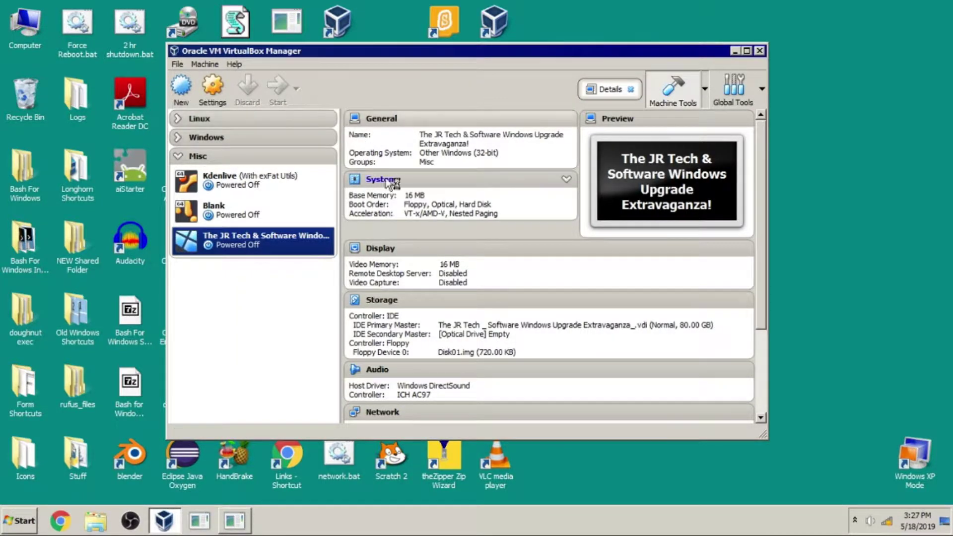
Start the upgrade VM, maximize its window, and accept the MS-DOS 5.0 setup settings.
{"action": "left_click", "coordinate": [735, 51]}
{"action": "double_click", "coordinate": [566, 70]}
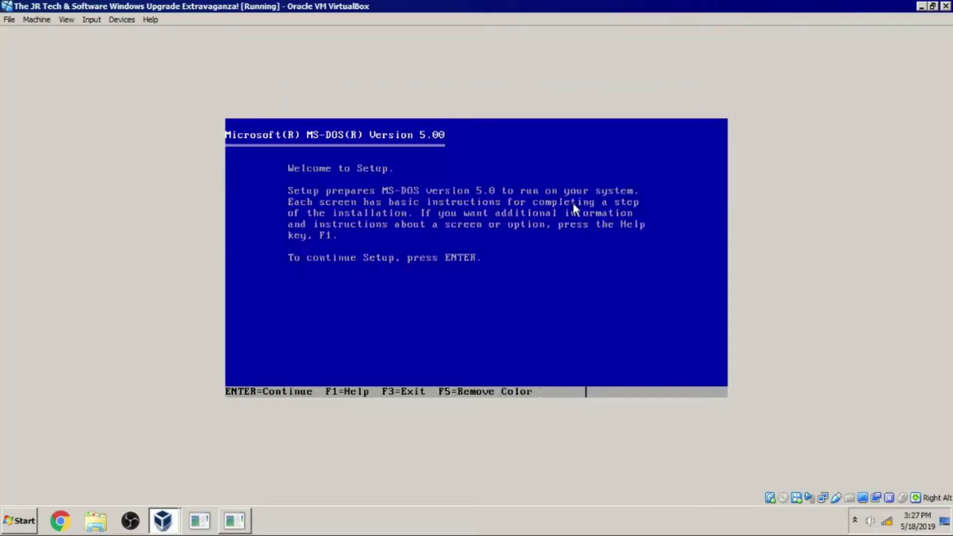
{"action": "key", "text": "Return"}
{"action": "key", "text": "Return"}
{"action": "key", "text": "Return"}
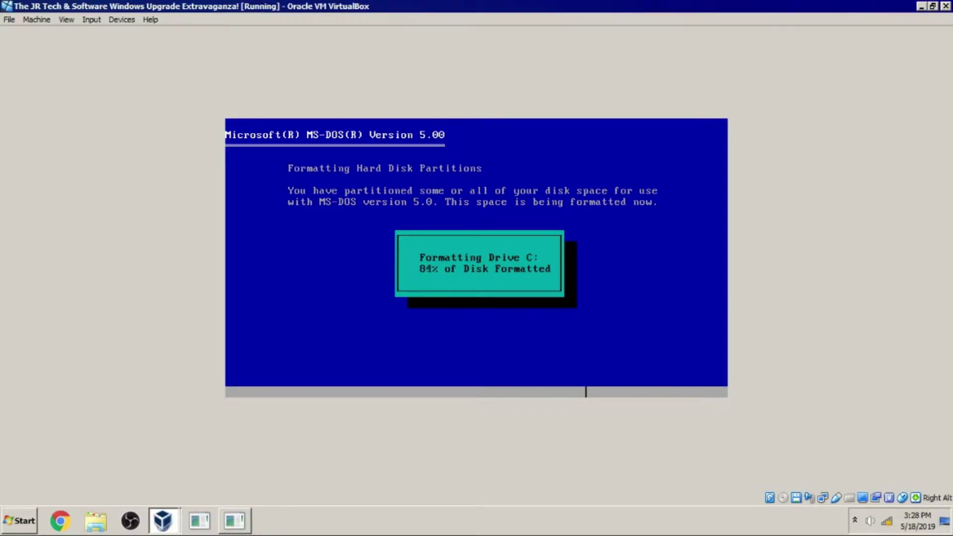
Insert Disk02.img and then Disk03.img when prompted so setup finishes copying files.
{"action": "left_click", "coordinate": [122, 19]}
{"action": "left_click", "coordinate": [317, 51]}
{"action": "left_click", "coordinate": [171, 163]}
{"action": "key", "text": "Return"}
{"action": "key", "text": "Return"}
{"action": "left_click", "coordinate": [121, 20]}
{"action": "left_click", "coordinate": [317, 81]}
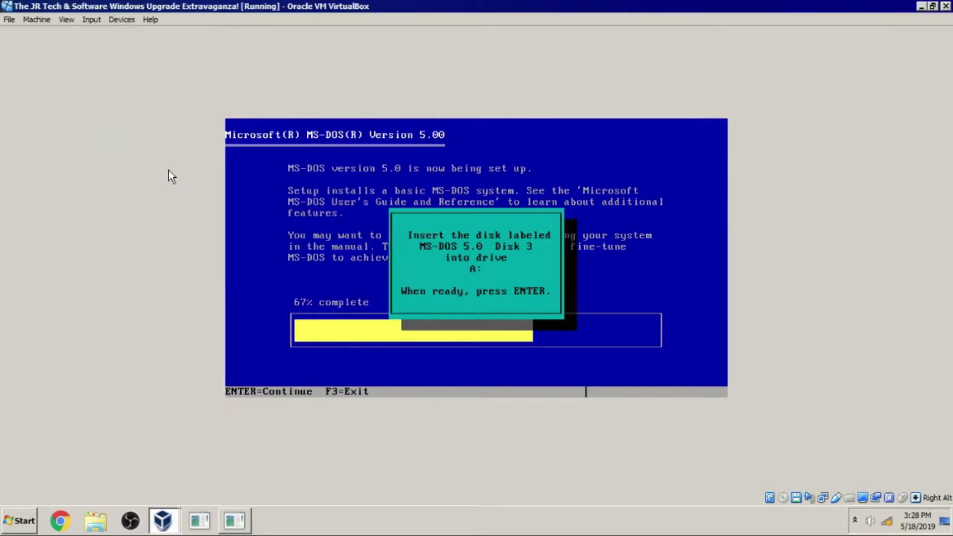
{"action": "key", "text": "Return"}
{"action": "left_click", "coordinate": [35, 18]}
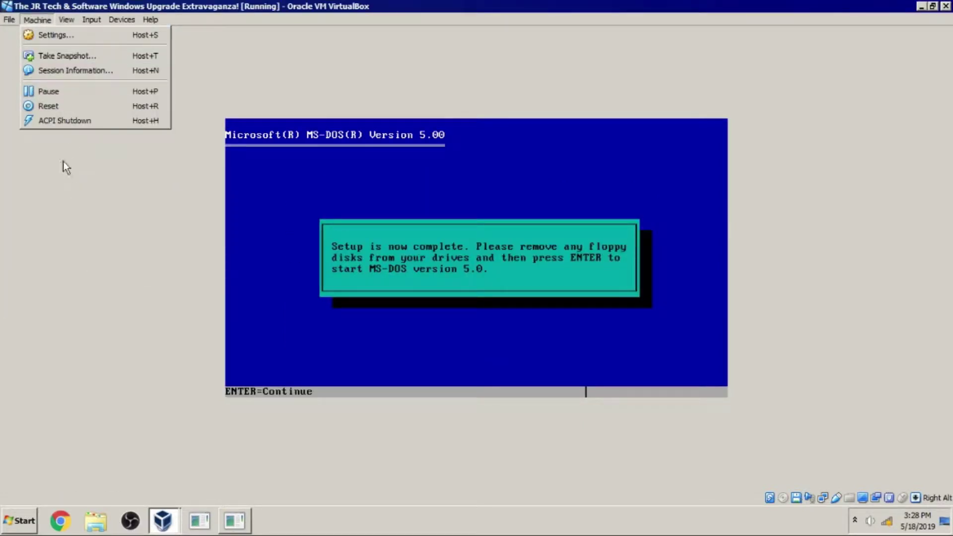
Take a snapshot of the machine named 'MS-DOS 5'.
{"action": "left_click", "coordinate": [46, 57]}
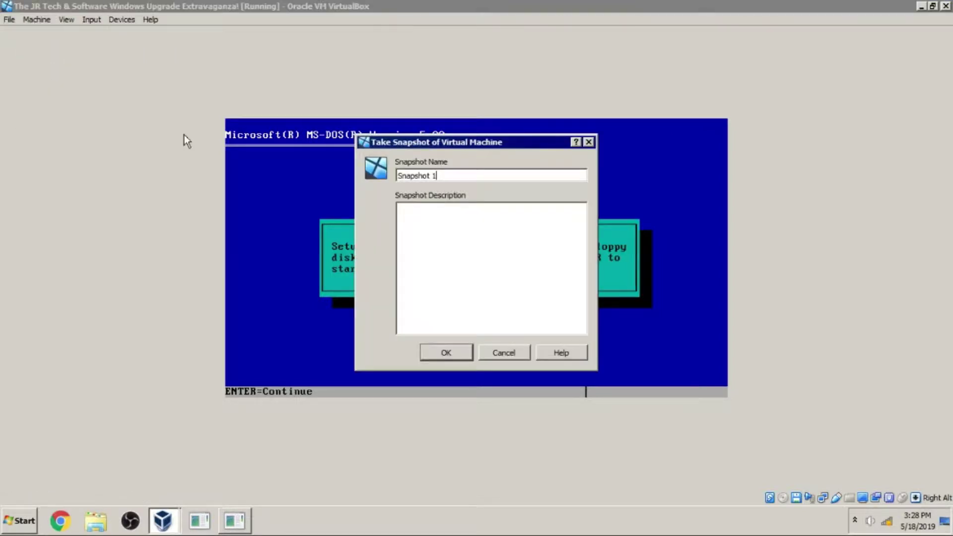
{"action": "left_click_drag", "start_coordinate": [455, 175], "coordinate": [307, 175]}
{"action": "type", "text": "MS-DOS 5"}
{"action": "key", "text": "Return"}
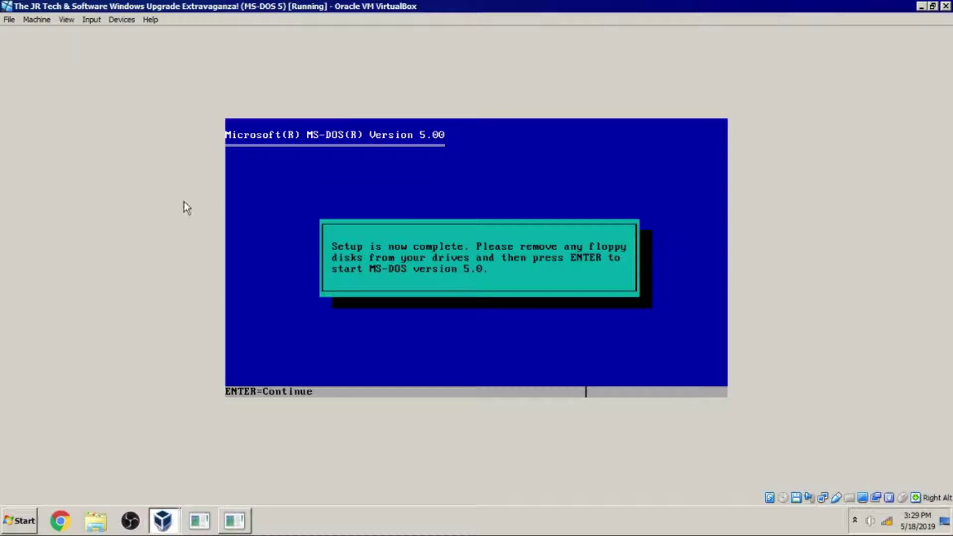
Restart, eject the floppy disk, and boot from the hard disk.
{"action": "key", "text": "Return"}
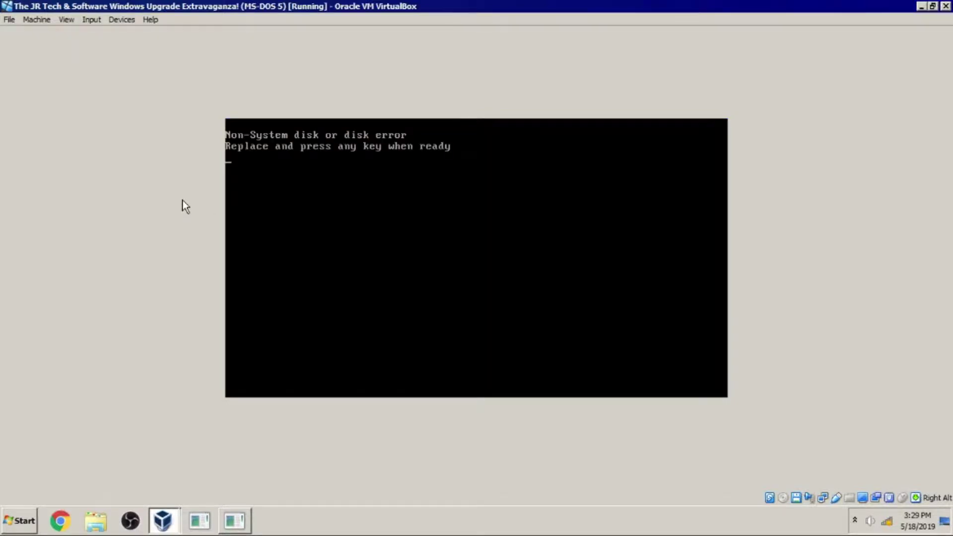
{"action": "left_click", "coordinate": [130, 19]}
{"action": "mouse_move", "coordinate": [124, 48]}
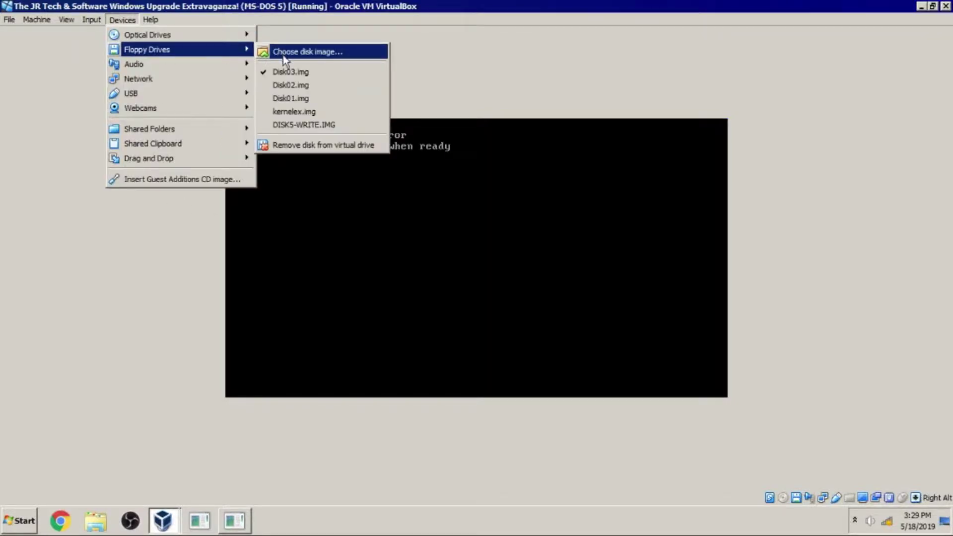
{"action": "left_click", "coordinate": [294, 145]}
{"action": "key", "text": "Return"}
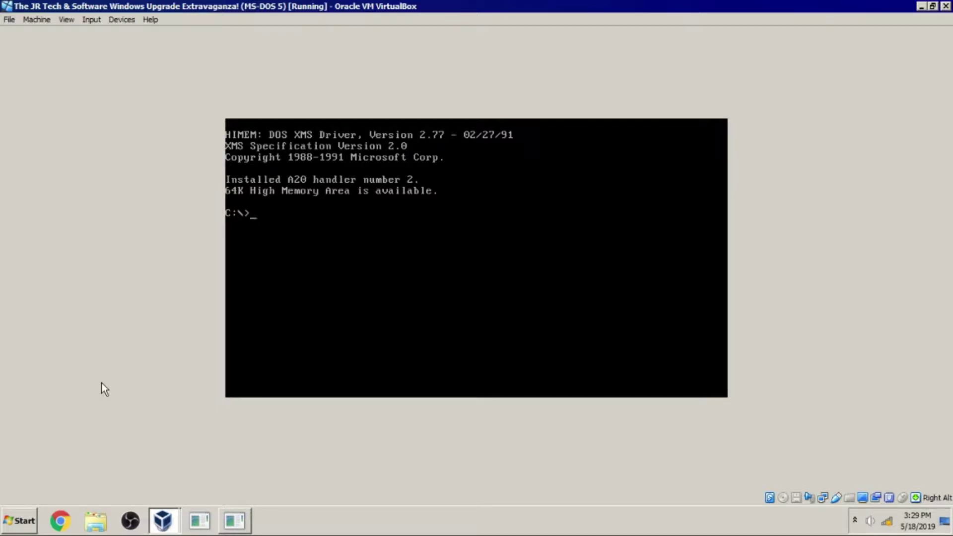
Insert a floppy disk image chosen from the file browser.
{"action": "left_click", "coordinate": [122, 19]}
{"action": "mouse_move", "coordinate": [127, 46]}
{"action": "left_click", "coordinate": [296, 48]}
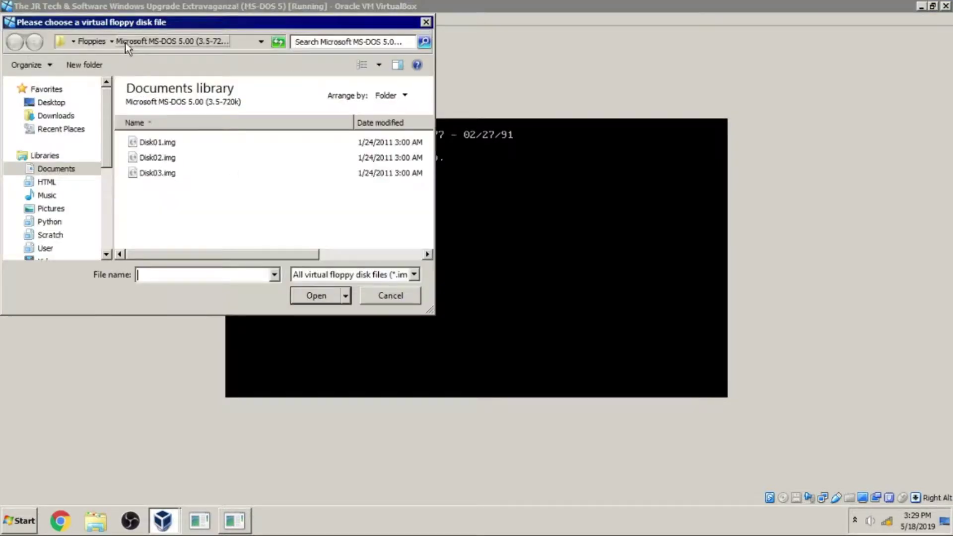
{"action": "scroll", "coordinate": [205, 198], "scroll_direction": "down", "scroll_amount": 5}
{"action": "double_click", "coordinate": [165, 228]}
Switch to drive A:, back to C:, then reboot with Ctrl+Alt+Delete.
{"action": "type", "text": "a:"}
{"action": "key", "text": "Return"}
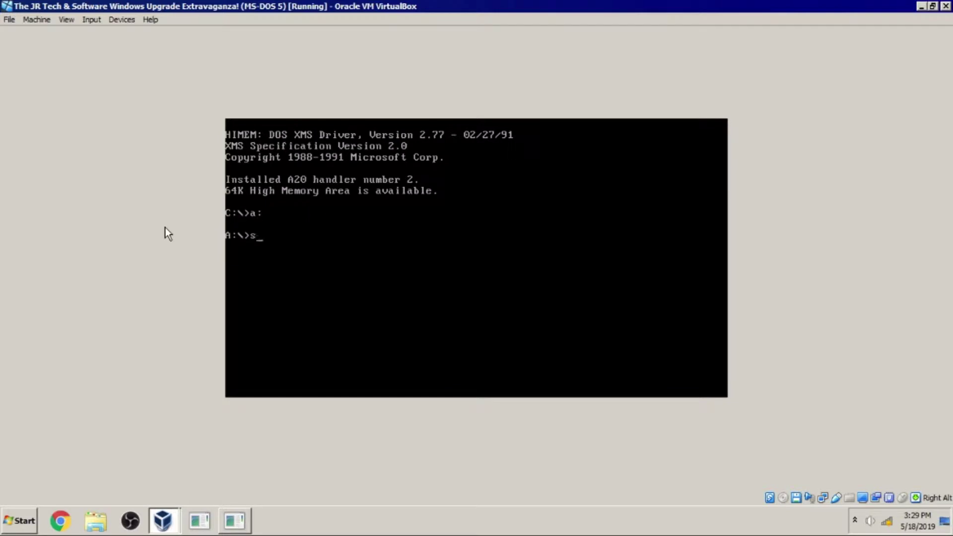
{"action": "type", "text": "c"}
{"action": "type", "text": ":"}
{"action": "key", "text": "Return"}
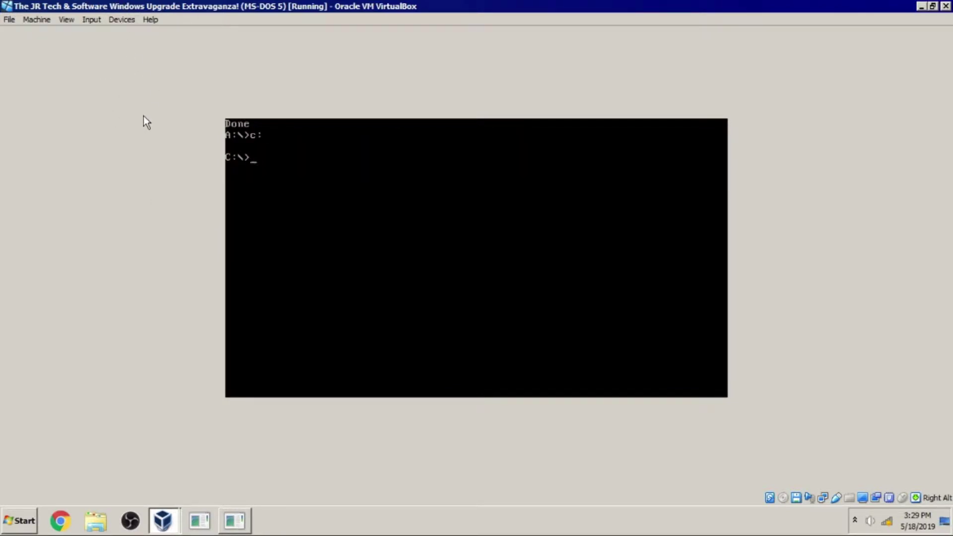
{"action": "key", "text": "ctrl+alt+Delete"}
{"action": "left_click", "coordinate": [122, 19]}
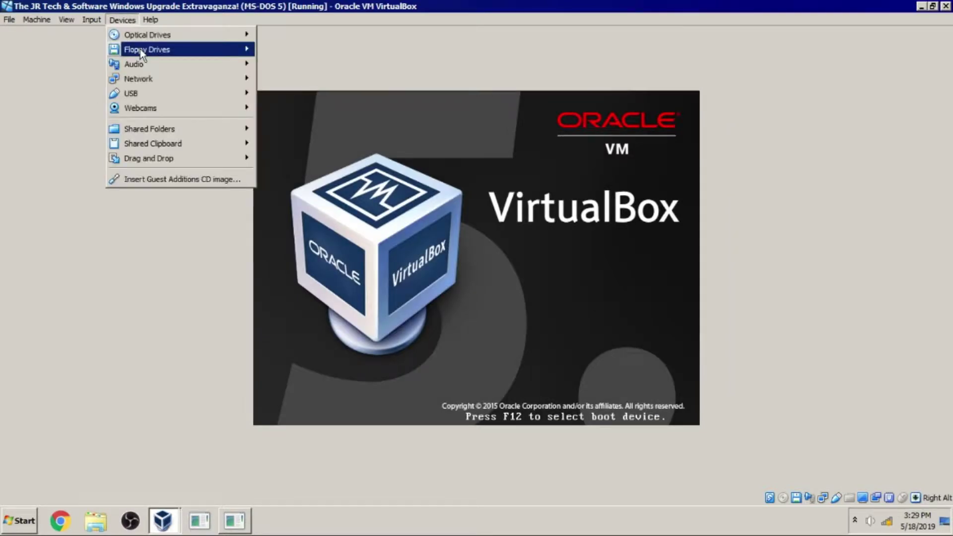
Eject the floppy, reboot from the hard disk, and check the DOS version with ver.
{"action": "mouse_move", "coordinate": [140, 48]}
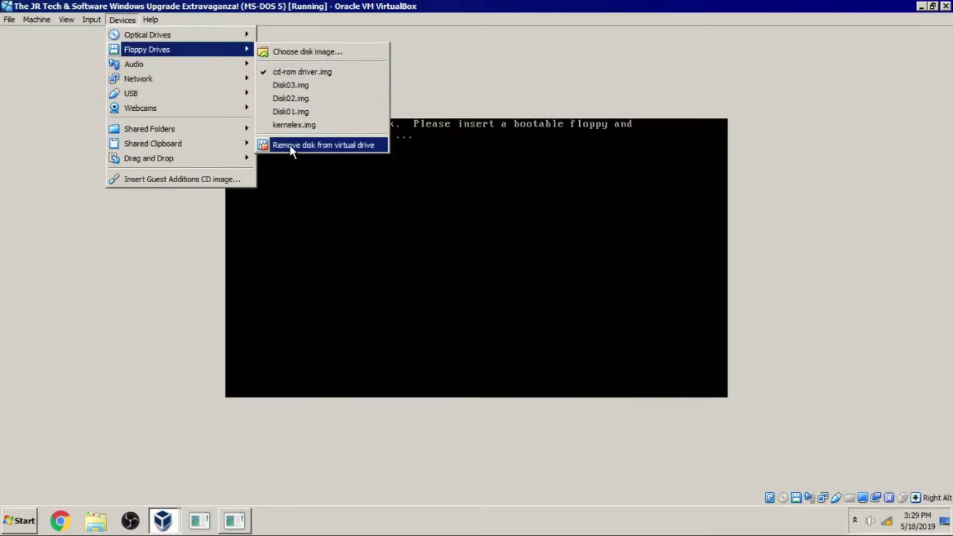
{"action": "left_click", "coordinate": [289, 147]}
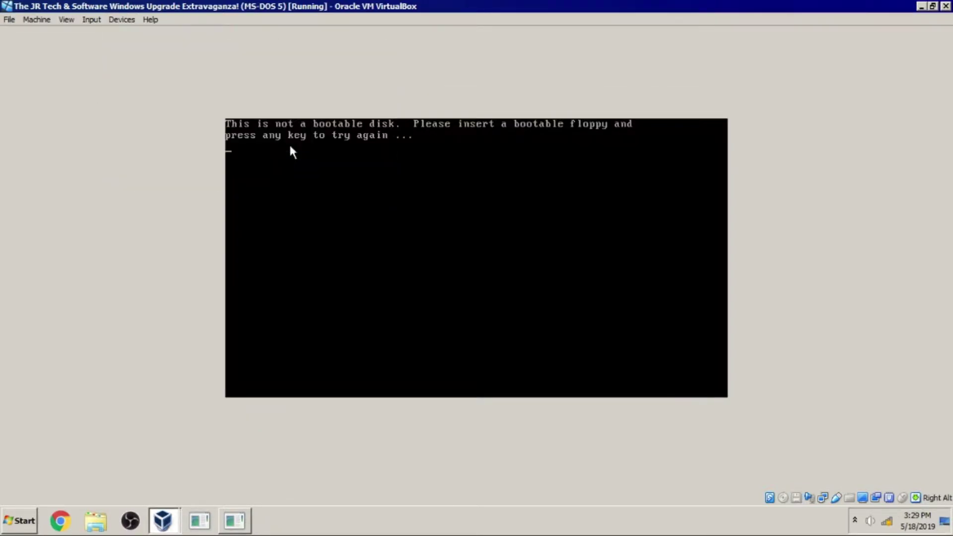
{"action": "key", "text": "Return"}
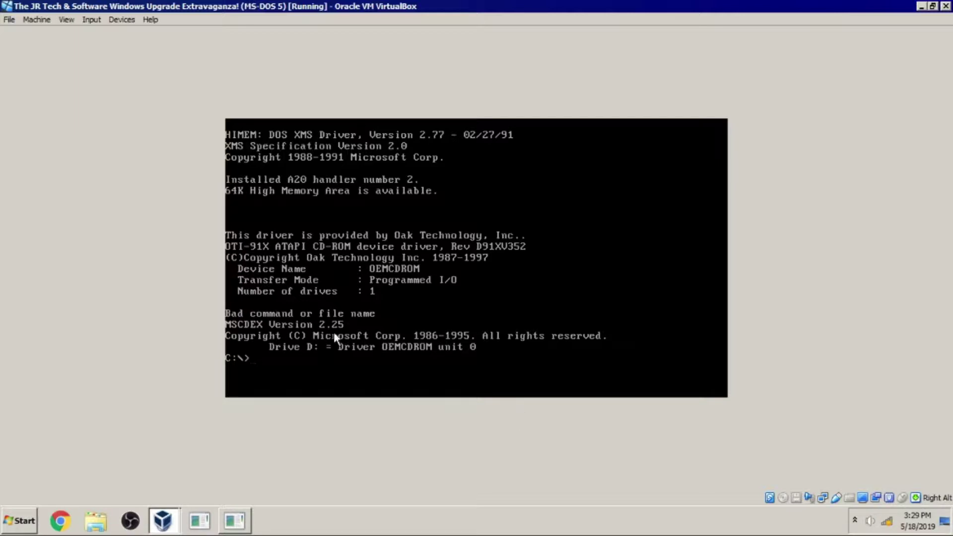
{"action": "type", "text": "ver"}
{"action": "key", "text": "Return"}
Insert the first Windows setup disk, run setup from A:, and accept C:\WINDOWS.
{"action": "left_click", "coordinate": [122, 19]}
{"action": "mouse_move", "coordinate": [125, 50]}
{"action": "left_click", "coordinate": [307, 51]}
{"action": "scroll", "coordinate": [209, 145], "scroll_direction": "down", "scroll_amount": 5}
{"action": "double_click", "coordinate": [210, 145]}
{"action": "double_click", "coordinate": [189, 143]}
{"action": "type", "text": "a:"}
{"action": "key", "text": "Return"}
{"action": "type", "text": "setup"}
{"action": "key", "text": "Return"}
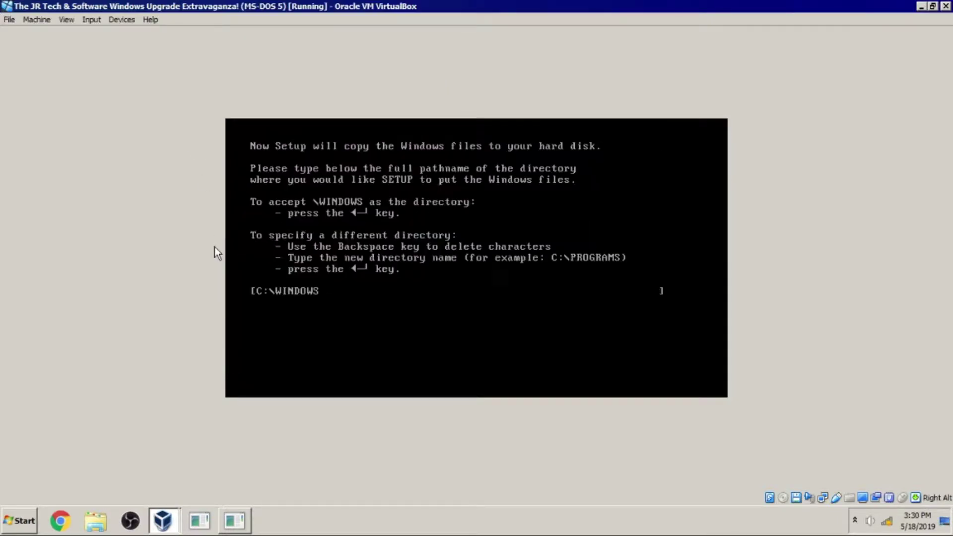
{"action": "key", "text": "Return"}
{"action": "key", "text": "Return"}
{"action": "key", "text": "Return"}
Swap in the Build and Utilities disk images as setup asks for them.
{"action": "left_click", "coordinate": [122, 19]}
{"action": "mouse_move", "coordinate": [149, 49]}
{"action": "left_click", "coordinate": [307, 52]}
{"action": "double_click", "coordinate": [195, 163]}
{"action": "key", "text": "c"}
{"action": "left_click", "coordinate": [121, 19]}
{"action": "mouse_move", "coordinate": [226, 55]}
{"action": "left_click", "coordinate": [307, 52]}
{"action": "double_click", "coordinate": [190, 174]}
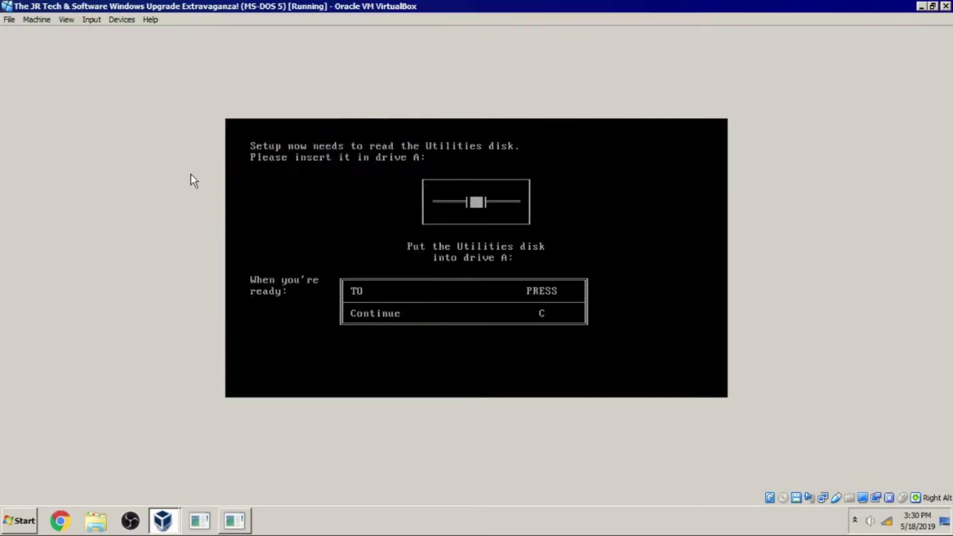
{"action": "key", "text": "c"}
Insert DISK4 and DISK5 to finish setup, then launch Windows with win.
{"action": "left_click", "coordinate": [121, 20]}
{"action": "mouse_move", "coordinate": [149, 50]}
{"action": "left_click", "coordinate": [307, 51]}
{"action": "double_click", "coordinate": [190, 189]}
{"action": "key", "text": "c"}
{"action": "left_click", "coordinate": [122, 20]}
{"action": "left_click", "coordinate": [308, 52]}
{"action": "double_click", "coordinate": [175, 203]}
{"action": "key", "text": "c"}
{"action": "type", "text": "win"}
{"action": "key", "text": "Return"}
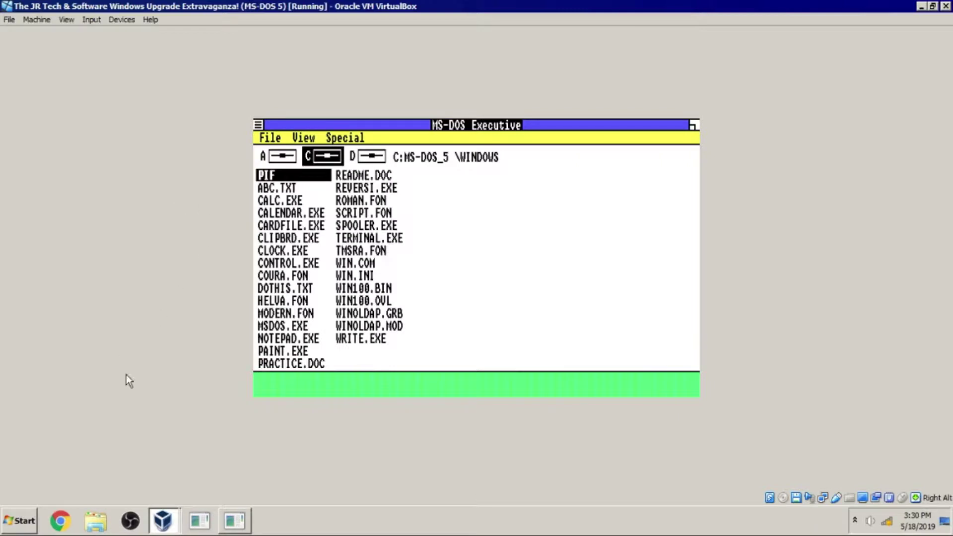
Launch PAINT.EXE from the file list and draw two pencil lines.
{"action": "key", "text": "Down"}
{"action": "key", "text": "Down"}
{"action": "key", "text": "Down"}
{"action": "key", "text": "Down"}
{"action": "key", "text": "Down"}
{"action": "key", "text": "Down"}
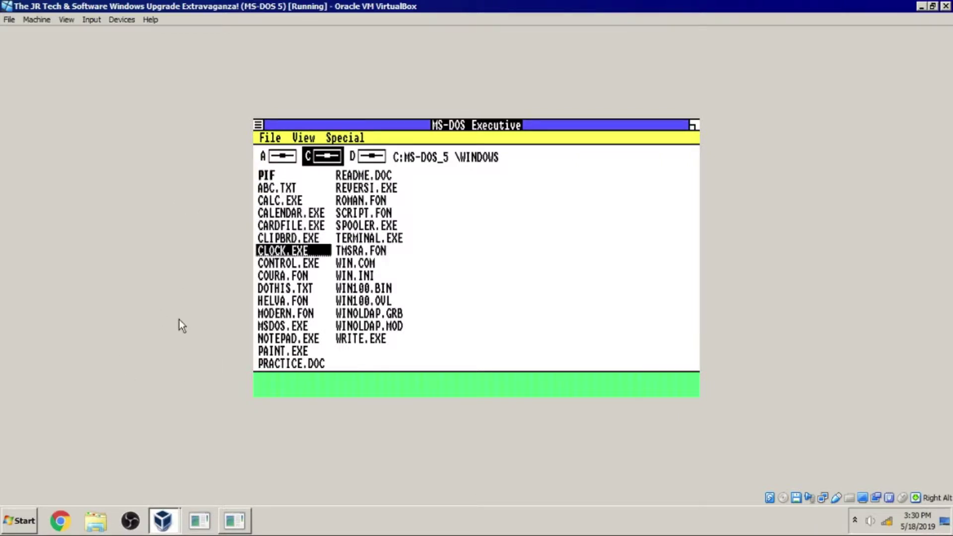
{"action": "key", "text": "Right"}
{"action": "key", "text": "Down"}
{"action": "key", "text": "Down"}
{"action": "key", "text": "Down"}
{"action": "key", "text": "Down"}
{"action": "key", "text": "Left"}
{"action": "key", "text": "Down"}
{"action": "key", "text": "Down"}
{"action": "key", "text": "Down"}
{"action": "key", "text": "Down"}
{"action": "key", "text": "Return"}
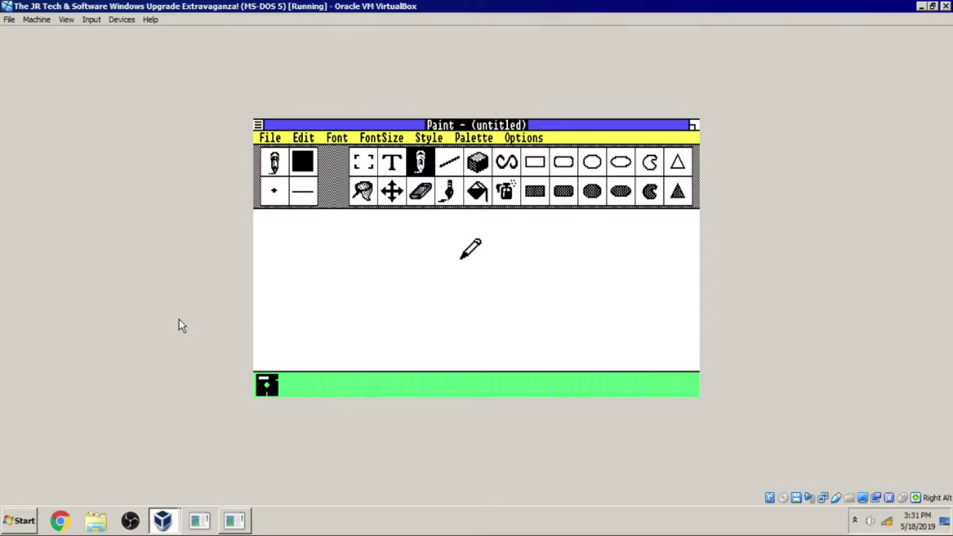
{"action": "mouse_move", "coordinate": [450, 258]}
{"action": "left_mouse_down"}
{"action": "mouse_move", "coordinate": [436, 258]}
{"action": "mouse_move", "coordinate": [436, 237]}
{"action": "mouse_move", "coordinate": [416, 242]}
{"action": "mouse_move", "coordinate": [418, 276]}
{"action": "mouse_move", "coordinate": [452, 276]}
{"action": "left_mouse_up"}
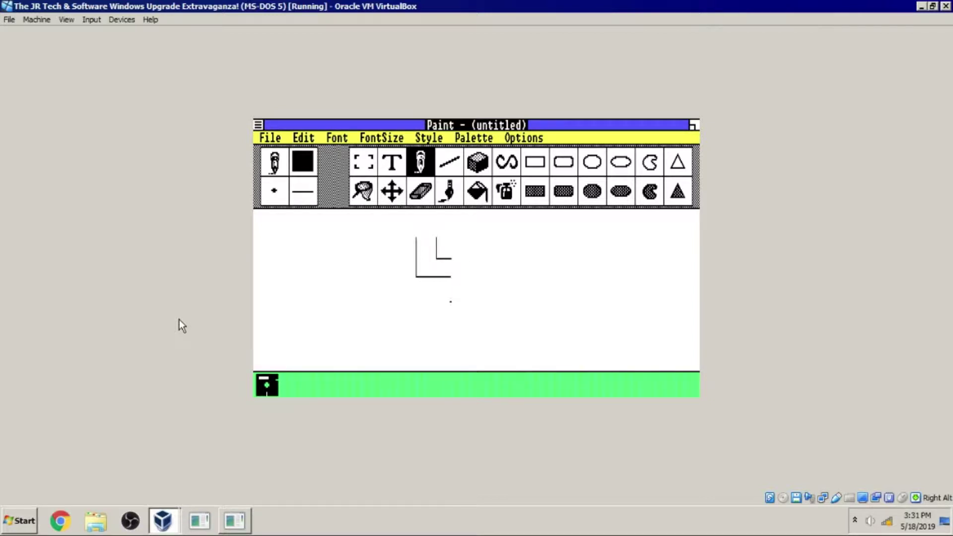
{"action": "mouse_move", "coordinate": [439, 301]}
{"action": "left_mouse_down"}
{"action": "mouse_move", "coordinate": [396, 301]}
{"action": "mouse_move", "coordinate": [396, 240]}
{"action": "left_mouse_up"}
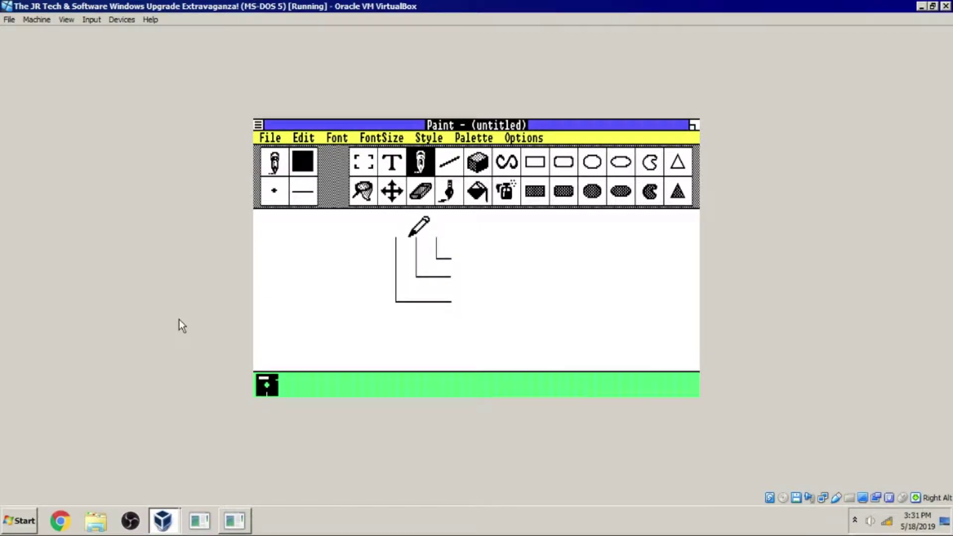
Try saving the picture as Win101 and dismiss the invalid filename error.
{"action": "key", "text": "alt+f"}
{"action": "key", "text": "Down"}
{"action": "key", "text": "Down"}
{"action": "key", "text": "Down"}
{"action": "key", "text": "Return"}
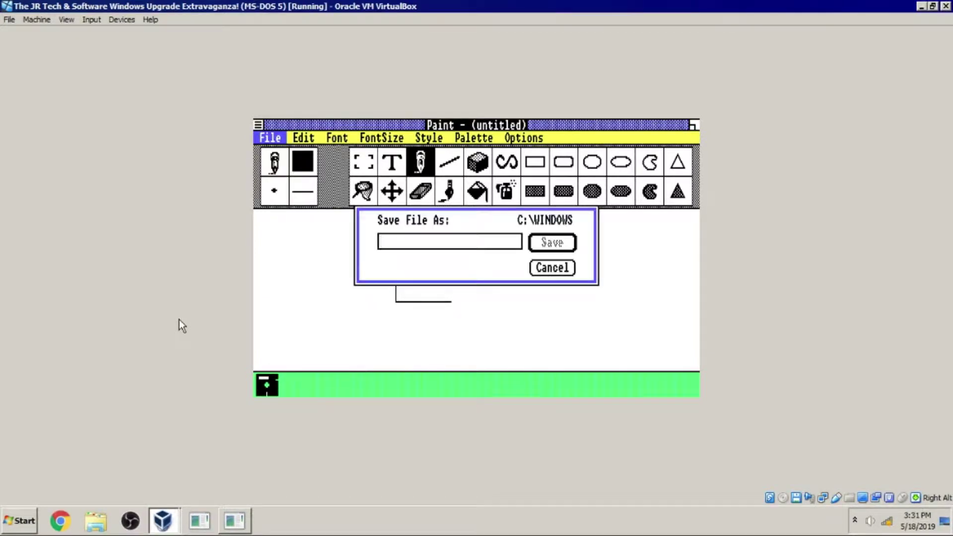
{"action": "type", "text": "Win101Box"}
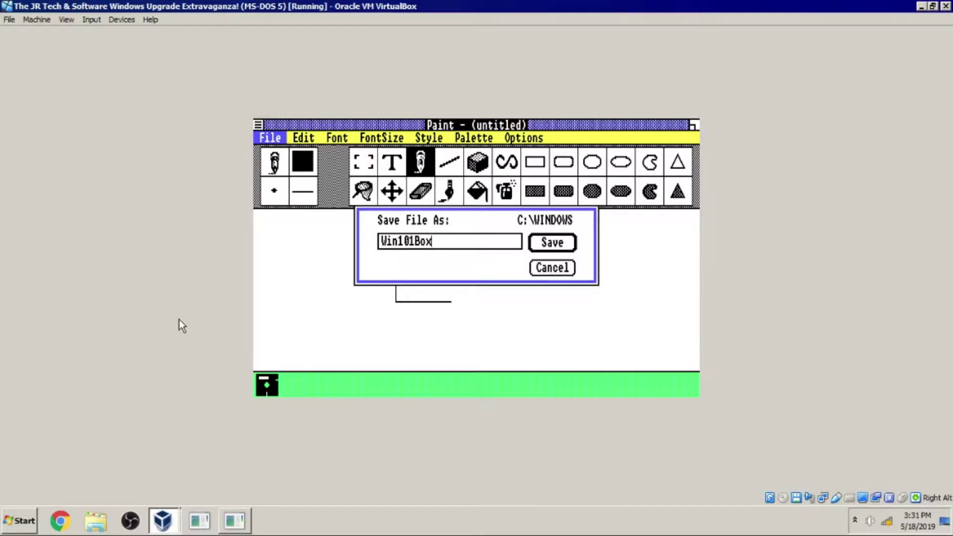
{"action": "key", "text": "Return"}
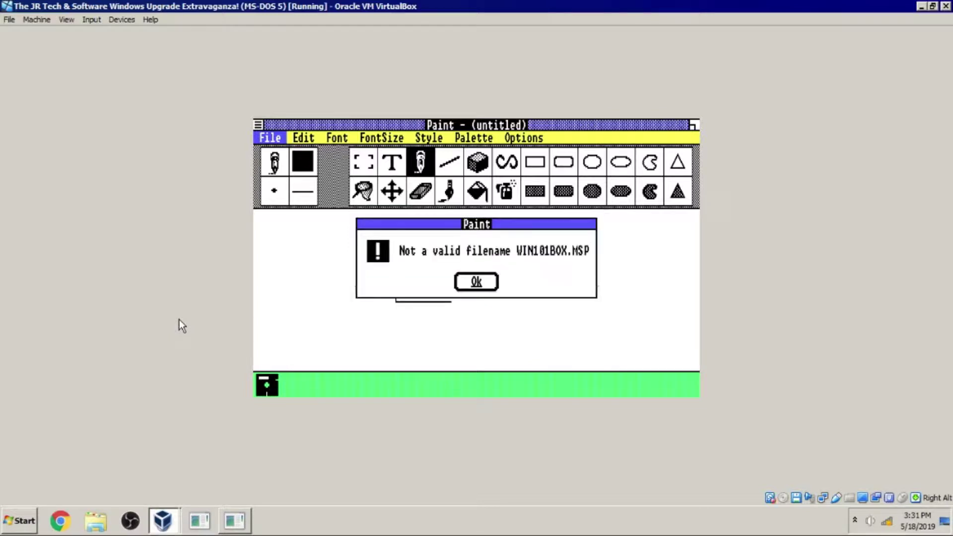
{"action": "key", "text": "Return"}
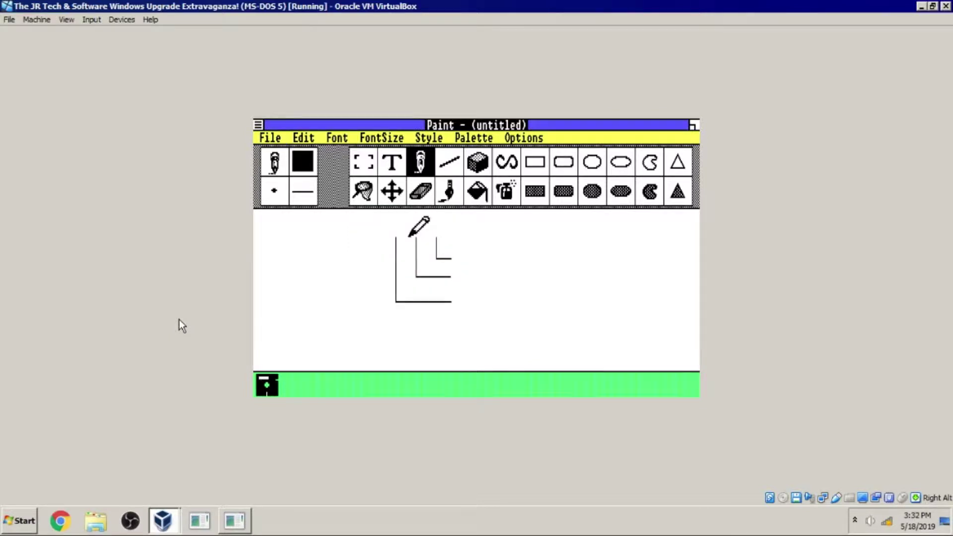
Save the picture via Save As under the name Win1Box.
{"action": "key", "text": "alt+f"}
{"action": "key", "text": "Down"}
{"action": "key", "text": "Down"}
{"action": "key", "text": "Down"}
{"action": "key", "text": "Return"}
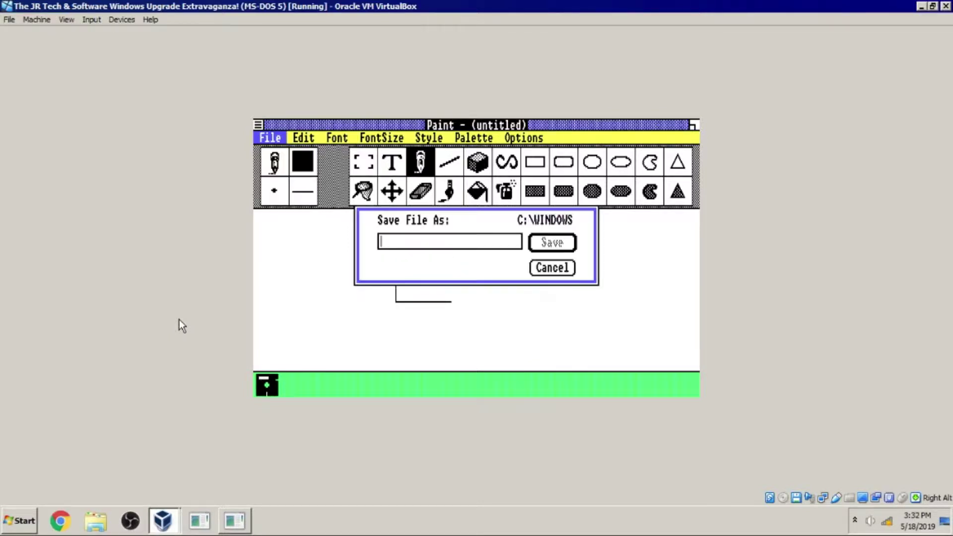
{"action": "type", "text": "Win1Box"}
{"action": "key", "text": "Return"}
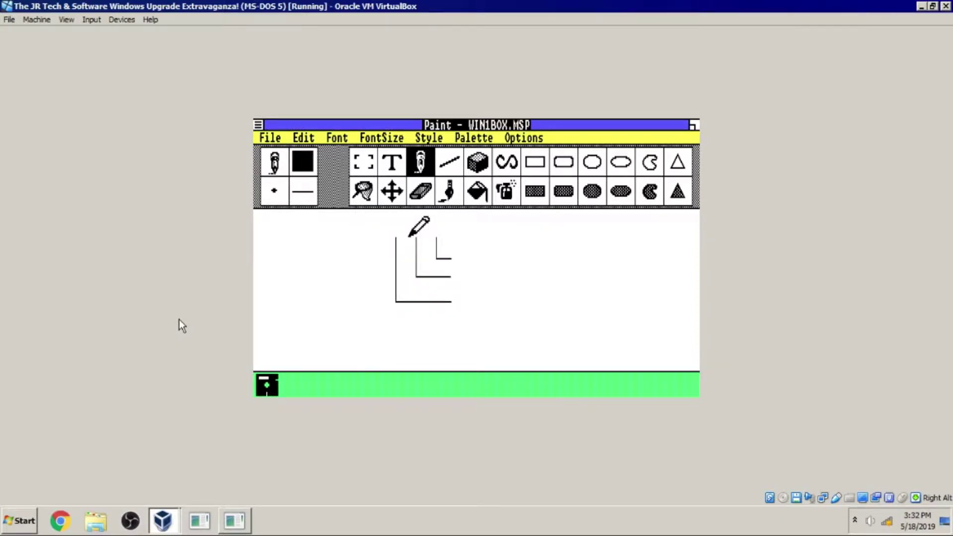
{"action": "key", "text": "alt+f"}
{"action": "key", "text": "Left"}
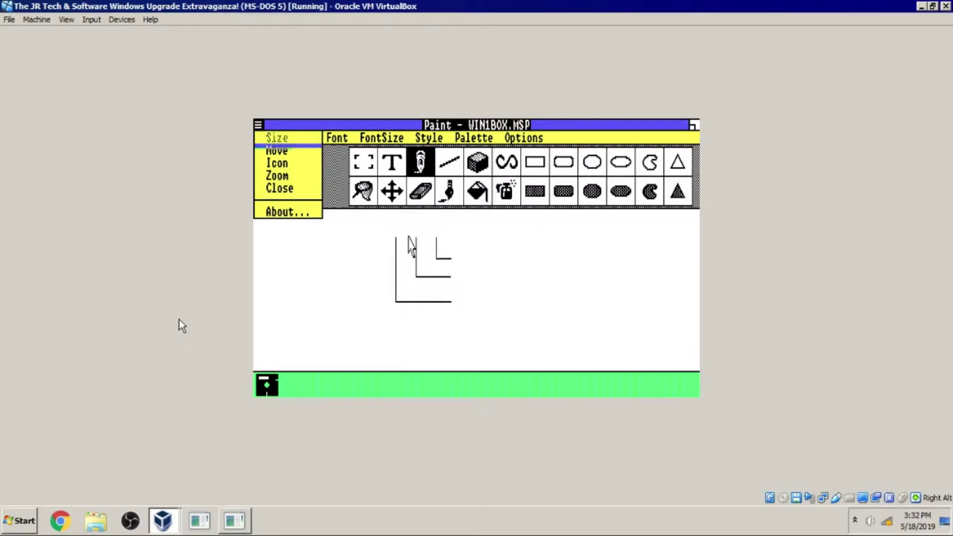
Close Paint and launch CLOCK.EXE from the file list.
{"action": "key", "text": "Down"}
{"action": "key", "text": "Down"}
{"action": "key", "text": "Down"}
{"action": "key", "text": "Return"}
{"action": "key", "text": "Down"}
{"action": "key", "text": "Down"}
{"action": "key", "text": "Down"}
{"action": "key", "text": "Down"}
{"action": "key", "text": "Down"}
{"action": "key", "text": "Down"}
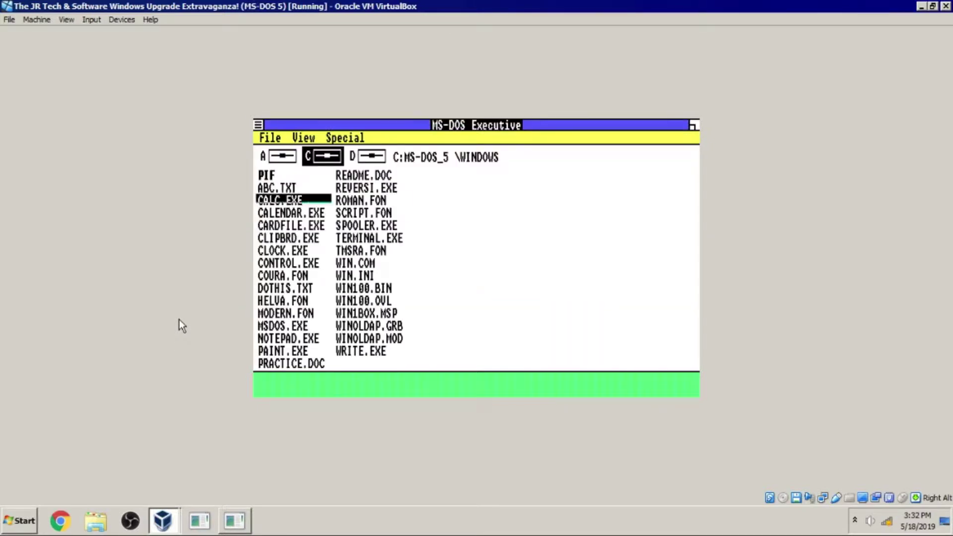
{"action": "key", "text": "Return"}
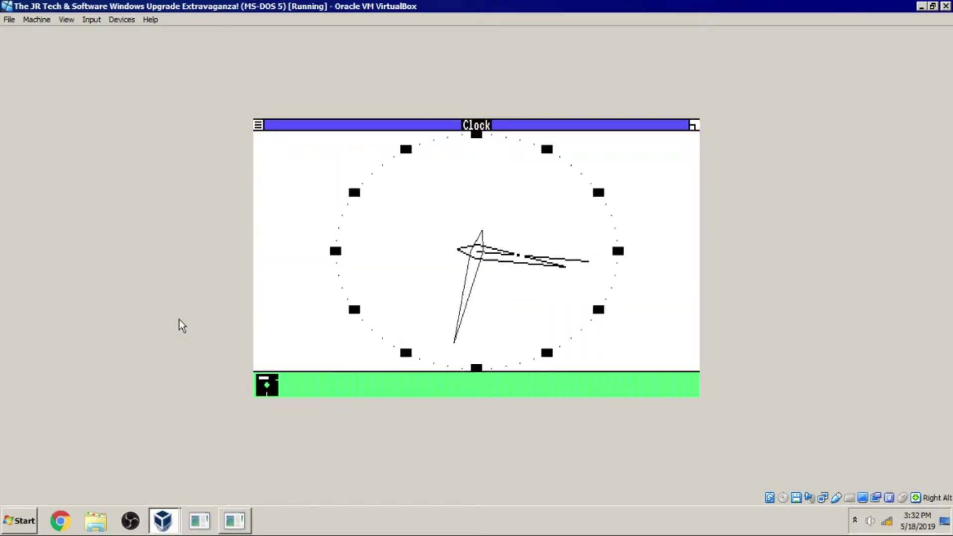
Switch back to the MS-DOS Executive and launch CONTROL.EXE.
{"action": "key", "text": "alt+Tab"}
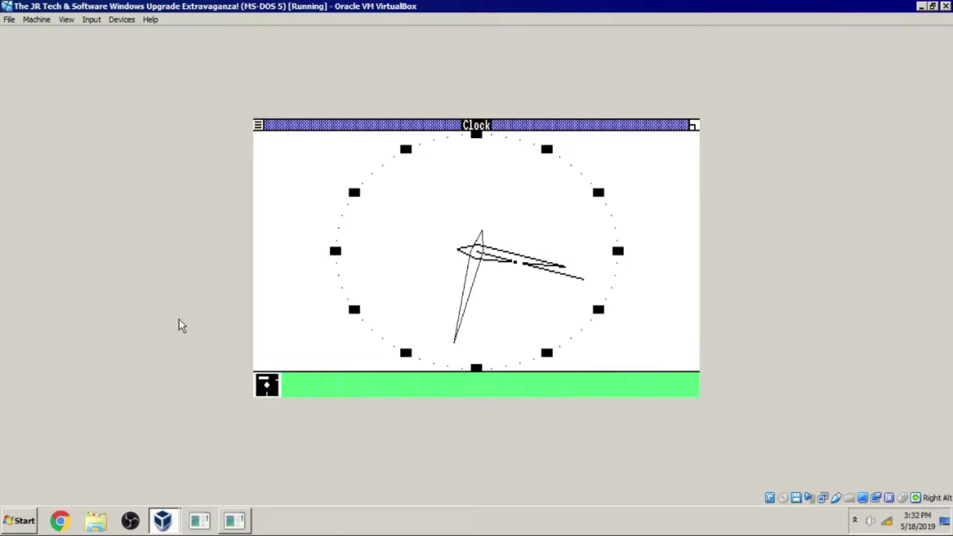
{"action": "key", "text": "alt+Tab"}
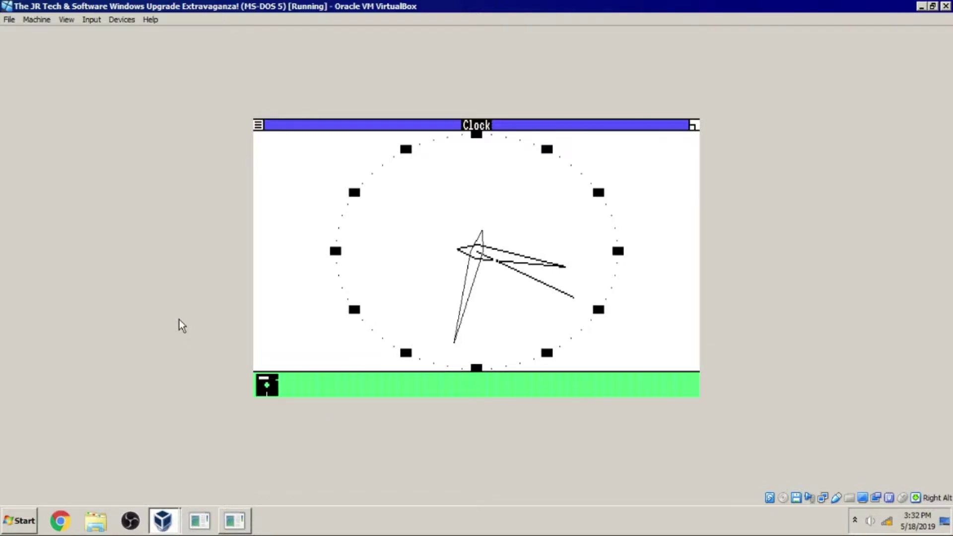
{"action": "key", "text": "alt+Tab"}
{"action": "key", "text": "Return"}
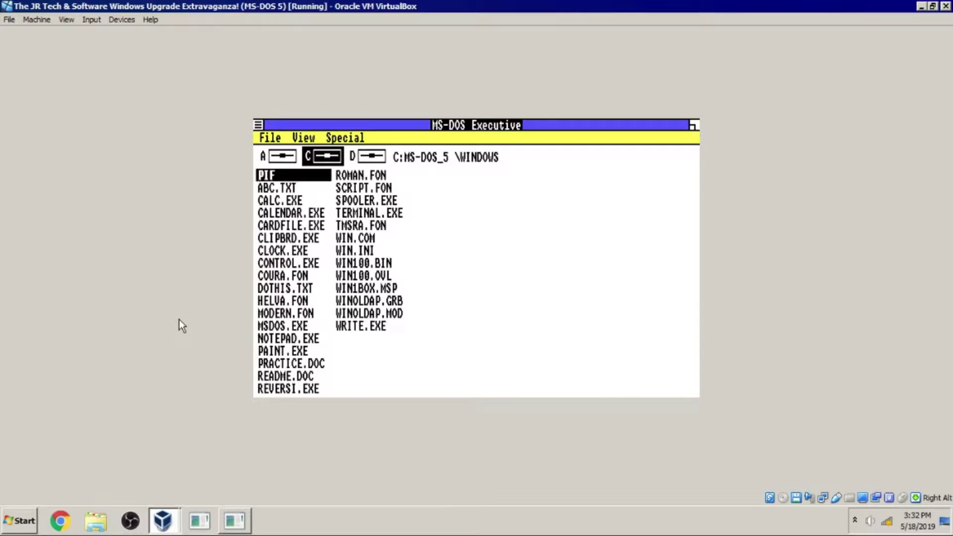
{"action": "key", "text": "Down"}
{"action": "key", "text": "Down"}
{"action": "key", "text": "Down"}
{"action": "key", "text": "Down"}
{"action": "key", "text": "Down"}
{"action": "key", "text": "Down"}
{"action": "key", "text": "Down"}
{"action": "key", "text": "Down"}
{"action": "key", "text": "Up"}
{"action": "key", "text": "Up"}
{"action": "key", "text": "Up"}
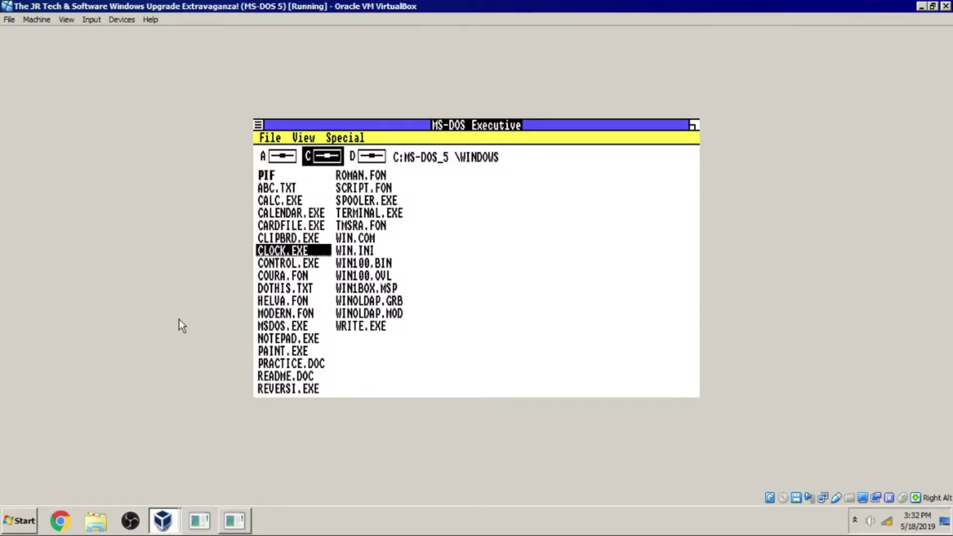
{"action": "key", "text": "Down"}
{"action": "key", "text": "Down"}
{"action": "key", "text": "Return"}
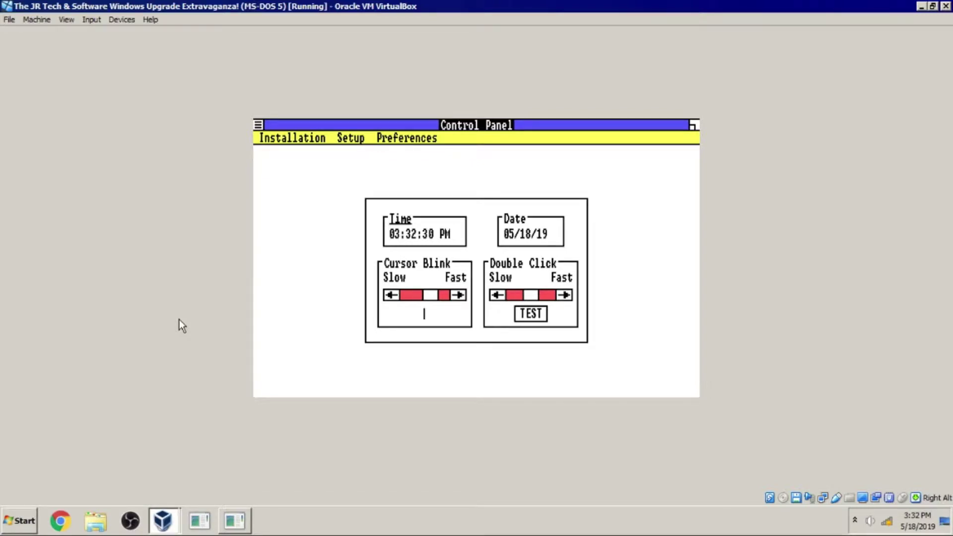
Make the window background yellow via Screen Colors' Hue, Bright and Color sliders.
{"action": "key", "text": "alt+p"}
{"action": "key", "text": "Return"}
{"action": "key", "text": "Tab"}
{"action": "key", "text": "Left"}
{"action": "key", "text": "Left"}
{"action": "key", "text": "Tab"}
{"action": "key", "text": "Left"}
{"action": "key", "text": "Left"}
{"action": "key", "text": "Left"}
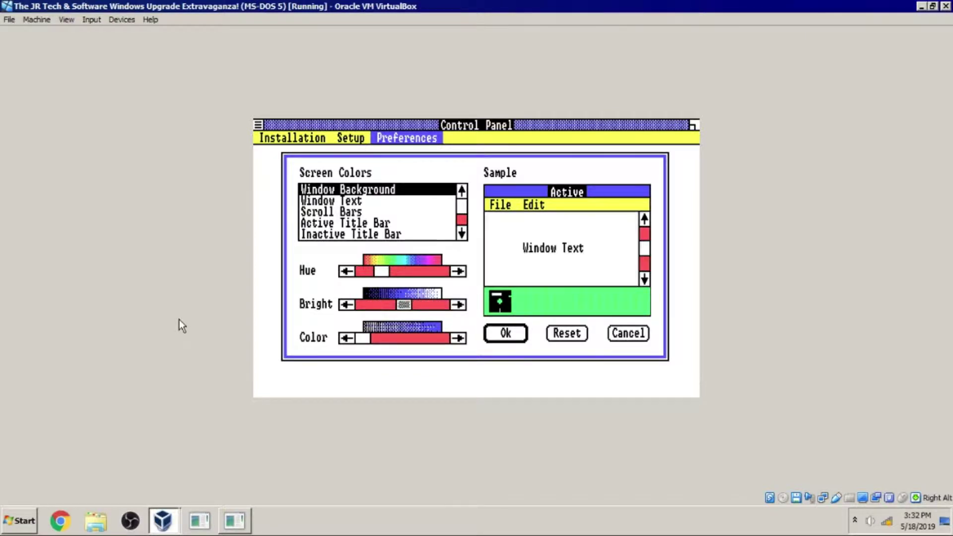
{"action": "key", "text": "Tab"}
{"action": "key", "text": "Right"}
{"action": "key", "text": "Right"}
{"action": "key", "text": "Right"}
{"action": "key", "text": "Right"}
{"action": "key", "text": "Right"}
{"action": "key", "text": "Right"}
Step through the remaining screen elements and apply the new colours.
{"action": "key", "text": "Down"}
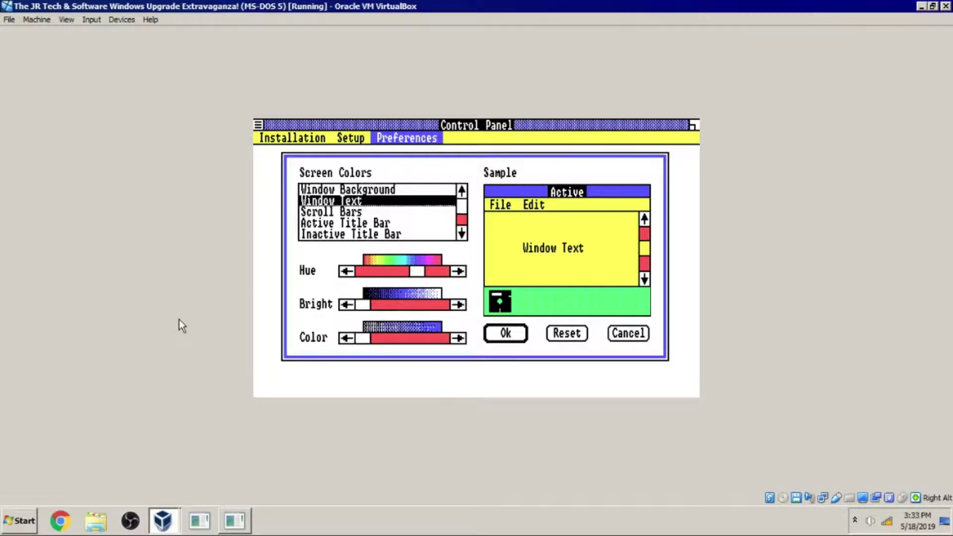
{"action": "key", "text": "Down"}
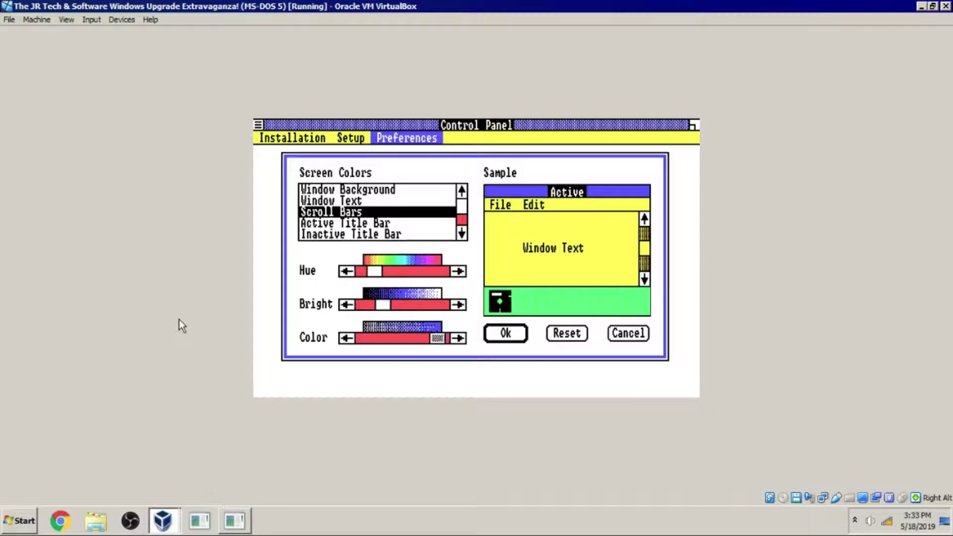
{"action": "key", "text": "Down"}
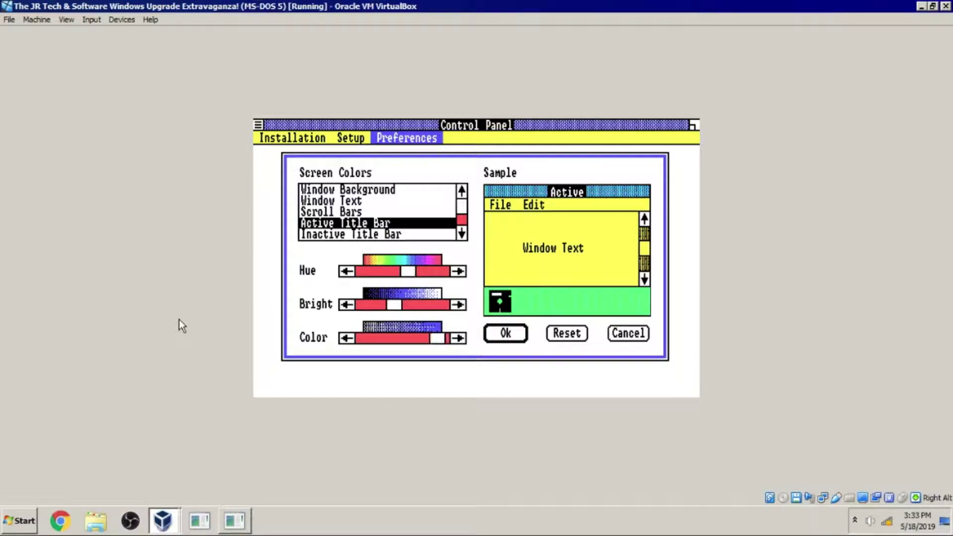
{"action": "key", "text": "Down"}
{"action": "key", "text": "Down"}
{"action": "key", "text": "Down"}
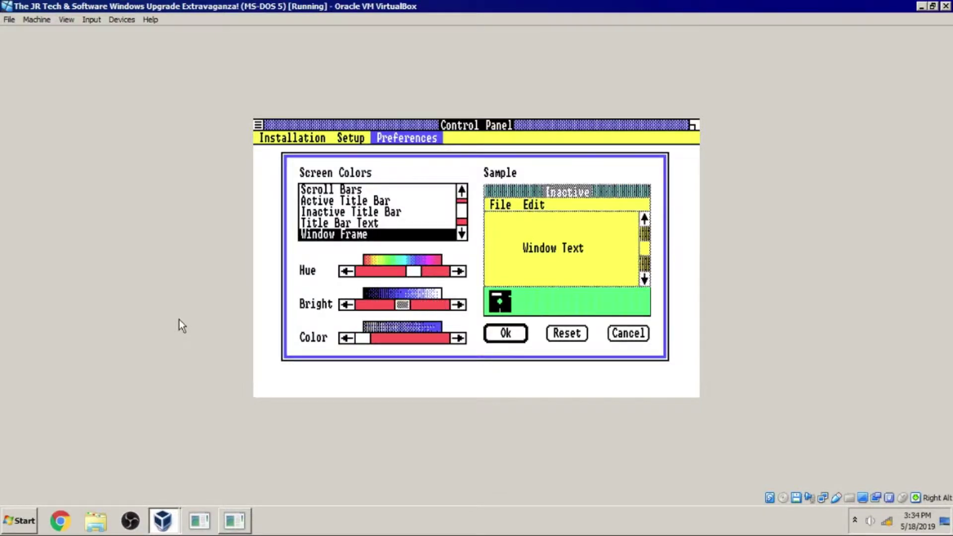
{"action": "key", "text": "Down"}
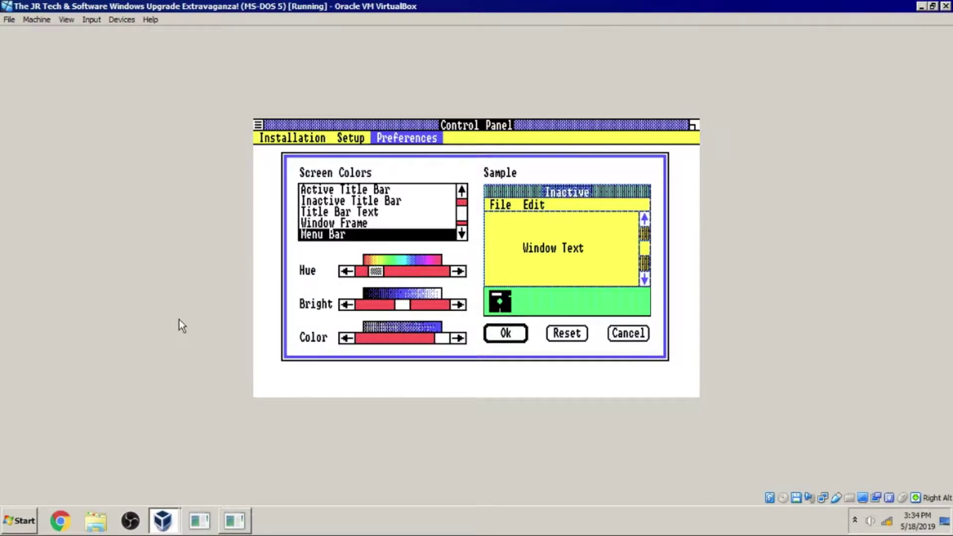
{"action": "key", "text": "Down"}
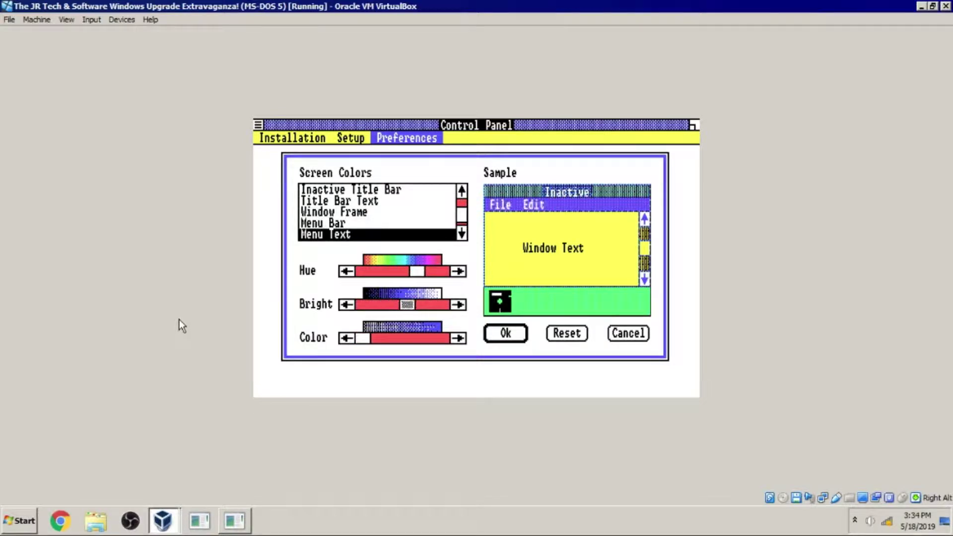
{"action": "key", "text": "Down"}
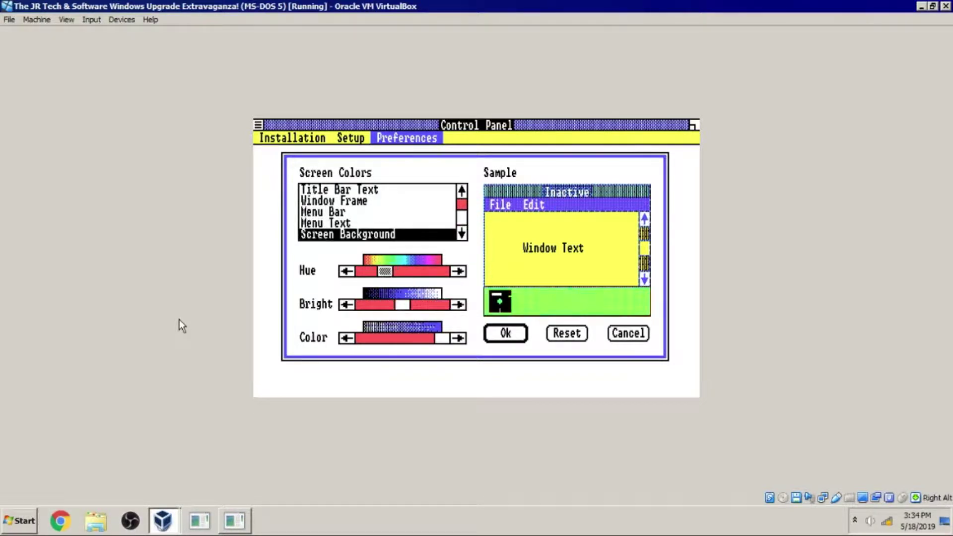
{"action": "key", "text": "Return"}
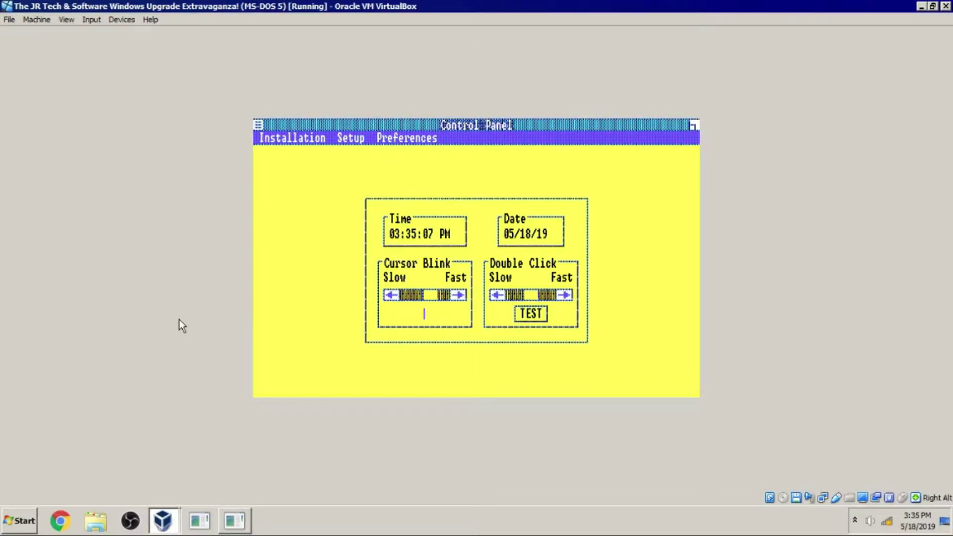
View and dismiss the Control Panel's version information.
{"action": "key", "text": "alt+i"}
{"action": "key", "text": "Left"}
{"action": "key", "text": "Up"}
{"action": "key", "text": "Down"}
{"action": "key", "text": "Return"}
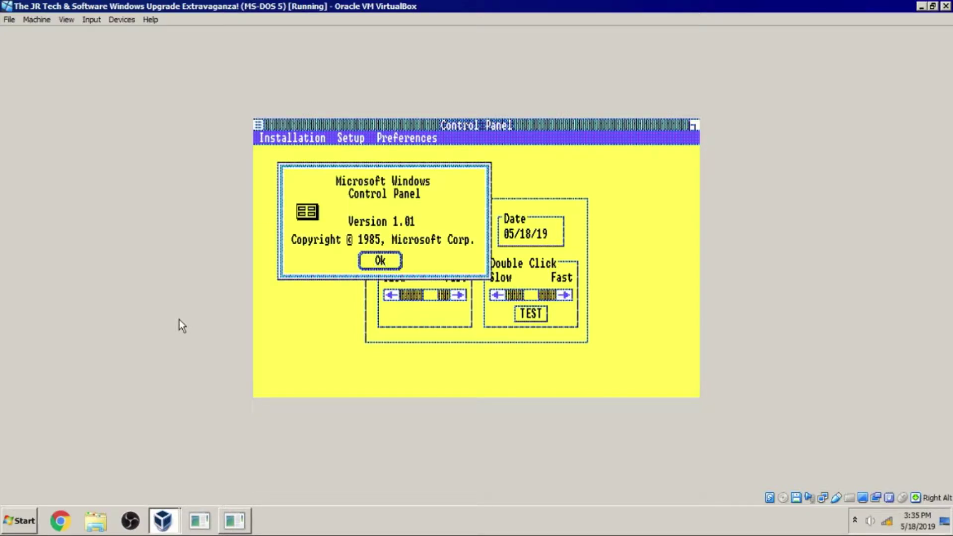
{"action": "key", "text": "Return"}
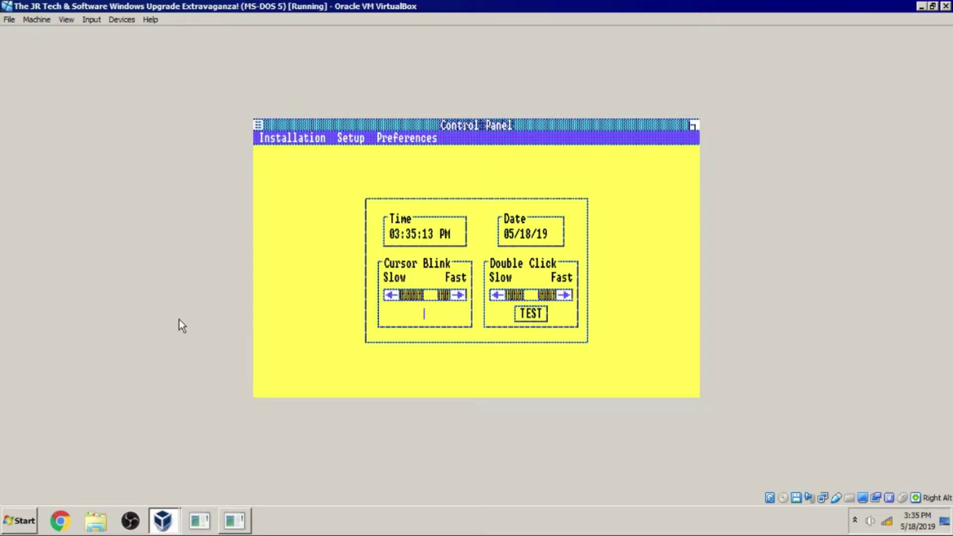
Close the Control Panel and Clock, then launch NOTEPAD.EXE.
{"action": "key", "text": "alt+i"}
{"action": "key", "text": "Escape"}
{"action": "key", "text": "alt+space"}
{"action": "key", "text": "Return"}
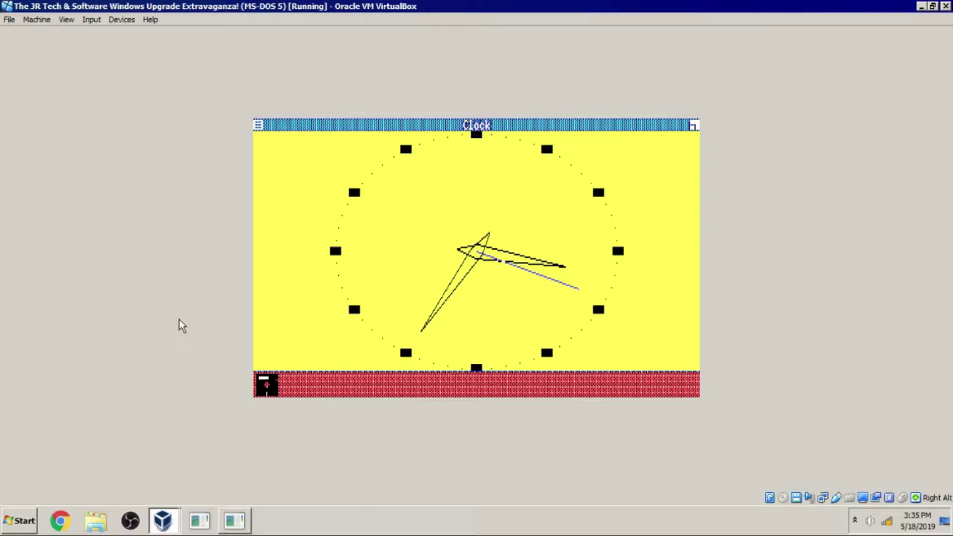
{"action": "key", "text": "alt+F4"}
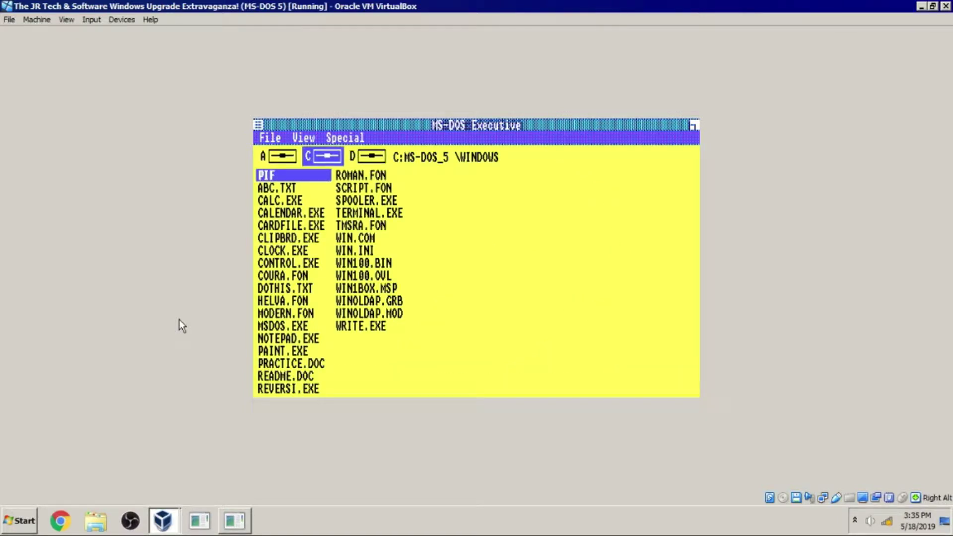
{"action": "key", "text": "Down"}
{"action": "key", "text": "Down"}
{"action": "key", "text": "Down"}
{"action": "key", "text": "Down"}
{"action": "key", "text": "Down"}
{"action": "key", "text": "Down"}
{"action": "key", "text": "Down"}
{"action": "key", "text": "Down"}
{"action": "key", "text": "Down"}
{"action": "key", "text": "Down"}
{"action": "key", "text": "Down"}
{"action": "key", "text": "Down"}
{"action": "key", "text": "Down"}
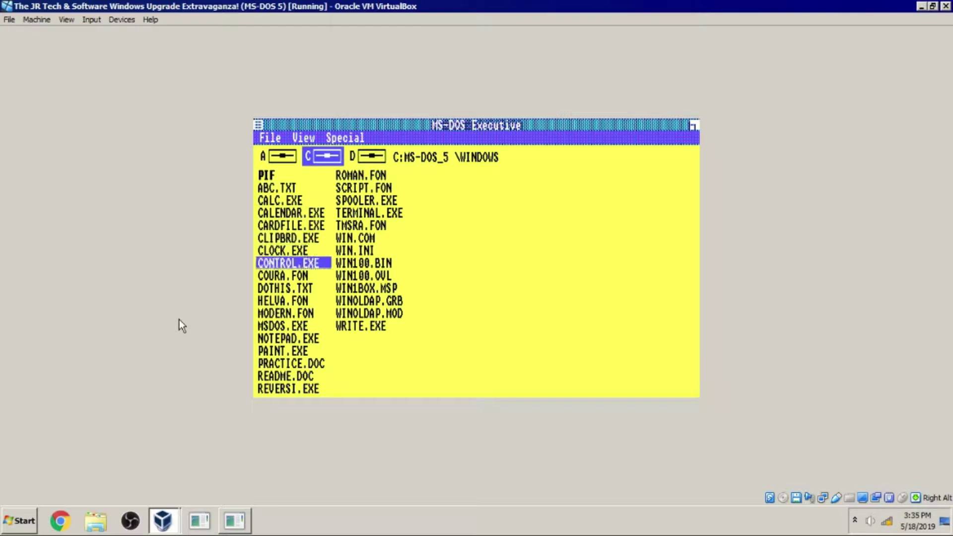
{"action": "key", "text": "Return"}
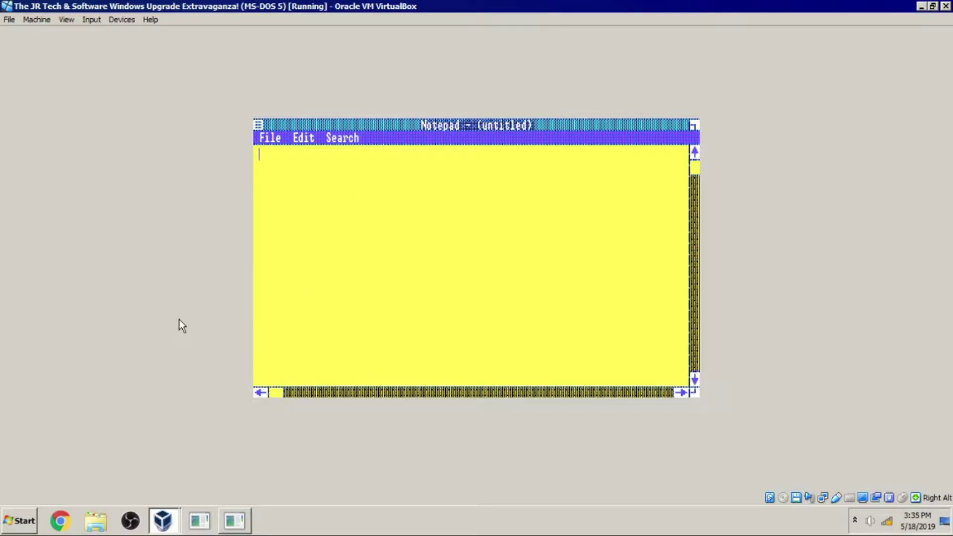
Type 'This is a Windows 1.01 note un-tampered with.' and save it as win1note.
{"action": "type", "text": "This is a Window"}
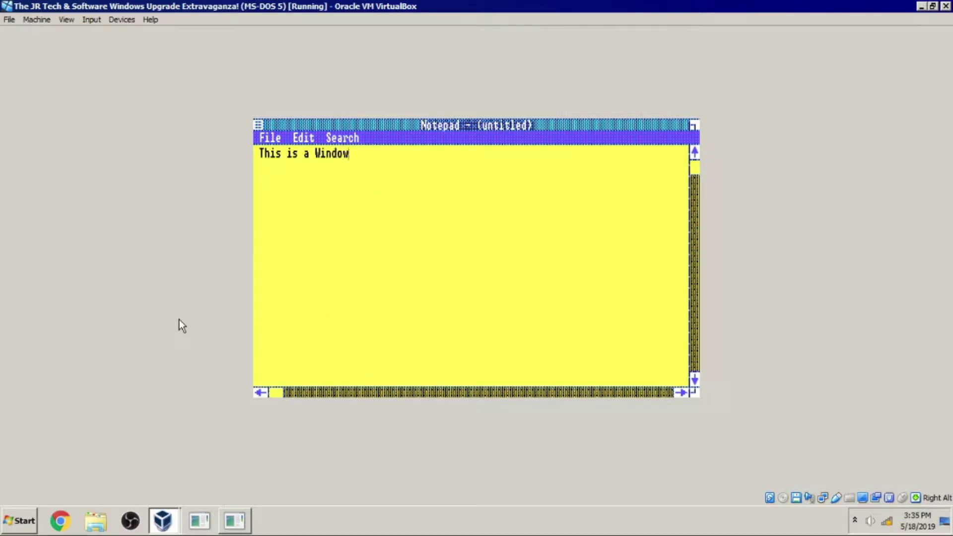
{"action": "type", "text": "s 1.01 note un"}
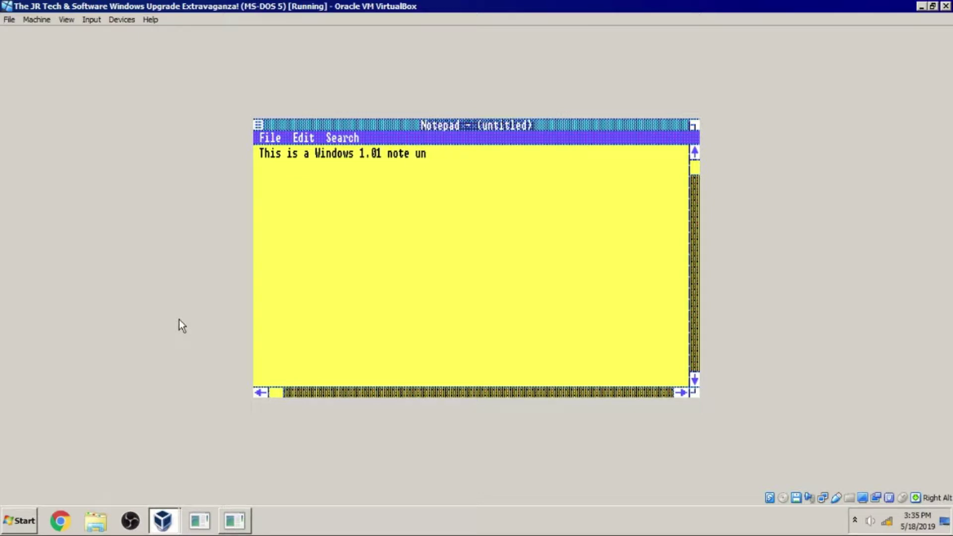
{"action": "type", "text": "-tampered with."}
{"action": "key", "text": "alt+space"}
{"action": "key", "text": "Down"}
{"action": "key", "text": "Down"}
{"action": "key", "text": "Down"}
{"action": "key", "text": "Right"}
{"action": "type", "text": "a"}
{"action": "type", "text": "win1"}
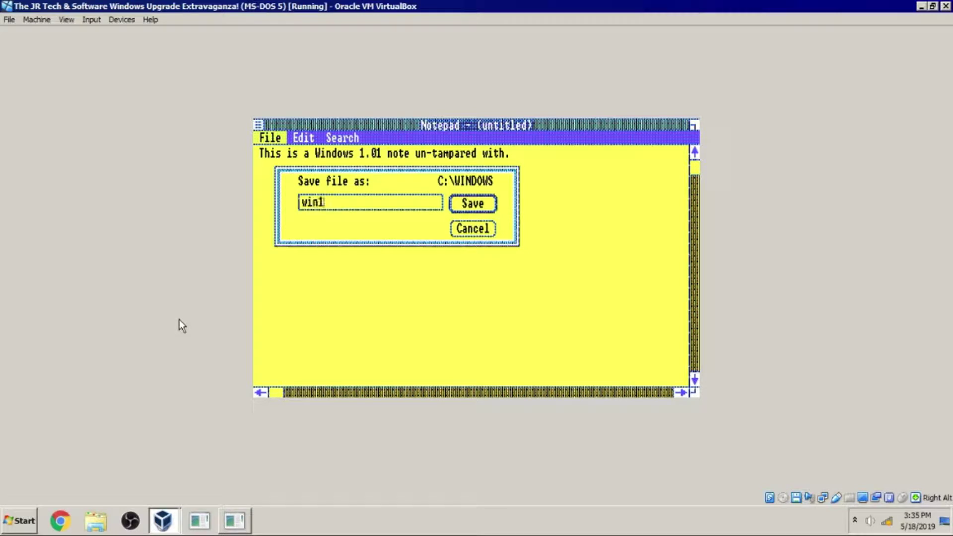
{"action": "type", "text": "note"}
{"action": "key", "text": "Return"}
Close Notepad from its control menu, returning to the file list.
{"action": "key", "text": "alt+f"}
{"action": "key", "text": "Left"}
{"action": "key", "text": "Down"}
{"action": "key", "text": "Down"}
{"action": "key", "text": "Return"}
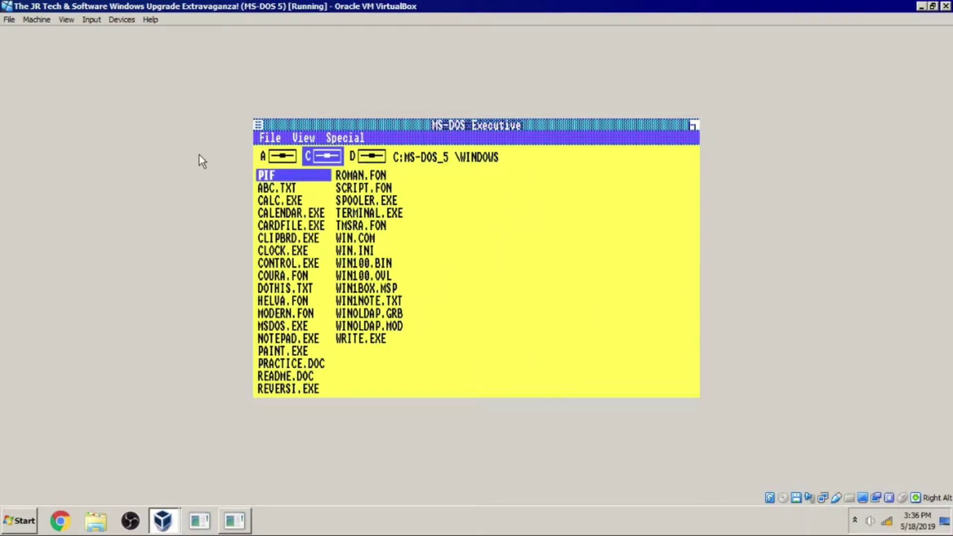
{"action": "left_click", "coordinate": [37, 19]}
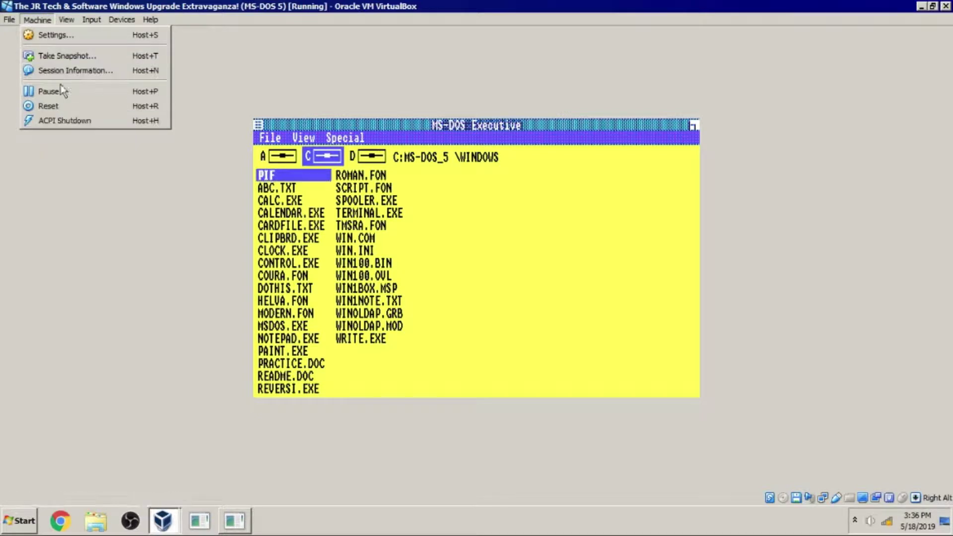
{"action": "left_click", "coordinate": [60, 56]}
{"action": "left_click_drag", "start_coordinate": [436, 175], "coordinate": [389, 174]}
{"action": "type", "text": "W"}
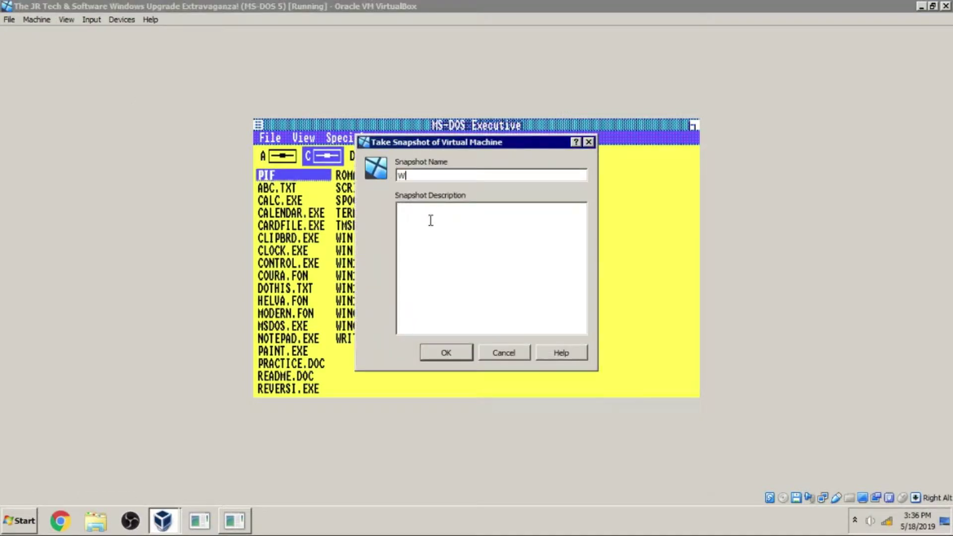
{"action": "type", "text": "indows 1.01"}
{"action": "key", "text": "Return"}
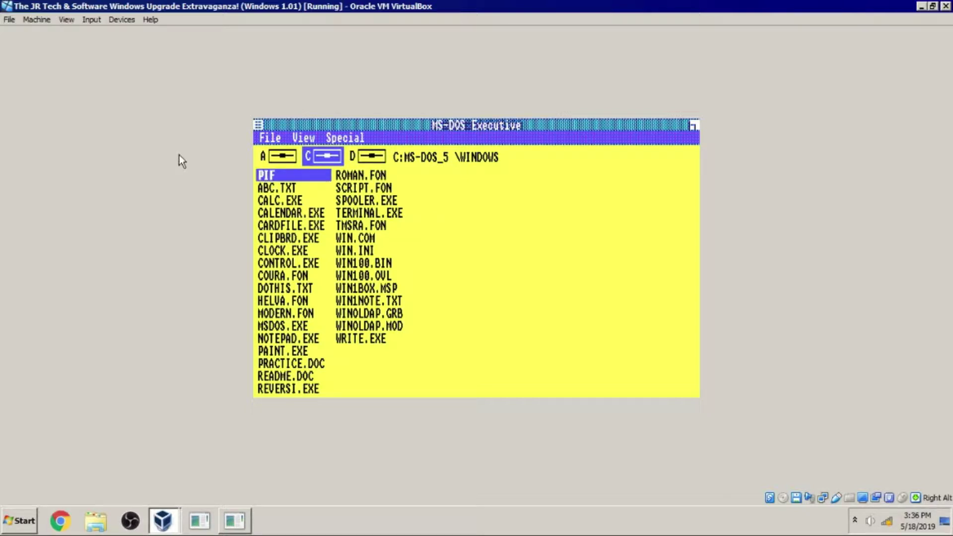
Begin deleting the PIF entry, then cancel the deletion.
{"action": "key", "text": "alt"}
{"action": "key", "text": "f"}
{"action": "key", "text": "d"}
{"action": "key", "text": "Right"}
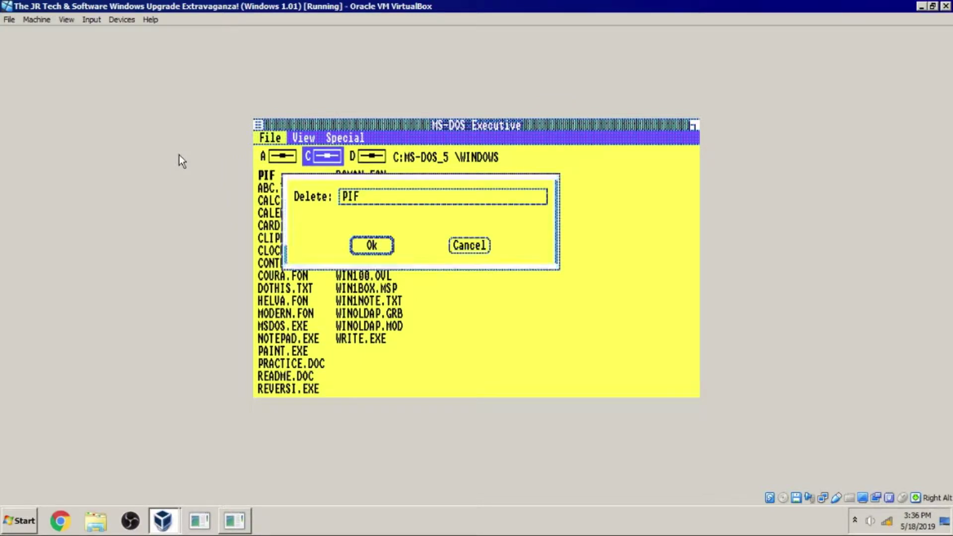
{"action": "key", "text": "Return"}
Create a directory named MyWin1St under C:\WINDOWS and open it.
{"action": "key", "text": "alt+f"}
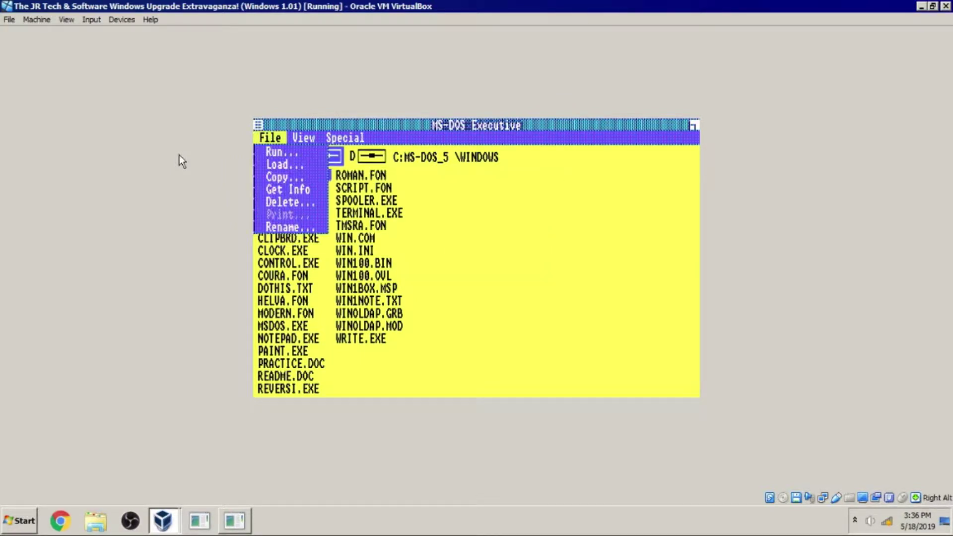
{"action": "key", "text": "Right"}
{"action": "key", "text": "Right"}
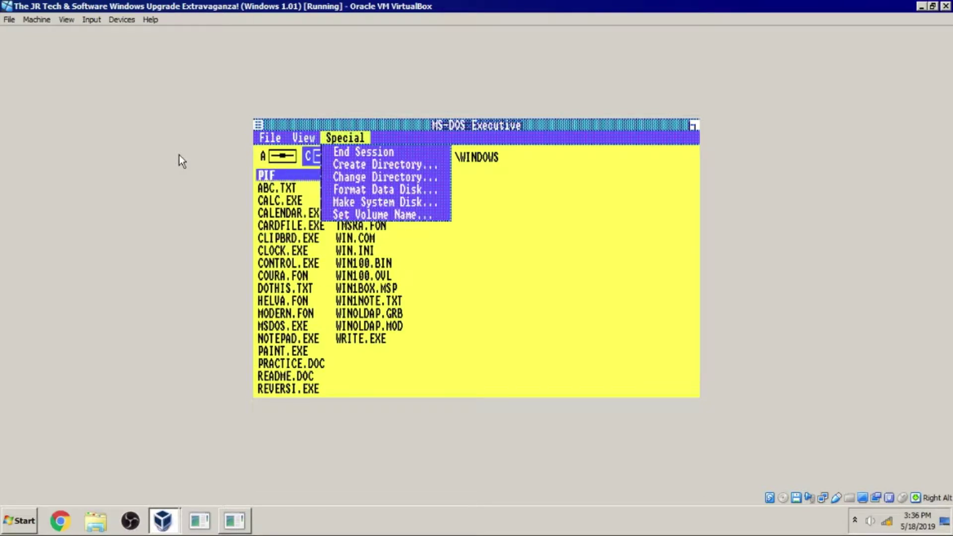
{"action": "key", "text": "Up"}
{"action": "key", "text": "Up"}
{"action": "key", "text": "Up"}
{"action": "key", "text": "Up"}
{"action": "key", "text": "Up"}
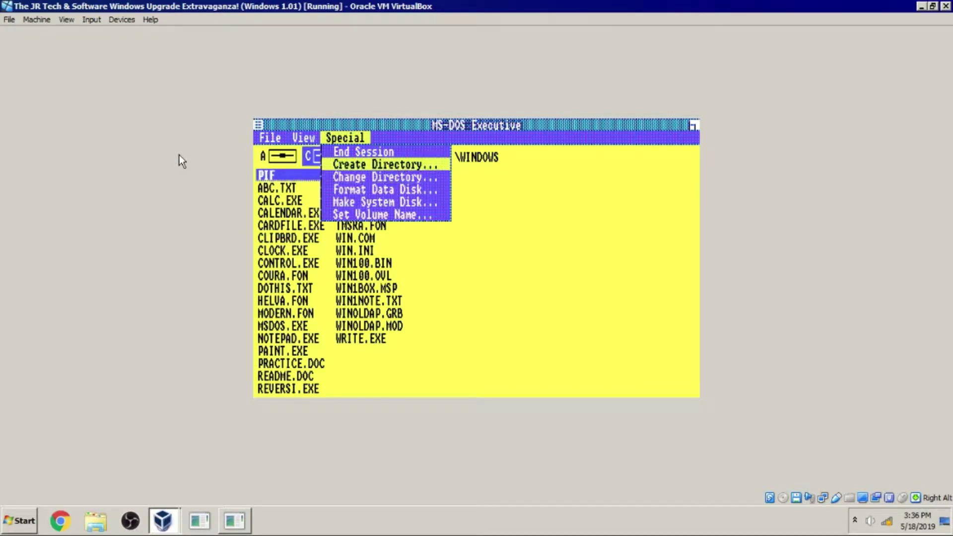
{"action": "key", "text": "Return"}
{"action": "type", "text": "My"}
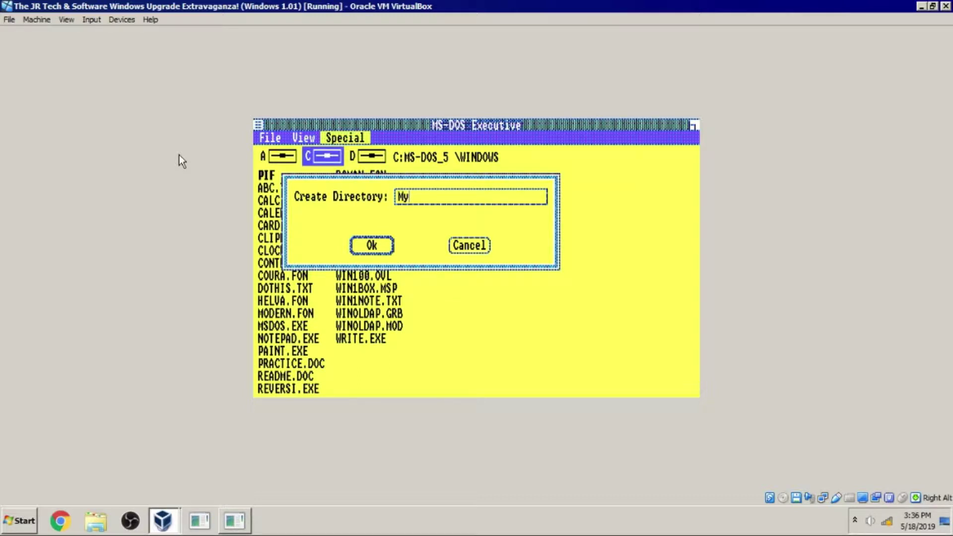
{"action": "type", "text": "Win1Stu"}
{"action": "key", "text": "Return"}
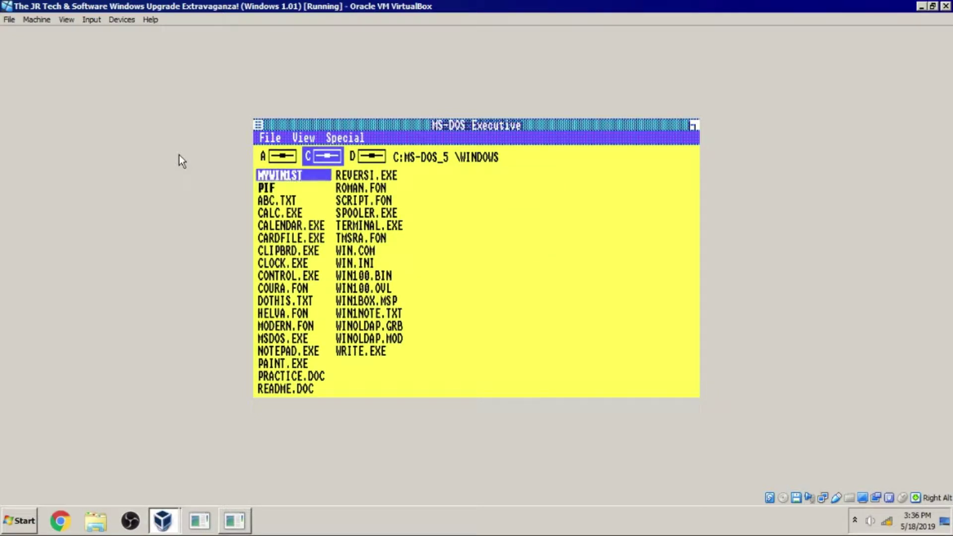
{"action": "key", "text": "Return"}
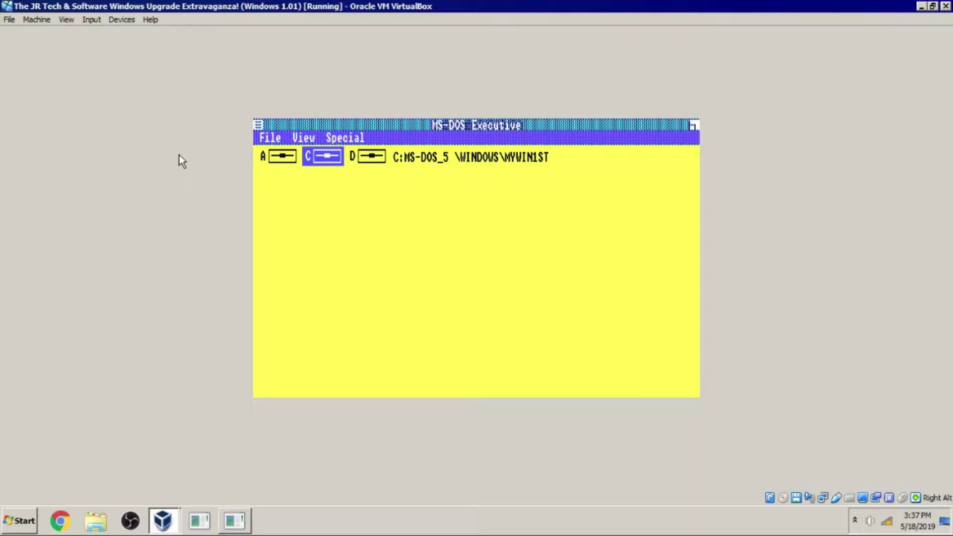
Open the Volume Name dialog and cancel it without renaming the volume.
{"action": "key", "text": "alt+f"}
{"action": "key", "text": "Right"}
{"action": "key", "text": "Right"}
{"action": "key", "text": "Up"}
{"action": "key", "text": "Down"}
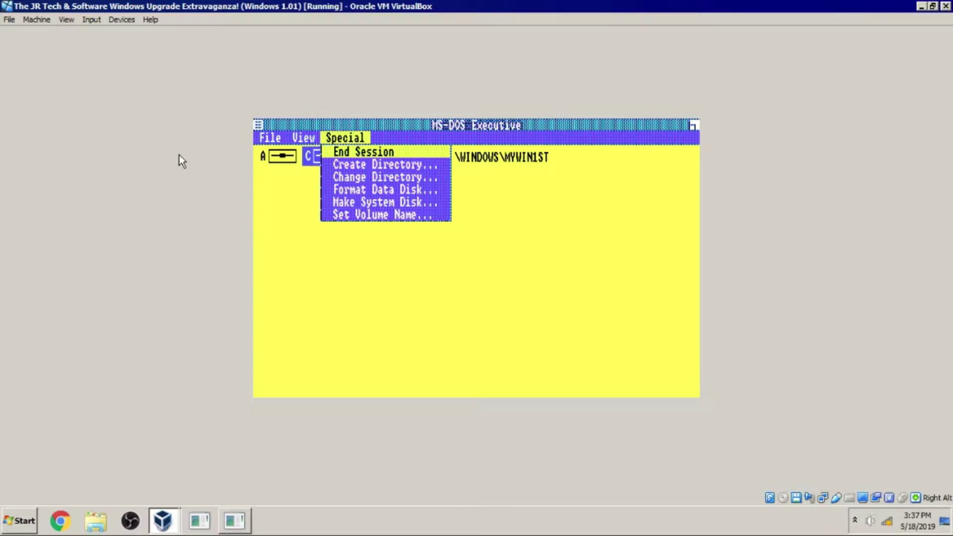
{"action": "key", "text": "Up"}
{"action": "key", "text": "Return"}
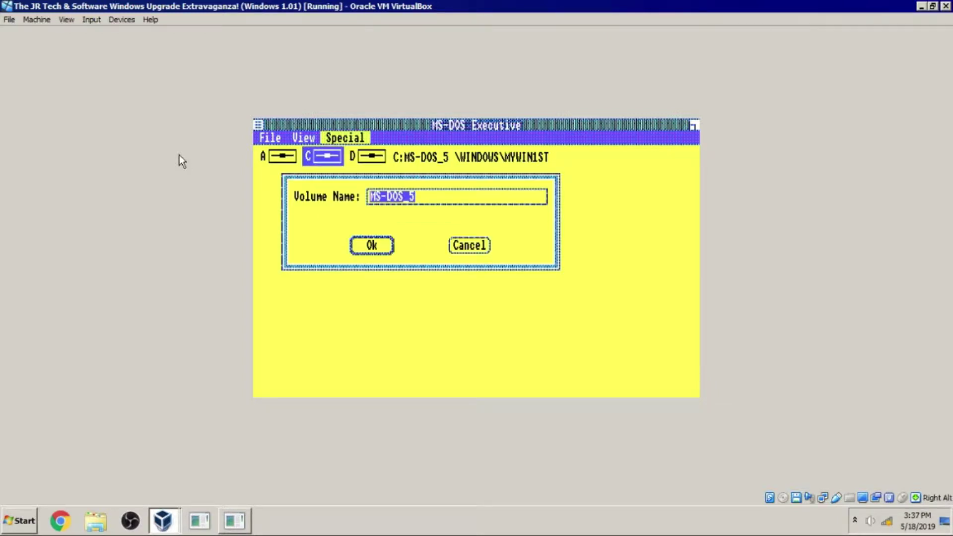
{"action": "key", "text": "Tab"}
{"action": "key", "text": "Tab"}
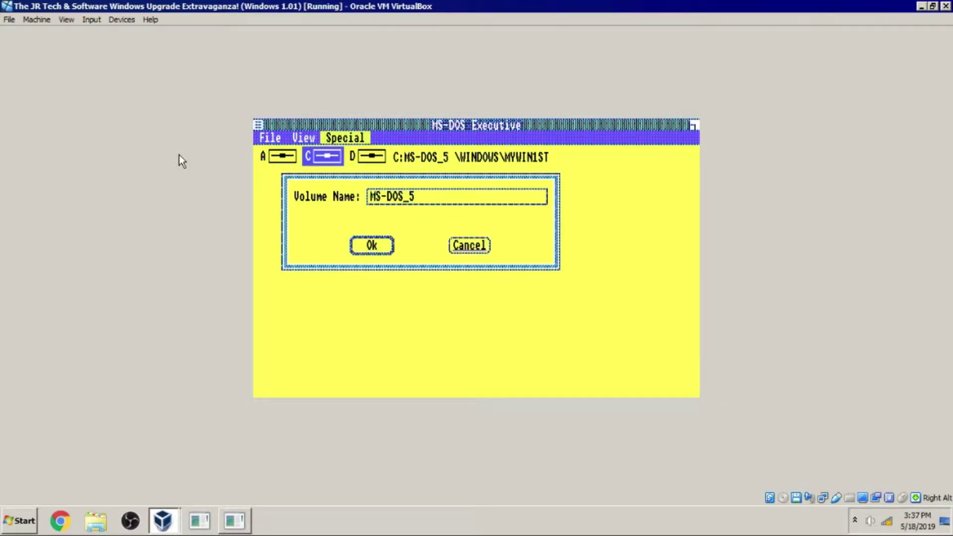
{"action": "key", "text": "Return"}
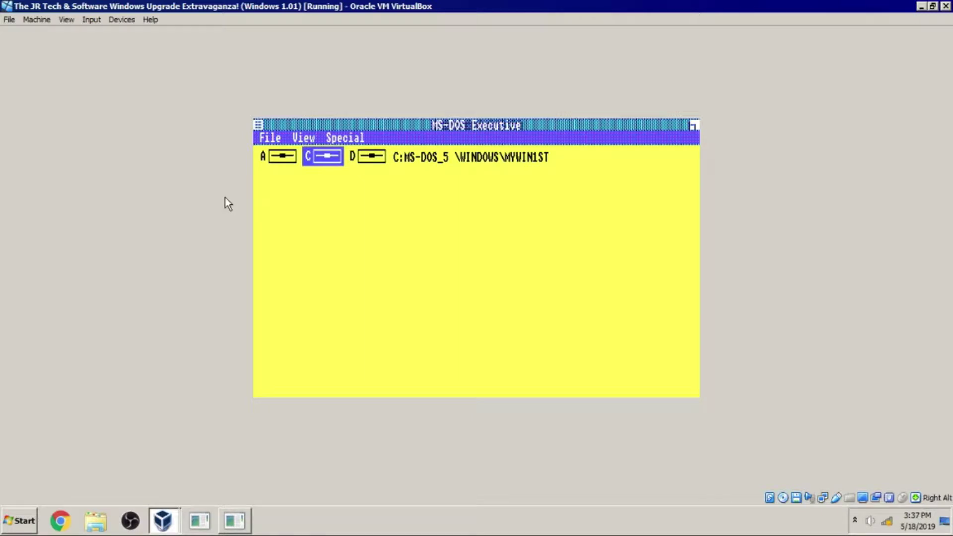
Open the Change Directory prompt and cancel it.
{"action": "key", "text": "alt+s"}
{"action": "key", "text": "Down"}
{"action": "key", "text": "Down"}
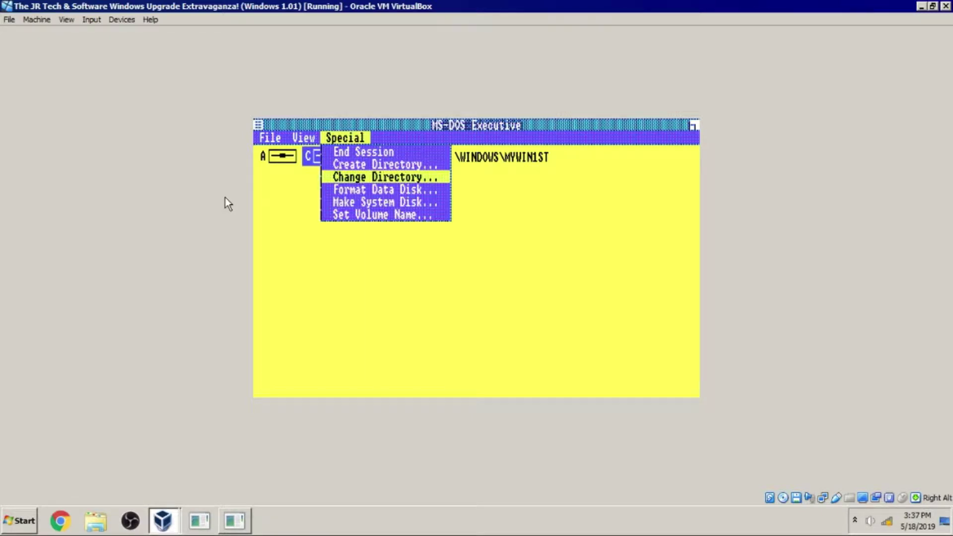
{"action": "key", "text": "Return"}
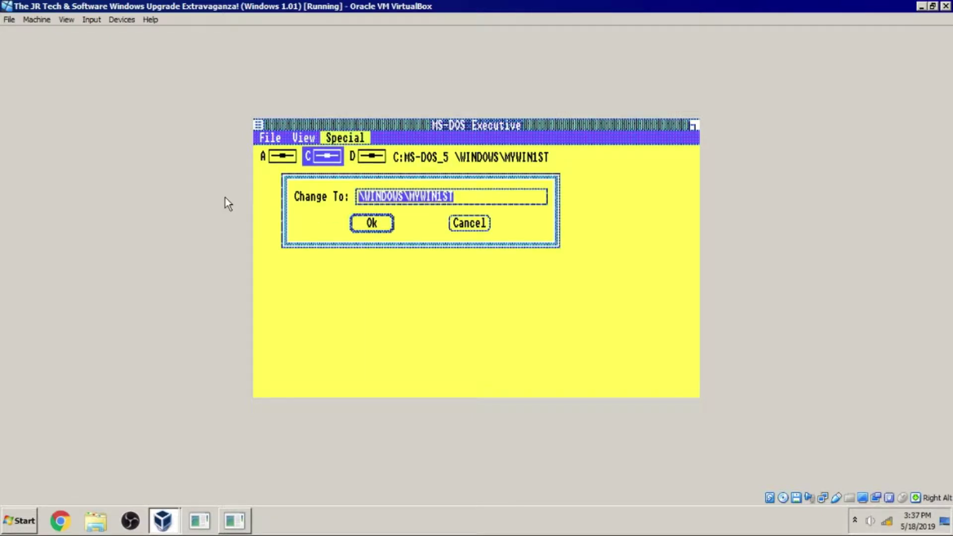
{"action": "key", "text": "Tab"}
{"action": "key", "text": "Tab"}
{"action": "key", "text": "Return"}
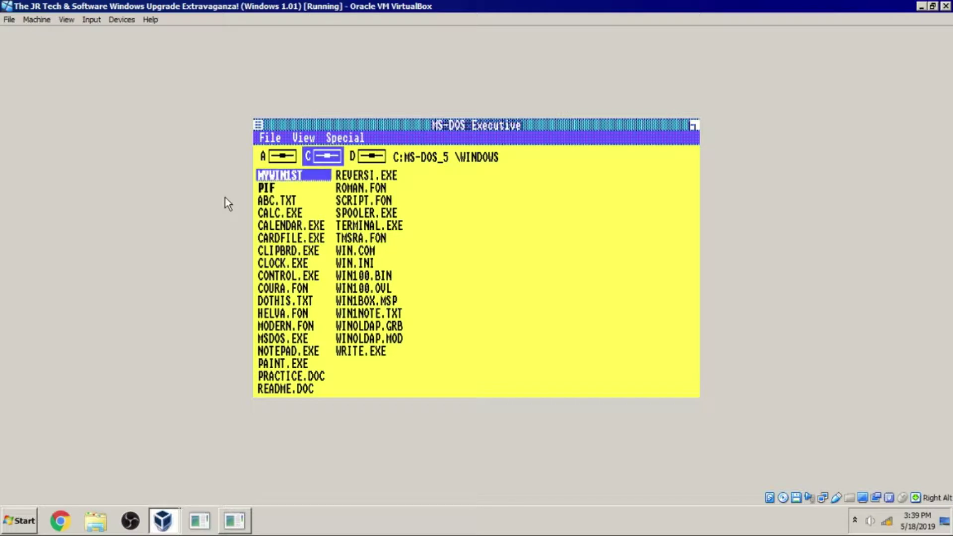
Close Windows and confirm ending the session to return to DOS.
{"action": "key", "text": "alt+f"}
{"action": "key", "text": "Left"}
{"action": "key", "text": "Down"}
{"action": "key", "text": "Down"}
{"action": "key", "text": "Down"}
{"action": "key", "text": "Return"}
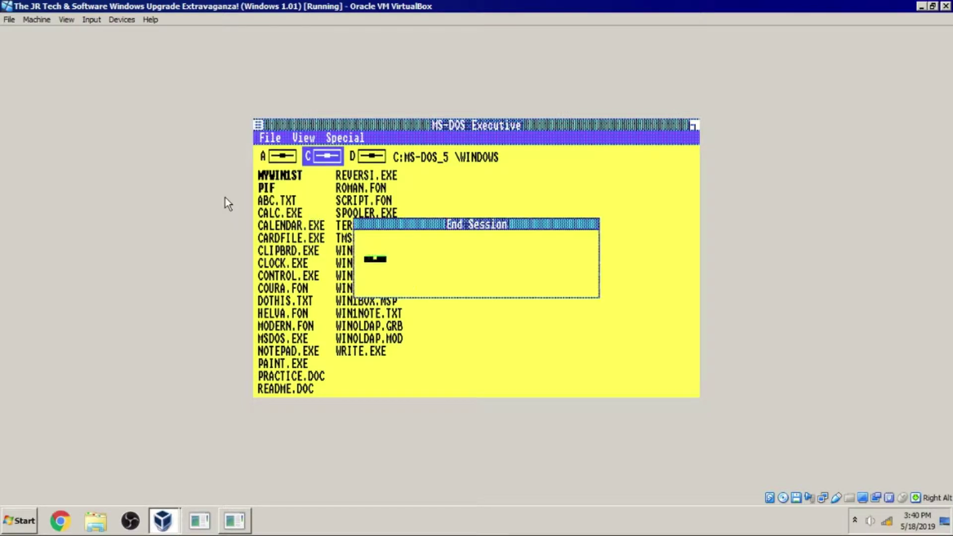
{"action": "key", "text": "Return"}
Change into Mywin1st, try editing note, and list the folder's contents.
{"action": "type", "text": "cd Mywin1st"}
{"action": "key", "text": "Return"}
{"action": "type", "text": "edit note"}
{"action": "key", "text": "Return"}
{"action": "key", "text": "alt+f"}
{"action": "type", "text": "xdir"}
{"action": "key", "text": "Return"}
Write the two-line note in the MS-DOS Editor and save it as NOTE.TXT.
{"action": "type", "text": "edit note"}
{"action": "key", "text": "Return"}
{"action": "type", "text": "This is a note written in the MS-DOS Editor"}
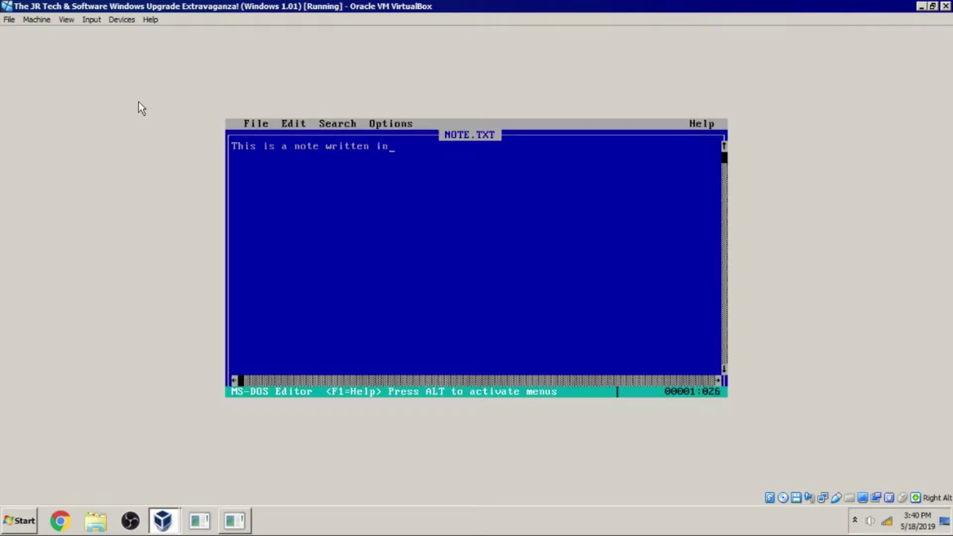
{"action": "key", "text": "Return"}
{"action": "type", "text": "in a folder that hopefully isn't deleted."}
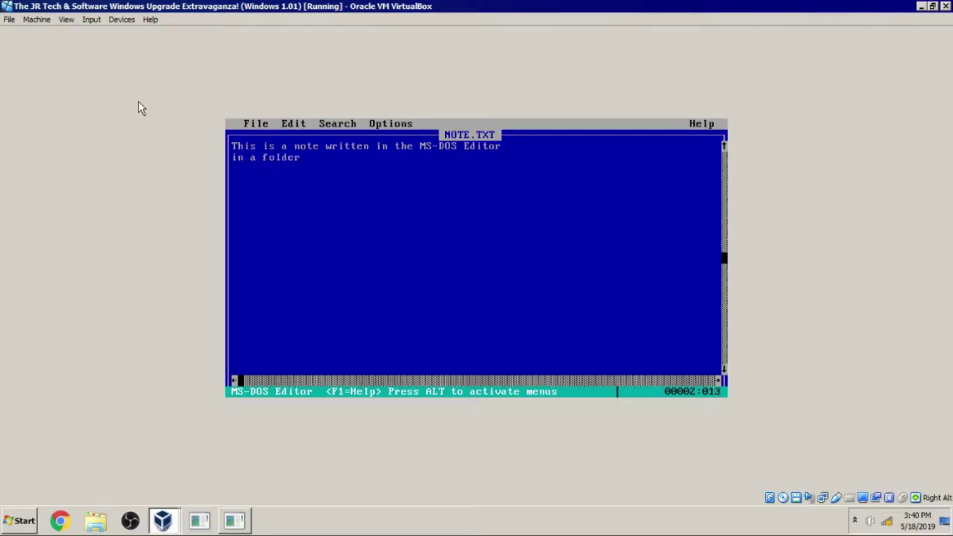
{"action": "key", "text": "alt+f"}
{"action": "key", "text": "Down"}
{"action": "key", "text": "Down"}
{"action": "key", "text": "Down"}
{"action": "key", "text": "Return"}
{"action": "key", "text": "Return"}
{"action": "key", "text": "alt+f"}
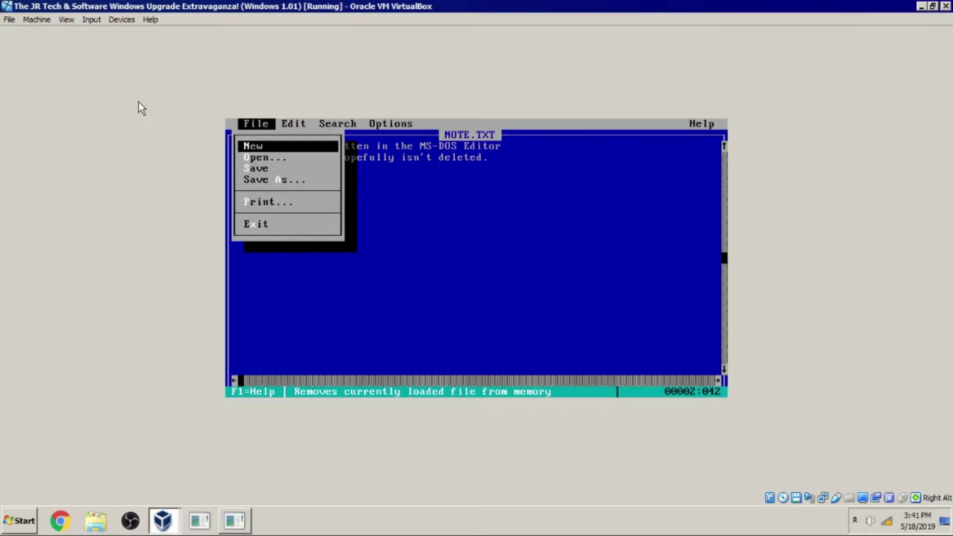
{"action": "type", "text": "xcd .."}
Make a Media folder, copy mywin1st\note.txt to media\note.txt, and list Media.
{"action": "key", "text": "Return"}
{"action": "type", "text": "mkdir Media"}
{"action": "key", "text": "Return"}
{"action": "type", "text": "cd My"}
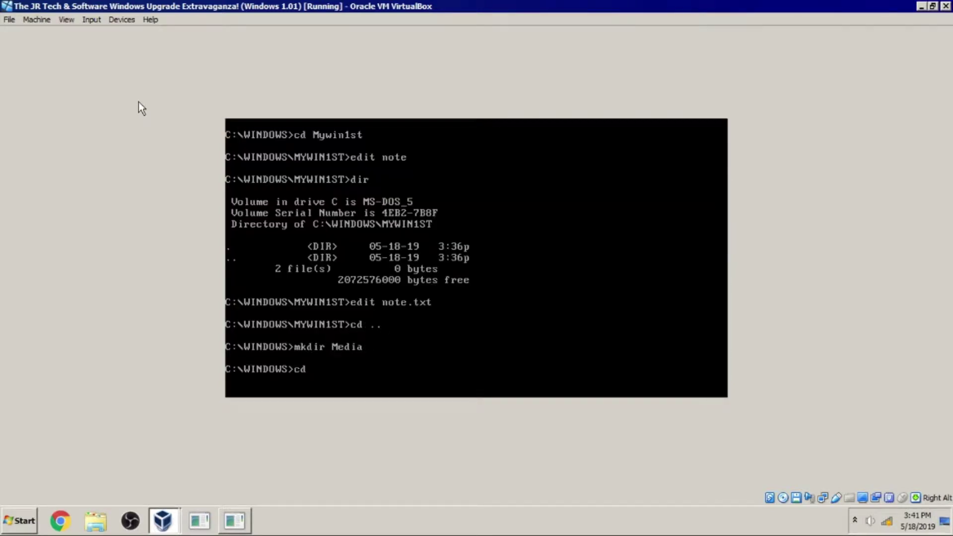
{"action": "key", "text": "BackSpace"}
{"action": "key", "text": "BackSpace"}
{"action": "key", "text": "BackSpace"}
{"action": "key", "text": "BackSpace"}
{"action": "key", "text": "BackSpace"}
{"action": "type", "text": "copy mywin1st\\note.txt not"}
{"action": "key", "text": "BackSpace"}
{"action": "key", "text": "BackSpace"}
{"action": "key", "text": "BackSpace"}
{"action": "type", "text": "media\\note.txt"}
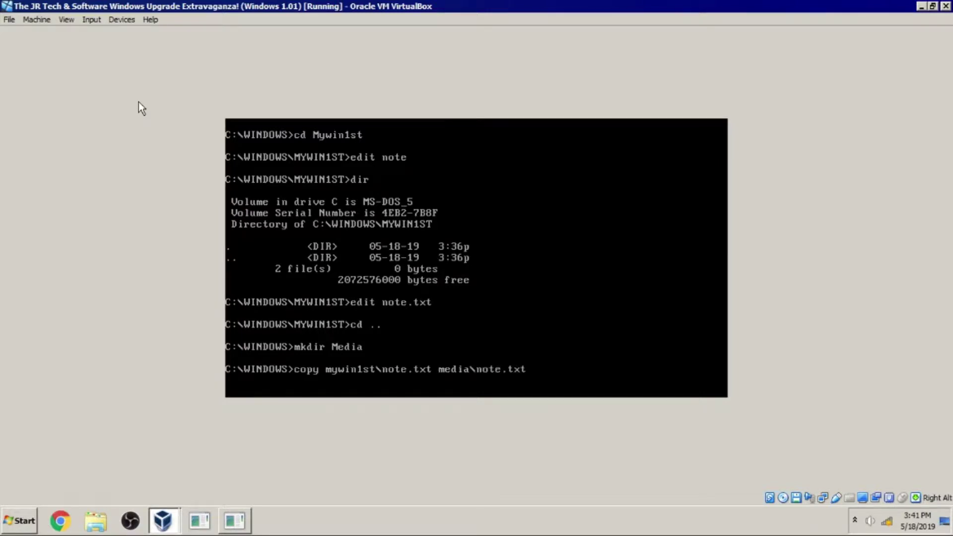
{"action": "key", "text": "Return"}
{"action": "type", "text": "dir media"}
{"action": "key", "text": "Return"}
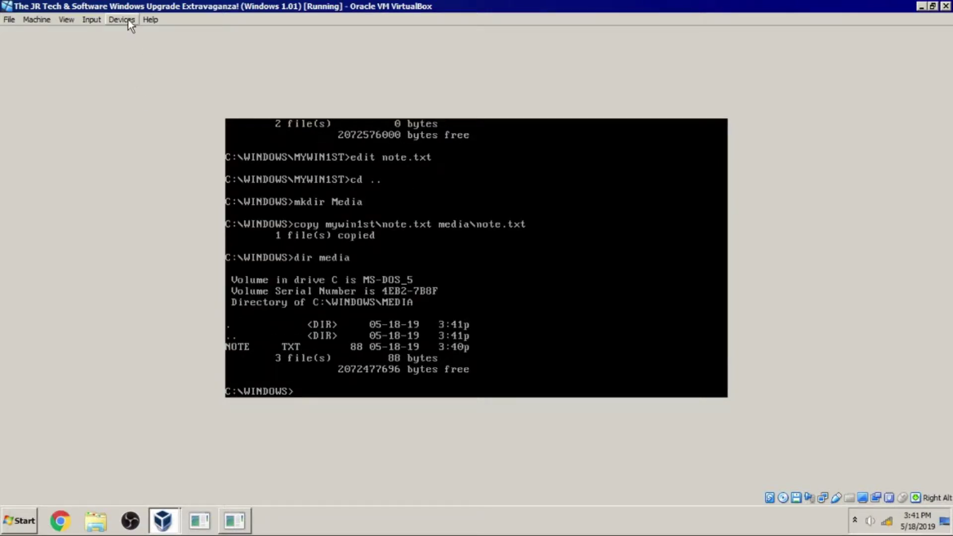
Insert Disk1.img from the Microsoft DOS 6.22 (Upgrade) (3.5) folder into the floppy drive.
{"action": "left_click", "coordinate": [128, 19]}
{"action": "mouse_move", "coordinate": [139, 32]}
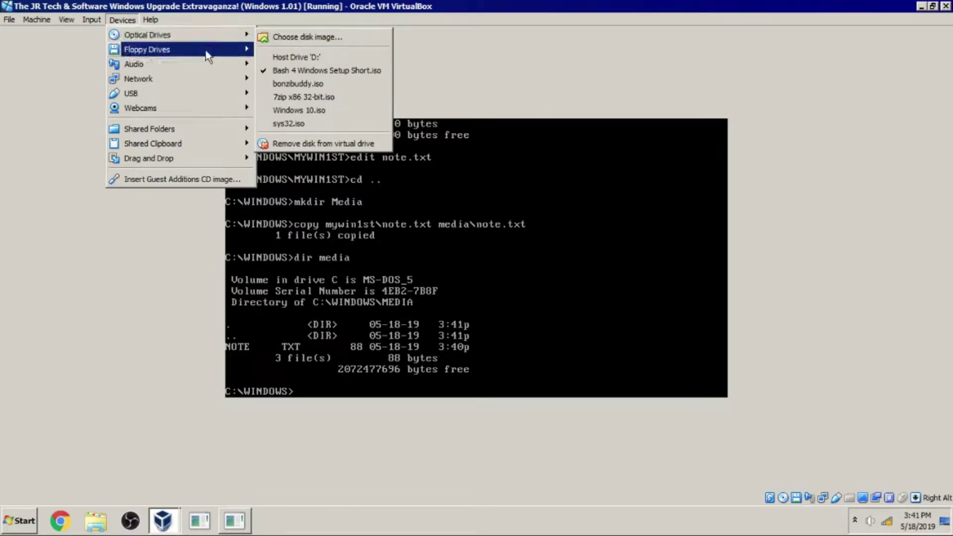
{"action": "mouse_move", "coordinate": [206, 50]}
{"action": "left_click", "coordinate": [266, 51]}
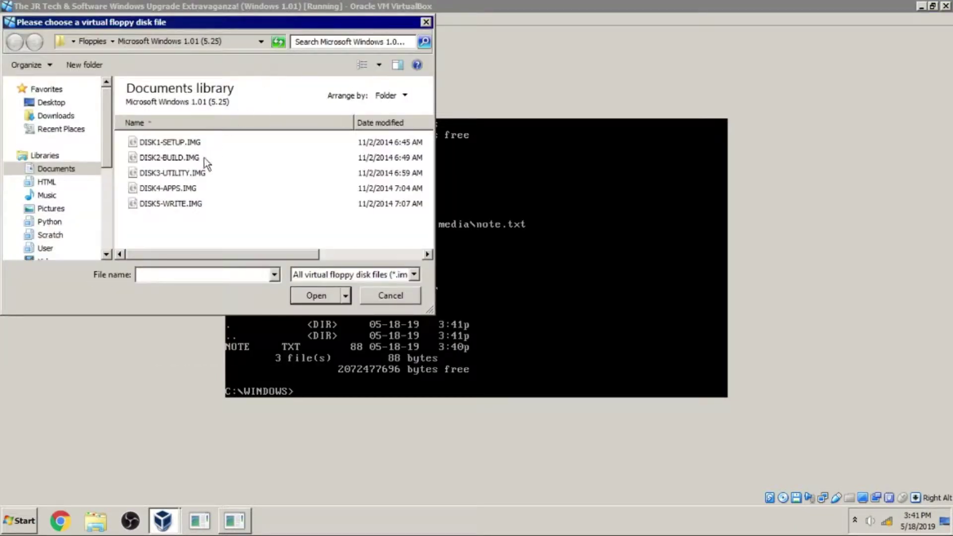
{"action": "left_click", "coordinate": [92, 42]}
{"action": "left_click", "coordinate": [184, 190]}
{"action": "scroll", "coordinate": [191, 213], "scroll_direction": "down", "scroll_amount": 1}
{"action": "scroll", "coordinate": [213, 213], "scroll_direction": "down", "scroll_amount": 1}
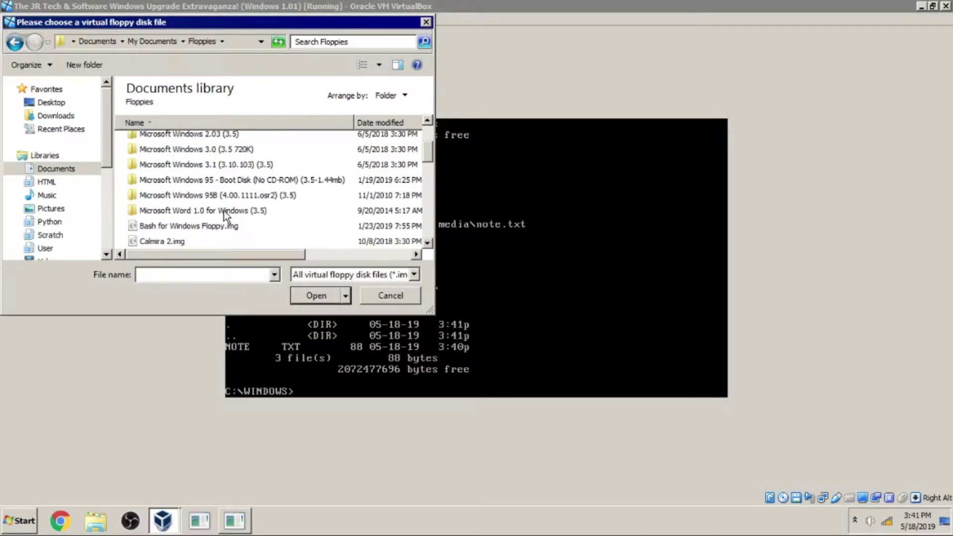
{"action": "scroll", "coordinate": [224, 209], "scroll_direction": "up", "scroll_amount": 2}
{"action": "double_click", "coordinate": [223, 158]}
{"action": "double_click", "coordinate": [208, 145]}
Switch to drive A:, list its files with dir, and run setup.
{"action": "type", "text": "a:"}
{"action": "key", "text": "Return"}
{"action": "type", "text": "dir"}
{"action": "key", "text": "Return"}
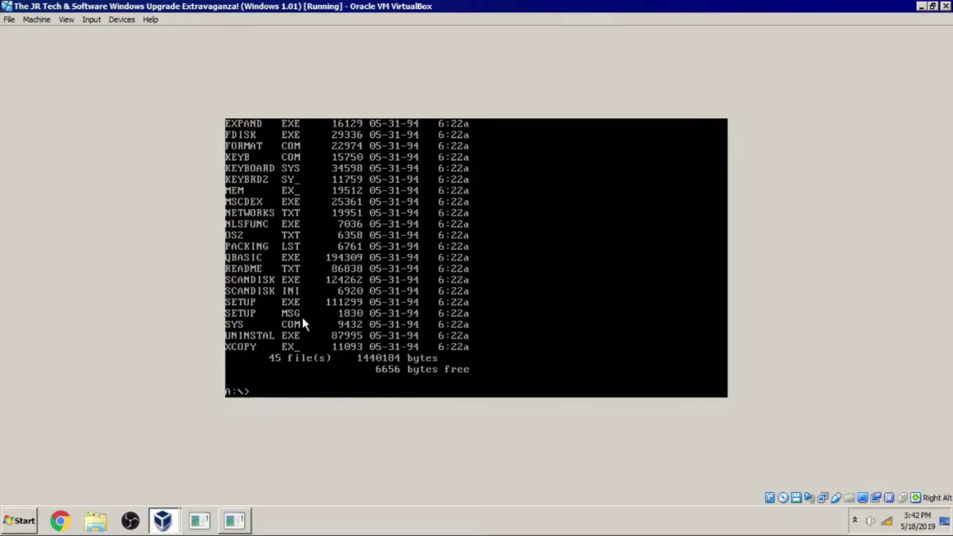
{"action": "type", "text": "setup"}
{"action": "key", "text": "Return"}
{"action": "key", "text": "Return"}
Search the host's Archives folder for 'windows format'.
{"action": "left_click", "coordinate": [95, 521]}
{"action": "double_click", "coordinate": [200, 173]}
{"action": "left_click", "coordinate": [238, 215]}
{"action": "scroll", "coordinate": [263, 323], "scroll_direction": "up", "scroll_amount": 3}
{"action": "left_click", "coordinate": [263, 323]}
{"action": "scroll", "coordinate": [251, 293], "scroll_direction": "down", "scroll_amount": 5}
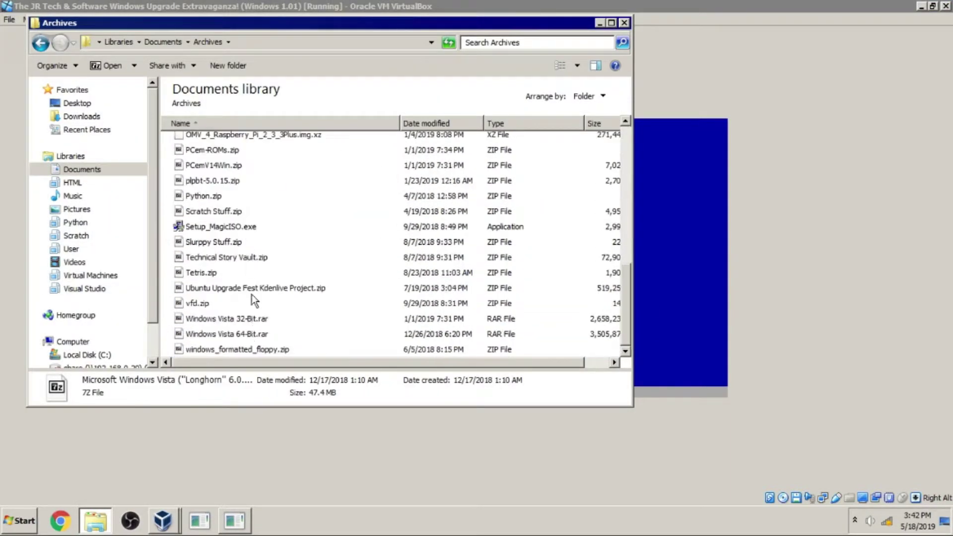
{"action": "scroll", "coordinate": [251, 294], "scroll_direction": "up", "scroll_amount": 1}
{"action": "left_click", "coordinate": [536, 42]}
{"action": "type", "text": "windows format"}
Extract windows_formatted_floppy.zip's image into Microsoft DOS 6.22 (Upgrade) (3.5), renaming it uninstall 1.img.
{"action": "double_click", "coordinate": [238, 132]}
{"action": "double_click", "coordinate": [199, 250]}
{"action": "double_click", "coordinate": [223, 159]}
{"action": "left_click_drag", "start_coordinate": [593, 278], "coordinate": [301, 359]}
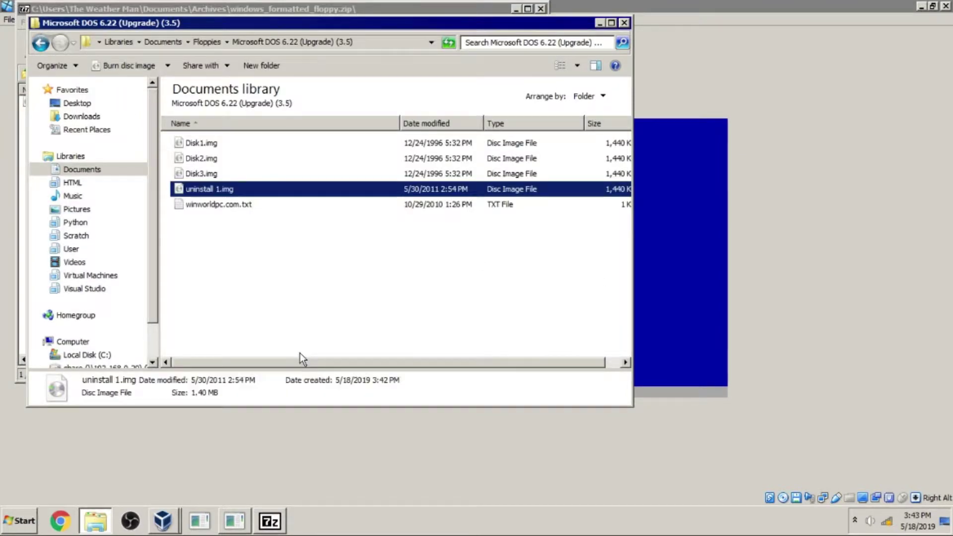
{"action": "right_click", "coordinate": [228, 202]}
{"action": "left_click", "coordinate": [266, 380]}
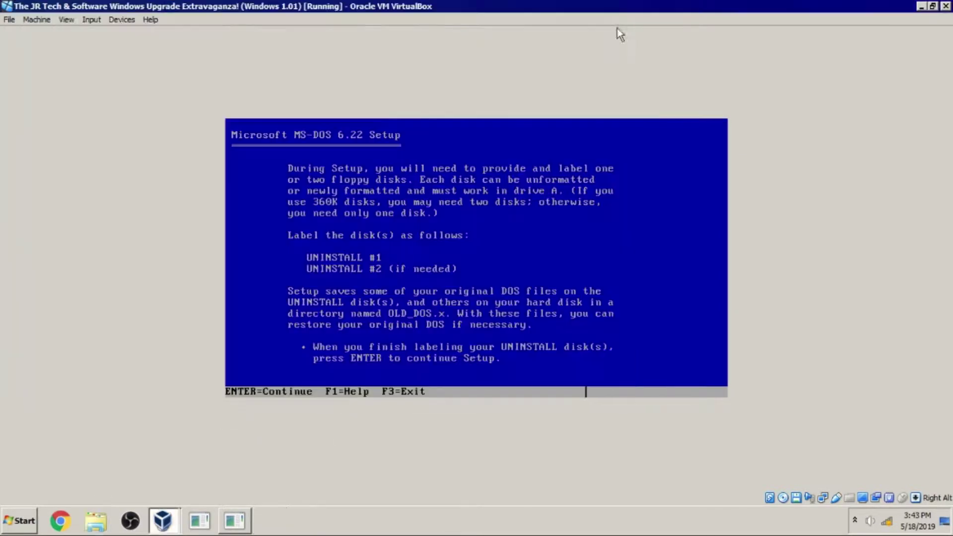
Set Backup to Windows and MS-DOS and accept the optional programs.
{"action": "key", "text": "Return"}
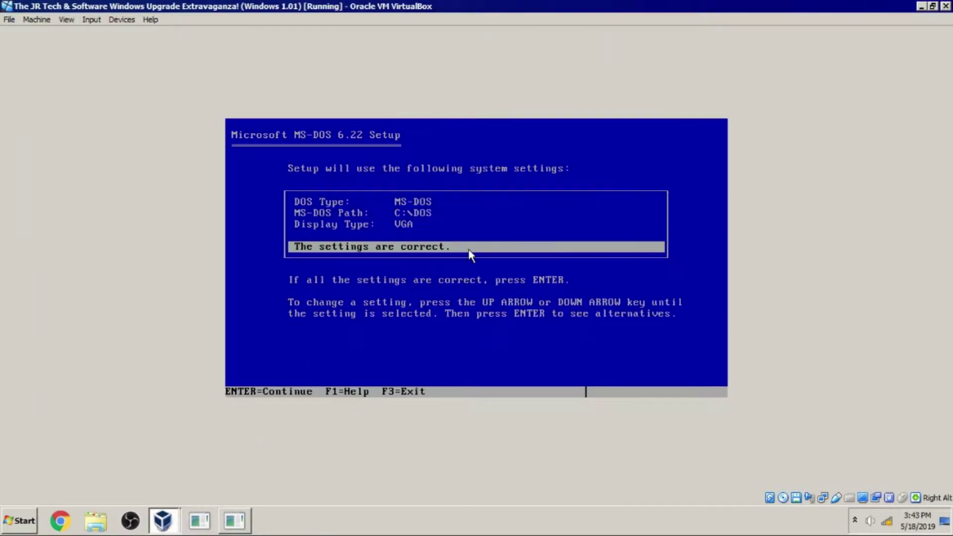
{"action": "key", "text": "Return"}
{"action": "key", "text": "Up"}
{"action": "key", "text": "Up"}
{"action": "key", "text": "Return"}
{"action": "key", "text": "Up"}
{"action": "key", "text": "Return"}
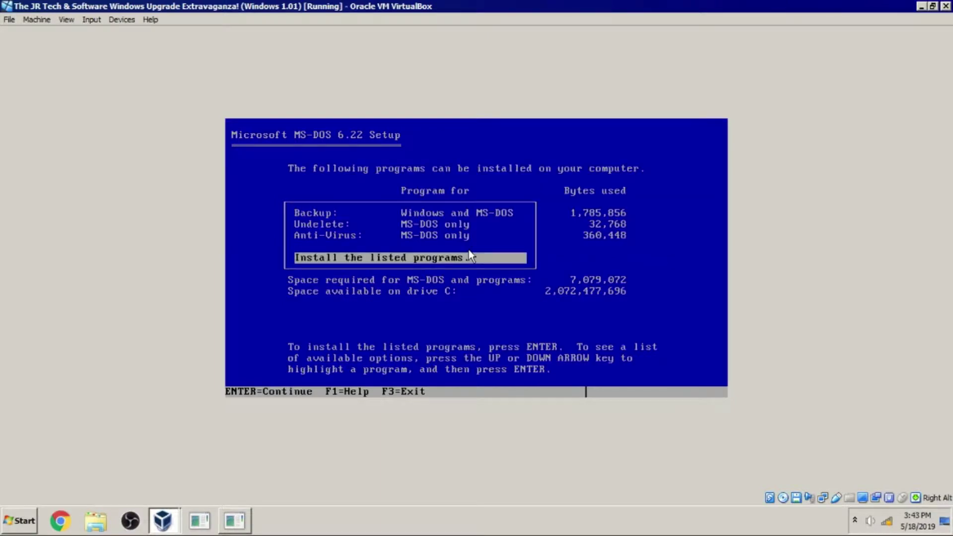
{"action": "key", "text": "Up"}
{"action": "key", "text": "Up"}
{"action": "key", "text": "Return"}
{"action": "key", "text": "Return"}
{"action": "key", "text": "Return"}
{"action": "key", "text": "y"}
Insert each requested setup disk image through the floppy drive menu.
{"action": "left_click", "coordinate": [122, 20]}
{"action": "mouse_move", "coordinate": [222, 56]}
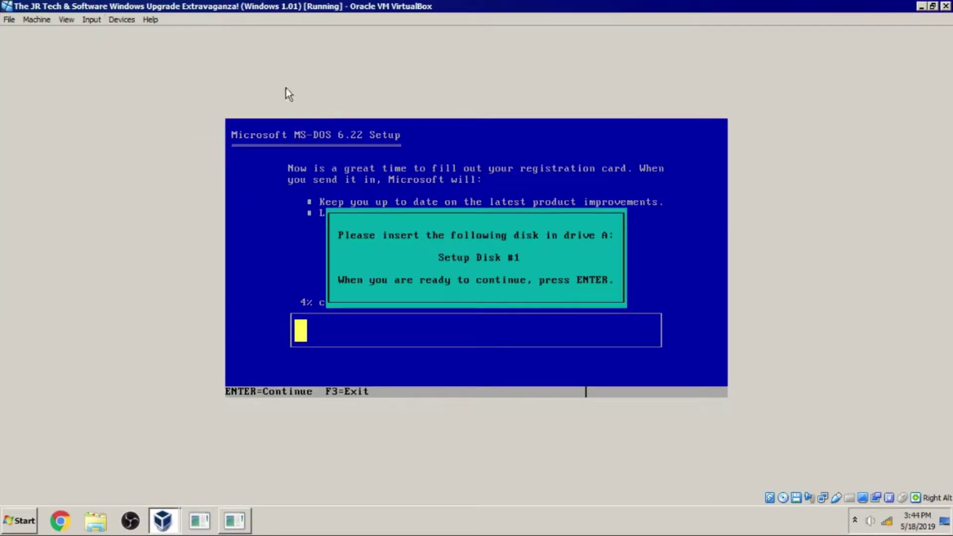
{"action": "left_click", "coordinate": [121, 19]}
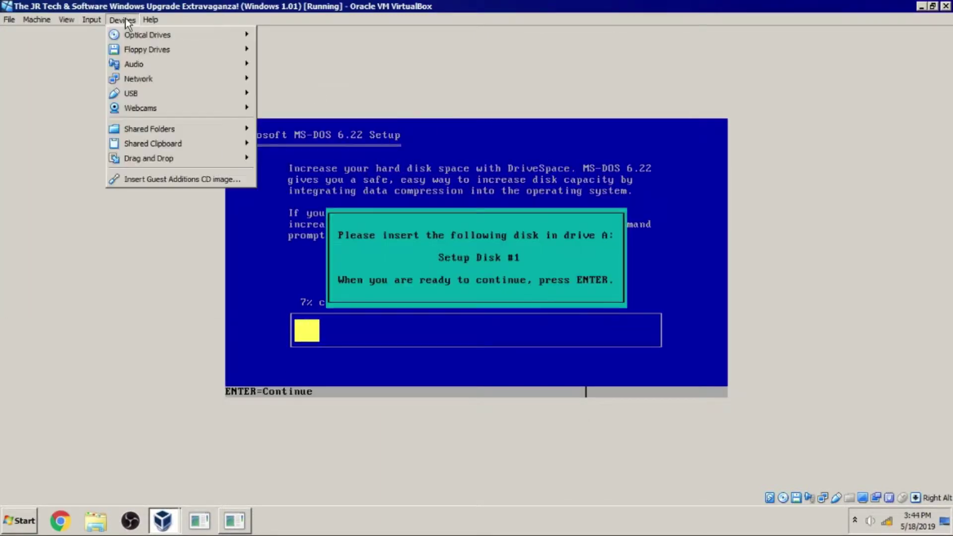
{"action": "left_click", "coordinate": [122, 19]}
{"action": "mouse_move", "coordinate": [198, 49]}
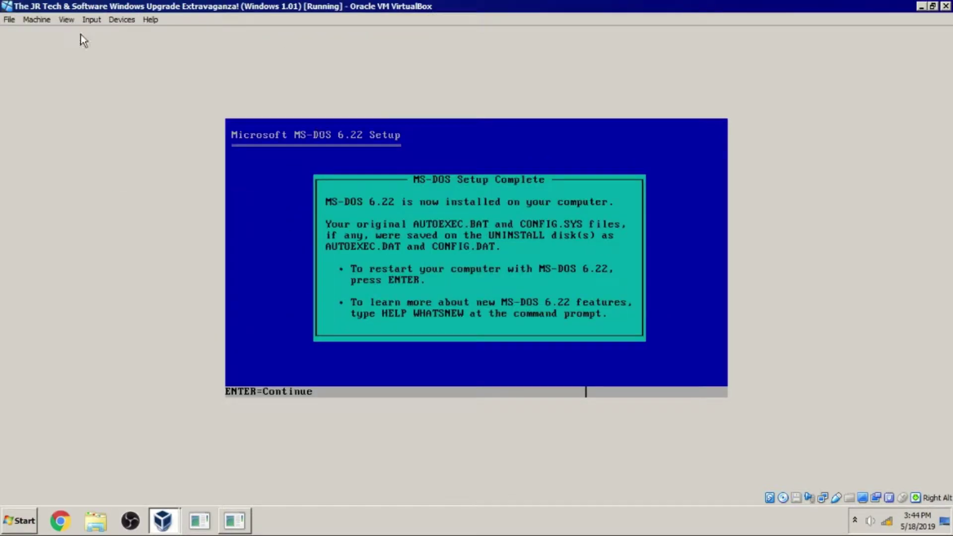
Restart into MS-DOS 6.22 and try running win from the C:\ root.
{"action": "key", "text": "Return"}
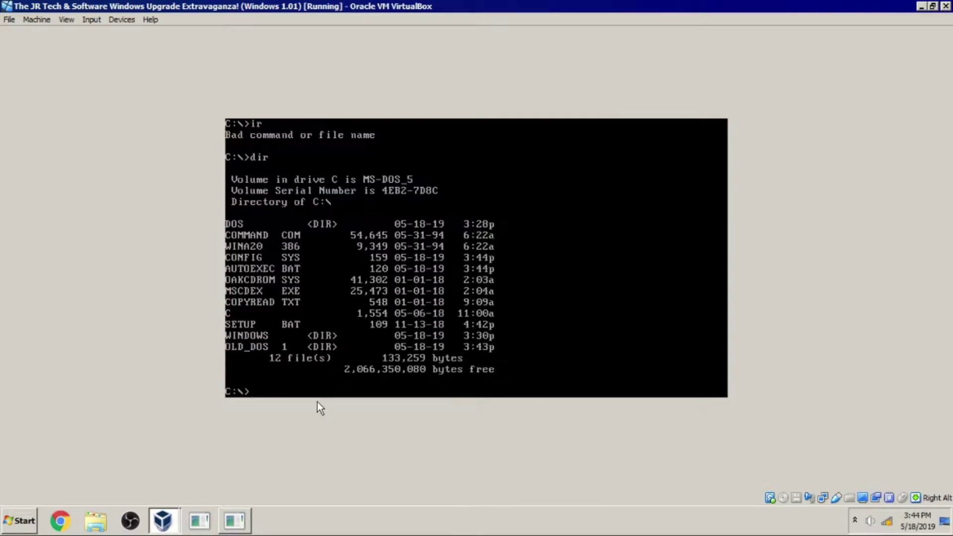
{"action": "type", "text": "win"}
{"action": "key", "text": "Return"}
Start Windows 1.01 from C:\Windows and open the MEDIA folder.
{"action": "type", "text": "cd Windows"}
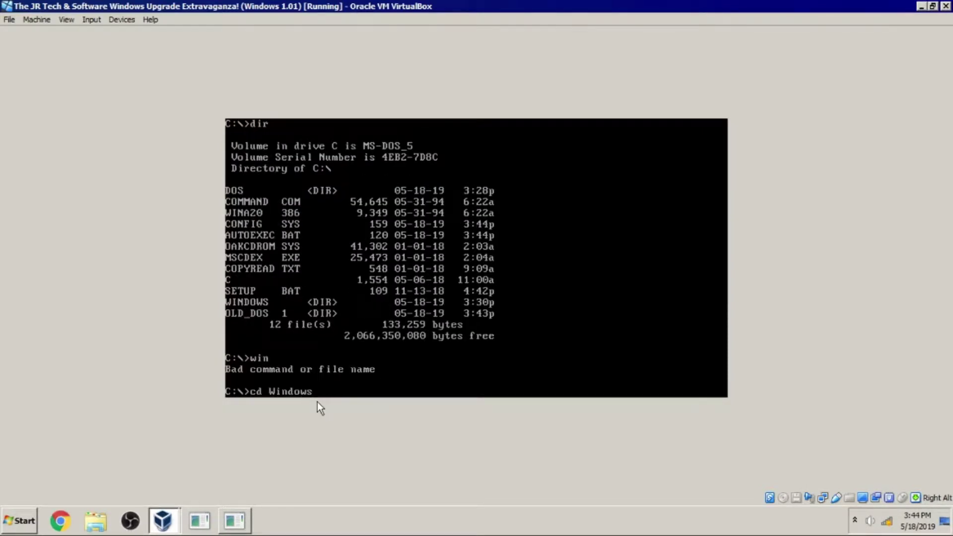
{"action": "key", "text": "Return"}
{"action": "type", "text": "win"}
{"action": "key", "text": "Return"}
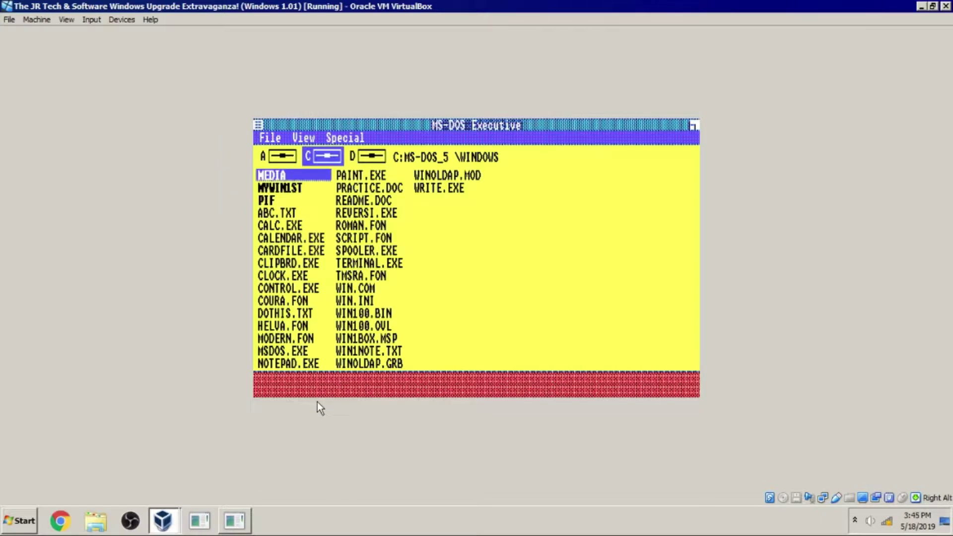
{"action": "key", "text": "Down"}
{"action": "key", "text": "Down"}
{"action": "key", "text": "Down"}
{"action": "key", "text": "Up"}
{"action": "key", "text": "Up"}
{"action": "key", "text": "Up"}
{"action": "key", "text": "Return"}
{"action": "key", "text": "Return"}
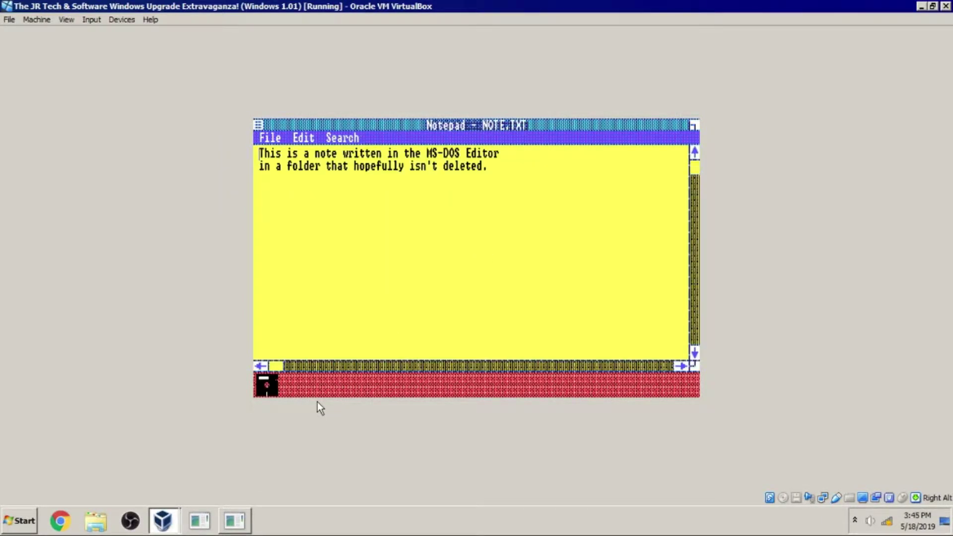
Close the NOTE.TXT Notepad window from its control menu.
{"action": "key", "text": "alt+f"}
{"action": "key", "text": "Up"}
{"action": "key", "text": "Left"}
{"action": "key", "text": "Up"}
{"action": "key", "text": "Up"}
{"action": "key", "text": "Up"}
{"action": "key", "text": "Down"}
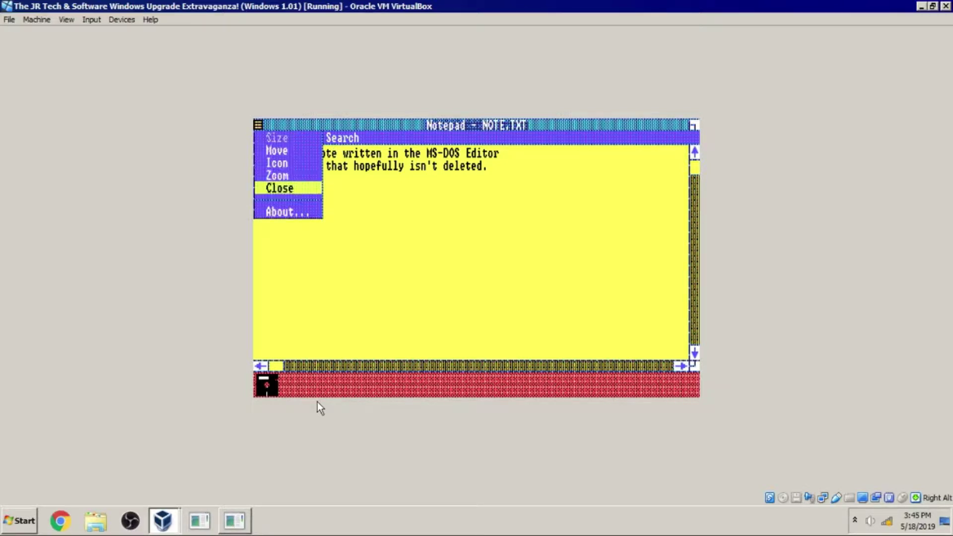
{"action": "key", "text": "Return"}
Close the MS-DOS Executive and confirm ending the Windows session.
{"action": "key", "text": "alt+f"}
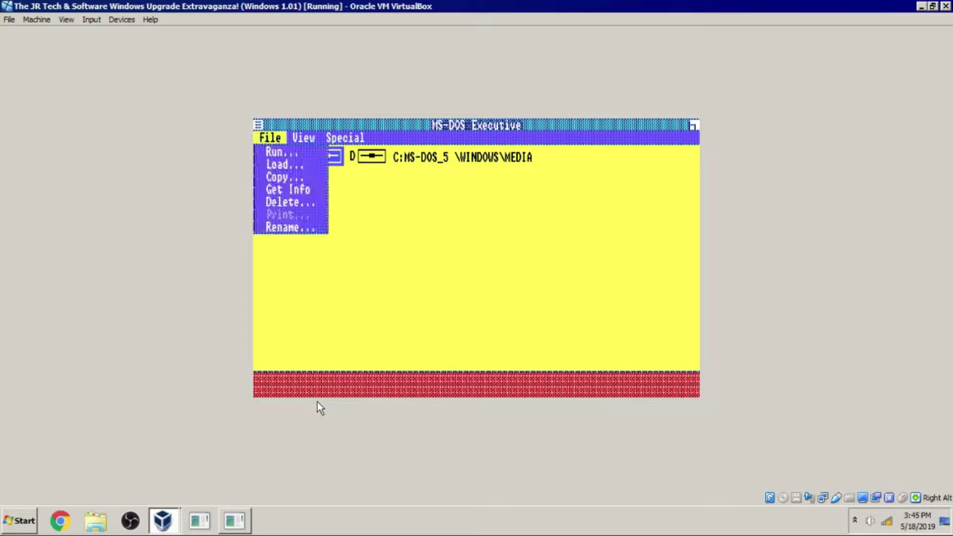
{"action": "key", "text": "Left"}
{"action": "key", "text": "Up"}
{"action": "key", "text": "Return"}
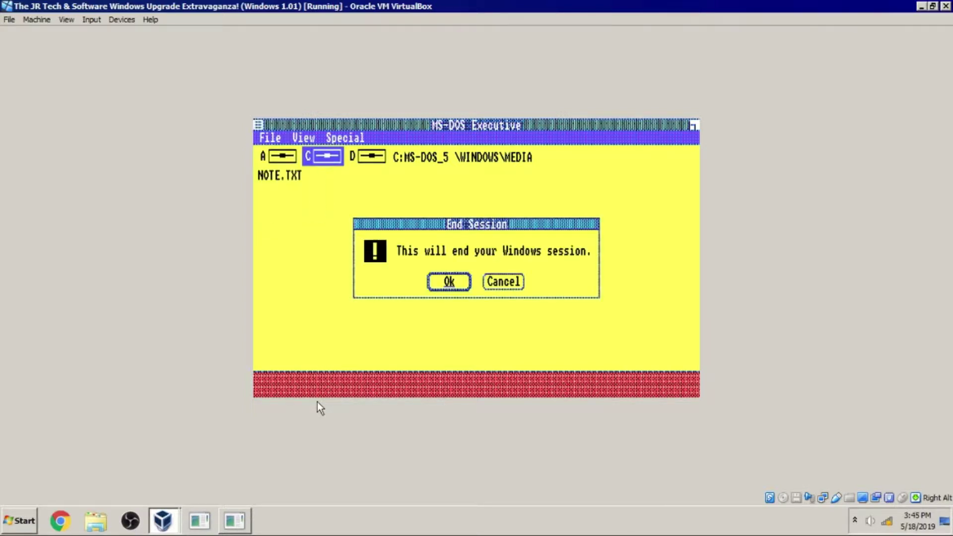
{"action": "key", "text": "Return"}
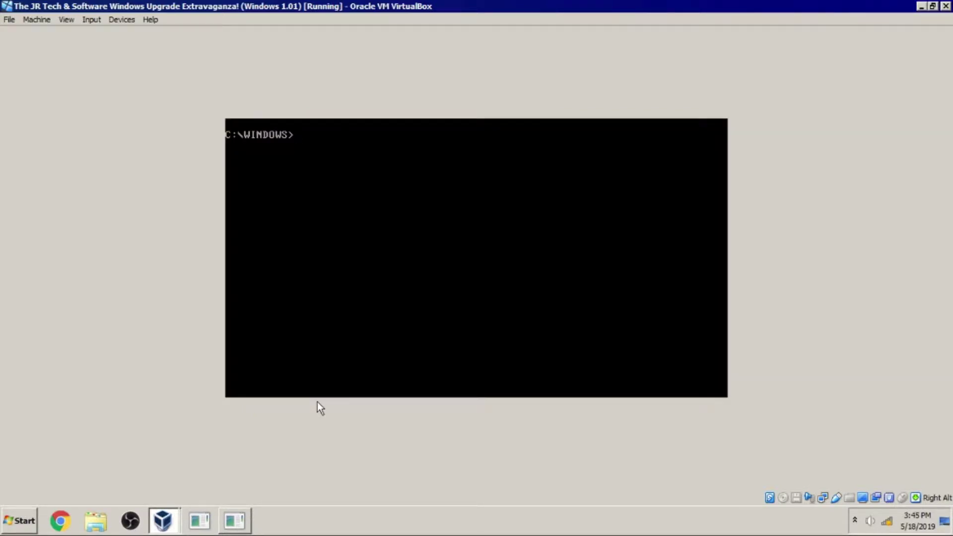
List the current Windows directory in normal and wide (dir/w) format.
{"action": "type", "text": "cd"}
{"action": "key", "text": "Return"}
{"action": "type", "text": "dir"}
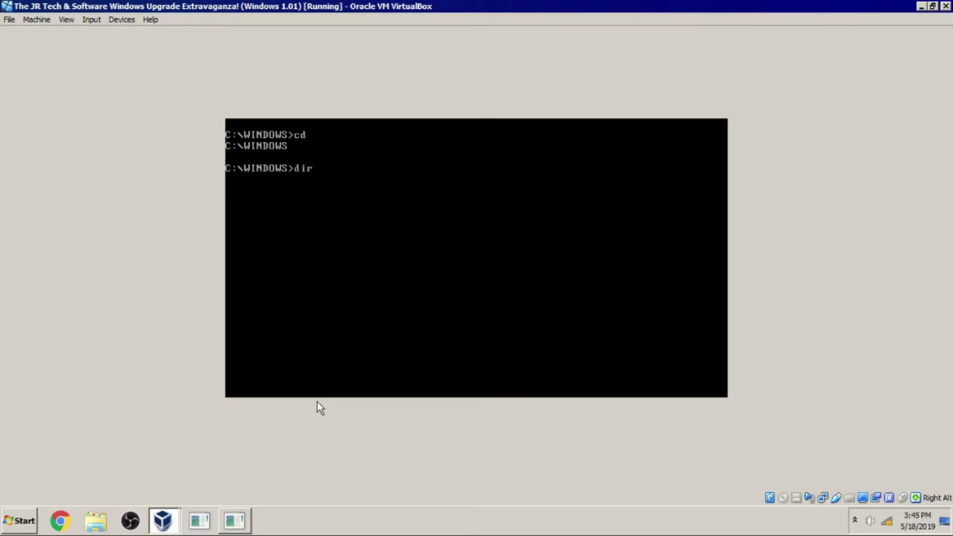
{"action": "key", "text": "Return"}
{"action": "type", "text": "dir/w"}
{"action": "key", "text": "Return"}
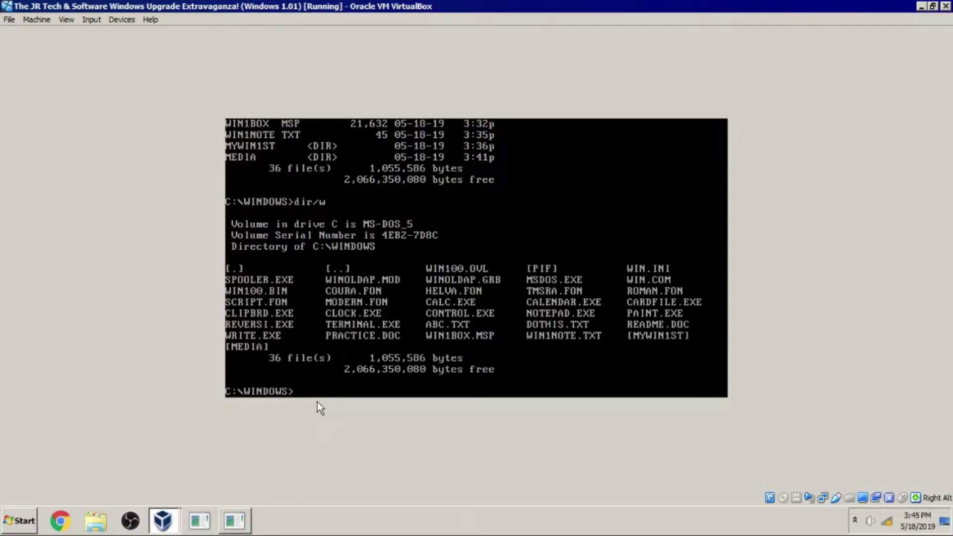
Move up to C:\ and list the root, the OLD_DOS entry and the folder tree.
{"action": "type", "text": "cd .."}
{"action": "key", "text": "Return"}
{"action": "type", "text": "dir"}
{"action": "key", "text": "Return"}
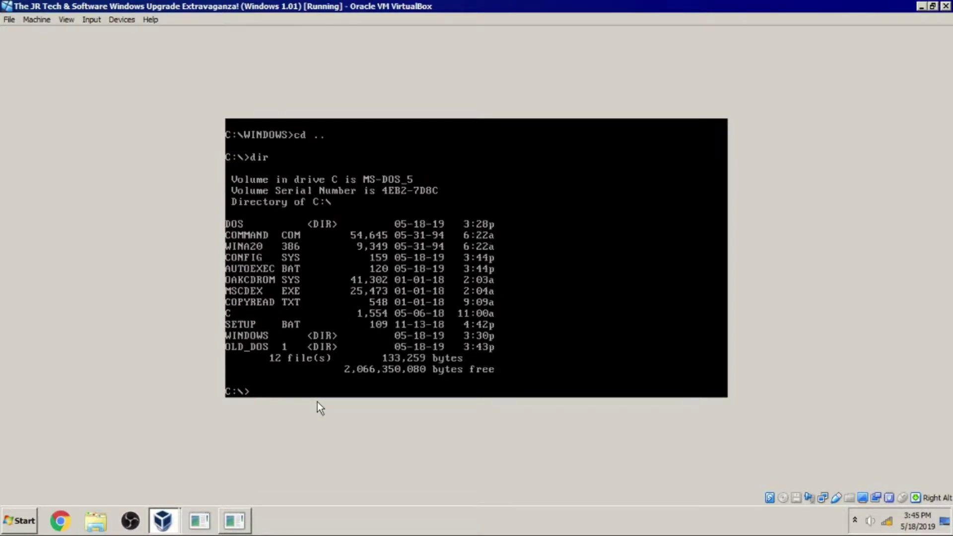
{"action": "type", "text": "dir OLD_DOS"}
{"action": "key", "text": "Return"}
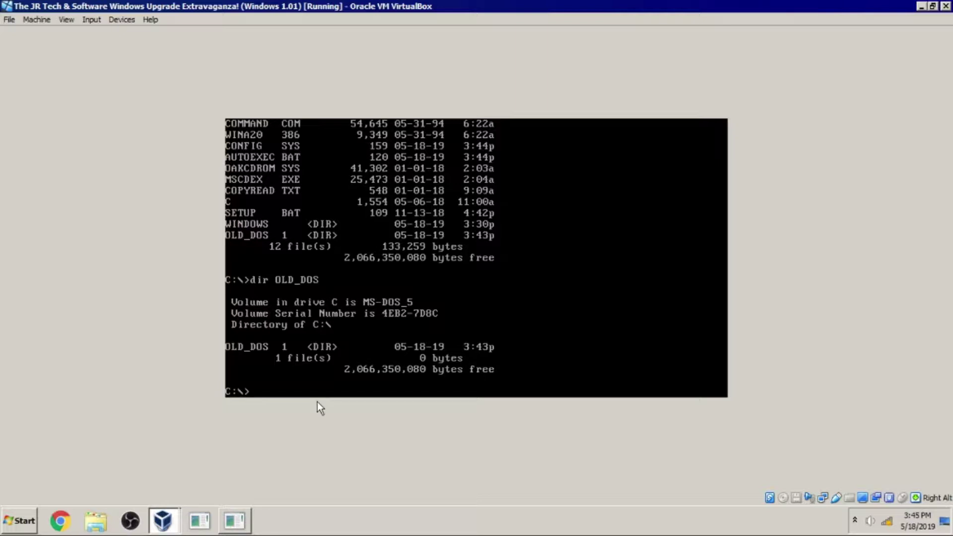
{"action": "type", "text": "tree"}
{"action": "key", "text": "Return"}
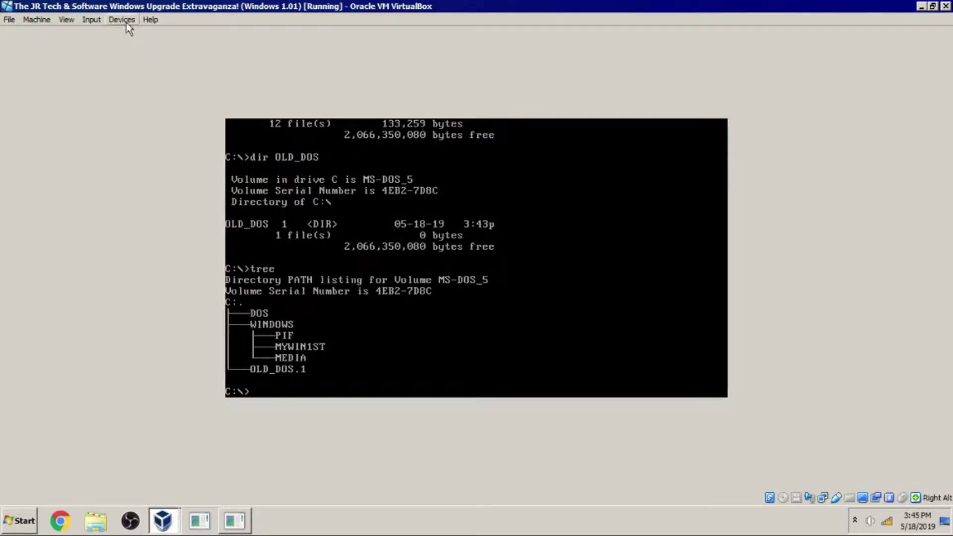
Clear the DOS screen with cls.
{"action": "left_click", "coordinate": [37, 19]}
{"action": "left_click", "coordinate": [80, 272]}
{"action": "type", "text": "cls"}
{"action": "key", "text": "Return"}
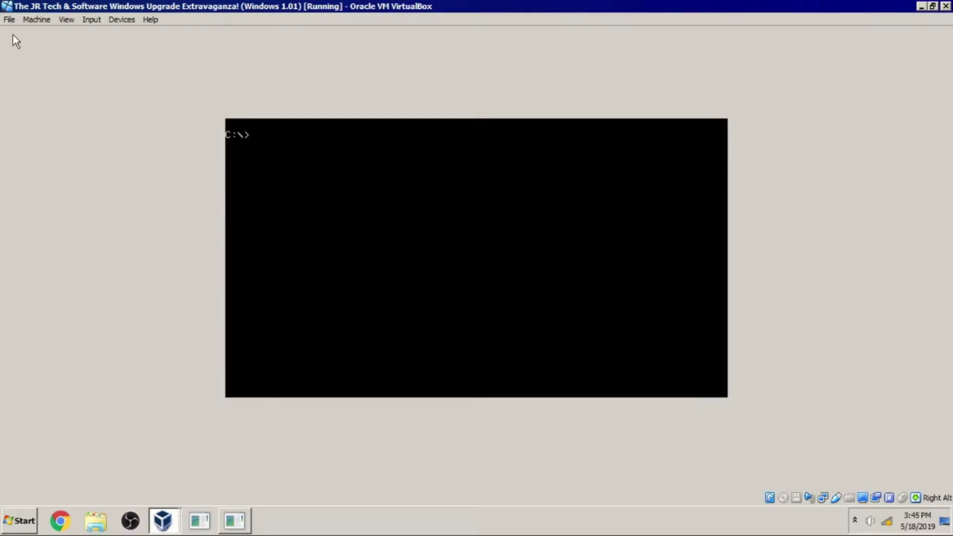
Take a VM snapshot named 'Upgrade to MS-DOS 6.22', then switch to drive A:.
{"action": "left_click", "coordinate": [47, 19]}
{"action": "left_click", "coordinate": [64, 61]}
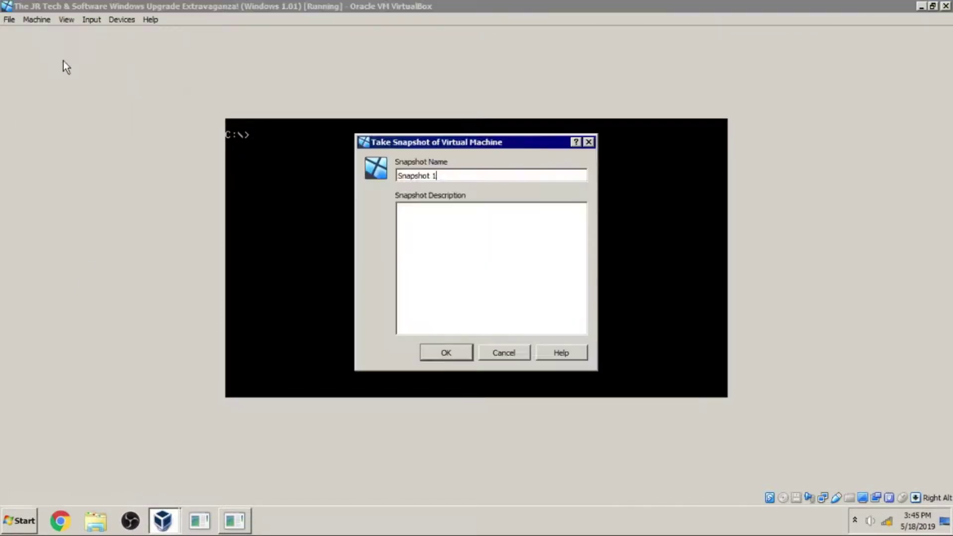
{"action": "triple_click", "coordinate": [449, 176]}
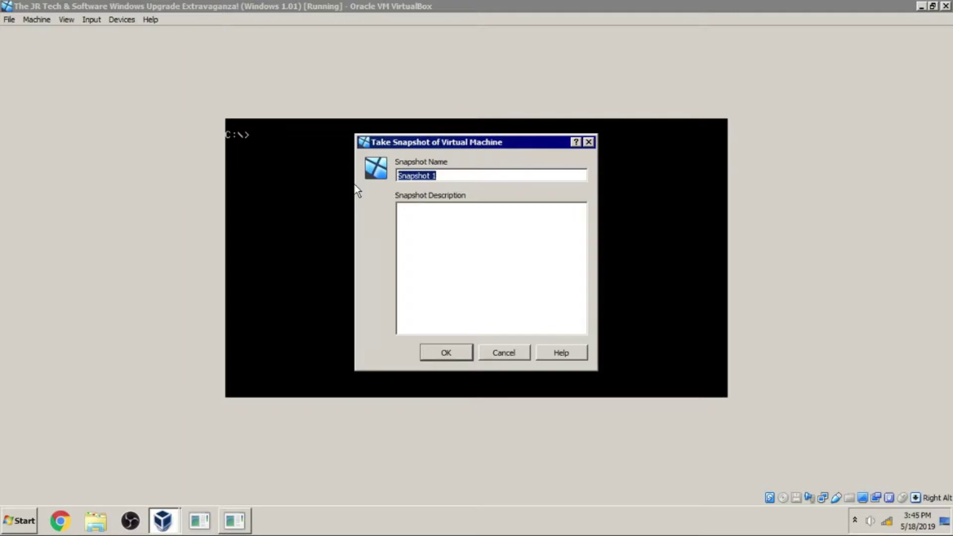
{"action": "type", "text": "Upgrade to MS-DOS"}
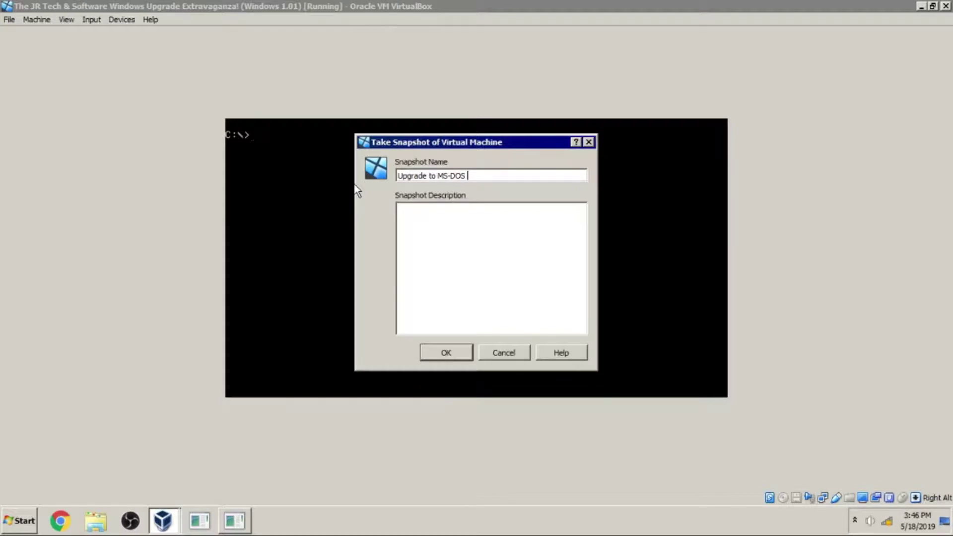
{"action": "type", "text": " 6.22"}
{"action": "key", "text": "Return"}
{"action": "type", "text": "a:"}
{"action": "key", "text": "Return"}
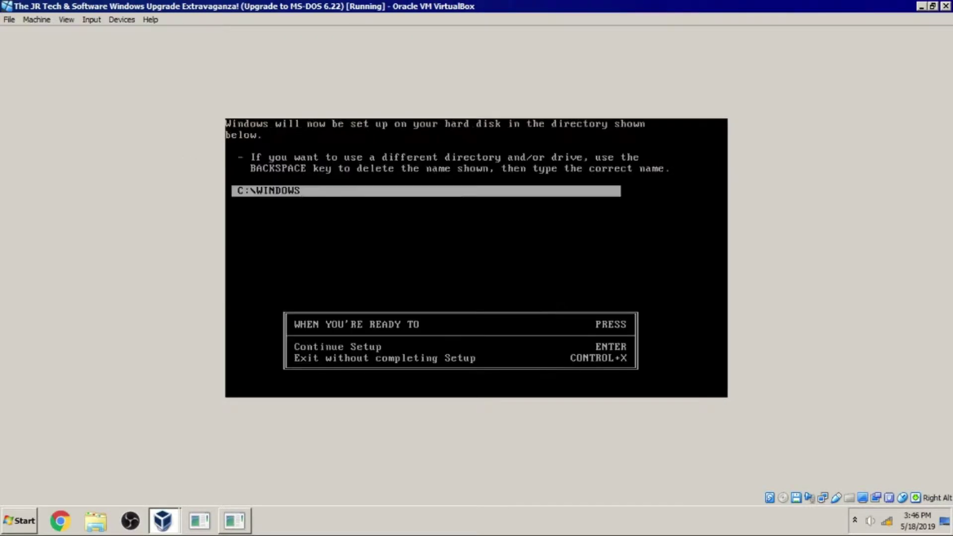
Install to C:\WINDOWS with default computer, display, keyboard and mouse, then start Windows.
{"action": "key", "text": "Return"}
{"action": "key", "text": "Return"}
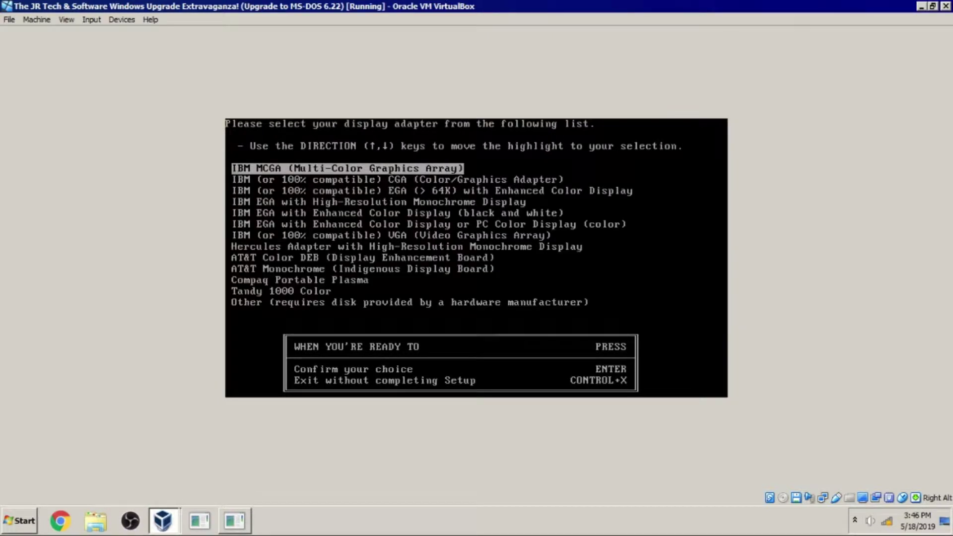
{"action": "key", "text": "Return"}
{"action": "key", "text": "Return"}
{"action": "key", "text": "Return"}
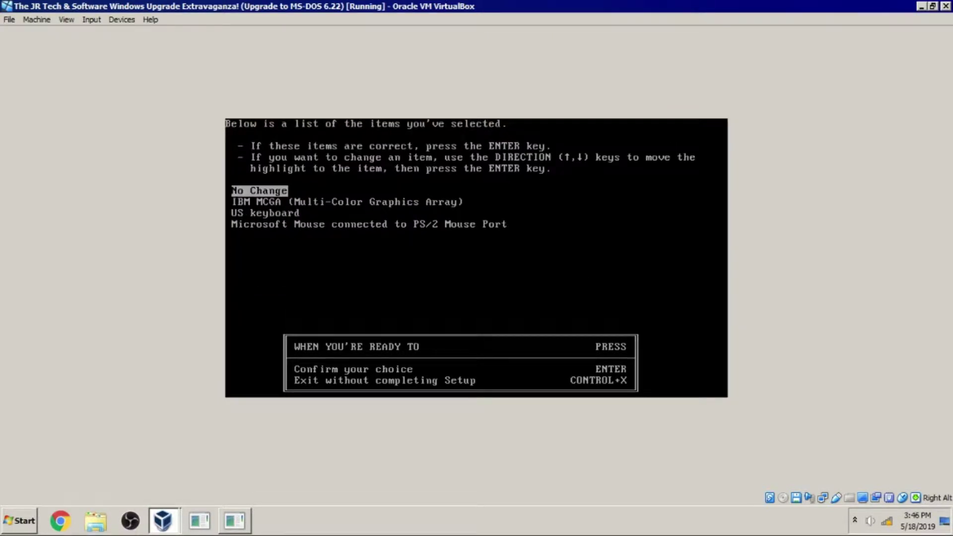
{"action": "key", "text": "Return"}
{"action": "left_click", "coordinate": [122, 19]}
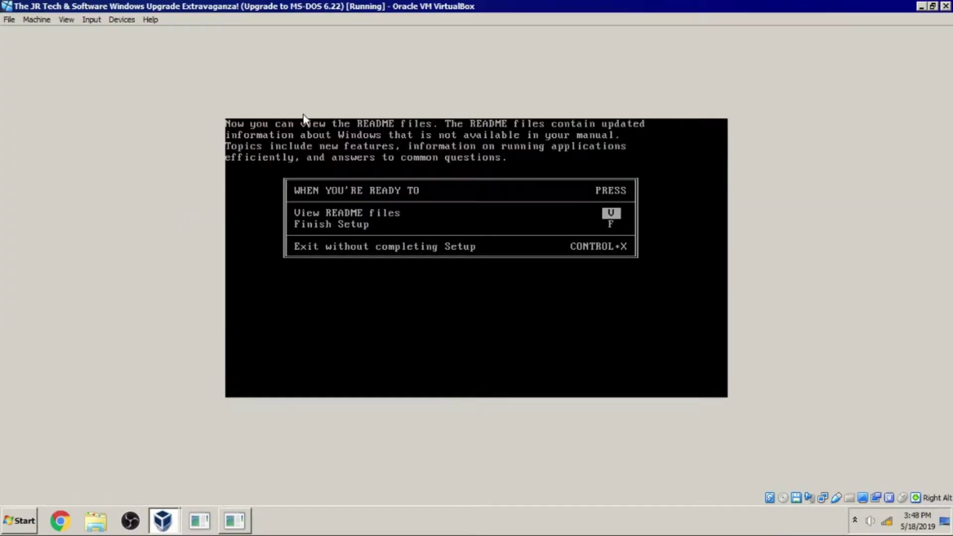
{"action": "key", "text": "Return"}
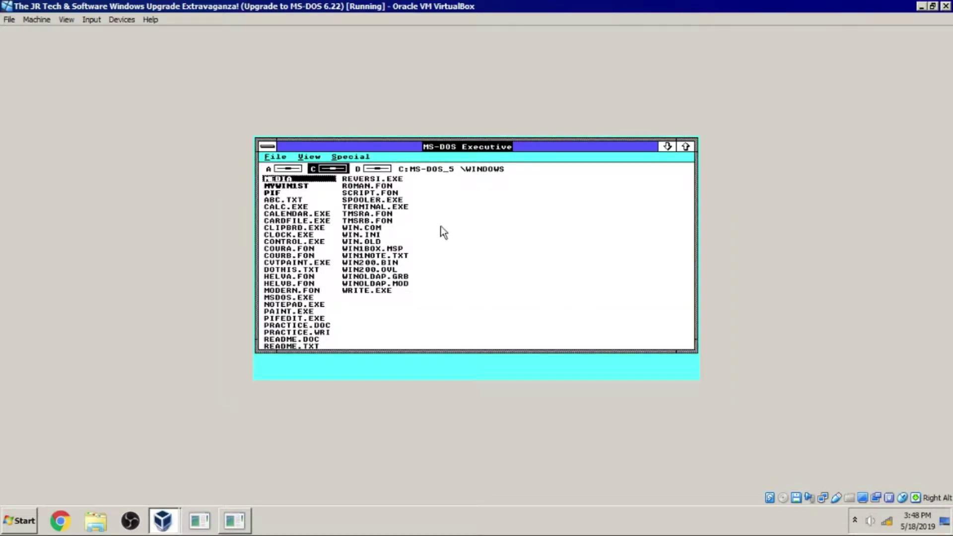
Open the MEDIA folder, view NOTE.TXT, and close its window.
{"action": "double_click", "coordinate": [292, 180]}
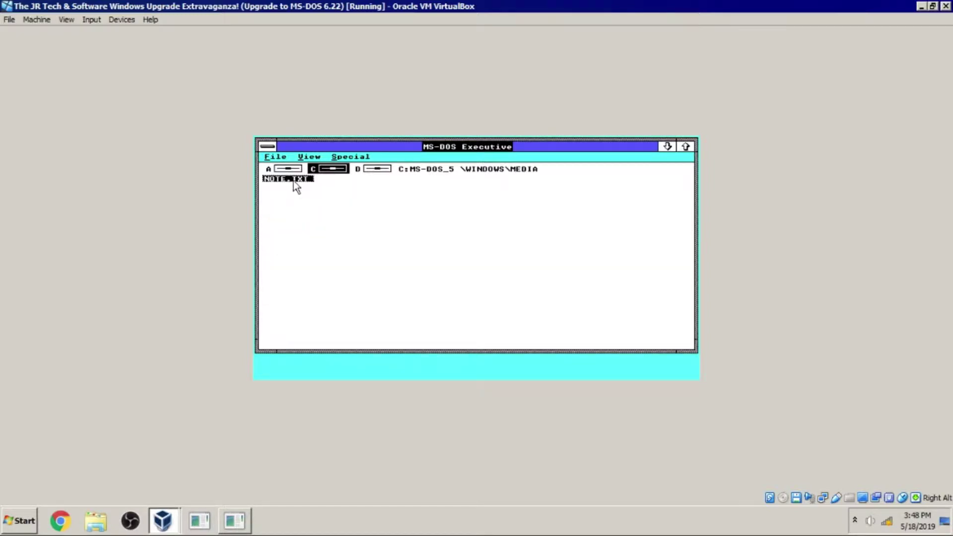
{"action": "double_click", "coordinate": [287, 180]}
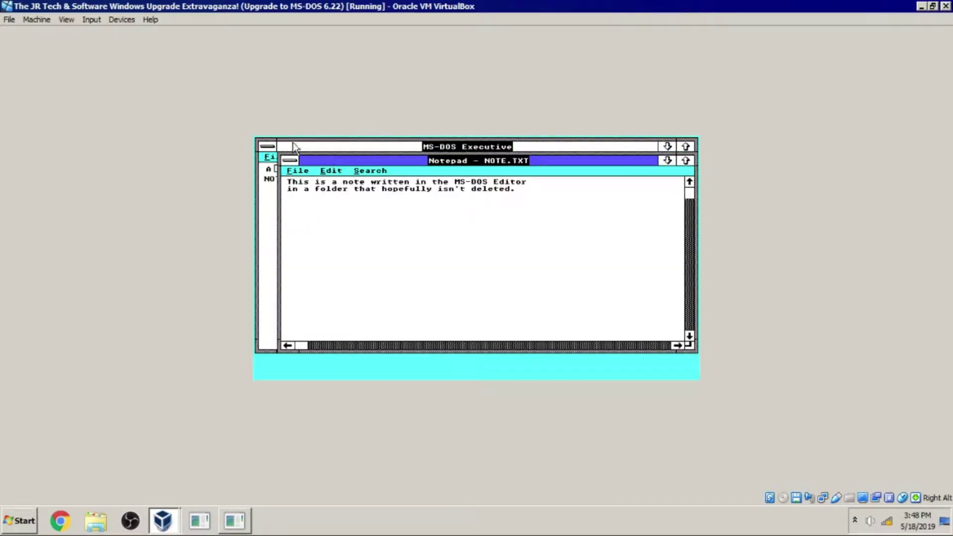
{"action": "left_click", "coordinate": [290, 160]}
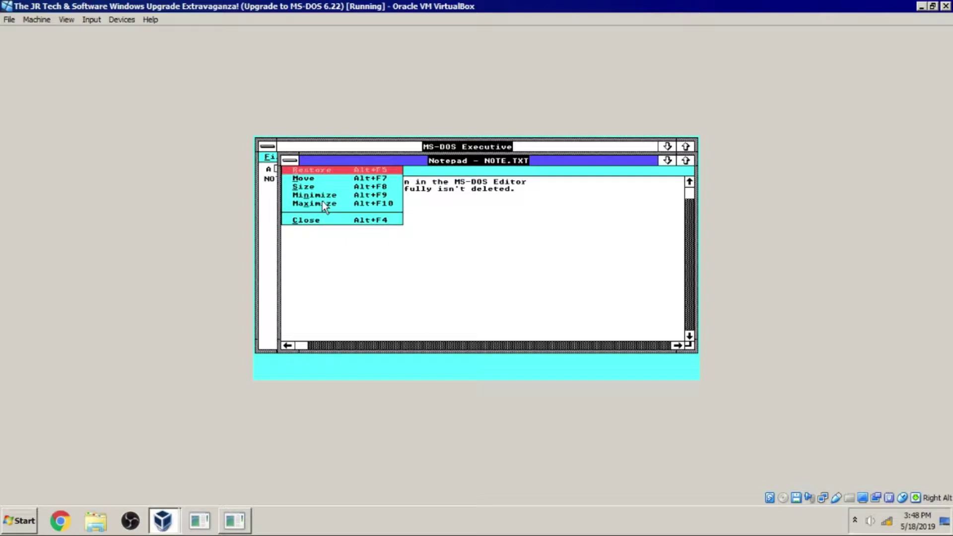
{"action": "left_click", "coordinate": [314, 219]}
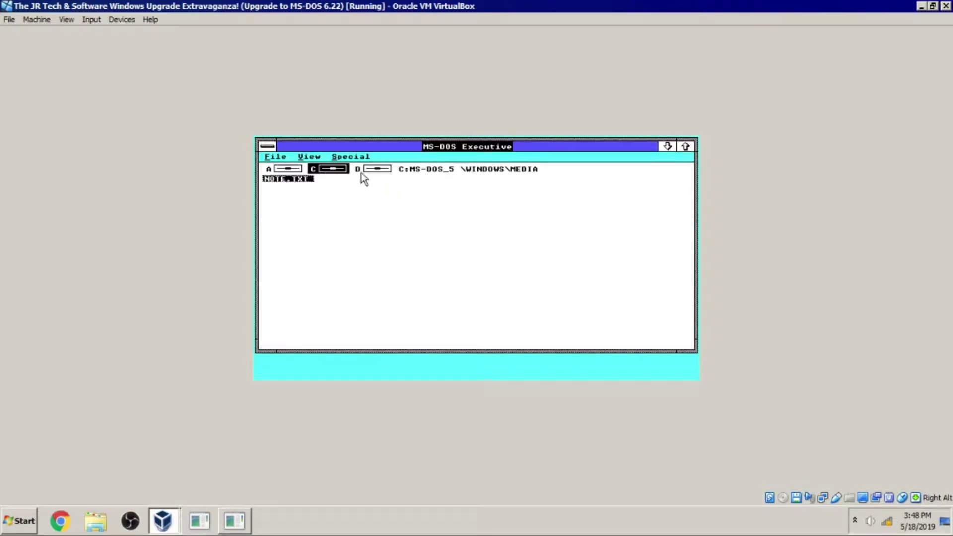
Change to \WINDOWS and open WIN1BOX.MSP in Paint.
{"action": "left_click", "coordinate": [478, 171]}
{"action": "left_click", "coordinate": [380, 212]}
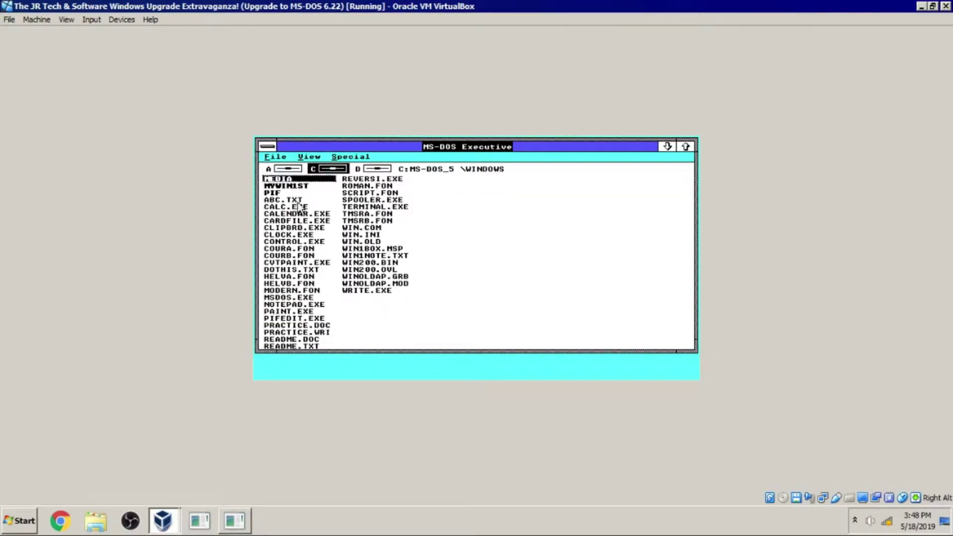
{"action": "double_click", "coordinate": [377, 249]}
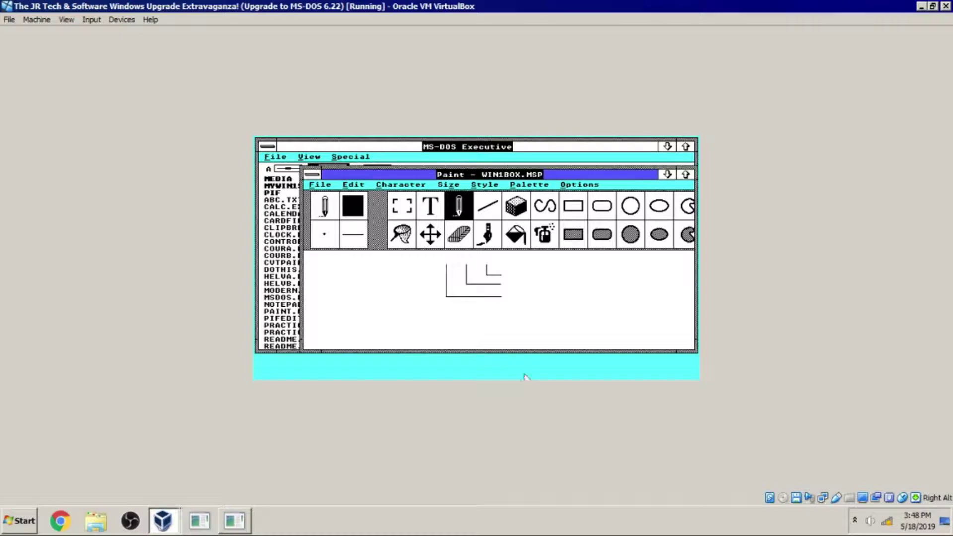
Start a new blank Paint picture.
{"action": "left_click", "coordinate": [312, 175]}
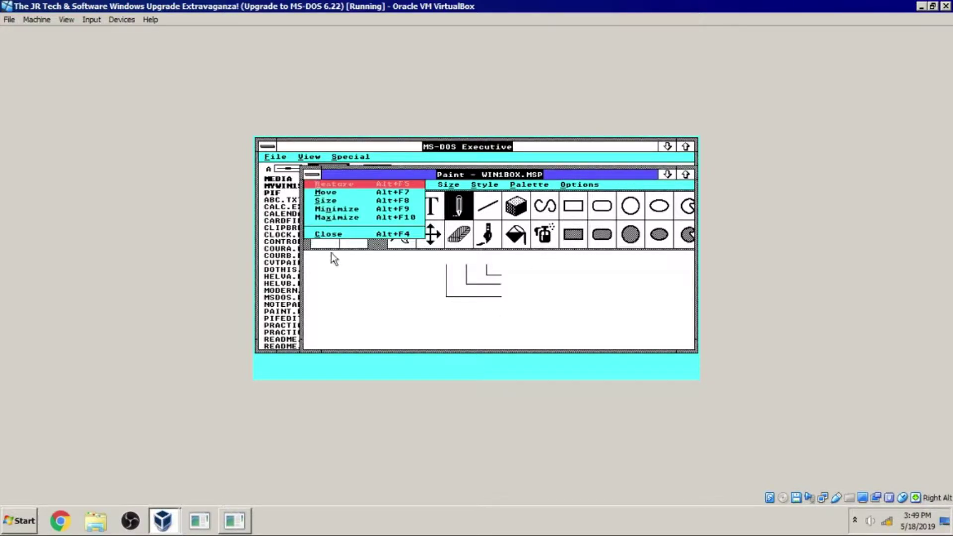
{"action": "left_click", "coordinate": [314, 174]}
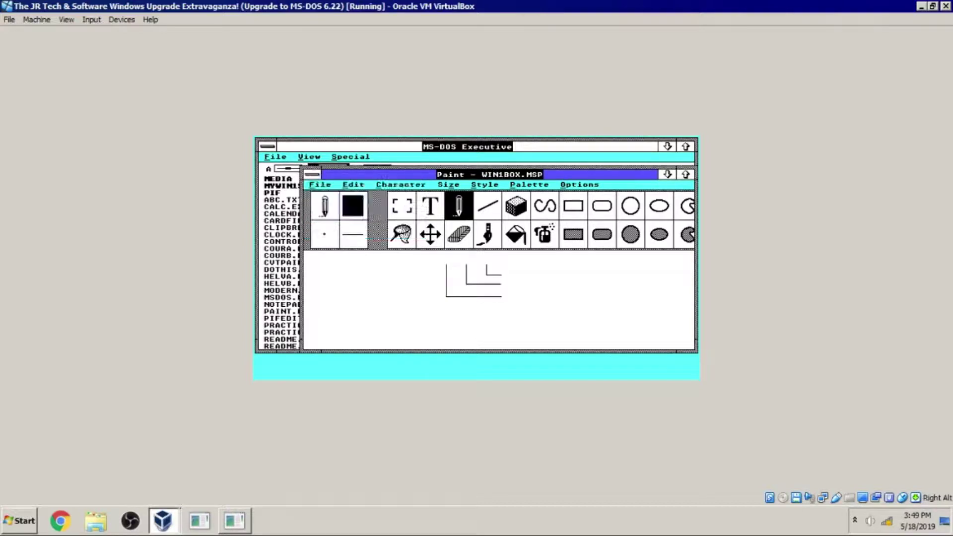
{"action": "left_click", "coordinate": [320, 184]}
{"action": "left_click", "coordinate": [328, 201]}
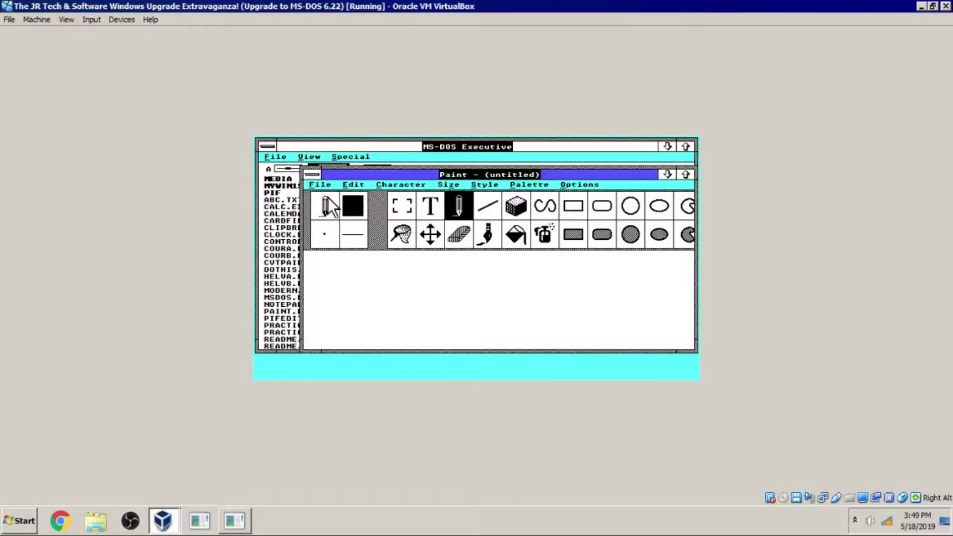
Scribble a freehand loop and 'Win 2' letters on the canvas.
{"action": "mouse_move", "coordinate": [359, 275]}
{"action": "left_mouse_down"}
{"action": "mouse_move", "coordinate": [478, 350]}
{"action": "mouse_move", "coordinate": [459, 262]}
{"action": "mouse_move", "coordinate": [445, 275]}
{"action": "left_mouse_up"}
{"action": "mouse_move", "coordinate": [475, 299]}
{"action": "left_mouse_down"}
{"action": "mouse_move", "coordinate": [460, 279]}
{"action": "mouse_move", "coordinate": [462, 312]}
{"action": "left_mouse_up"}
{"action": "left_click_drag", "start_coordinate": [489, 301], "coordinate": [495, 300]}
{"action": "left_click_drag", "start_coordinate": [521, 259], "coordinate": [586, 312]}
{"action": "mouse_move", "coordinate": [600, 264]}
{"action": "left_mouse_down"}
{"action": "mouse_move", "coordinate": [598, 309]}
{"action": "mouse_move", "coordinate": [617, 342]}
{"action": "left_mouse_up"}
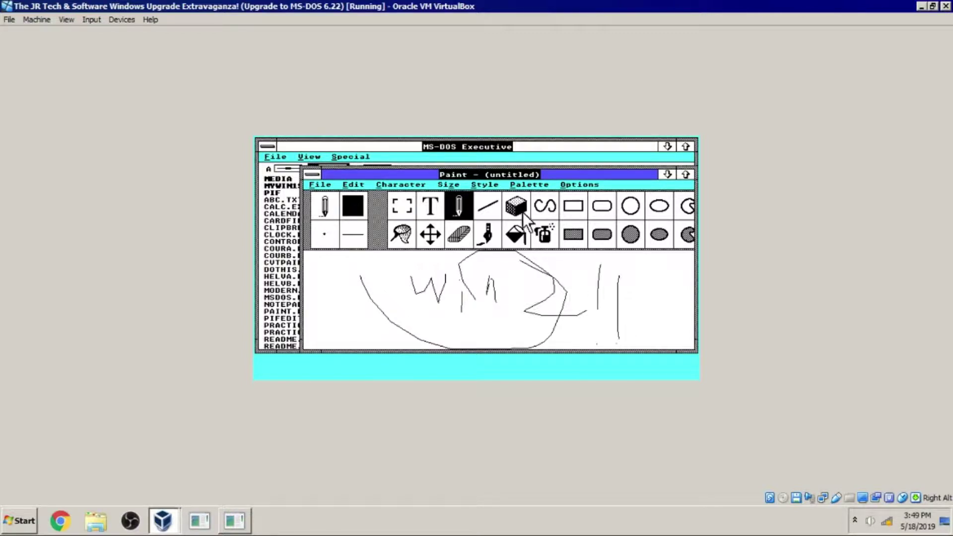
Add a 3-D box, a vertical bar and diagonal lines, then outline an area.
{"action": "left_click", "coordinate": [516, 206]}
{"action": "mouse_move", "coordinate": [343, 263]}
{"action": "left_mouse_down"}
{"action": "mouse_move", "coordinate": [387, 268]}
{"action": "mouse_move", "coordinate": [342, 276]}
{"action": "mouse_move", "coordinate": [358, 277]}
{"action": "mouse_move", "coordinate": [347, 285]}
{"action": "mouse_move", "coordinate": [382, 281]}
{"action": "left_mouse_up"}
{"action": "left_click", "coordinate": [459, 206]}
{"action": "left_click", "coordinate": [486, 206]}
{"action": "left_click", "coordinate": [459, 206]}
{"action": "left_click", "coordinate": [486, 206]}
{"action": "left_click_drag", "start_coordinate": [382, 264], "coordinate": [382, 309]}
{"action": "left_click_drag", "start_coordinate": [525, 279], "coordinate": [390, 335]}
{"action": "left_click_drag", "start_coordinate": [459, 305], "coordinate": [477, 330]}
{"action": "left_click", "coordinate": [401, 233]}
{"action": "left_click_drag", "start_coordinate": [579, 254], "coordinate": [595, 281]}
Save the picture as WEIWIN2D.MSP and close Paint.
{"action": "left_click", "coordinate": [320, 184]}
{"action": "left_click", "coordinate": [335, 218]}
{"action": "type", "text": "wei1box"}
{"action": "key", "text": "Return"}
{"action": "key", "text": "alt+space"}
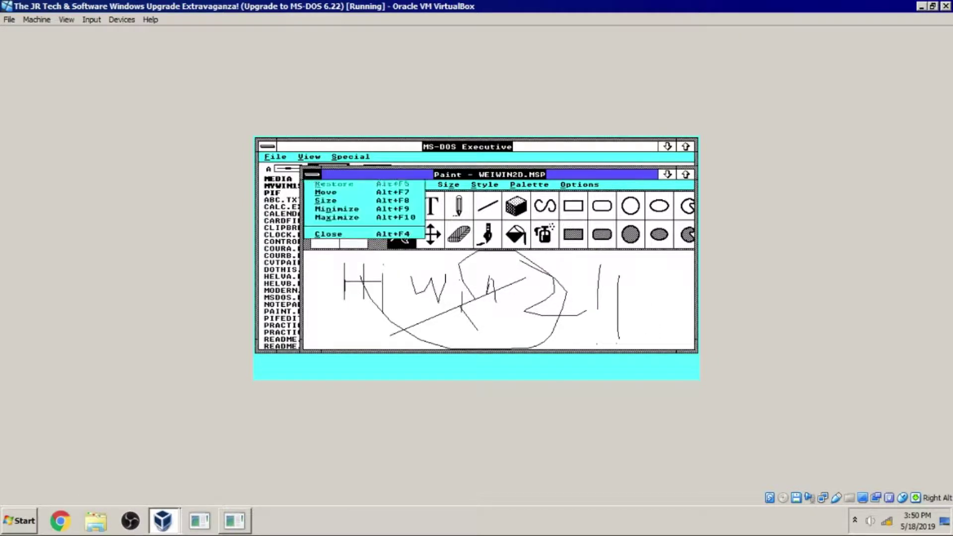
{"action": "key", "text": "c"}
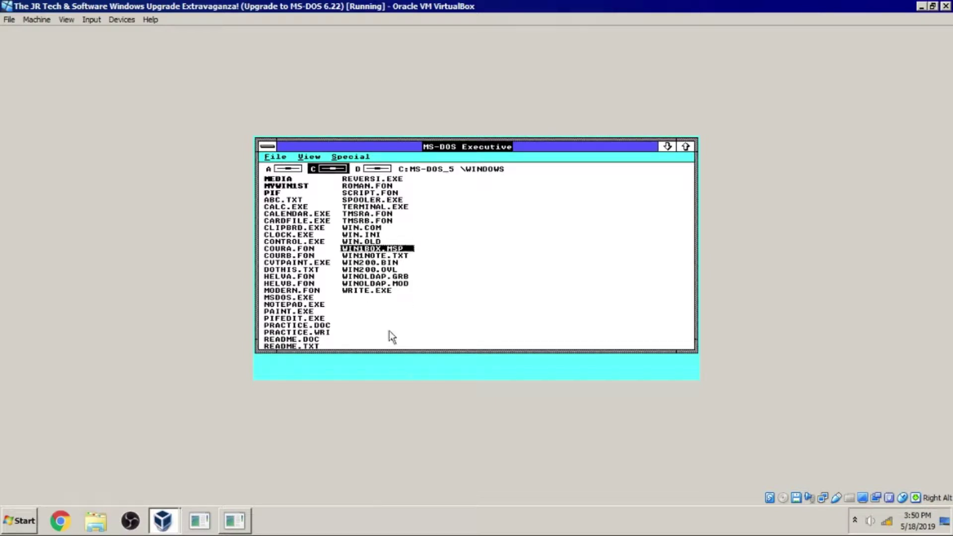
Write 'Windows Write!!!' in a new Write document and save it as WINWRIT2.WRI.
{"action": "double_click", "coordinate": [365, 290]}
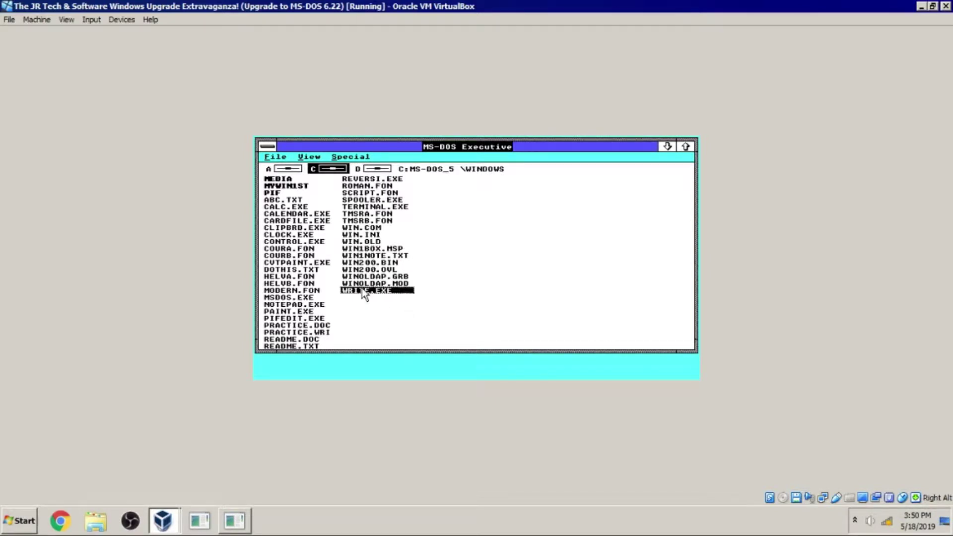
{"action": "type", "text": "Windows Write!!!"}
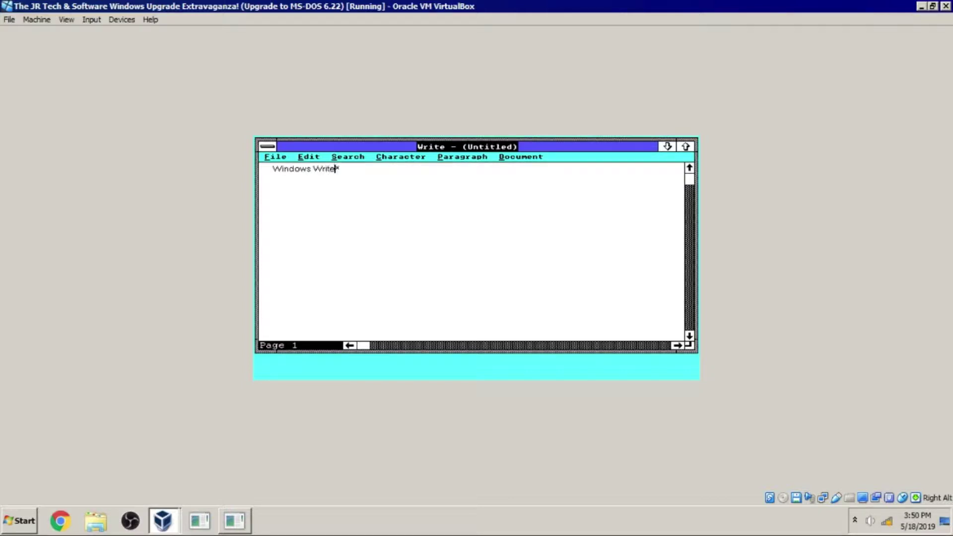
{"action": "left_click", "coordinate": [280, 164]}
{"action": "left_click", "coordinate": [297, 194]}
{"action": "type", "text": "WinWrit2"}
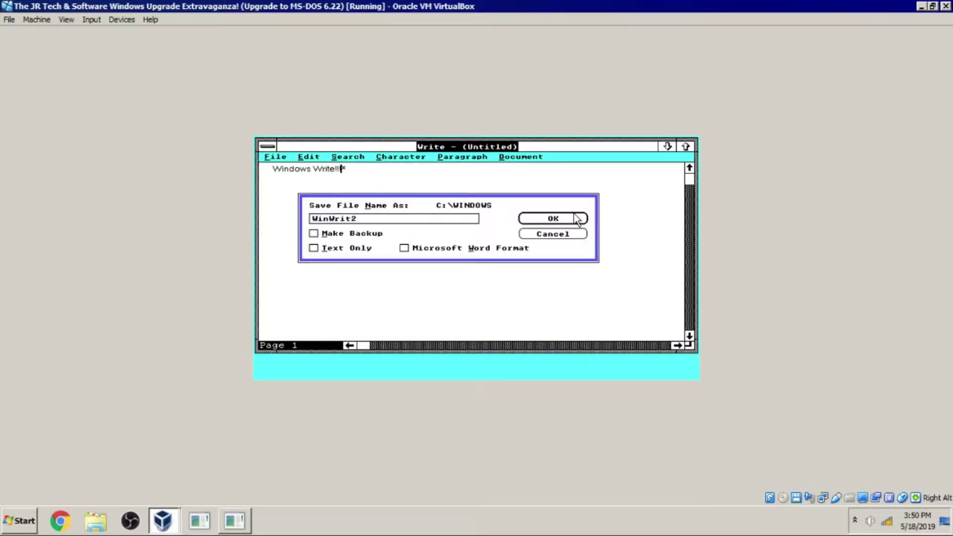
{"action": "left_click", "coordinate": [565, 219]}
Close Write and open the MYWIN1ST folder.
{"action": "left_click", "coordinate": [273, 157]}
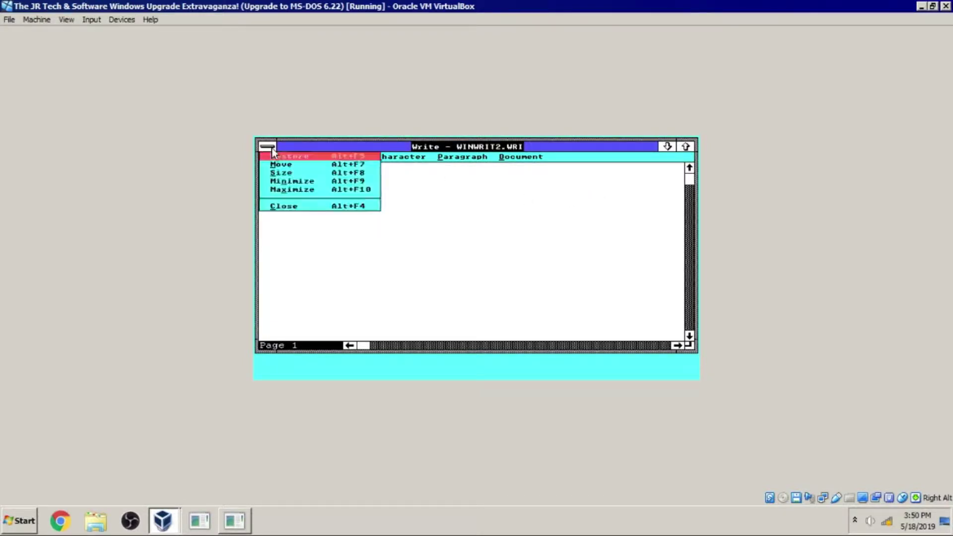
{"action": "left_click", "coordinate": [278, 229]}
{"action": "double_click", "coordinate": [286, 186]}
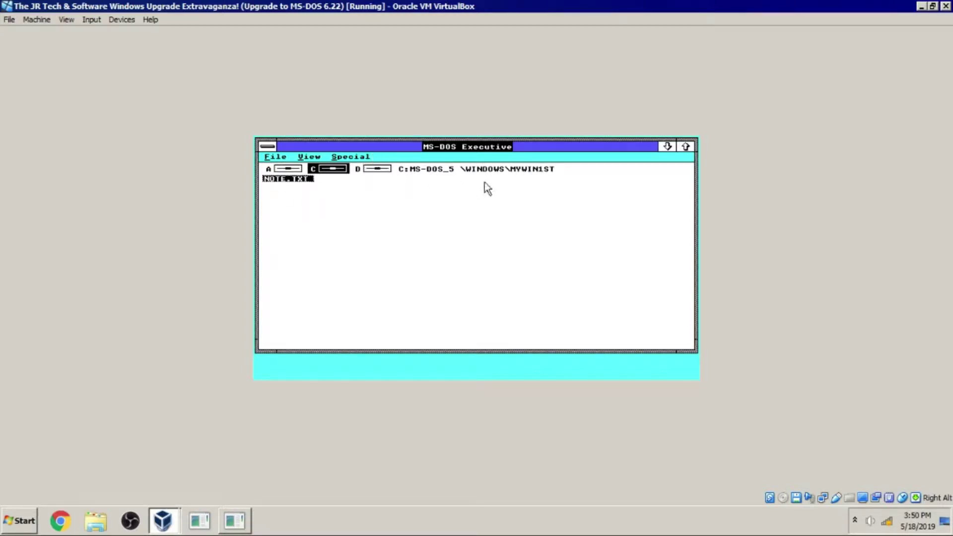
Return to \WINDOWS, create a folder named System, and open it.
{"action": "left_click", "coordinate": [496, 171]}
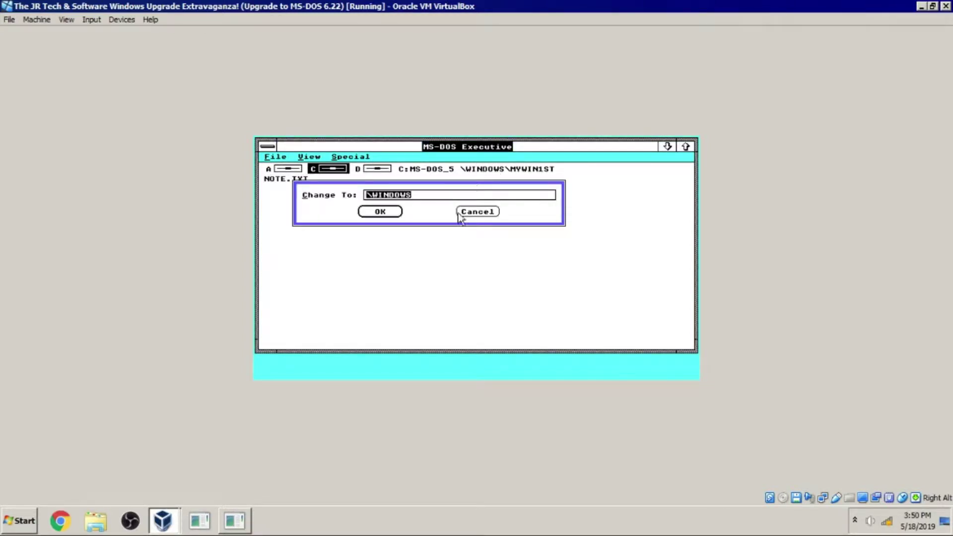
{"action": "left_click", "coordinate": [397, 212]}
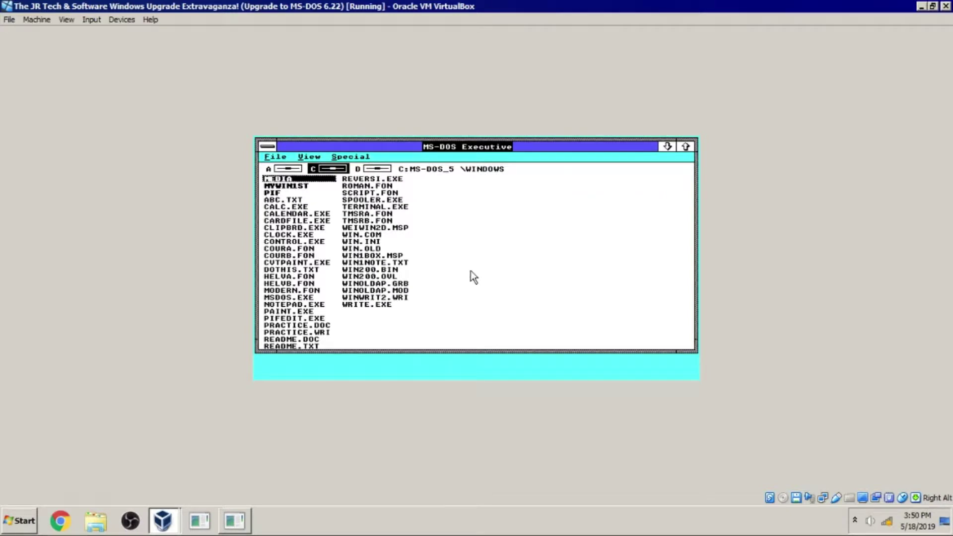
{"action": "left_click", "coordinate": [274, 158]}
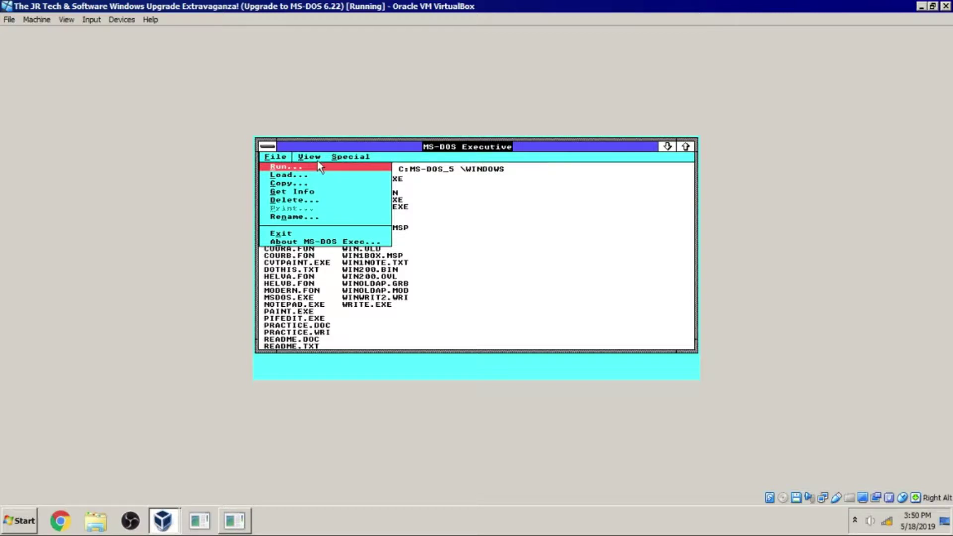
{"action": "mouse_move", "coordinate": [351, 157]}
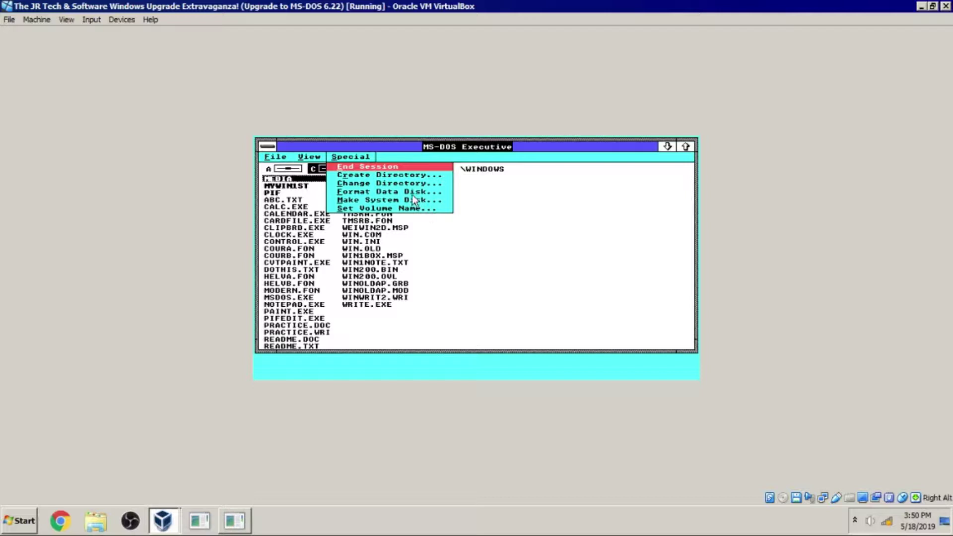
{"action": "left_click", "coordinate": [388, 175]}
{"action": "type", "text": "System"}
{"action": "key", "text": "Return"}
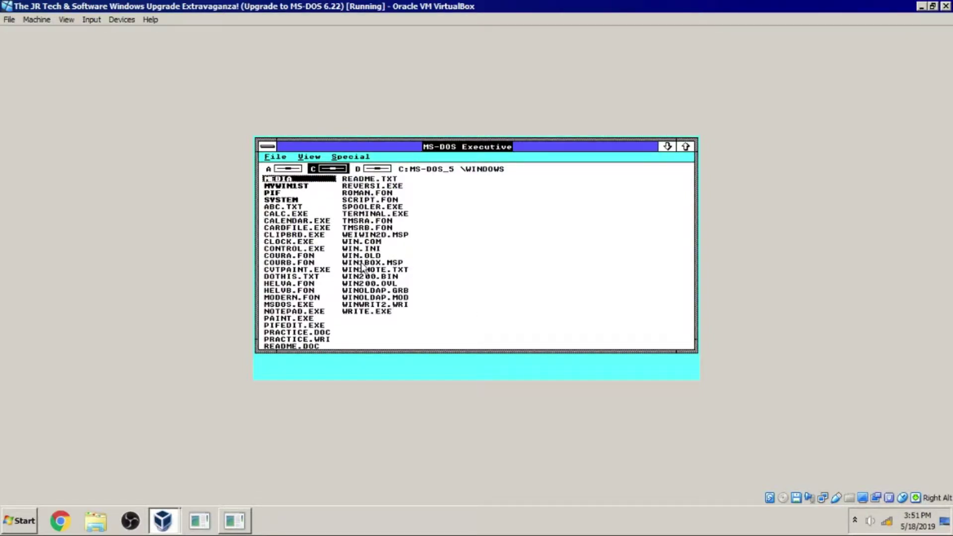
{"action": "double_click", "coordinate": [305, 199]}
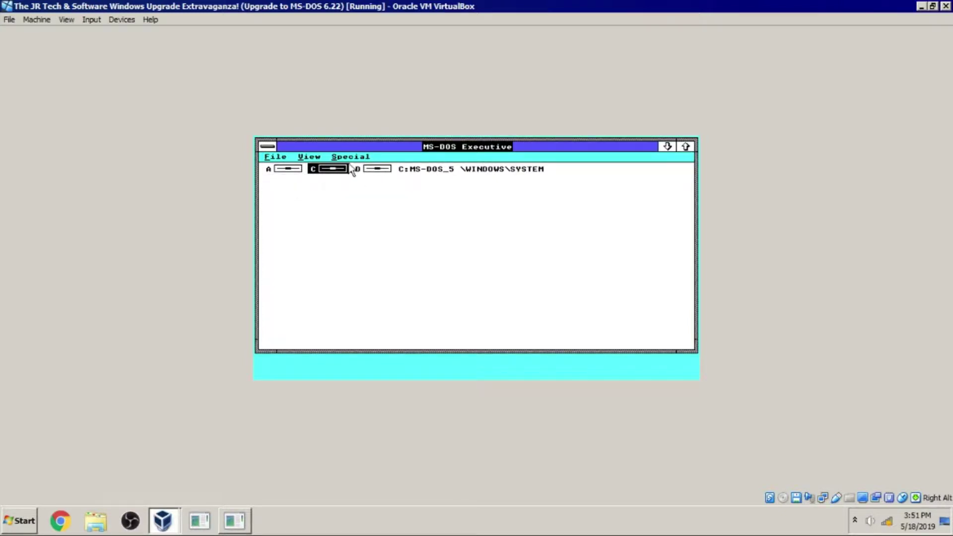
Bring up the Run prompt with Minimize MS-DOS Executive ticked.
{"action": "left_click", "coordinate": [275, 157]}
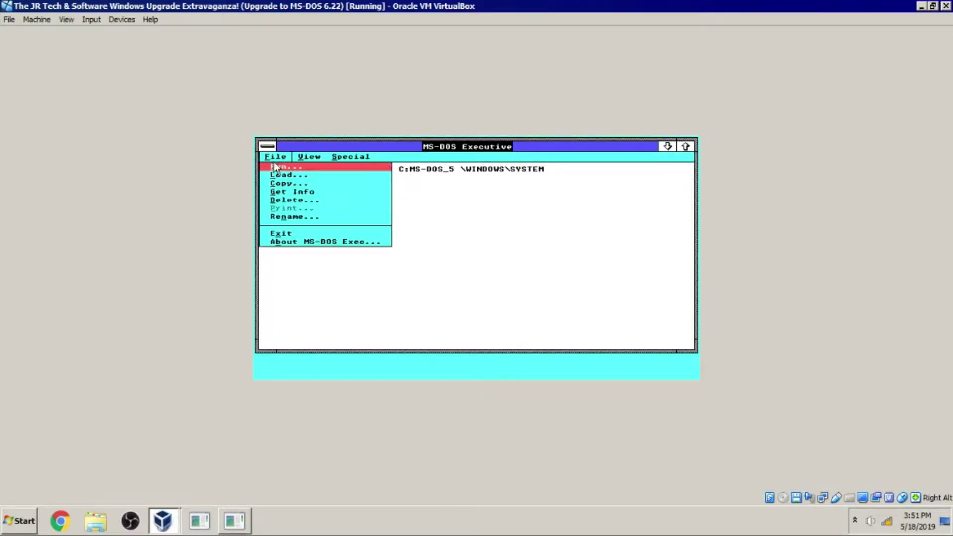
{"action": "left_click", "coordinate": [275, 167]}
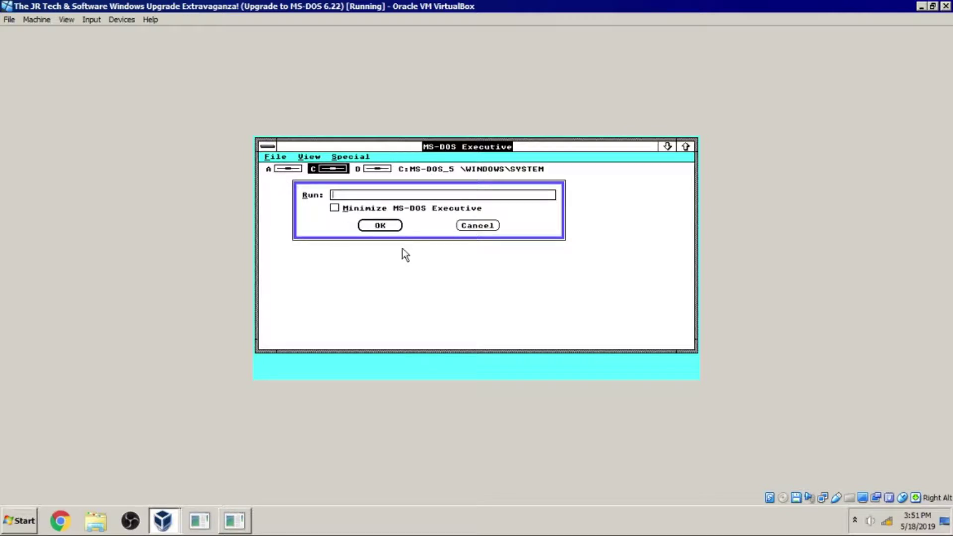
{"action": "left_click", "coordinate": [415, 209]}
{"action": "left_click", "coordinate": [422, 191]}
Launch Notepad, resize it, and type 'Will this text file be deleted?!?!'.
{"action": "type", "text": "notepad"}
{"action": "key", "text": "Return"}
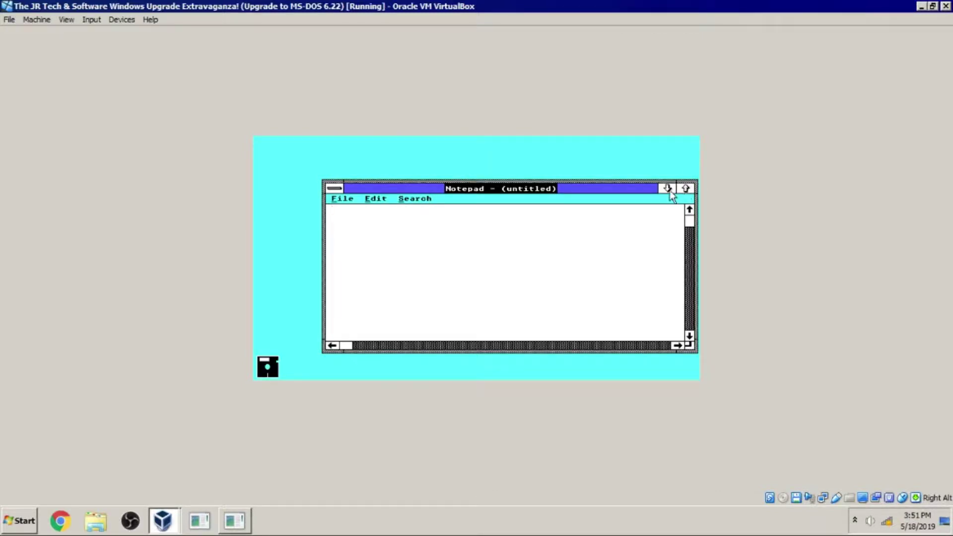
{"action": "left_click_drag", "start_coordinate": [330, 181], "coordinate": [266, 140]}
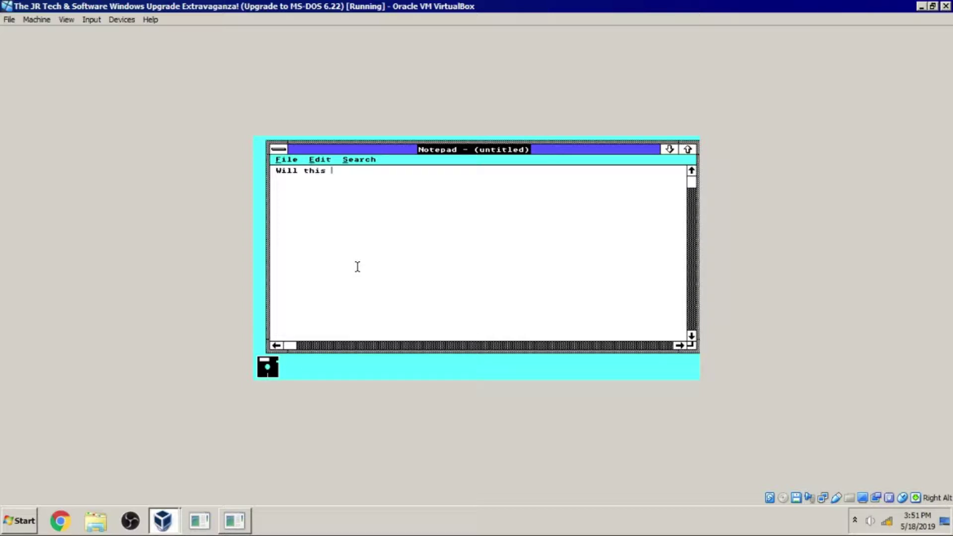
{"action": "type", "text": "file be de3l"}
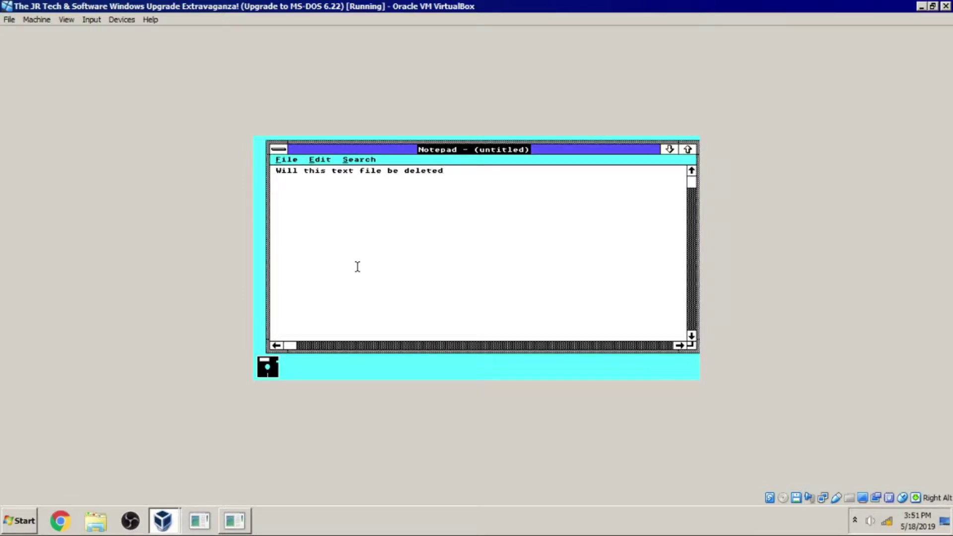
Save the note as DELETEQ.TXT and close Notepad.
{"action": "left_click", "coordinate": [286, 159]}
{"action": "left_click", "coordinate": [296, 198]}
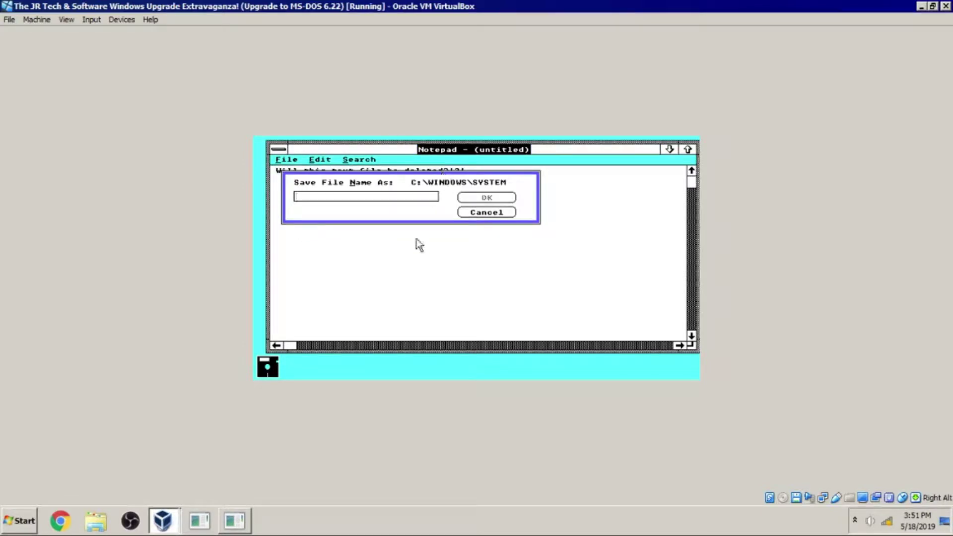
{"action": "type", "text": "deleted"}
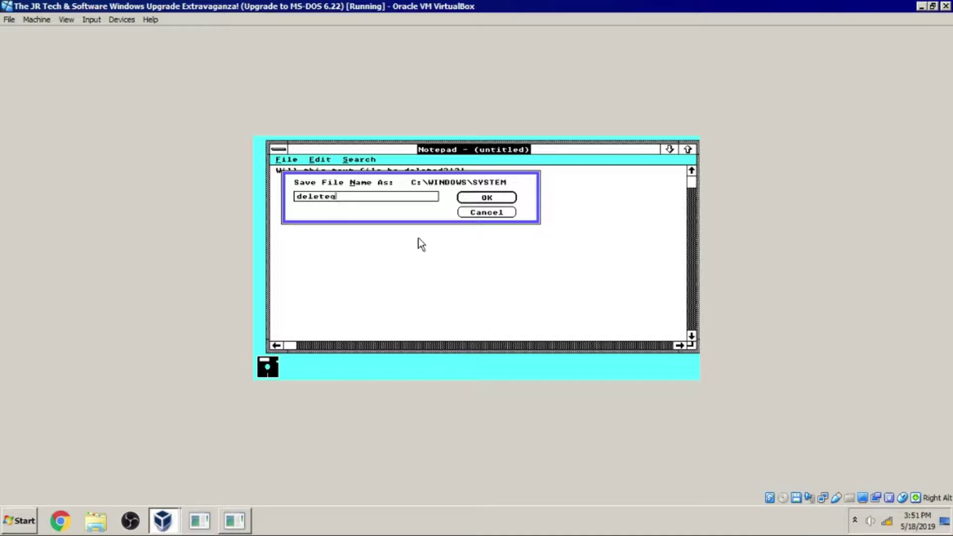
{"action": "key", "text": "Return"}
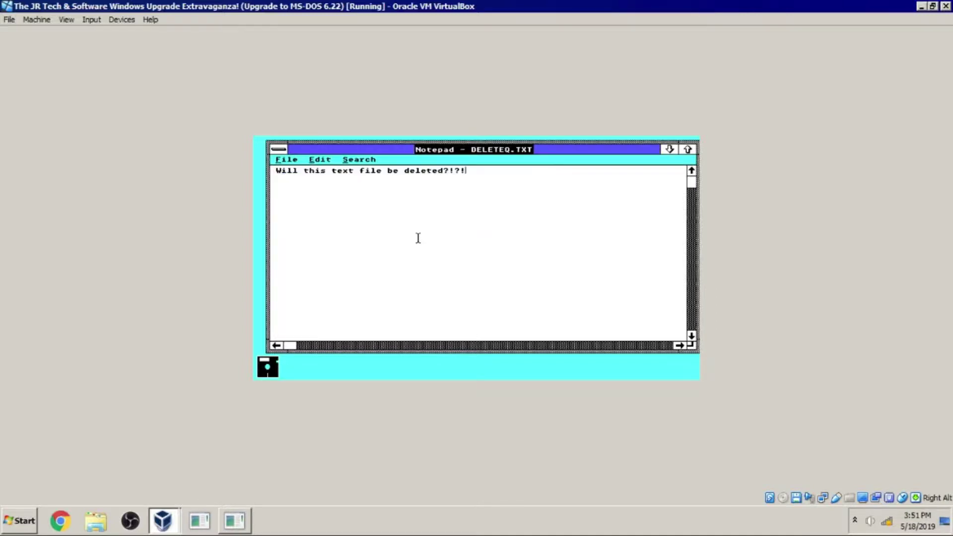
{"action": "double_click", "coordinate": [282, 145]}
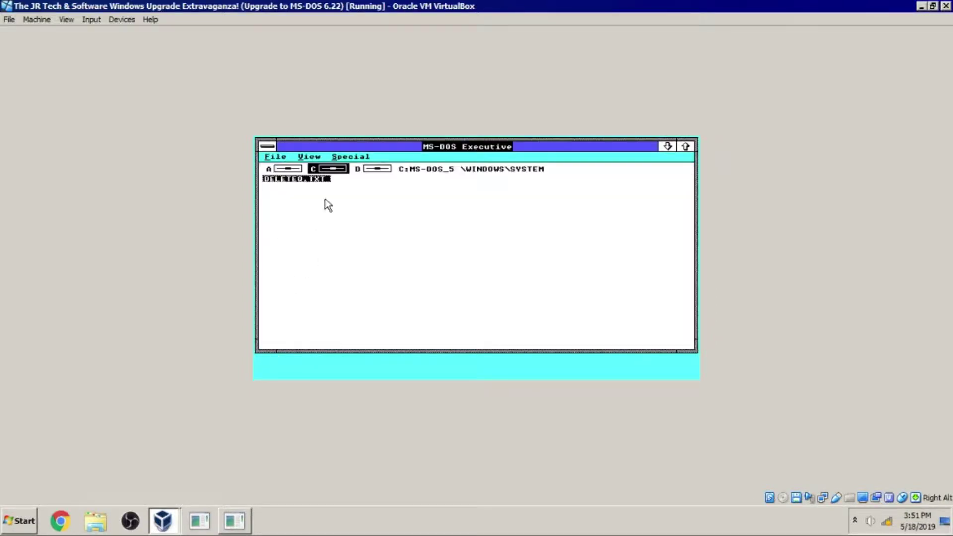
Return to C:\WINDOWS and start CONTROL.EXE.
{"action": "left_click", "coordinate": [489, 170]}
{"action": "left_click", "coordinate": [363, 213]}
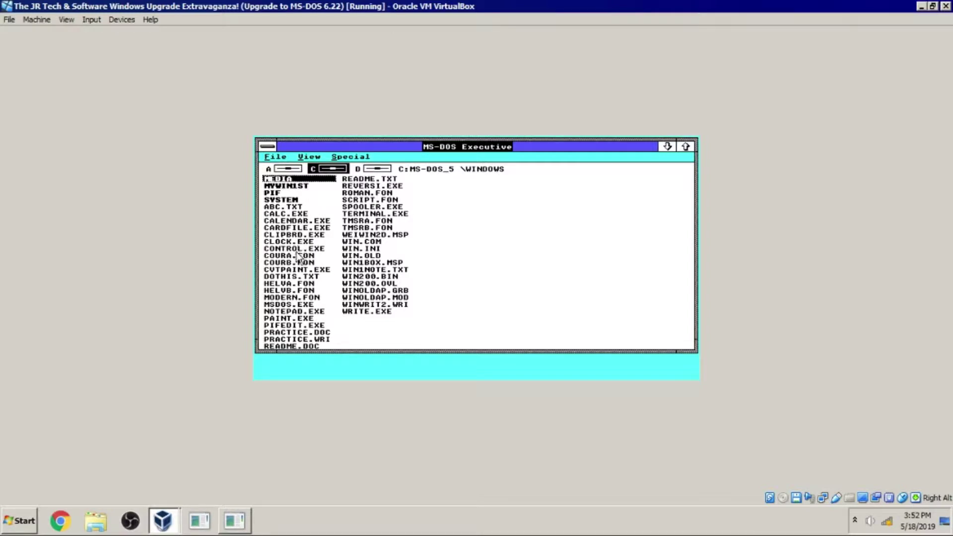
{"action": "double_click", "coordinate": [295, 248]}
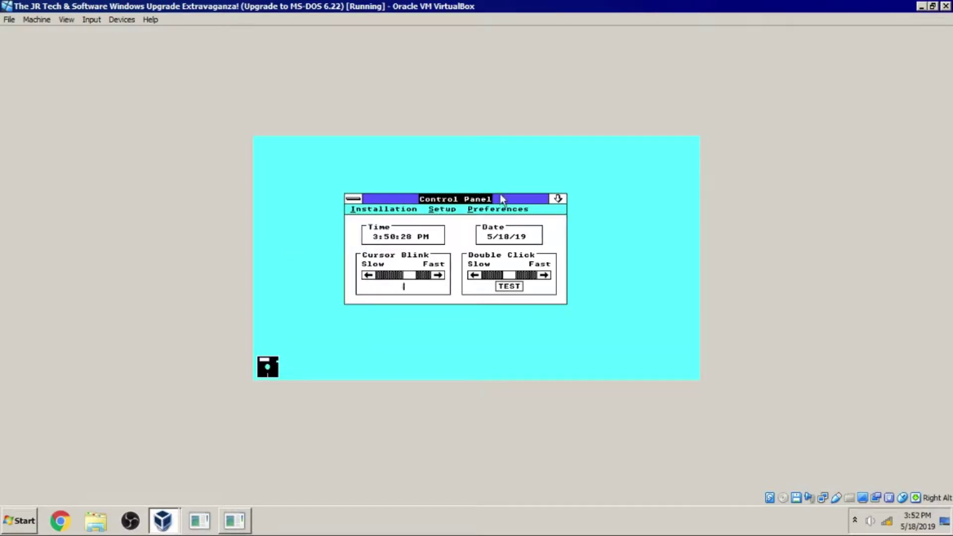
Open and close the Control Panel's Preferences list, then restore MS-DOS Executive.
{"action": "left_click", "coordinate": [499, 210]}
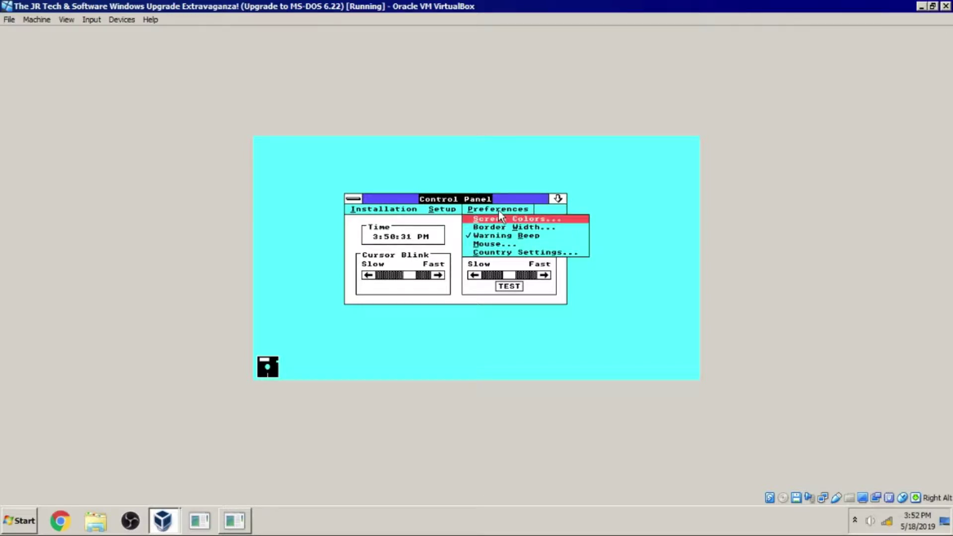
{"action": "left_click", "coordinate": [415, 239]}
{"action": "double_click", "coordinate": [271, 365]}
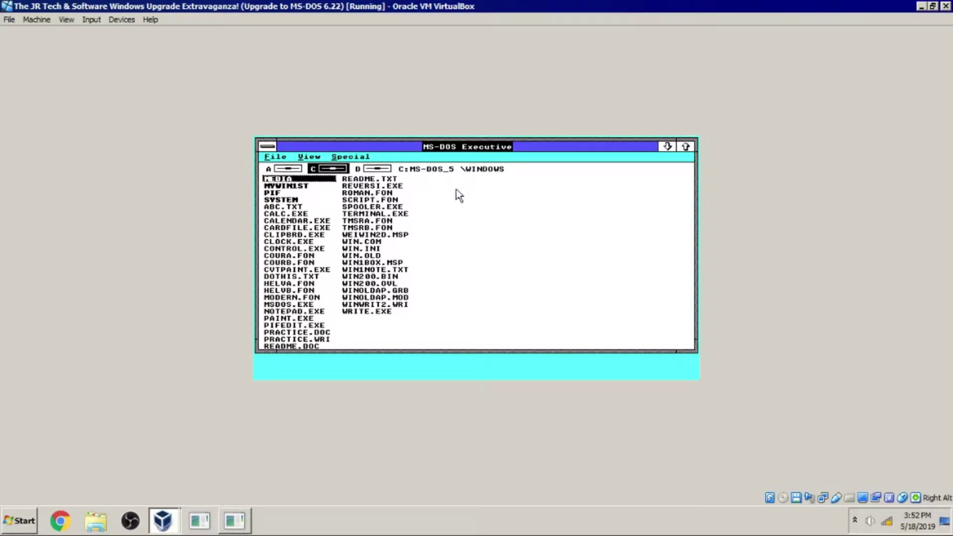
Change to C:\, try COMMAND.COM, dismiss the not-enough-memory warning, and restore the Executive.
{"action": "key", "text": "alt+s"}
{"action": "type", "text": "c\\"}
{"action": "left_click", "coordinate": [382, 214]}
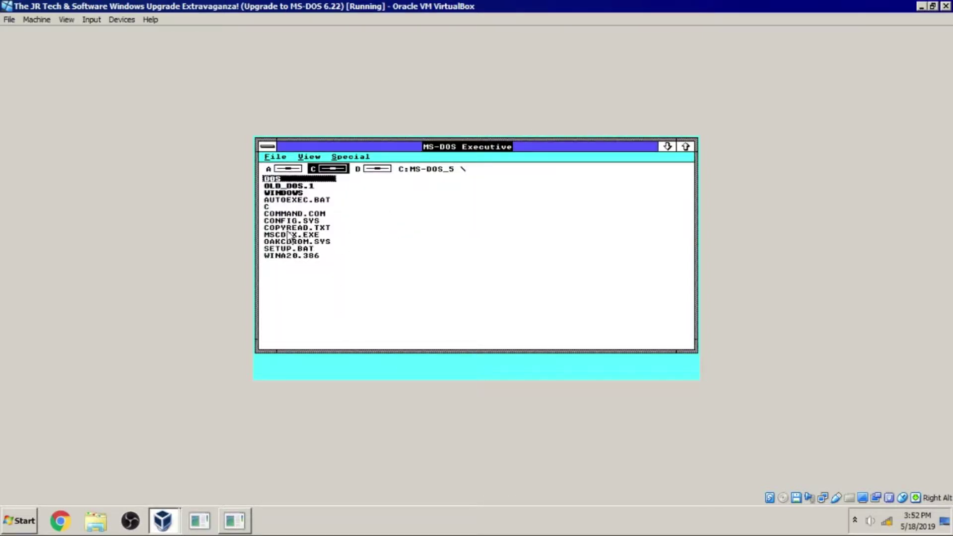
{"action": "double_click", "coordinate": [323, 214]}
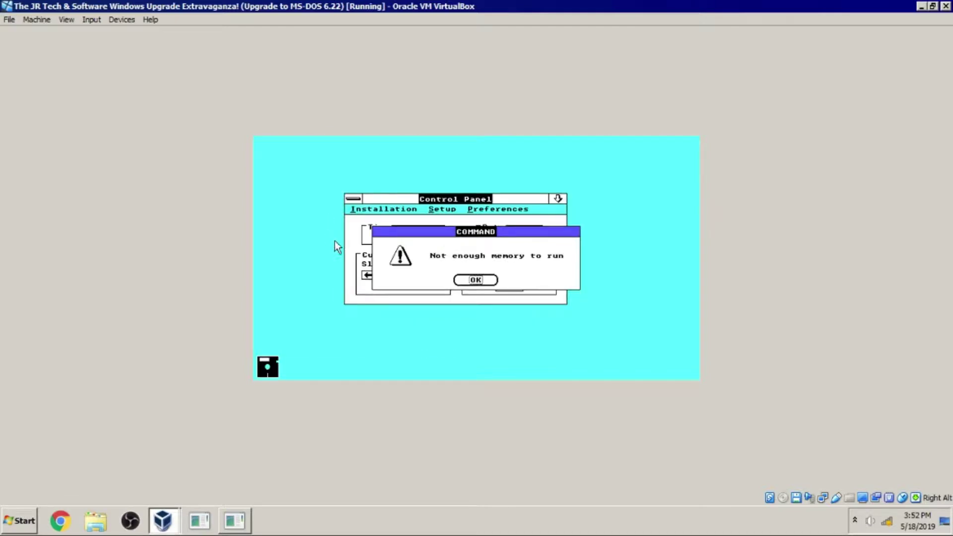
{"action": "left_click", "coordinate": [474, 281]}
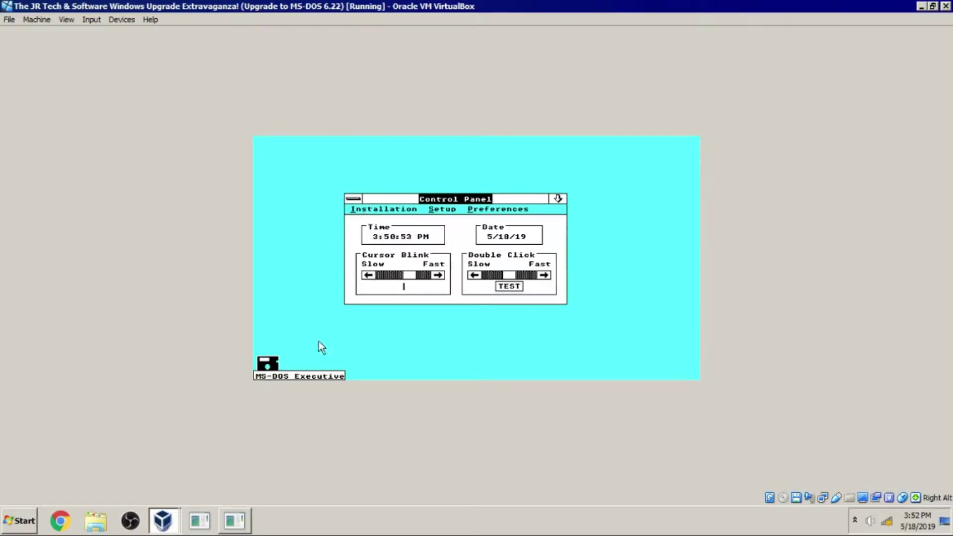
{"action": "double_click", "coordinate": [266, 361]}
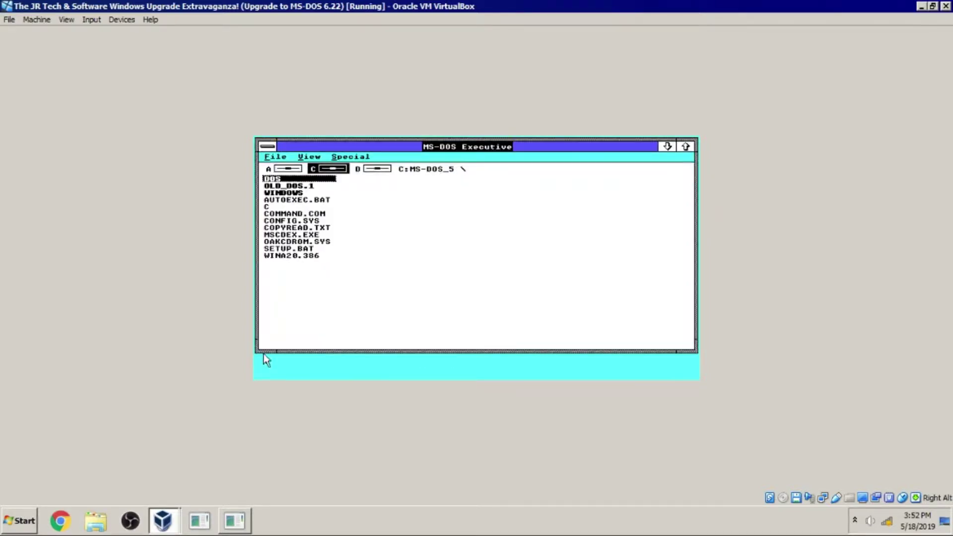
Open the WINDOWS folder, run MSDOS.EXE, and minimize then restore the Executive.
{"action": "double_click", "coordinate": [291, 192]}
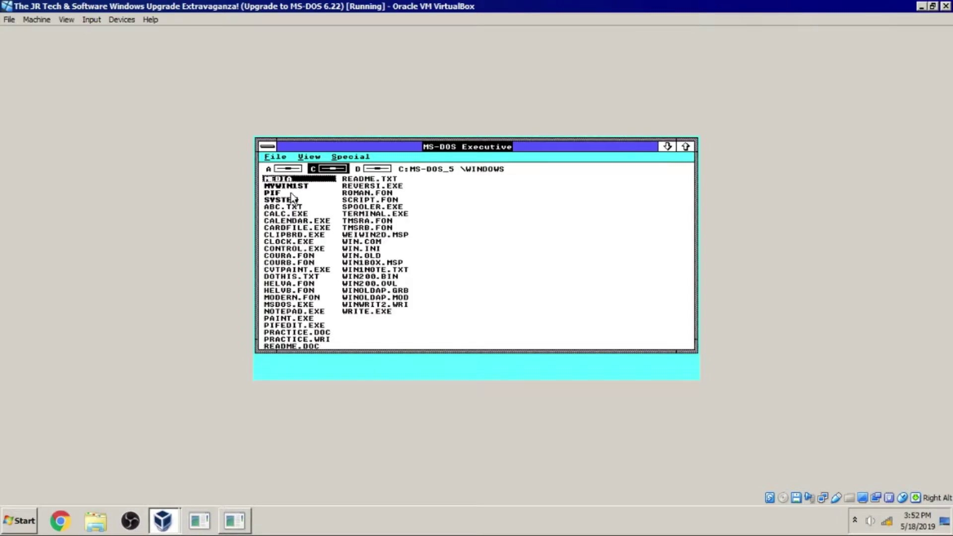
{"action": "double_click", "coordinate": [300, 305]}
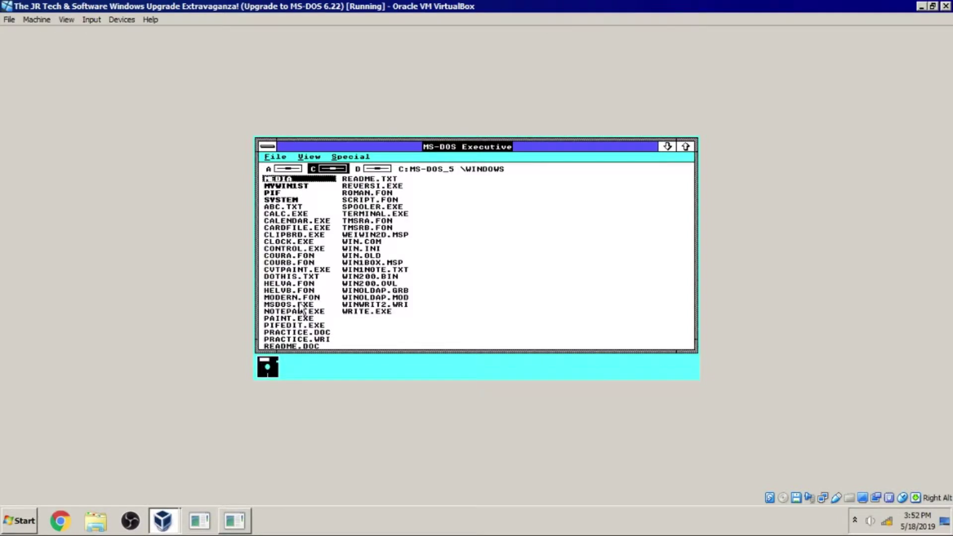
{"action": "left_click", "coordinate": [272, 148]}
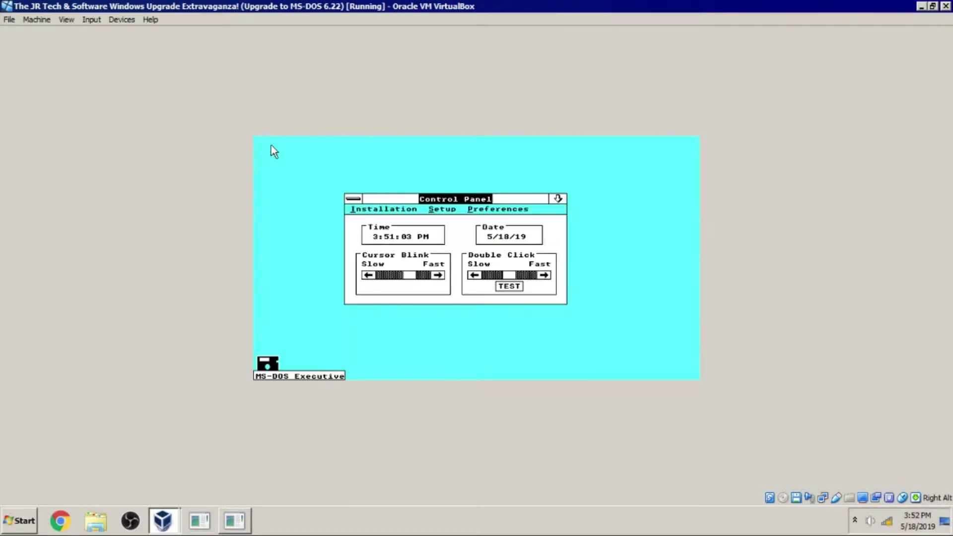
{"action": "double_click", "coordinate": [264, 376]}
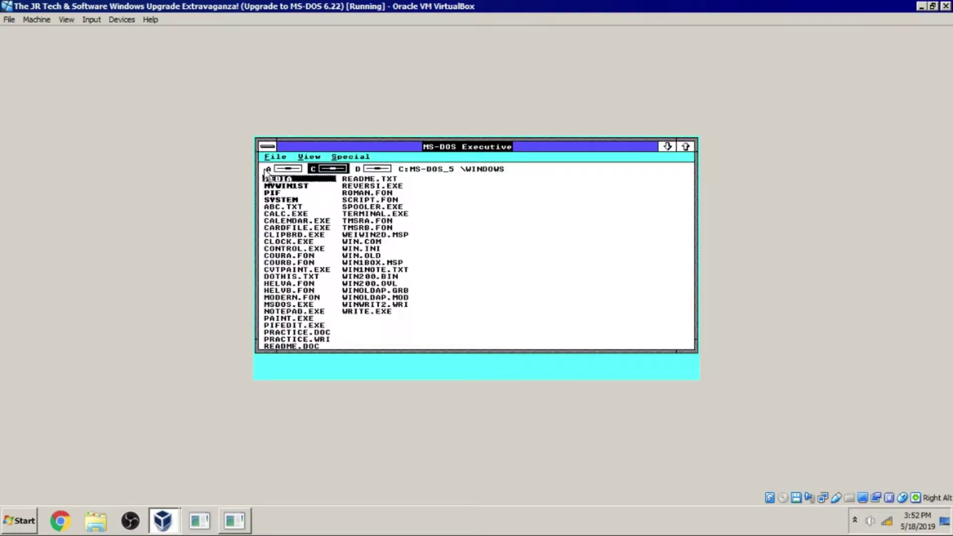
Answer the end-session prompt from the control menu, then open VirtualBox's Devices menu.
{"action": "left_click", "coordinate": [267, 147]}
{"action": "key", "text": "c"}
{"action": "left_click", "coordinate": [446, 279]}
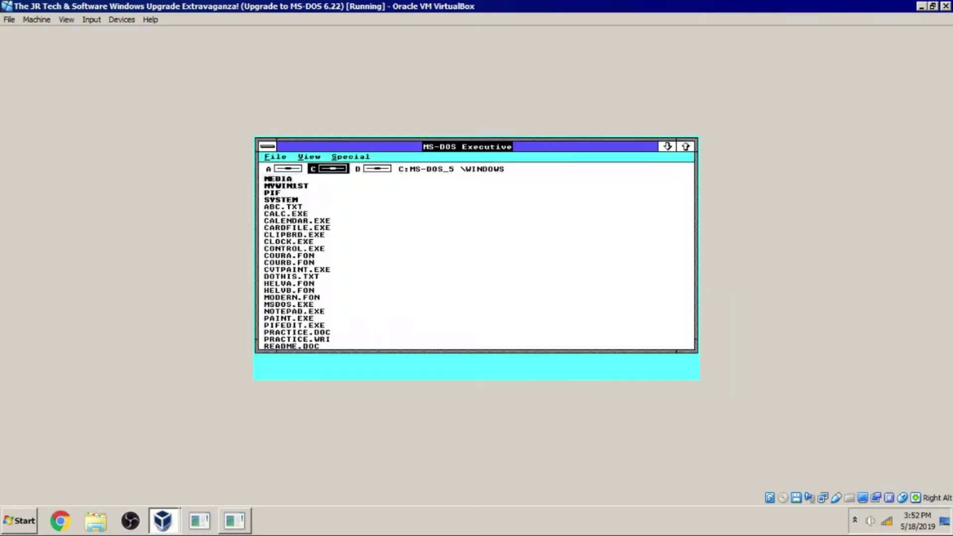
{"action": "left_click", "coordinate": [121, 19]}
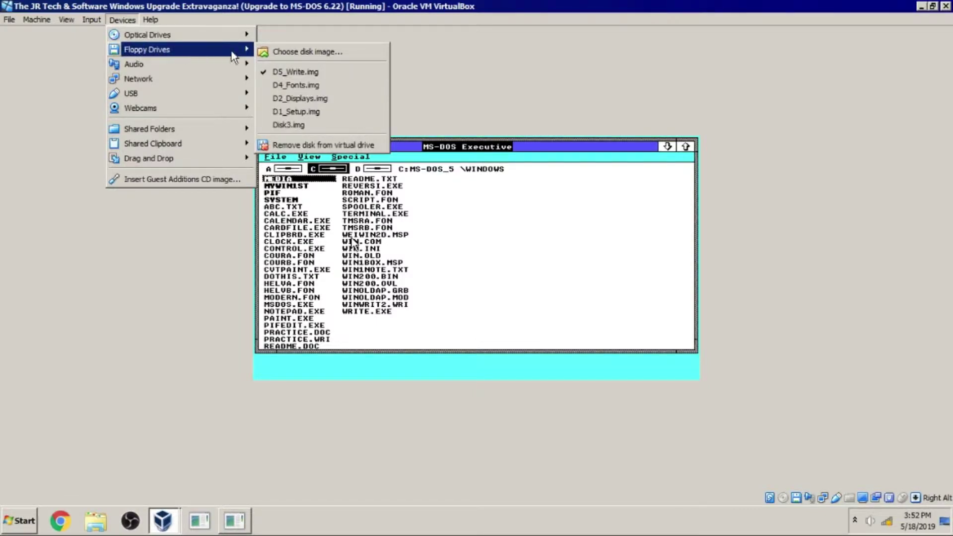
Insert SETUP.IMG from the Floppies\Microsoft Word 1.0 for Windows (3.5) folder into the floppy drive.
{"action": "left_click", "coordinate": [268, 51]}
{"action": "left_click", "coordinate": [92, 41]}
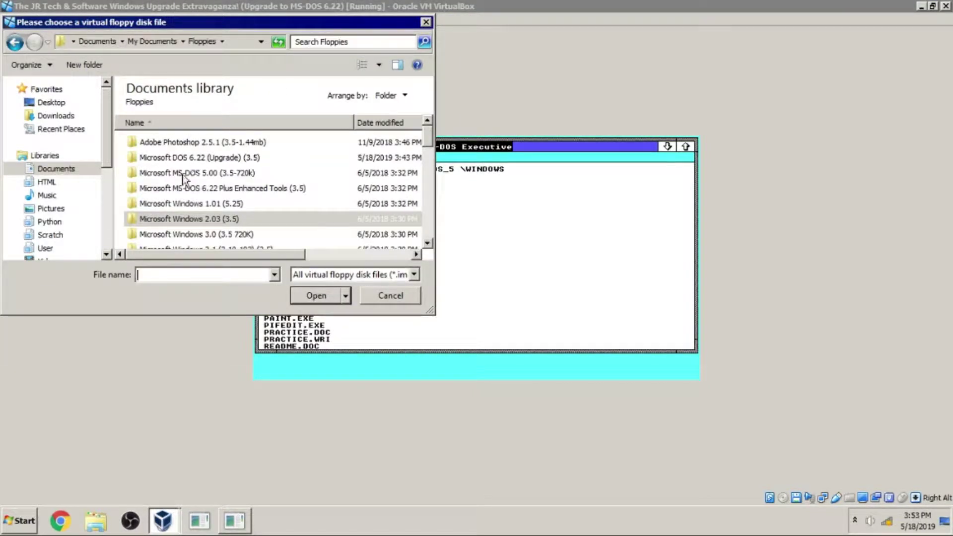
{"action": "scroll", "coordinate": [189, 159], "scroll_direction": "down", "scroll_amount": 1}
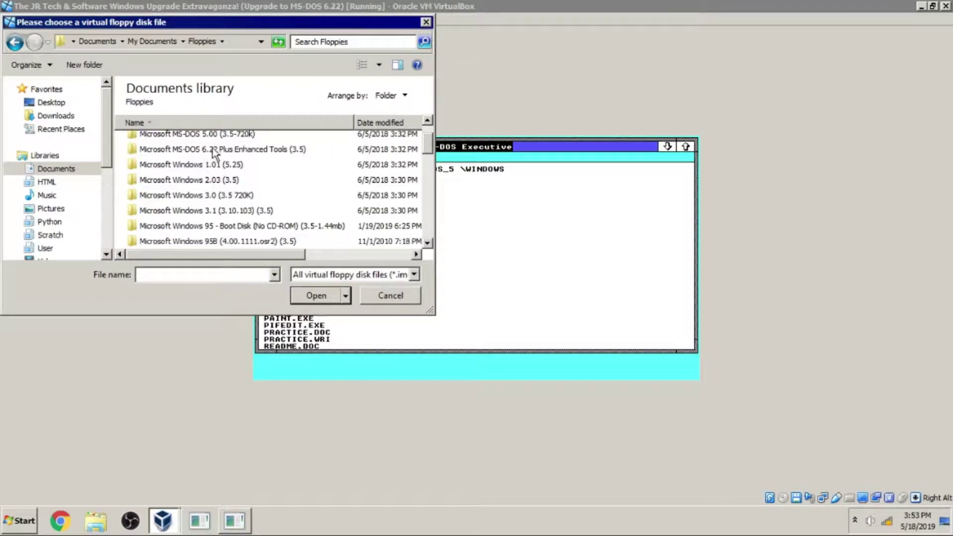
{"action": "scroll", "coordinate": [238, 186], "scroll_direction": "down", "scroll_amount": 1}
{"action": "double_click", "coordinate": [226, 209]}
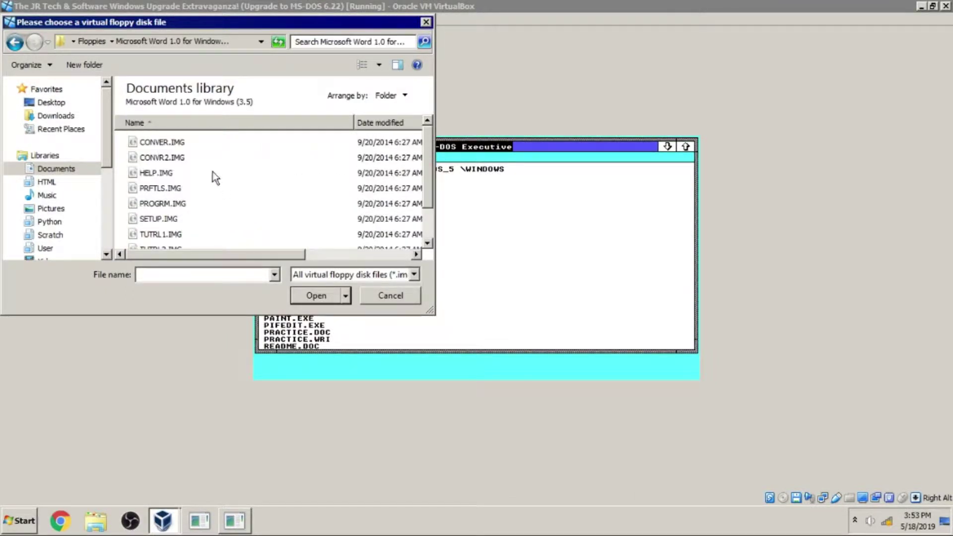
{"action": "scroll", "coordinate": [198, 169], "scroll_direction": "down", "scroll_amount": 1}
{"action": "double_click", "coordinate": [177, 187]}
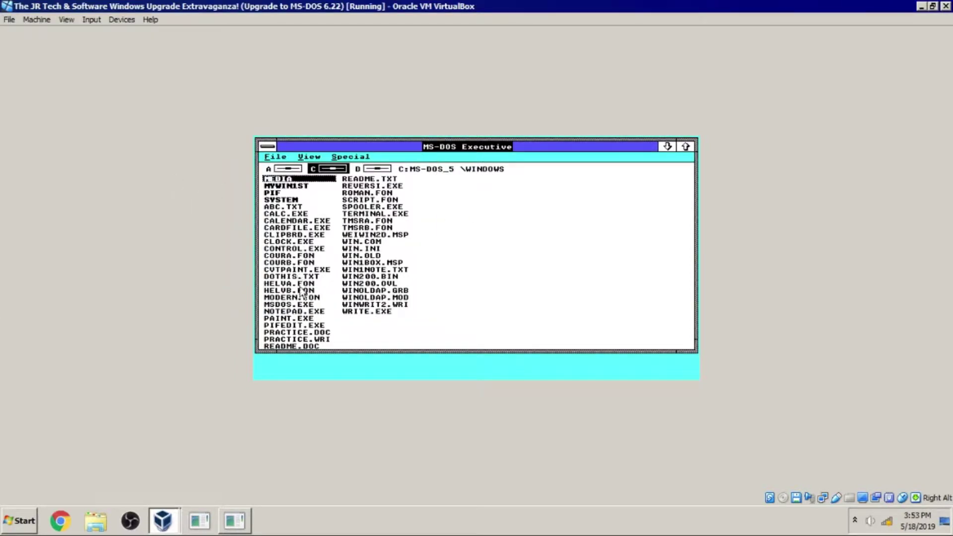
Launch CONTROL.EXE and shift the desktop background colour toward red in Screen Colors.
{"action": "left_click", "coordinate": [309, 270]}
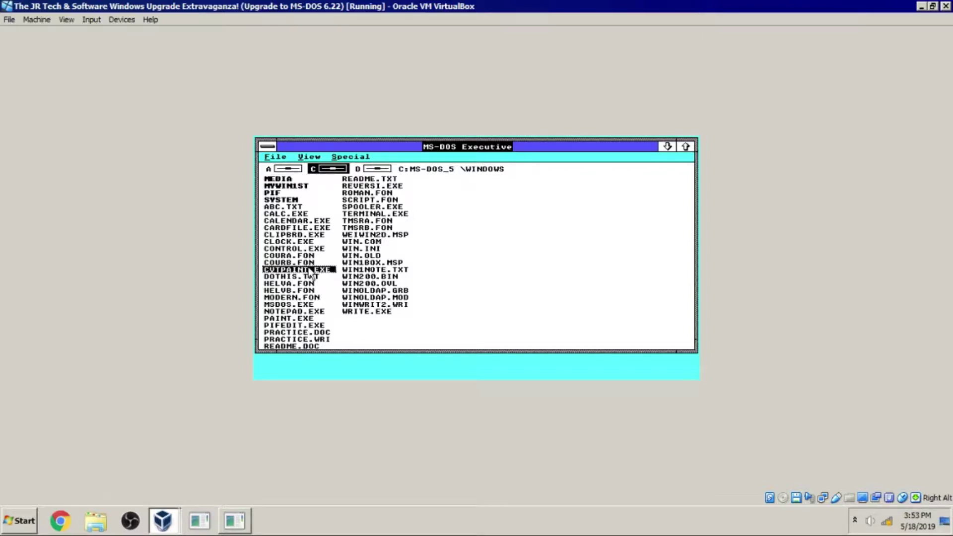
{"action": "left_click", "coordinate": [296, 241]}
{"action": "double_click", "coordinate": [291, 249]}
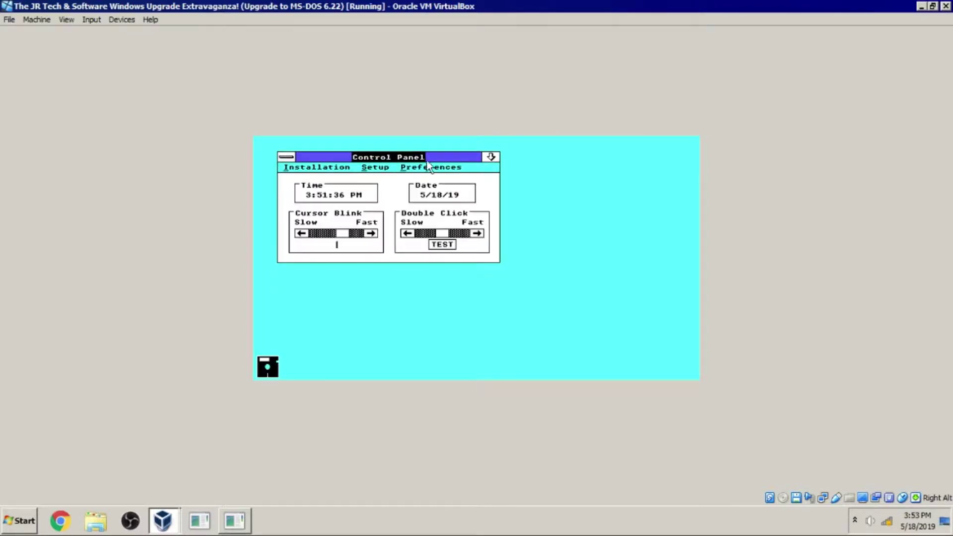
{"action": "left_click", "coordinate": [430, 170]}
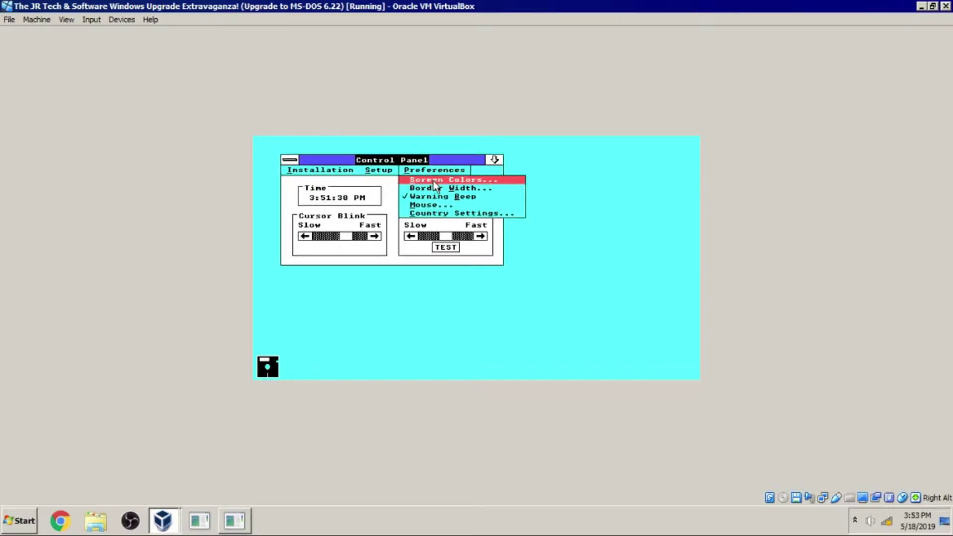
{"action": "left_click", "coordinate": [432, 180]}
{"action": "left_click_drag", "start_coordinate": [411, 261], "coordinate": [367, 261]}
{"action": "left_click_drag", "start_coordinate": [453, 303], "coordinate": [444, 303]}
{"action": "left_click", "coordinate": [513, 302]}
Experiment with the Window Background colour, then set it back to white.
{"action": "left_click", "coordinate": [429, 170]}
{"action": "left_click", "coordinate": [432, 180]}
{"action": "left_click", "coordinate": [388, 218]}
{"action": "left_click_drag", "start_coordinate": [426, 261], "coordinate": [405, 262]}
{"action": "left_click_drag", "start_coordinate": [449, 282], "coordinate": [451, 304]}
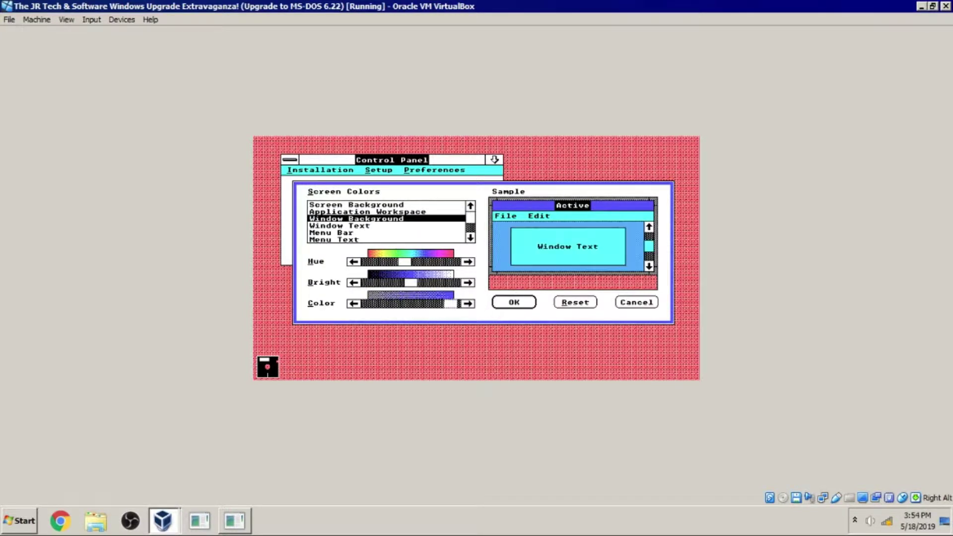
{"action": "left_click", "coordinate": [392, 213]}
{"action": "left_click", "coordinate": [357, 225]}
{"action": "left_click", "coordinate": [357, 219]}
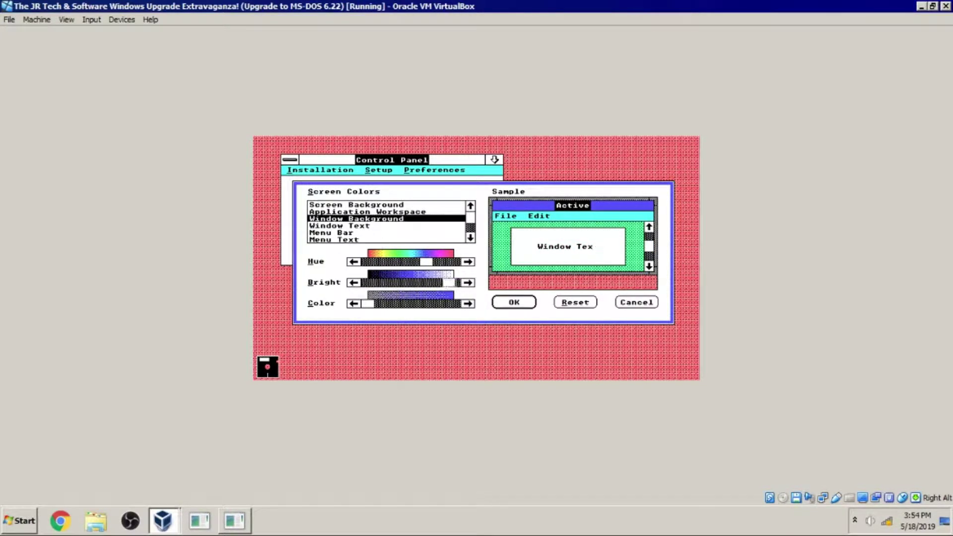
{"action": "left_click_drag", "start_coordinate": [453, 284], "coordinate": [453, 303]}
{"action": "left_click", "coordinate": [347, 226]}
Turn the inactive title bar pink, apply the colour scheme and close Control Panel.
{"action": "left_click", "coordinate": [345, 232]}
{"action": "key", "text": "Down"}
{"action": "key", "text": "Down"}
{"action": "key", "text": "Down"}
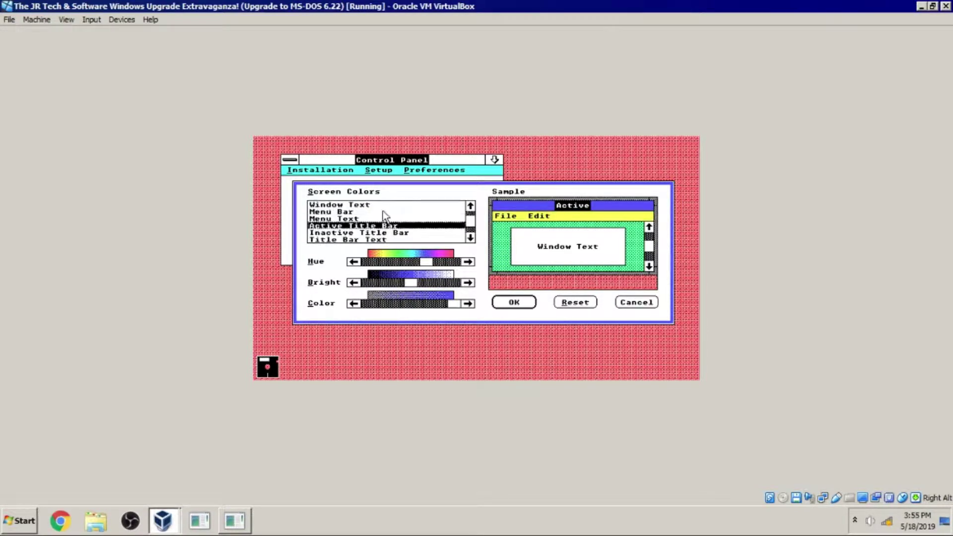
{"action": "left_click_drag", "start_coordinate": [452, 282], "coordinate": [428, 285]}
{"action": "key", "text": "Return"}
{"action": "double_click", "coordinate": [267, 367]}
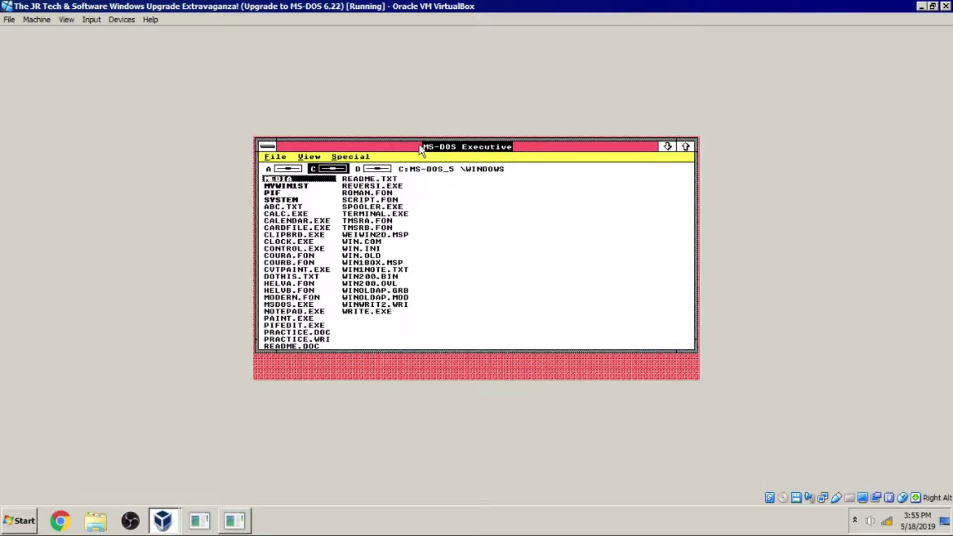
Run Word's SETUP.EXE from drive A and continue past the low-RAM warning.
{"action": "left_click", "coordinate": [276, 168]}
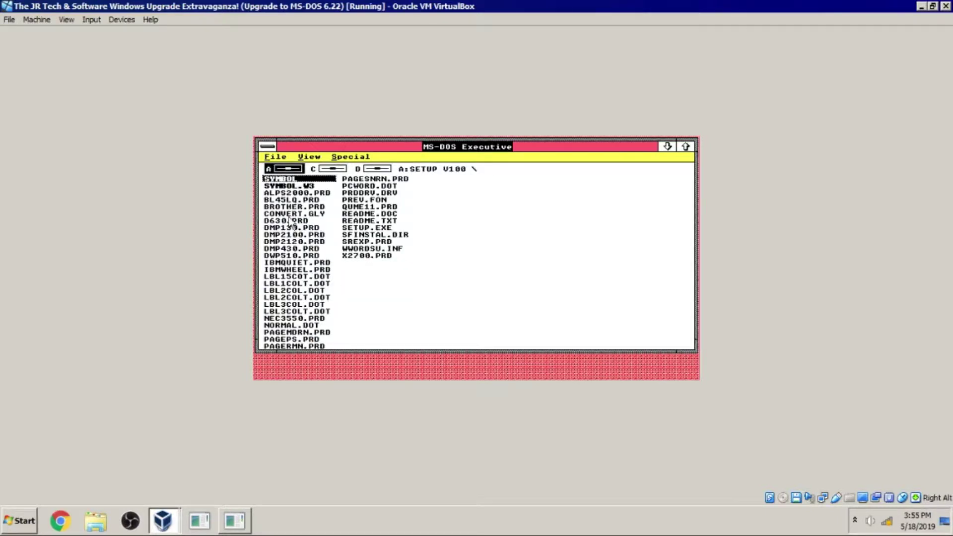
{"action": "double_click", "coordinate": [375, 226]}
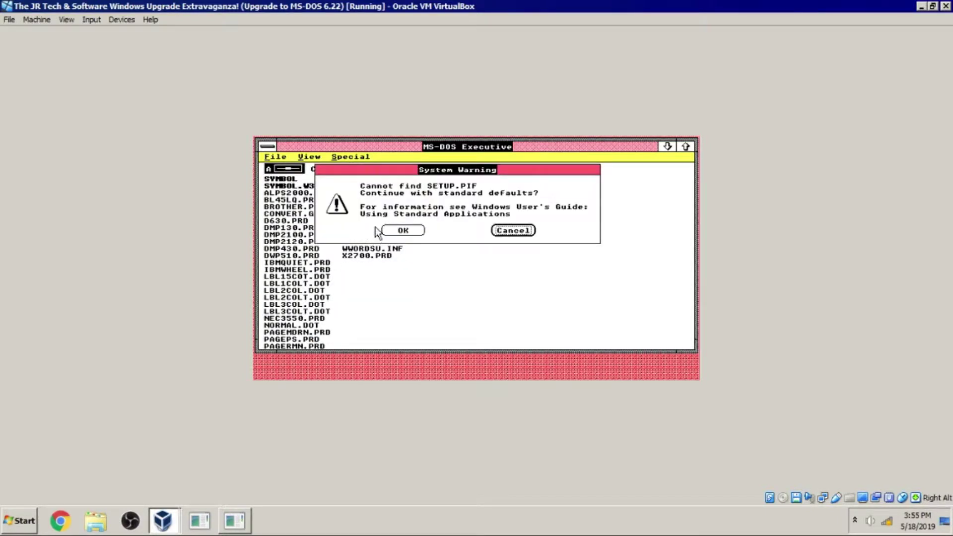
{"action": "left_click", "coordinate": [404, 230]}
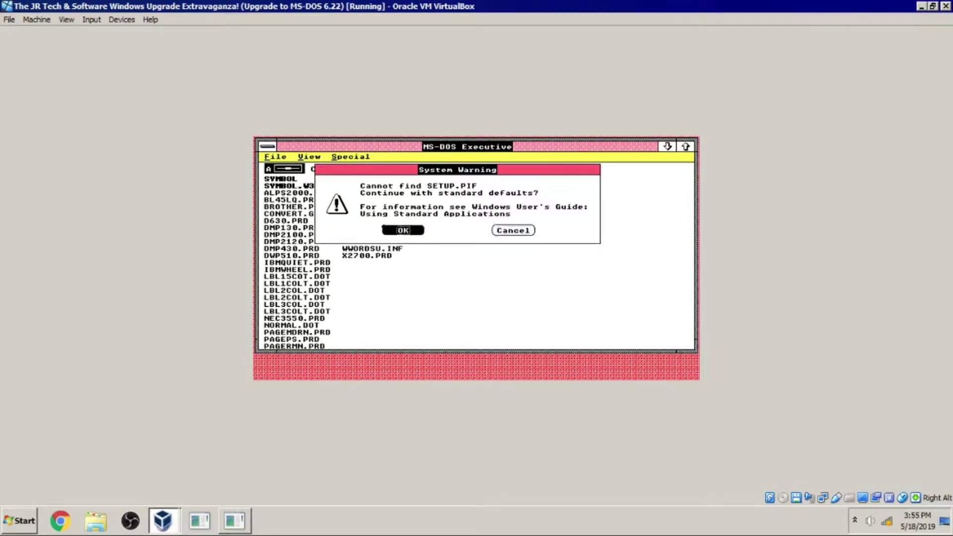
{"action": "key", "text": "Return"}
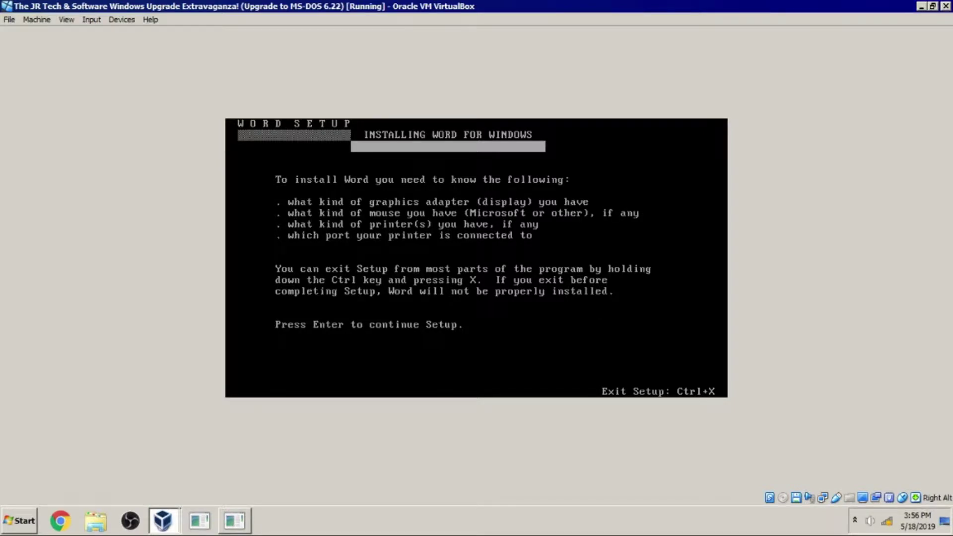
{"action": "key", "text": "Return"}
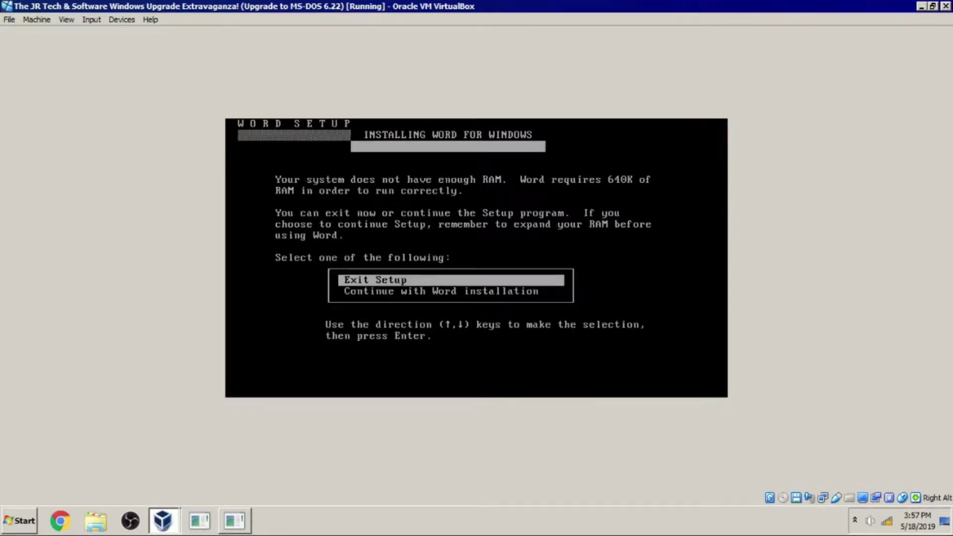
{"action": "key", "text": "Down"}
{"action": "key", "text": "Return"}
Accept the C:\WINWORD directory, choose the WordStar conversion and load the requested disk image.
{"action": "key", "text": "Return"}
{"action": "left_click", "coordinate": [122, 19]}
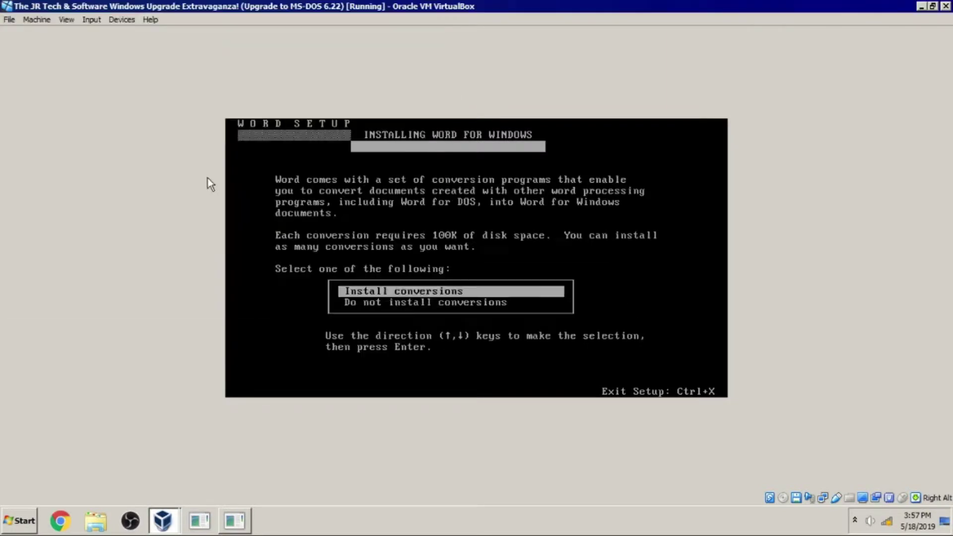
{"action": "key", "text": "Return"}
{"action": "key", "text": "Return"}
{"action": "key", "text": "Return"}
{"action": "key", "text": "Down"}
{"action": "key", "text": "Down"}
{"action": "key", "text": "Down"}
{"action": "key", "text": "Down"}
{"action": "key", "text": "Down"}
{"action": "key", "text": "Down"}
{"action": "key", "text": "Up"}
{"action": "key", "text": "Up"}
{"action": "key", "text": "Up"}
{"action": "key", "text": "Up"}
{"action": "key", "text": "Up"}
{"action": "key", "text": "Up"}
{"action": "key", "text": "Down"}
{"action": "key", "text": "Down"}
{"action": "key", "text": "Down"}
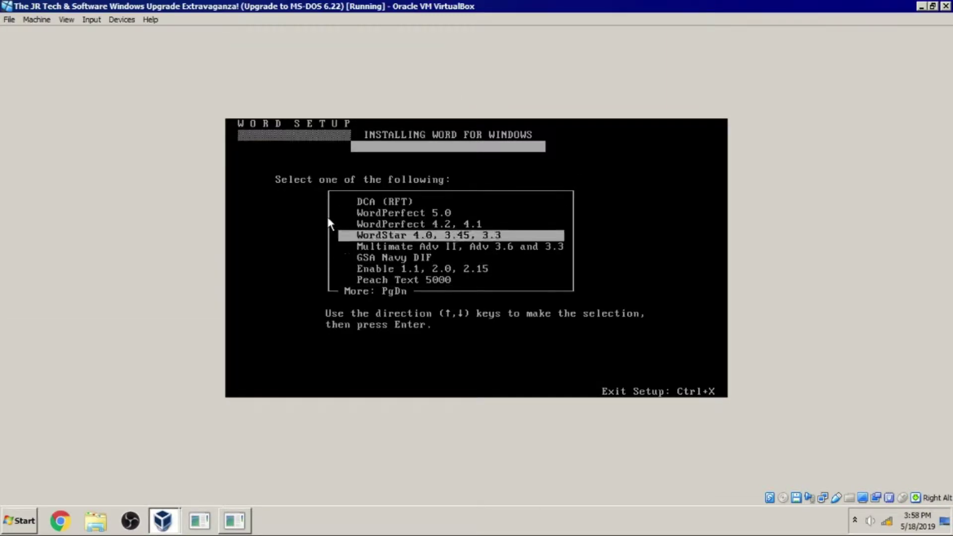
{"action": "key", "text": "Return"}
{"action": "key", "text": "Return"}
Mount the next setup disk images while continuing through the graphics filter screens.
{"action": "key", "text": "Return"}
Accept the graphics filter defaults, load the final disk and close the finished setup.
{"action": "key", "text": "Return"}
{"action": "key", "text": "Return"}
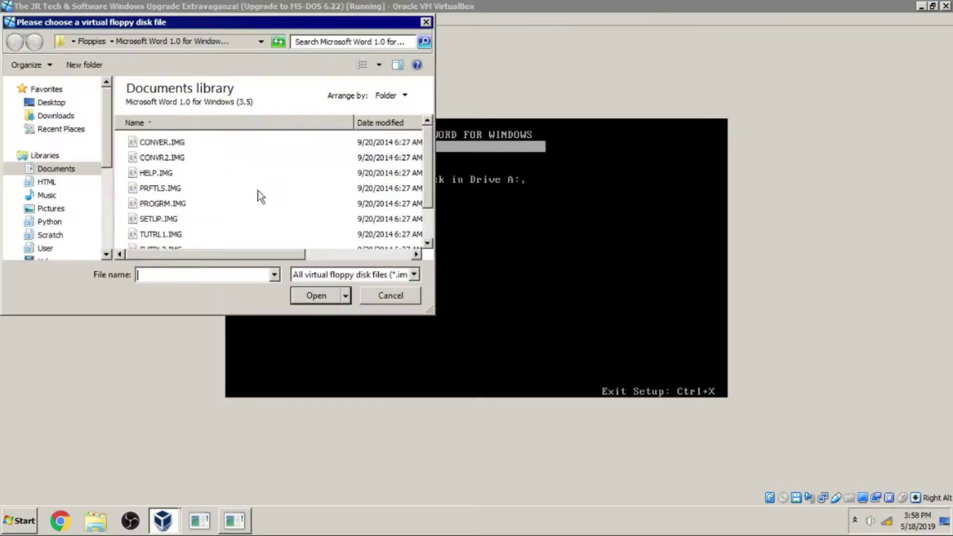
{"action": "double_click", "coordinate": [257, 189]}
{"action": "key", "text": "Return"}
{"action": "key", "text": "Return"}
{"action": "left_click", "coordinate": [122, 19]}
{"action": "left_click", "coordinate": [162, 204]}
{"action": "left_click", "coordinate": [316, 296]}
{"action": "key", "text": "Return"}
{"action": "left_click", "coordinate": [120, 20]}
{"action": "left_click", "coordinate": [288, 48]}
{"action": "double_click", "coordinate": [175, 151]}
{"action": "key", "text": "Return"}
{"action": "key", "text": "Return"}
{"action": "left_click", "coordinate": [121, 20]}
{"action": "left_click", "coordinate": [288, 48]}
{"action": "double_click", "coordinate": [172, 185]}
{"action": "key", "text": "Return"}
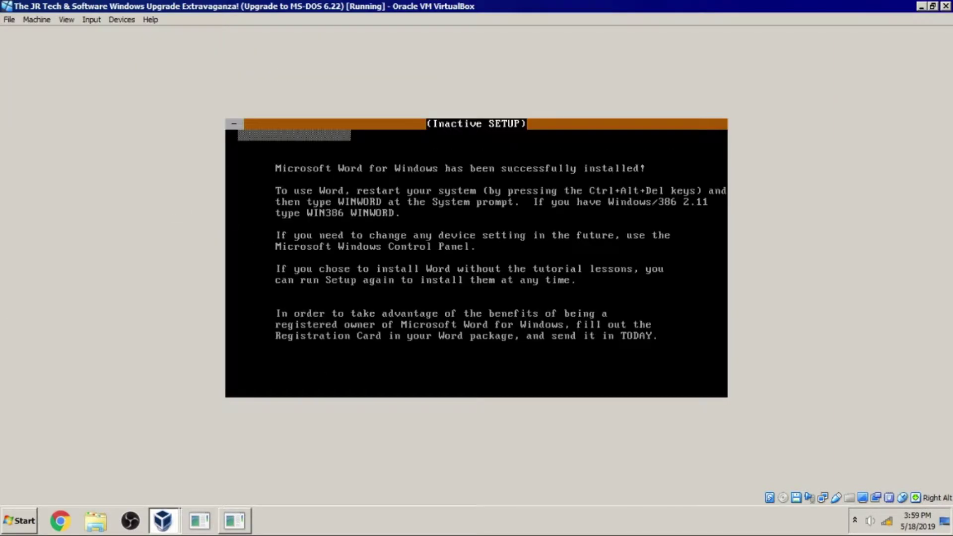
{"action": "key", "text": "alt+space"}
{"action": "key", "text": "c"}
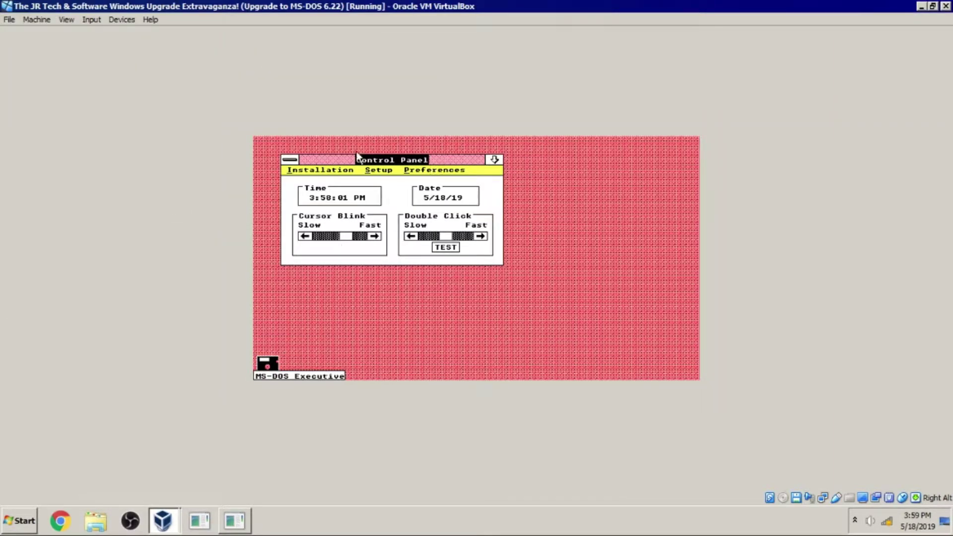
Close Control Panel and open the C:\WINDOWS\WINWORD folder in MS-DOS Executive.
{"action": "key", "text": "alt+space"}
{"action": "key", "text": "c"}
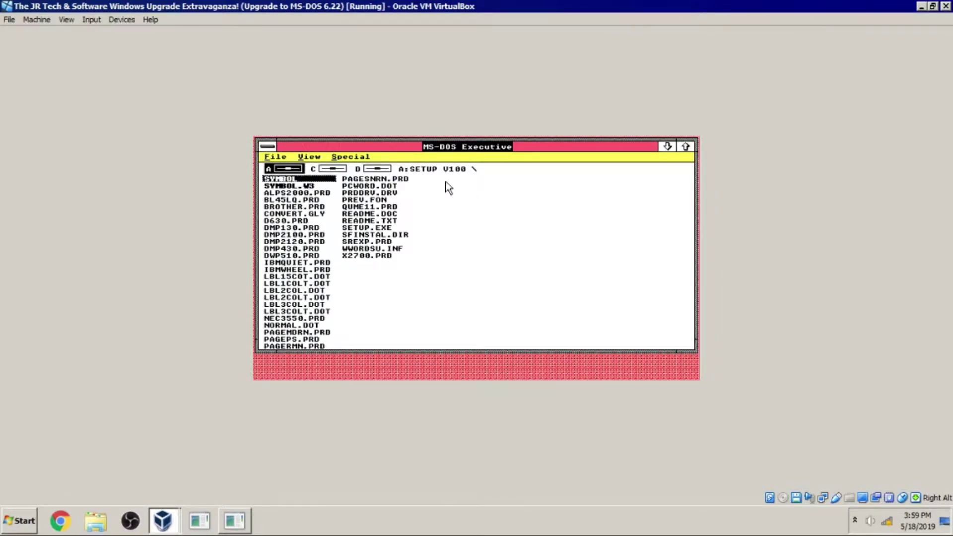
{"action": "left_click", "coordinate": [338, 167]}
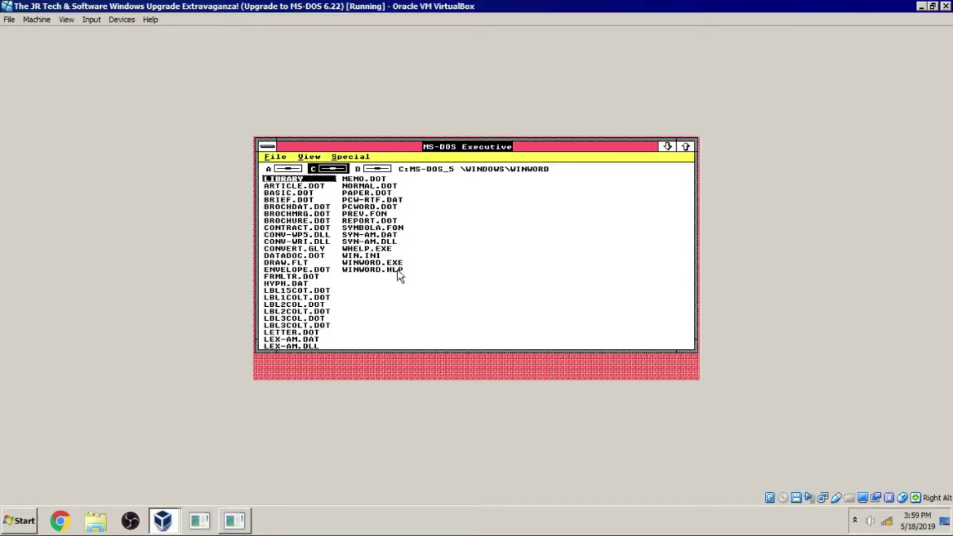
{"action": "double_click", "coordinate": [492, 171]}
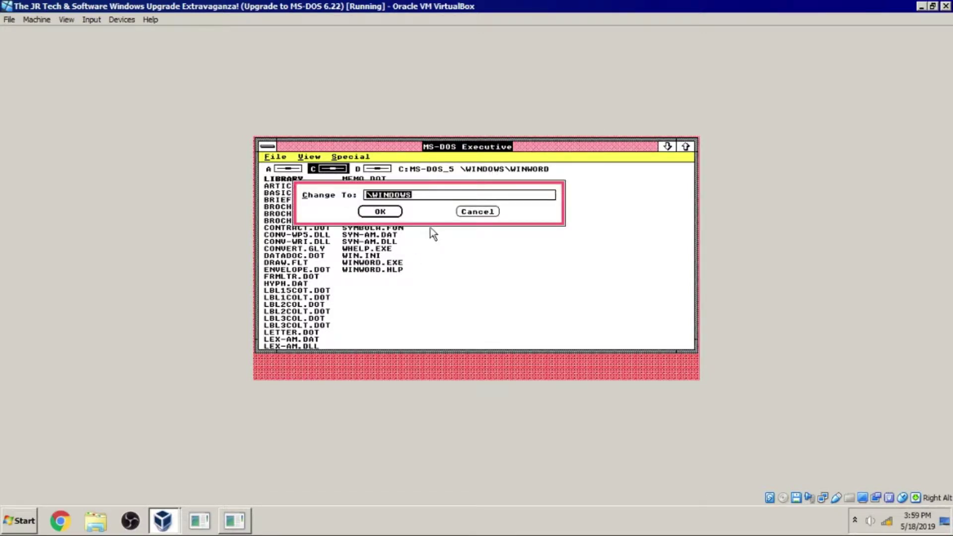
{"action": "left_click", "coordinate": [382, 212]}
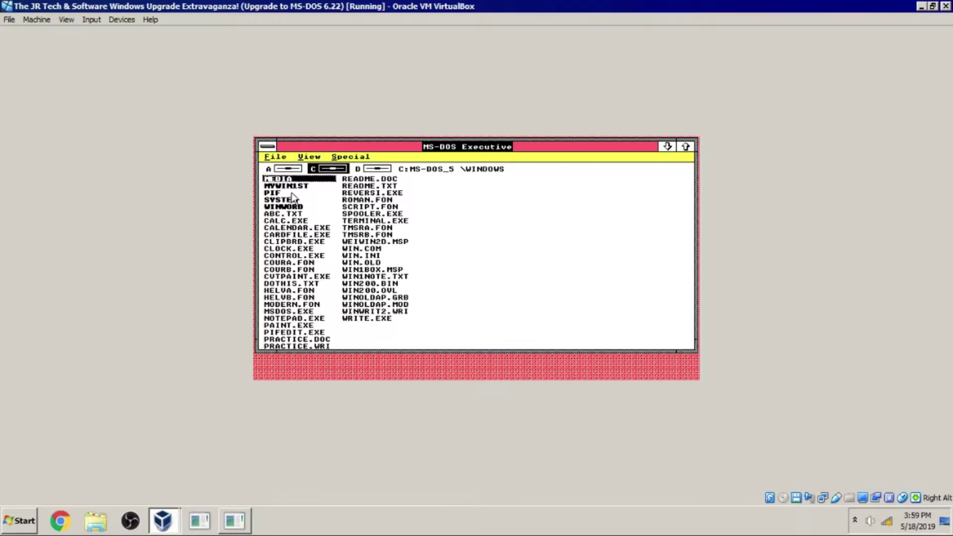
{"action": "double_click", "coordinate": [295, 206]}
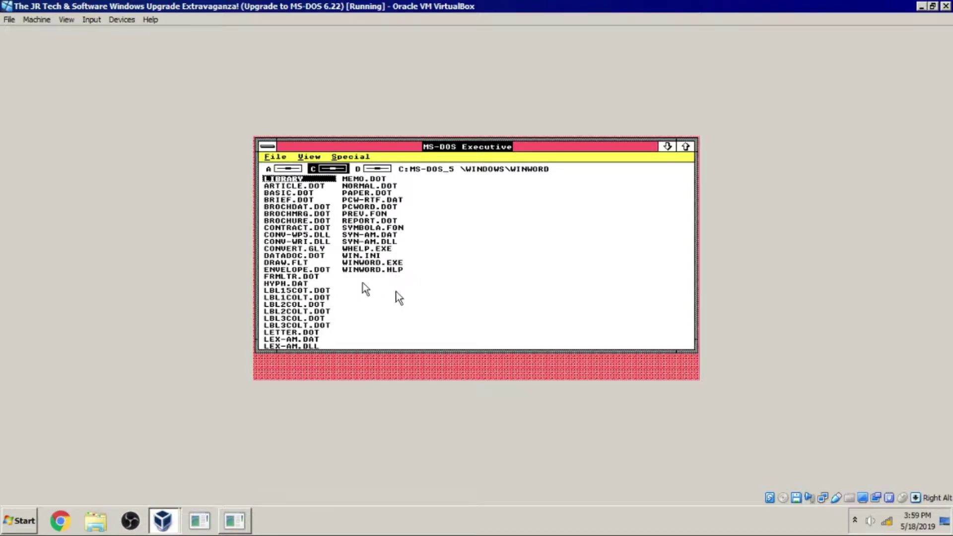
Launch WINWORD.EXE and register the user name and initials.
{"action": "double_click", "coordinate": [391, 262]}
{"action": "type", "text": "JR Tech & Software"}
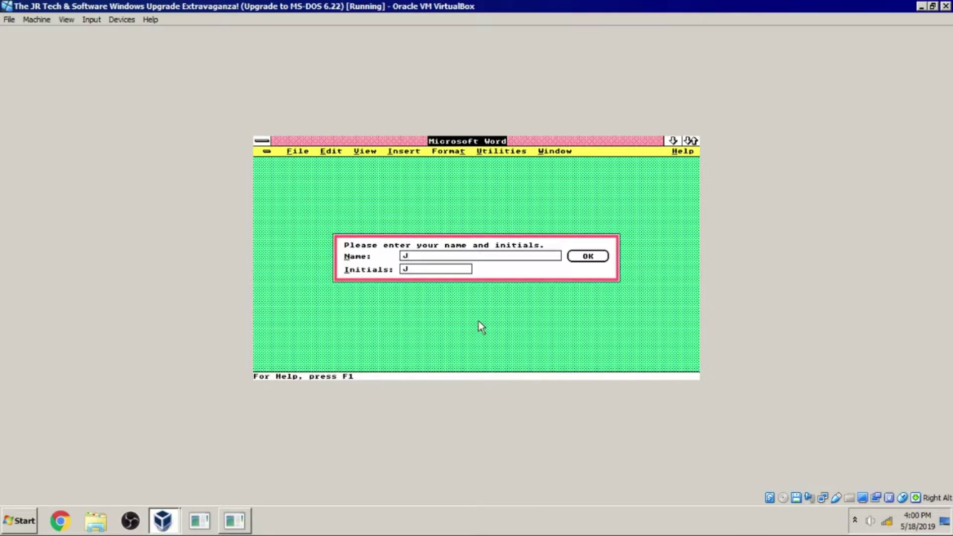
{"action": "left_click", "coordinate": [601, 258]}
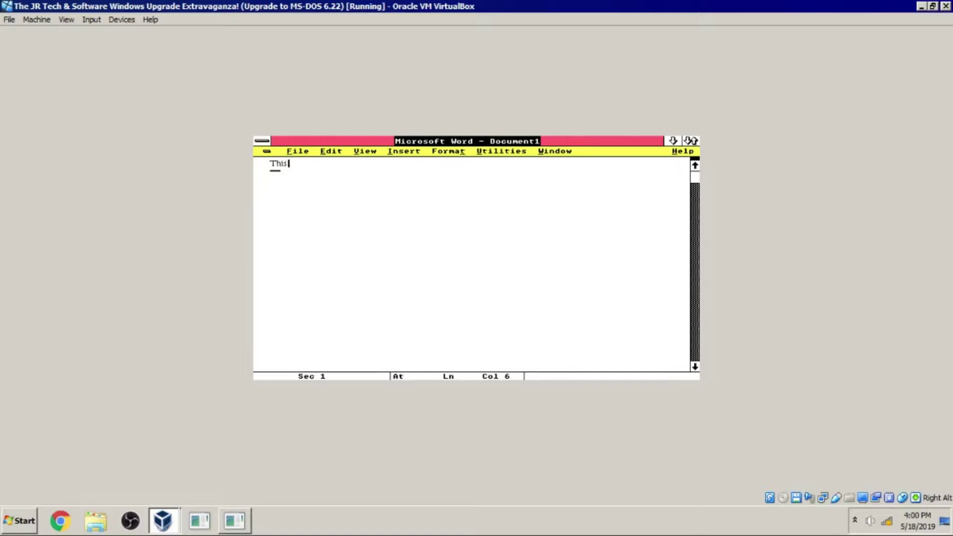
Type "This is", start a new line and centre that paragraph.
{"action": "type", "text": "This is"}
{"action": "key", "text": "Return"}
{"action": "left_click", "coordinate": [449, 153]}
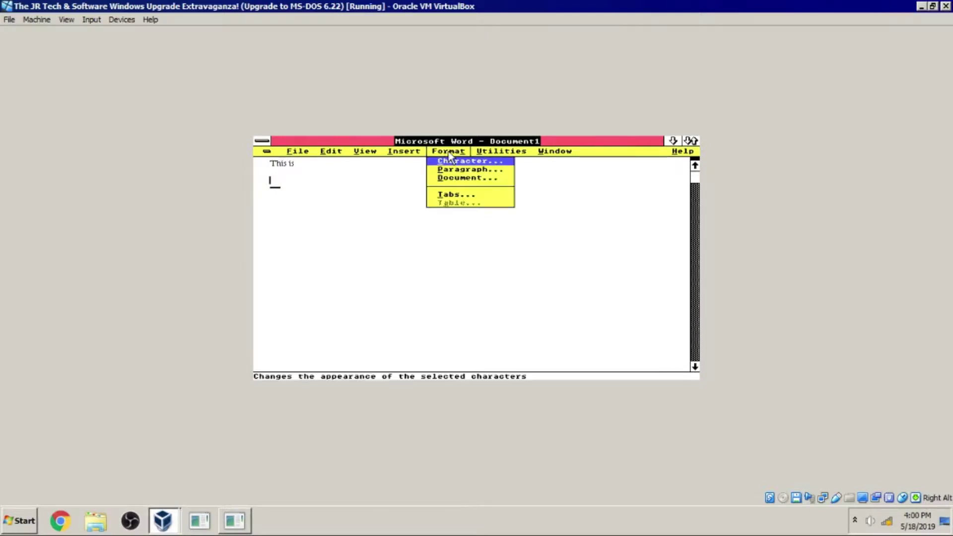
{"action": "left_click", "coordinate": [473, 170]}
{"action": "left_click", "coordinate": [432, 214]}
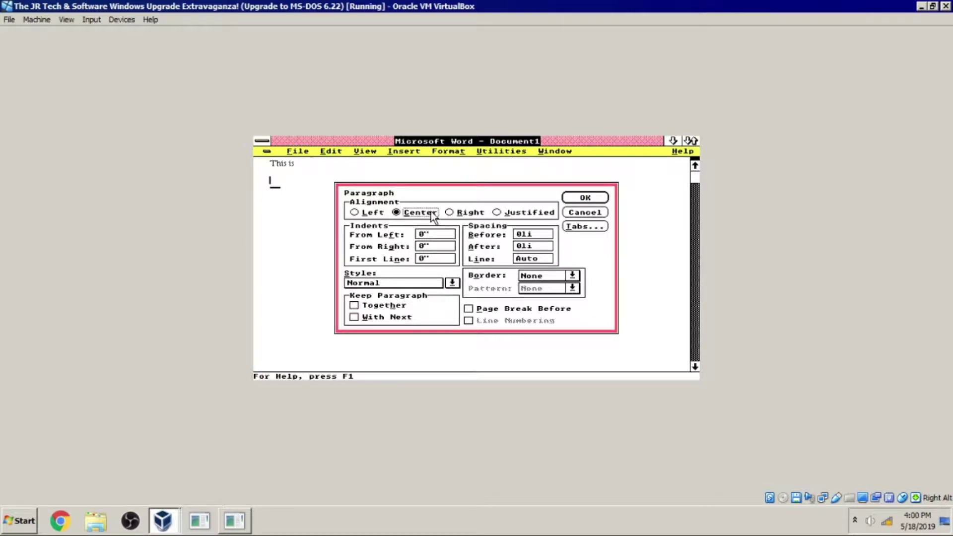
{"action": "left_click", "coordinate": [585, 198]}
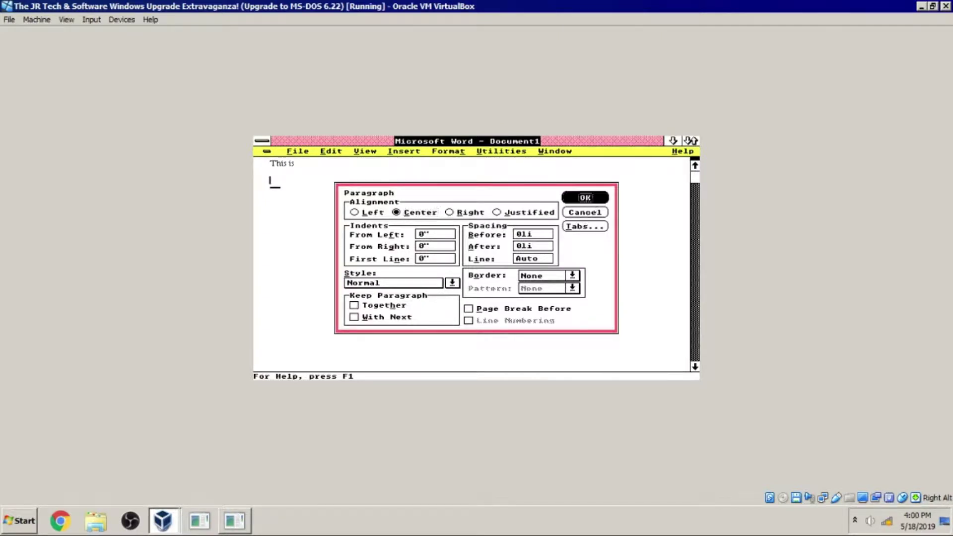
{"action": "left_click", "coordinate": [464, 154]}
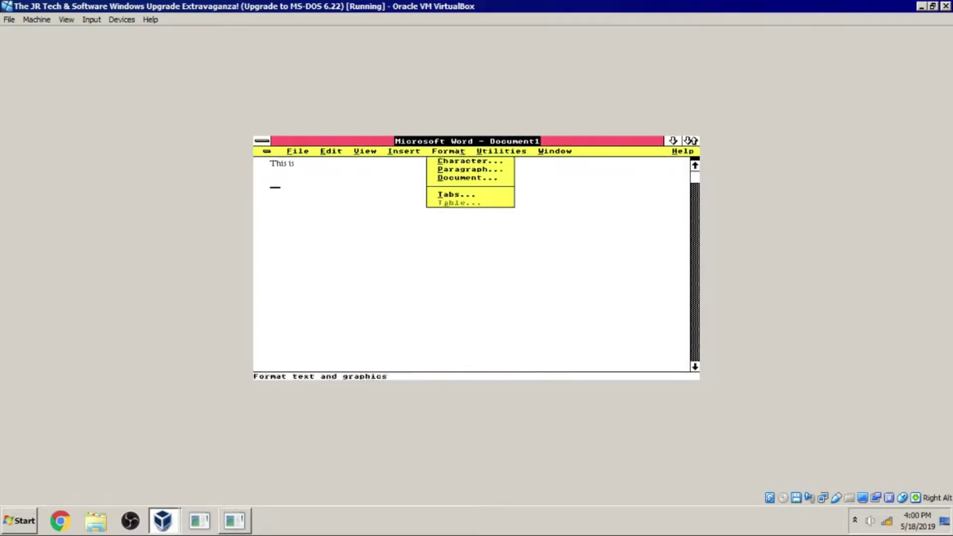
Set 25-point Tms Rmn bold italic underlined text and type "Windows Word 1.0!!!!!".
{"action": "left_click", "coordinate": [459, 165]}
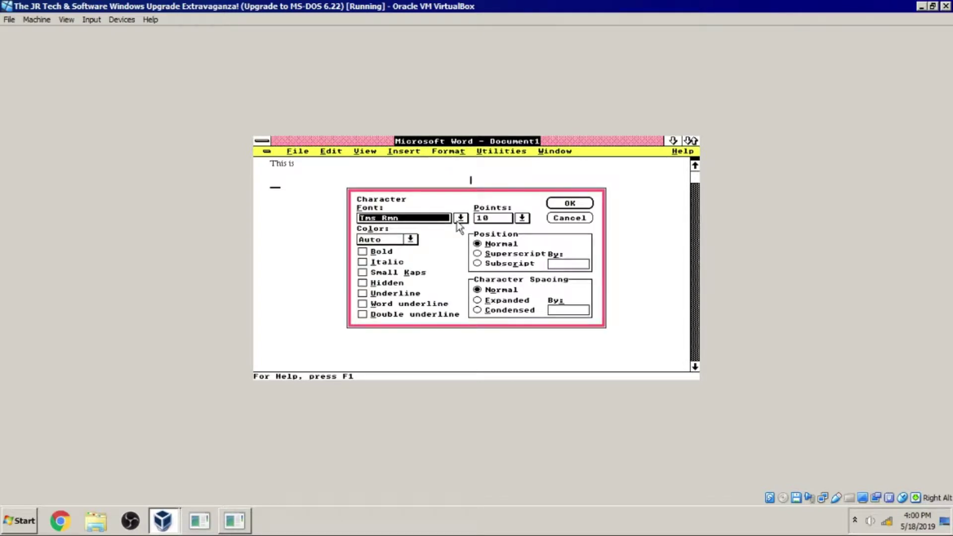
{"action": "key", "text": "Tab"}
{"action": "key", "text": "alt+Down"}
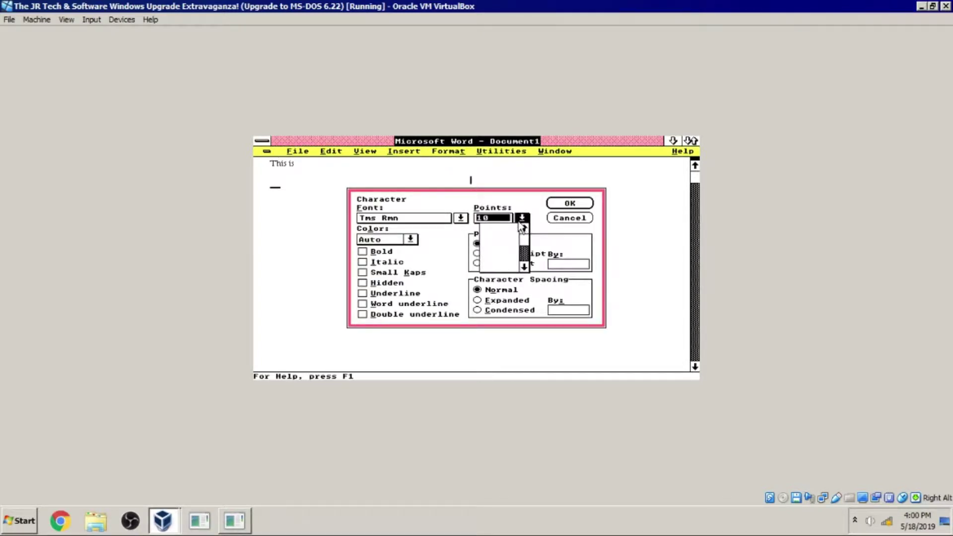
{"action": "key", "text": "alt+Up"}
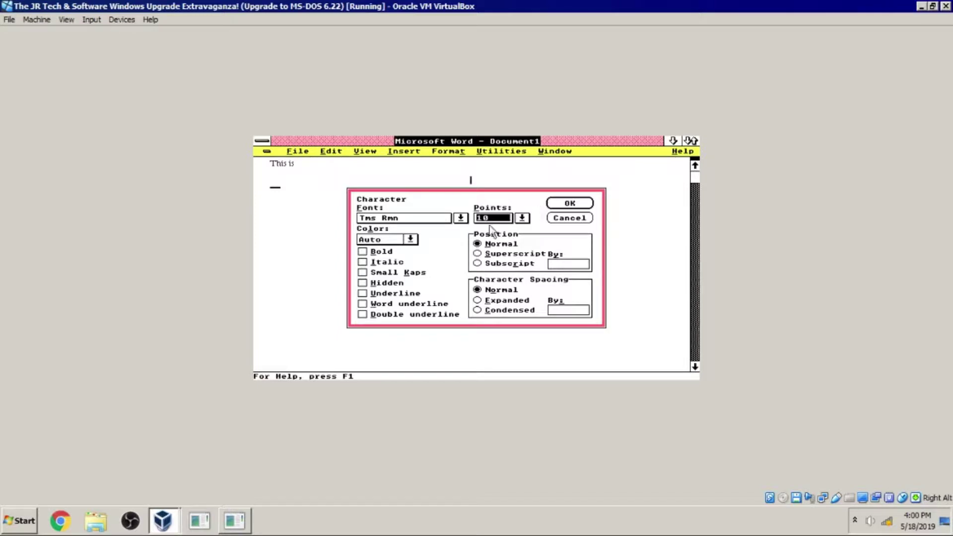
{"action": "type", "text": "1"}
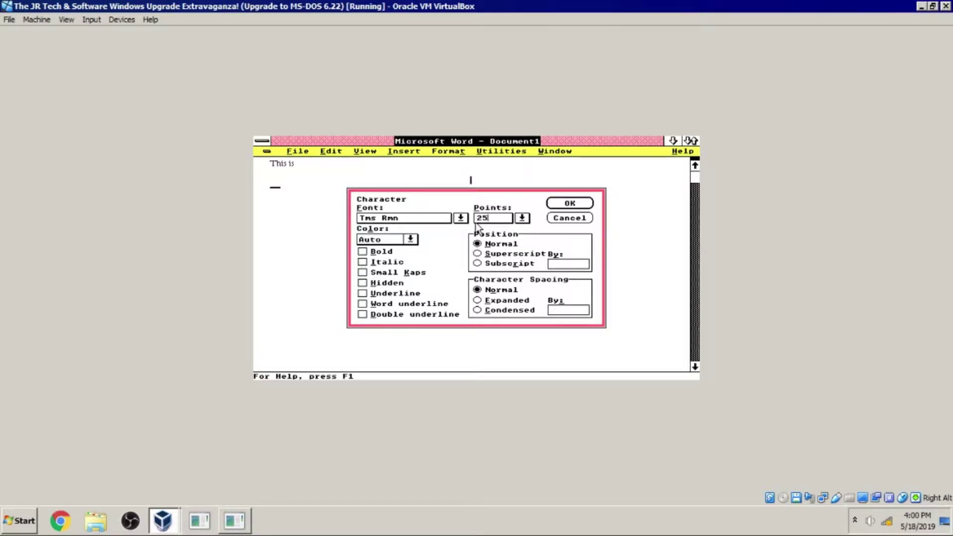
{"action": "left_click", "coordinate": [460, 218]}
{"action": "left_click", "coordinate": [460, 218]}
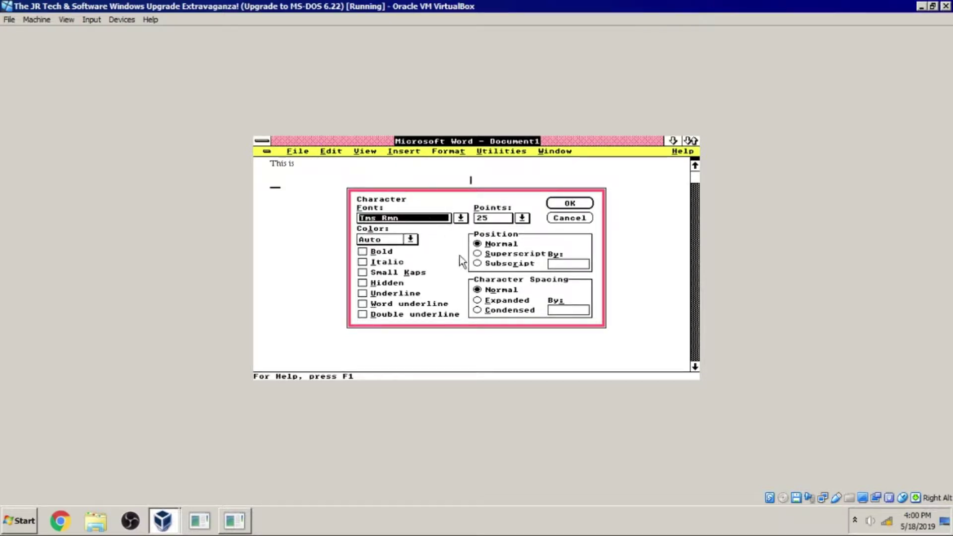
{"action": "left_click", "coordinate": [377, 252]}
{"action": "left_click", "coordinate": [379, 262]}
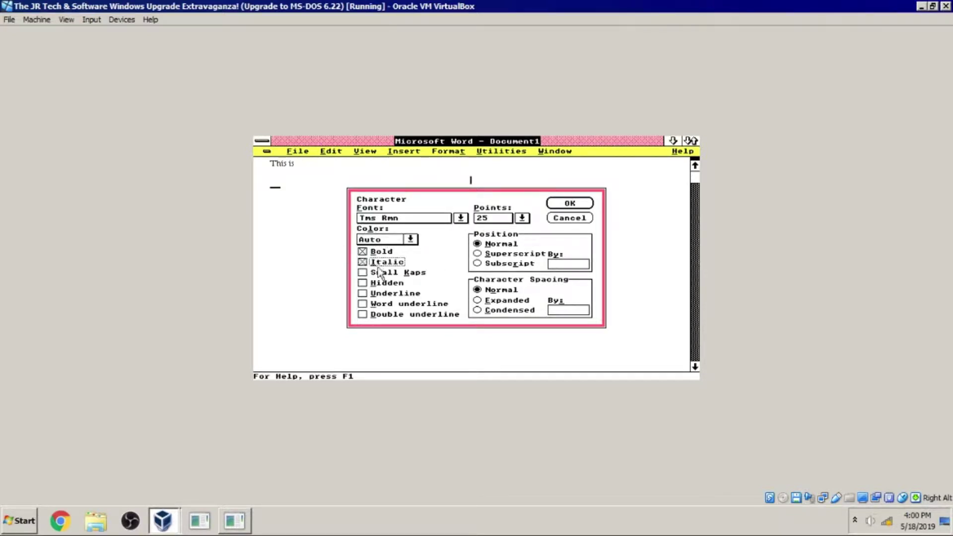
{"action": "left_click", "coordinate": [392, 294]}
{"action": "left_click", "coordinate": [558, 203]}
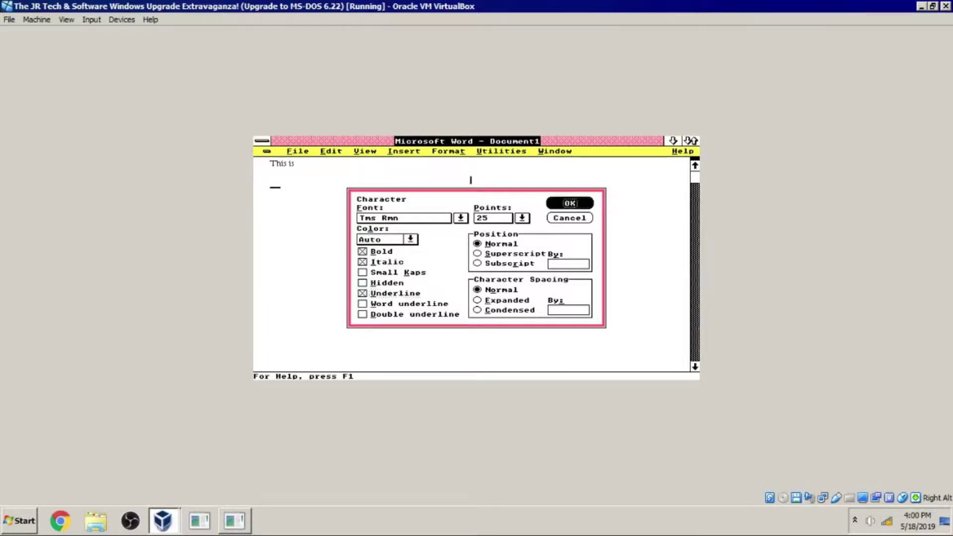
{"action": "type", "text": "Win"}
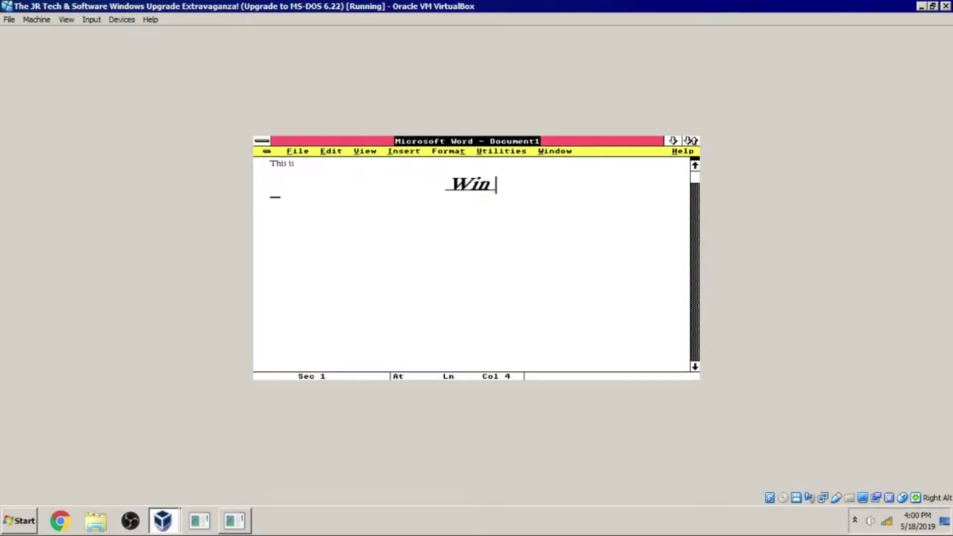
{"action": "type", "text": "dows Wor"}
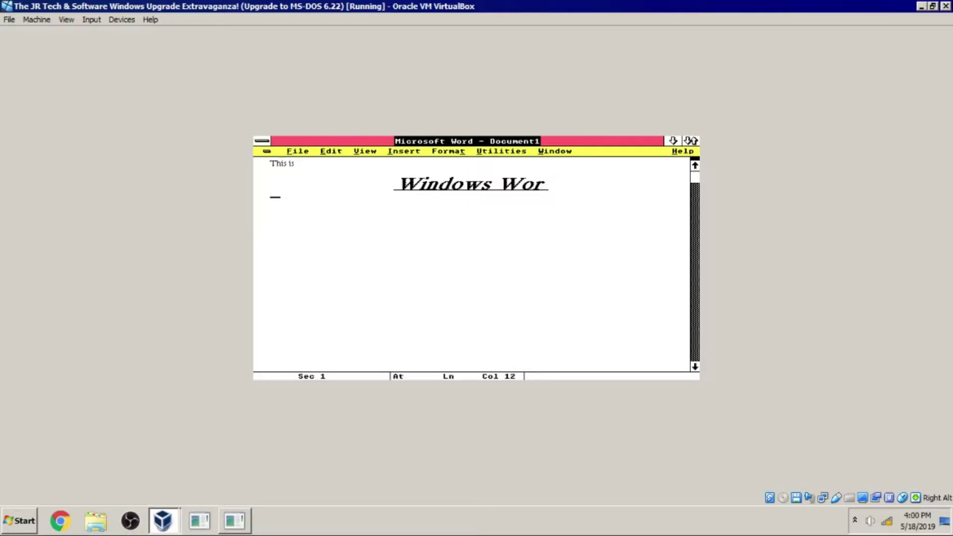
{"action": "type", "text": "d 1.0!!!!!"}
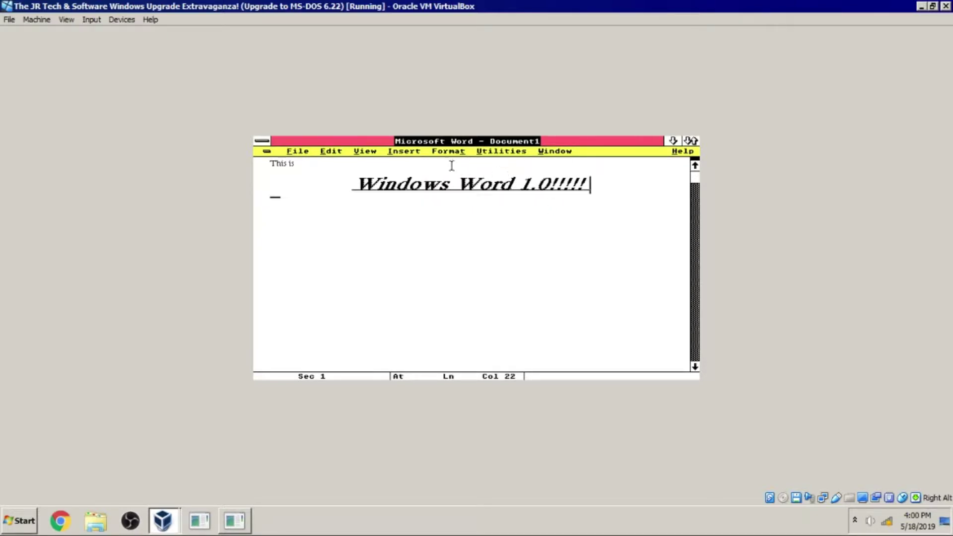
Abandon a Save As attempt, minimize Word and restore MS-DOS Executive.
{"action": "left_click", "coordinate": [302, 151]}
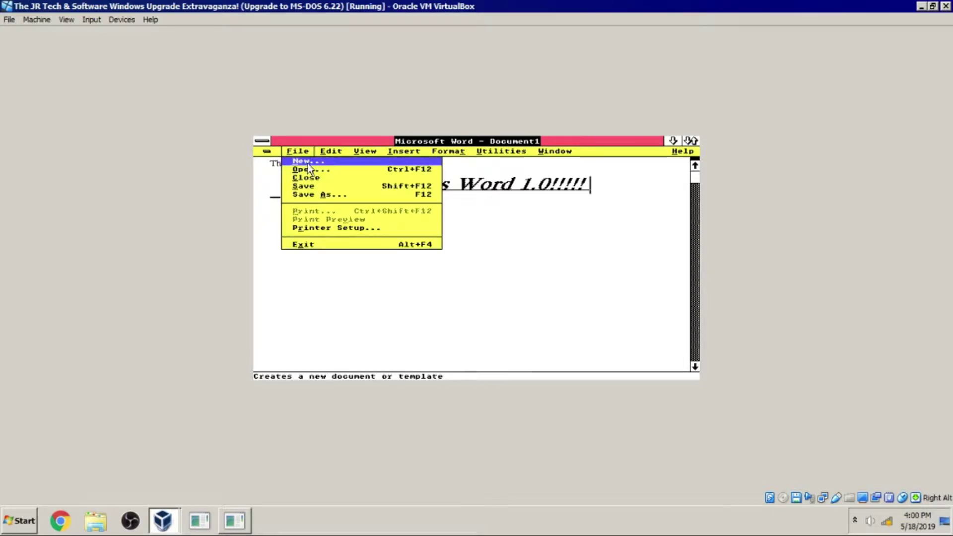
{"action": "left_click", "coordinate": [331, 195]}
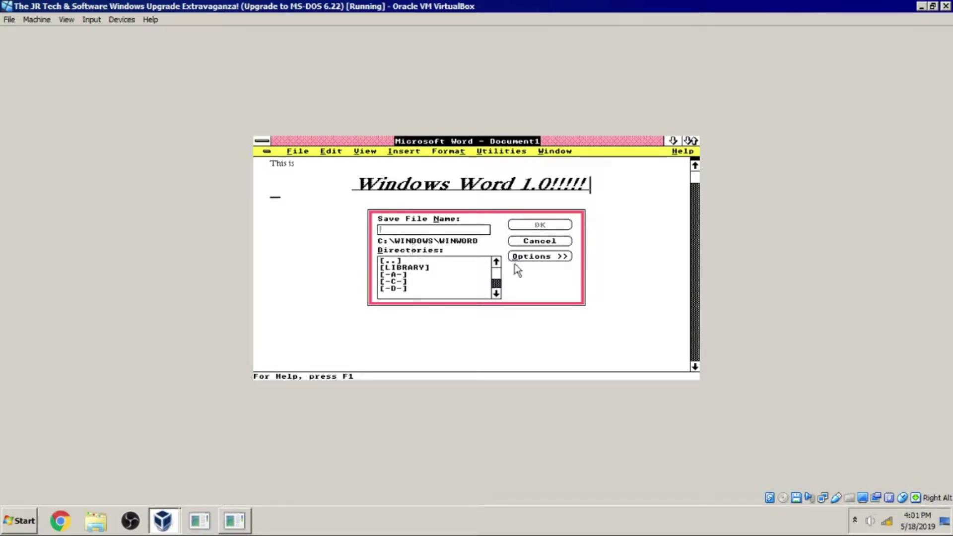
{"action": "left_click", "coordinate": [564, 242]}
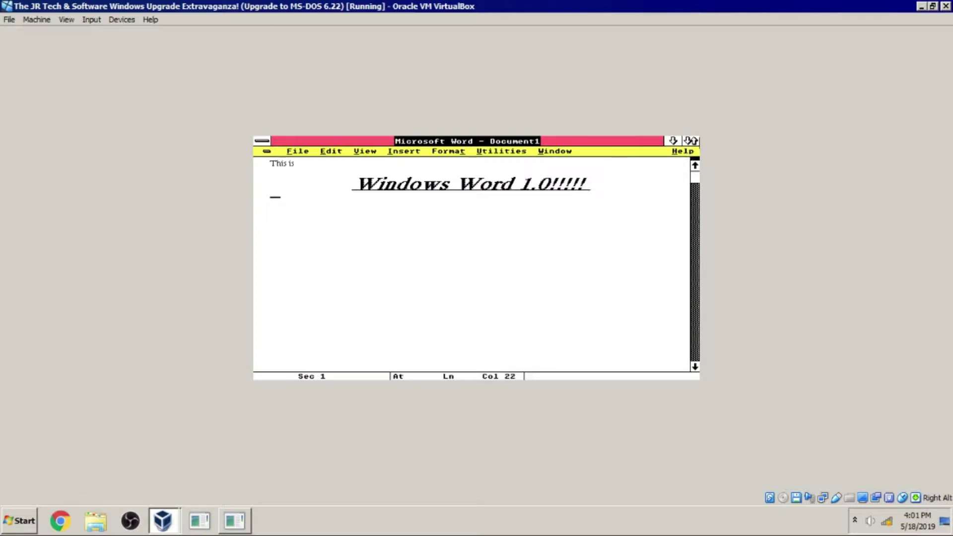
{"action": "left_click", "coordinate": [672, 141]}
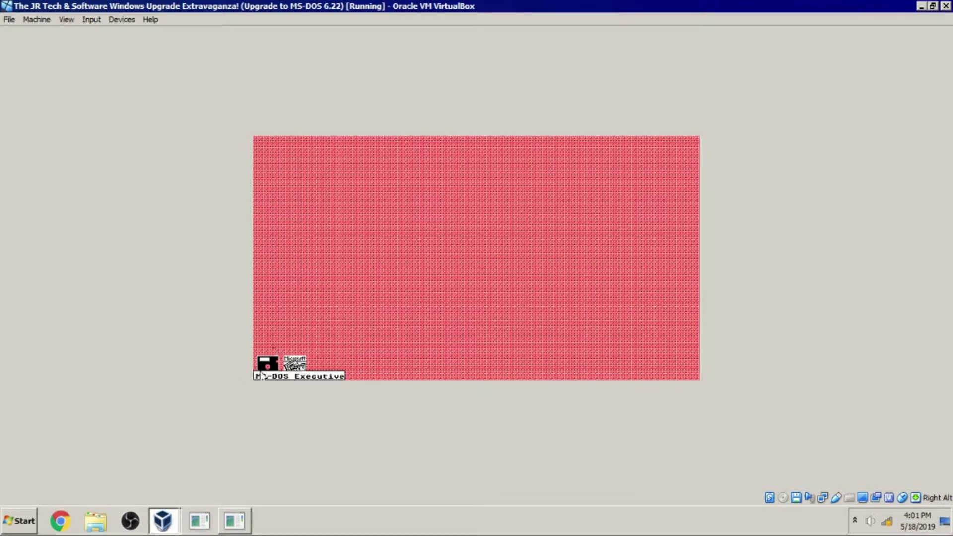
{"action": "double_click", "coordinate": [267, 354]}
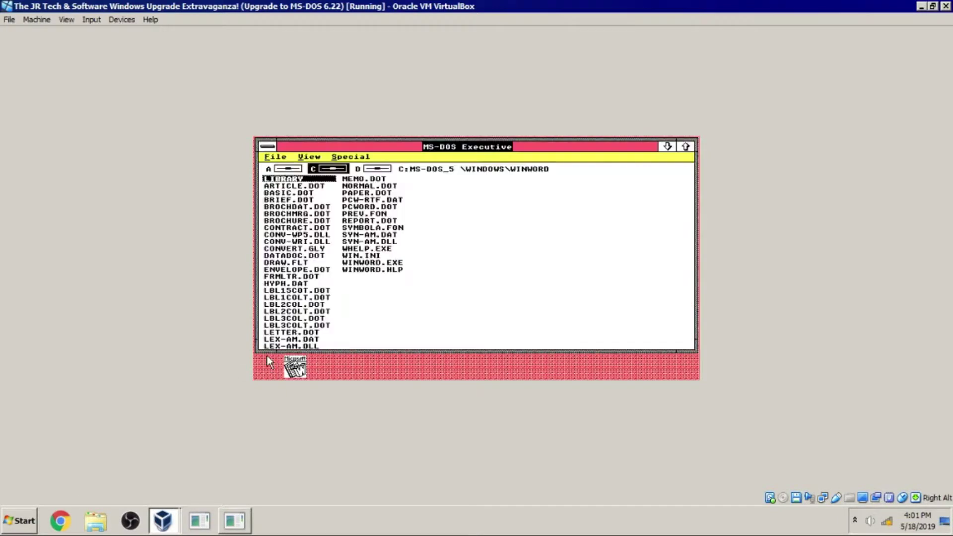
Change to C:\WINDOWS, create the WIN2STUF directory, then bring Word back up.
{"action": "left_click", "coordinate": [478, 170]}
{"action": "left_click", "coordinate": [379, 212]}
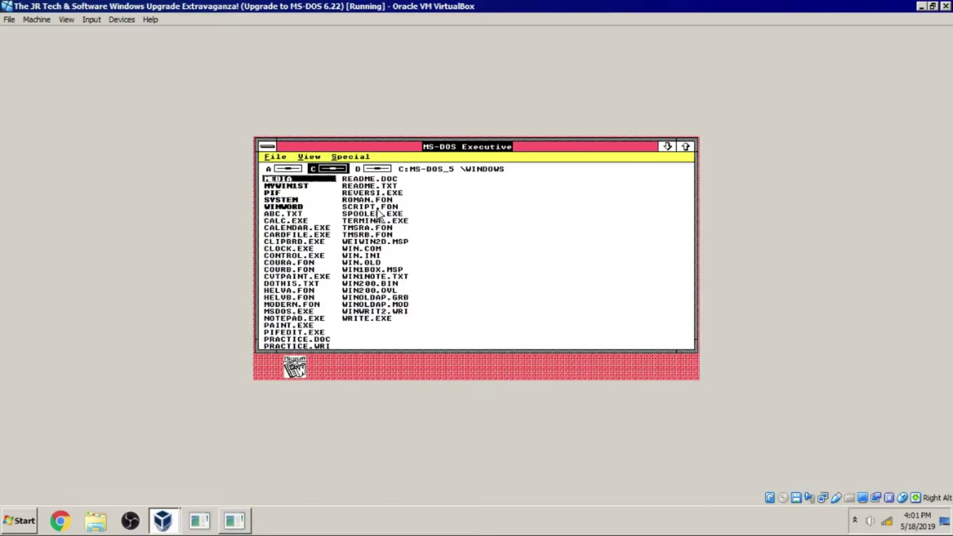
{"action": "left_click", "coordinate": [292, 215]}
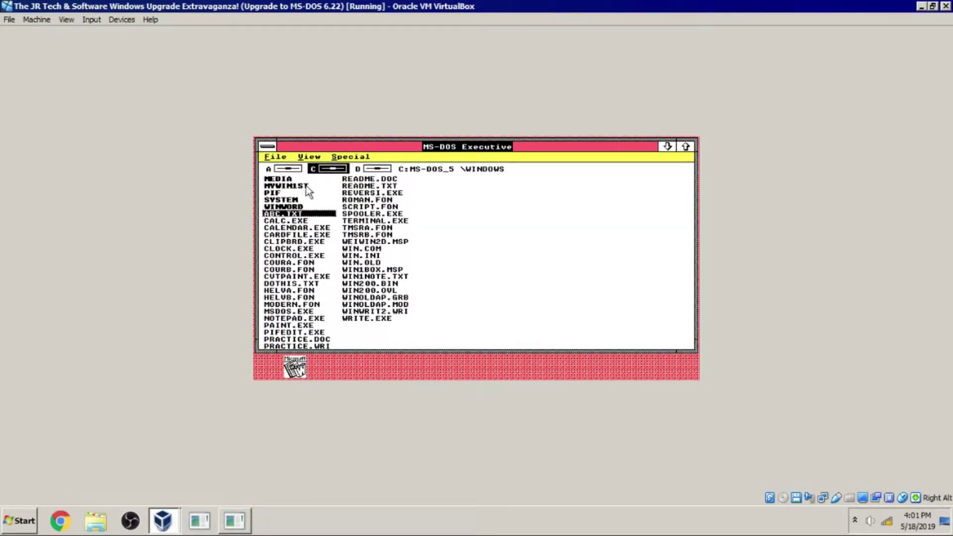
{"action": "left_click", "coordinate": [353, 155]}
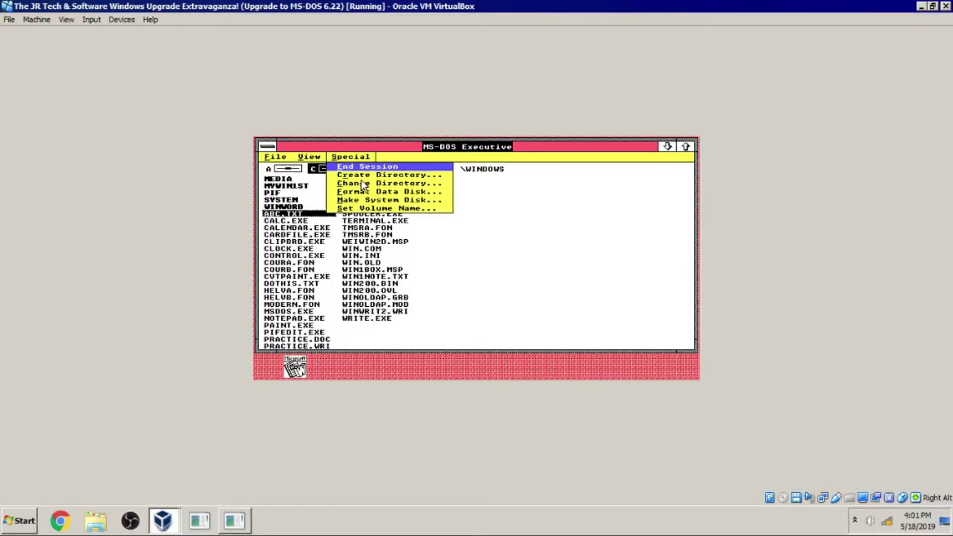
{"action": "left_click", "coordinate": [377, 175]}
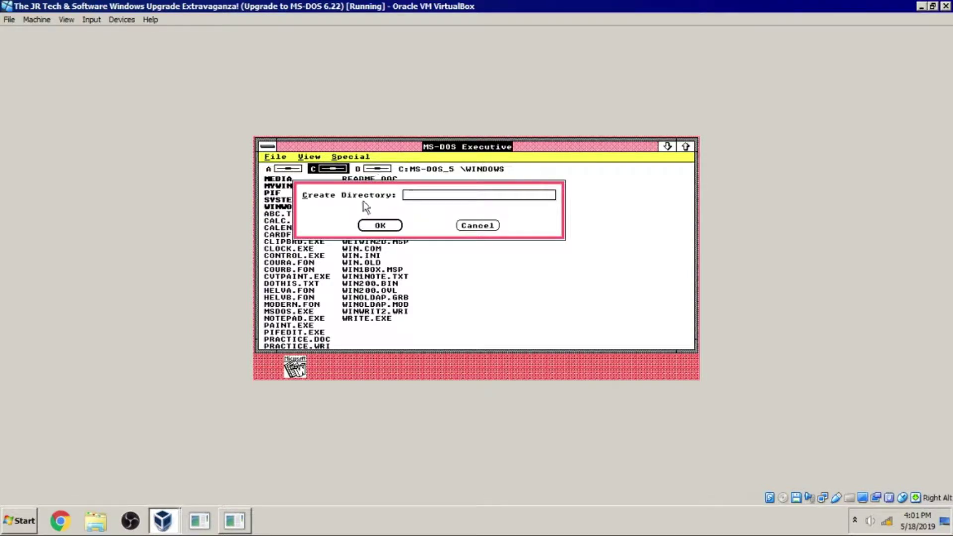
{"action": "type", "text": "win2stuf"}
{"action": "key", "text": "Return"}
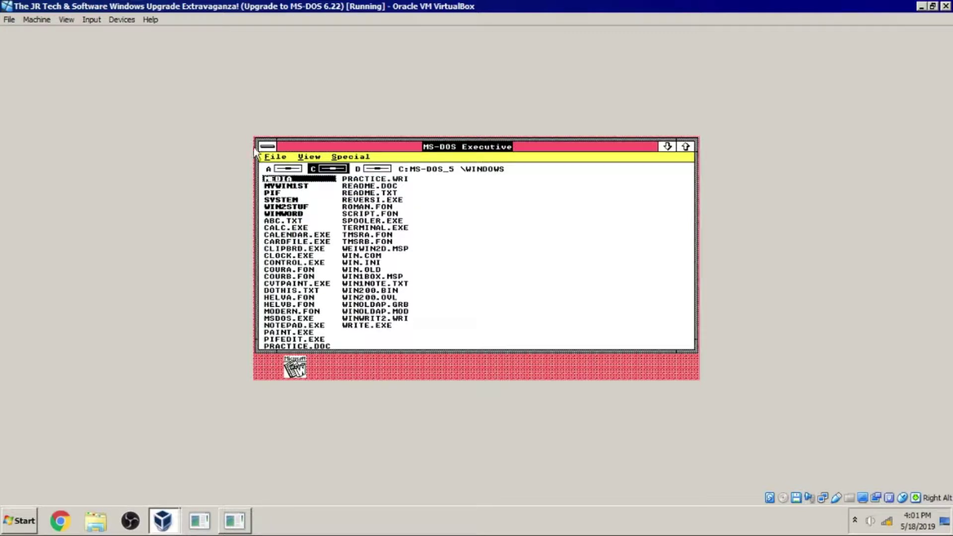
{"action": "left_click", "coordinate": [667, 146]}
{"action": "double_click", "coordinate": [286, 369]}
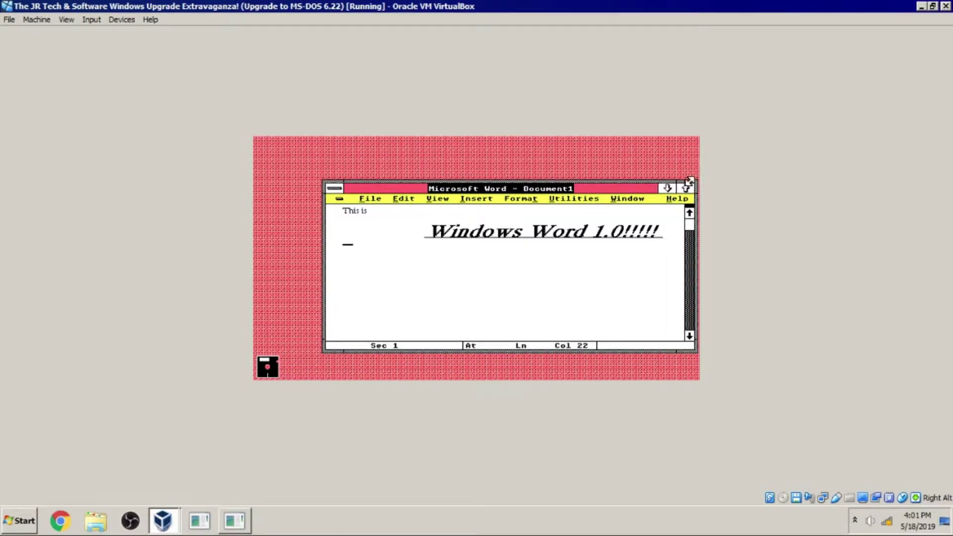
Maximize Word and save the document as Winwrd1 in C:\WINDOWS\WIN2STUF, titling the summary "This is Wino".
{"action": "left_click", "coordinate": [685, 188]}
{"action": "left_click", "coordinate": [307, 151]}
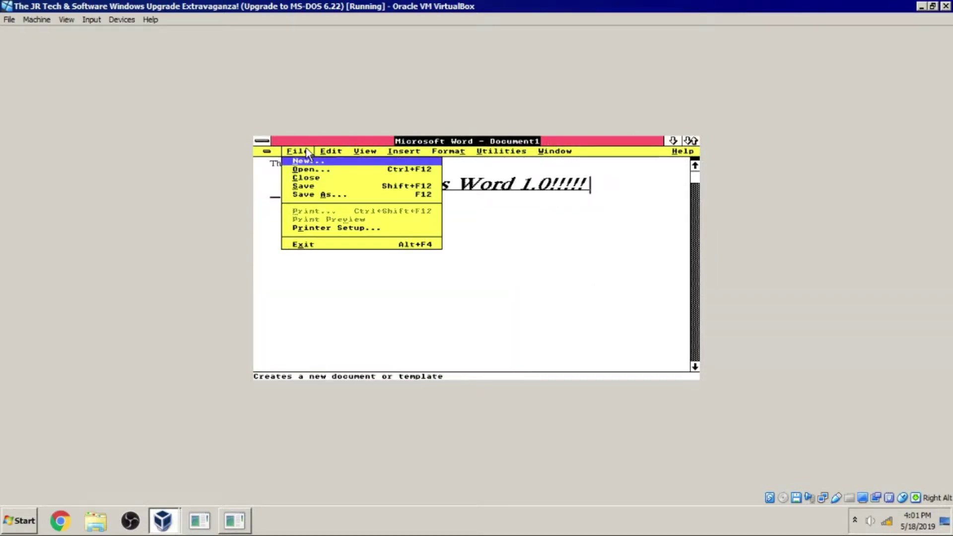
{"action": "left_click", "coordinate": [313, 191]}
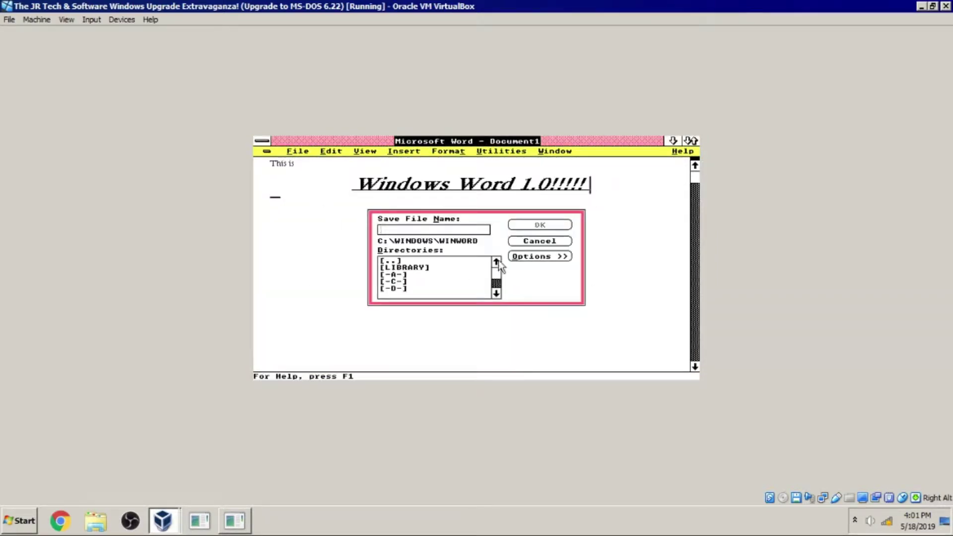
{"action": "double_click", "coordinate": [416, 260]}
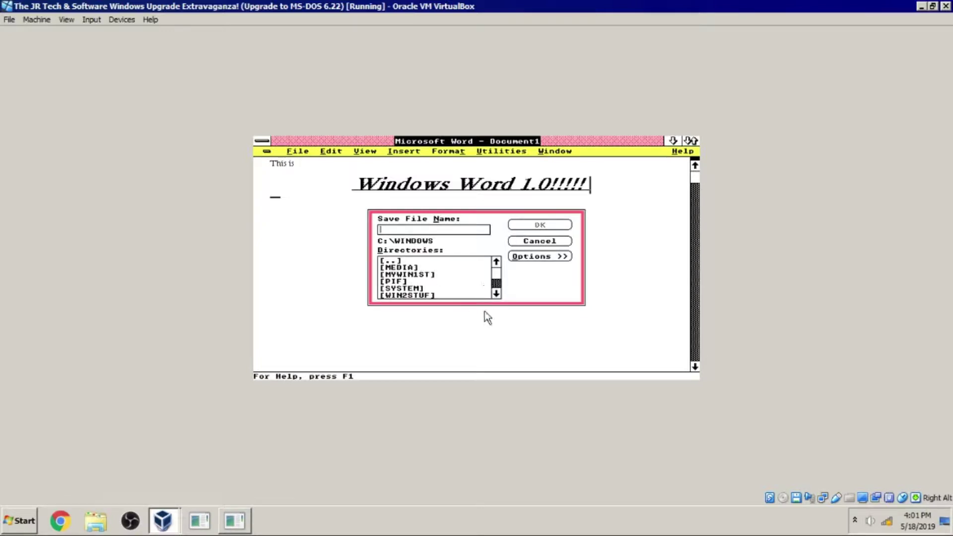
{"action": "left_click", "coordinate": [496, 293]}
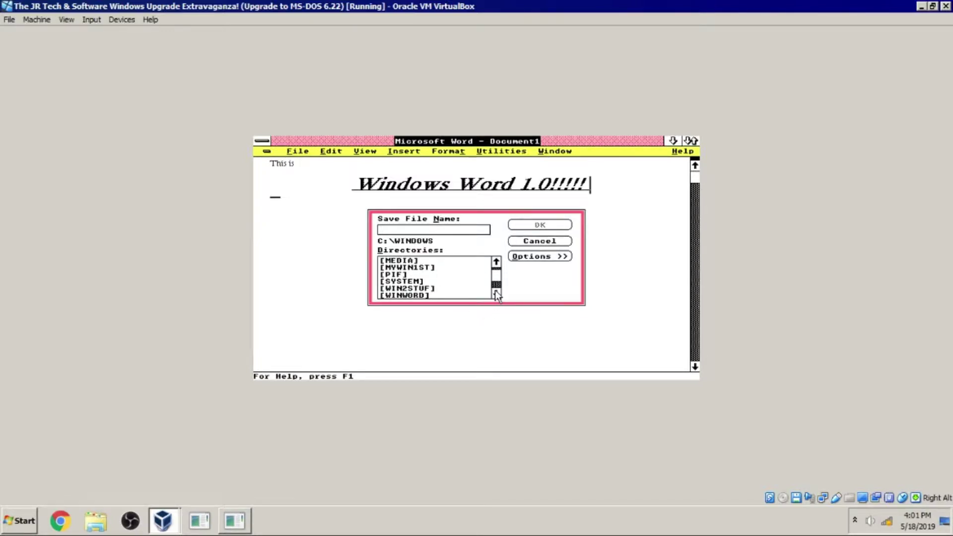
{"action": "double_click", "coordinate": [424, 288]}
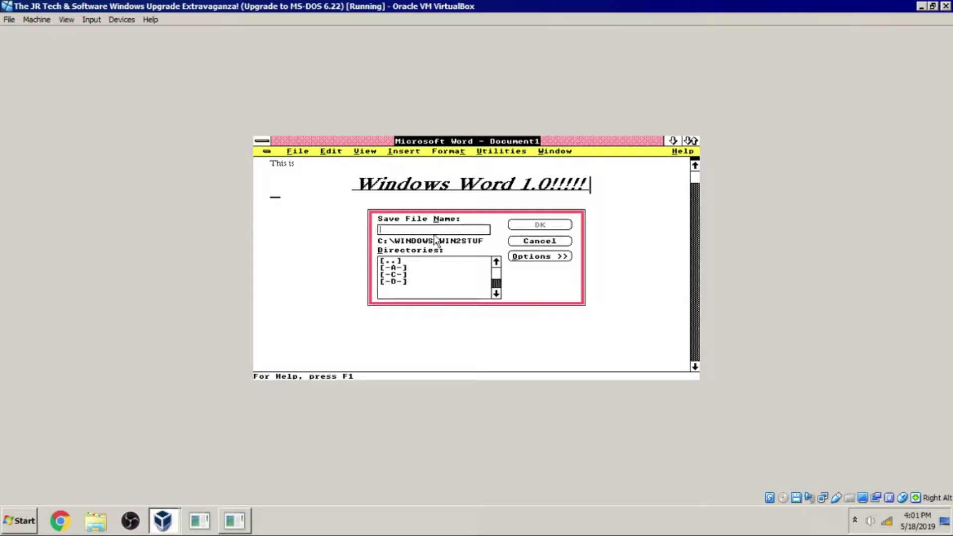
{"action": "type", "text": "W"}
{"action": "type", "text": "wrd1"}
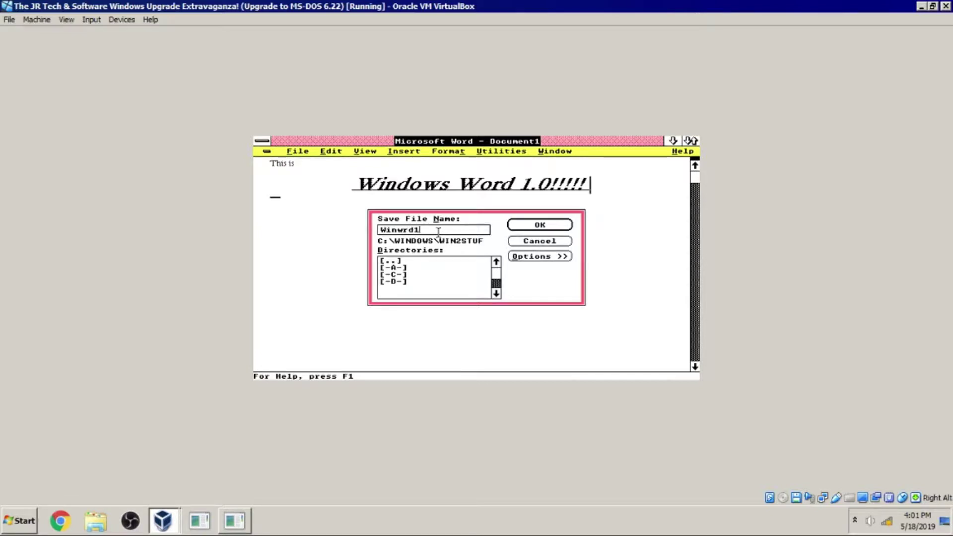
{"action": "key", "text": "Return"}
{"action": "type", "text": "This is Wino"}
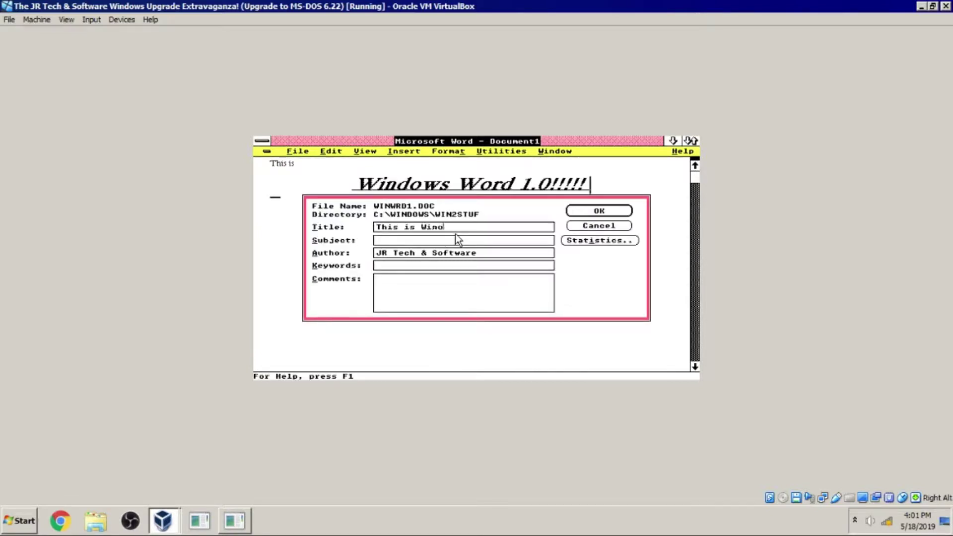
{"action": "key", "text": "Return"}
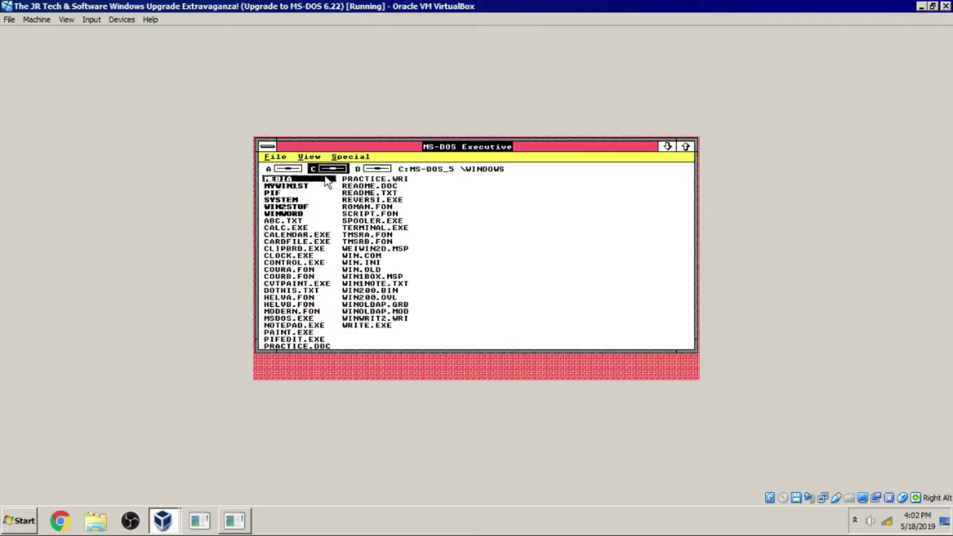
Open WIN2STUF to list WINWRD1.DOC, dismiss the missing WINWORD.EXE warning and release the mouse.
{"action": "double_click", "coordinate": [301, 207]}
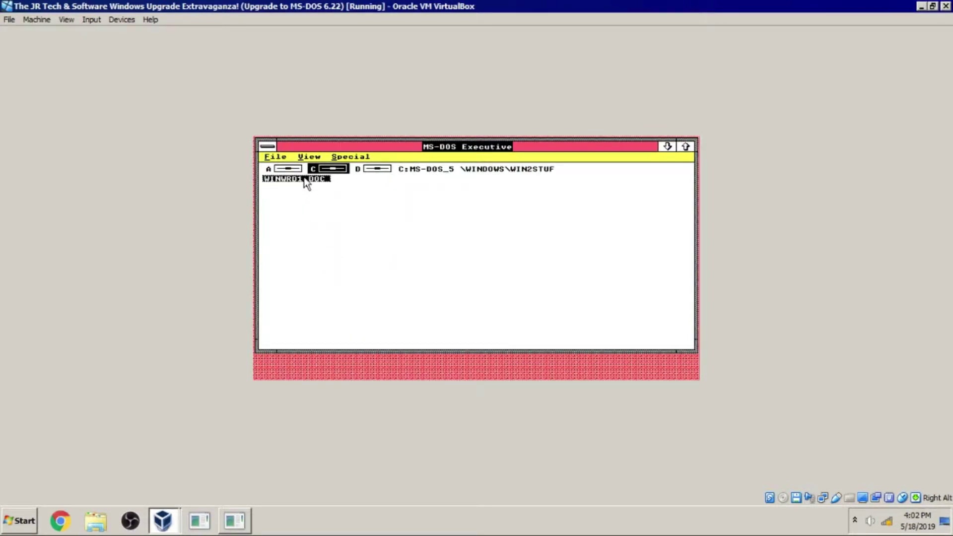
{"action": "double_click", "coordinate": [304, 180]}
{"action": "left_click", "coordinate": [445, 281]}
{"action": "left_click", "coordinate": [445, 281]}
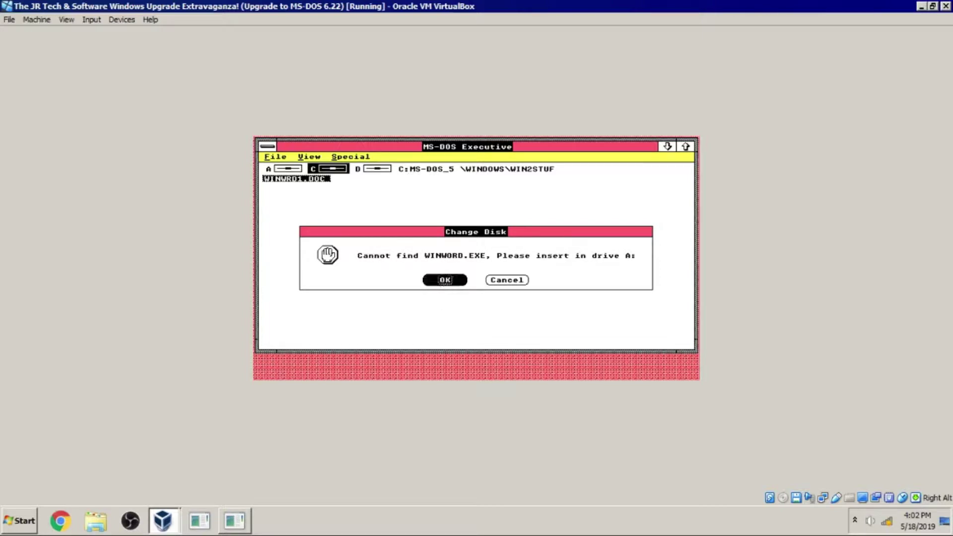
{"action": "left_click", "coordinate": [507, 280]}
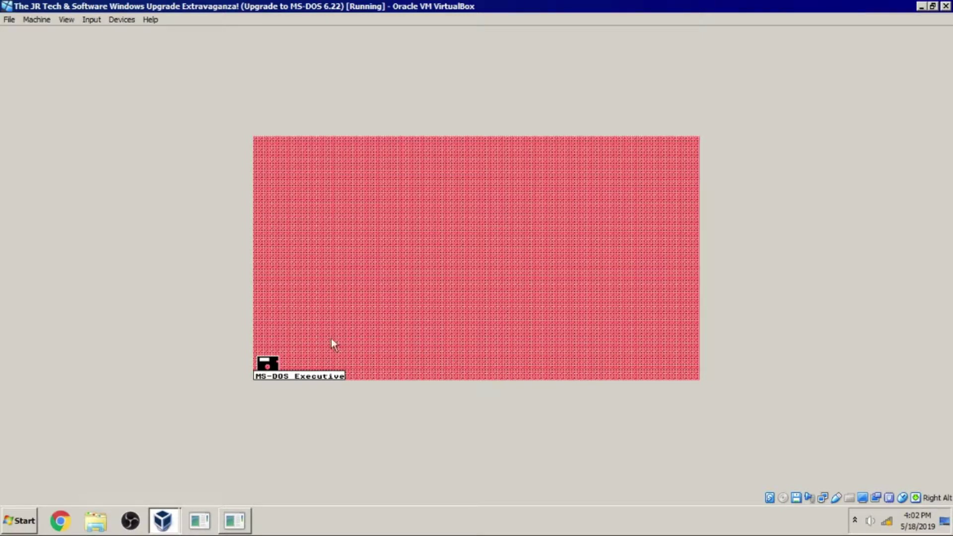
{"action": "double_click", "coordinate": [268, 367]}
{"action": "key", "text": "Alt_R"}
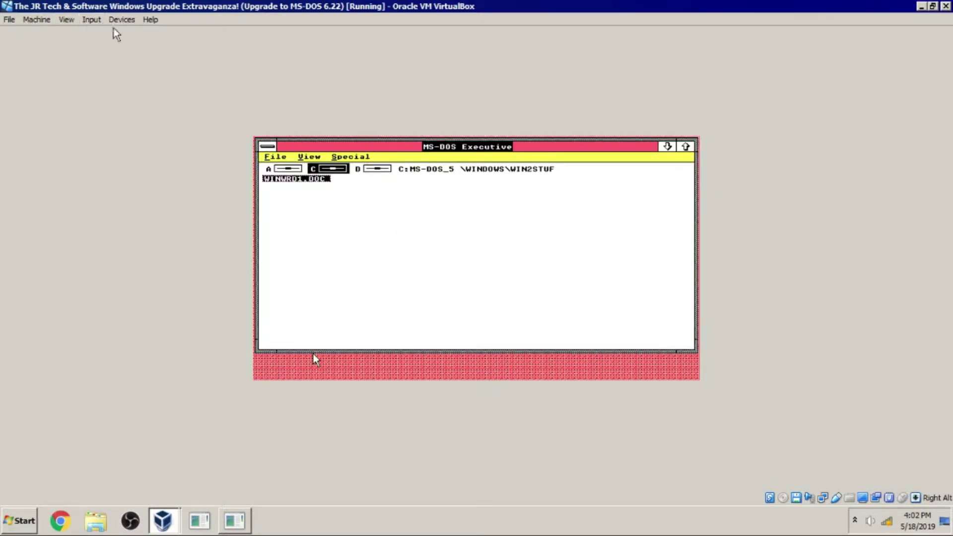
Insert a different disk image into the virtual floppy drive.
{"action": "left_click", "coordinate": [121, 19]}
{"action": "mouse_move", "coordinate": [149, 49]}
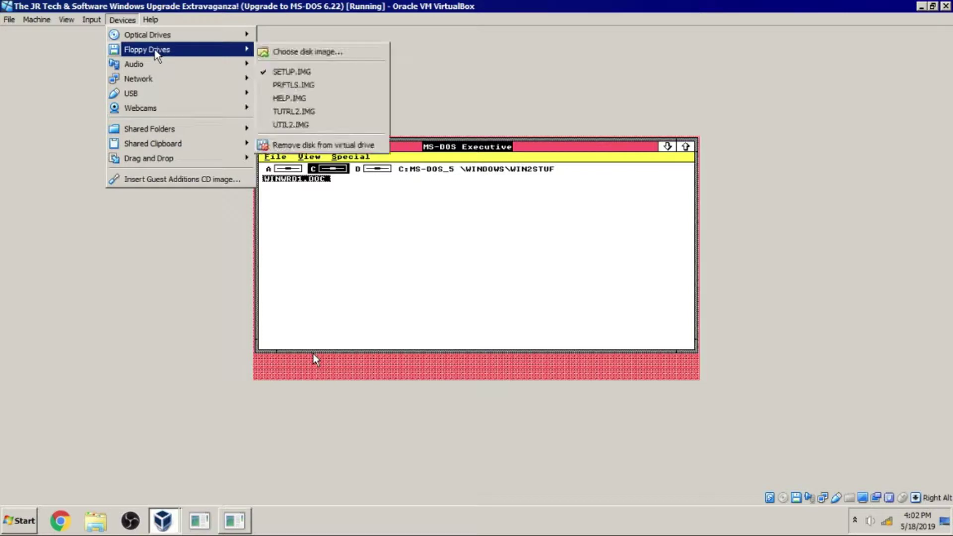
{"action": "left_click", "coordinate": [288, 127]}
Take a snapshot named "Windows 2.03" described "Includes Windows Word and first file".
{"action": "left_click", "coordinate": [36, 20]}
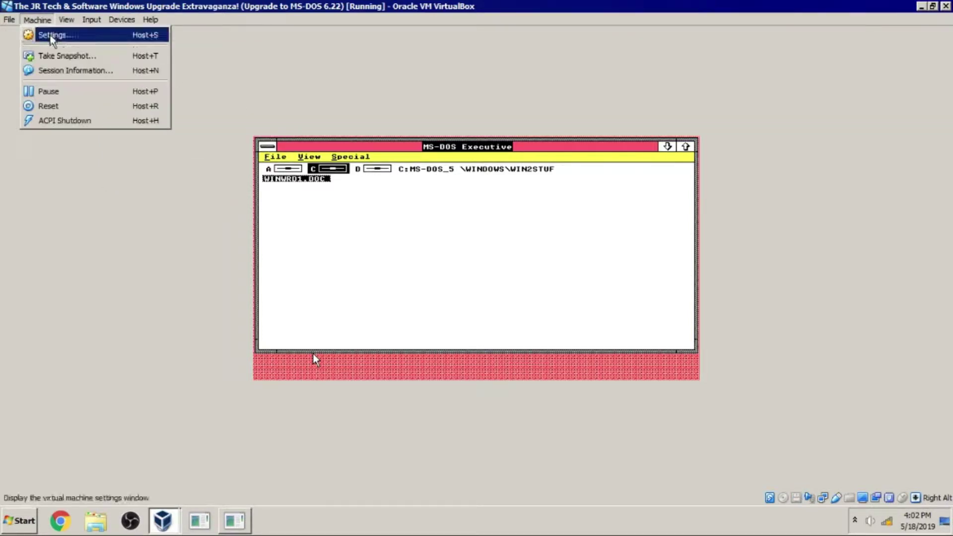
{"action": "left_click", "coordinate": [47, 56]}
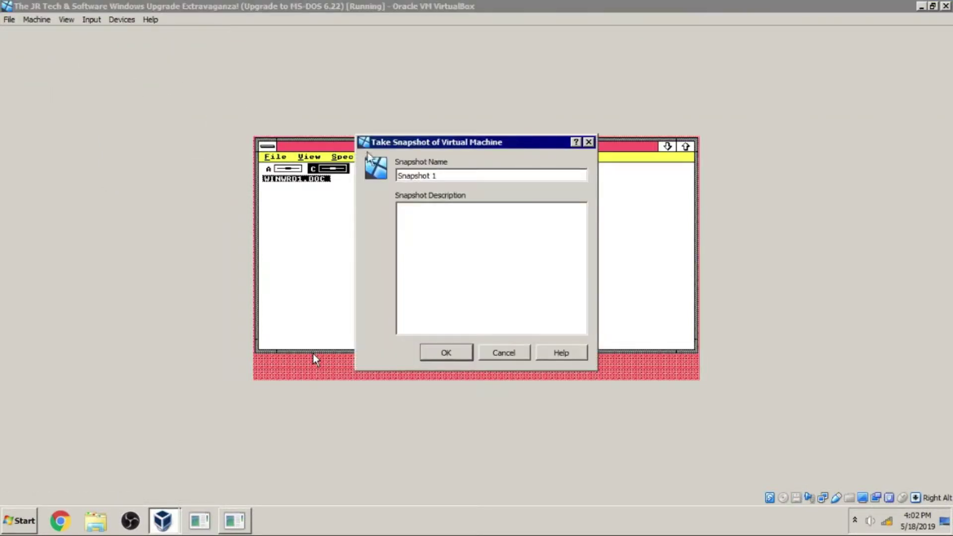
{"action": "left_click_drag", "start_coordinate": [444, 175], "coordinate": [367, 172]}
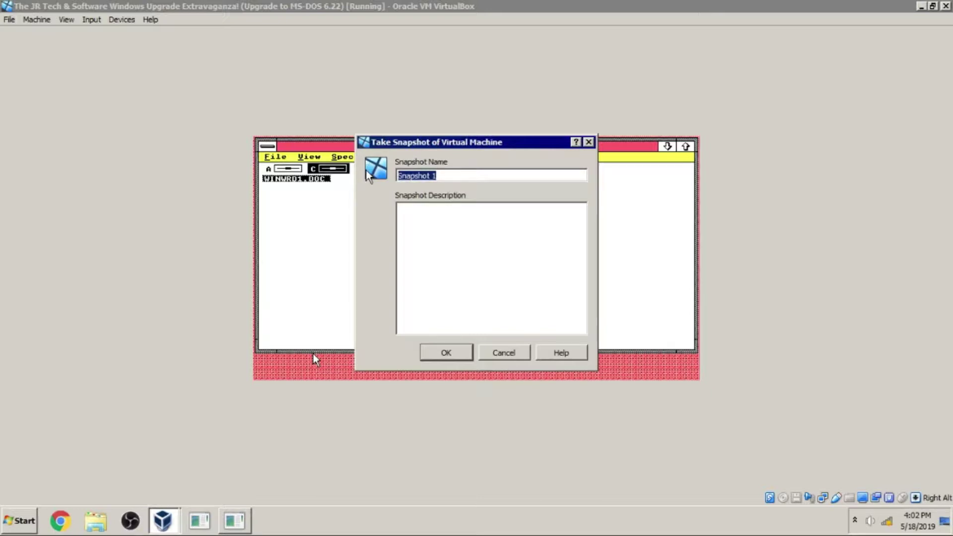
{"action": "type", "text": "Windows 2.03"}
{"action": "left_click", "coordinate": [474, 225]}
{"action": "type", "text": "Includes Windows Word and first file"}
{"action": "key", "text": "Return"}
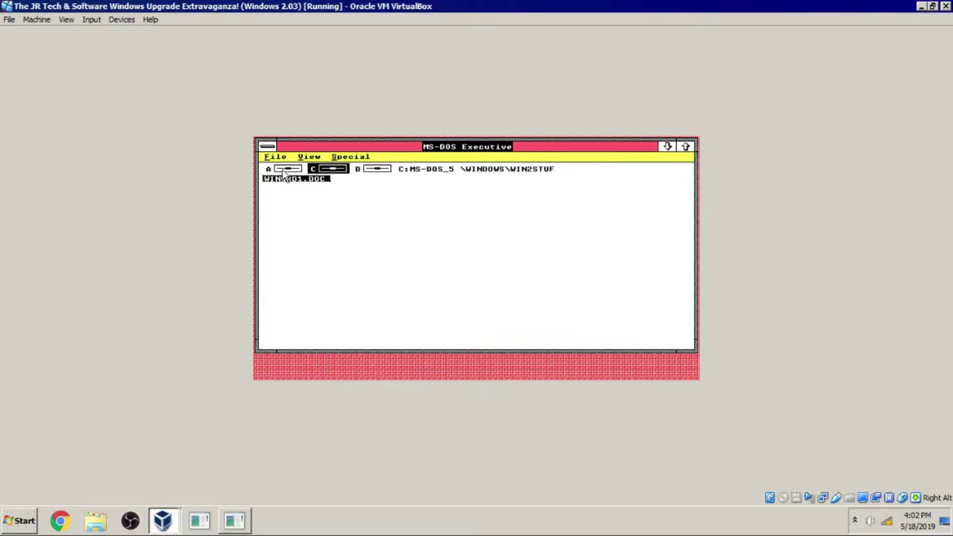
Stay in Windows 2.03 and insert the Windows 3.0 DISK01.IMG floppy image into the VM.
{"action": "double_click", "coordinate": [263, 148]}
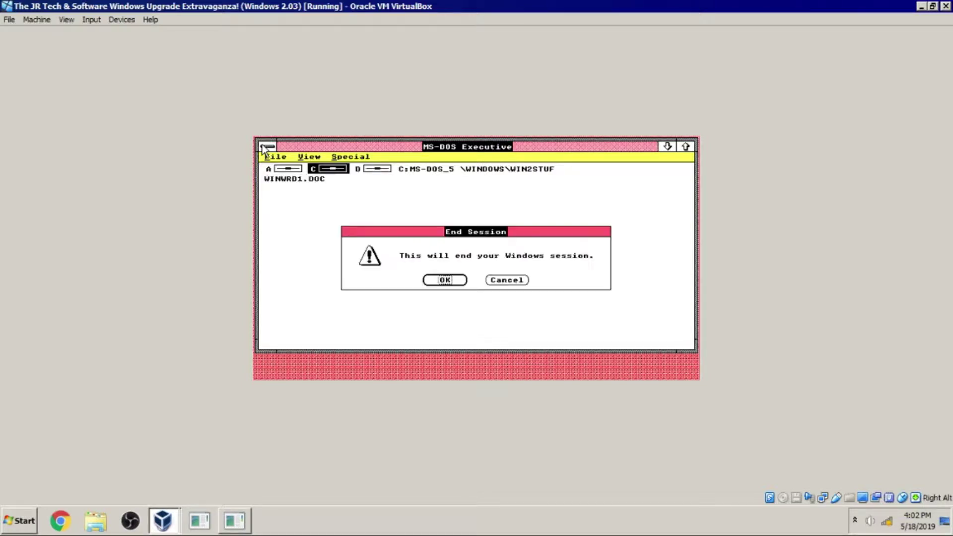
{"action": "left_click", "coordinate": [508, 280]}
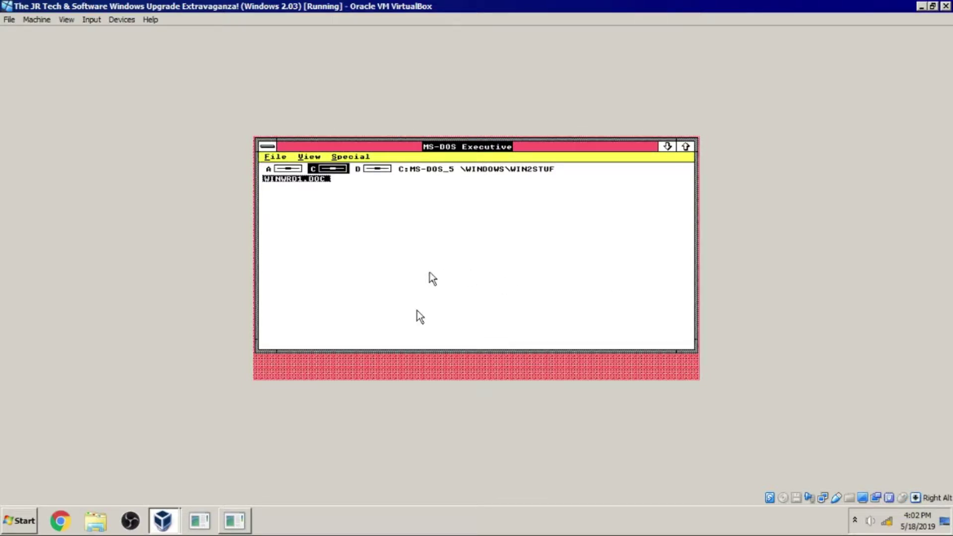
{"action": "left_click", "coordinate": [121, 20]}
{"action": "mouse_move", "coordinate": [156, 40]}
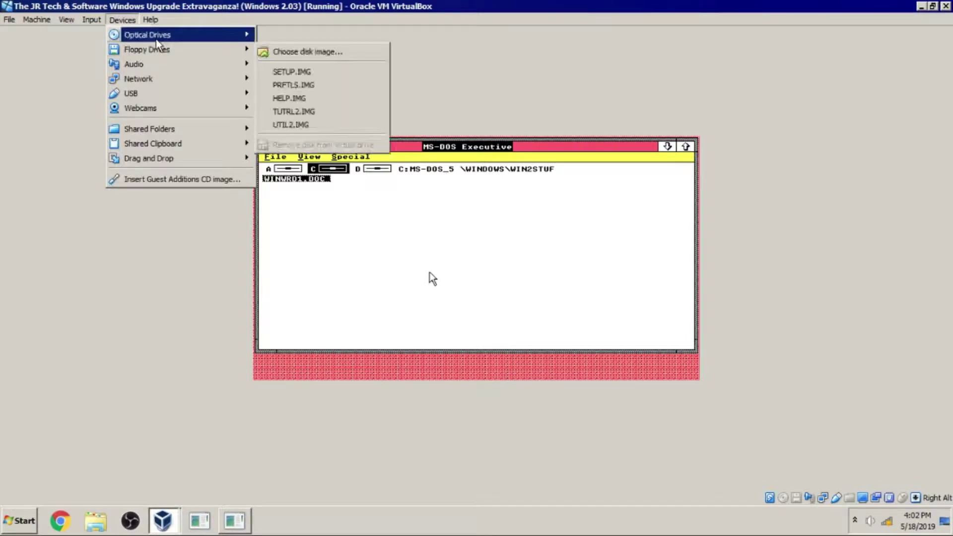
{"action": "left_click", "coordinate": [298, 52]}
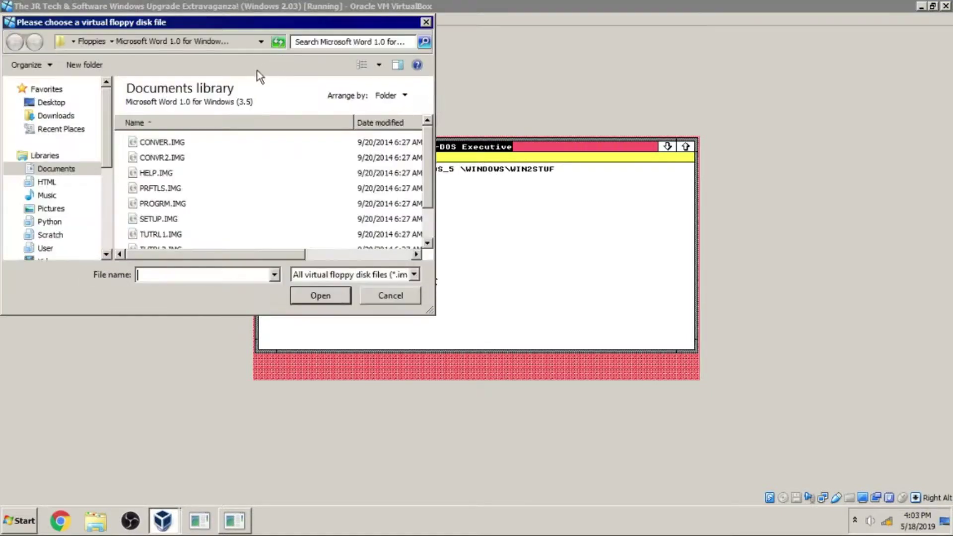
{"action": "left_click", "coordinate": [91, 41]}
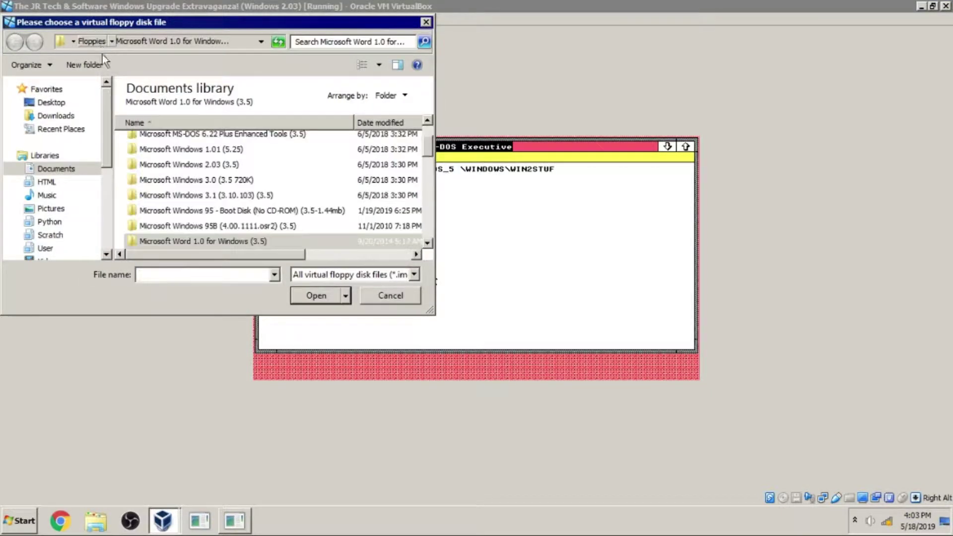
{"action": "left_click", "coordinate": [198, 167]}
{"action": "double_click", "coordinate": [219, 180]}
{"action": "left_click", "coordinate": [203, 144]}
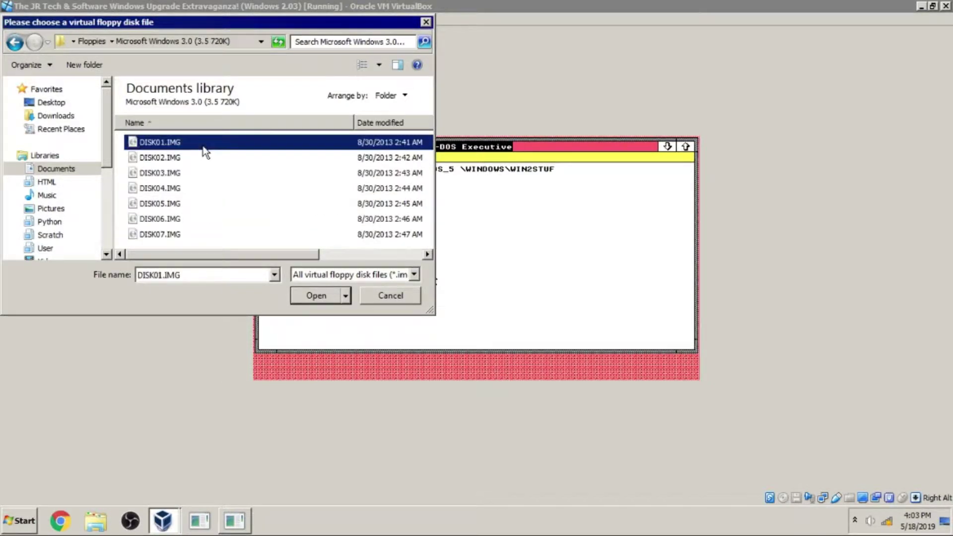
{"action": "double_click", "coordinate": [203, 144]}
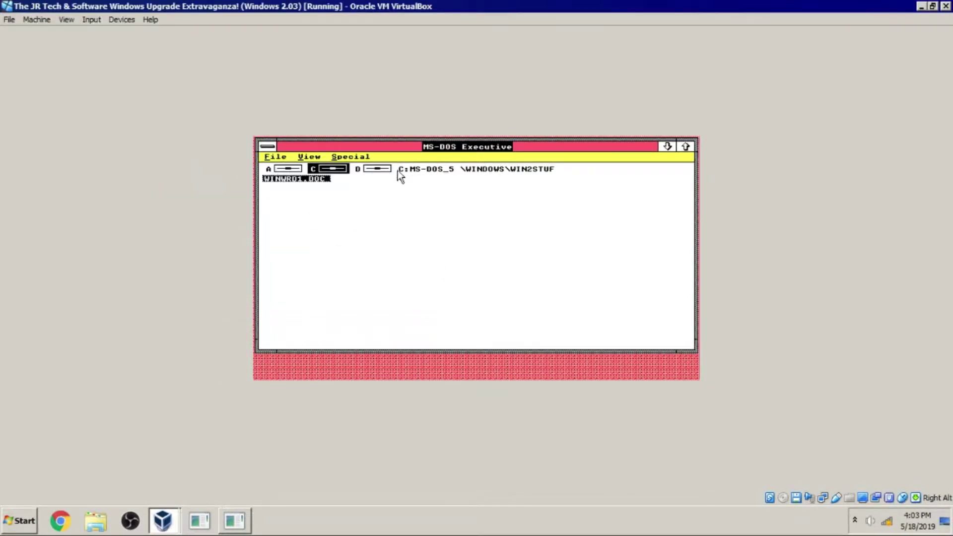
Try running SETUP.EXE from drive A and dismiss the newer-Windows-required warning.
{"action": "left_click", "coordinate": [282, 169]}
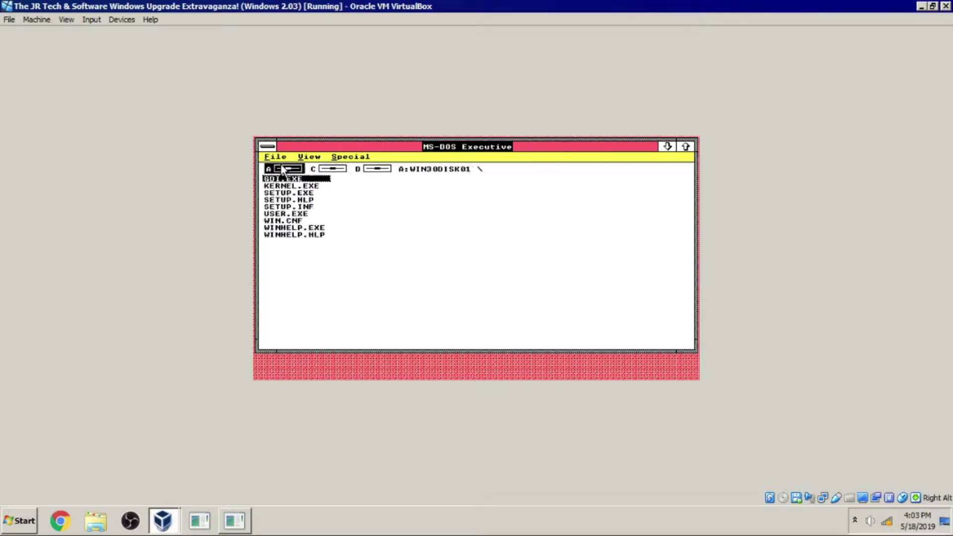
{"action": "double_click", "coordinate": [300, 193]}
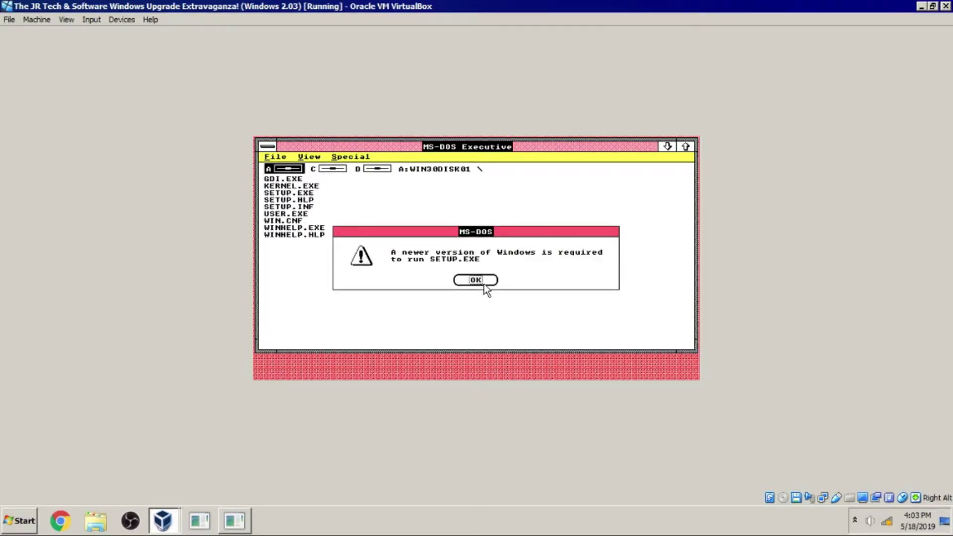
{"action": "left_click", "coordinate": [485, 287]}
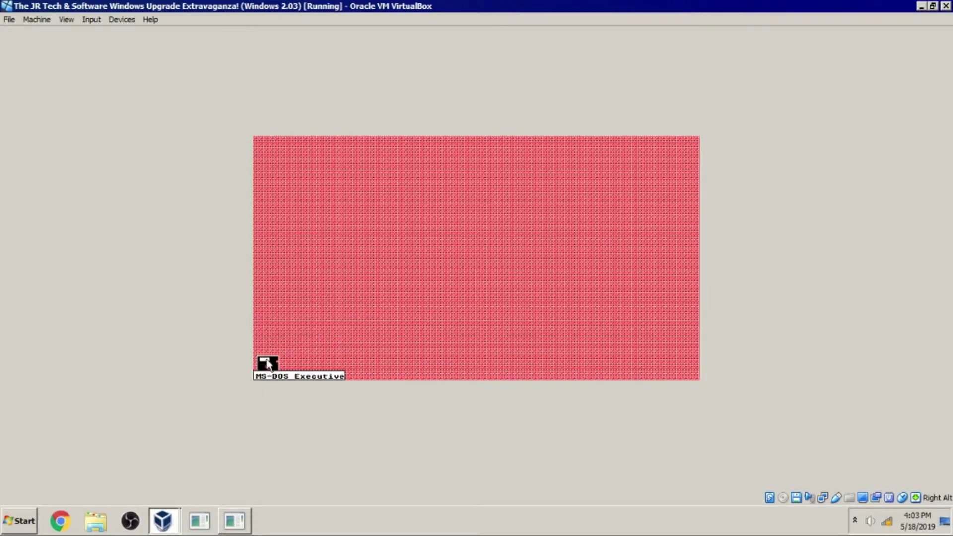
{"action": "double_click", "coordinate": [267, 365]}
Exit Windows 2.03 to DOS and start Windows 3.0 Setup with a: then setup.
{"action": "double_click", "coordinate": [268, 148]}
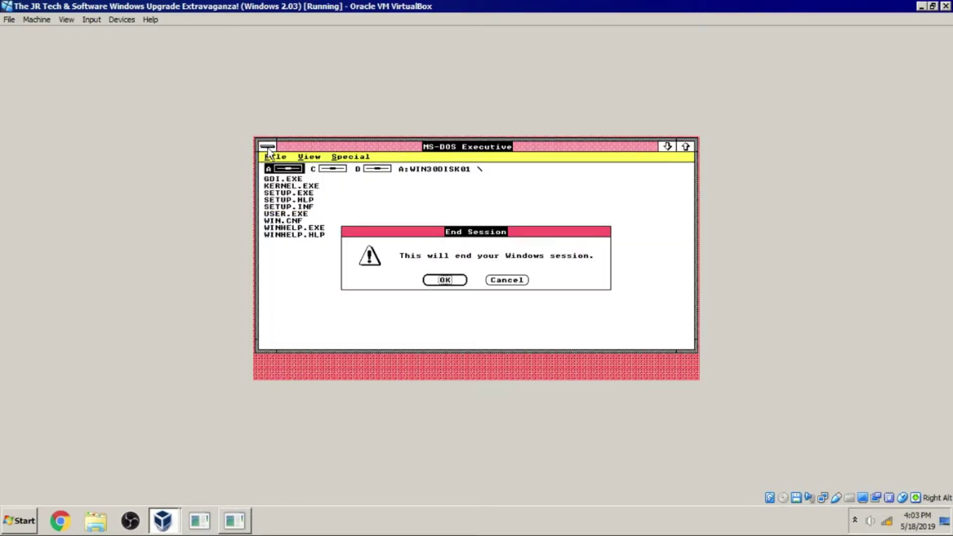
{"action": "left_click", "coordinate": [444, 281]}
{"action": "type", "text": "a:"}
{"action": "key", "text": "Return"}
{"action": "type", "text": "setup"}
{"action": "key", "text": "Return"}
Accept Setup's defaults and swap in the Disk #2, #3 and #4 images as prompted.
{"action": "key", "text": "Return"}
{"action": "key", "text": "Return"}
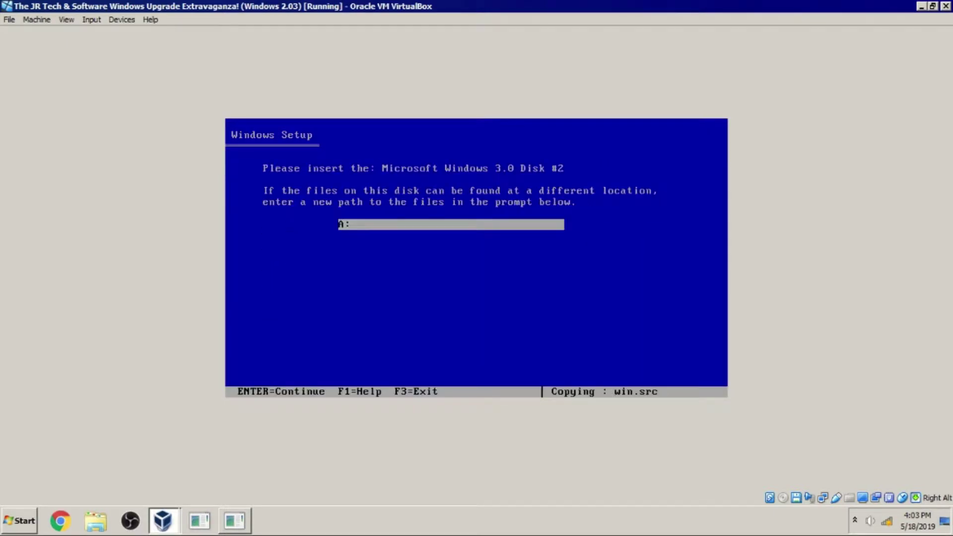
{"action": "left_click", "coordinate": [122, 19]}
{"action": "left_click", "coordinate": [297, 68]}
{"action": "key", "text": "Return"}
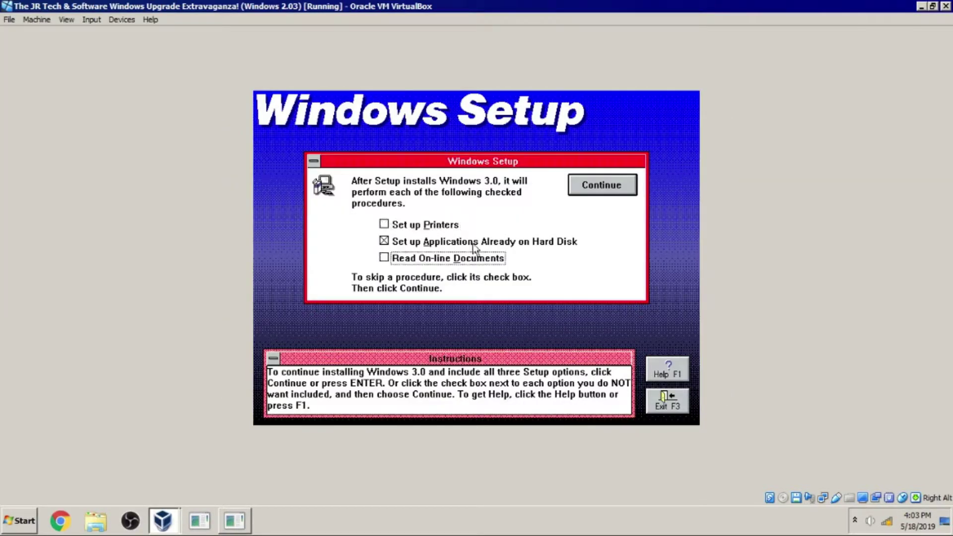
{"action": "key", "text": "Return"}
{"action": "left_click", "coordinate": [122, 19]}
{"action": "left_click", "coordinate": [243, 197]}
{"action": "key", "text": "Return"}
{"action": "left_click", "coordinate": [122, 19]}
{"action": "left_click", "coordinate": [298, 44]}
{"action": "double_click", "coordinate": [183, 182]}
{"action": "key", "text": "Return"}
Insert the Disk #5 and Disk #6 images, then add all found applications.
{"action": "left_click", "coordinate": [121, 19]}
{"action": "left_click", "coordinate": [298, 48]}
{"action": "double_click", "coordinate": [160, 204]}
{"action": "left_click", "coordinate": [499, 260]}
{"action": "left_click", "coordinate": [121, 19]}
{"action": "left_click", "coordinate": [314, 52]}
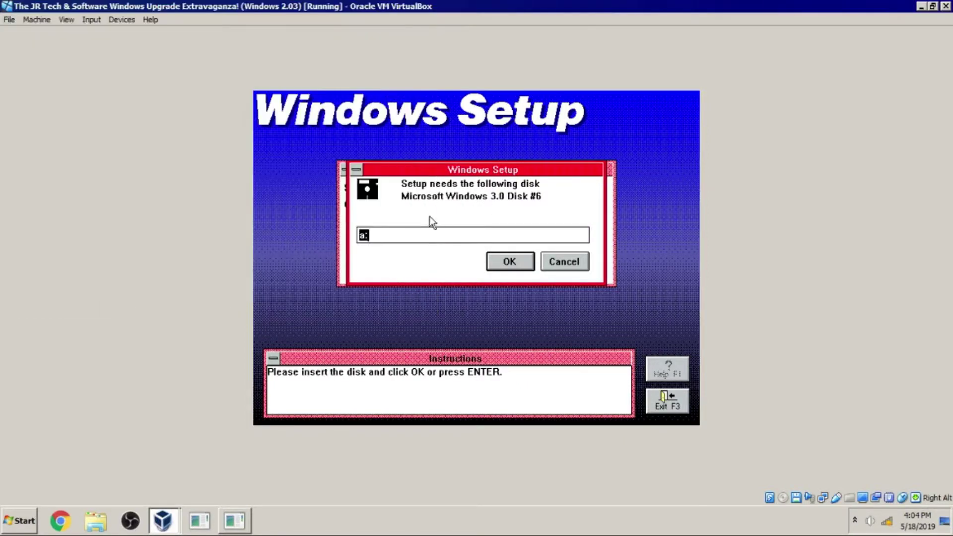
{"action": "key", "text": "Return"}
{"action": "key", "text": "Return"}
{"action": "key", "text": "Return"}
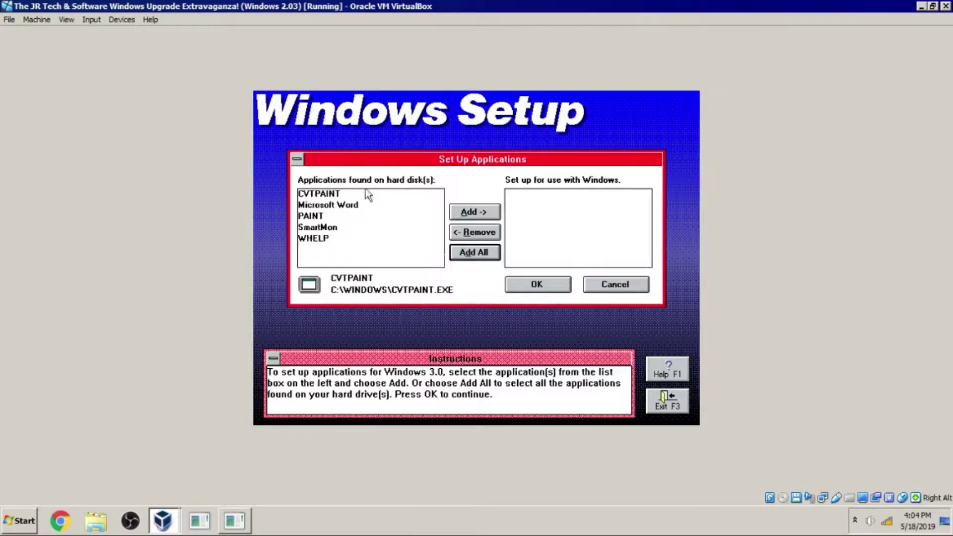
{"action": "left_click", "coordinate": [474, 252]}
{"action": "key", "text": "Return"}
{"action": "key", "text": "Return"}
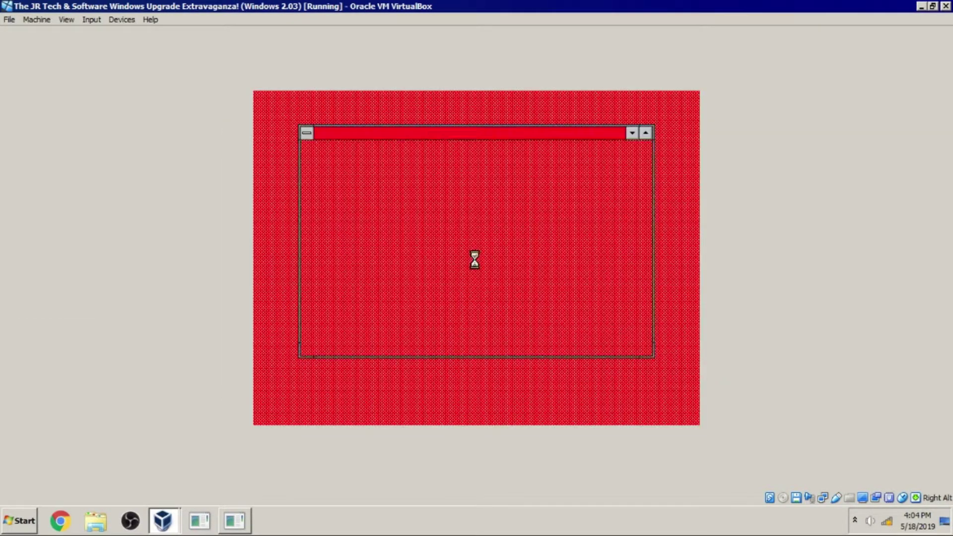
Collapse the Main and Accessories groups and open the Windows Applications group.
{"action": "left_click_drag", "start_coordinate": [466, 164], "coordinate": [525, 174]}
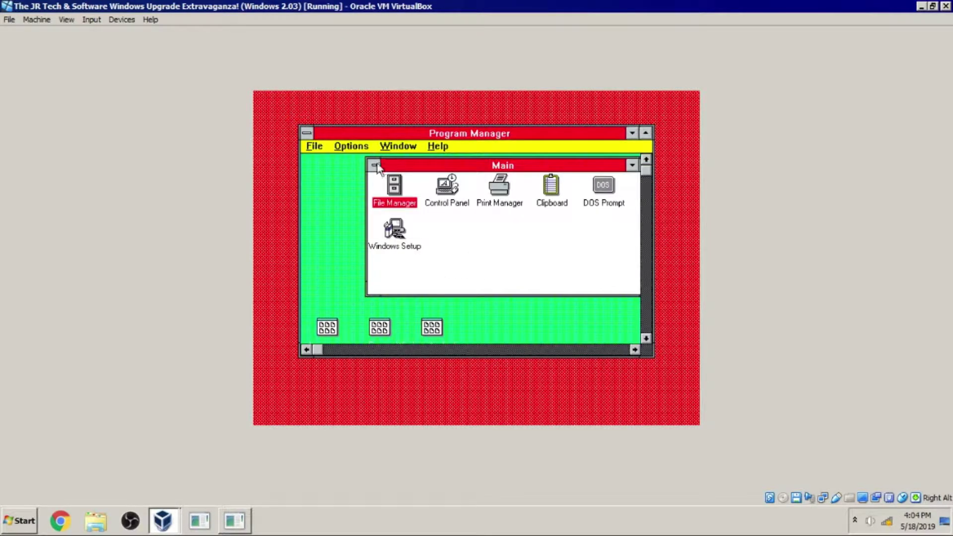
{"action": "double_click", "coordinate": [376, 166]}
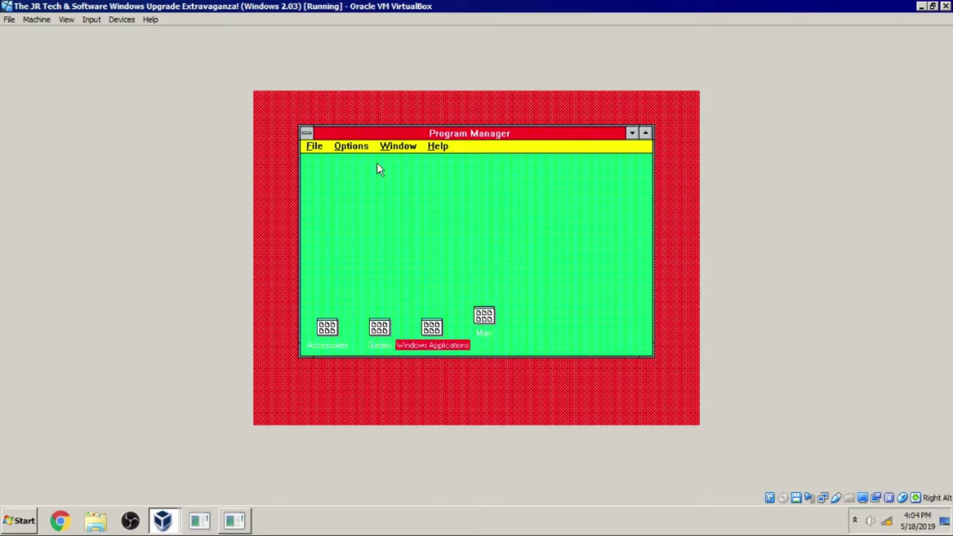
{"action": "double_click", "coordinate": [341, 326]}
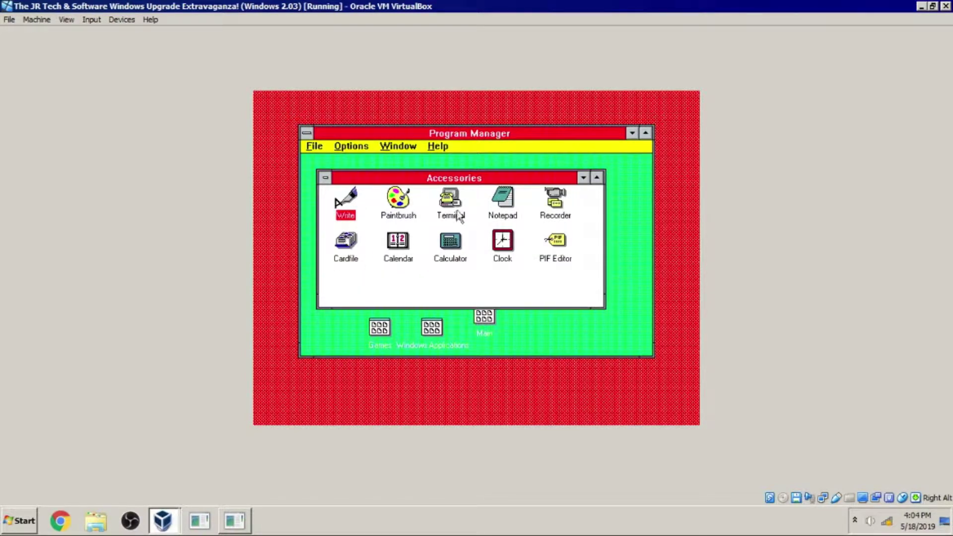
{"action": "double_click", "coordinate": [326, 178]}
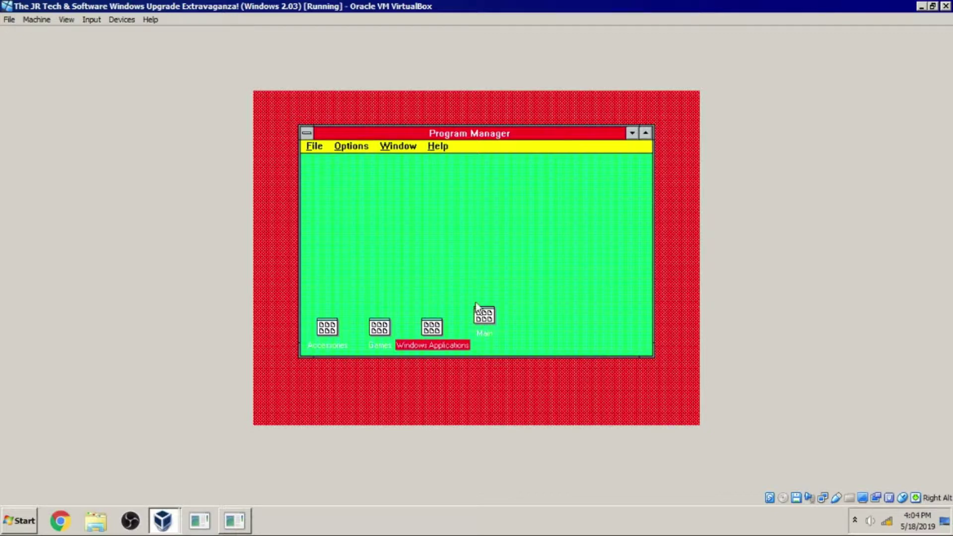
{"action": "double_click", "coordinate": [432, 327]}
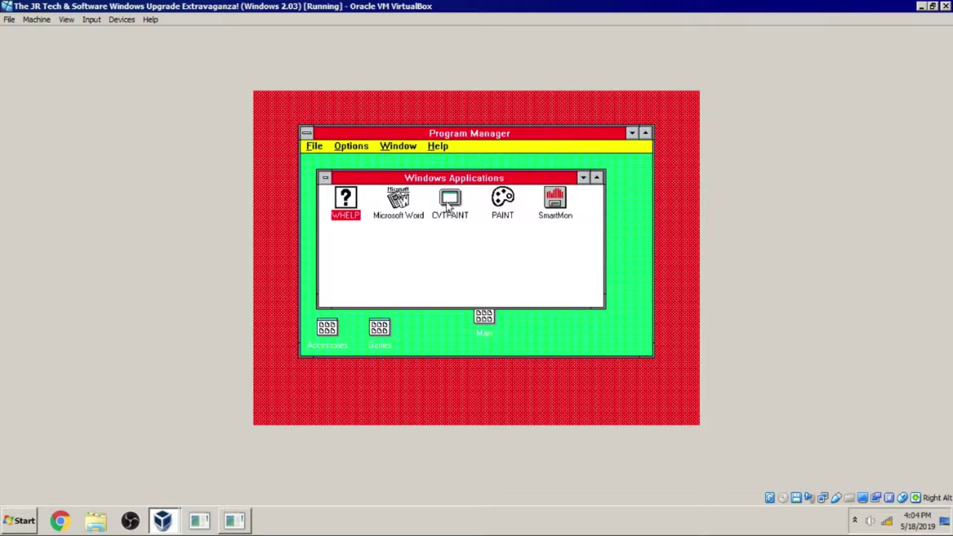
Test Microsoft Word by typing 'Windows Word Still Works', then close it without saving.
{"action": "double_click", "coordinate": [402, 201]}
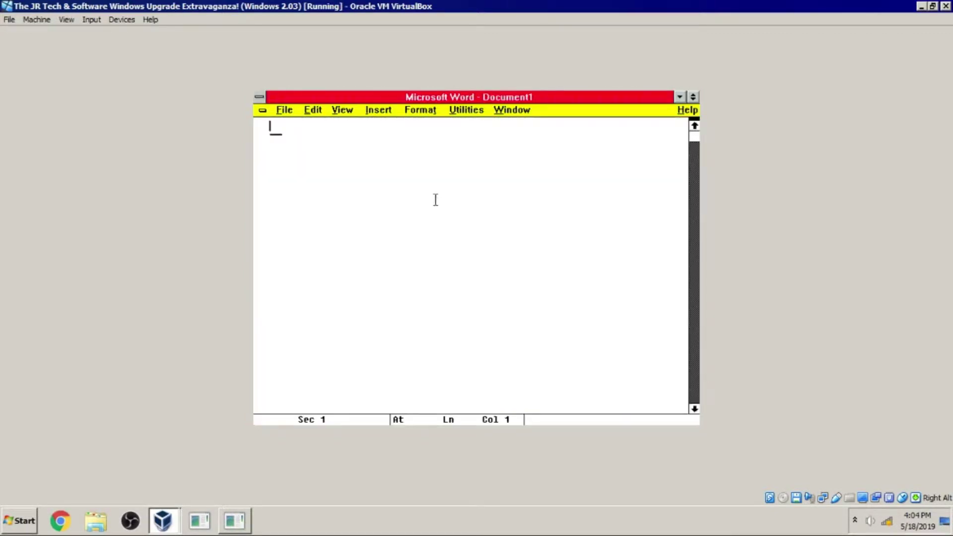
{"action": "type", "text": "Windows Word Still Works!!"}
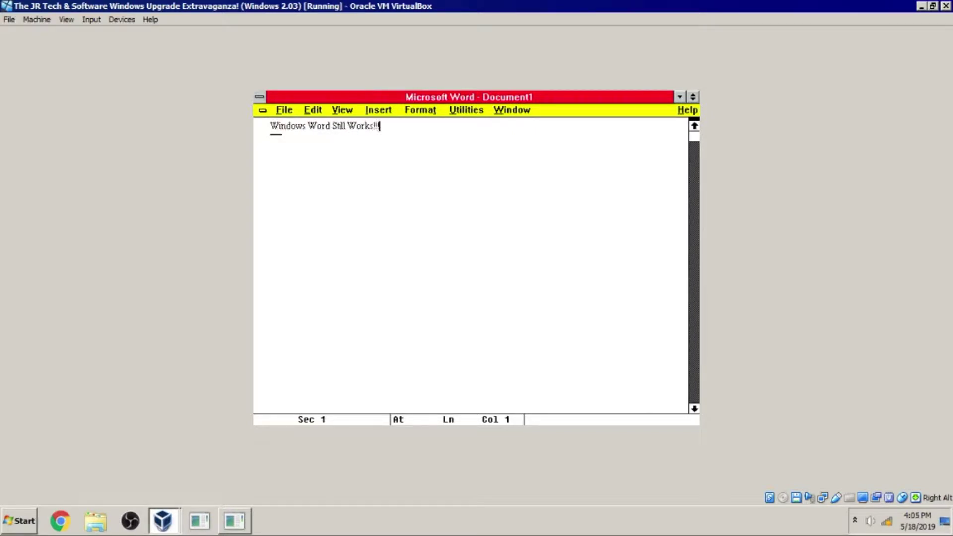
{"action": "left_click", "coordinate": [256, 95]}
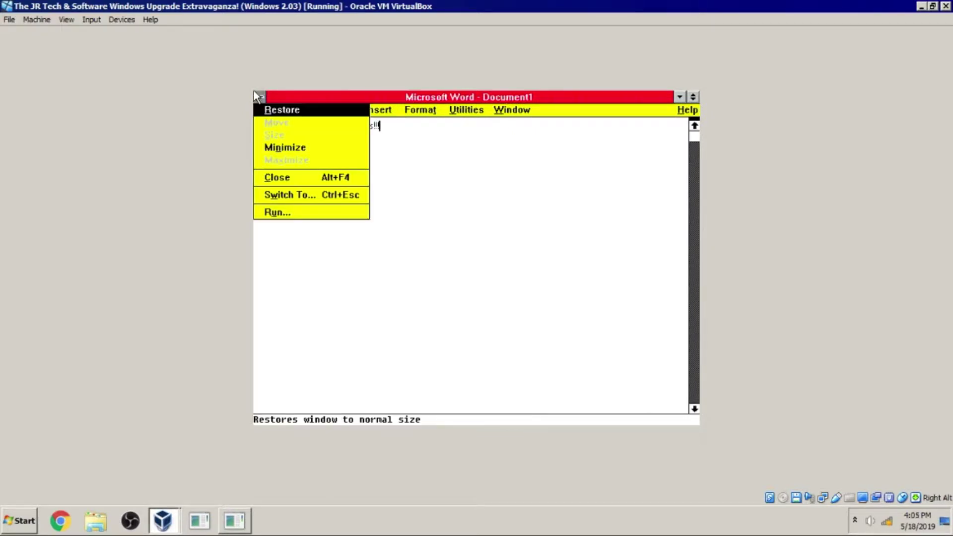
{"action": "left_click", "coordinate": [294, 178]}
{"action": "left_click", "coordinate": [487, 284]}
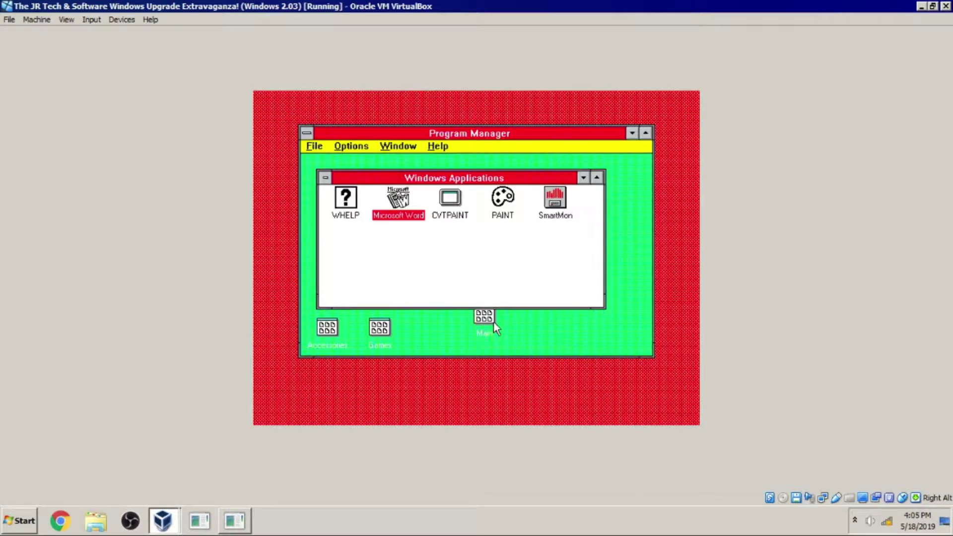
Test PAINT with a few strokes and discard them, then launch and cancel CVTPAINT.
{"action": "double_click", "coordinate": [501, 199]}
{"action": "mouse_move", "coordinate": [425, 244]}
{"action": "left_mouse_down"}
{"action": "mouse_move", "coordinate": [531, 333]}
{"action": "mouse_move", "coordinate": [315, 219]}
{"action": "mouse_move", "coordinate": [531, 290]}
{"action": "mouse_move", "coordinate": [447, 255]}
{"action": "left_mouse_up"}
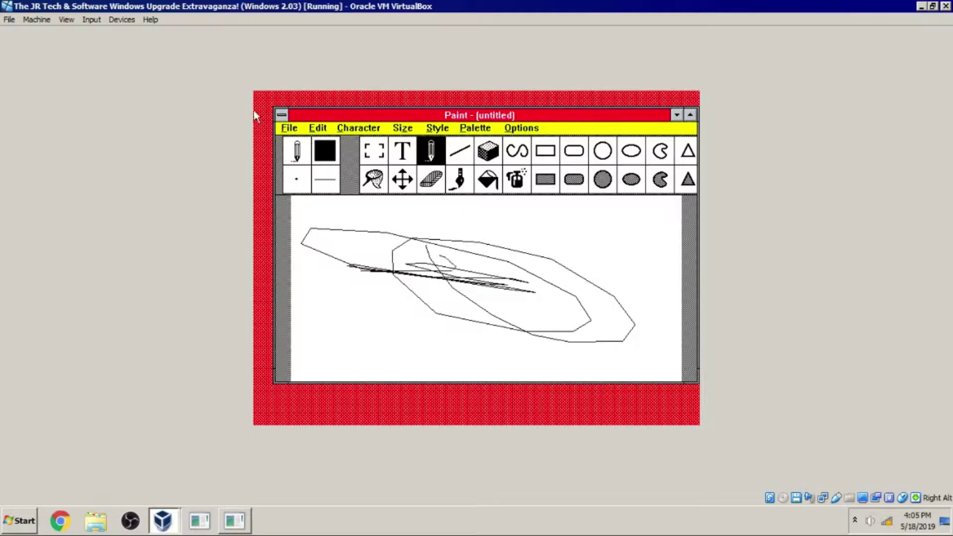
{"action": "double_click", "coordinate": [281, 117]}
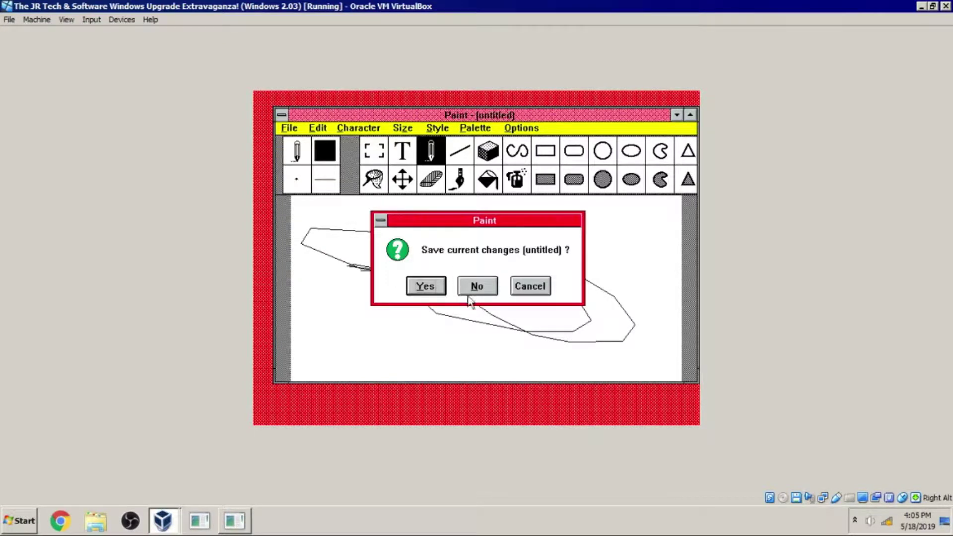
{"action": "left_click", "coordinate": [471, 283]}
{"action": "double_click", "coordinate": [450, 198]}
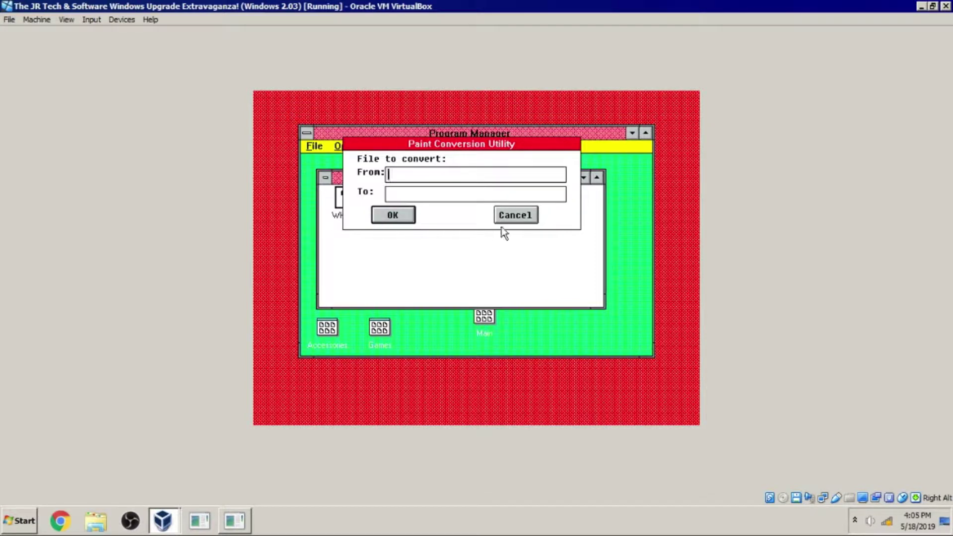
{"action": "left_click", "coordinate": [501, 216]}
Open and close WHELP, minimize Windows Applications, and open and reposition the Main group.
{"action": "double_click", "coordinate": [347, 201]}
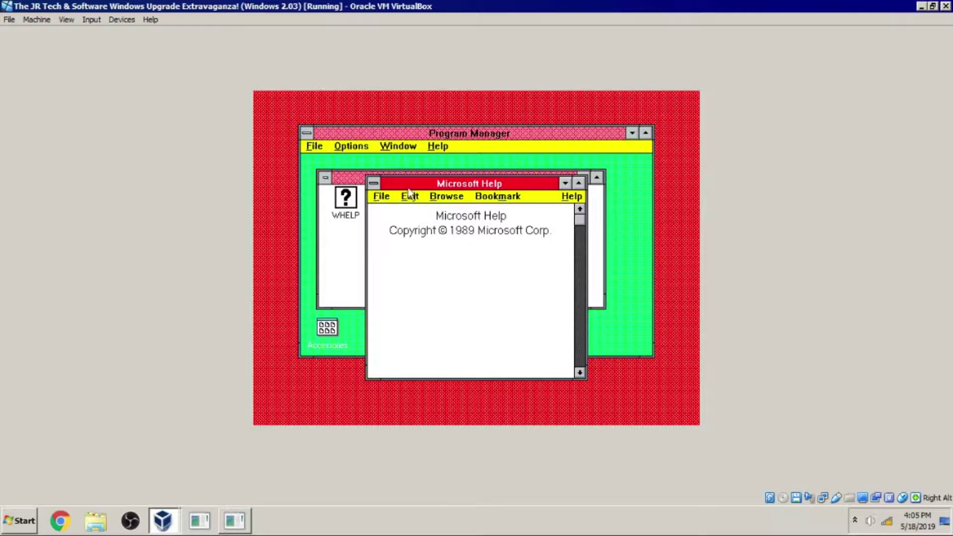
{"action": "left_click", "coordinate": [372, 183]}
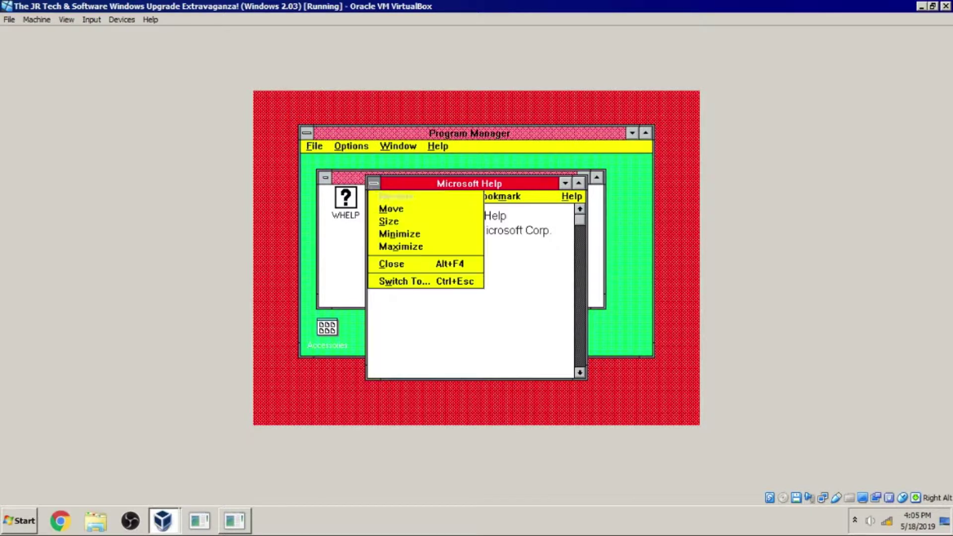
{"action": "double_click", "coordinate": [372, 183]}
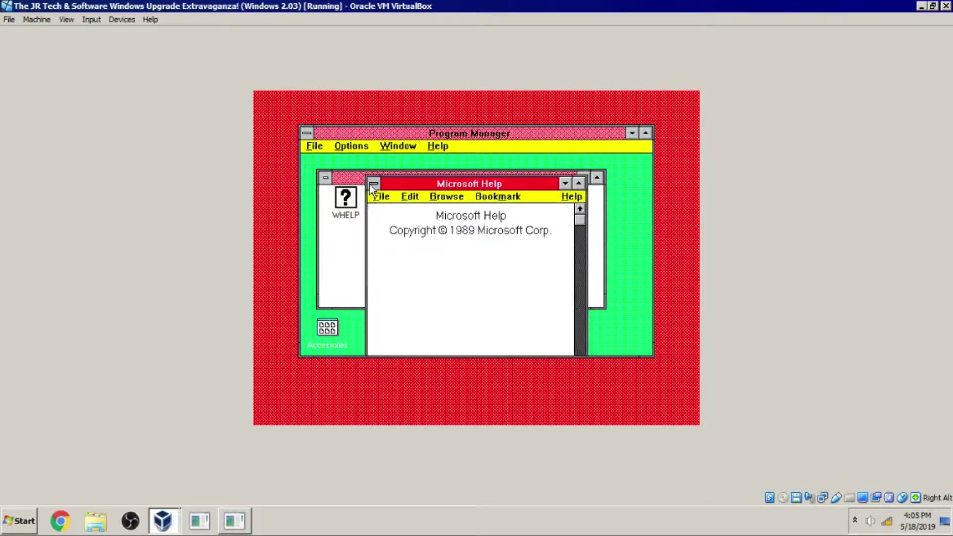
{"action": "double_click", "coordinate": [325, 179]}
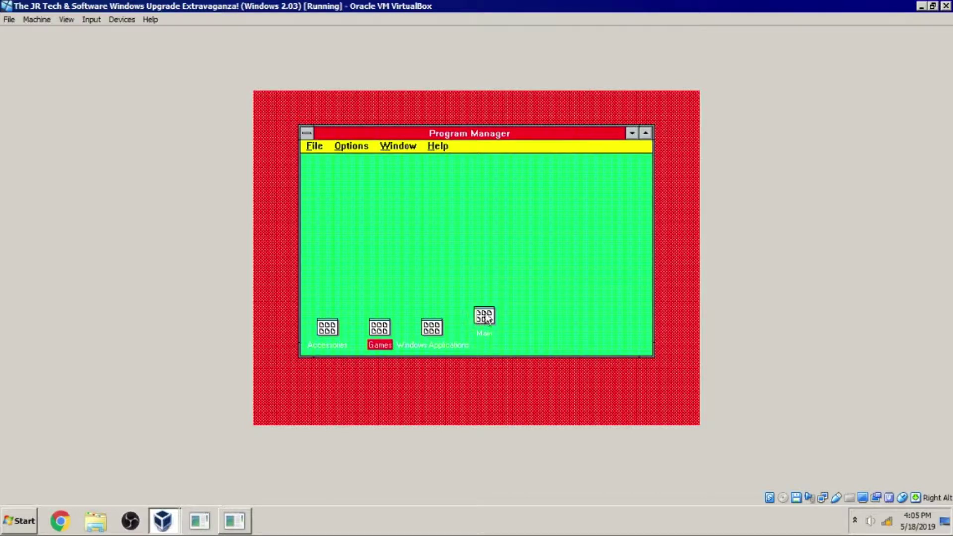
{"action": "double_click", "coordinate": [484, 316]}
{"action": "left_click_drag", "start_coordinate": [515, 169], "coordinate": [467, 171]}
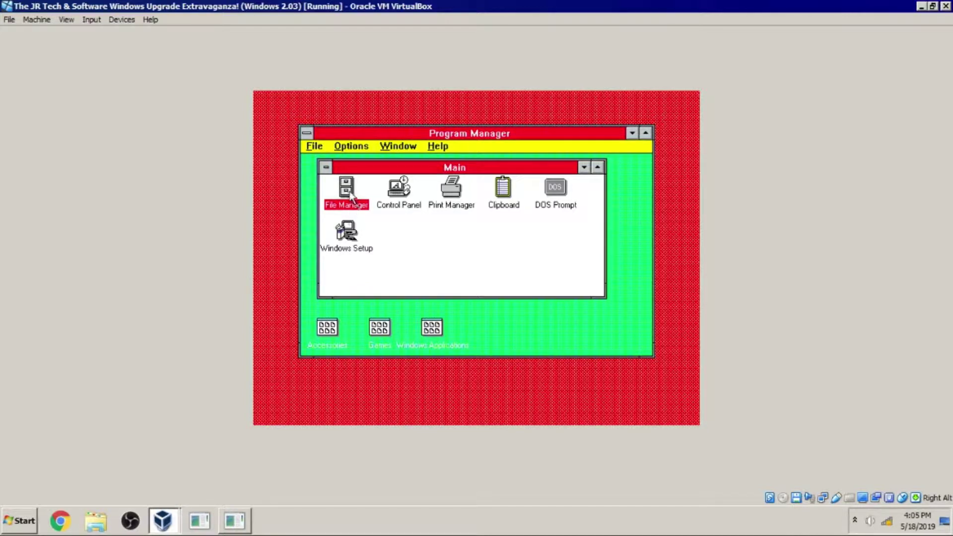
In File Manager, create a WIN31FIL directory inside C:\WINDOWS.
{"action": "double_click", "coordinate": [350, 195]}
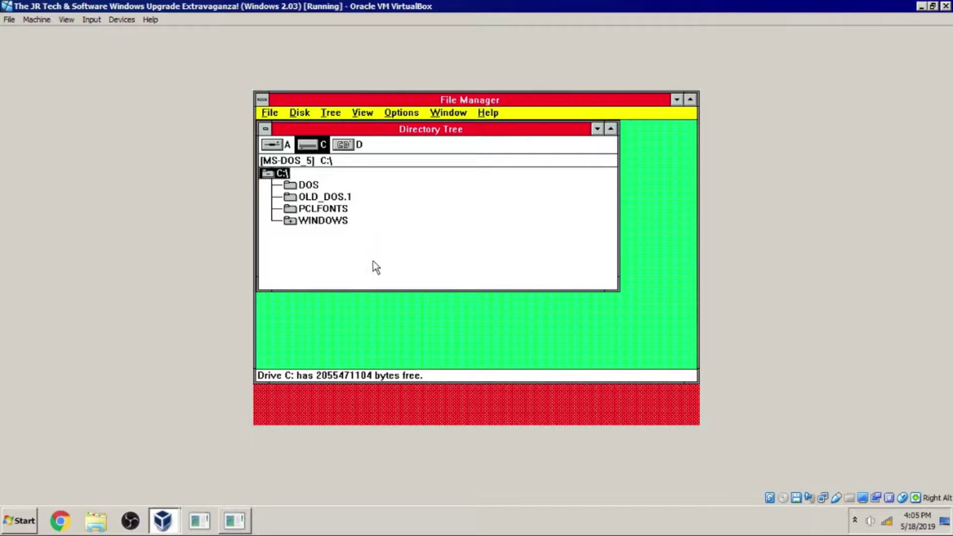
{"action": "double_click", "coordinate": [323, 221]}
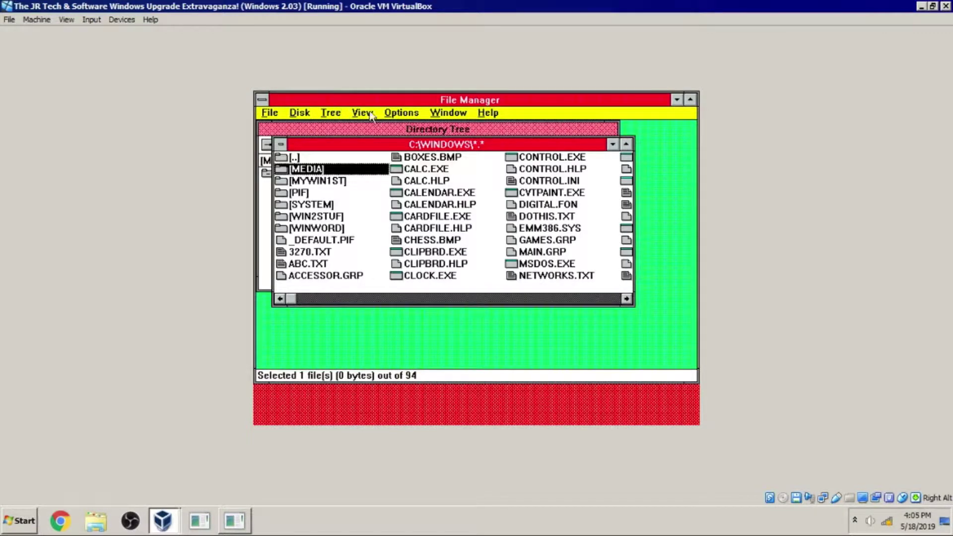
{"action": "left_click", "coordinate": [267, 114]}
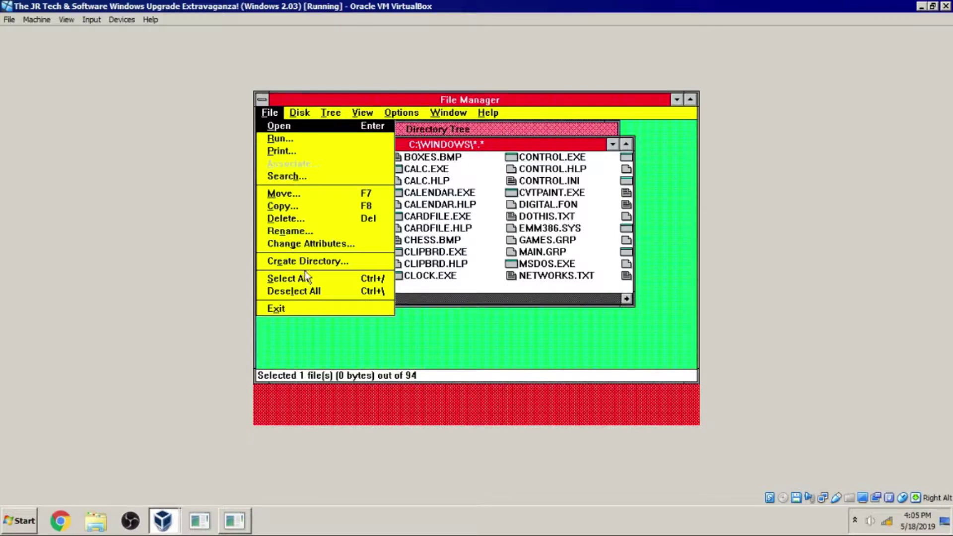
{"action": "left_click", "coordinate": [317, 262]}
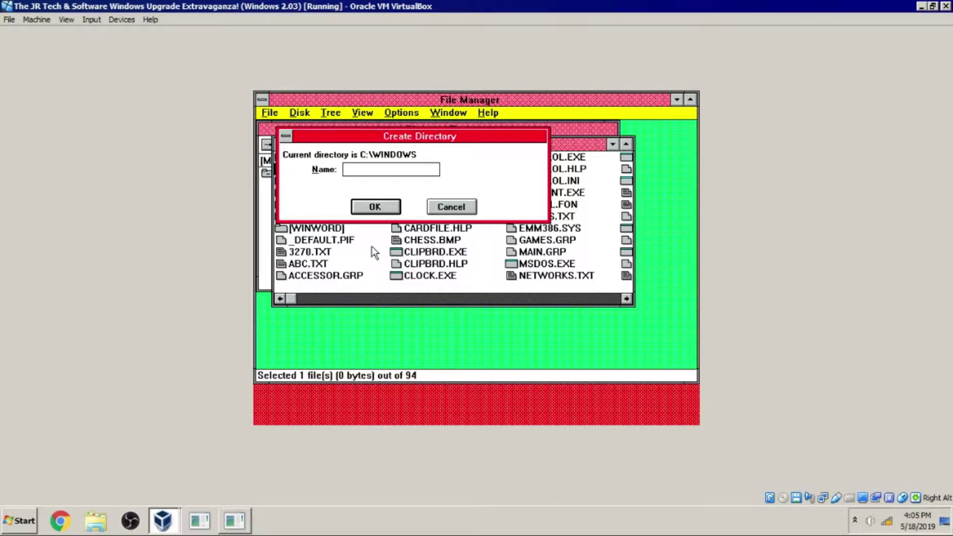
{"action": "type", "text": "WIN31FIL"}
{"action": "key", "text": "Return"}
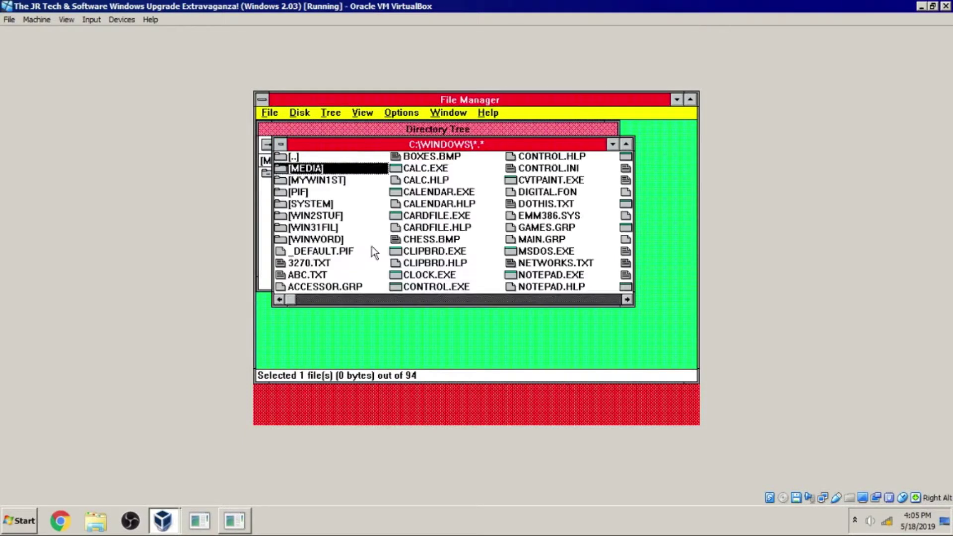
Open the WIN31FIL folder window alongside the directory tree.
{"action": "double_click", "coordinate": [333, 228]}
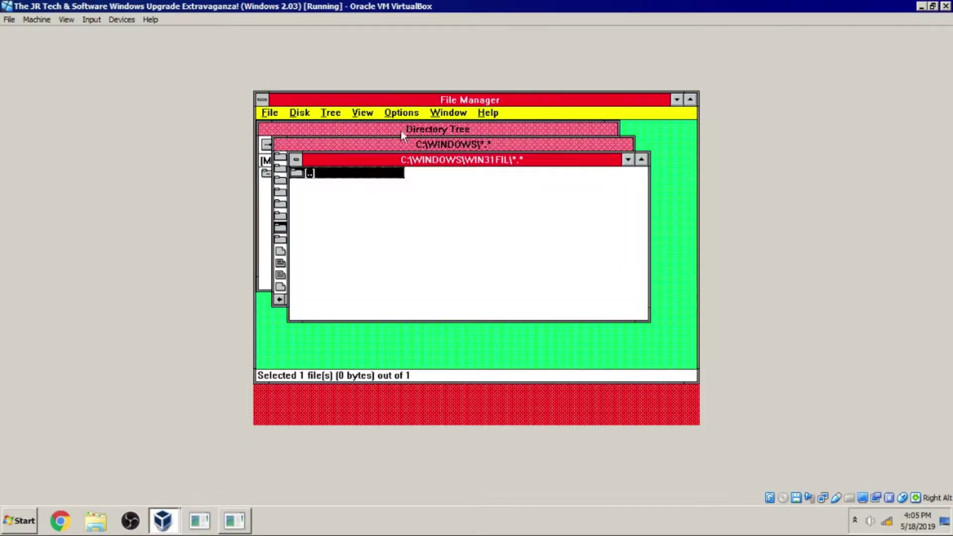
{"action": "left_click", "coordinate": [376, 136]}
{"action": "left_click", "coordinate": [376, 131]}
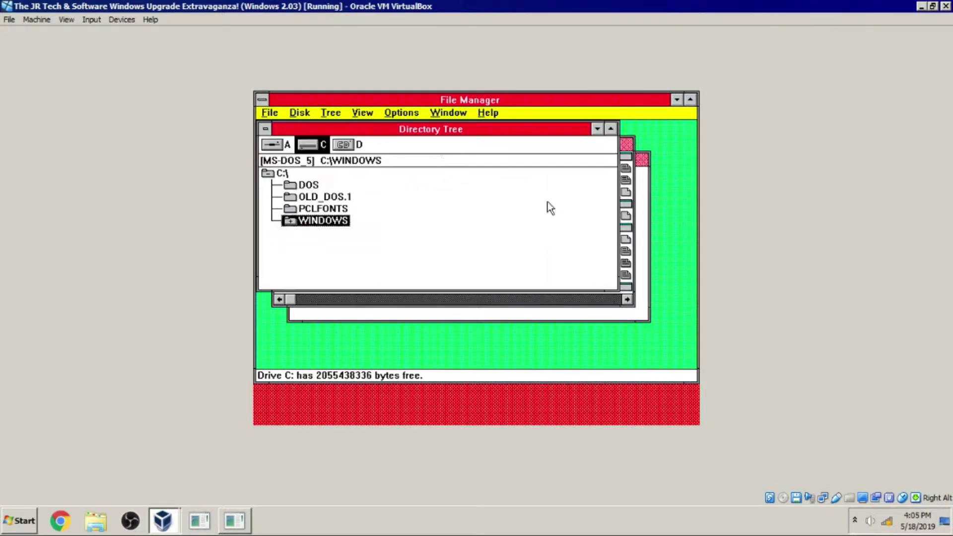
{"action": "left_click", "coordinate": [642, 303]}
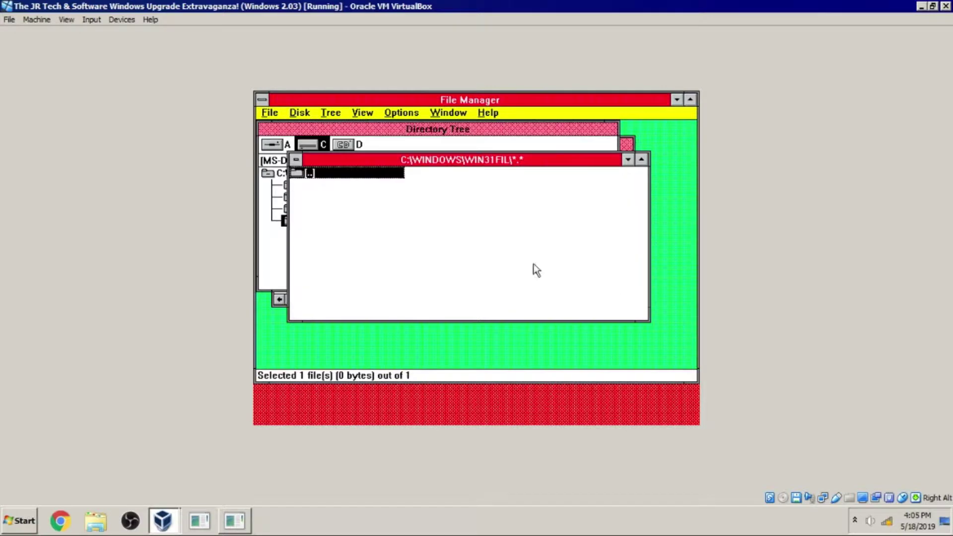
{"action": "left_click", "coordinate": [273, 257]}
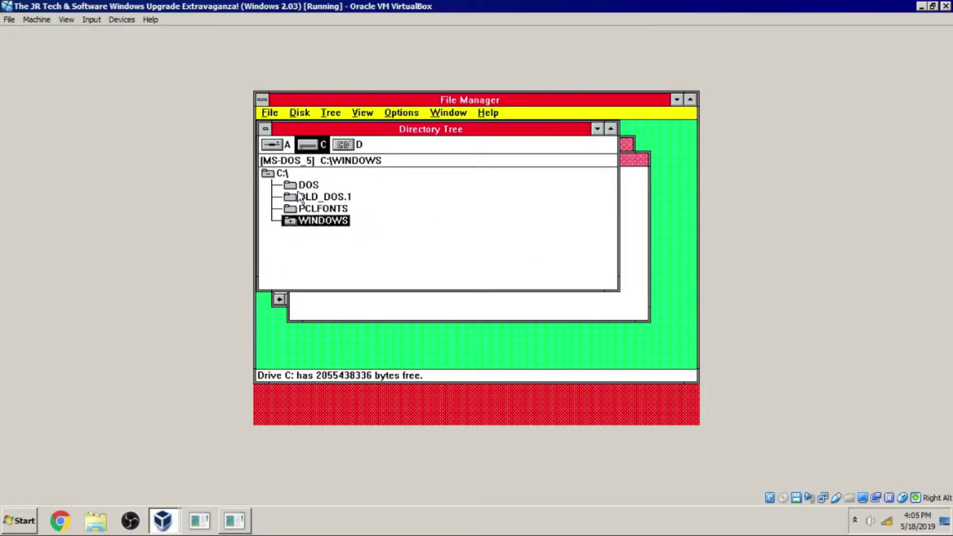
Select all files on floppy drive A (disk 1) and copy them into WIN31FIL.
{"action": "left_click", "coordinate": [271, 145]}
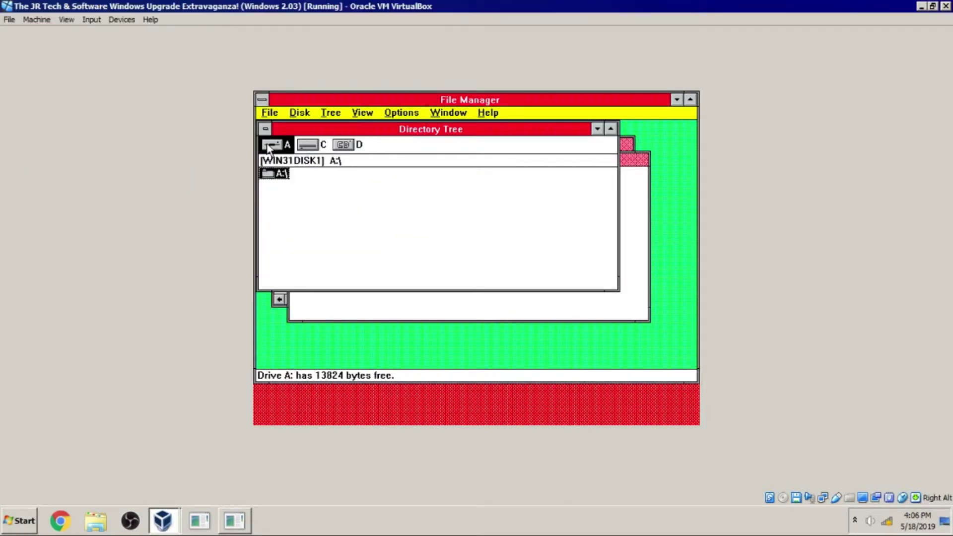
{"action": "left_click", "coordinate": [454, 168]}
{"action": "key", "text": "alt+f"}
{"action": "key", "text": "s"}
{"action": "left_click_drag", "start_coordinate": [327, 270], "coordinate": [419, 333]}
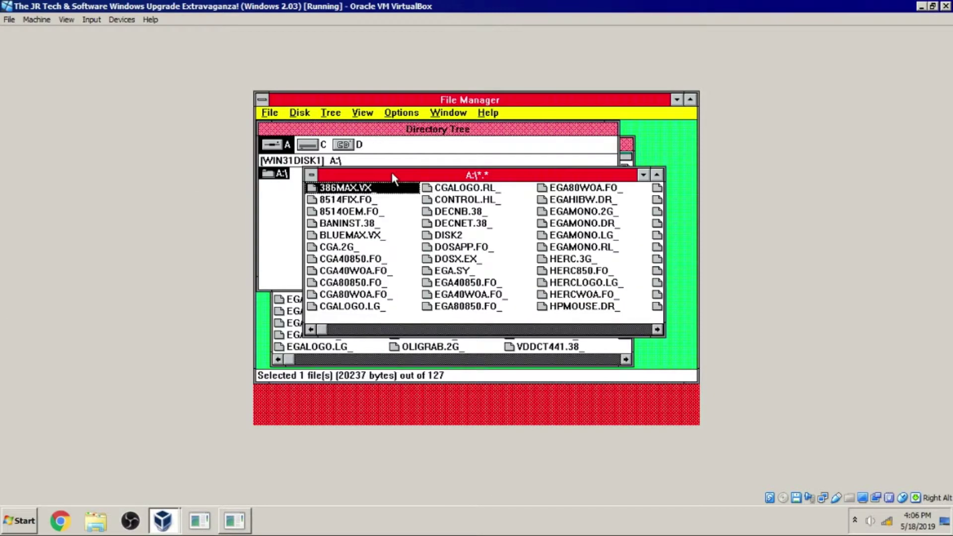
Copy all files from disks 2, 3 and the next disk into WIN31FIL.
{"action": "left_click_drag", "start_coordinate": [391, 171], "coordinate": [397, 347]}
{"action": "key", "text": "Return"}
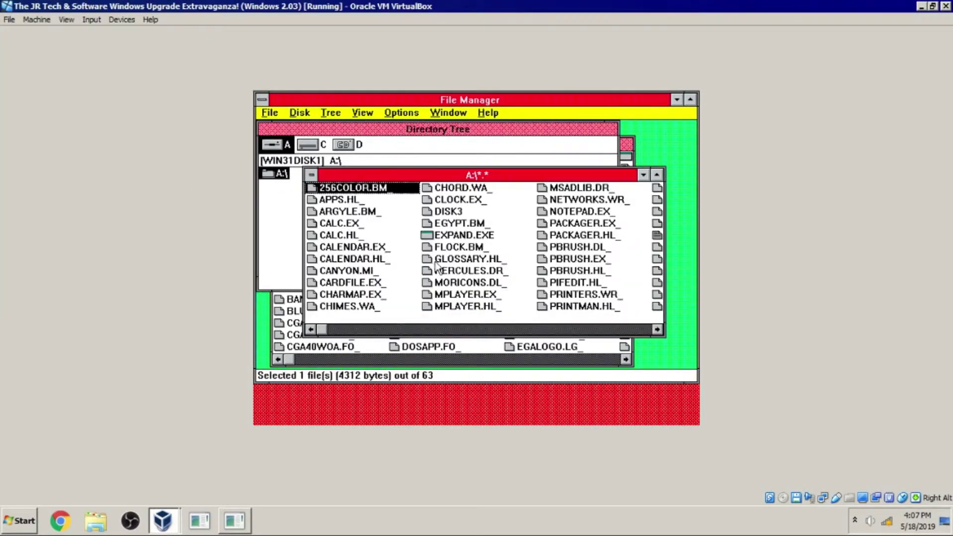
{"action": "key", "text": "ctrl+slash"}
{"action": "left_click_drag", "start_coordinate": [353, 187], "coordinate": [378, 341]}
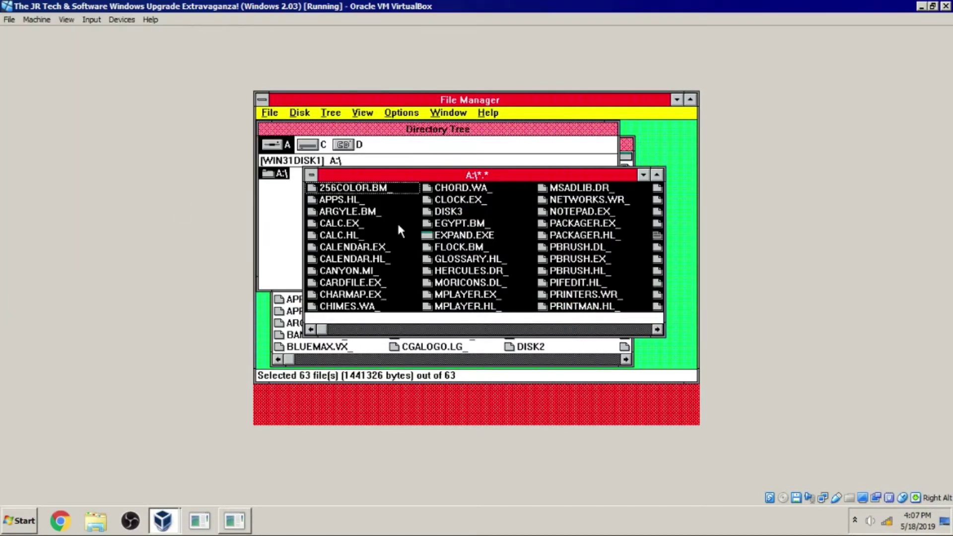
{"action": "key", "text": "F5"}
{"action": "key", "text": "ctrl+slash"}
{"action": "left_click_drag", "start_coordinate": [386, 204], "coordinate": [378, 340]}
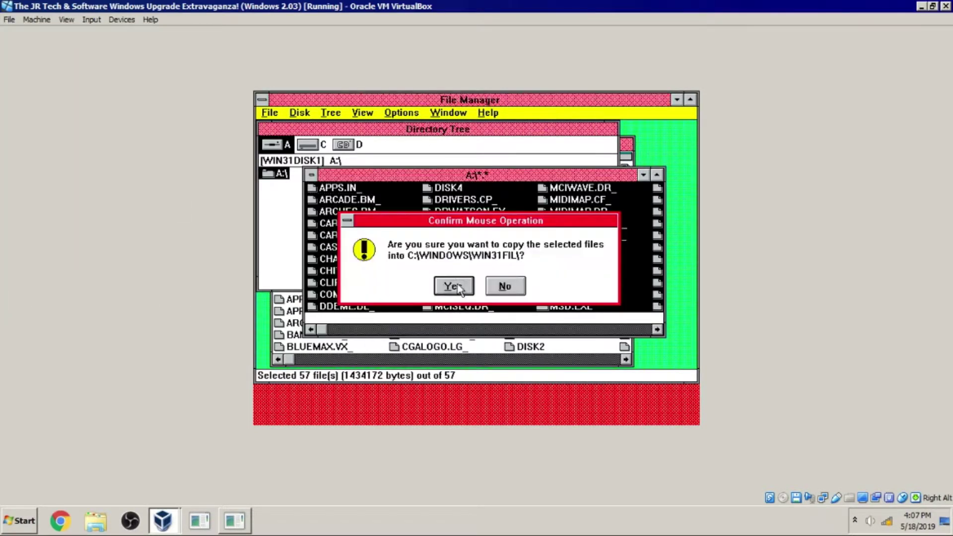
{"action": "key", "text": "Return"}
Show the newly inserted disk's files and copy the 118 selected files into WIN31FIL.
{"action": "double_click", "coordinate": [171, 206]}
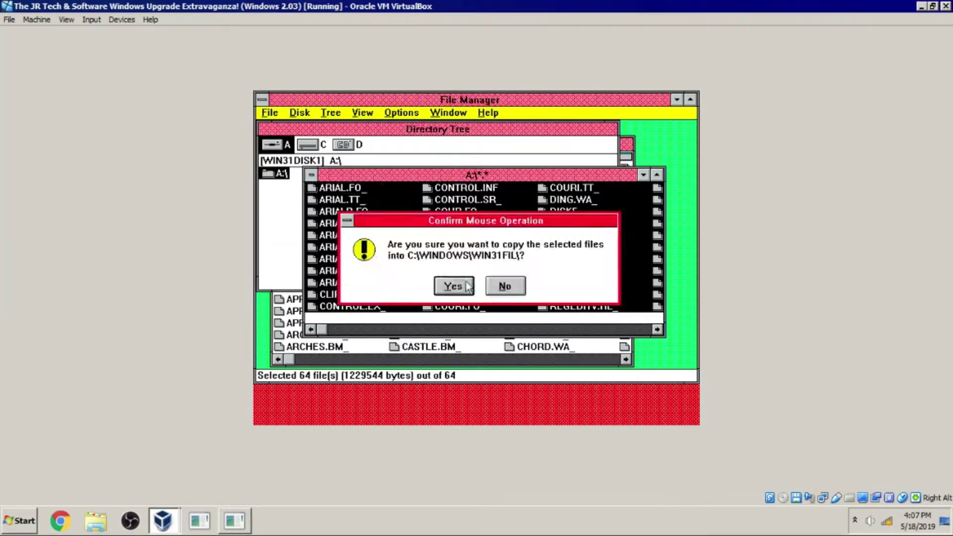
{"action": "key", "text": "Return"}
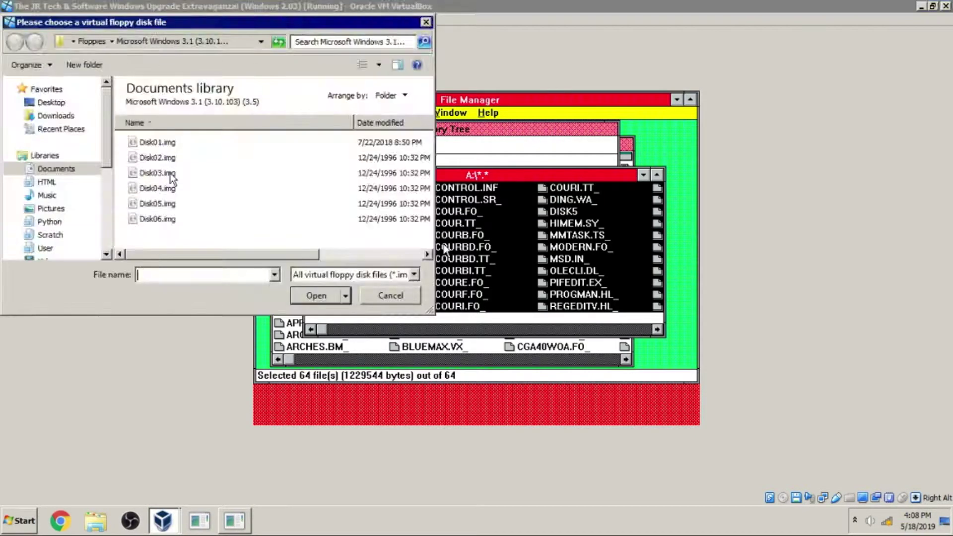
{"action": "key", "text": "Return"}
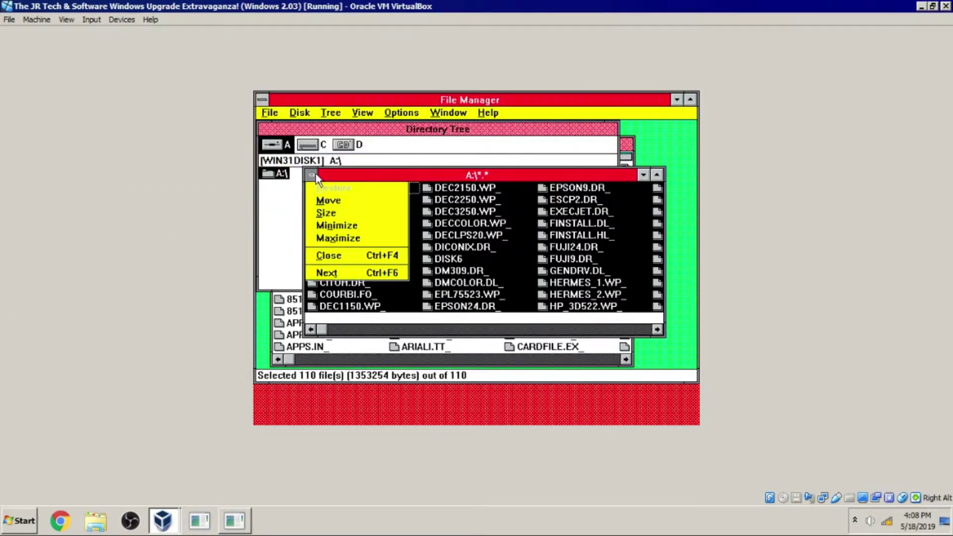
{"action": "key", "text": "ctrl+F4"}
{"action": "left_click", "coordinate": [394, 299]}
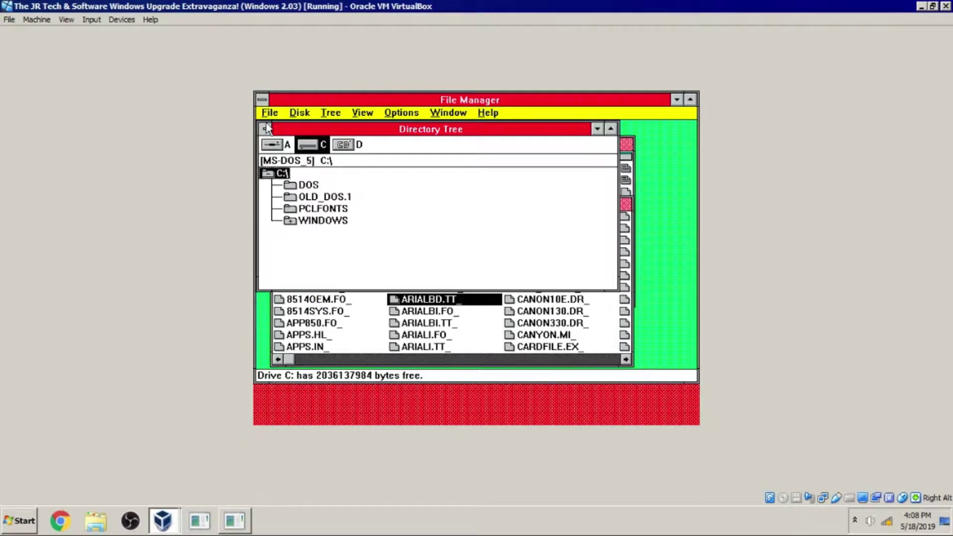
Close File Manager with Save Settings turned off.
{"action": "key", "text": "alt+space"}
{"action": "key", "text": "c"}
{"action": "left_click", "coordinate": [362, 184]}
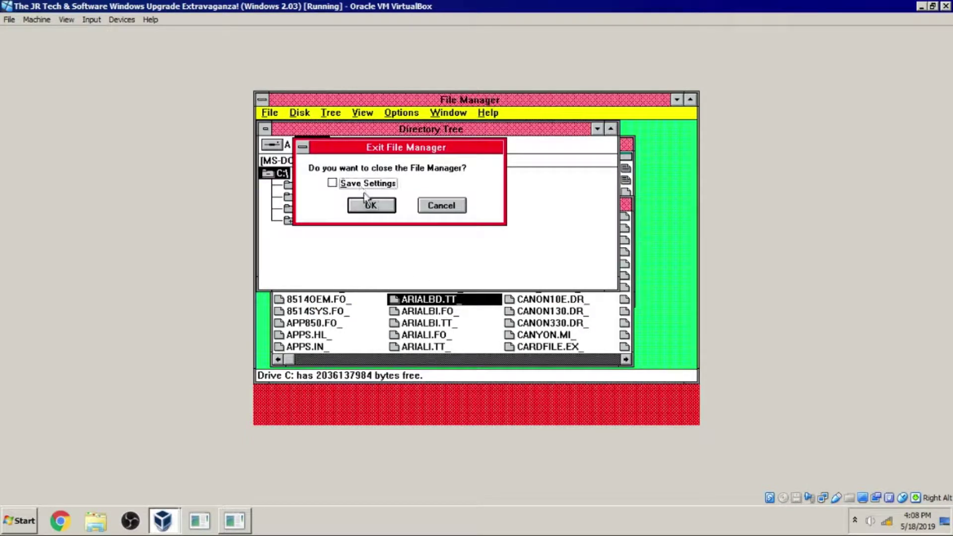
Reopen File Manager and display the C:\WINDOWS\WIN31FIL folder listing.
{"action": "left_click", "coordinate": [366, 203]}
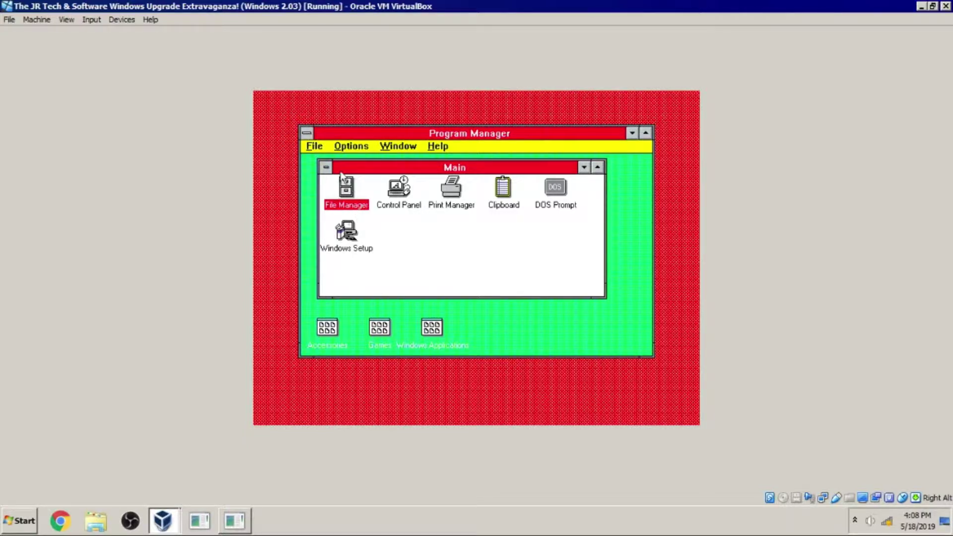
{"action": "double_click", "coordinate": [346, 188]}
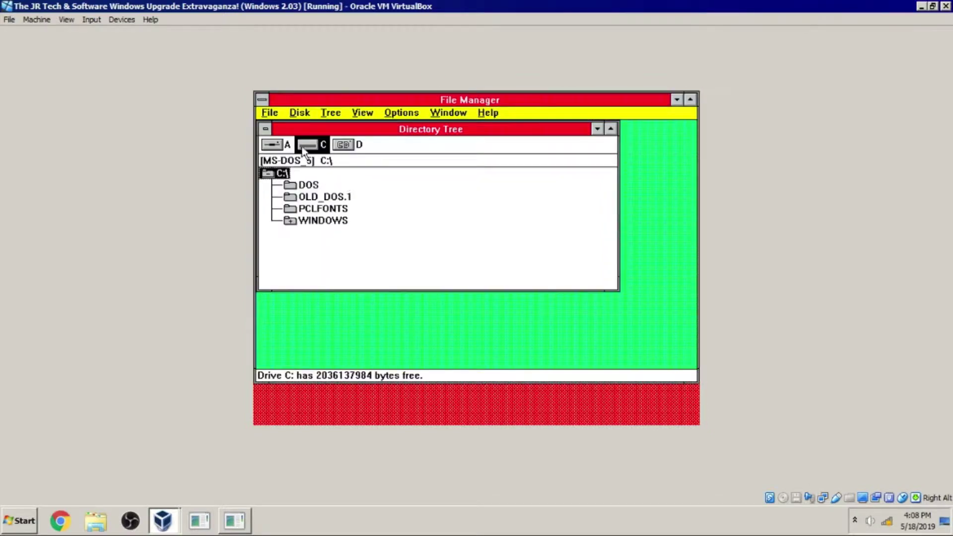
{"action": "double_click", "coordinate": [326, 223]}
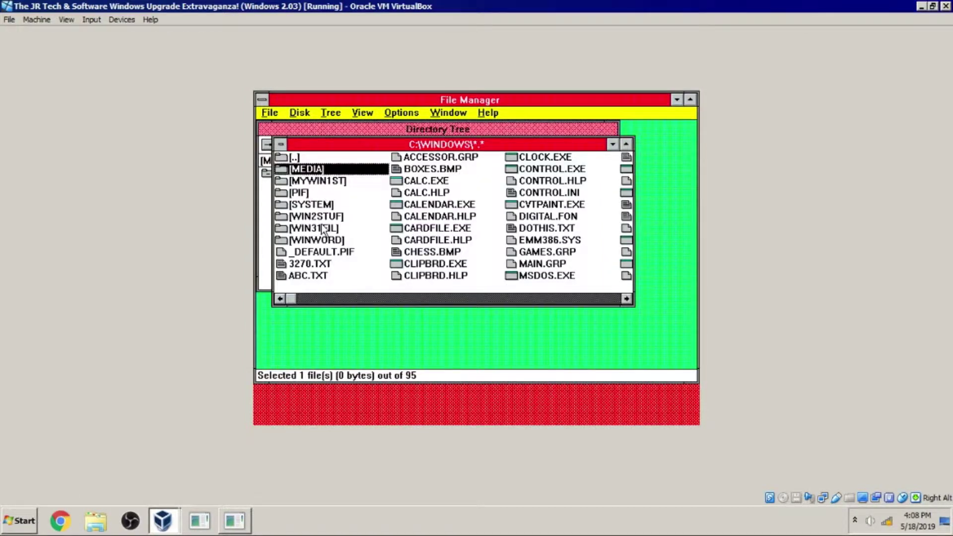
{"action": "double_click", "coordinate": [323, 229]}
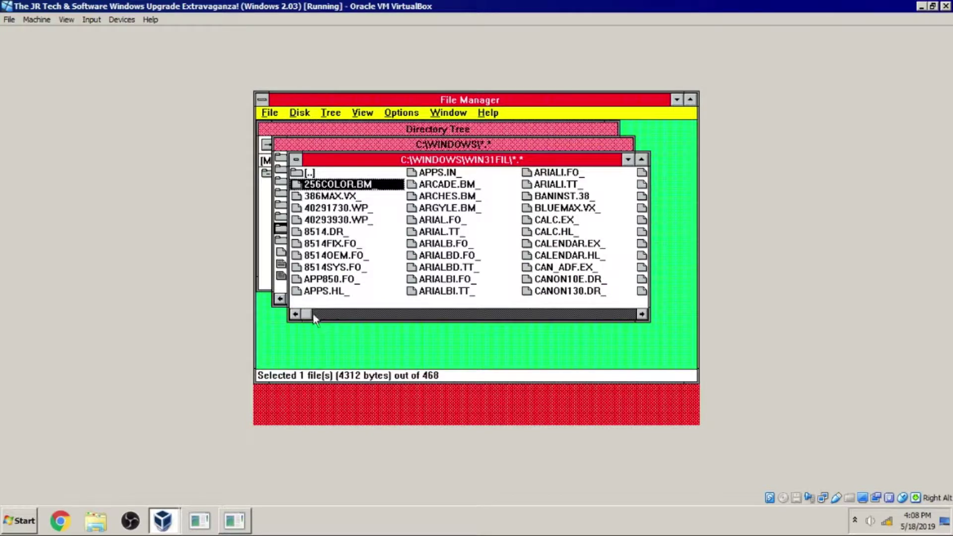
{"action": "left_click_drag", "start_coordinate": [304, 315], "coordinate": [514, 313]}
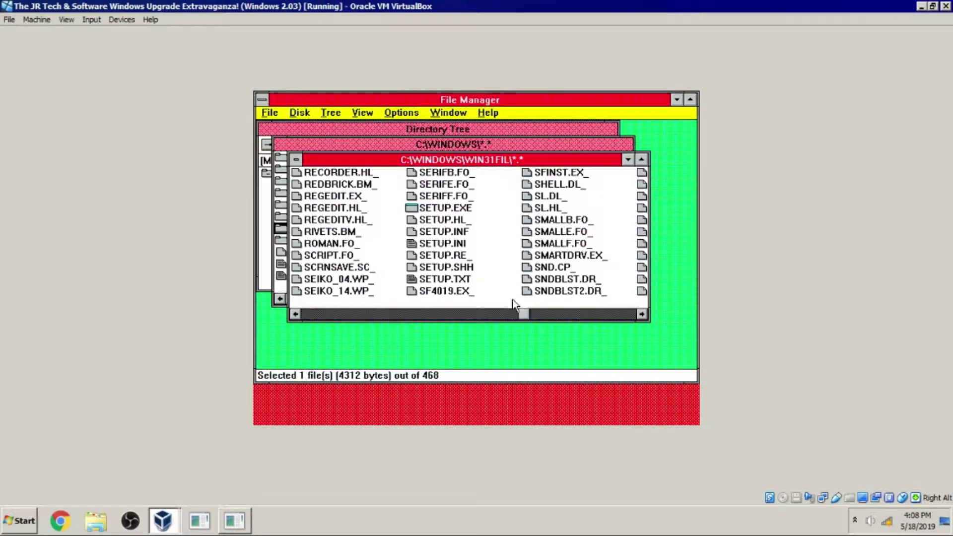
Try running SETUP.EXE from WIN31FIL and dismiss the application execution error.
{"action": "left_click", "coordinate": [449, 208]}
{"action": "double_click", "coordinate": [449, 208]}
{"action": "left_click", "coordinate": [477, 287]}
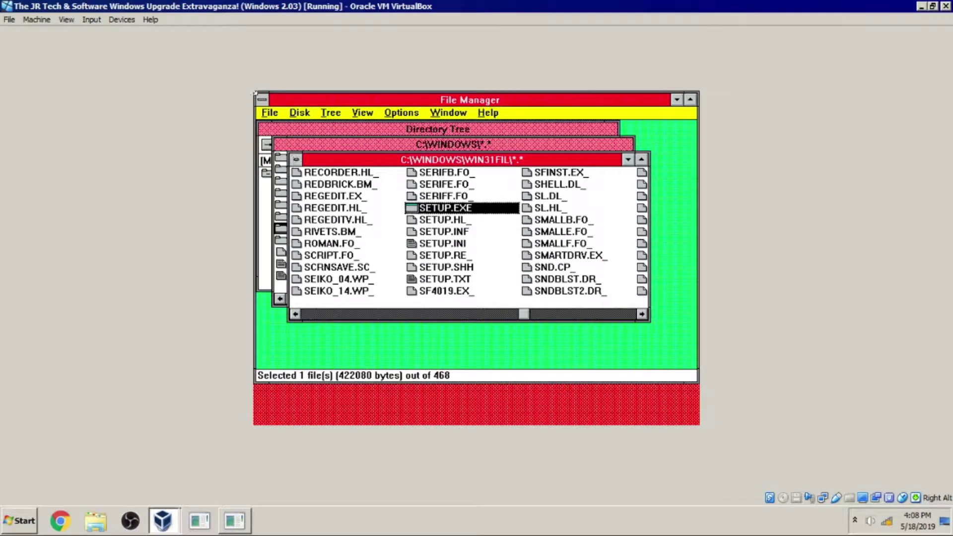
Close File Manager and exit Windows 3.0 to DOS.
{"action": "double_click", "coordinate": [263, 99]}
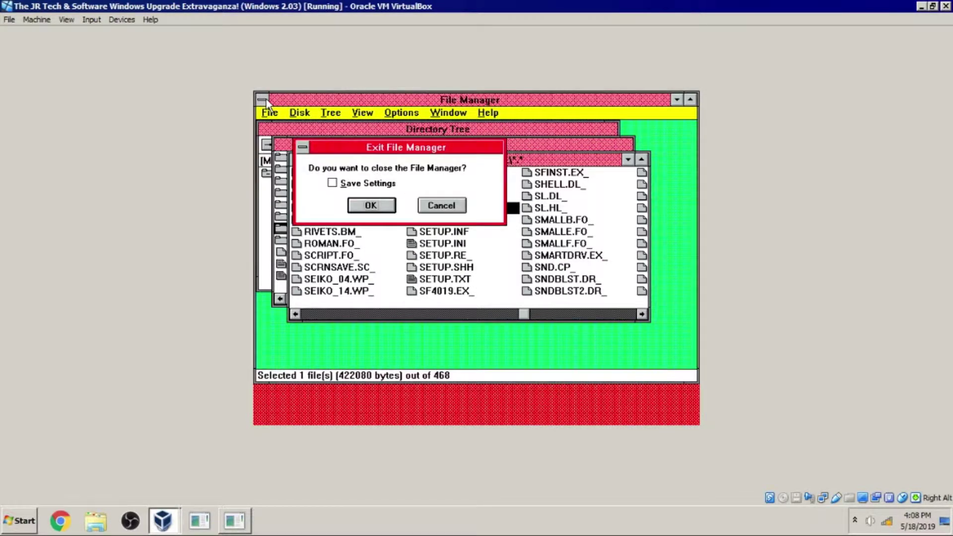
{"action": "left_click", "coordinate": [371, 205]}
{"action": "double_click", "coordinate": [300, 132]}
{"action": "left_click", "coordinate": [423, 280]}
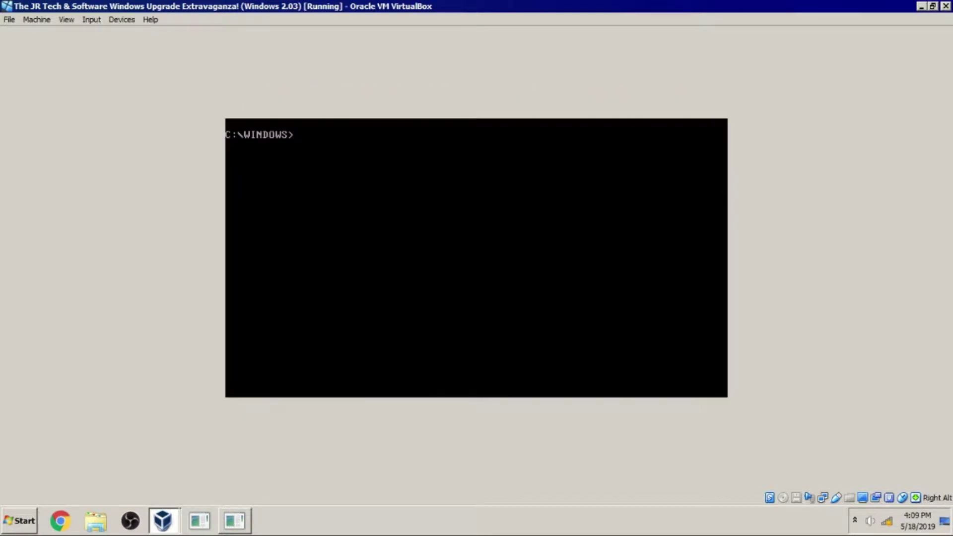
Change into the WIN31FIL directory at the DOS prompt with cd win31fil.
{"action": "type", "text": "cd win3fil"}
{"action": "key", "text": "Return"}
{"action": "type", "text": "cd win31fil"}
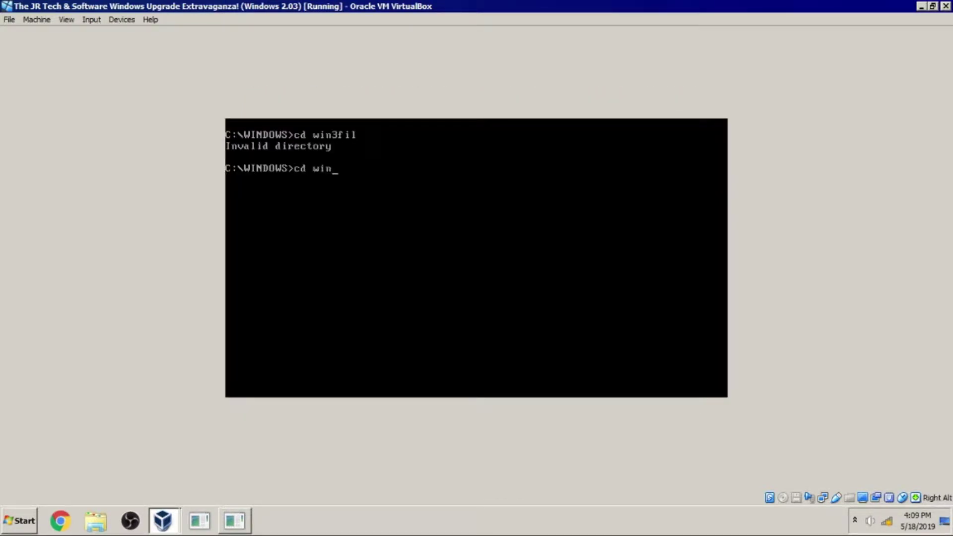
{"action": "key", "text": "Return"}
Take a VirtualBox snapshot of the machine named 'Windows 3.0'.
{"action": "left_click", "coordinate": [37, 19]}
{"action": "left_click", "coordinate": [62, 56]}
{"action": "type", "text": "Windows 3.0"}
{"action": "key", "text": "Return"}
Run Windows 3.1 setup, enter and confirm the registered user name, including application setup.
{"action": "type", "text": "setup"}
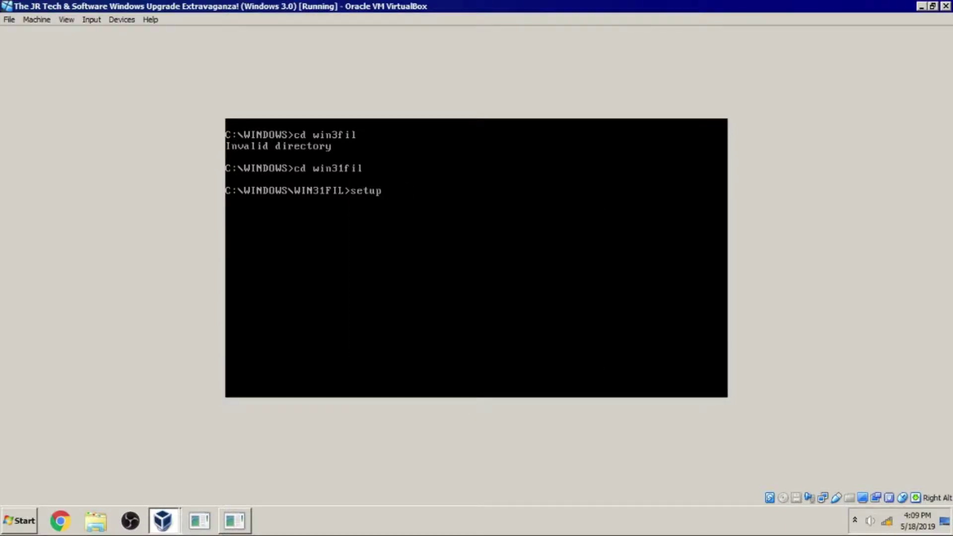
{"action": "key", "text": "Return"}
{"action": "key", "text": "Return"}
{"action": "key", "text": "Return"}
{"action": "key", "text": "Return"}
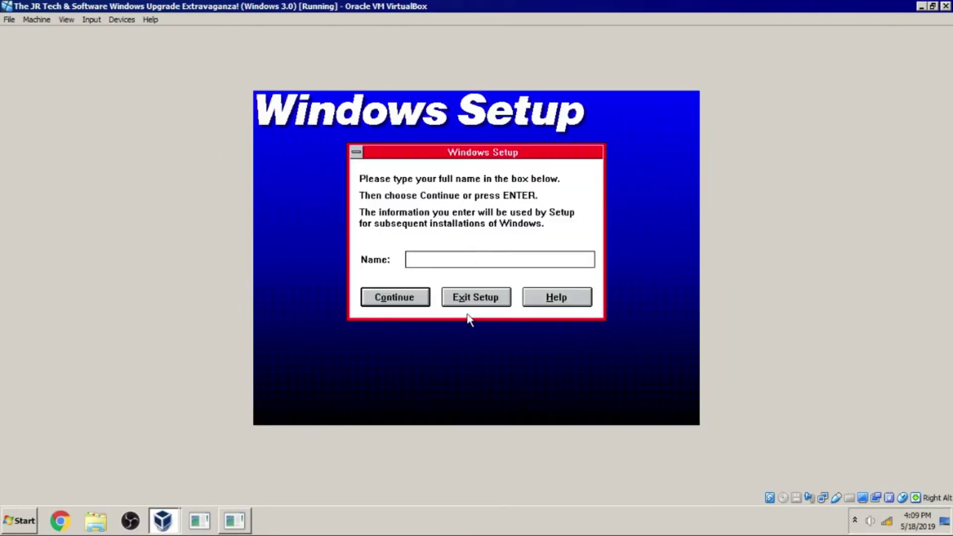
{"action": "type", "text": "JR Tech & Software"}
{"action": "key", "text": "Return"}
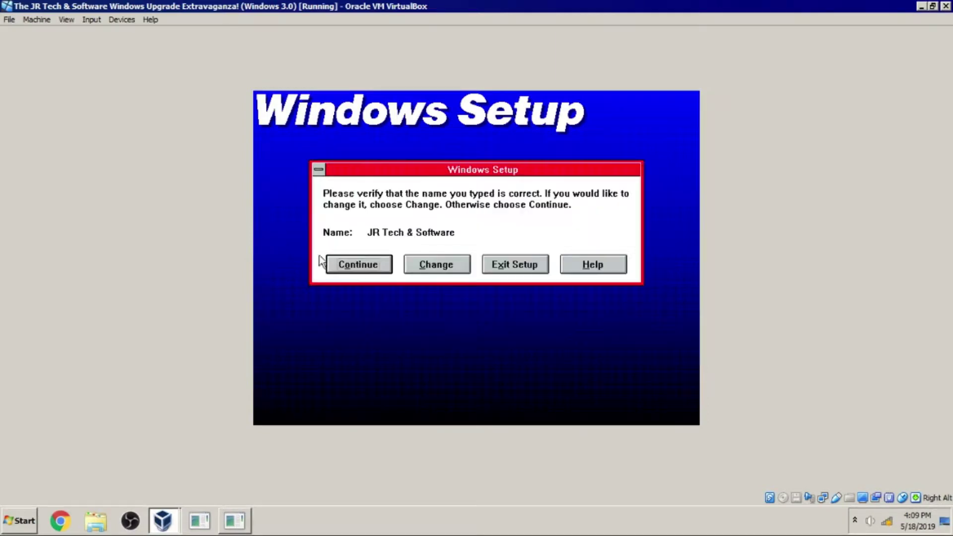
{"action": "key", "text": "Return"}
{"action": "left_click", "coordinate": [439, 324]}
{"action": "key", "text": "Return"}
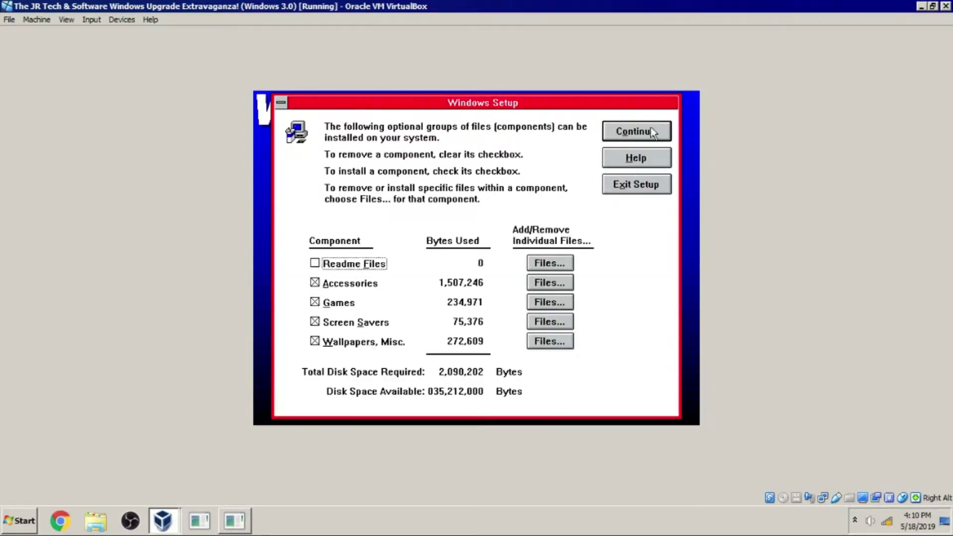
Accept components, virtual memory and CONFIG.SYS changes, add found applications like MS-DOS Editor, and reboot.
{"action": "left_click", "coordinate": [650, 131]}
{"action": "left_click", "coordinate": [651, 169]}
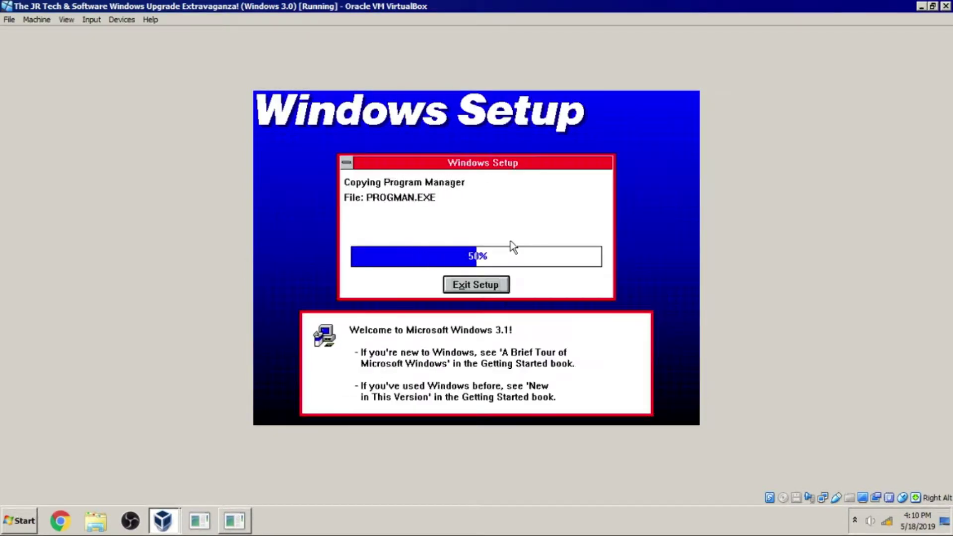
{"action": "key", "text": "Return"}
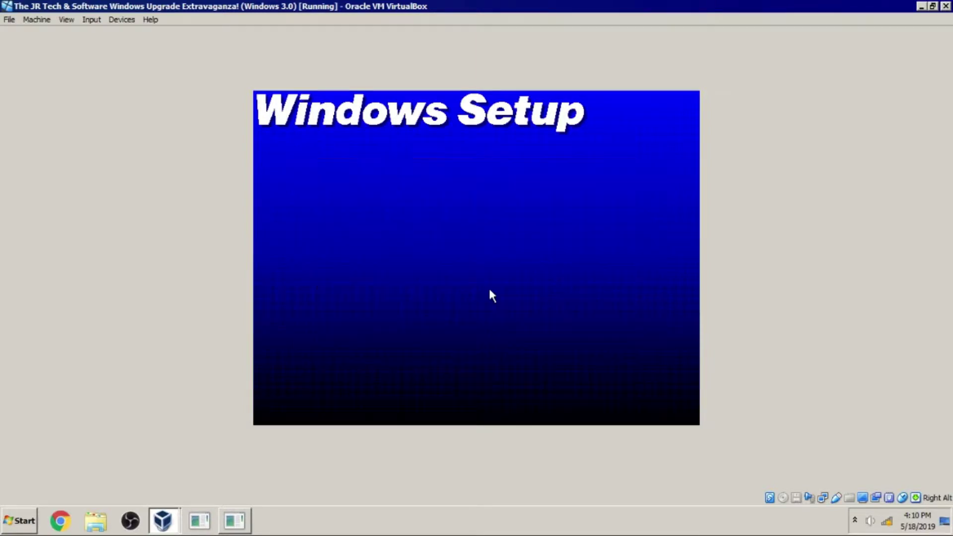
{"action": "left_click", "coordinate": [551, 234]}
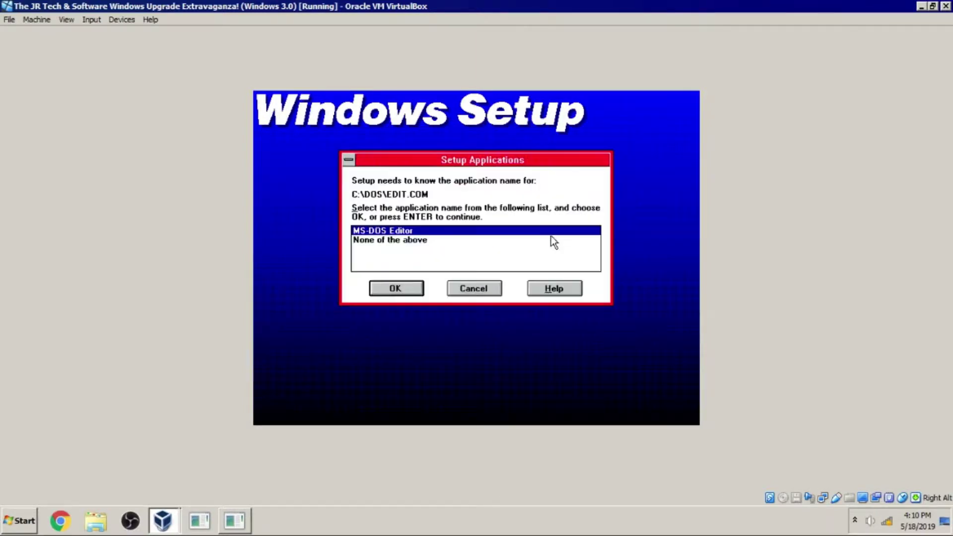
{"action": "left_click", "coordinate": [393, 285]}
{"action": "left_click", "coordinate": [519, 295]}
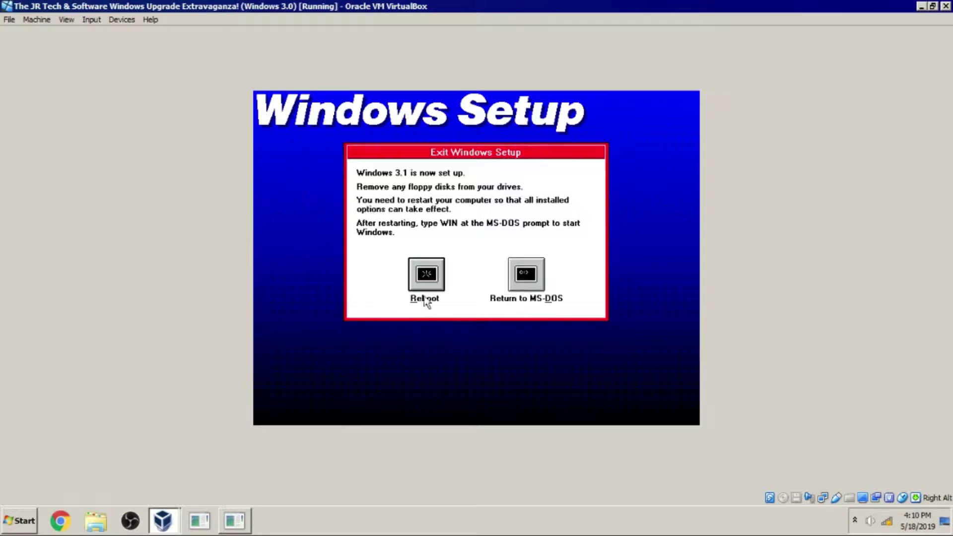
{"action": "left_click", "coordinate": [425, 298]}
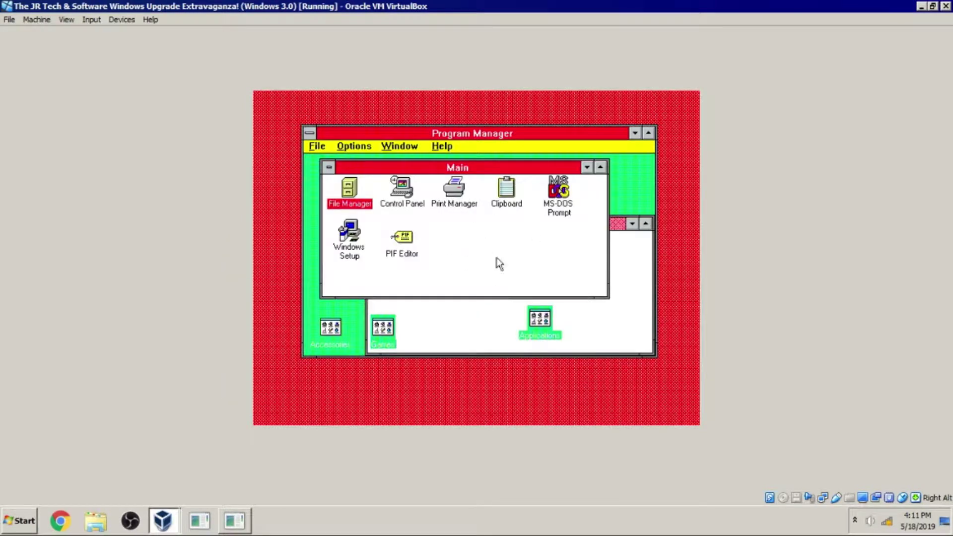
Maximize Program Manager and minimize the Main and StartUp groups to icons.
{"action": "left_click", "coordinate": [649, 132]}
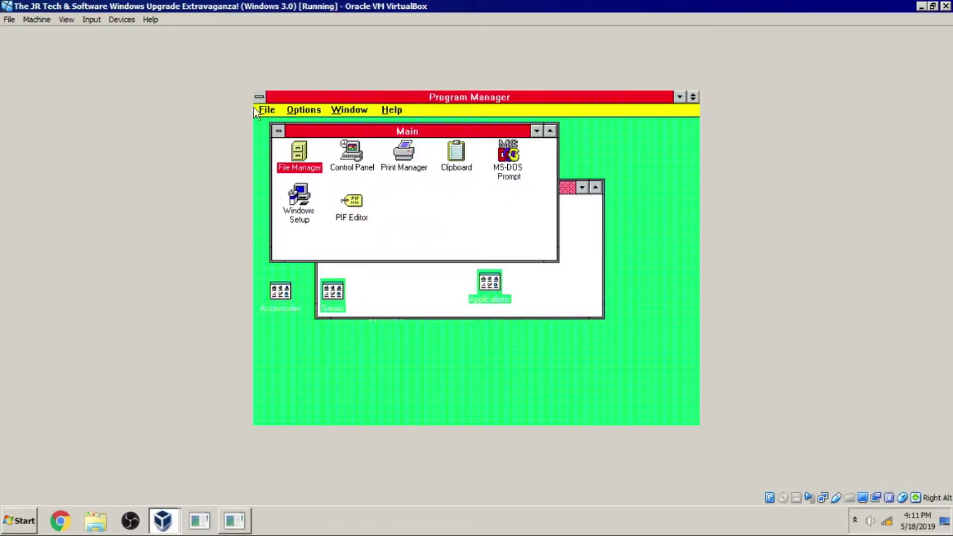
{"action": "left_click", "coordinate": [278, 131]}
{"action": "left_click", "coordinate": [304, 182]}
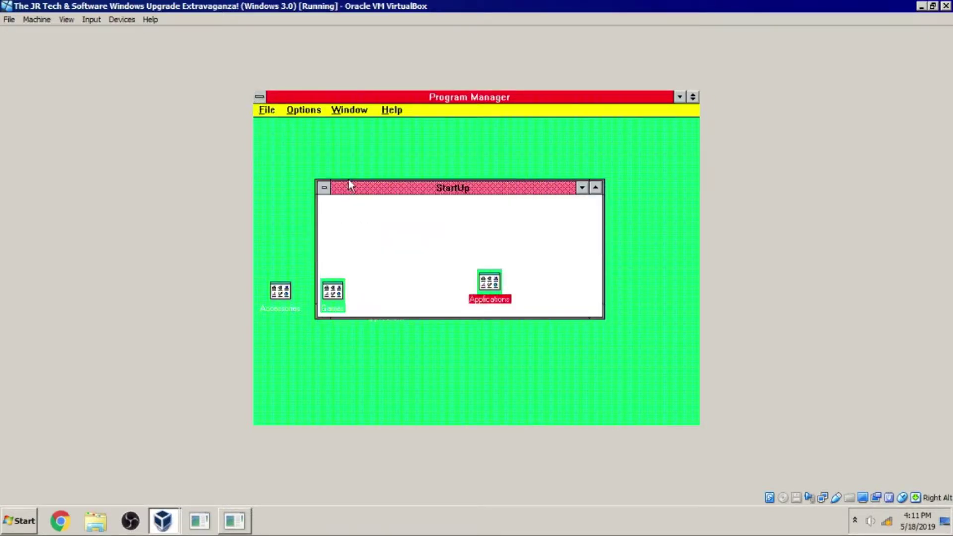
{"action": "double_click", "coordinate": [321, 188]}
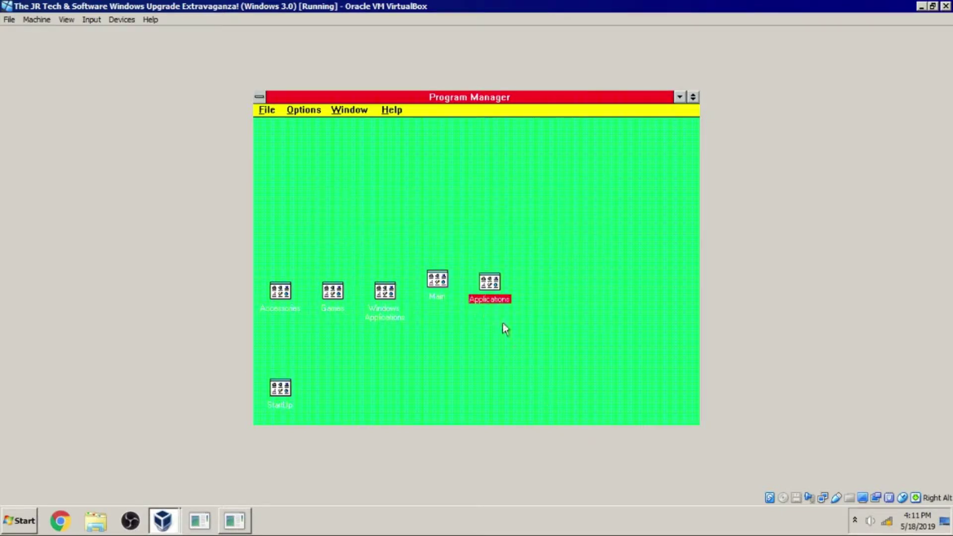
Launch Microsoft Word from Windows Applications, close it, and minimize that group.
{"action": "double_click", "coordinate": [390, 297]}
{"action": "left_click", "coordinate": [341, 172]}
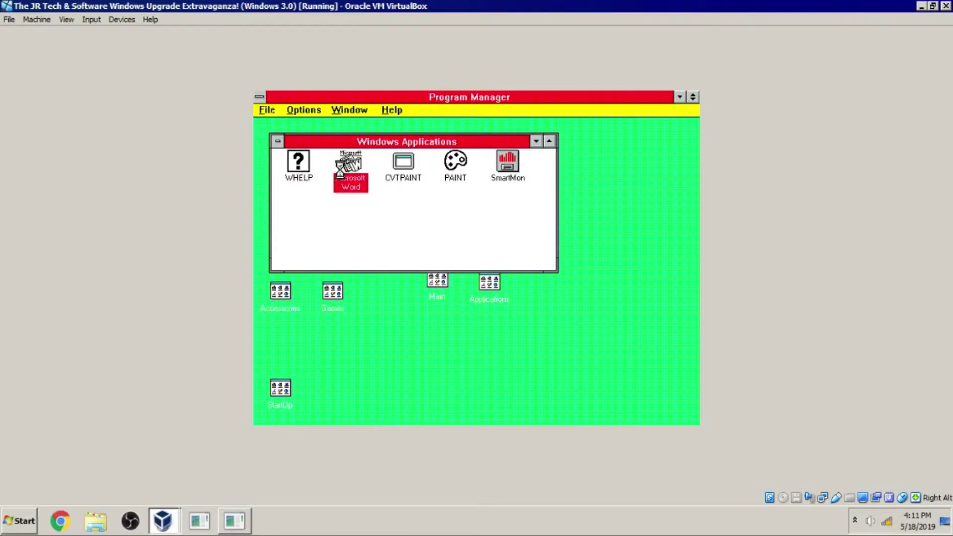
{"action": "double_click", "coordinate": [341, 173]}
{"action": "double_click", "coordinate": [262, 110]}
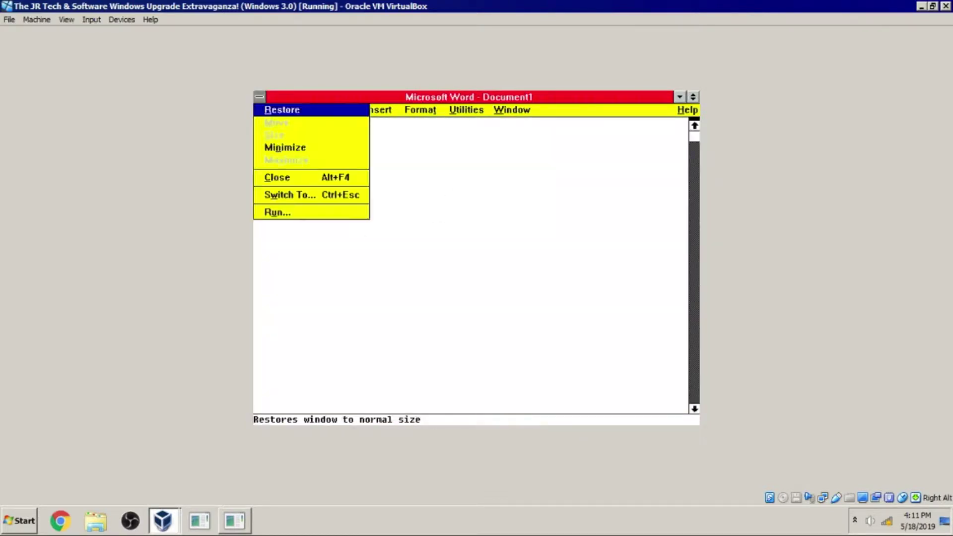
{"action": "double_click", "coordinate": [277, 144]}
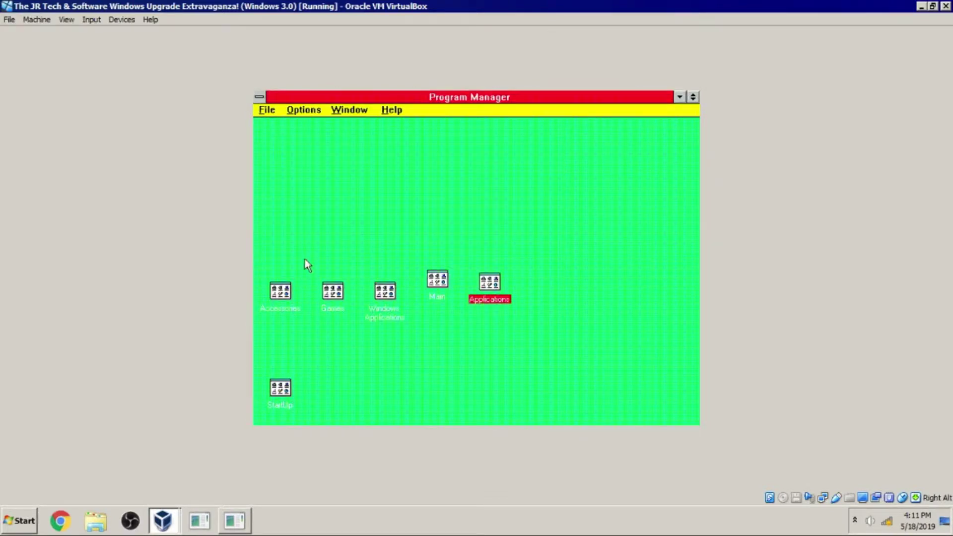
Open the Applications, Accessories and Main groups and start File Manager.
{"action": "double_click", "coordinate": [488, 289]}
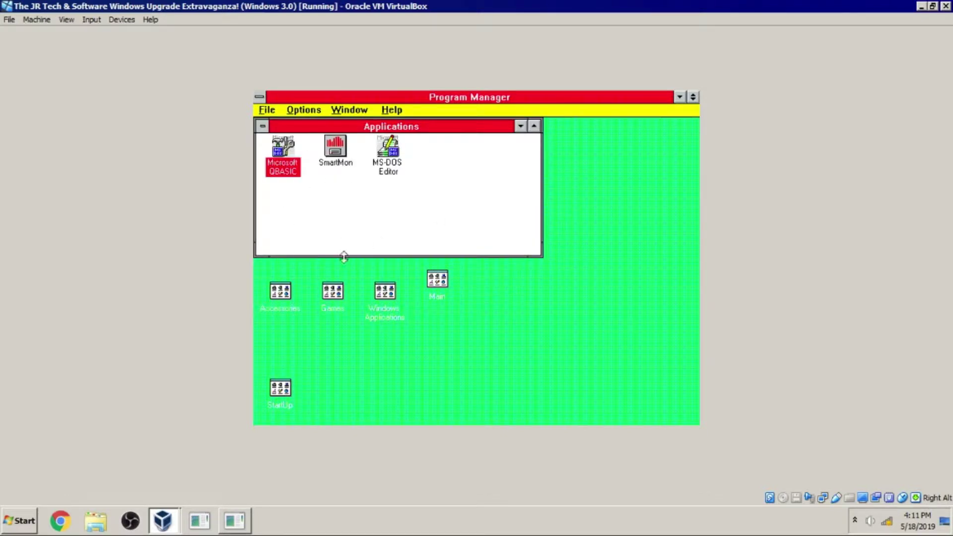
{"action": "double_click", "coordinate": [299, 296]}
{"action": "left_click", "coordinate": [442, 293]}
{"action": "double_click", "coordinate": [442, 293]}
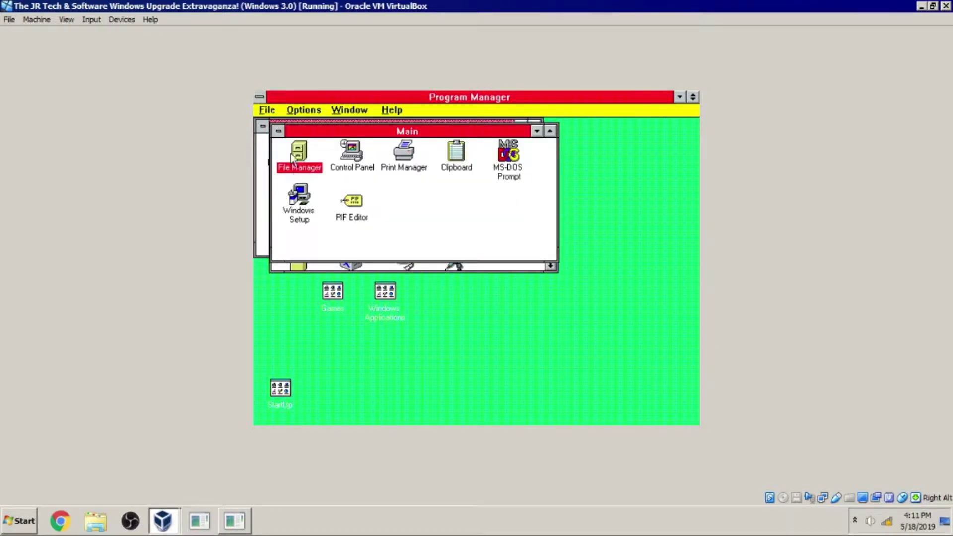
{"action": "double_click", "coordinate": [296, 154]}
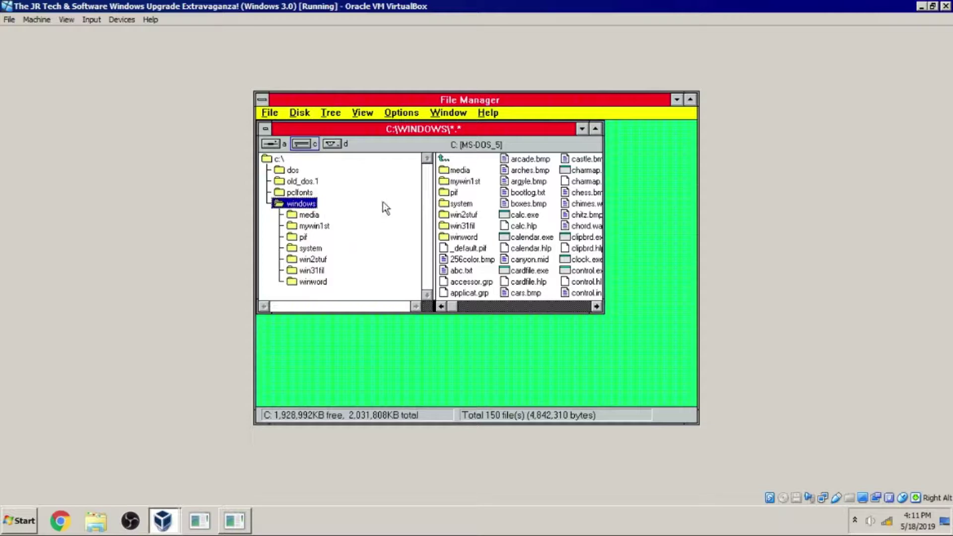
Delete the C:\WINDOWS\WIN31FIL folder and all its files, answering Yes to All.
{"action": "left_click", "coordinate": [467, 227]}
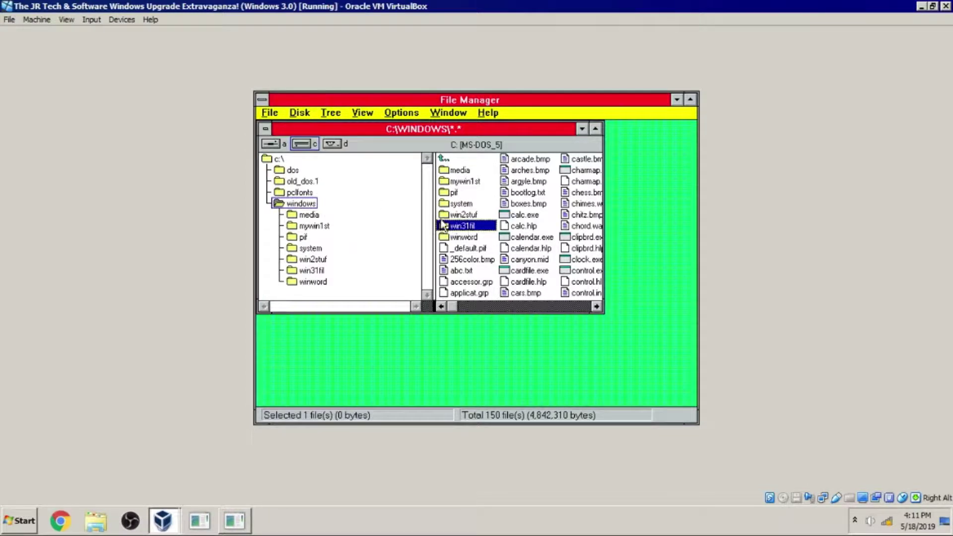
{"action": "left_click", "coordinate": [260, 114]}
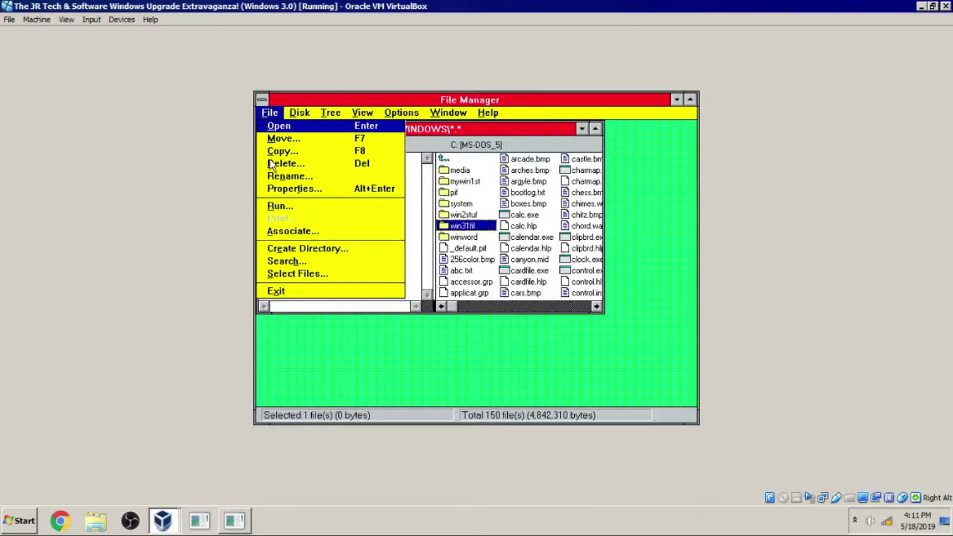
{"action": "left_click", "coordinate": [298, 164]}
{"action": "left_click", "coordinate": [540, 158]}
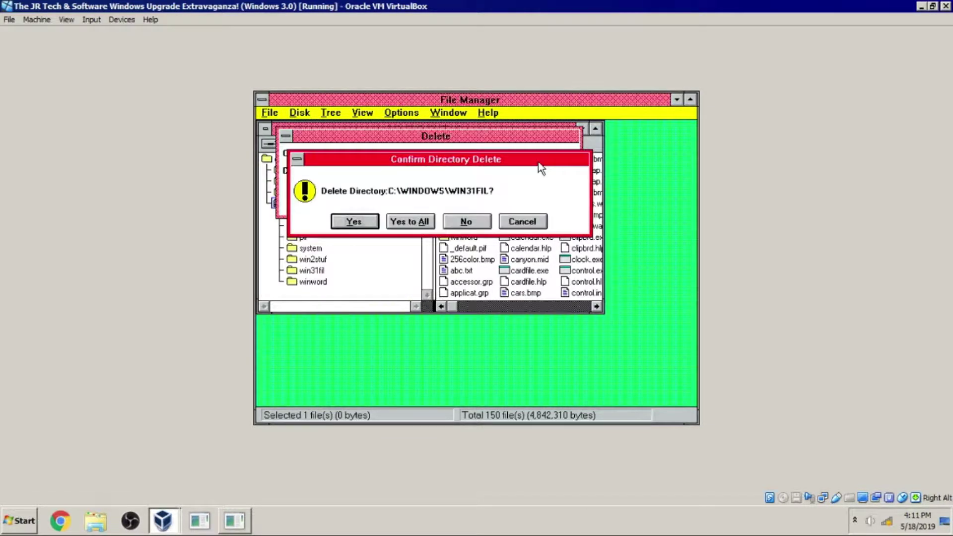
{"action": "left_click", "coordinate": [406, 222]}
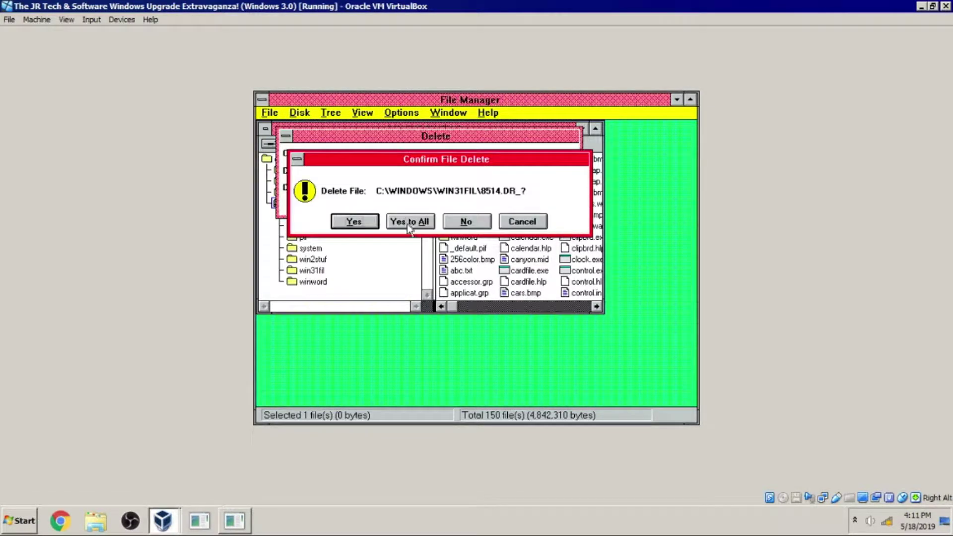
{"action": "left_click", "coordinate": [425, 227]}
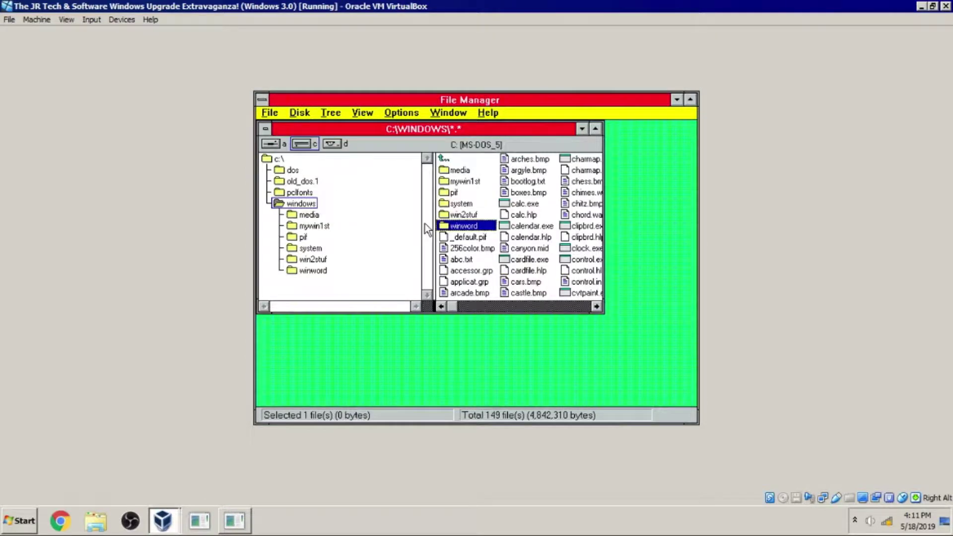
Close File Manager and minimize the Main, Accessories, Applications and Games groups.
{"action": "double_click", "coordinate": [262, 99]}
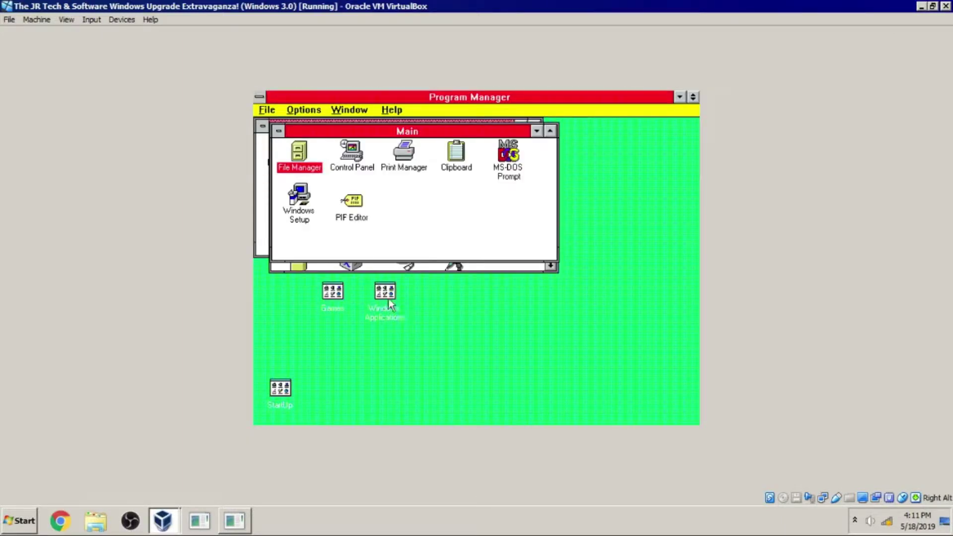
{"action": "left_click", "coordinate": [279, 130]}
{"action": "left_click", "coordinate": [295, 180]}
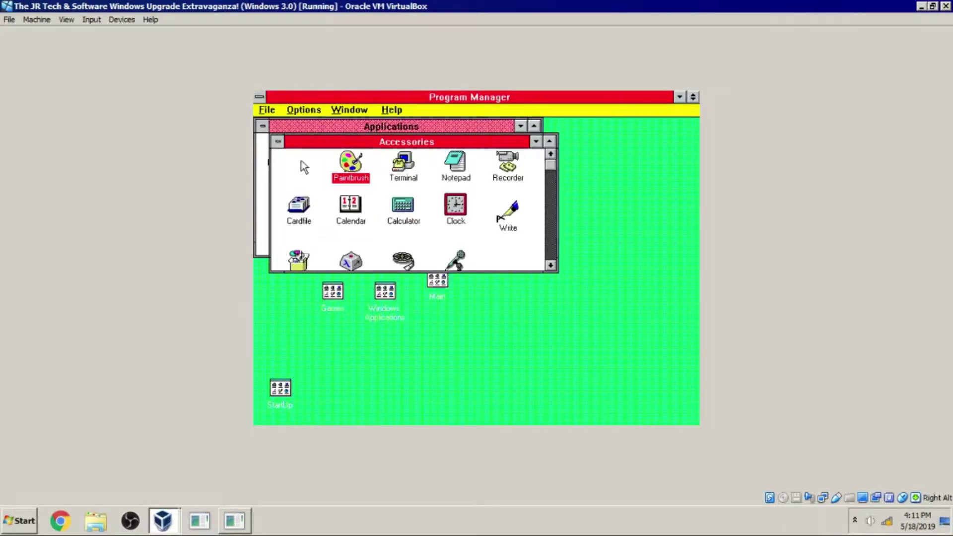
{"action": "double_click", "coordinate": [277, 143]}
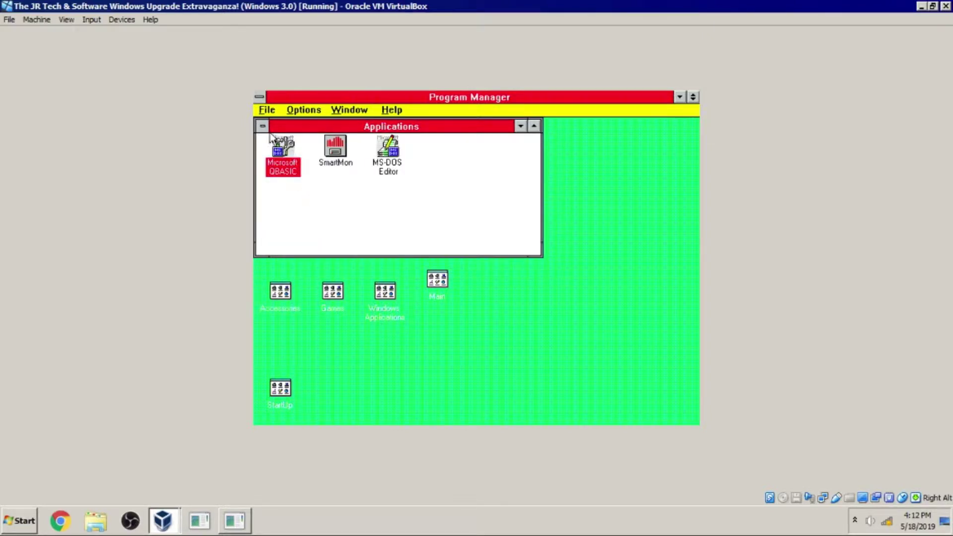
{"action": "double_click", "coordinate": [262, 126]}
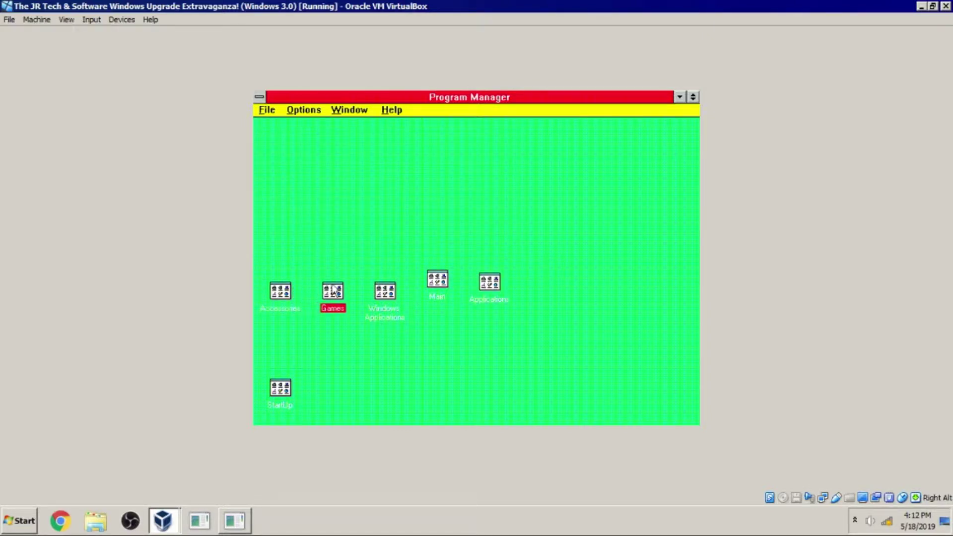
{"action": "double_click", "coordinate": [333, 290]}
{"action": "double_click", "coordinate": [295, 158]}
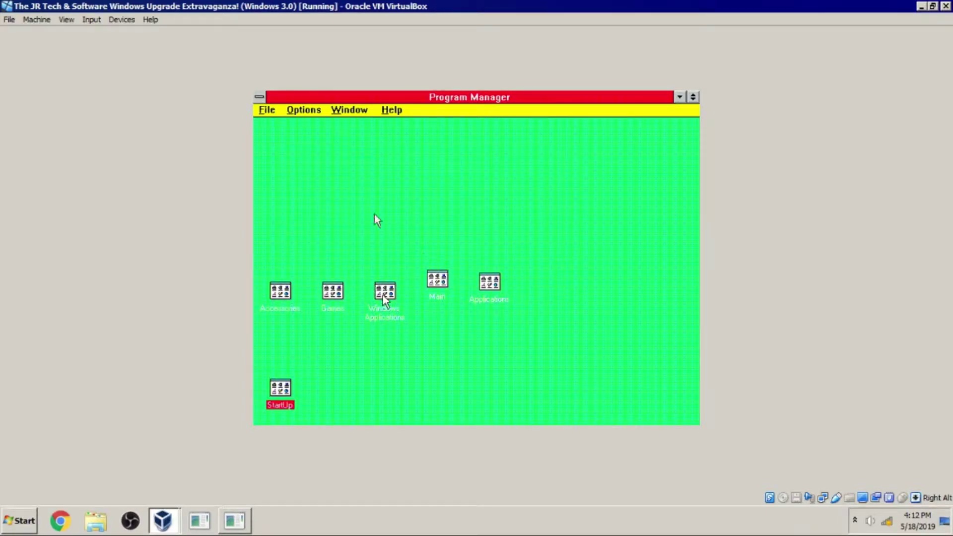
{"action": "left_click", "coordinate": [121, 19]}
Insert a floppy disk image from the Floppies folder into the VM's floppy drive.
{"action": "mouse_move", "coordinate": [223, 34]}
{"action": "left_click", "coordinate": [323, 44]}
{"action": "scroll", "coordinate": [248, 213], "scroll_direction": "down", "scroll_amount": 10}
{"action": "scroll", "coordinate": [242, 219], "scroll_direction": "up", "scroll_amount": 15}
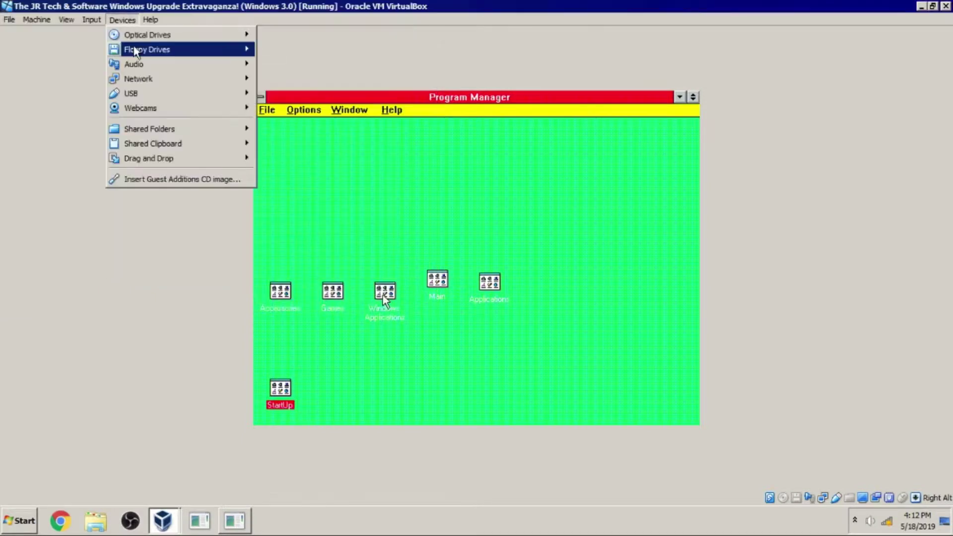
{"action": "mouse_move", "coordinate": [135, 51]}
{"action": "left_click", "coordinate": [297, 58]}
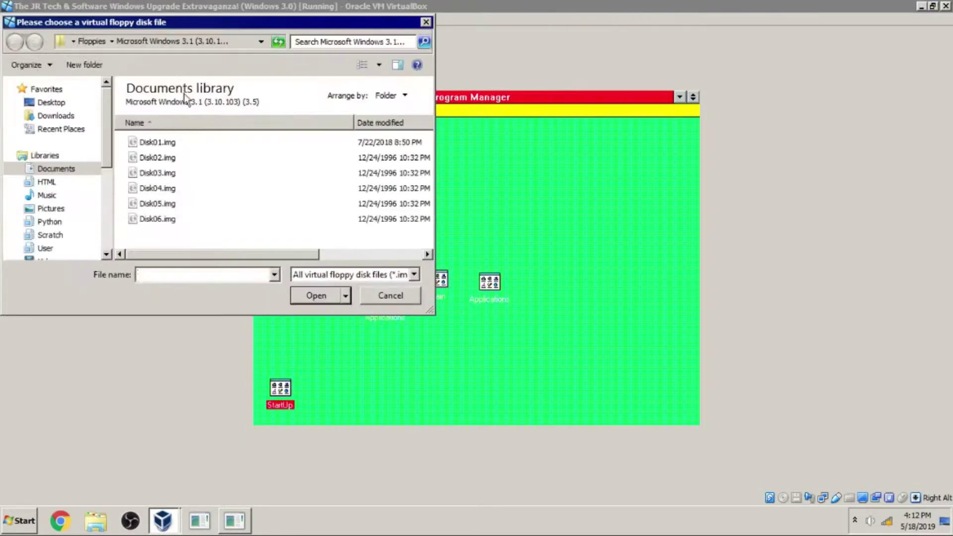
{"action": "left_click", "coordinate": [92, 41]}
{"action": "scroll", "coordinate": [247, 180], "scroll_direction": "down", "scroll_amount": 5}
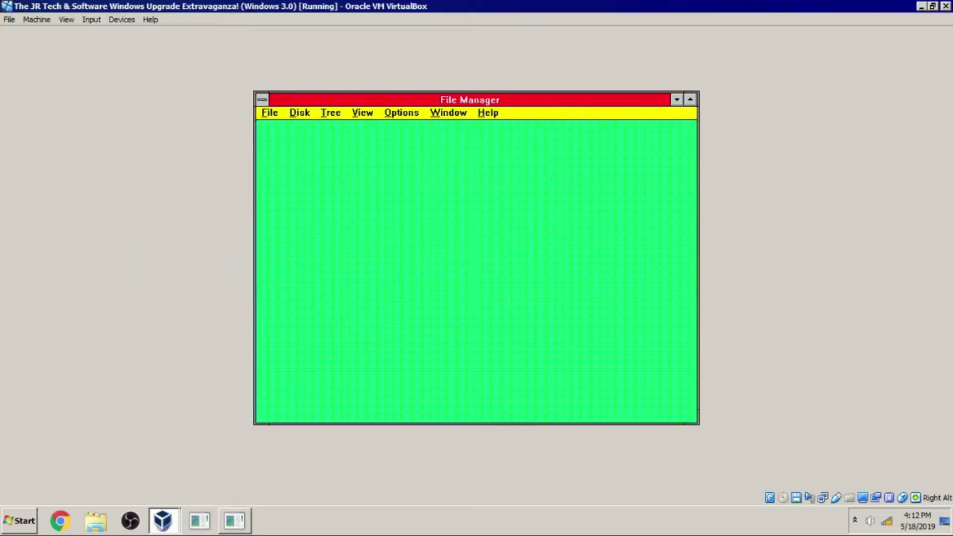
Run setup.exe from drive A: and install the Entertainment Pack into C:\WINDOWS\WEP.
{"action": "double_click", "coordinate": [272, 152]}
{"action": "left_click", "coordinate": [480, 186]}
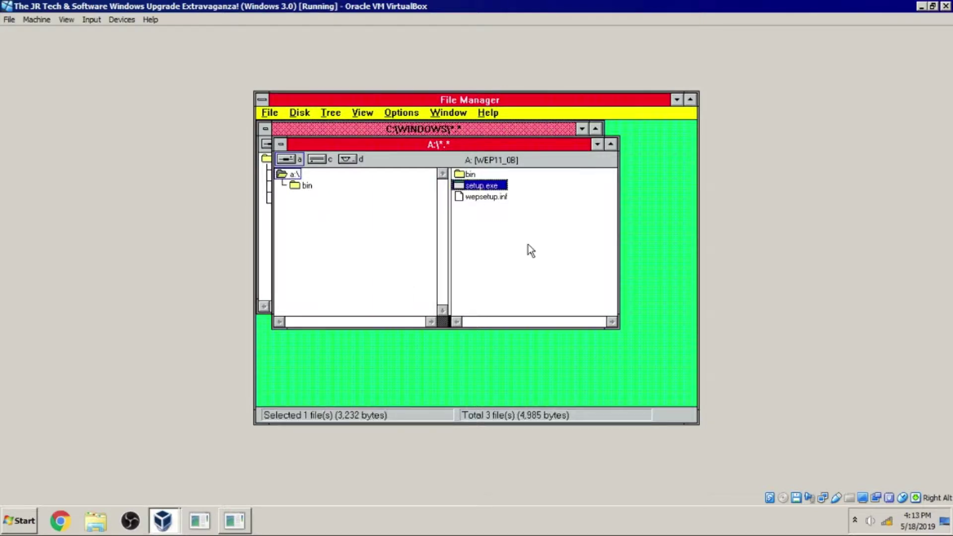
{"action": "key", "text": "Return"}
{"action": "left_click", "coordinate": [411, 291]}
{"action": "type", "text": "WINDOWS\\WEP"}
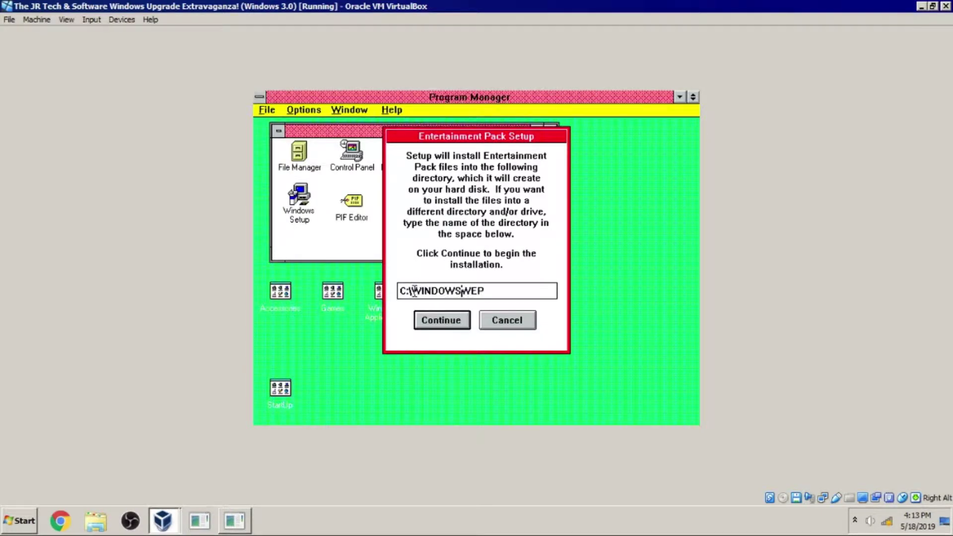
{"action": "left_click", "coordinate": [442, 329]}
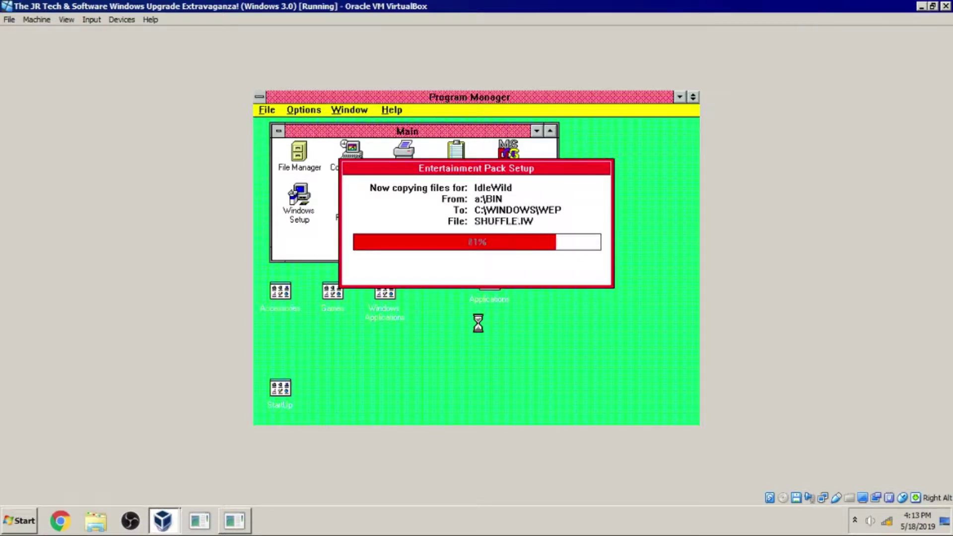
Acknowledge Installation Complete, close File Manager and minimize the Main group.
{"action": "left_click", "coordinate": [475, 278]}
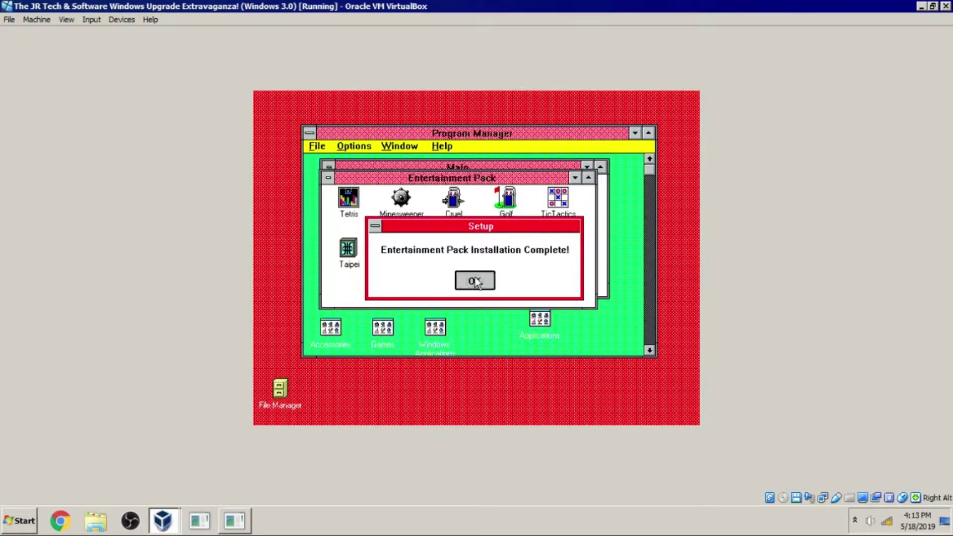
{"action": "left_click", "coordinate": [272, 387]}
{"action": "left_click", "coordinate": [318, 349]}
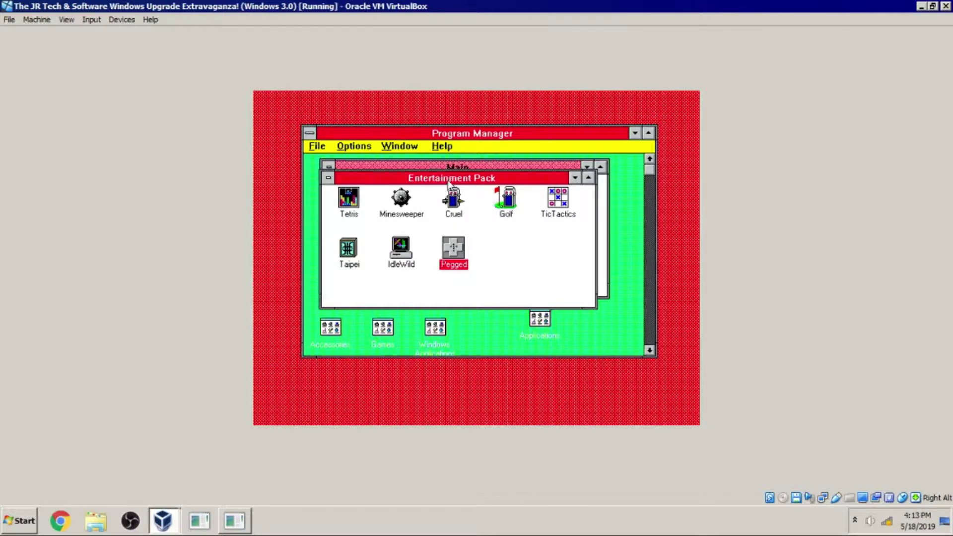
{"action": "left_click", "coordinate": [436, 165]}
{"action": "left_click", "coordinate": [329, 167]}
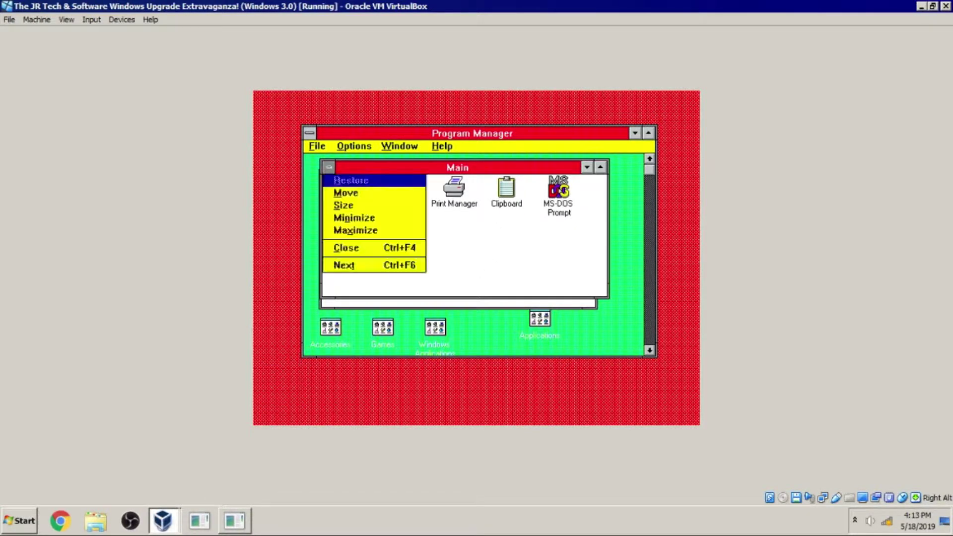
{"action": "left_click", "coordinate": [350, 214]}
Launch Tetris, play a new game, then end Tetris with Yes.
{"action": "double_click", "coordinate": [349, 199]}
{"action": "key", "text": "F2"}
{"action": "key", "text": "Up"}
{"action": "key", "text": "Right"}
{"action": "key", "text": "Right"}
{"action": "key", "text": "Right"}
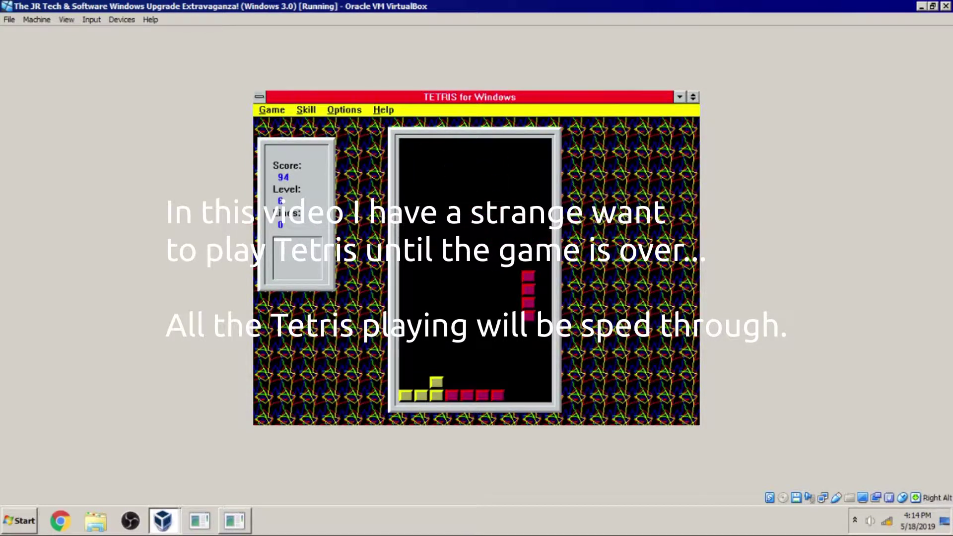
{"action": "key", "text": "Left"}
{"action": "key", "text": "Left"}
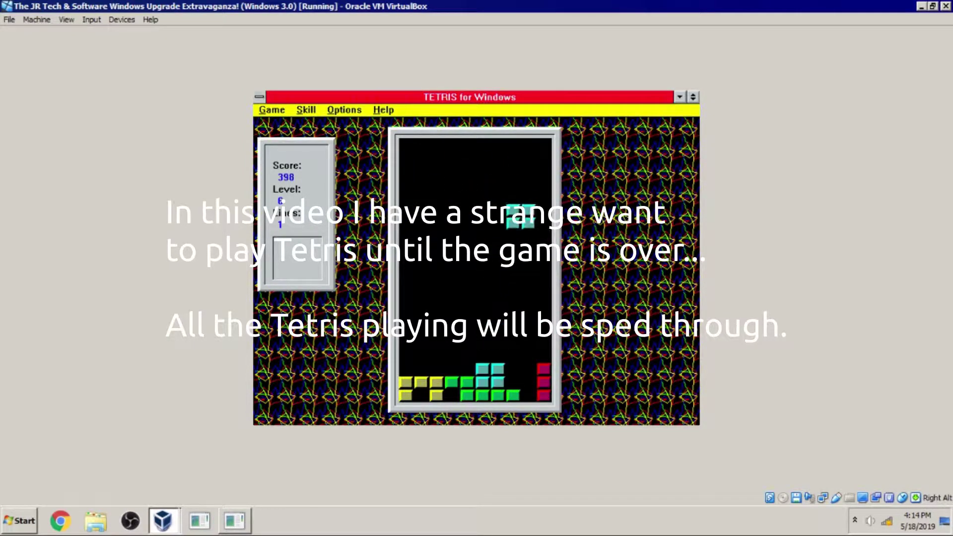
{"action": "key", "text": "Left"}
{"action": "key", "text": "Left"}
{"action": "key", "text": "Left"}
{"action": "key", "text": "Left"}
{"action": "key", "text": "Left"}
{"action": "key", "text": "Right"}
{"action": "key", "text": "Right"}
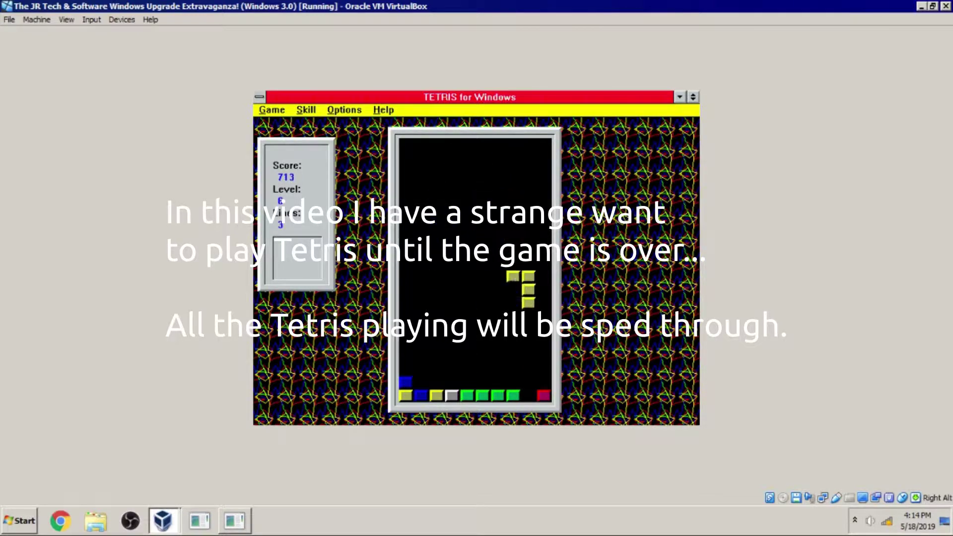
{"action": "key", "text": "Left"}
{"action": "key", "text": "Left"}
{"action": "key", "text": "Right"}
{"action": "key", "text": "Right"}
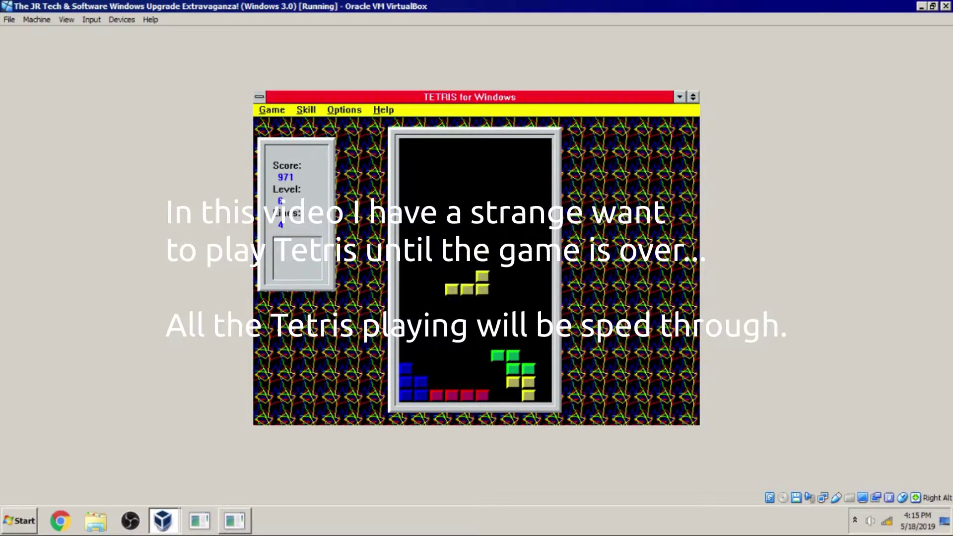
{"action": "key", "text": "Up"}
{"action": "key", "text": "Left"}
{"action": "key", "text": "Left"}
{"action": "key", "text": "Left"}
{"action": "key", "text": "Left"}
{"action": "key", "text": "Left"}
{"action": "key", "text": "Left"}
{"action": "key", "text": "Left"}
{"action": "key", "text": "Right"}
{"action": "key", "text": "Right"}
{"action": "key", "text": "Right"}
{"action": "key", "text": "Right"}
{"action": "key", "text": "Right"}
{"action": "key", "text": "Right"}
{"action": "key", "text": "Right"}
{"action": "key", "text": "Right"}
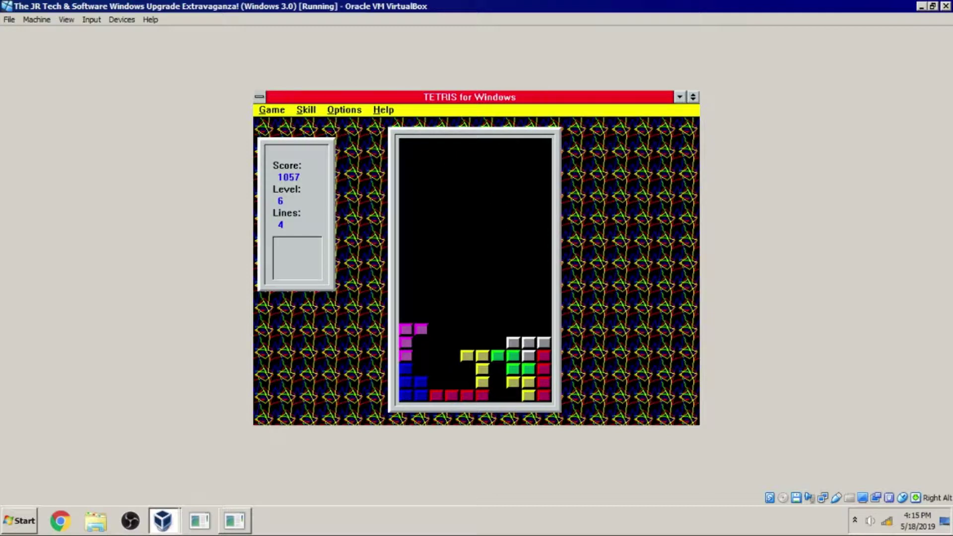
{"action": "key", "text": "Up"}
{"action": "key", "text": "Up"}
{"action": "key", "text": "Left"}
{"action": "key", "text": "Left"}
{"action": "key", "text": "Left"}
{"action": "key", "text": "Left"}
{"action": "key", "text": "Right"}
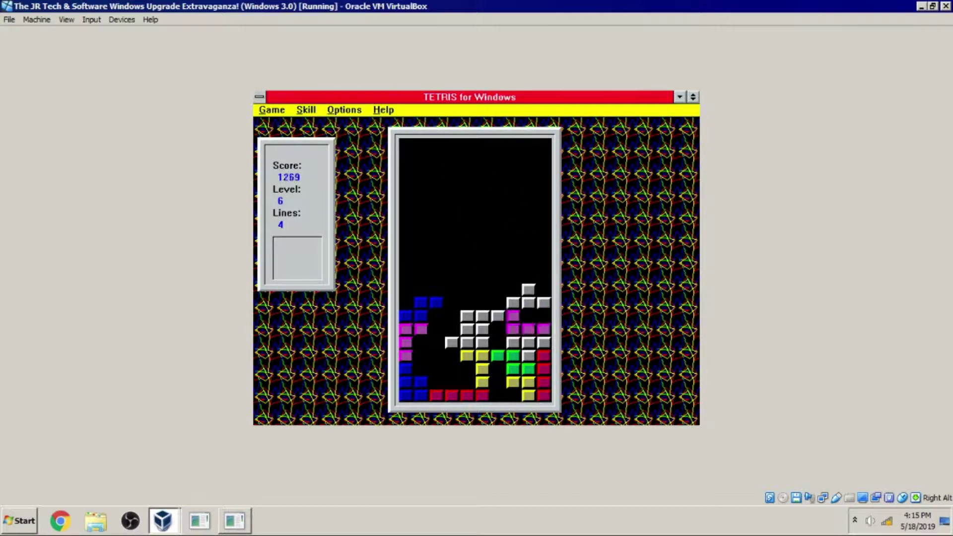
{"action": "key", "text": "Left"}
{"action": "key", "text": "Left"}
{"action": "key", "text": "Left"}
{"action": "key", "text": "alt+F4"}
{"action": "left_click", "coordinate": [451, 286]}
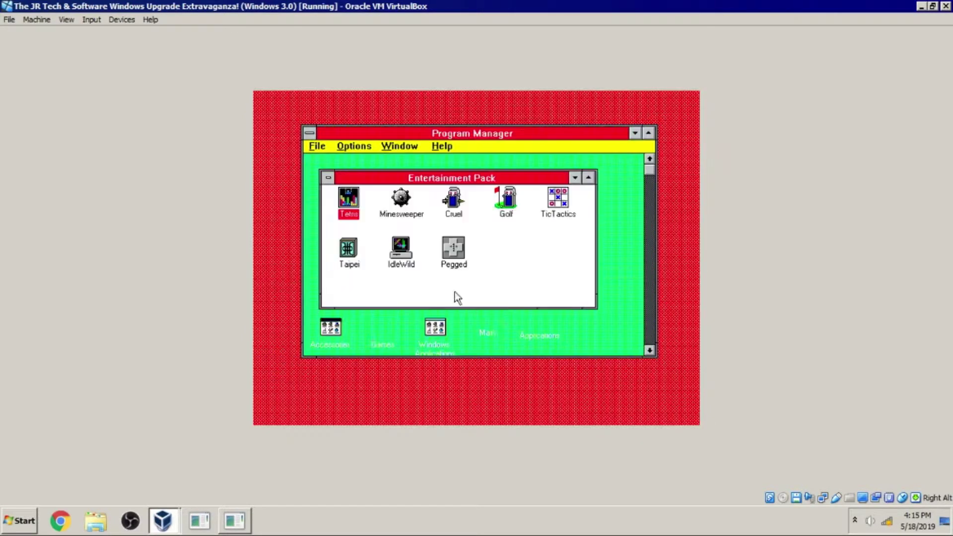
Close TicTactics and nudge the Entertainment Pack group slightly left.
{"action": "key", "text": "Alt_R"}
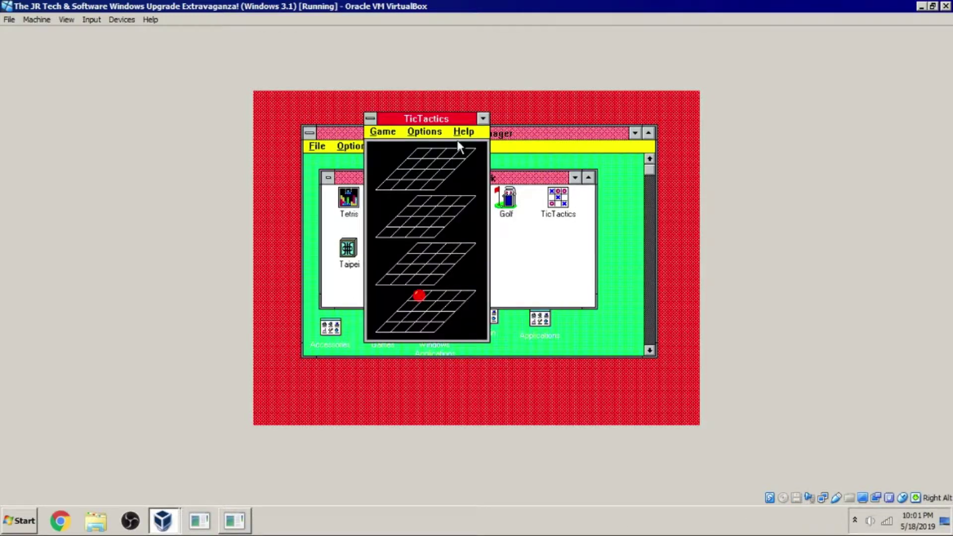
{"action": "key", "text": "alt+F4"}
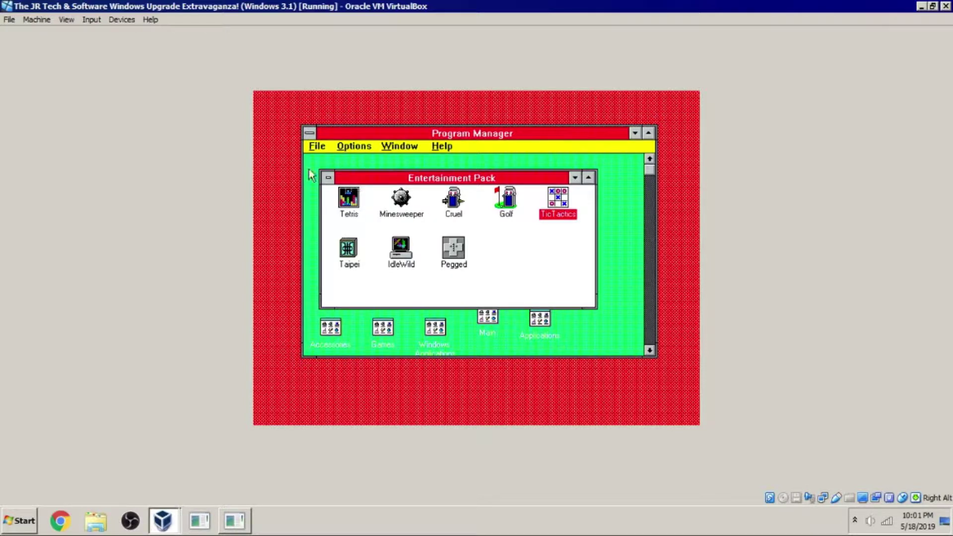
{"action": "left_click_drag", "start_coordinate": [336, 182], "coordinate": [330, 181]}
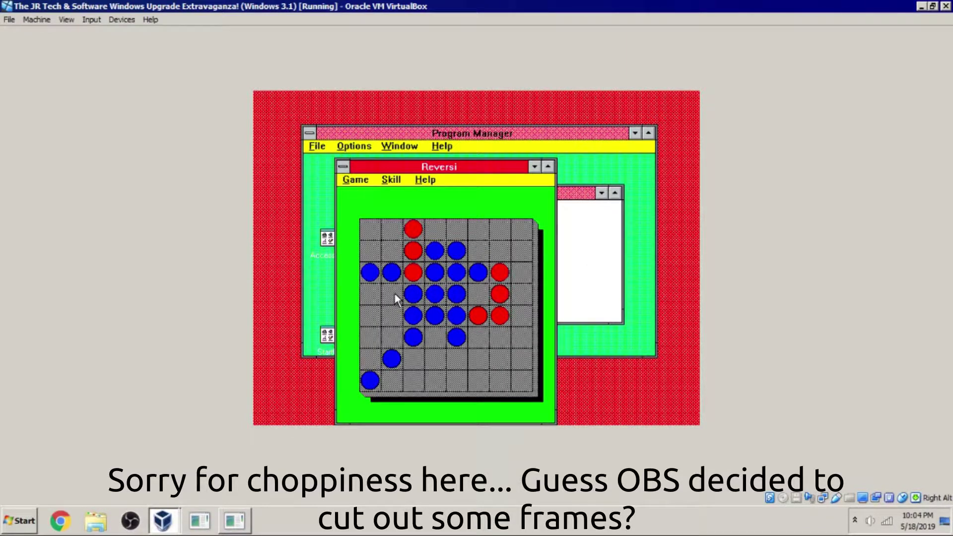
Place Reversi pieces, dismiss two invalid-move messages, and close Reversi.
{"action": "left_click", "coordinate": [478, 336]}
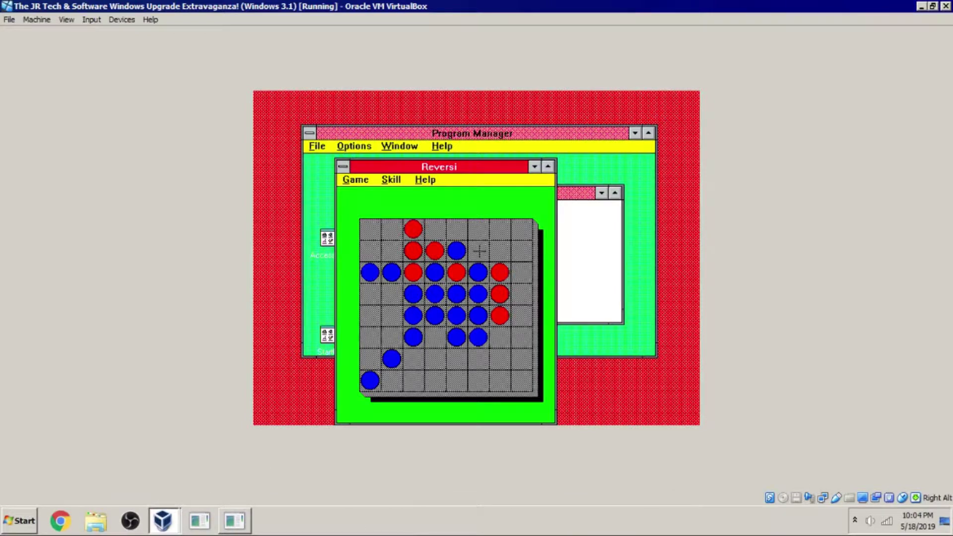
{"action": "left_click", "coordinate": [456, 229]}
{"action": "left_click", "coordinate": [477, 224]}
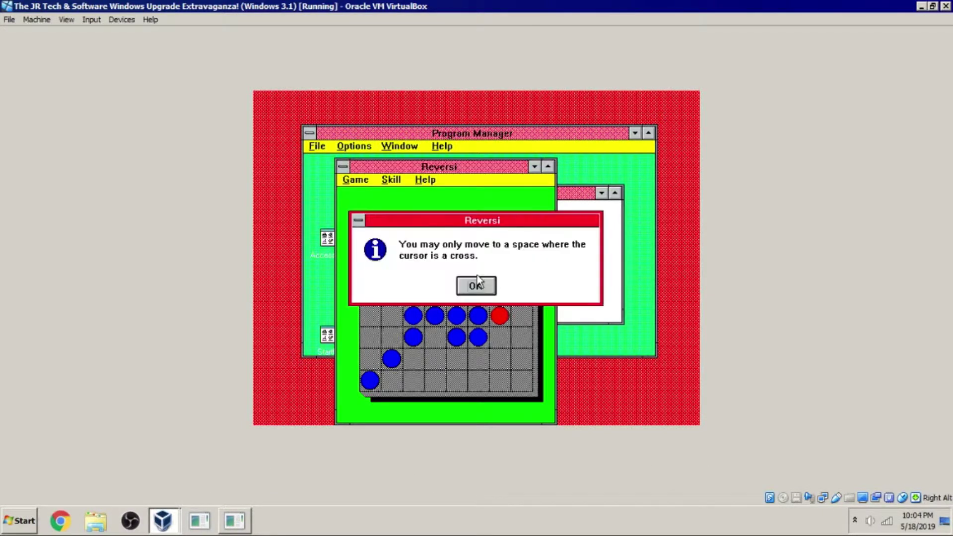
{"action": "left_click", "coordinate": [464, 280]}
{"action": "left_click", "coordinate": [446, 227]}
{"action": "left_click", "coordinate": [476, 286]}
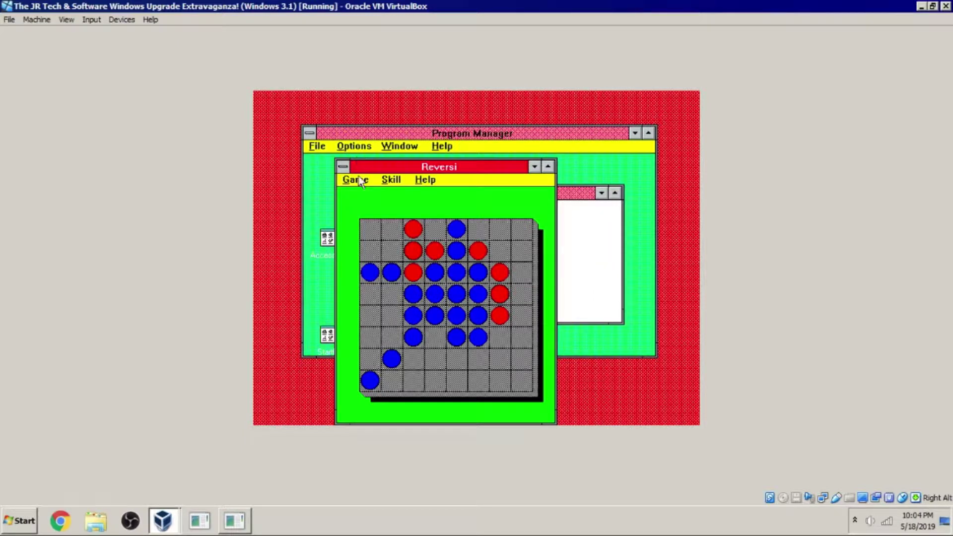
{"action": "double_click", "coordinate": [346, 168]}
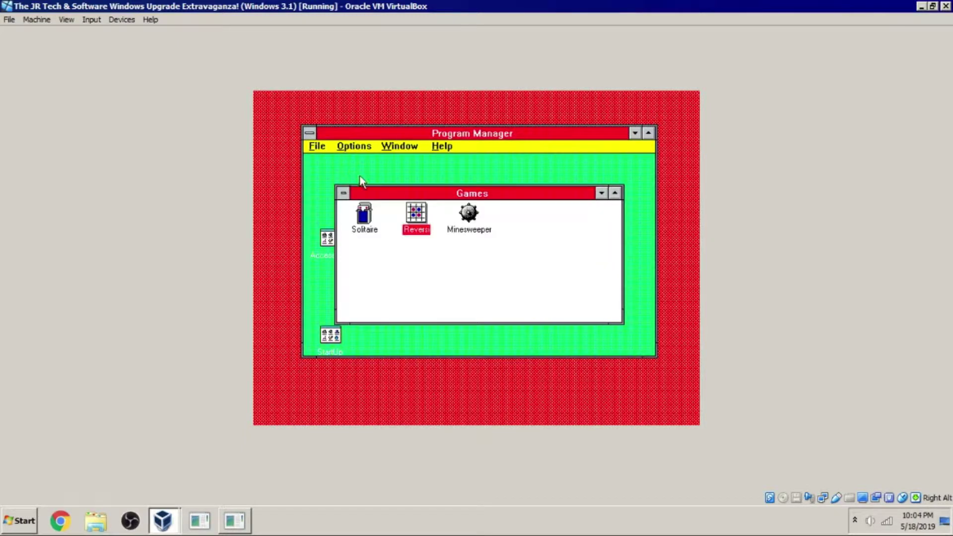
Open WINWRD1.DOC in Microsoft Word, close Word, and glance at the CD drive's image list.
{"action": "double_click", "coordinate": [344, 194]}
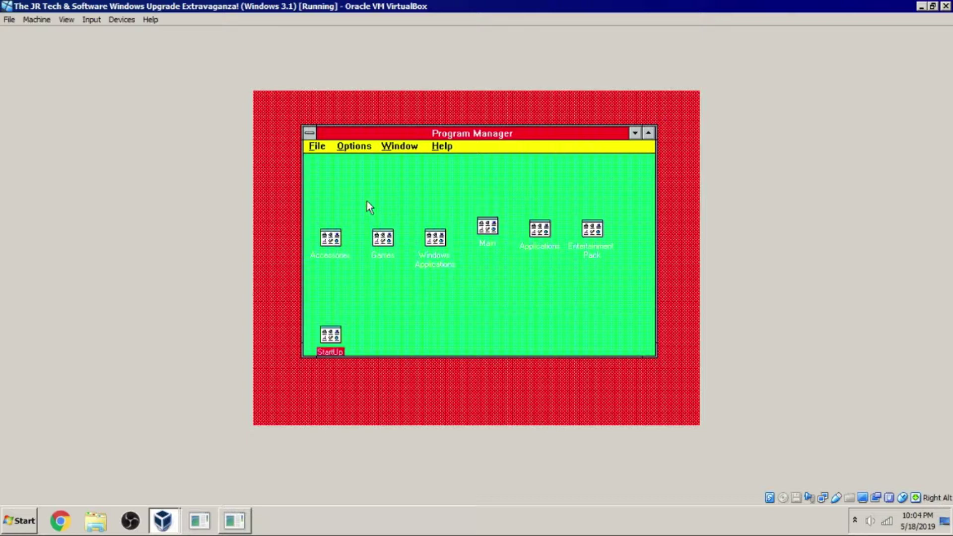
{"action": "double_click", "coordinate": [435, 238]}
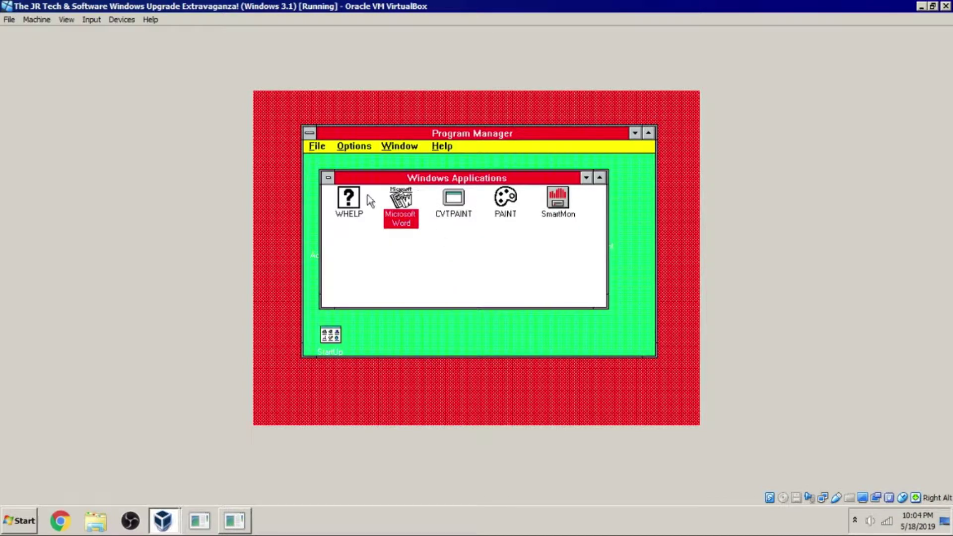
{"action": "double_click", "coordinate": [411, 200]}
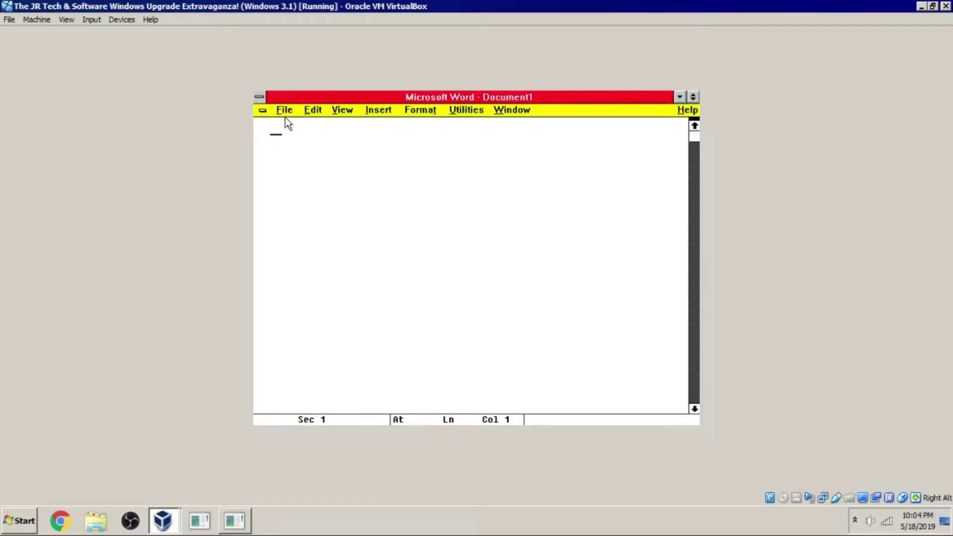
{"action": "left_click", "coordinate": [283, 113]}
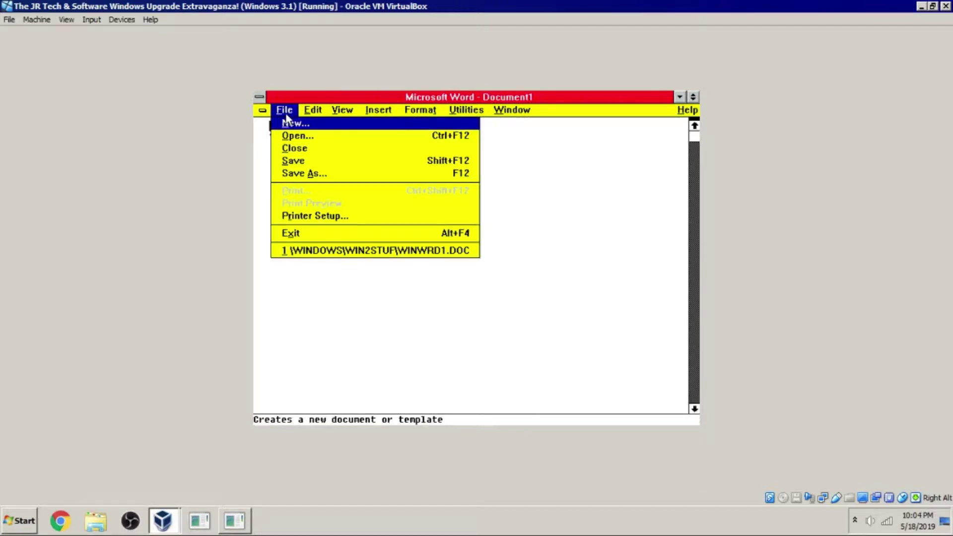
{"action": "left_click", "coordinate": [371, 249]}
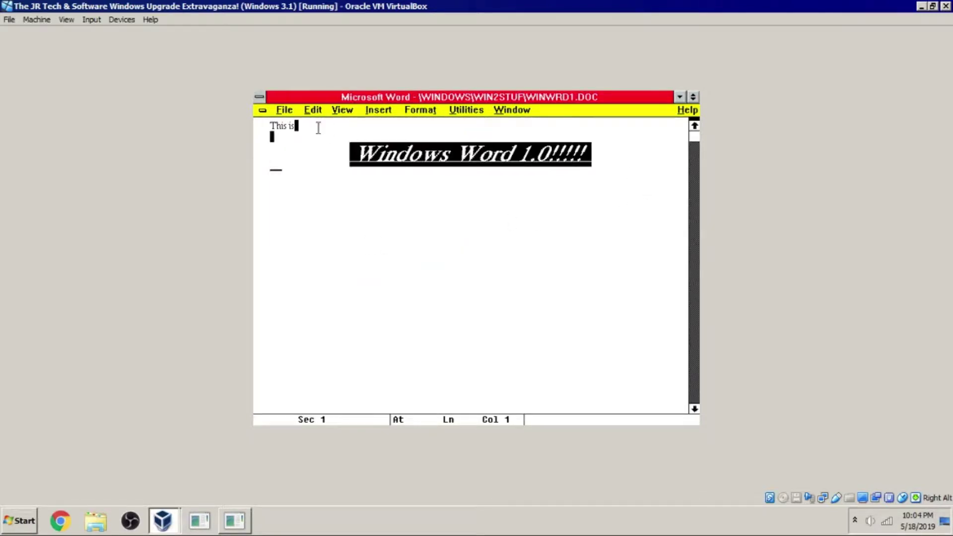
{"action": "double_click", "coordinate": [256, 95]}
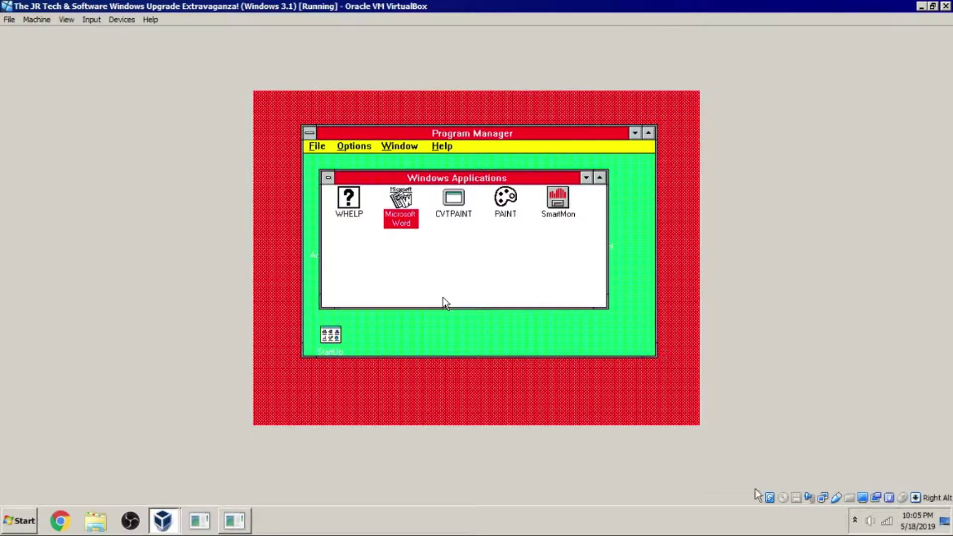
{"action": "left_click", "coordinate": [782, 498]}
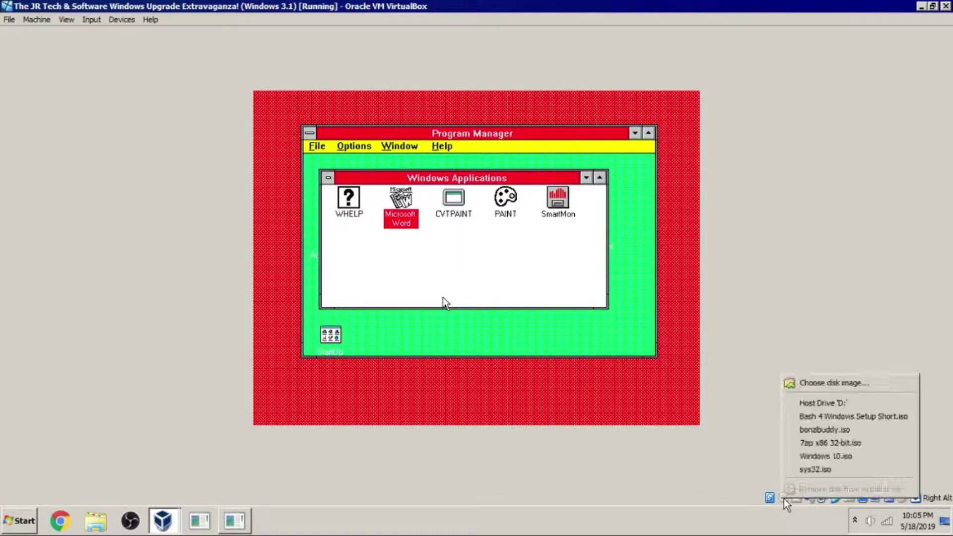
{"action": "left_click", "coordinate": [647, 378]}
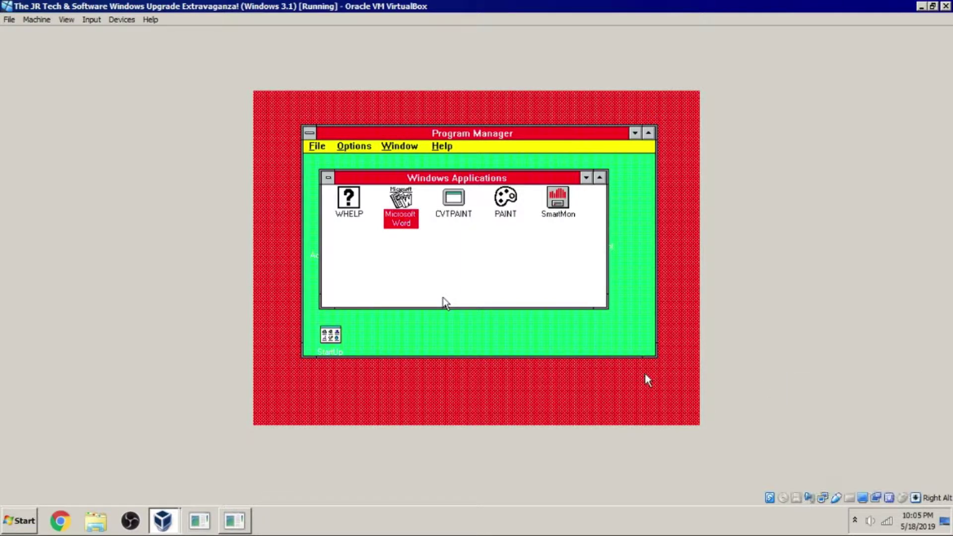
Minimize the Windows Applications and Applications groups, open Main and launch File Manager.
{"action": "double_click", "coordinate": [328, 177]}
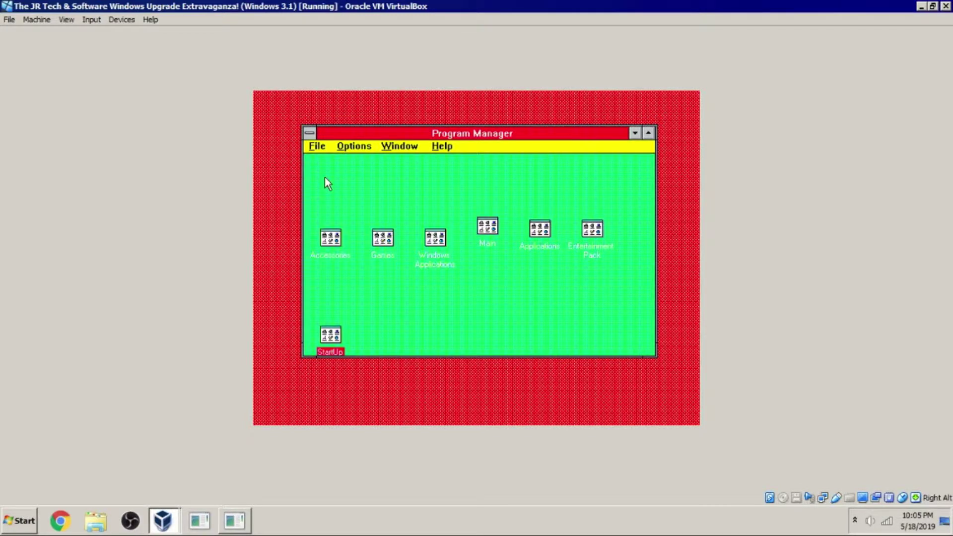
{"action": "left_click", "coordinate": [534, 229]}
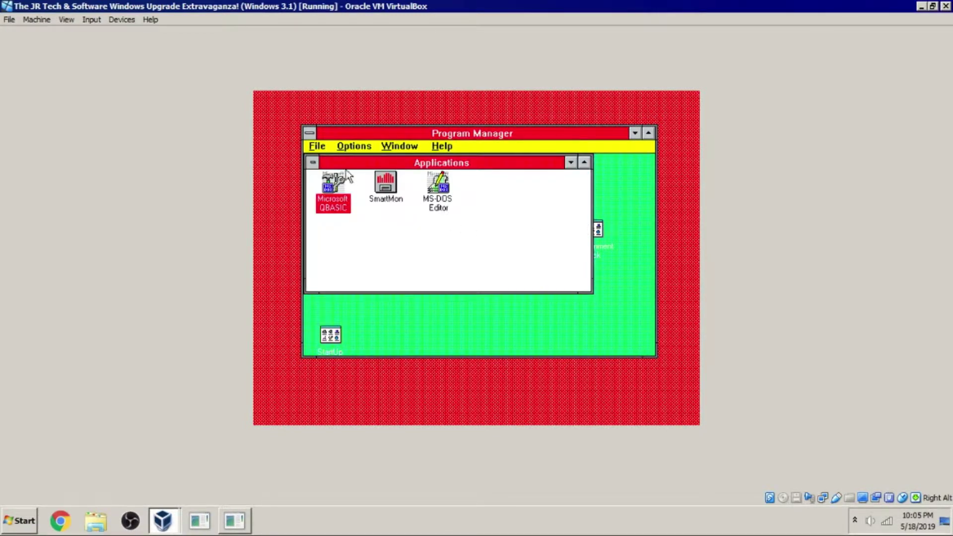
{"action": "double_click", "coordinate": [313, 163]}
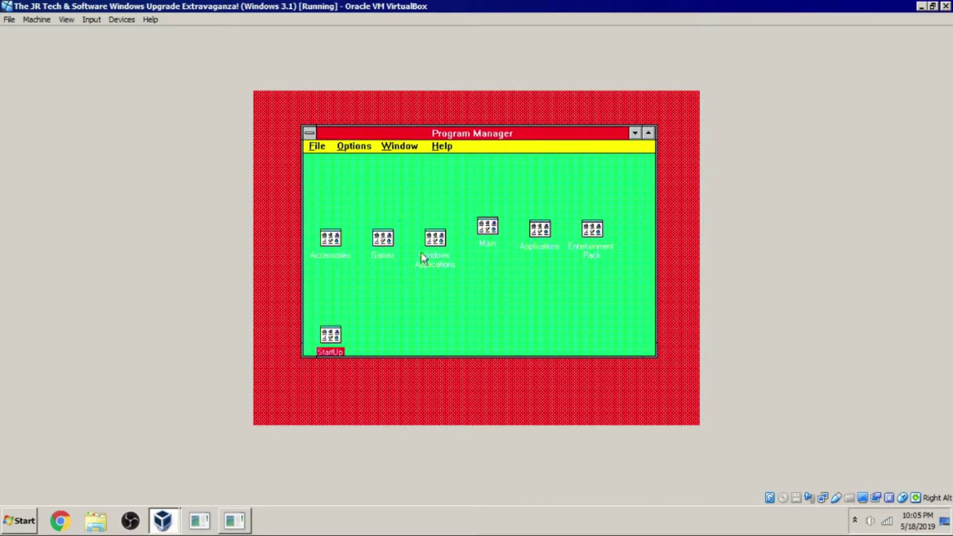
{"action": "double_click", "coordinate": [499, 223]}
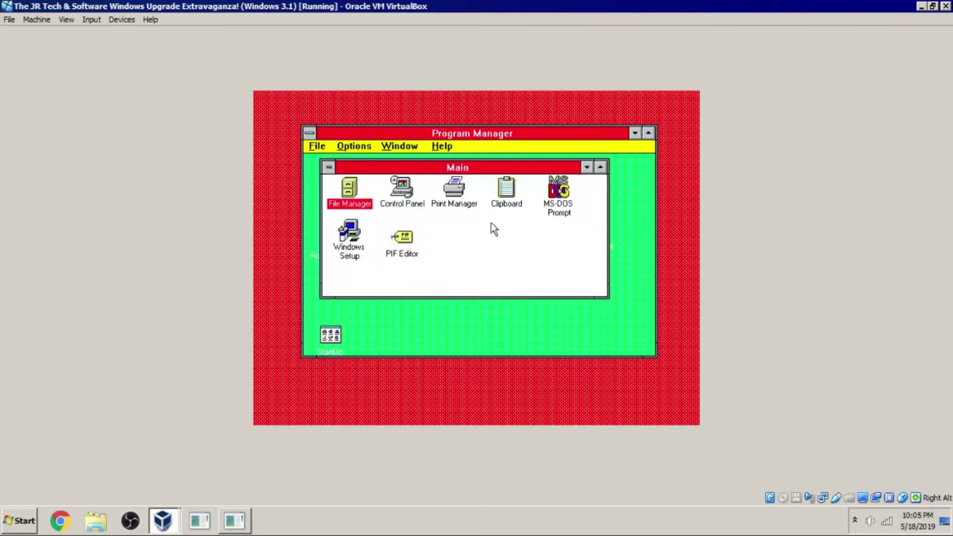
{"action": "left_click", "coordinate": [392, 202]}
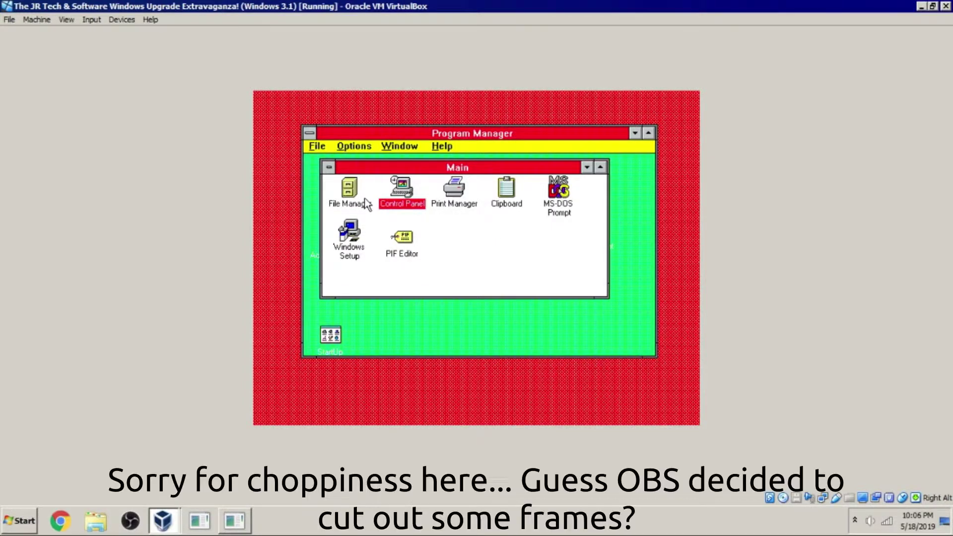
{"action": "double_click", "coordinate": [348, 186]}
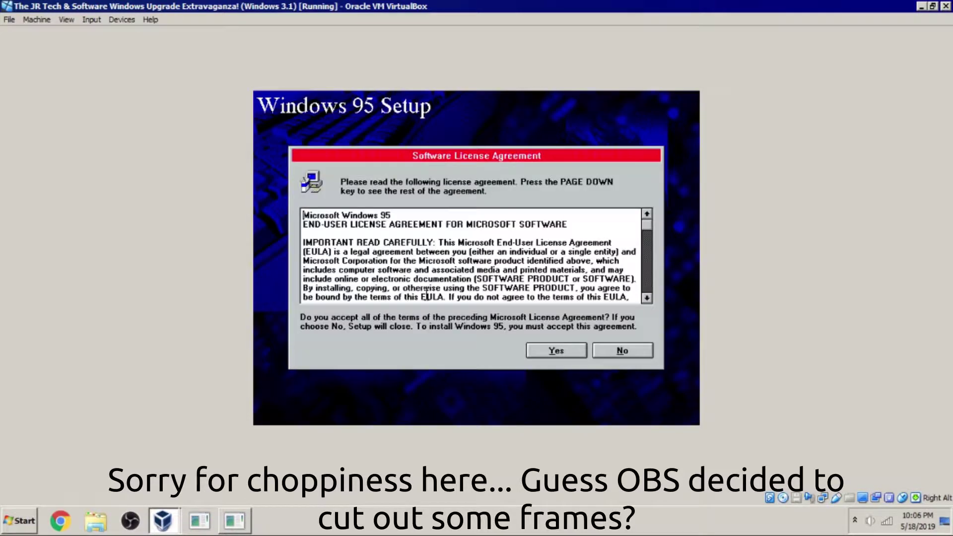
Accept the license, keep the default directory, save system files and fill in user information.
{"action": "key", "text": "Return"}
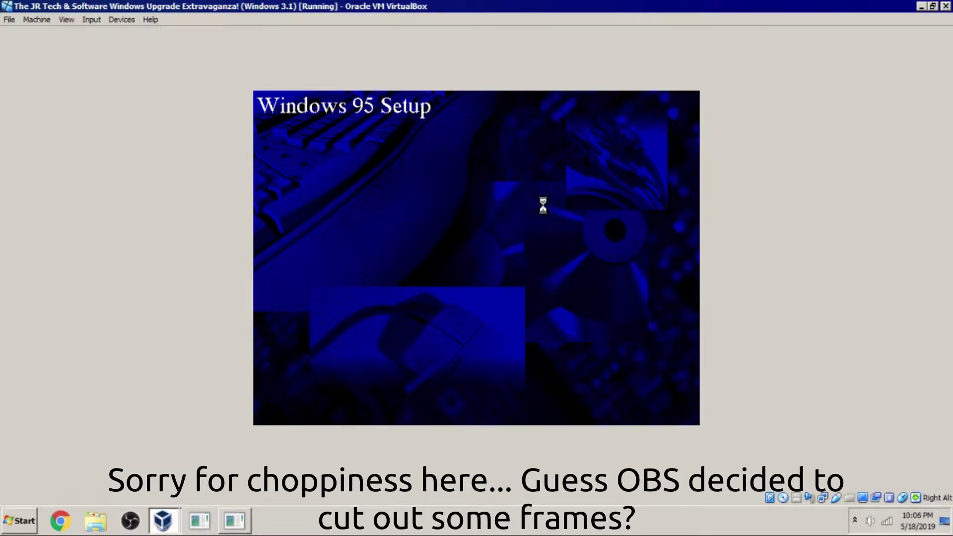
{"action": "left_click", "coordinate": [564, 363]}
{"action": "left_click", "coordinate": [564, 363]}
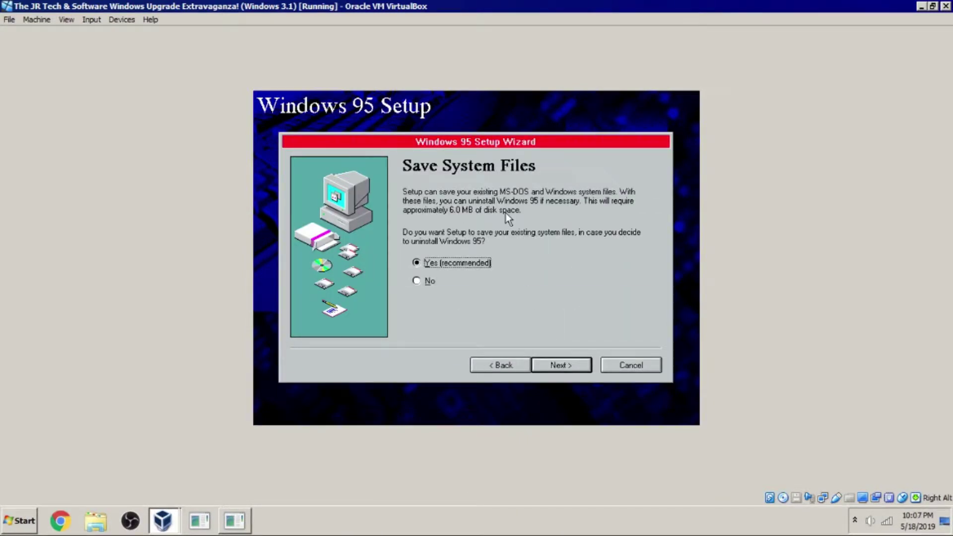
{"action": "left_click", "coordinate": [574, 368]}
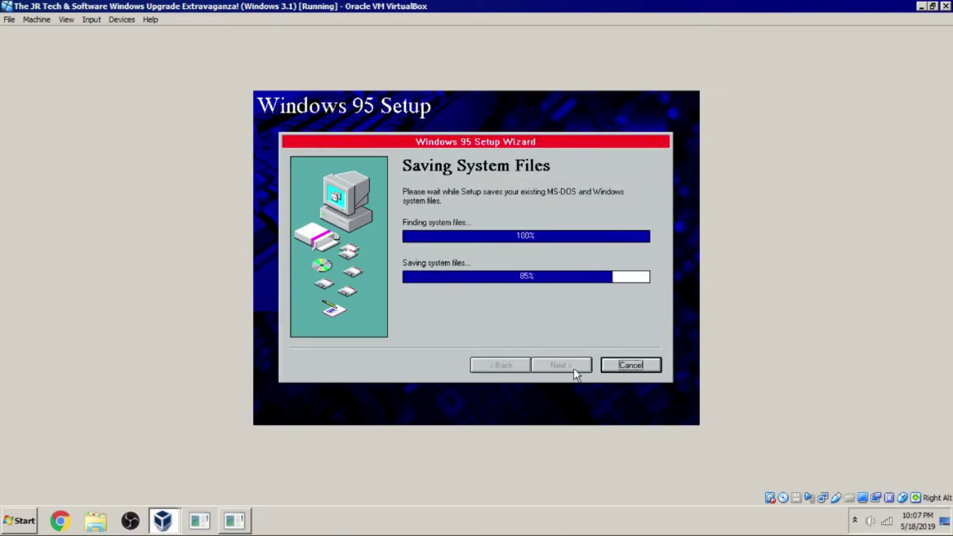
{"action": "left_click", "coordinate": [575, 367]}
{"action": "left_click", "coordinate": [500, 365]}
{"action": "key", "text": "Return"}
{"action": "key", "text": "Tab"}
{"action": "key", "text": "Return"}
Advance through product identification, hardware detection and the Get Connected page.
{"action": "left_click", "coordinate": [854, 520]}
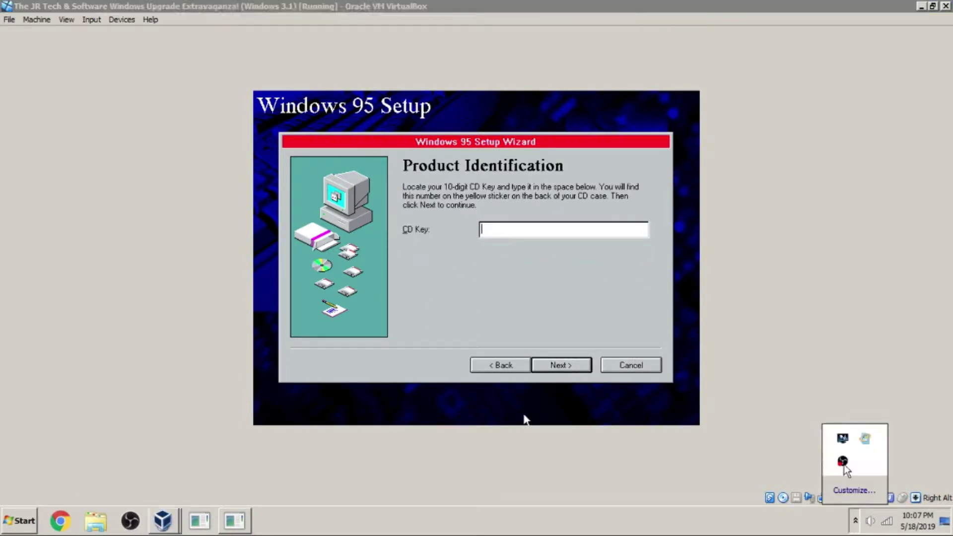
{"action": "left_click", "coordinate": [844, 466]}
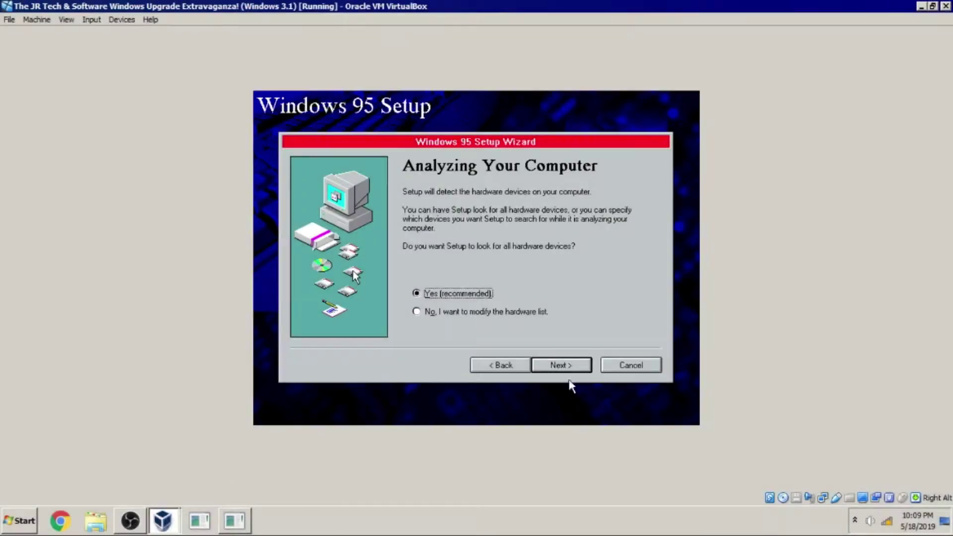
{"action": "key", "text": "Return"}
{"action": "key", "text": "Return"}
{"action": "key", "text": "alt+Tab"}
{"action": "left_click", "coordinate": [827, 18]}
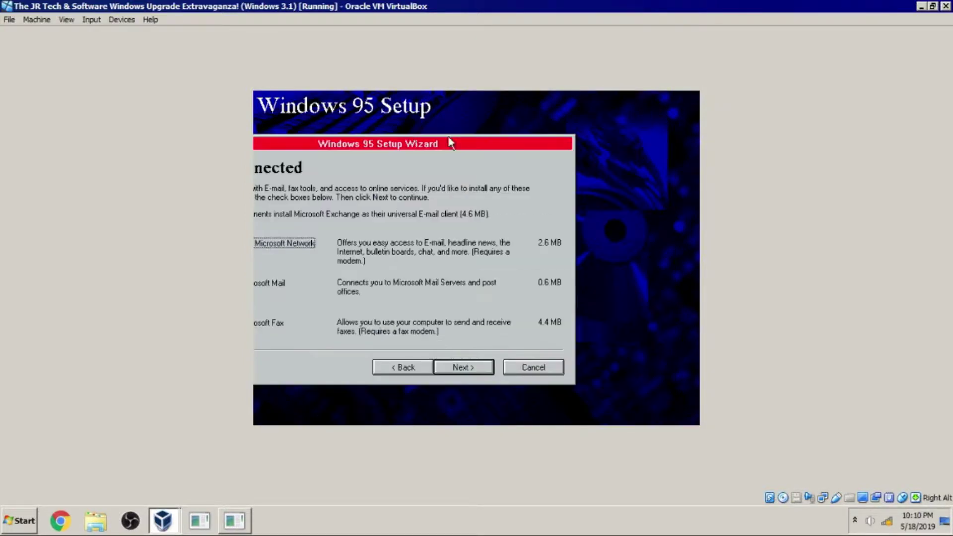
{"action": "left_click", "coordinate": [585, 363]}
Review Disk Tools and add Games, System Resource Meter and Mouse Pointers under Accessories.
{"action": "left_click", "coordinate": [343, 260]}
{"action": "left_click", "coordinate": [619, 295]}
{"action": "left_click", "coordinate": [564, 367]}
{"action": "left_click", "coordinate": [334, 235]}
{"action": "left_click", "coordinate": [620, 294]}
{"action": "left_click", "coordinate": [336, 289]}
{"action": "double_click", "coordinate": [496, 315]}
{"action": "left_click", "coordinate": [303, 238]}
{"action": "triple_click", "coordinate": [495, 315]}
{"action": "left_click", "coordinate": [304, 288]}
{"action": "left_click", "coordinate": [567, 369]}
Select Communications, continue past network setup, and let setup copy files and restart.
{"action": "left_click", "coordinate": [412, 249]}
{"action": "left_click", "coordinate": [486, 299]}
{"action": "left_click", "coordinate": [558, 360]}
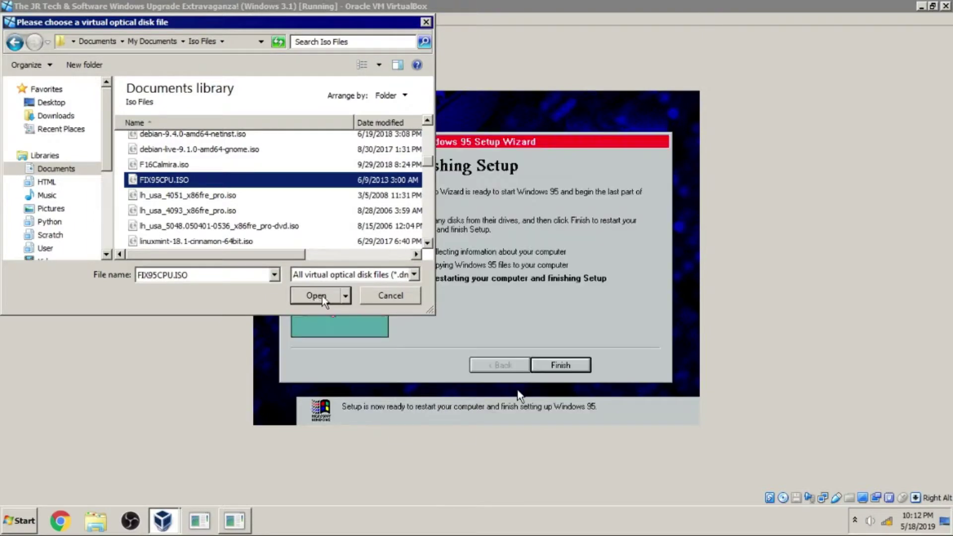
{"action": "left_click", "coordinate": [316, 295]}
{"action": "left_click", "coordinate": [484, 297]}
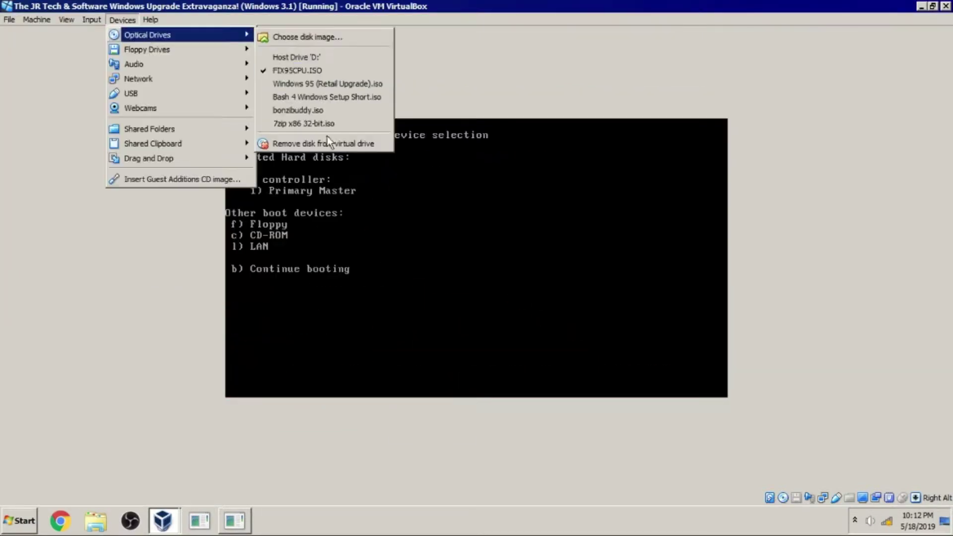
Name the computer 'Upgrade' in workgroup 'WORKGROUP' and fill in its YouTube-channel computer description.
{"action": "left_click", "coordinate": [382, 202]}
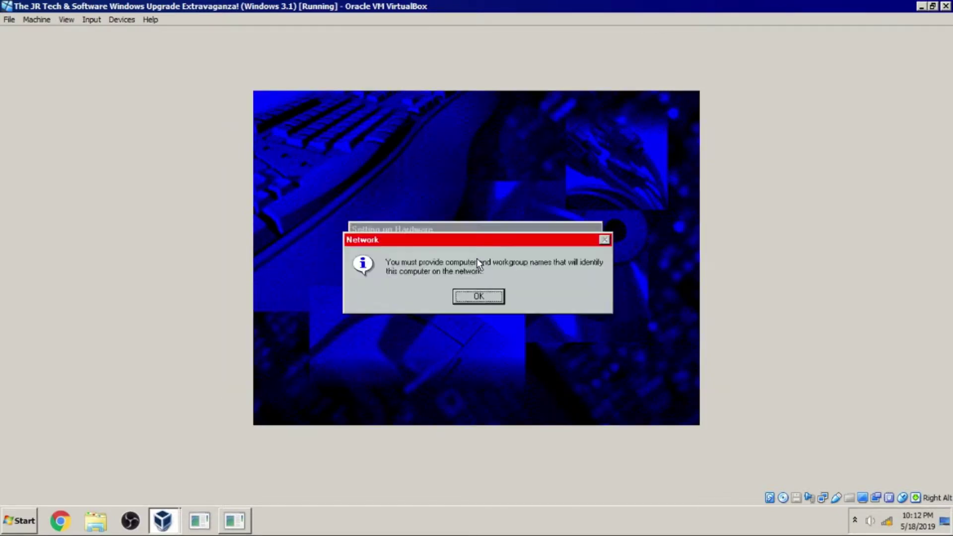
{"action": "left_click", "coordinate": [480, 296]}
{"action": "type", "text": "Upgrade"}
{"action": "key", "text": "Tab"}
{"action": "type", "text": "WORKGROUP"}
{"action": "key", "text": "Tab"}
{"action": "type", "text": "Part of the "}
{"action": "type", "text": "JR Tech & Software YouTube Channel"}
{"action": "key", "text": "Tab"}
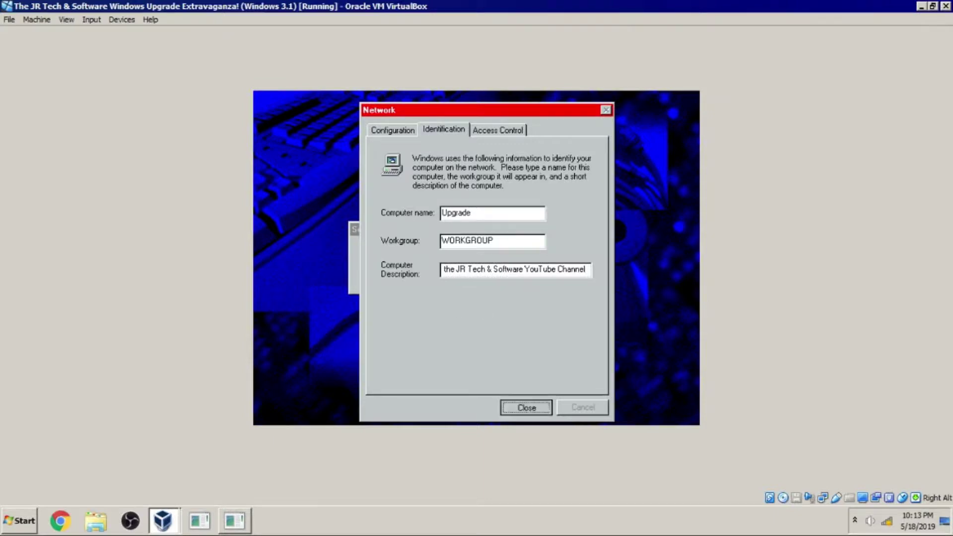
{"action": "left_click", "coordinate": [497, 408]}
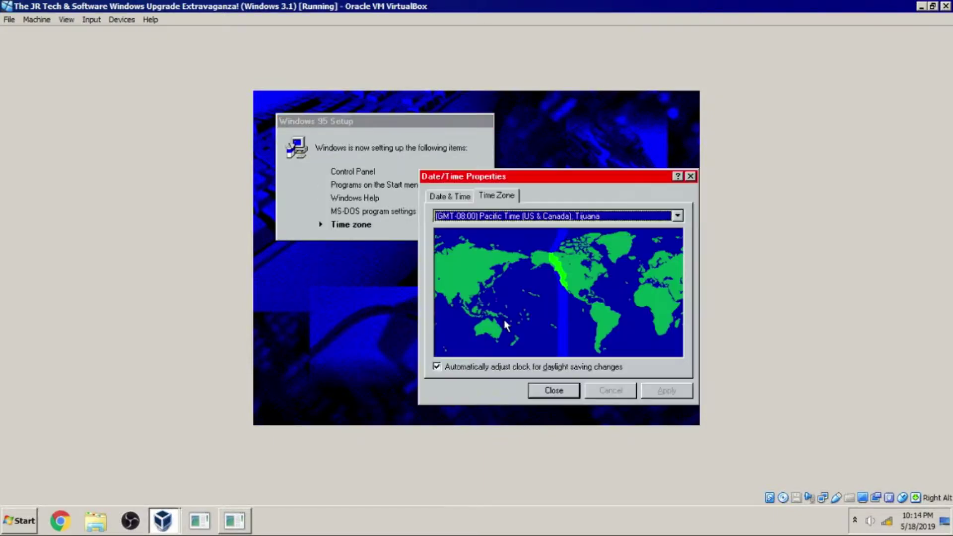
Skip the time zone settings, log on as 'admin' without a password, and close Welcome.
{"action": "left_click", "coordinate": [553, 390]}
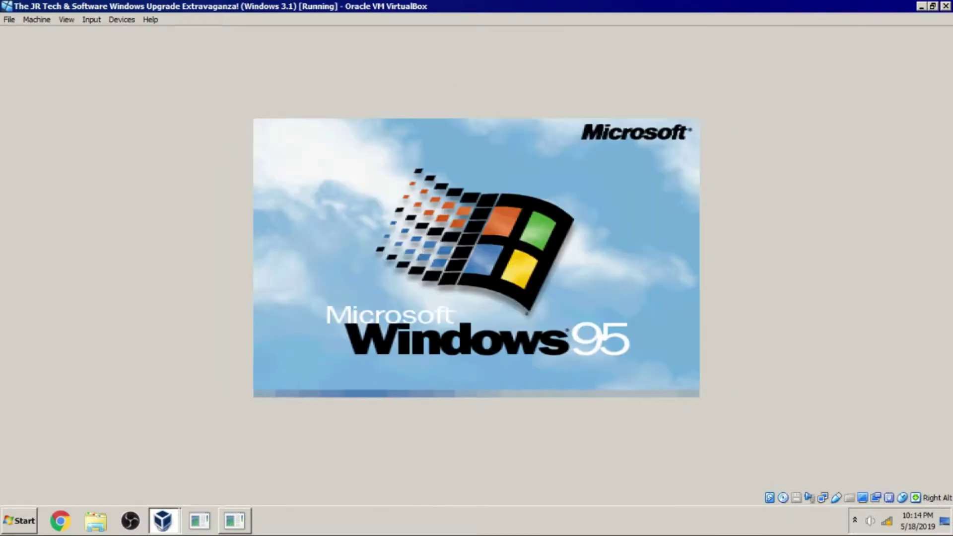
{"action": "type", "text": "admin"}
{"action": "key", "text": "Tab"}
{"action": "key", "text": "Return"}
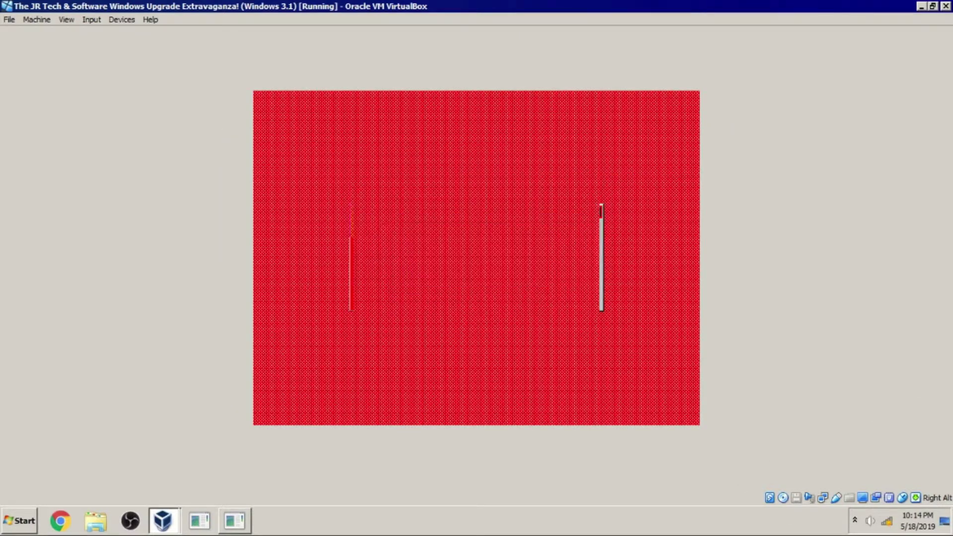
{"action": "key", "text": "Return"}
{"action": "left_click", "coordinate": [599, 261]}
Change the display adapter to Super VGA in Display Properties and restart Windows.
{"action": "right_click", "coordinate": [440, 201]}
{"action": "left_click", "coordinate": [471, 282]}
{"action": "left_click", "coordinate": [491, 117]}
{"action": "left_click", "coordinate": [519, 356]}
{"action": "left_click", "coordinate": [557, 172]}
{"action": "left_click", "coordinate": [510, 264]}
{"action": "left_click", "coordinate": [564, 372]}
{"action": "left_click", "coordinate": [567, 306]}
{"action": "left_click", "coordinate": [450, 387]}
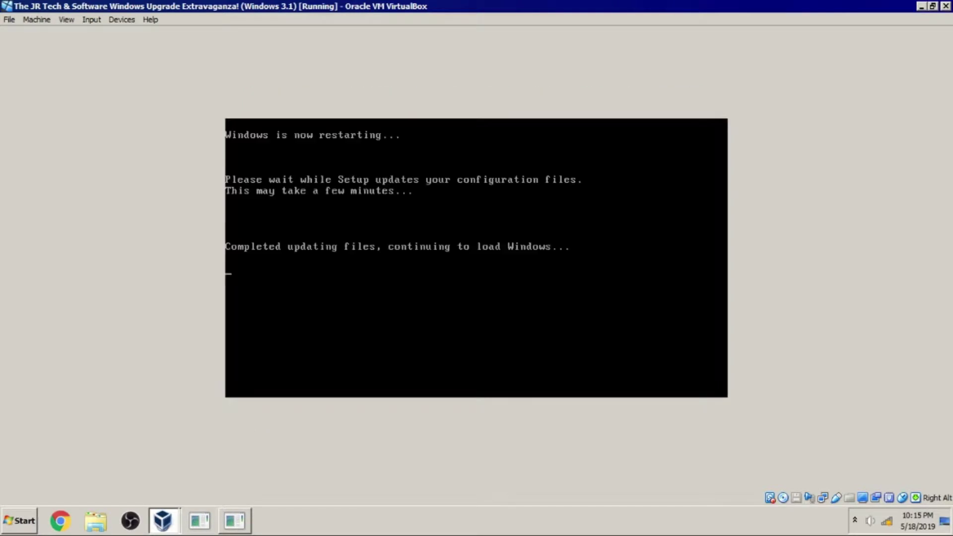
Log back on to the Windows 95 desktop and close the Welcome dialog.
{"action": "key", "text": "Return"}
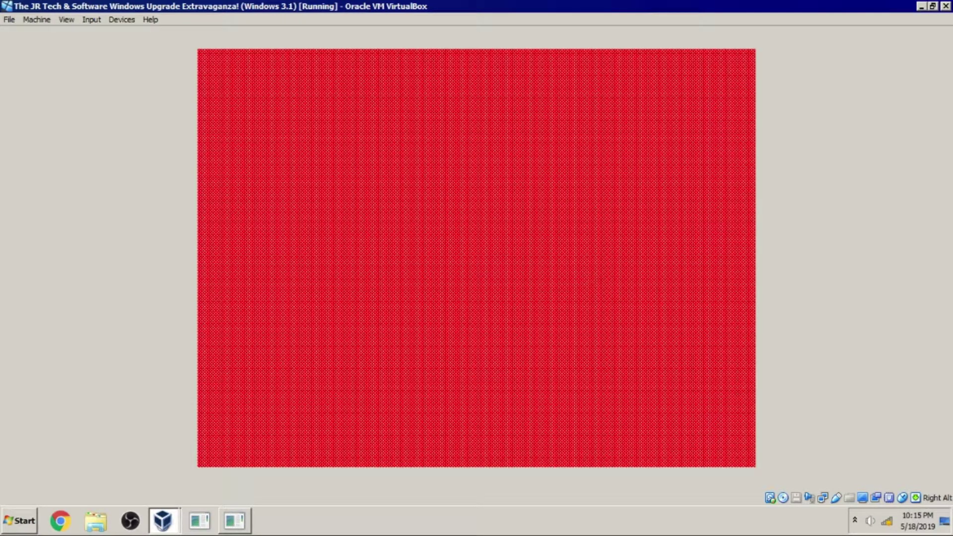
{"action": "left_click", "coordinate": [576, 327]}
{"action": "left_click", "coordinate": [223, 458]}
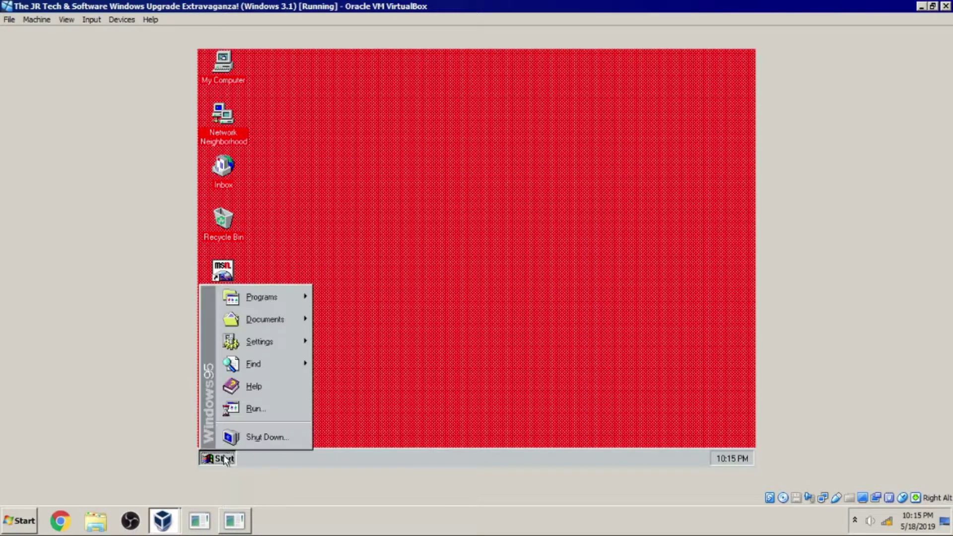
{"action": "left_click", "coordinate": [312, 246]}
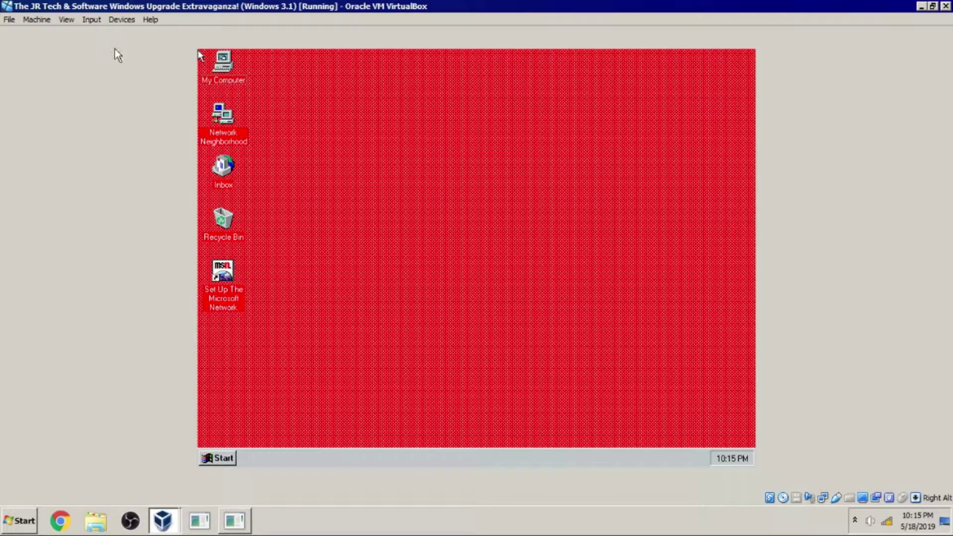
Insert disk01.img from the Adobe Photoshop 2.5.1 folder via Devices > Floppy Drives > Choose disk image.
{"action": "left_click", "coordinate": [121, 18]}
{"action": "mouse_move", "coordinate": [137, 36]}
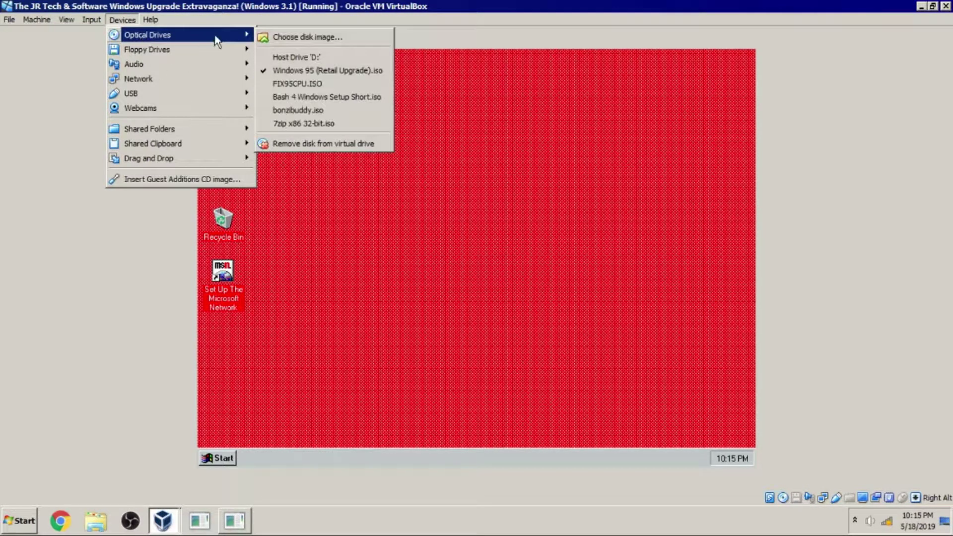
{"action": "mouse_move", "coordinate": [225, 49]}
{"action": "left_click", "coordinate": [273, 52]}
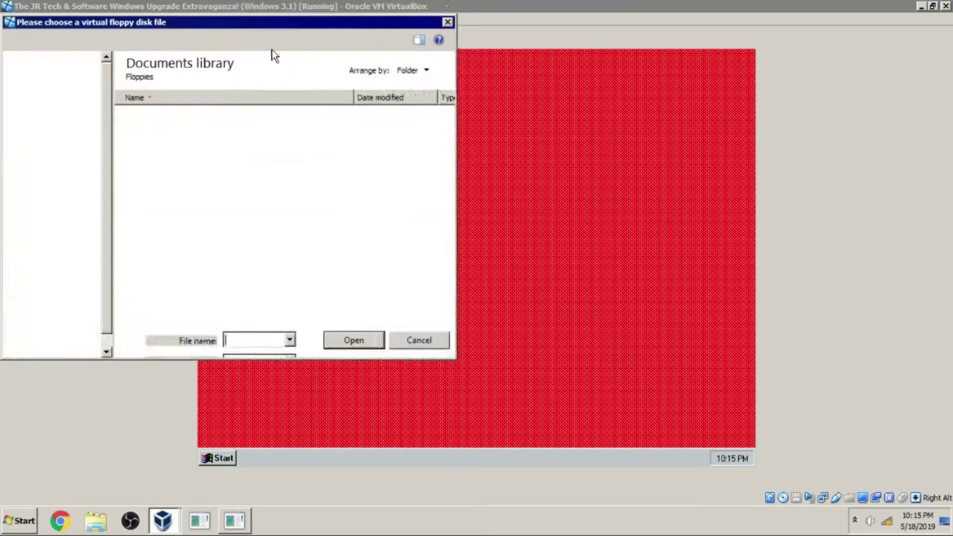
{"action": "double_click", "coordinate": [213, 143]}
{"action": "double_click", "coordinate": [213, 141]}
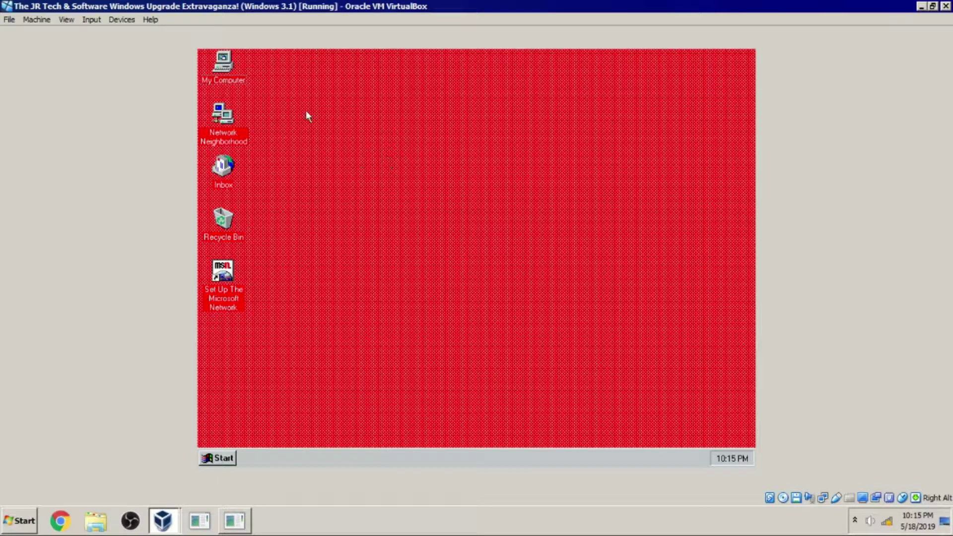
{"action": "left_click", "coordinate": [217, 458]}
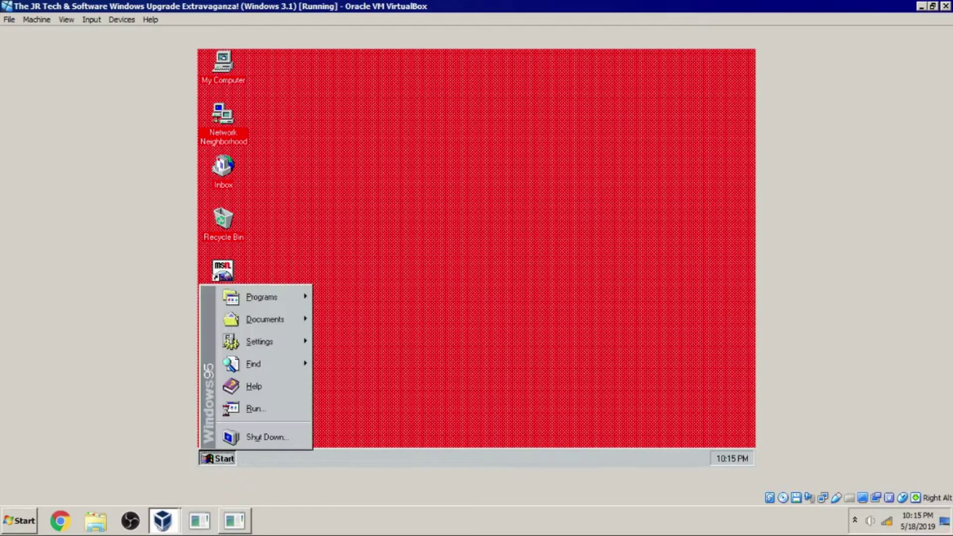
Launch Minesweeper and Reversi from the Start menu's Programs list.
{"action": "mouse_move", "coordinate": [261, 297]}
{"action": "mouse_move", "coordinate": [392, 303]}
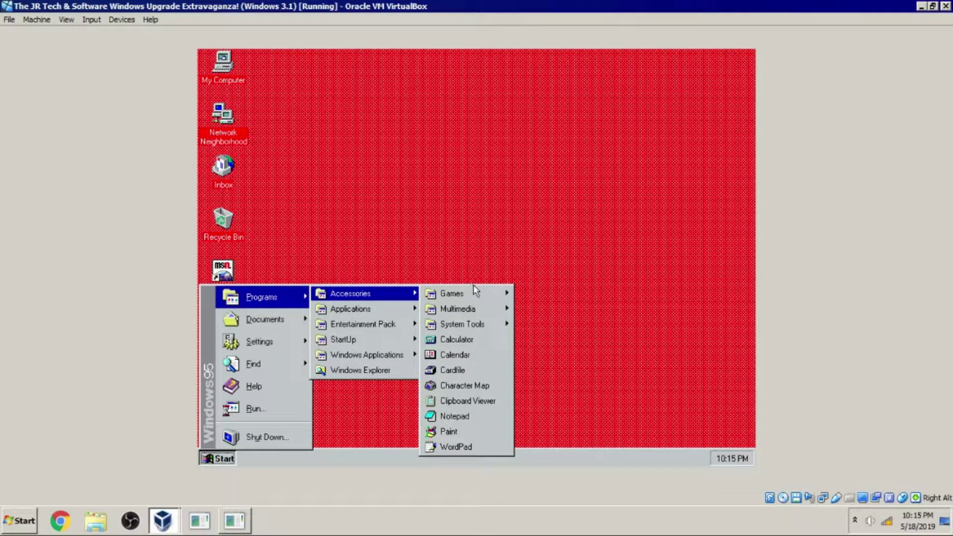
{"action": "mouse_move", "coordinate": [477, 293]}
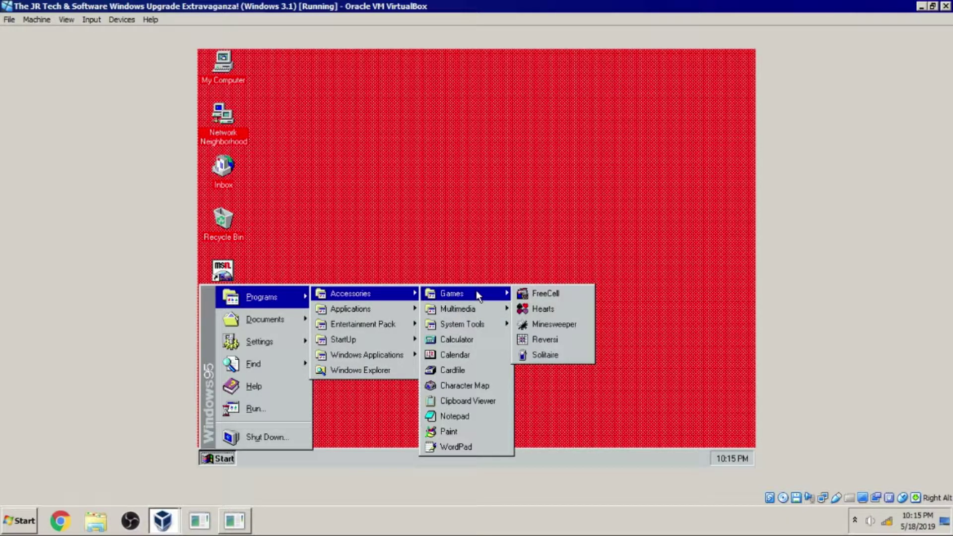
{"action": "left_click", "coordinate": [553, 324]}
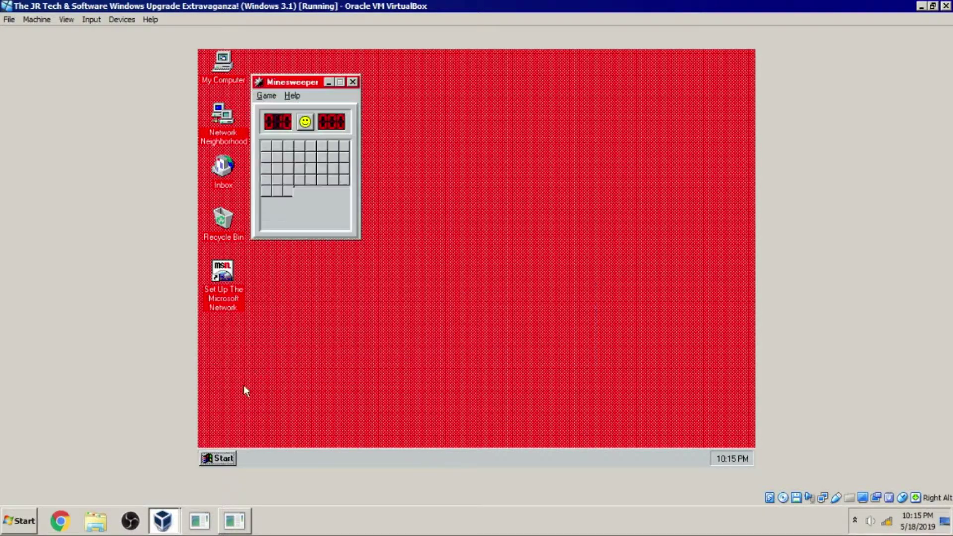
{"action": "left_click", "coordinate": [216, 460]}
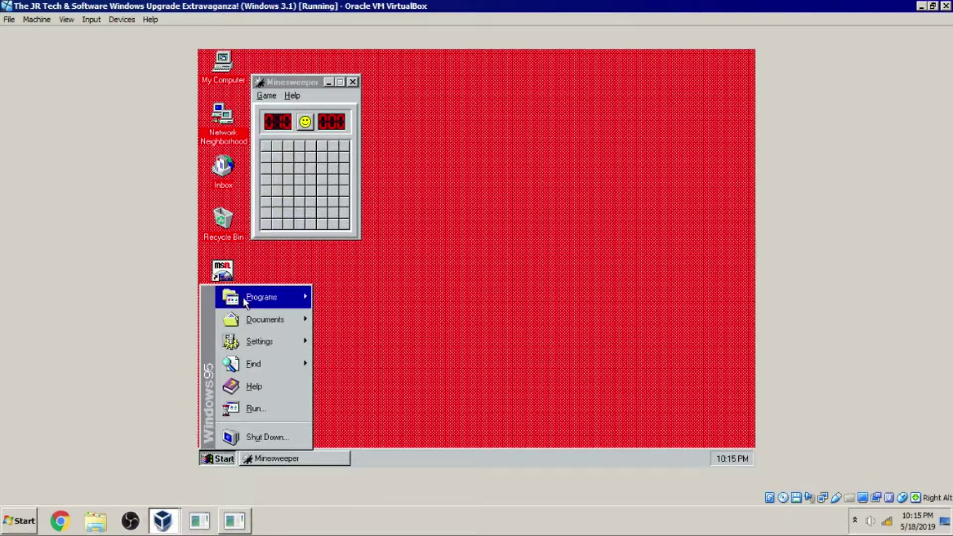
{"action": "mouse_move", "coordinate": [353, 293]}
{"action": "mouse_move", "coordinate": [489, 304]}
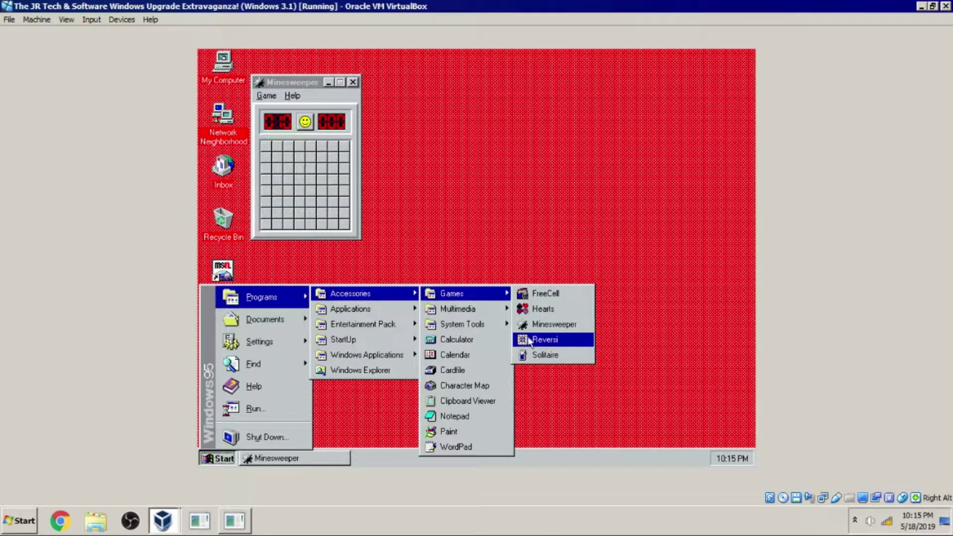
{"action": "left_click", "coordinate": [530, 338]}
Launch Microsoft QBasic from Start > Programs.
{"action": "left_click", "coordinate": [218, 457]}
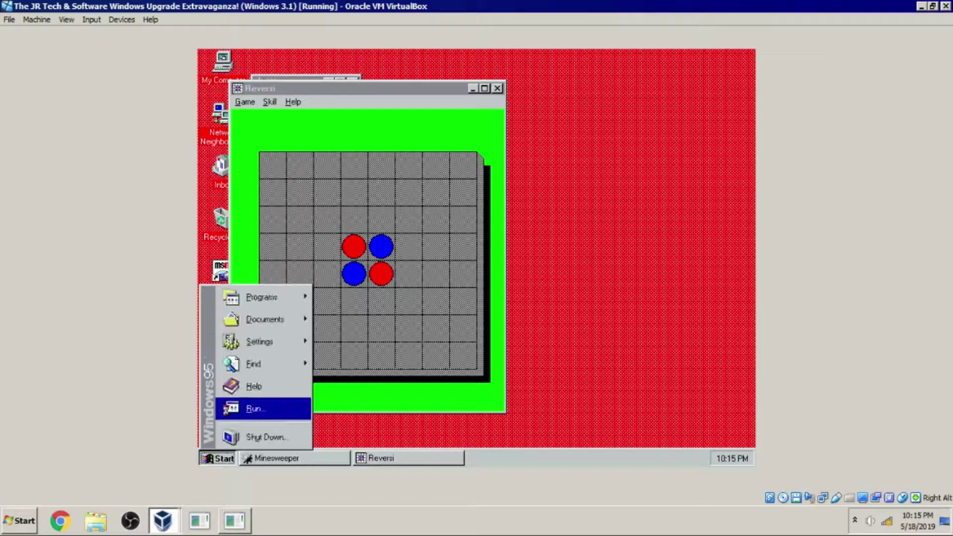
{"action": "mouse_move", "coordinate": [280, 297]}
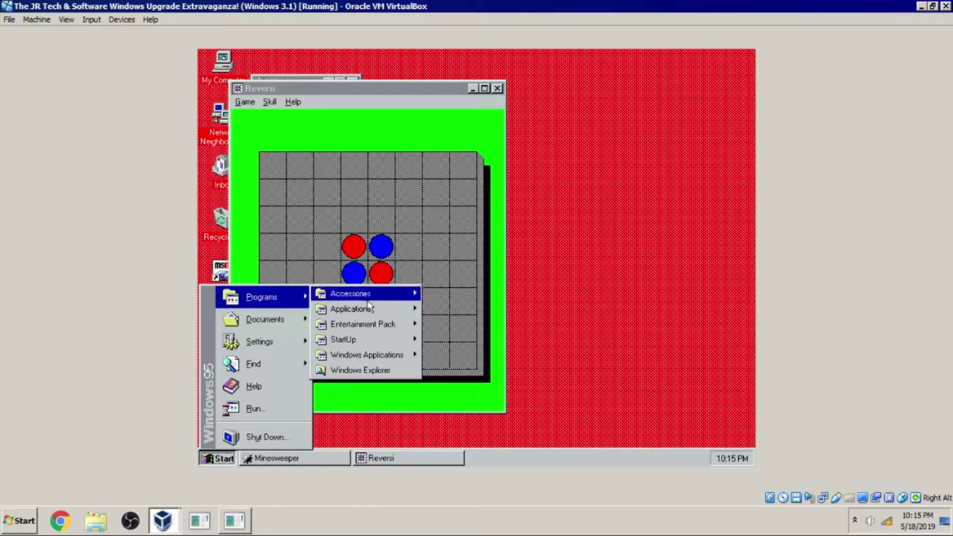
{"action": "left_click", "coordinate": [466, 309]}
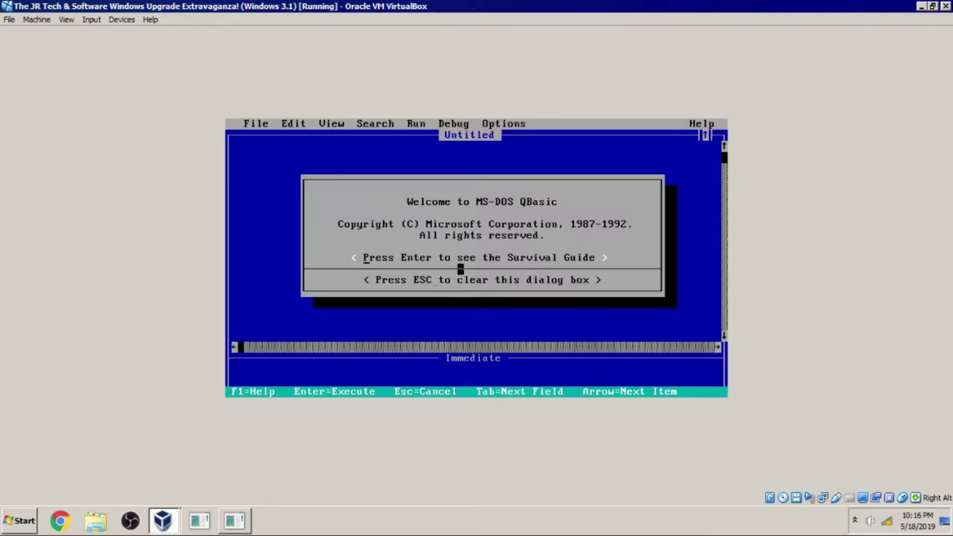
Dismiss QBasic's welcome message and quit via File > Exit.
{"action": "left_click", "coordinate": [392, 280]}
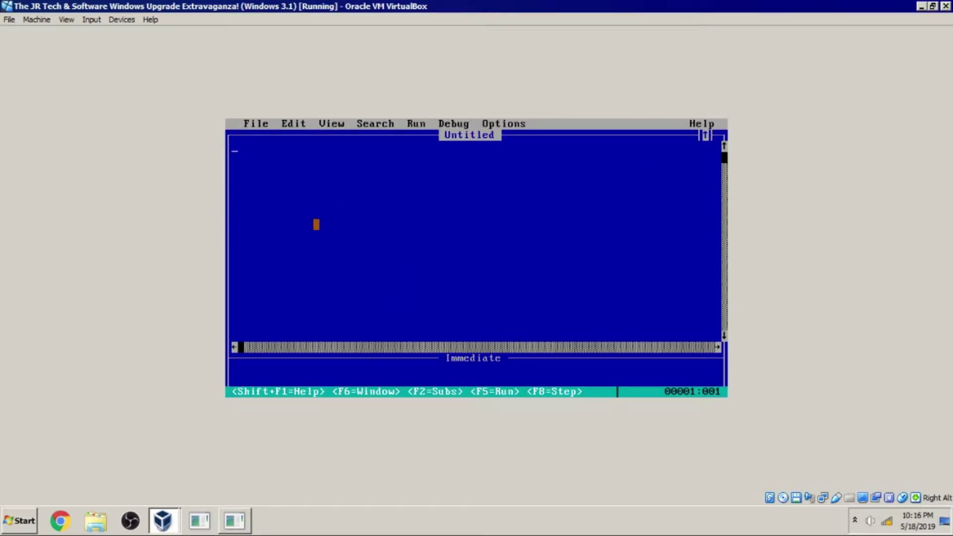
{"action": "left_click", "coordinate": [267, 125]}
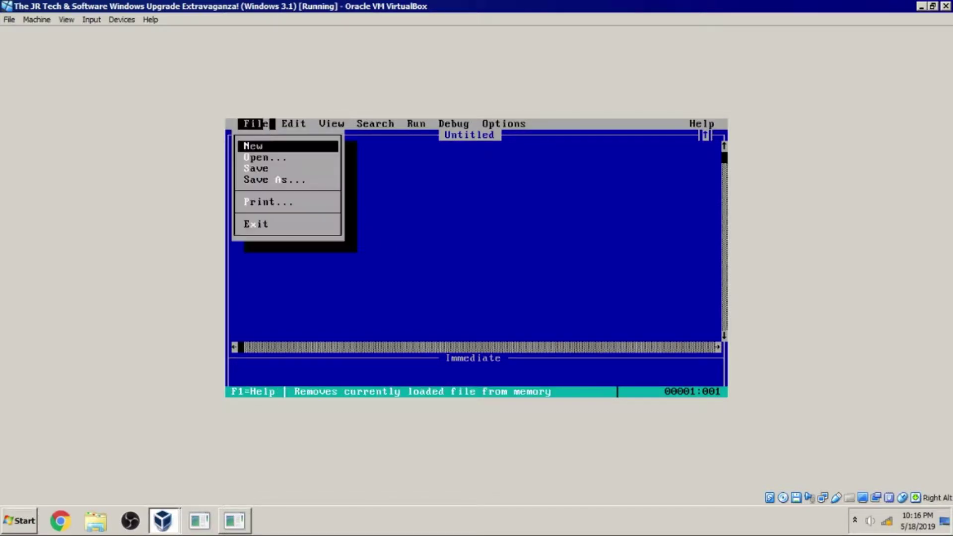
{"action": "left_click", "coordinate": [272, 223]}
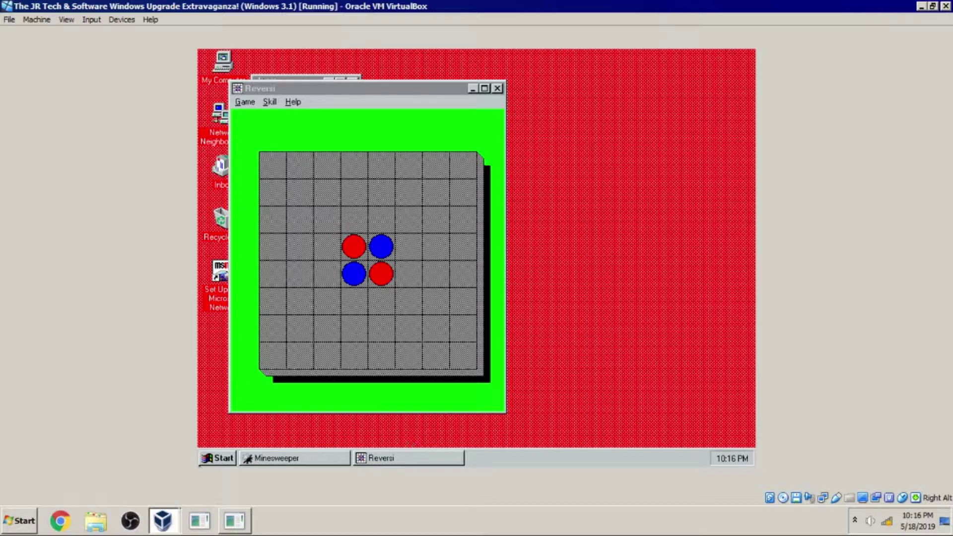
Launch Tetris from the Entertainment Pack and restore it to a window.
{"action": "left_click", "coordinate": [217, 458]}
{"action": "mouse_move", "coordinate": [262, 296]}
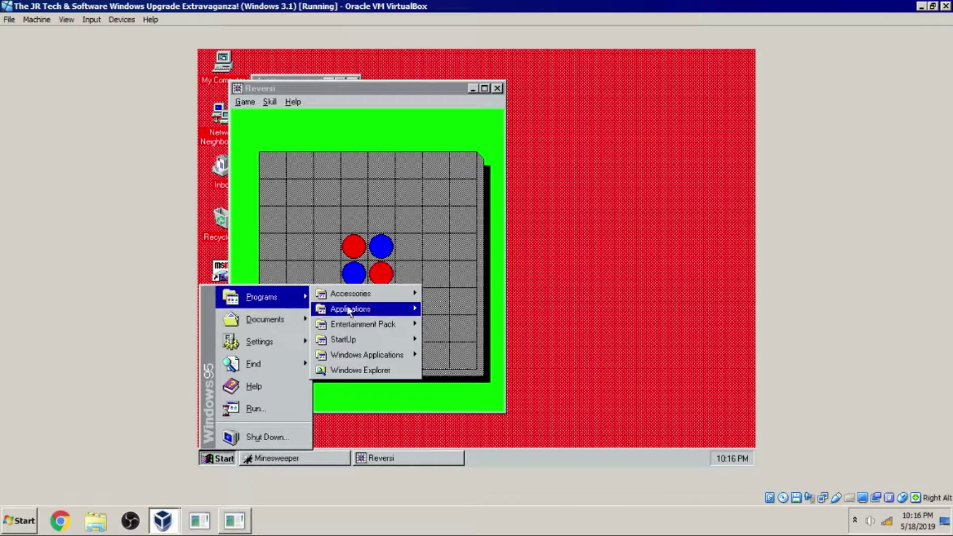
{"action": "mouse_move", "coordinate": [362, 324]}
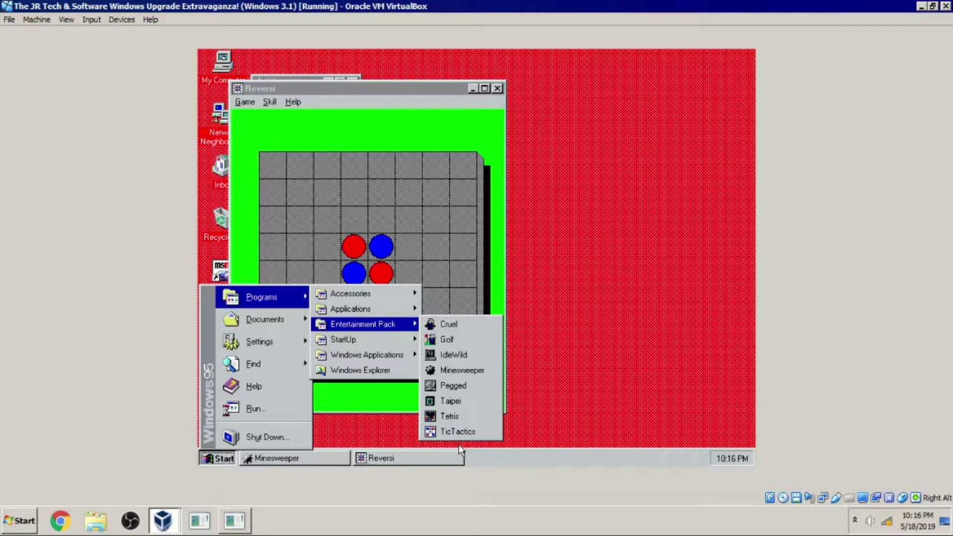
{"action": "left_click", "coordinate": [449, 416]}
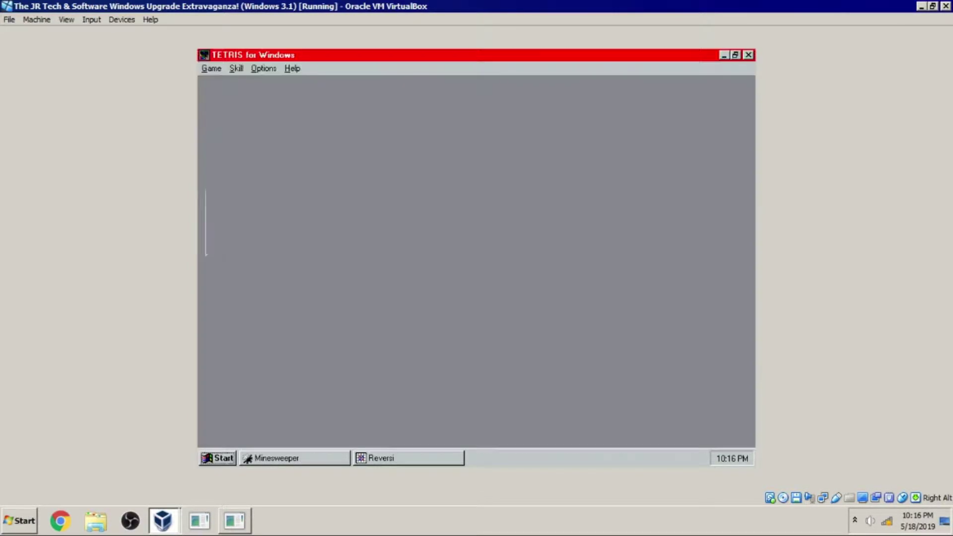
{"action": "left_click", "coordinate": [734, 55]}
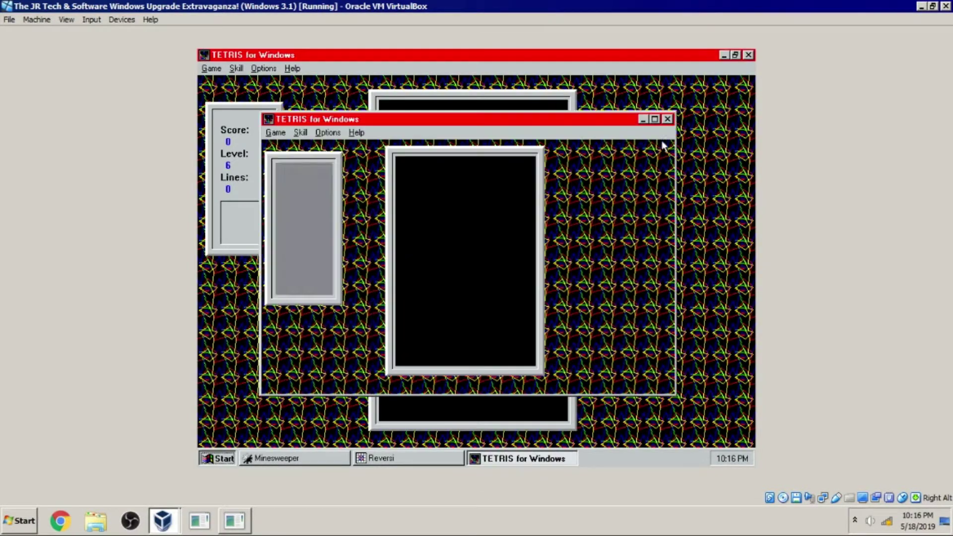
Try running PAINT from Windows Applications and dismiss the PAINT.EXE error.
{"action": "left_click", "coordinate": [217, 458]}
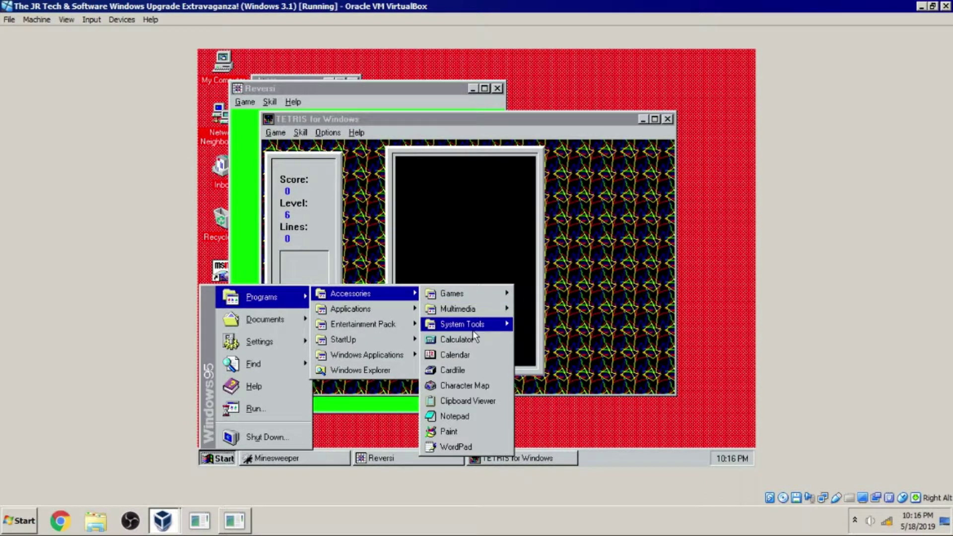
{"action": "mouse_move", "coordinate": [473, 331]}
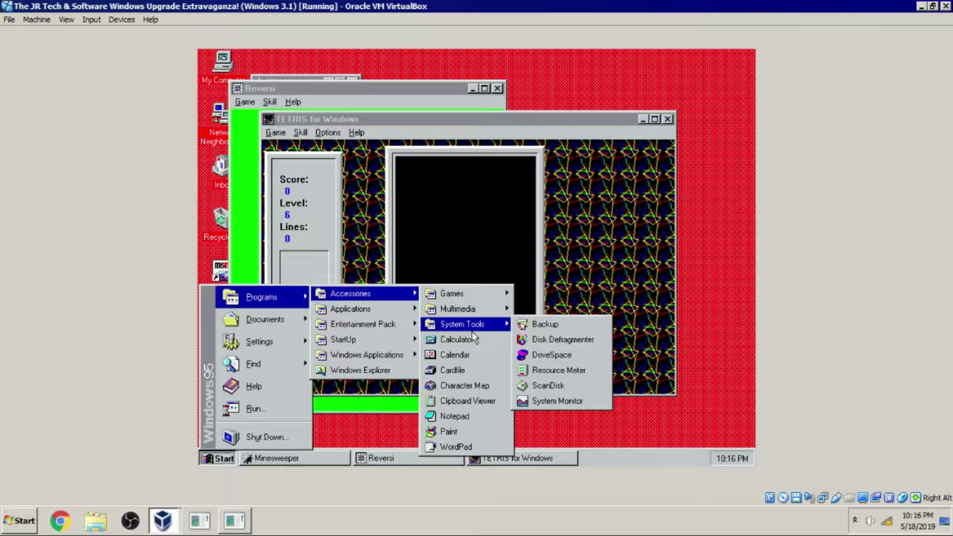
{"action": "mouse_move", "coordinate": [371, 328]}
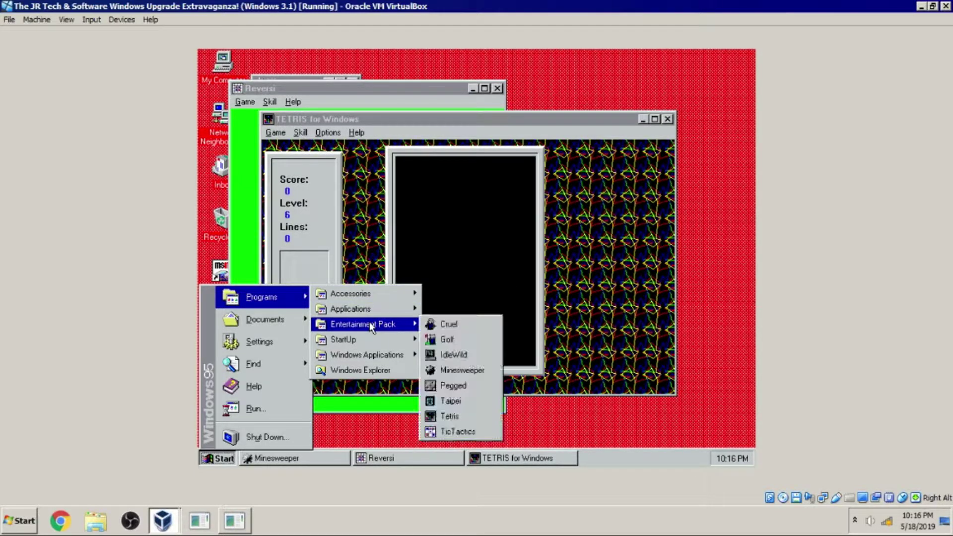
{"action": "mouse_move", "coordinate": [383, 356]}
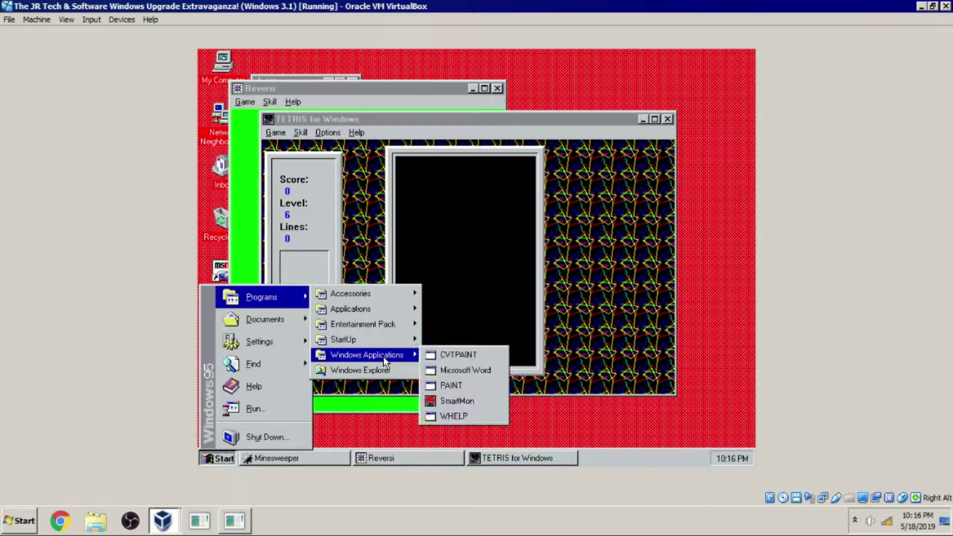
{"action": "left_click", "coordinate": [450, 385]}
{"action": "left_click", "coordinate": [492, 287]}
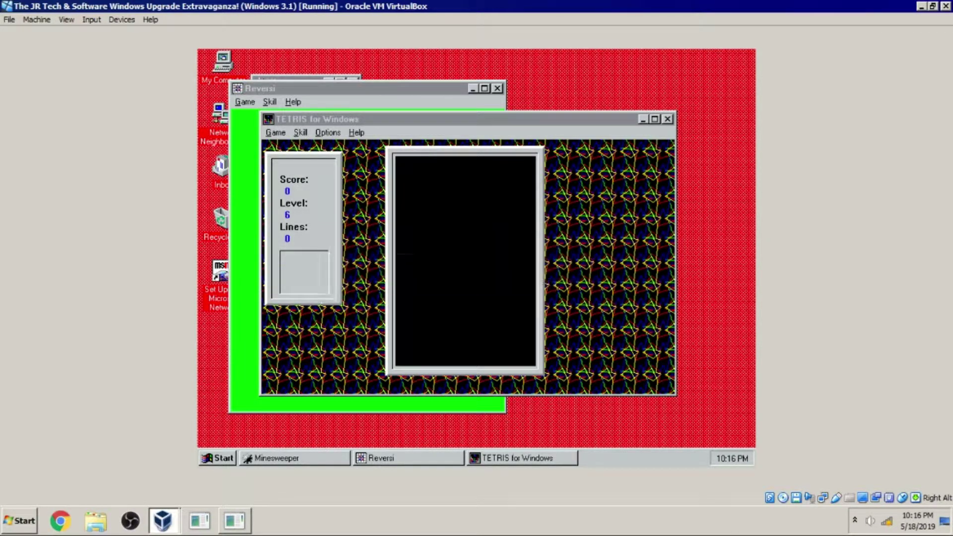
Try running CVTPAINT and dismiss the CVTPAINT.EXE error.
{"action": "left_click", "coordinate": [221, 458]}
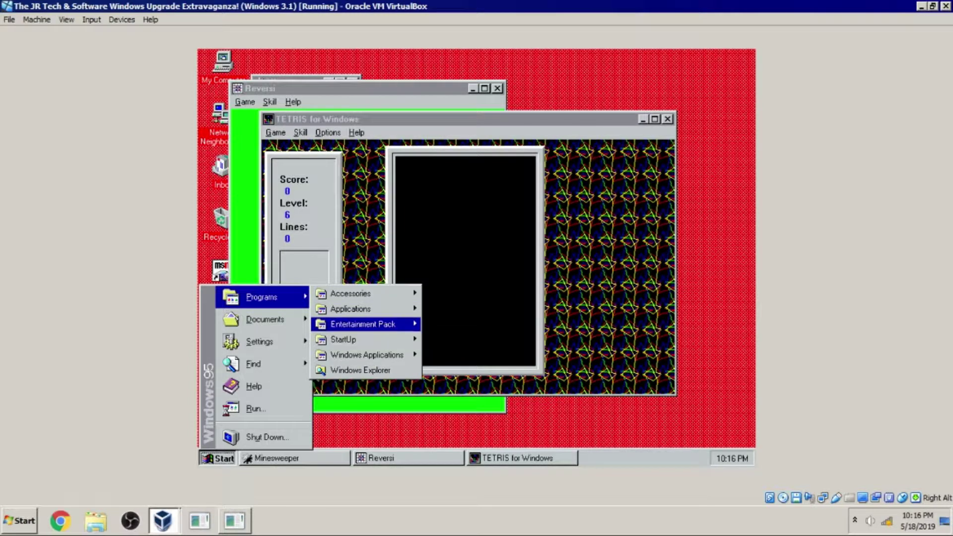
{"action": "mouse_move", "coordinate": [362, 323]}
{"action": "mouse_move", "coordinate": [379, 354]}
{"action": "left_click", "coordinate": [452, 356]}
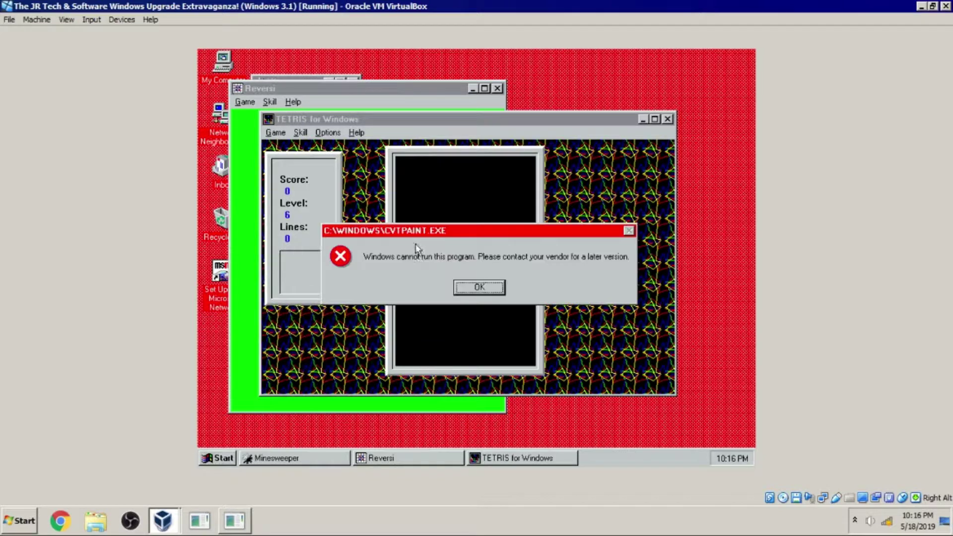
{"action": "left_click", "coordinate": [479, 287]}
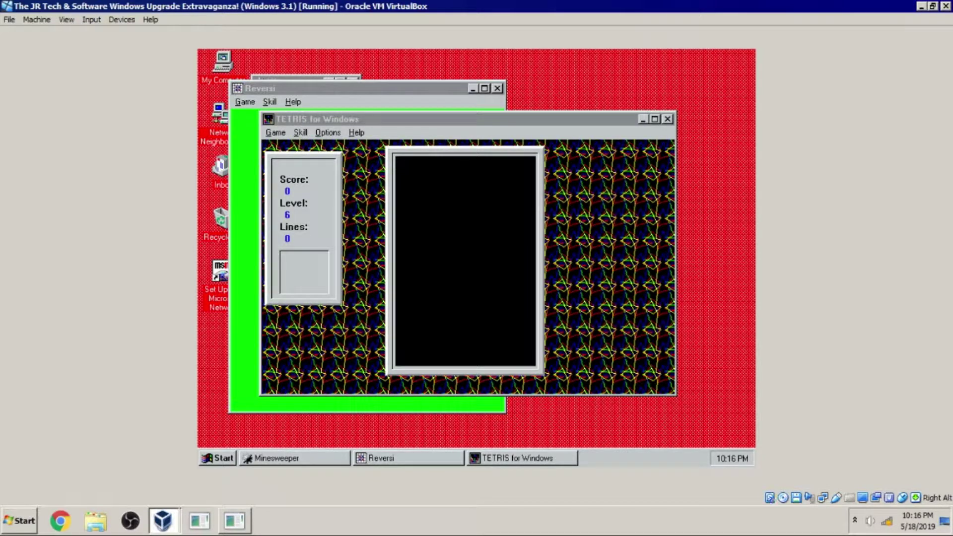
Try running Microsoft Word and dismiss the WINWORD.EXE error.
{"action": "left_click", "coordinate": [213, 459]}
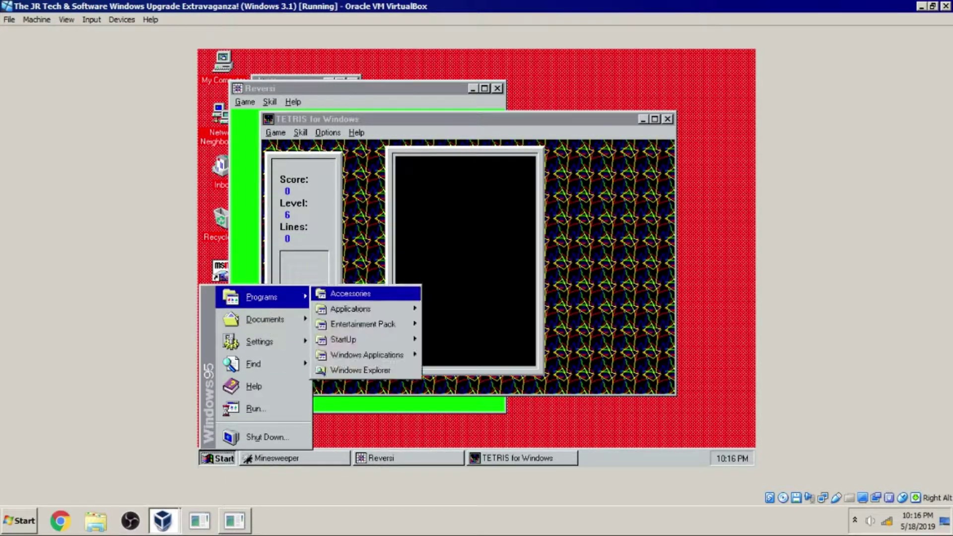
{"action": "mouse_move", "coordinate": [382, 310]}
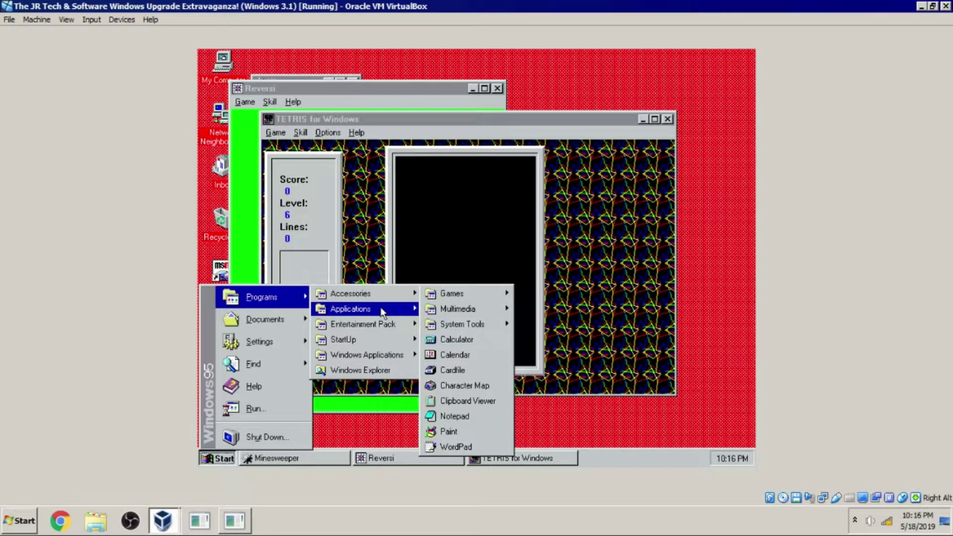
{"action": "mouse_move", "coordinate": [406, 362]}
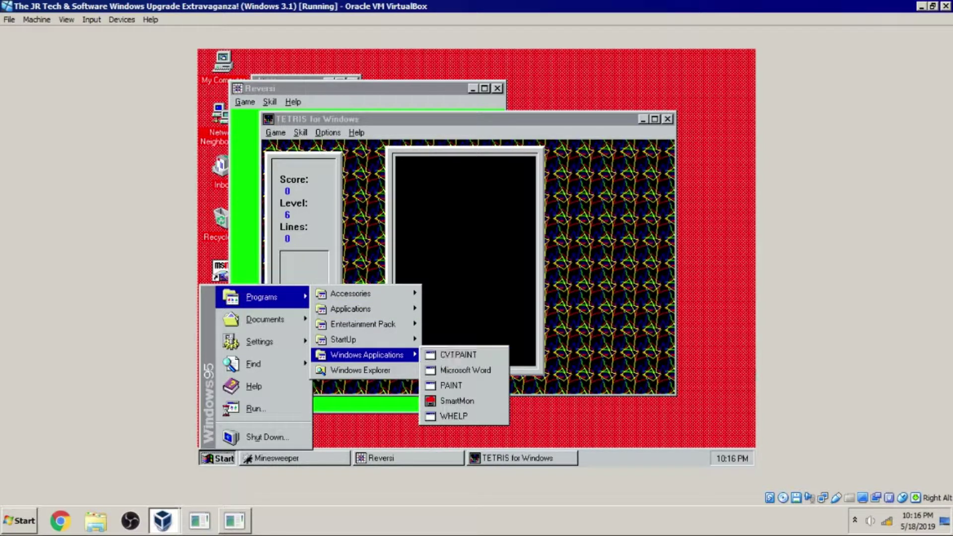
{"action": "left_click", "coordinate": [490, 371]}
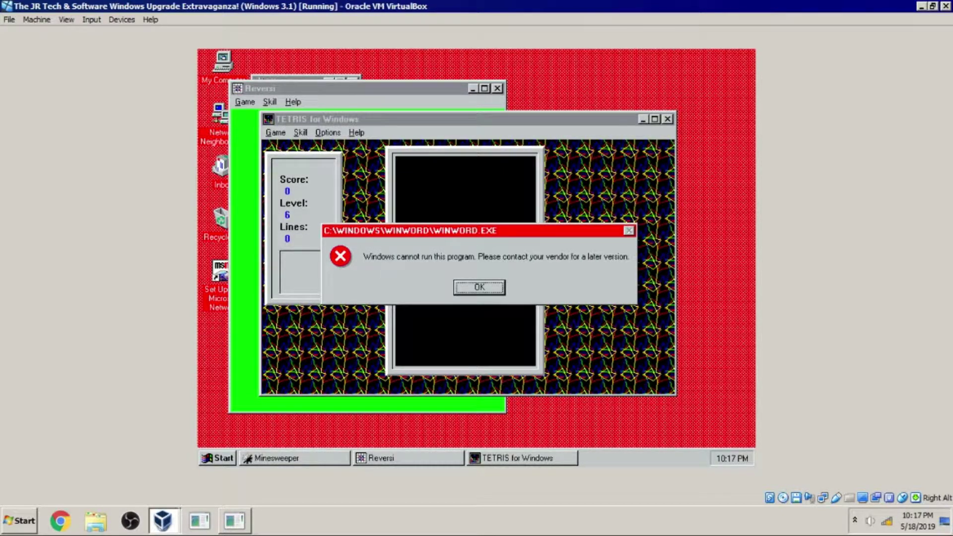
{"action": "key", "text": "Return"}
Run SmartMon and acknowledge that SmartDrive is not installed.
{"action": "key", "text": "super"}
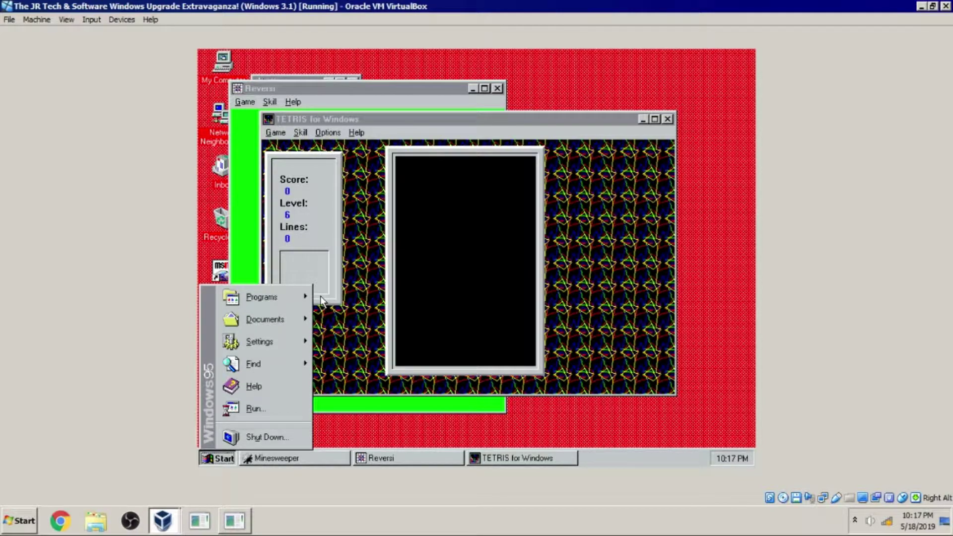
{"action": "mouse_move", "coordinate": [413, 355]}
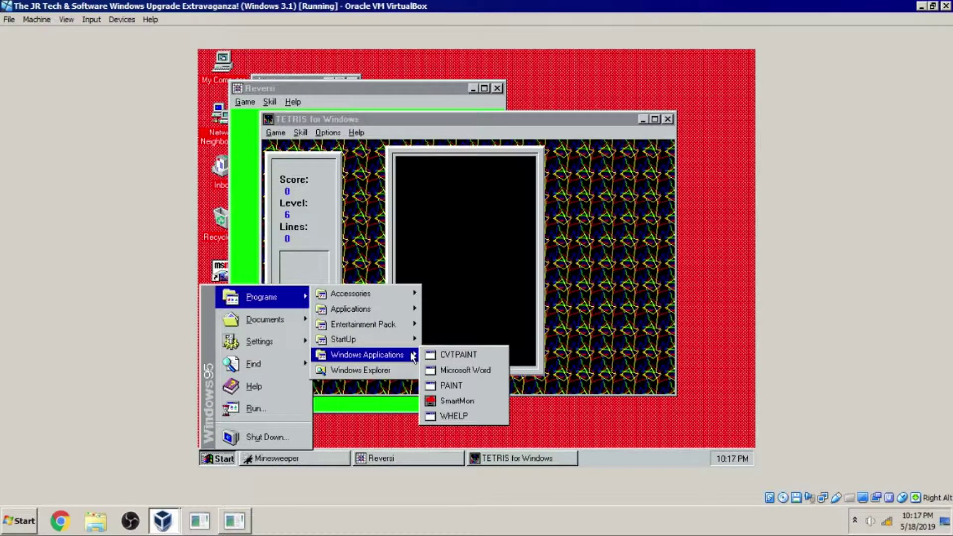
{"action": "key", "text": "Escape"}
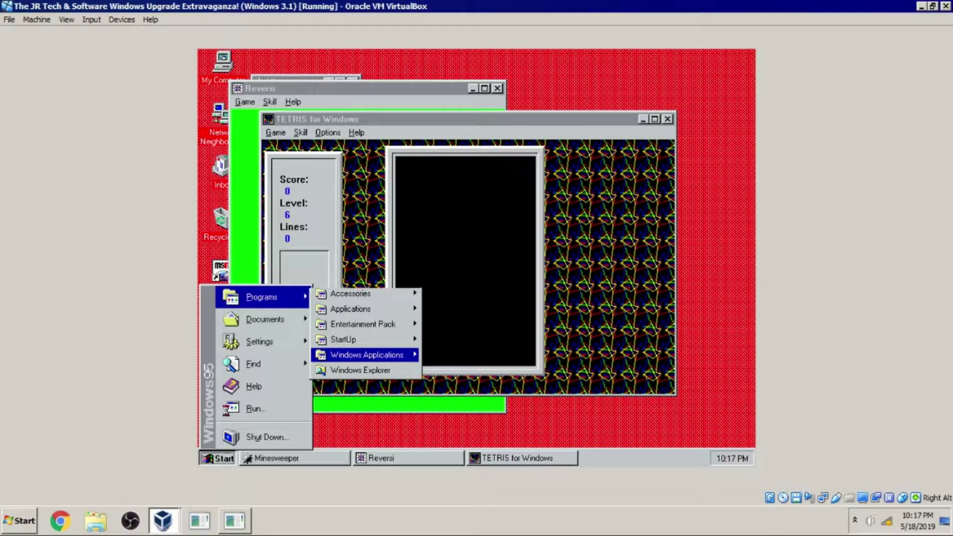
{"action": "left_click", "coordinate": [490, 288]}
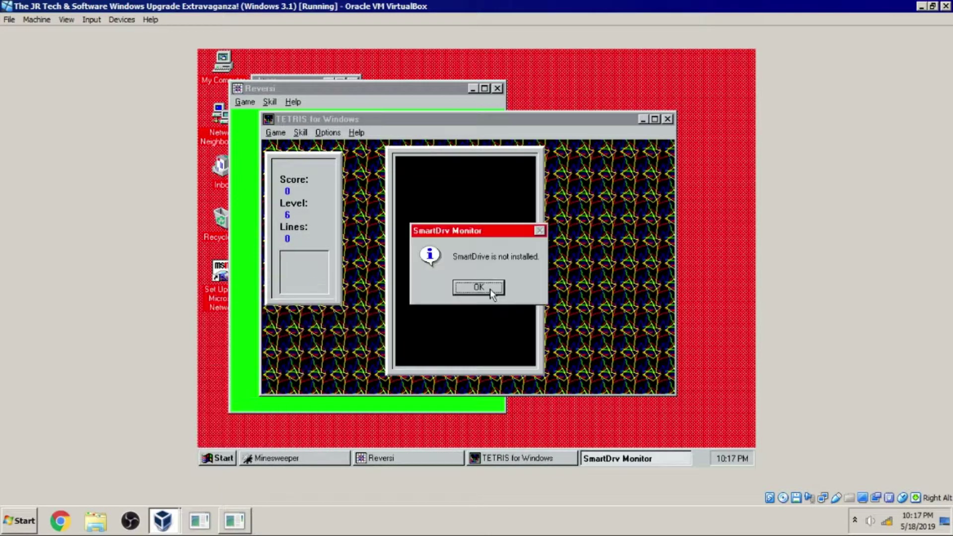
{"action": "left_click", "coordinate": [489, 288]}
Try running WHELP and dismiss the WHELP.EXE error.
{"action": "left_click", "coordinate": [216, 458]}
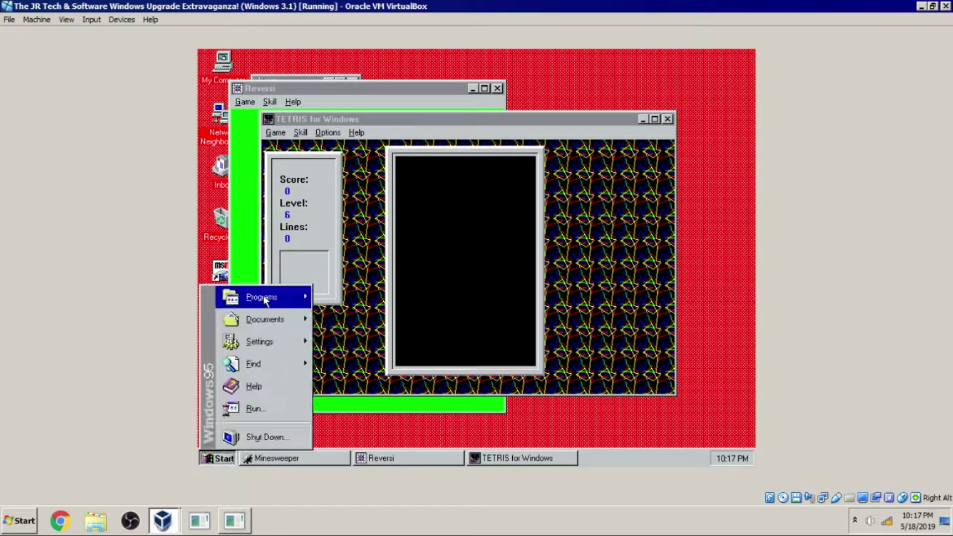
{"action": "mouse_move", "coordinate": [394, 362]}
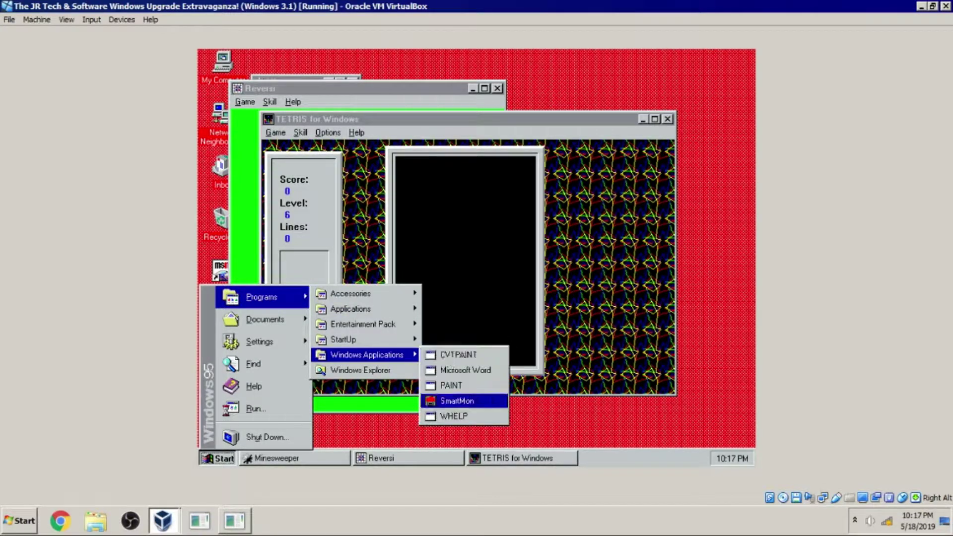
{"action": "left_click", "coordinate": [472, 418]}
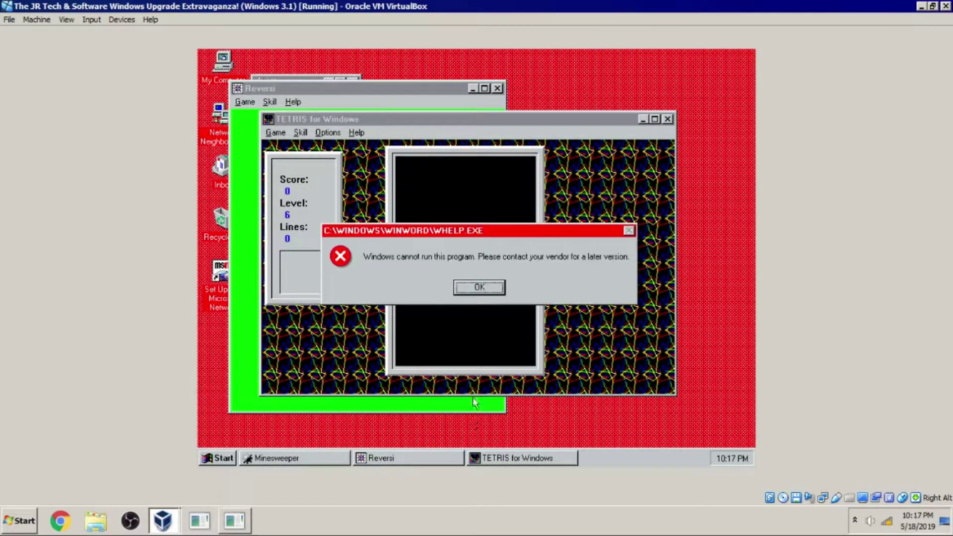
{"action": "left_click", "coordinate": [480, 287]}
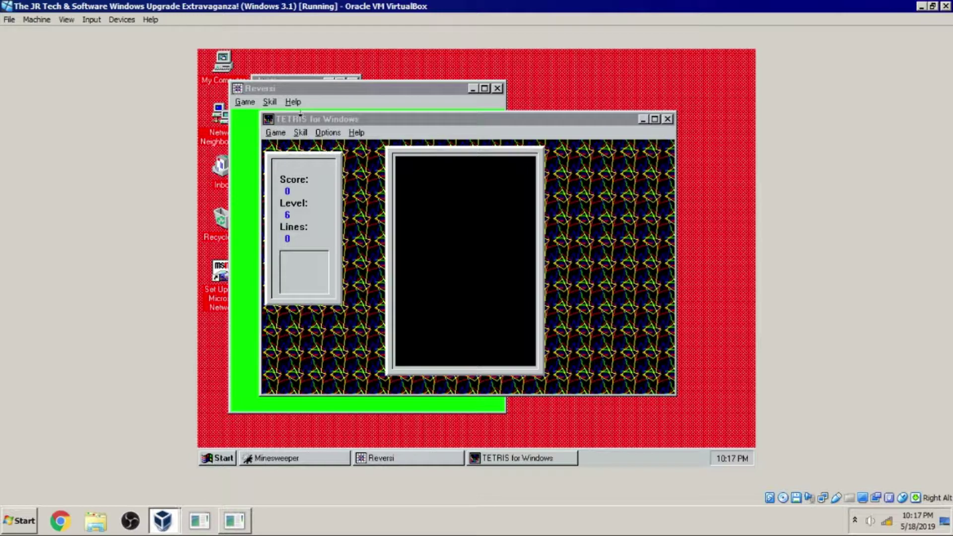
Open floppy drive A: from My Computer and run Photoshop Setup despite the compatibility warning.
{"action": "key", "text": "Return"}
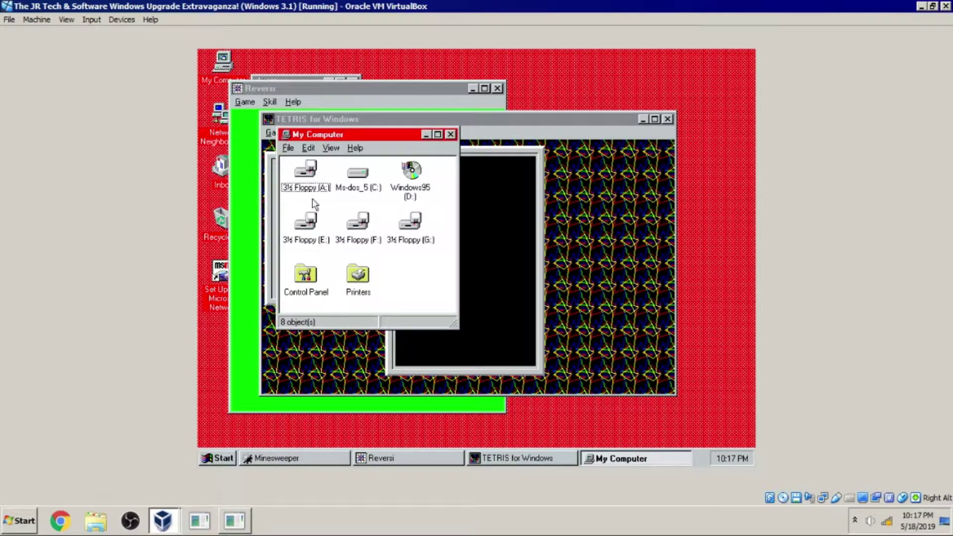
{"action": "double_click", "coordinate": [306, 174]}
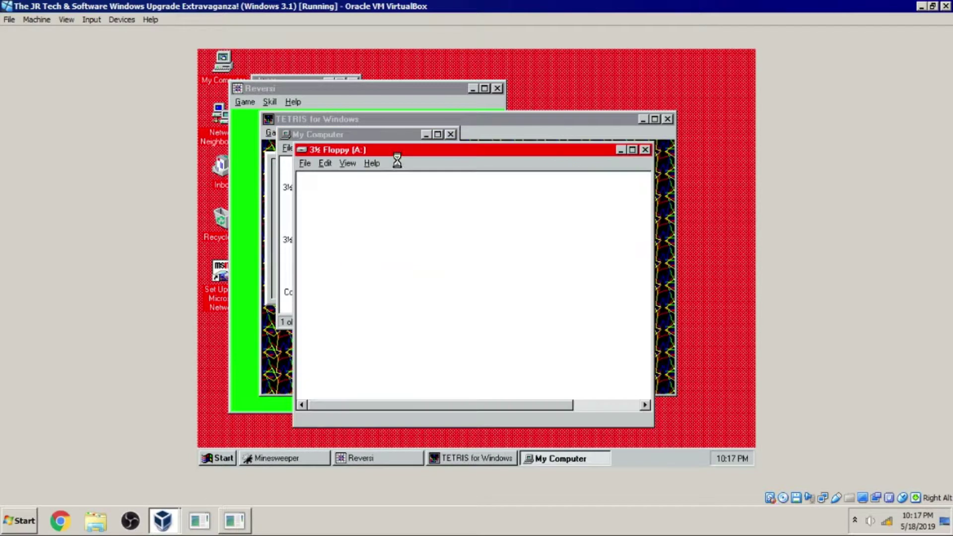
{"action": "left_click", "coordinate": [451, 134]}
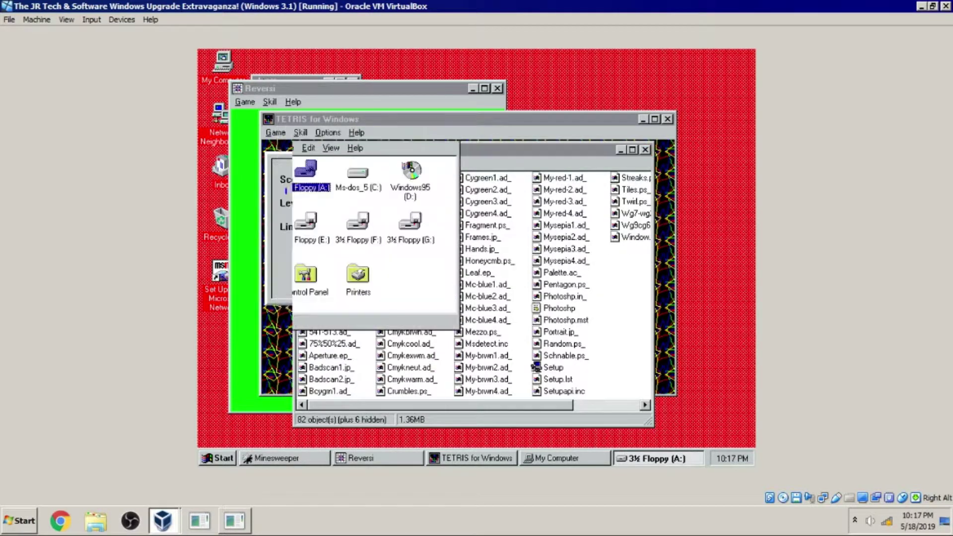
{"action": "left_click", "coordinate": [555, 368]}
{"action": "double_click", "coordinate": [555, 368]}
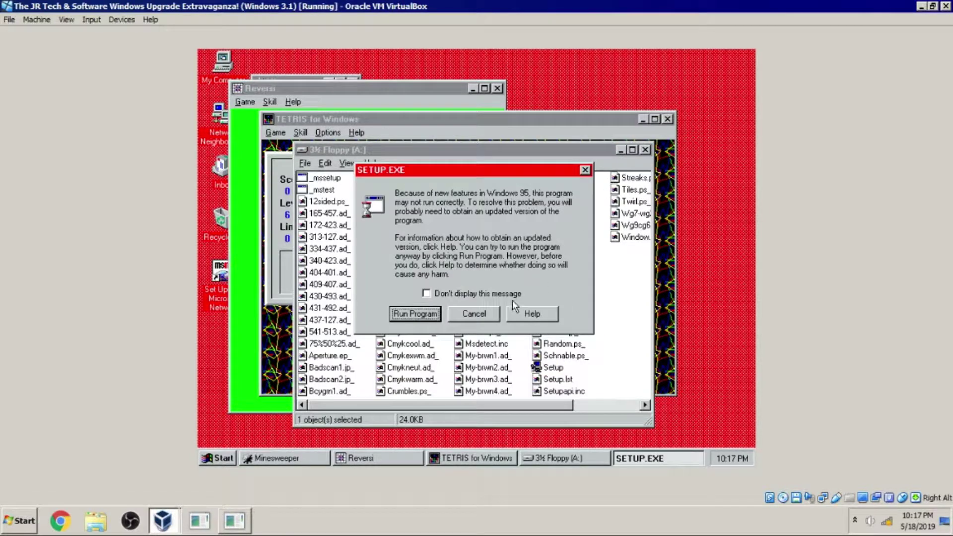
{"action": "left_click", "coordinate": [437, 316]}
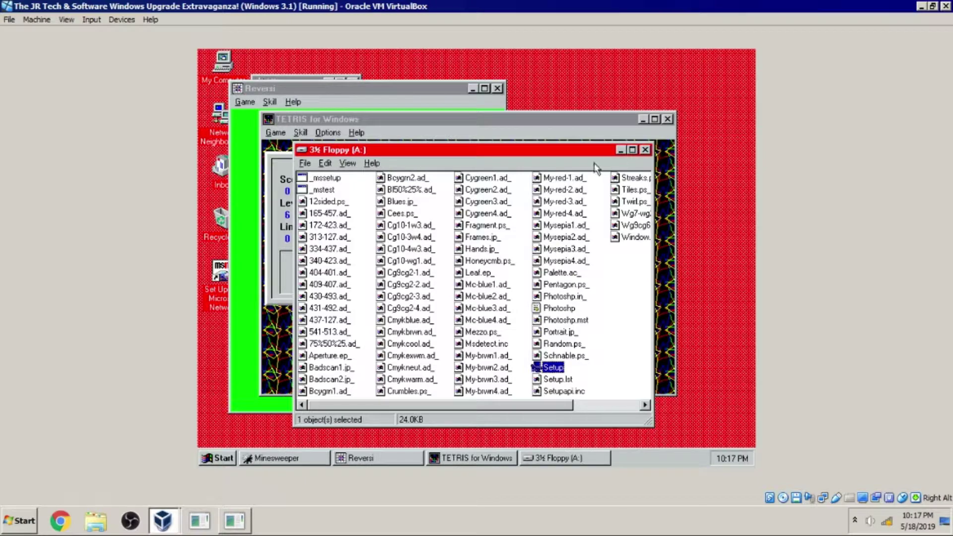
Deselect the Tutorial and Duotone files and start the Photoshop installation.
{"action": "left_click", "coordinate": [645, 149]}
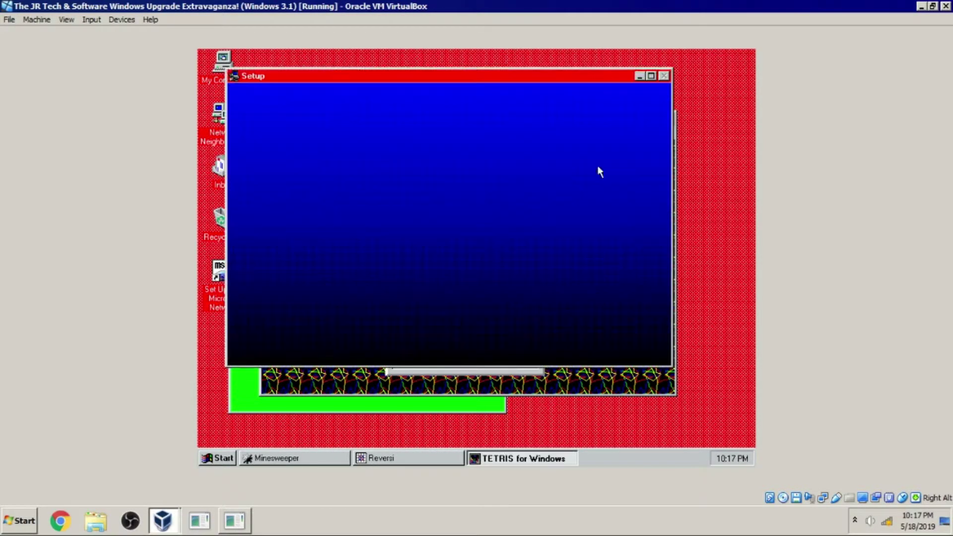
{"action": "key", "text": "super"}
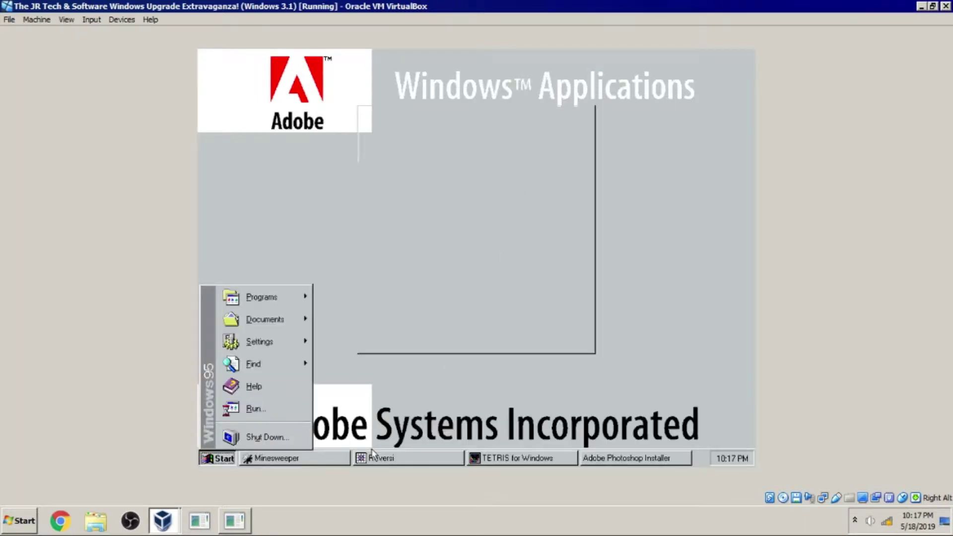
{"action": "left_click", "coordinate": [399, 216]}
{"action": "left_click", "coordinate": [400, 249]}
{"action": "left_click", "coordinate": [419, 335]}
Enter the registrant's name and 'YouTube' as the organization.
{"action": "type", "text": "JR Tech & Software"}
{"action": "key", "text": "Tab"}
{"action": "type", "text": "YouTube"}
{"action": "key", "text": "Tab"}
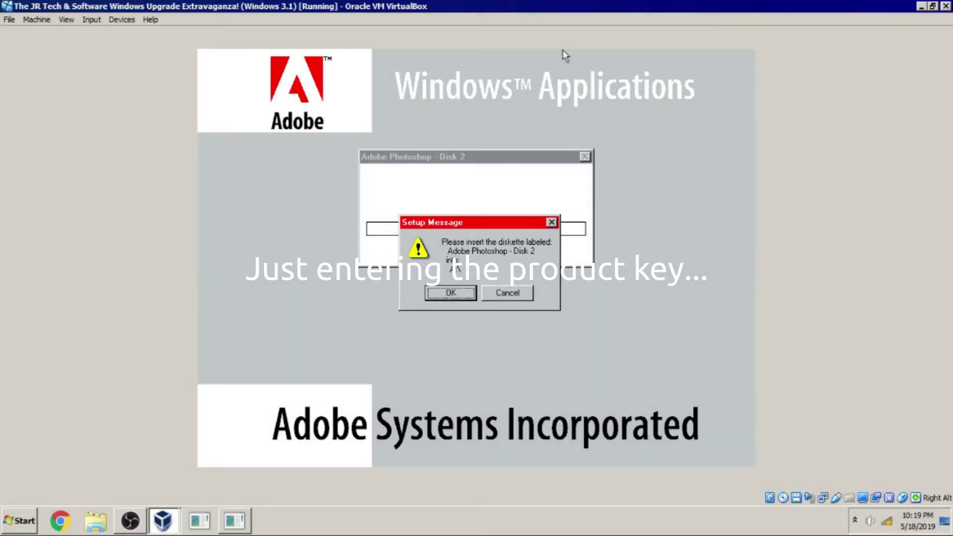
Swap in the next Photoshop disk image via Devices > Floppy Drives when prompted.
{"action": "left_click", "coordinate": [121, 19]}
{"action": "left_click", "coordinate": [258, 150]}
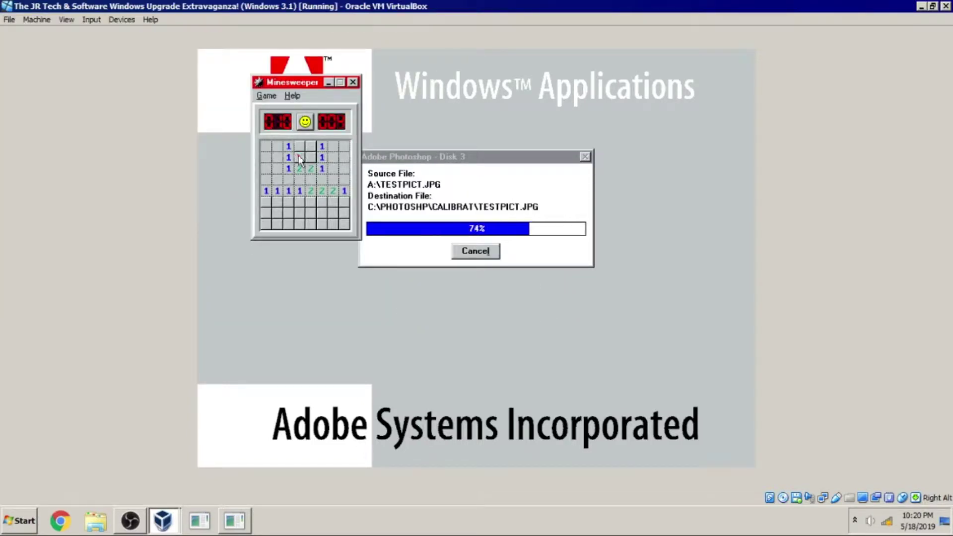
{"action": "left_click", "coordinate": [122, 19]}
{"action": "mouse_move", "coordinate": [191, 39]}
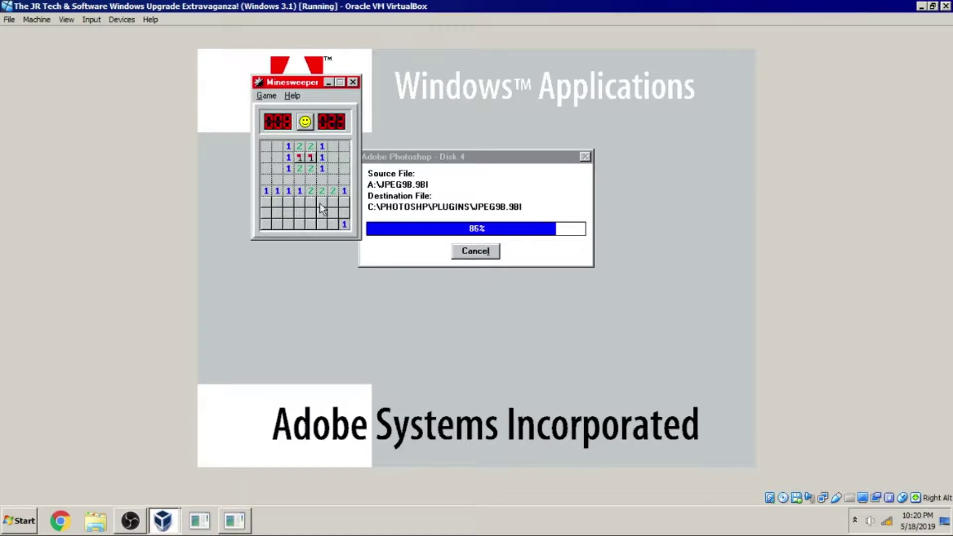
Play Minesweeper, flagging three suspected mines and revealing several cells.
{"action": "right_click", "coordinate": [321, 202]}
{"action": "right_click", "coordinate": [343, 202]}
{"action": "right_click", "coordinate": [299, 202]}
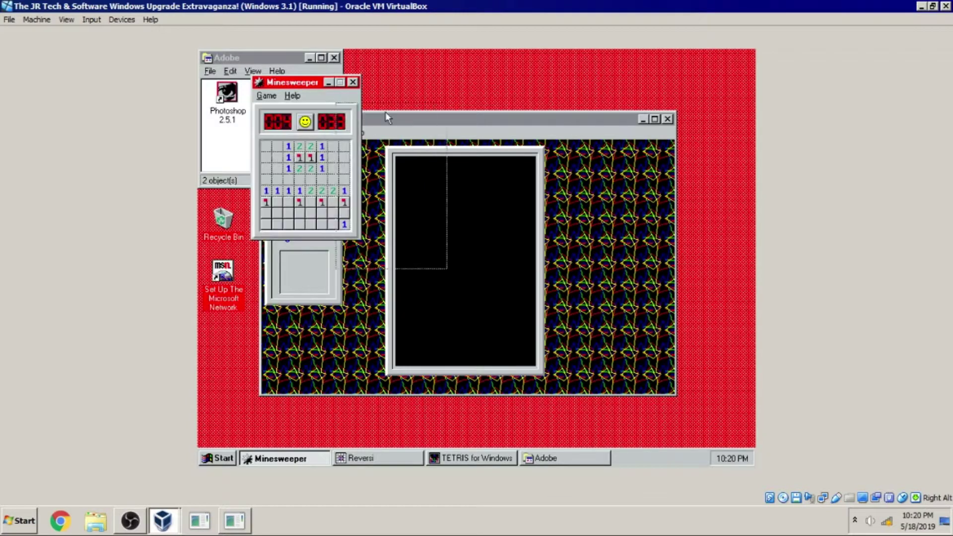
{"action": "left_click", "coordinate": [391, 235]}
{"action": "left_click", "coordinate": [383, 236]}
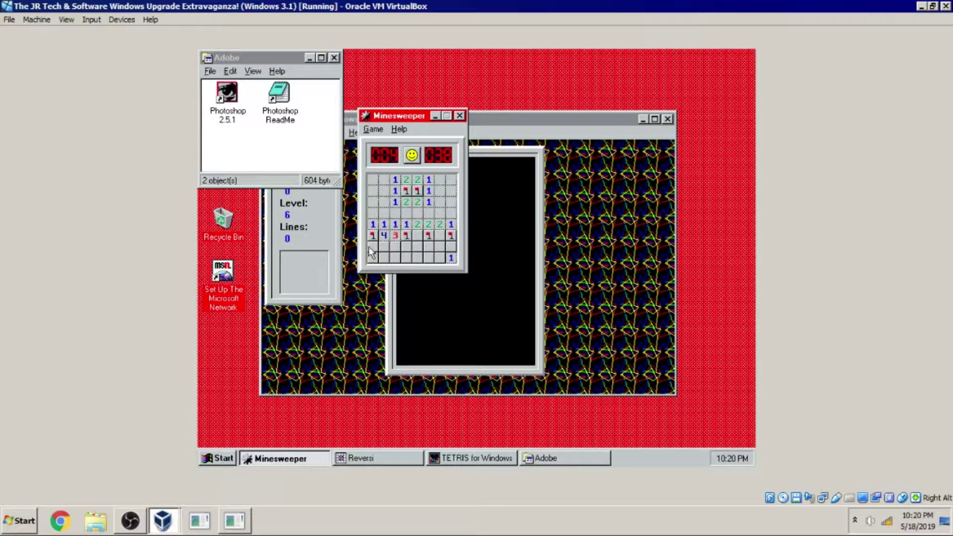
{"action": "left_click", "coordinate": [372, 257]}
{"action": "left_click", "coordinate": [383, 258]}
{"action": "left_click", "coordinate": [448, 257]}
{"action": "left_click", "coordinate": [449, 247]}
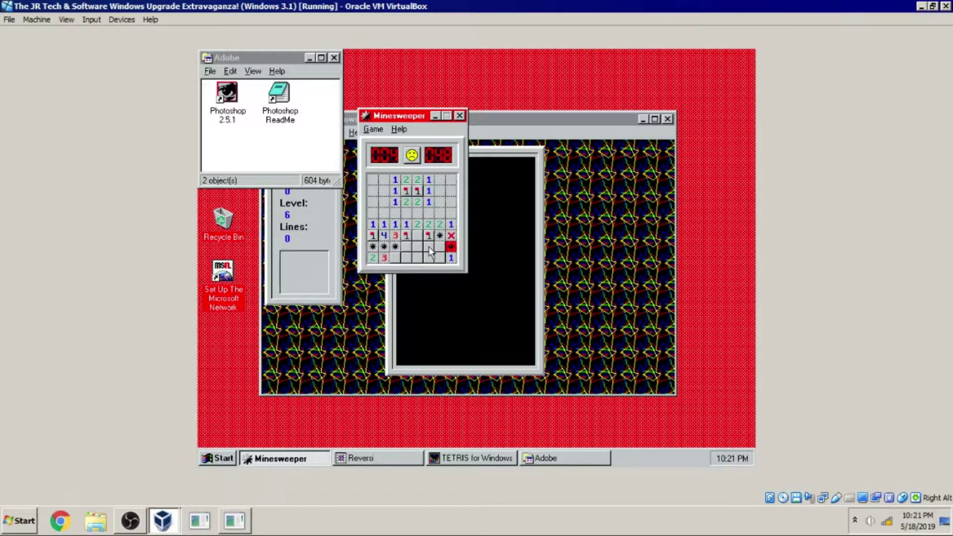
Close Minesweeper and Tetris, confirming the end of the Tetris game.
{"action": "left_click", "coordinate": [461, 115]}
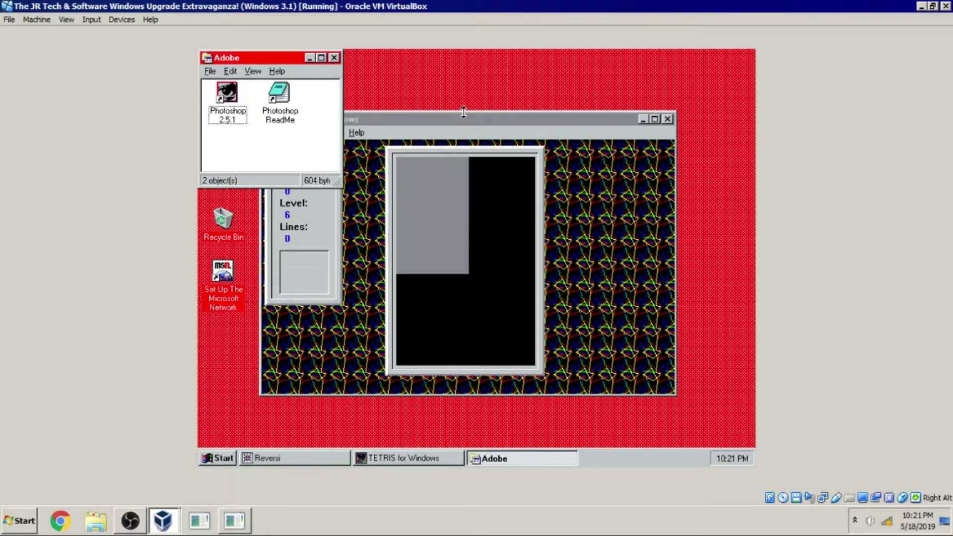
{"action": "left_click", "coordinate": [505, 118]}
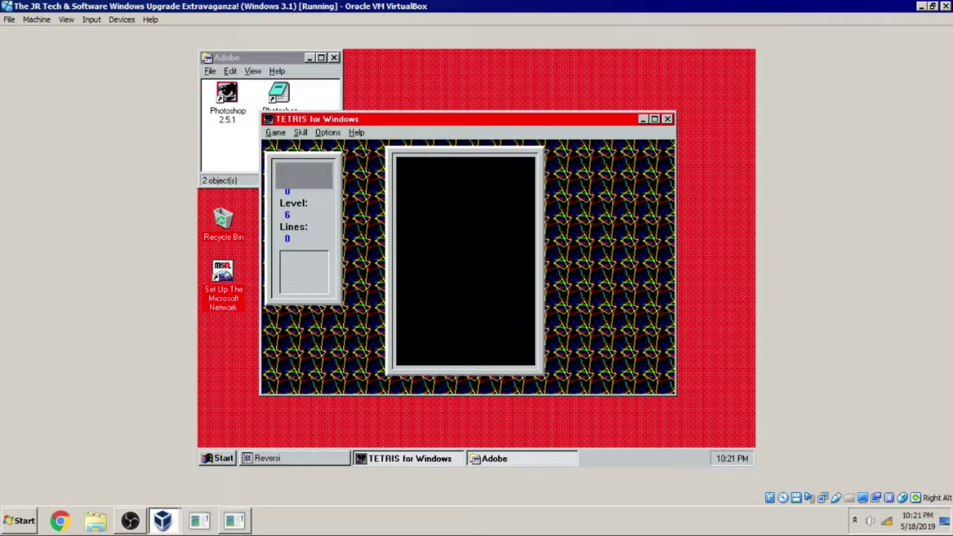
{"action": "left_click", "coordinate": [654, 120]}
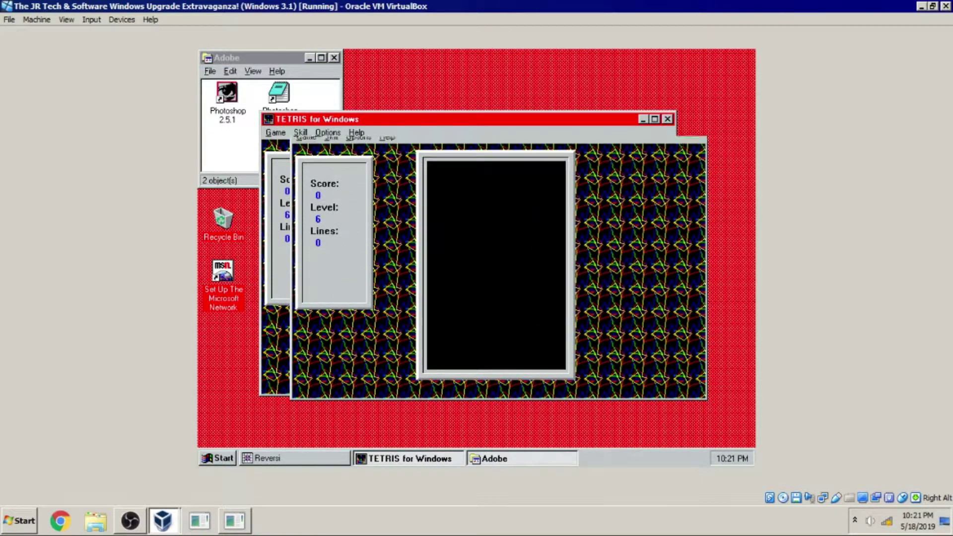
{"action": "left_click", "coordinate": [698, 123]}
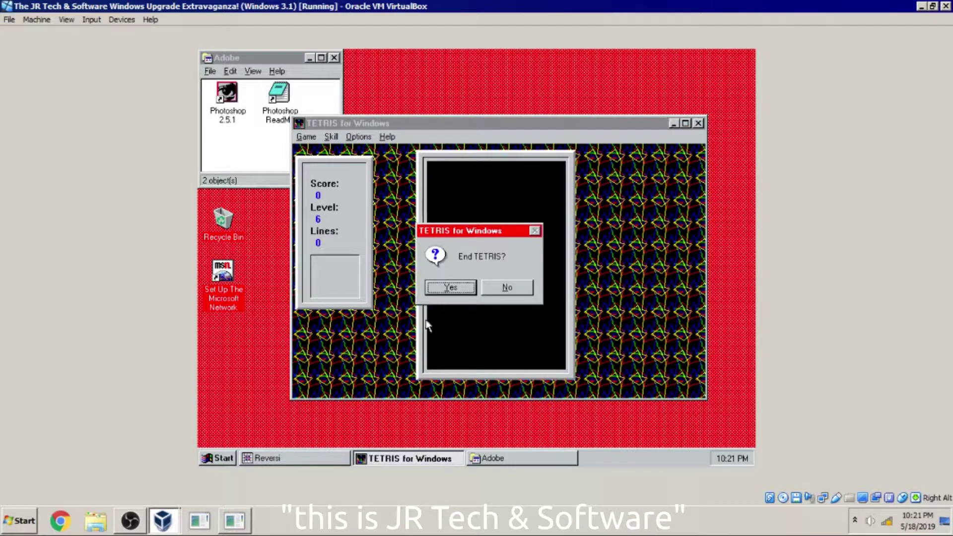
{"action": "left_click", "coordinate": [450, 287]}
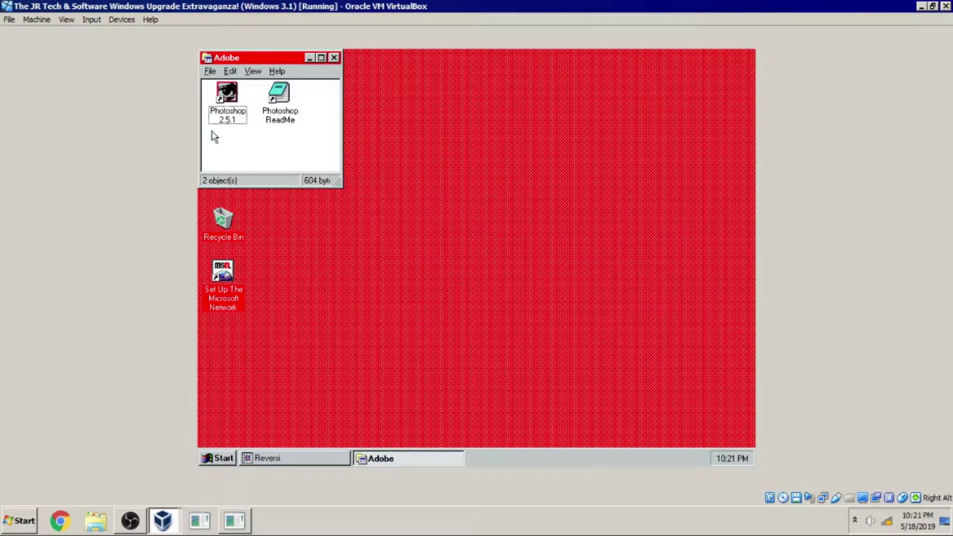
Center the Adobe group window and cancel out of the floppy image chooser.
{"action": "left_click_drag", "start_coordinate": [253, 60], "coordinate": [431, 144]}
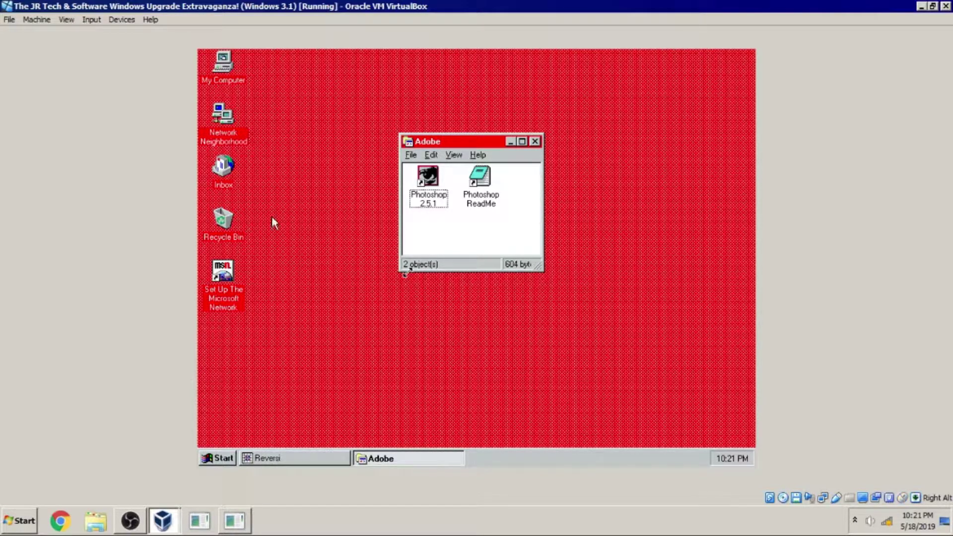
{"action": "left_click", "coordinate": [121, 19]}
{"action": "mouse_move", "coordinate": [144, 45]}
{"action": "left_click", "coordinate": [307, 46]}
{"action": "left_click", "coordinate": [106, 39]}
{"action": "key", "text": "Escape"}
Mount the Office 97 CD image and start Office setup, accepting the name and folder.
{"action": "left_click", "coordinate": [121, 19]}
{"action": "left_click", "coordinate": [248, 34]}
{"action": "double_click", "coordinate": [225, 196]}
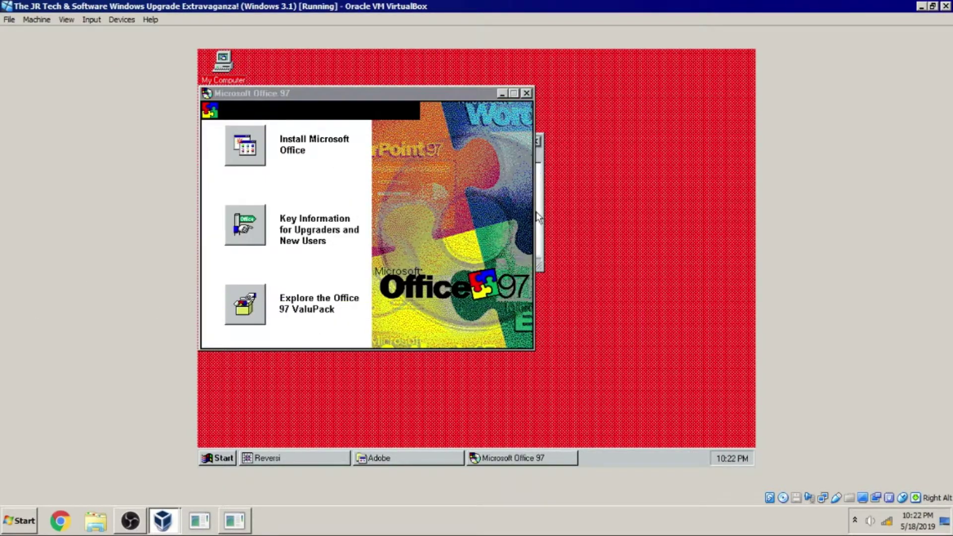
{"action": "left_click", "coordinate": [248, 142]}
{"action": "key", "text": "Return"}
{"action": "key", "text": "Return"}
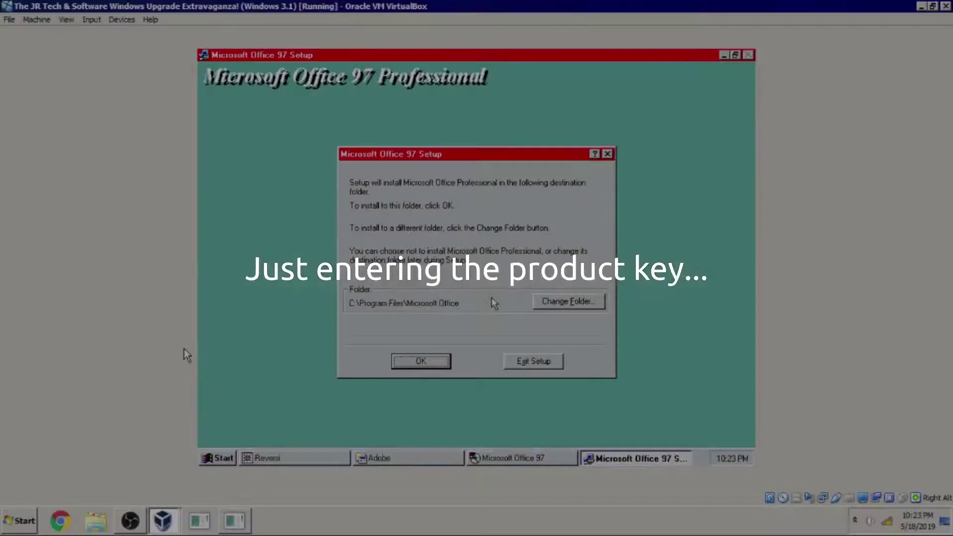
{"action": "left_click", "coordinate": [427, 357]}
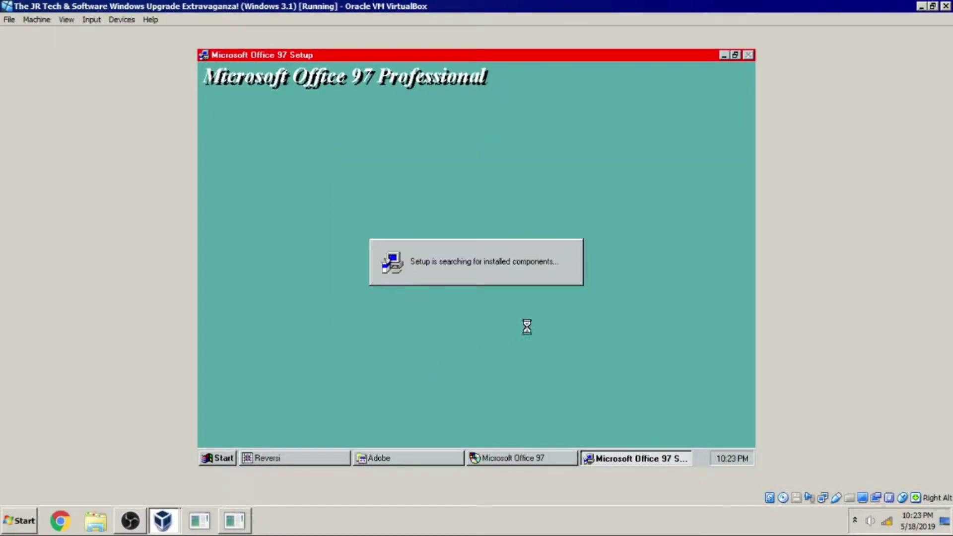
Choose a Custom install without Bookshelf Basics, continue, then run Photoshop past its warning.
{"action": "left_click", "coordinate": [373, 258]}
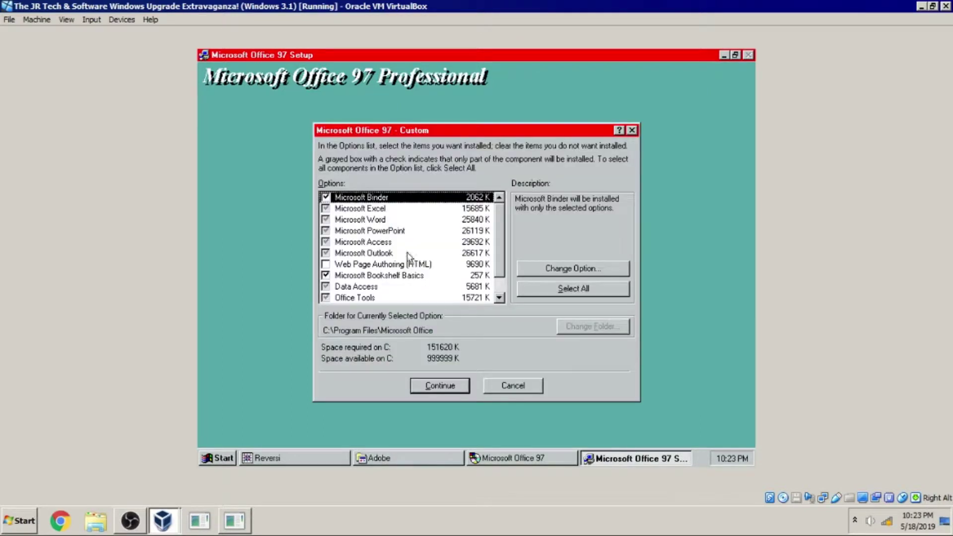
{"action": "left_click", "coordinate": [497, 278]}
{"action": "left_click", "coordinate": [326, 253]}
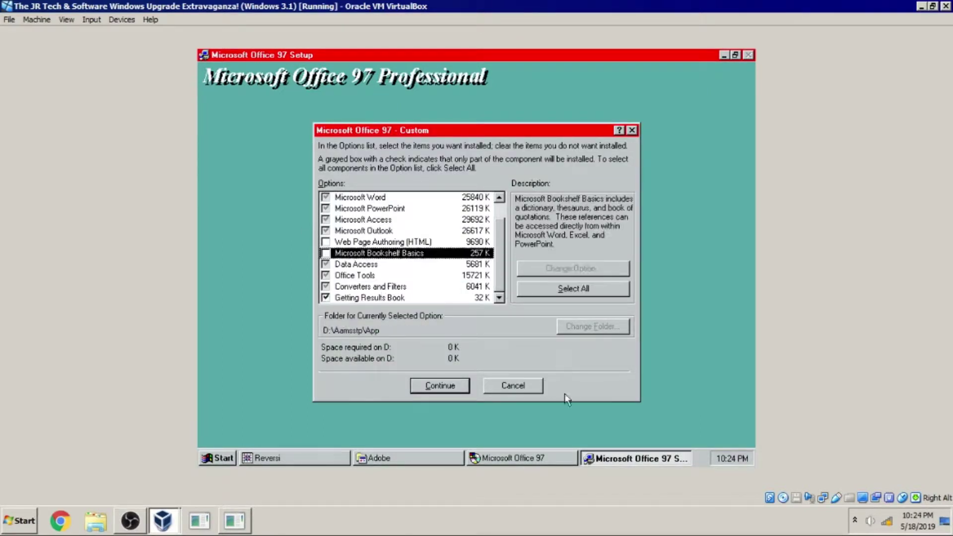
{"action": "left_click", "coordinate": [386, 299]}
{"action": "left_click", "coordinate": [441, 385]}
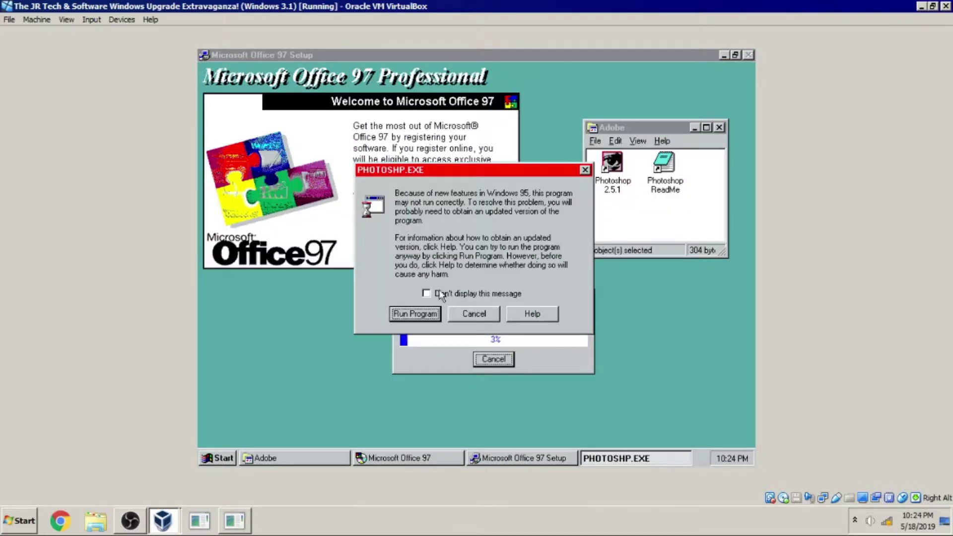
{"action": "left_click", "coordinate": [415, 314]}
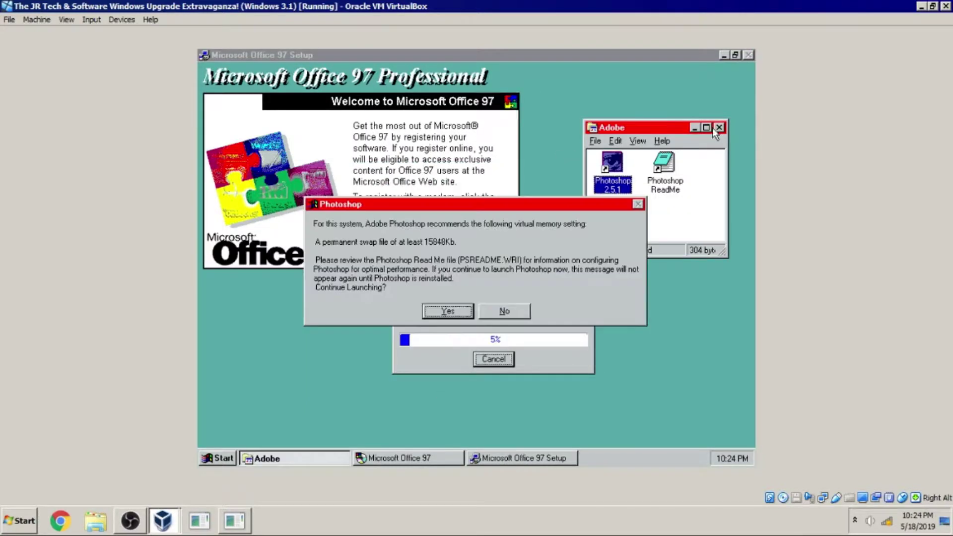
Continue launching Photoshop past the memory notice, close the Adobe group window, and bring Photoshop forward.
{"action": "left_click", "coordinate": [449, 310]}
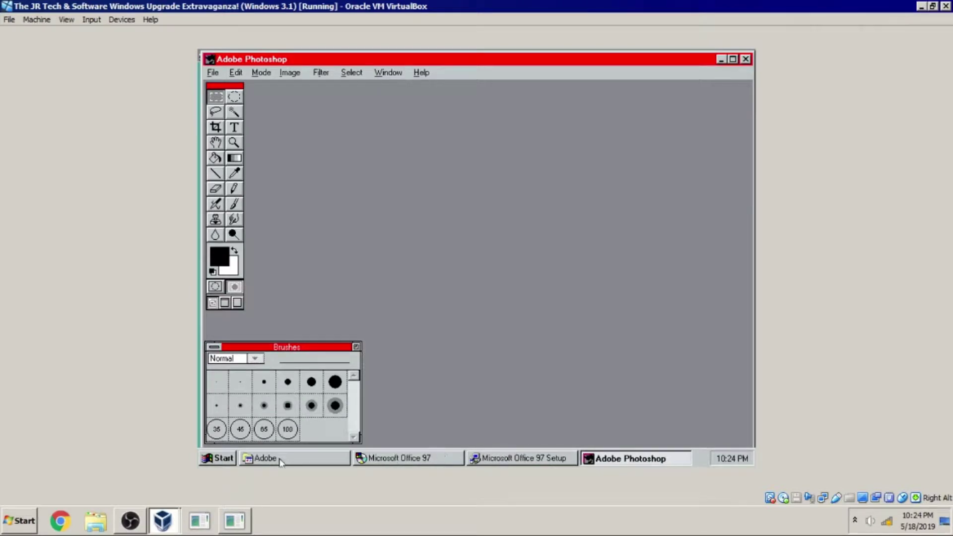
{"action": "key", "text": "alt+Tab"}
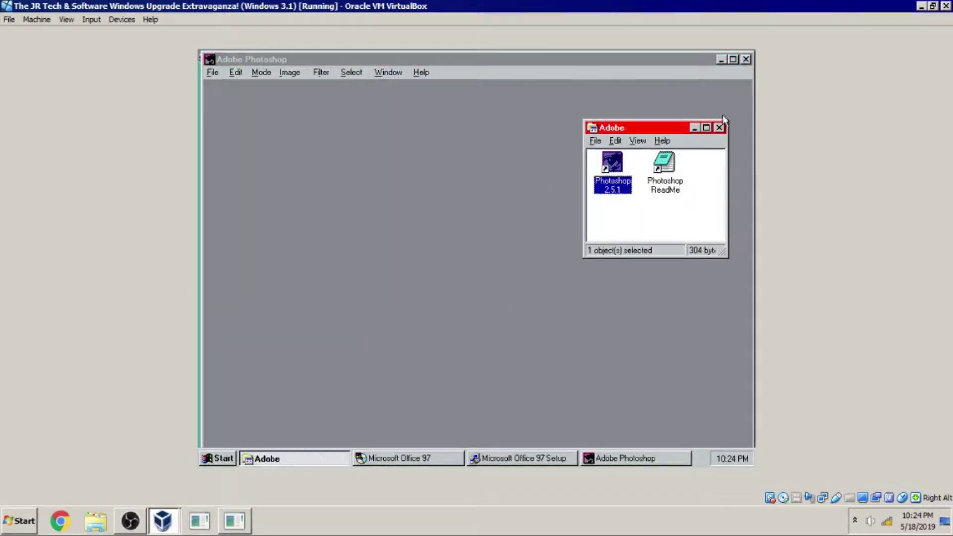
{"action": "left_click", "coordinate": [719, 128]}
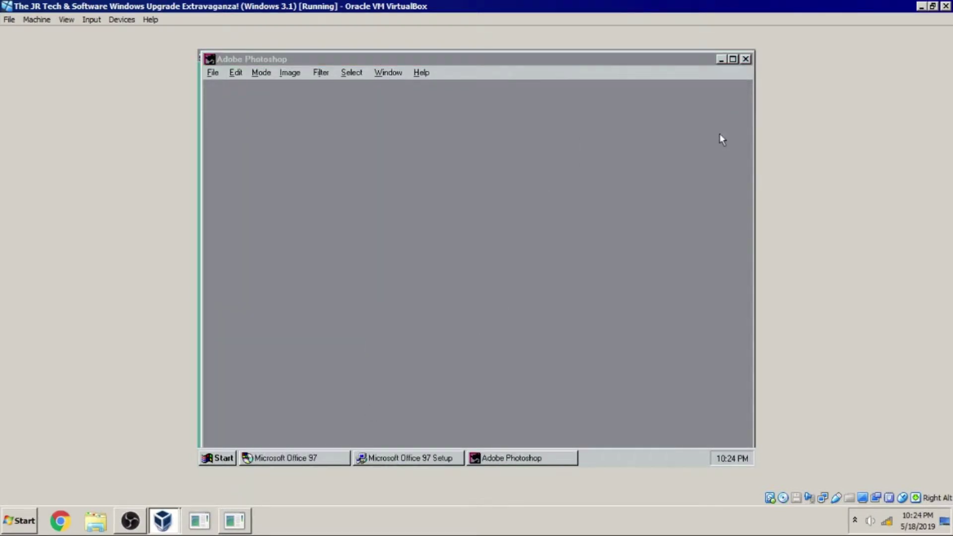
{"action": "left_click", "coordinate": [502, 459]}
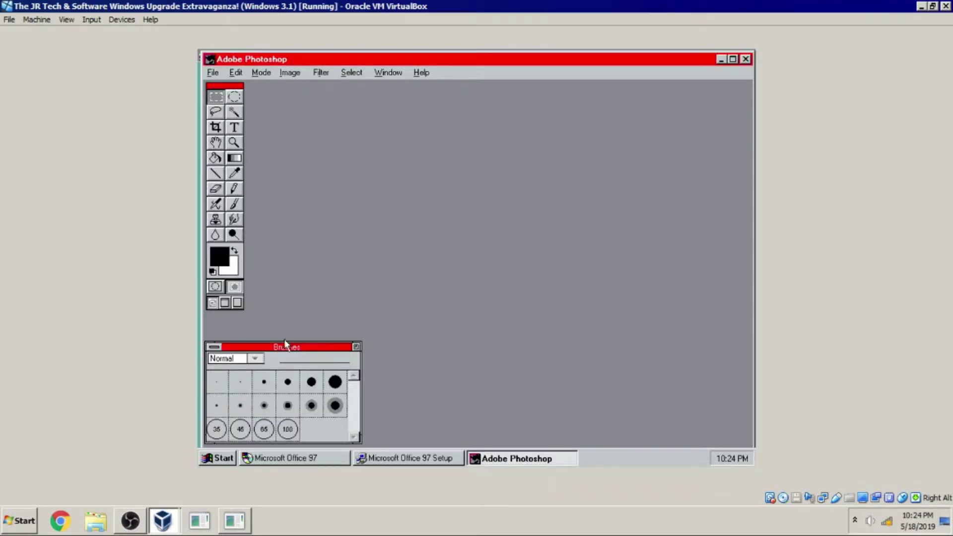
Start a new Photoshop image and switch its width and height units to pixels.
{"action": "left_click", "coordinate": [211, 77]}
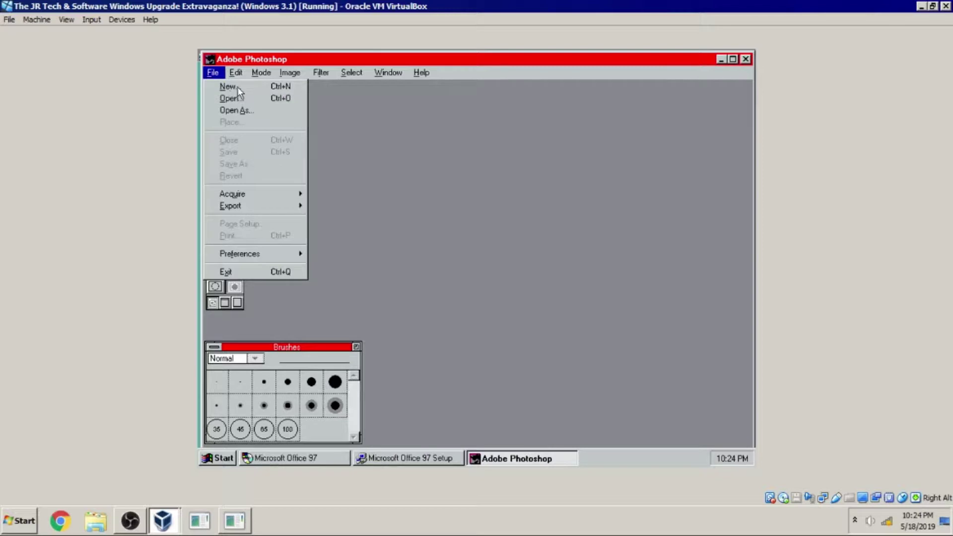
{"action": "left_click", "coordinate": [237, 89]}
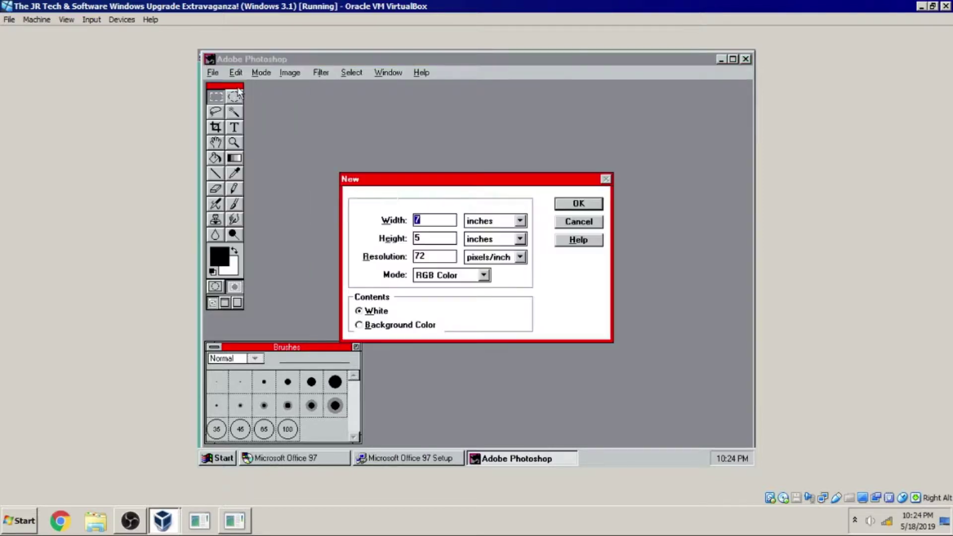
{"action": "left_click", "coordinate": [493, 219]}
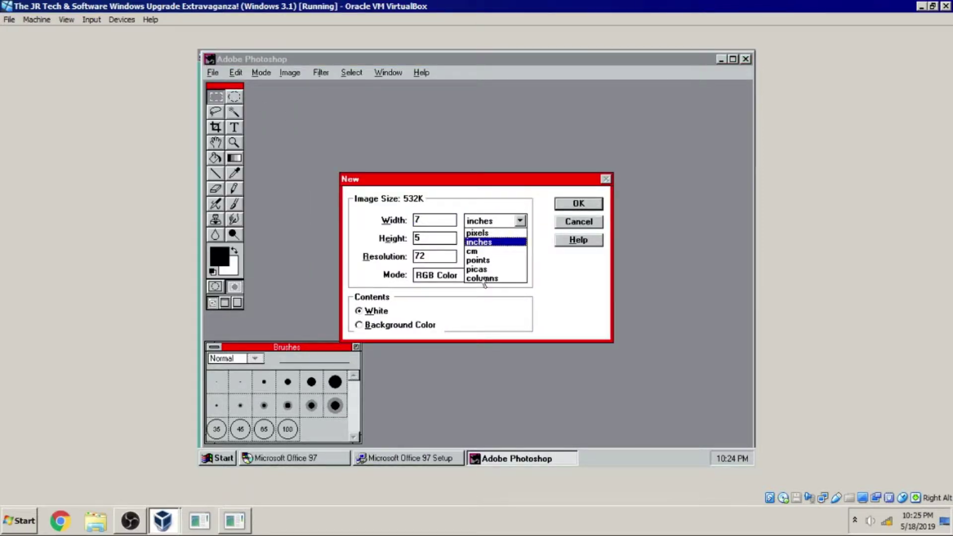
{"action": "left_click", "coordinate": [493, 233]}
{"action": "left_click", "coordinate": [493, 239]}
{"action": "left_click", "coordinate": [493, 252]}
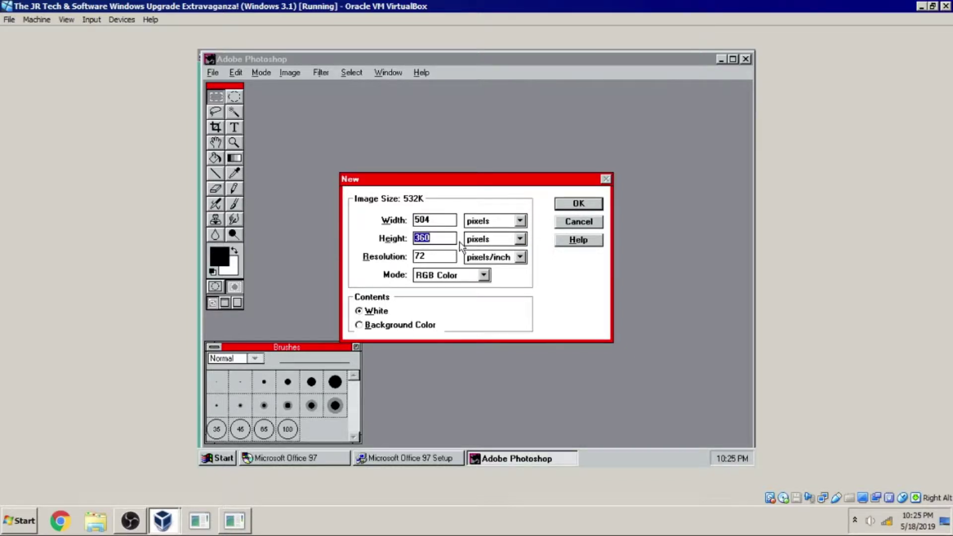
Enter 640 × 480 pixels, keep 72 pixels/inch and RGB Color, and create the image.
{"action": "double_click", "coordinate": [439, 219]}
{"action": "type", "text": "640"}
{"action": "double_click", "coordinate": [431, 239]}
{"action": "type", "text": "480"}
{"action": "left_click", "coordinate": [520, 257]}
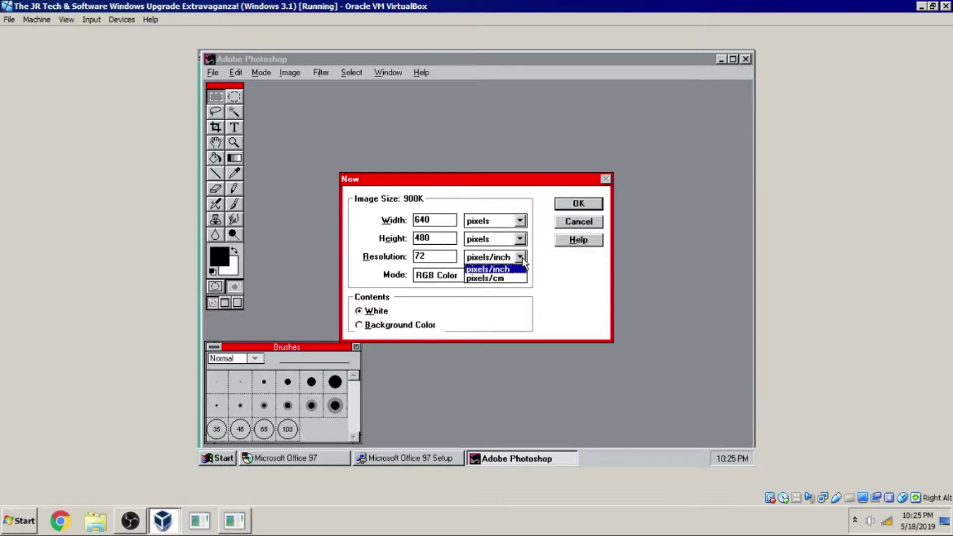
{"action": "left_click", "coordinate": [556, 267]}
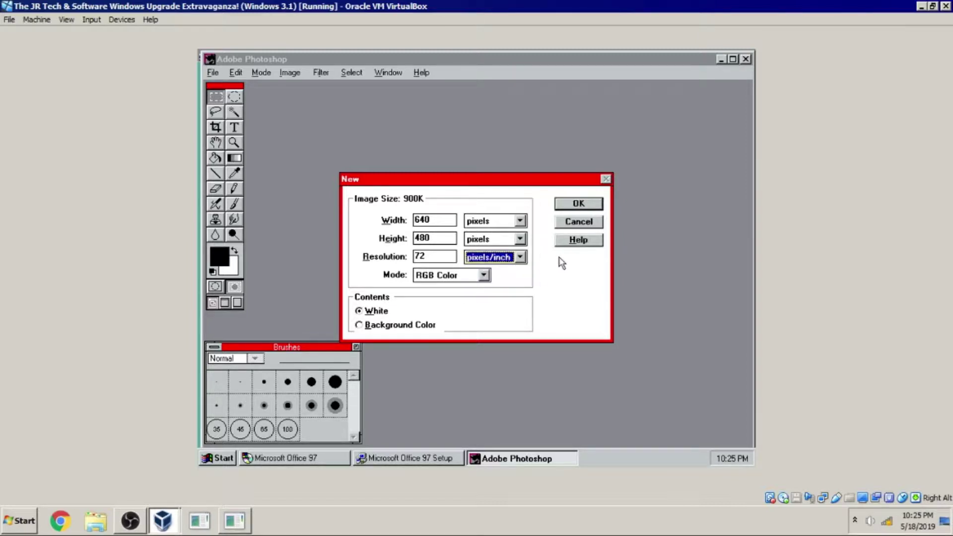
{"action": "left_click", "coordinate": [483, 276]}
{"action": "left_click", "coordinate": [485, 305]}
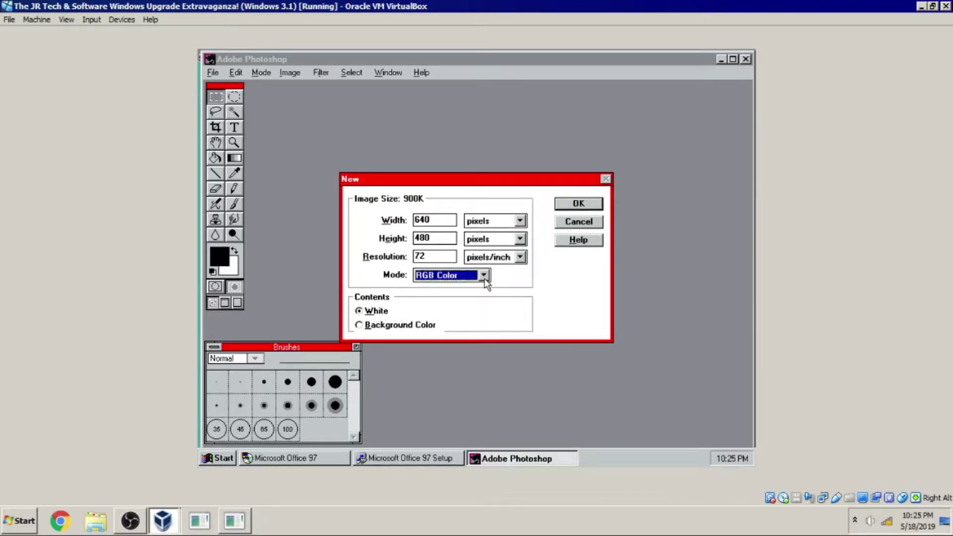
{"action": "left_click", "coordinate": [584, 204]}
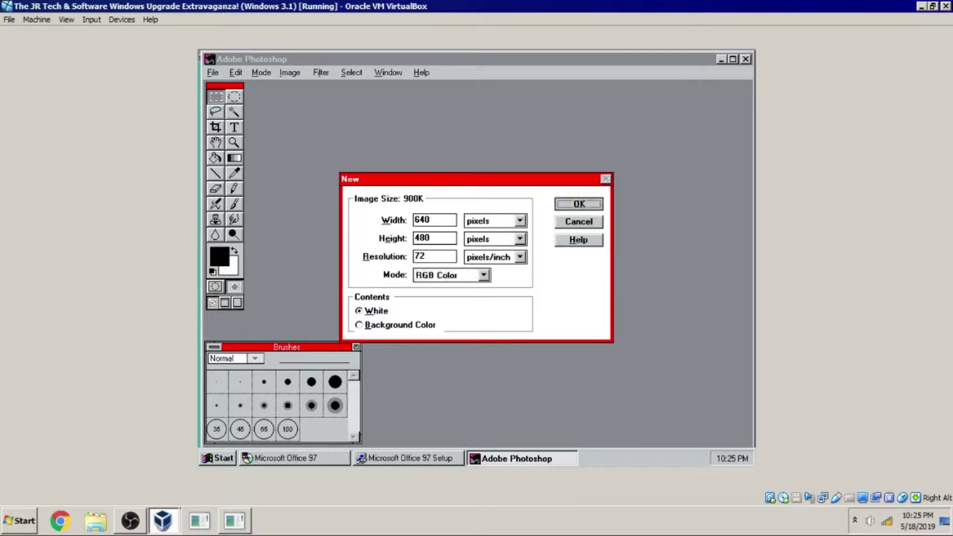
Paint a box with the letters Ps using the largest Paintbrush size.
{"action": "left_click", "coordinate": [234, 203]}
{"action": "left_click", "coordinate": [335, 382]}
{"action": "mouse_move", "coordinate": [392, 111]}
{"action": "left_mouse_down"}
{"action": "mouse_move", "coordinate": [642, 284]}
{"action": "mouse_move", "coordinate": [395, 115]}
{"action": "left_mouse_up"}
{"action": "mouse_move", "coordinate": [430, 151]}
{"action": "left_mouse_down"}
{"action": "mouse_move", "coordinate": [450, 194]}
{"action": "mouse_move", "coordinate": [437, 218]}
{"action": "left_mouse_up"}
{"action": "left_click_drag", "start_coordinate": [501, 211], "coordinate": [457, 275]}
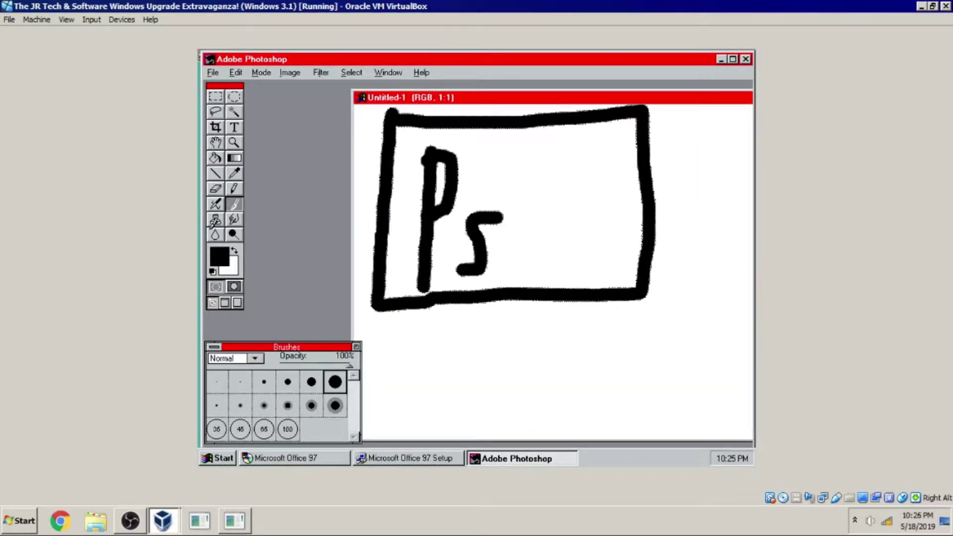
Clone the Ps drawing to the lower right of the canvas with the Rubber Stamp.
{"action": "left_click", "coordinate": [214, 219]}
{"action": "left_click", "coordinate": [496, 248]}
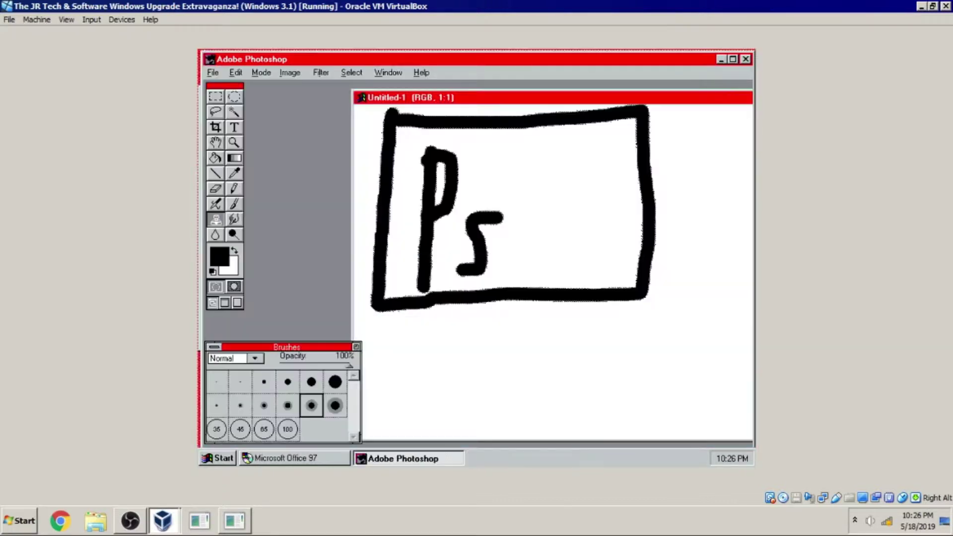
{"action": "mouse_move", "coordinate": [580, 243]}
{"action": "left_mouse_down"}
{"action": "mouse_move", "coordinate": [669, 387]}
{"action": "mouse_move", "coordinate": [593, 421]}
{"action": "mouse_move", "coordinate": [580, 248]}
{"action": "mouse_move", "coordinate": [752, 257]}
{"action": "mouse_move", "coordinate": [694, 246]}
{"action": "mouse_move", "coordinate": [660, 397]}
{"action": "mouse_move", "coordinate": [620, 436]}
{"action": "mouse_move", "coordinate": [640, 264]}
{"action": "mouse_move", "coordinate": [621, 308]}
{"action": "mouse_move", "coordinate": [704, 424]}
{"action": "mouse_move", "coordinate": [584, 435]}
{"action": "left_mouse_up"}
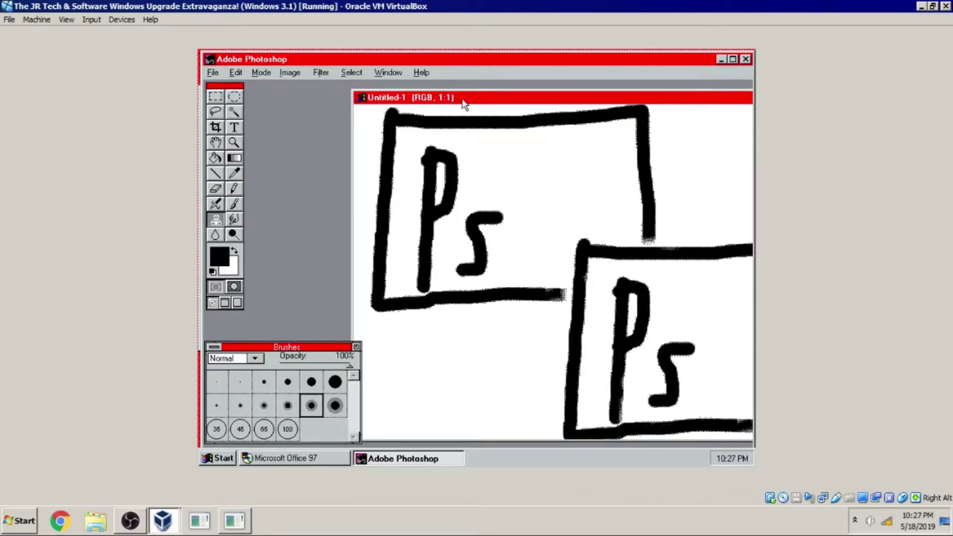
{"action": "left_click_drag", "start_coordinate": [461, 99], "coordinate": [394, 91]}
{"action": "mouse_move", "coordinate": [704, 427]}
{"action": "left_mouse_down"}
{"action": "mouse_move", "coordinate": [709, 368]}
{"action": "mouse_move", "coordinate": [684, 417]}
{"action": "left_mouse_up"}
Save the image as Ps.psd in the Windows folder on drive C.
{"action": "left_click", "coordinate": [212, 72]}
{"action": "left_click", "coordinate": [223, 163]}
{"action": "left_click", "coordinate": [555, 290]}
{"action": "left_click", "coordinate": [555, 233]}
{"action": "double_click", "coordinate": [484, 234]}
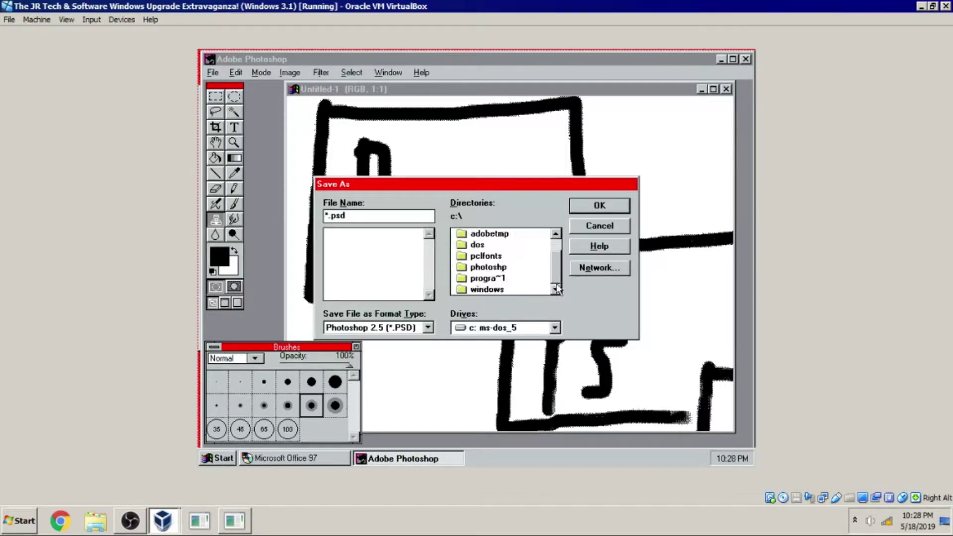
{"action": "double_click", "coordinate": [486, 289]}
{"action": "mouse_move", "coordinate": [555, 246]}
{"action": "left_mouse_down"}
{"action": "mouse_move", "coordinate": [555, 288]}
{"action": "mouse_move", "coordinate": [556, 246]}
{"action": "left_mouse_up"}
{"action": "key", "text": "BackSpace"}
{"action": "key", "text": "BackSpace"}
{"action": "key", "text": "BackSpace"}
{"action": "key", "text": "BackSpace"}
{"action": "key", "text": "BackSpace"}
{"action": "type", "text": "Ps.psd"}
{"action": "key", "text": "Return"}
Export a JPEG copy of the image and quit Photoshop.
{"action": "left_click", "coordinate": [212, 72]}
{"action": "left_click", "coordinate": [248, 204]}
{"action": "left_click", "coordinate": [347, 204]}
{"action": "left_click", "coordinate": [515, 293]}
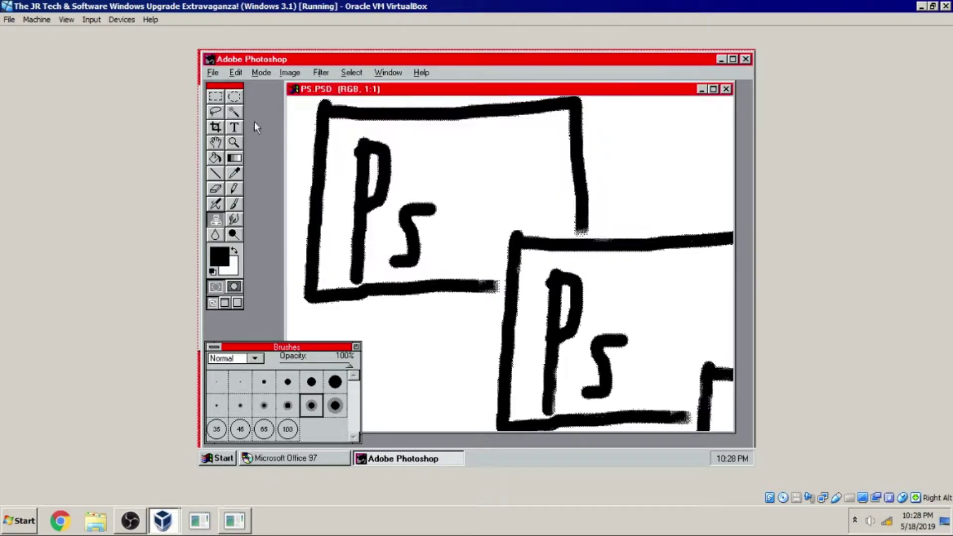
{"action": "left_click", "coordinate": [745, 59]}
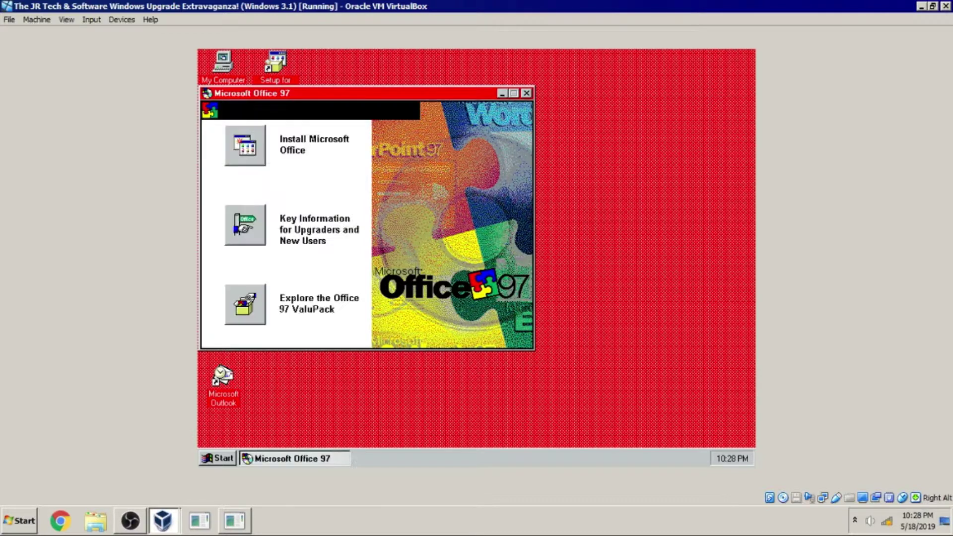
Close the Office 97 window and install Internet Explorer 3.01 into C:\Program Files.
{"action": "left_click", "coordinate": [525, 93]}
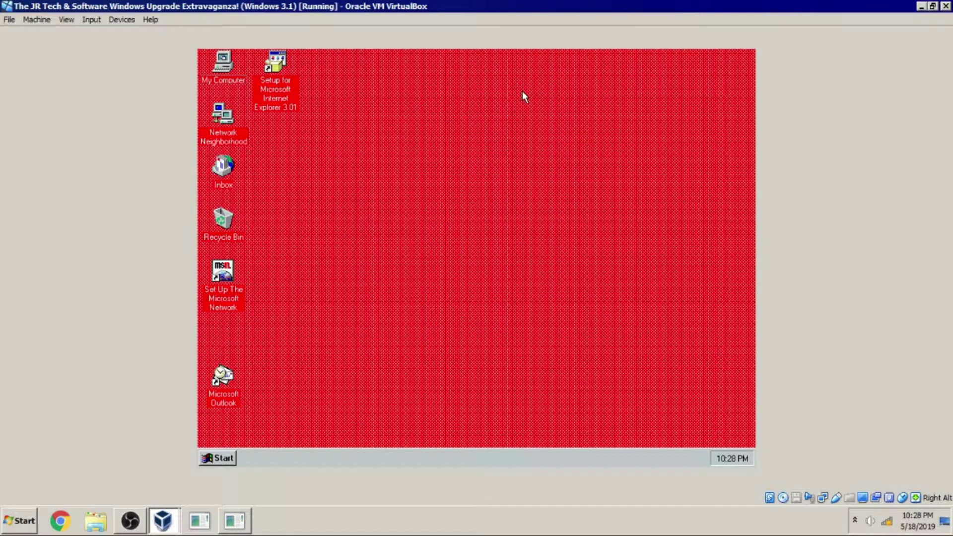
{"action": "double_click", "coordinate": [267, 83]}
{"action": "left_click", "coordinate": [454, 290]}
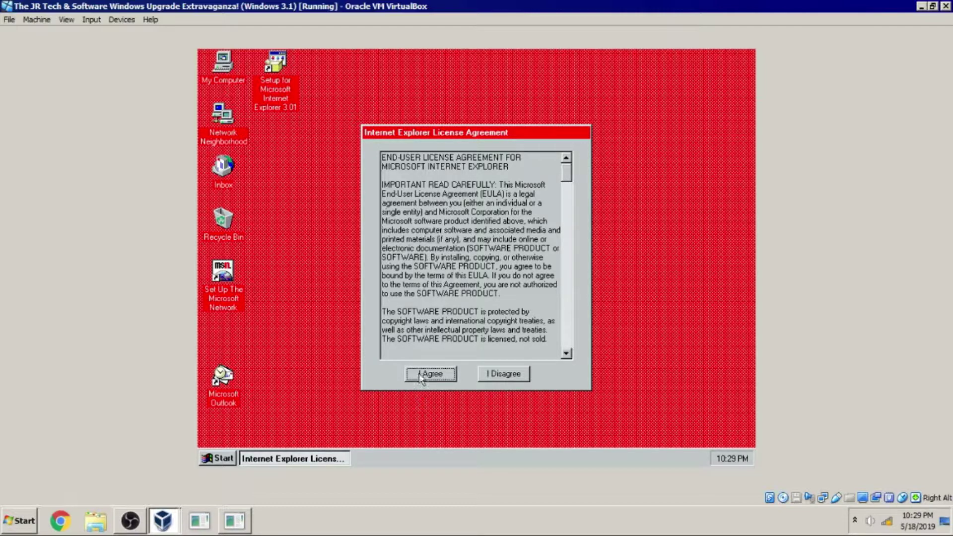
{"action": "left_click", "coordinate": [420, 375]}
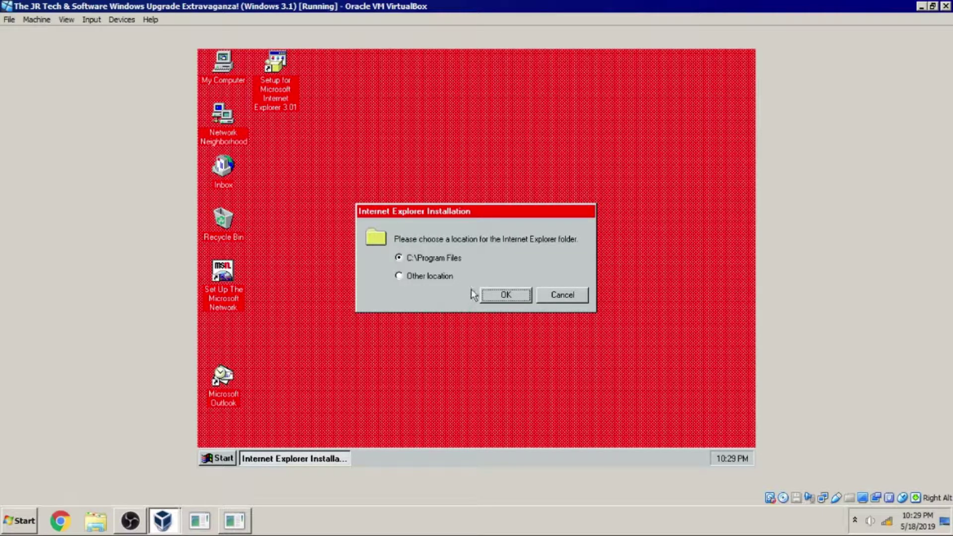
{"action": "left_click", "coordinate": [505, 295]}
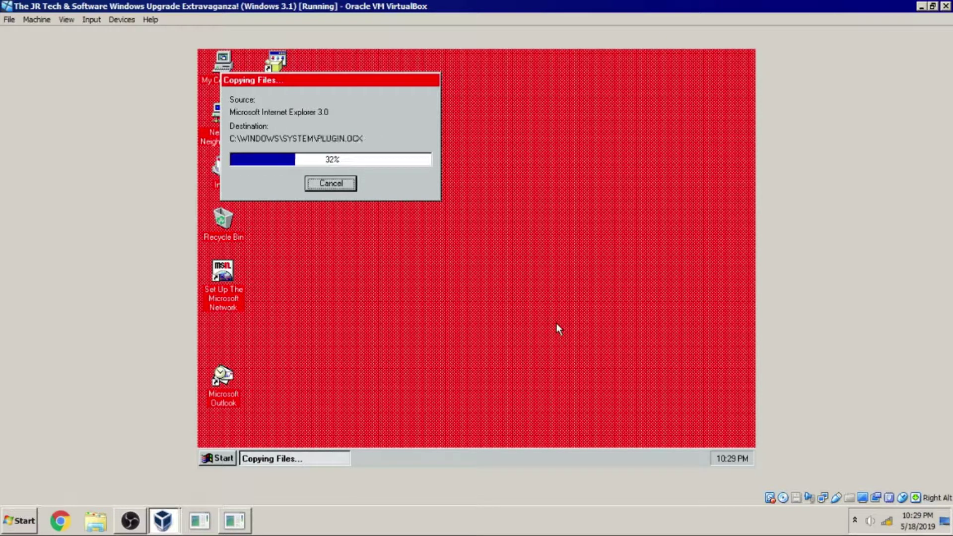
Eject the Office 97 disc from the virtual optical drive and restart Windows 95.
{"action": "left_click", "coordinate": [784, 497]}
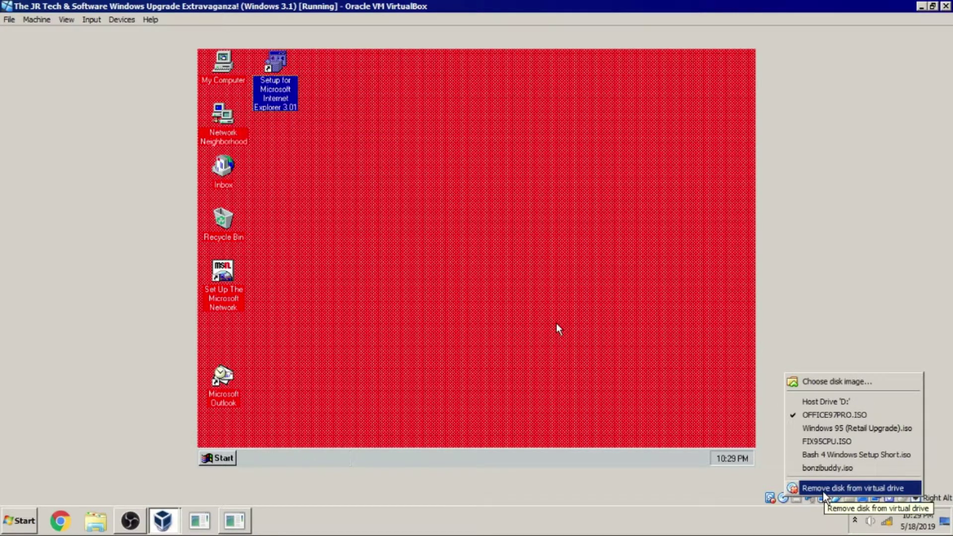
{"action": "left_click", "coordinate": [822, 490]}
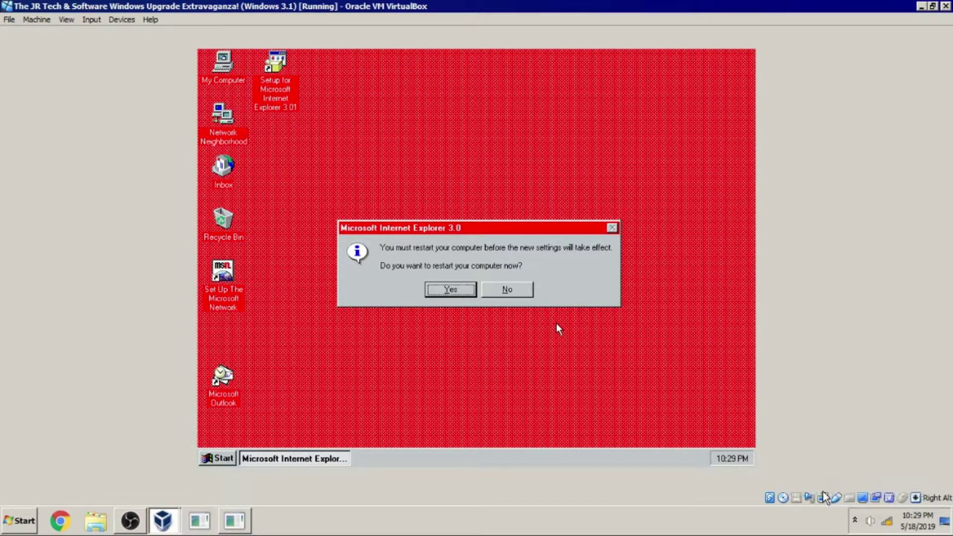
{"action": "left_click", "coordinate": [457, 293]}
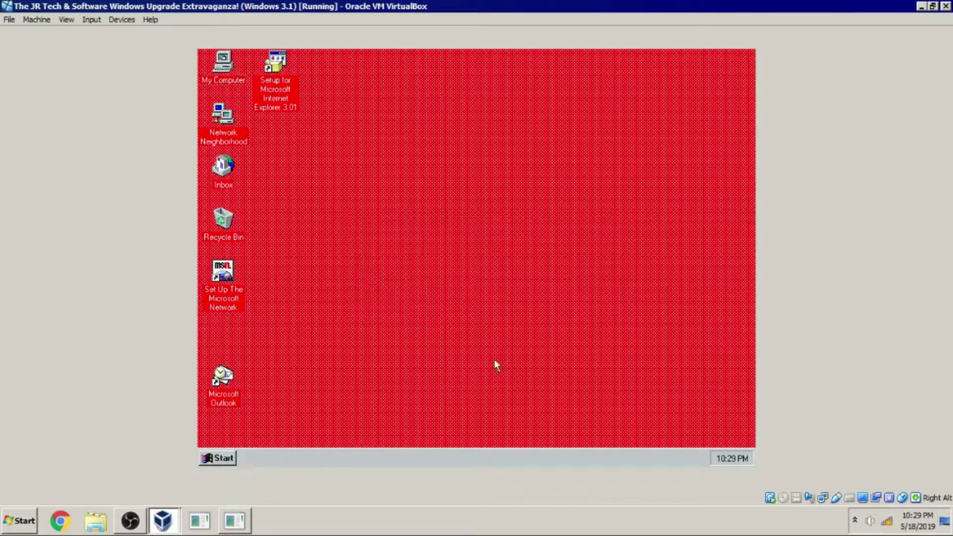
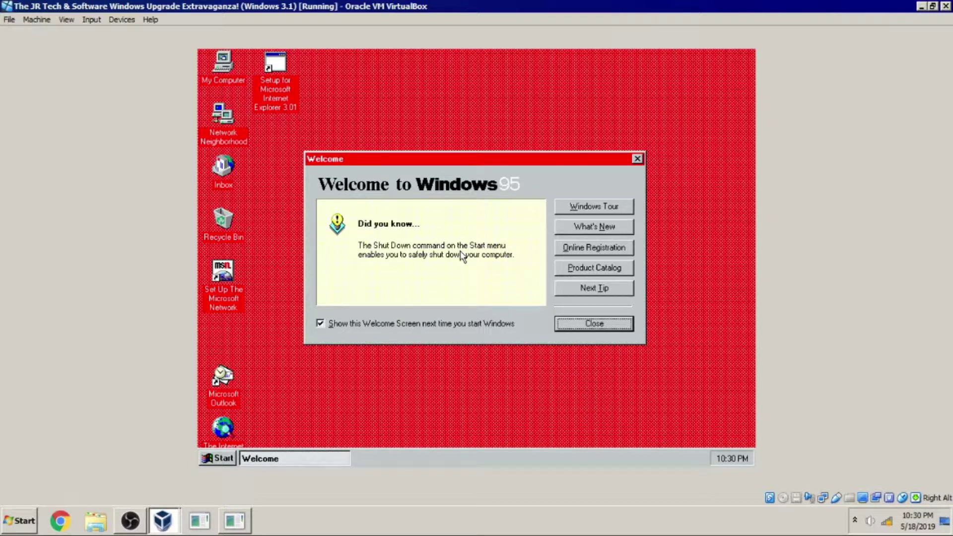
Close the Welcome screen, move The Internet icon up and line up the desktop icons.
{"action": "left_click", "coordinate": [571, 321]}
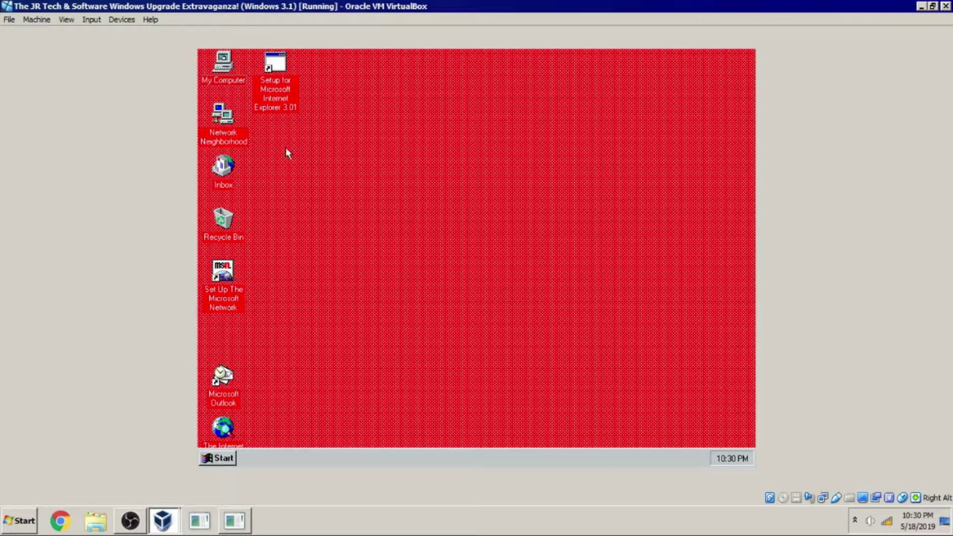
{"action": "left_click_drag", "start_coordinate": [231, 435], "coordinate": [234, 342]}
{"action": "right_click", "coordinate": [379, 317]}
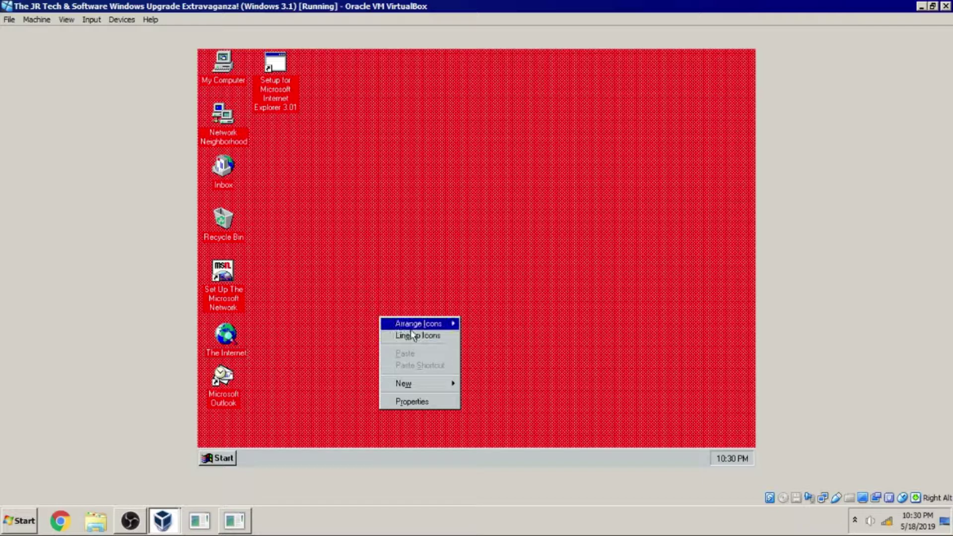
{"action": "left_click", "coordinate": [410, 334]}
Drag the Internet Explorer 3.01 setup shortcut to the Recycle Bin, then browse and close the Programs list.
{"action": "left_click_drag", "start_coordinate": [288, 86], "coordinate": [232, 265]}
{"action": "left_click_drag", "start_coordinate": [225, 204], "coordinate": [223, 219]}
{"action": "left_click", "coordinate": [220, 462]}
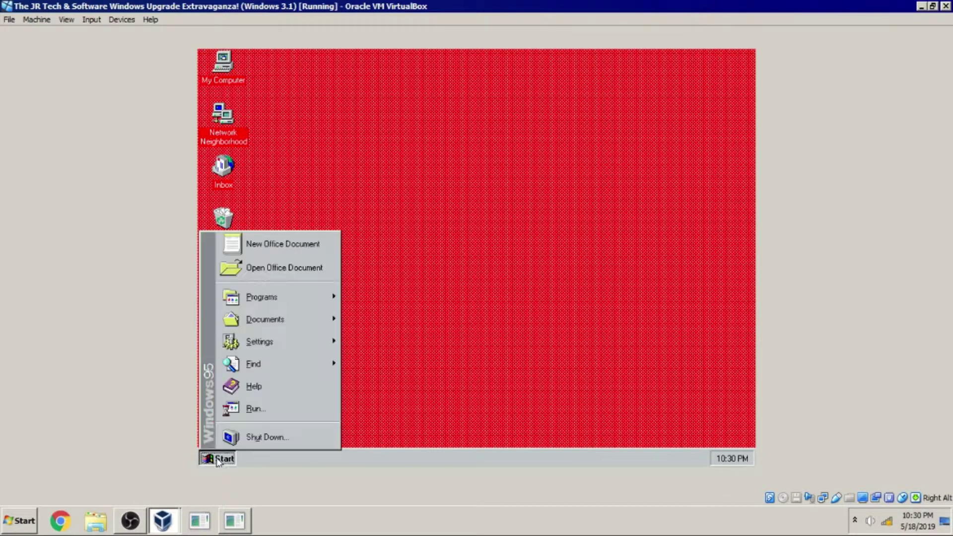
{"action": "mouse_move", "coordinate": [286, 300]}
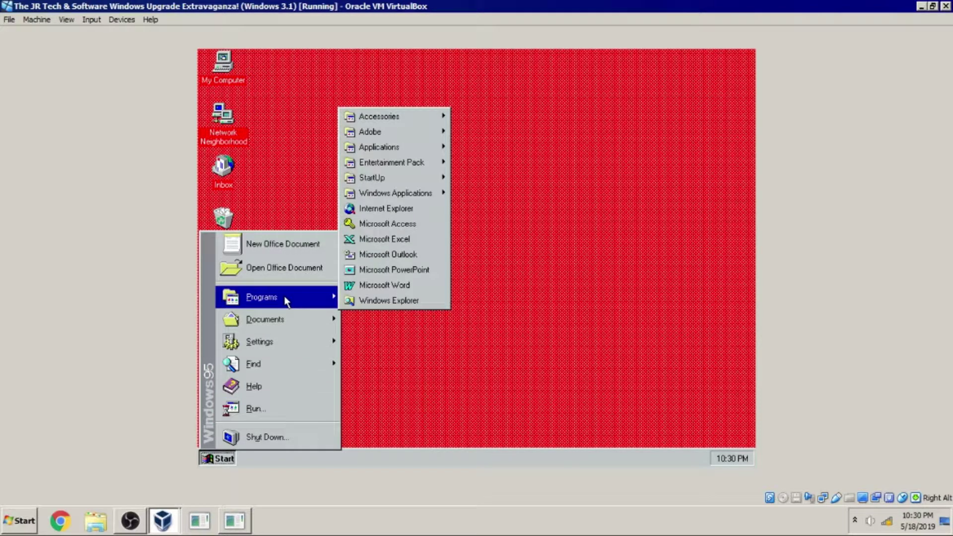
{"action": "left_click", "coordinate": [374, 325]}
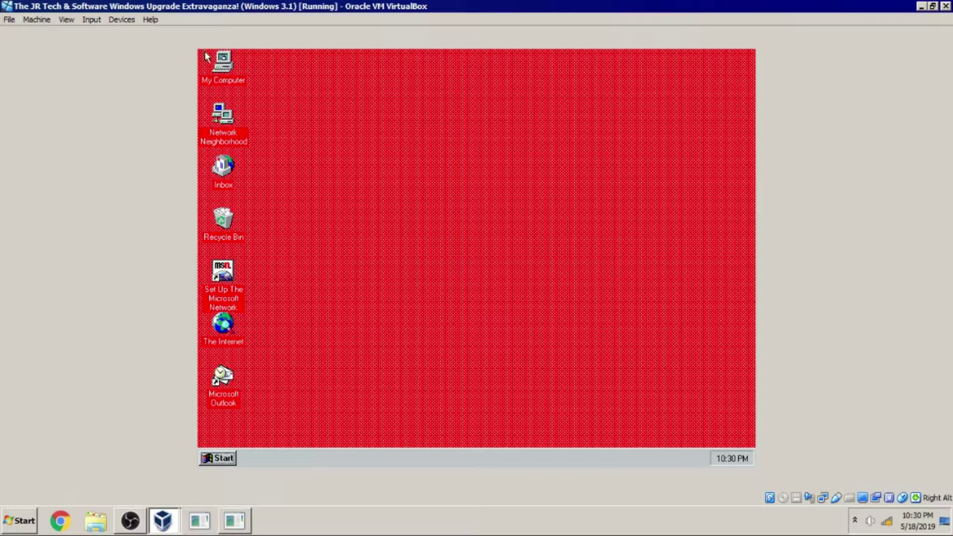
Go full screen and open Winwrd1 from My Computer > C: > Windows > Win2stuf in Word.
{"action": "double_click", "coordinate": [220, 62]}
{"action": "key", "text": "Control_R+f"}
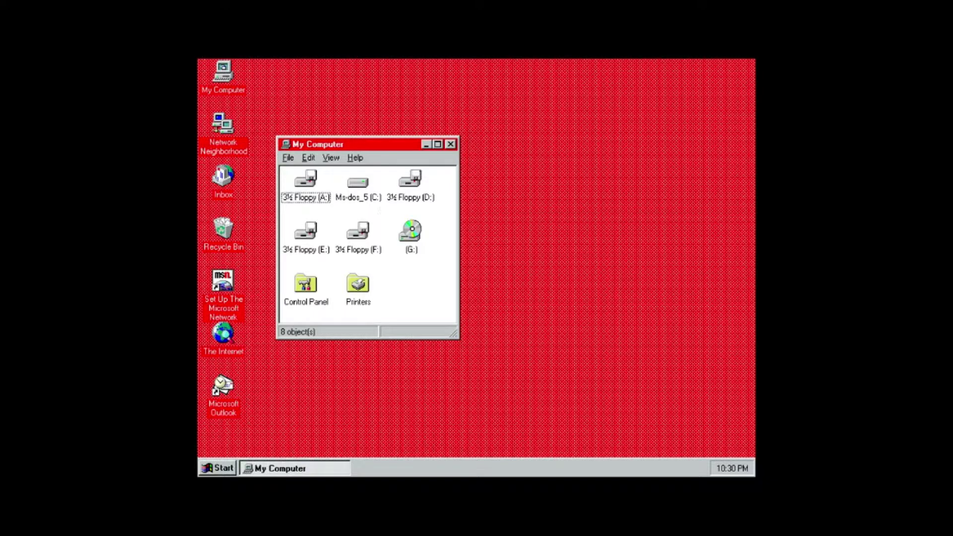
{"action": "double_click", "coordinate": [358, 184]}
{"action": "mouse_move", "coordinate": [500, 297]}
{"action": "left_mouse_down"}
{"action": "mouse_move", "coordinate": [493, 328]}
{"action": "mouse_move", "coordinate": [498, 278]}
{"action": "left_mouse_up"}
{"action": "double_click", "coordinate": [298, 169]}
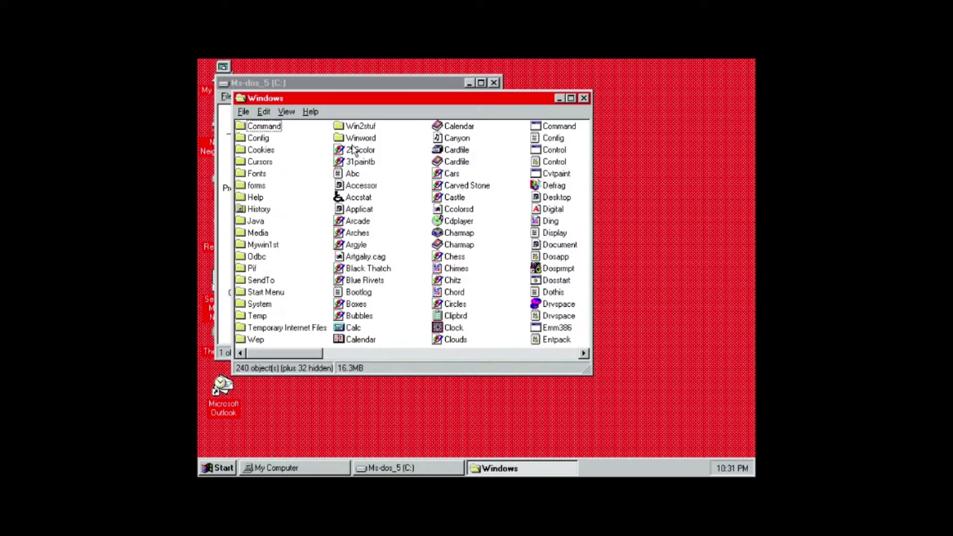
{"action": "double_click", "coordinate": [360, 126]}
{"action": "left_click", "coordinate": [277, 150]}
{"action": "double_click", "coordinate": [281, 148]}
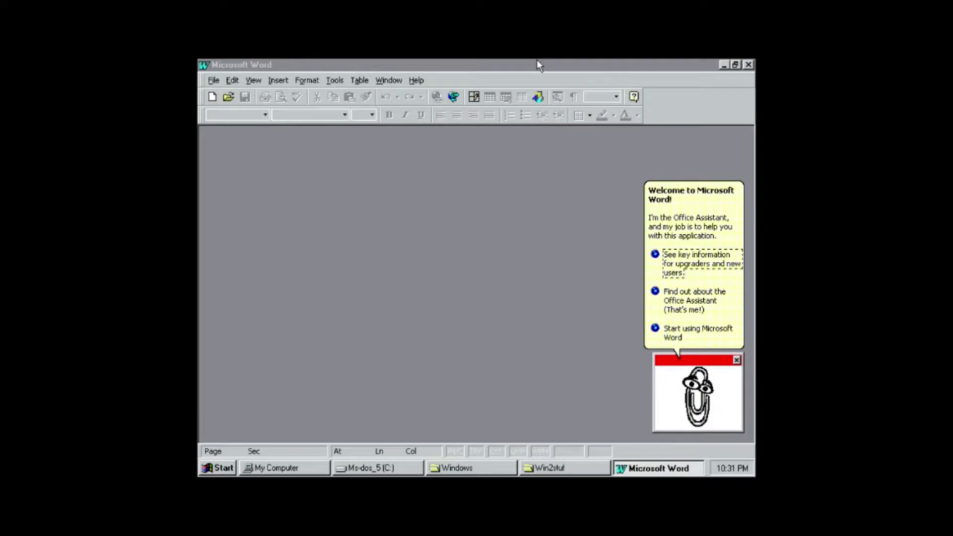
Dismiss the Assistant and user name prompt, highlight 'This is Windows Word 1.0!!!!!', then exit Word.
{"action": "left_click", "coordinate": [697, 333]}
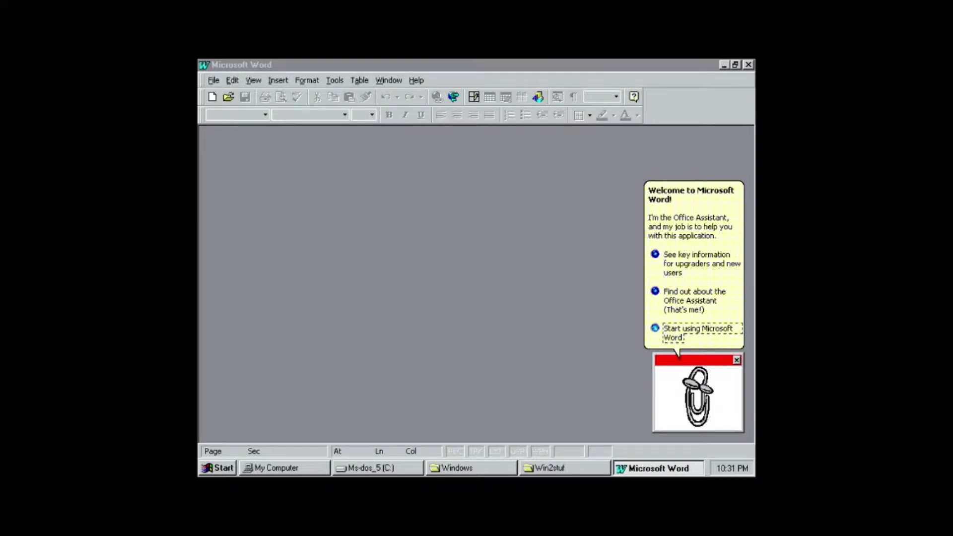
{"action": "left_click", "coordinate": [516, 300]}
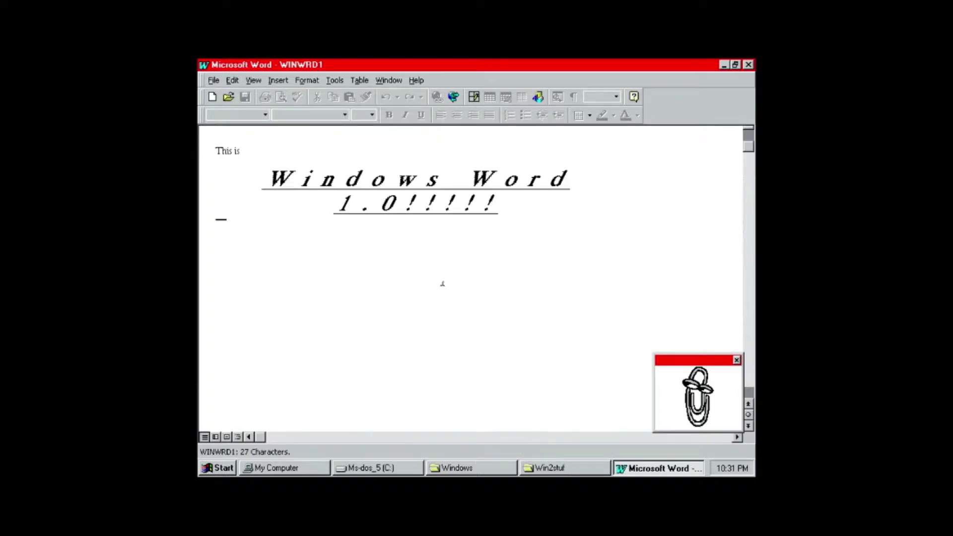
{"action": "left_click_drag", "start_coordinate": [519, 204], "coordinate": [206, 151]}
{"action": "left_click", "coordinate": [512, 229]}
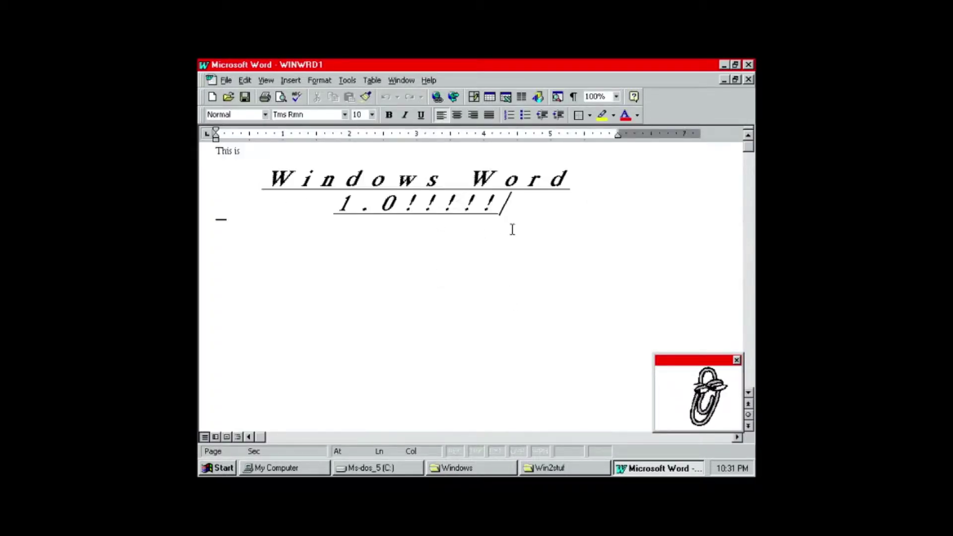
{"action": "left_click", "coordinate": [747, 64]}
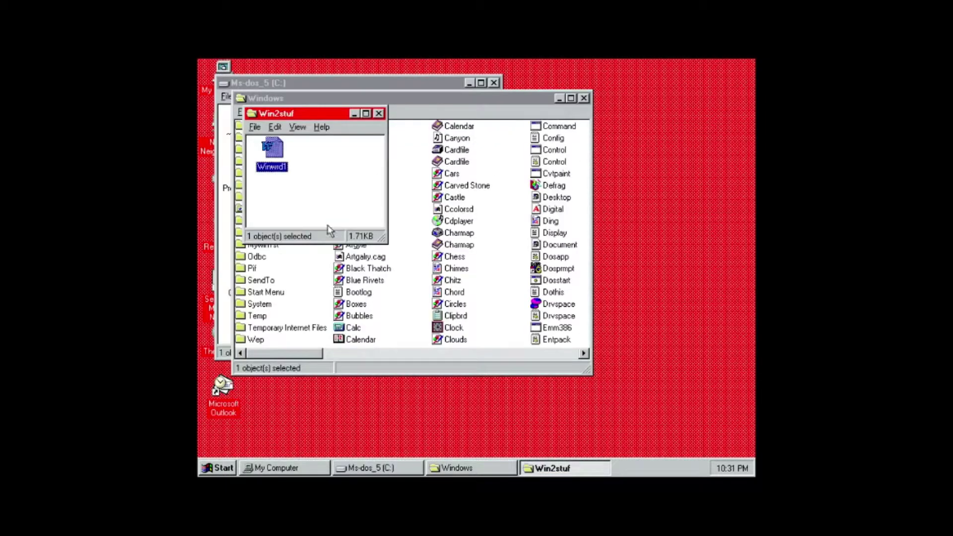
Close Win2stuf, read the Note in Mywin1st, then close the note and folder.
{"action": "left_click", "coordinate": [378, 113]}
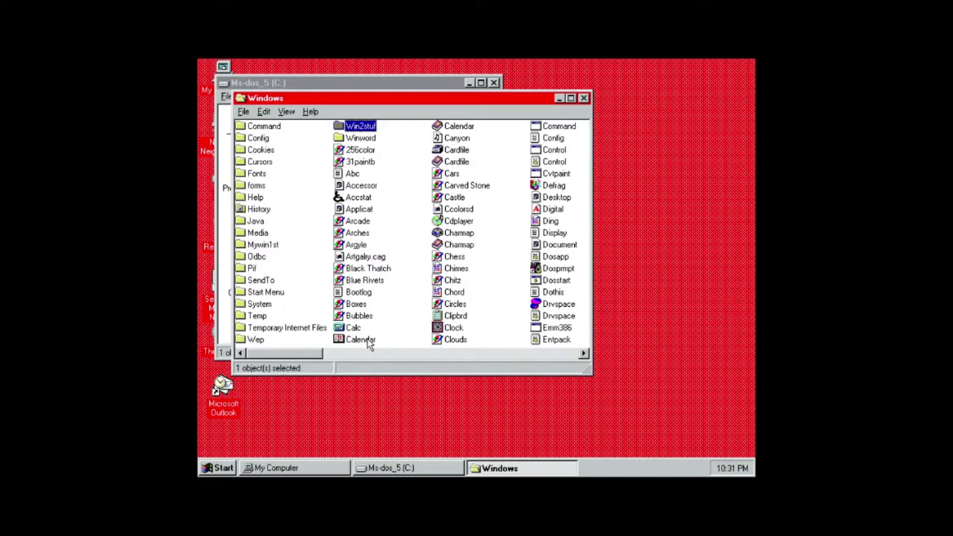
{"action": "double_click", "coordinate": [266, 244]}
{"action": "double_click", "coordinate": [302, 198]}
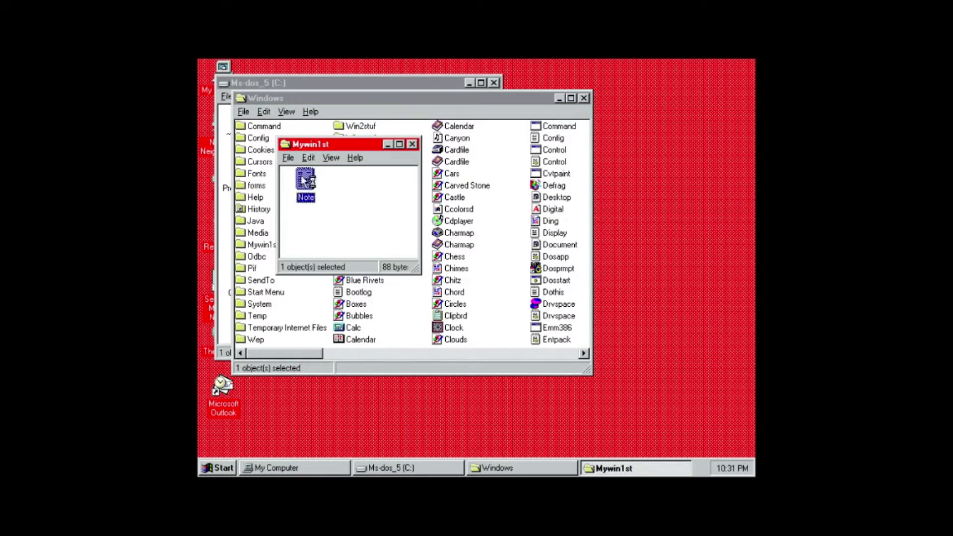
{"action": "left_click_drag", "start_coordinate": [470, 205], "coordinate": [295, 198]}
{"action": "left_click", "coordinate": [399, 238]}
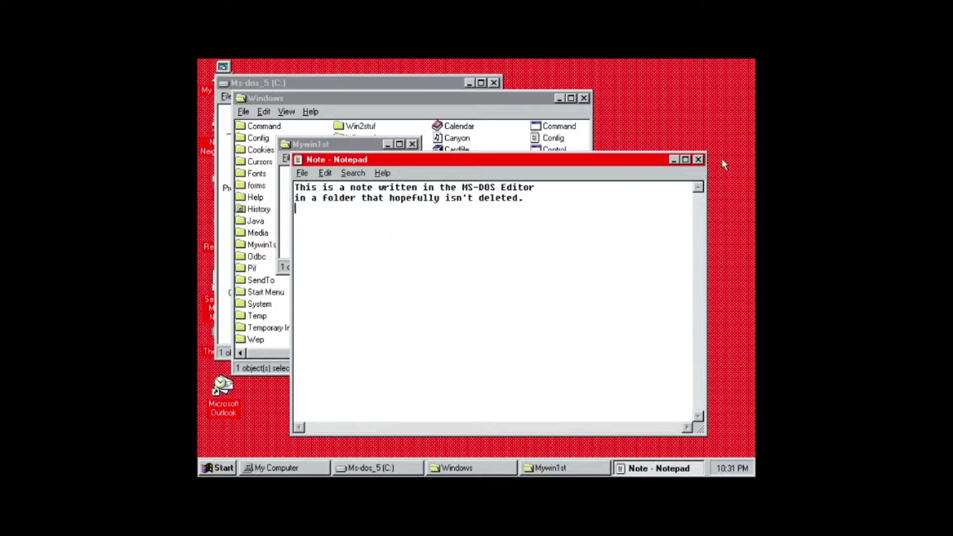
{"action": "key", "text": "alt+F4"}
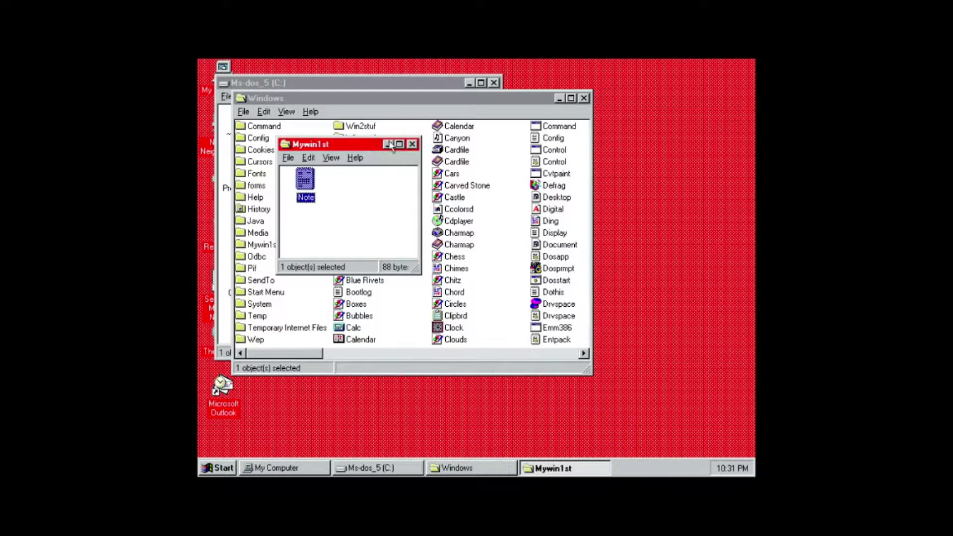
{"action": "left_click", "coordinate": [412, 144]}
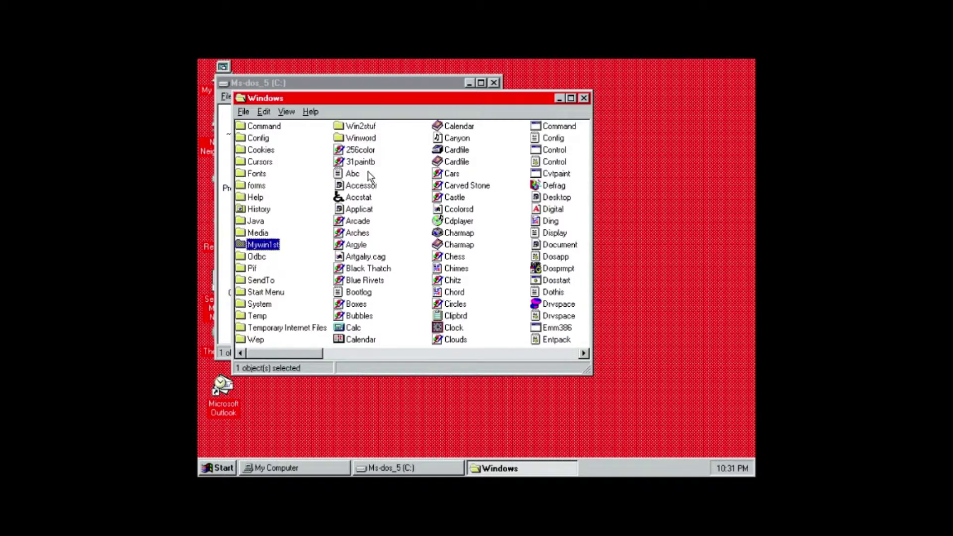
In the Media folder, try playing The Microsoft Sound and cancel the player prompt.
{"action": "double_click", "coordinate": [263, 233]}
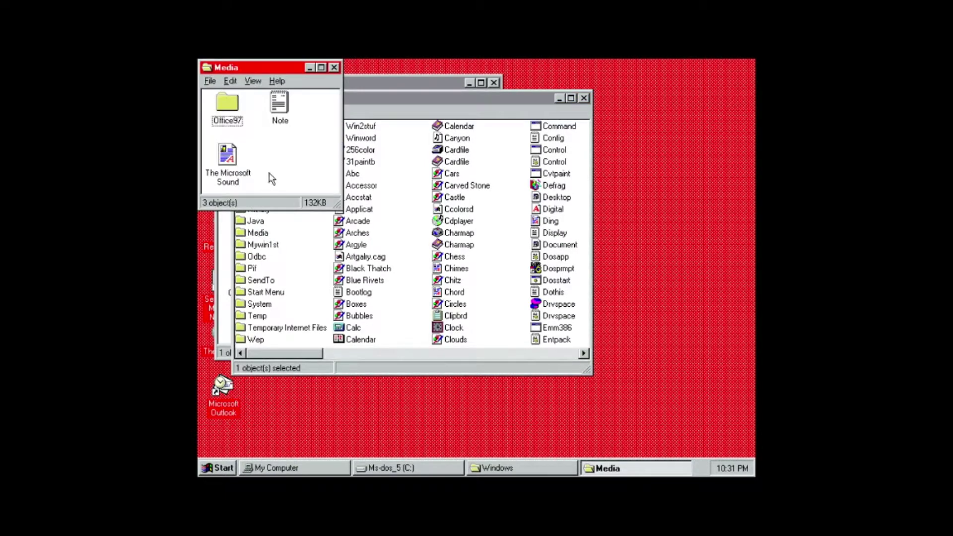
{"action": "left_click", "coordinate": [228, 171]}
{"action": "double_click", "coordinate": [226, 168]}
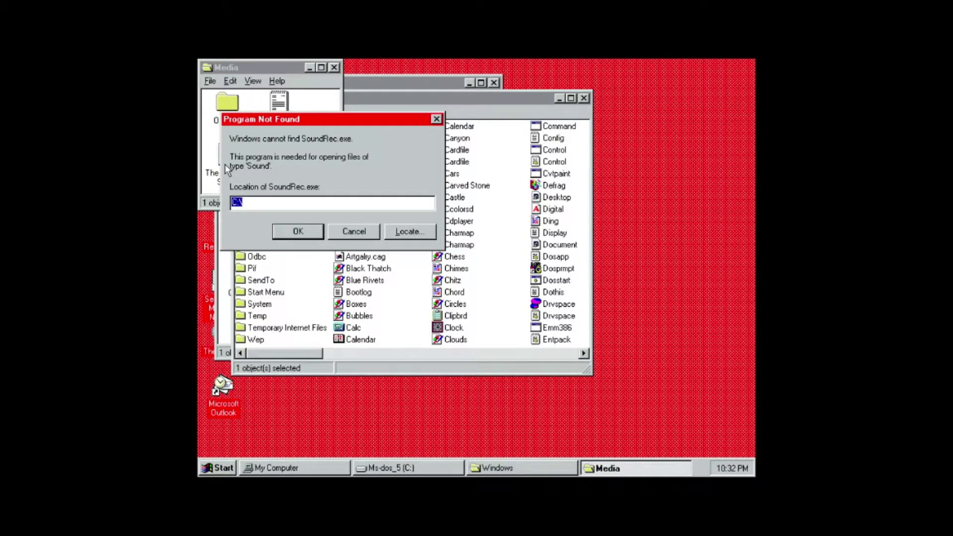
{"action": "left_click", "coordinate": [369, 234]}
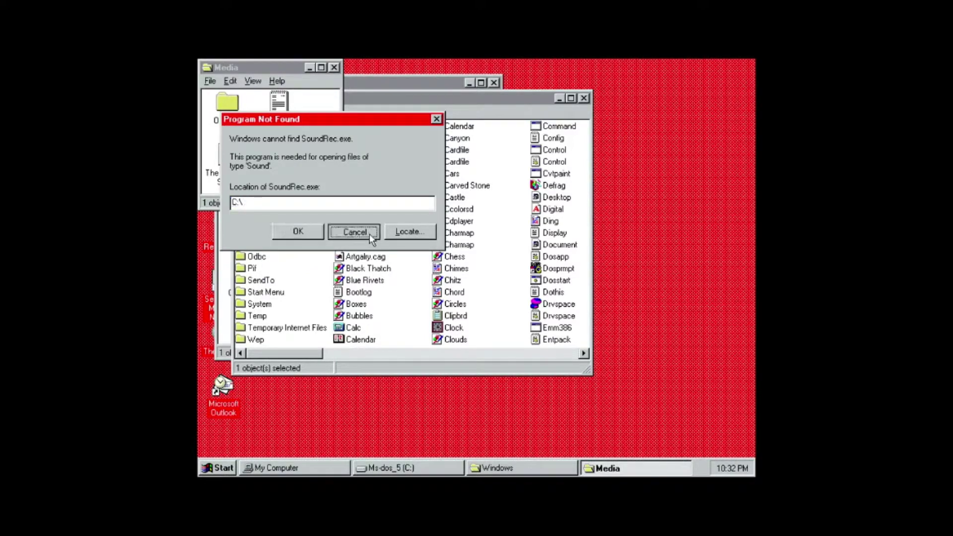
Read the Media folder's Note, close it and Media, then open the System folder.
{"action": "double_click", "coordinate": [279, 103]}
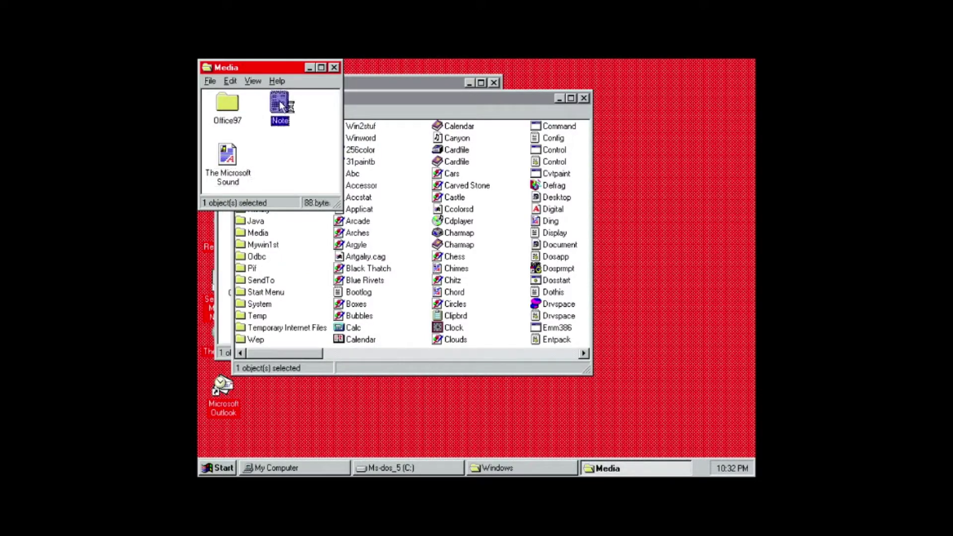
{"action": "left_click", "coordinate": [280, 98]}
{"action": "left_click", "coordinate": [379, 180]}
{"action": "key", "text": "ctrl+shift+End"}
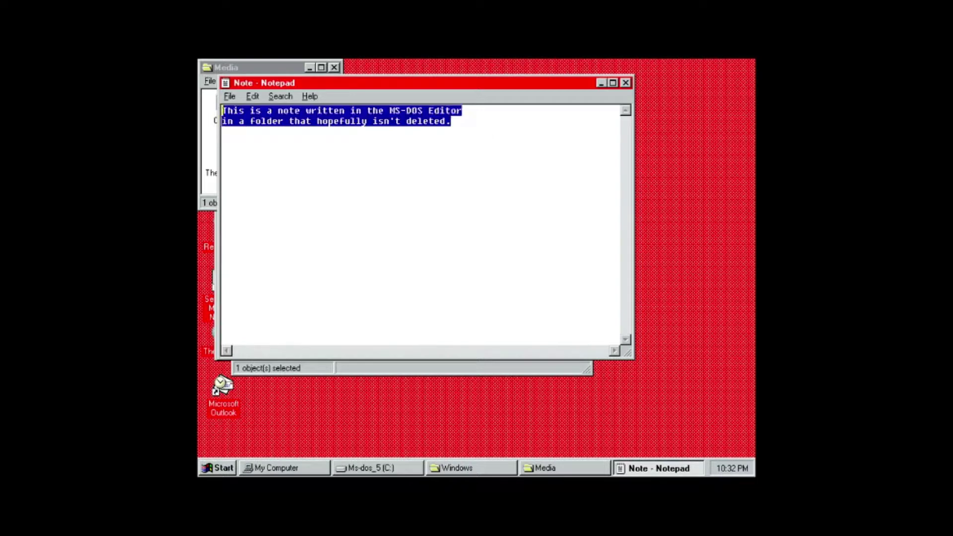
{"action": "left_click", "coordinate": [411, 179]}
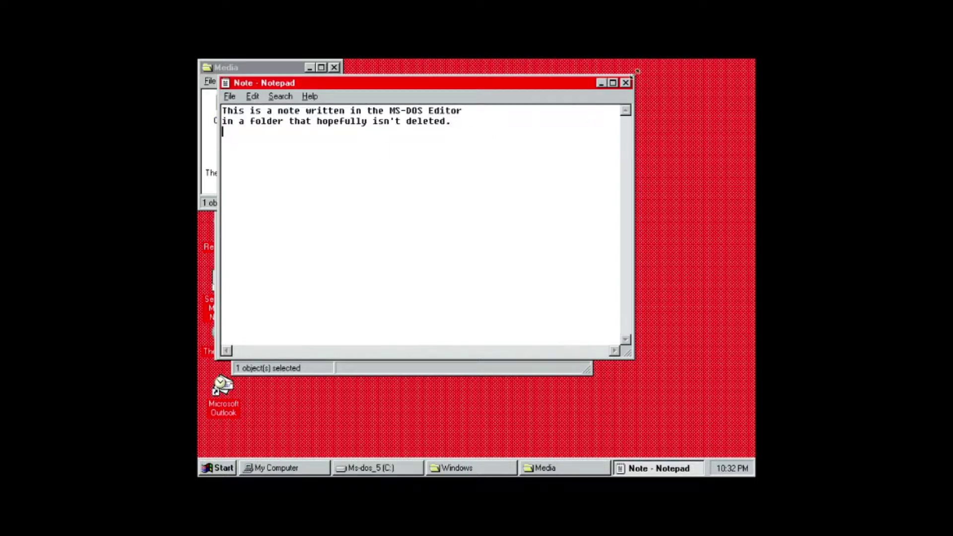
{"action": "left_click", "coordinate": [626, 82]}
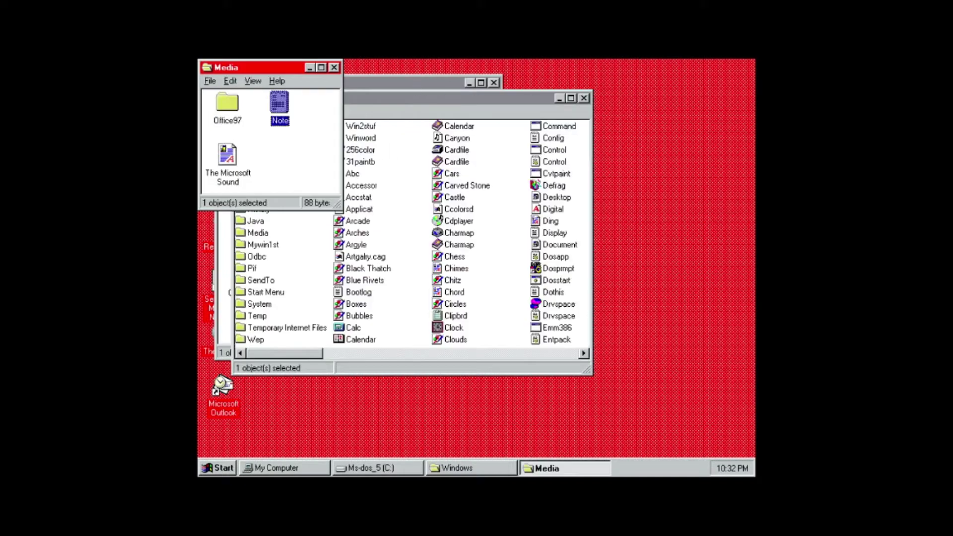
{"action": "left_click", "coordinate": [334, 68]}
{"action": "double_click", "coordinate": [259, 304]}
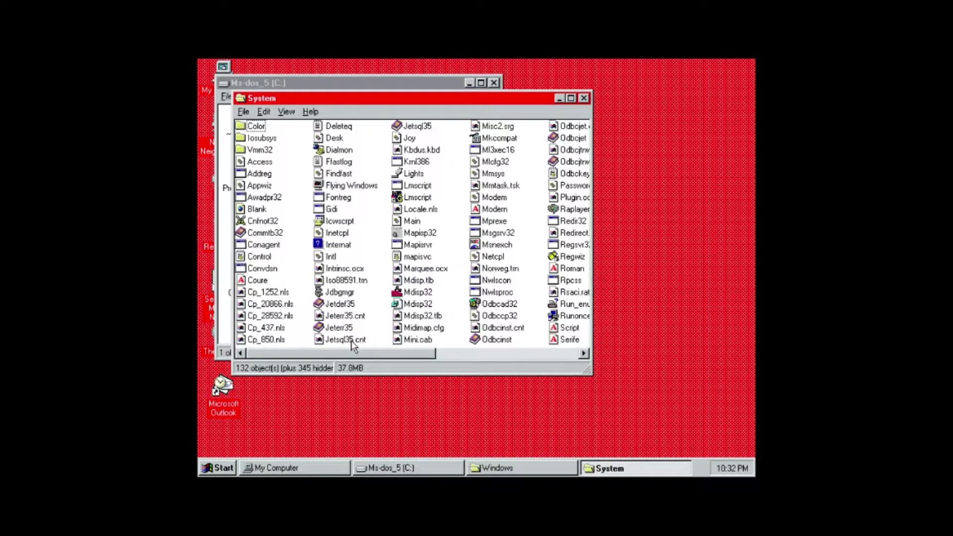
Run a file search for note.txt from the System folder, then close the search window.
{"action": "left_click_drag", "start_coordinate": [354, 353], "coordinate": [458, 355]}
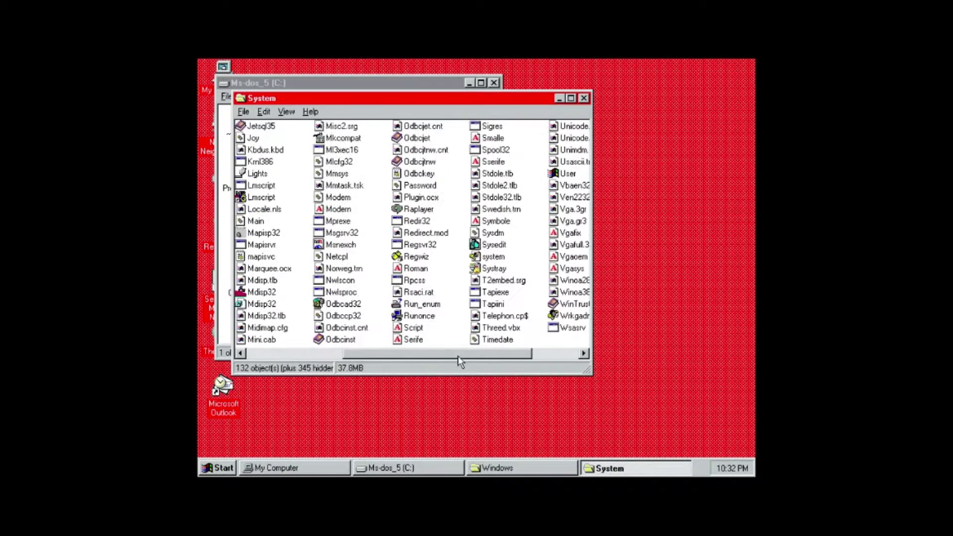
{"action": "left_click", "coordinate": [342, 258]}
{"action": "double_click", "coordinate": [355, 271]}
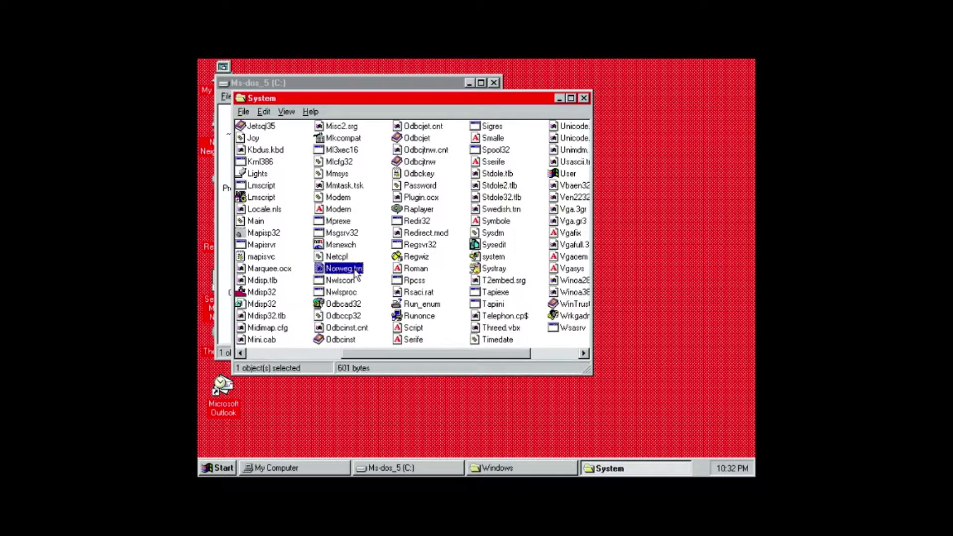
{"action": "type", "text": "note.txt"}
{"action": "key", "text": "Return"}
{"action": "left_click", "coordinate": [498, 88]}
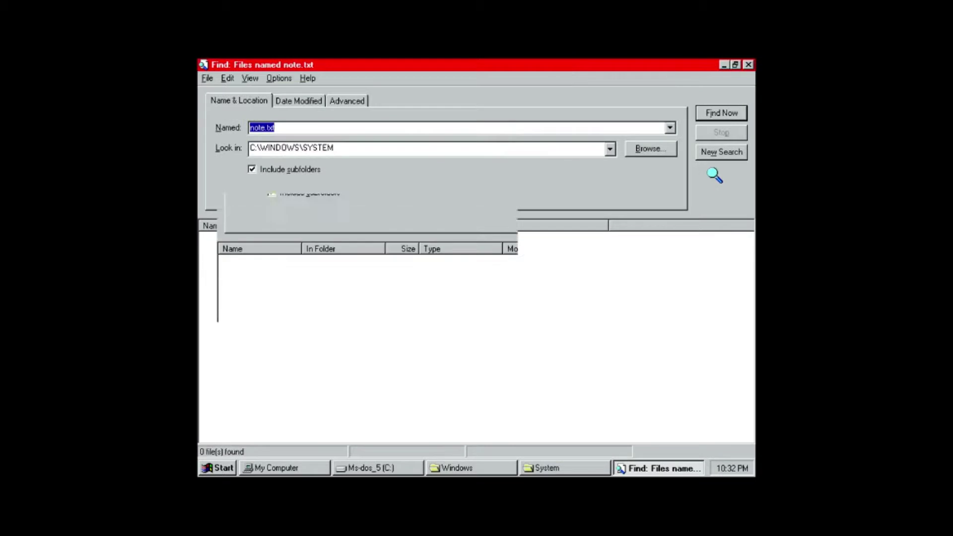
{"action": "left_click", "coordinate": [749, 64]}
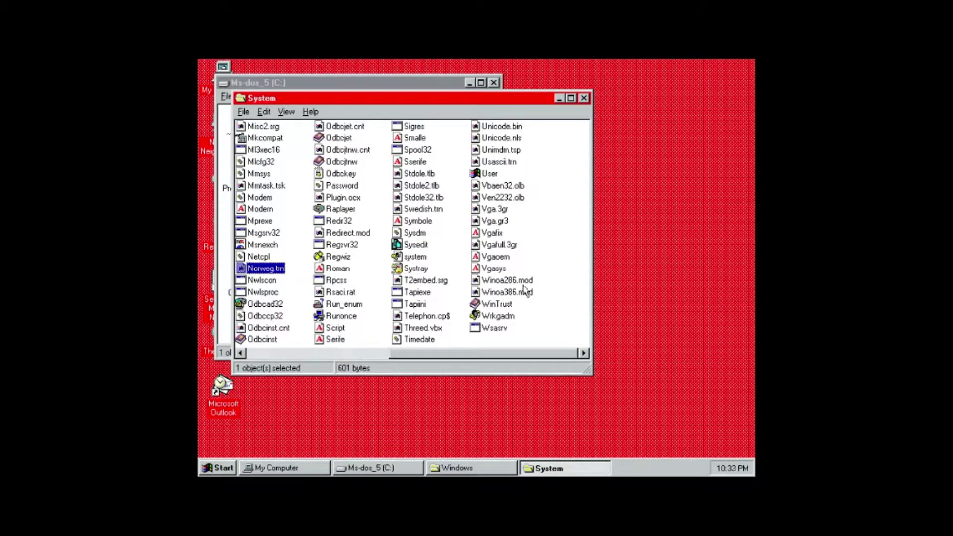
Close the System folder and scroll the Windows folder list to its far right.
{"action": "left_click", "coordinate": [511, 331]}
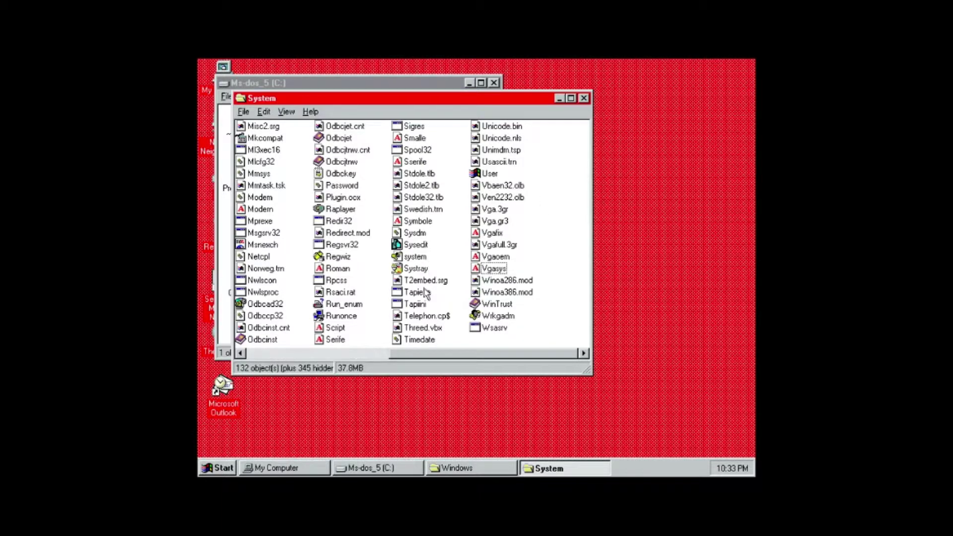
{"action": "left_click_drag", "start_coordinate": [419, 352], "coordinate": [276, 353]}
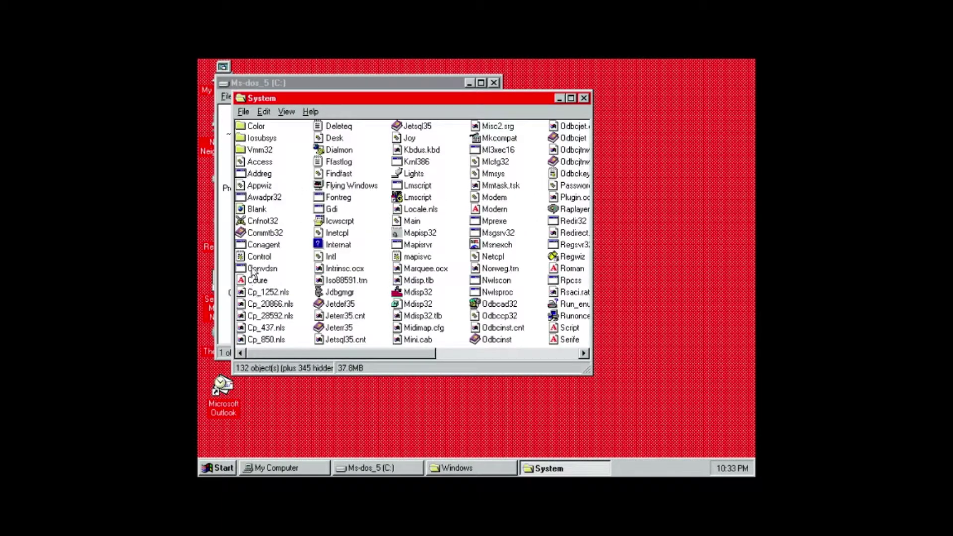
{"action": "left_click", "coordinate": [584, 99]}
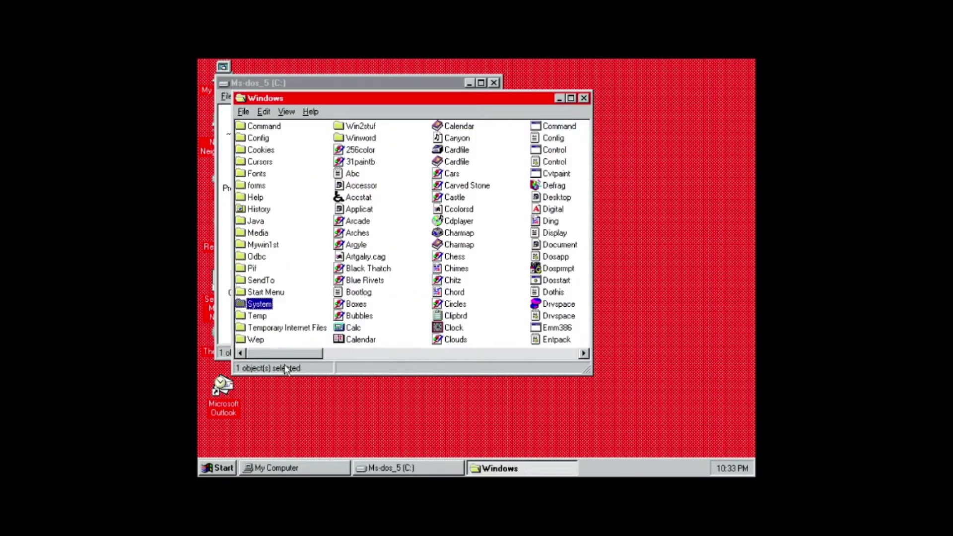
{"action": "left_click_drag", "start_coordinate": [351, 353], "coordinate": [574, 352]}
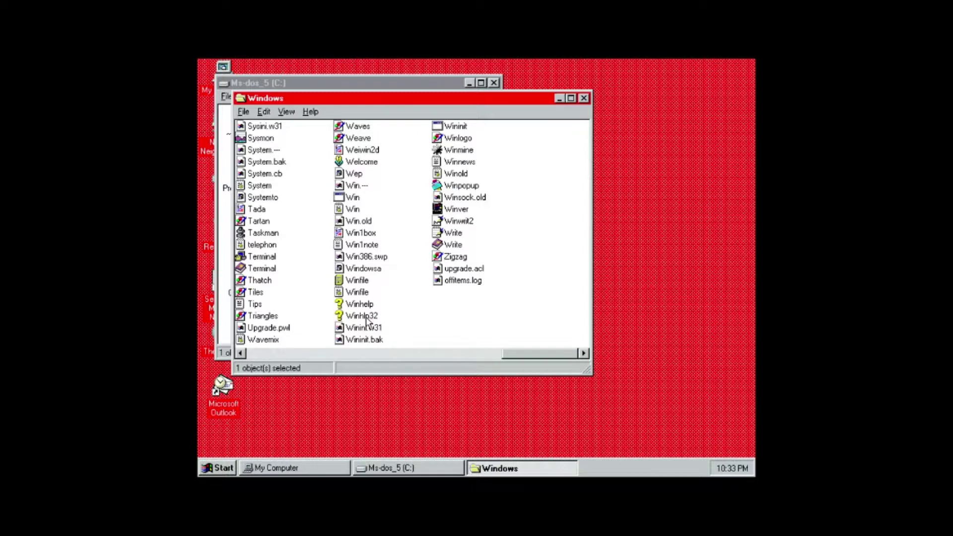
Launch the Windows 3.1 File Manager, move its C:\WINDOWS window, and close it.
{"action": "double_click", "coordinate": [358, 281]}
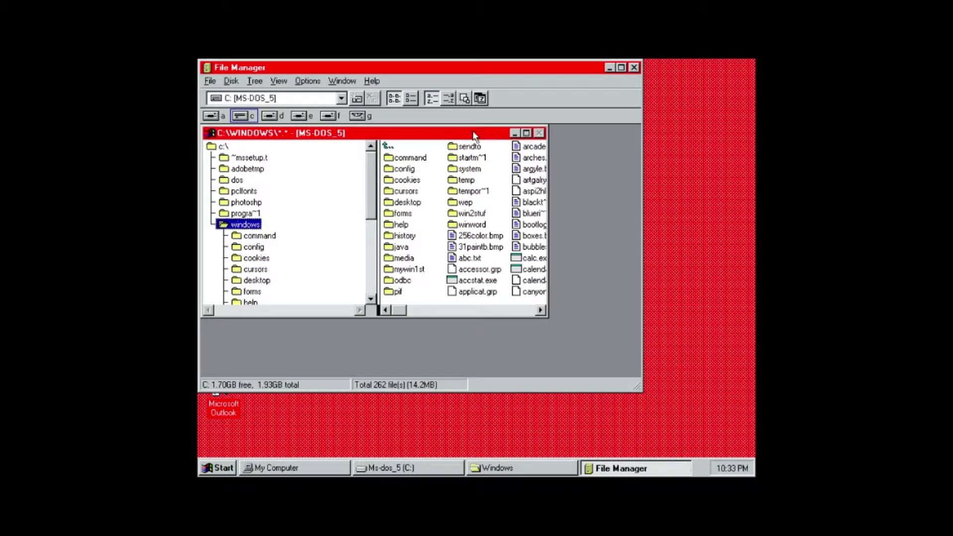
{"action": "left_click_drag", "start_coordinate": [472, 137], "coordinate": [493, 152]}
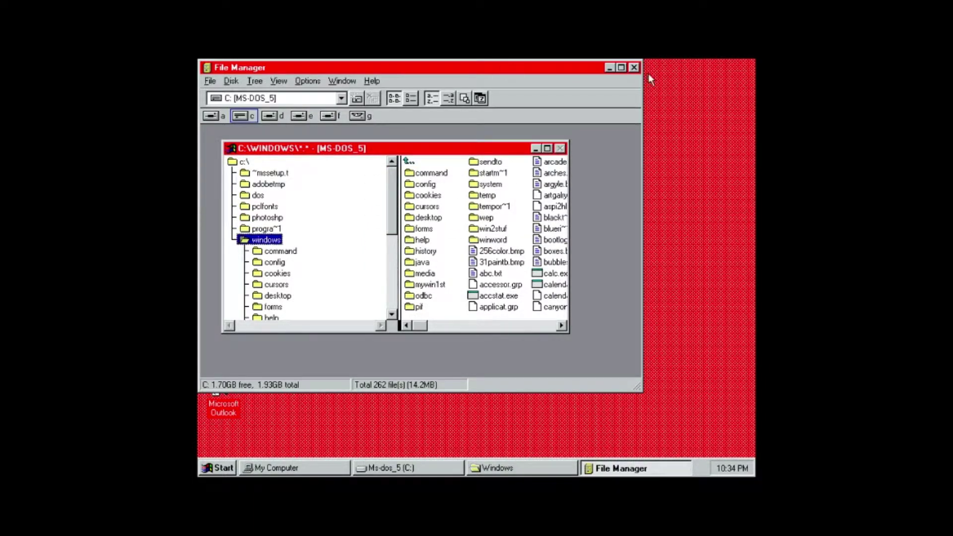
{"action": "left_click", "coordinate": [634, 67]}
Try Win1box, Startup and old Paint, dismissing their errors, then launch MS-DOS Executive.
{"action": "double_click", "coordinate": [368, 236]}
{"action": "key", "text": "Return"}
{"action": "left_click", "coordinate": [241, 353]}
{"action": "left_click_drag", "start_coordinate": [495, 354], "coordinate": [430, 353]}
{"action": "double_click", "coordinate": [361, 303]}
{"action": "left_click", "coordinate": [381, 111]}
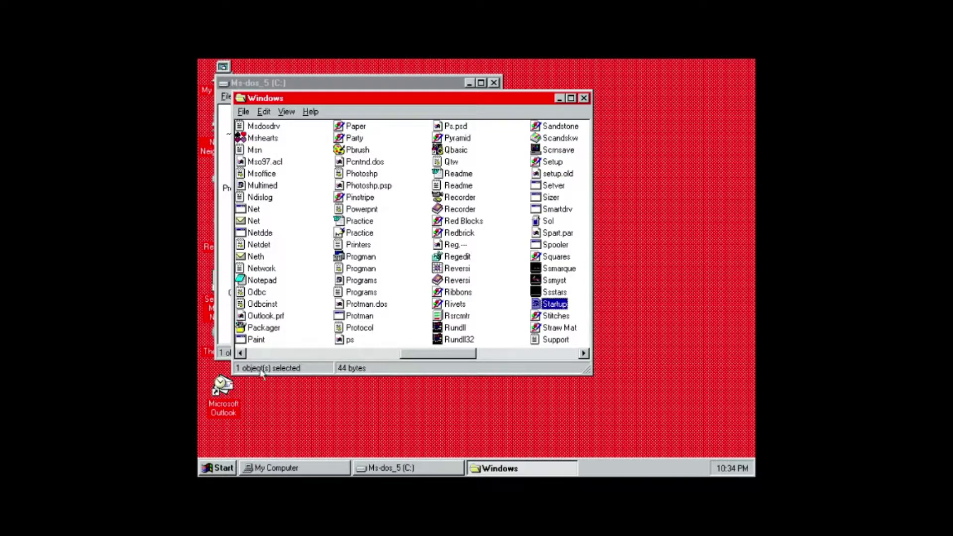
{"action": "left_click", "coordinate": [240, 353]}
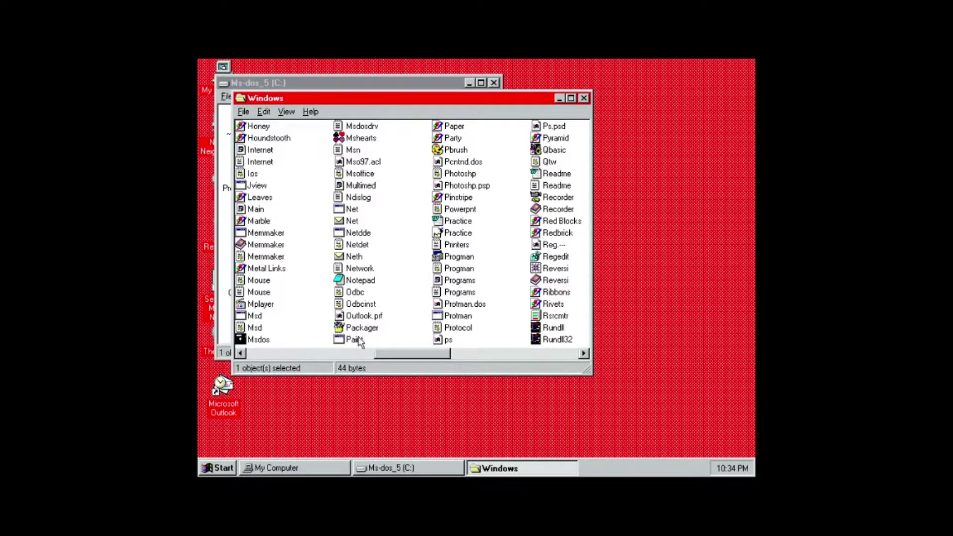
{"action": "double_click", "coordinate": [357, 340]}
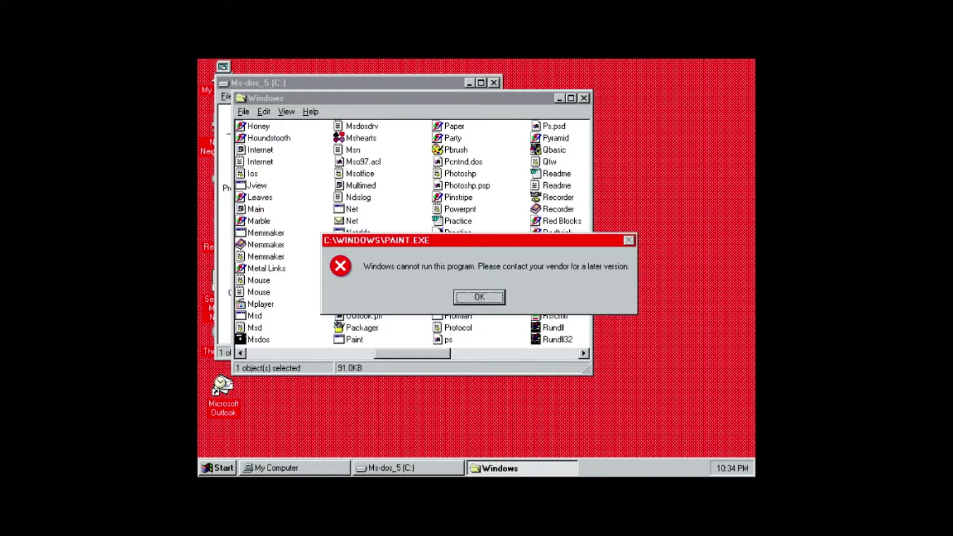
{"action": "key", "text": "Return"}
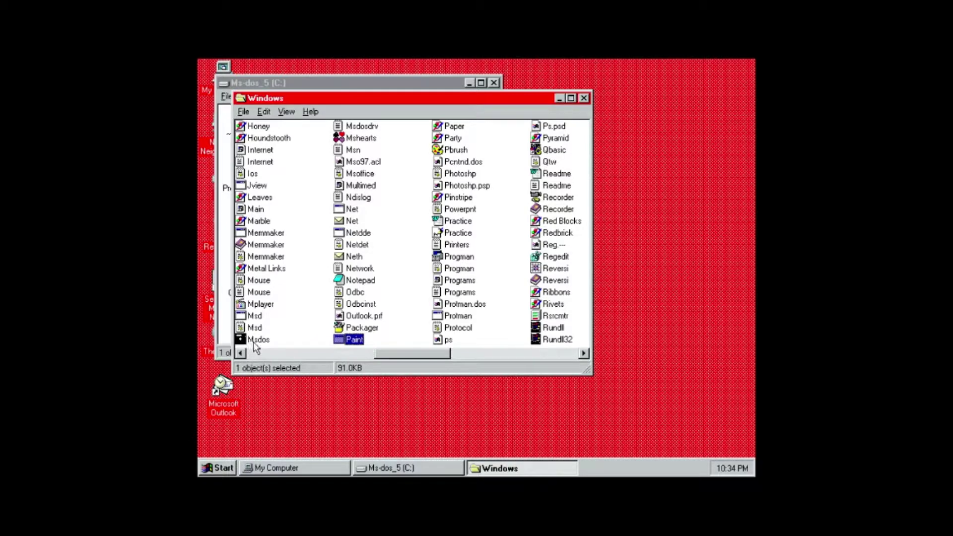
{"action": "double_click", "coordinate": [254, 341]}
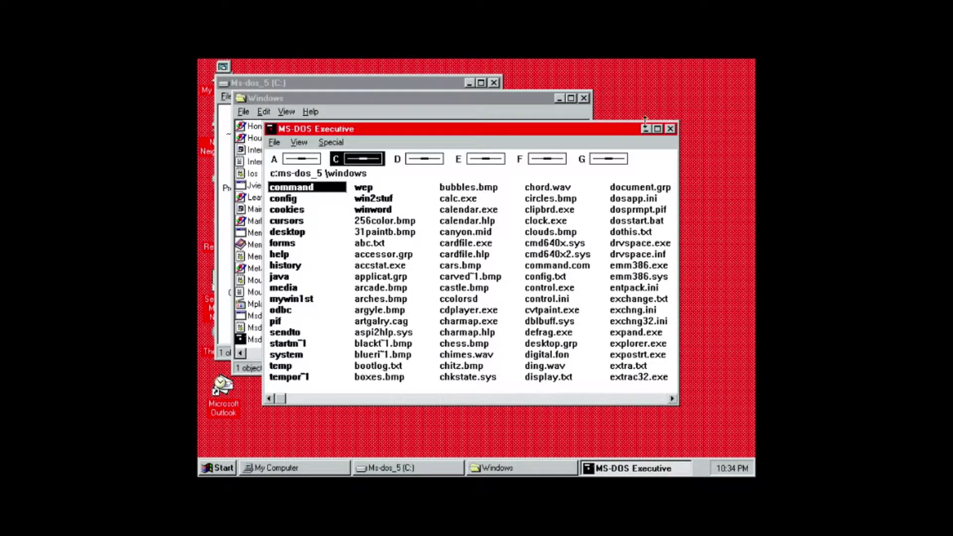
Maximize MS-DOS Executive, then launch and close Cardfile.
{"action": "left_click", "coordinate": [658, 129]}
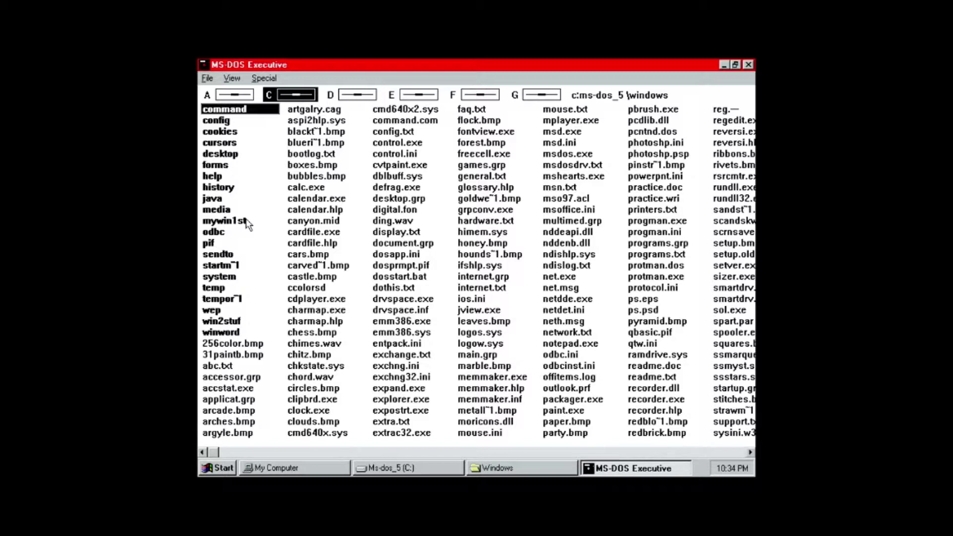
{"action": "left_click_drag", "start_coordinate": [213, 452], "coordinate": [319, 452]}
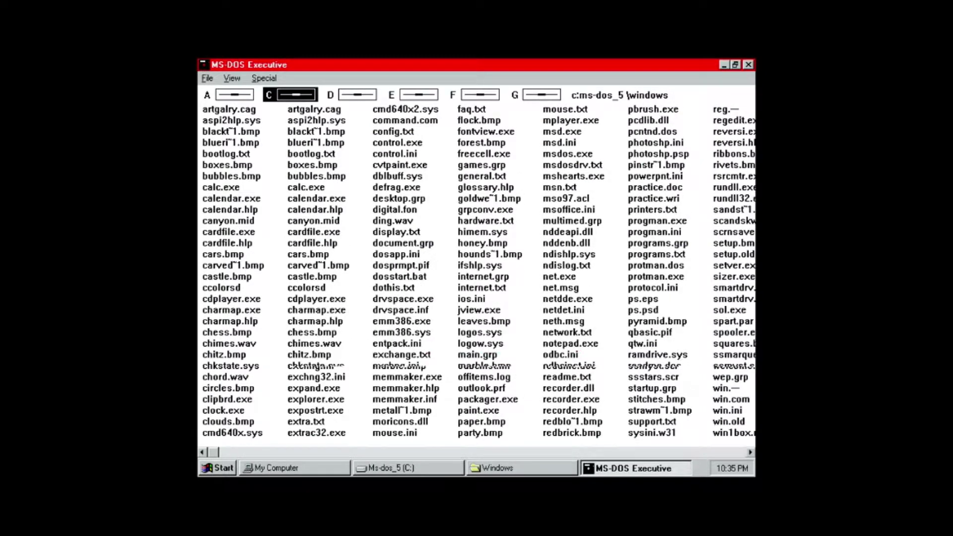
{"action": "double_click", "coordinate": [315, 236]}
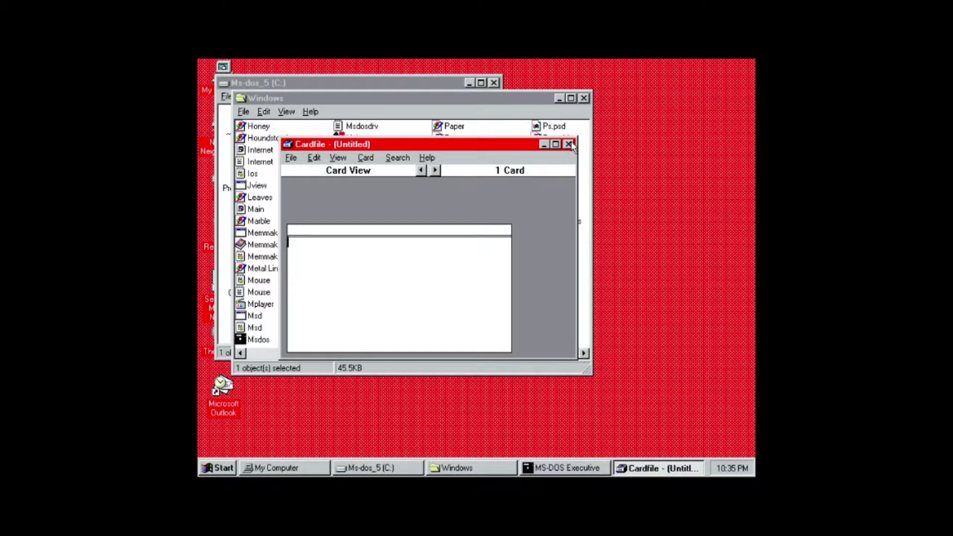
{"action": "left_click", "coordinate": [568, 144]}
{"action": "left_click", "coordinate": [590, 474]}
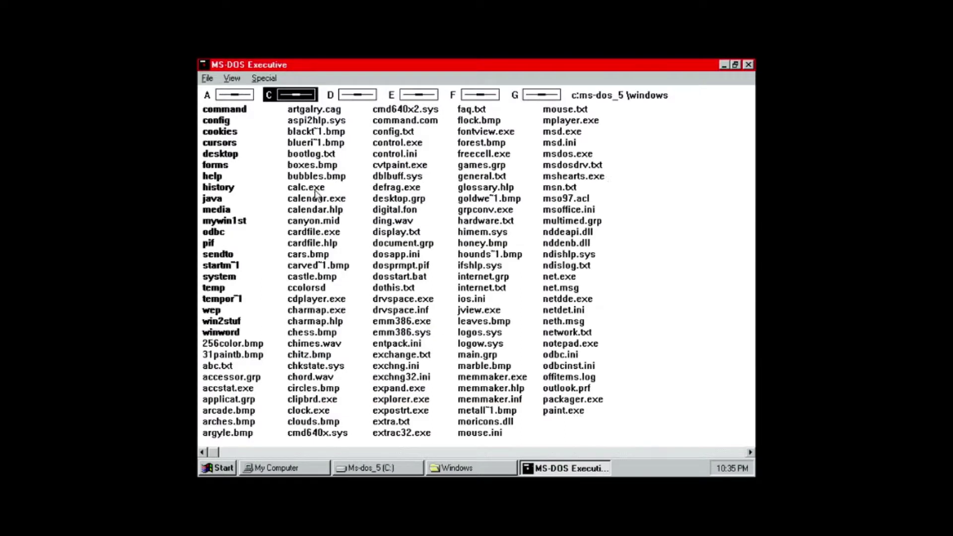
Use File > Run to run winver without minimizing, then close the version box.
{"action": "left_click", "coordinate": [263, 78]}
{"action": "left_click", "coordinate": [237, 79]}
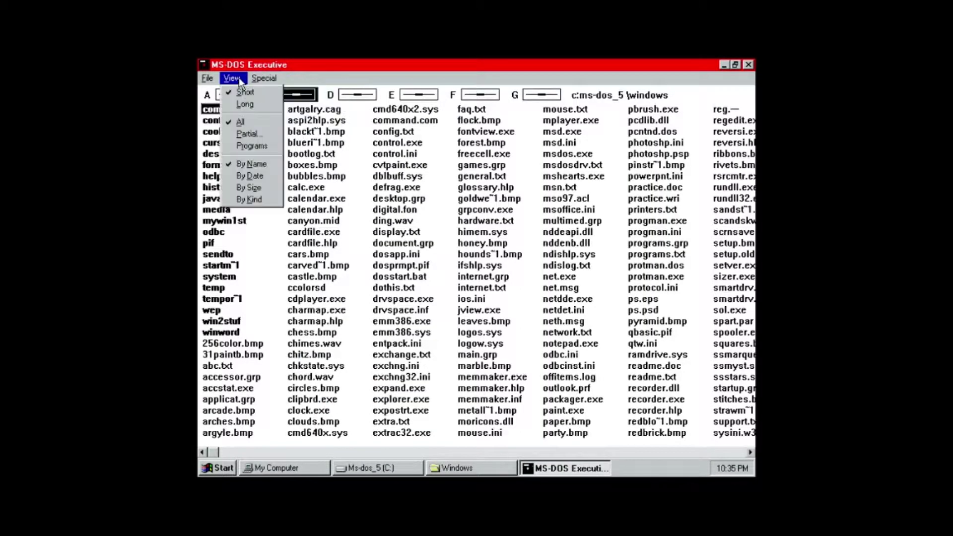
{"action": "mouse_move", "coordinate": [207, 80]}
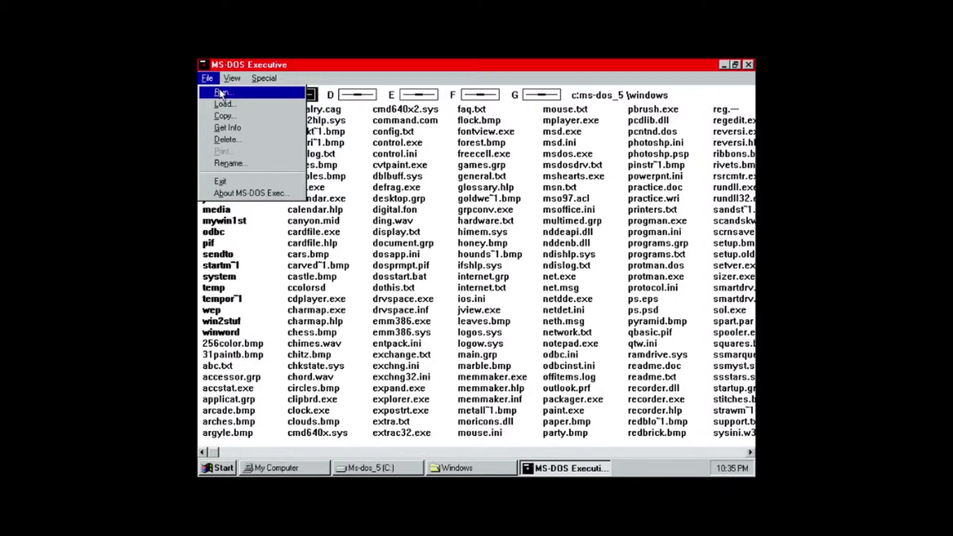
{"action": "left_click", "coordinate": [221, 95]}
{"action": "left_click", "coordinate": [343, 173]}
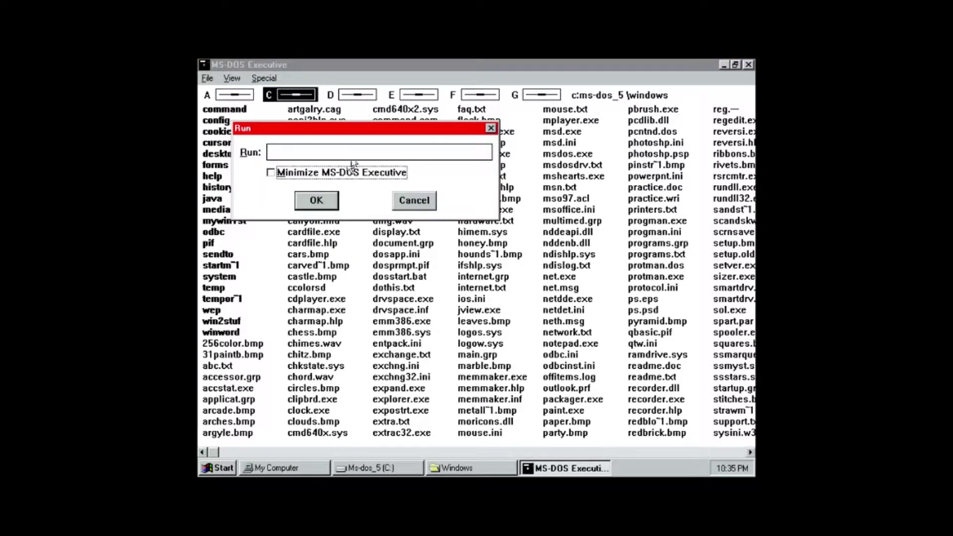
{"action": "left_click", "coordinate": [353, 147]}
{"action": "type", "text": "winver"}
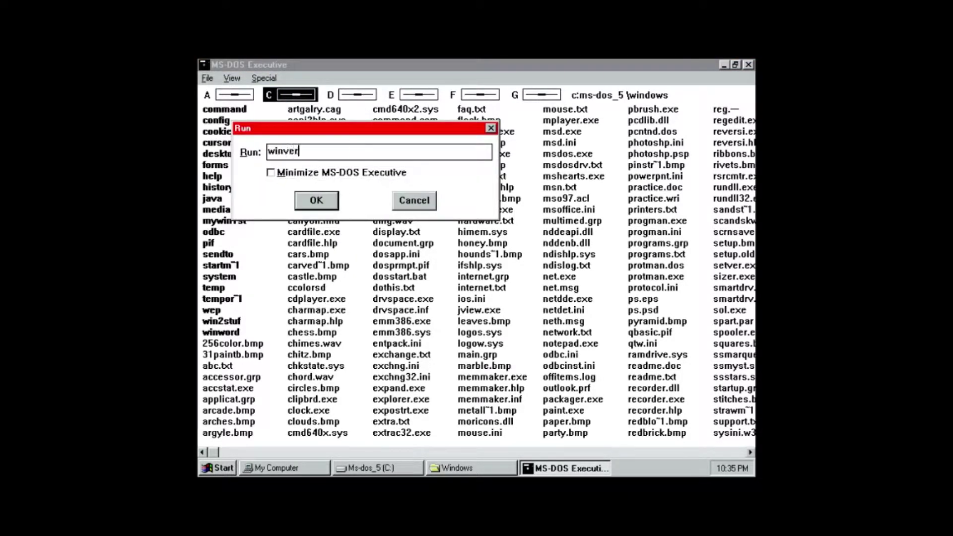
{"action": "key", "text": "Return"}
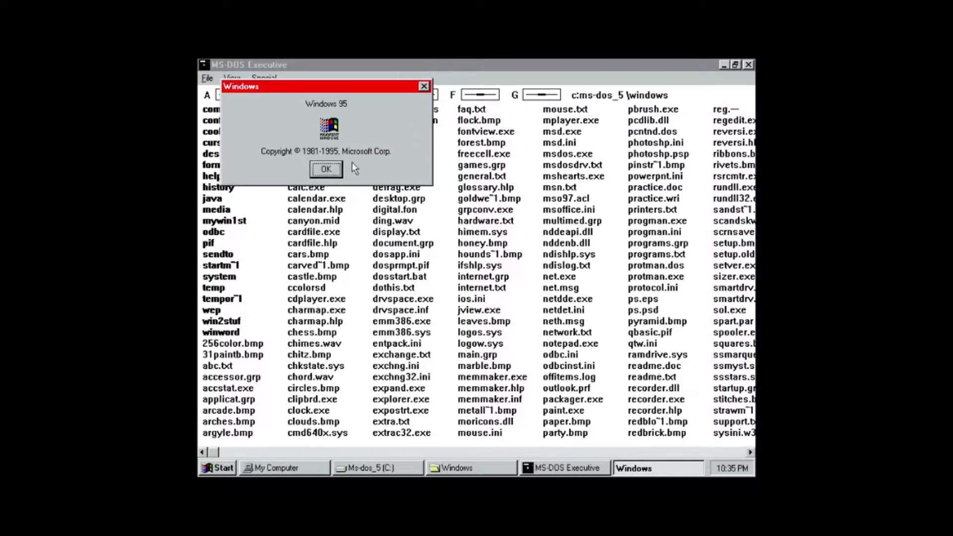
{"action": "left_click", "coordinate": [326, 169]}
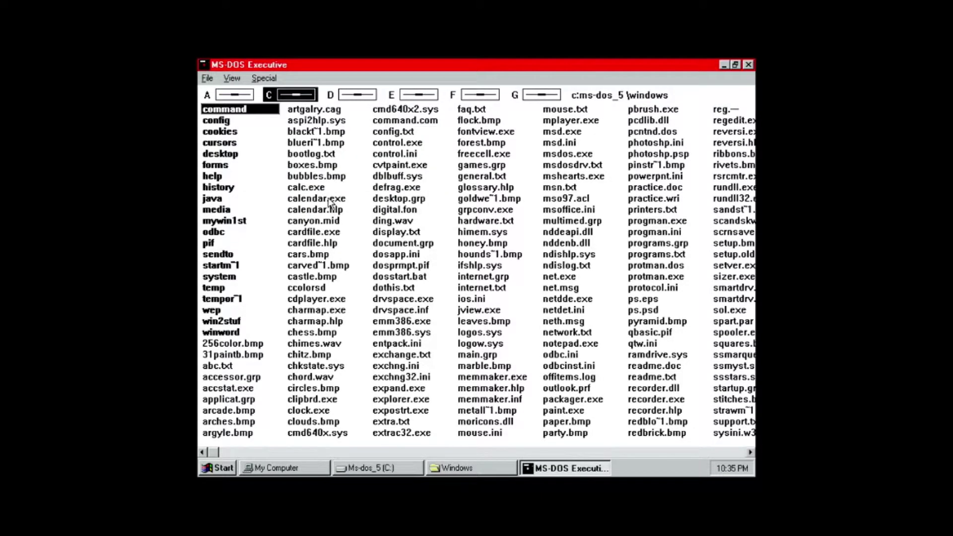
Launch and close Calendar, then open the 31paintb.bmp drawing.
{"action": "double_click", "coordinate": [328, 198]}
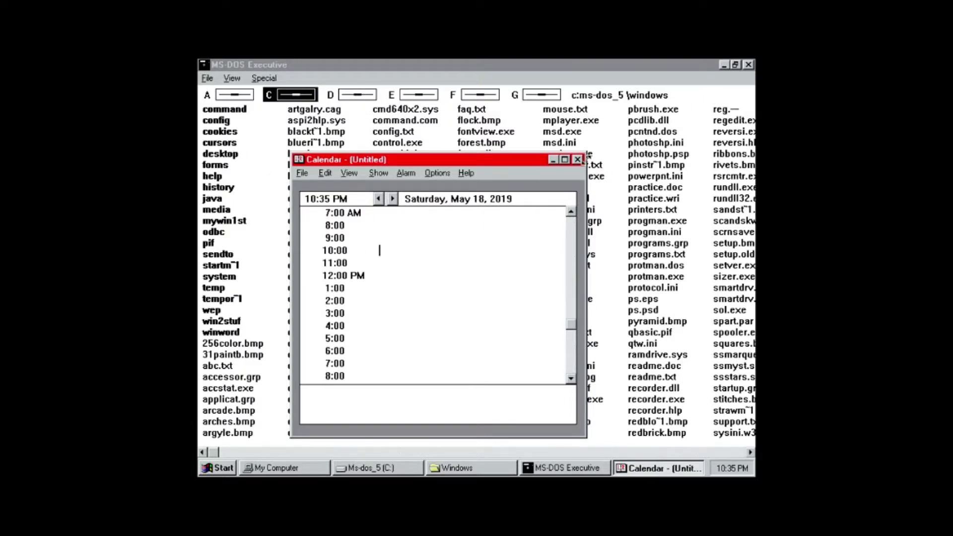
{"action": "left_click", "coordinate": [578, 159]}
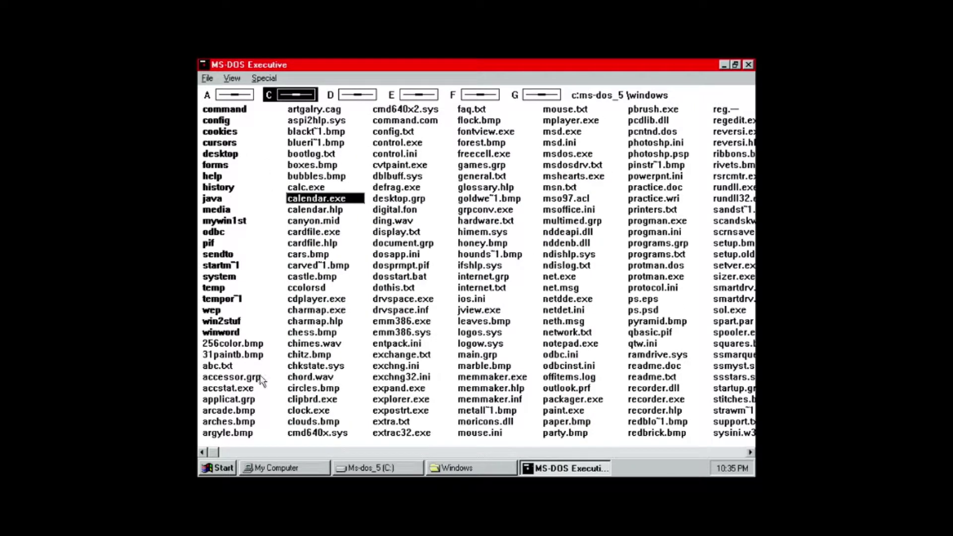
{"action": "left_click", "coordinate": [243, 354]}
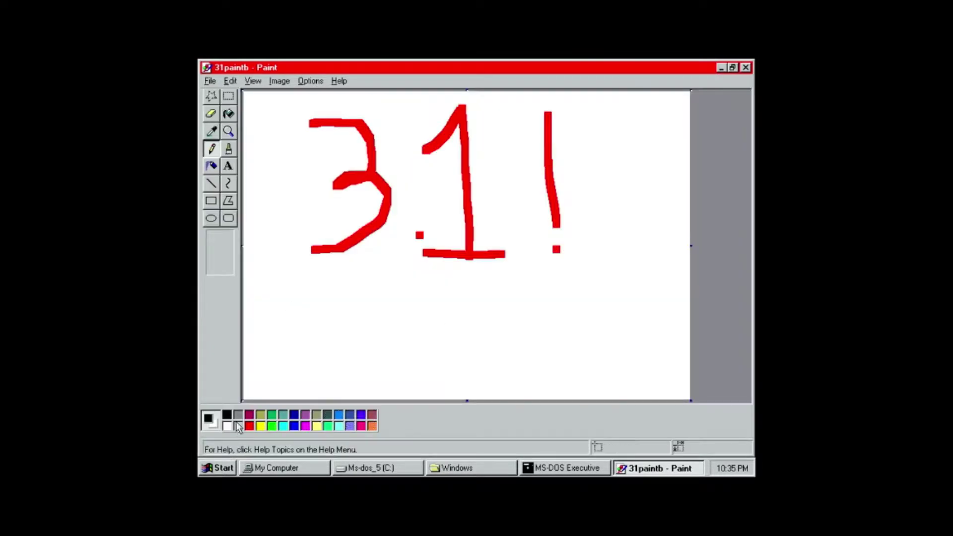
Maximize Paint and airbrush maroon dots, strokes, a circle and a question mark under 31!
{"action": "left_click", "coordinate": [249, 415]}
{"action": "left_click", "coordinate": [211, 165]}
{"action": "left_click", "coordinate": [273, 320]}
{"action": "left_click", "coordinate": [304, 316]}
{"action": "left_click", "coordinate": [357, 318]}
{"action": "mouse_move", "coordinate": [337, 349]}
{"action": "left_mouse_down"}
{"action": "mouse_move", "coordinate": [380, 395]}
{"action": "mouse_move", "coordinate": [431, 397]}
{"action": "left_mouse_up"}
{"action": "left_click_drag", "start_coordinate": [521, 318], "coordinate": [518, 357]}
{"action": "mouse_move", "coordinate": [590, 392]}
{"action": "left_mouse_down"}
{"action": "mouse_move", "coordinate": [601, 310]}
{"action": "mouse_move", "coordinate": [673, 330]}
{"action": "mouse_move", "coordinate": [670, 368]}
{"action": "left_mouse_up"}
{"action": "left_click", "coordinate": [668, 389]}
Close Paint, MS-DOS Executive, and the Windows and Ms-dos_5 (C:) folder windows.
{"action": "left_click", "coordinate": [214, 84]}
{"action": "left_click", "coordinate": [736, 103]}
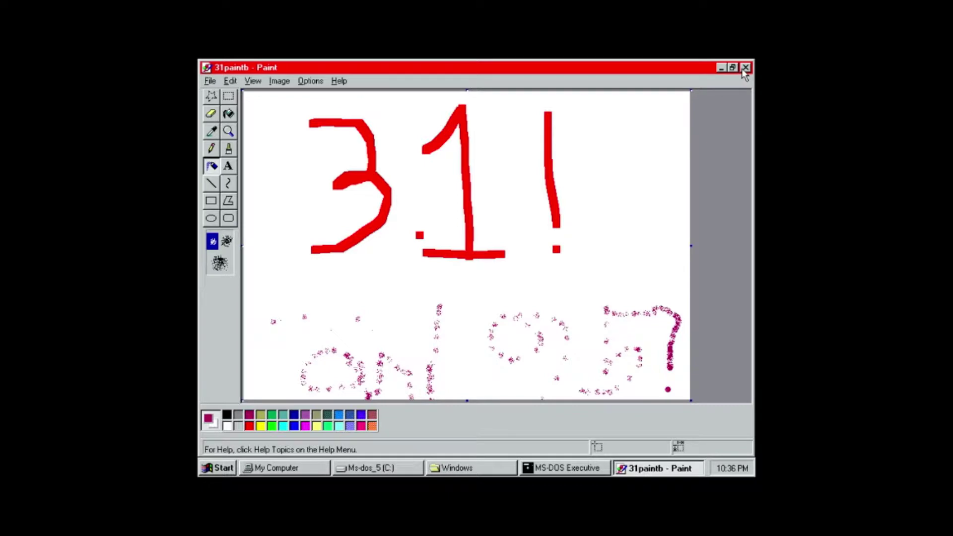
{"action": "left_click", "coordinate": [744, 67]}
{"action": "left_click", "coordinate": [746, 65]}
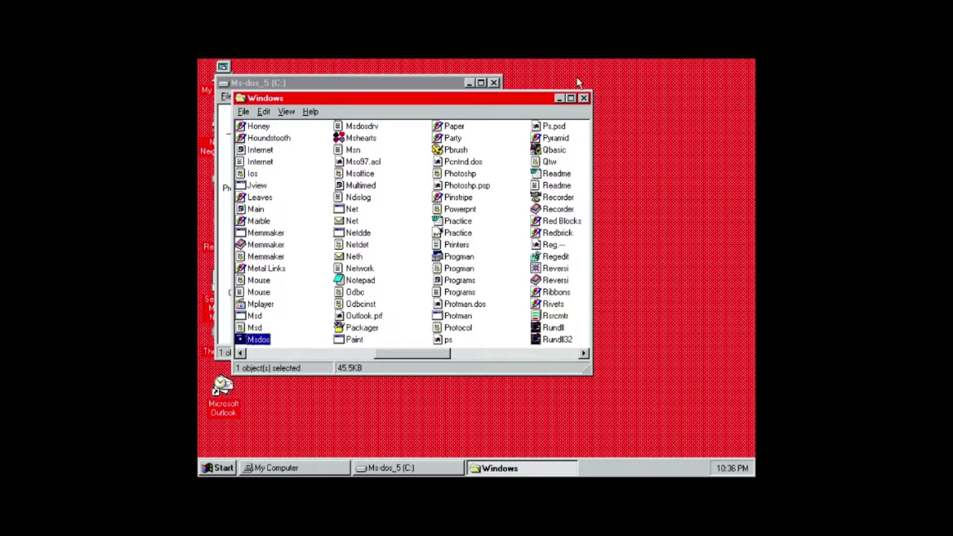
{"action": "left_click", "coordinate": [583, 98]}
{"action": "left_click", "coordinate": [494, 82]}
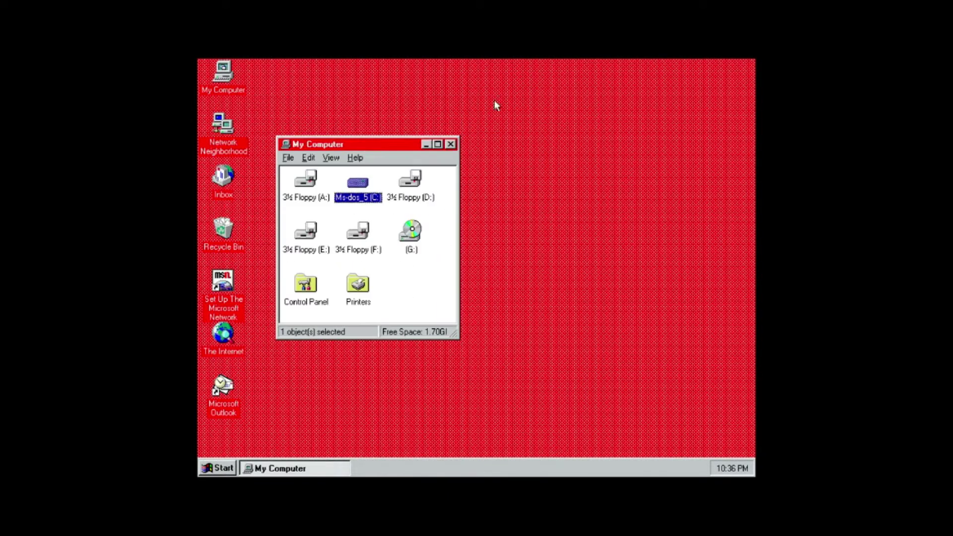
Close My Computer, open Display Properties from the desktop, and cancel the wallpaper Browse dialog.
{"action": "right_click", "coordinate": [494, 171]}
{"action": "left_click", "coordinate": [449, 145]}
{"action": "right_click", "coordinate": [475, 152]}
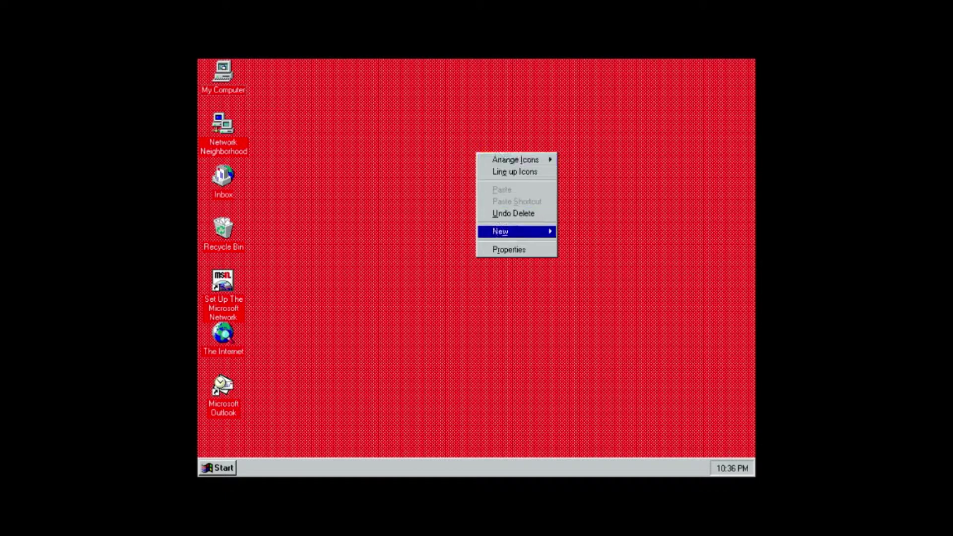
{"action": "left_click", "coordinate": [517, 252]}
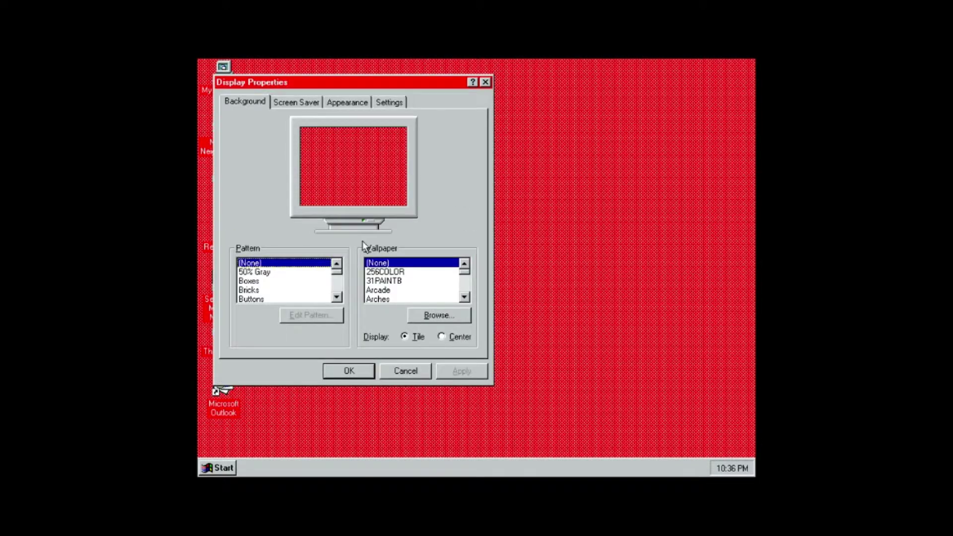
{"action": "left_click", "coordinate": [438, 315]}
{"action": "key", "text": "Escape"}
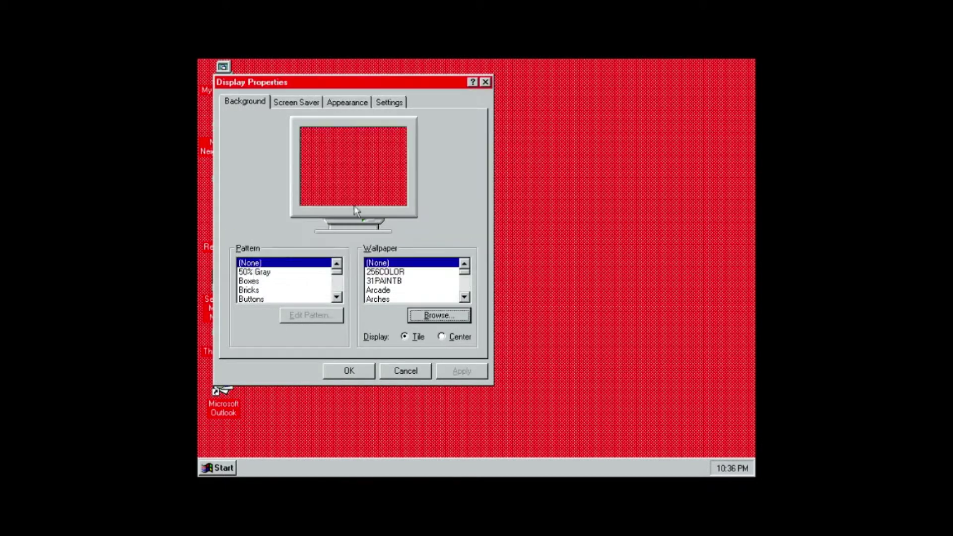
Save the Appearance colour scheme as 'Theme From Windows 2.03', then bring up Start > Programs.
{"action": "left_click", "coordinate": [347, 101]}
{"action": "left_click", "coordinate": [376, 281]}
{"action": "type", "text": "Theme From Windows 2.03"}
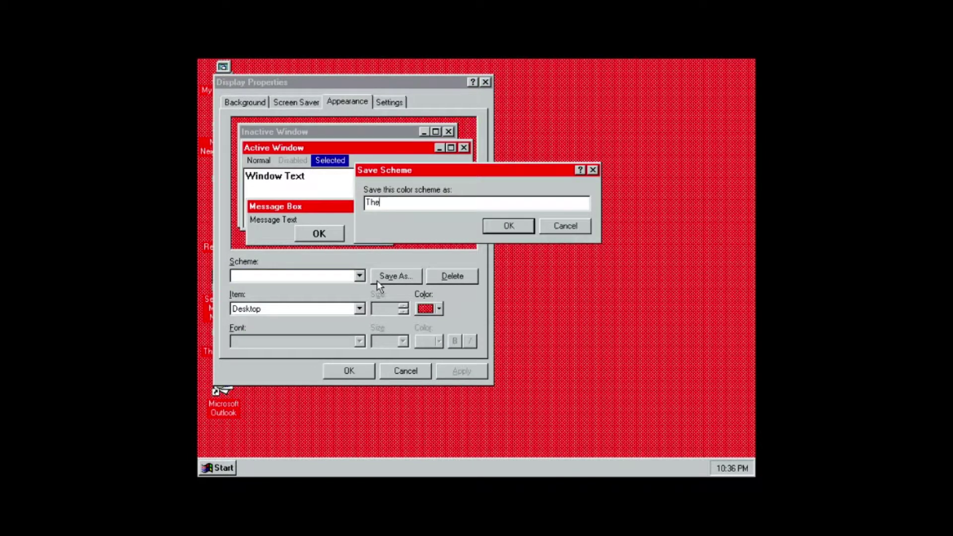
{"action": "key", "text": "Return"}
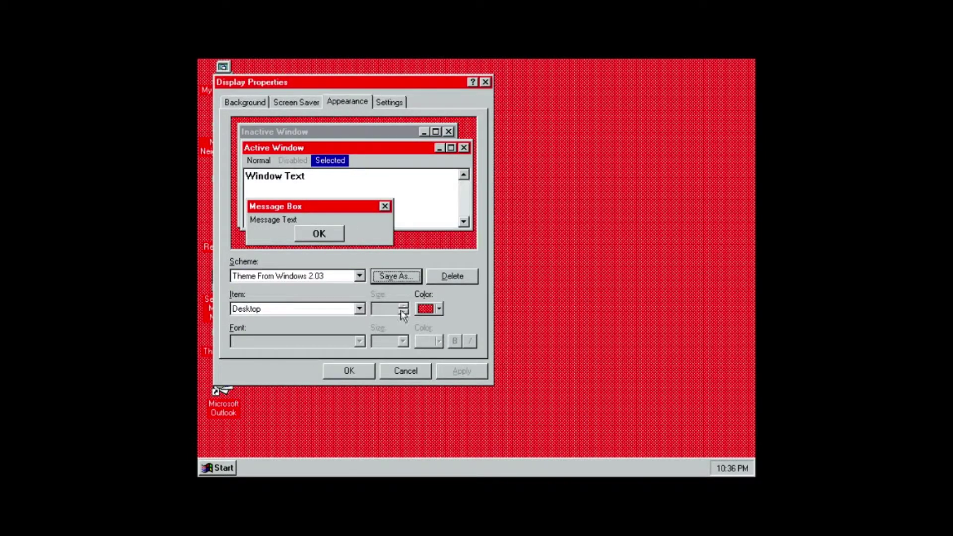
{"action": "key", "text": "ctrl+shift+Tab"}
{"action": "key", "text": "ctrl+shift+Tab"}
{"action": "left_click", "coordinate": [218, 467]}
{"action": "mouse_move", "coordinate": [297, 310]}
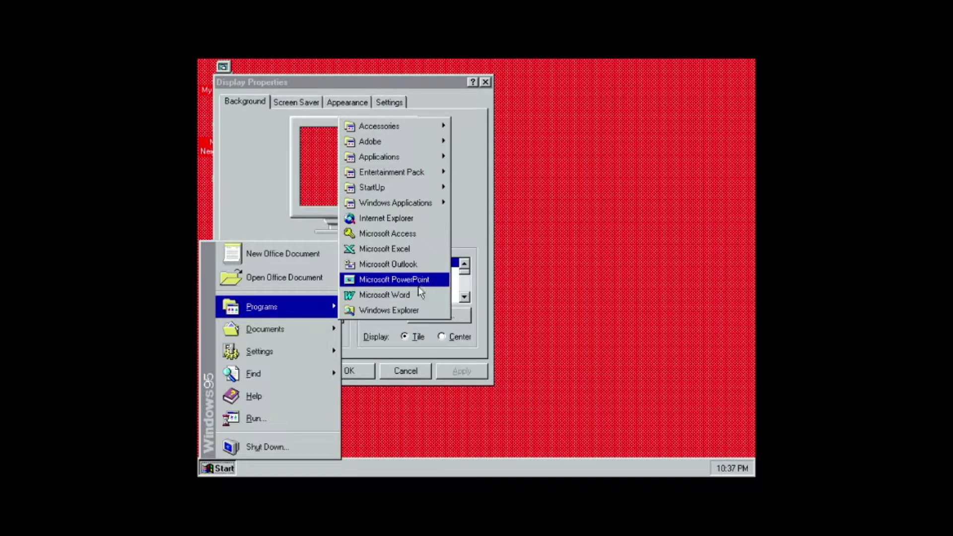
Launch Microsoft Excel 97 and start with an empty Book1 workbook.
{"action": "left_click", "coordinate": [422, 249]}
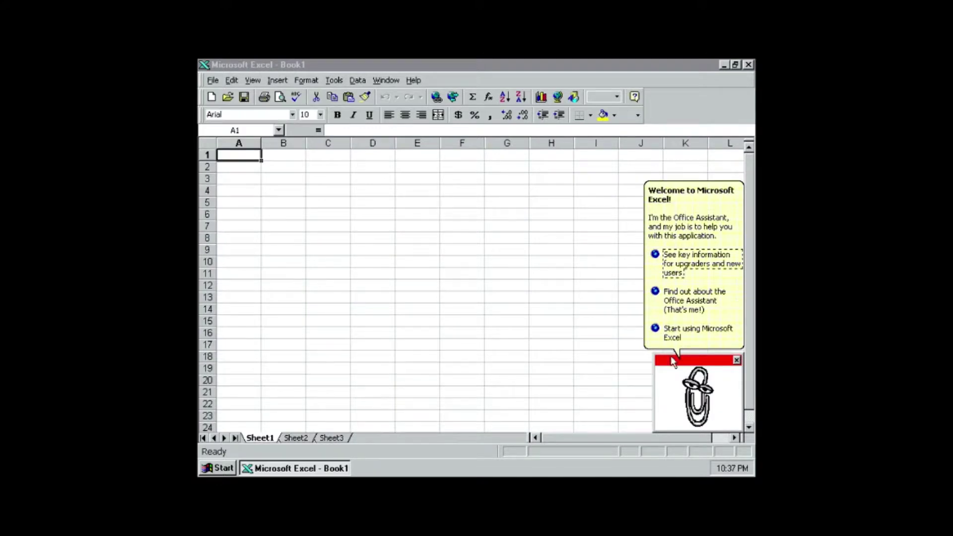
{"action": "left_click", "coordinate": [715, 332]}
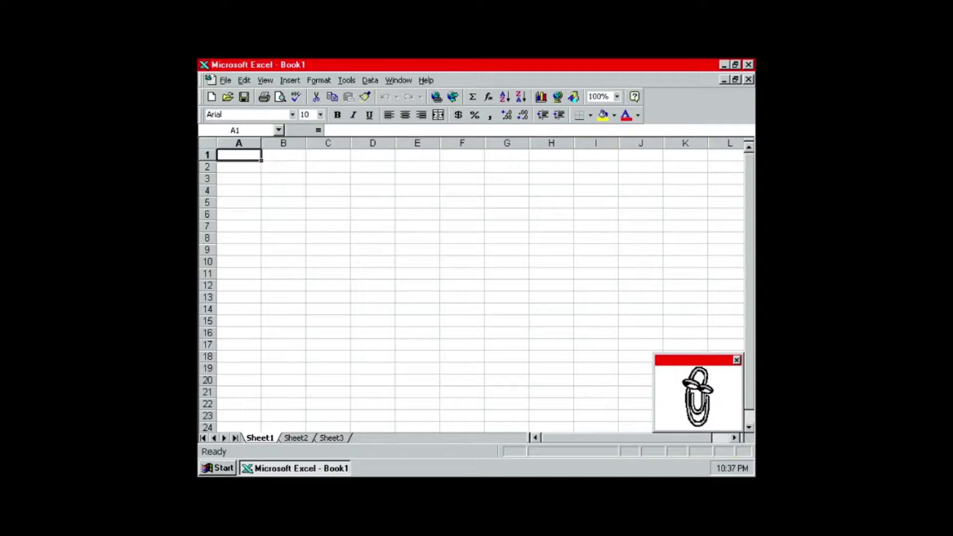
{"action": "scroll", "coordinate": [476, 288], "scroll_direction": "down", "scroll_amount": 5}
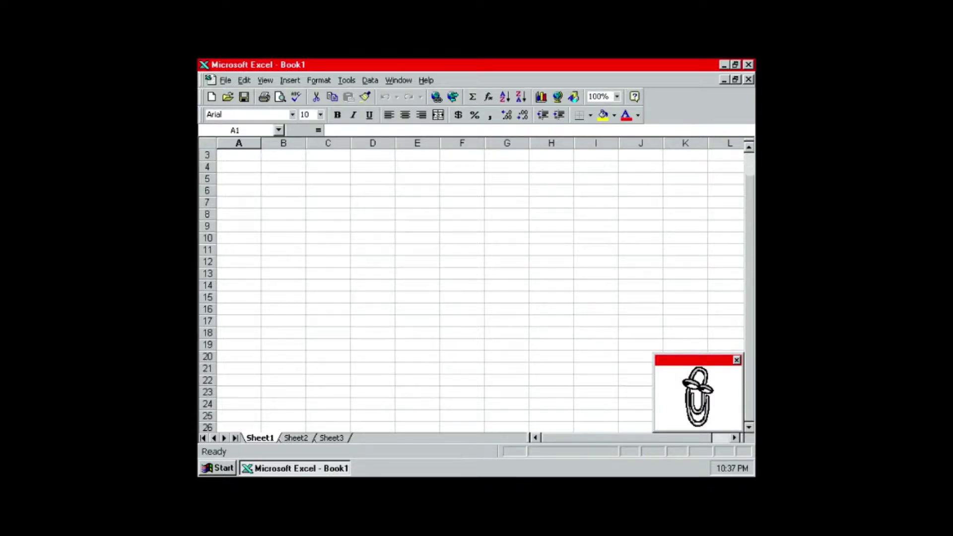
Scroll well down the Book1 sheet, then bring up the Office Assistant's question balloon with F1.
{"action": "left_click", "coordinate": [748, 428]}
{"action": "left_click", "coordinate": [749, 428]}
{"action": "left_click", "coordinate": [748, 428]}
{"action": "left_click", "coordinate": [749, 428]}
{"action": "left_click", "coordinate": [749, 429]}
{"action": "left_click", "coordinate": [749, 429]}
{"action": "left_click", "coordinate": [748, 429]}
{"action": "left_click", "coordinate": [748, 429]}
{"action": "left_click", "coordinate": [749, 428]}
{"action": "left_click", "coordinate": [748, 429]}
{"action": "left_click", "coordinate": [749, 429]}
{"action": "left_click", "coordinate": [748, 429]}
{"action": "left_click", "coordinate": [749, 428]}
{"action": "left_click", "coordinate": [749, 429]}
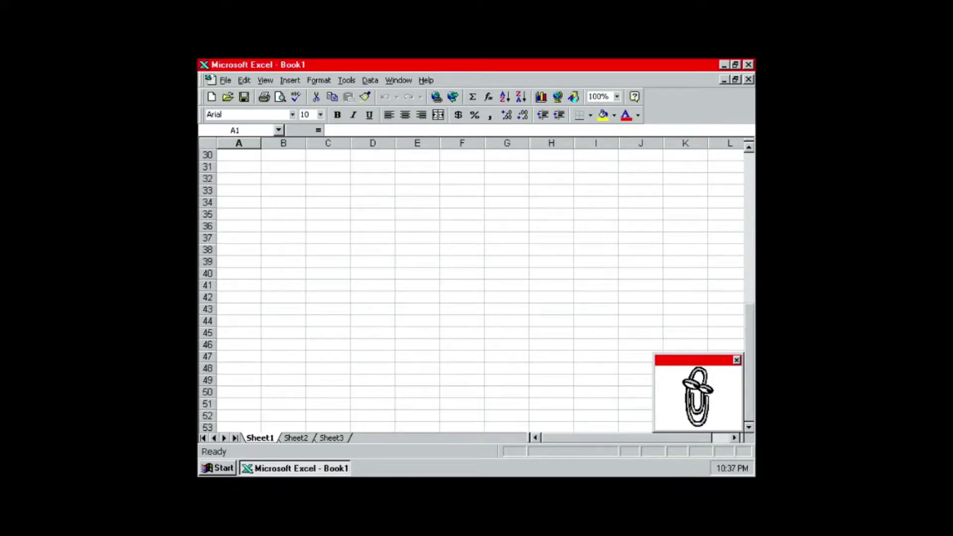
{"action": "left_click", "coordinate": [749, 429]}
{"action": "left_click", "coordinate": [749, 428]}
{"action": "left_click", "coordinate": [748, 428]}
{"action": "left_click", "coordinate": [748, 429]}
{"action": "left_click", "coordinate": [749, 429]}
{"action": "left_click", "coordinate": [749, 428]}
{"action": "left_click", "coordinate": [748, 428]}
{"action": "left_click", "coordinate": [748, 429]}
{"action": "left_click", "coordinate": [748, 428]}
{"action": "left_click", "coordinate": [749, 427]}
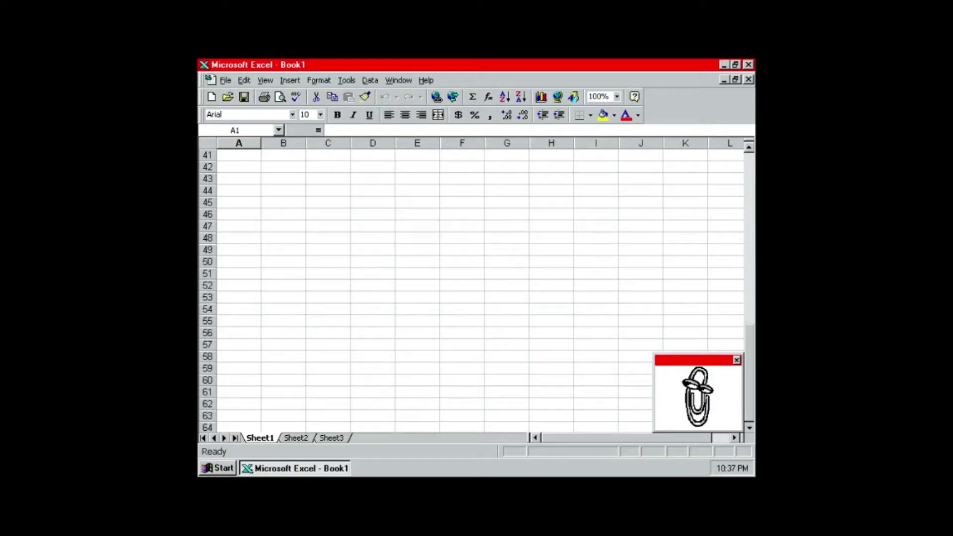
{"action": "left_click", "coordinate": [748, 428]}
{"action": "left_click", "coordinate": [749, 428]}
{"action": "left_click", "coordinate": [748, 427]}
{"action": "left_click", "coordinate": [748, 428]}
{"action": "left_click", "coordinate": [749, 428]}
{"action": "left_click", "coordinate": [748, 428]}
{"action": "left_click", "coordinate": [749, 427]}
{"action": "left_click", "coordinate": [749, 428]}
{"action": "left_click", "coordinate": [748, 428]}
{"action": "left_click", "coordinate": [749, 428]}
{"action": "left_click", "coordinate": [748, 428]}
{"action": "left_click", "coordinate": [749, 428]}
{"action": "left_click", "coordinate": [749, 428]}
{"action": "left_click", "coordinate": [748, 428]}
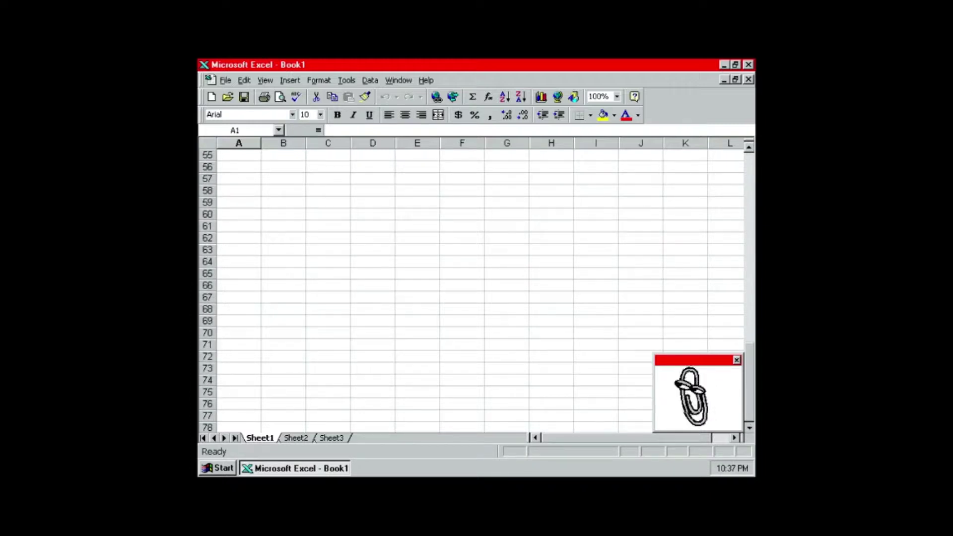
{"action": "left_click", "coordinate": [749, 428]}
{"action": "left_click", "coordinate": [749, 427]}
{"action": "left_click", "coordinate": [748, 428]}
{"action": "key", "text": "F1"}
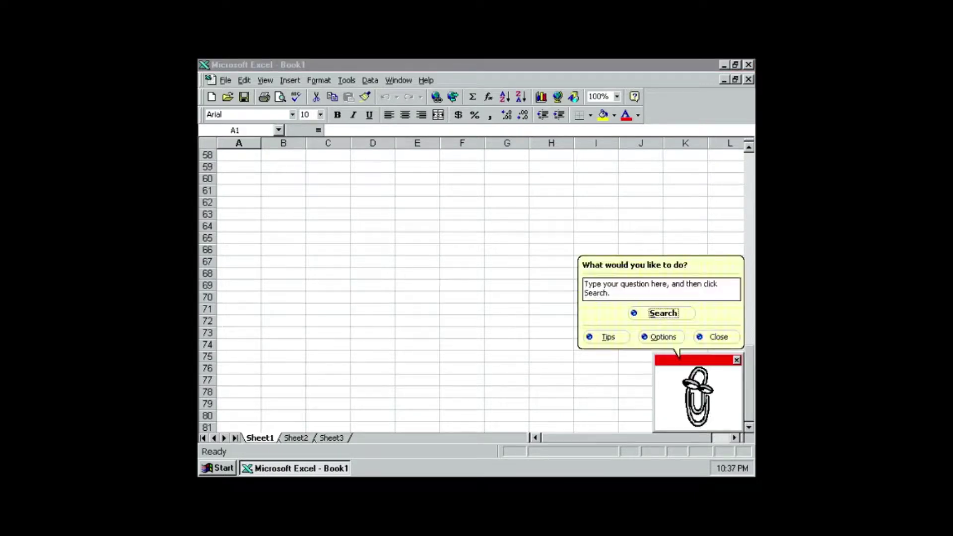
Preview every Office Assistant character from The Dot to Will, then close the gallery keeping Clippit.
{"action": "right_click", "coordinate": [708, 408]}
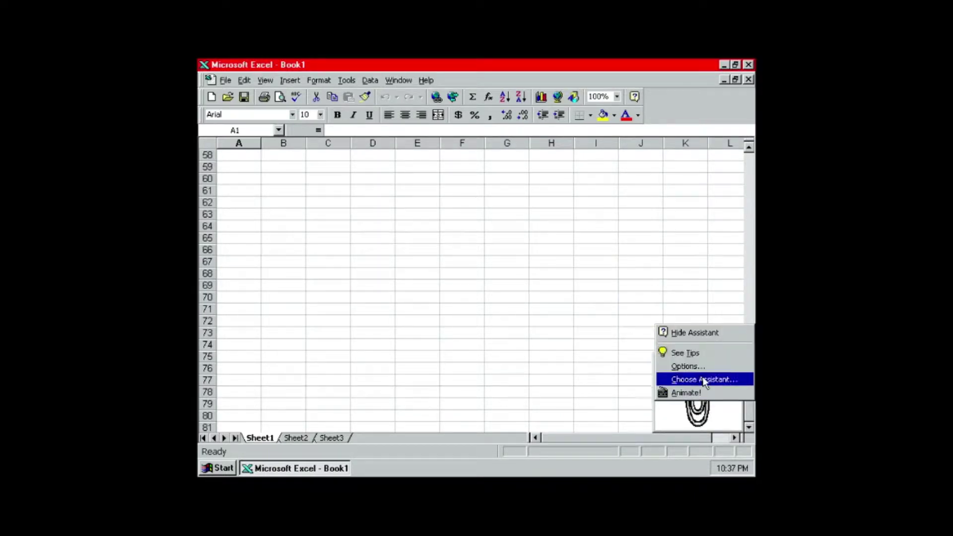
{"action": "left_click", "coordinate": [704, 379]}
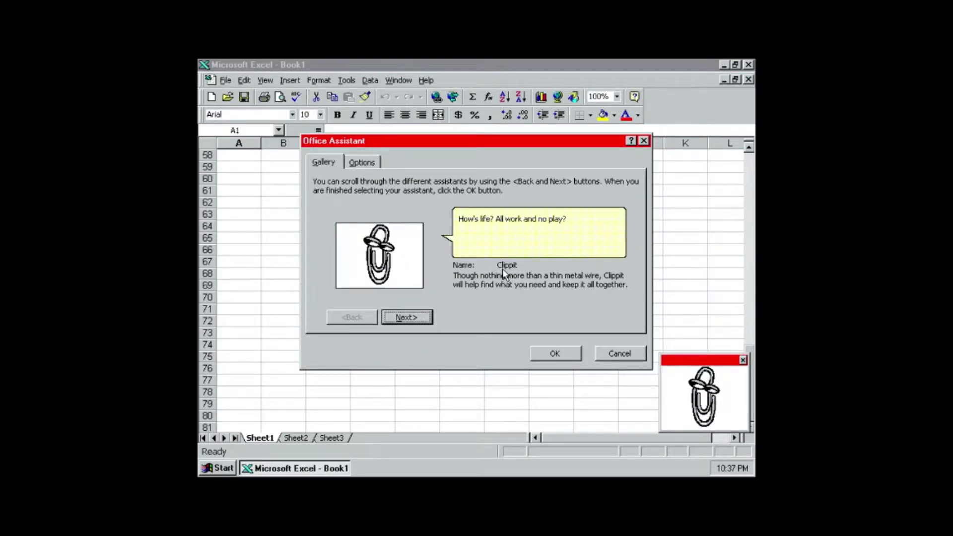
{"action": "left_click", "coordinate": [403, 320]}
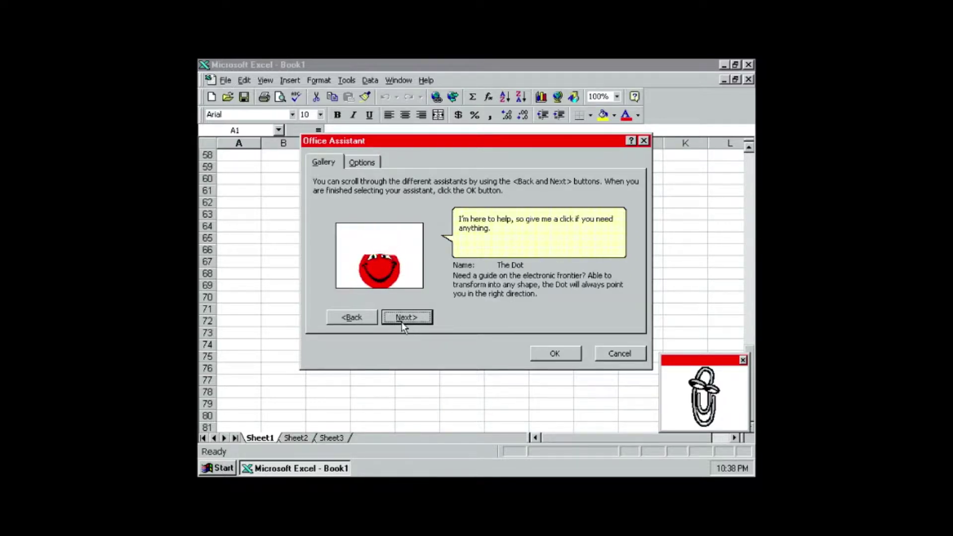
{"action": "left_click", "coordinate": [403, 320]}
{"action": "left_click", "coordinate": [403, 320]}
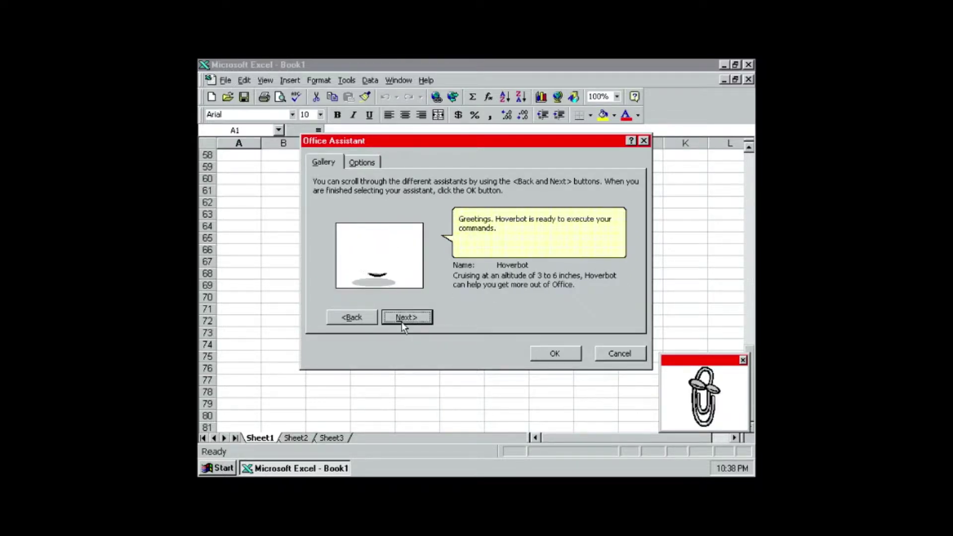
{"action": "left_click", "coordinate": [403, 318]}
{"action": "left_click", "coordinate": [411, 317]}
{"action": "left_click", "coordinate": [412, 318]}
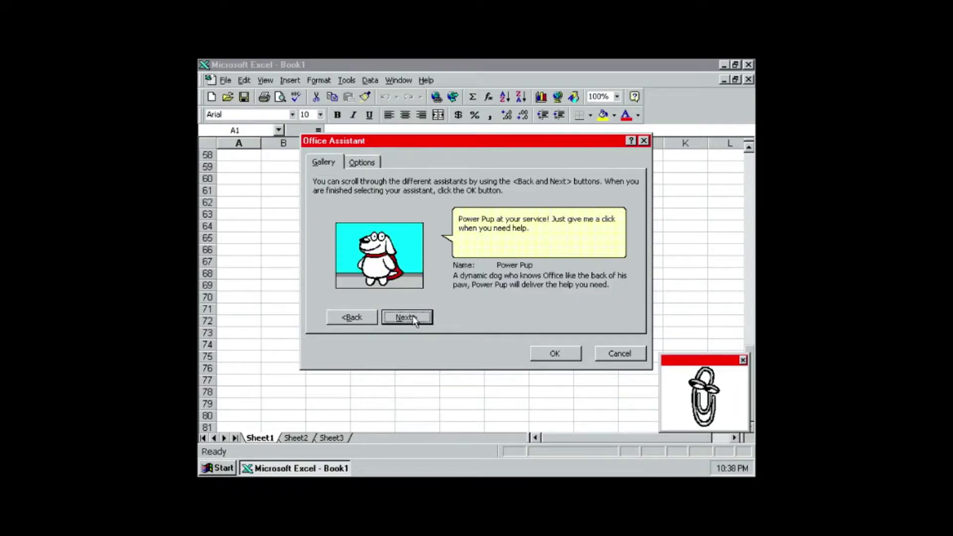
{"action": "left_click", "coordinate": [412, 317]}
{"action": "left_click", "coordinate": [412, 317]}
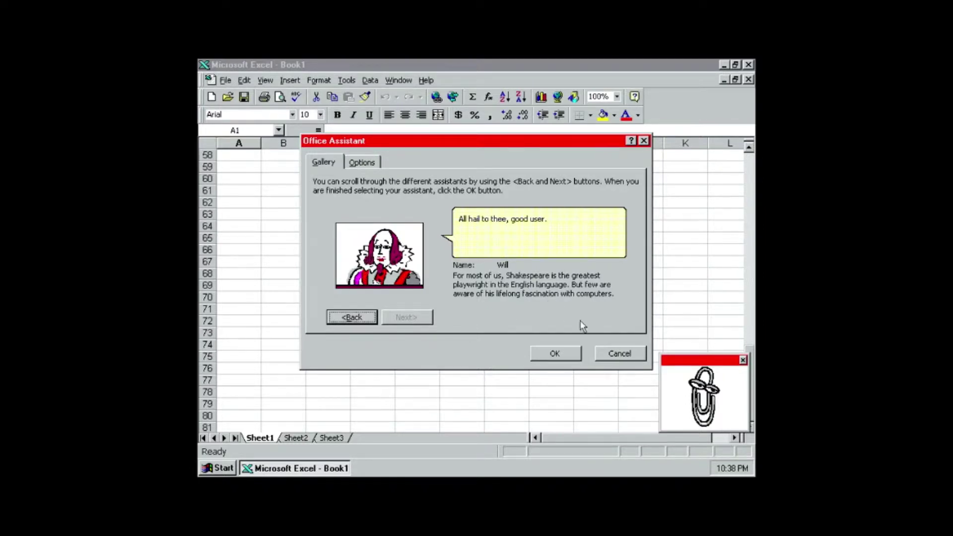
{"action": "left_click", "coordinate": [613, 348]}
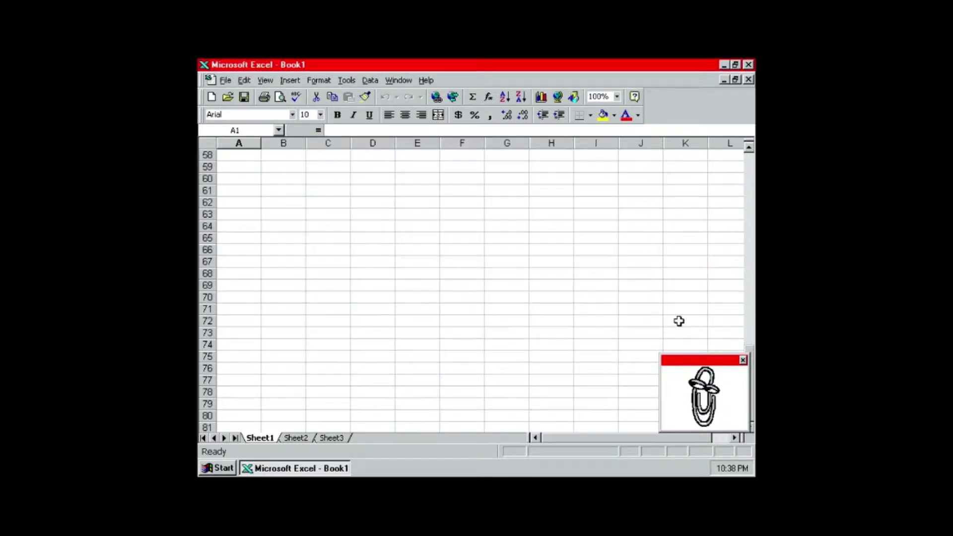
Enter 'Hi' in cell D73, then quit Excel without saving Book1.
{"action": "left_click", "coordinate": [384, 335]}
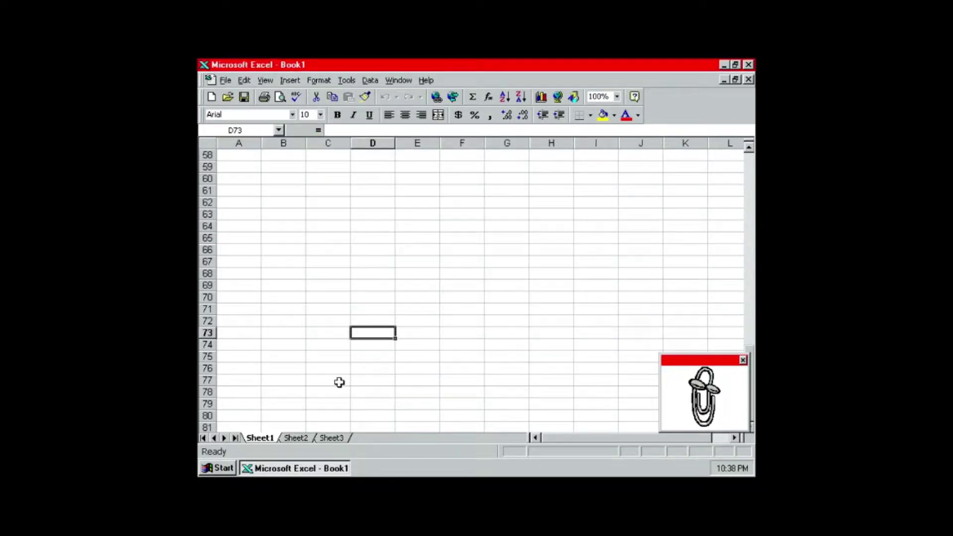
{"action": "type", "text": "Hi"}
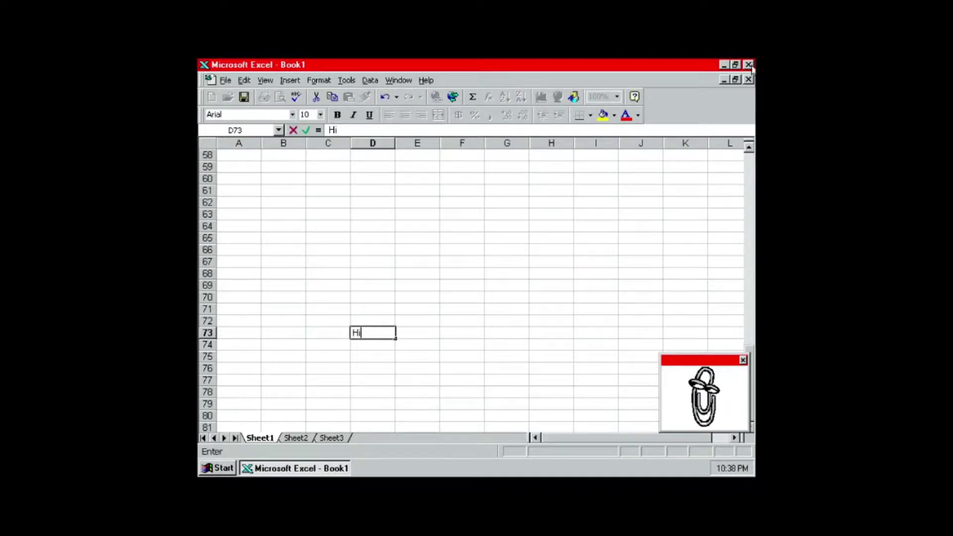
{"action": "left_click", "coordinate": [748, 65]}
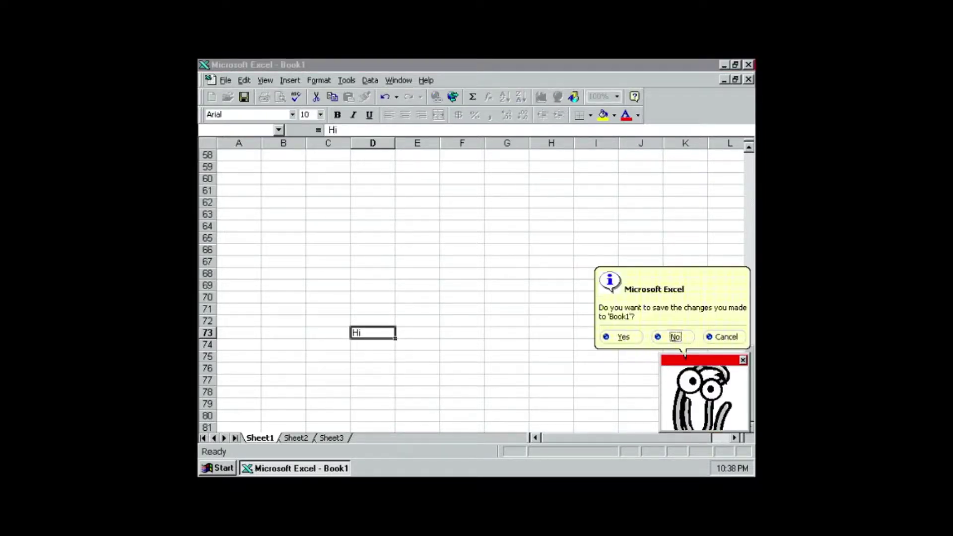
{"action": "left_click", "coordinate": [676, 337]}
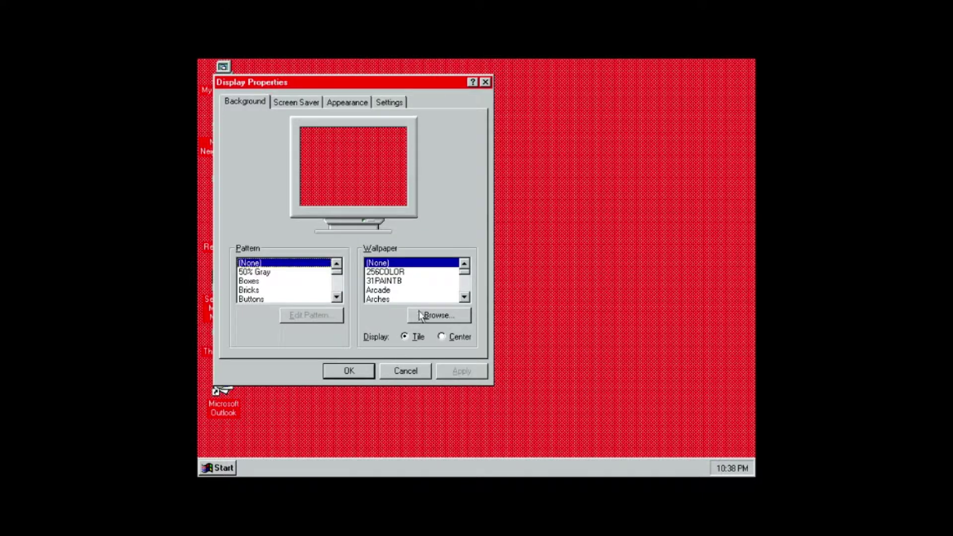
Apply the Chess wallpaper centred on the desktop and close Display Properties.
{"action": "left_click", "coordinate": [398, 281]}
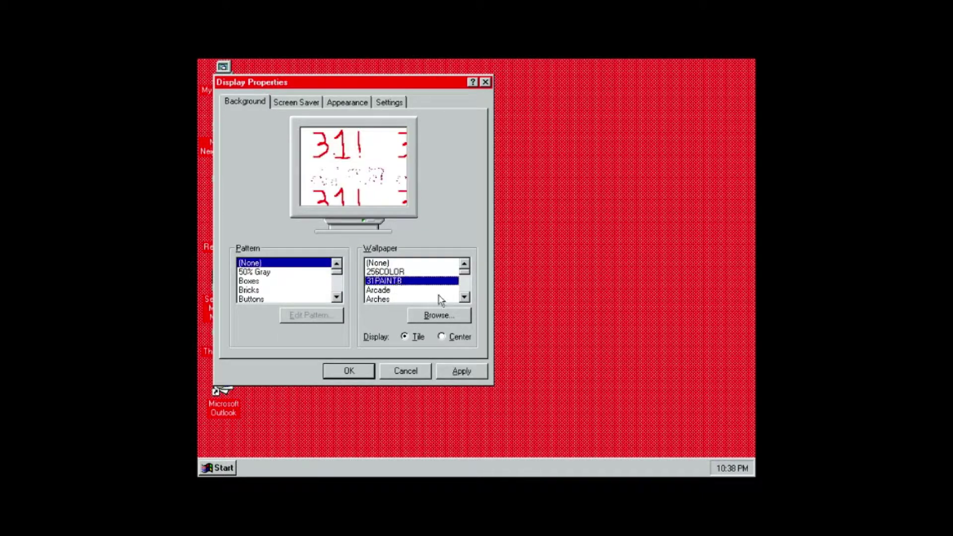
{"action": "scroll", "coordinate": [437, 293], "scroll_direction": "down", "scroll_amount": 1}
{"action": "left_click", "coordinate": [427, 298]}
{"action": "scroll", "coordinate": [427, 287], "scroll_direction": "down", "scroll_amount": 2}
{"action": "left_click", "coordinate": [397, 272]}
{"action": "left_click", "coordinate": [460, 340]}
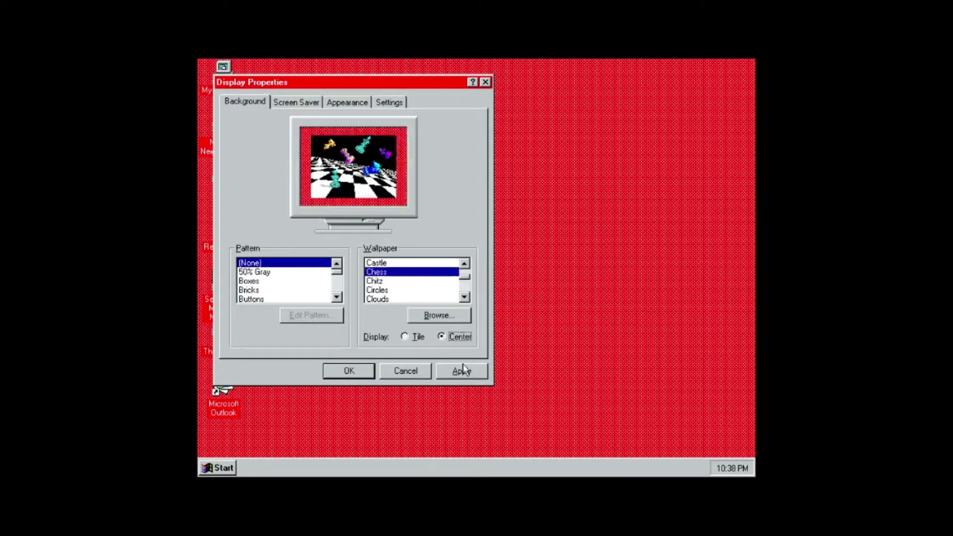
{"action": "left_click", "coordinate": [461, 372]}
{"action": "left_click", "coordinate": [349, 371]}
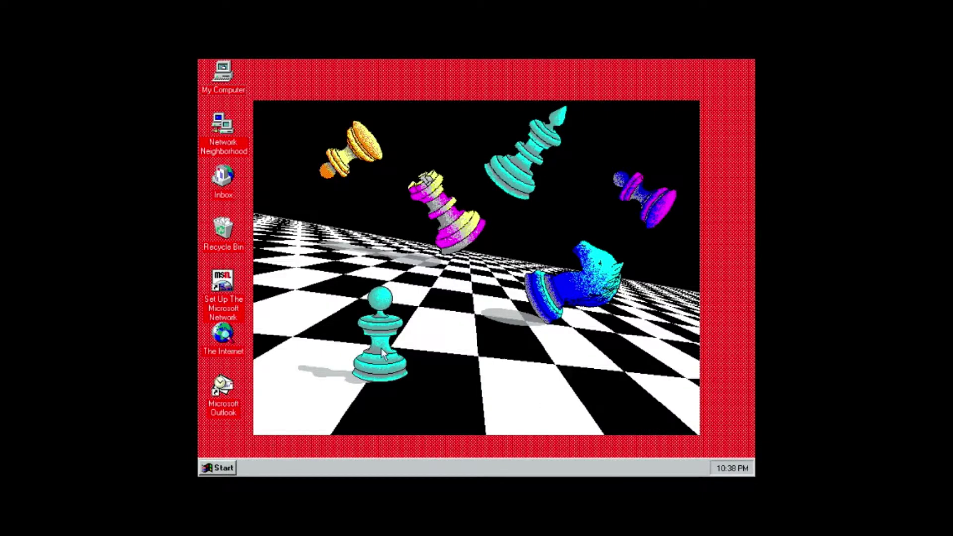
Release the VM and open VirtualBox's optical disk image chooser in the Iso Files folder.
{"action": "key", "text": "Control_R+Home"}
{"action": "key", "text": "Escape"}
{"action": "left_click", "coordinate": [169, 19]}
{"action": "left_click", "coordinate": [307, 35]}
{"action": "left_click", "coordinate": [198, 41]}
{"action": "scroll", "coordinate": [245, 209], "scroll_direction": "down", "scroll_amount": 5}
{"action": "scroll", "coordinate": [245, 229], "scroll_direction": "down", "scroll_amount": 10}
Search the Iso Files folder for 'plus' and load the Microsoft Plus! disk image.
{"action": "left_click", "coordinate": [244, 230]}
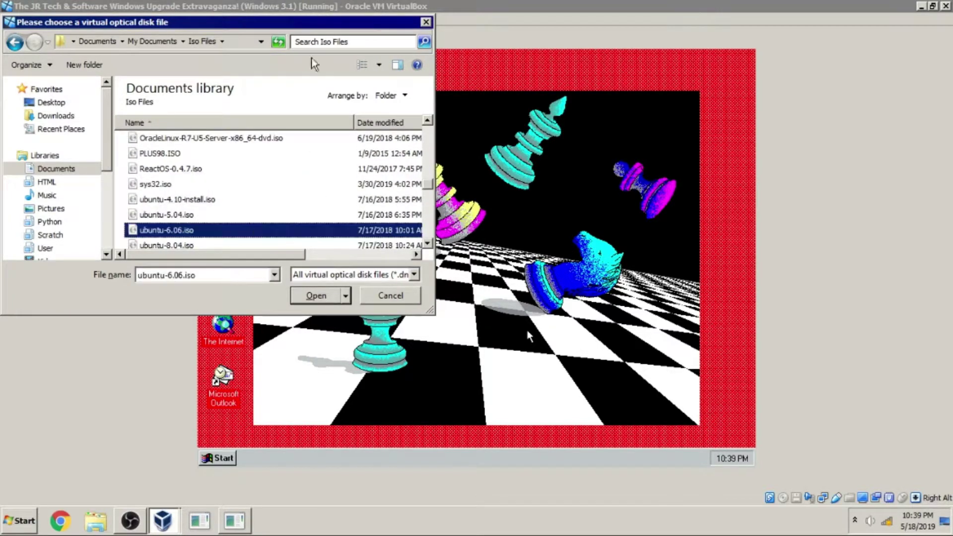
{"action": "left_click", "coordinate": [347, 42]}
{"action": "type", "text": "plus"}
{"action": "double_click", "coordinate": [258, 136]}
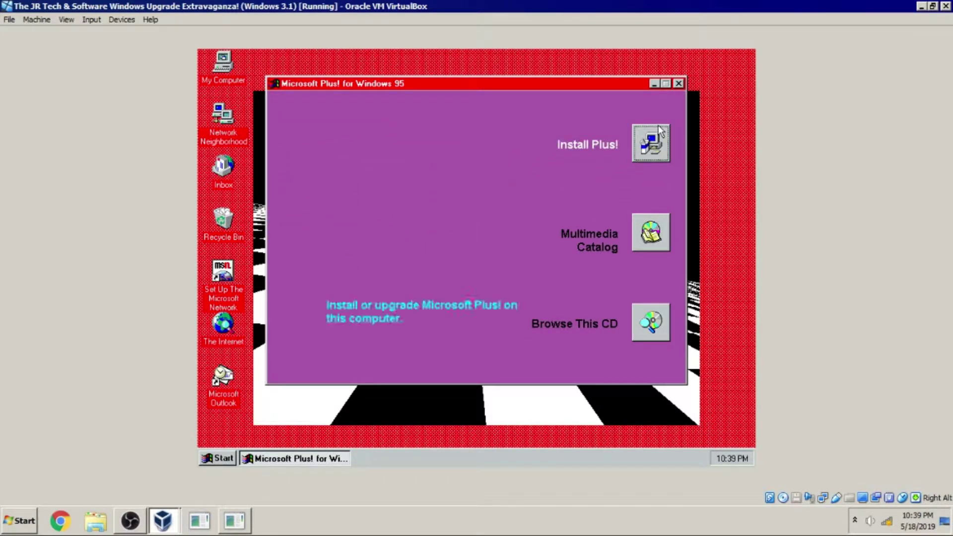
Install Microsoft Plus! with all components and the sound files, despite no sound card.
{"action": "left_click", "coordinate": [647, 140]}
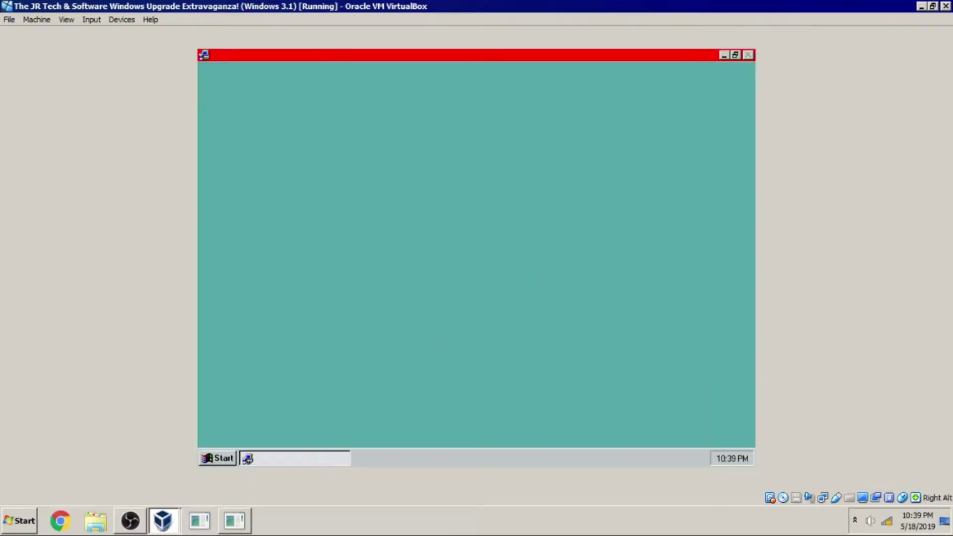
{"action": "left_click", "coordinate": [451, 317]}
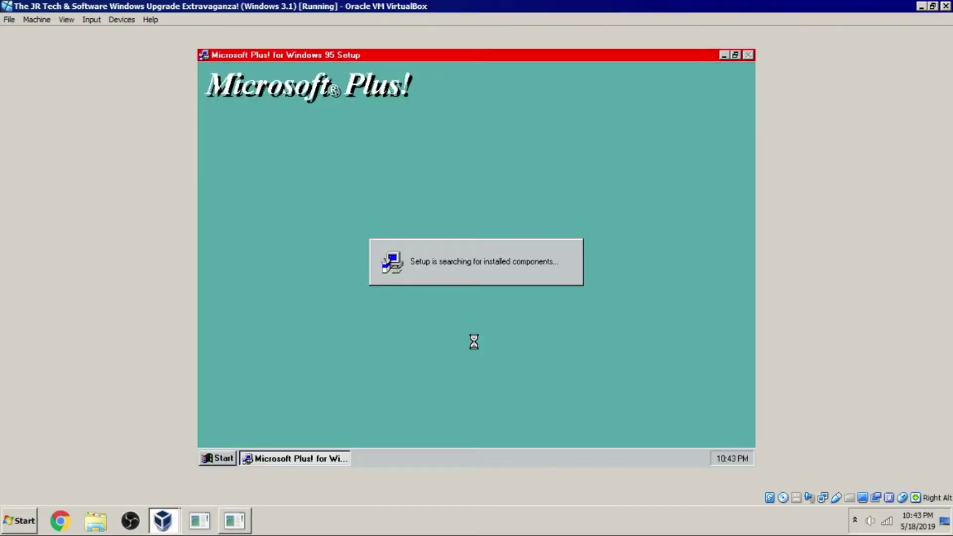
{"action": "left_click", "coordinate": [400, 360]}
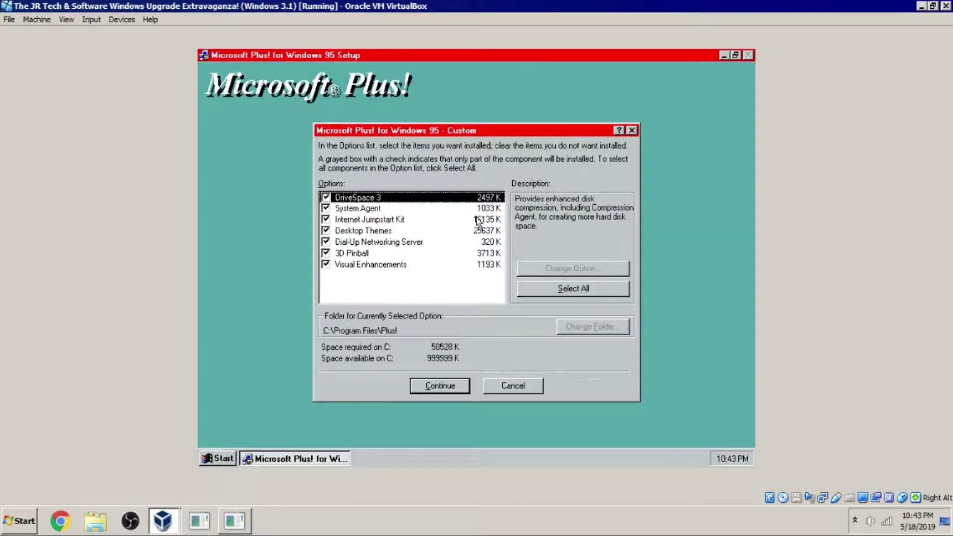
{"action": "left_click", "coordinate": [375, 206]}
{"action": "left_click", "coordinate": [418, 222]}
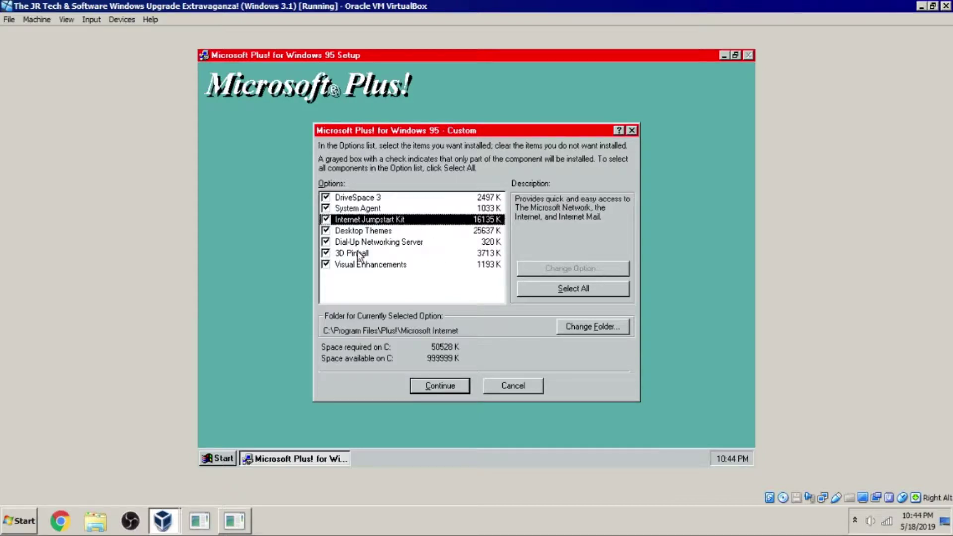
{"action": "left_click", "coordinate": [421, 243]}
{"action": "left_click", "coordinate": [421, 253]}
{"action": "left_click", "coordinate": [422, 265]}
{"action": "left_click", "coordinate": [573, 267]}
{"action": "left_click", "coordinate": [448, 383]}
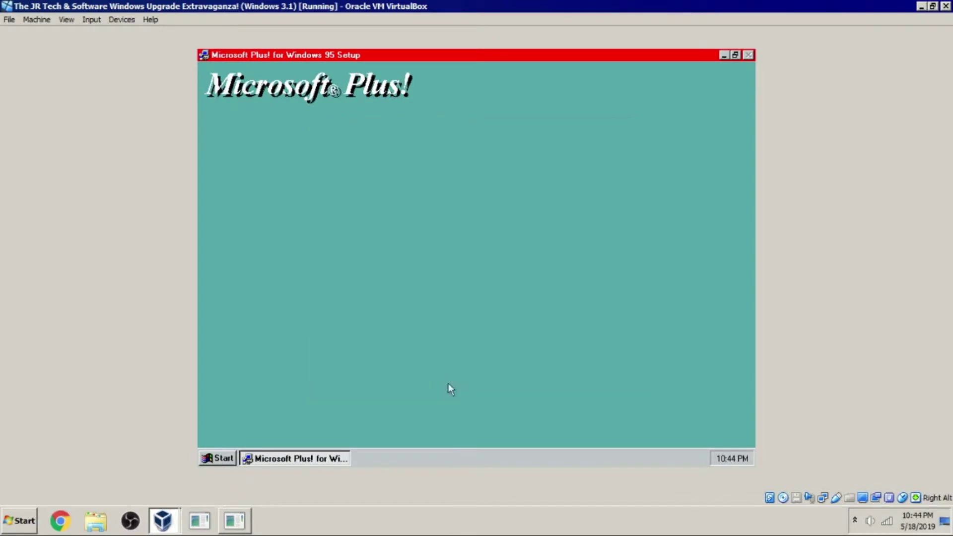
{"action": "left_click", "coordinate": [447, 317]}
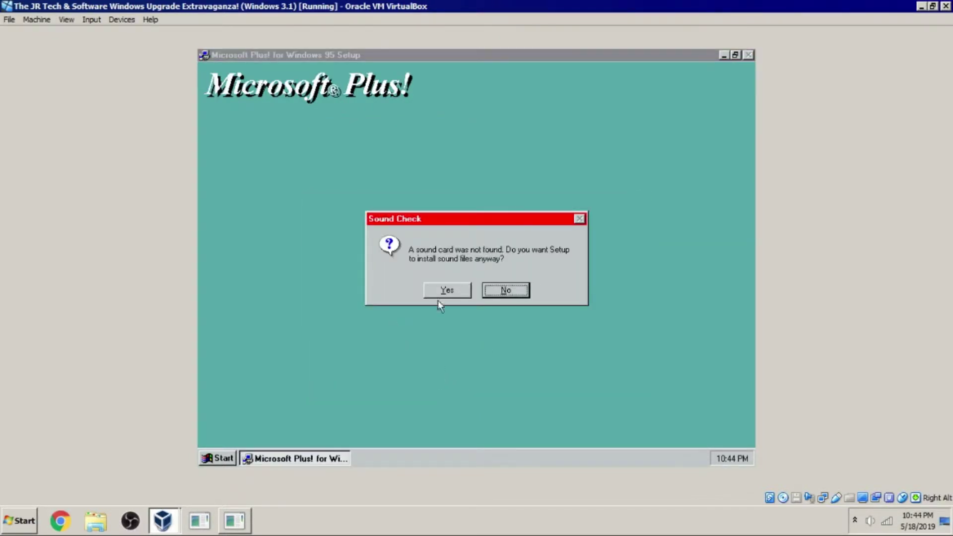
{"action": "left_click", "coordinate": [440, 291]}
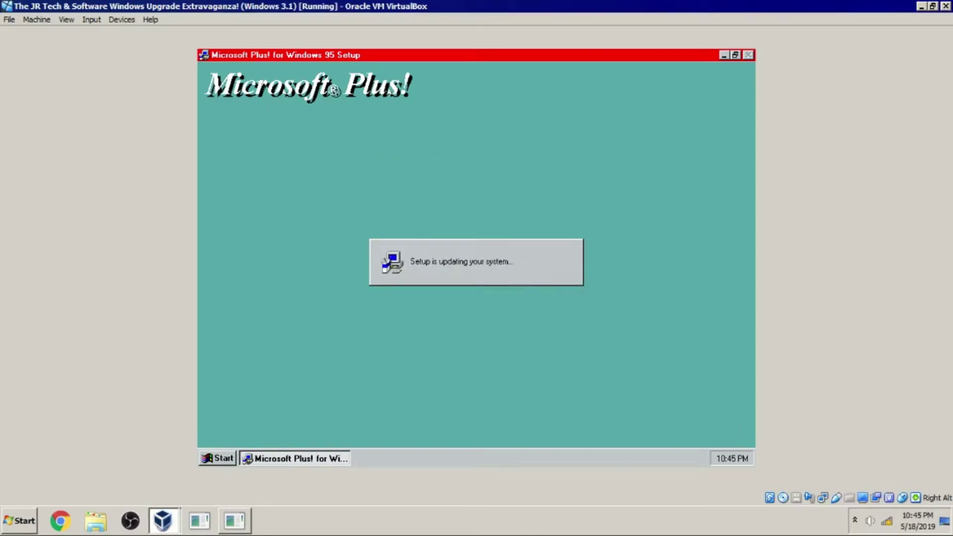
Eject the Plus! disc, keep the chess desktop theme, and restart Windows 95.
{"action": "left_click", "coordinate": [783, 498]}
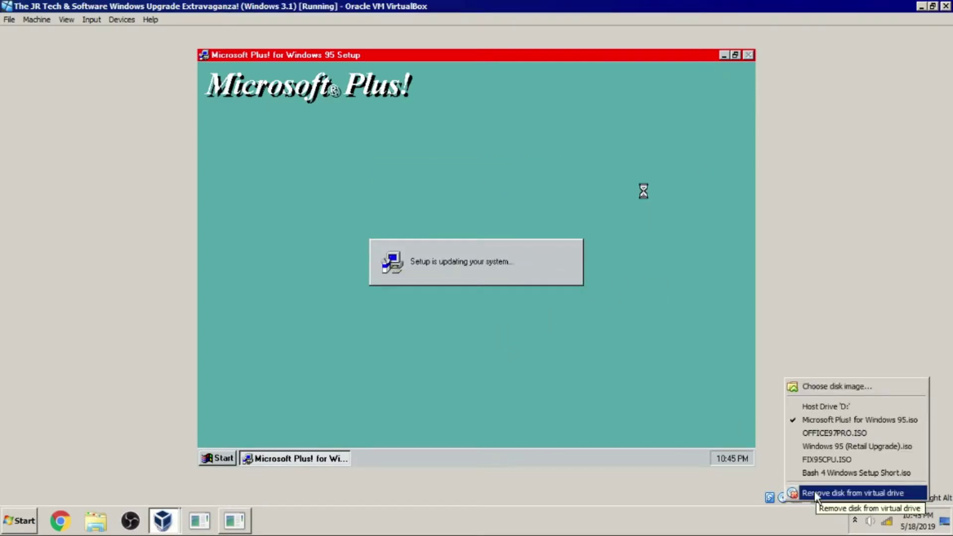
{"action": "left_click", "coordinate": [813, 493]}
{"action": "left_click", "coordinate": [477, 312]}
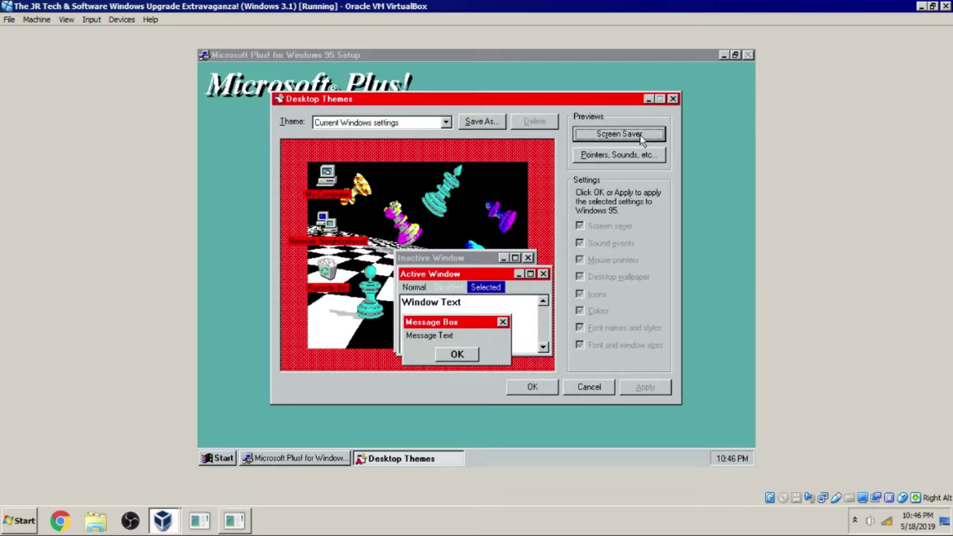
{"action": "left_click", "coordinate": [532, 387]}
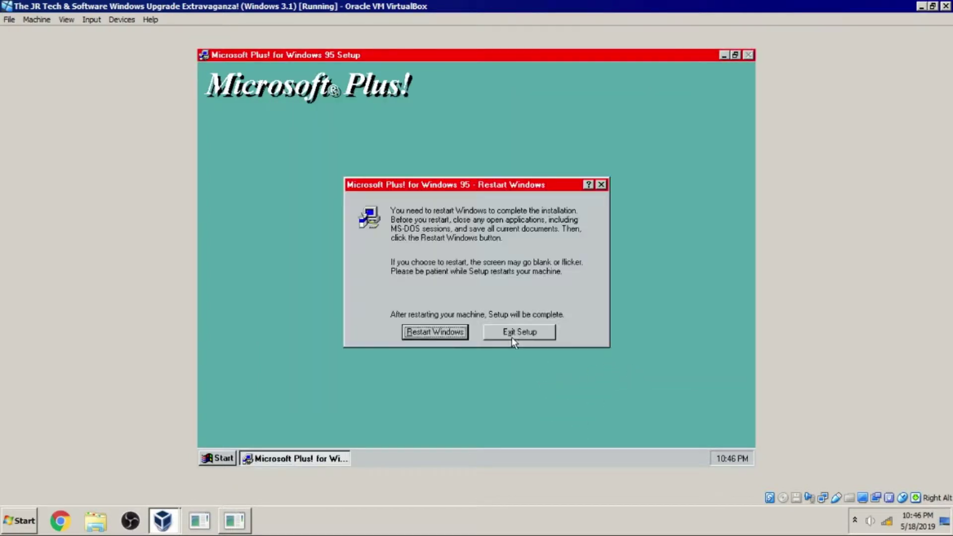
{"action": "left_click", "coordinate": [431, 391]}
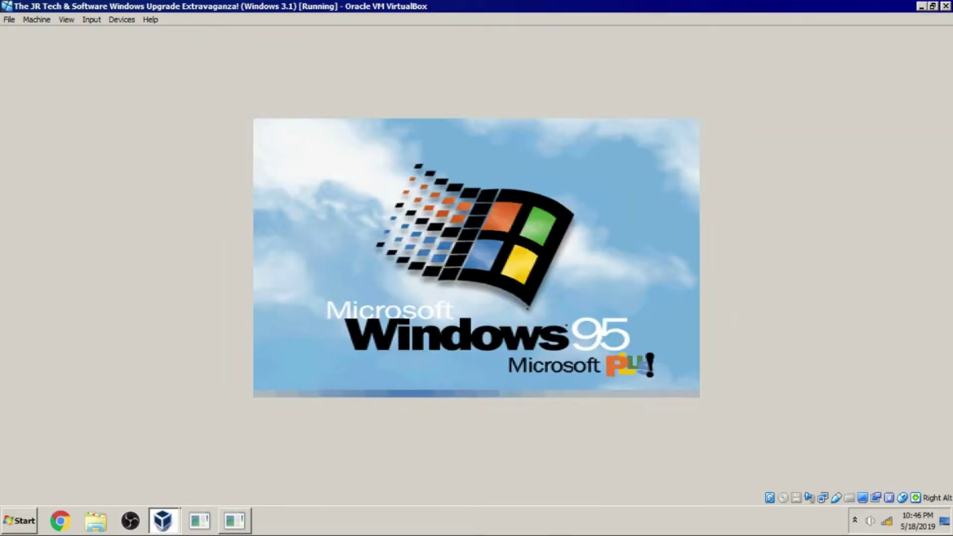
Log in, close Welcome, open The Internet using current connection settings, then close Internet Explorer.
{"action": "key", "text": "Return"}
{"action": "key", "text": "Return"}
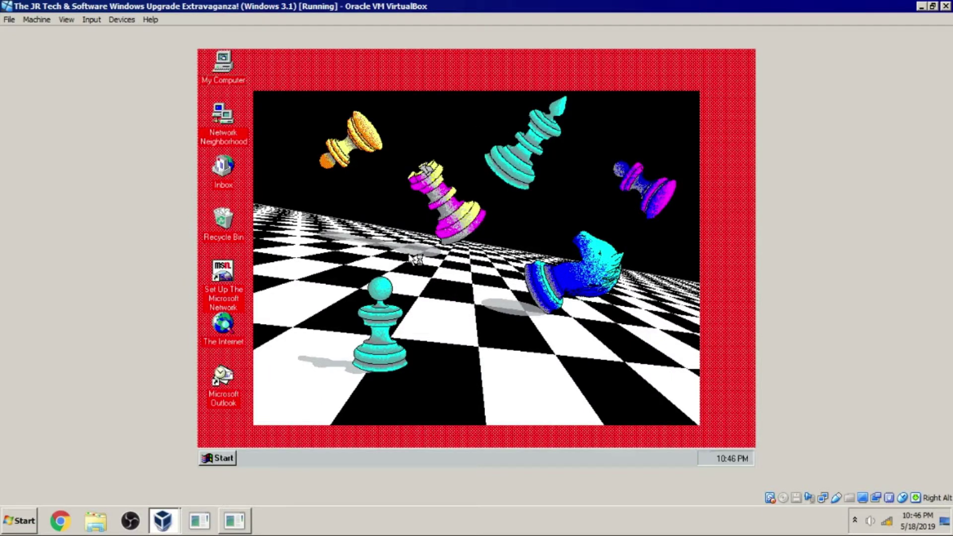
{"action": "left_click", "coordinate": [619, 323]}
{"action": "double_click", "coordinate": [222, 327]}
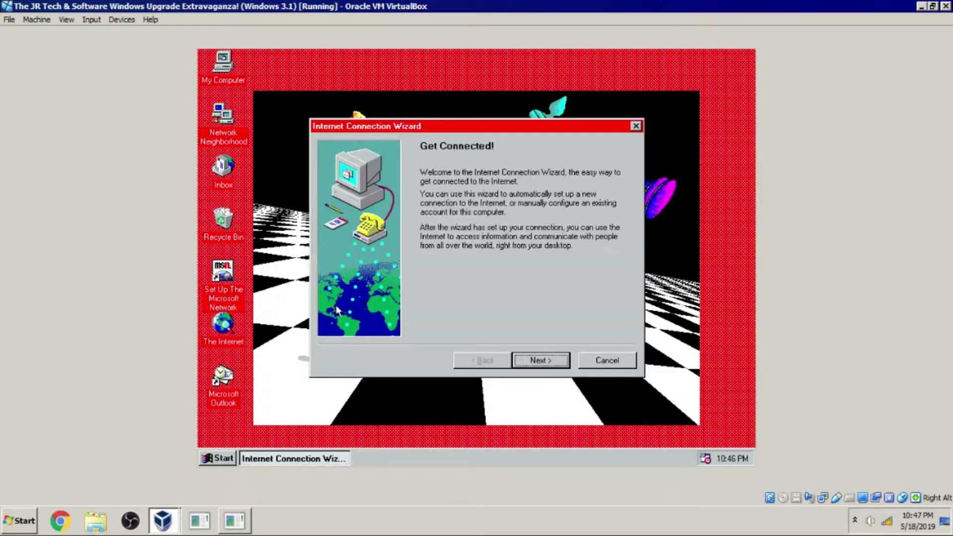
{"action": "left_click", "coordinate": [546, 362]}
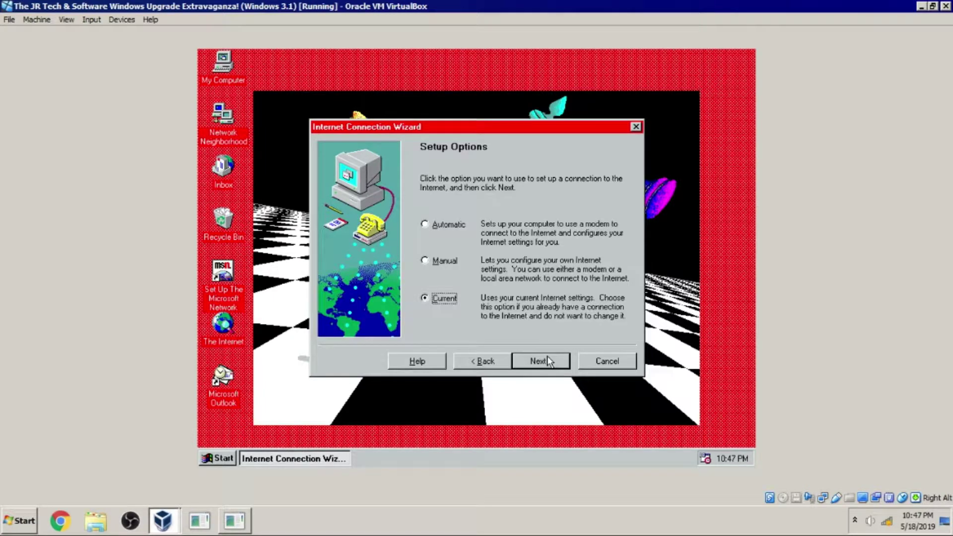
{"action": "left_click", "coordinate": [541, 360]}
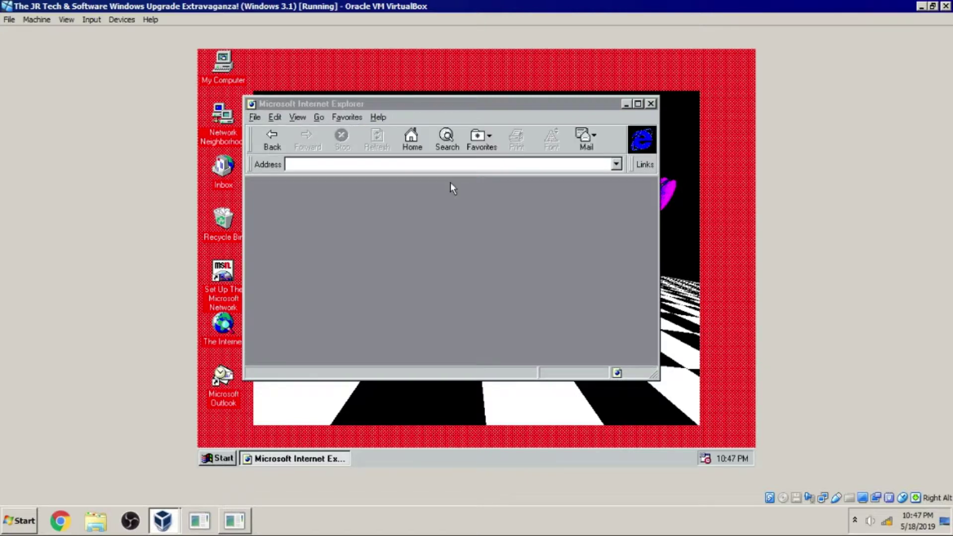
{"action": "left_click", "coordinate": [474, 294]}
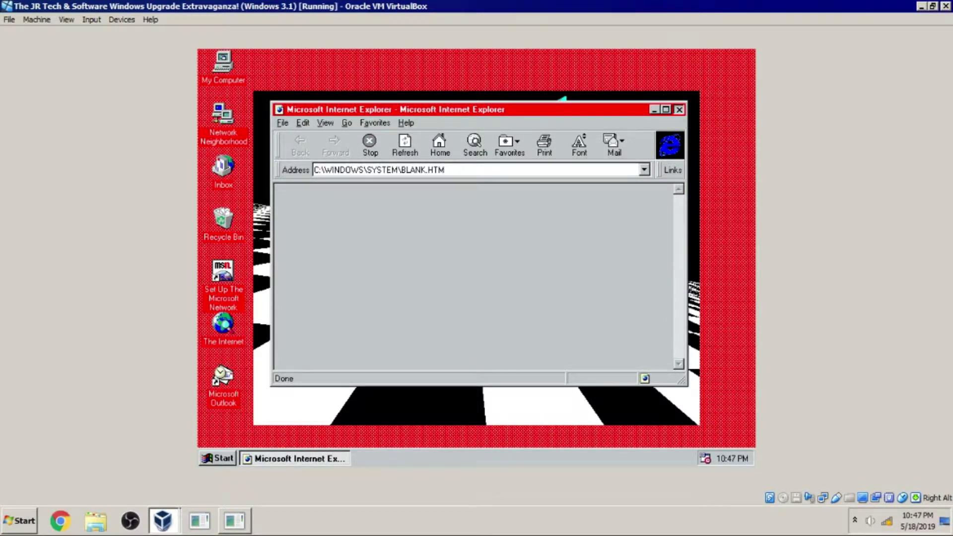
{"action": "left_click", "coordinate": [212, 444]}
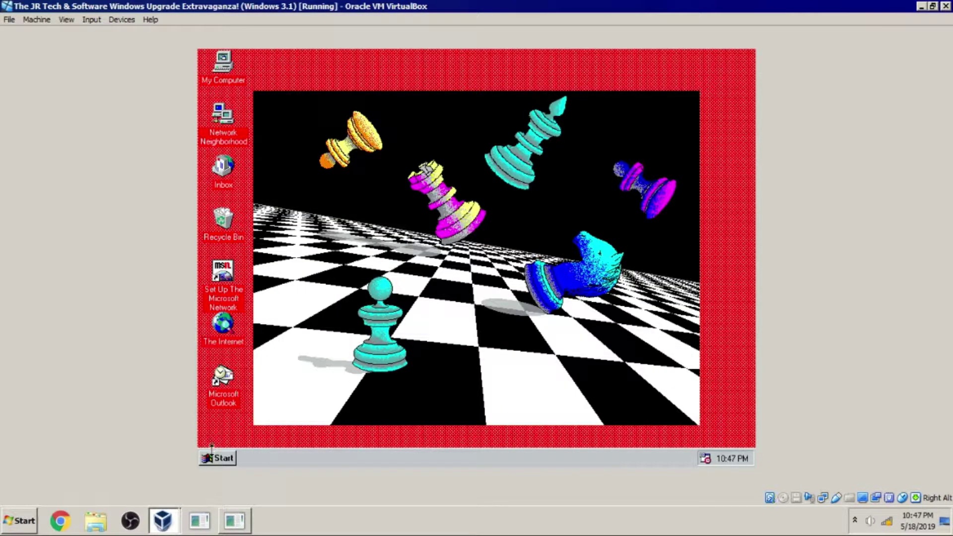
In the Plus! display settings, enable large icons and font smoothing, hide drag contents, and stretch wallpaper.
{"action": "left_click", "coordinate": [216, 457]}
{"action": "left_click", "coordinate": [489, 264]}
{"action": "right_click", "coordinate": [488, 264]}
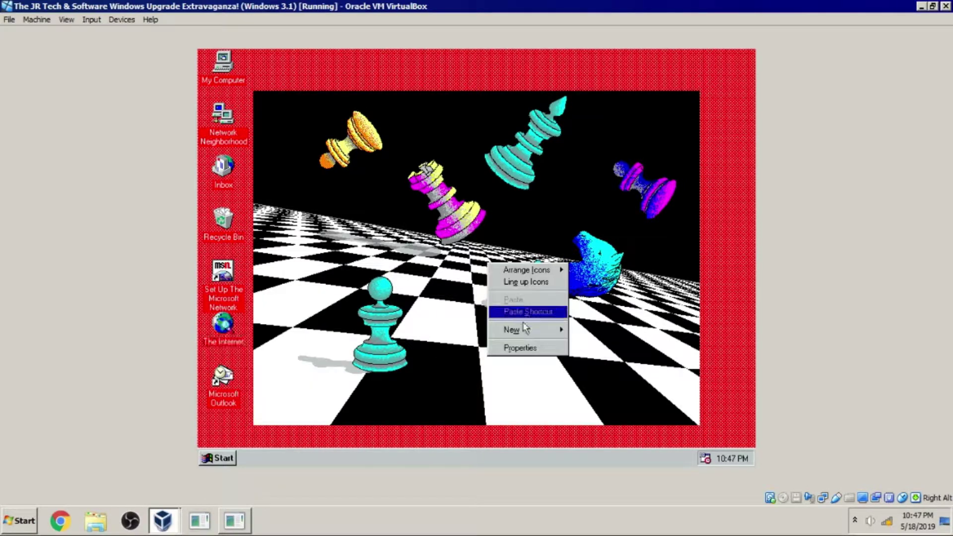
{"action": "left_click", "coordinate": [537, 346]}
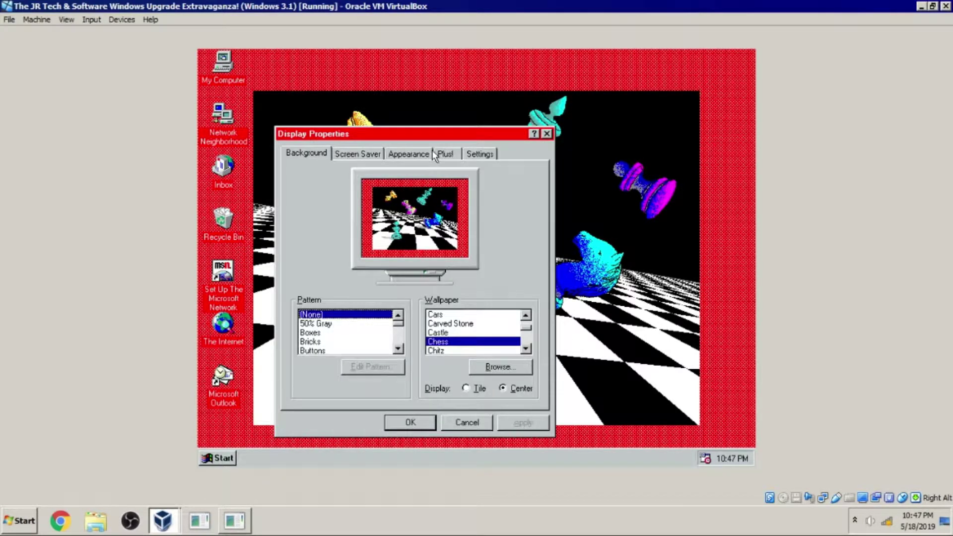
{"action": "left_click", "coordinate": [454, 155]}
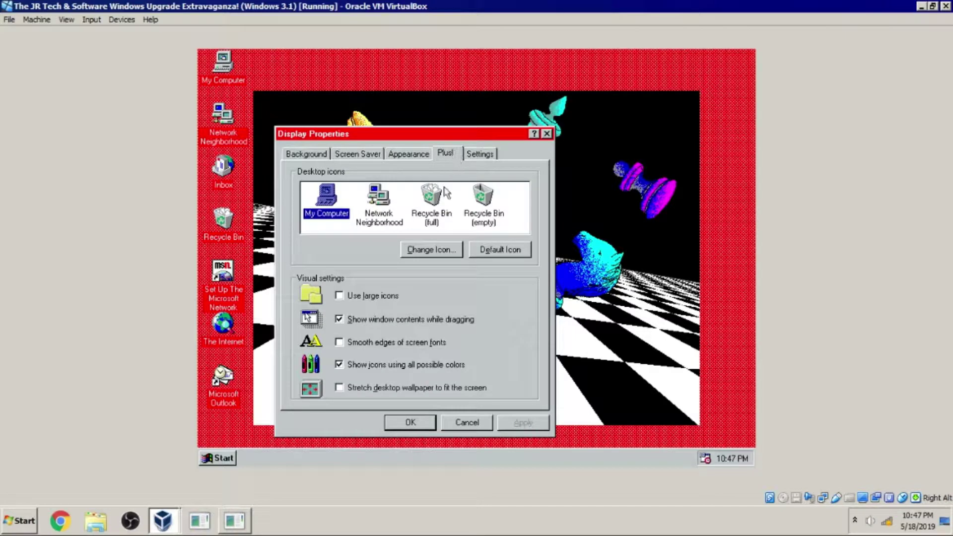
{"action": "left_click", "coordinate": [387, 298]}
{"action": "left_click", "coordinate": [413, 342]}
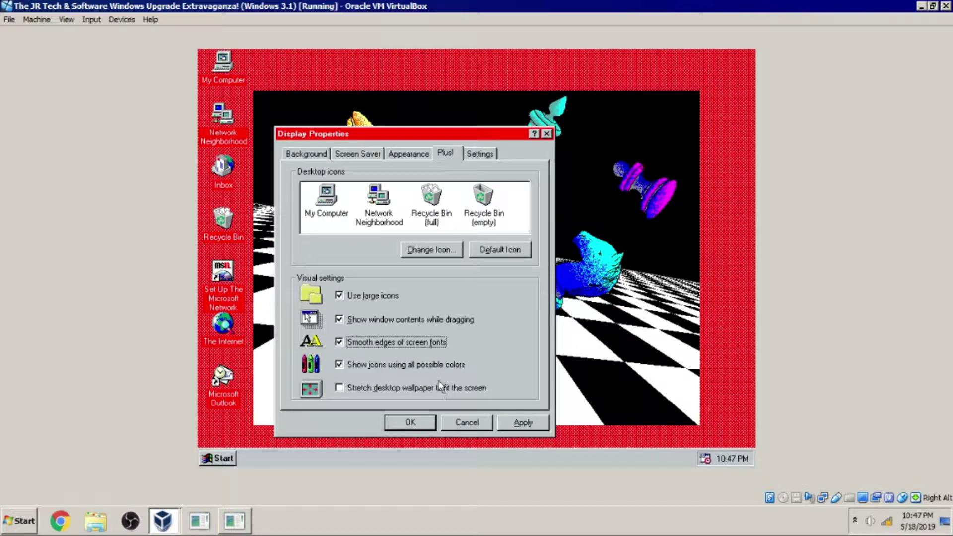
{"action": "left_click", "coordinate": [414, 320]}
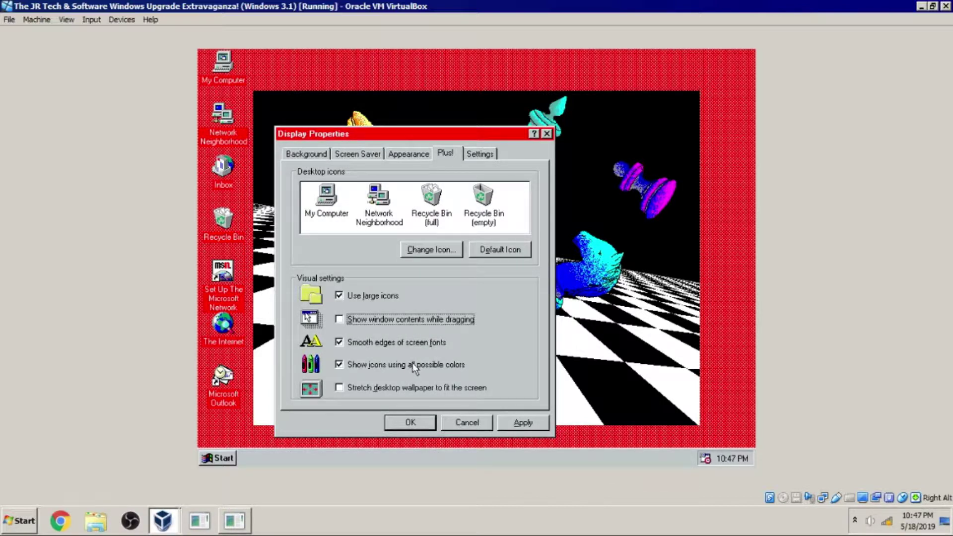
{"action": "left_click", "coordinate": [440, 389]}
{"action": "left_click", "coordinate": [523, 424]}
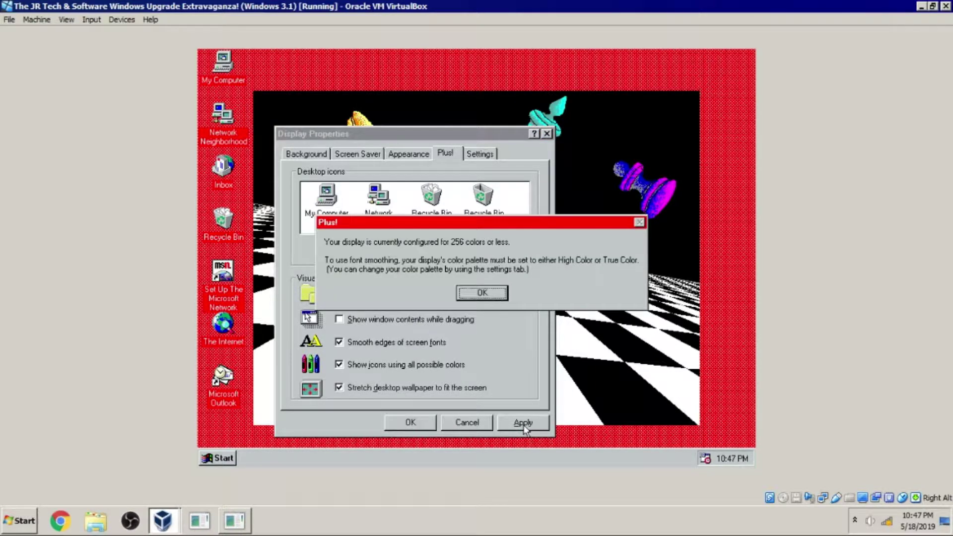
{"action": "left_click", "coordinate": [481, 294]}
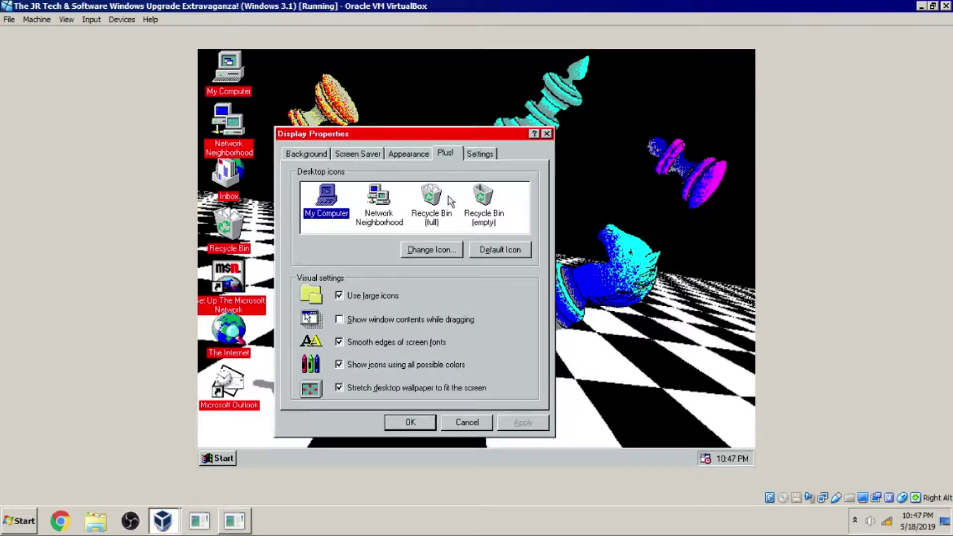
{"action": "left_click", "coordinate": [547, 134]}
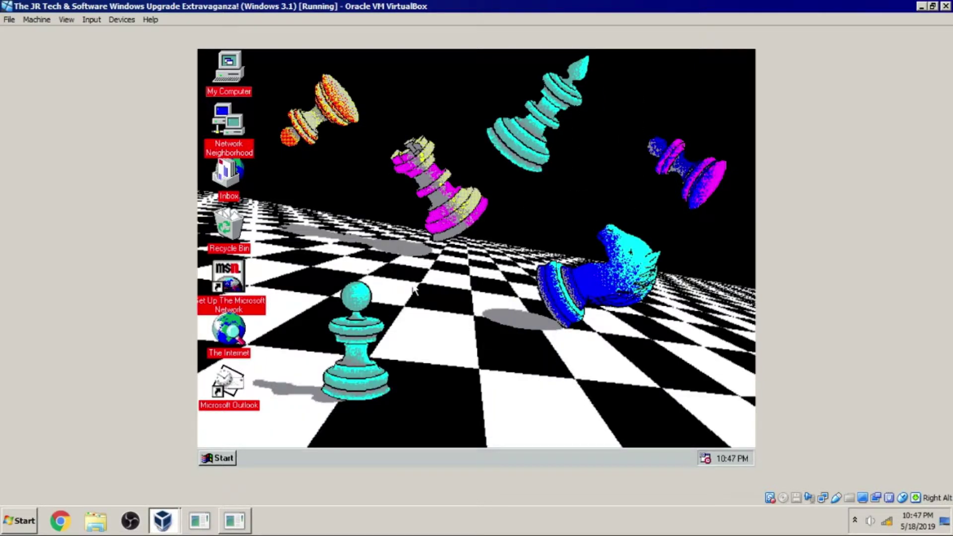
Take a VirtualBox snapshot of the machine named 'Windows 95'.
{"action": "left_click", "coordinate": [223, 455]}
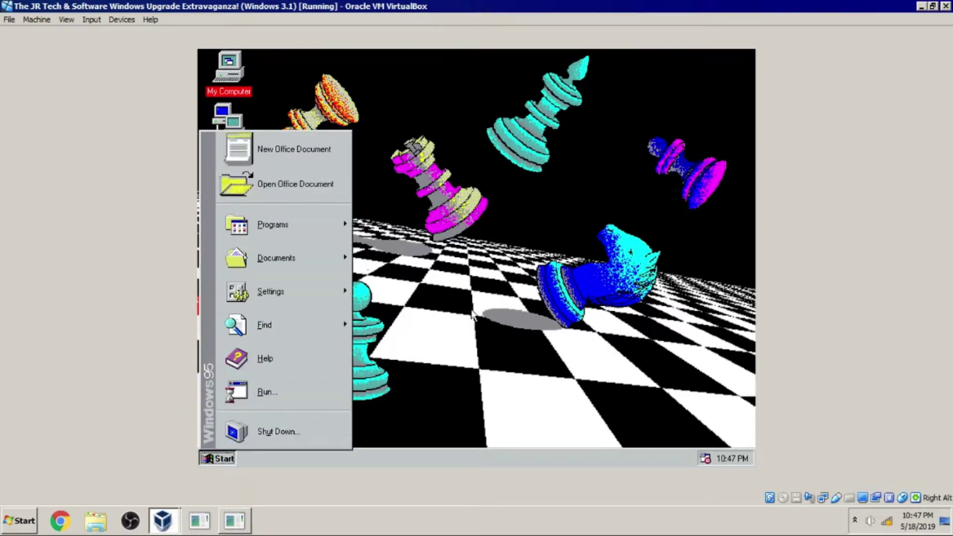
{"action": "left_click", "coordinate": [451, 311]}
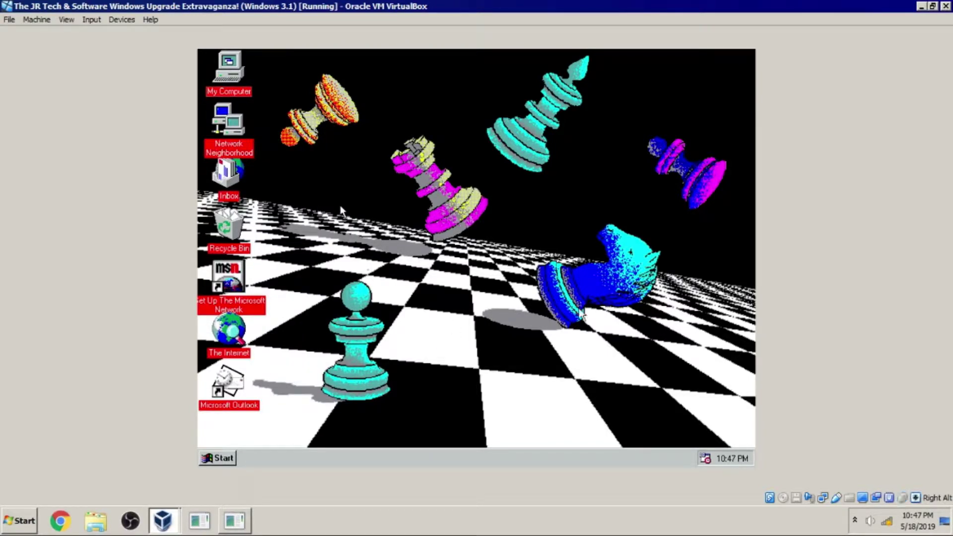
{"action": "left_click", "coordinate": [37, 19]}
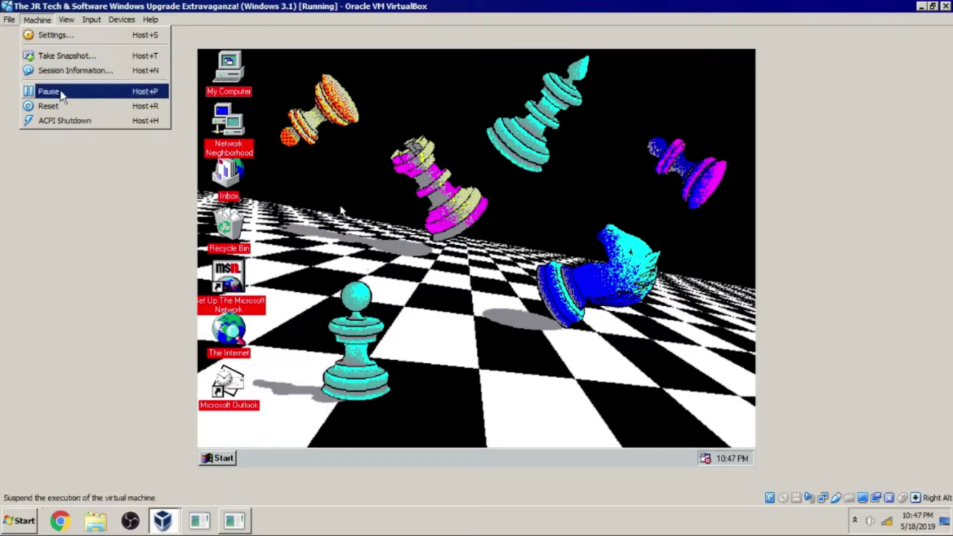
{"action": "left_click", "coordinate": [49, 53]}
{"action": "type", "text": "Windows 95"}
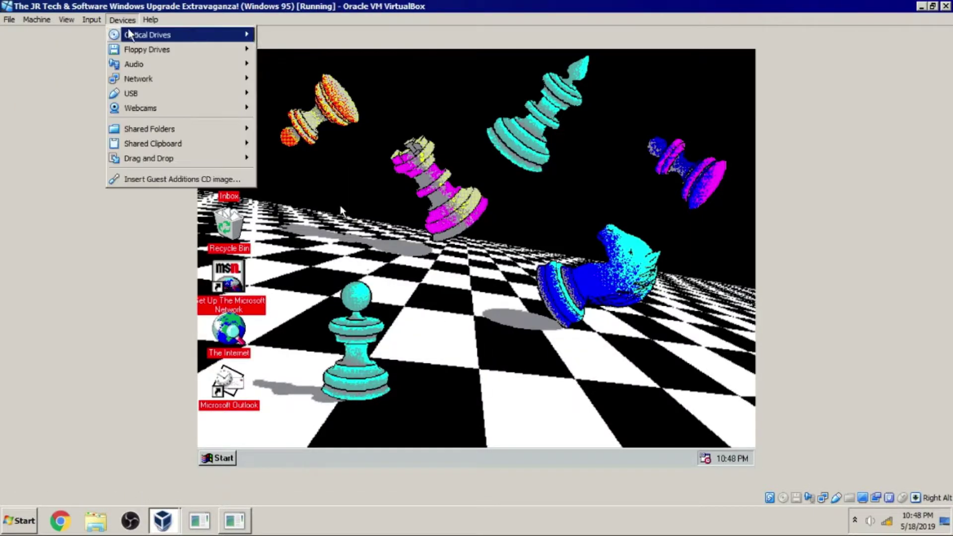
{"action": "left_click", "coordinate": [279, 46]}
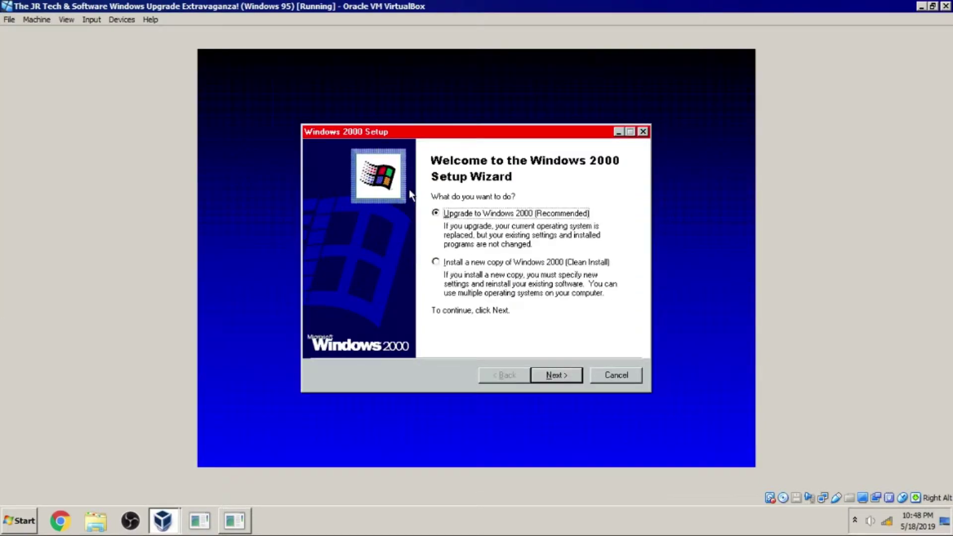
Agree to the Windows 2000 upgrade and licence, then start the Windows 95 VM.
{"action": "left_click", "coordinate": [556, 374]}
{"action": "left_click", "coordinate": [436, 328]}
{"action": "key", "text": "Return"}
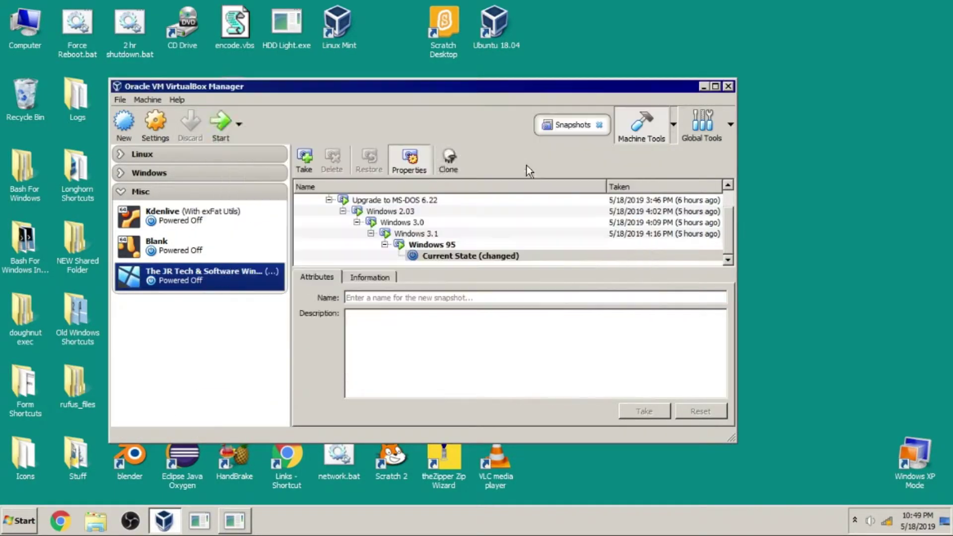
{"action": "left_click", "coordinate": [220, 124]}
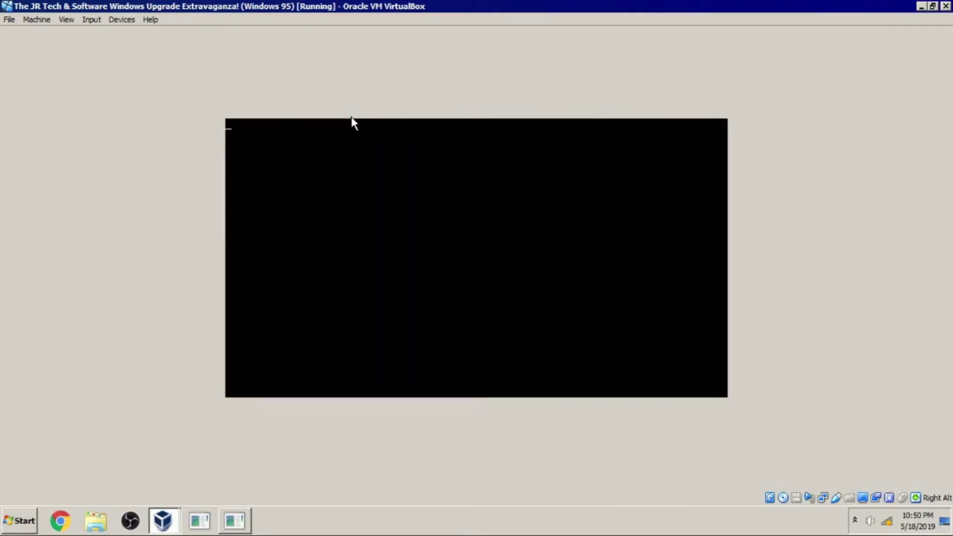
Log in, run the Windows 2000 CD from drive G:, and choose Upgrade past the welcome pages.
{"action": "key", "text": "Return"}
{"action": "key", "text": "Return"}
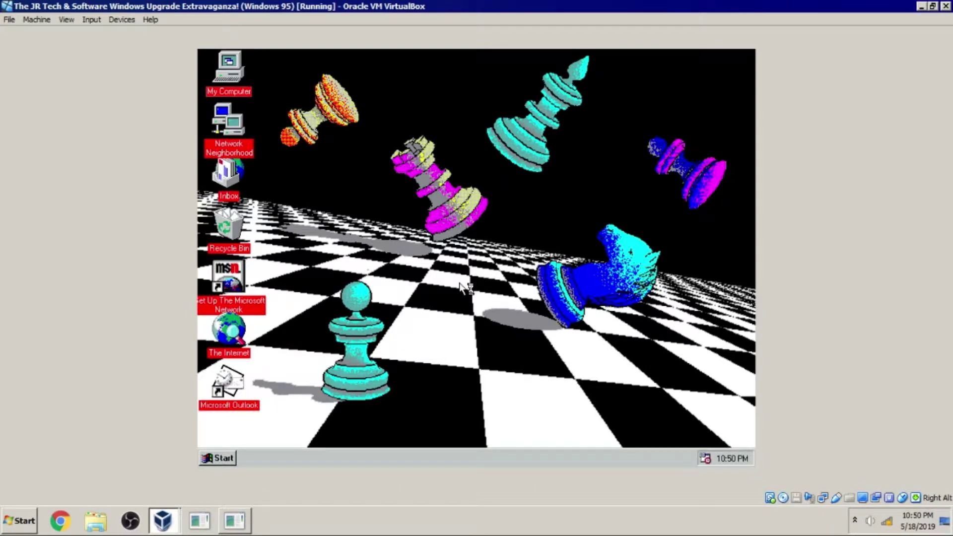
{"action": "double_click", "coordinate": [229, 69]}
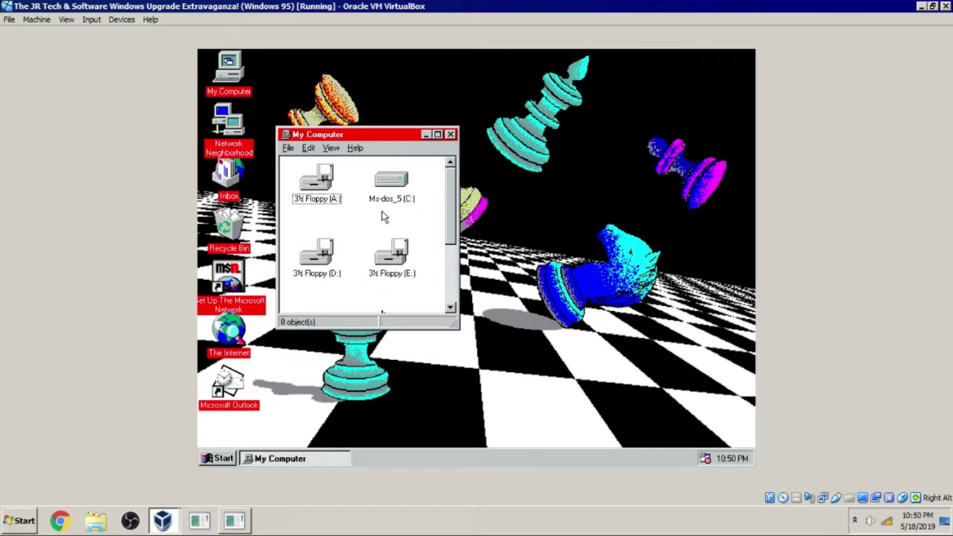
{"action": "left_click_drag", "start_coordinate": [449, 223], "coordinate": [417, 262]}
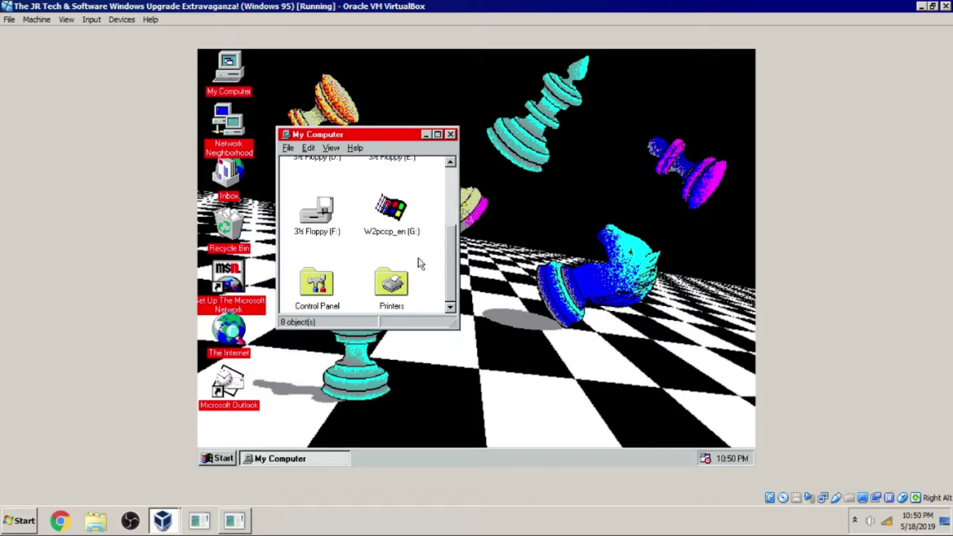
{"action": "double_click", "coordinate": [403, 224]}
{"action": "left_click", "coordinate": [447, 245]}
{"action": "left_click", "coordinate": [501, 289]}
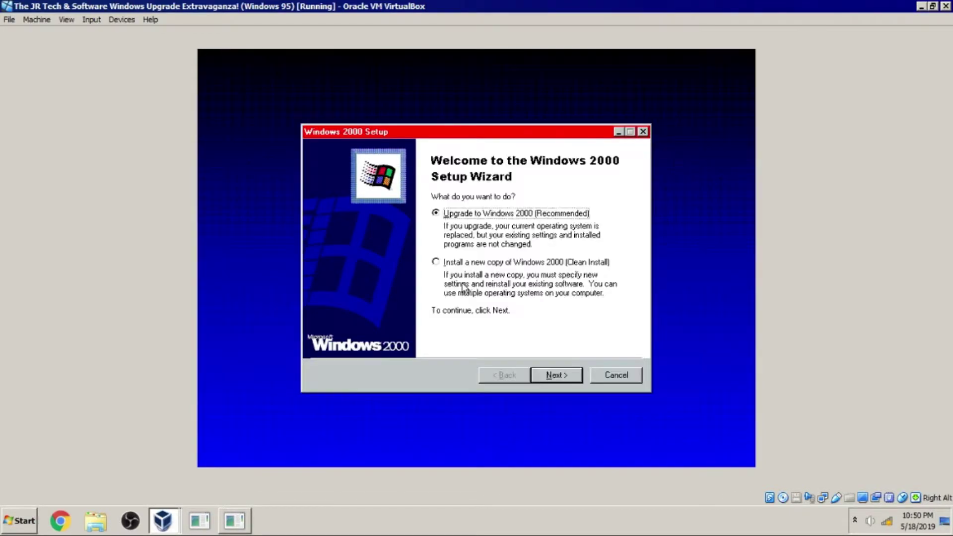
{"action": "left_click", "coordinate": [560, 375]}
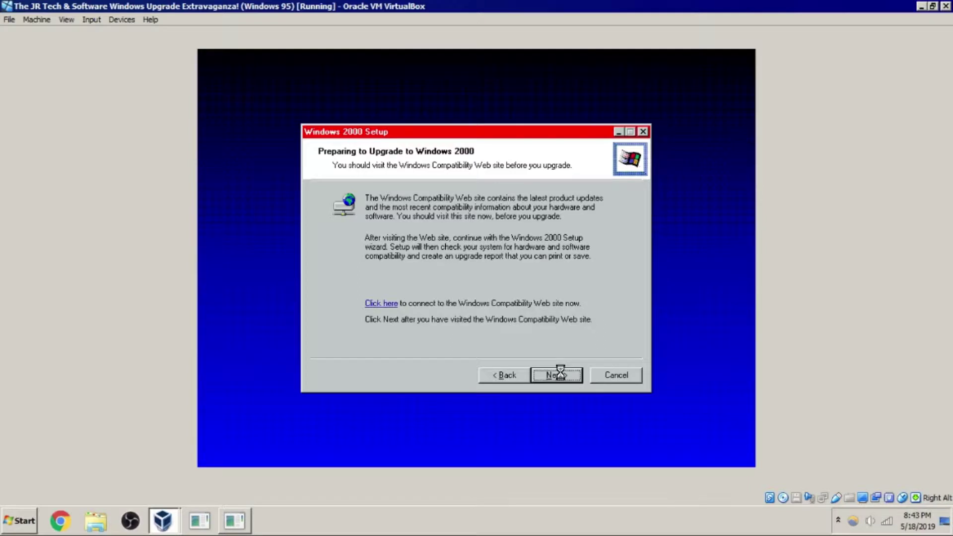
{"action": "left_click", "coordinate": [559, 374]}
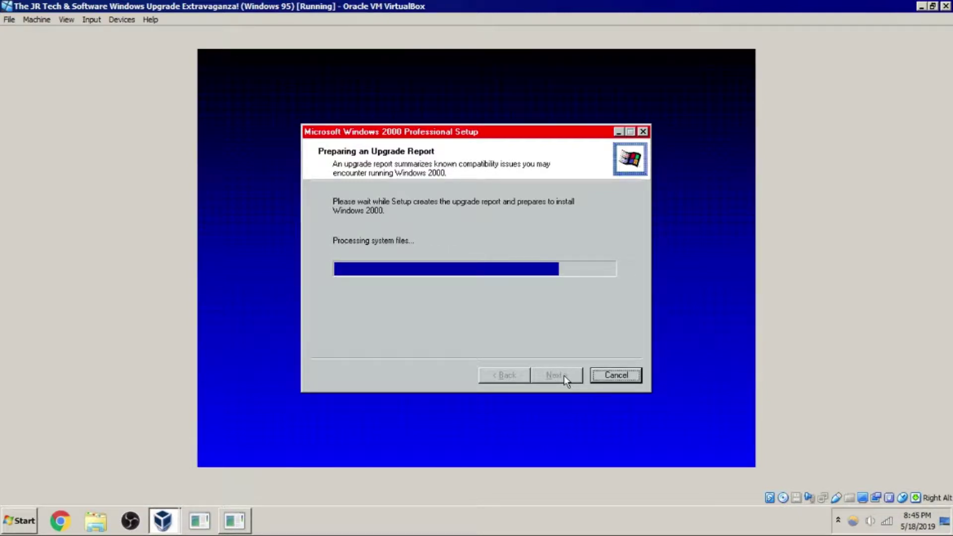
Save 'Win2000 Upgrade Report' in C:\Windows and continue to copying installation files.
{"action": "scroll", "coordinate": [615, 324], "scroll_direction": "down", "scroll_amount": 5}
{"action": "left_click", "coordinate": [557, 376]}
{"action": "type", "text": "Win2000 Upgrade Report"}
{"action": "double_click", "coordinate": [345, 196]}
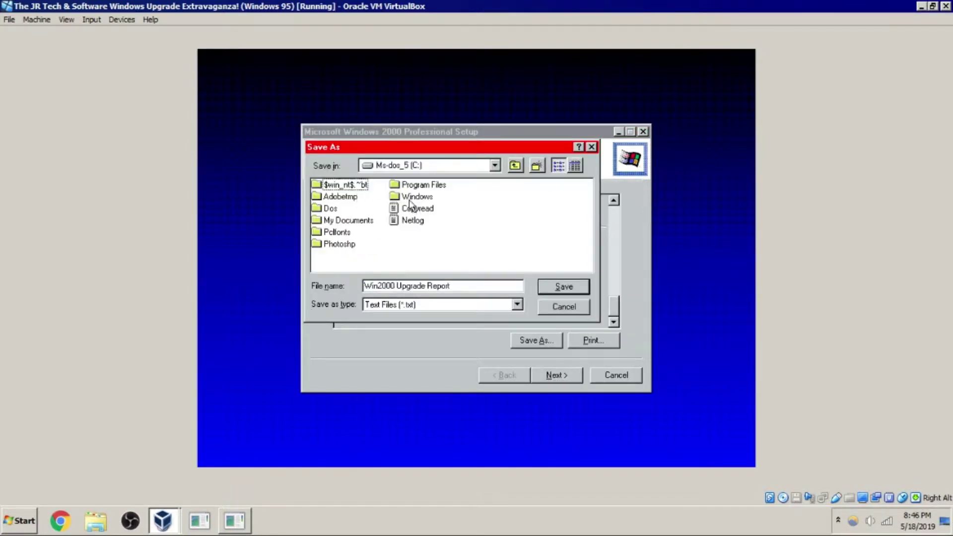
{"action": "double_click", "coordinate": [404, 196]}
{"action": "left_click", "coordinate": [564, 286]}
{"action": "left_click", "coordinate": [563, 376]}
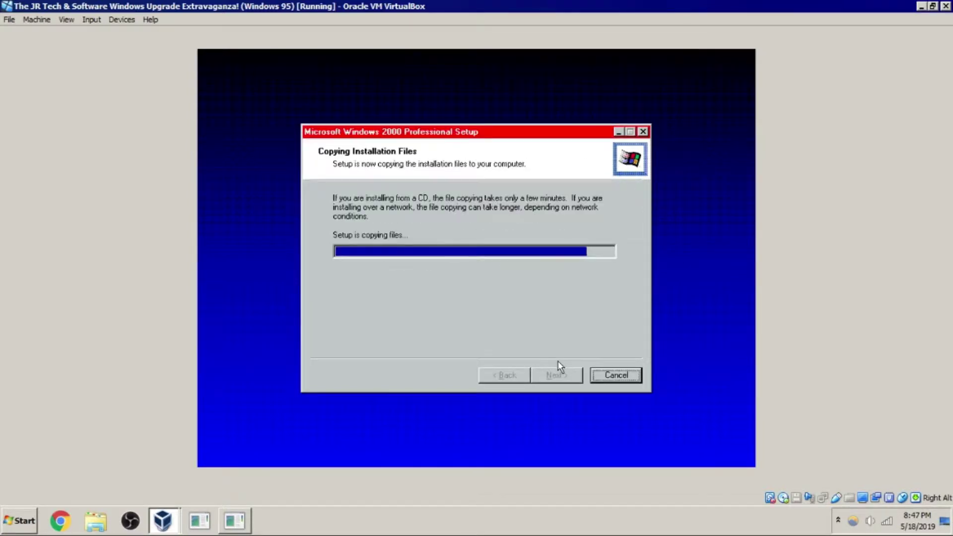
Restart the computer so Windows 2000 Setup completes and reaches the Password Creation prompt.
{"action": "left_click", "coordinate": [556, 374]}
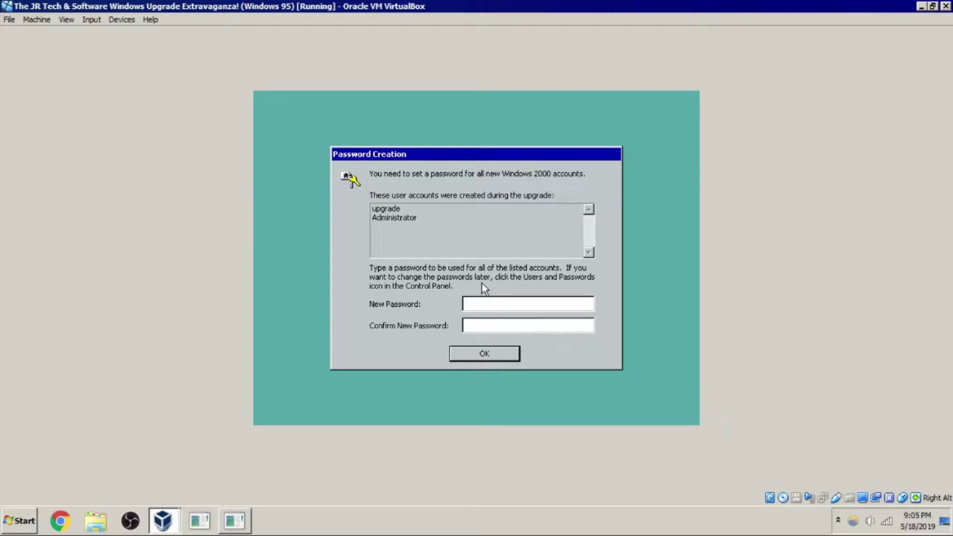
Create and confirm an account password, log on, accept NetWare logon, and exit Getting Started.
{"action": "type", "text": "********"}
{"action": "key", "text": "Return"}
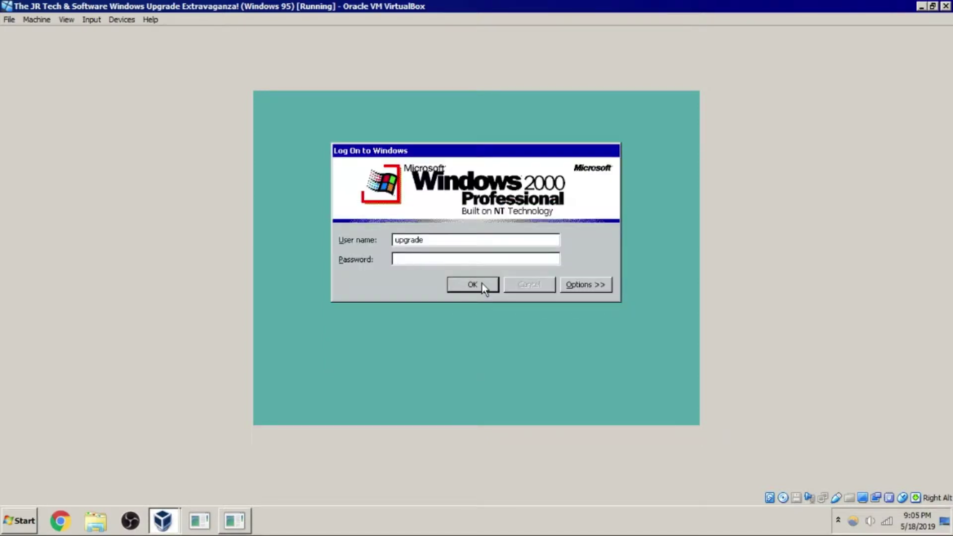
{"action": "type", "text": "****"}
{"action": "key", "text": "Return"}
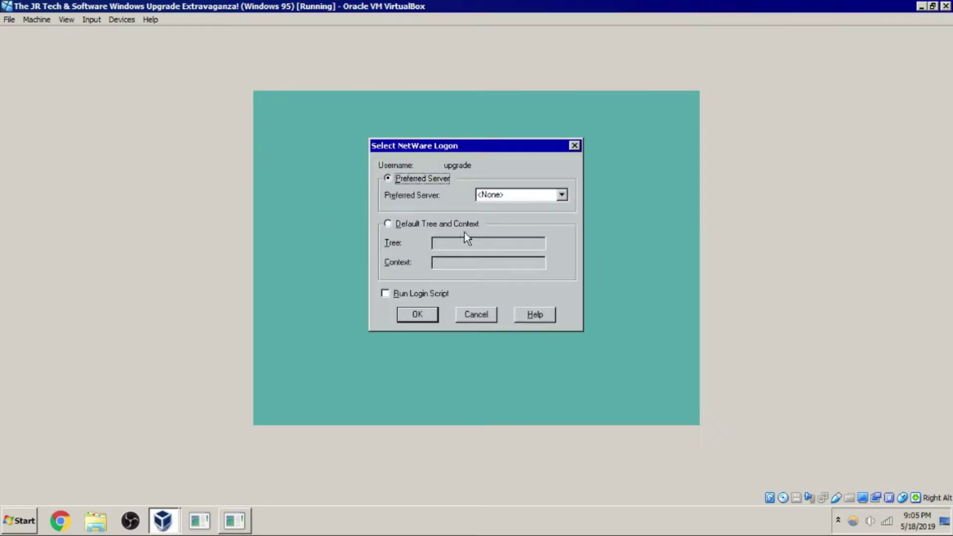
{"action": "left_click", "coordinate": [424, 313]}
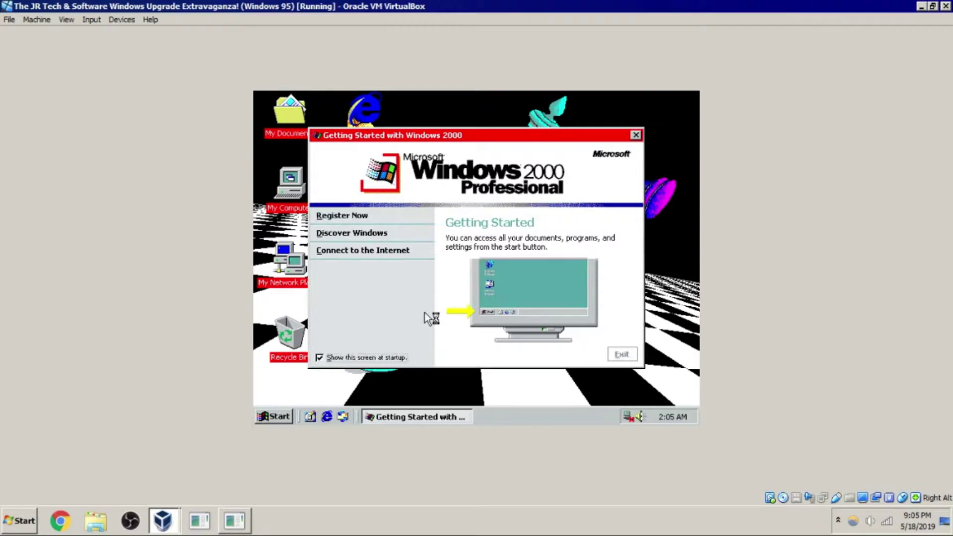
{"action": "left_click", "coordinate": [620, 355]}
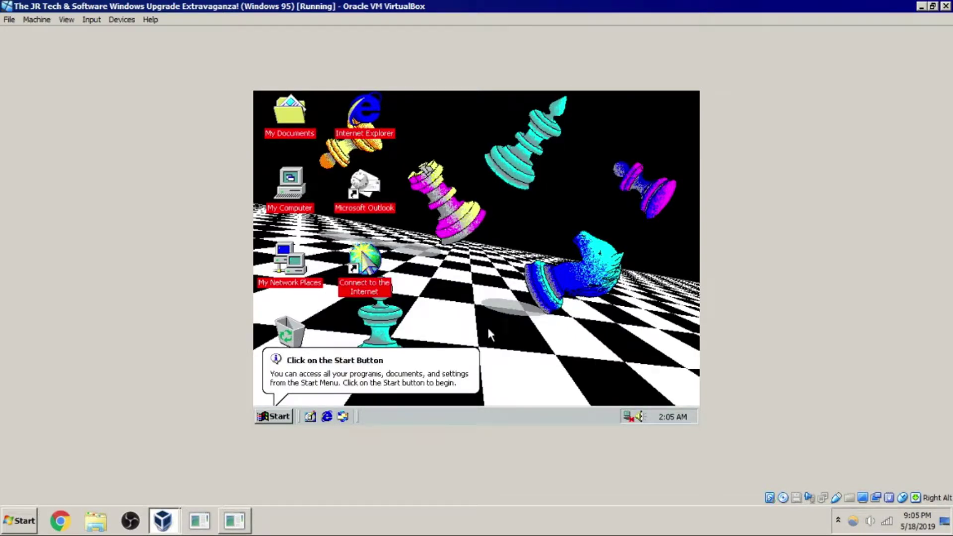
Raise the screen resolution to 800 by 600 pixels and keep the new setting.
{"action": "right_click", "coordinate": [494, 206]}
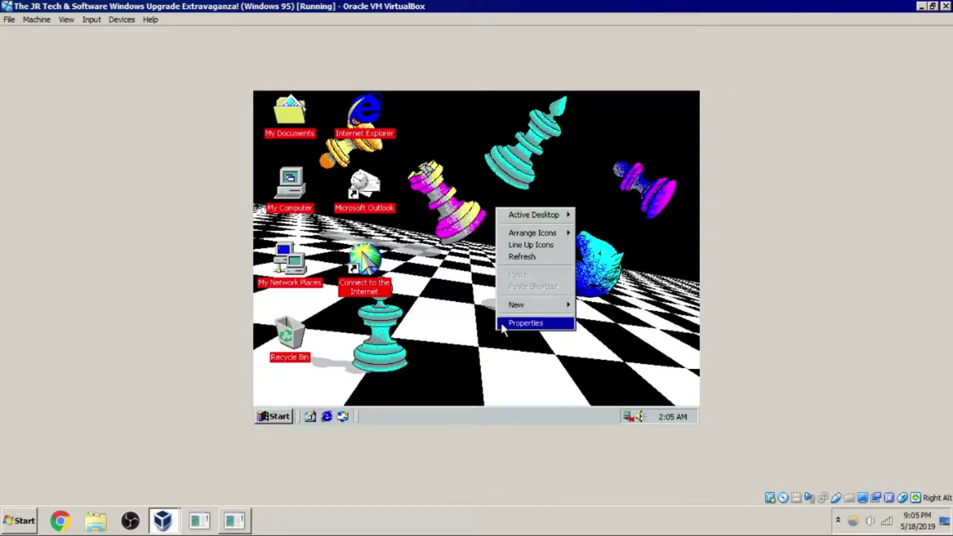
{"action": "left_click", "coordinate": [502, 327]}
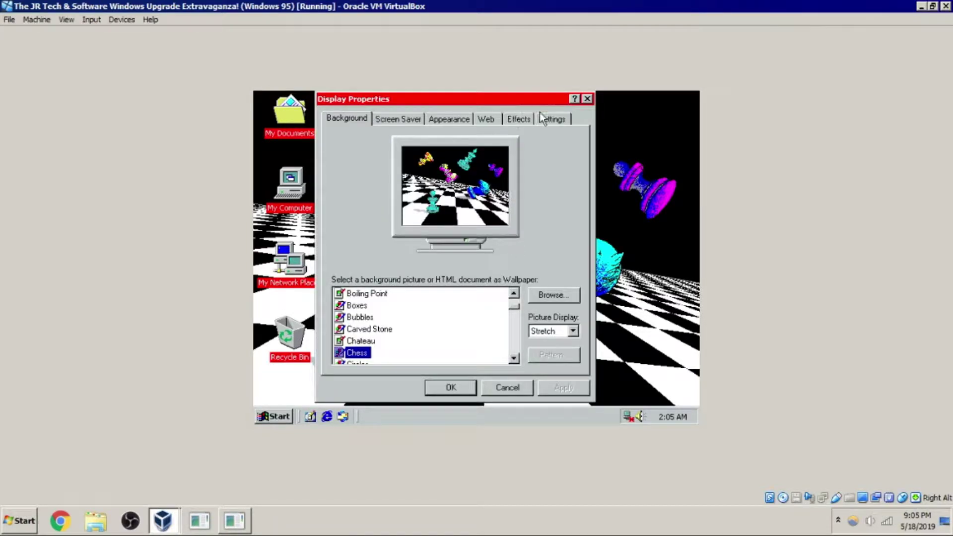
{"action": "left_click", "coordinate": [540, 122]}
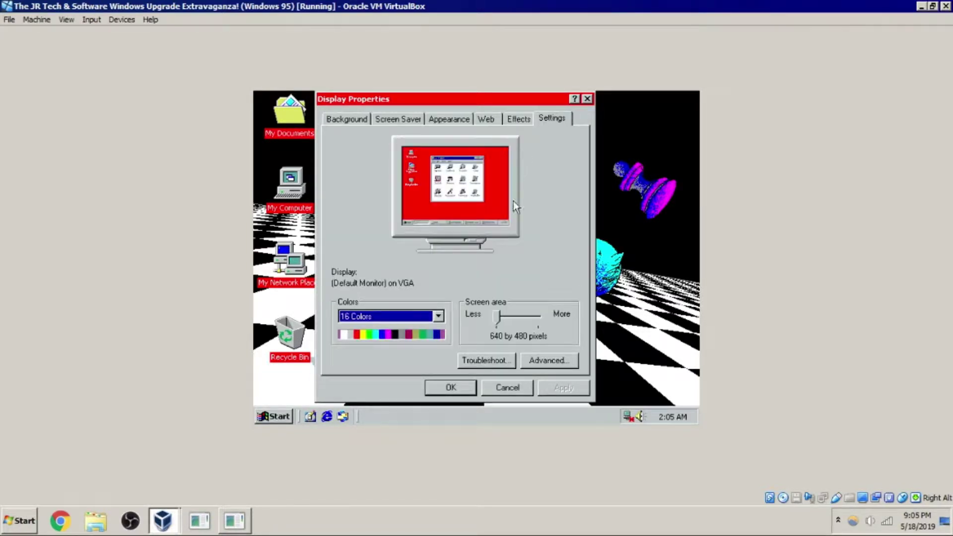
{"action": "left_click_drag", "start_coordinate": [496, 316], "coordinate": [532, 320]}
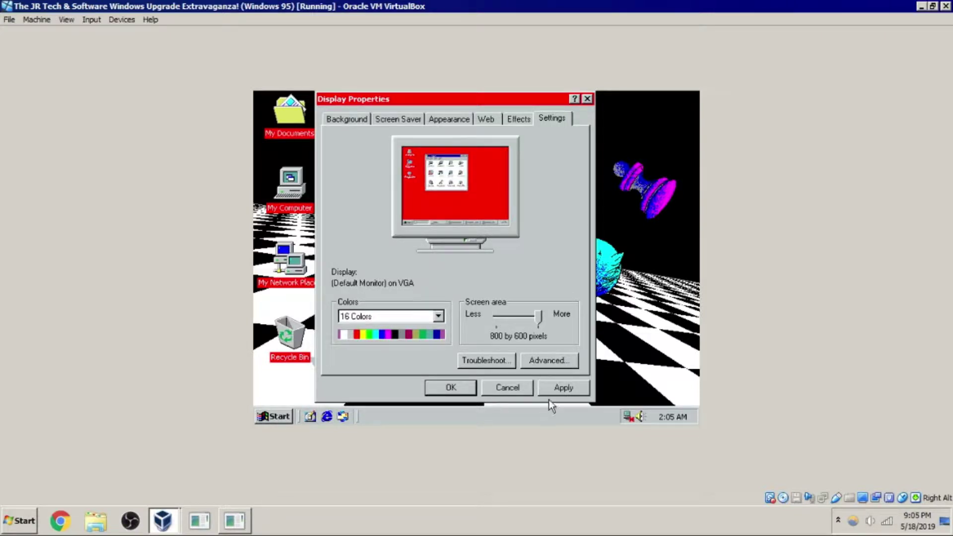
{"action": "left_click", "coordinate": [557, 387]}
{"action": "left_click", "coordinate": [450, 299]}
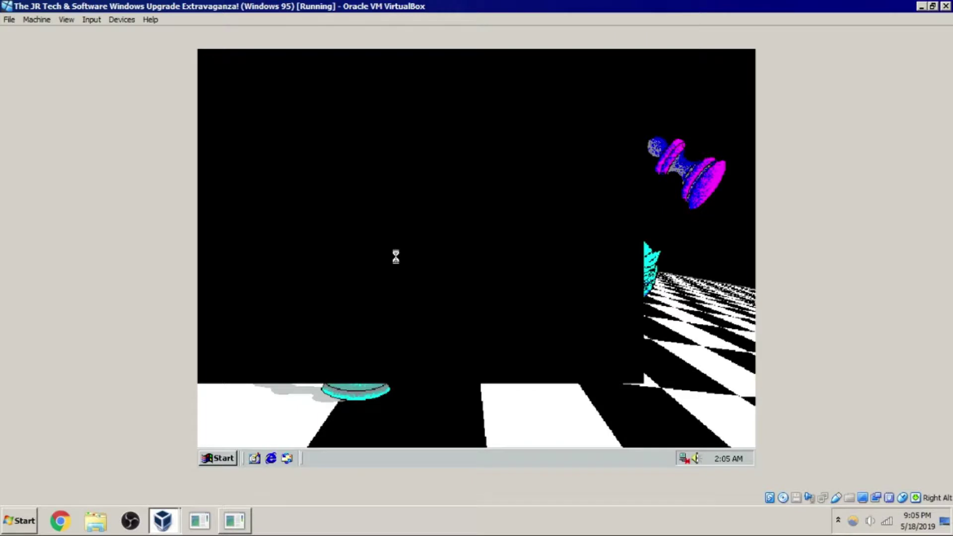
{"action": "left_click", "coordinate": [451, 162]}
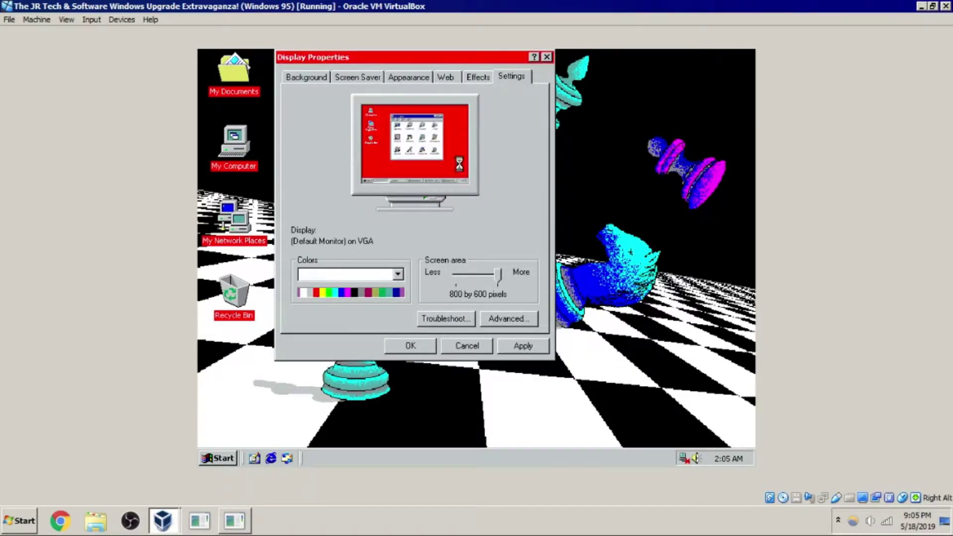
{"action": "left_click", "coordinate": [425, 349]}
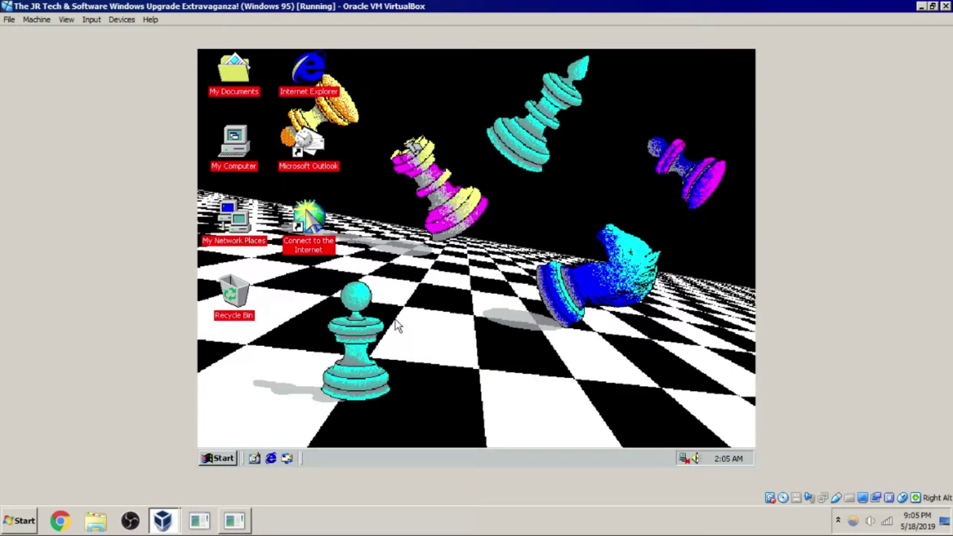
Reopen Display Properties and look through the Appearance, Web and Screen Saver tabs.
{"action": "right_click", "coordinate": [411, 305]}
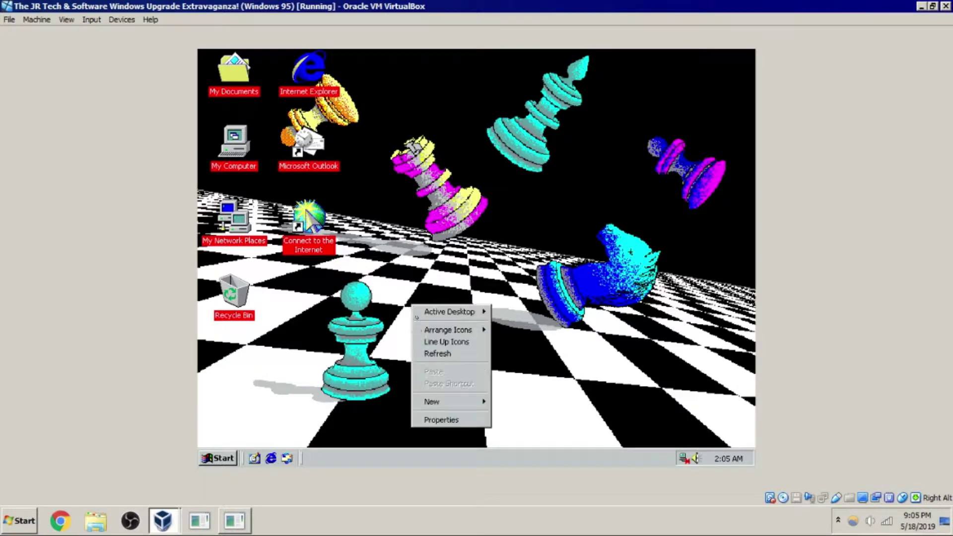
{"action": "left_click", "coordinate": [432, 421]}
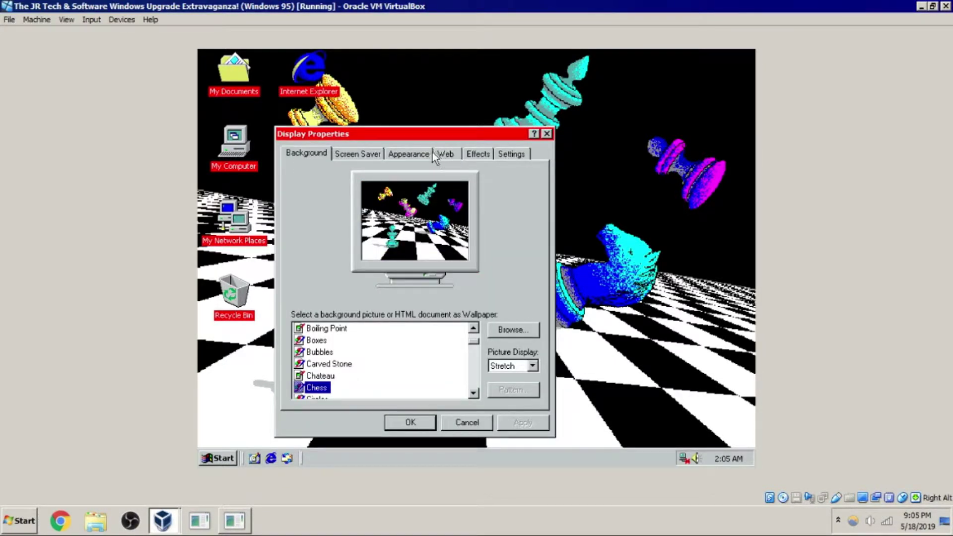
{"action": "left_click", "coordinate": [429, 152]}
{"action": "left_click", "coordinate": [445, 151]}
{"action": "left_click", "coordinate": [412, 152]}
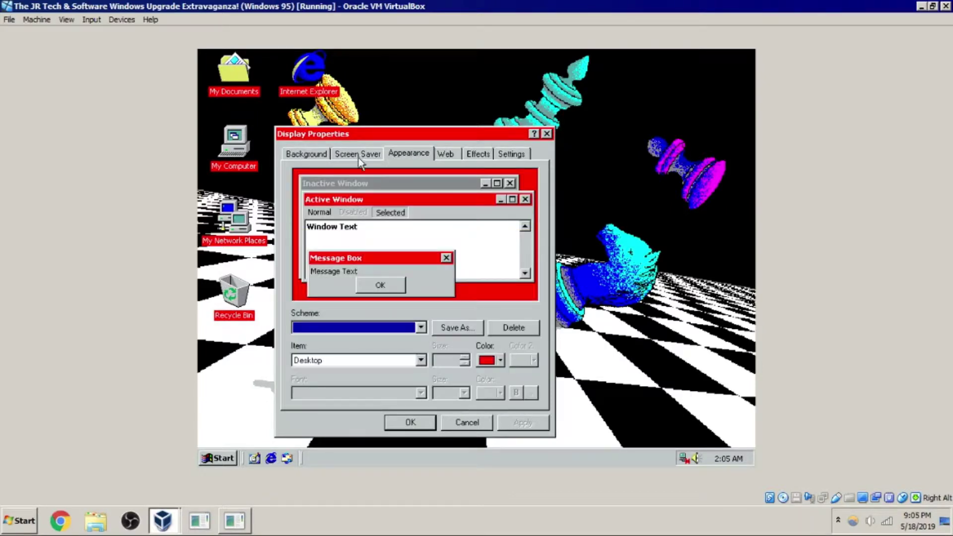
{"action": "left_click", "coordinate": [347, 151]}
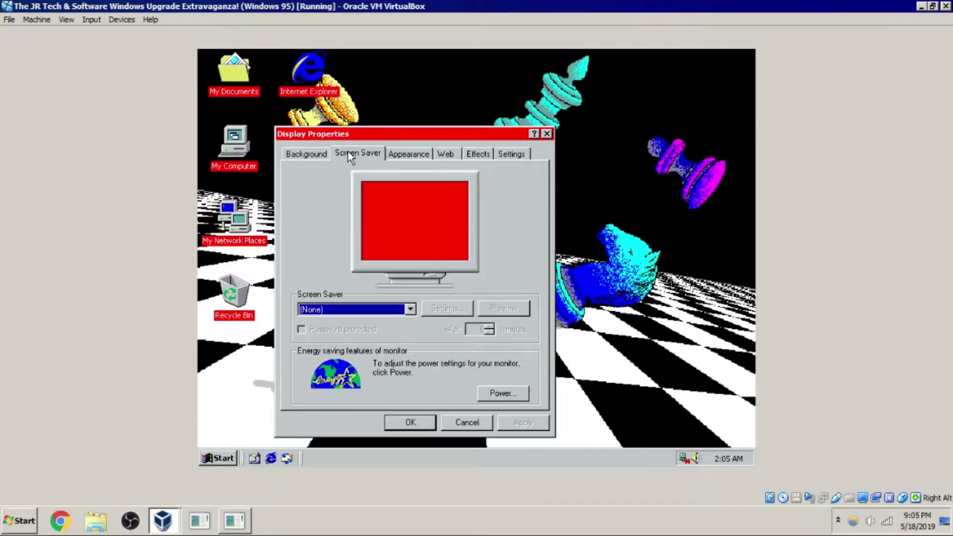
{"action": "left_click", "coordinate": [414, 153]}
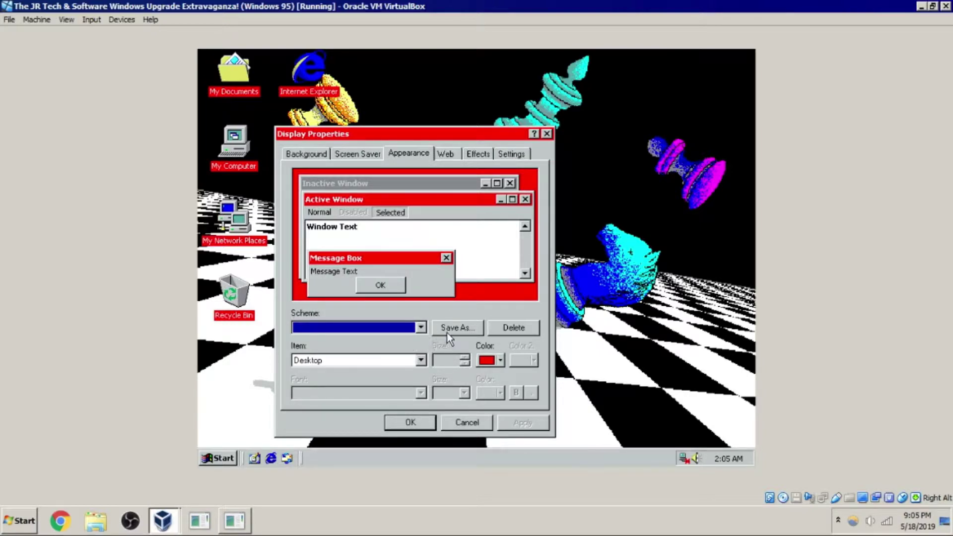
Select the 'Theme From Windows 2.03' colour scheme and apply it.
{"action": "left_click", "coordinate": [423, 328]}
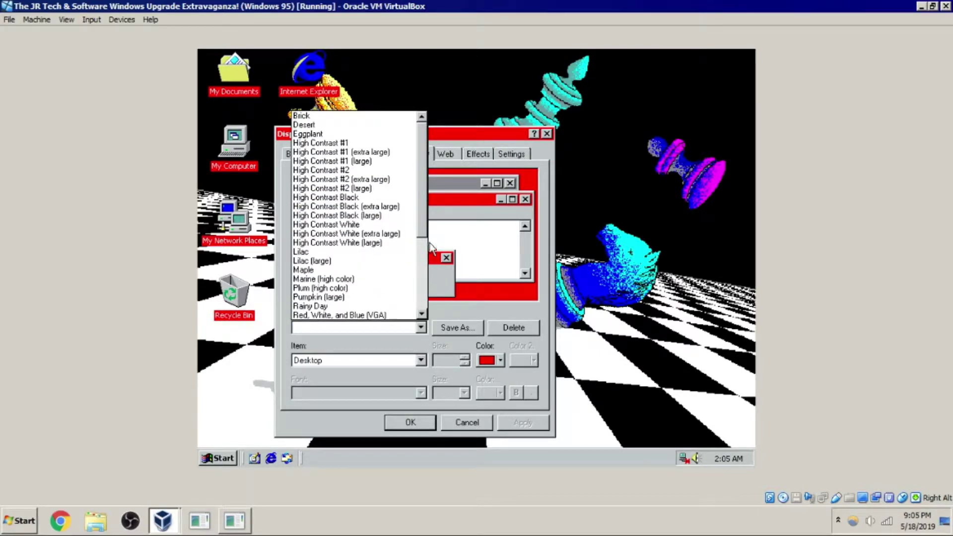
{"action": "scroll", "coordinate": [424, 231], "scroll_direction": "down", "scroll_amount": 1}
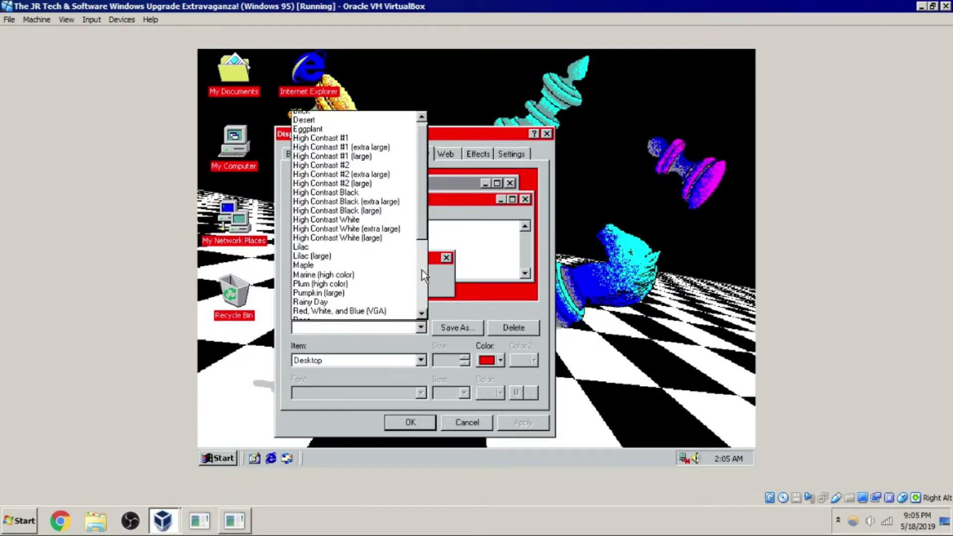
{"action": "scroll", "coordinate": [419, 184], "scroll_direction": "up", "scroll_amount": 1}
{"action": "scroll", "coordinate": [420, 181], "scroll_direction": "down", "scroll_amount": 1}
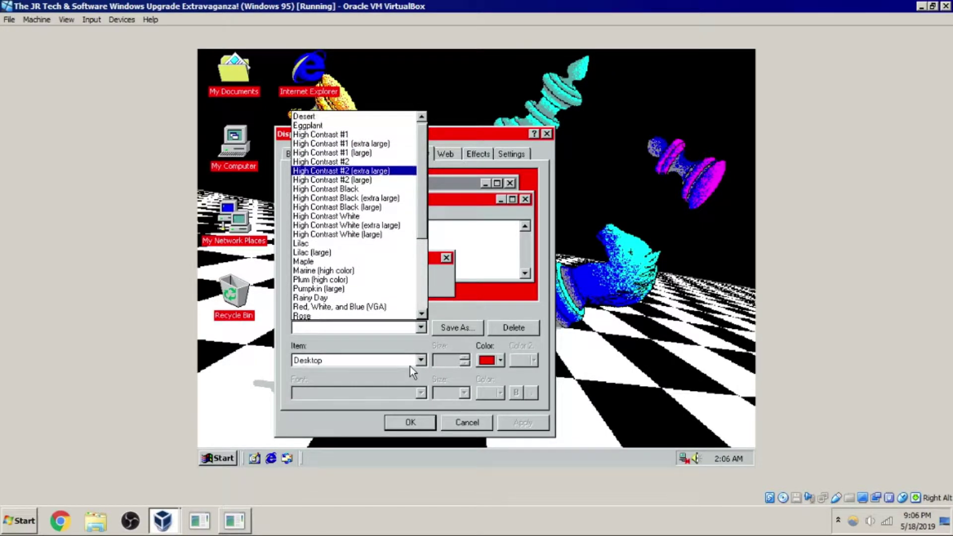
{"action": "scroll", "coordinate": [412, 305], "scroll_direction": "down", "scroll_amount": 5}
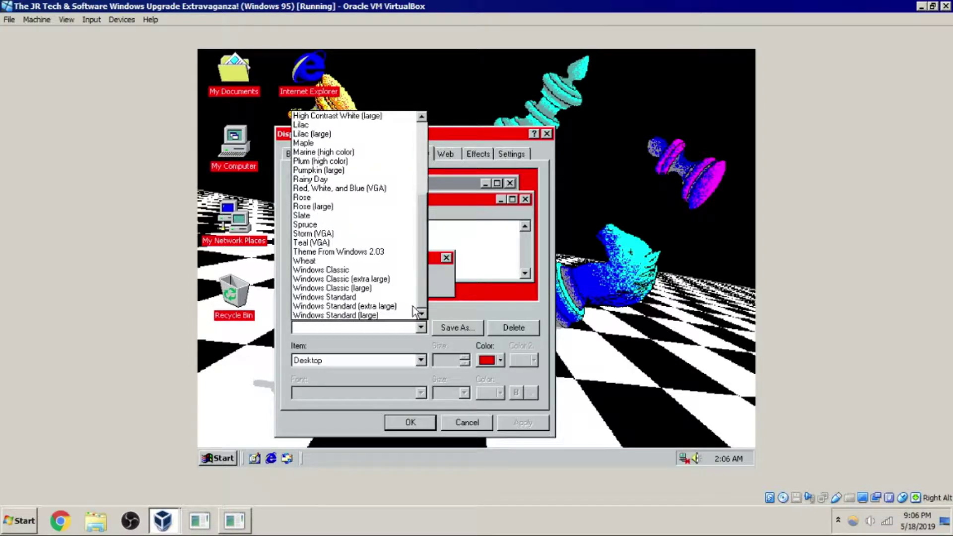
{"action": "left_click", "coordinate": [404, 252]}
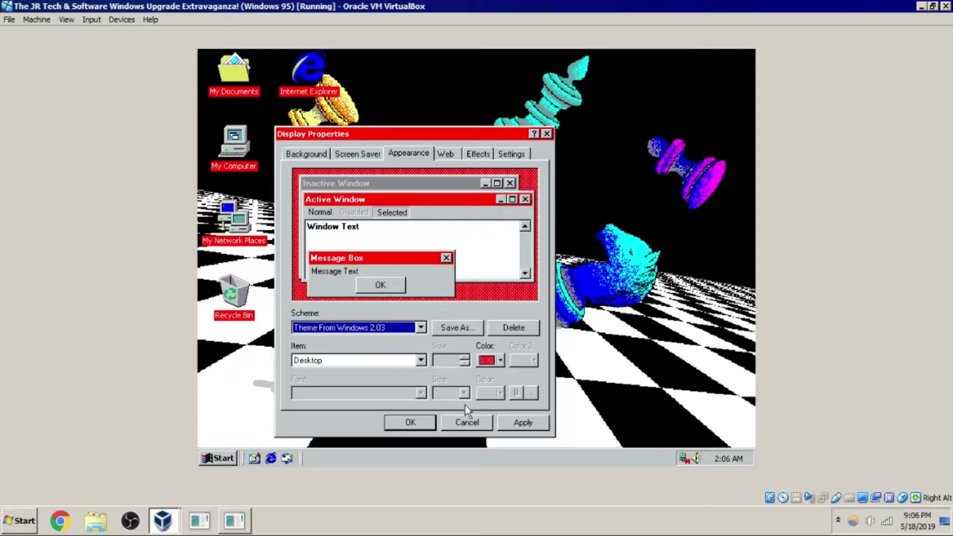
{"action": "left_click", "coordinate": [521, 423]}
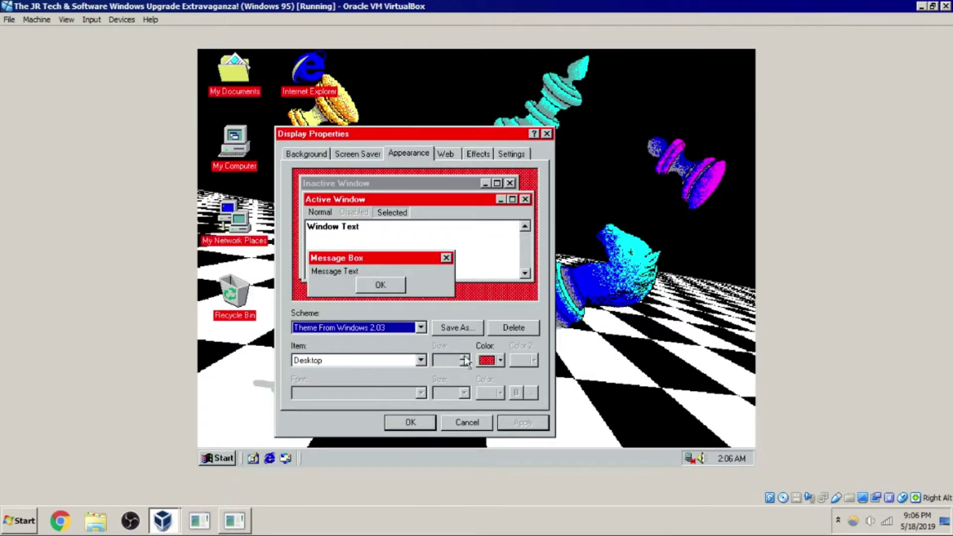
Confirm the display settings with OK, then open Control Panel, scroll through it and close it.
{"action": "left_click", "coordinate": [423, 424]}
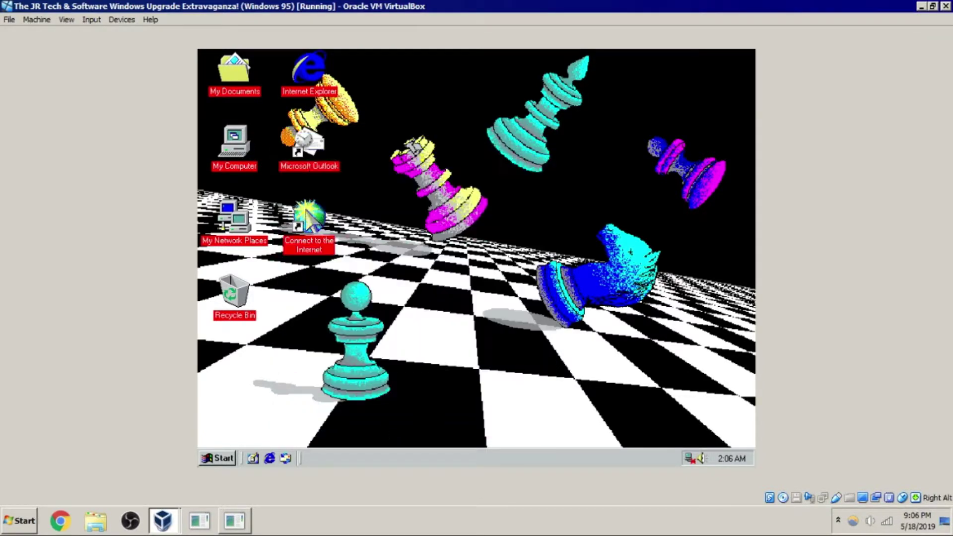
{"action": "left_click", "coordinate": [206, 460]}
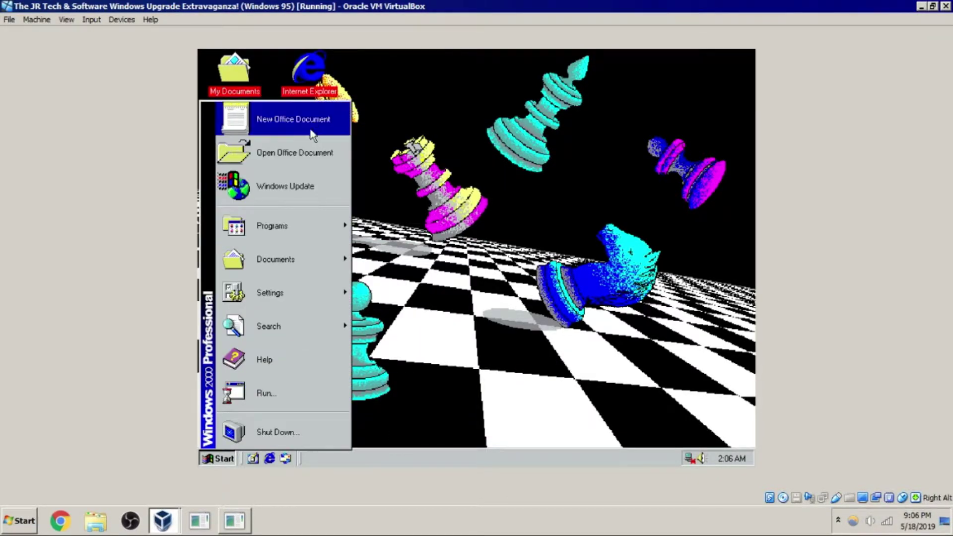
{"action": "mouse_move", "coordinate": [300, 242]}
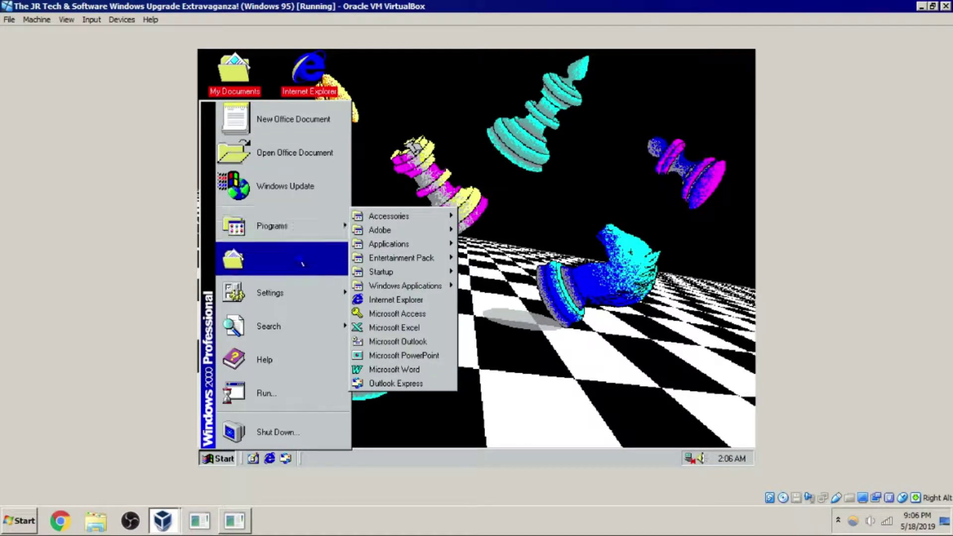
{"action": "mouse_move", "coordinate": [293, 289]}
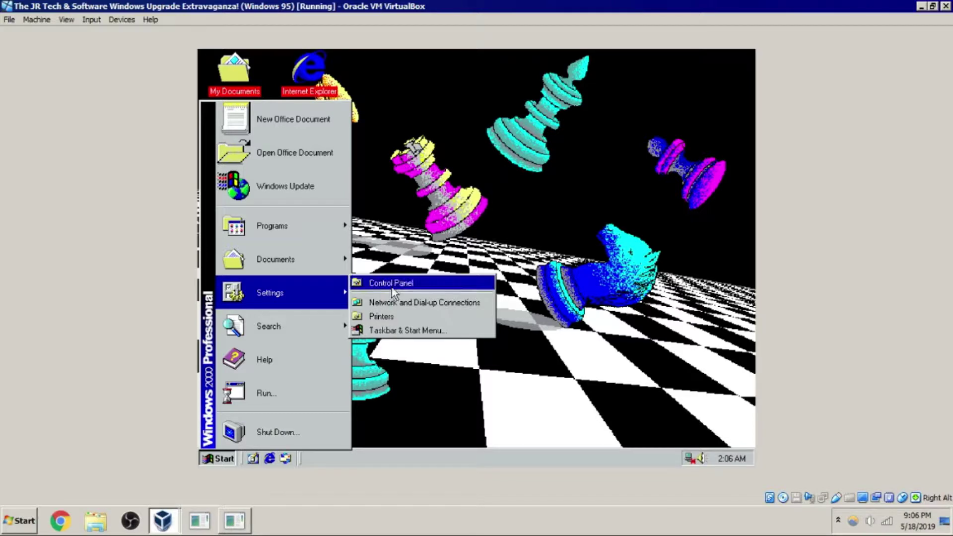
{"action": "left_click", "coordinate": [391, 284]}
{"action": "left_click_drag", "start_coordinate": [740, 291], "coordinate": [734, 425]}
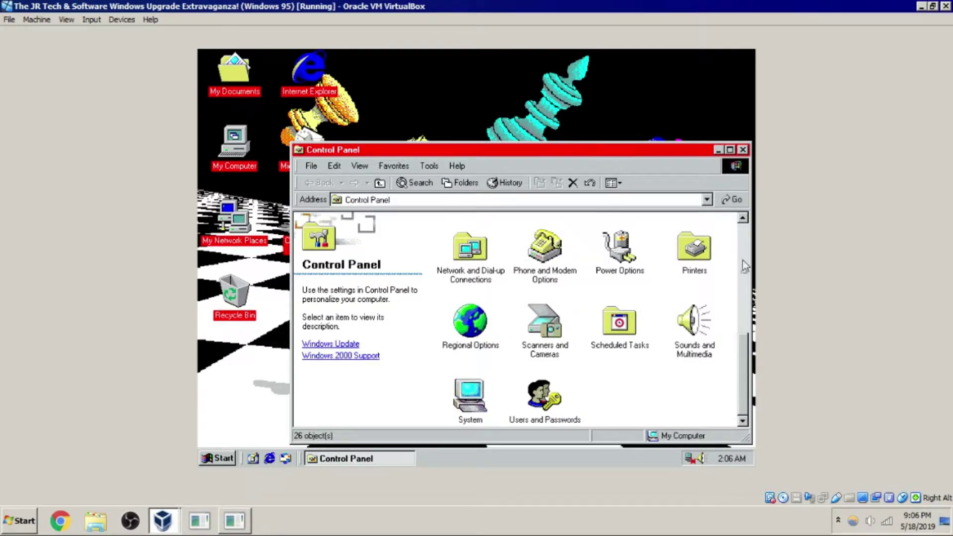
{"action": "left_click", "coordinate": [742, 151]}
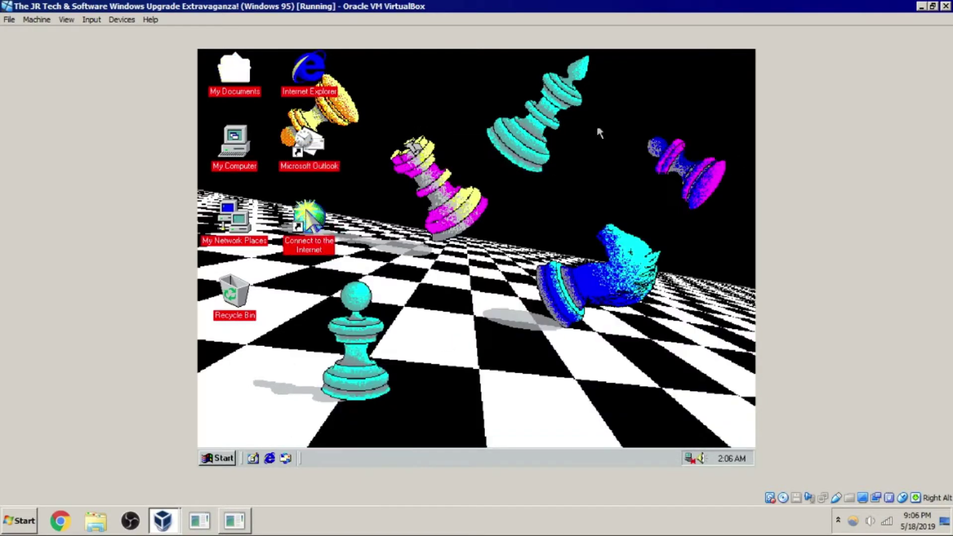
Open and enlarge My Computer, then eject the W2PCCP_EN (G:) setup disc.
{"action": "left_click", "coordinate": [233, 144]}
{"action": "double_click", "coordinate": [233, 144]}
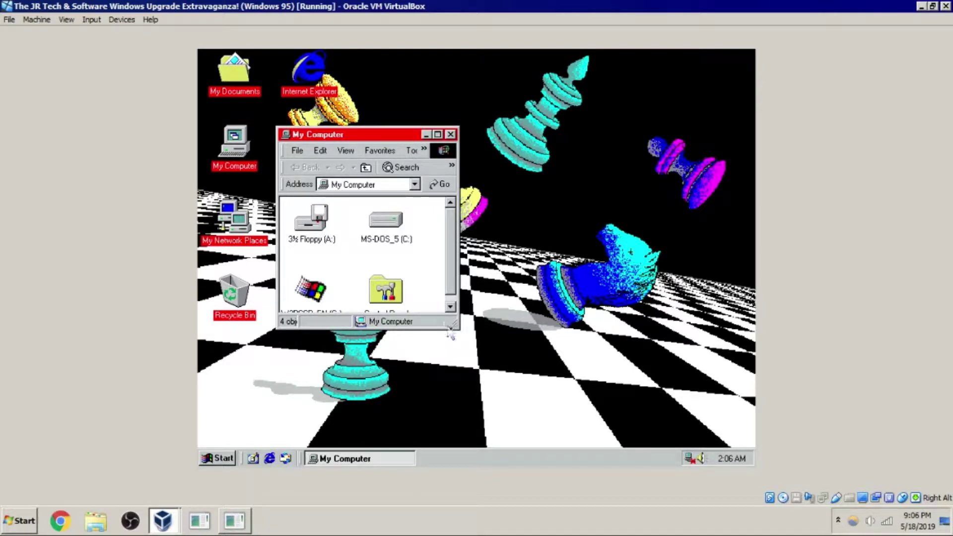
{"action": "left_click_drag", "start_coordinate": [453, 323], "coordinate": [645, 423]}
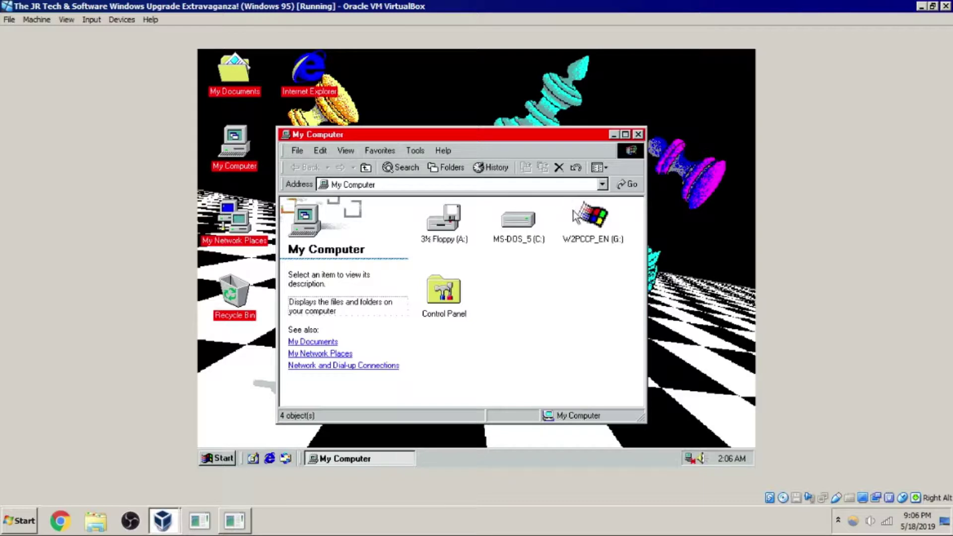
{"action": "left_click", "coordinate": [583, 214]}
{"action": "right_click", "coordinate": [584, 213]}
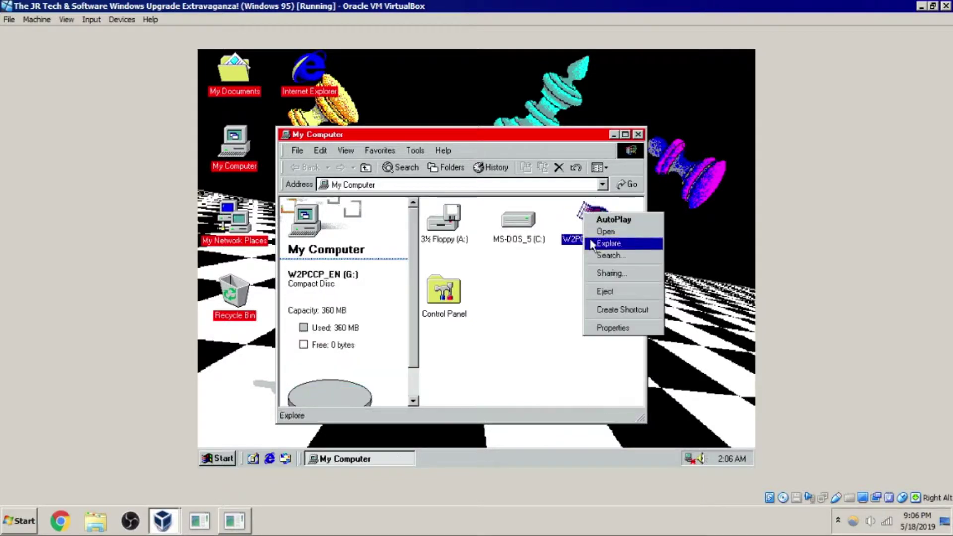
{"action": "left_click", "coordinate": [595, 291]}
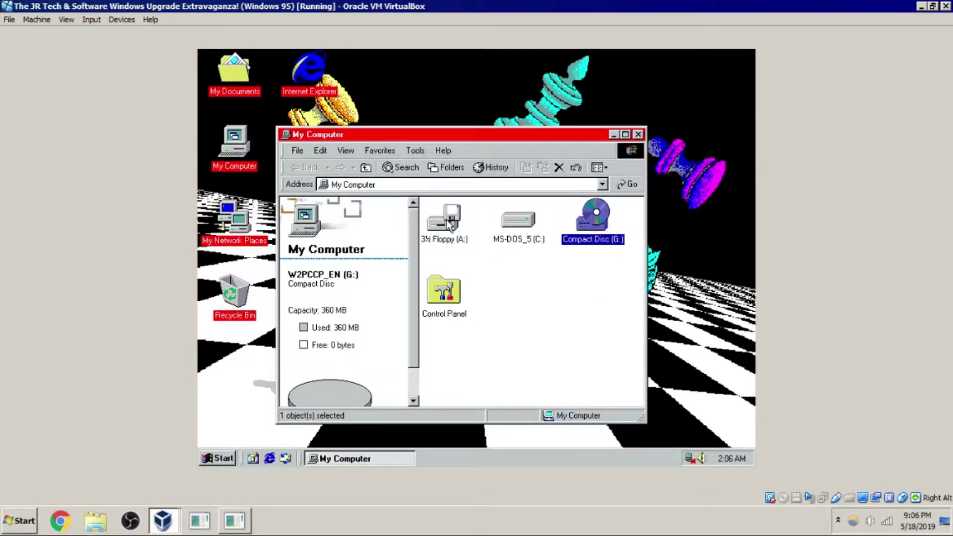
Browse into the WINDOWS folder on MS-DOS_5 (C:) and show its files.
{"action": "left_click", "coordinate": [529, 231]}
{"action": "double_click", "coordinate": [528, 230]}
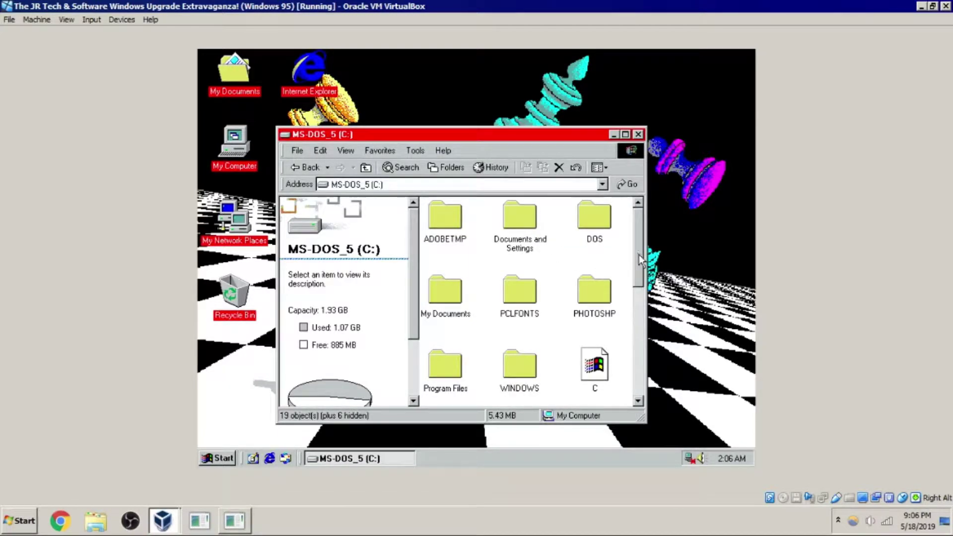
{"action": "left_click_drag", "start_coordinate": [638, 255], "coordinate": [639, 276]}
{"action": "double_click", "coordinate": [516, 326]}
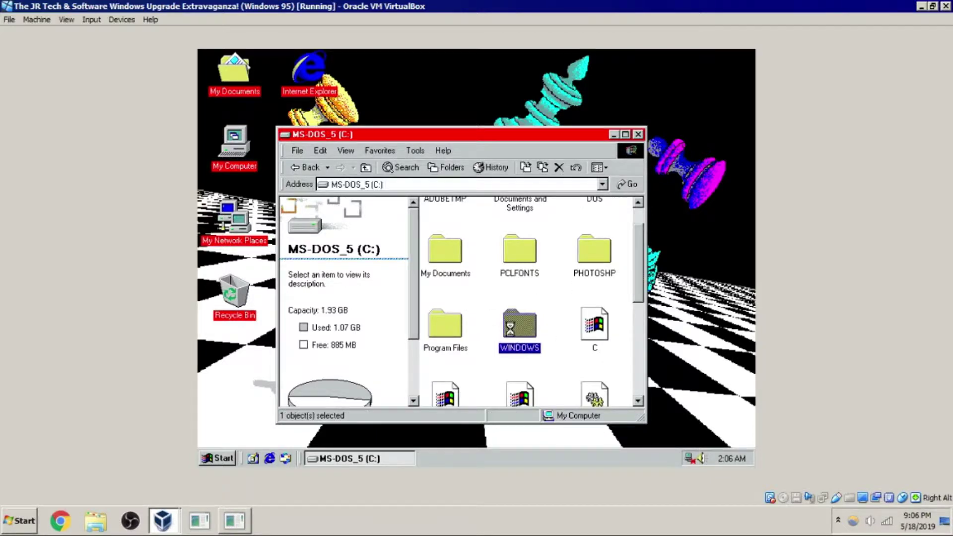
{"action": "left_click", "coordinate": [331, 323]}
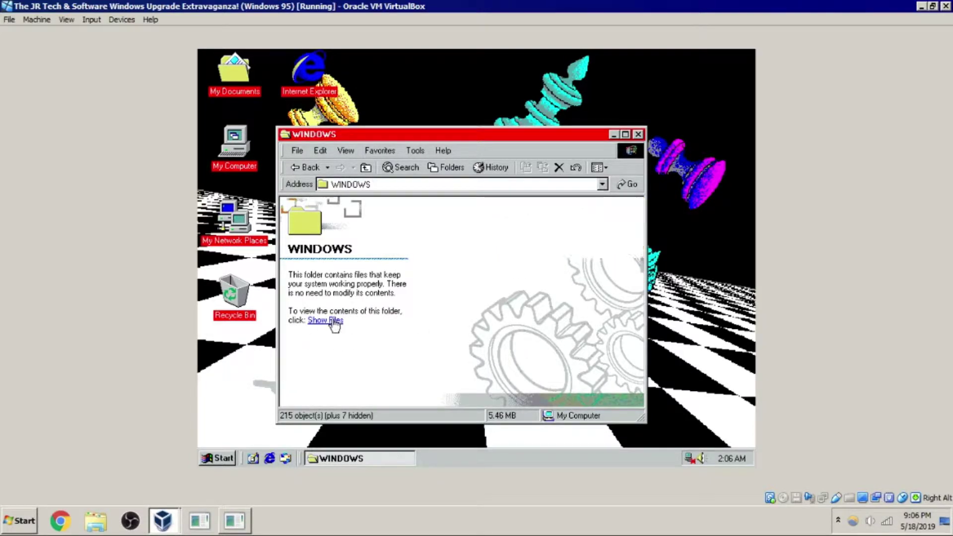
Maximize the WINDOWS folder window and switch its view to List.
{"action": "left_click", "coordinate": [625, 135]}
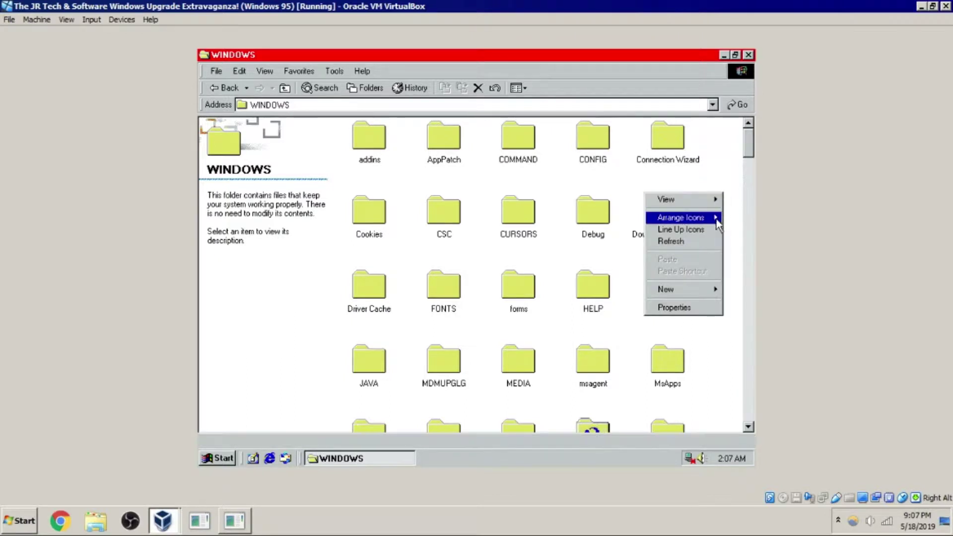
{"action": "mouse_move", "coordinate": [687, 199]}
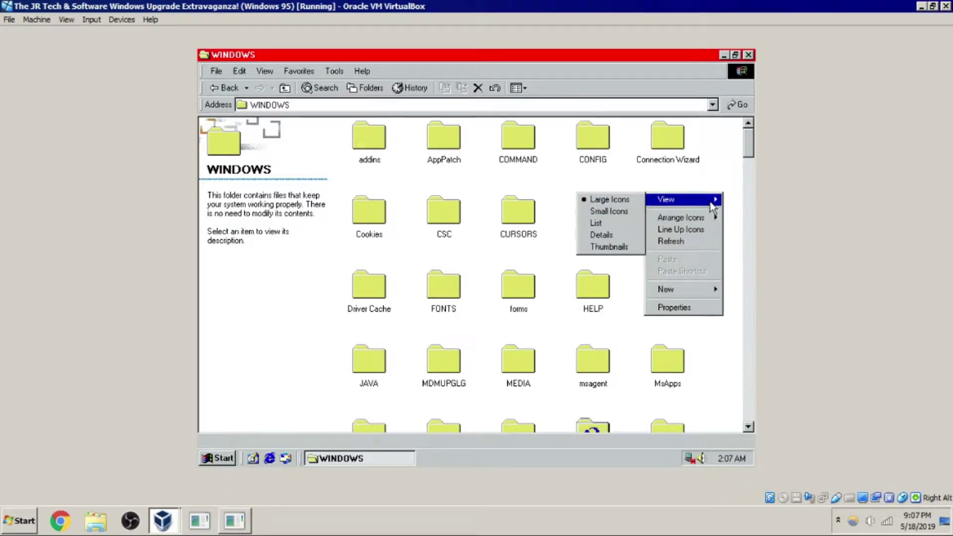
{"action": "left_click", "coordinate": [628, 211]}
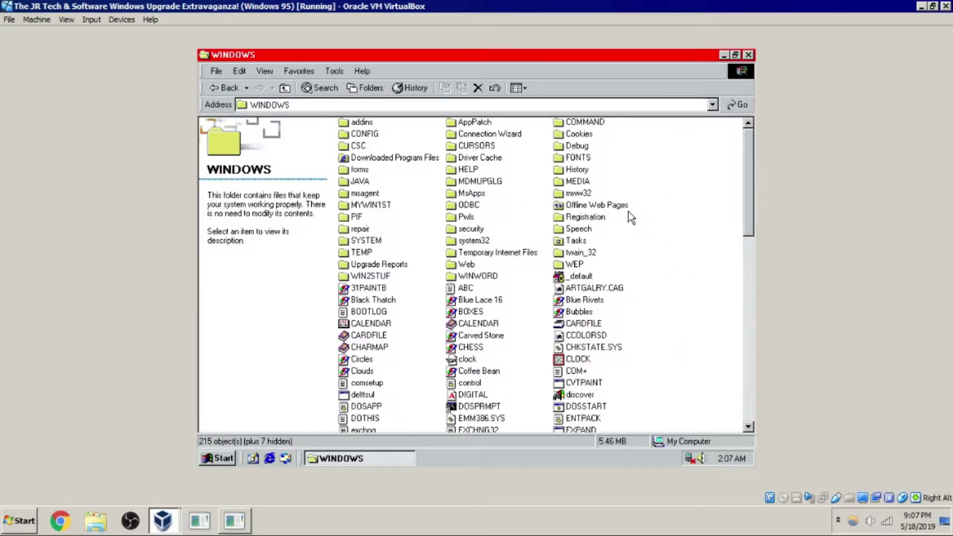
{"action": "right_click", "coordinate": [665, 178]}
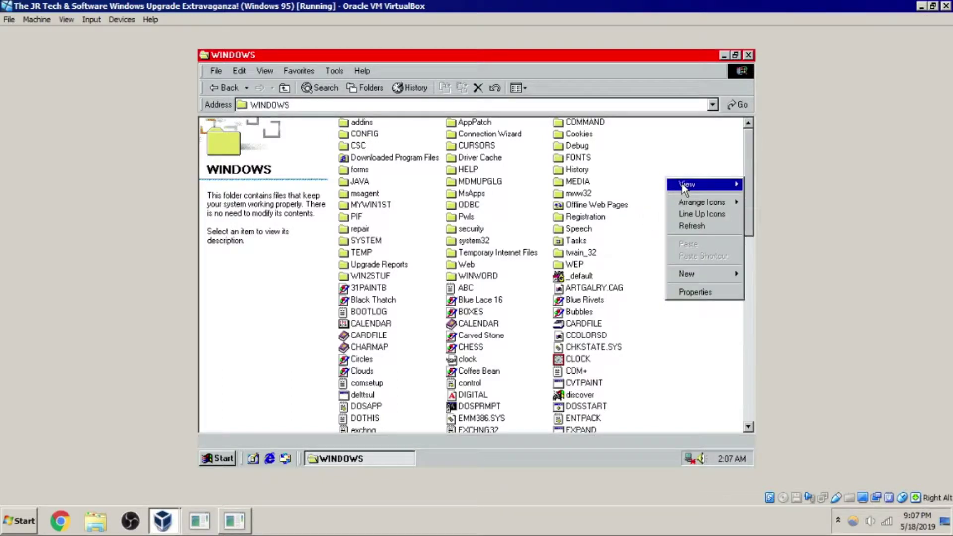
{"action": "mouse_move", "coordinate": [682, 183]}
{"action": "left_click", "coordinate": [612, 205]}
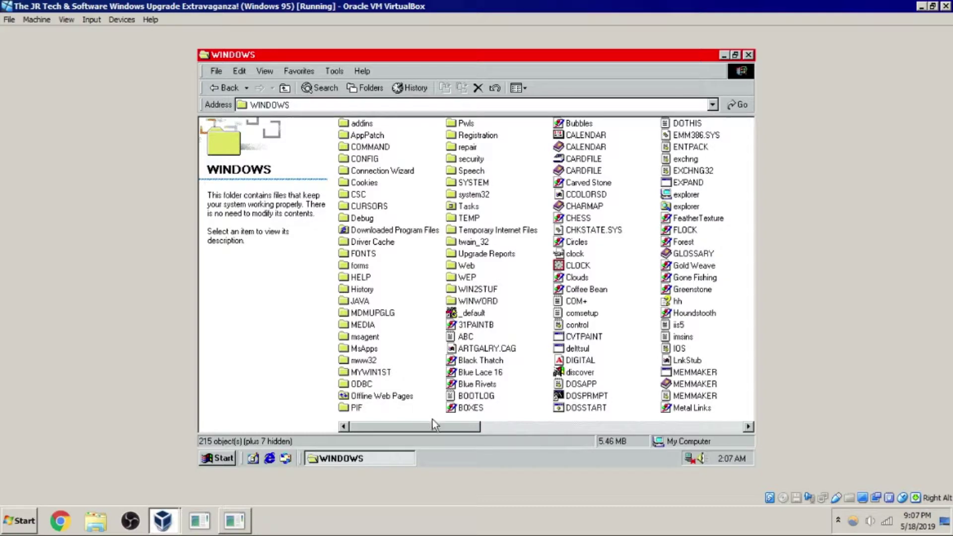
{"action": "left_click_drag", "start_coordinate": [442, 429], "coordinate": [475, 433]}
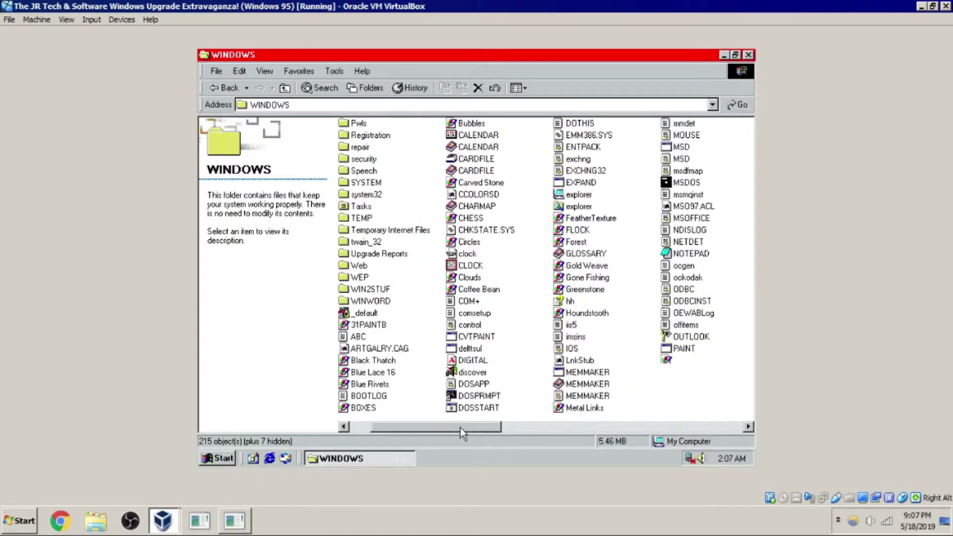
{"action": "left_click_drag", "start_coordinate": [397, 429], "coordinate": [361, 422]}
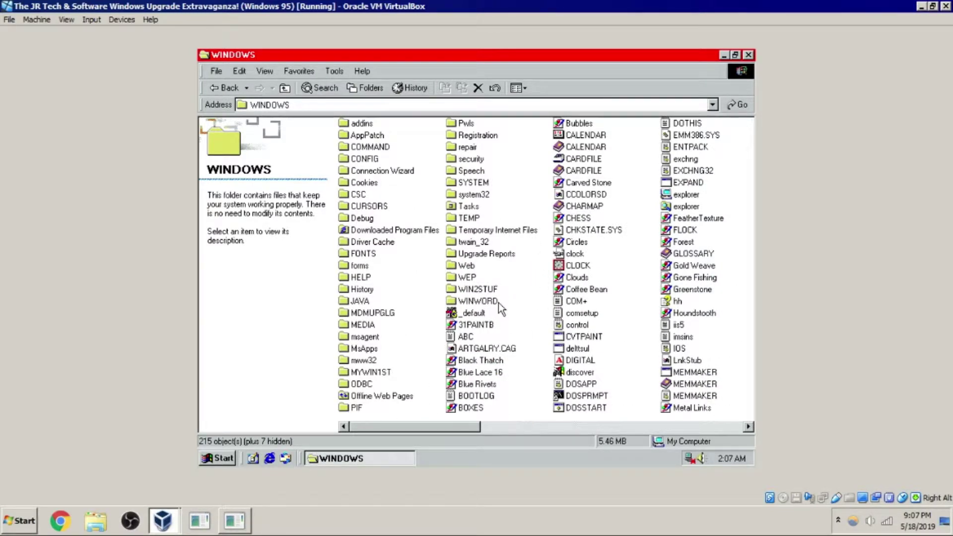
Browse the SYSTEM folder, inspect The 60's USA screen saver, then return to WINDOWS.
{"action": "double_click", "coordinate": [475, 183]}
{"action": "left_click_drag", "start_coordinate": [748, 178], "coordinate": [736, 419]}
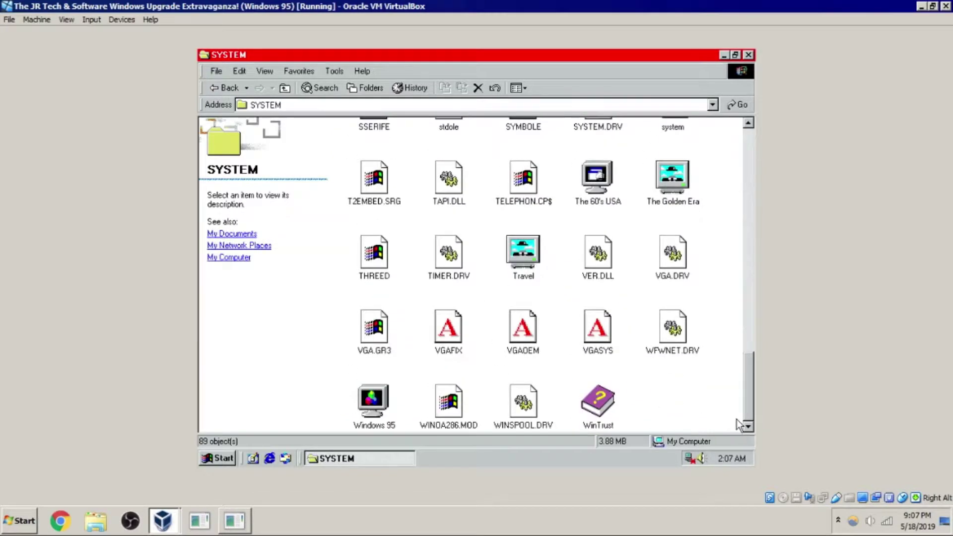
{"action": "left_click", "coordinate": [597, 179]}
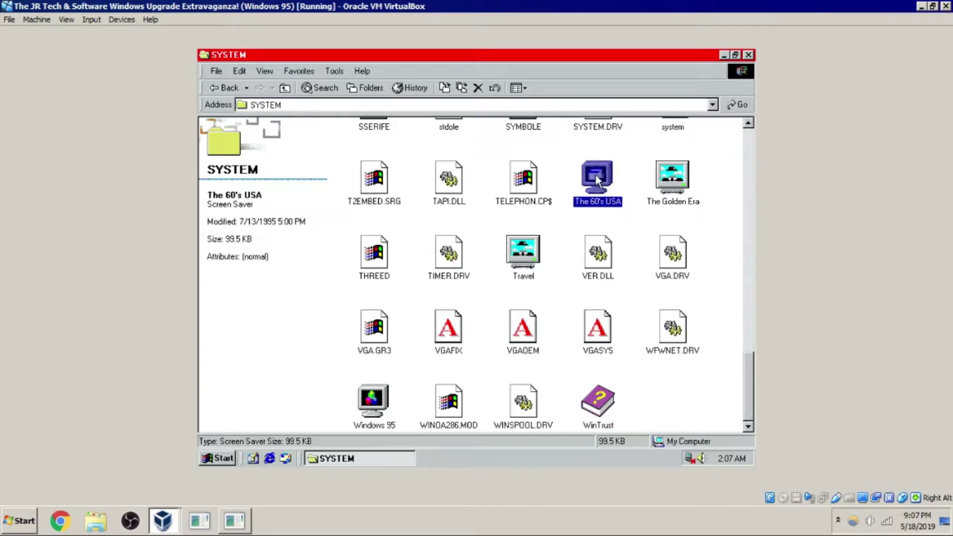
{"action": "left_click_drag", "start_coordinate": [739, 377], "coordinate": [737, 138]}
{"action": "left_click", "coordinate": [284, 88]}
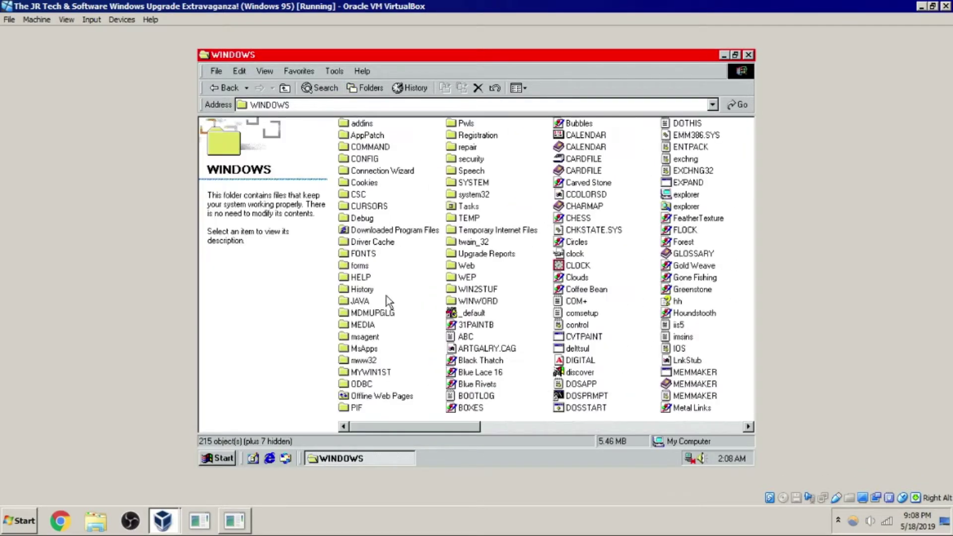
Open the PIF folder, run PIFEDIT and review its properties.
{"action": "double_click", "coordinate": [353, 407]}
{"action": "scroll", "coordinate": [612, 278], "scroll_direction": "down", "scroll_amount": 5}
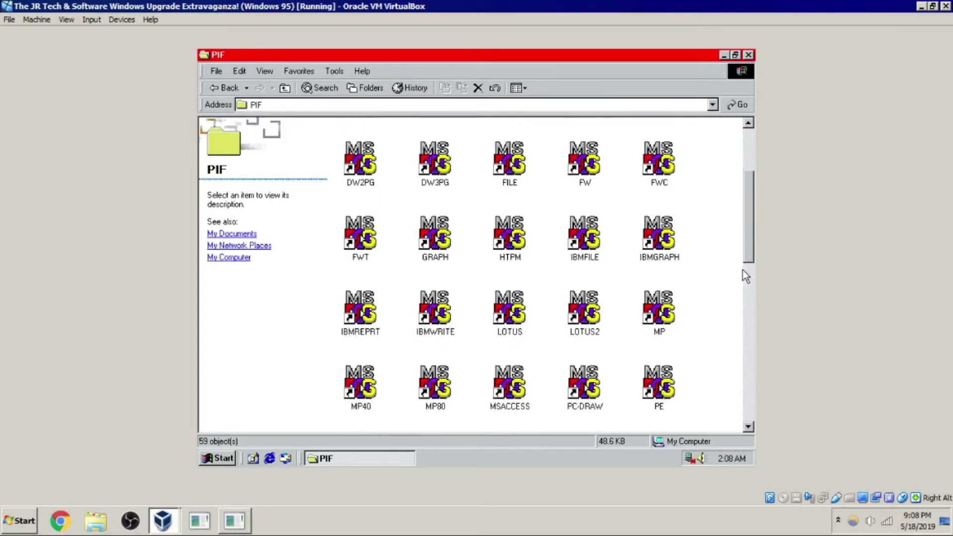
{"action": "double_click", "coordinate": [436, 314]}
{"action": "key", "text": "alt+Return"}
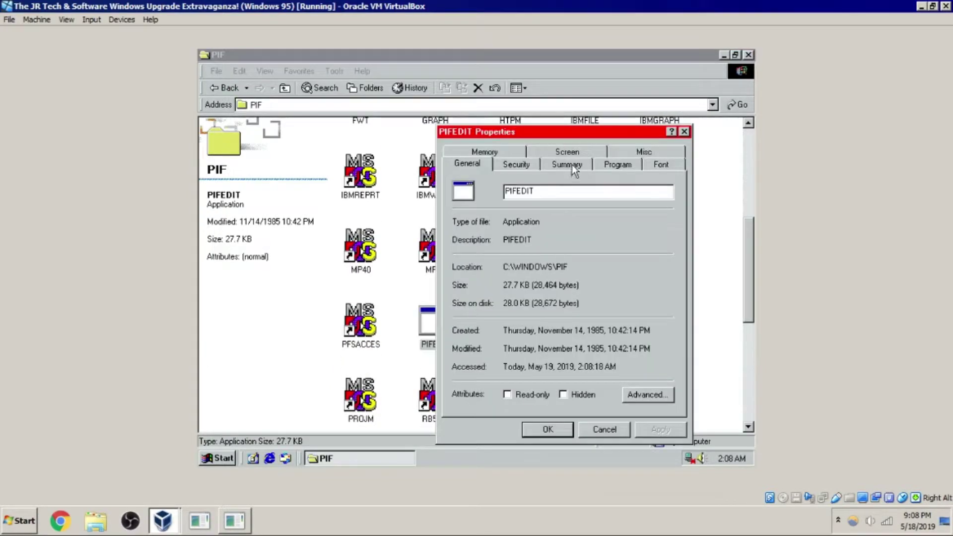
{"action": "left_click", "coordinate": [571, 164]}
{"action": "left_click", "coordinate": [630, 166]}
{"action": "left_click", "coordinate": [662, 152]}
{"action": "left_click", "coordinate": [604, 429]}
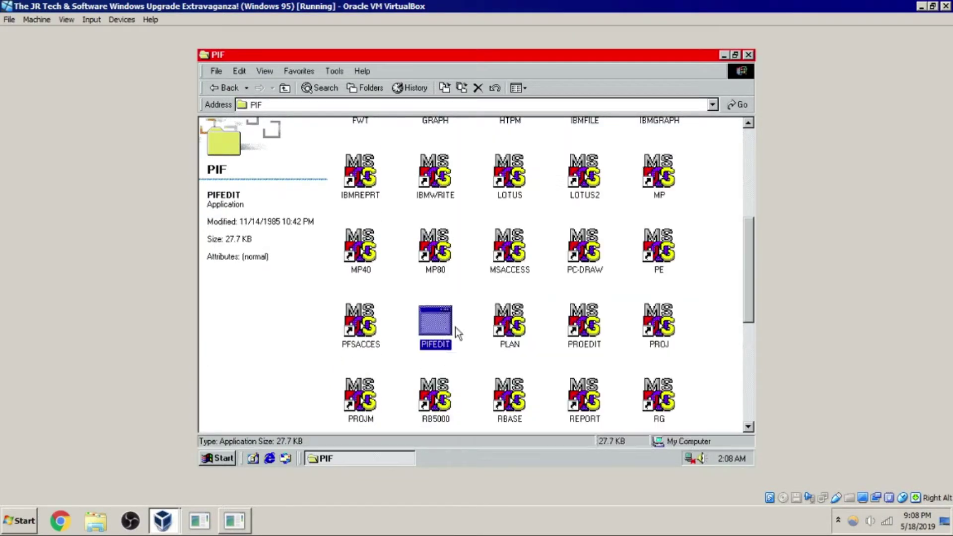
Review each tab of the new PIFEDIT shortcut's properties and close without changes.
{"action": "scroll", "coordinate": [488, 399], "scroll_direction": "down", "scroll_amount": 5}
{"action": "right_click", "coordinate": [650, 403]}
{"action": "left_click", "coordinate": [675, 396]}
{"action": "left_click", "coordinate": [579, 164]}
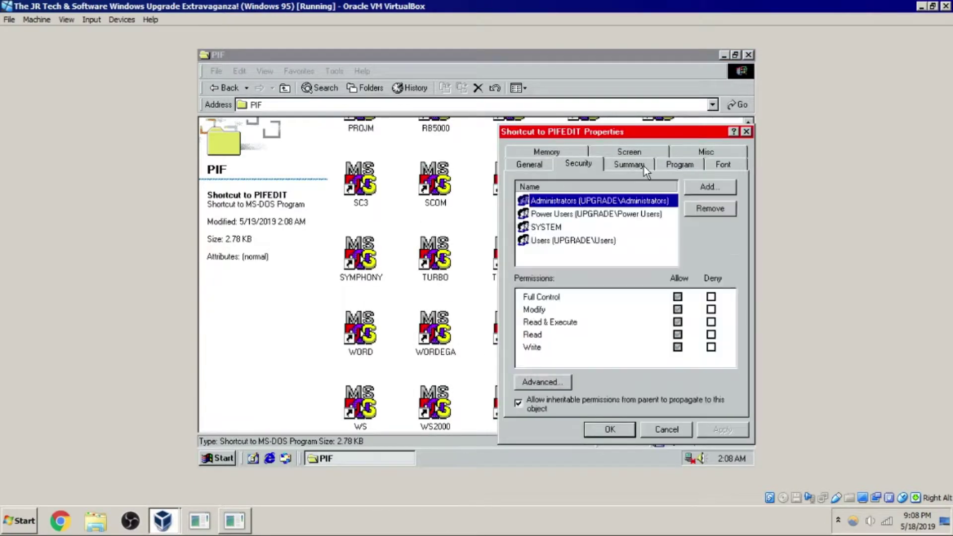
{"action": "left_click", "coordinate": [660, 164]}
{"action": "left_click", "coordinate": [723, 165]}
{"action": "left_click", "coordinate": [629, 152]}
{"action": "left_click", "coordinate": [564, 164]}
{"action": "left_click", "coordinate": [529, 153]}
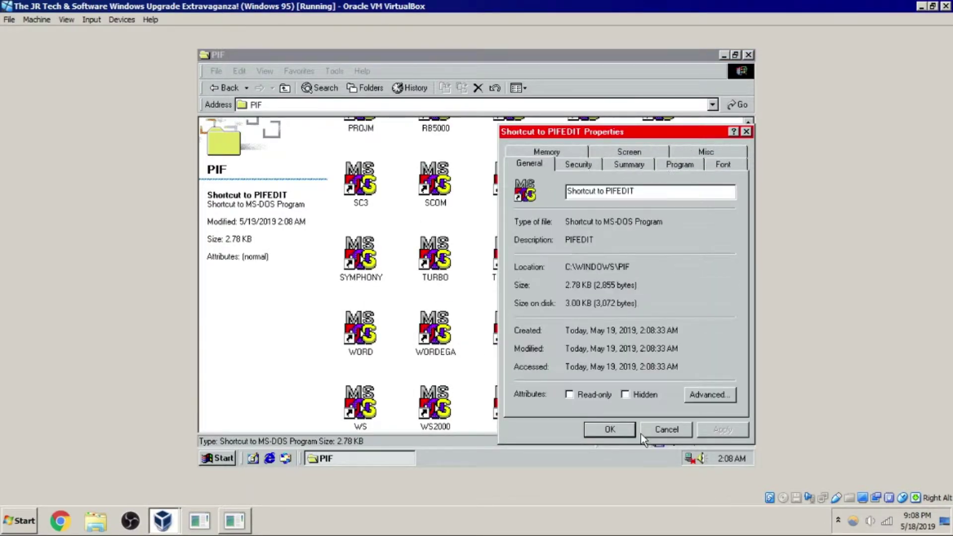
{"action": "left_click", "coordinate": [654, 430]}
Go back up to WINDOWS and test-launch the old Clock application, then close it.
{"action": "left_click", "coordinate": [285, 88]}
{"action": "double_click", "coordinate": [578, 265]}
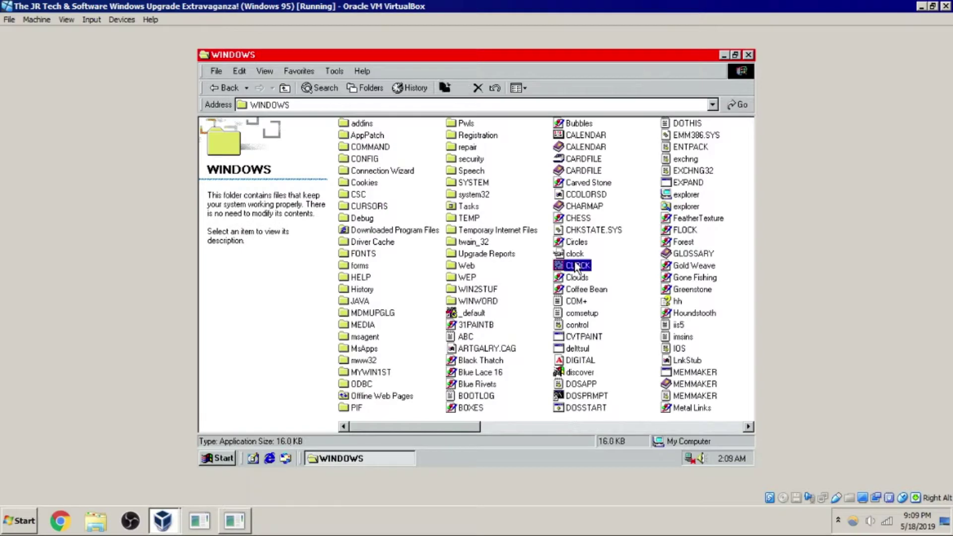
{"action": "left_click", "coordinate": [365, 134]}
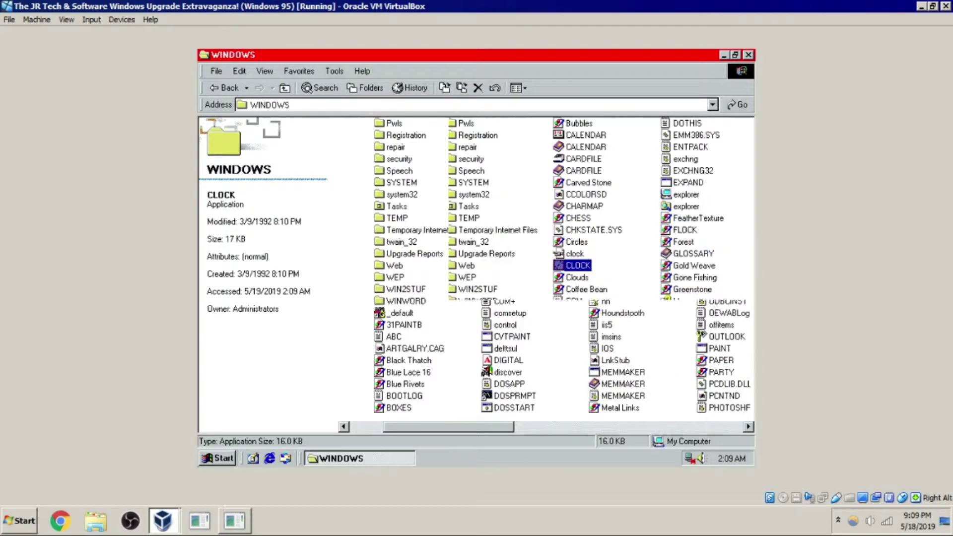
Try launching the old Microsoft Word from Start > Programs and dismiss its message.
{"action": "left_click", "coordinate": [230, 459]}
{"action": "mouse_move", "coordinate": [276, 219]}
{"action": "mouse_move", "coordinate": [377, 281]}
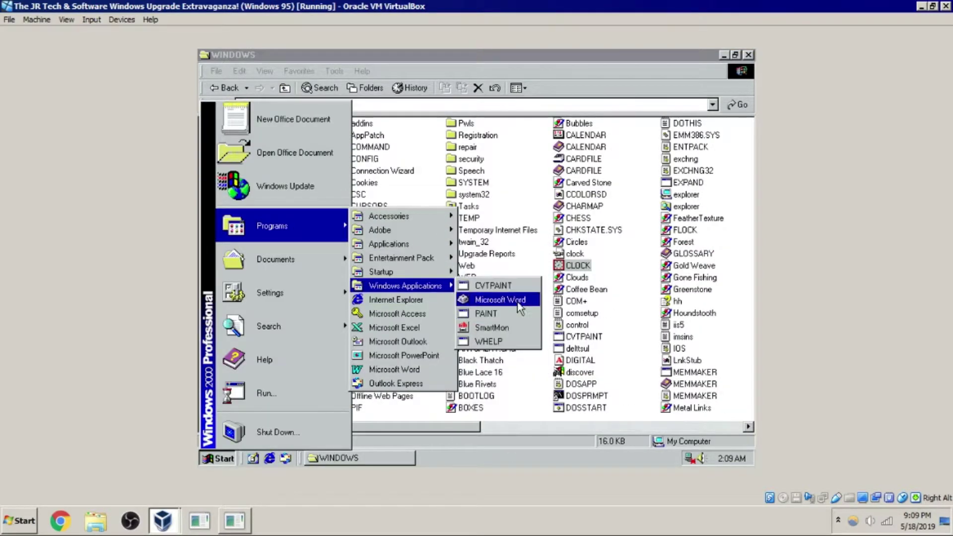
{"action": "left_click", "coordinate": [508, 319]}
{"action": "left_click", "coordinate": [568, 183]}
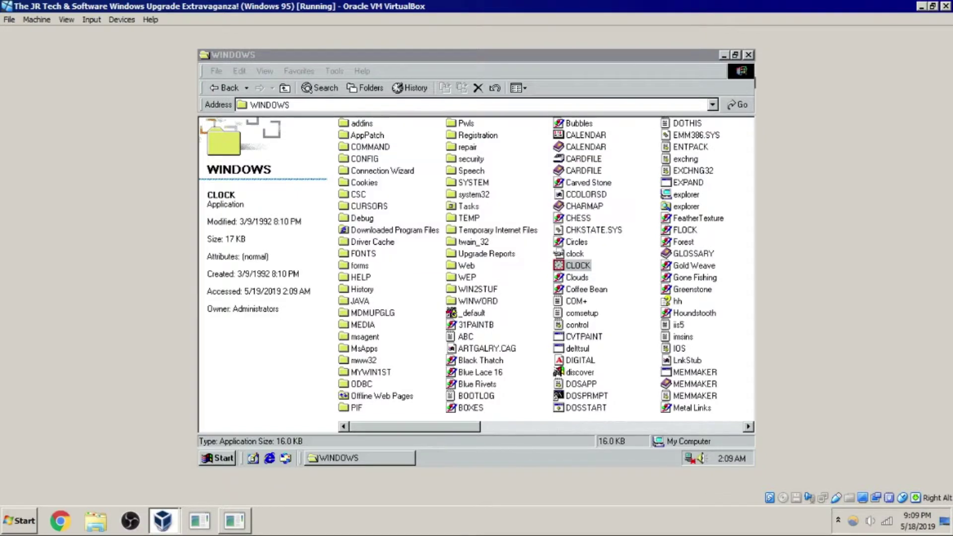
Close the WINDOWS folder and browse Start > Programs > Applications > Entertainment Pack.
{"action": "left_click", "coordinate": [748, 55]}
{"action": "left_click", "coordinate": [220, 459]}
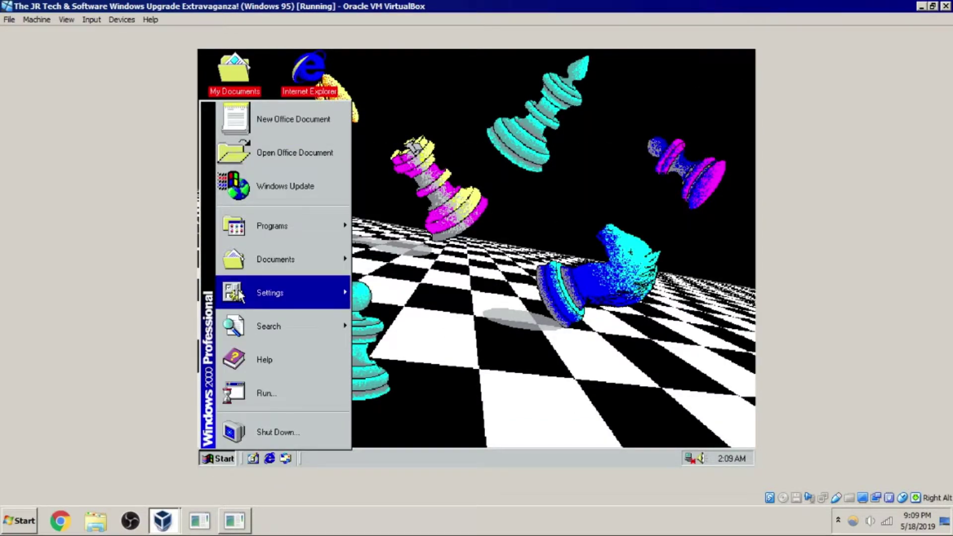
{"action": "mouse_move", "coordinate": [308, 228]}
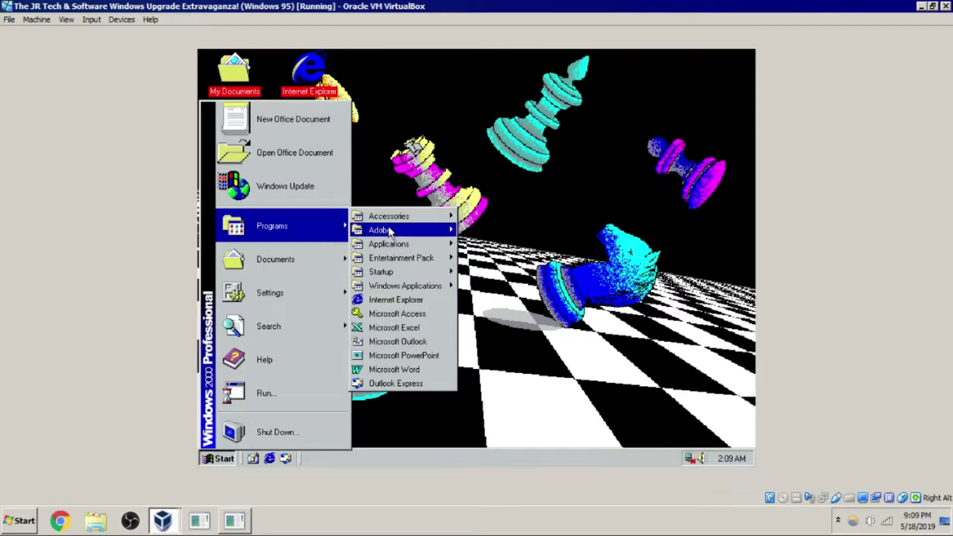
{"action": "mouse_move", "coordinate": [412, 218]}
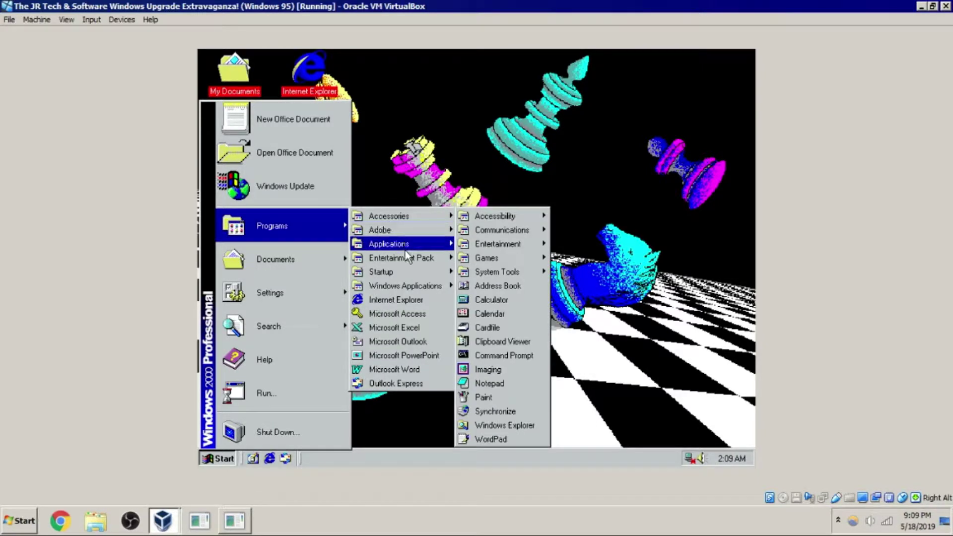
{"action": "mouse_move", "coordinate": [435, 247]}
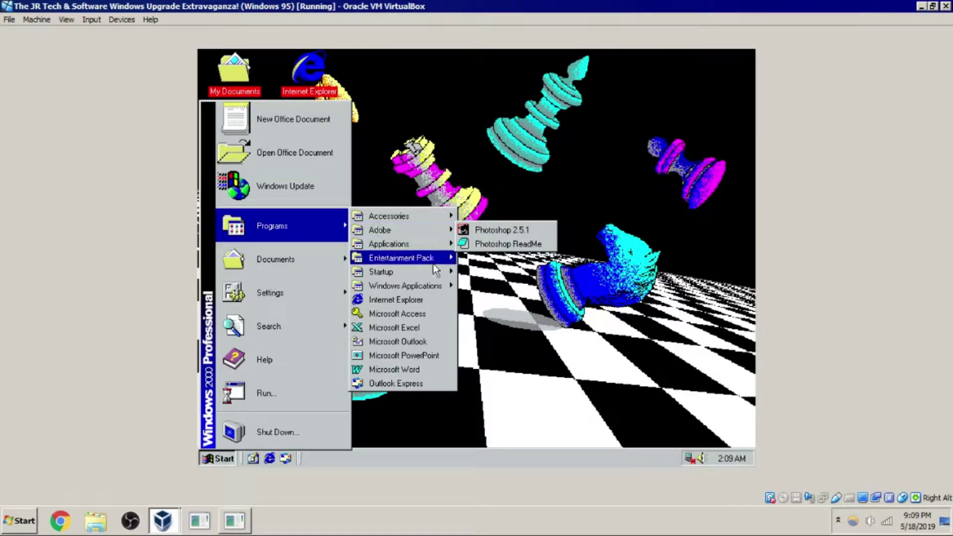
Launch QBasic, enter a PRINT "Hi" program with RUN, and run it with F5.
{"action": "left_click", "coordinate": [501, 243]}
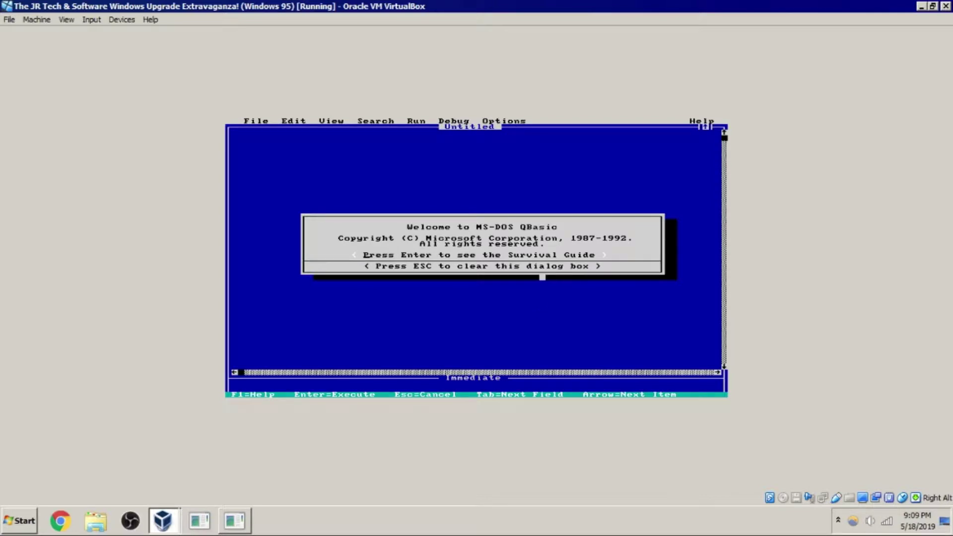
{"action": "left_click", "coordinate": [546, 266]}
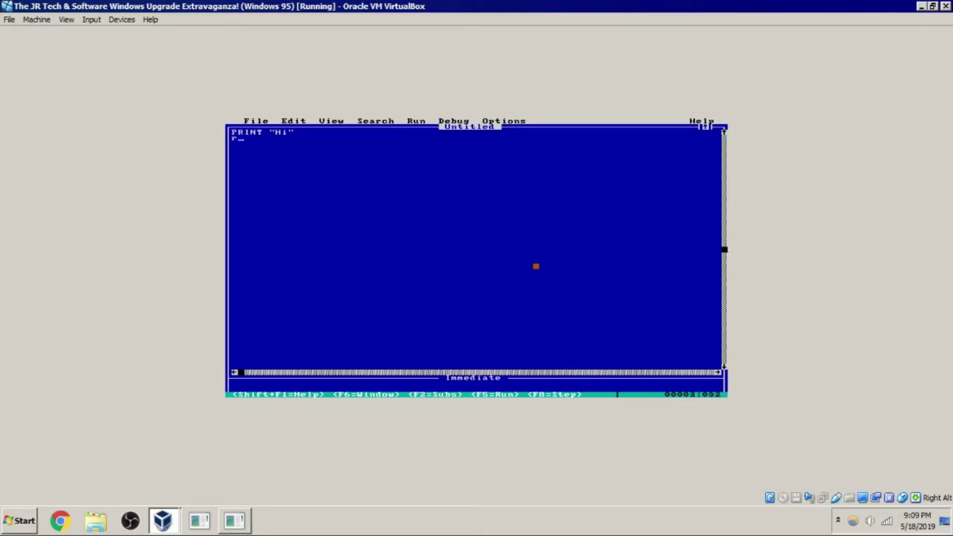
{"action": "type", "text": "n"}
{"action": "key", "text": "Return"}
{"action": "key", "text": "F5"}
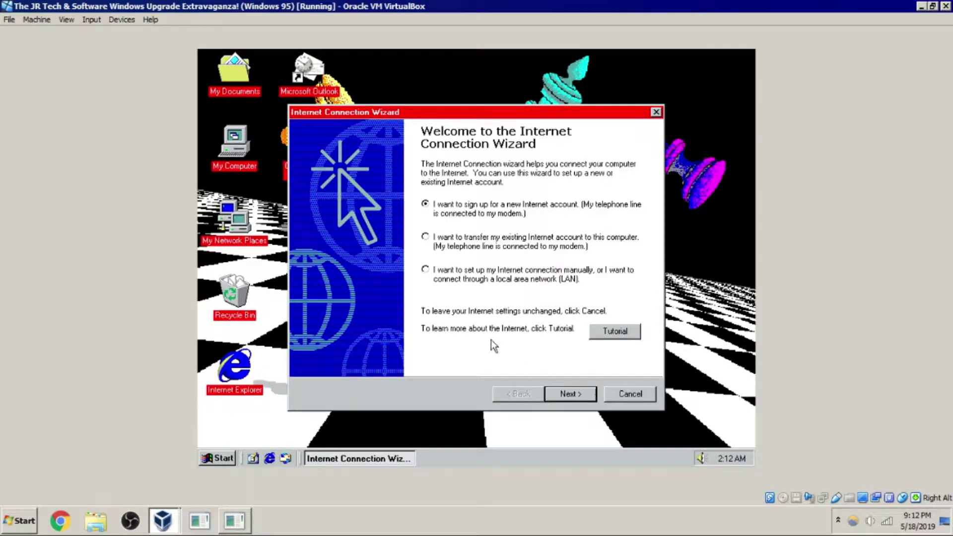
Cancel the Internet Connection Wizard permanently, choose Work Offline, and close Internet Explorer.
{"action": "left_click", "coordinate": [622, 392]}
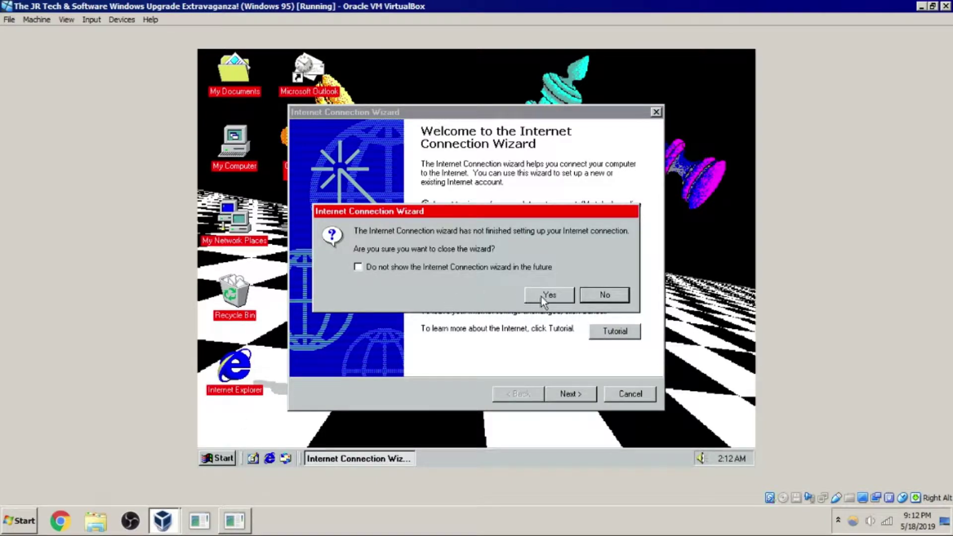
{"action": "left_click", "coordinate": [524, 271]}
{"action": "left_click", "coordinate": [549, 294]}
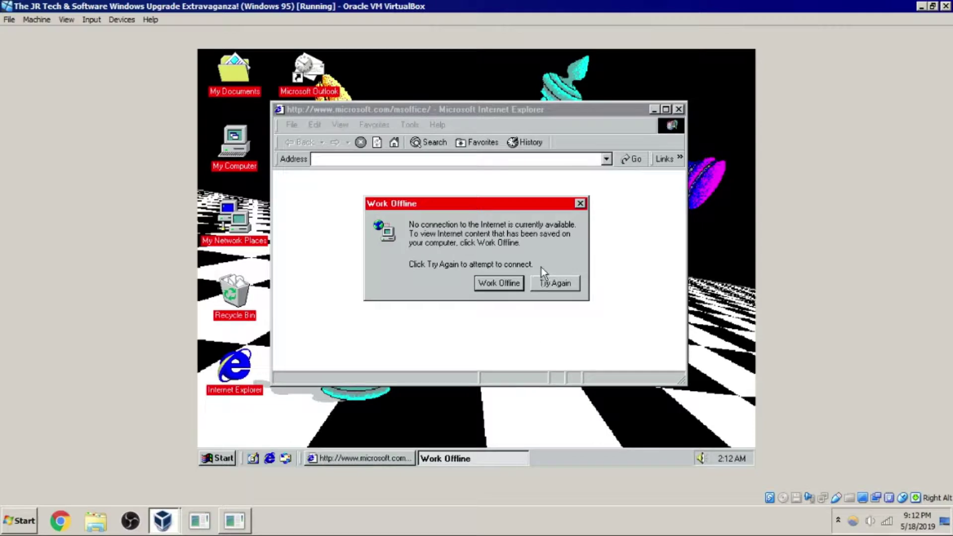
{"action": "left_click", "coordinate": [520, 283]}
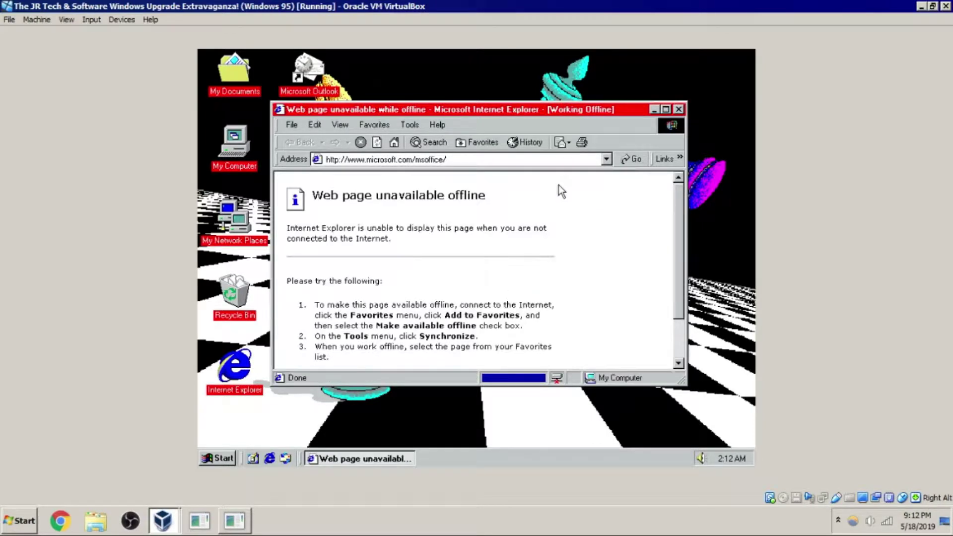
{"action": "left_click", "coordinate": [681, 110]}
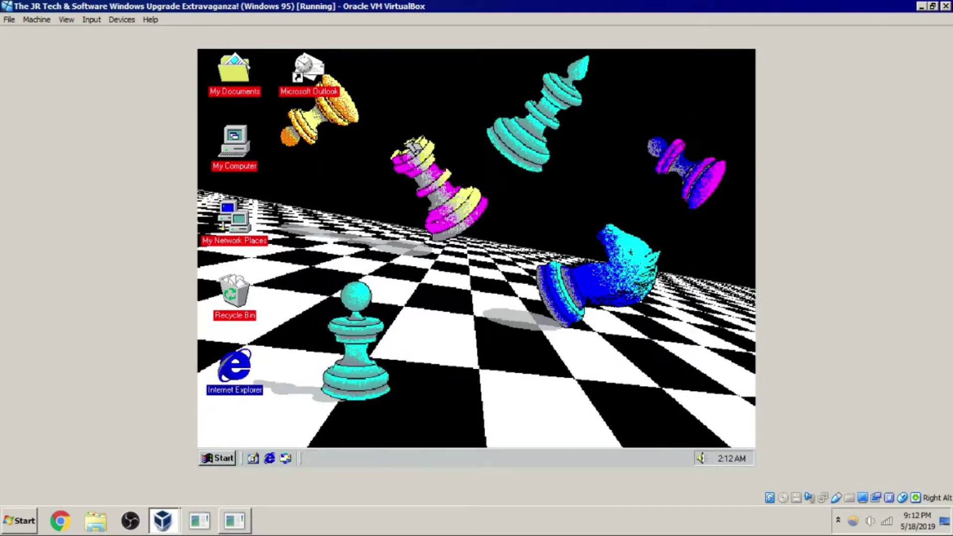
{"action": "left_click", "coordinate": [227, 458]}
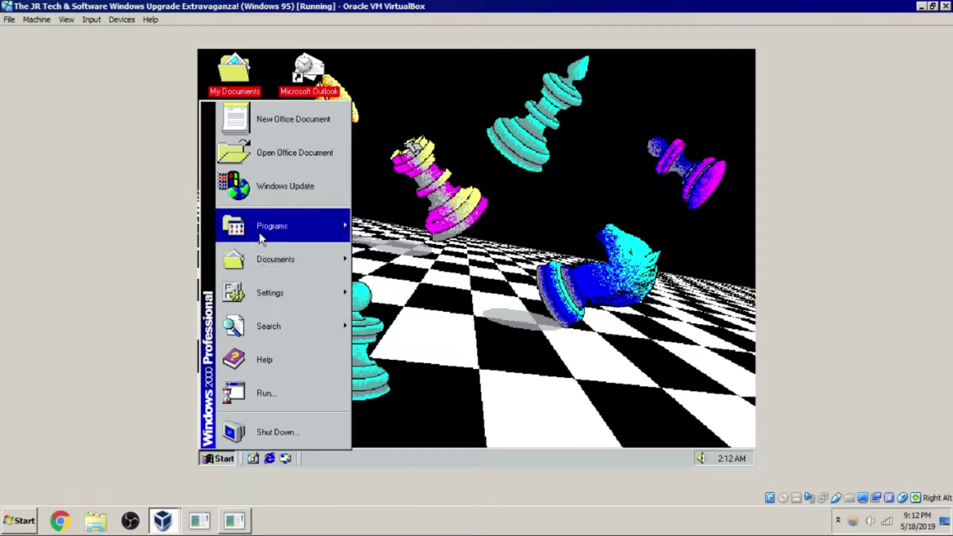
{"action": "mouse_move", "coordinate": [262, 239]}
{"action": "left_click", "coordinate": [507, 171]}
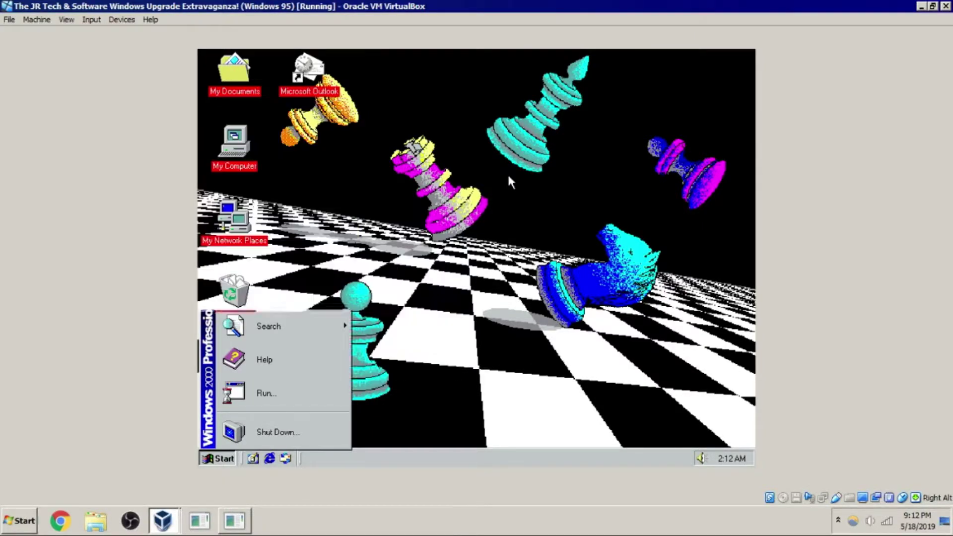
{"action": "right_click", "coordinate": [507, 174]}
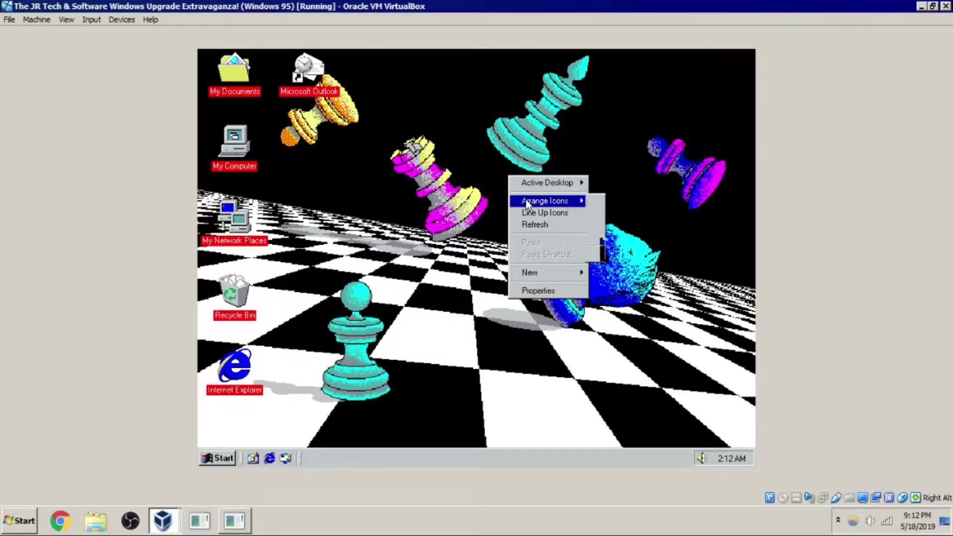
{"action": "mouse_move", "coordinate": [538, 184]}
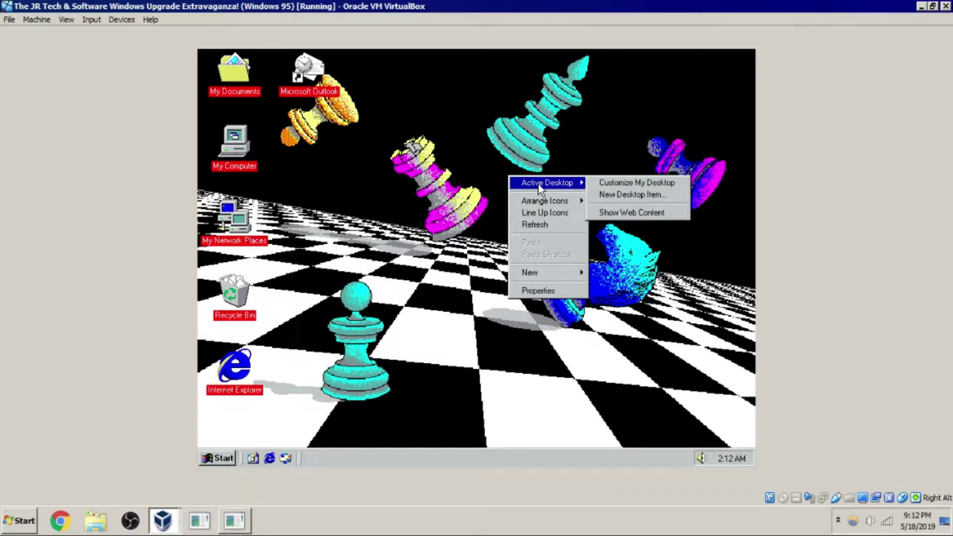
{"action": "left_click", "coordinate": [318, 414]}
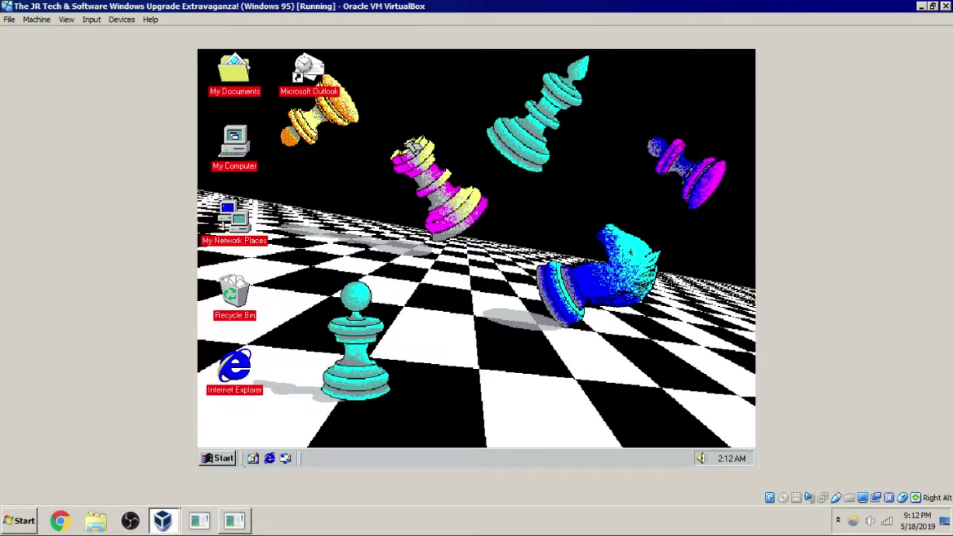
{"action": "left_click", "coordinate": [214, 457]}
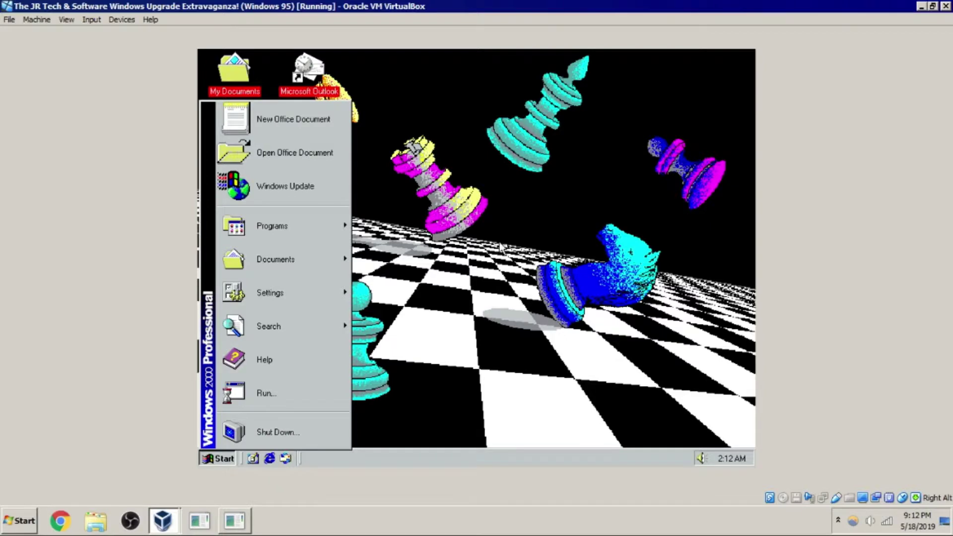
{"action": "left_click", "coordinate": [239, 85]}
Open the WINDOWS folder on drive C: from My Computer.
{"action": "double_click", "coordinate": [239, 146]}
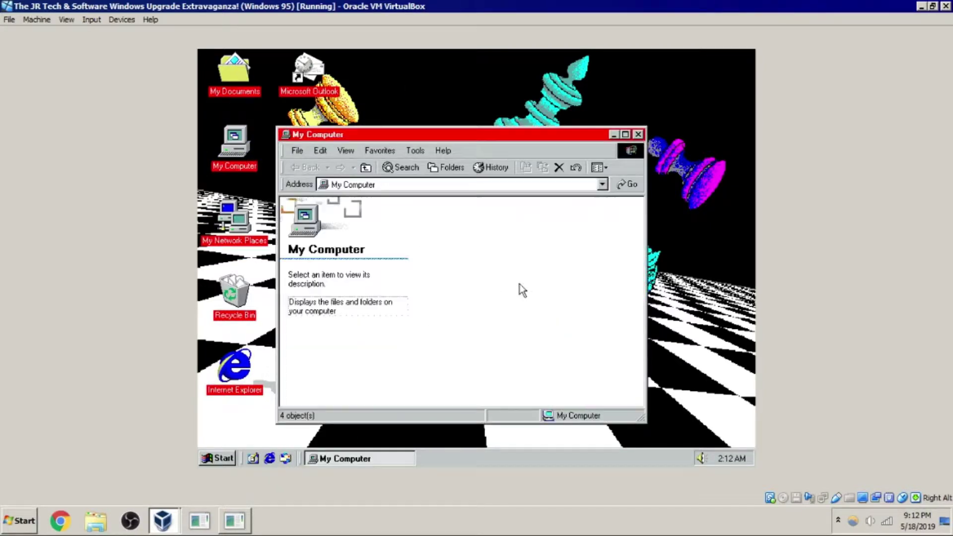
{"action": "double_click", "coordinate": [518, 223]}
{"action": "double_click", "coordinate": [466, 277]}
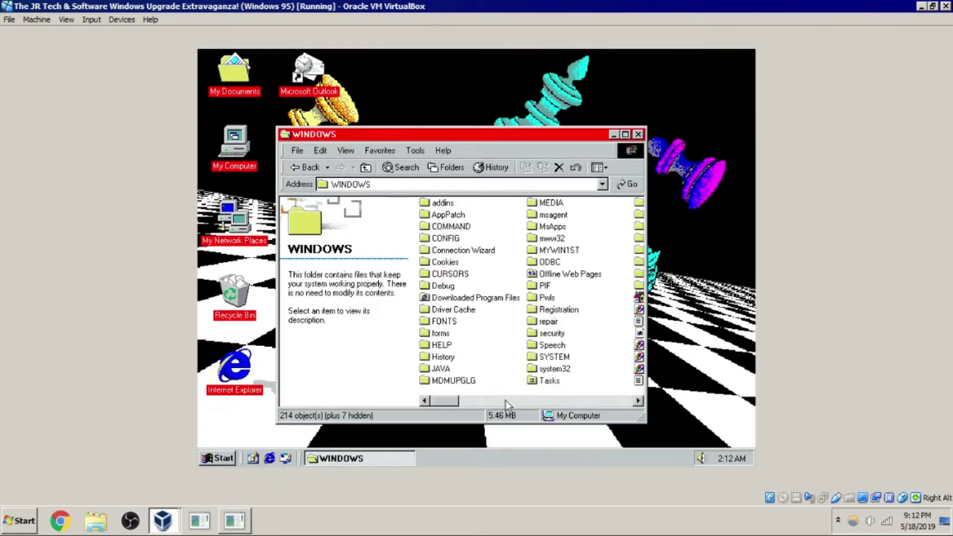
{"action": "left_click", "coordinate": [637, 400]}
{"action": "left_click", "coordinate": [637, 400]}
{"action": "left_click", "coordinate": [638, 400]}
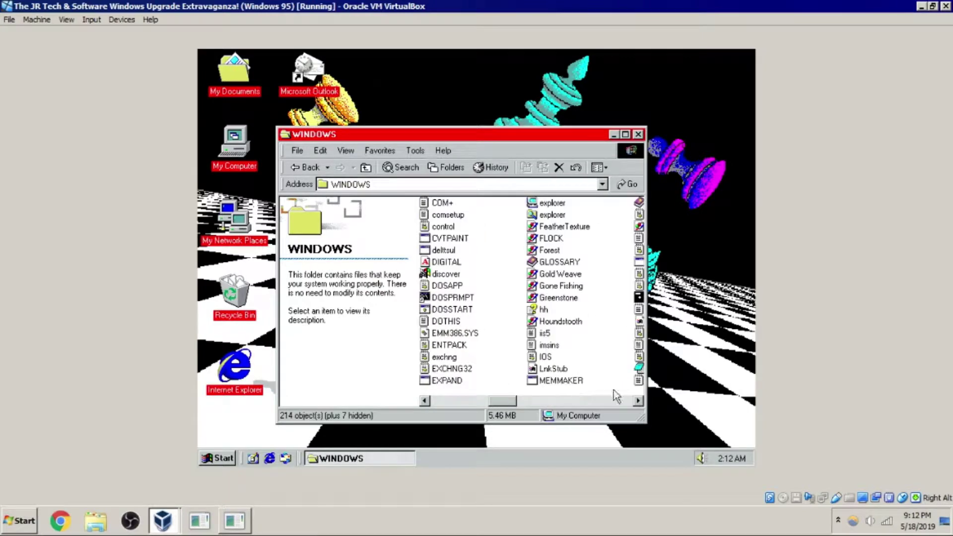
Launch the old CVTPAINT program, accept the compatibility warning, and exit its DOS console.
{"action": "double_click", "coordinate": [461, 317]}
{"action": "left_click", "coordinate": [450, 311]}
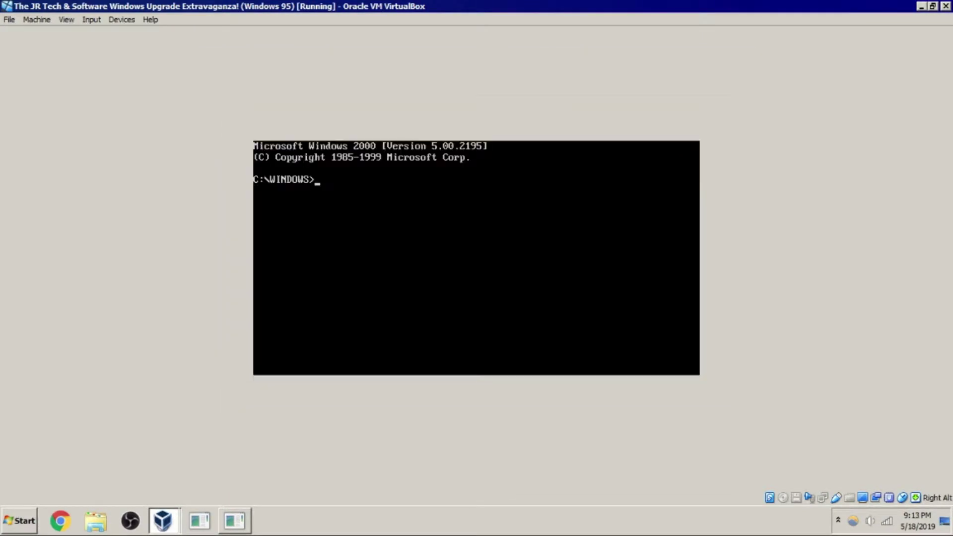
{"action": "type", "text": "xit"}
{"action": "key", "text": "Return"}
{"action": "left_click", "coordinate": [637, 400]}
{"action": "left_click", "coordinate": [637, 401]}
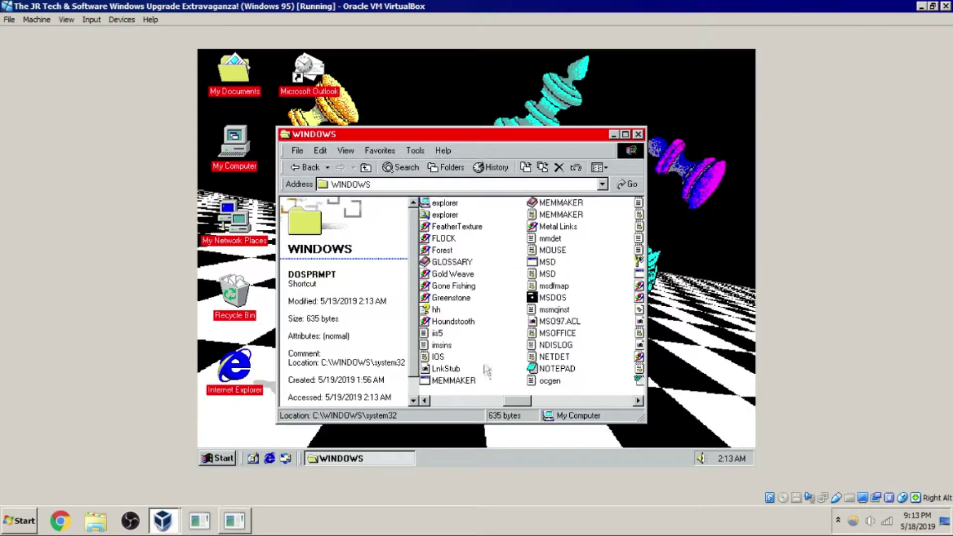
End the session from MS-DOS Executive's Special menu and log back on with the password.
{"action": "double_click", "coordinate": [546, 308]}
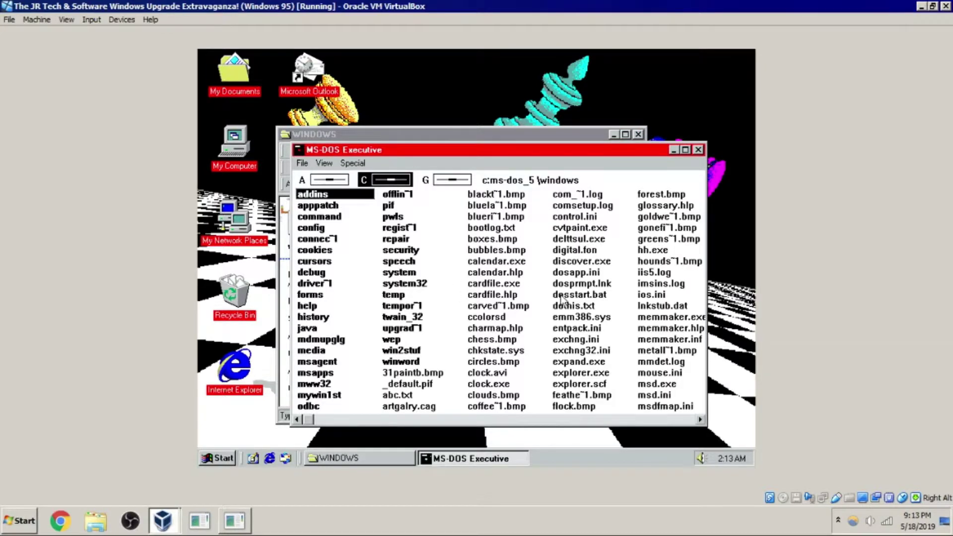
{"action": "left_click", "coordinate": [323, 163]}
{"action": "mouse_move", "coordinate": [350, 162]}
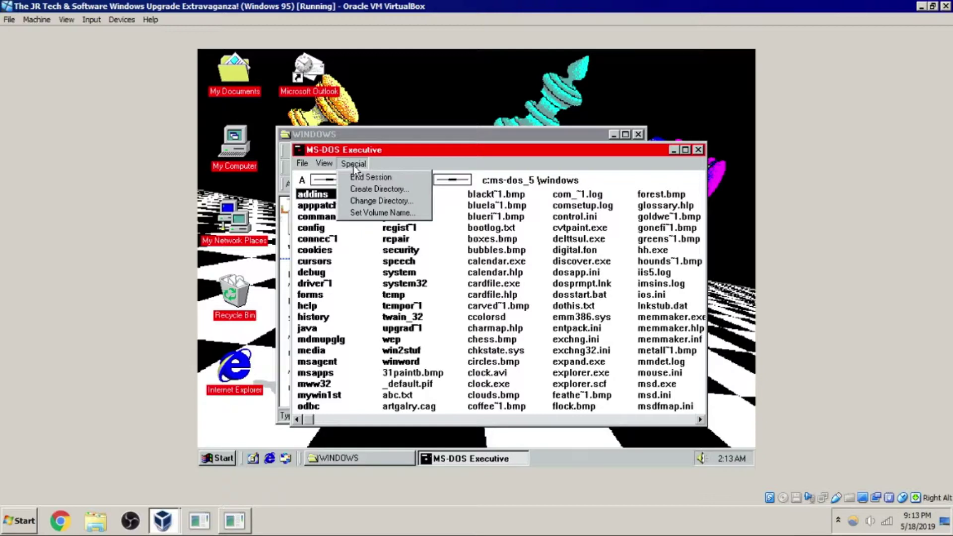
{"action": "left_click", "coordinate": [370, 177]}
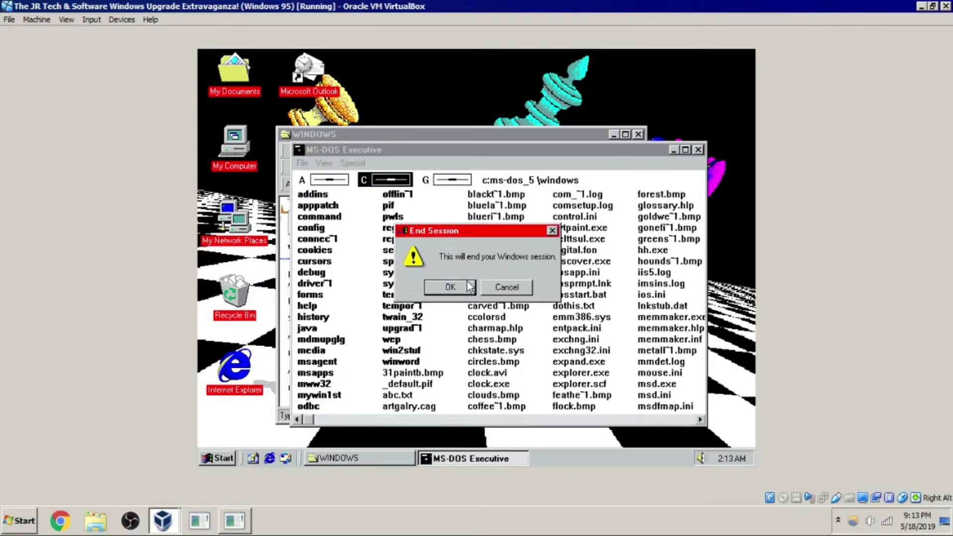
{"action": "left_click", "coordinate": [449, 287]}
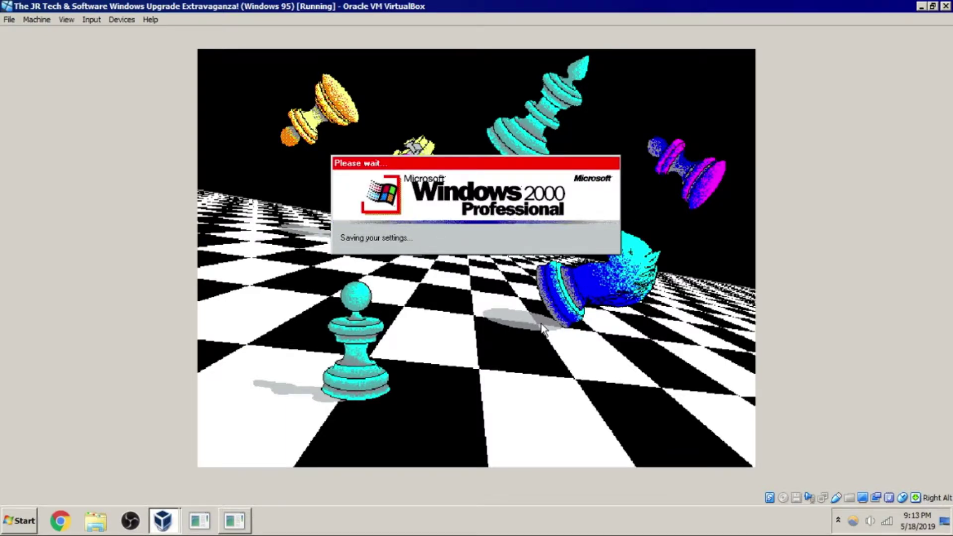
{"action": "type", "text": "u"}
{"action": "key", "text": "Return"}
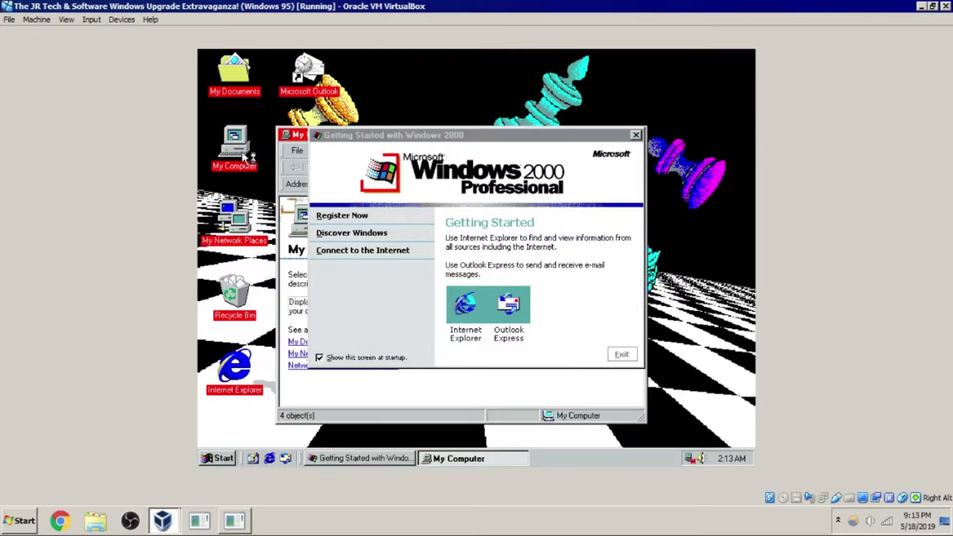
Close Getting Started and open the C:\WINDOWS folder with its hidden files shown.
{"action": "left_click", "coordinate": [624, 355]}
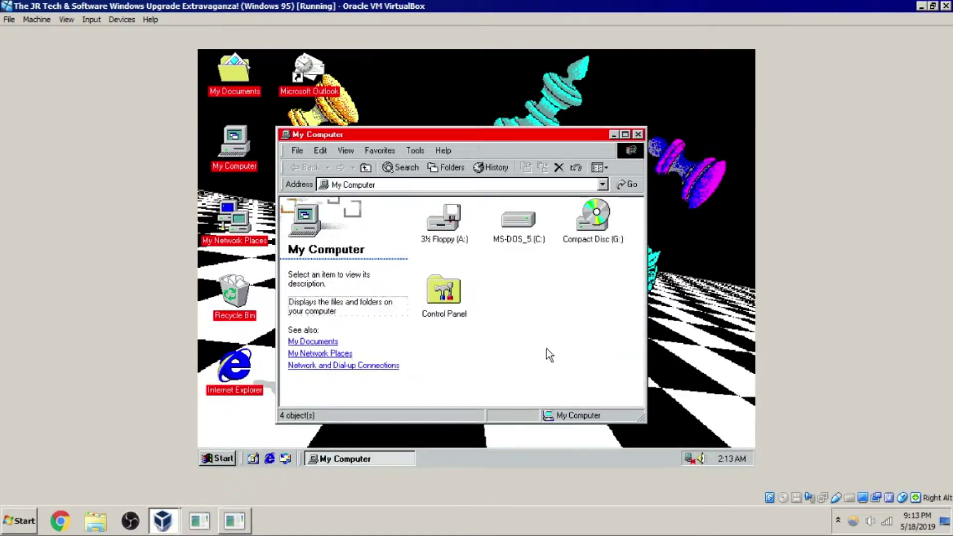
{"action": "double_click", "coordinate": [518, 218]}
{"action": "left_click", "coordinate": [534, 367]}
{"action": "double_click", "coordinate": [535, 366]}
{"action": "left_click", "coordinate": [326, 321]}
{"action": "left_click", "coordinate": [639, 401]}
Launch and close the old Calendar and Cardfile programs.
{"action": "double_click", "coordinate": [452, 226]}
{"action": "left_click", "coordinate": [504, 65]}
{"action": "key", "text": "Down"}
{"action": "key", "text": "Down"}
{"action": "key", "text": "Return"}
{"action": "left_click", "coordinate": [517, 88]}
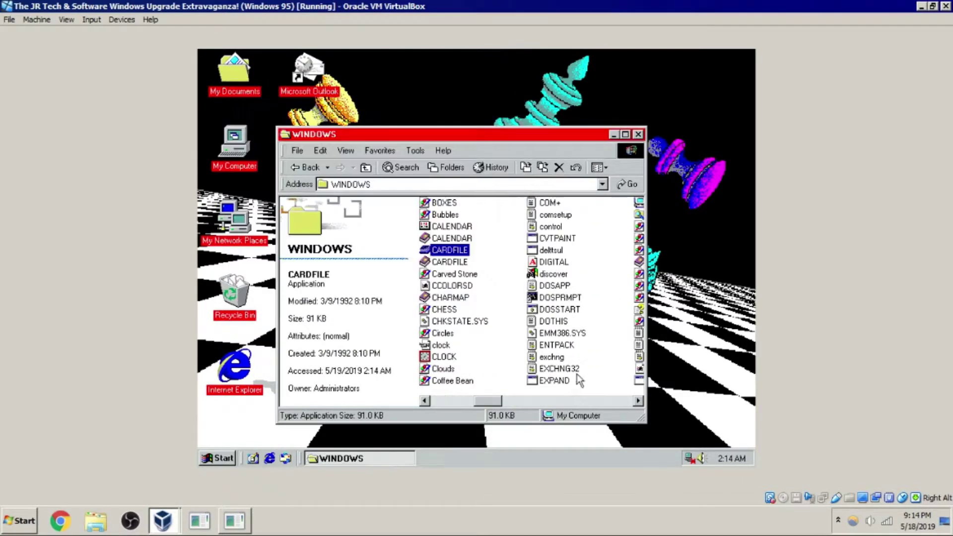
{"action": "left_click", "coordinate": [638, 400]}
{"action": "left_click", "coordinate": [639, 400]}
{"action": "left_click", "coordinate": [638, 400]}
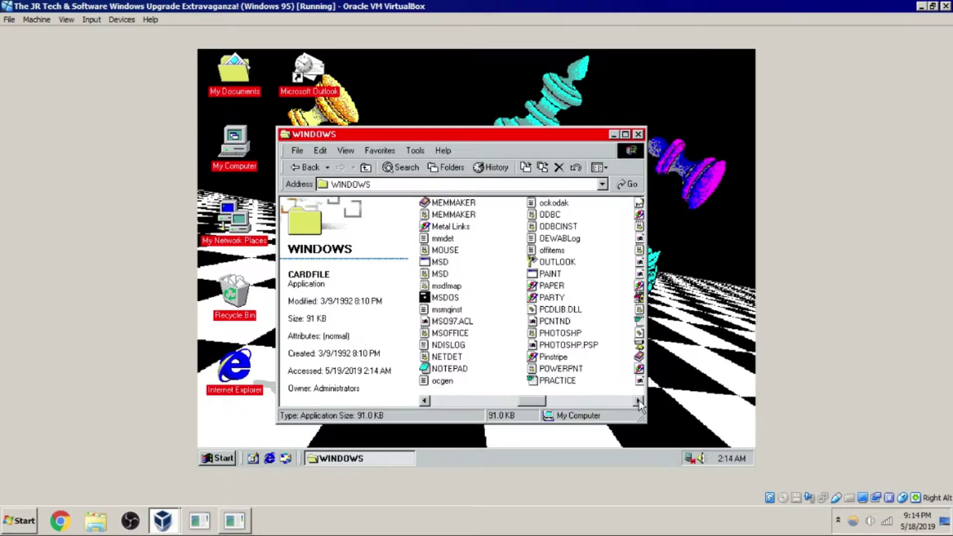
Try the old Paint program, dismissing its compatibility warning and out-of-memory error.
{"action": "double_click", "coordinate": [546, 273]}
{"action": "key", "text": "Return"}
{"action": "left_click", "coordinate": [486, 285]}
{"action": "left_click", "coordinate": [638, 400]}
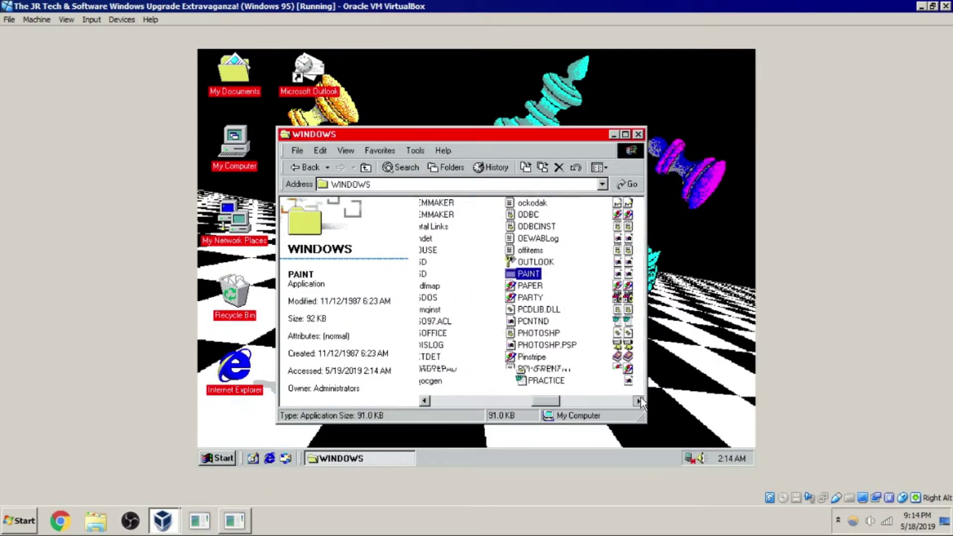
{"action": "left_click", "coordinate": [639, 401]}
{"action": "left_click", "coordinate": [639, 400]}
{"action": "left_click", "coordinate": [638, 400]}
{"action": "left_click", "coordinate": [639, 401]}
{"action": "left_click", "coordinate": [638, 401]}
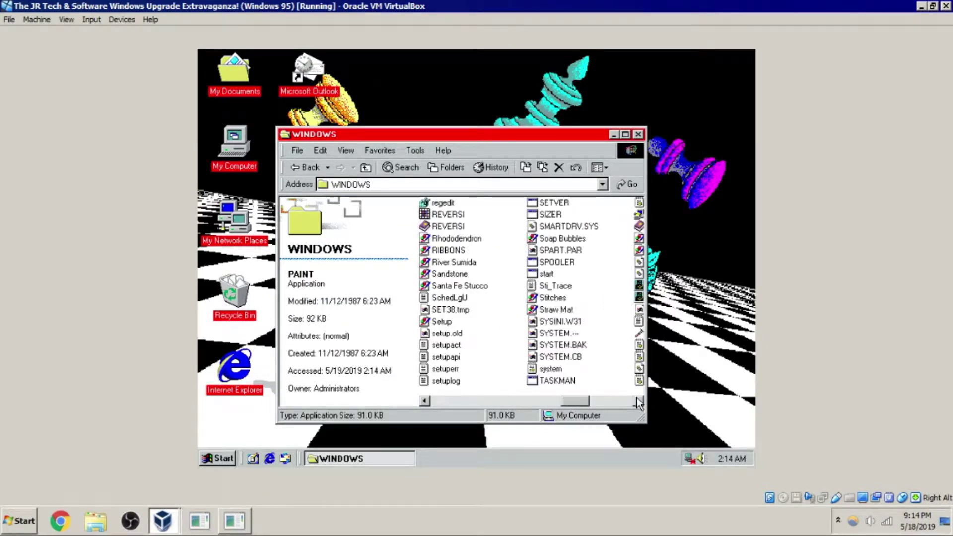
{"action": "left_click", "coordinate": [638, 401]}
Maximize the folder, try WIN1BOX (out-of-memory error), and view WINFILE's settings in Notepad.
{"action": "left_click", "coordinate": [624, 134]}
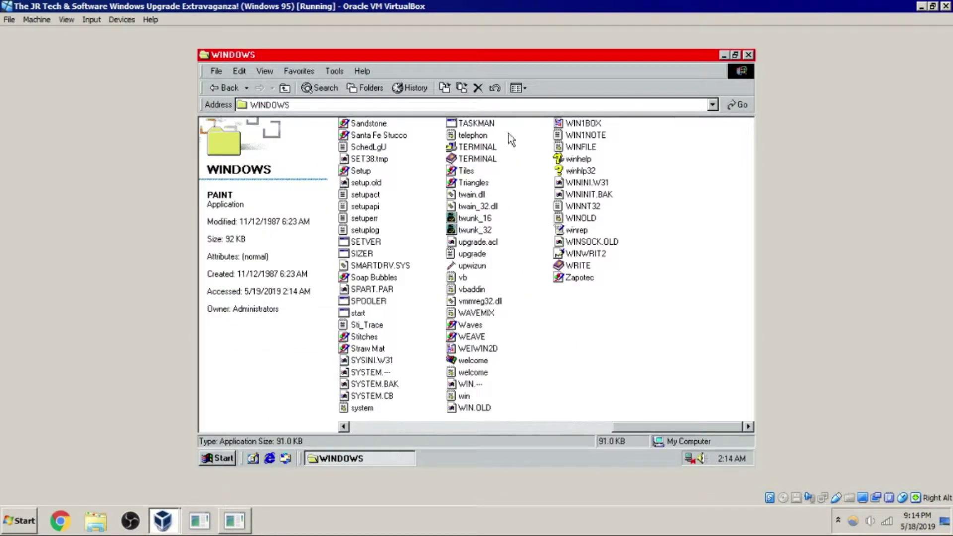
{"action": "double_click", "coordinate": [585, 123]}
{"action": "left_click", "coordinate": [473, 310]}
{"action": "left_click", "coordinate": [477, 288]}
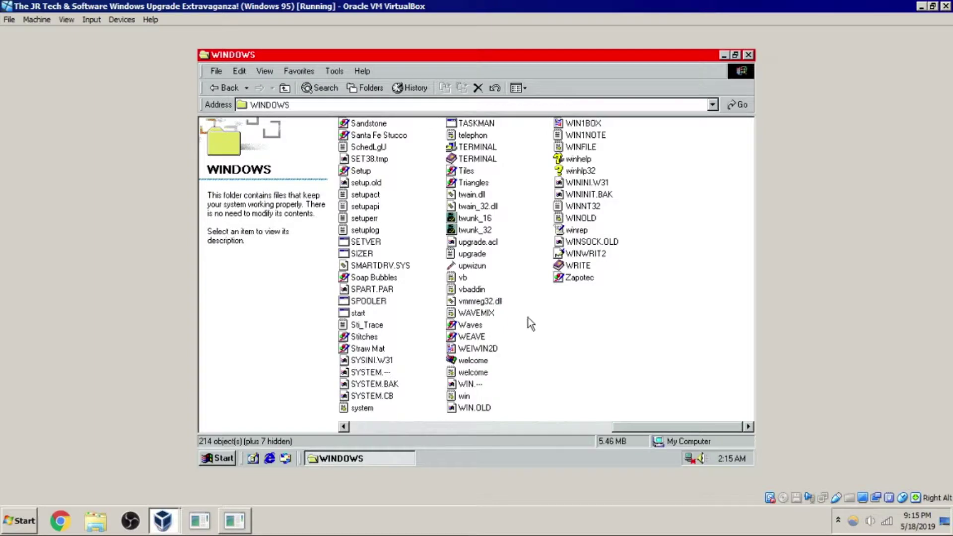
{"action": "double_click", "coordinate": [581, 147]}
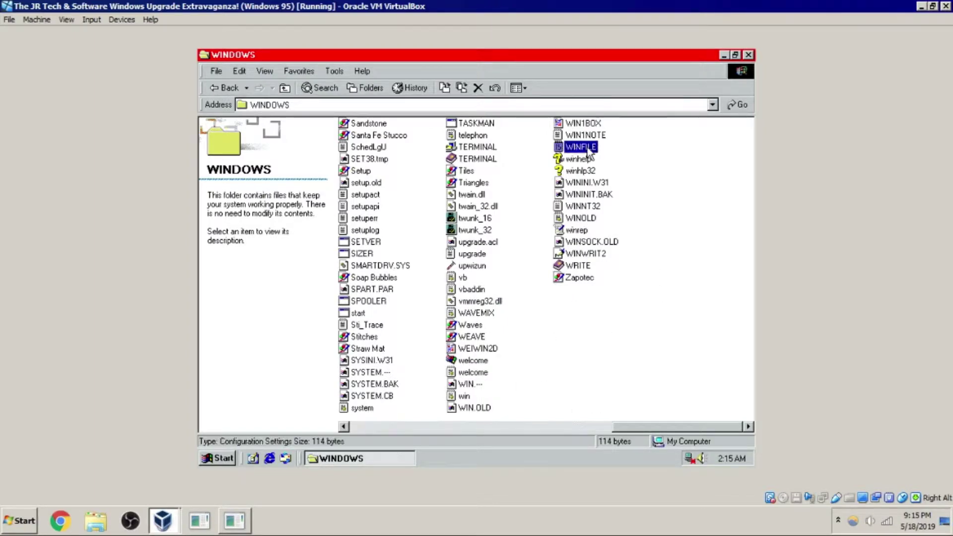
{"action": "key", "text": "alt+F4"}
Open the WINWRIT2 Write document in WordPad, select its text, and close it.
{"action": "double_click", "coordinate": [601, 254]}
{"action": "key", "text": "ctrl+a"}
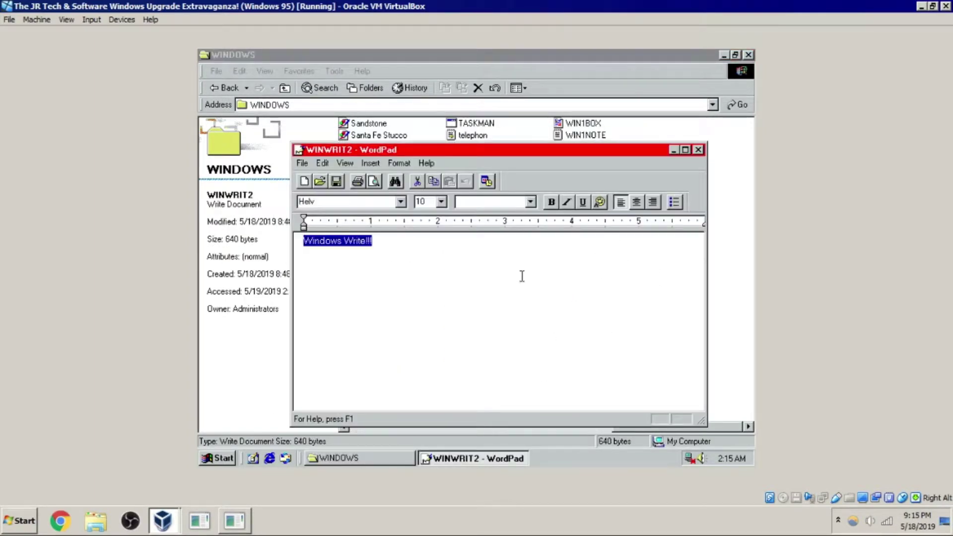
{"action": "left_click", "coordinate": [699, 149]}
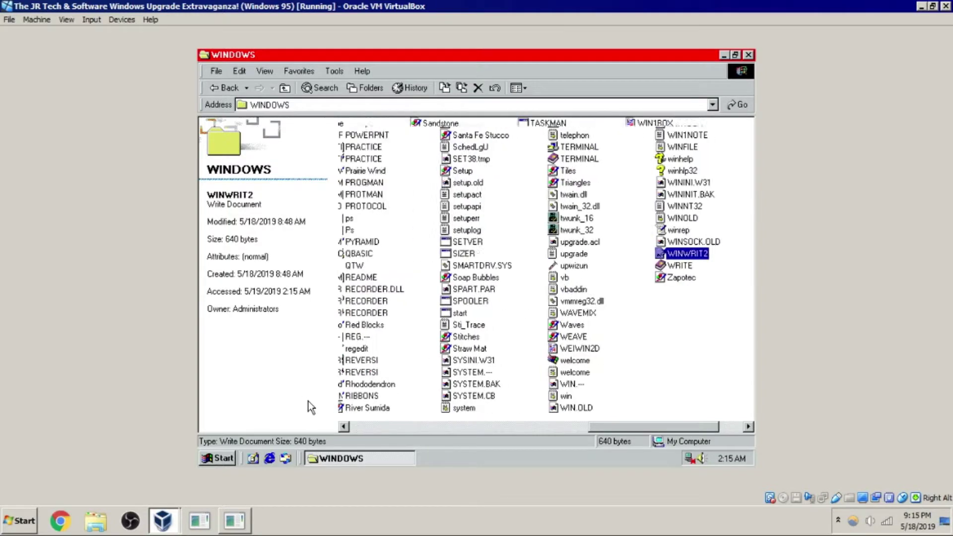
{"action": "left_click_drag", "start_coordinate": [686, 426], "coordinate": [398, 422]}
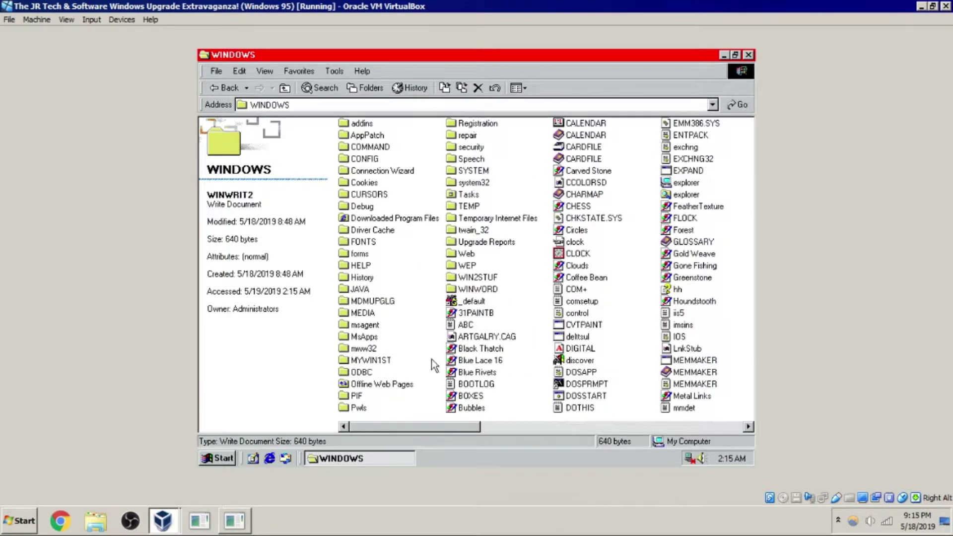
Open and close the NOTE text file in the MEDIA folder, then return to WINDOWS.
{"action": "double_click", "coordinate": [362, 312]}
{"action": "scroll", "coordinate": [735, 278], "scroll_direction": "down", "scroll_amount": 5}
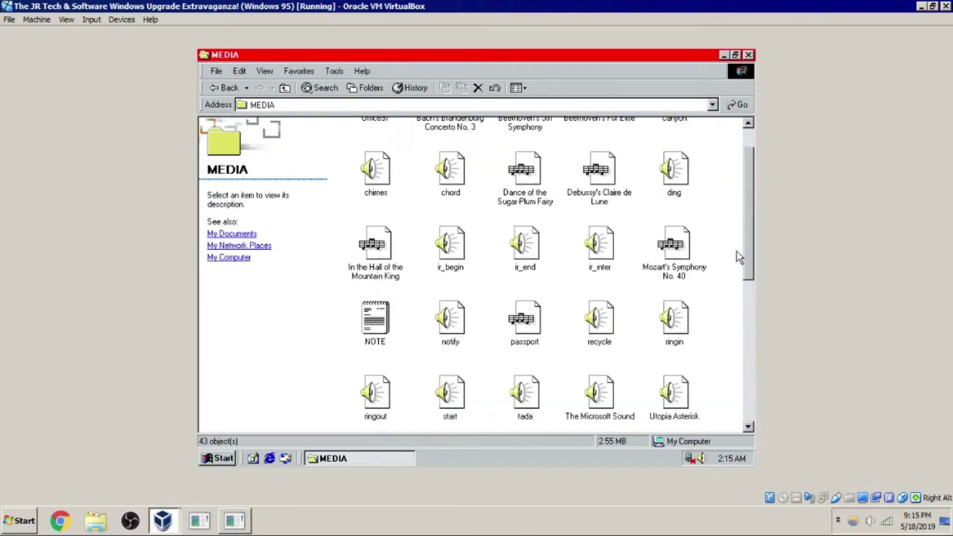
{"action": "double_click", "coordinate": [375, 169]}
{"action": "left_click", "coordinate": [683, 134]}
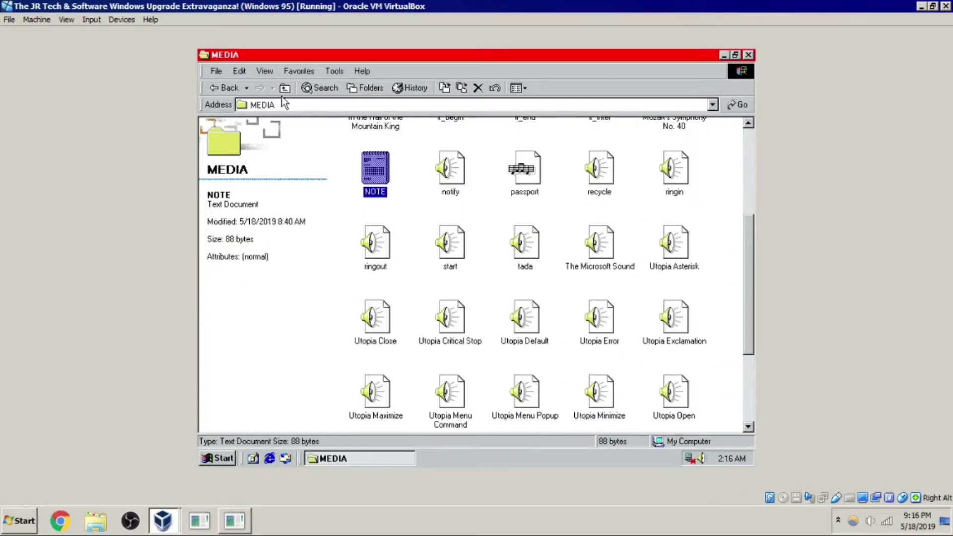
{"action": "left_click", "coordinate": [285, 89]}
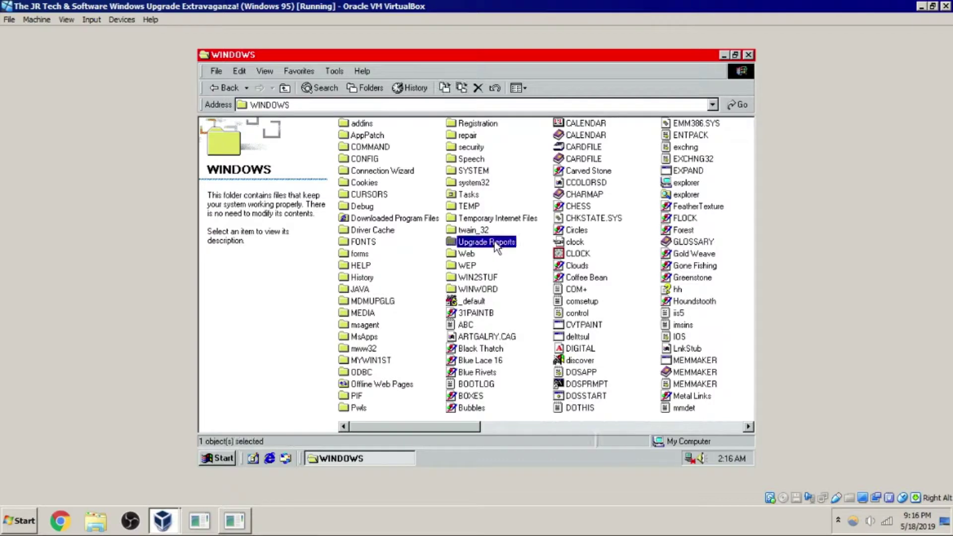
Rename the upgrade report in the Upgrade Reports folder with a .txt extension.
{"action": "double_click", "coordinate": [486, 242]}
{"action": "double_click", "coordinate": [375, 161]}
{"action": "key", "text": "Escape"}
{"action": "left_click", "coordinate": [426, 157]}
{"action": "right_click", "coordinate": [375, 139]}
{"action": "left_click", "coordinate": [399, 251]}
{"action": "key", "text": "End"}
{"action": "type", "text": ".txt"}
{"action": "key", "text": "Return"}
{"action": "key", "text": "Return"}
Read the report in Notepad, then close it and the folder to the desktop.
{"action": "scroll", "coordinate": [643, 343], "scroll_direction": "down", "scroll_amount": 12}
{"action": "left_click", "coordinate": [683, 134]}
{"action": "left_click", "coordinate": [747, 55]}
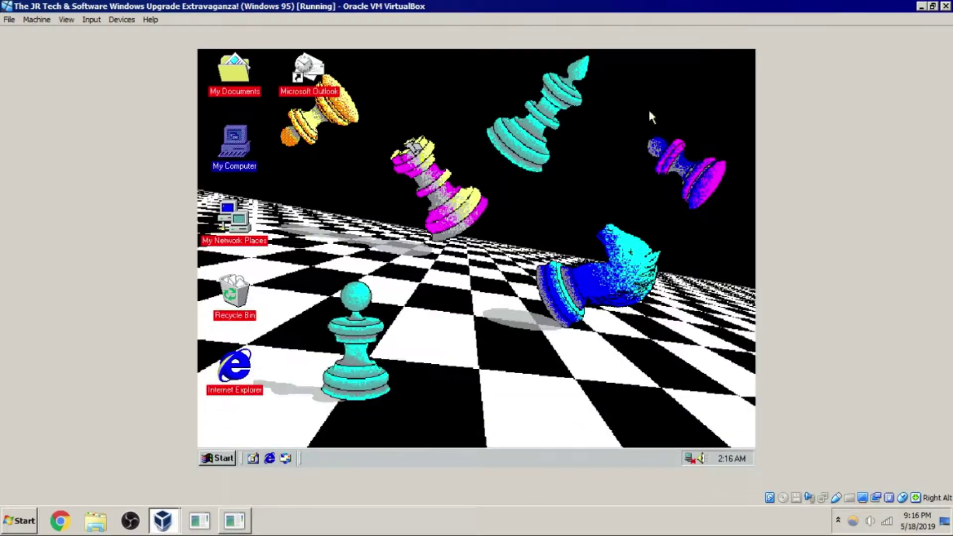
{"action": "left_click", "coordinate": [420, 273]}
Launch Photoshop 2.5.1 from Start > Programs > Adobe.
{"action": "left_click", "coordinate": [214, 460]}
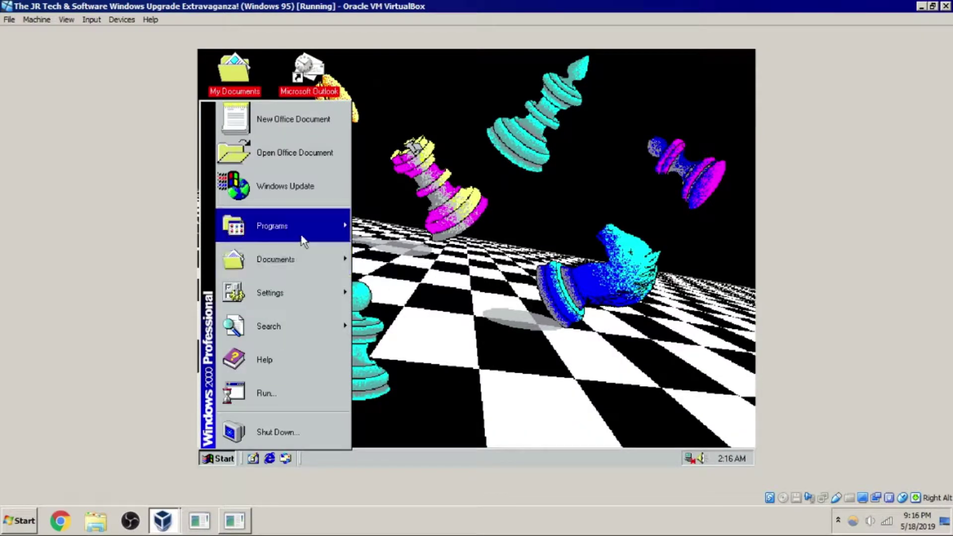
{"action": "mouse_move", "coordinate": [303, 241]}
{"action": "mouse_move", "coordinate": [419, 232]}
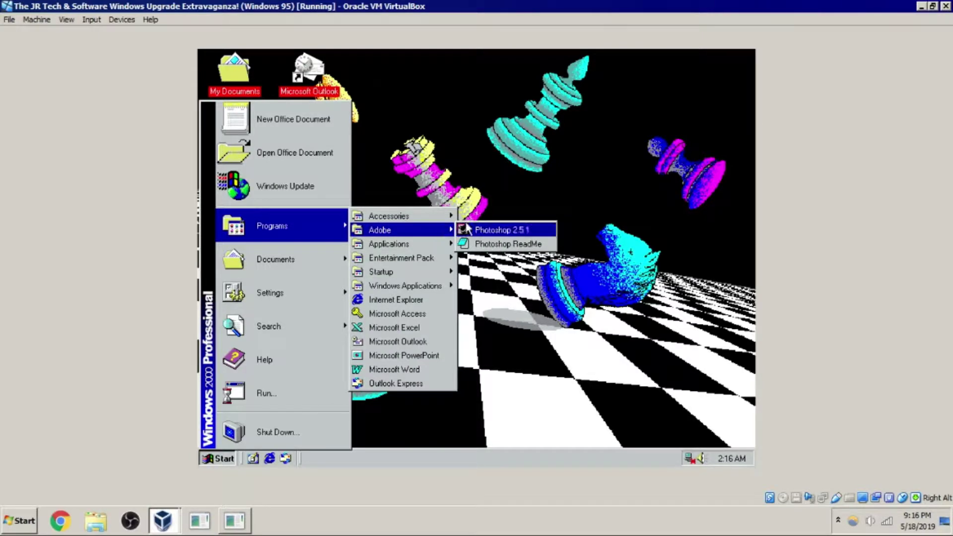
{"action": "left_click", "coordinate": [501, 231]}
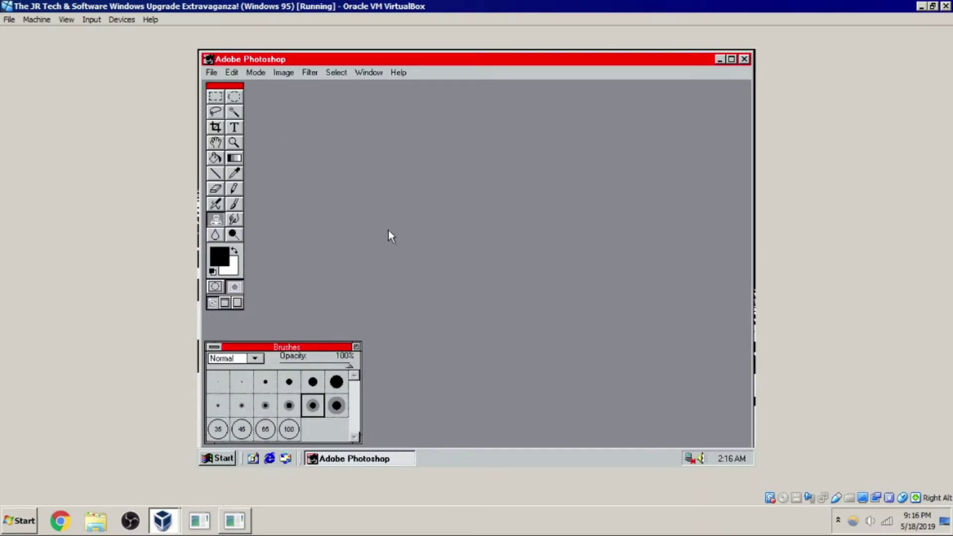
Bring up File > Open, keep All Format Types listed, and select the file-name filter.
{"action": "left_click", "coordinate": [211, 72]}
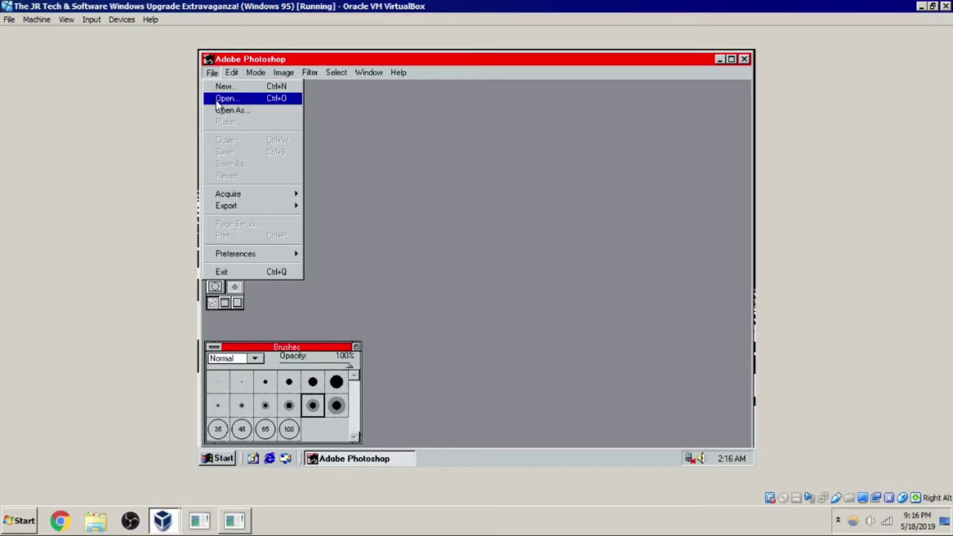
{"action": "left_click", "coordinate": [217, 99]}
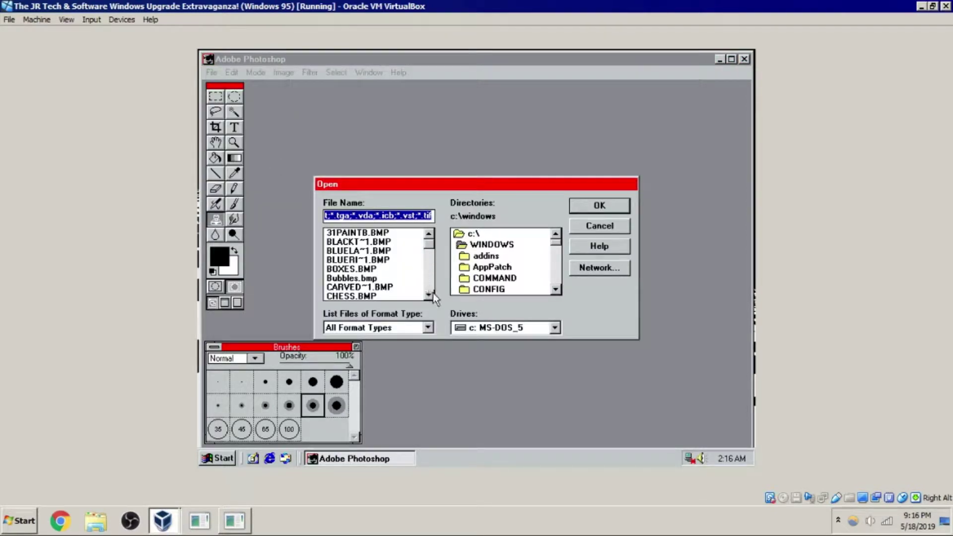
{"action": "left_click", "coordinate": [417, 325]}
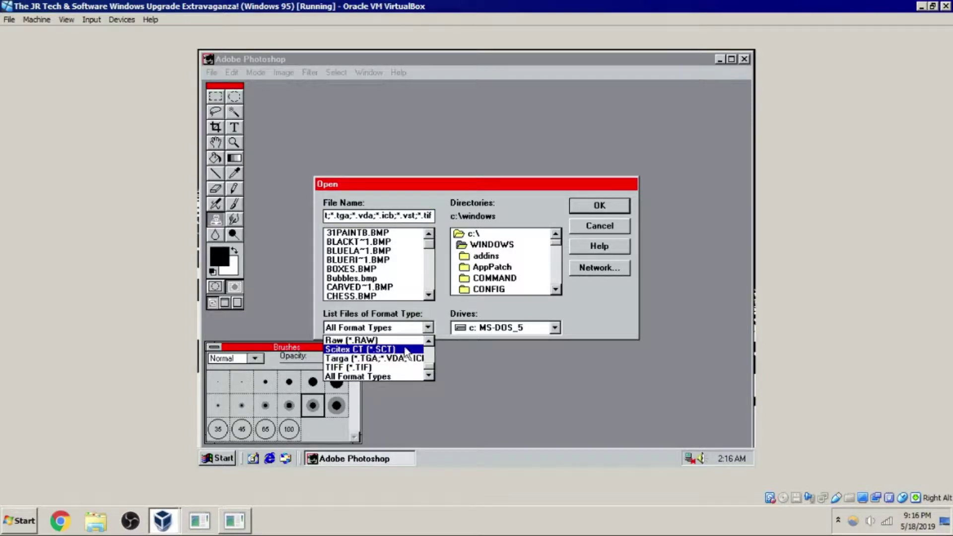
{"action": "left_click", "coordinate": [407, 323]}
{"action": "left_click", "coordinate": [428, 295]}
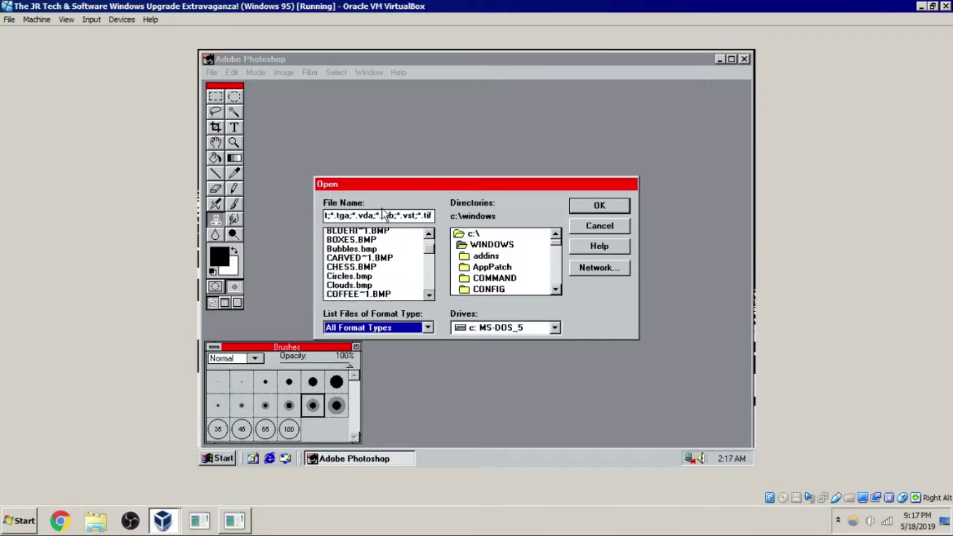
{"action": "double_click", "coordinate": [401, 214]}
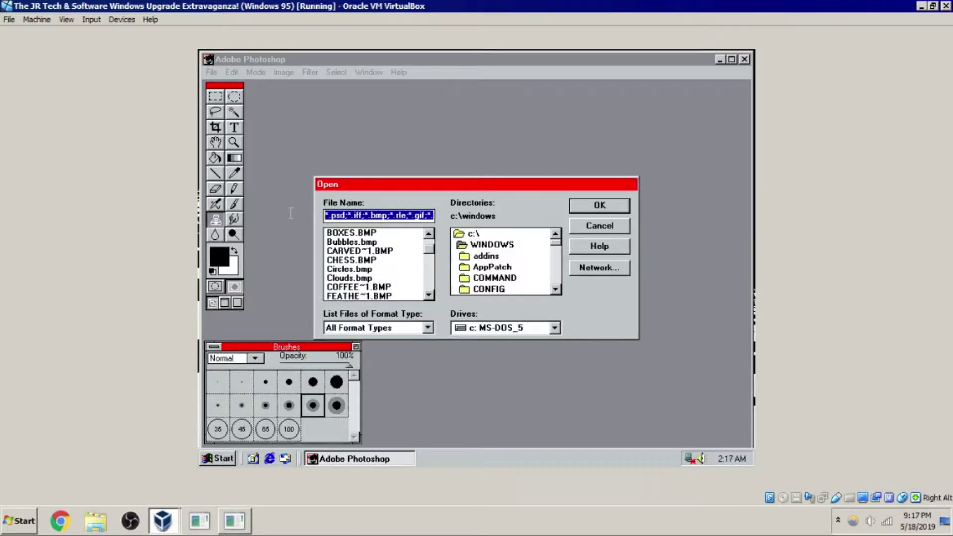
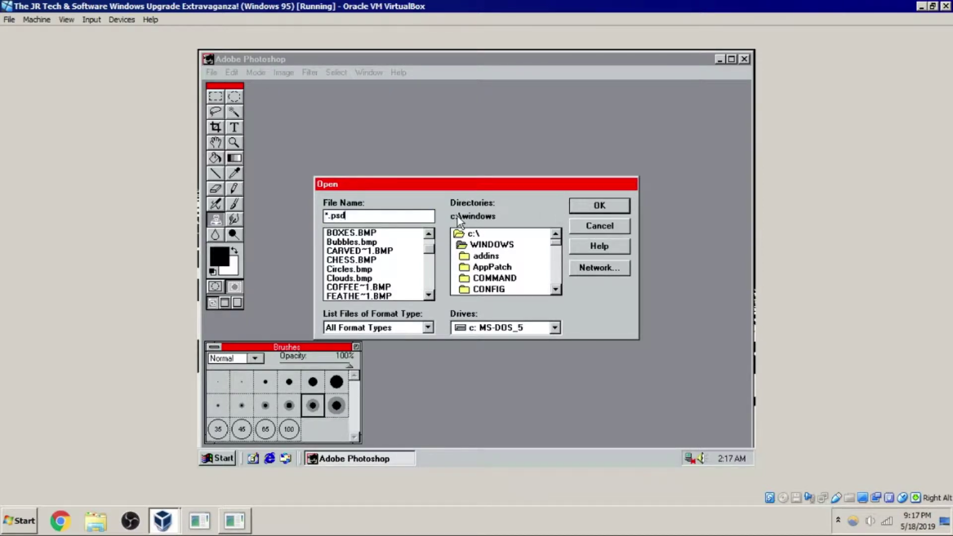
Open PS.PSD from the *.psd-filtered list and move the collapsed Brushes palette out of the way.
{"action": "key", "text": "Return"}
{"action": "double_click", "coordinate": [326, 231]}
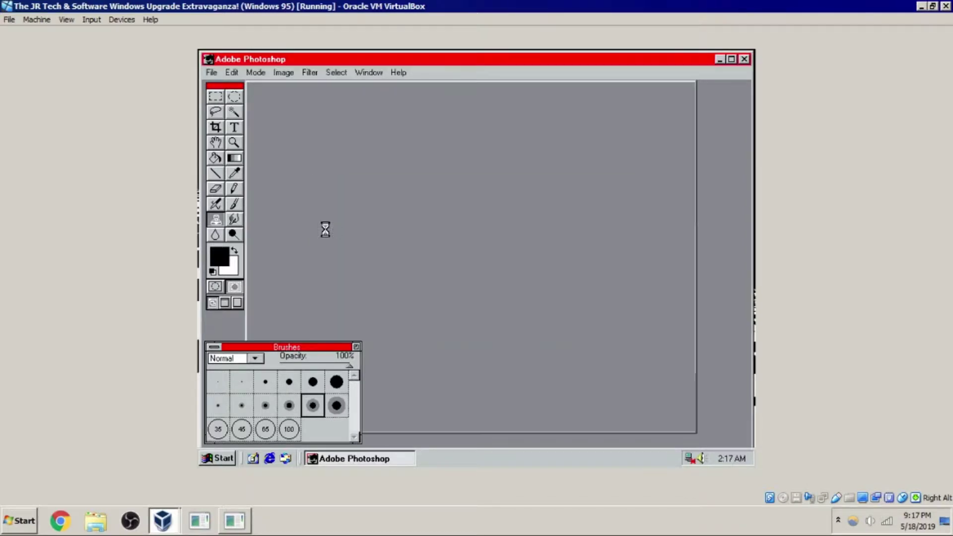
{"action": "left_click", "coordinate": [356, 344]}
{"action": "left_click", "coordinate": [213, 346]}
{"action": "mouse_move", "coordinate": [219, 343]}
{"action": "left_mouse_down"}
{"action": "mouse_move", "coordinate": [212, 420]}
{"action": "mouse_move", "coordinate": [229, 461]}
{"action": "left_mouse_up"}
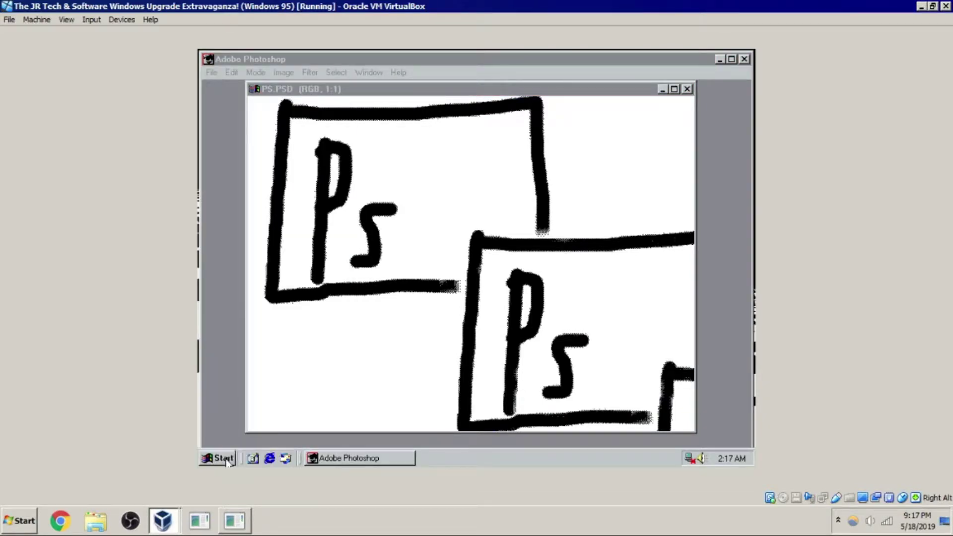
Launch Paint with Run 'mspaint' and paste the captured screenshot with Ctrl+V.
{"action": "left_click", "coordinate": [223, 457]}
{"action": "left_click", "coordinate": [264, 396]}
{"action": "type", "text": "mspaint"}
{"action": "key", "text": "Return"}
{"action": "key", "text": "ctrl+v"}
{"action": "key", "text": "Return"}
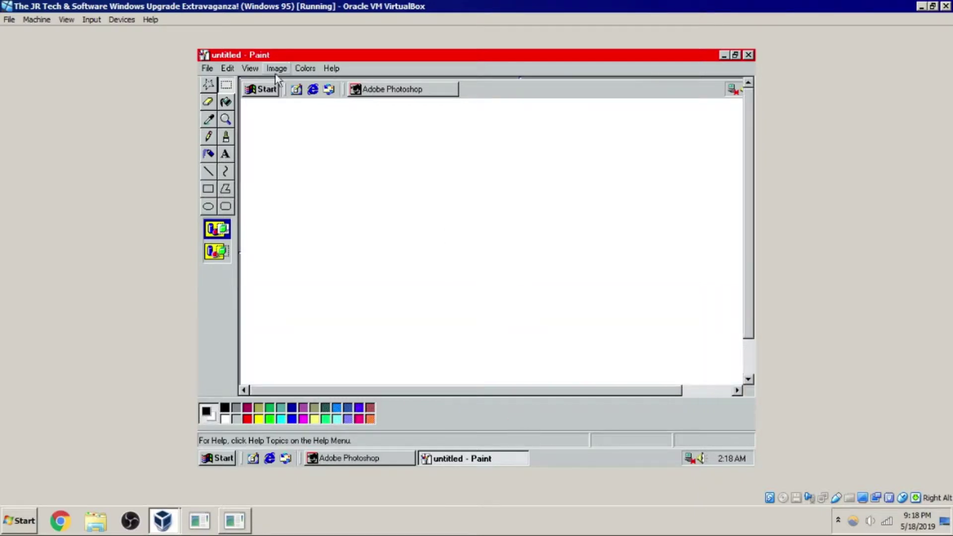
Undo the pasted strip and paste the screenshot again, agreeing to enlarge the bitmap.
{"action": "key", "text": "ctrl+z"}
{"action": "left_click", "coordinate": [227, 68]}
{"action": "left_click", "coordinate": [243, 134]}
{"action": "left_click", "coordinate": [356, 462]}
{"action": "left_click", "coordinate": [426, 458]}
{"action": "key", "text": "ctrl+z"}
{"action": "left_click", "coordinate": [227, 68]}
{"action": "left_click", "coordinate": [243, 134]}
{"action": "left_click", "coordinate": [419, 272]}
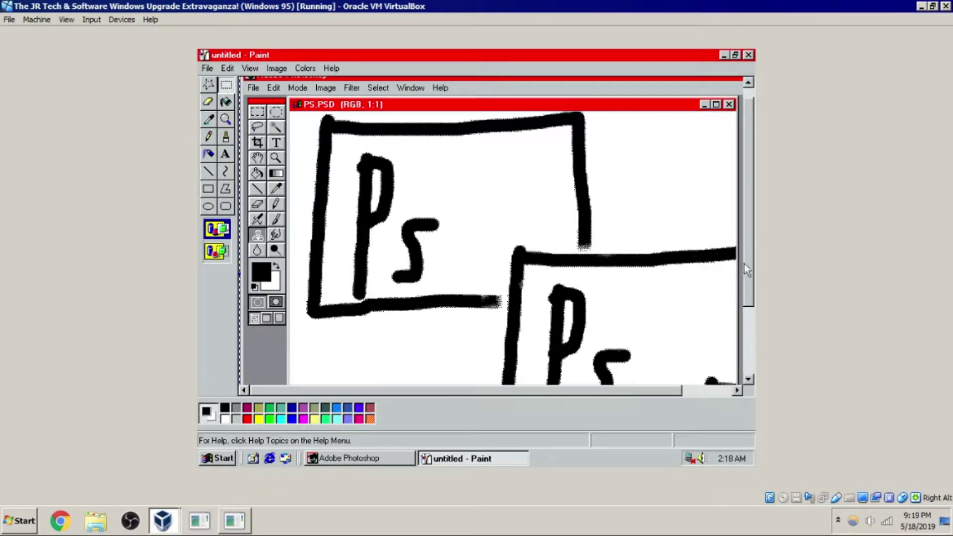
Resize the Paint canvas and look through the Image menu without choosing a command.
{"action": "left_click_drag", "start_coordinate": [747, 270], "coordinate": [747, 317]}
{"action": "left_click", "coordinate": [748, 379]}
{"action": "left_click", "coordinate": [229, 94]}
{"action": "left_click", "coordinate": [250, 70]}
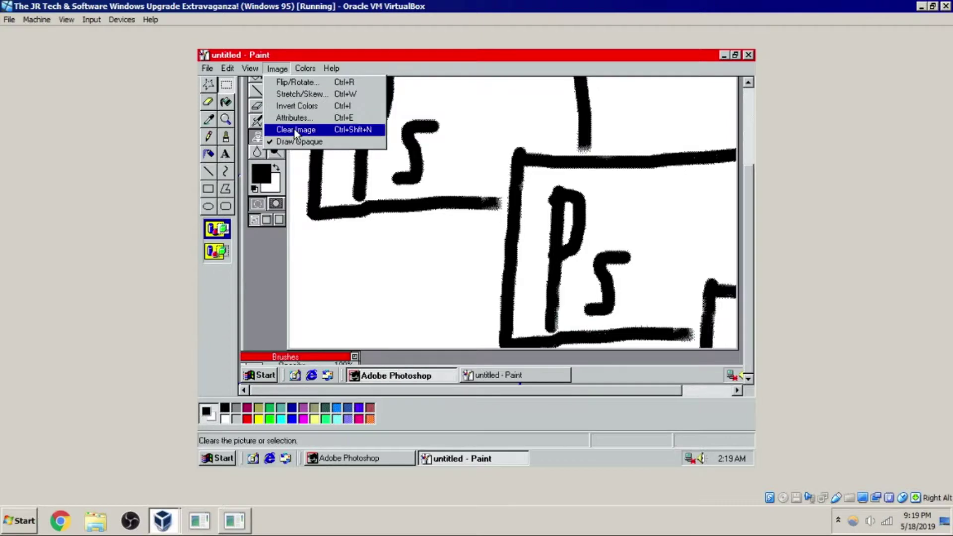
{"action": "left_click", "coordinate": [237, 286]}
{"action": "scroll", "coordinate": [236, 285], "scroll_direction": "up", "scroll_amount": 5}
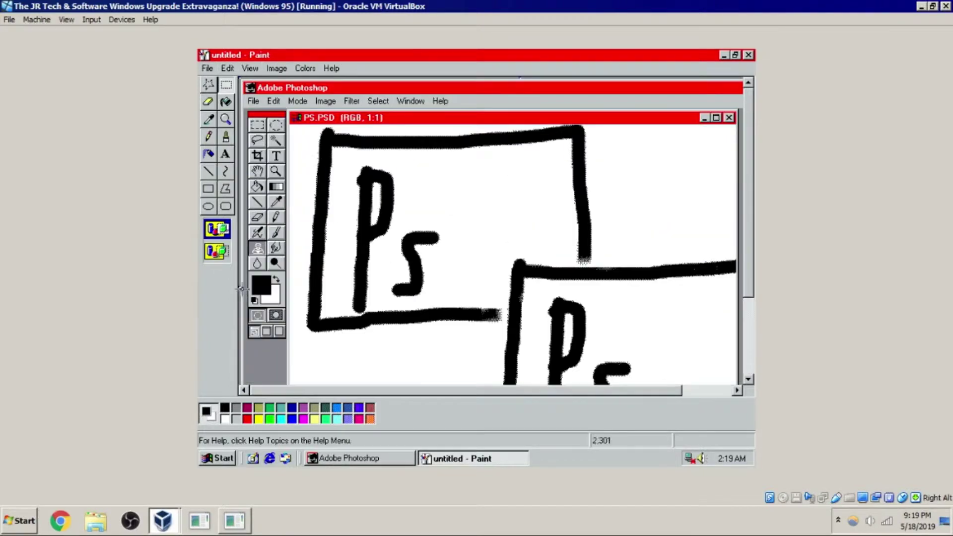
{"action": "scroll", "coordinate": [731, 422], "scroll_direction": "down", "scroll_amount": 5}
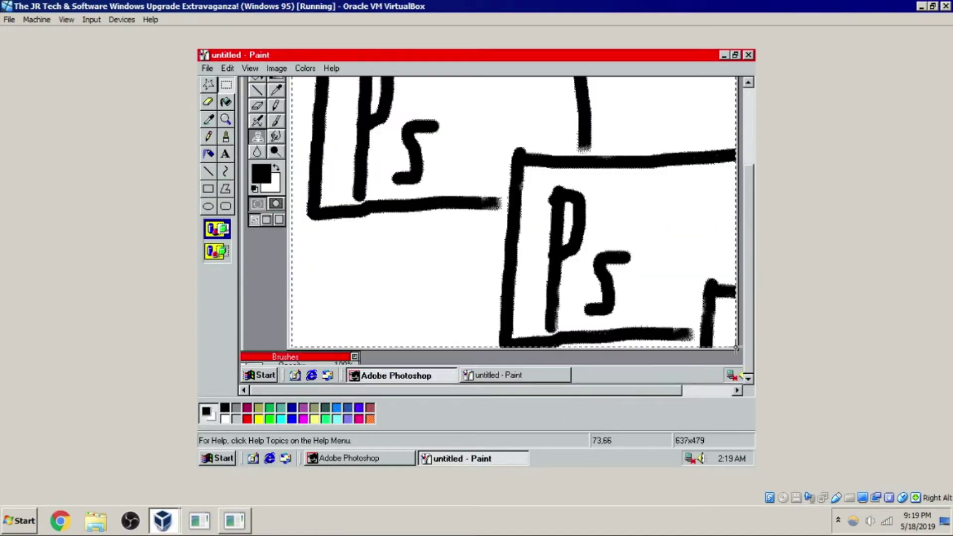
Copy the selected screenshot, clear the area to white, and paste it back at the top-left.
{"action": "right_click", "coordinate": [482, 271]}
{"action": "left_click", "coordinate": [534, 295]}
{"action": "key", "text": "Delete"}
{"action": "left_click", "coordinate": [227, 68]}
{"action": "left_click", "coordinate": [238, 136]}
{"action": "right_click", "coordinate": [556, 221]}
Start Save As for the picture named Ps and browse from C: to My Documents.
{"action": "left_click", "coordinate": [207, 68]}
{"action": "left_click", "coordinate": [231, 118]}
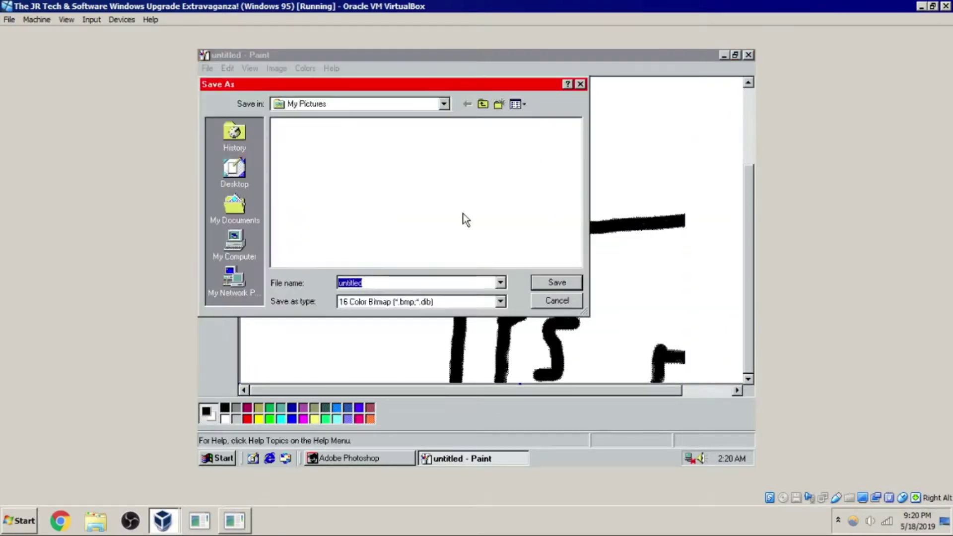
{"action": "left_click", "coordinate": [483, 104]}
{"action": "left_click", "coordinate": [482, 104]}
{"action": "double_click", "coordinate": [297, 207]}
{"action": "left_click", "coordinate": [482, 103]}
{"action": "double_click", "coordinate": [298, 159]}
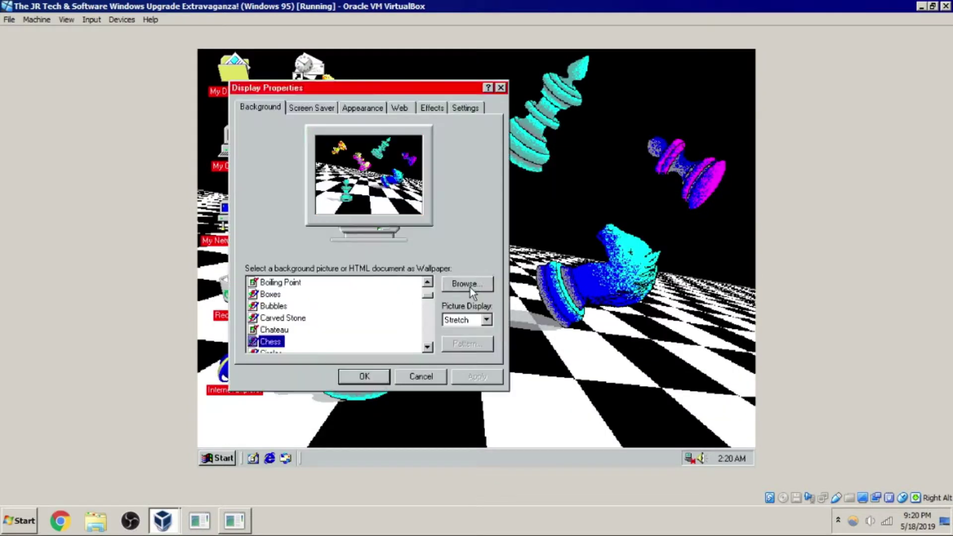
Save the Ps bitmap in My Documents and pick it in the wallpaper list.
{"action": "left_click", "coordinate": [463, 281]}
{"action": "left_click", "coordinate": [516, 124]}
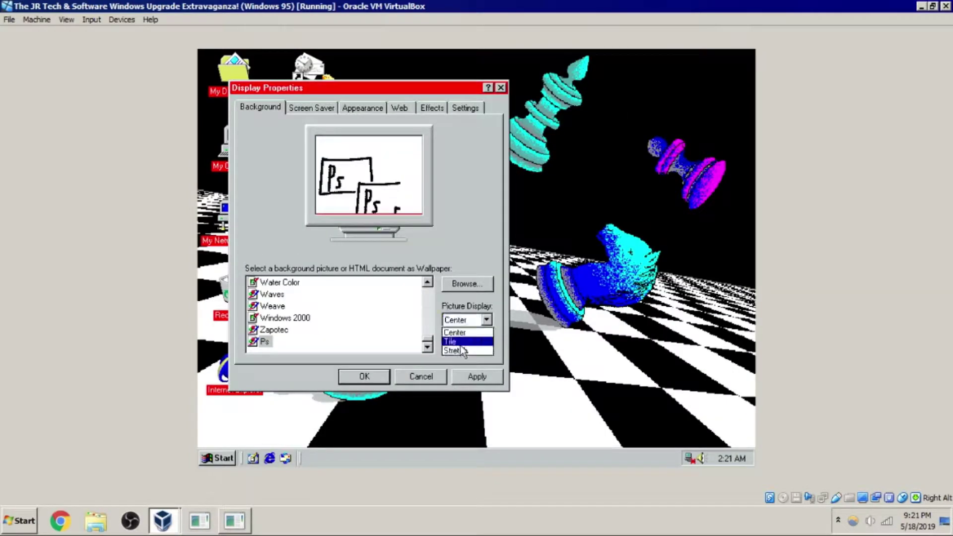
{"action": "left_click", "coordinate": [463, 351]}
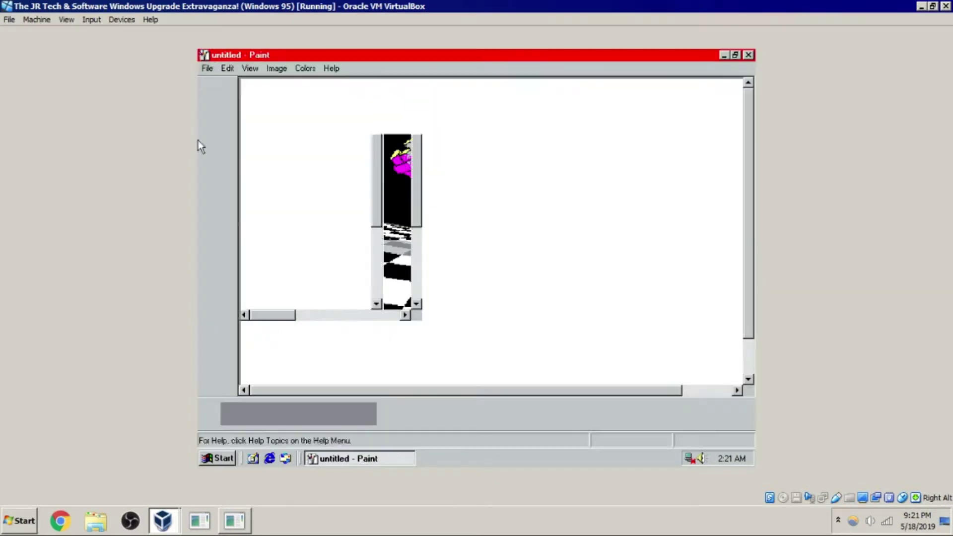
Reopen the Ps picture in Paint and shift the drawing up and left on the canvas.
{"action": "left_click", "coordinate": [208, 68]}
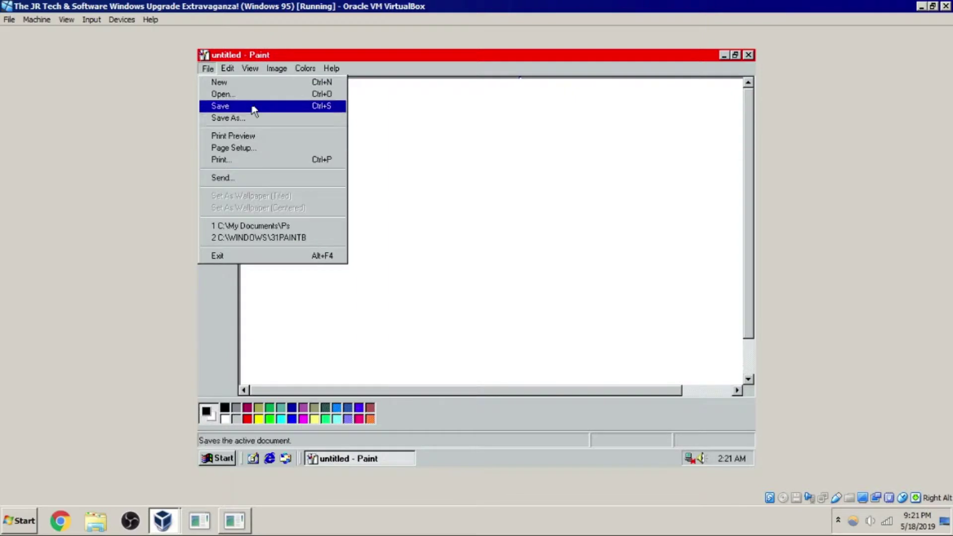
{"action": "left_click", "coordinate": [244, 96]}
{"action": "double_click", "coordinate": [287, 135]}
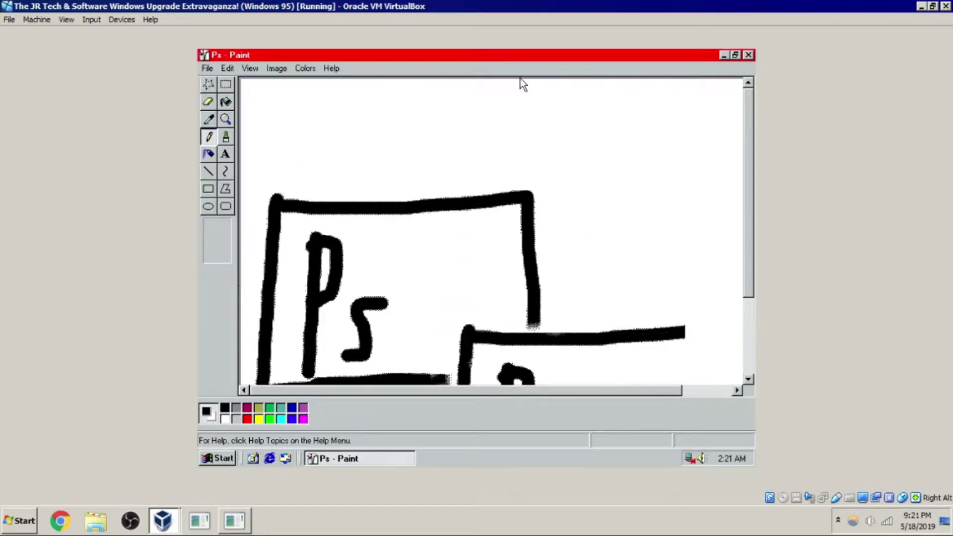
{"action": "key", "text": "ctrl+l"}
{"action": "mouse_move", "coordinate": [525, 88]}
{"action": "left_mouse_down"}
{"action": "mouse_move", "coordinate": [549, 151]}
{"action": "mouse_move", "coordinate": [557, 285]}
{"action": "mouse_move", "coordinate": [526, 241]}
{"action": "mouse_move", "coordinate": [521, 120]}
{"action": "left_mouse_up"}
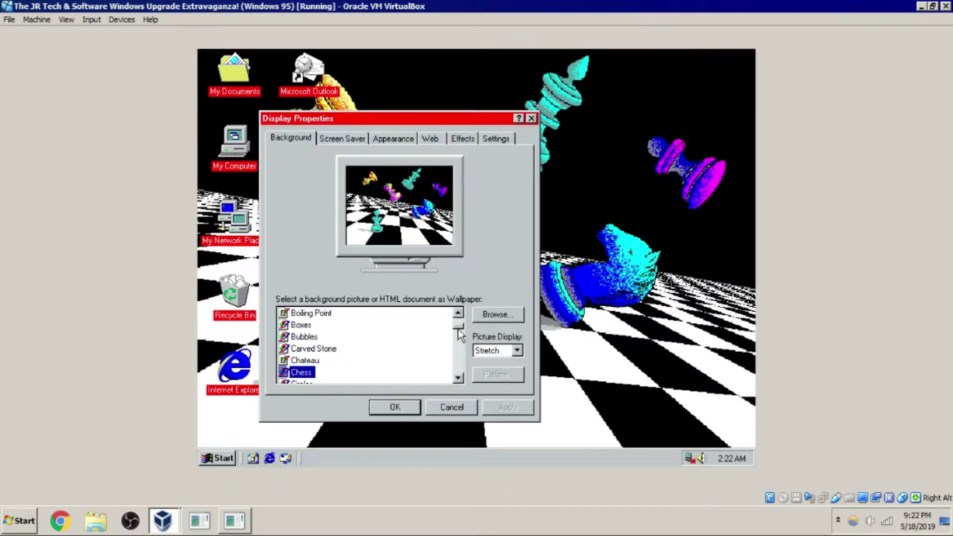
Browse to the Ps drawing and apply it as the desktop wallpaper.
{"action": "left_click", "coordinate": [498, 314]}
{"action": "double_click", "coordinate": [353, 181]}
{"action": "left_click", "coordinate": [393, 407]}
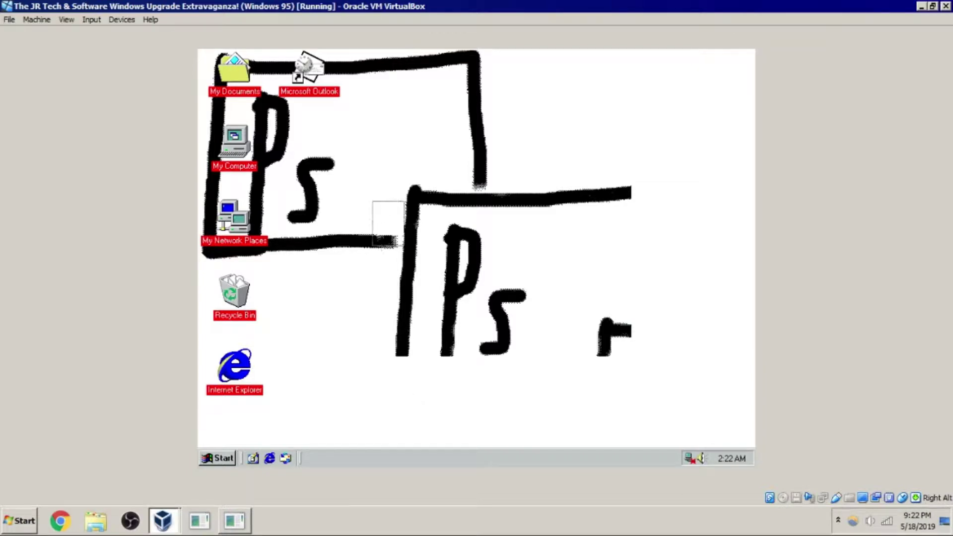
Launch Tetris for Windows from the Start menu, dismiss the about box, and start a new game.
{"action": "left_click", "coordinate": [217, 459]}
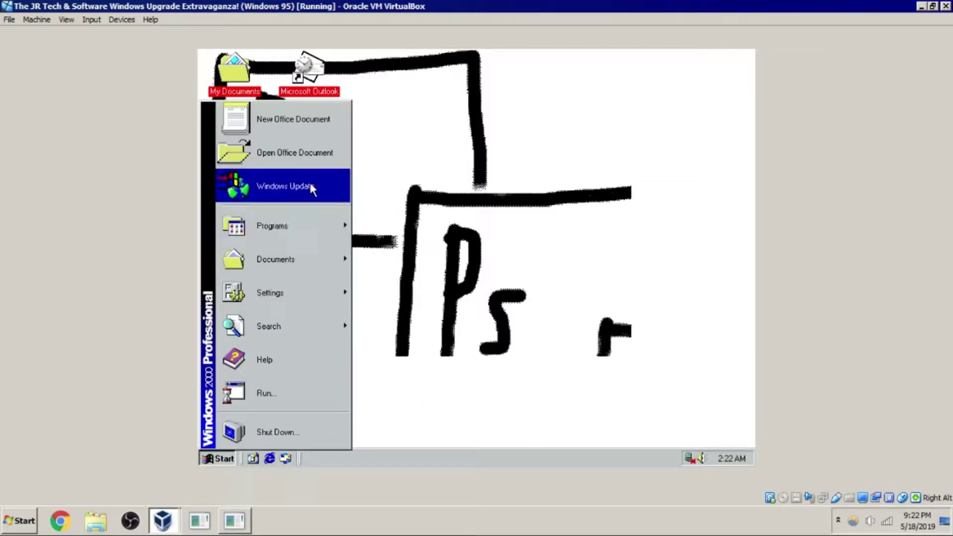
{"action": "mouse_move", "coordinate": [268, 224]}
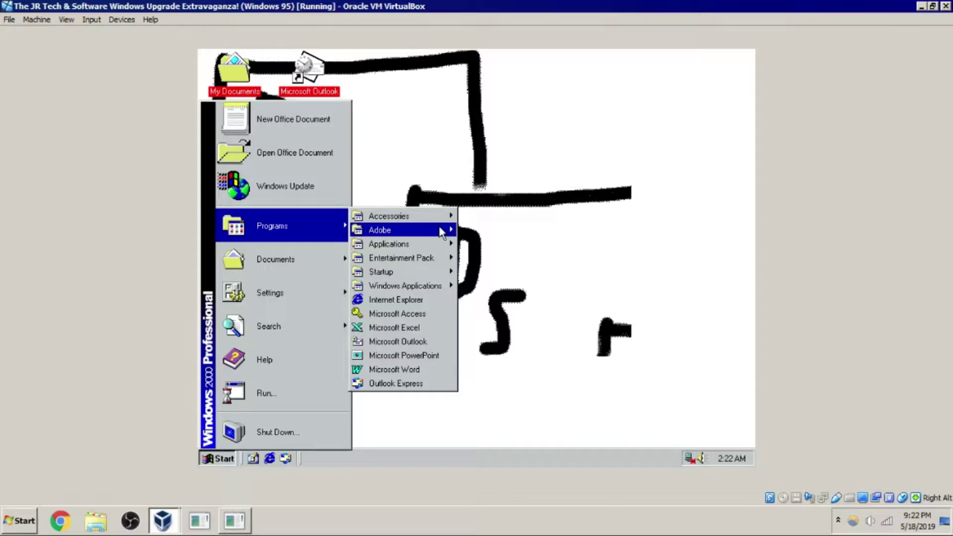
{"action": "mouse_move", "coordinate": [440, 231]}
{"action": "mouse_move", "coordinate": [429, 248]}
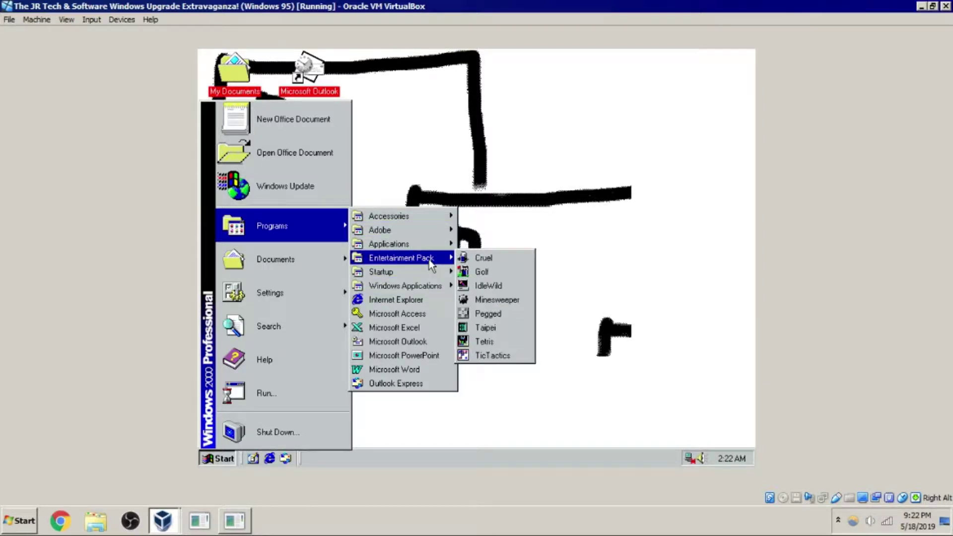
{"action": "mouse_move", "coordinate": [460, 263]}
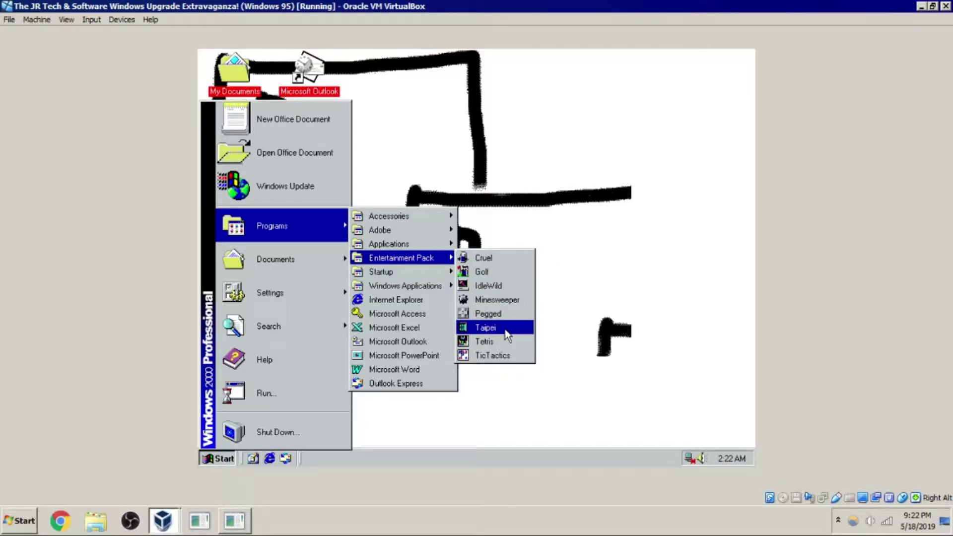
{"action": "left_click", "coordinate": [501, 341]}
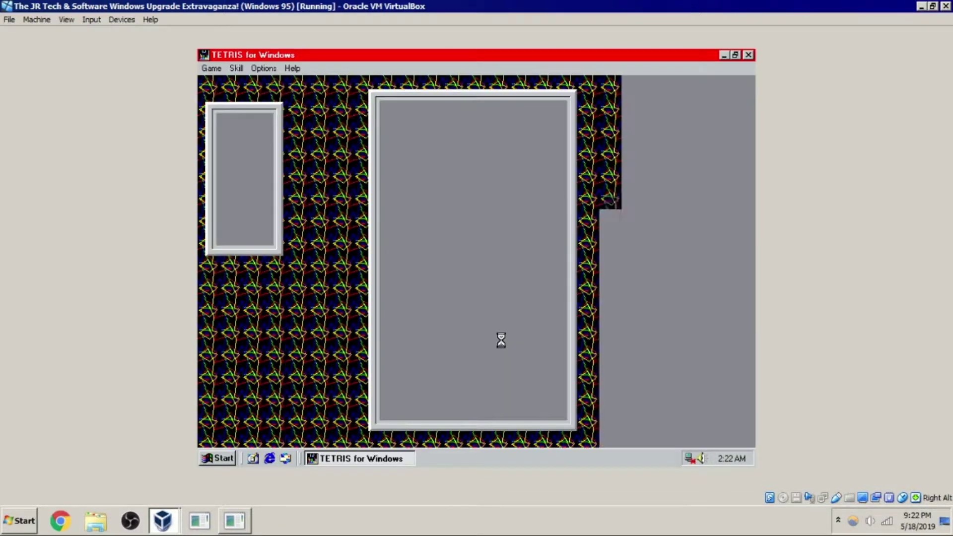
{"action": "key", "text": "Return"}
{"action": "left_click", "coordinate": [211, 68]}
{"action": "left_click", "coordinate": [213, 82]}
Play Tetris, clearing 11 lines until the stack tops out at 3252 points, level 6.
{"action": "key", "text": "space"}
{"action": "key", "text": "space"}
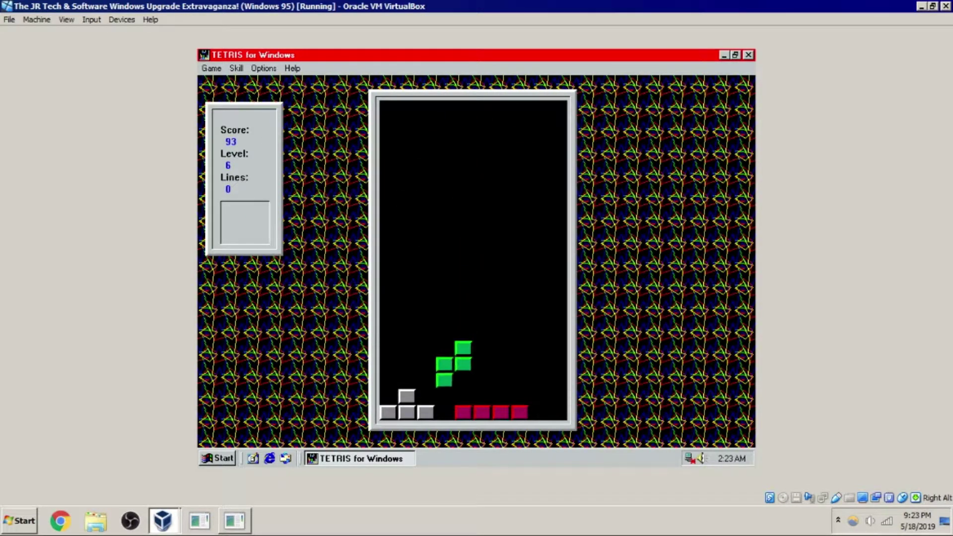
{"action": "key", "text": "space"}
{"action": "key", "text": "Right"}
{"action": "key", "text": "Right"}
{"action": "key", "text": "space"}
{"action": "key", "text": "Up"}
{"action": "key", "text": "space"}
{"action": "key", "text": "Up"}
{"action": "key", "text": "Left"}
{"action": "key", "text": "space"}
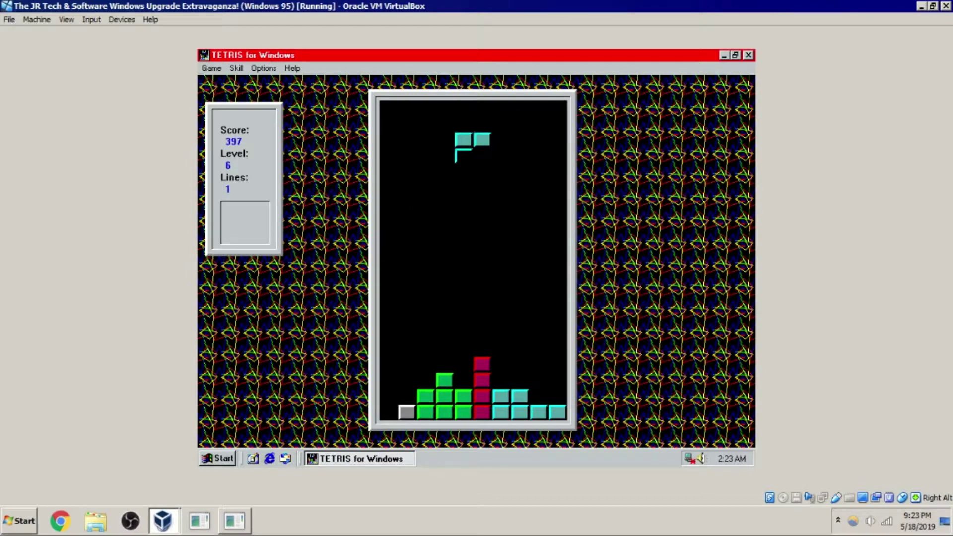
{"action": "key", "text": "Right"}
{"action": "key", "text": "Right"}
{"action": "key", "text": "Right"}
{"action": "key", "text": "Right"}
{"action": "key", "text": "space"}
{"action": "key", "text": "Left"}
{"action": "key", "text": "space"}
{"action": "key", "text": "Left"}
{"action": "key", "text": "space"}
{"action": "key", "text": "Right"}
{"action": "key", "text": "Right"}
{"action": "key", "text": "Up"}
{"action": "key", "text": "space"}
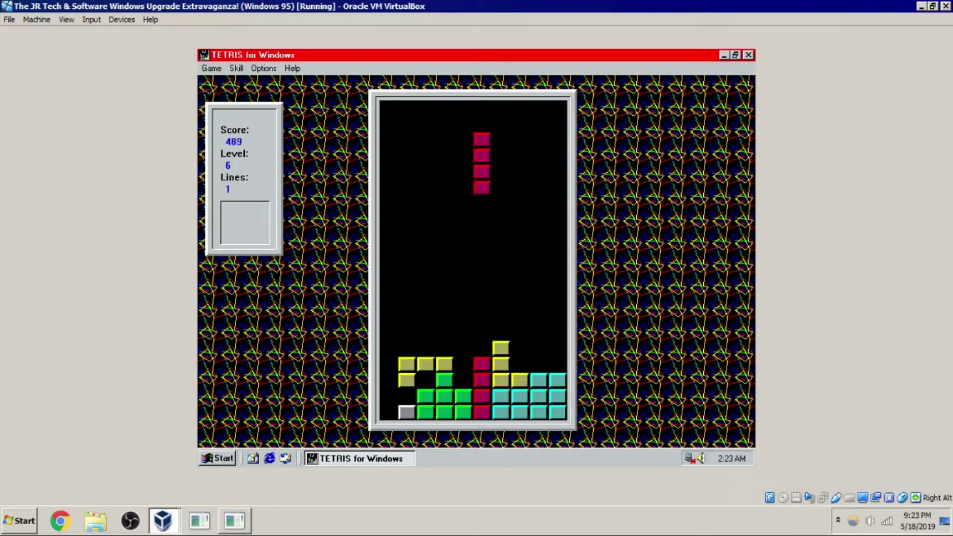
{"action": "key", "text": "Up"}
{"action": "key", "text": "Left"}
{"action": "key", "text": "Left"}
{"action": "key", "text": "space"}
{"action": "key", "text": "Up"}
{"action": "key", "text": "Left"}
{"action": "key", "text": "space"}
{"action": "key", "text": "Right"}
{"action": "key", "text": "Right"}
{"action": "key", "text": "Right"}
{"action": "key", "text": "Up"}
{"action": "key", "text": "Right"}
{"action": "key", "text": "space"}
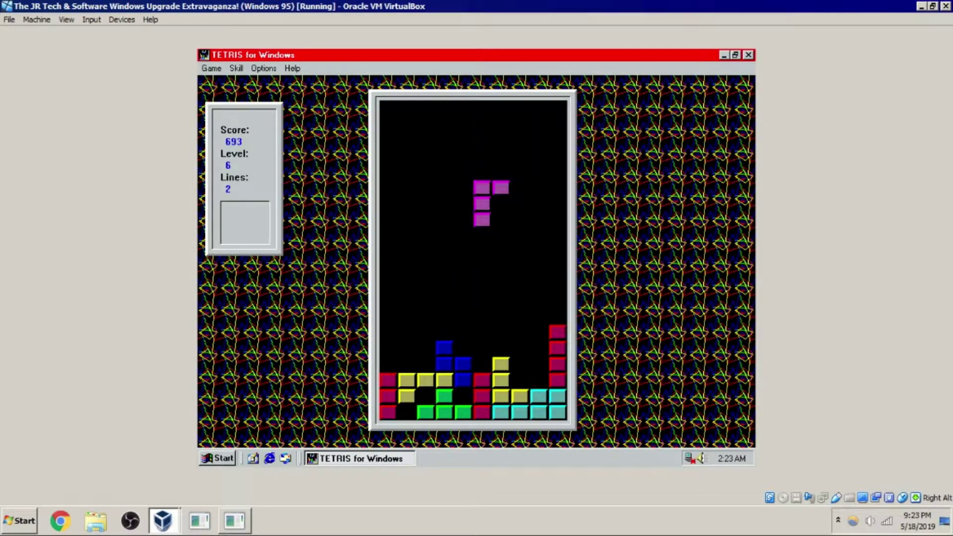
{"action": "key", "text": "Right"}
{"action": "key", "text": "Right"}
{"action": "key", "text": "space"}
{"action": "key", "text": "Up"}
{"action": "key", "text": "Right"}
{"action": "key", "text": "Right"}
{"action": "key", "text": "space"}
{"action": "key", "text": "Left"}
{"action": "key", "text": "Left"}
{"action": "key", "text": "Left"}
{"action": "key", "text": "Up"}
{"action": "key", "text": "Right"}
{"action": "key", "text": "Right"}
{"action": "key", "text": "Right"}
{"action": "key", "text": "space"}
{"action": "key", "text": "Left"}
{"action": "key", "text": "Left"}
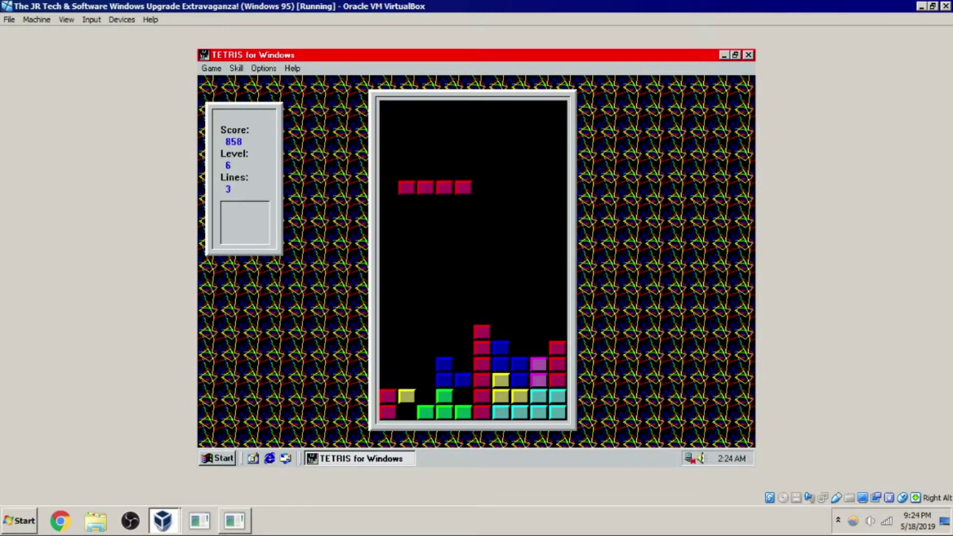
{"action": "key", "text": "Up"}
{"action": "key", "text": "Right"}
{"action": "key", "text": "space"}
{"action": "key", "text": "Left"}
{"action": "key", "text": "Left"}
{"action": "key", "text": "Left"}
{"action": "key", "text": "Left"}
{"action": "key", "text": "space"}
{"action": "key", "text": "Right"}
{"action": "key", "text": "Right"}
{"action": "key", "text": "space"}
{"action": "key", "text": "Right"}
{"action": "key", "text": "Right"}
{"action": "key", "text": "Right"}
{"action": "key", "text": "space"}
{"action": "key", "text": "Left"}
{"action": "key", "text": "Left"}
{"action": "key", "text": "Left"}
{"action": "key", "text": "space"}
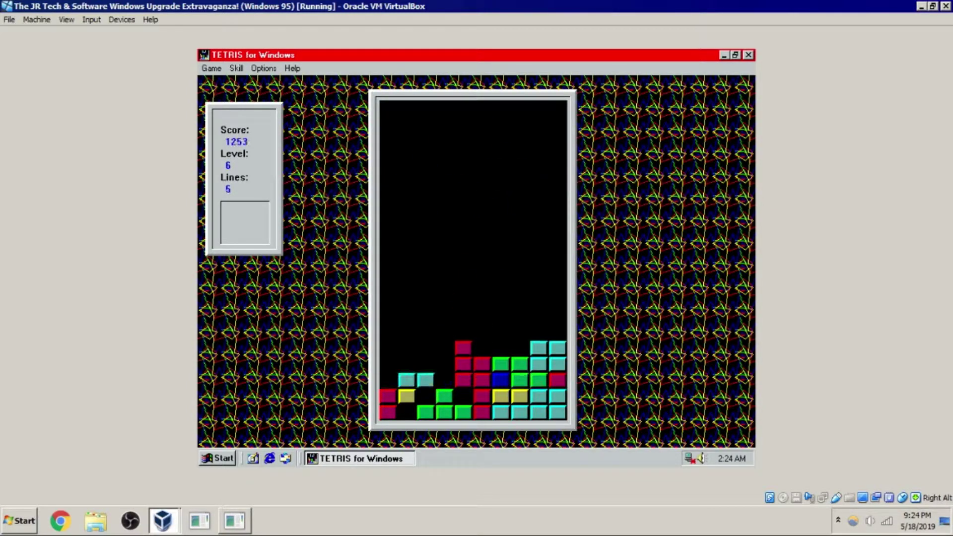
{"action": "key", "text": "Right"}
{"action": "key", "text": "space"}
{"action": "key", "text": "Up"}
{"action": "key", "text": "Left"}
{"action": "key", "text": "Left"}
{"action": "key", "text": "Left"}
{"action": "key", "text": "space"}
{"action": "key", "text": "Left"}
{"action": "key", "text": "space"}
{"action": "key", "text": "Left"}
{"action": "key", "text": "Left"}
{"action": "key", "text": "Left"}
{"action": "key", "text": "Left"}
{"action": "key", "text": "space"}
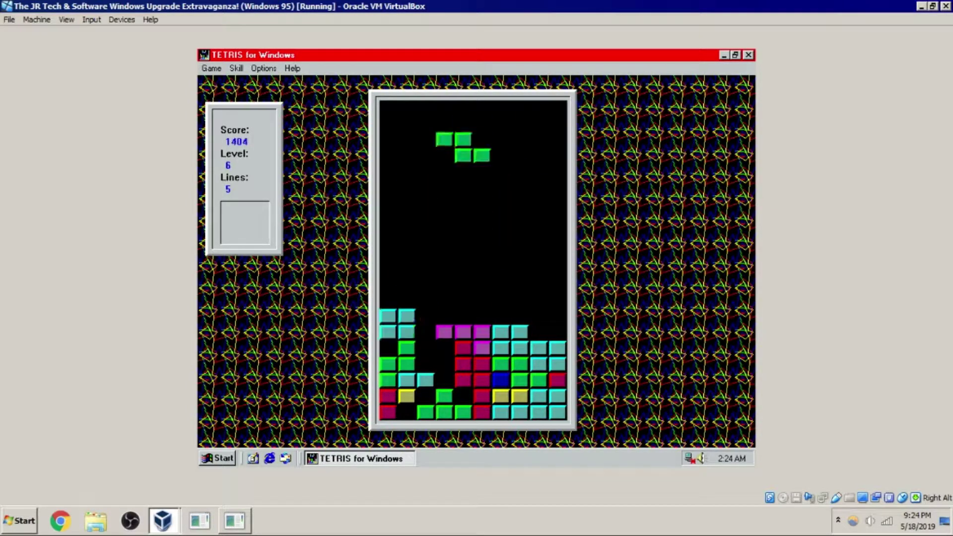
{"action": "key", "text": "Up"}
{"action": "key", "text": "Left"}
{"action": "key", "text": "Left"}
{"action": "key", "text": "space"}
{"action": "key", "text": "Right"}
{"action": "key", "text": "Right"}
{"action": "key", "text": "Right"}
{"action": "key", "text": "Left"}
{"action": "key", "text": "Left"}
{"action": "key", "text": "Left"}
{"action": "key", "text": "space"}
{"action": "key", "text": "Right"}
{"action": "key", "text": "Right"}
{"action": "key", "text": "Right"}
{"action": "key", "text": "Right"}
{"action": "key", "text": "space"}
{"action": "key", "text": "Right"}
{"action": "key", "text": "Right"}
{"action": "key", "text": "Right"}
{"action": "key", "text": "Right"}
{"action": "key", "text": "space"}
{"action": "key", "text": "Left"}
{"action": "key", "text": "Left"}
{"action": "key", "text": "Left"}
{"action": "key", "text": "Left"}
{"action": "key", "text": "space"}
{"action": "key", "text": "Left"}
{"action": "key", "text": "Left"}
{"action": "key", "text": "Right"}
{"action": "key", "text": "Right"}
{"action": "key", "text": "Right"}
{"action": "key", "text": "Right"}
{"action": "key", "text": "Right"}
{"action": "key", "text": "space"}
{"action": "key", "text": "Up"}
{"action": "key", "text": "Left"}
{"action": "key", "text": "Left"}
{"action": "key", "text": "space"}
{"action": "key", "text": "Right"}
{"action": "key", "text": "Right"}
{"action": "key", "text": "space"}
{"action": "key", "text": "Up"}
{"action": "key", "text": "Up"}
{"action": "key", "text": "Left"}
{"action": "key", "text": "Left"}
{"action": "key", "text": "Left"}
{"action": "key", "text": "Left"}
{"action": "key", "text": "space"}
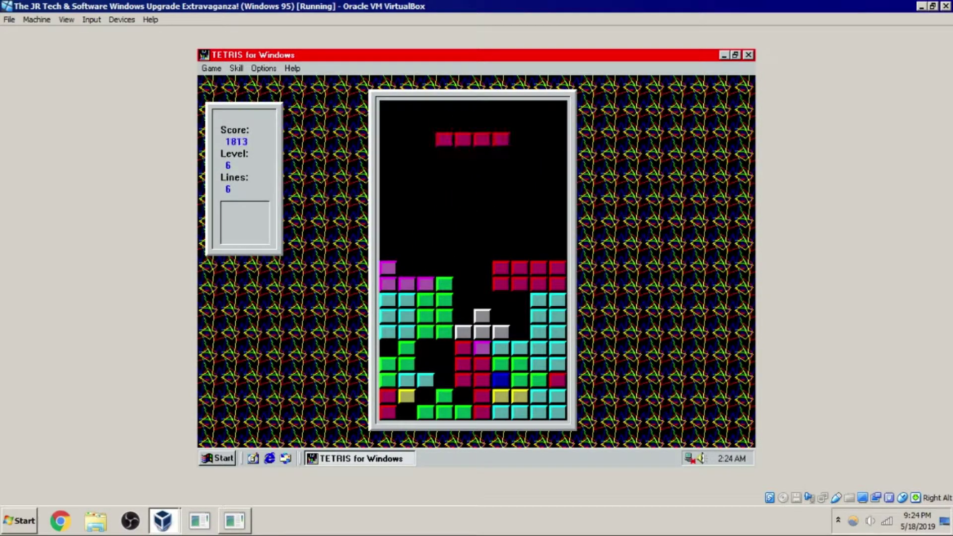
{"action": "key", "text": "Left"}
{"action": "key", "text": "Left"}
{"action": "key", "text": "space"}
{"action": "key", "text": "Right"}
{"action": "key", "text": "Right"}
{"action": "key", "text": "Right"}
{"action": "key", "text": "Right"}
{"action": "key", "text": "space"}
{"action": "key", "text": "Right"}
{"action": "key", "text": "Right"}
{"action": "key", "text": "Right"}
{"action": "key", "text": "space"}
{"action": "key", "text": "Right"}
{"action": "key", "text": "space"}
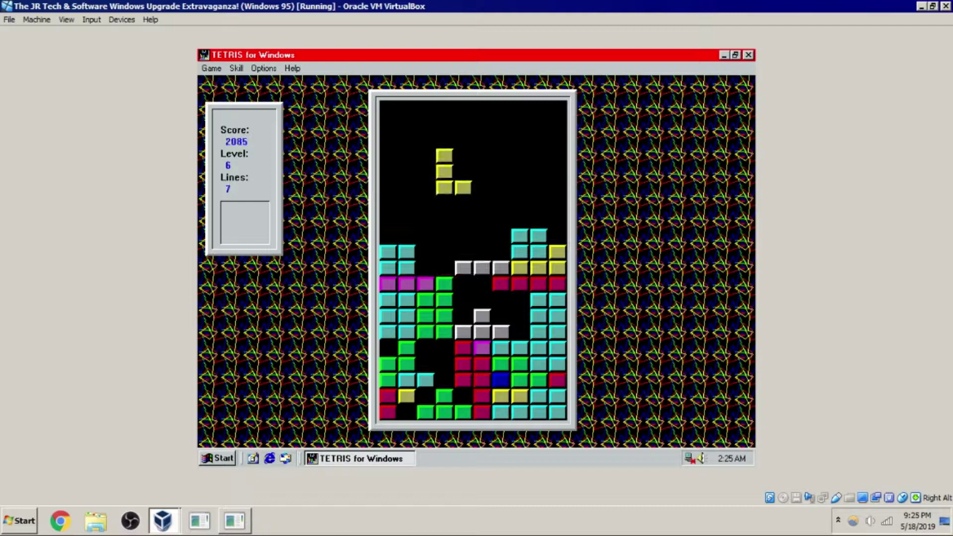
{"action": "key", "text": "Left"}
{"action": "key", "text": "Left"}
{"action": "key", "text": "space"}
{"action": "key", "text": "Up"}
{"action": "key", "text": "space"}
{"action": "key", "text": "Up"}
{"action": "key", "text": "Right"}
{"action": "key", "text": "Right"}
{"action": "key", "text": "space"}
{"action": "key", "text": "Left"}
{"action": "key", "text": "space"}
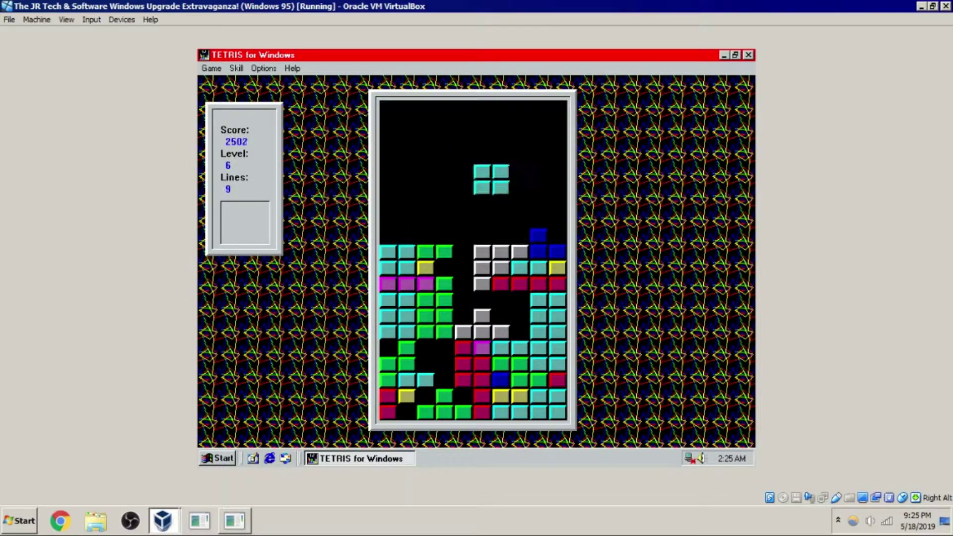
{"action": "key", "text": "Right"}
{"action": "key", "text": "space"}
{"action": "key", "text": "space"}
{"action": "key", "text": "Left"}
{"action": "key", "text": "Left"}
{"action": "key", "text": "Left"}
{"action": "key", "text": "space"}
{"action": "key", "text": "Left"}
{"action": "key", "text": "space"}
{"action": "key", "text": "Up"}
{"action": "key", "text": "Left"}
{"action": "key", "text": "Left"}
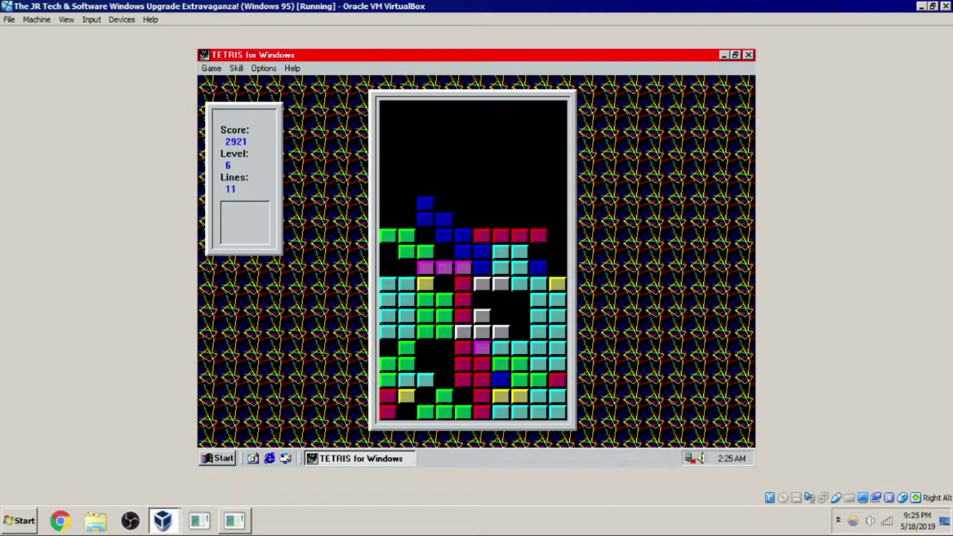
{"action": "key", "text": "space"}
{"action": "key", "text": "Left"}
{"action": "key", "text": "Left"}
{"action": "key", "text": "Left"}
{"action": "key", "text": "Left"}
{"action": "key", "text": "space"}
{"action": "key", "text": "Left"}
{"action": "key", "text": "space"}
{"action": "key", "text": "Right"}
{"action": "key", "text": "Right"}
{"action": "key", "text": "Right"}
{"action": "key", "text": "Right"}
{"action": "key", "text": "space"}
{"action": "key", "text": "space"}
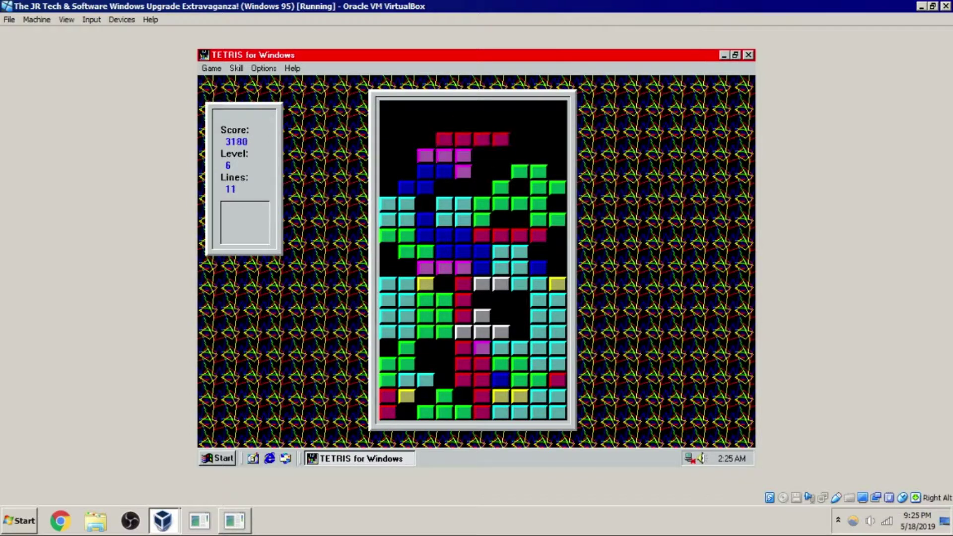
{"action": "key", "text": "space"}
Dismiss Game Over, close the high-score table, and answer the Save High Score Table prompt.
{"action": "left_click", "coordinate": [487, 282]}
{"action": "left_click", "coordinate": [748, 54]}
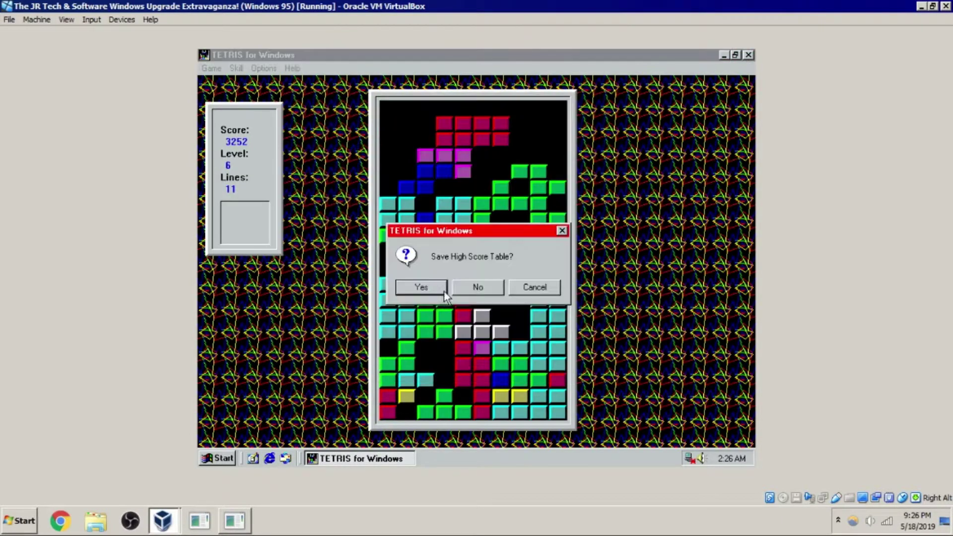
{"action": "key", "text": "Return"}
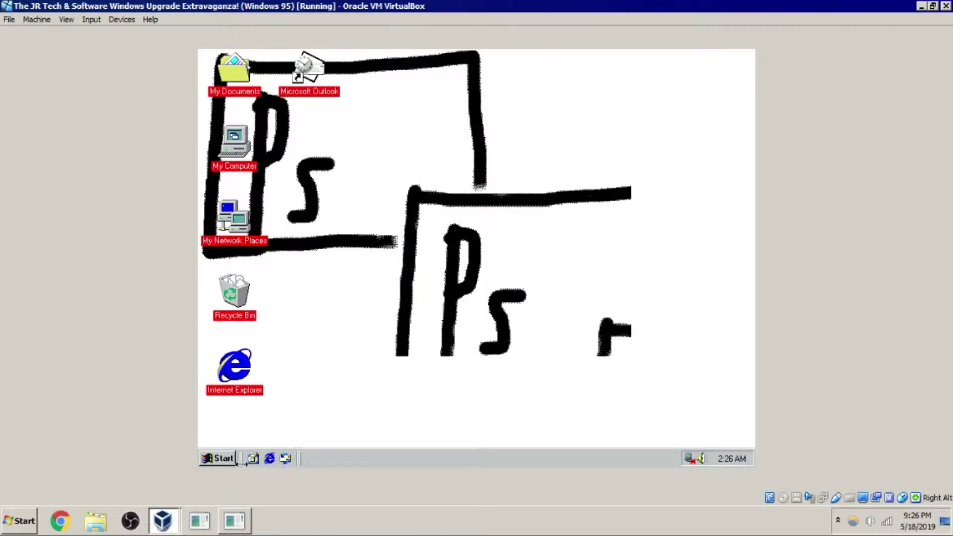
Create a blank presentation from Start > New Office Document.
{"action": "left_click", "coordinate": [214, 458]}
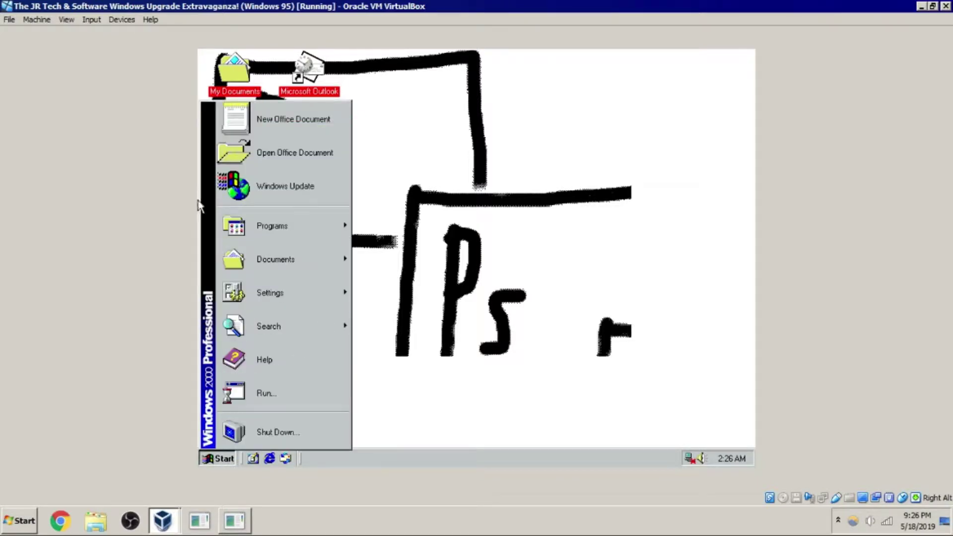
{"action": "left_click", "coordinate": [268, 101]}
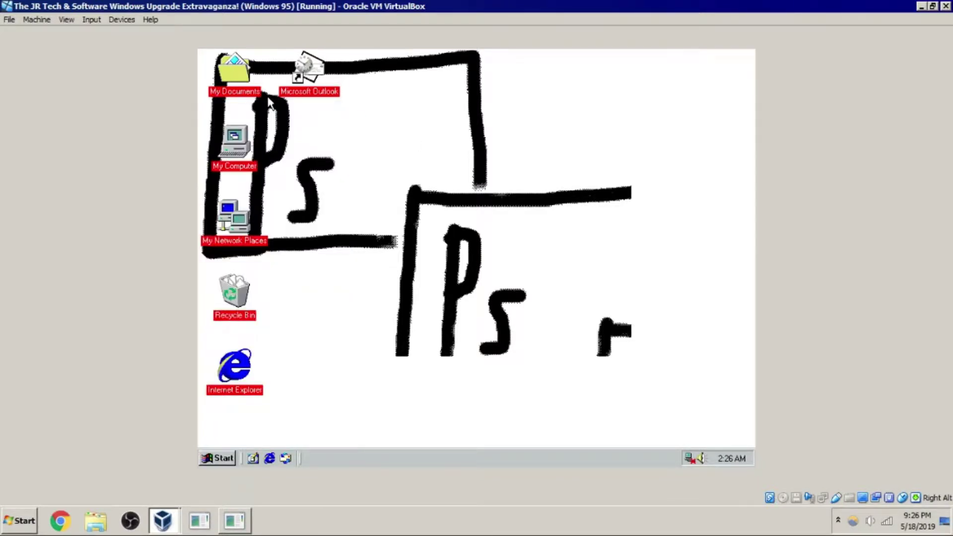
{"action": "left_click", "coordinate": [205, 458]}
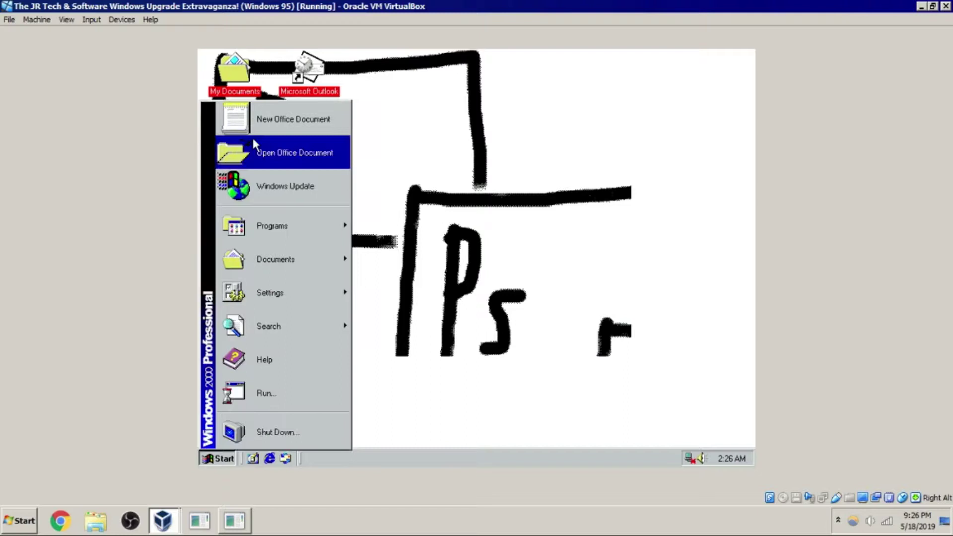
{"action": "left_click", "coordinate": [267, 126]}
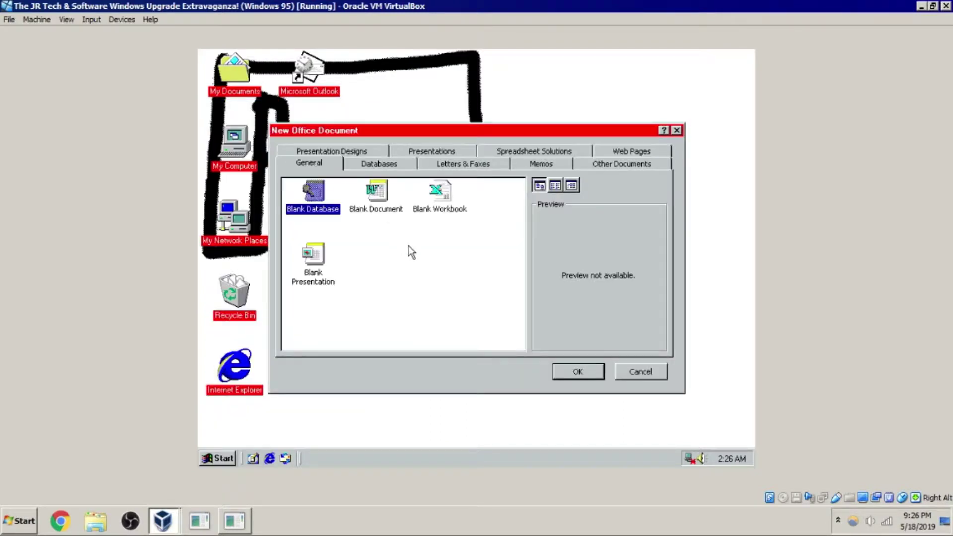
{"action": "left_click", "coordinate": [300, 275]}
{"action": "left_click", "coordinate": [563, 371]}
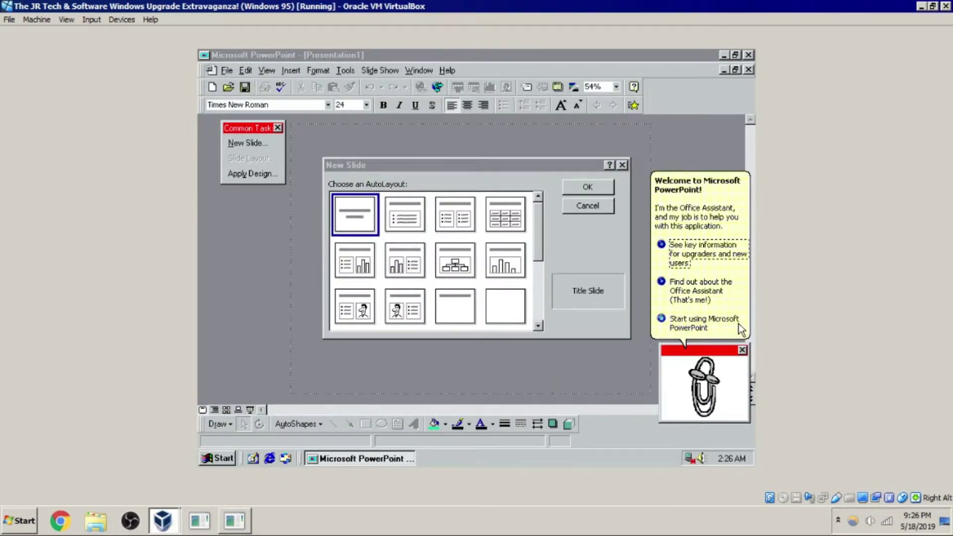
Make the title slide 'Windows Upgrade Extravaganza!' with a 'Presented by' credit subtitle.
{"action": "left_click", "coordinate": [739, 324]}
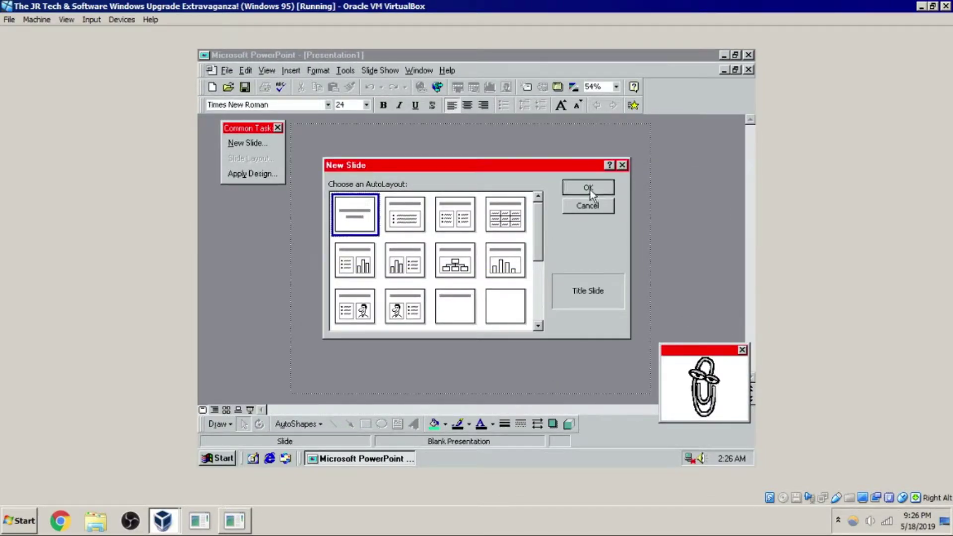
{"action": "left_click", "coordinate": [590, 190]}
{"action": "left_click", "coordinate": [444, 238]}
{"action": "type", "text": "Windows Upgrade Extravag"}
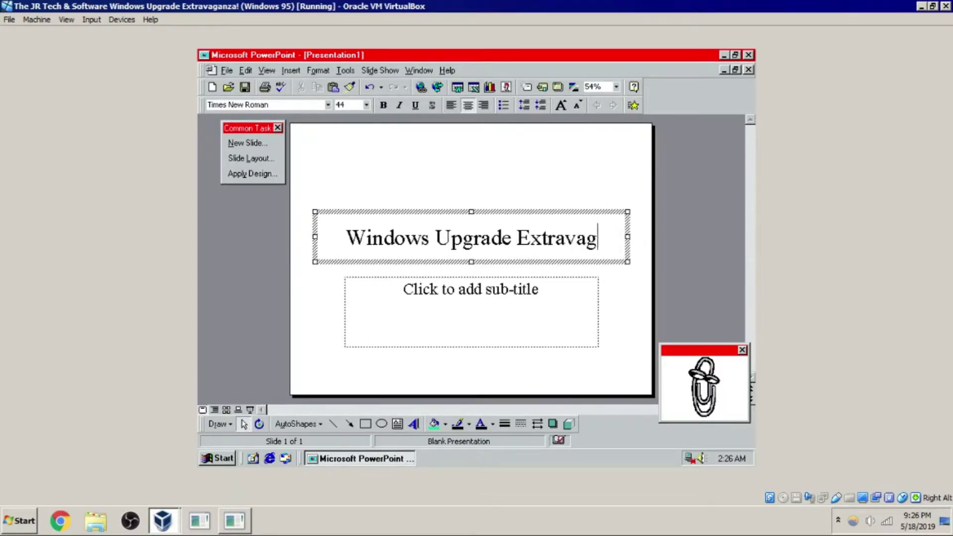
{"action": "type", "text": "anza!"}
{"action": "left_click", "coordinate": [470, 288]}
{"action": "type", "text": "Presented by JR Tech & Software"}
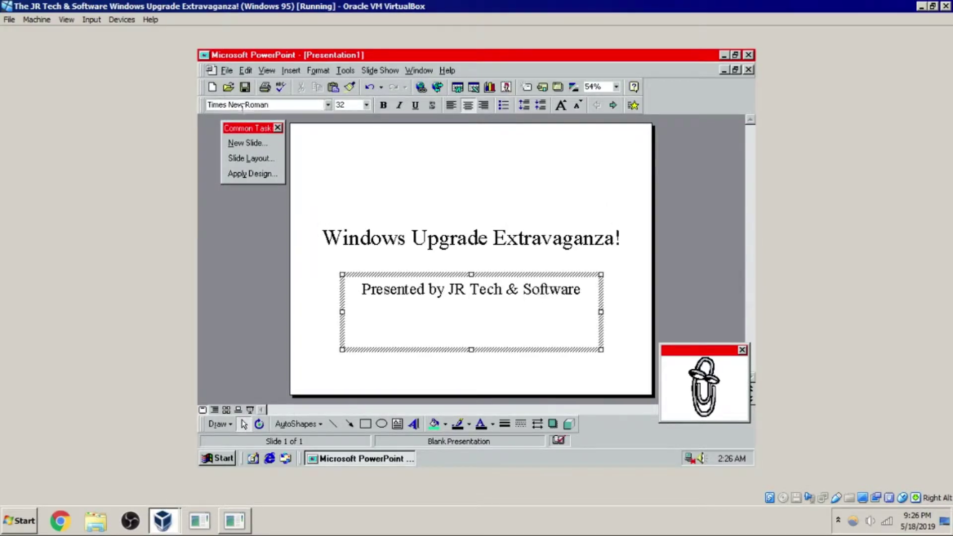
Add a bulleted 'MS-DOS' slide with the bullet 'Installity for Windows 1'.
{"action": "key", "text": "ctrl+Return"}
{"action": "key", "text": "Return"}
{"action": "type", "text": "MS-DOS 5"}
{"action": "key", "text": "BackSpace"}
{"action": "key", "text": "ctrl+Return"}
{"action": "type", "text": "Install"}
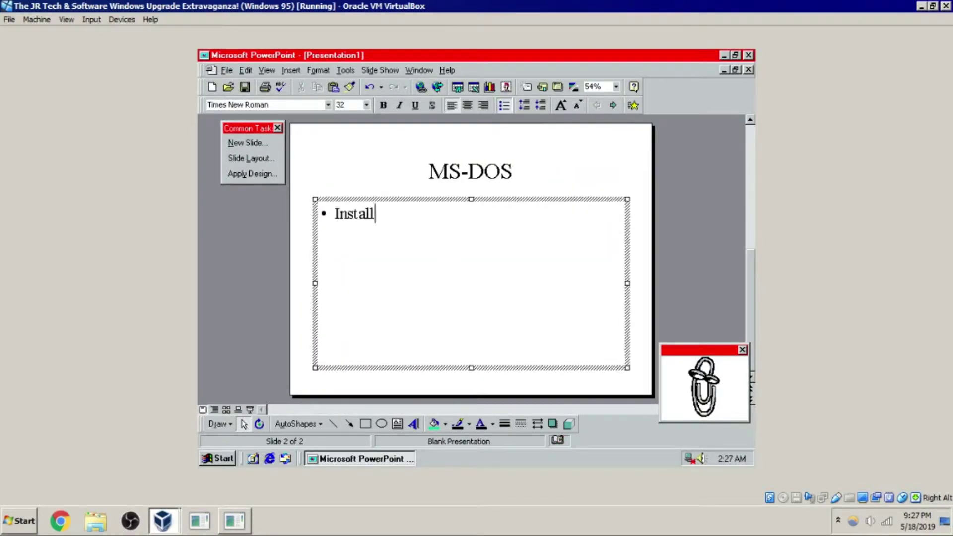
{"action": "type", "text": "ity for Windows 1"}
Add a 'Windows 1.01 (1985)' slide beginning the bullet 'Start off with a fresh slate'.
{"action": "key", "text": "ctrl+Return"}
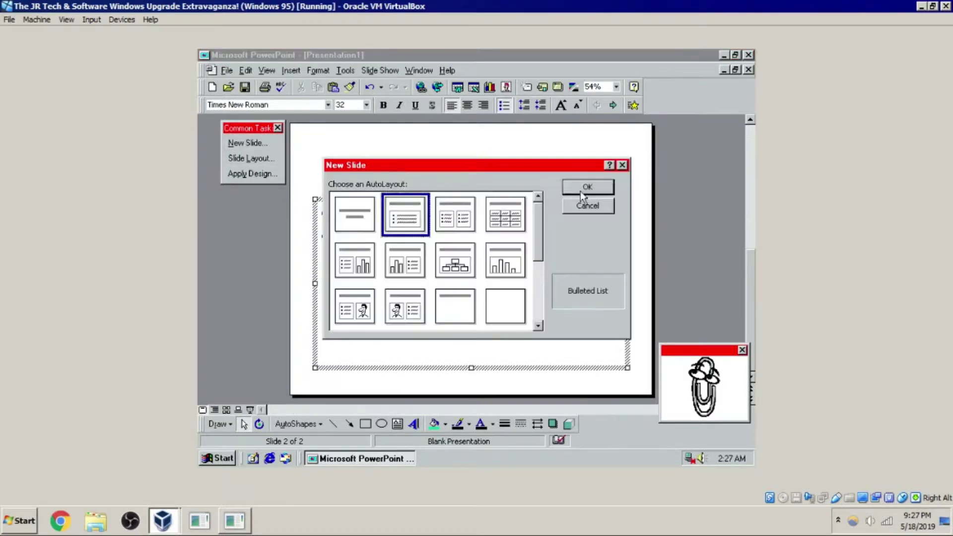
{"action": "key", "text": "Return"}
{"action": "type", "text": "Windows 1.01 (1985)"}
{"action": "key", "text": "ctrl+Return"}
{"action": "type", "text": "Start off"}
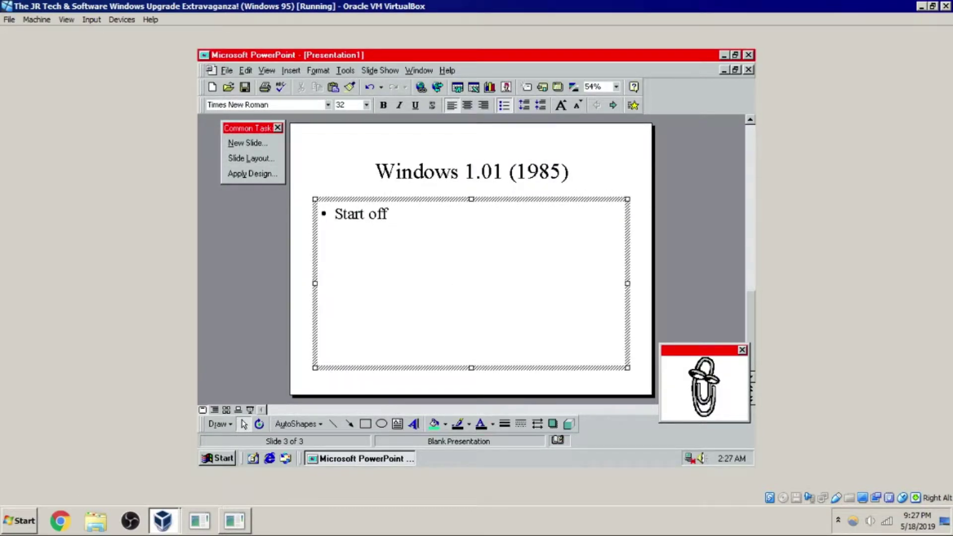
{"action": "type", "text": " with a fresh slate. Explore pa"}
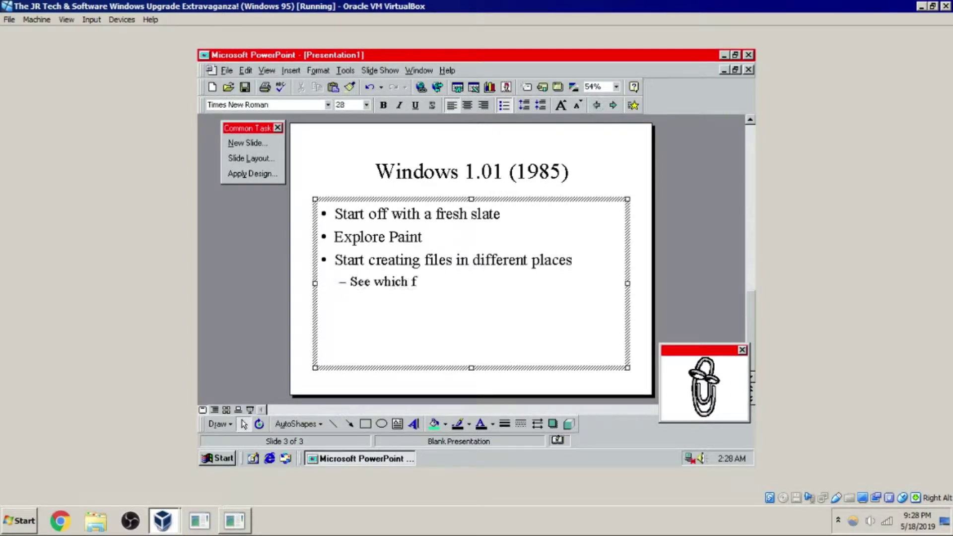
Add an 'MS-DOS Upgrade' slide and begin its first bullet.
{"action": "key", "text": "ctrl+Return"}
{"action": "key", "text": "Return"}
{"action": "type", "text": "MS-DOS Upgrade"}
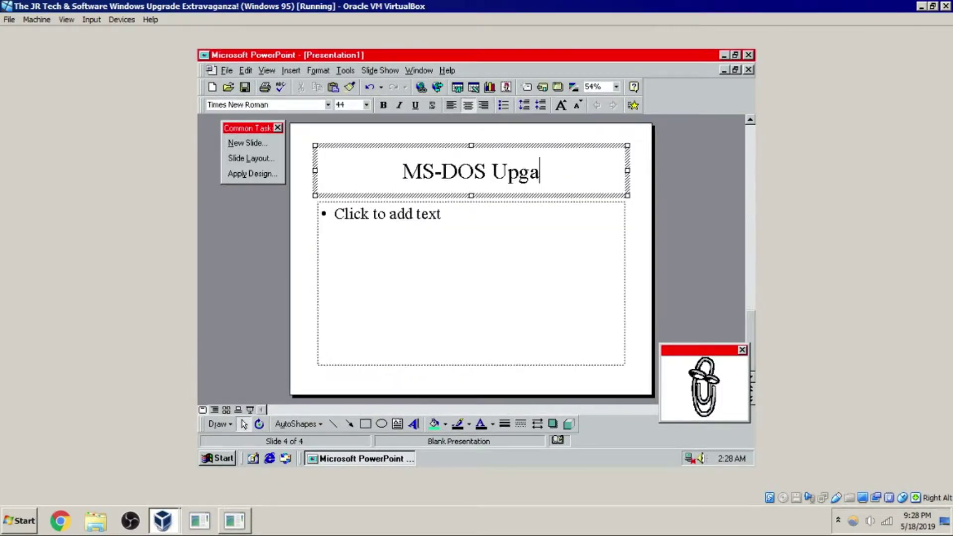
{"action": "key", "text": "ctrl+Return"}
{"action": "type", "text": "Up"}
Add a bulleted slide titled 'Windows 2.03 (1987)'.
{"action": "key", "text": "ctrl+Return"}
{"action": "key", "text": "Return"}
{"action": "type", "text": "Windows "}
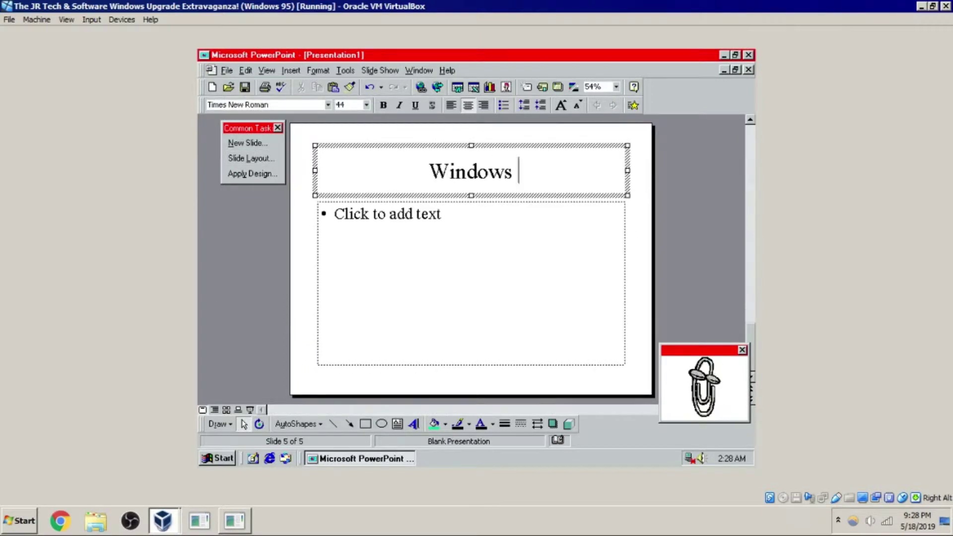
{"action": "type", "text": "2.03 (1987)"}
Save the presentation as Windows Upgrade Extravaganza and keep typing the bullet.
{"action": "key", "text": "ctrl+s"}
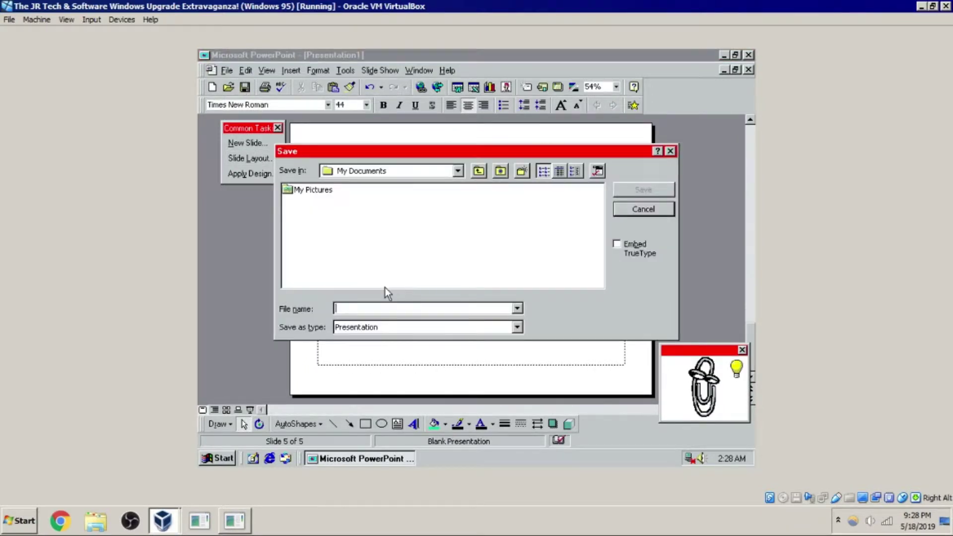
{"action": "type", "text": "Windows Upgrade Extravaganza"}
{"action": "key", "text": "Return"}
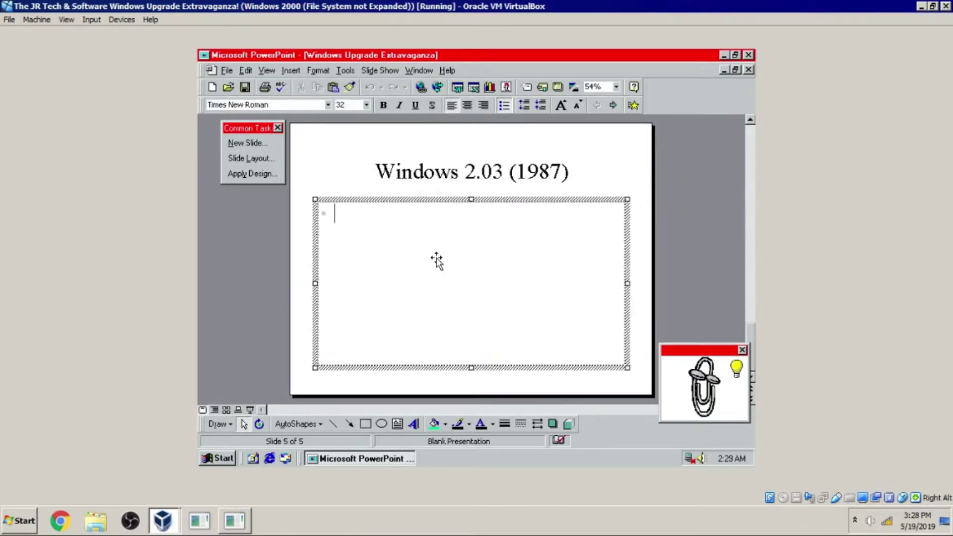
{"action": "type", "text": "Word for Windows 1"}
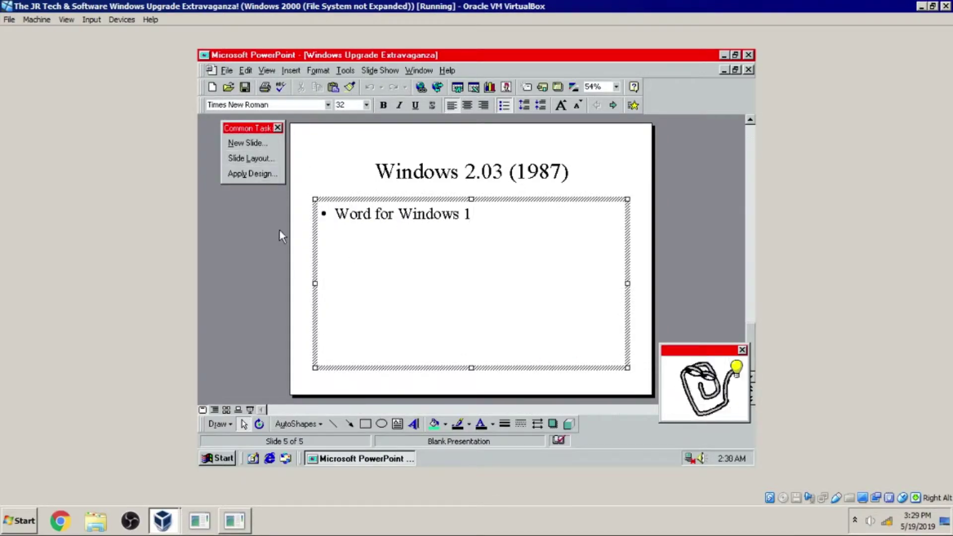
Add a 'Windows 3.0' slide with the bullet 'Check out the old MS-DOS Executive'.
{"action": "key", "text": "ctrl+Return"}
{"action": "key", "text": "Return"}
{"action": "type", "text": "Windows 3.0"}
{"action": "key", "text": "ctrl+Return"}
{"action": "type", "text": "Check out"}
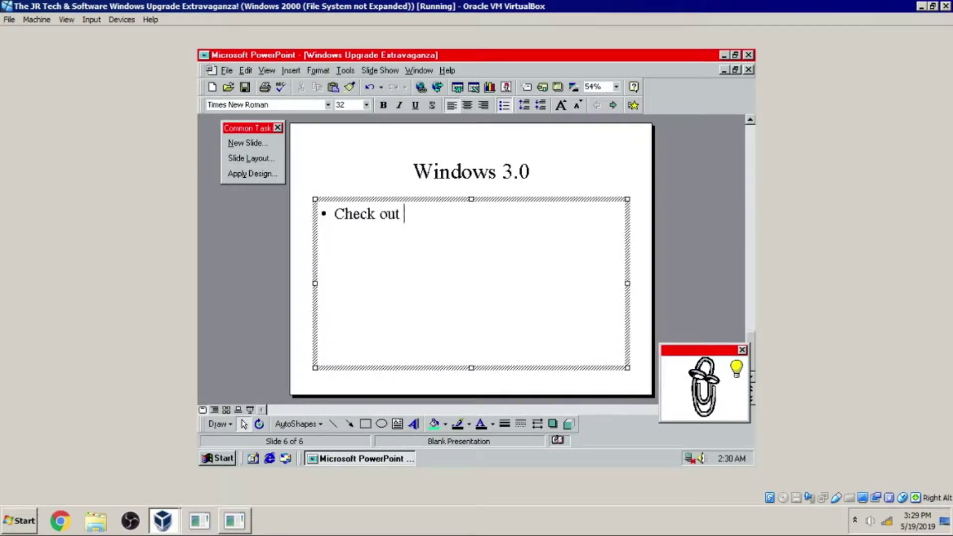
{"action": "type", "text": " the old MS-DOS Executiv"}
Add an empty slide and append '(1990)' to the Windows 3.0 slide title.
{"action": "key", "text": "ctrl+Return"}
{"action": "key", "text": "Return"}
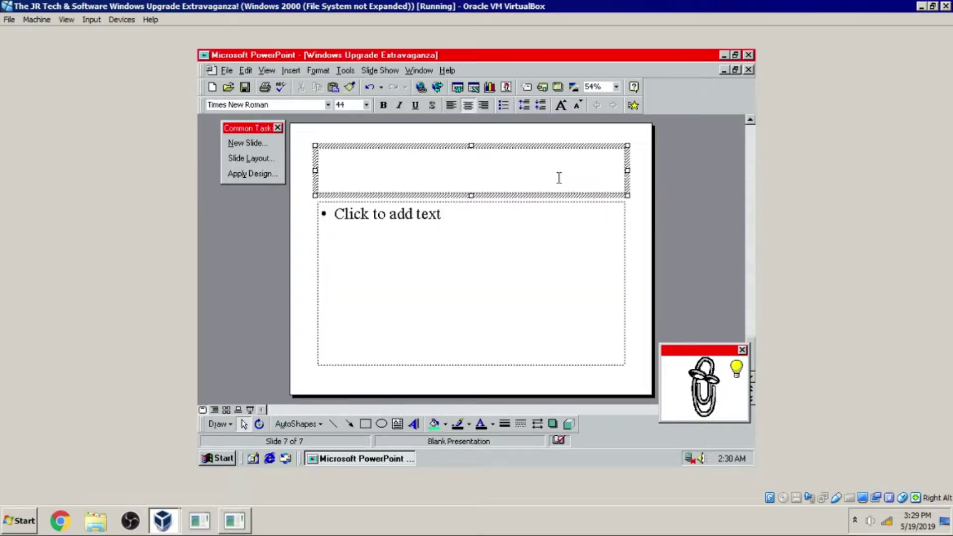
{"action": "left_click", "coordinate": [238, 409]}
{"action": "double_click", "coordinate": [412, 269]}
{"action": "type", "text": "(1990)"}
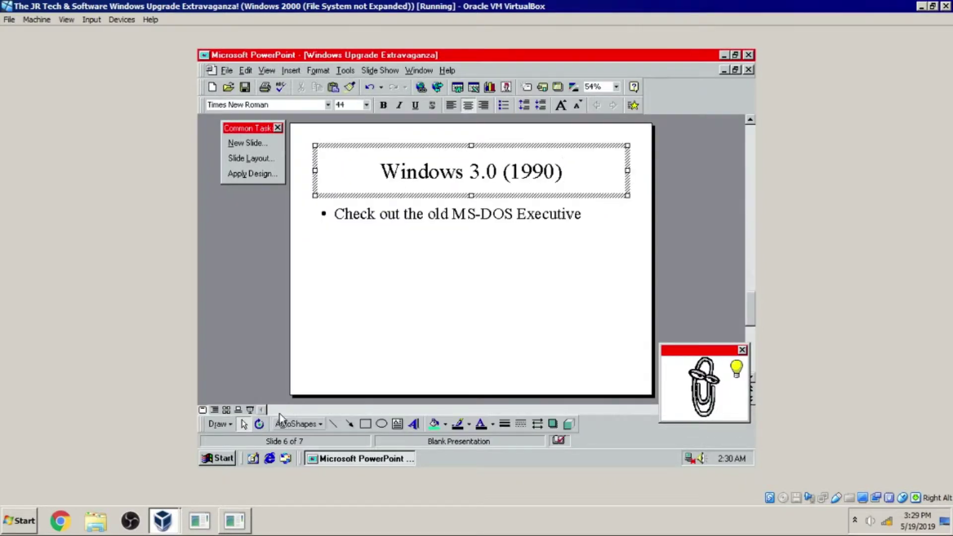
Fill slide 7 as 'Windows 3.1 (1992)' with bullet 'A Windows Directory' and a sub-bullet mentioning 2.5.1.
{"action": "key", "text": "Page_Down"}
{"action": "left_click", "coordinate": [463, 148]}
{"action": "type", "text": "Windows 3.1 (1992)"}
{"action": "left_click", "coordinate": [436, 240]}
{"action": "type", "text": "Adobe Photoshop"}
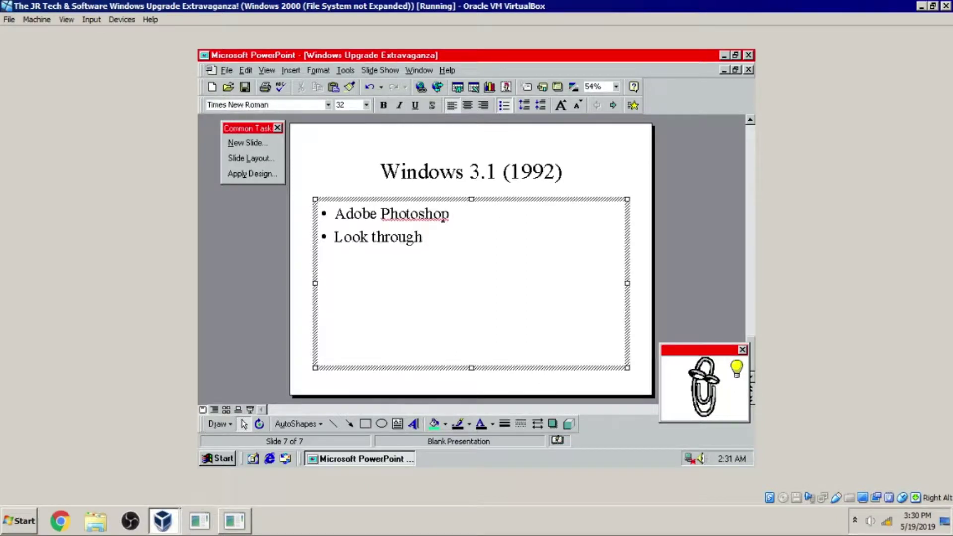
{"action": "type", "text": " Windows Directory"}
{"action": "key", "text": "Return"}
{"action": "key", "text": "Tab"}
{"action": "type", "text": "Look at ol"}
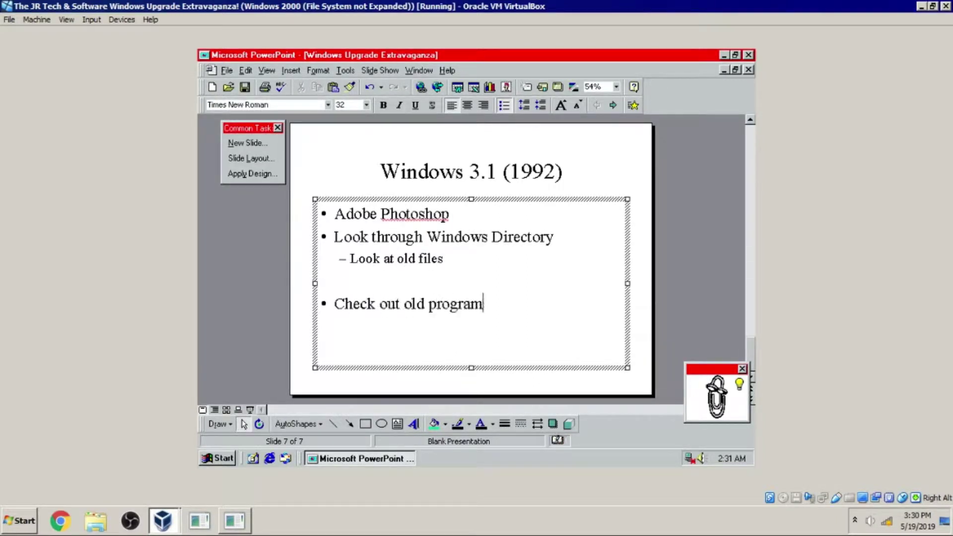
{"action": "right_click", "coordinate": [443, 218]}
{"action": "key", "text": "Escape"}
{"action": "type", "text": "2.5.1"}
Add a bulleted 'Windows 95' slide with a bullet starting 'Execute old D'.
{"action": "left_click", "coordinate": [248, 143]}
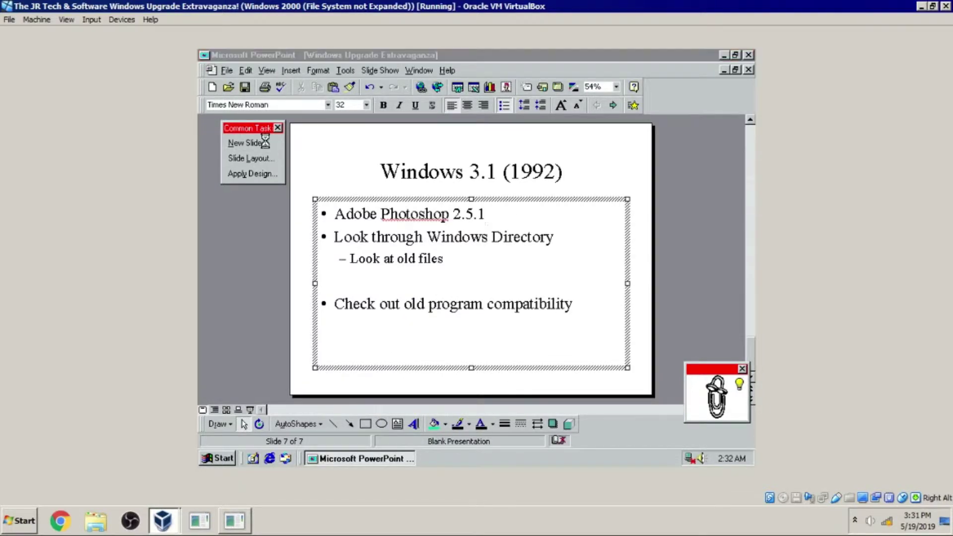
{"action": "key", "text": "Return"}
{"action": "left_click", "coordinate": [456, 171]}
{"action": "type", "text": "Windows 95"}
{"action": "left_click", "coordinate": [435, 249]}
{"action": "type", "text": "Execute old D"}
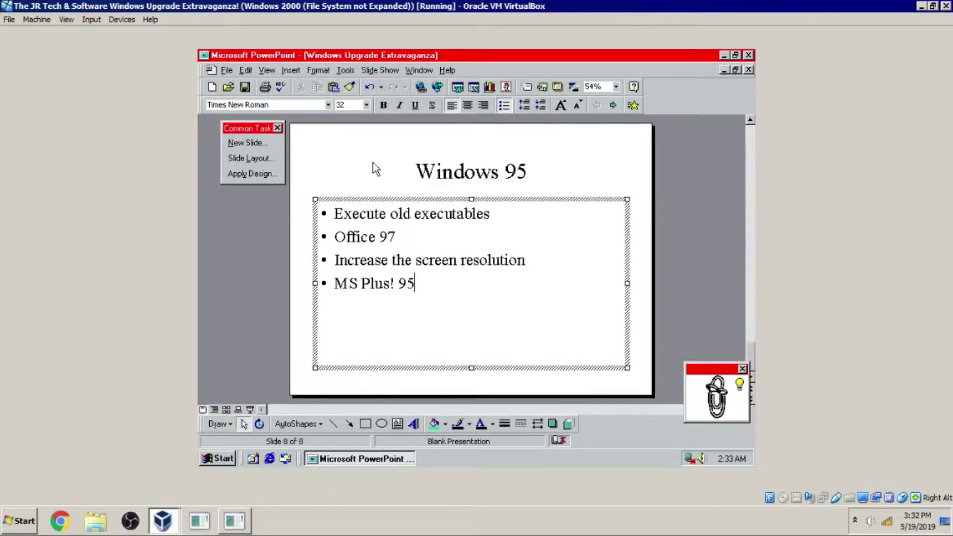
Add a ninth slide titled 'Windows 2000' and start its first bullet.
{"action": "key", "text": "ctrl+Return"}
{"action": "type", "text": "Windows 2000"}
{"action": "key", "text": "ctrl+Return"}
{"action": "type", "text": "Compatibility rpt. i"}
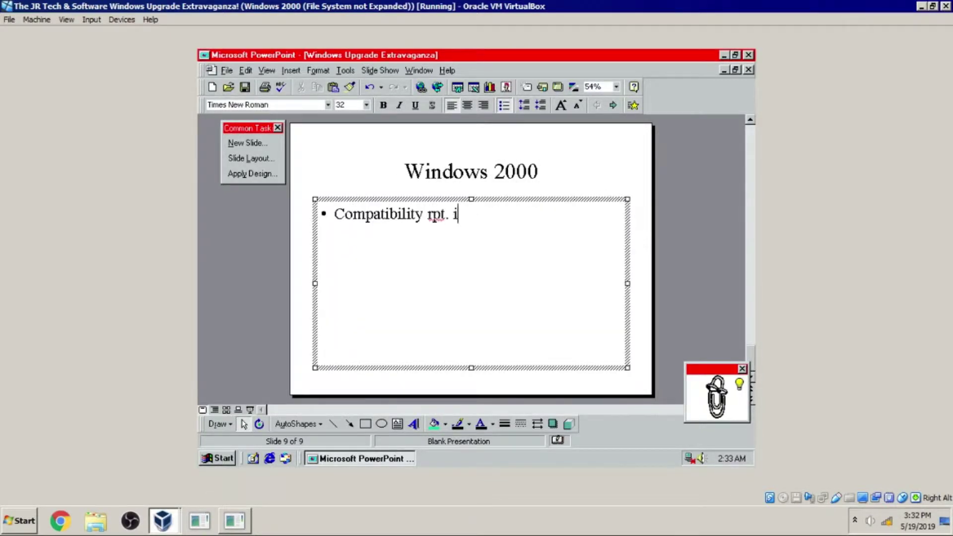
Browse in Explorer to the C:\WINDOWS\Upgrade Reports folder.
{"action": "left_click", "coordinate": [223, 457]}
{"action": "mouse_move", "coordinate": [268, 215]}
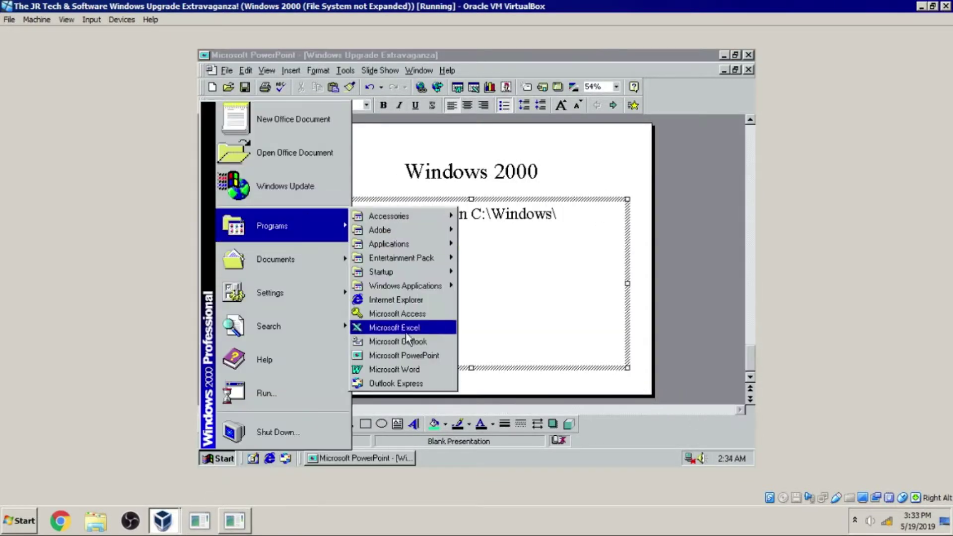
{"action": "mouse_move", "coordinate": [377, 214]}
{"action": "left_click", "coordinate": [496, 432]}
{"action": "left_click", "coordinate": [367, 90]}
{"action": "left_click", "coordinate": [287, 90]}
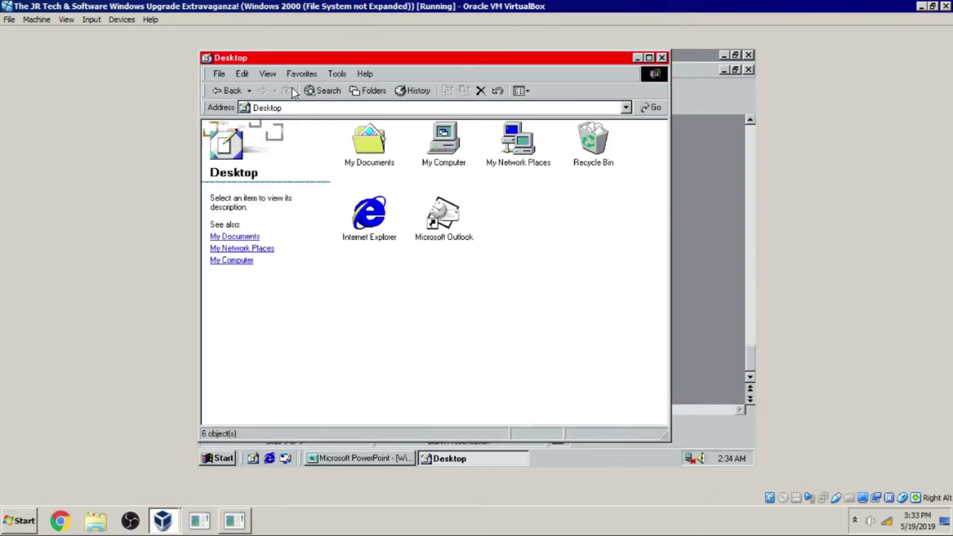
{"action": "double_click", "coordinate": [446, 141]}
{"action": "double_click", "coordinate": [440, 140]}
{"action": "double_click", "coordinate": [438, 159]}
{"action": "scroll", "coordinate": [434, 303], "scroll_direction": "right", "scroll_amount": 1}
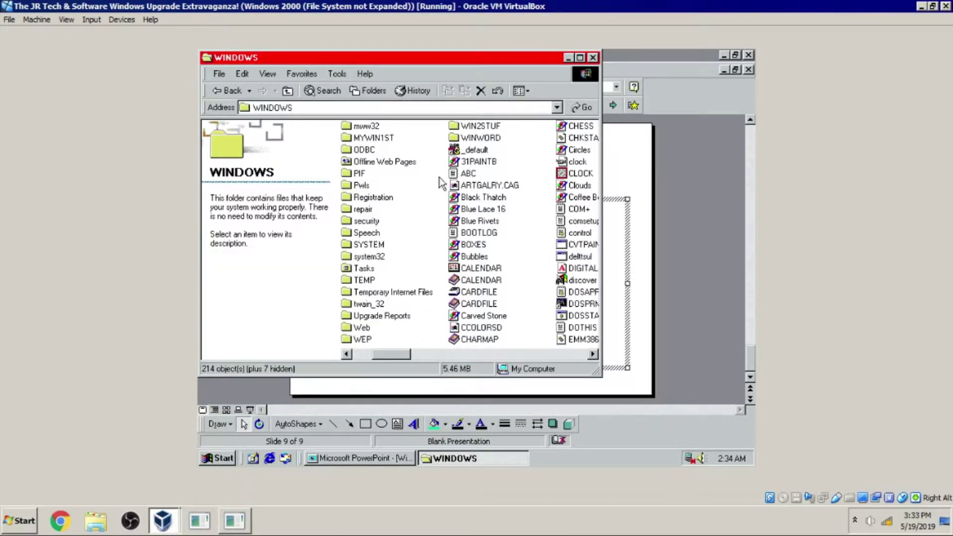
{"action": "double_click", "coordinate": [400, 316]}
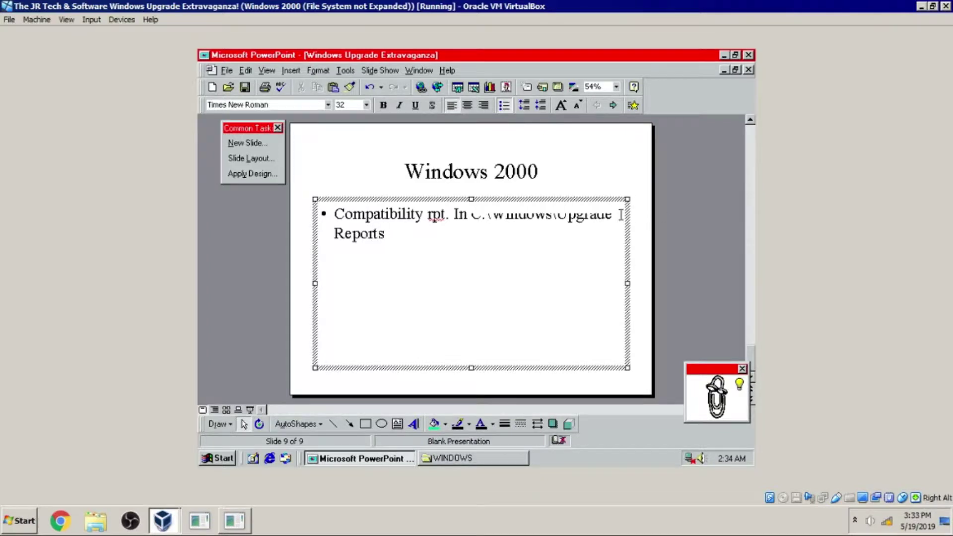
Change the path bullet's separator to '/' and run the show from the title slide.
{"action": "left_click", "coordinate": [620, 215]}
{"action": "key", "text": "BackSpace"}
{"action": "type", "text": "/ Reports"}
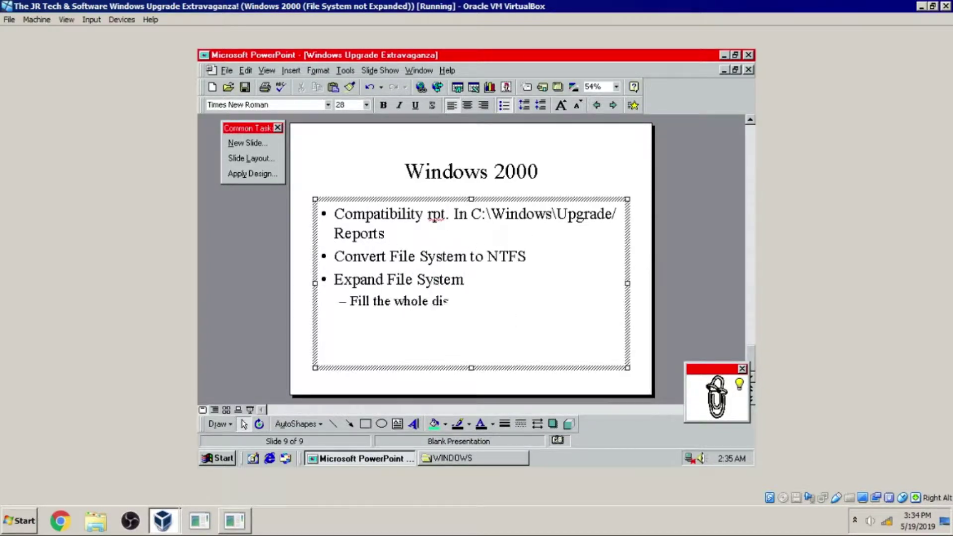
{"action": "left_click", "coordinate": [380, 70]}
{"action": "left_click", "coordinate": [392, 80]}
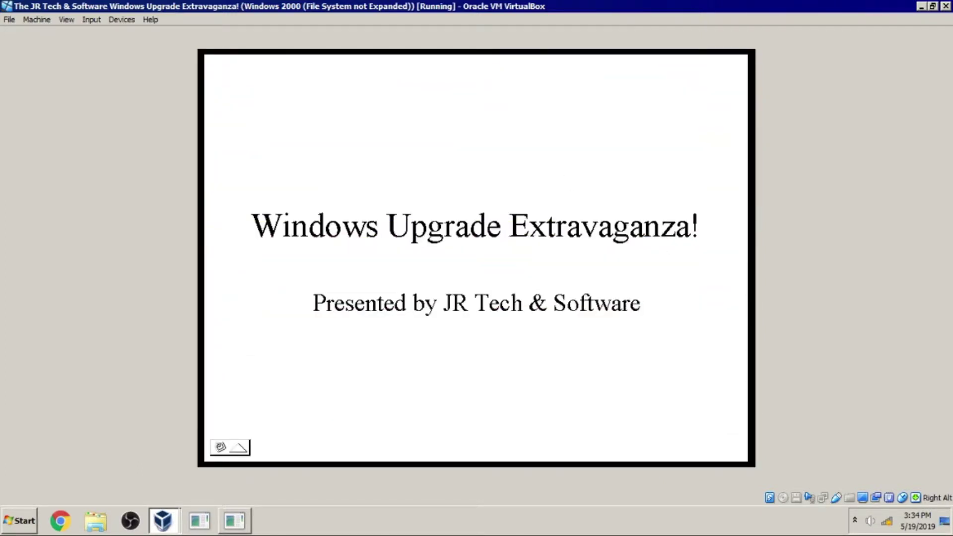
Advance through every slide up to Windows 2000, end the show and close PowerPoint.
{"action": "key", "text": "space"}
{"action": "key", "text": "space"}
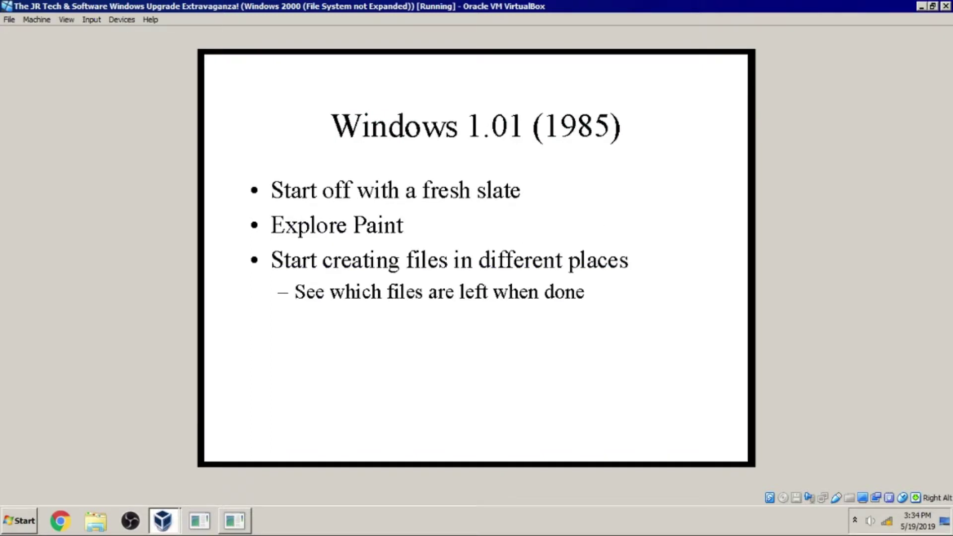
{"action": "key", "text": "space"}
{"action": "key", "text": "space"}
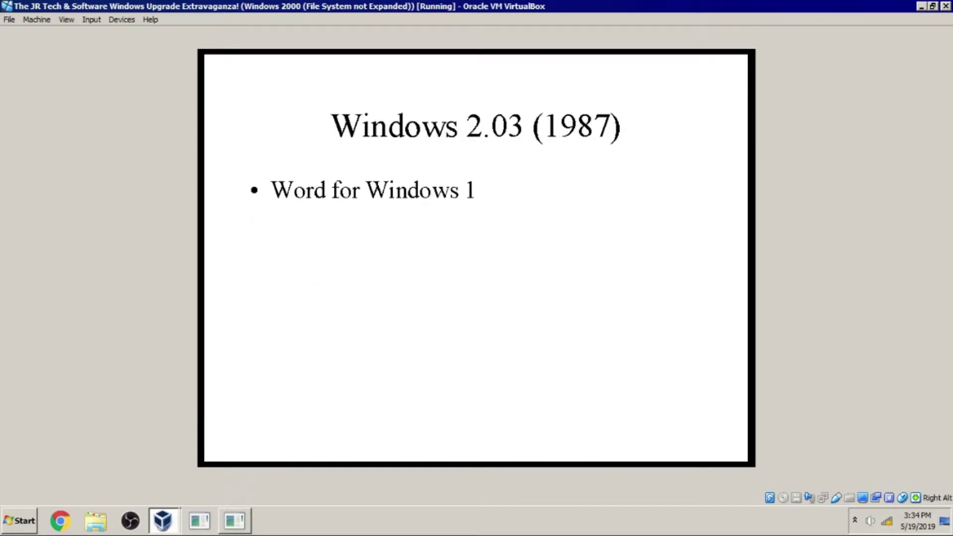
{"action": "key", "text": "space"}
{"action": "key", "text": "Right"}
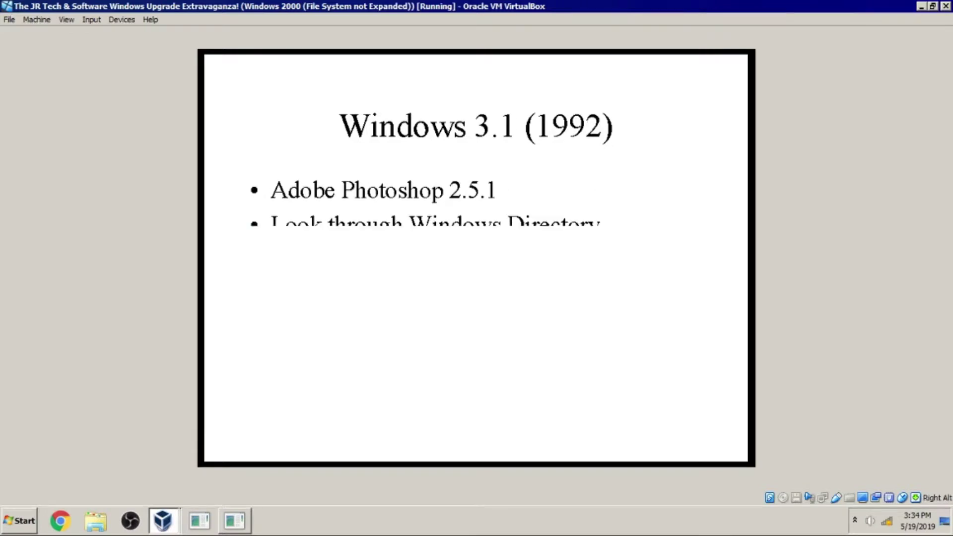
{"action": "key", "text": "Right"}
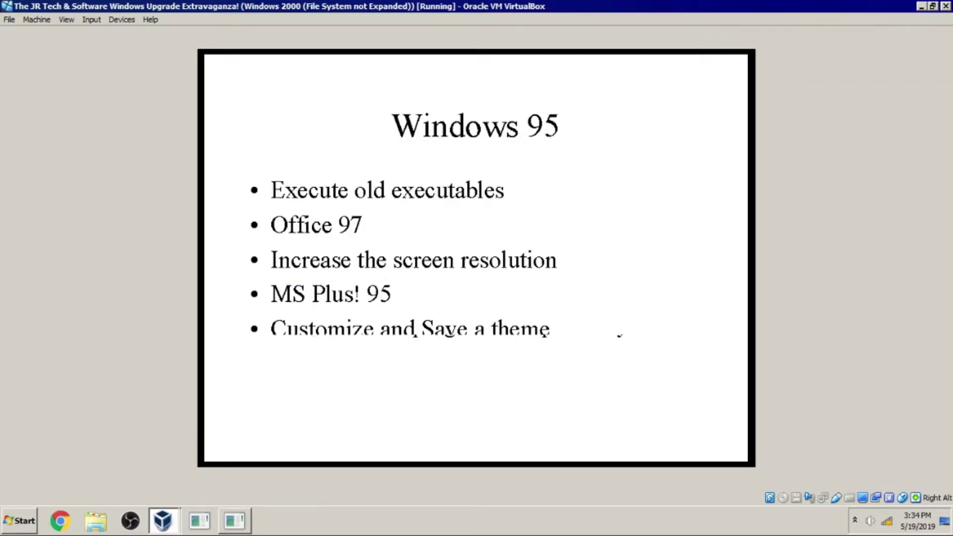
{"action": "key", "text": "Right"}
{"action": "key", "text": "Escape"}
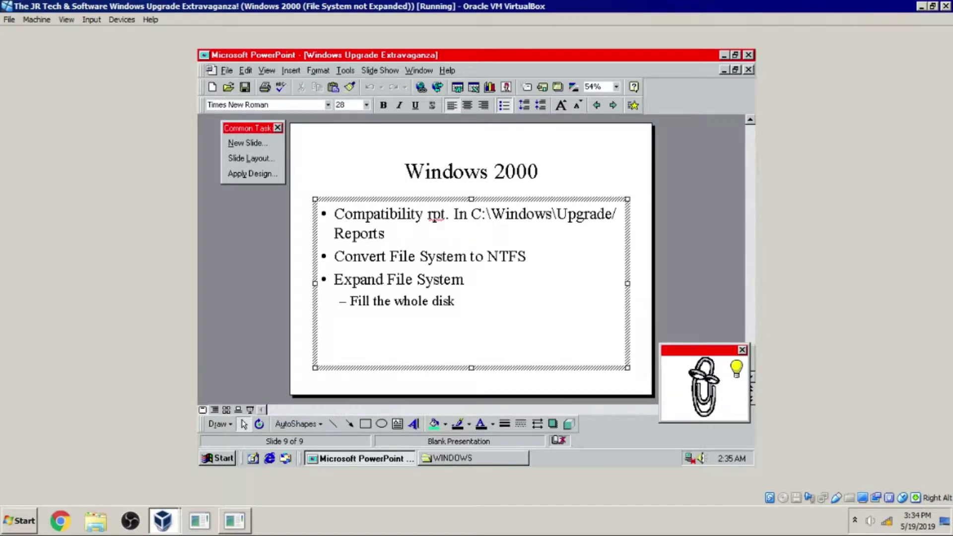
{"action": "left_click", "coordinate": [751, 55]}
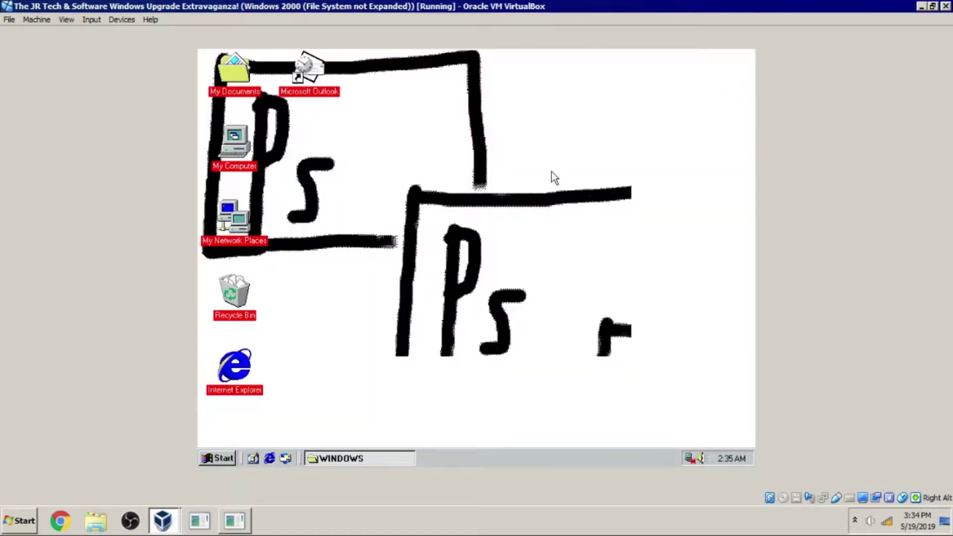
Insert the Ubuntu disc image into the VM's virtual optical drive.
{"action": "left_click", "coordinate": [123, 20]}
{"action": "mouse_move", "coordinate": [153, 35]}
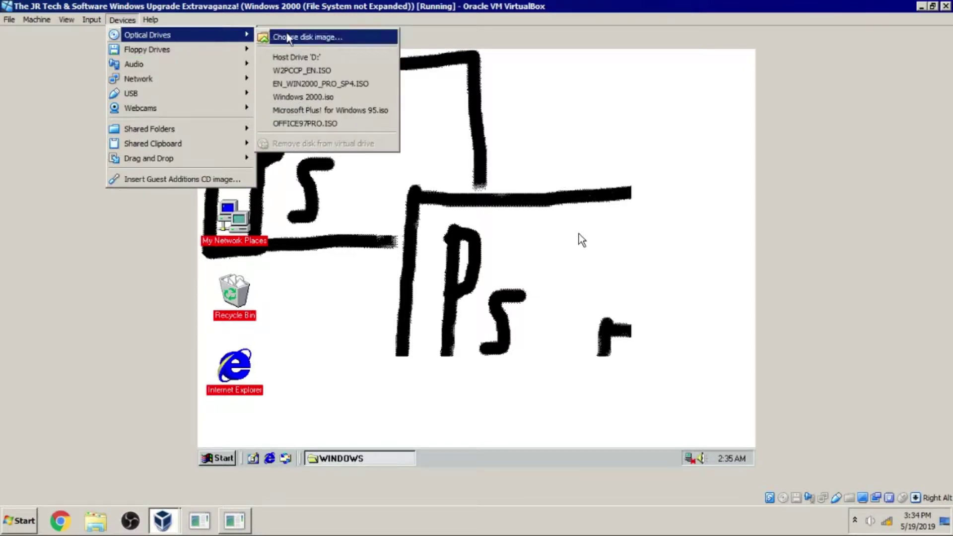
{"action": "left_click", "coordinate": [294, 38]}
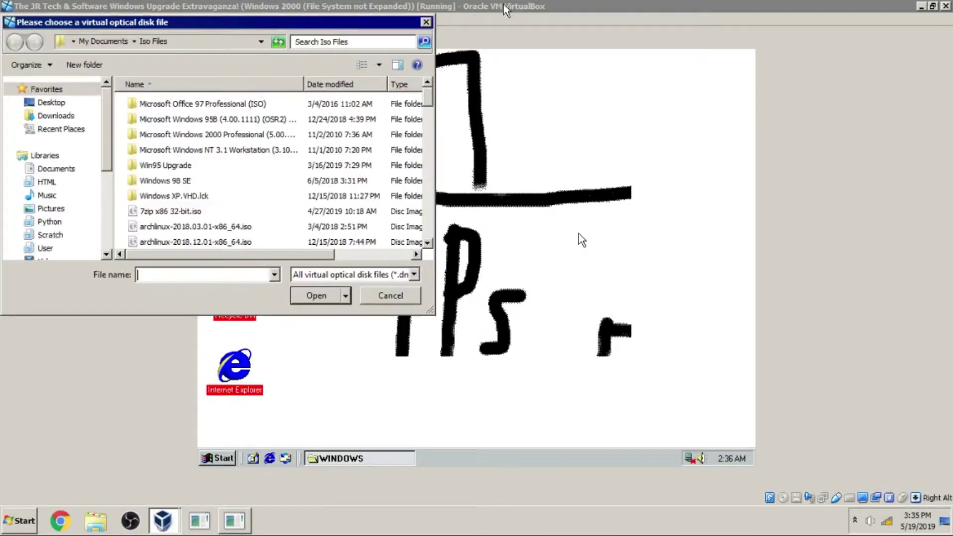
{"action": "scroll", "coordinate": [287, 199], "scroll_direction": "down", "scroll_amount": 3}
{"action": "scroll", "coordinate": [287, 199], "scroll_direction": "down", "scroll_amount": 9}
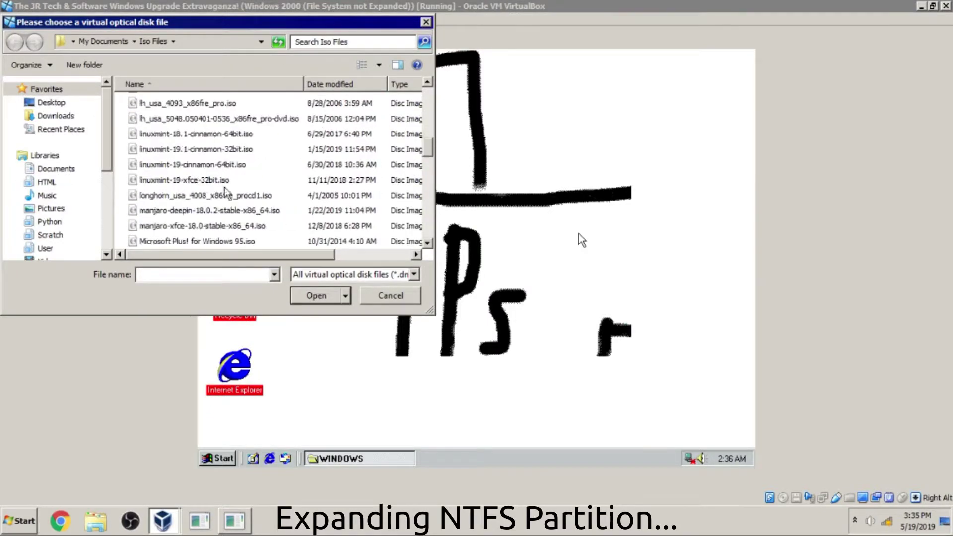
{"action": "left_click", "coordinate": [268, 181]}
{"action": "scroll", "coordinate": [273, 203], "scroll_direction": "down", "scroll_amount": 1}
{"action": "scroll", "coordinate": [273, 203], "scroll_direction": "down", "scroll_amount": 10}
{"action": "scroll", "coordinate": [245, 164], "scroll_direction": "up", "scroll_amount": 7}
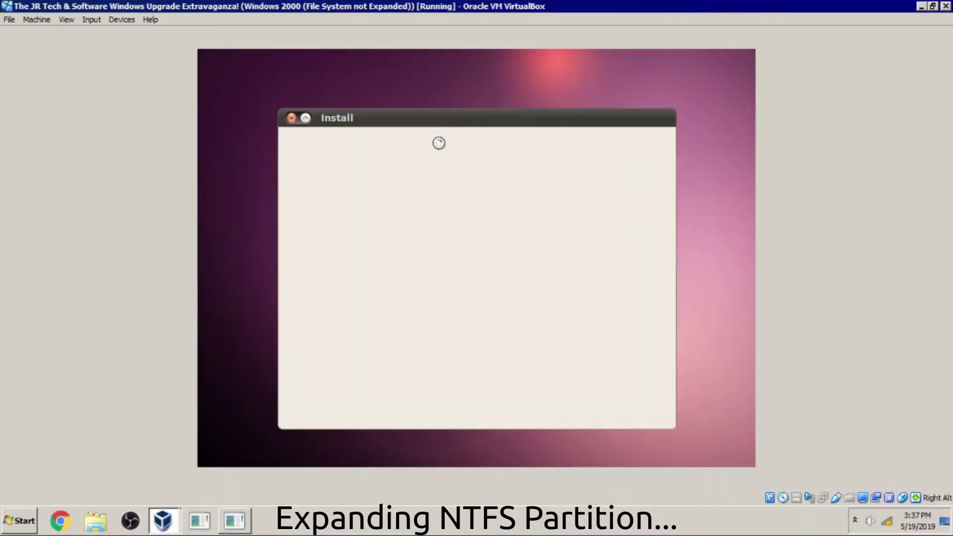
Choose Try Ubuntu and launch GParted from System > Administration.
{"action": "left_click", "coordinate": [453, 214]}
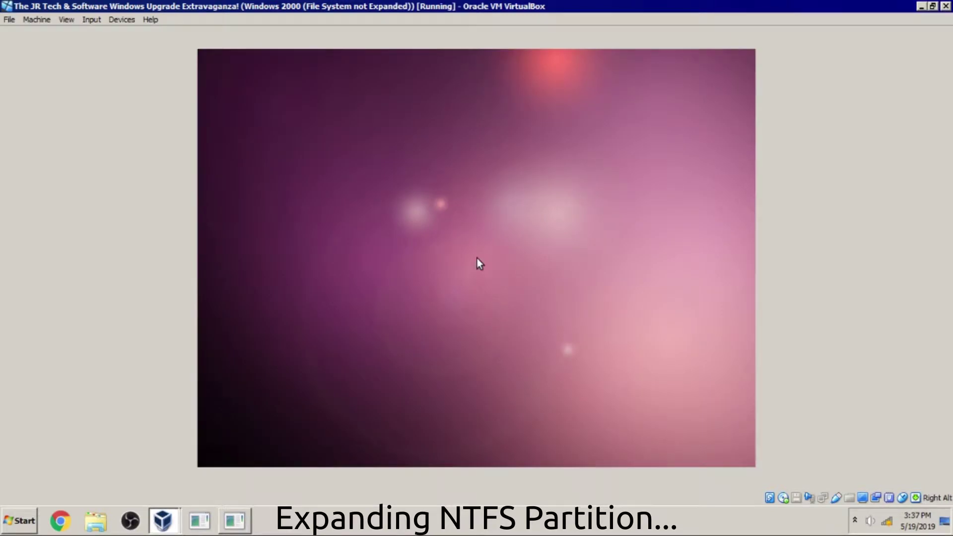
{"action": "left_click", "coordinate": [337, 56]}
{"action": "mouse_move", "coordinate": [357, 96]}
{"action": "left_click", "coordinate": [469, 119]}
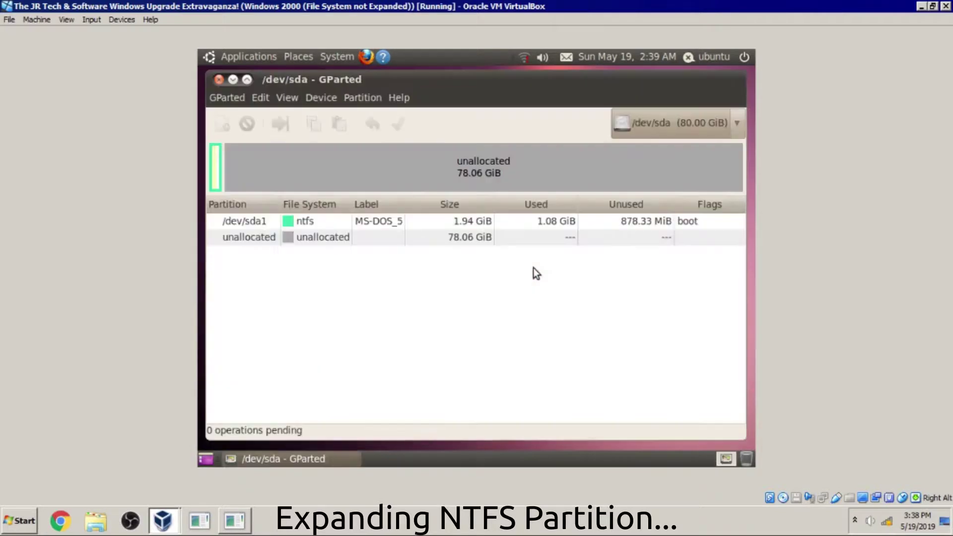
Resize /dev/sda1 to the full 80.00 GiB, apply the change and restart.
{"action": "left_click", "coordinate": [243, 221]}
{"action": "left_click", "coordinate": [280, 124]}
{"action": "left_click_drag", "start_coordinate": [320, 217], "coordinate": [665, 226]}
{"action": "left_click", "coordinate": [623, 357]}
{"action": "left_click", "coordinate": [398, 124]}
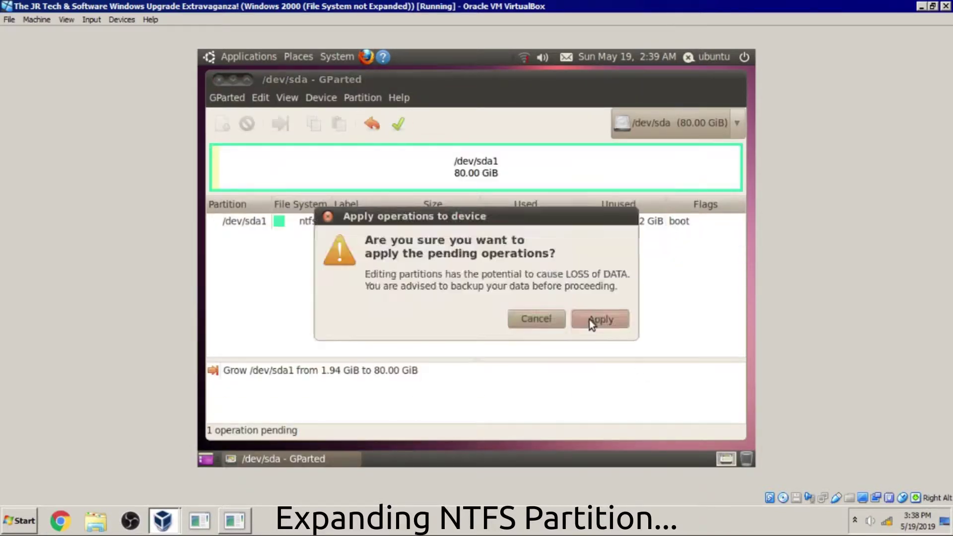
{"action": "left_click", "coordinate": [588, 322]}
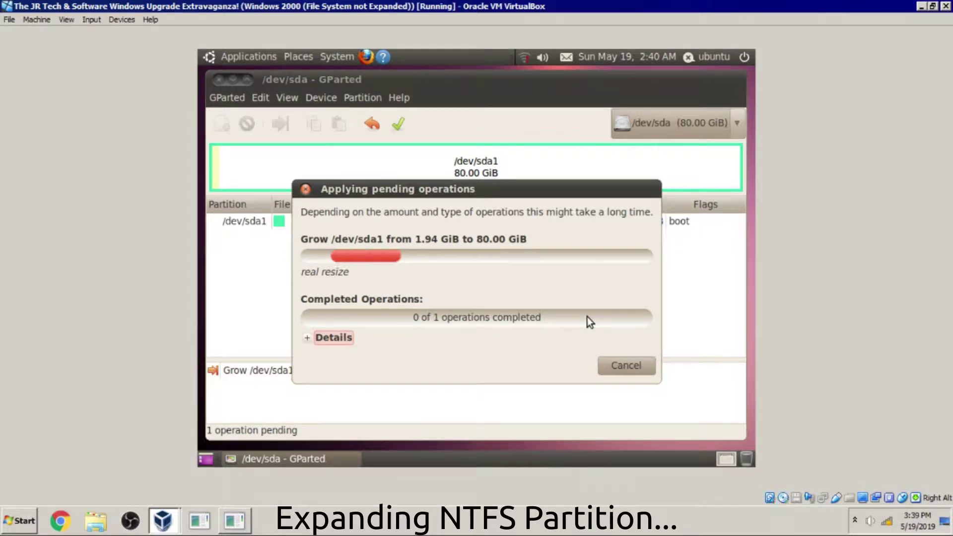
{"action": "left_click", "coordinate": [589, 313]}
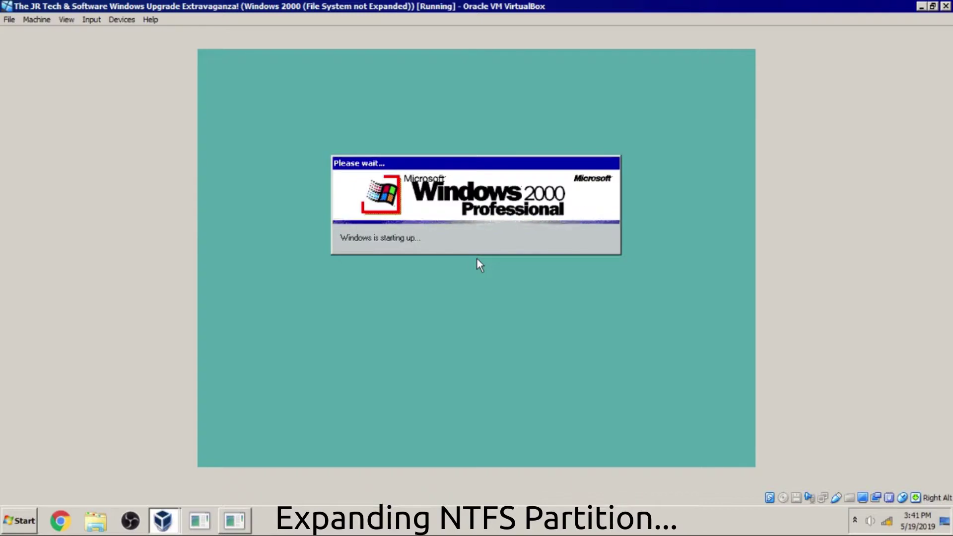
Log on to Windows 2000, accept the restart prompt and go to Control Panel.
{"action": "left_click", "coordinate": [477, 263]}
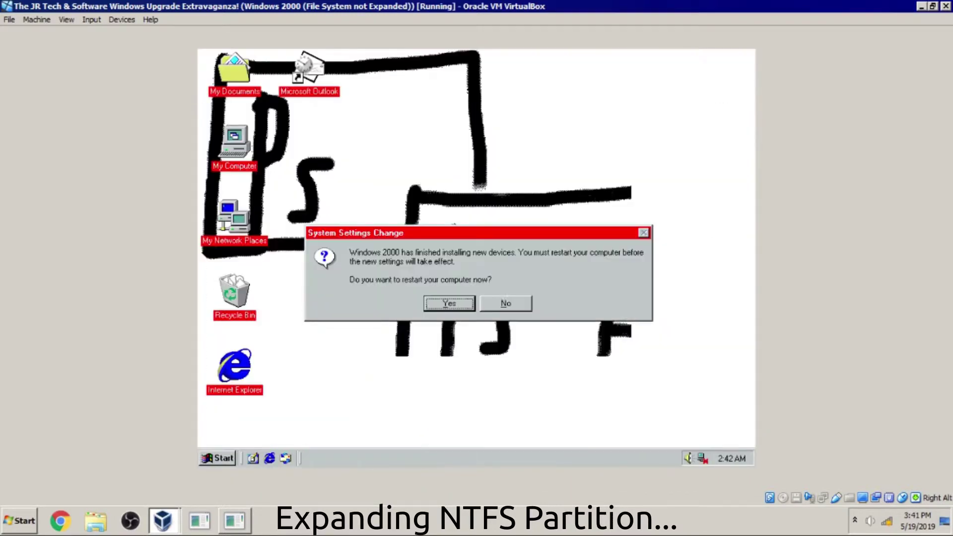
{"action": "left_click", "coordinate": [473, 307]}
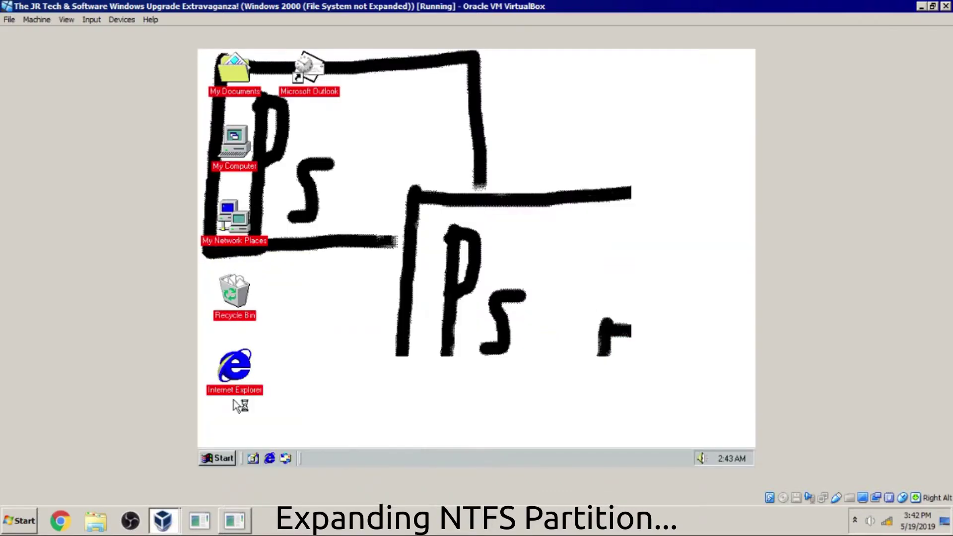
{"action": "left_click", "coordinate": [217, 458]}
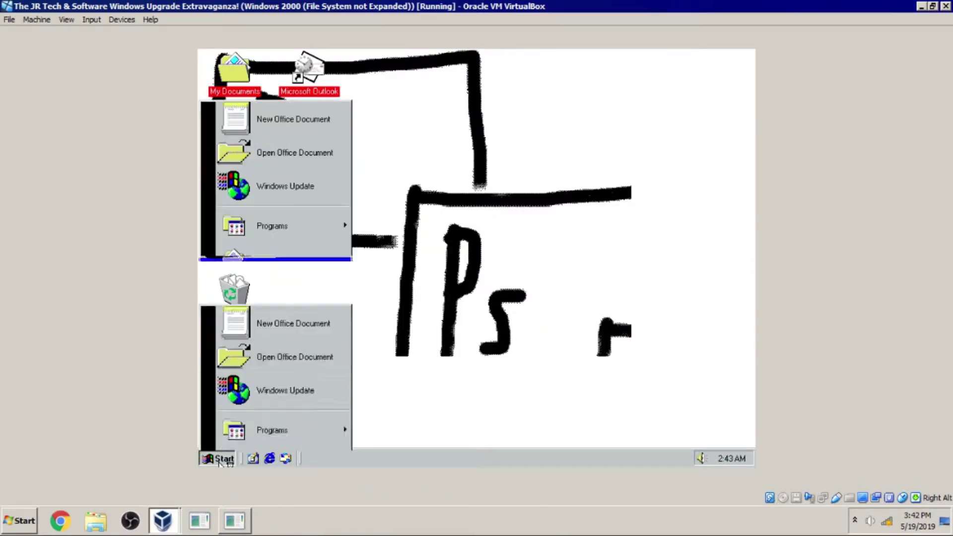
{"action": "mouse_move", "coordinate": [270, 224]}
{"action": "mouse_move", "coordinate": [397, 216]}
{"action": "mouse_move", "coordinate": [496, 272]}
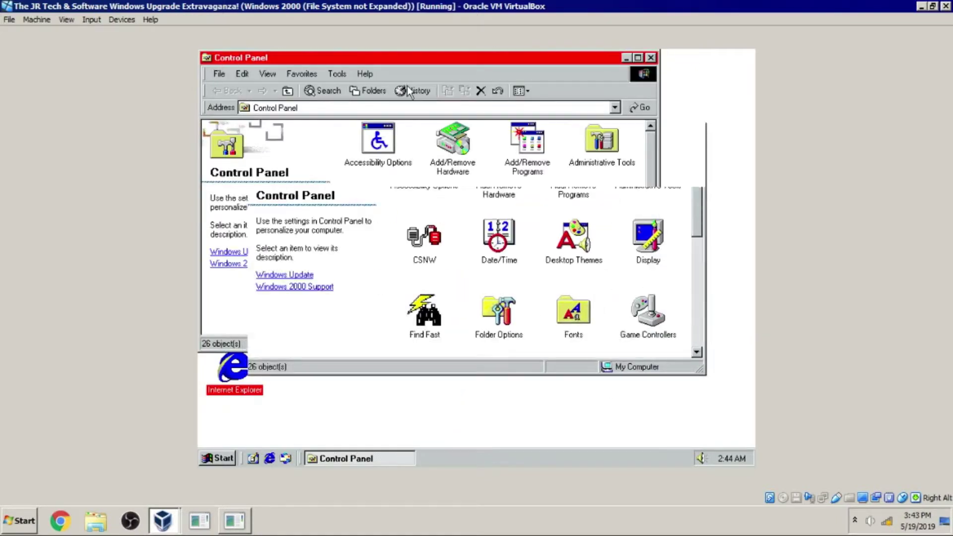
Show Control Panel as a list and open Computer Management's Disk Management.
{"action": "right_click", "coordinate": [412, 257]}
{"action": "left_click", "coordinate": [583, 284]}
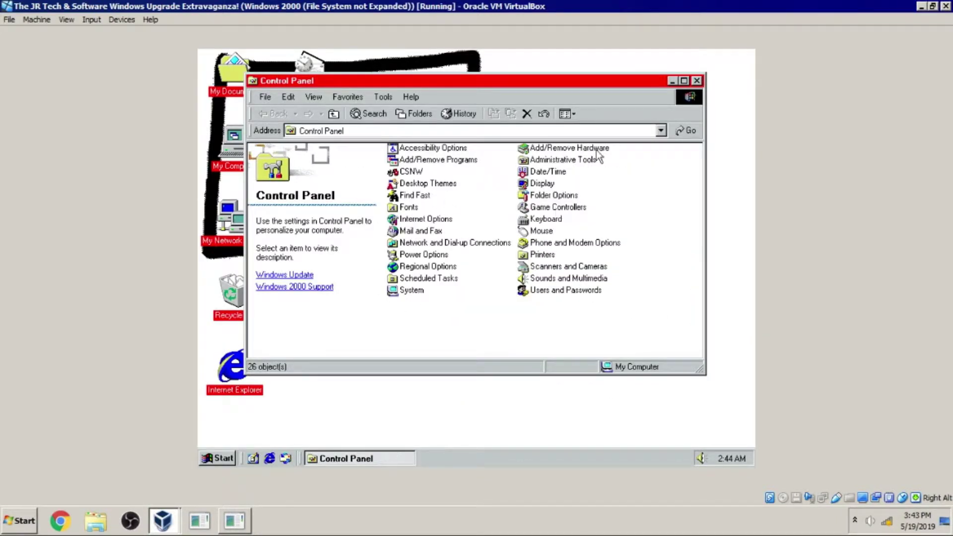
{"action": "double_click", "coordinate": [593, 159]}
{"action": "double_click", "coordinate": [497, 163]}
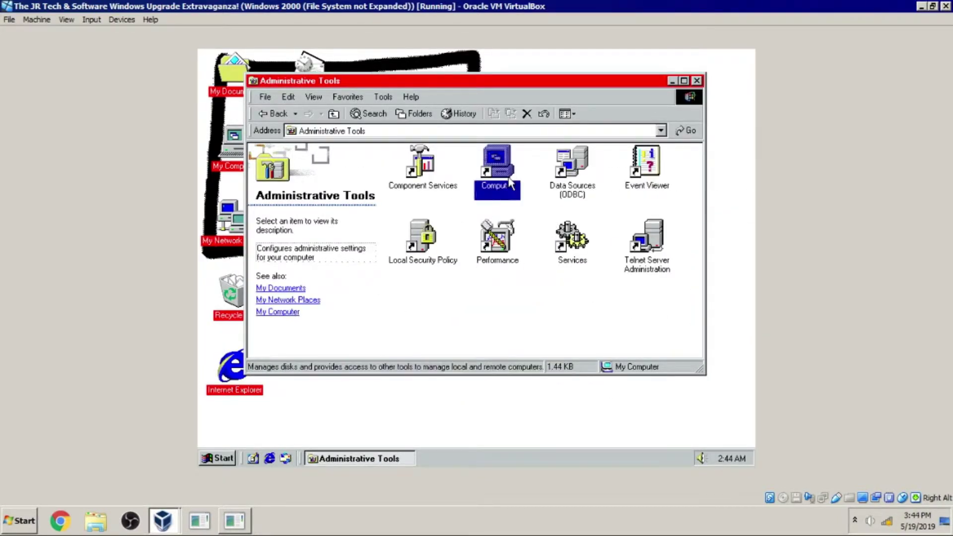
{"action": "left_click", "coordinate": [329, 286]}
{"action": "left_click", "coordinate": [673, 112]}
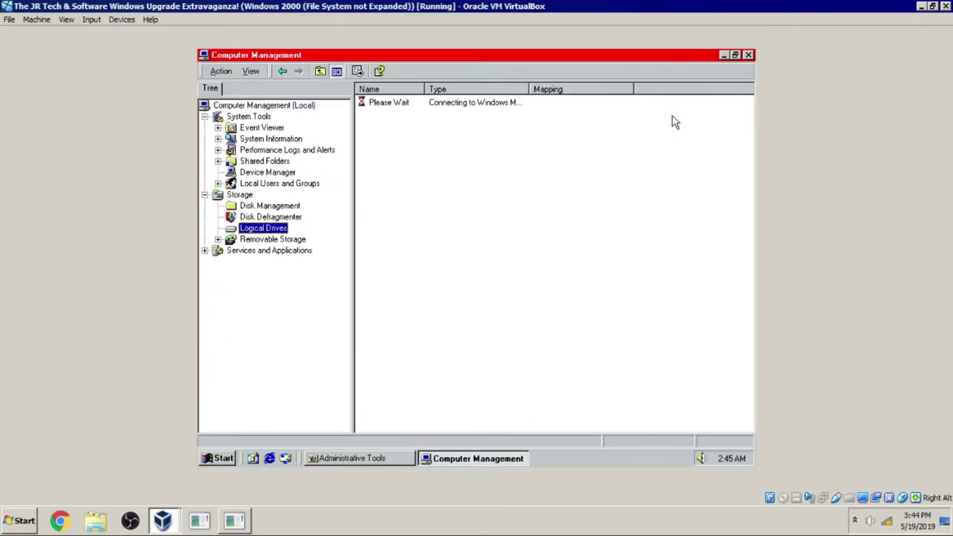
{"action": "left_click_drag", "start_coordinate": [557, 90], "coordinate": [585, 94]}
{"action": "left_click", "coordinate": [270, 205]}
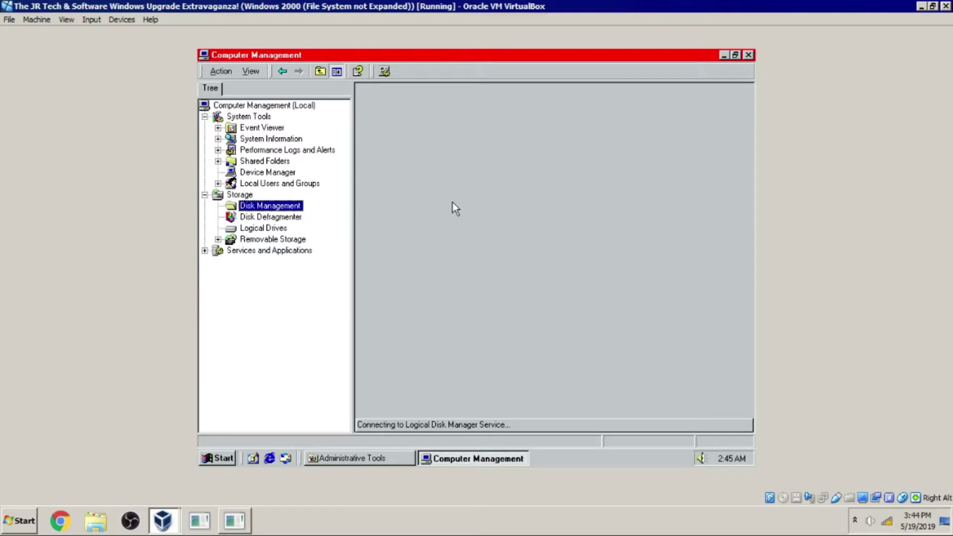
Reopen the Windows Upgrade Extravaganza presentation via Open Office Document.
{"action": "left_click", "coordinate": [218, 457]}
{"action": "left_click", "coordinate": [249, 156]}
{"action": "double_click", "coordinate": [372, 191]}
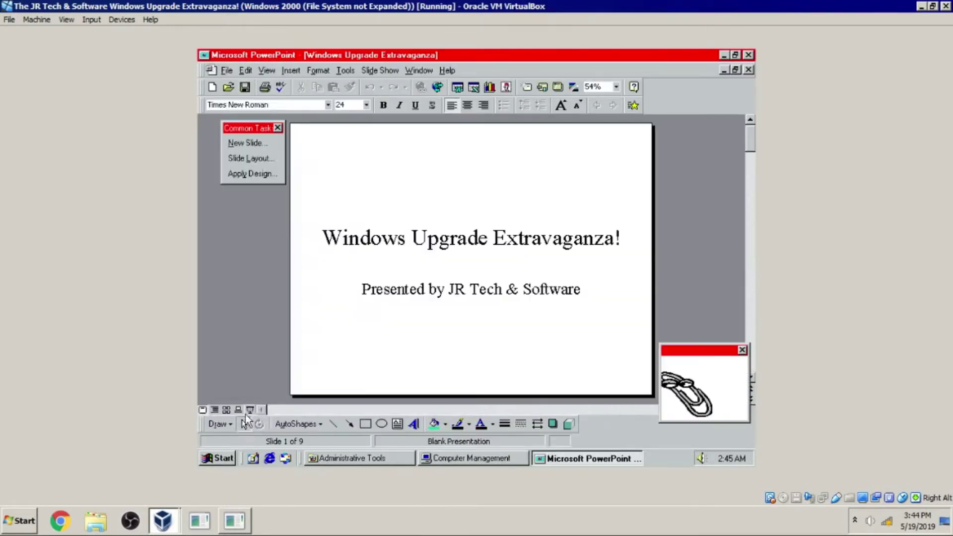
Append (1995) to the Windows 95 title on slide 8.
{"action": "key", "text": "alt+Tab"}
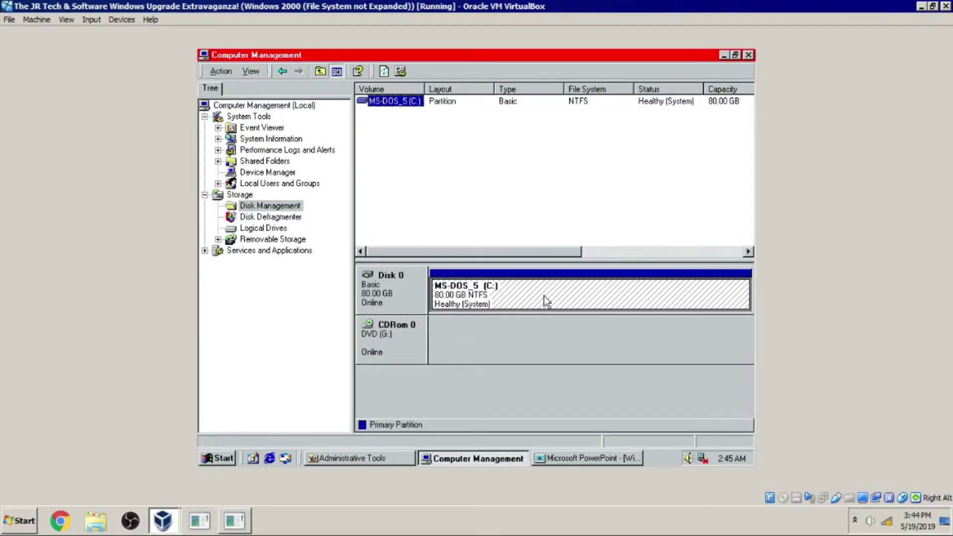
{"action": "key", "text": "alt+Tab"}
{"action": "left_click", "coordinate": [231, 420]}
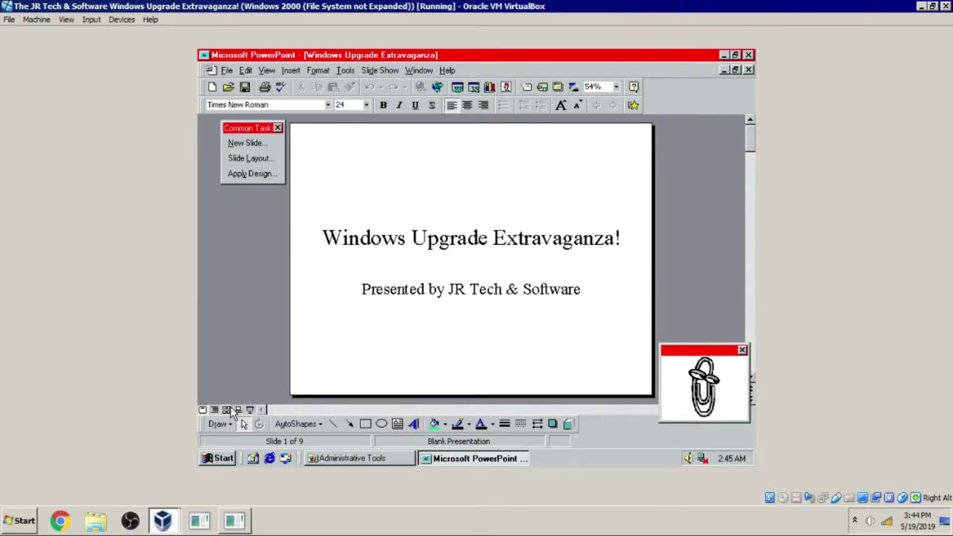
{"action": "left_click", "coordinate": [680, 259]}
{"action": "double_click", "coordinate": [680, 259]}
{"action": "left_click", "coordinate": [495, 191]}
{"action": "type", "text": "(1995)"}
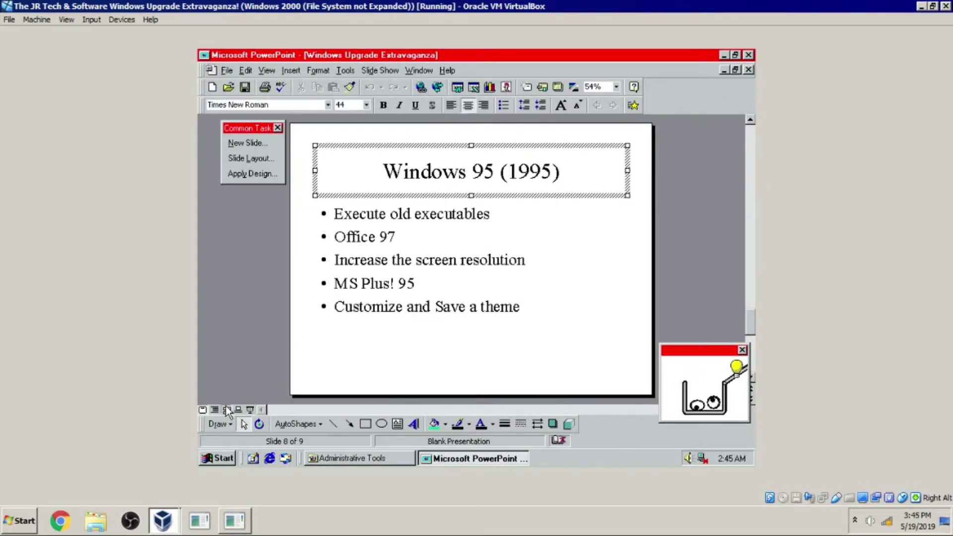
Append (1999) to the Windows 2000 title and add bullet 'Create this PowerPoint in Microsoft Office 97'.
{"action": "scroll", "coordinate": [495, 193], "scroll_direction": "down", "scroll_amount": 1}
{"action": "left_click", "coordinate": [496, 194]}
{"action": "type", "text": "(1999)"}
{"action": "key", "text": "ctrl+Return"}
{"action": "type", "text": "Create this p"}
{"action": "key", "text": "BackSpace"}
{"action": "type", "text": "PowerP"}
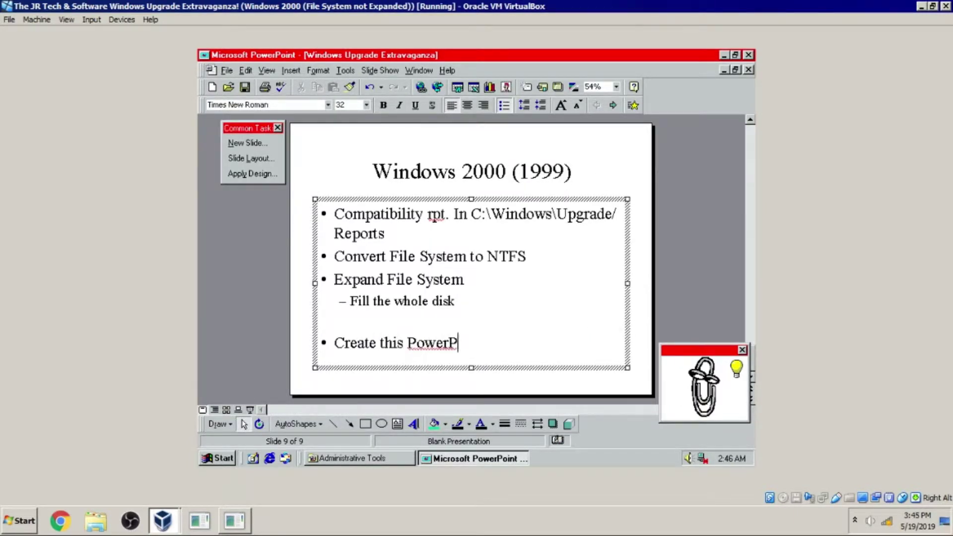
{"action": "type", "text": "oint in Microsoft Office 97"}
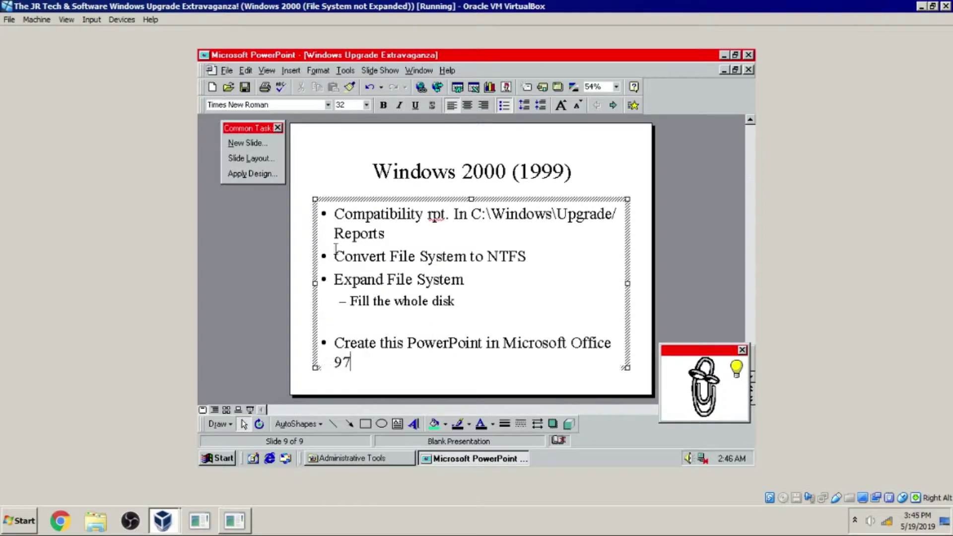
Close PowerPoint, answer the save-changes prompt, and close Administrative Tools.
{"action": "left_click", "coordinate": [749, 55]}
{"action": "left_click", "coordinate": [624, 327]}
{"action": "key", "text": "alt+F4"}
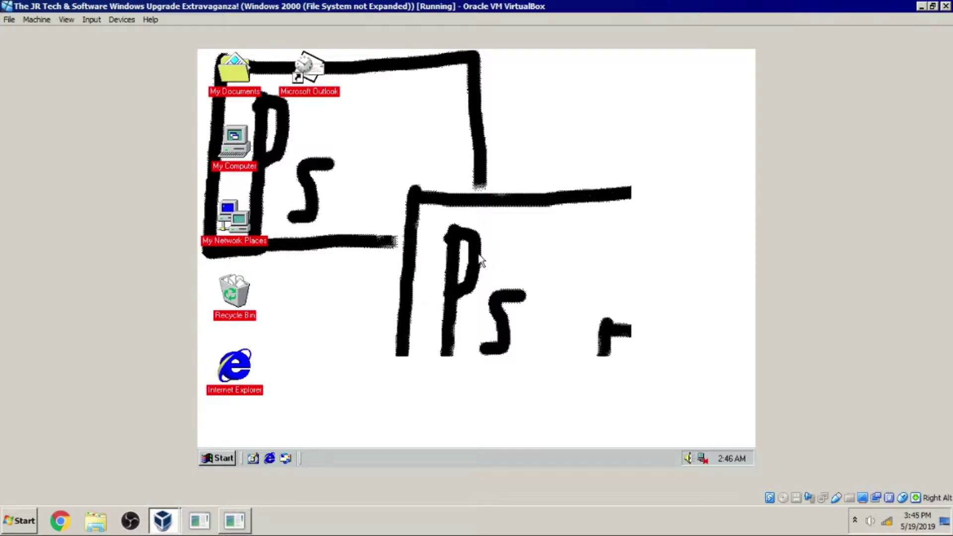
Mount the Windows XP setup disc image in the VM's optical drive.
{"action": "left_click", "coordinate": [121, 19]}
{"action": "left_click", "coordinate": [298, 35]}
{"action": "left_click", "coordinate": [313, 355]}
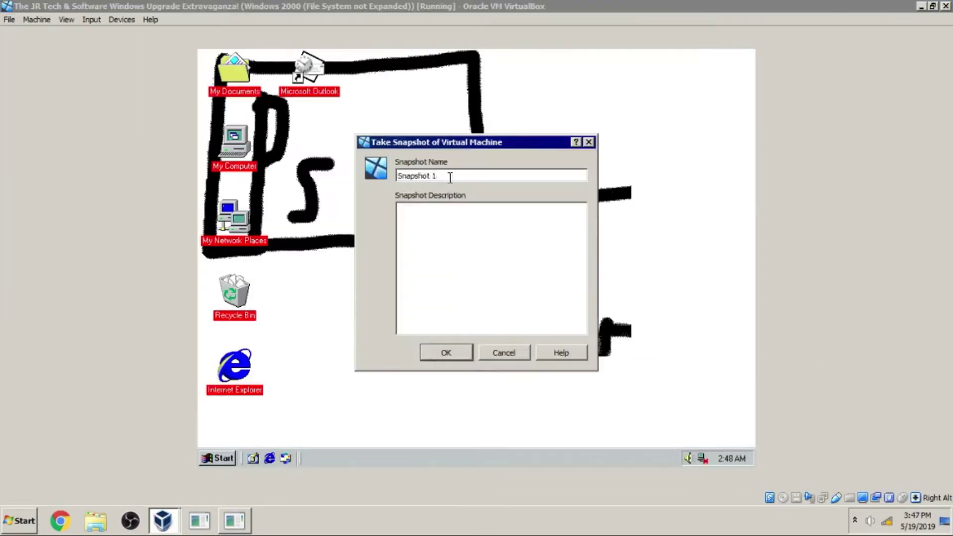
Name the snapshot 'Windows 2000 (File System Expanded)' and give it an upgrade description.
{"action": "type", "text": "Windows 2000 (File System Expanded)"}
{"action": "left_click", "coordinate": [466, 257]}
{"action": "type", "text": "We now have the f"}
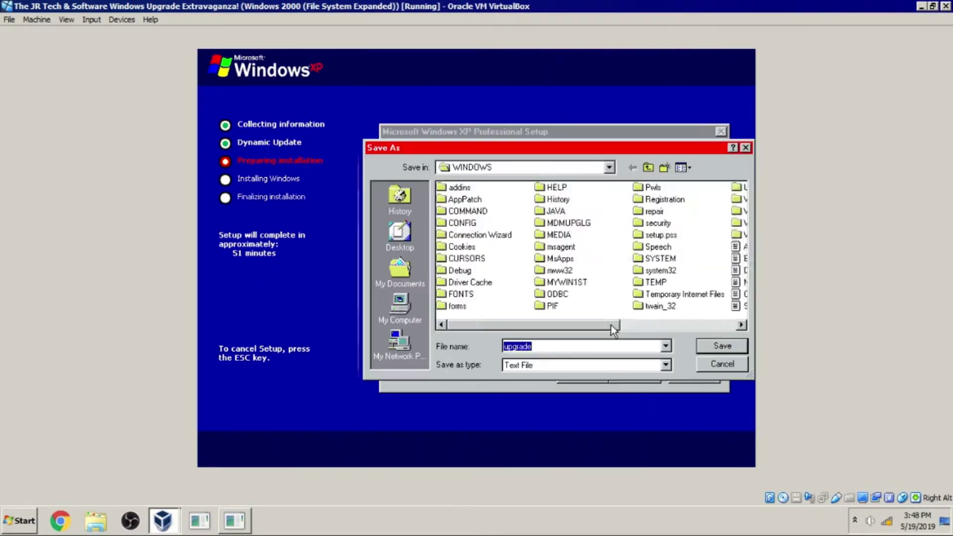
{"action": "type", "text": "Win2000 Upgrade R"}
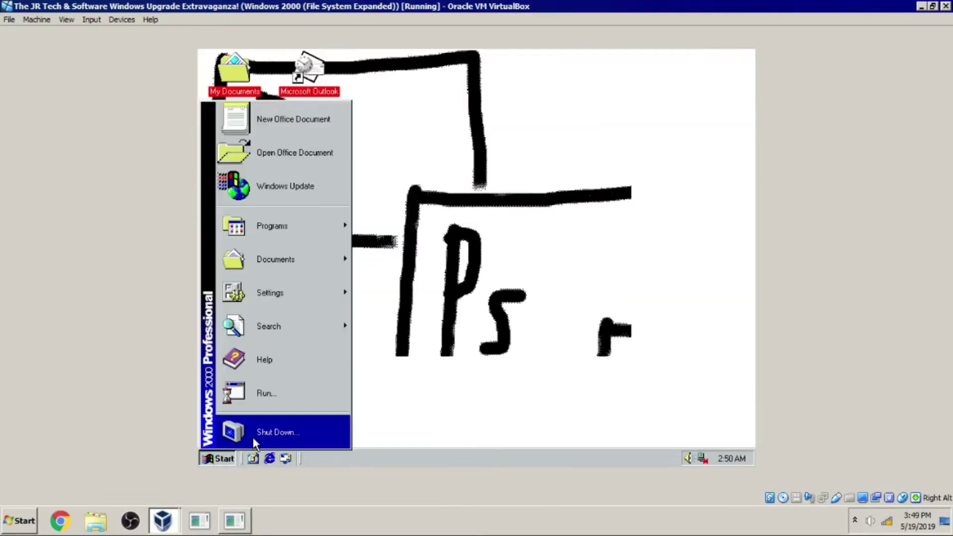
Shut down Windows 2000, exit full-screen, and finish the XP welcome setup.
{"action": "left_click", "coordinate": [253, 437]}
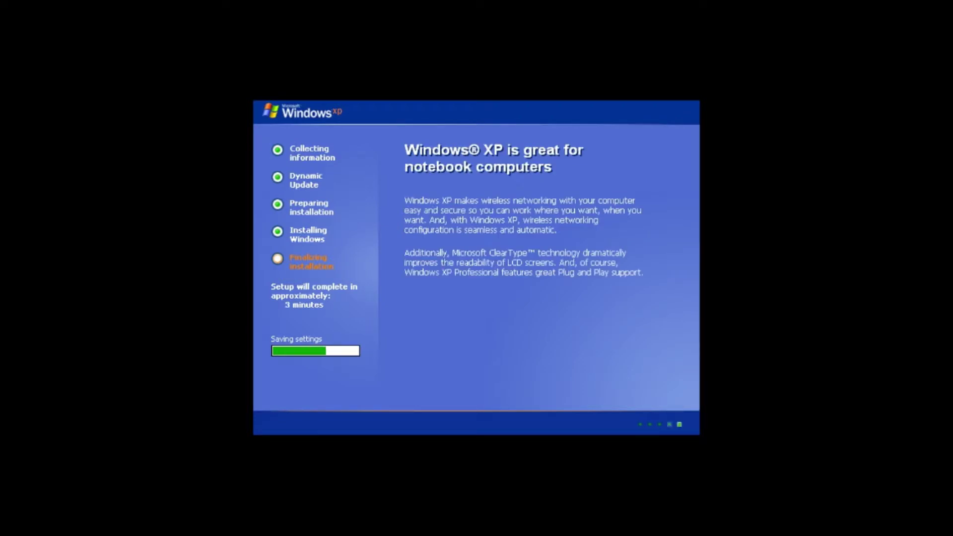
{"action": "key", "text": "Alt_R+f"}
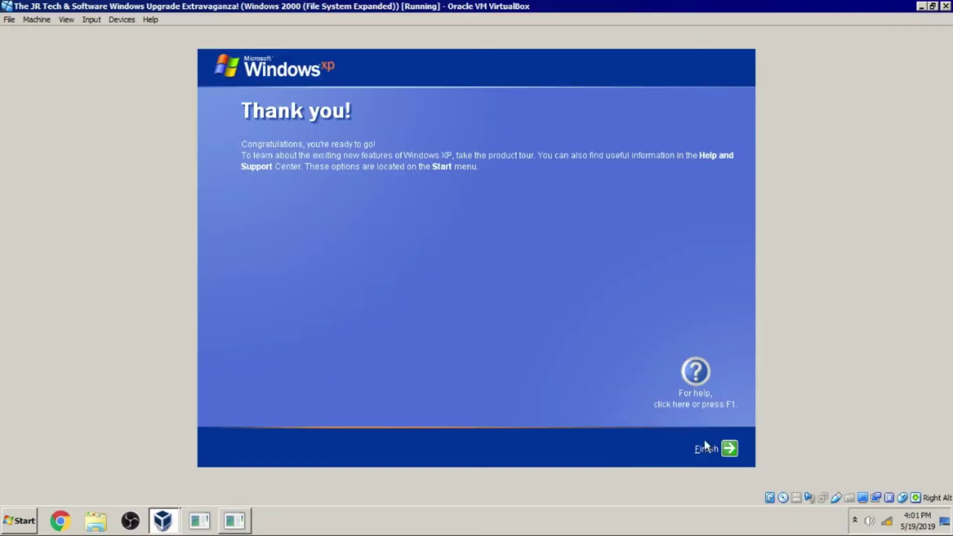
{"action": "left_click", "coordinate": [706, 447]}
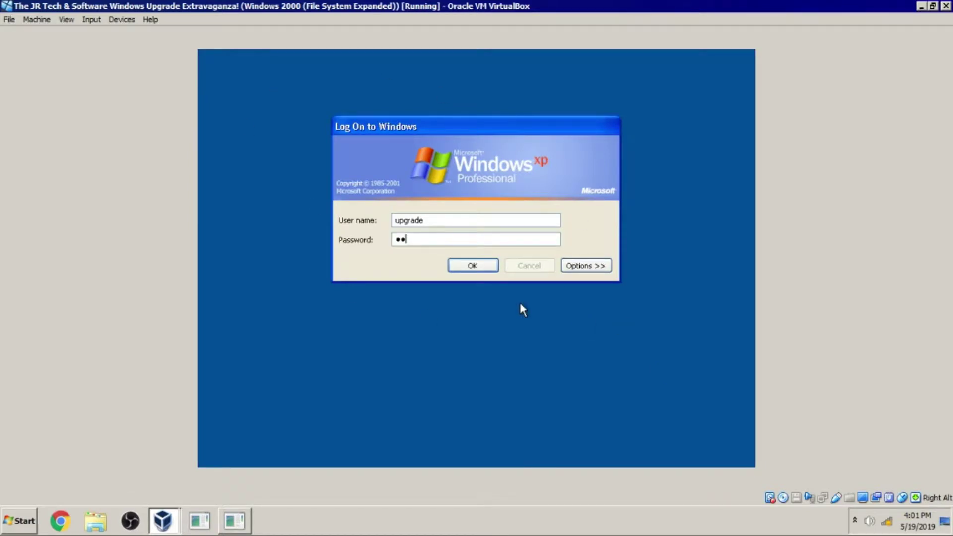
Log on to Windows XP and try User Accounts logon options, dismissing the NetWare warning.
{"action": "key", "text": "Return"}
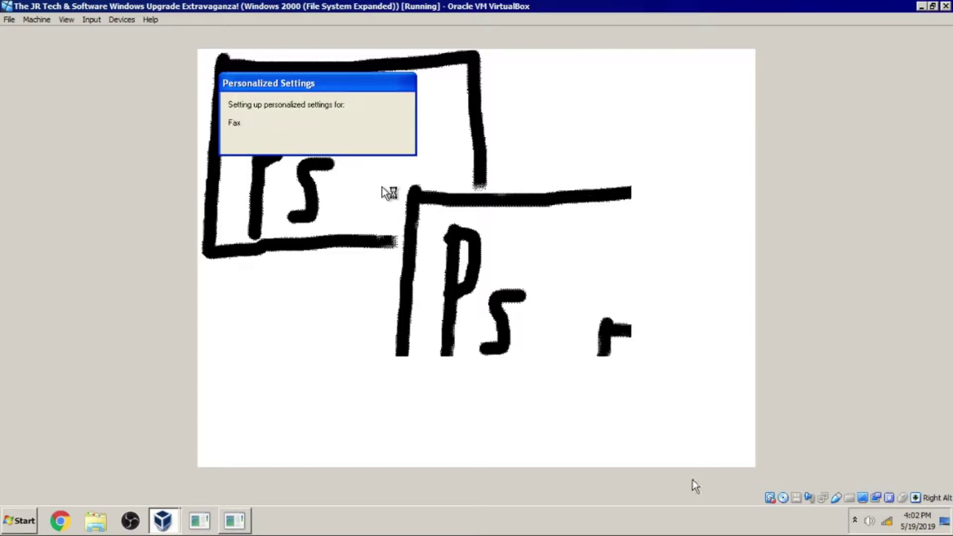
{"action": "key", "text": "super"}
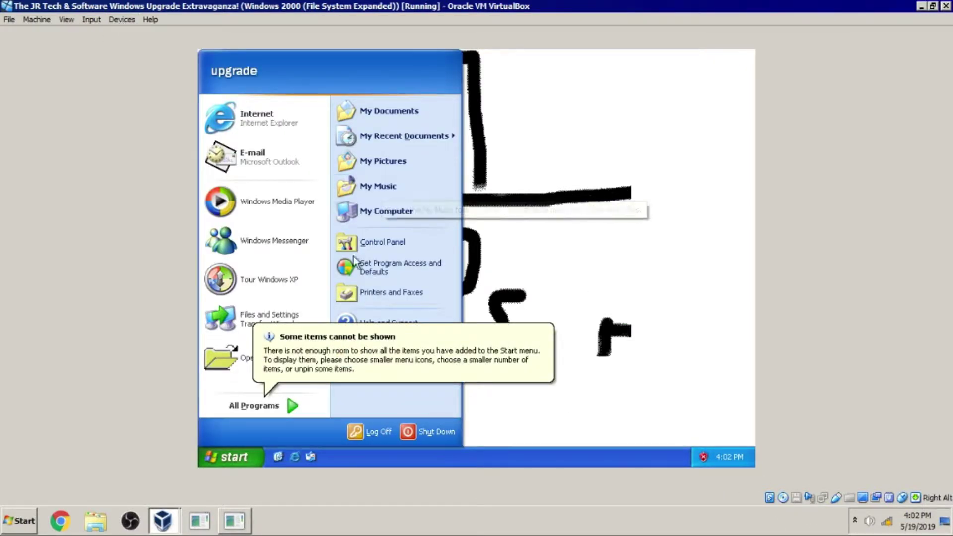
{"action": "left_click", "coordinate": [287, 377]}
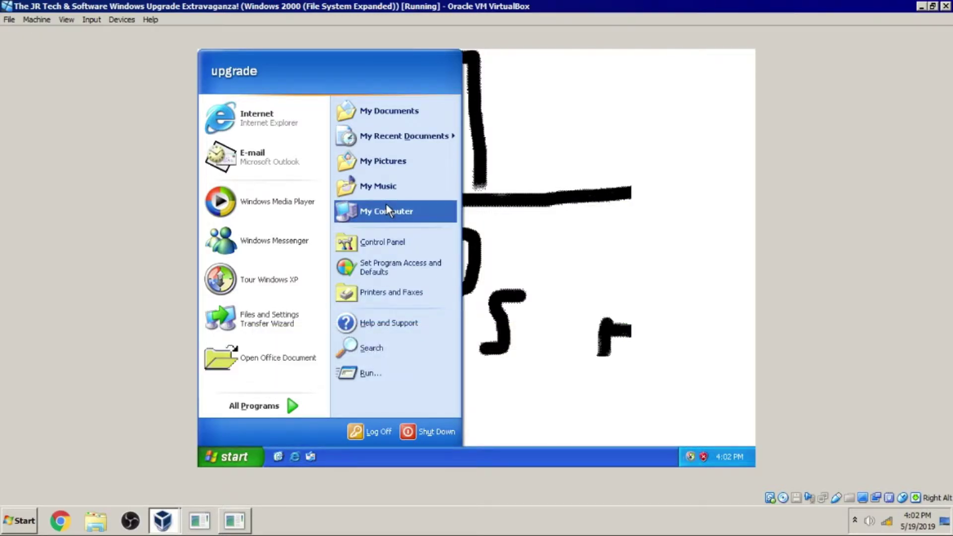
{"action": "left_click", "coordinate": [389, 239]}
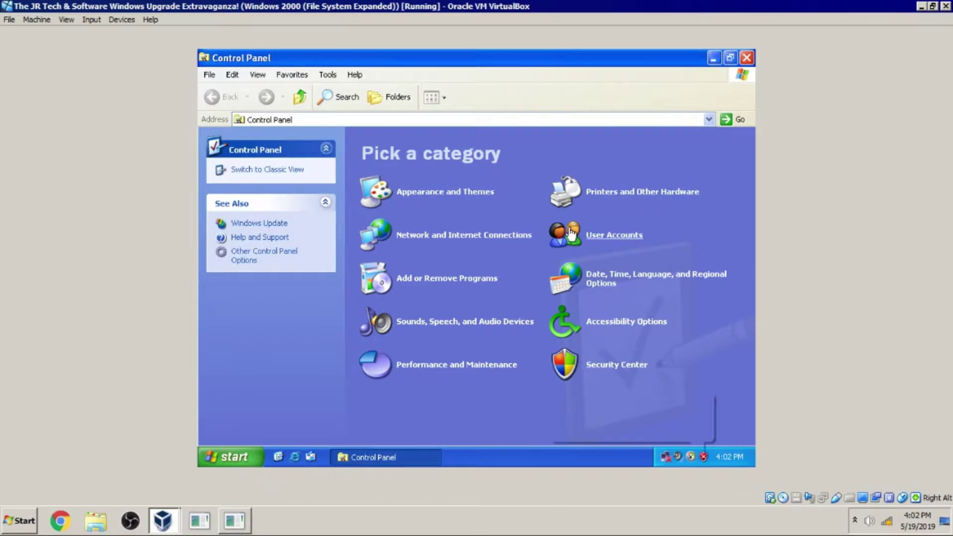
{"action": "left_click", "coordinate": [613, 235]}
{"action": "left_click", "coordinate": [432, 181]}
{"action": "left_click", "coordinate": [478, 292]}
Open the Windows Components Wizard from Add or Remove Programs and browse Accessories and Utilities details.
{"action": "left_click", "coordinate": [230, 456]}
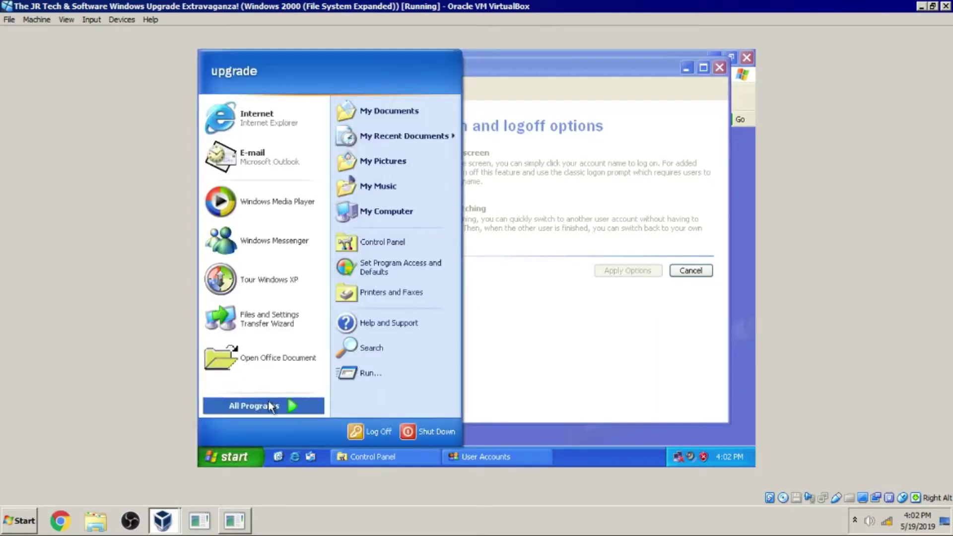
{"action": "left_click", "coordinate": [379, 291]}
{"action": "double_click", "coordinate": [478, 206]}
{"action": "left_click", "coordinate": [426, 299]}
{"action": "left_click", "coordinate": [258, 247]}
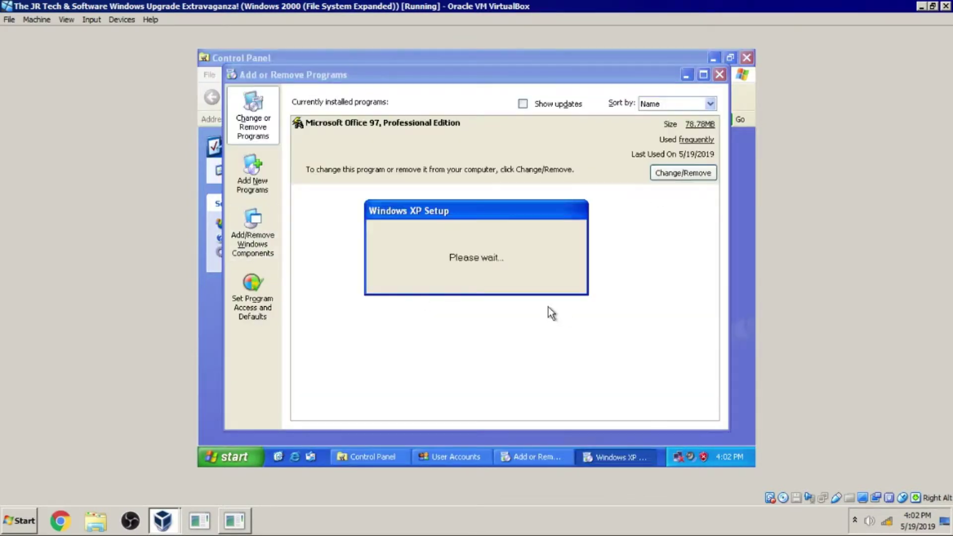
{"action": "left_click", "coordinate": [503, 288]}
{"action": "left_click", "coordinate": [551, 285]}
{"action": "left_click", "coordinate": [492, 333]}
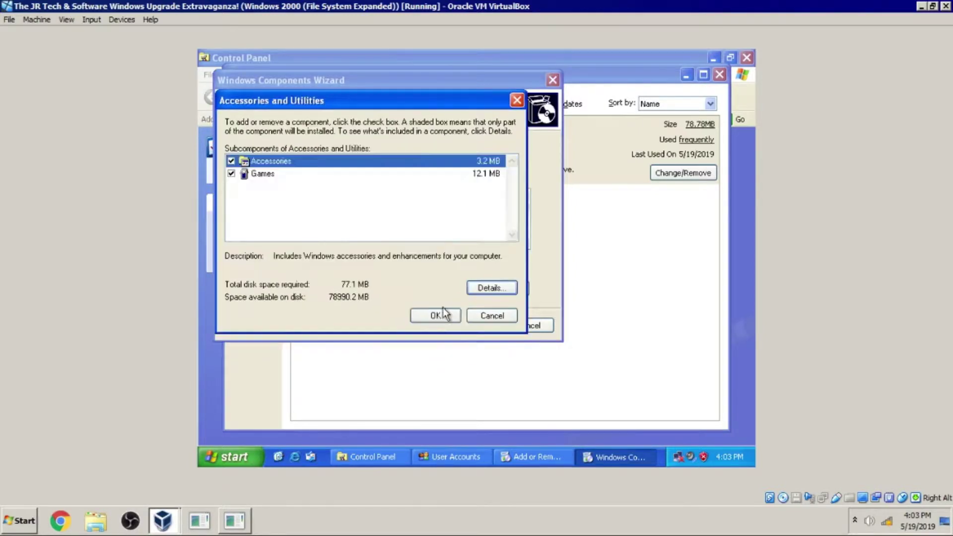
{"action": "left_click", "coordinate": [441, 315]}
Review Networking Services details, then select Outlook Express and Update Root Certificates.
{"action": "key", "text": "Down"}
{"action": "key", "text": "Down"}
{"action": "key", "text": "Down"}
{"action": "key", "text": "Down"}
{"action": "key", "text": "Down"}
{"action": "key", "text": "Down"}
{"action": "key", "text": "Down"}
{"action": "key", "text": "Down"}
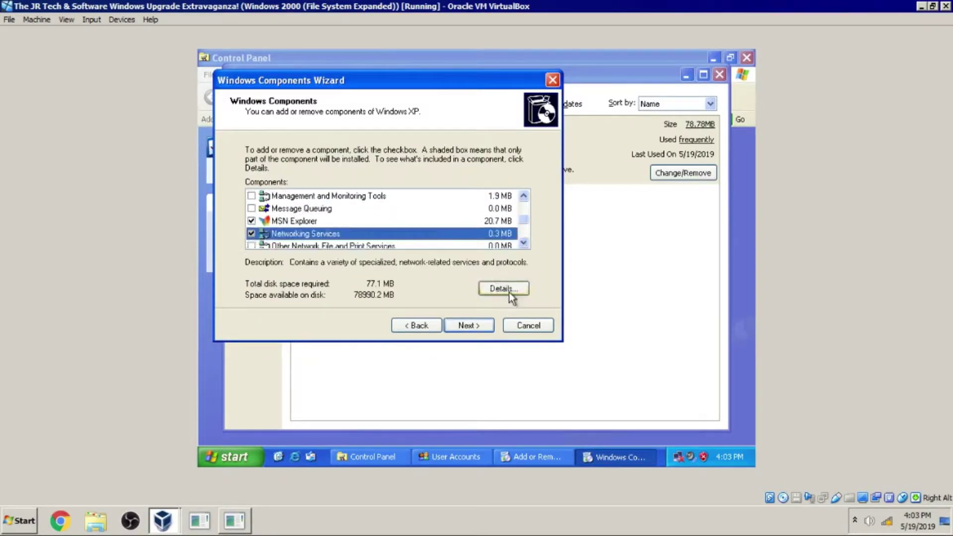
{"action": "left_click", "coordinate": [504, 289]}
{"action": "left_click", "coordinate": [231, 162]}
{"action": "key", "text": "Escape"}
{"action": "key", "text": "Up"}
{"action": "scroll", "coordinate": [523, 247], "scroll_direction": "down", "scroll_amount": 2}
{"action": "left_click", "coordinate": [297, 208]}
{"action": "left_click", "coordinate": [304, 221]}
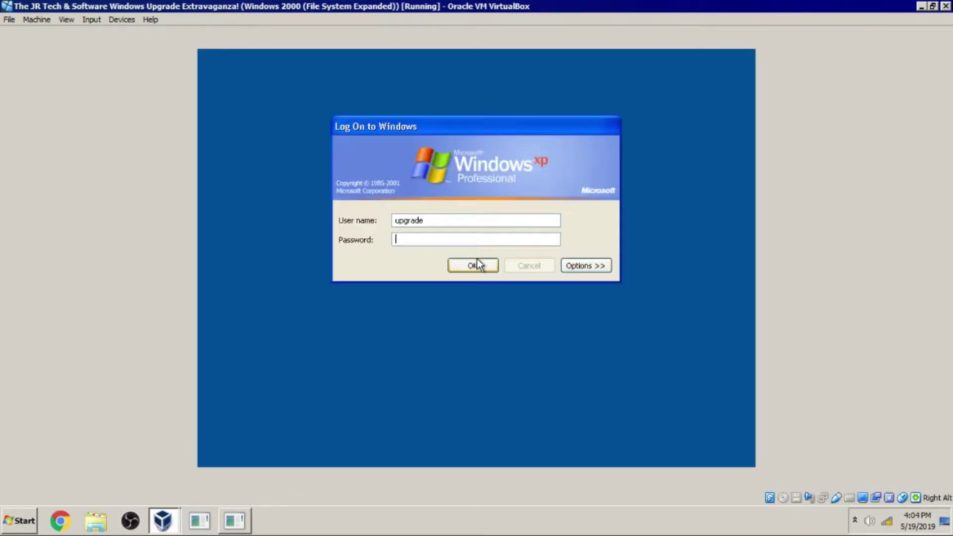
Log back into Windows XP and select the Recycle Bin on the desktop.
{"action": "key", "text": "Return"}
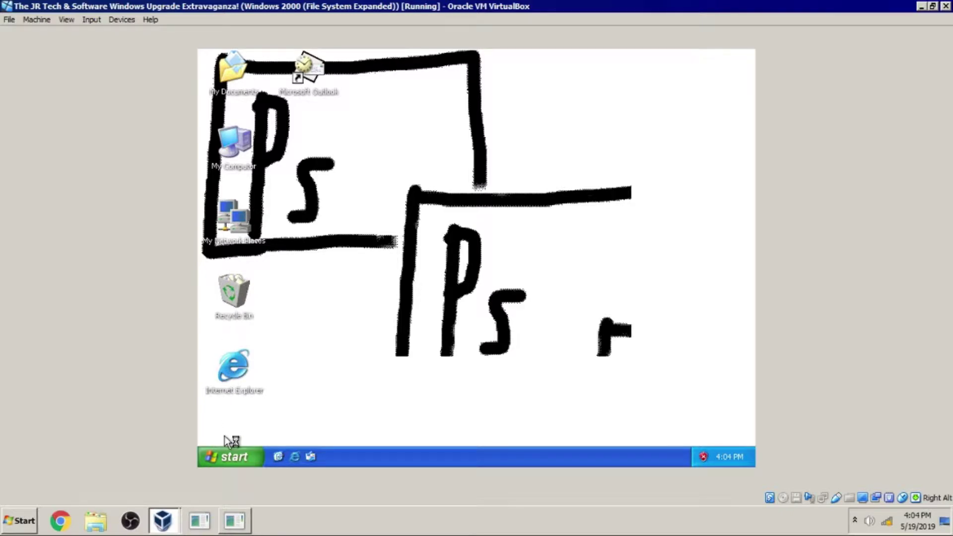
{"action": "left_click", "coordinate": [233, 451]}
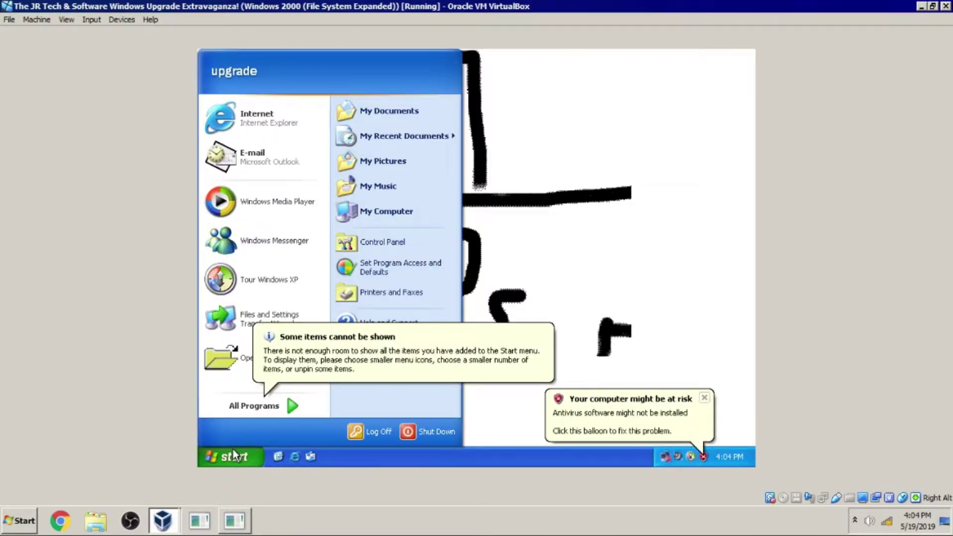
{"action": "left_click", "coordinate": [233, 450]}
{"action": "left_click", "coordinate": [231, 295]}
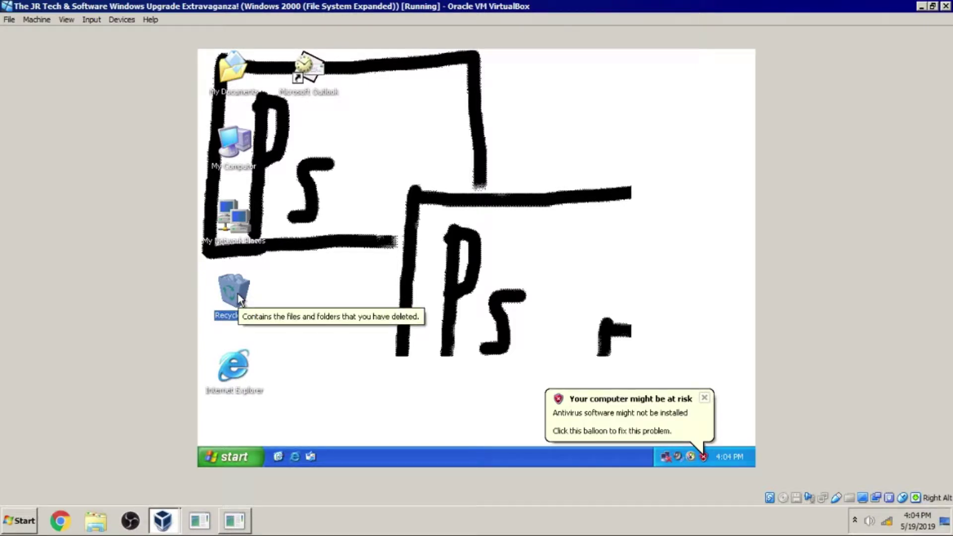
Open User Accounts' logon and logoff options from Control Panel, dismissing antivirus and tour notices.
{"action": "left_click", "coordinate": [230, 455]}
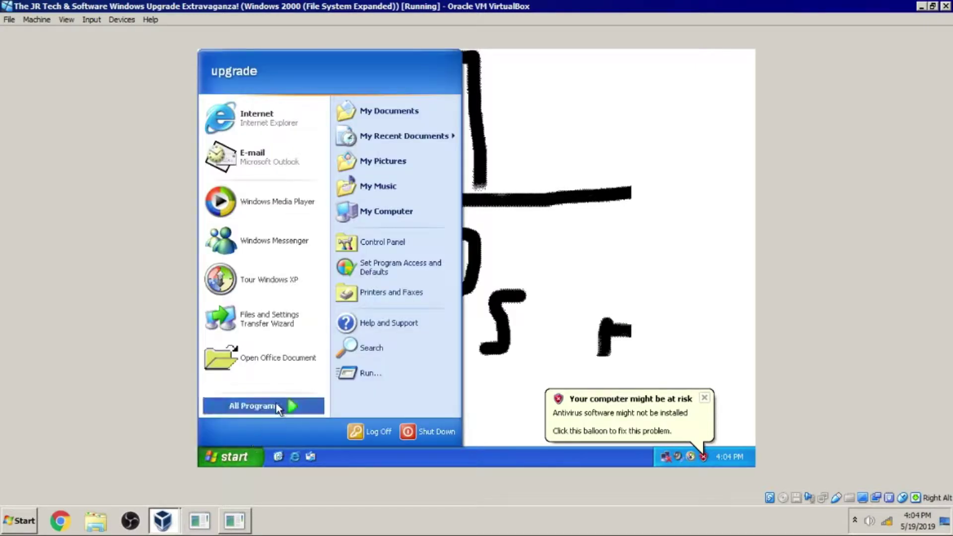
{"action": "left_click", "coordinate": [401, 242]}
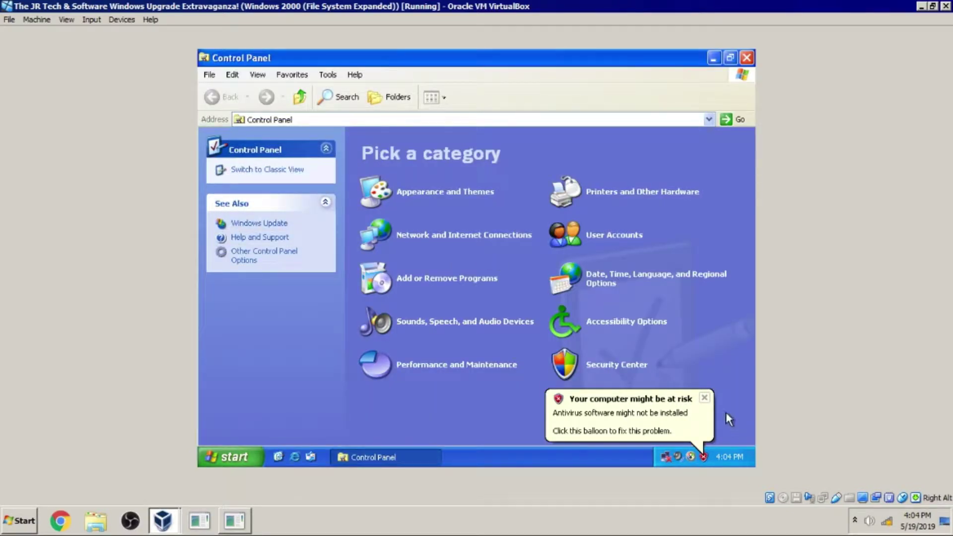
{"action": "left_click", "coordinate": [701, 398]}
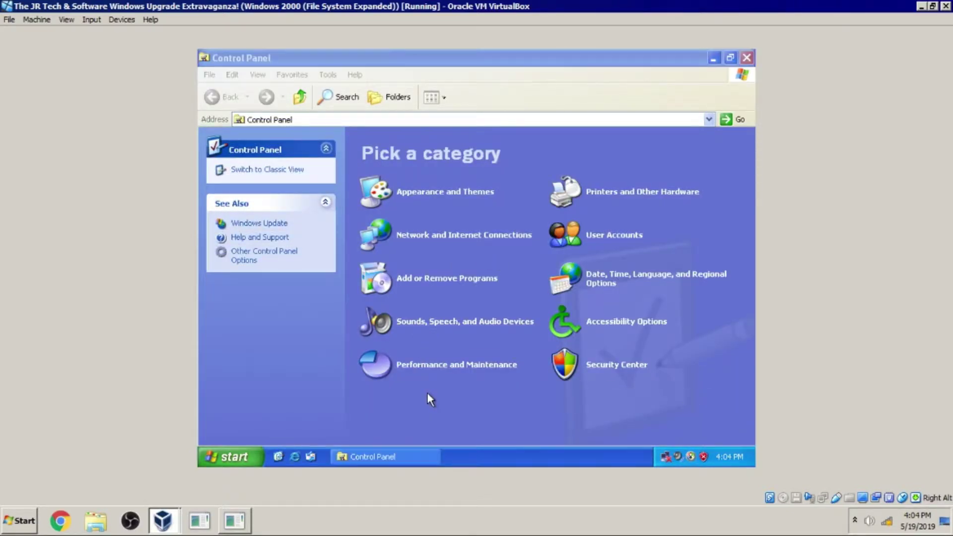
{"action": "left_click", "coordinate": [613, 235]}
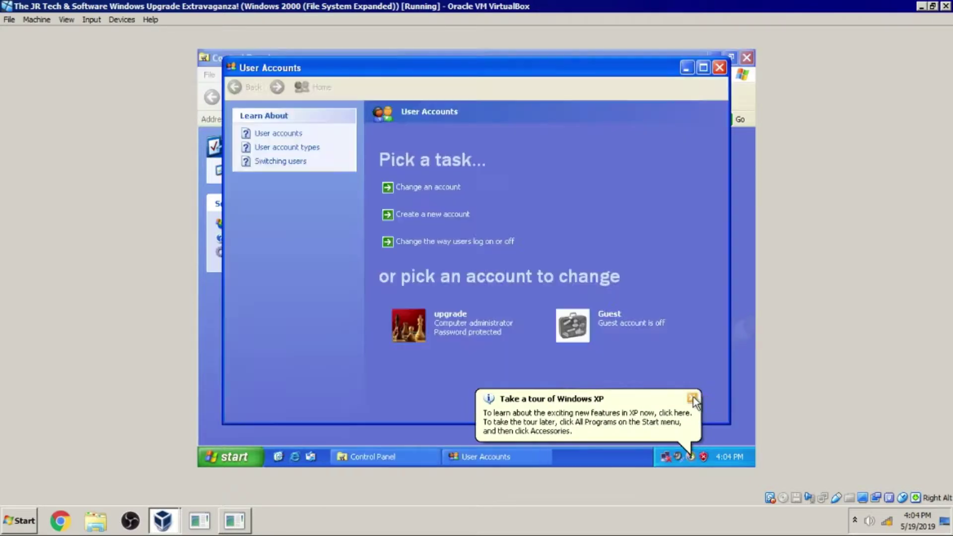
{"action": "left_click", "coordinate": [692, 398]}
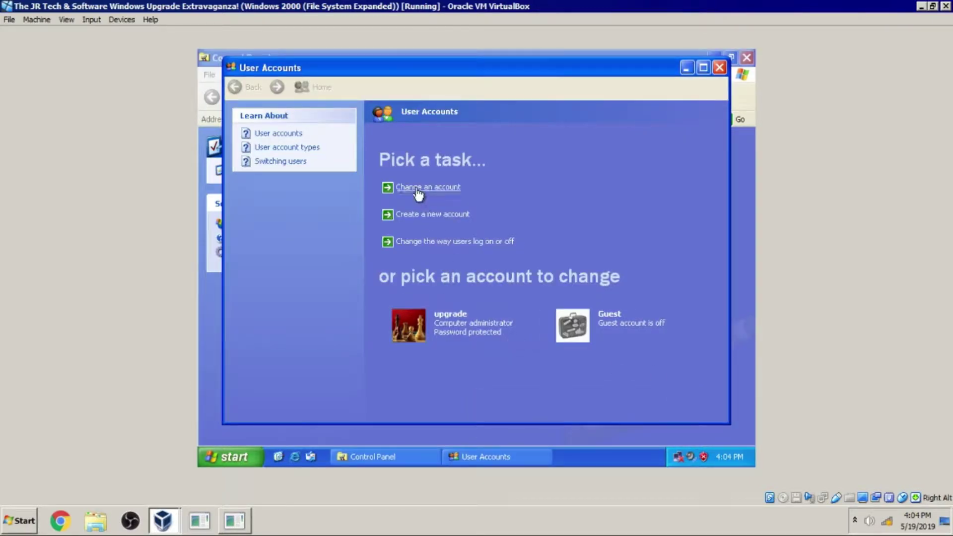
{"action": "left_click", "coordinate": [445, 243]}
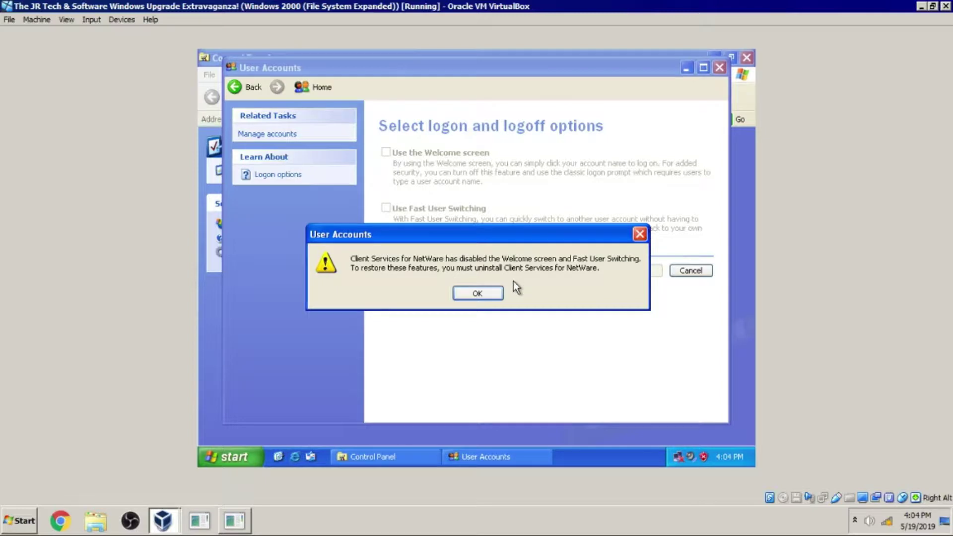
Acknowledge the NetWare warning and close User Accounts and Control Panel.
{"action": "key", "text": "super"}
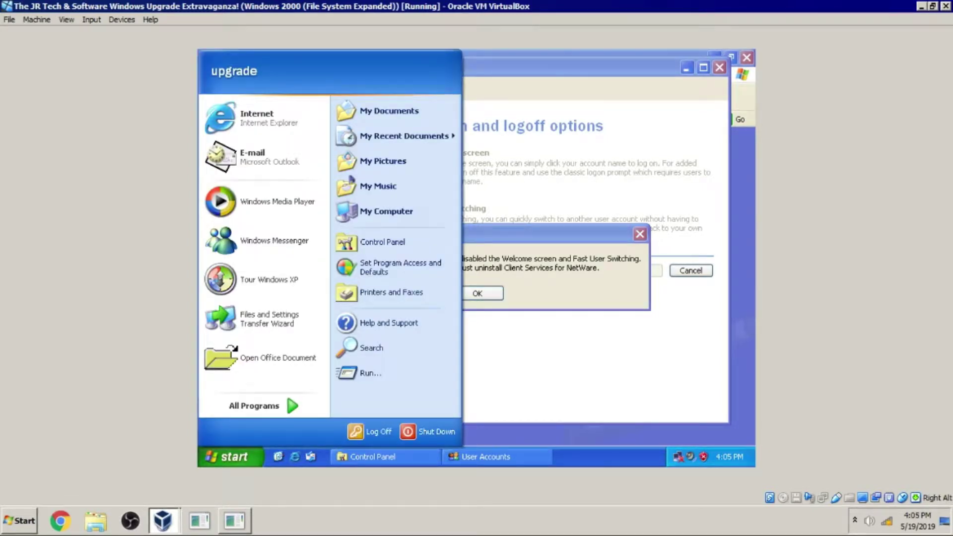
{"action": "key", "text": "Escape"}
{"action": "key", "text": "super"}
{"action": "key", "text": "Escape"}
{"action": "left_click", "coordinate": [488, 297]}
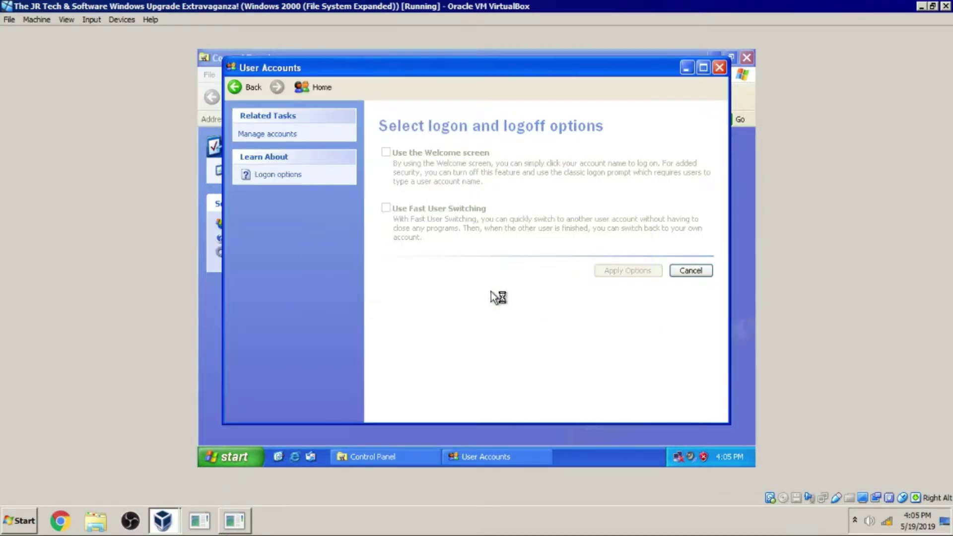
{"action": "left_click", "coordinate": [718, 66]}
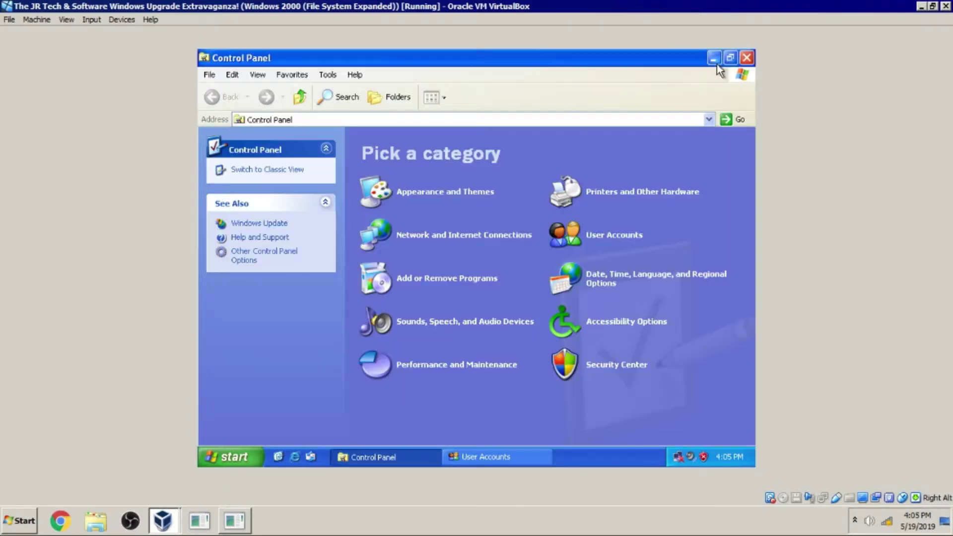
{"action": "left_click", "coordinate": [746, 58]}
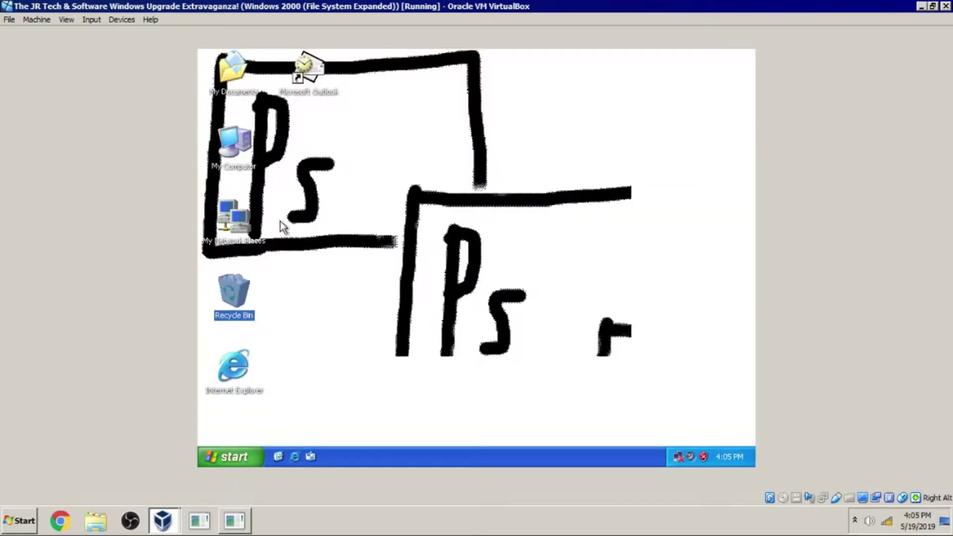
Set the guest's screen resolution to 800 by 600 in Display Properties.
{"action": "right_click", "coordinate": [368, 244]}
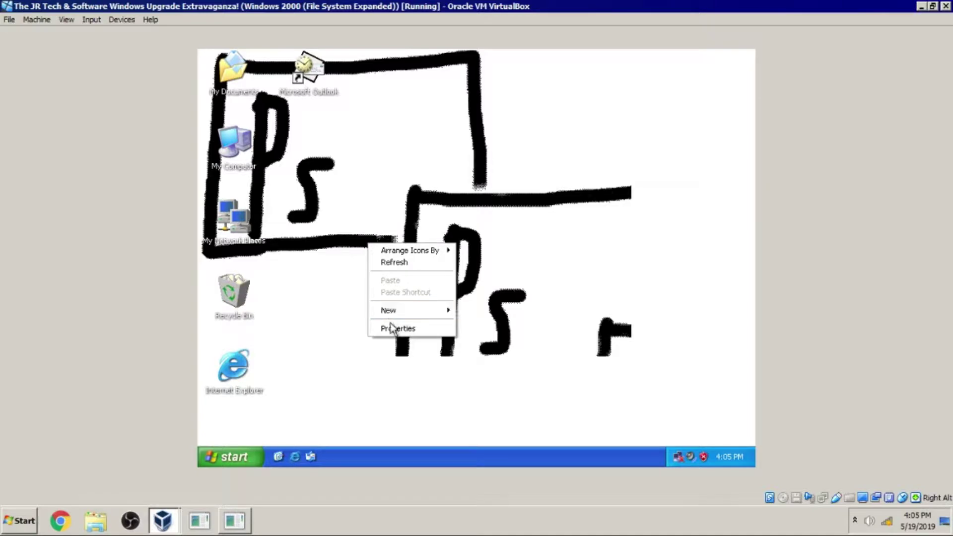
{"action": "left_click", "coordinate": [399, 327]}
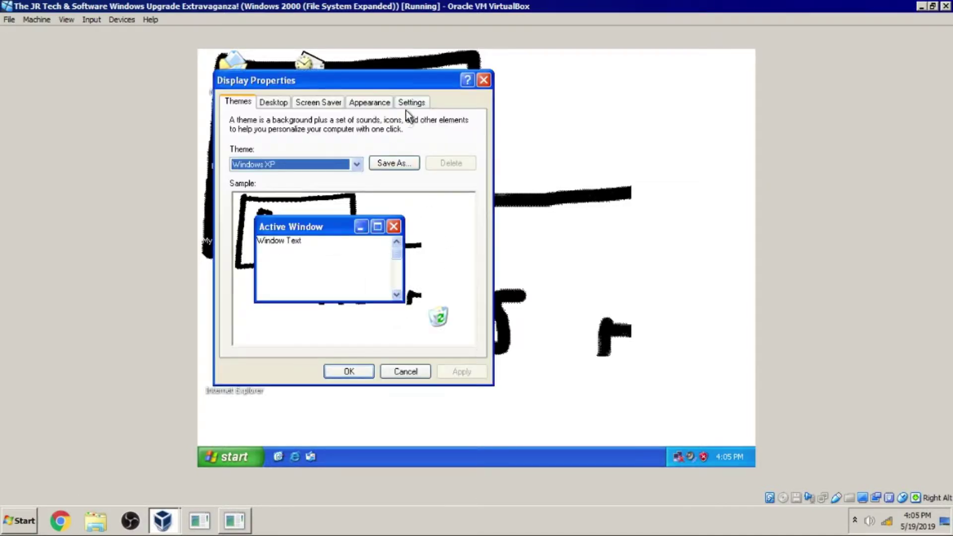
{"action": "left_click", "coordinate": [411, 102]}
{"action": "left_click_drag", "start_coordinate": [267, 297], "coordinate": [280, 302]}
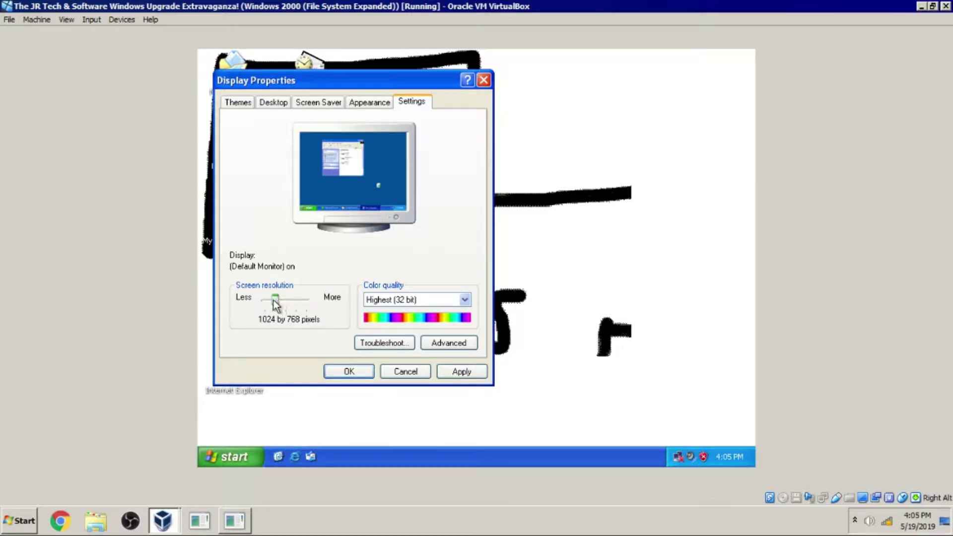
{"action": "left_click_drag", "start_coordinate": [276, 300], "coordinate": [264, 299]}
{"action": "left_click", "coordinate": [464, 375]}
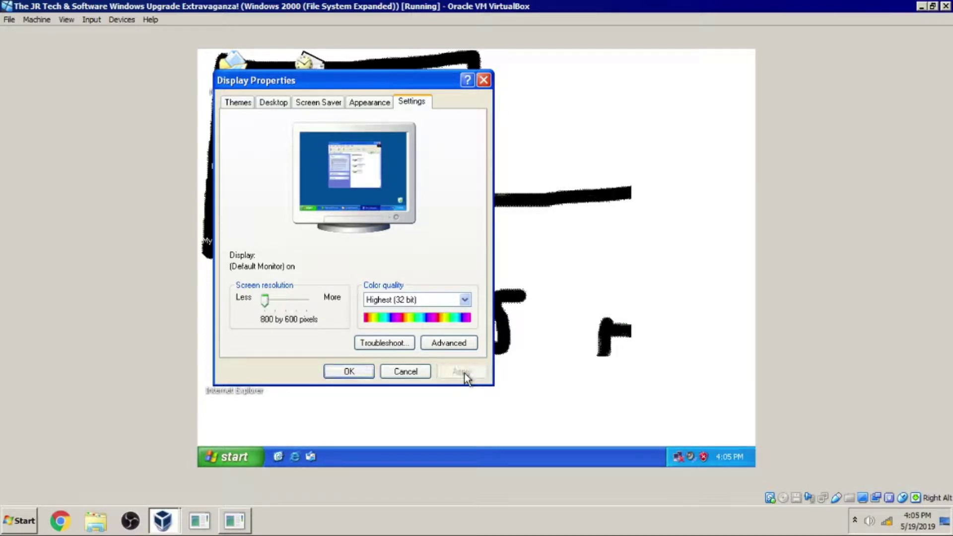
{"action": "left_click", "coordinate": [350, 371]}
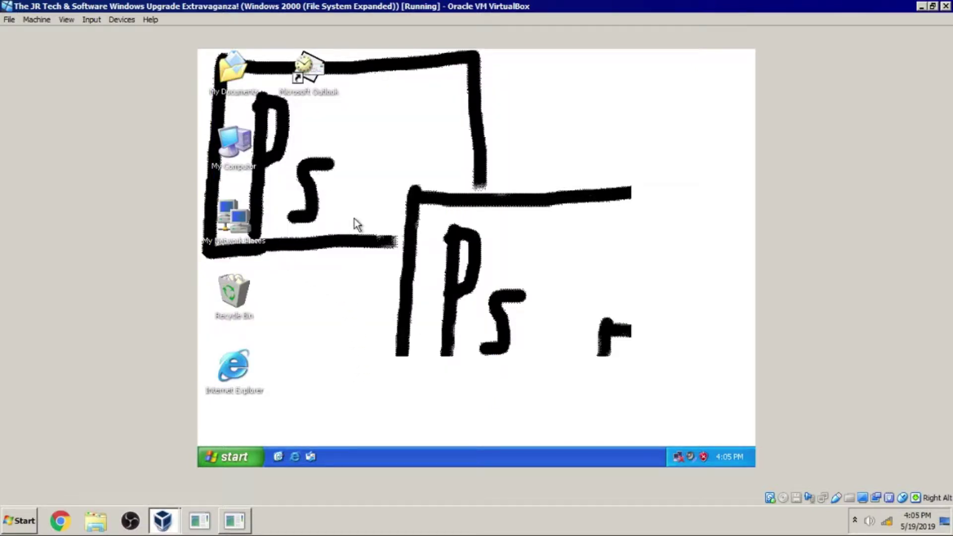
Insert the Guest Additions CD, install with the default location, and reboot.
{"action": "left_click", "coordinate": [121, 20]}
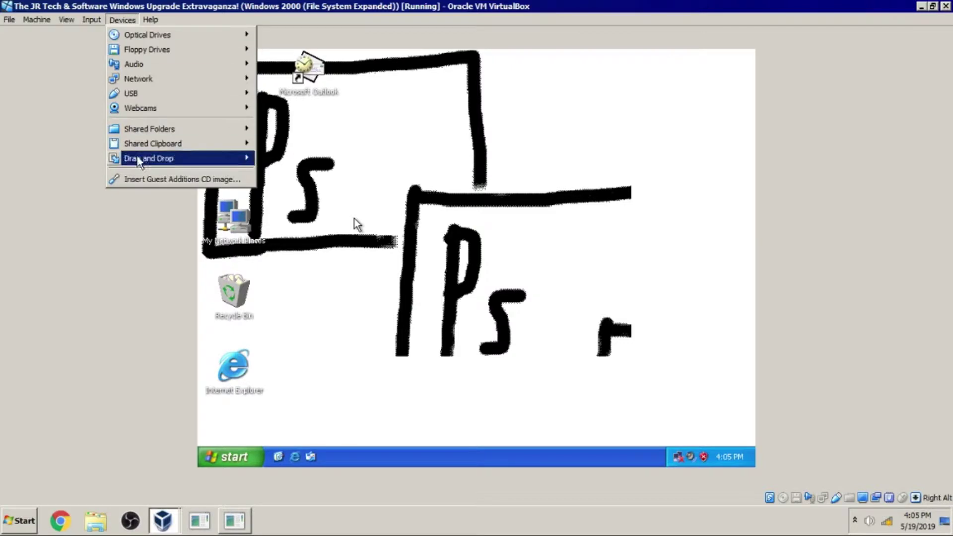
{"action": "left_click", "coordinate": [144, 179]}
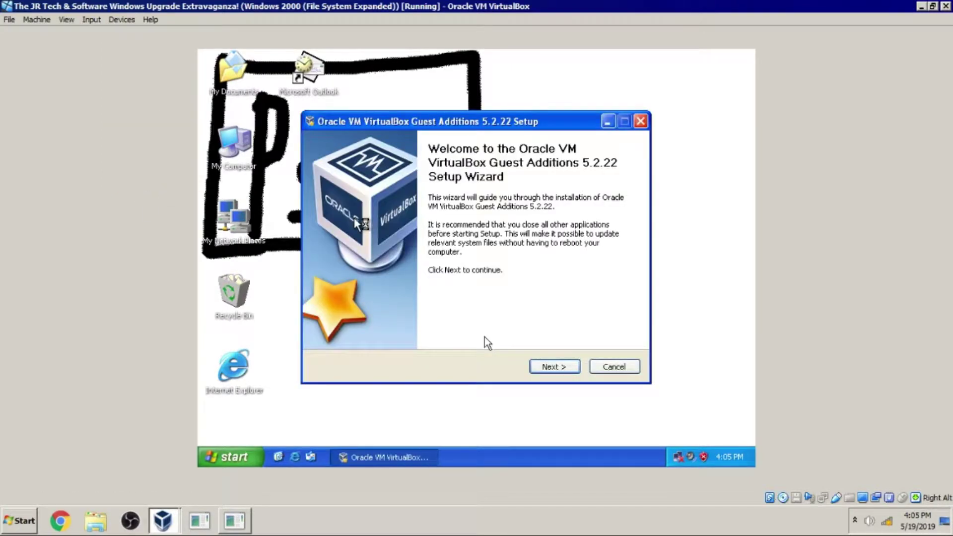
{"action": "left_click", "coordinate": [554, 366]}
{"action": "left_click", "coordinate": [556, 366]}
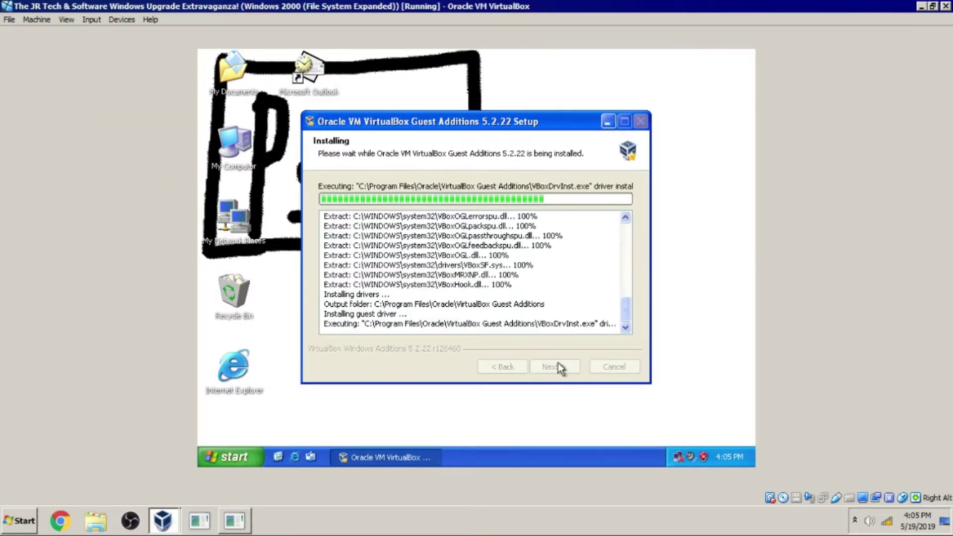
{"action": "left_click", "coordinate": [554, 366]}
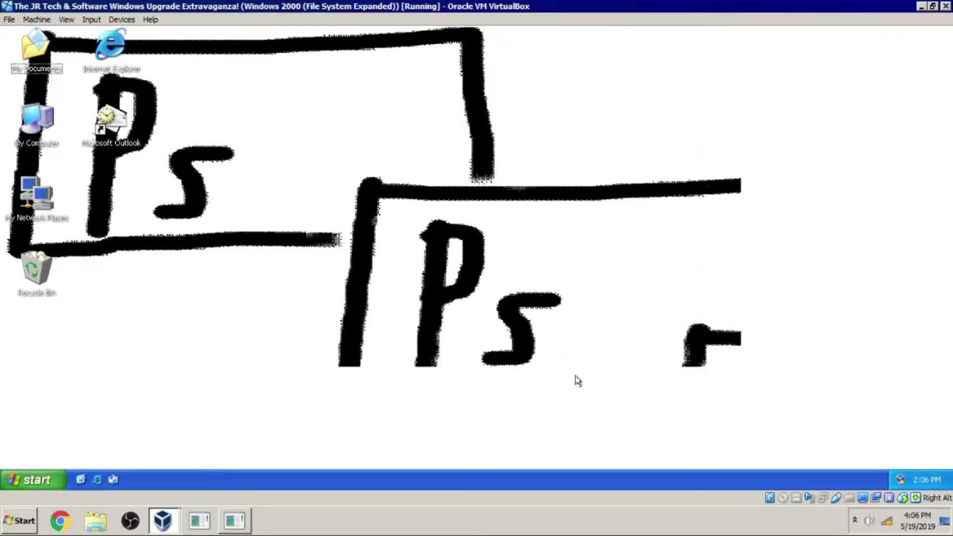
Tile the Ps wallpaper across the desktop and apply it.
{"action": "right_click", "coordinate": [528, 204]}
{"action": "left_click", "coordinate": [555, 288]}
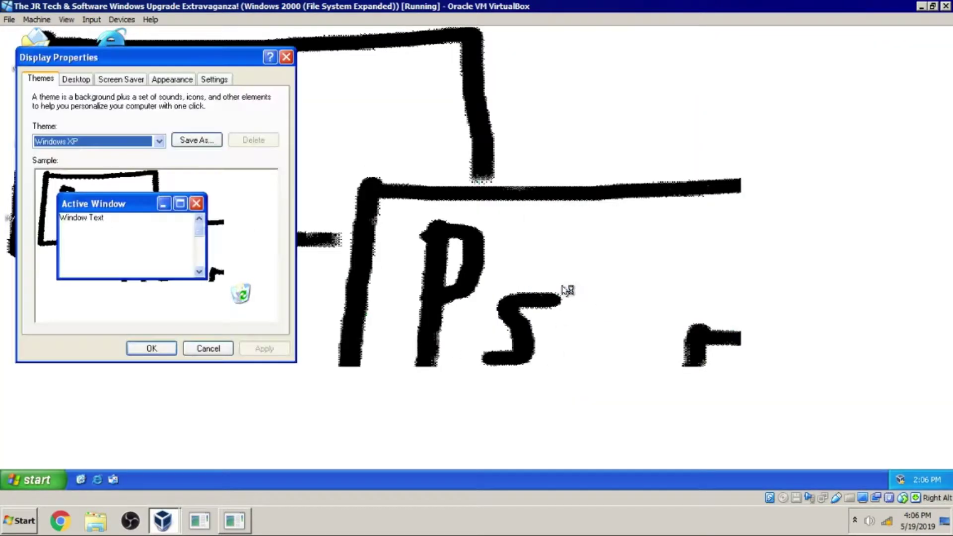
{"action": "left_click", "coordinate": [76, 78]}
{"action": "left_click", "coordinate": [264, 348]}
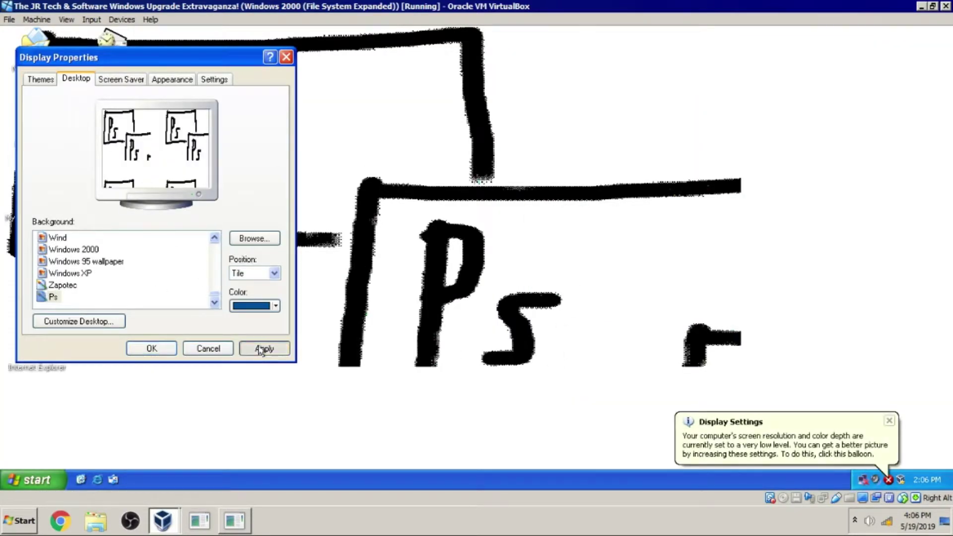
{"action": "left_click", "coordinate": [893, 420]}
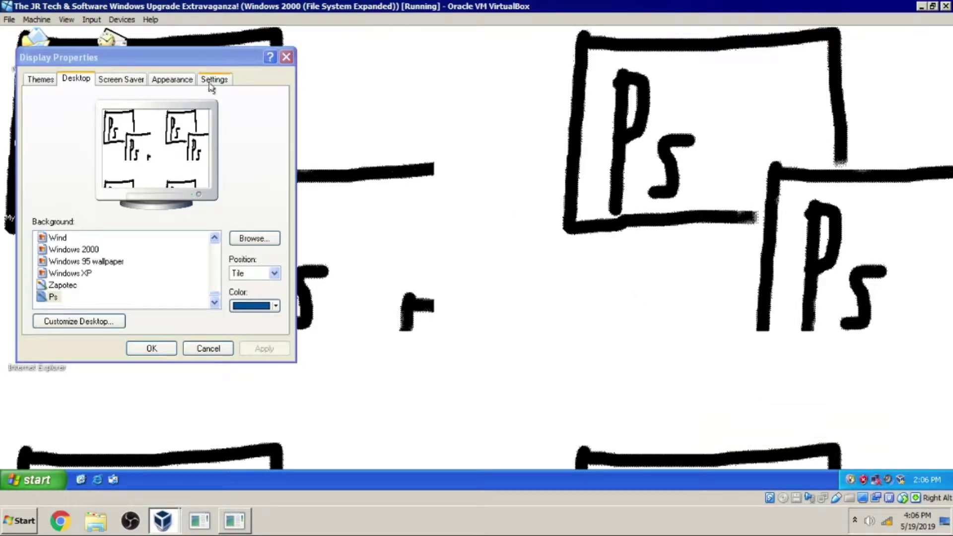
Check the resolution settings and keep the Windows XP window style in Appearance.
{"action": "left_click", "coordinate": [213, 80]}
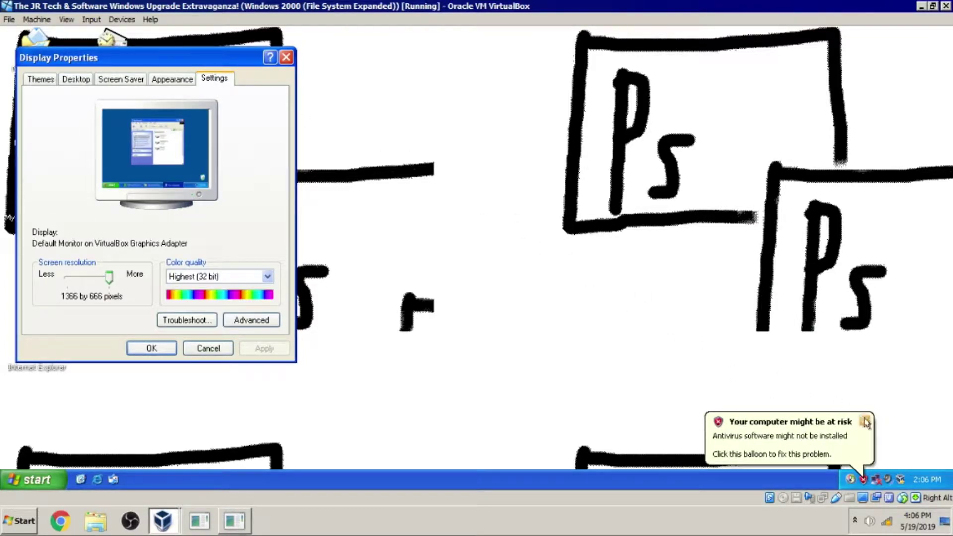
{"action": "left_click", "coordinate": [865, 422]}
{"action": "left_click", "coordinate": [174, 80]}
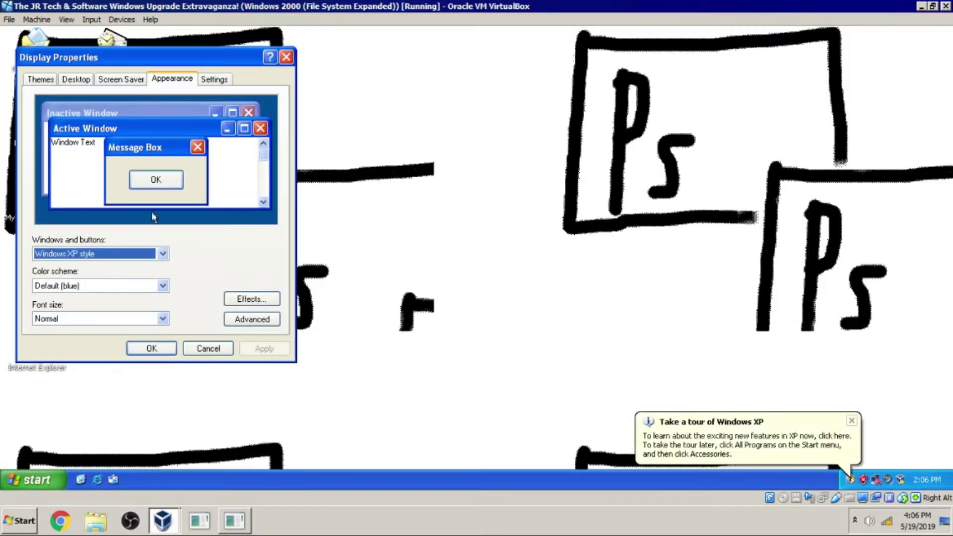
{"action": "left_click", "coordinate": [118, 256]}
{"action": "left_click", "coordinate": [203, 254]}
{"action": "left_click", "coordinate": [852, 420]}
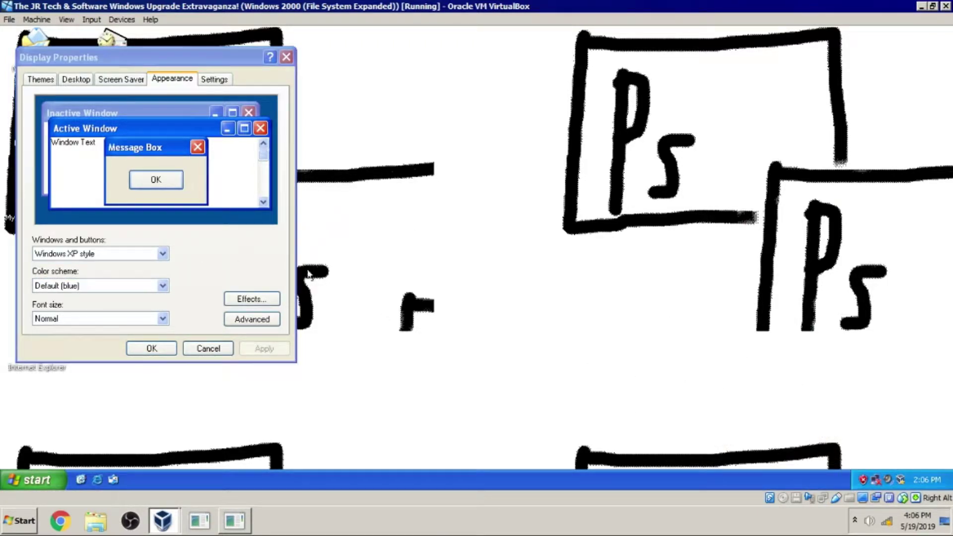
Browse the Screen Saver, Desktop and Themes tabs, then close Display Properties.
{"action": "left_click", "coordinate": [94, 80]}
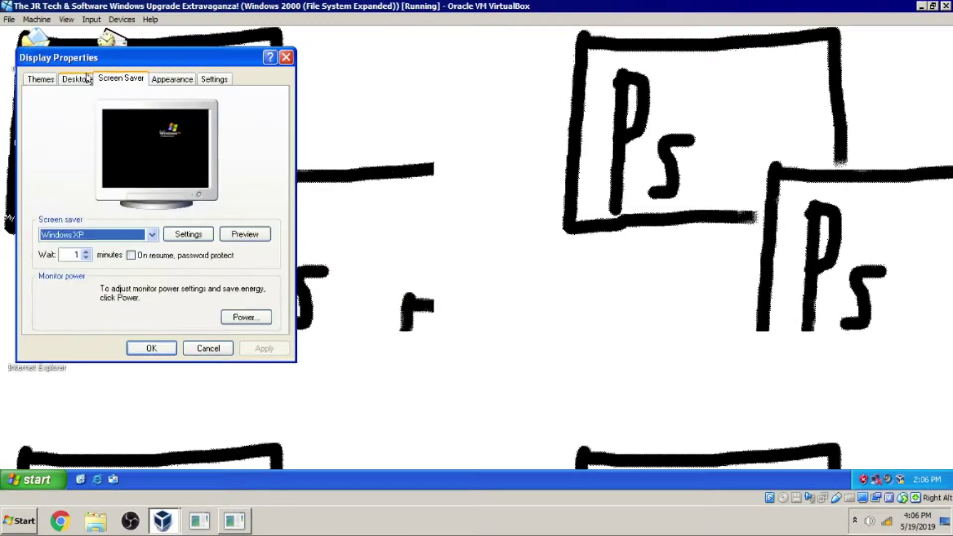
{"action": "left_click", "coordinate": [77, 80]}
{"action": "left_click", "coordinate": [43, 80]}
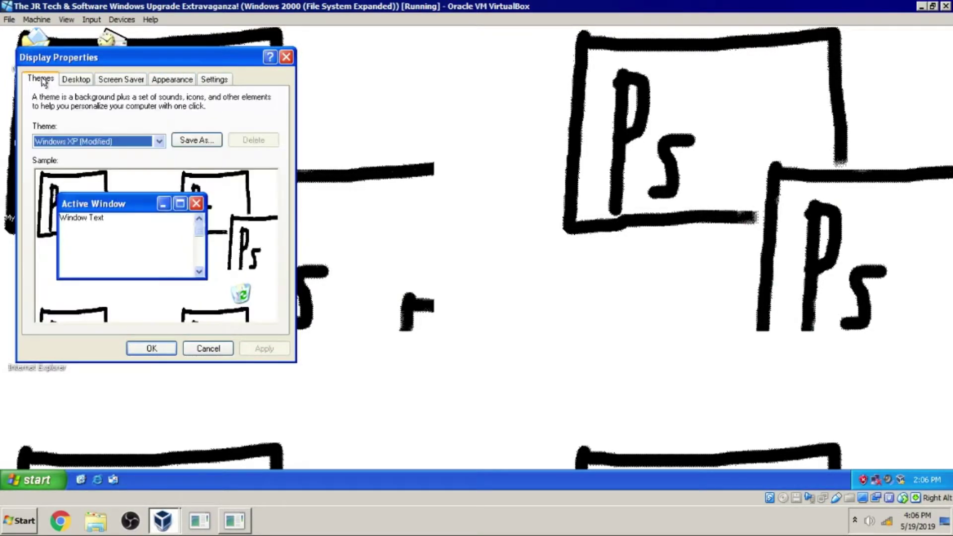
{"action": "left_click", "coordinate": [286, 56]}
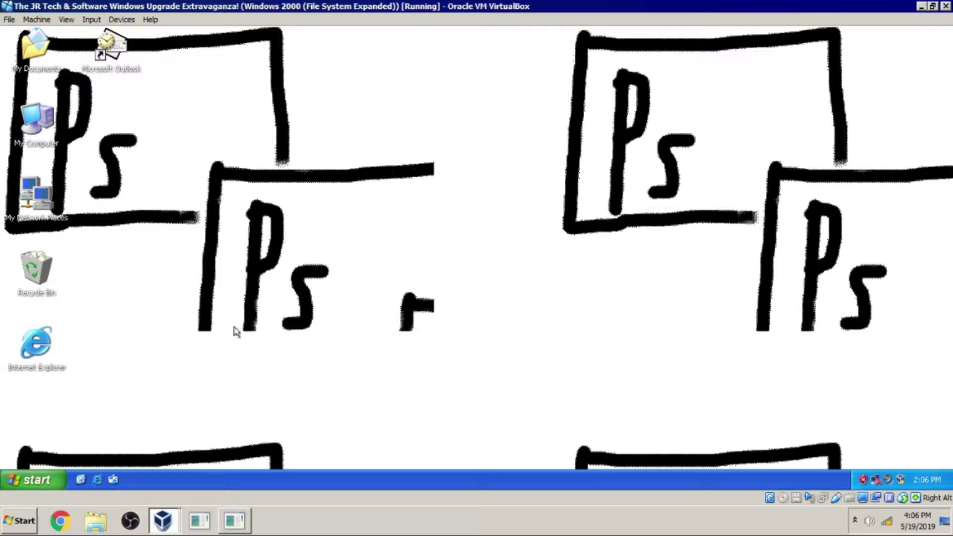
{"action": "right_click", "coordinate": [126, 210]}
Open the MS-DOS_5 (C:) drive from My Computer and show its contents.
{"action": "left_click", "coordinate": [157, 358]}
{"action": "left_click", "coordinate": [36, 477]}
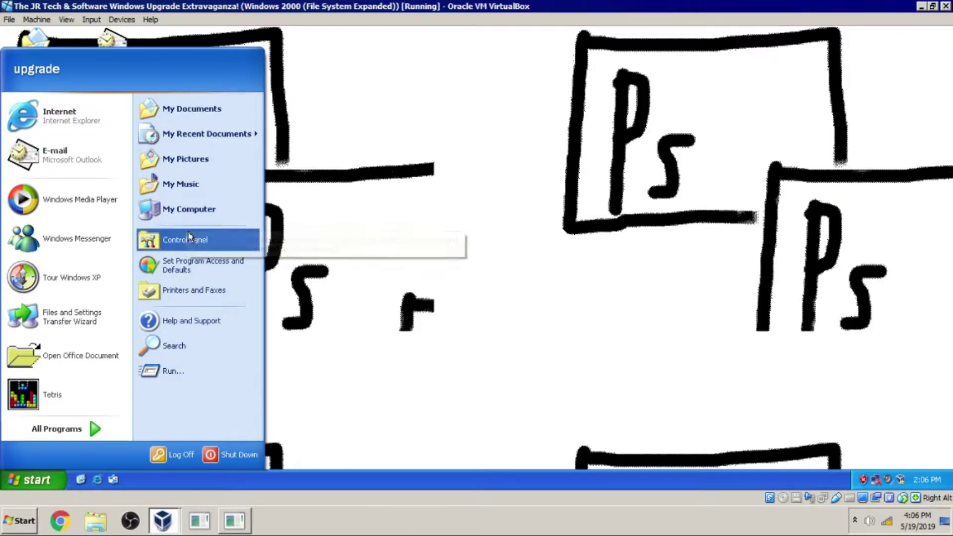
{"action": "left_click", "coordinate": [195, 208]}
{"action": "double_click", "coordinate": [248, 208]}
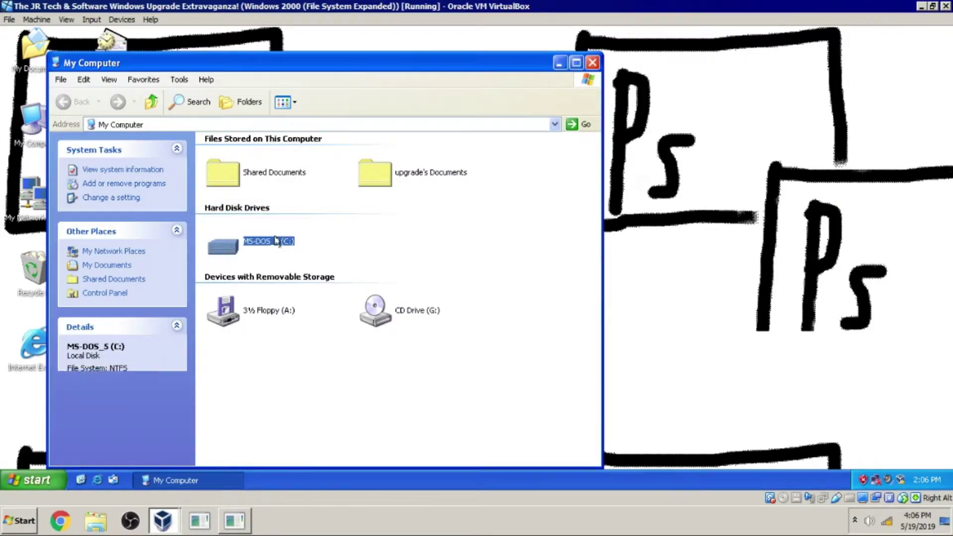
{"action": "left_click", "coordinate": [276, 240]}
Search all files and folders for 'plus' and scroll through the results.
{"action": "left_click", "coordinate": [191, 101]}
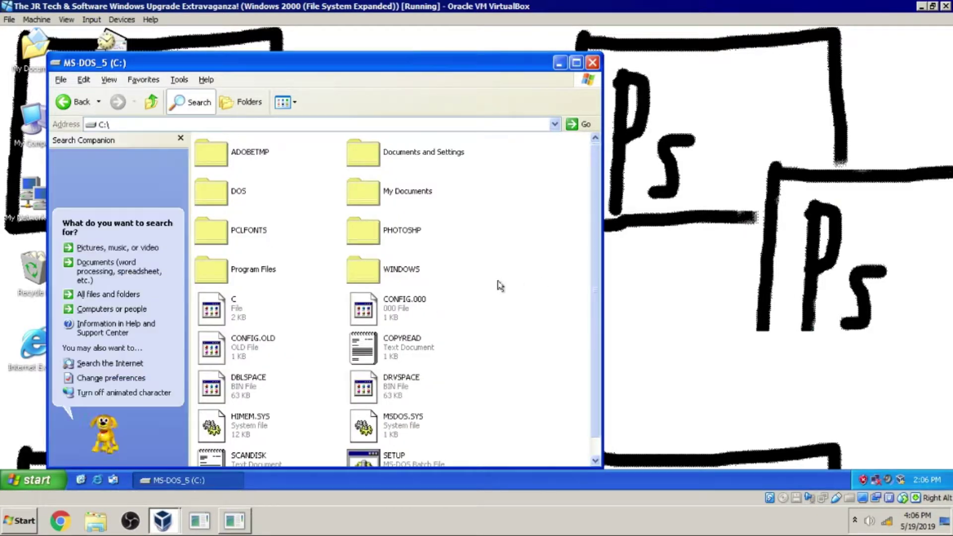
{"action": "left_click", "coordinate": [99, 293]}
{"action": "type", "text": "plus"}
{"action": "left_click", "coordinate": [147, 392]}
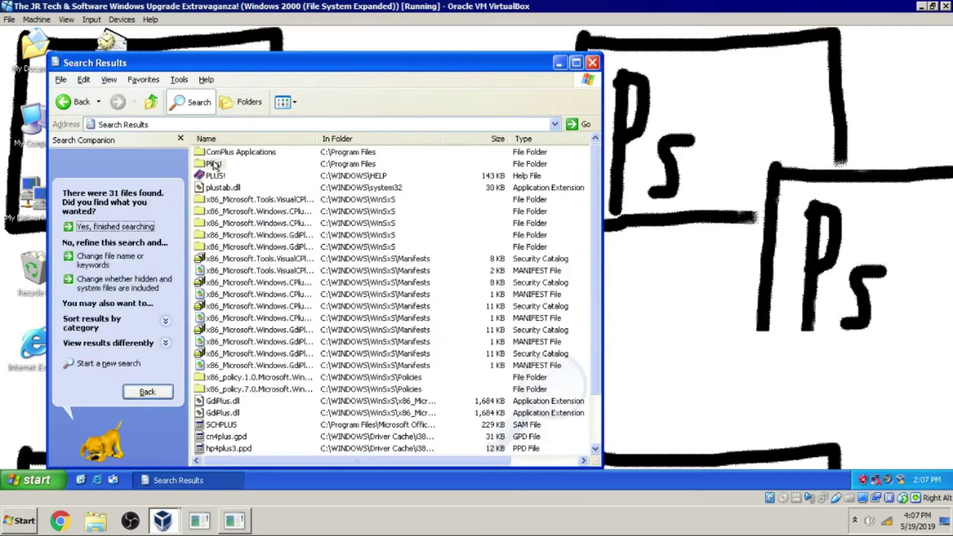
{"action": "scroll", "coordinate": [342, 225], "scroll_direction": "down", "scroll_amount": 5}
{"action": "scroll", "coordinate": [342, 224], "scroll_direction": "down", "scroll_amount": 10}
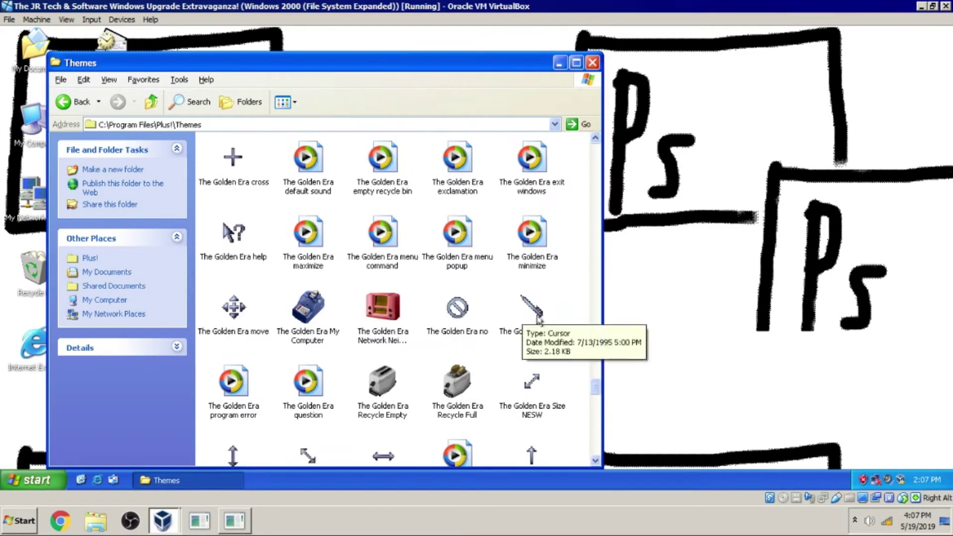
Open the Plus!\Setup folder and check its properties.
{"action": "key", "text": "BackSpace"}
{"action": "double_click", "coordinate": [362, 151]}
{"action": "right_click", "coordinate": [252, 164]}
{"action": "left_click", "coordinate": [108, 79]}
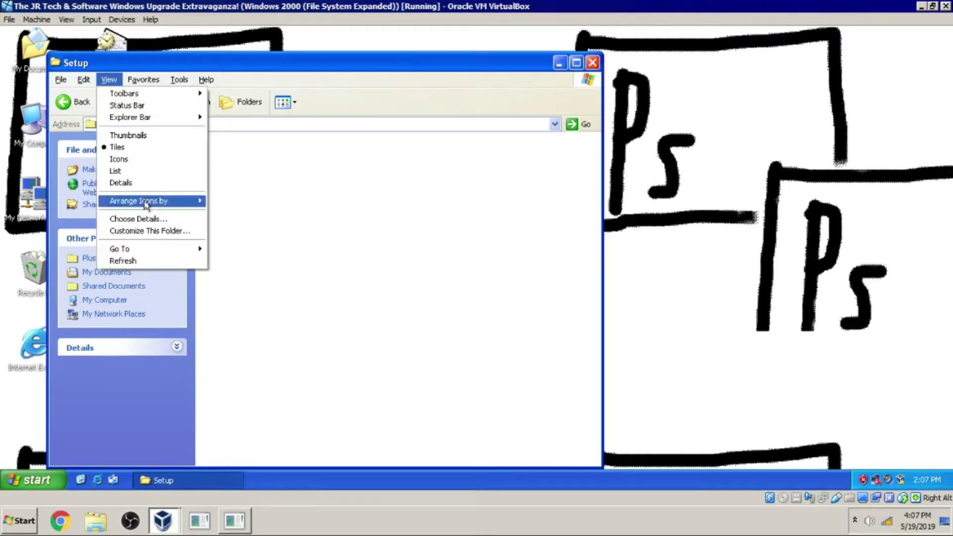
{"action": "left_click", "coordinate": [183, 97]}
{"action": "left_click", "coordinate": [69, 98]}
{"action": "left_click", "coordinate": [140, 384]}
Review the View tab of Folder Options, then return to the Plus! folder.
{"action": "left_click", "coordinate": [84, 79]}
{"action": "left_click", "coordinate": [109, 79]}
{"action": "left_click", "coordinate": [109, 79]}
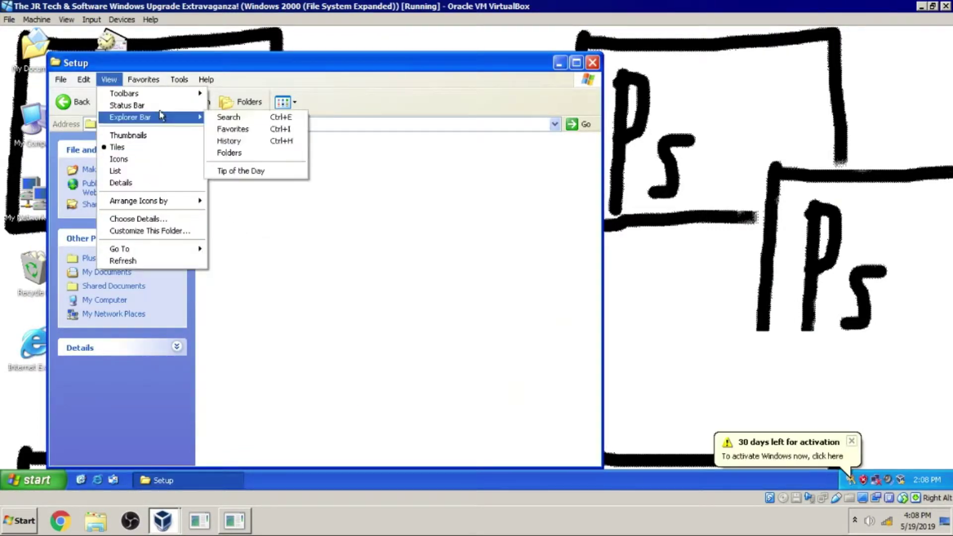
{"action": "left_click", "coordinate": [198, 135]}
{"action": "left_click", "coordinate": [111, 95]}
{"action": "scroll", "coordinate": [194, 262], "scroll_direction": "down", "scroll_amount": 2}
{"action": "left_click", "coordinate": [180, 378]}
{"action": "key", "text": "BackSpace"}
Search for Pinball files, then review Desktop, Appearance and Advanced appearance display settings.
{"action": "left_click", "coordinate": [191, 102]}
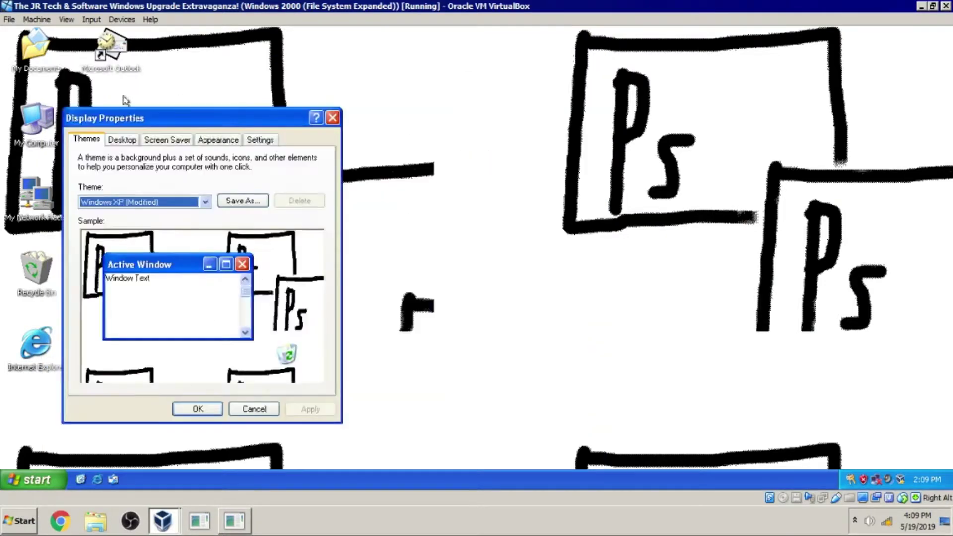
{"action": "left_click", "coordinate": [122, 141]}
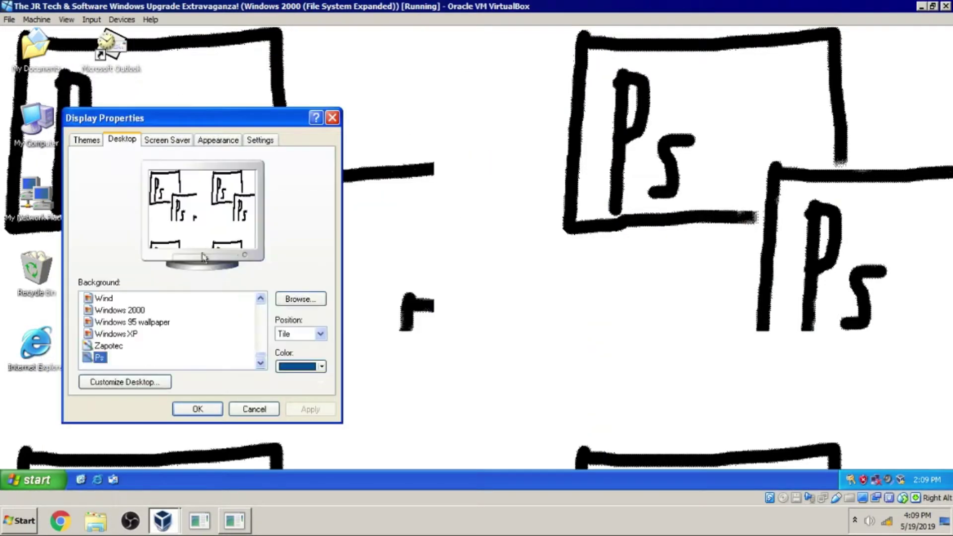
{"action": "left_click", "coordinate": [218, 138]}
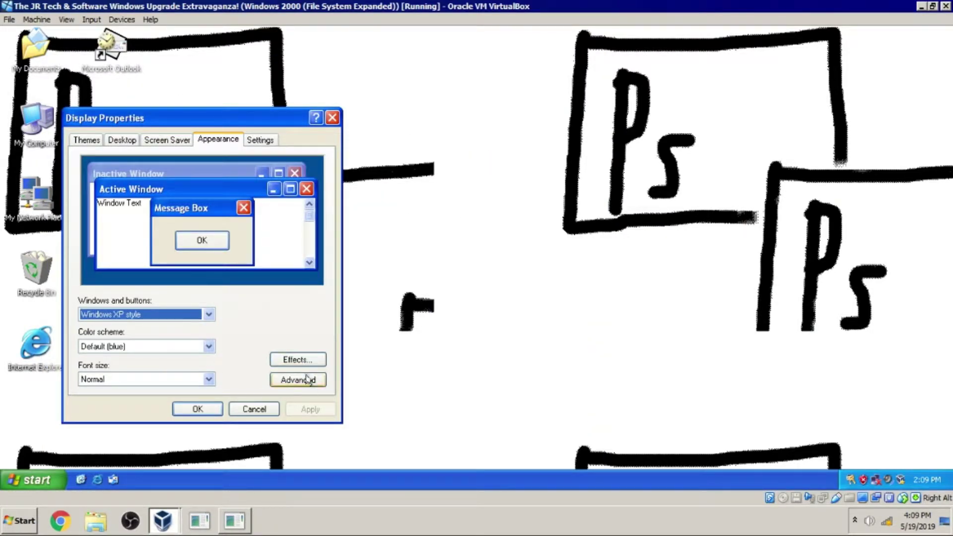
{"action": "left_click", "coordinate": [313, 378]}
{"action": "left_click", "coordinate": [516, 378]}
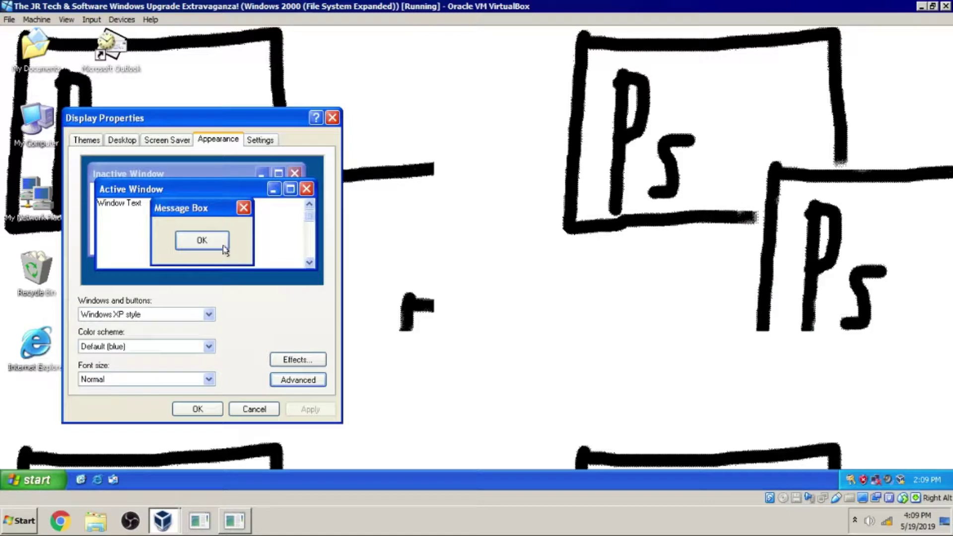
Check My Computer and My Network Places shortcut options, then cancel Display Properties.
{"action": "right_click", "coordinate": [30, 110]}
{"action": "right_click", "coordinate": [29, 193]}
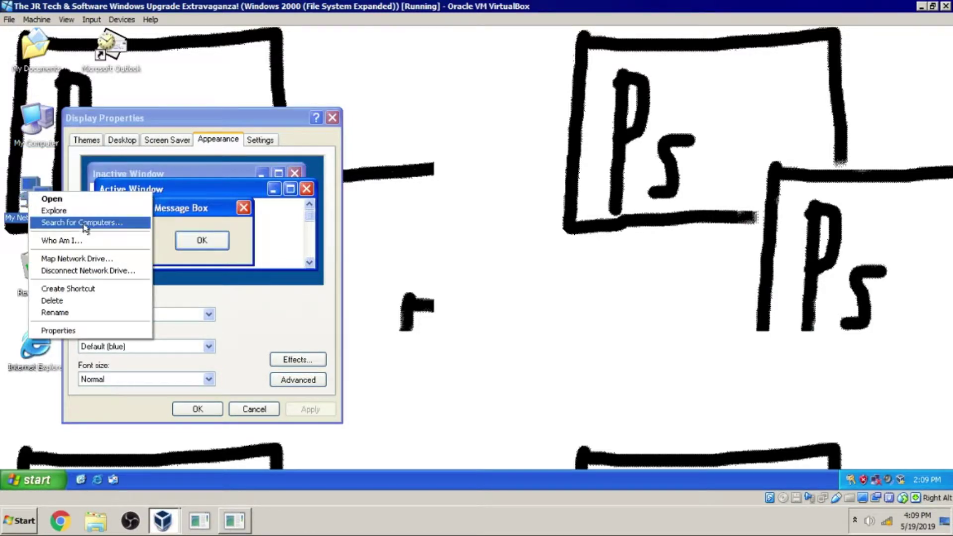
{"action": "left_click", "coordinate": [254, 409]}
{"action": "left_click", "coordinate": [254, 408]}
Open and close the Control Panel, then bring up the Start menu.
{"action": "left_click", "coordinate": [30, 477]}
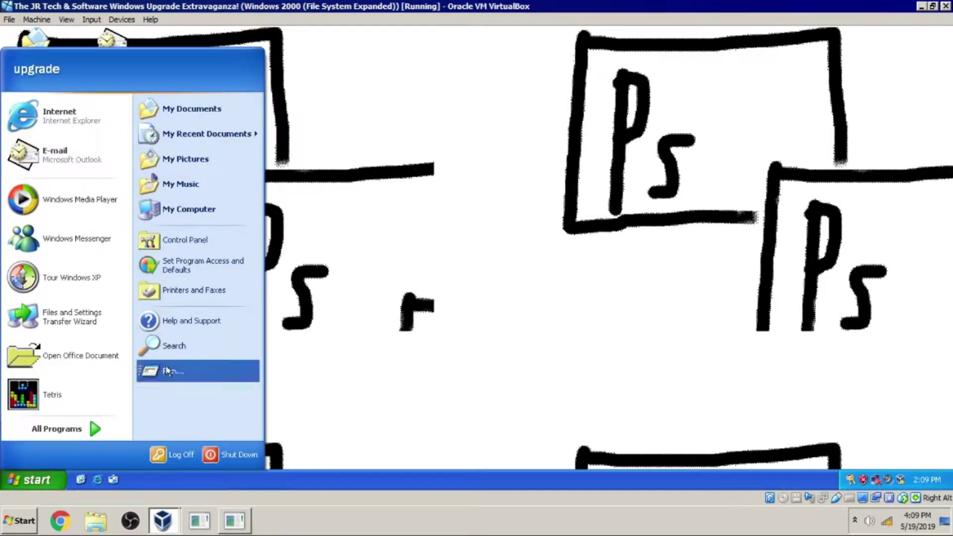
{"action": "left_click", "coordinate": [171, 240]}
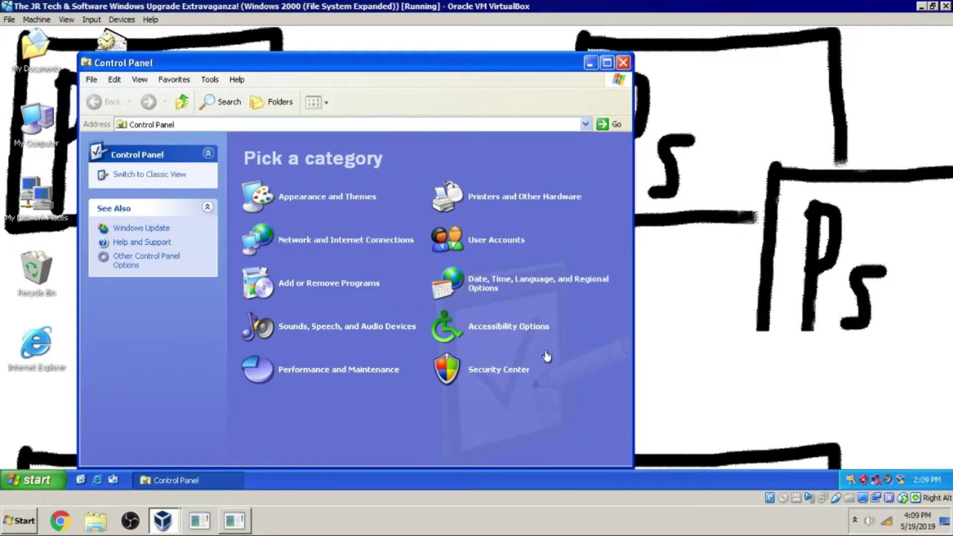
{"action": "left_click", "coordinate": [623, 63]}
{"action": "left_click", "coordinate": [12, 485]}
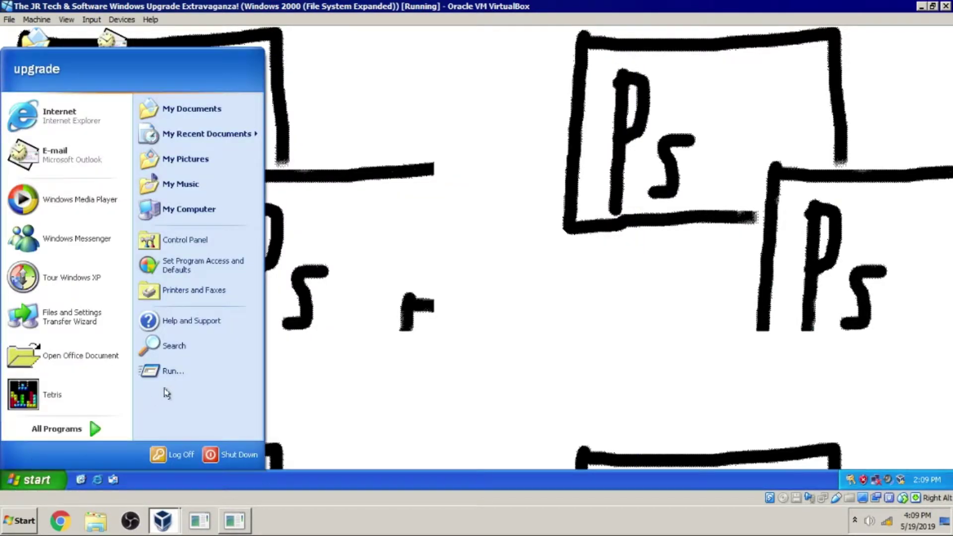
Browse My Computer to the C:\WINDOWS\Upgrade Reports folder.
{"action": "left_click", "coordinate": [219, 208]}
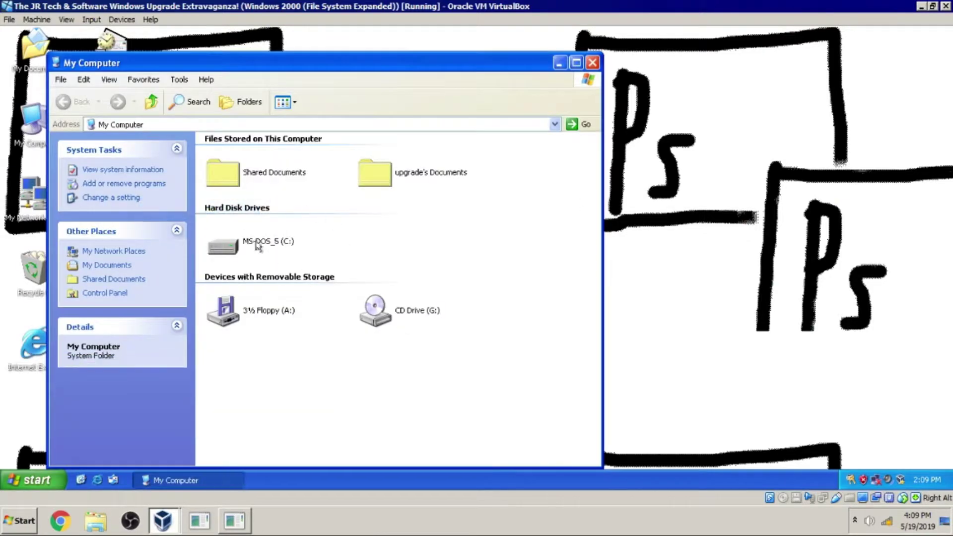
{"action": "double_click", "coordinate": [222, 243]}
{"action": "left_click", "coordinate": [233, 291]}
{"action": "scroll", "coordinate": [365, 282], "scroll_direction": "down", "scroll_amount": 10}
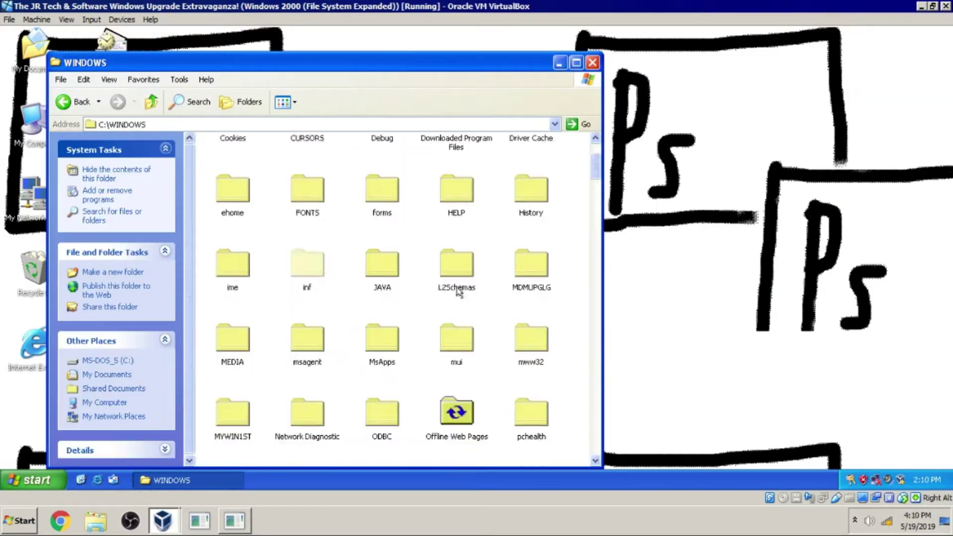
{"action": "scroll", "coordinate": [458, 292], "scroll_direction": "down", "scroll_amount": 6}
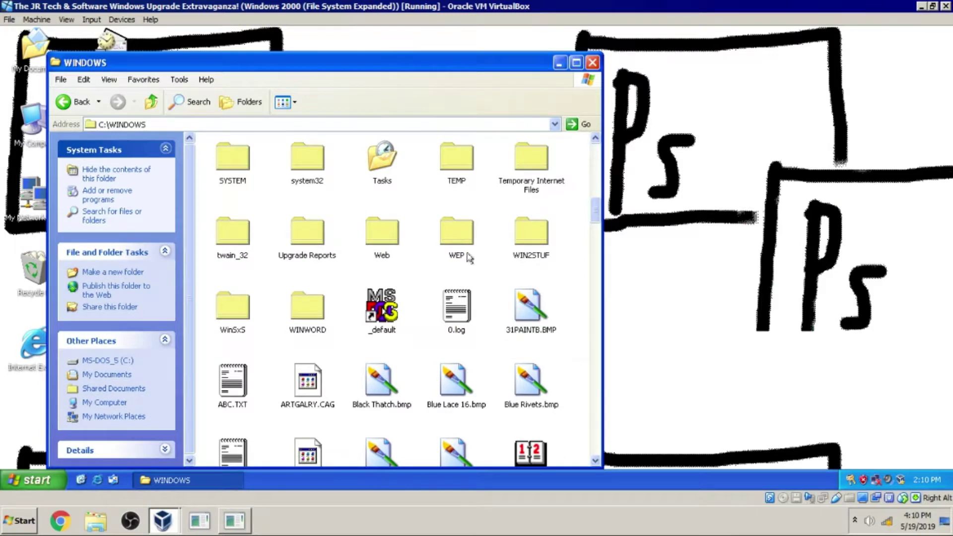
{"action": "scroll", "coordinate": [356, 331], "scroll_direction": "up", "scroll_amount": 3}
{"action": "double_click", "coordinate": [232, 231]}
{"action": "key", "text": "F3"}
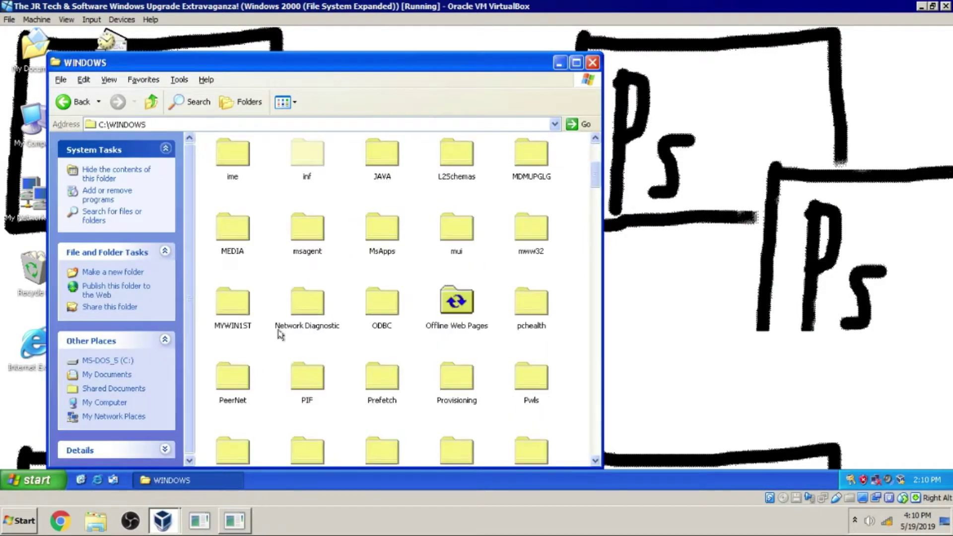
{"action": "scroll", "coordinate": [280, 335], "scroll_direction": "down", "scroll_amount": 6}
{"action": "double_click", "coordinate": [308, 224]}
Read WinXP Upgrade Report.txt in a maximized Notepad window, then close it.
{"action": "left_click", "coordinate": [382, 149]}
{"action": "double_click", "coordinate": [382, 149]}
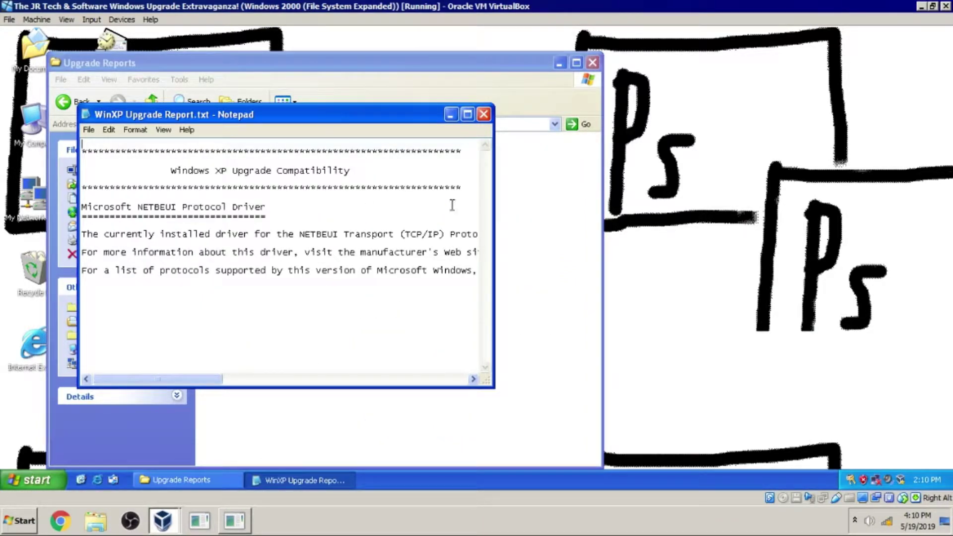
{"action": "left_click", "coordinate": [466, 115]}
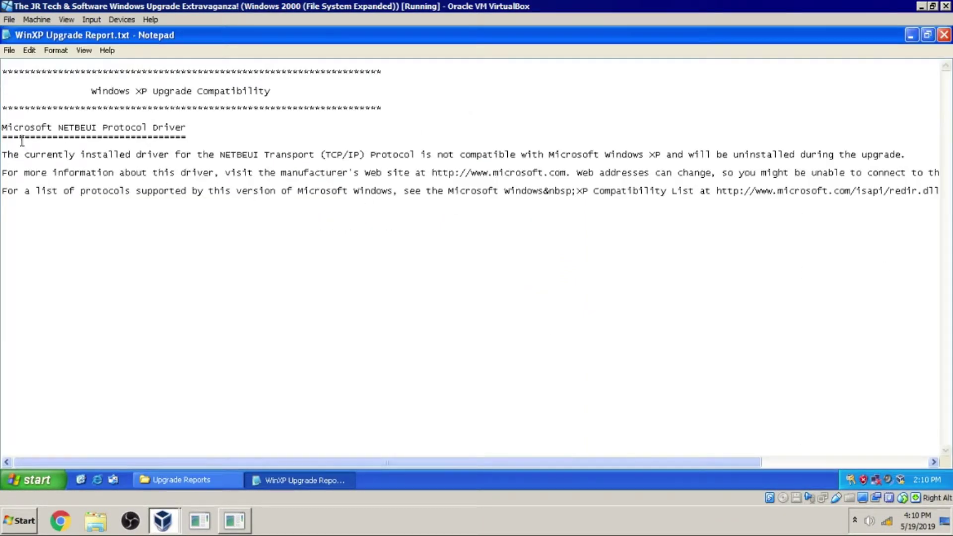
{"action": "left_click", "coordinate": [944, 34]}
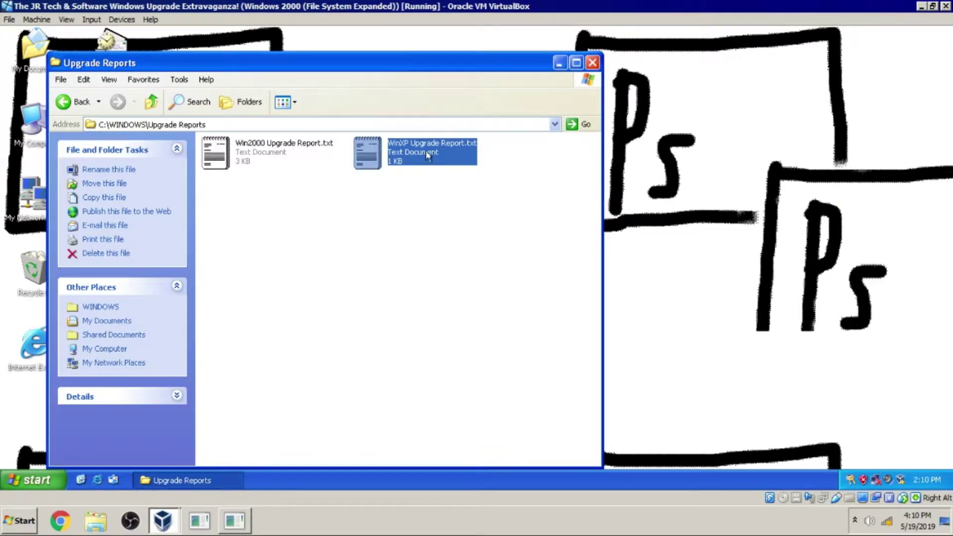
Rename WinXP Upgrade Report.txt to WinXP Upgrade Report.htm.
{"action": "right_click", "coordinate": [409, 154]}
{"action": "left_click", "coordinate": [445, 288]}
{"action": "key", "text": "End"}
{"action": "key", "text": "BackSpace"}
{"action": "key", "text": "BackSpace"}
{"action": "key", "text": "BackSpace"}
{"action": "type", "text": "htm"}
{"action": "key", "text": "Return"}
{"action": "key", "text": "Return"}
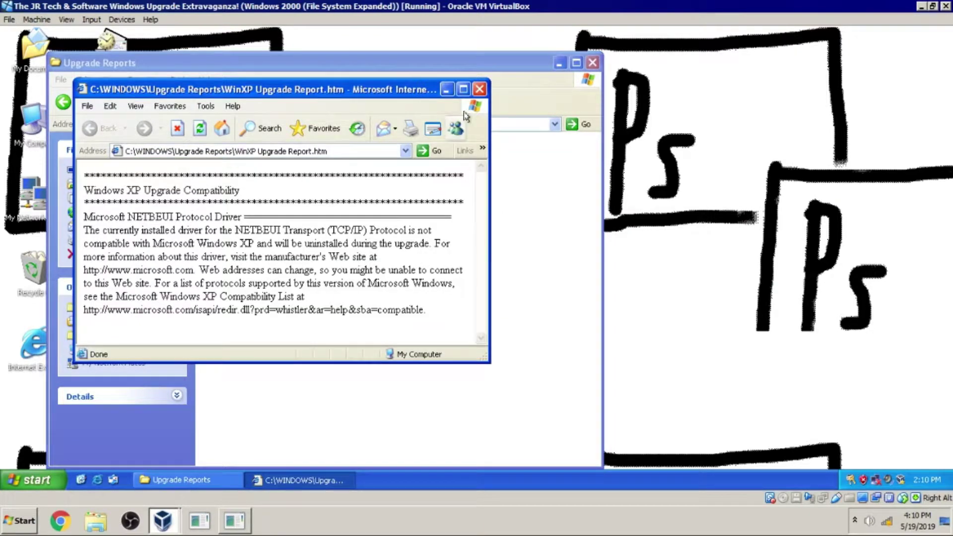
View the .htm report in Internet Explorer, selecting some of its text, then close it.
{"action": "left_click", "coordinate": [461, 90]}
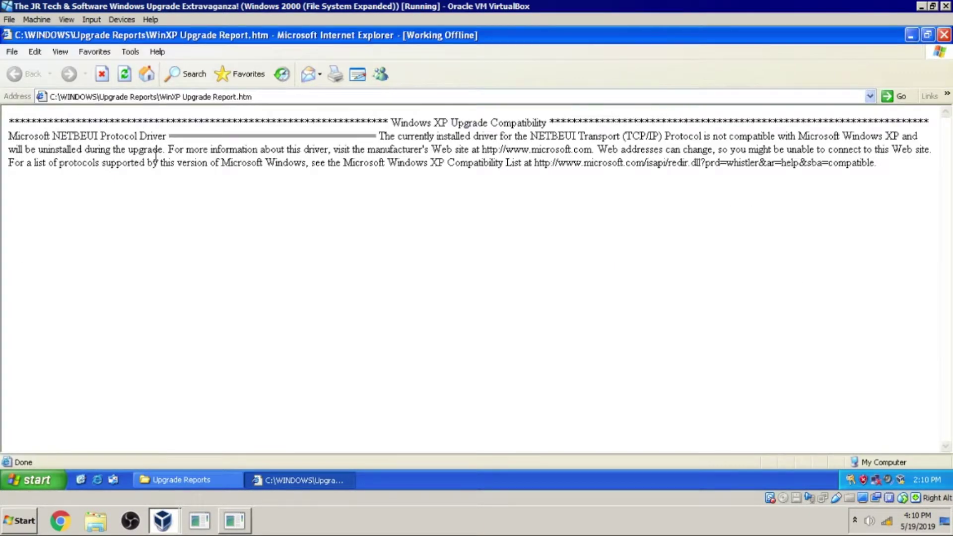
{"action": "left_click_drag", "start_coordinate": [137, 135], "coordinate": [471, 136]}
{"action": "left_click_drag", "start_coordinate": [398, 136], "coordinate": [749, 149]}
{"action": "left_click", "coordinate": [754, 150]}
{"action": "left_click", "coordinate": [942, 36]}
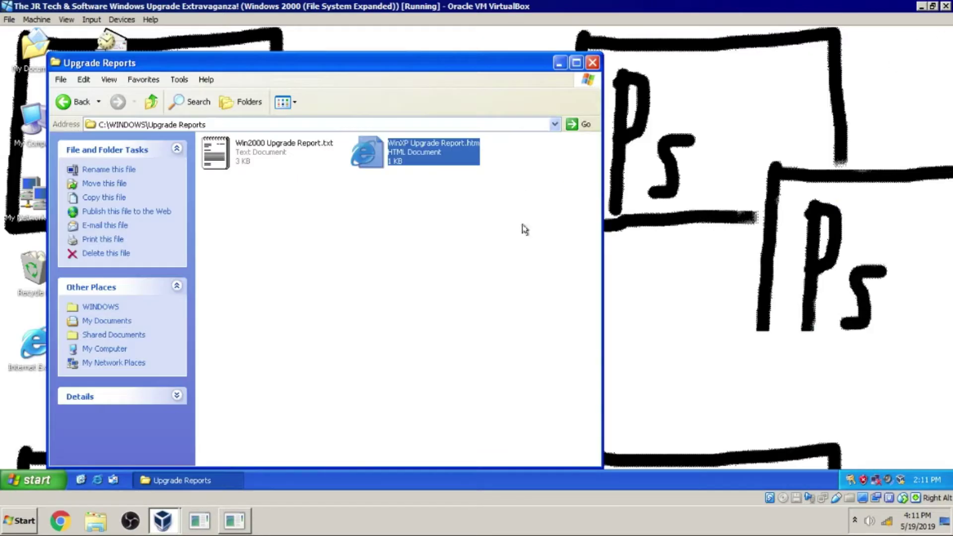
Read the Win2000 Upgrade Report in Notepad, then close it and the Upgrade Reports folder.
{"action": "right_click", "coordinate": [283, 149]}
{"action": "left_click", "coordinate": [298, 182]}
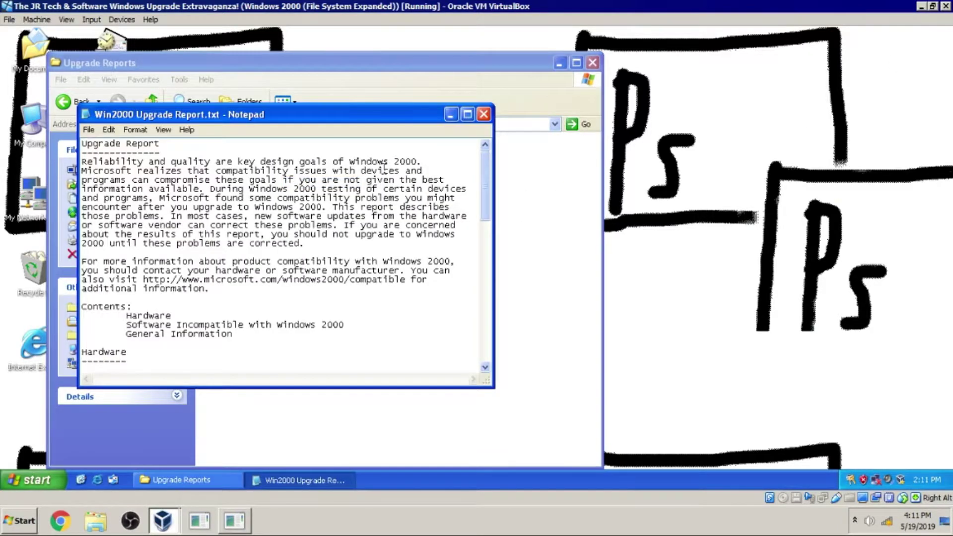
{"action": "left_click_drag", "start_coordinate": [490, 212], "coordinate": [484, 350]}
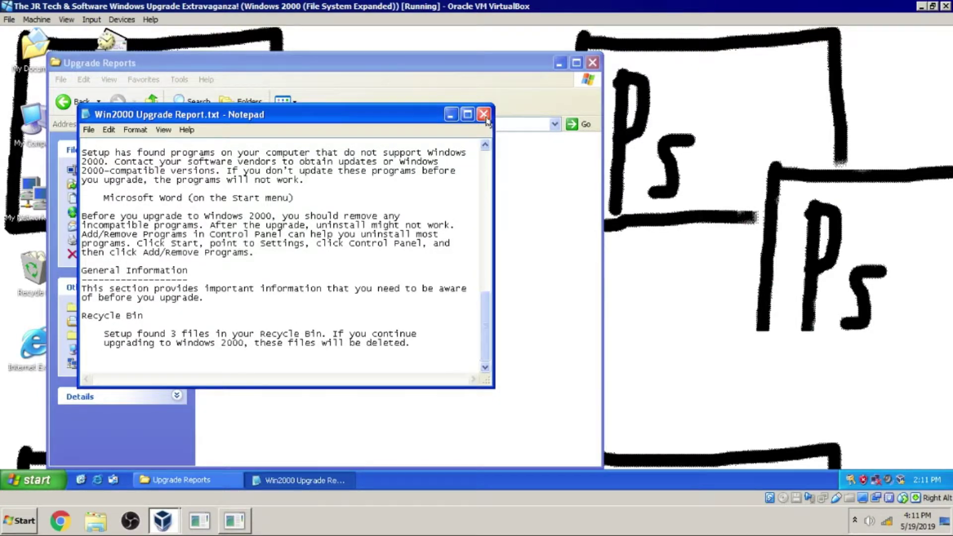
{"action": "left_click", "coordinate": [484, 116]}
{"action": "left_click", "coordinate": [485, 225]}
{"action": "left_click", "coordinate": [592, 63]}
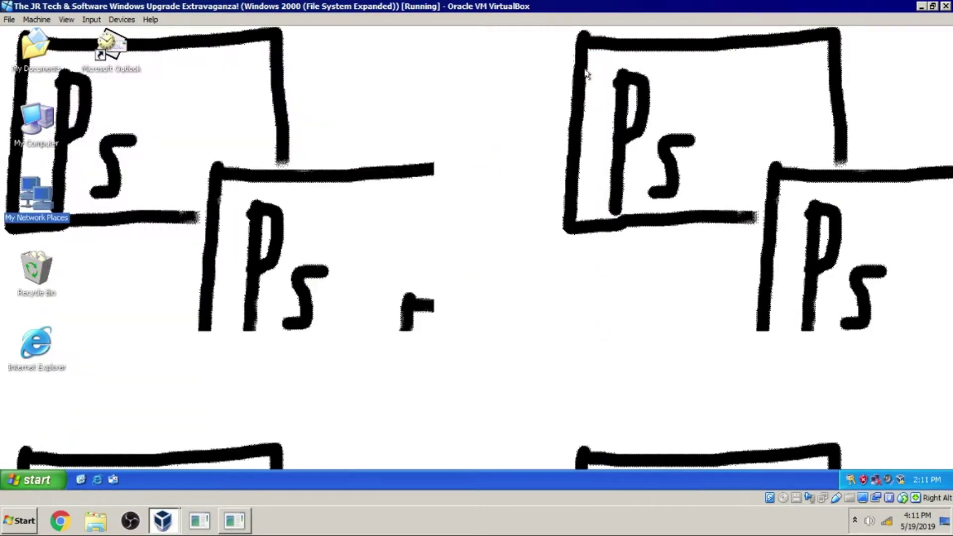
Run the old CVTPAINT program past the compatibility warning, then cancel the Paint Conversion Utility.
{"action": "left_click", "coordinate": [322, 268]}
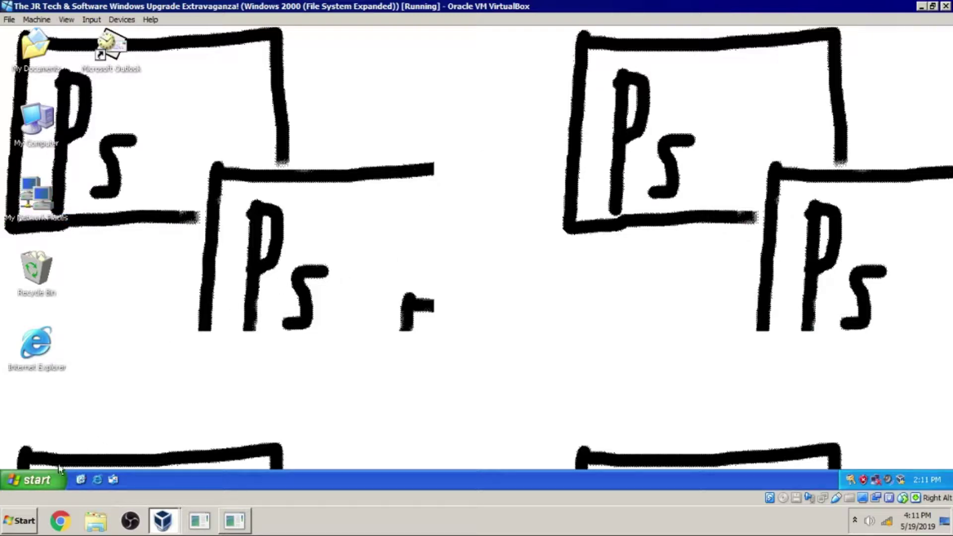
{"action": "left_click", "coordinate": [34, 480]}
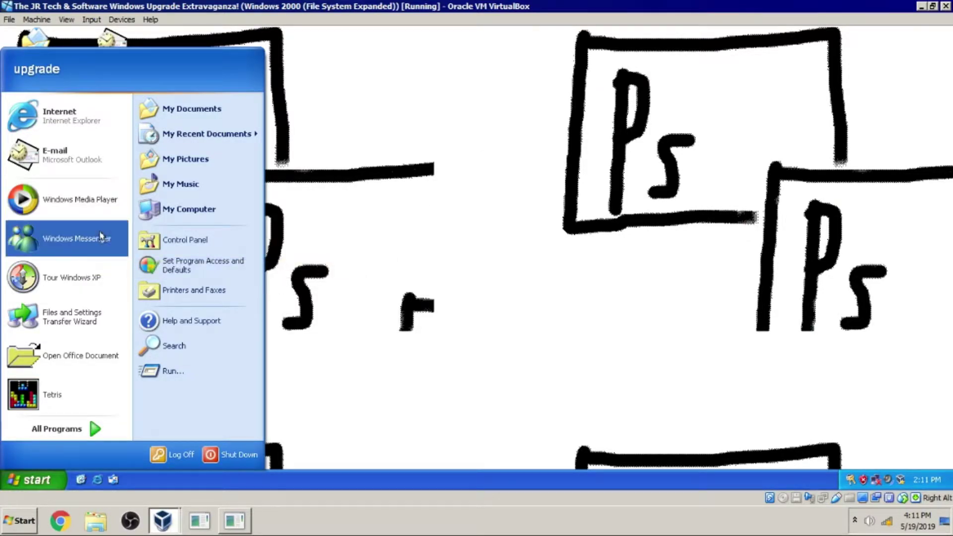
{"action": "mouse_move", "coordinate": [80, 429]}
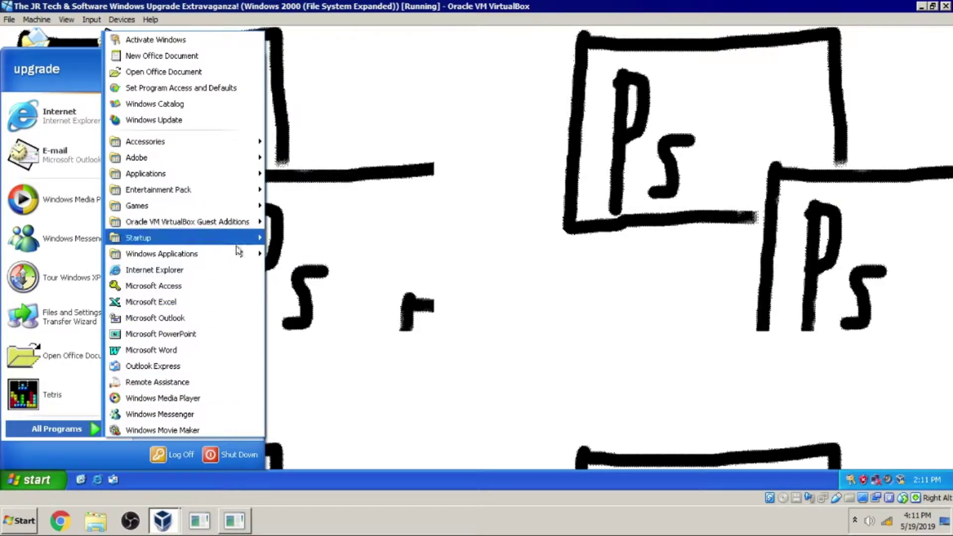
{"action": "mouse_move", "coordinate": [240, 254]}
{"action": "left_click", "coordinate": [299, 255]}
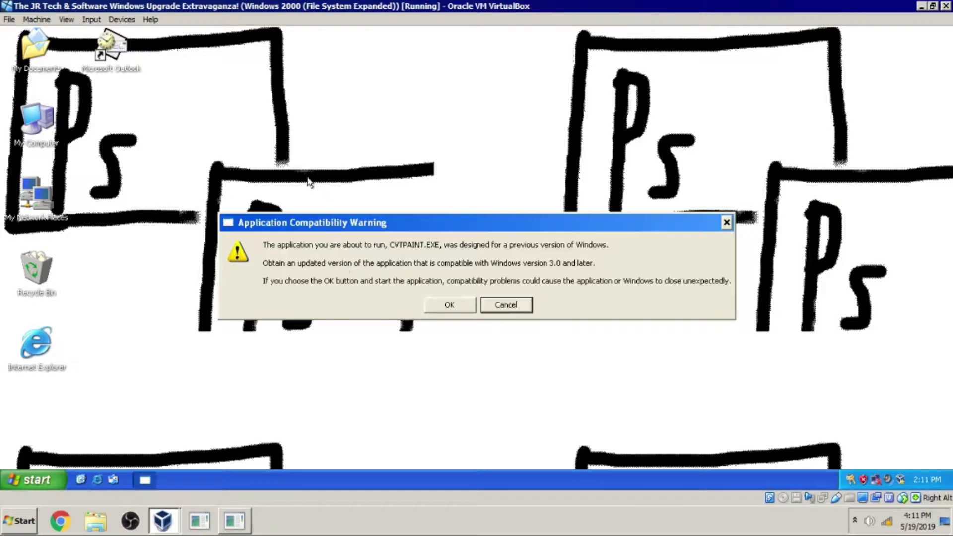
{"action": "key", "text": "Return"}
{"action": "mouse_move", "coordinate": [167, 71]}
{"action": "left_mouse_down"}
{"action": "mouse_move", "coordinate": [332, 101]}
{"action": "mouse_move", "coordinate": [359, 123]}
{"action": "left_mouse_up"}
{"action": "left_click", "coordinate": [394, 191]}
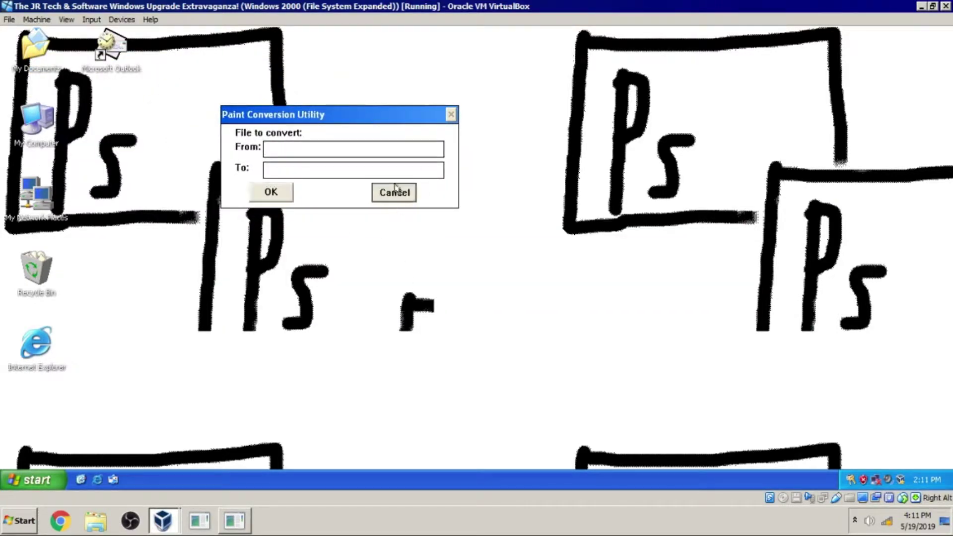
Launch the old Microsoft Word and dismiss its MSWORD application error.
{"action": "left_click", "coordinate": [52, 479]}
{"action": "left_click", "coordinate": [67, 433]}
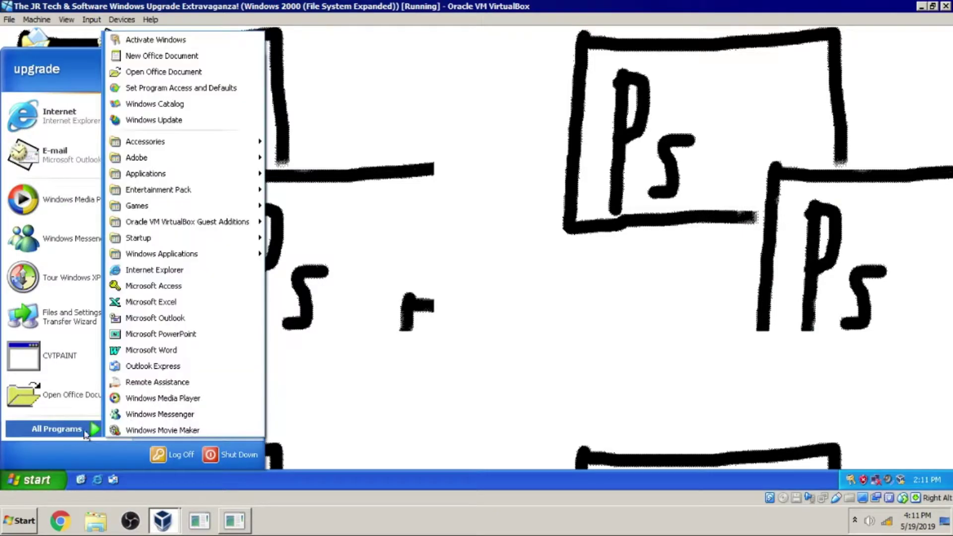
{"action": "mouse_move", "coordinate": [208, 253]}
{"action": "left_click", "coordinate": [320, 270]}
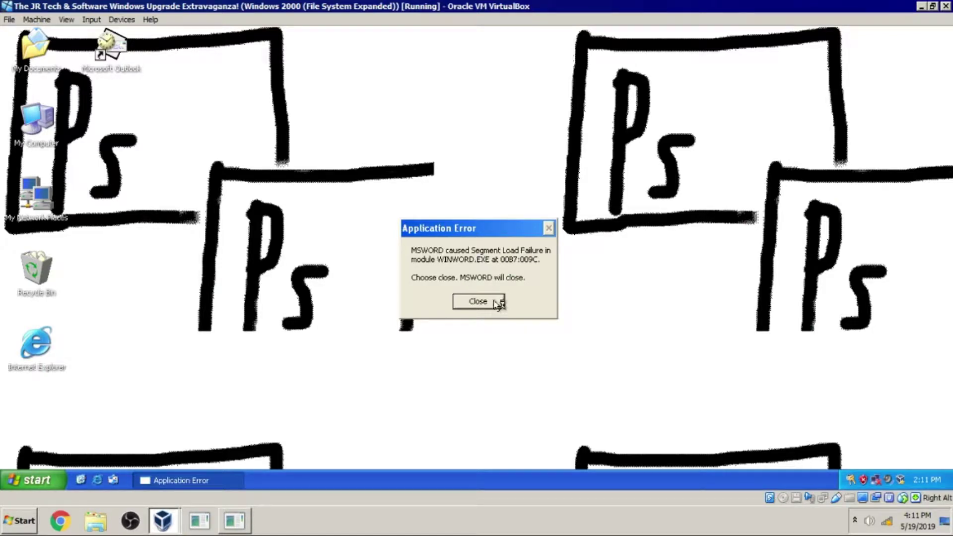
{"action": "left_click", "coordinate": [478, 302]}
Run the old PAINT program despite the warning and dismiss its not-enough-memory error.
{"action": "left_click", "coordinate": [35, 477]}
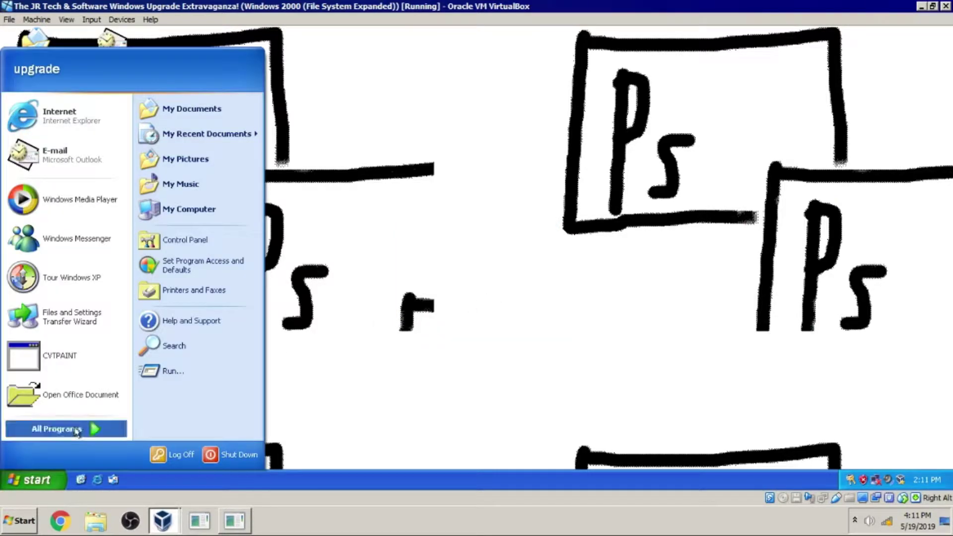
{"action": "left_click", "coordinate": [76, 429]}
{"action": "mouse_move", "coordinate": [229, 253]}
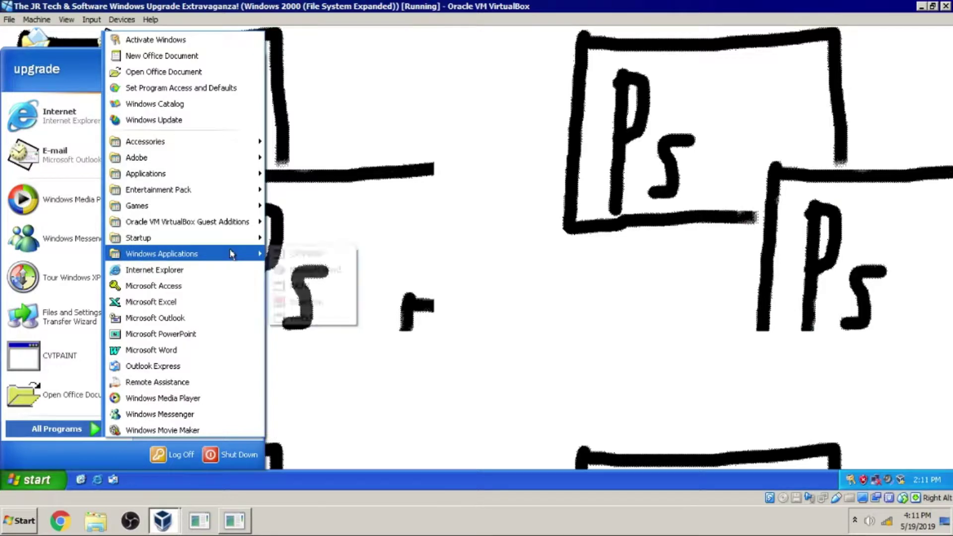
{"action": "left_click", "coordinate": [318, 284]}
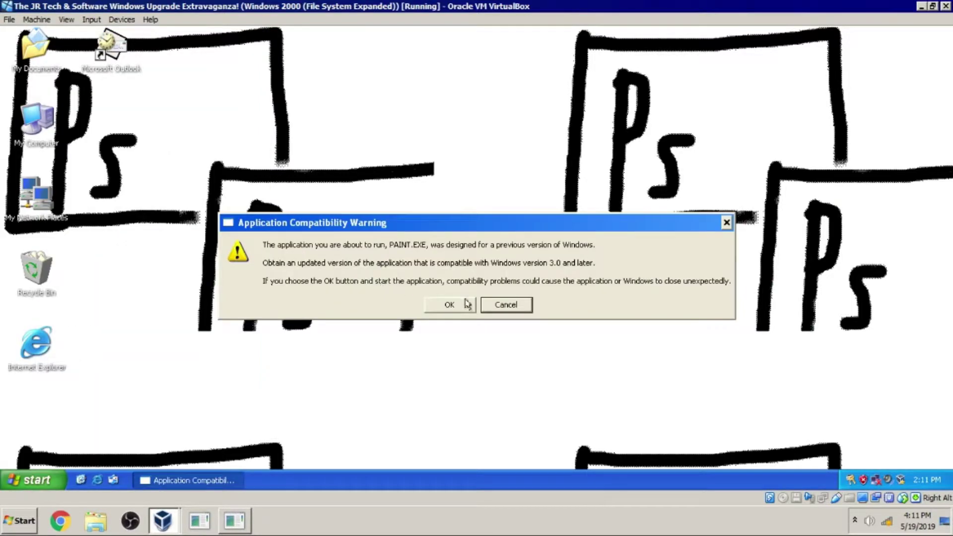
{"action": "left_click", "coordinate": [451, 304]}
{"action": "left_click", "coordinate": [494, 292]}
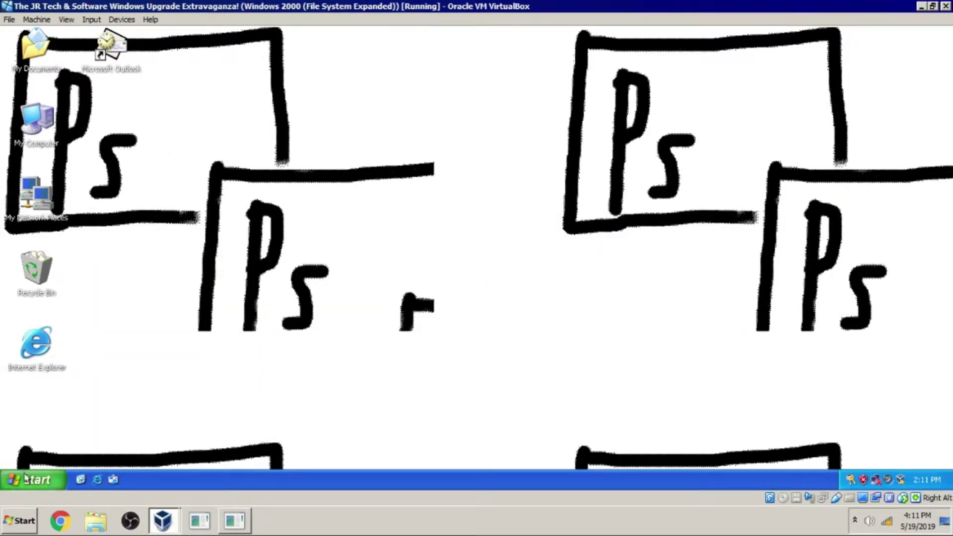
Launch SmartMon and dismiss its SmartDrive not installed message.
{"action": "left_click", "coordinate": [37, 479]}
{"action": "left_click", "coordinate": [72, 429]}
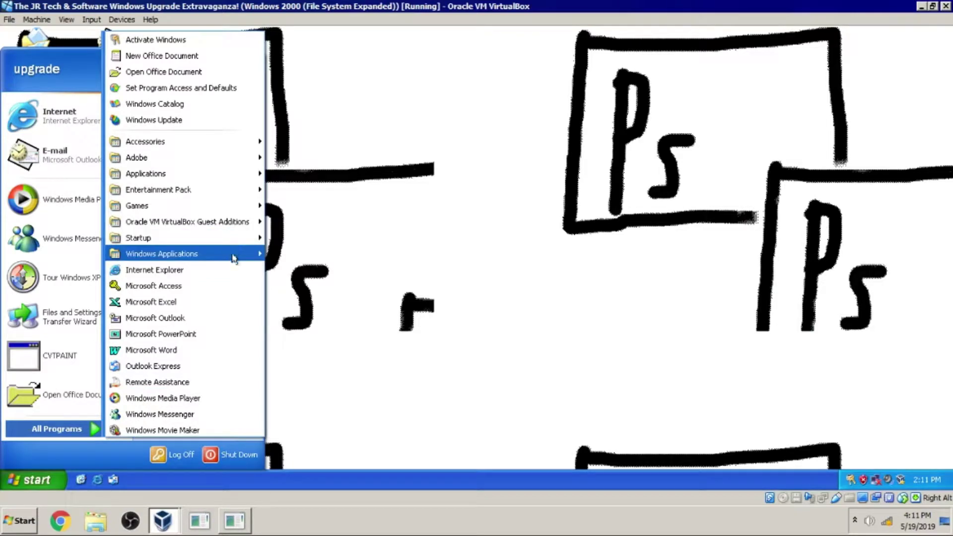
{"action": "mouse_move", "coordinate": [164, 254]}
{"action": "left_click", "coordinate": [306, 302]}
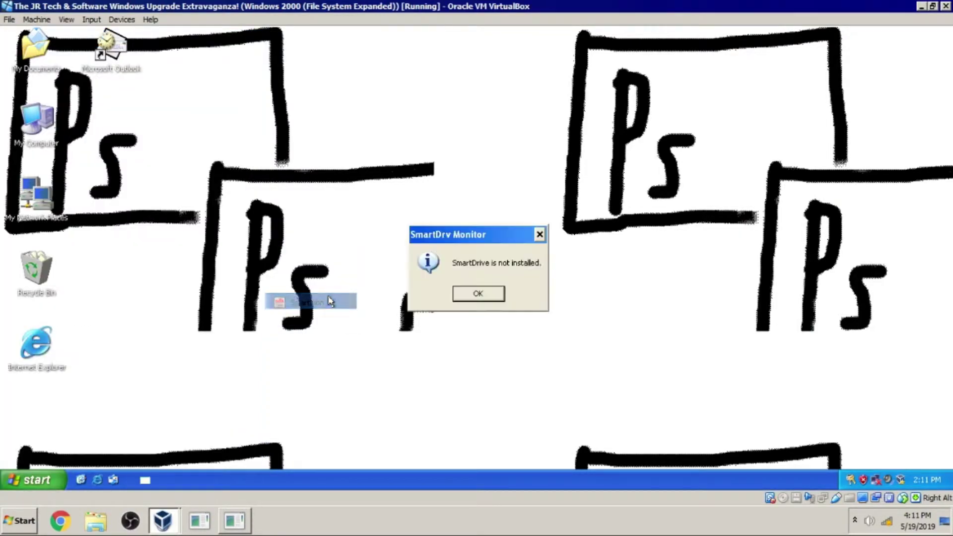
{"action": "left_click", "coordinate": [478, 293]}
Launch the 1989 WHELP Microsoft Help program, move it aside, then close it.
{"action": "left_click", "coordinate": [32, 479]}
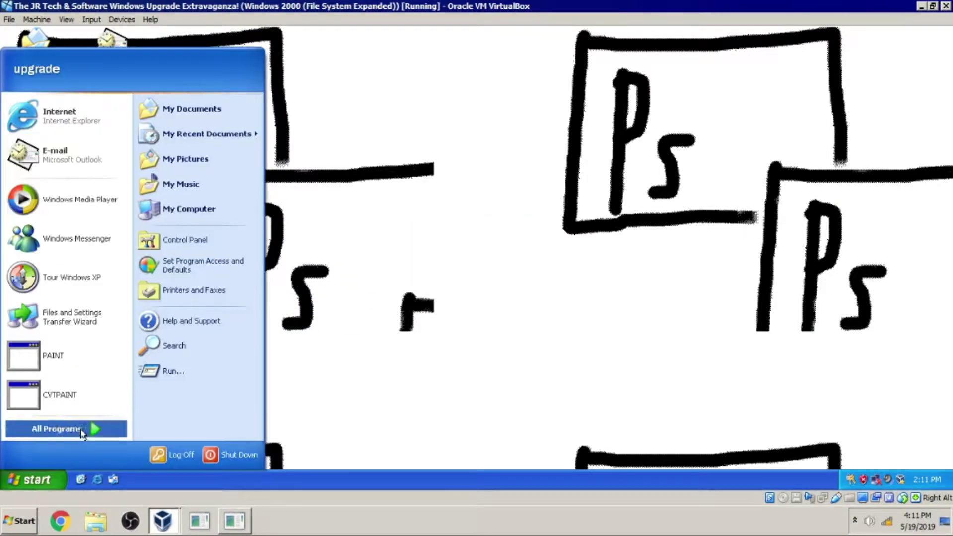
{"action": "left_click", "coordinate": [70, 428]}
{"action": "mouse_move", "coordinate": [196, 254]}
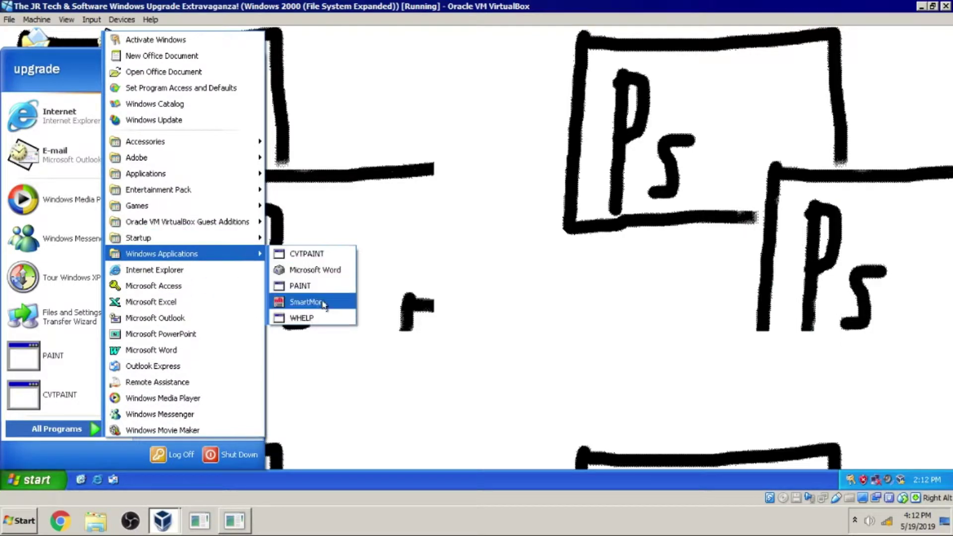
{"action": "left_click", "coordinate": [327, 319]}
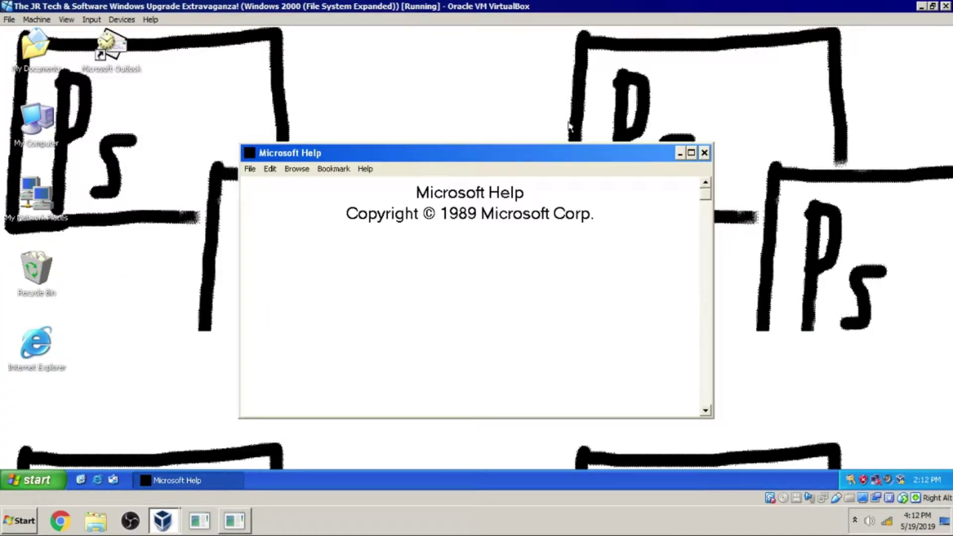
{"action": "left_click_drag", "start_coordinate": [494, 169], "coordinate": [519, 149]}
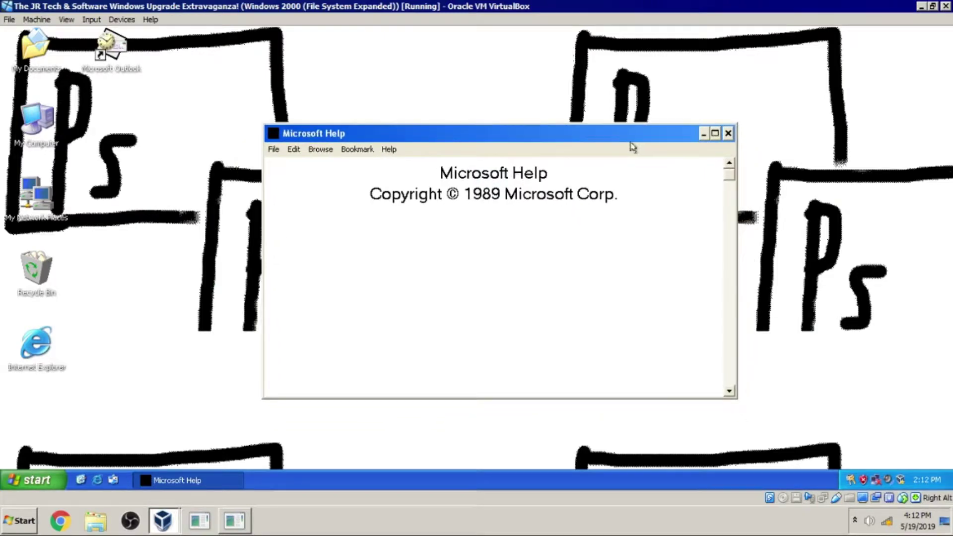
{"action": "left_click", "coordinate": [727, 133]}
{"action": "left_click", "coordinate": [15, 481]}
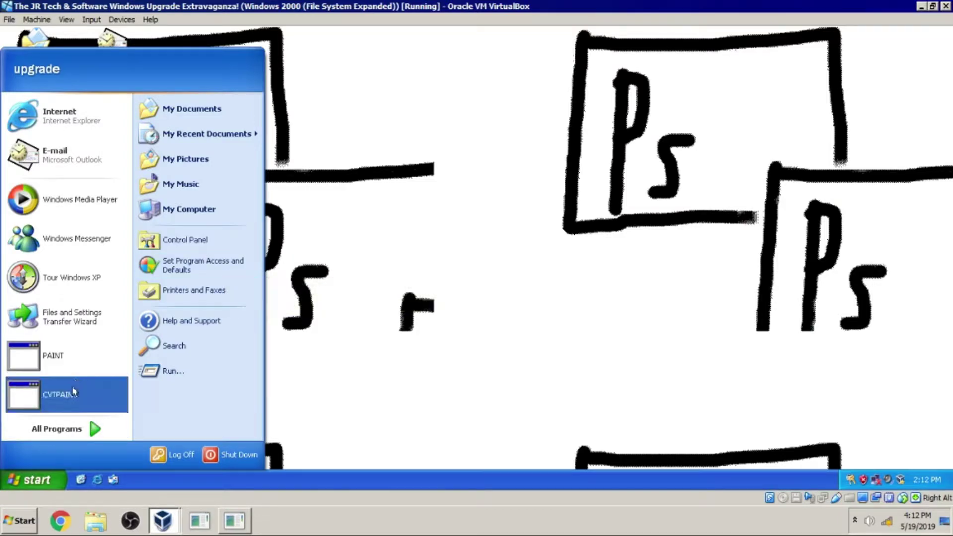
Launch TicTactics from the Entertainment Pack, then close it.
{"action": "mouse_move", "coordinate": [59, 432]}
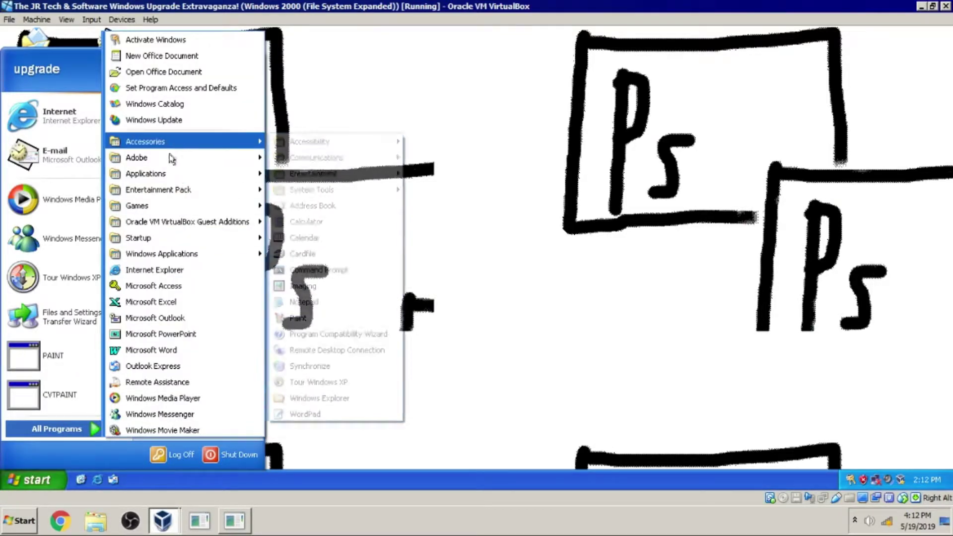
{"action": "mouse_move", "coordinate": [167, 191]}
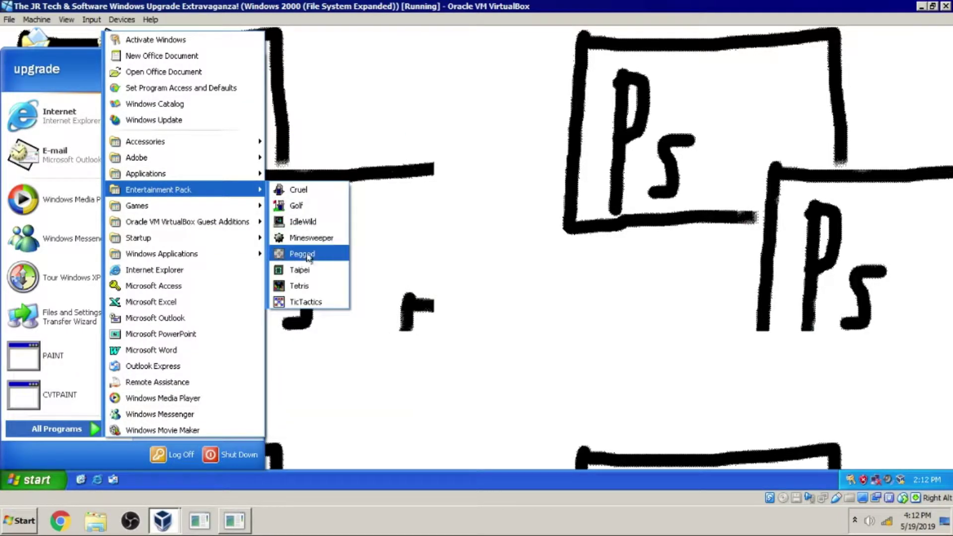
{"action": "left_click", "coordinate": [314, 297]}
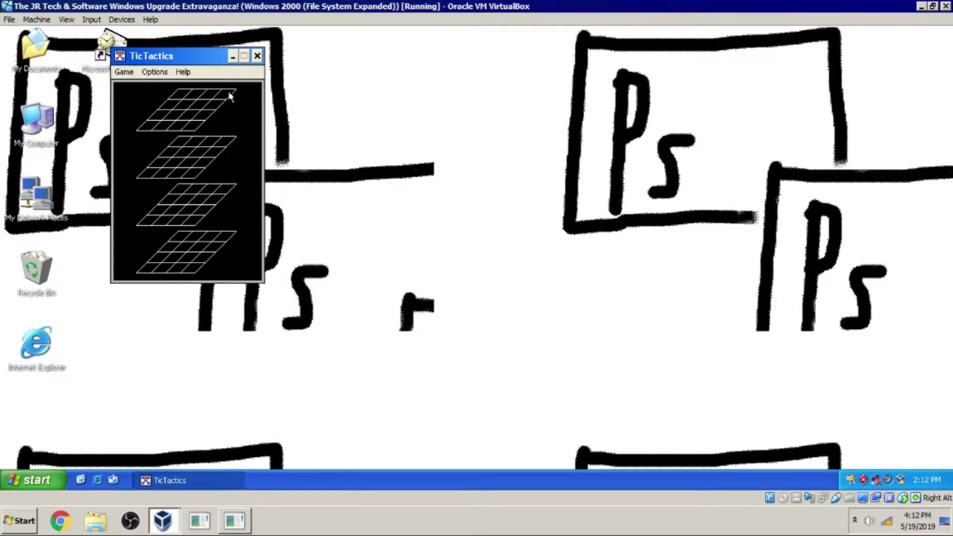
{"action": "left_click", "coordinate": [257, 58]}
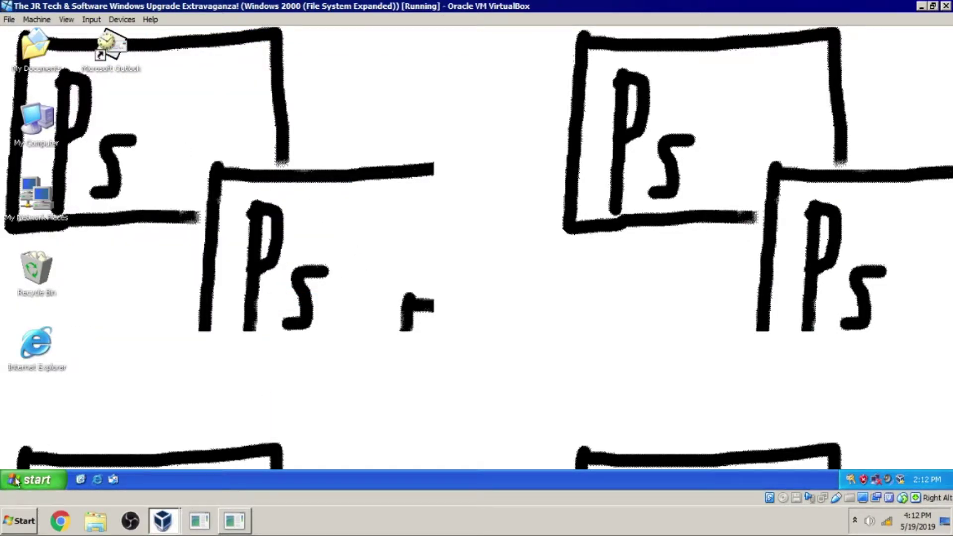
Launch Entertainment Pack Tetris and start a new game with F2.
{"action": "left_click", "coordinate": [33, 479]}
{"action": "mouse_move", "coordinate": [58, 429]}
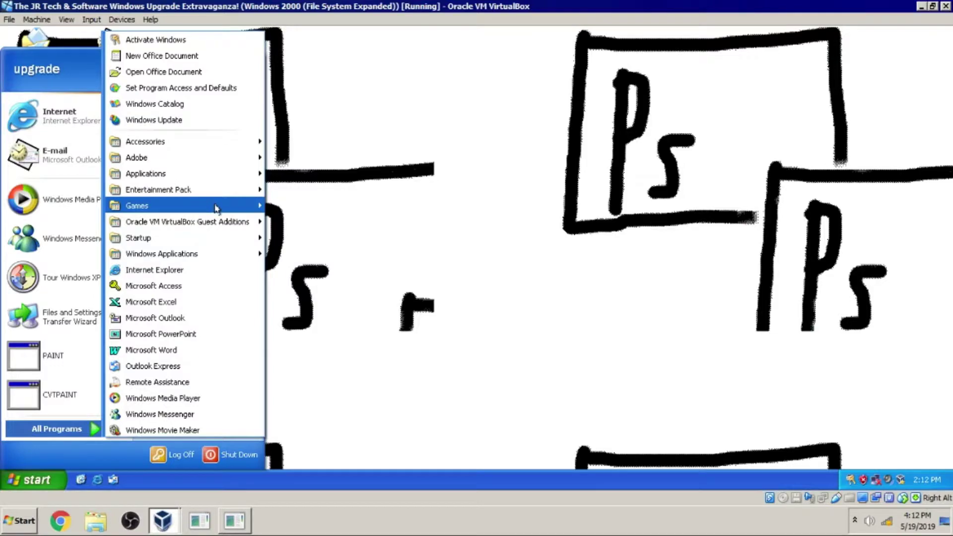
{"action": "mouse_move", "coordinate": [249, 196]}
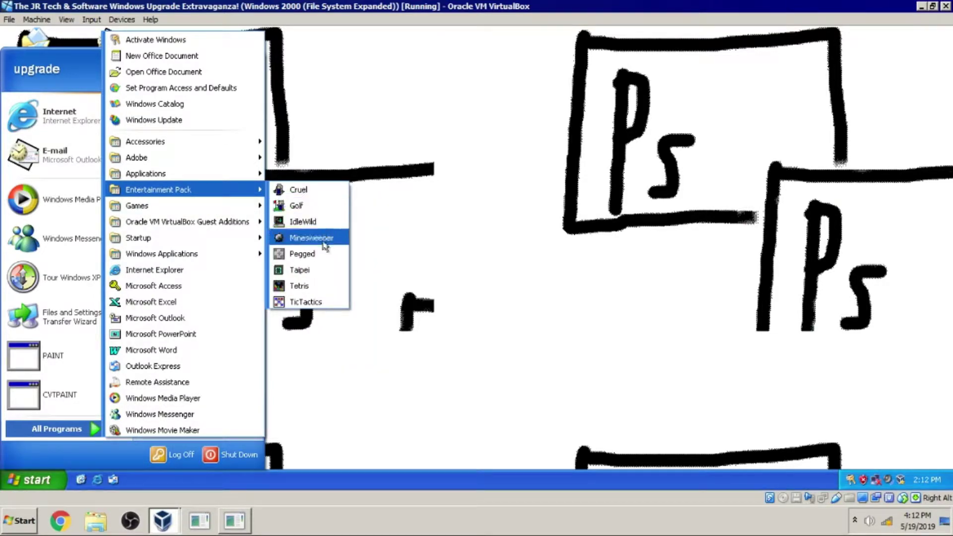
{"action": "left_click", "coordinate": [317, 286]}
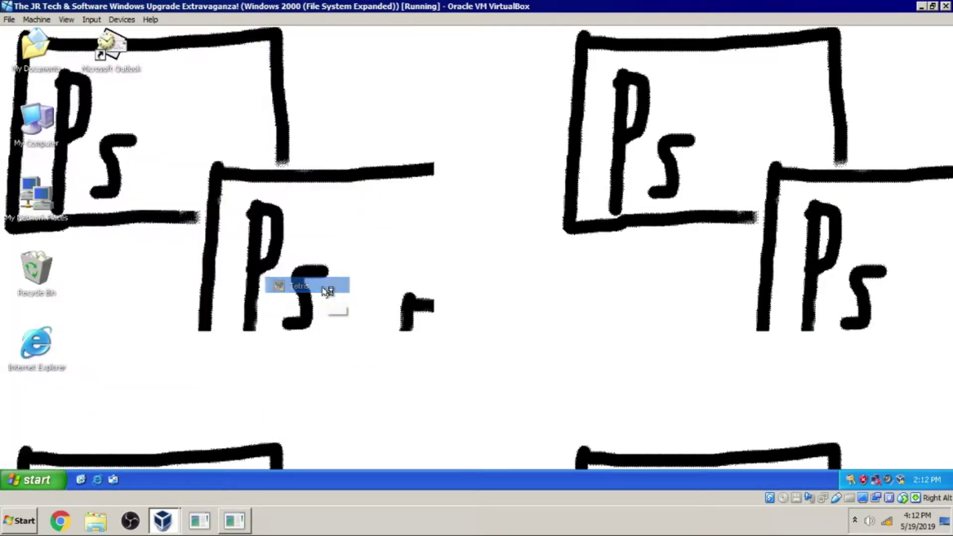
{"action": "key", "text": "F2"}
Play Tetris with the arrow keys and space bar, clearing 3 lines.
{"action": "key", "text": "Right"}
{"action": "key", "text": "Right"}
{"action": "key", "text": "Right"}
{"action": "key", "text": "space"}
{"action": "key", "text": "Right"}
{"action": "key", "text": "Right"}
{"action": "key", "text": "space"}
{"action": "key", "text": "space"}
{"action": "key", "text": "Up"}
{"action": "key", "text": "Right"}
{"action": "key", "text": "Right"}
{"action": "key", "text": "Right"}
{"action": "key", "text": "space"}
{"action": "key", "text": "Right"}
{"action": "key", "text": "space"}
{"action": "key", "text": "Up"}
{"action": "key", "text": "Left"}
{"action": "key", "text": "Left"}
{"action": "key", "text": "Left"}
{"action": "key", "text": "Left"}
{"action": "key", "text": "space"}
{"action": "key", "text": "space"}
{"action": "key", "text": "Up"}
{"action": "key", "text": "Right"}
{"action": "key", "text": "space"}
{"action": "key", "text": "Up"}
{"action": "key", "text": "Right"}
{"action": "key", "text": "Right"}
{"action": "key", "text": "Right"}
{"action": "key", "text": "space"}
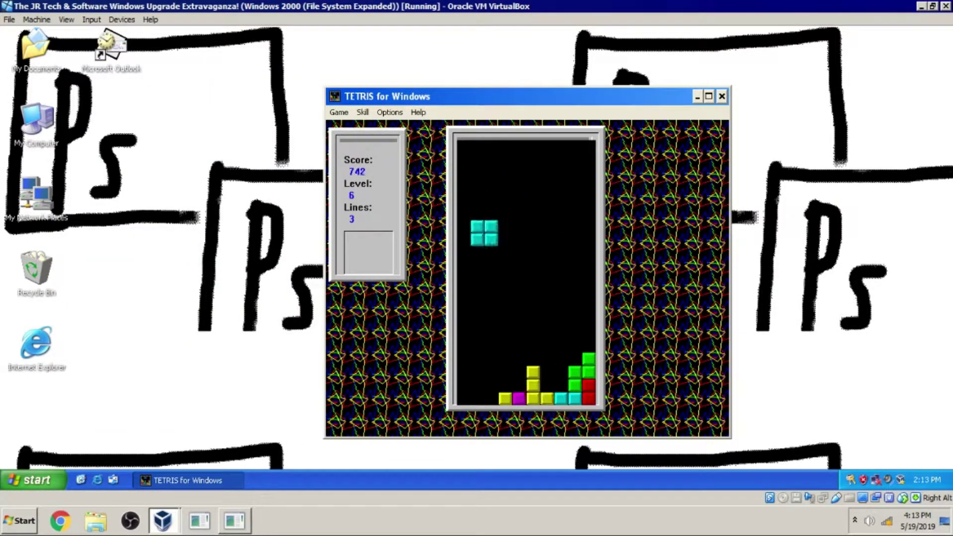
{"action": "key", "text": "Right"}
{"action": "key", "text": "space"}
{"action": "key", "text": "Up"}
{"action": "key", "text": "Right"}
{"action": "key", "text": "Right"}
{"action": "key", "text": "Right"}
{"action": "key", "text": "Right"}
{"action": "key", "text": "Right"}
{"action": "key", "text": "space"}
{"action": "key", "text": "Left"}
{"action": "key", "text": "space"}
{"action": "key", "text": "Up"}
{"action": "key", "text": "space"}
{"action": "key", "text": "Left"}
{"action": "key", "text": "space"}
{"action": "key", "text": "Left"}
{"action": "key", "text": "Left"}
{"action": "key", "text": "space"}
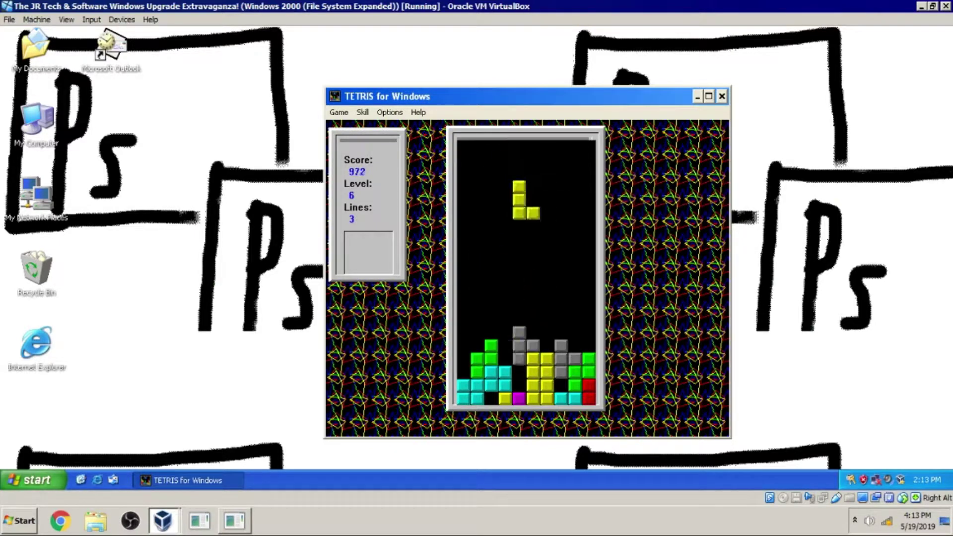
{"action": "key", "text": "Up"}
{"action": "key", "text": "Left"}
{"action": "key", "text": "Left"}
{"action": "key", "text": "Left"}
{"action": "key", "text": "space"}
{"action": "key", "text": "Up"}
{"action": "key", "text": "Right"}
{"action": "key", "text": "Right"}
{"action": "key", "text": "space"}
{"action": "key", "text": "Up"}
{"action": "key", "text": "Left"}
{"action": "key", "text": "Left"}
{"action": "key", "text": "Left"}
{"action": "key", "text": "Left"}
{"action": "key", "text": "space"}
{"action": "key", "text": "Up"}
{"action": "key", "text": "Right"}
{"action": "key", "text": "space"}
{"action": "key", "text": "Right"}
{"action": "key", "text": "Right"}
{"action": "key", "text": "space"}
Drop the last Tetris piece, then quit Tetris with Alt+F4 and confirm.
{"action": "key", "text": "Up"}
{"action": "key", "text": "Left"}
{"action": "key", "text": "space"}
{"action": "key", "text": "Up"}
{"action": "key", "text": "Right"}
{"action": "key", "text": "Right"}
{"action": "key", "text": "Right"}
{"action": "key", "text": "space"}
{"action": "key", "text": "Up"}
{"action": "key", "text": "Right"}
{"action": "key", "text": "Right"}
{"action": "key", "text": "Right"}
{"action": "key", "text": "Right"}
{"action": "key", "text": "space"}
{"action": "key", "text": "space"}
{"action": "key", "text": "alt+F4"}
{"action": "key", "text": "Return"}
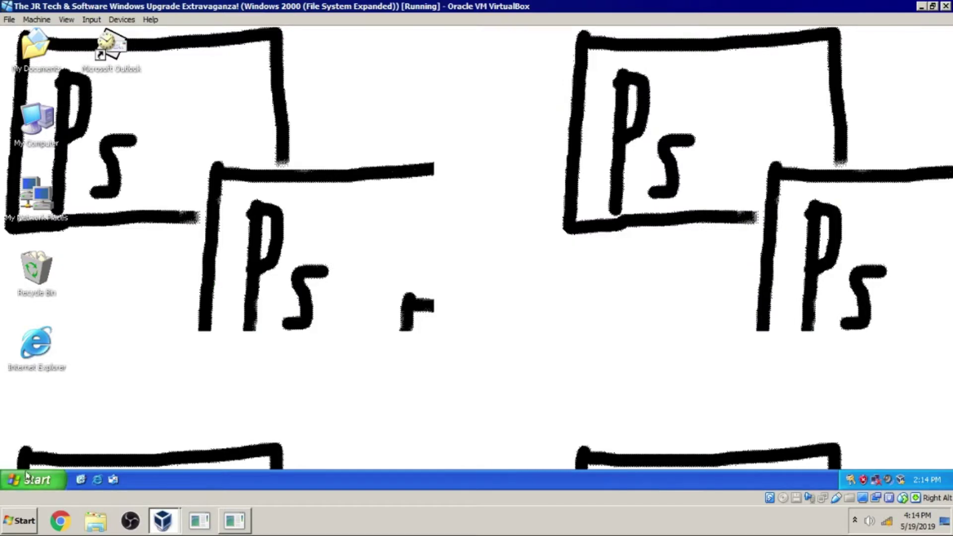
Open the C:\WINDOWS folder through My Computer.
{"action": "double_click", "coordinate": [23, 138]}
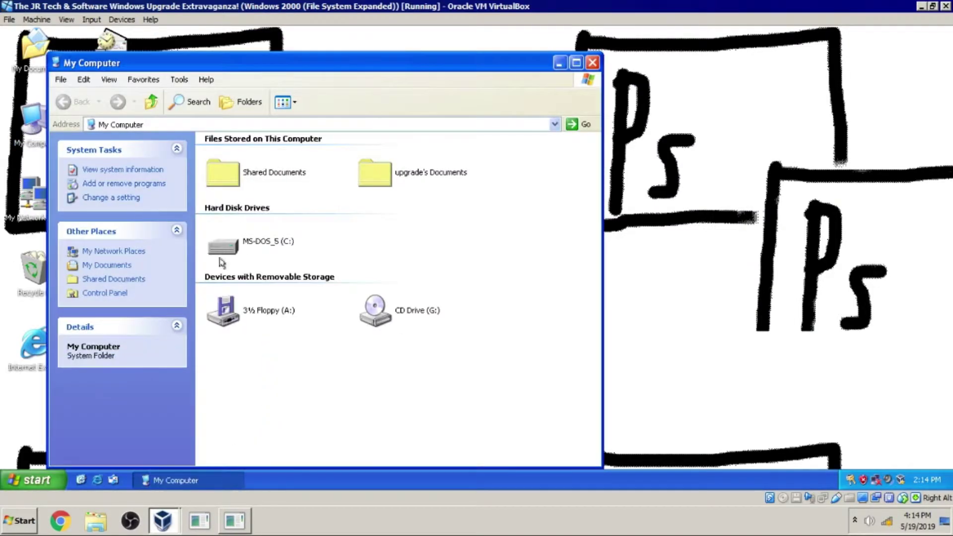
{"action": "double_click", "coordinate": [221, 248]}
{"action": "left_click", "coordinate": [254, 308]}
{"action": "double_click", "coordinate": [257, 308]}
{"action": "scroll", "coordinate": [334, 337], "scroll_direction": "down", "scroll_amount": 10}
{"action": "scroll", "coordinate": [345, 341], "scroll_direction": "up", "scroll_amount": 3}
{"action": "scroll", "coordinate": [387, 337], "scroll_direction": "down", "scroll_amount": 3}
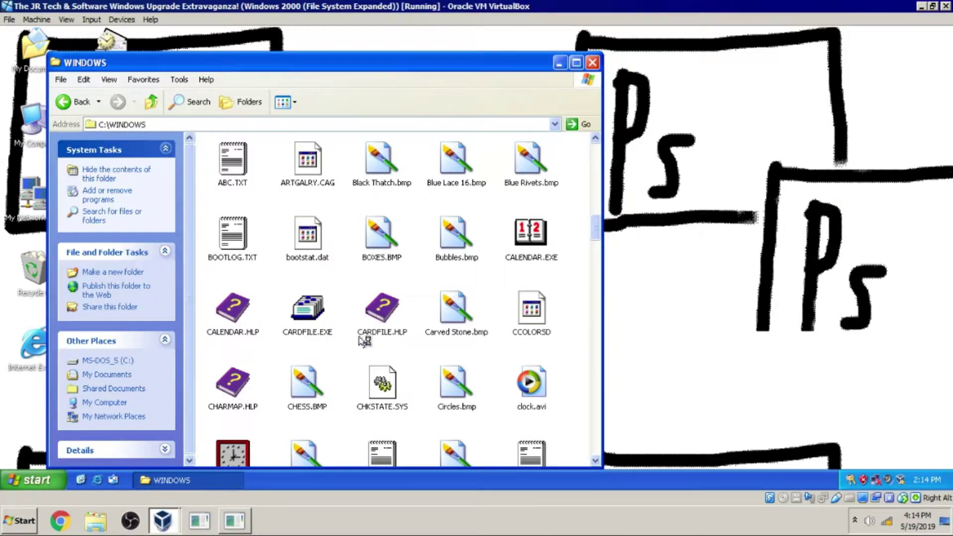
{"action": "scroll", "coordinate": [411, 412], "scroll_direction": "down", "scroll_amount": 3}
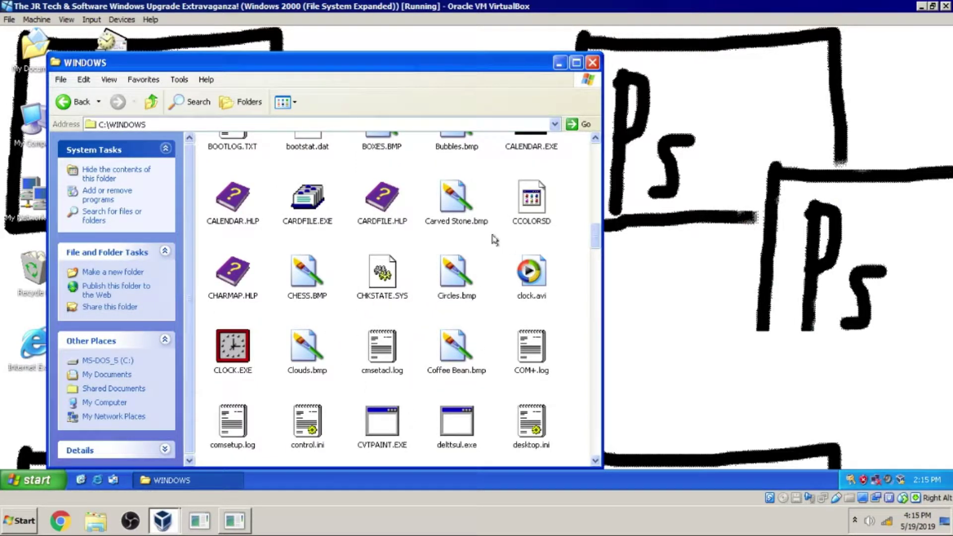
Search all files for 'canyon' and open canyon.mid.
{"action": "key", "text": "F3"}
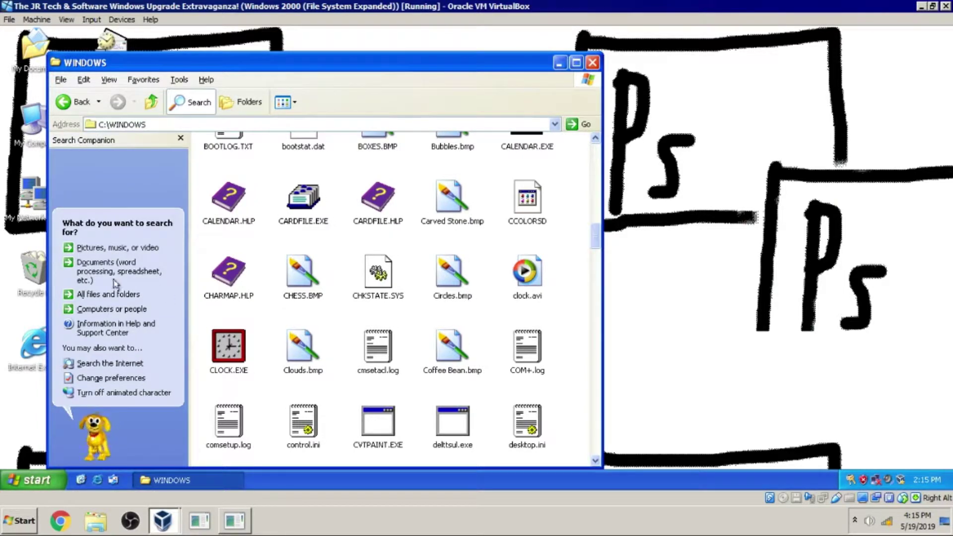
{"action": "left_click", "coordinate": [113, 295]}
{"action": "type", "text": "canyon"}
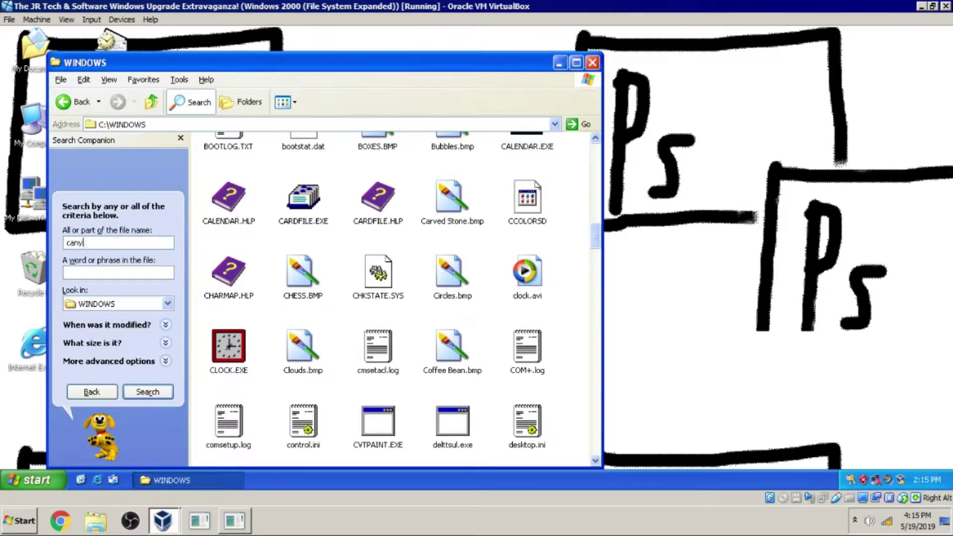
{"action": "key", "text": "Return"}
{"action": "double_click", "coordinate": [217, 158]}
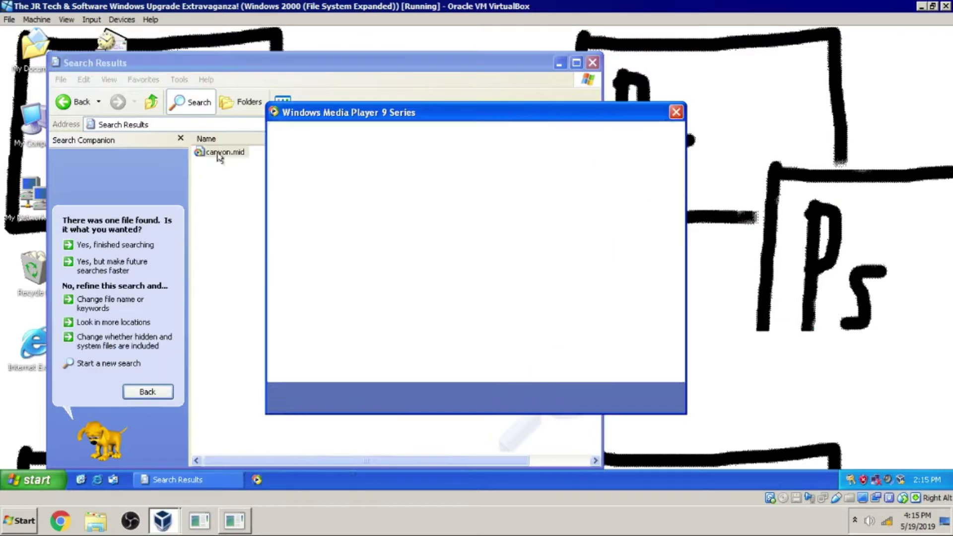
Finish the Windows Media Player setup wizard, then minimize the player while canyon plays.
{"action": "left_click", "coordinate": [588, 399]}
{"action": "left_click", "coordinate": [588, 400]}
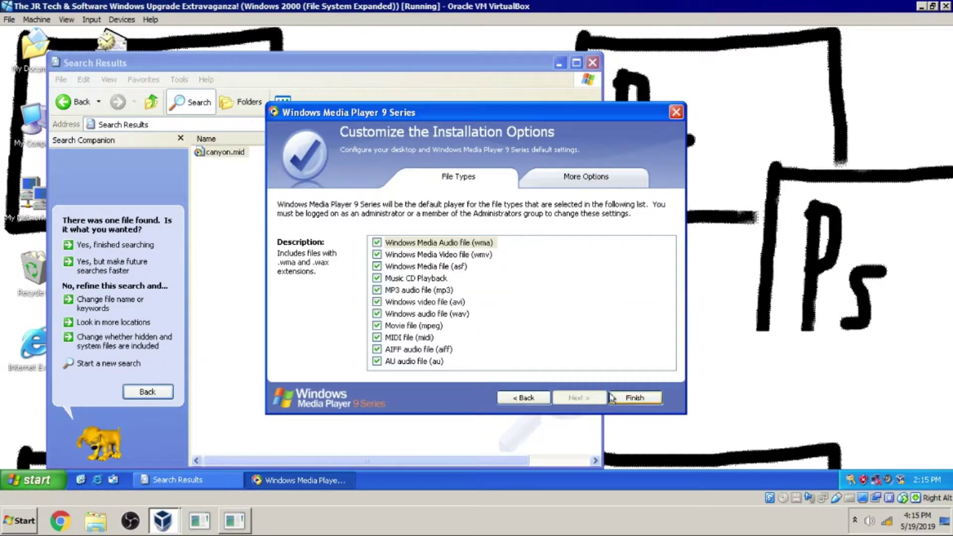
{"action": "left_click", "coordinate": [614, 397]}
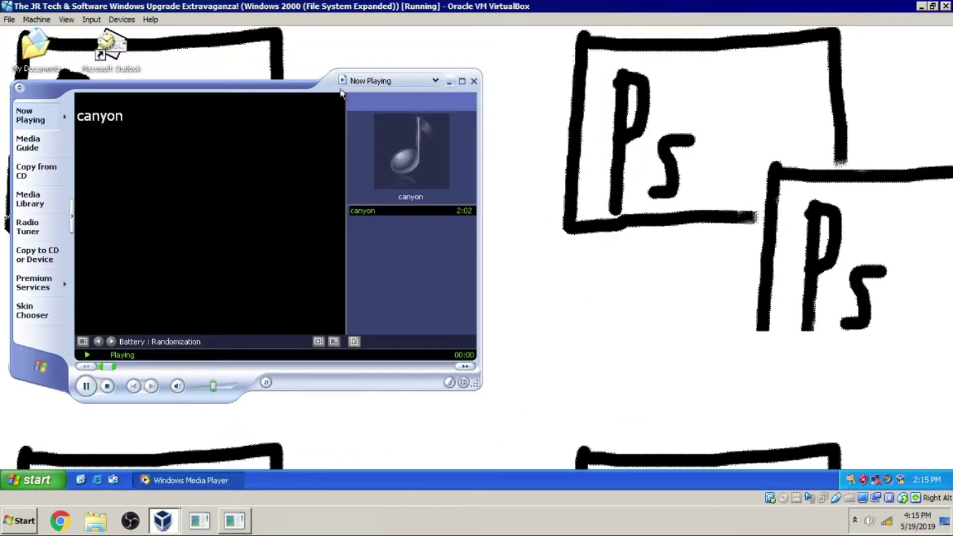
{"action": "left_click_drag", "start_coordinate": [341, 93], "coordinate": [534, 108]}
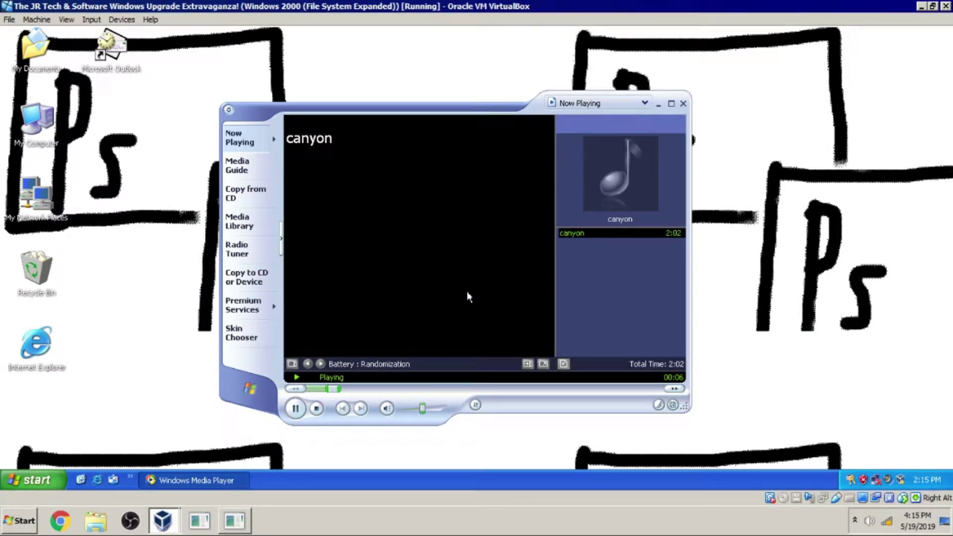
{"action": "left_click", "coordinate": [657, 105]}
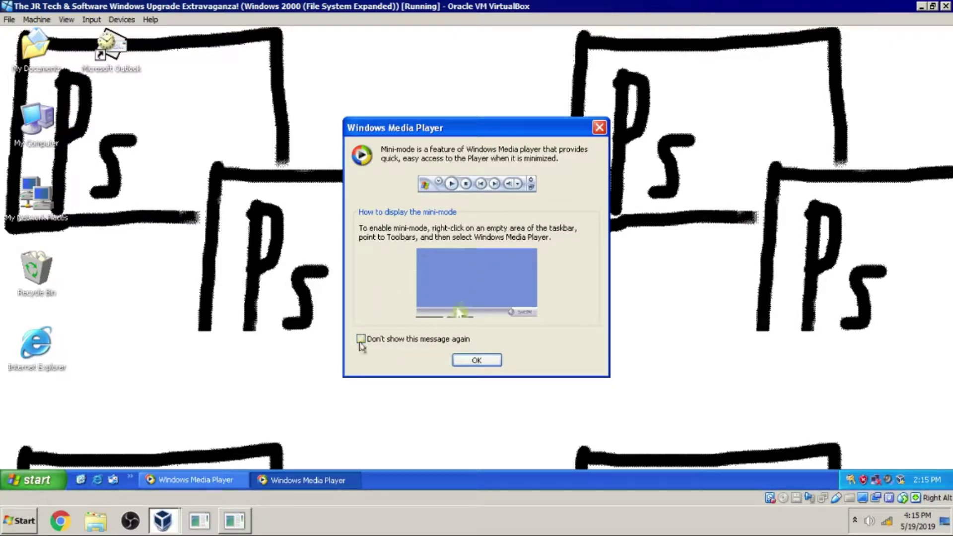
Add the Windows Media Player mini-mode toolbar to the taskbar, dismiss its tip, and open the Start menu.
{"action": "right_click", "coordinate": [410, 480]}
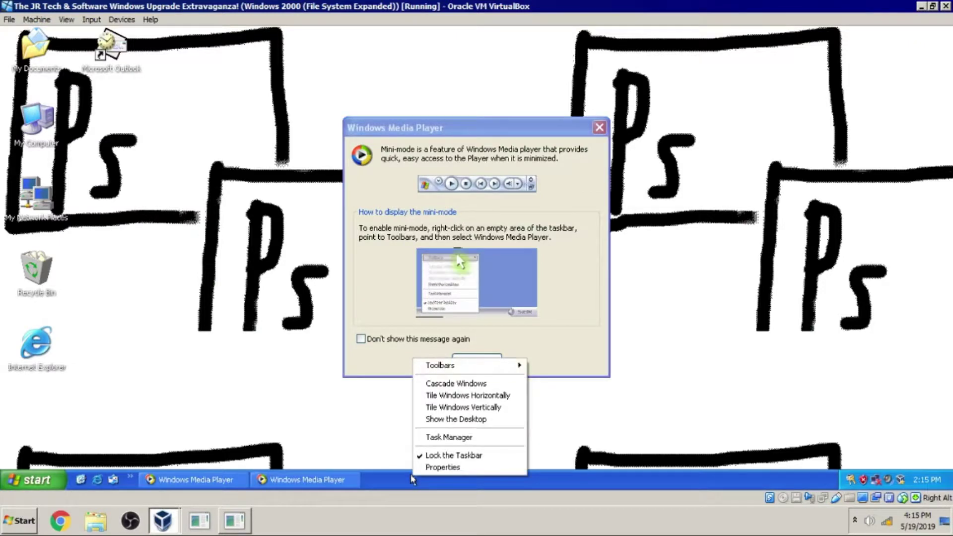
{"action": "mouse_move", "coordinate": [478, 366]}
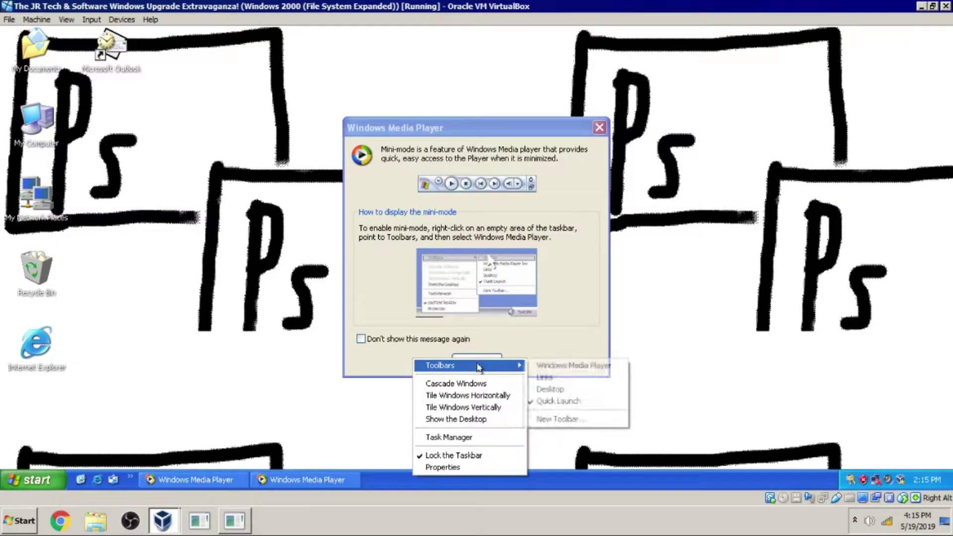
{"action": "left_click", "coordinate": [557, 366]}
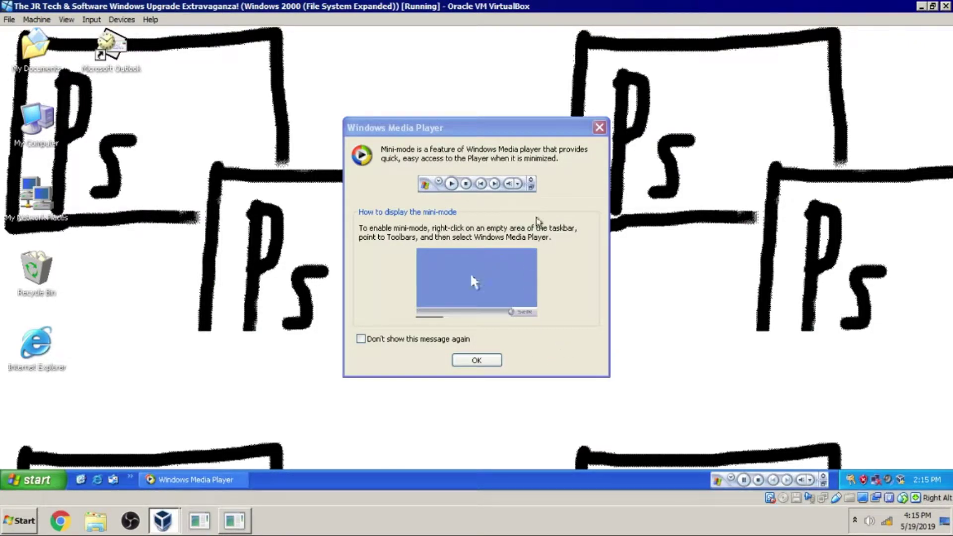
{"action": "left_click", "coordinate": [471, 361]}
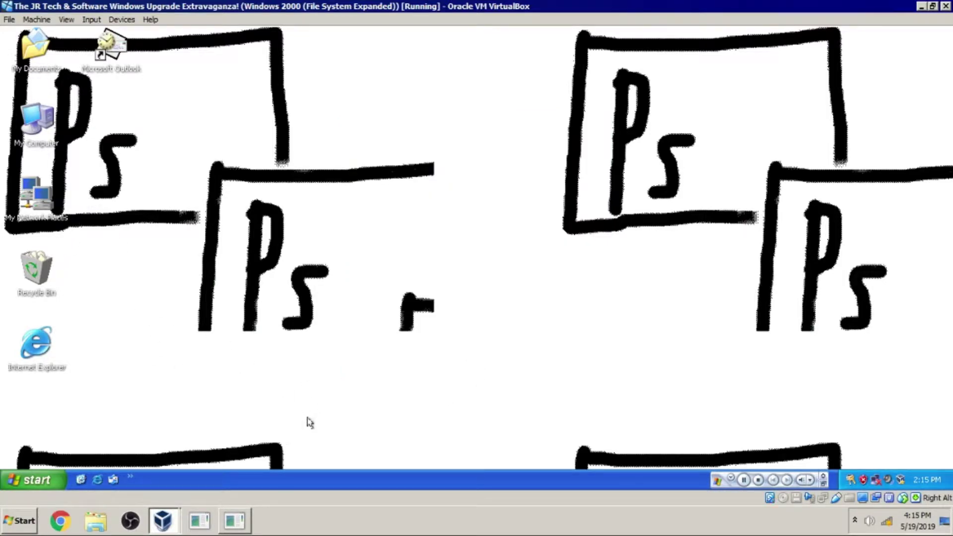
{"action": "left_click", "coordinate": [28, 480]}
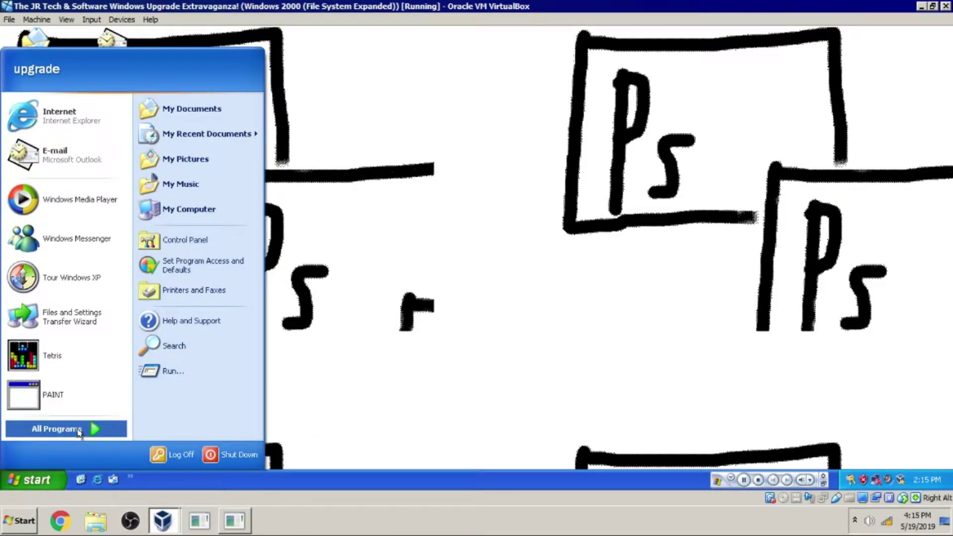
Open the Windows Upgrade Extravaganza presentation and move the Office Assistant off the slide.
{"action": "left_click", "coordinate": [79, 430]}
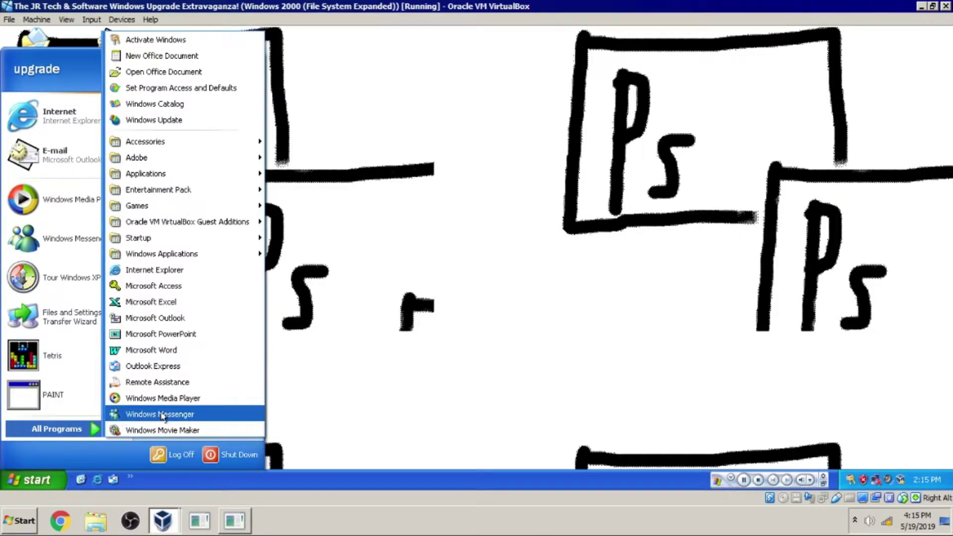
{"action": "left_click", "coordinate": [208, 71]}
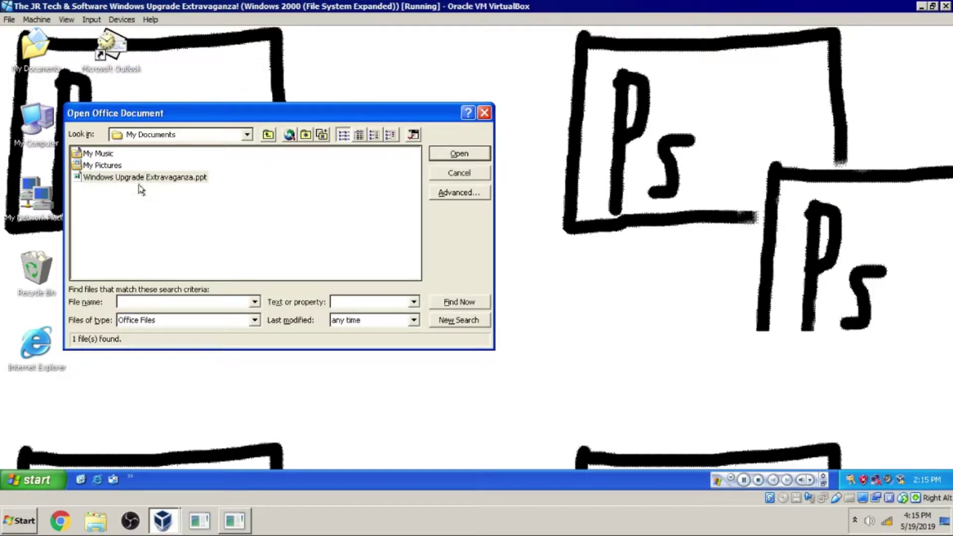
{"action": "double_click", "coordinate": [163, 179]}
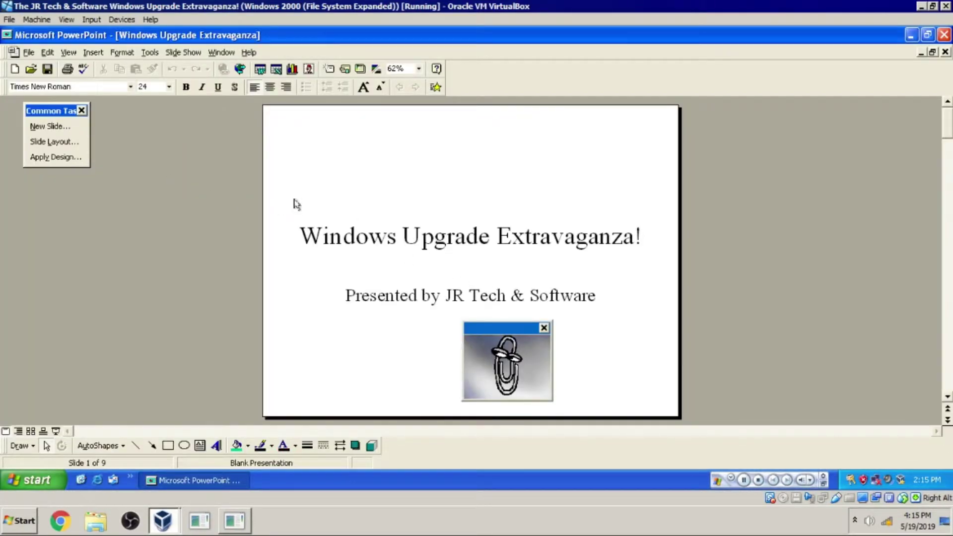
{"action": "left_click_drag", "start_coordinate": [486, 344], "coordinate": [852, 345]}
Apply the Angles design (ANGLES.POT) to the presentation.
{"action": "left_click", "coordinate": [183, 52]}
{"action": "left_click", "coordinate": [183, 52]}
{"action": "left_click", "coordinate": [54, 156]}
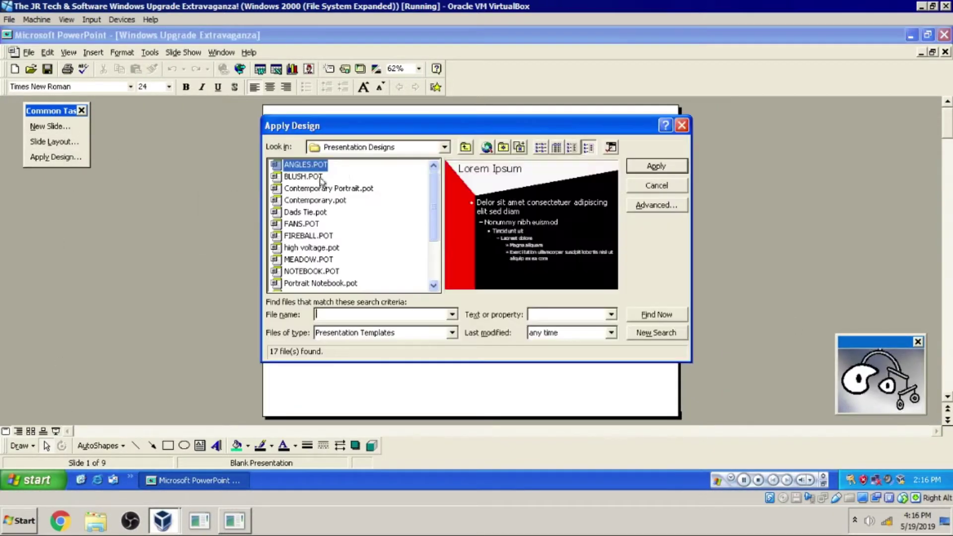
{"action": "left_click", "coordinate": [713, 164]}
Insert a new slide after slide 9 titled 'Windows XP (2001)'.
{"action": "left_click", "coordinate": [31, 430]}
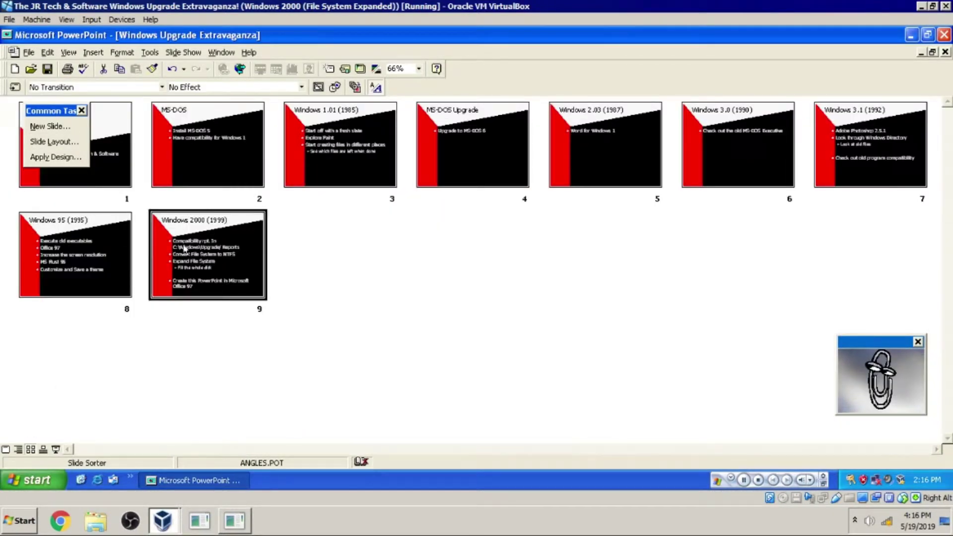
{"action": "double_click", "coordinate": [202, 277]}
{"action": "left_click", "coordinate": [50, 126]}
{"action": "key", "text": "Return"}
{"action": "type", "text": "Windows XP (2001)"}
Add bullets 'Bliss Theme', 'Check out executables', 'Play Canyon.mid' with sub-bullets 'Drivers work now!' and 'Yay!'.
{"action": "left_click", "coordinate": [447, 228]}
{"action": "type", "text": "Bliss Theme"}
{"action": "key", "text": "Return"}
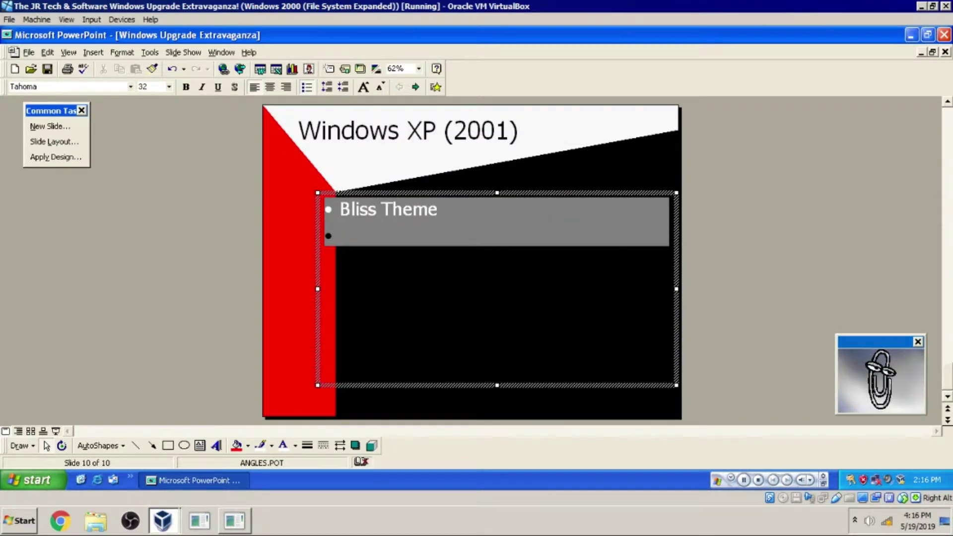
{"action": "type", "text": "Check out executables"}
{"action": "key", "text": "Return"}
{"action": "type", "text": "Play Canyon.mid"}
{"action": "key", "text": "Return"}
{"action": "key", "text": "Tab"}
{"action": "type", "text": "Drivers work"}
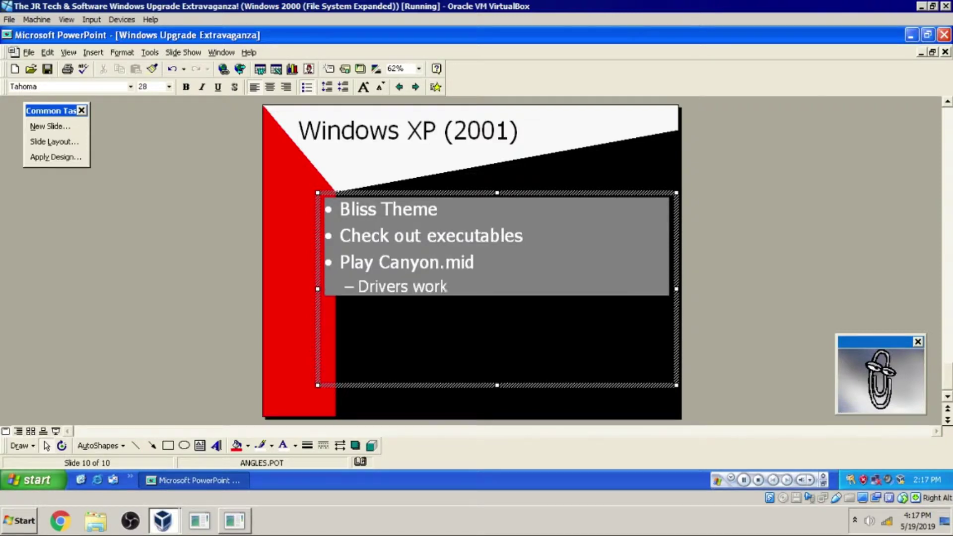
{"action": "type", "text": " now!"}
{"action": "key", "text": "Return"}
{"action": "type", "text": "Yay!"}
Finish editing the slide, dismiss the assistant's tip, and close PowerPoint.
{"action": "left_click", "coordinate": [445, 394]}
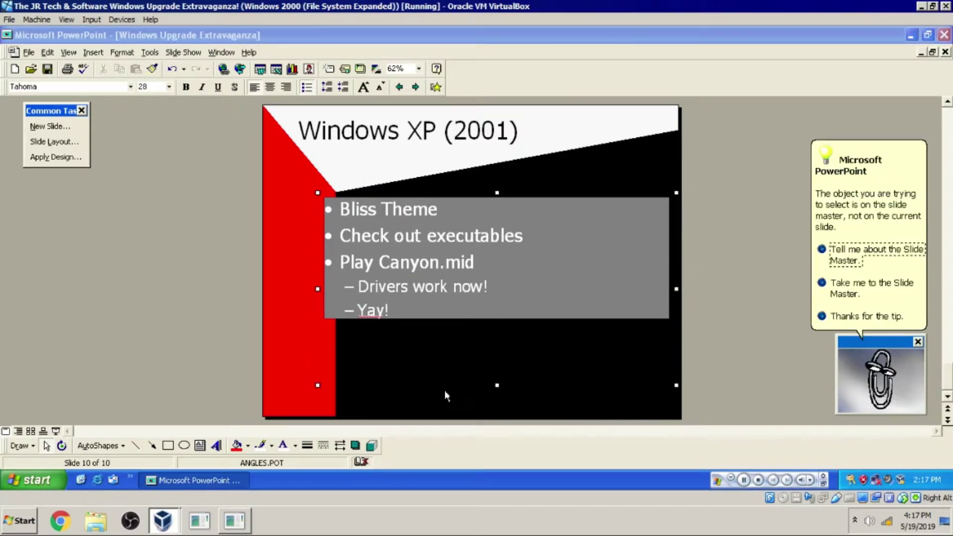
{"action": "left_click", "coordinate": [445, 394]}
{"action": "left_click", "coordinate": [944, 35]}
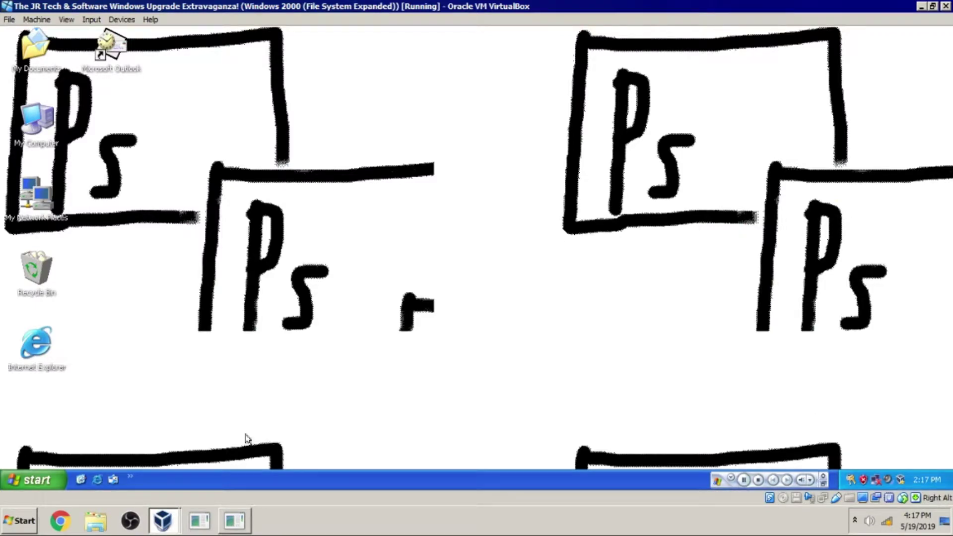
Stop the playing music and close the Start menu and media library menu again.
{"action": "left_click", "coordinate": [757, 480]}
{"action": "left_click", "coordinate": [24, 478]}
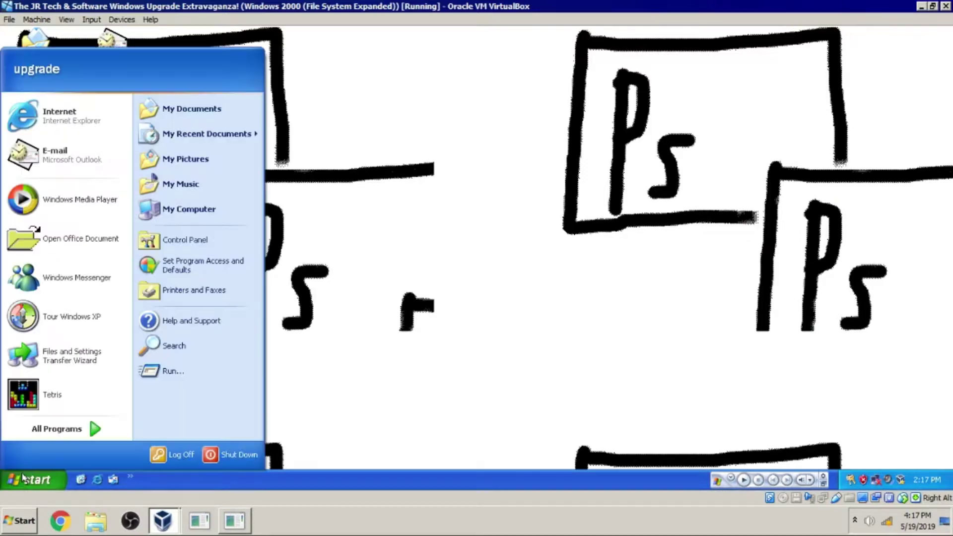
{"action": "mouse_move", "coordinate": [77, 430]}
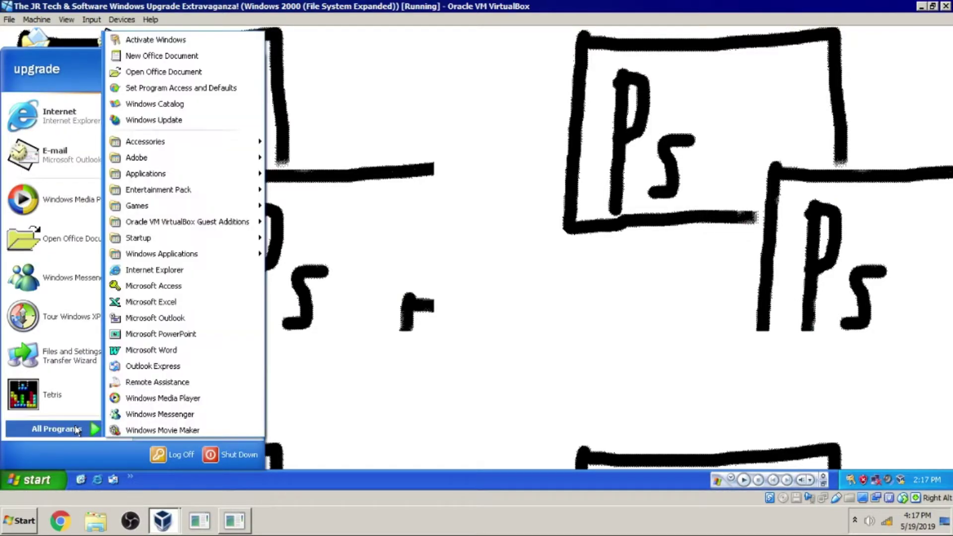
{"action": "left_click", "coordinate": [454, 423]}
{"action": "left_click", "coordinate": [729, 479]}
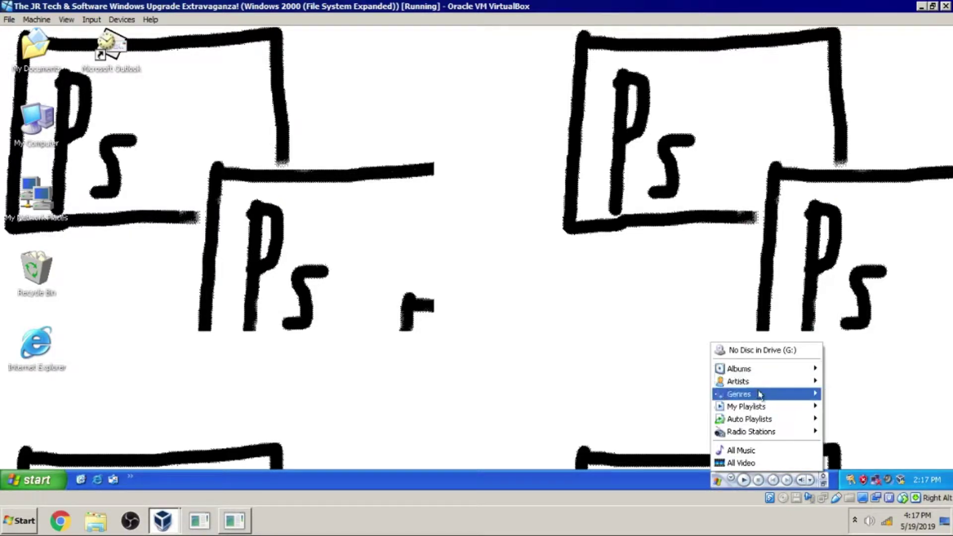
{"action": "mouse_move", "coordinate": [757, 408]}
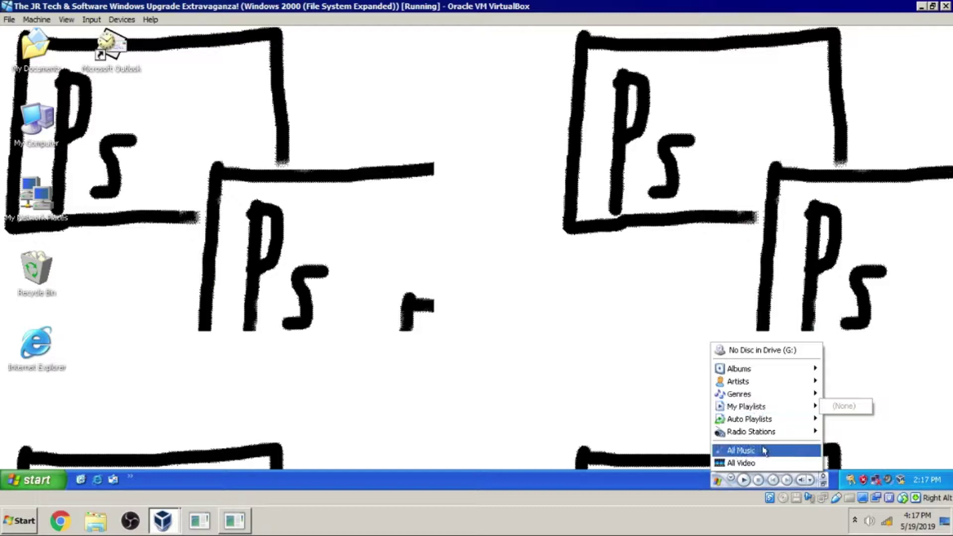
{"action": "left_click", "coordinate": [666, 442]}
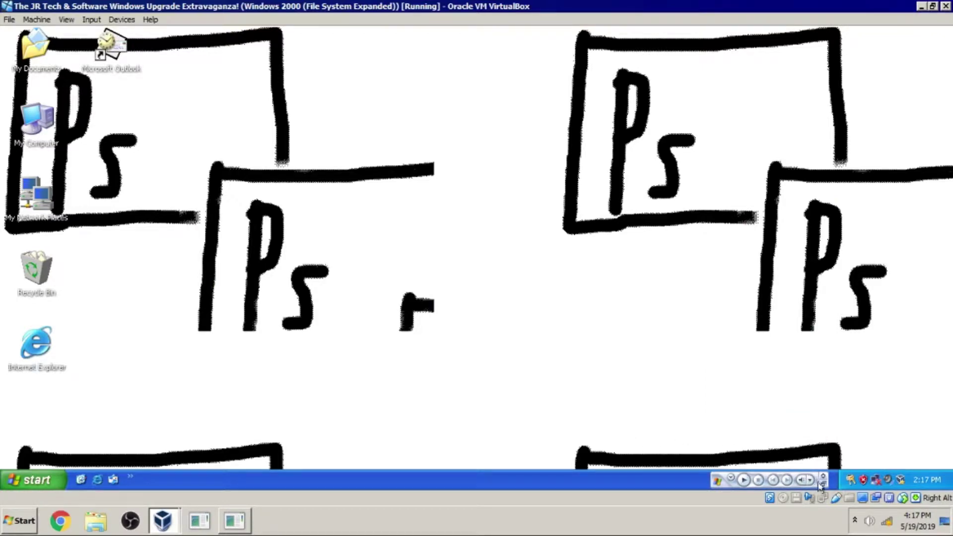
Restore the full Media Player window and choose File > Open.
{"action": "left_click", "coordinate": [821, 482]}
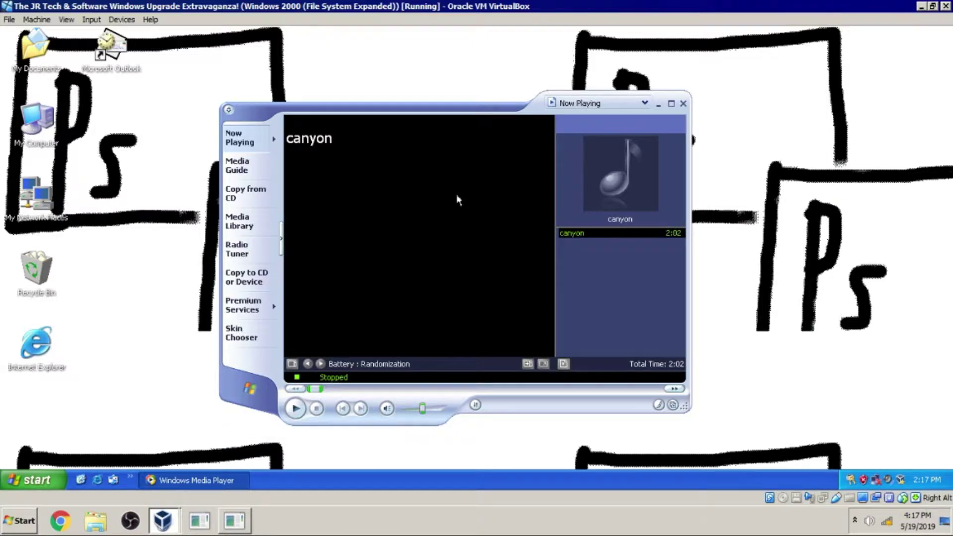
{"action": "mouse_move", "coordinate": [276, 76]}
{"action": "left_click", "coordinate": [228, 82]}
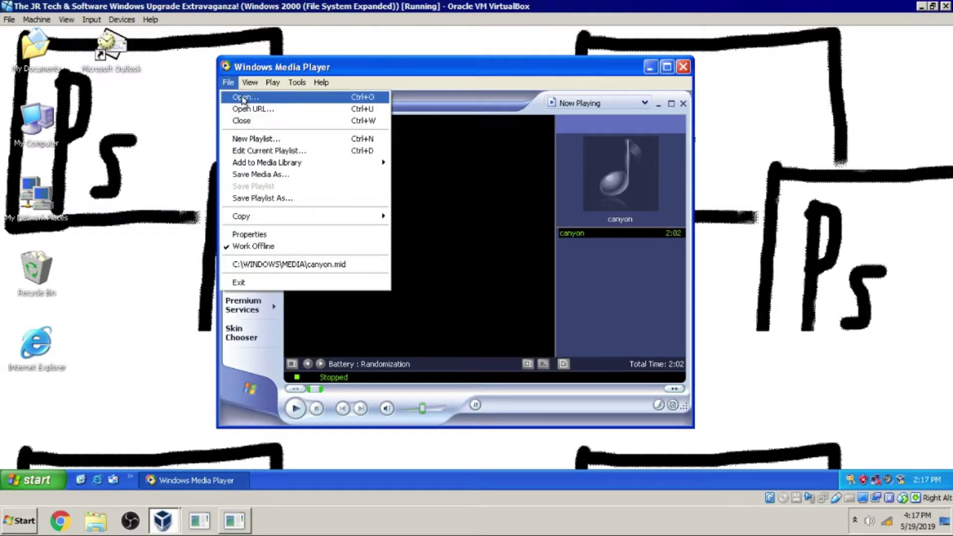
{"action": "left_click", "coordinate": [243, 97]}
Browse the file picker into C:\WINDOWS\system32 and its Microsoft\Protect folder, then back to system32.
{"action": "left_click", "coordinate": [504, 123]}
{"action": "left_click", "coordinate": [504, 123]}
{"action": "double_click", "coordinate": [322, 155]}
{"action": "double_click", "coordinate": [325, 171]}
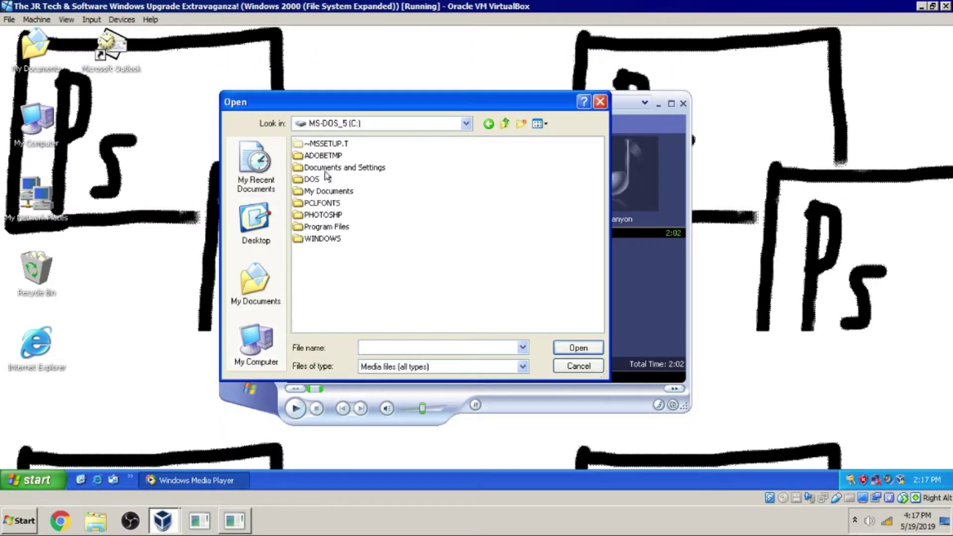
{"action": "double_click", "coordinate": [317, 239]}
{"action": "double_click", "coordinate": [422, 309]}
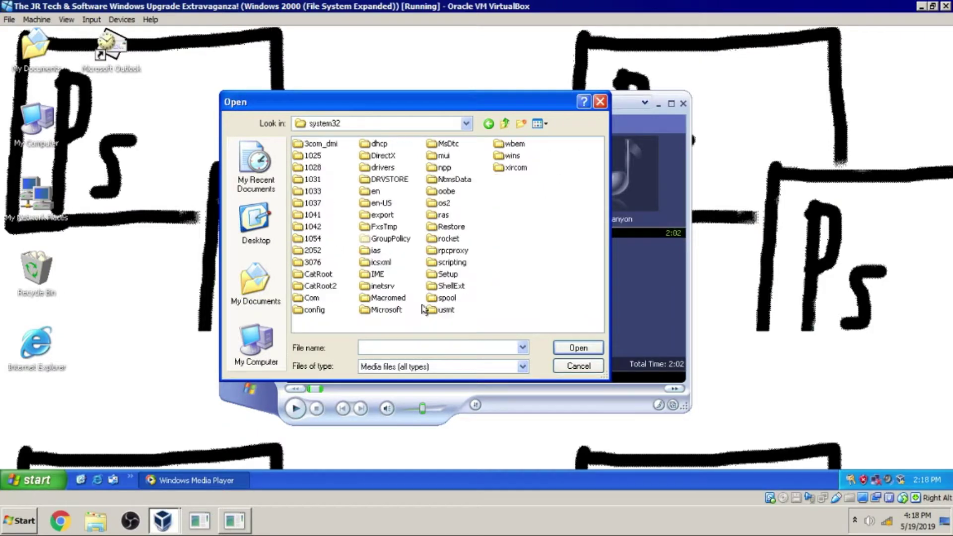
{"action": "double_click", "coordinate": [380, 309]}
{"action": "double_click", "coordinate": [314, 153]}
{"action": "left_click", "coordinate": [504, 123]}
{"action": "left_click", "coordinate": [504, 123]}
{"action": "left_click", "coordinate": [504, 123]}
Locate the oobe folder via My Computer and search, then jump to oobe in the Open dialog.
{"action": "key", "text": "super+e"}
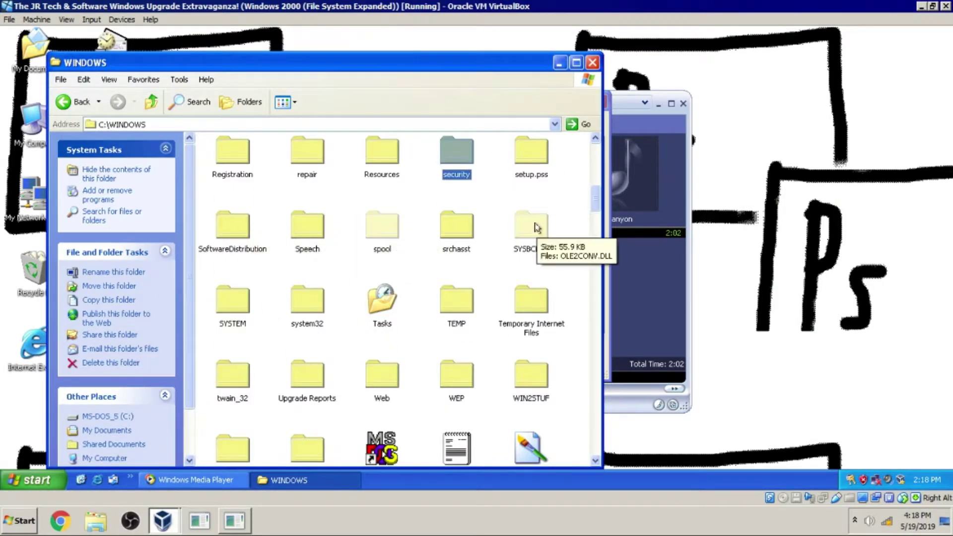
{"action": "double_click", "coordinate": [308, 268]}
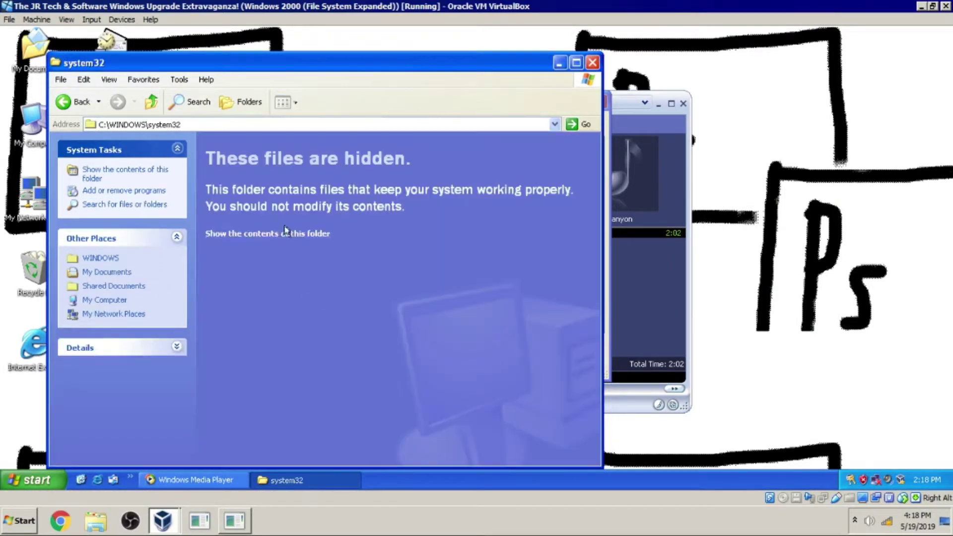
{"action": "left_click", "coordinate": [285, 233]}
{"action": "key", "text": "F3"}
{"action": "left_click", "coordinate": [91, 245]}
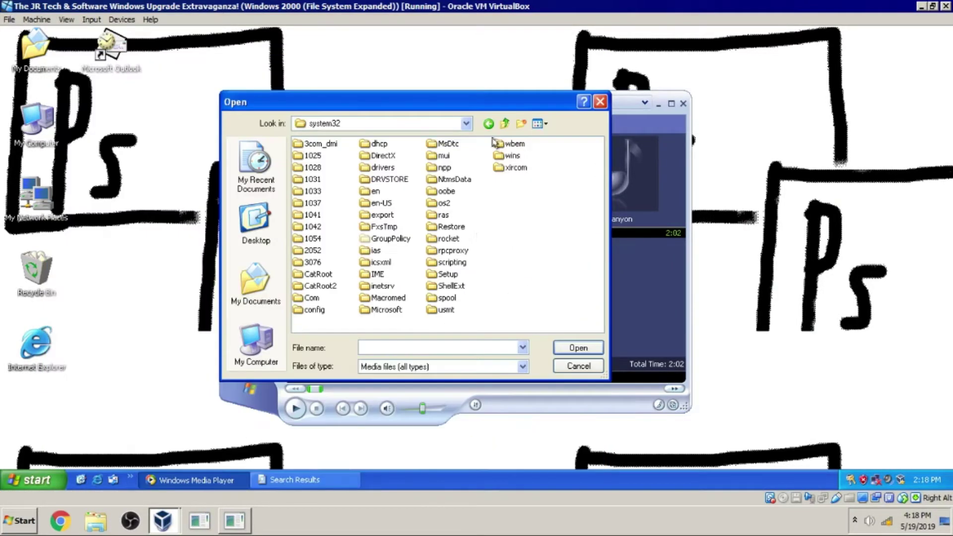
{"action": "type", "text": "oobe"}
{"action": "key", "text": "Return"}
Play title.wma from the oobe\images folder, raise the volume, and minimise Media Player.
{"action": "left_click", "coordinate": [316, 191]}
{"action": "double_click", "coordinate": [317, 191]}
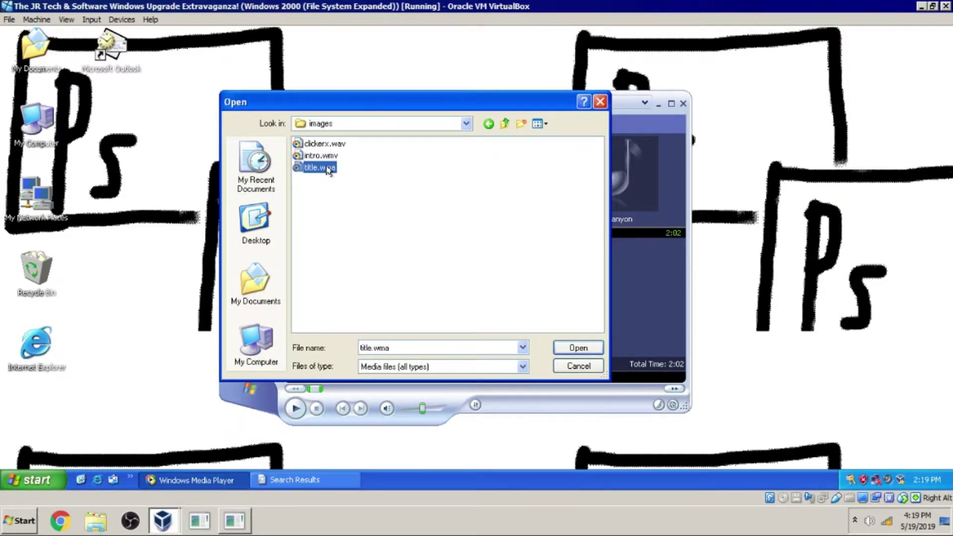
{"action": "double_click", "coordinate": [321, 167]}
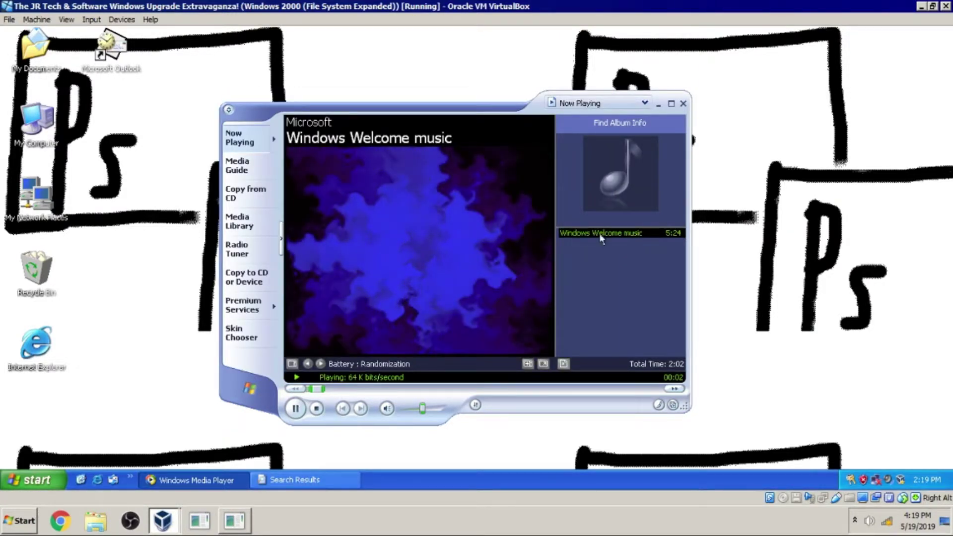
{"action": "left_click_drag", "start_coordinate": [423, 408], "coordinate": [443, 410]}
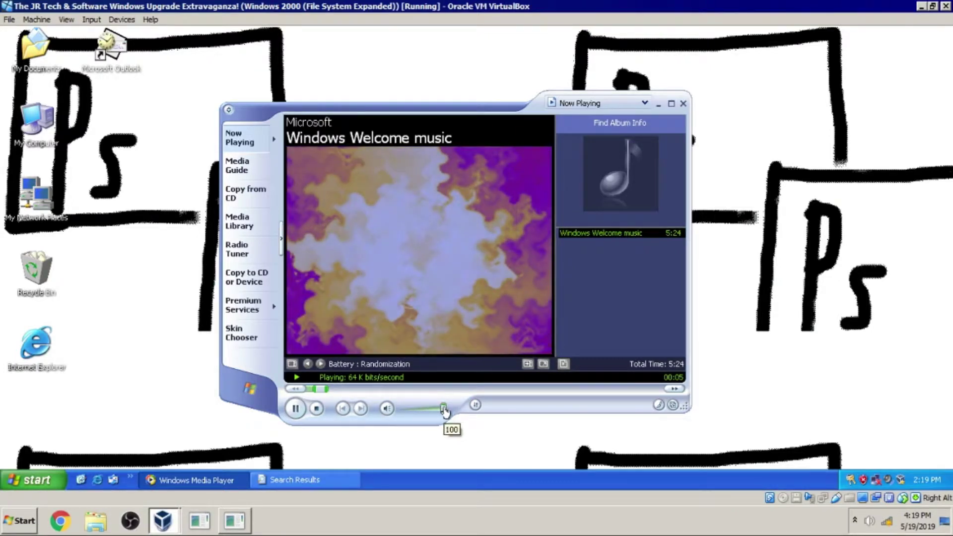
{"action": "left_click", "coordinate": [658, 104]}
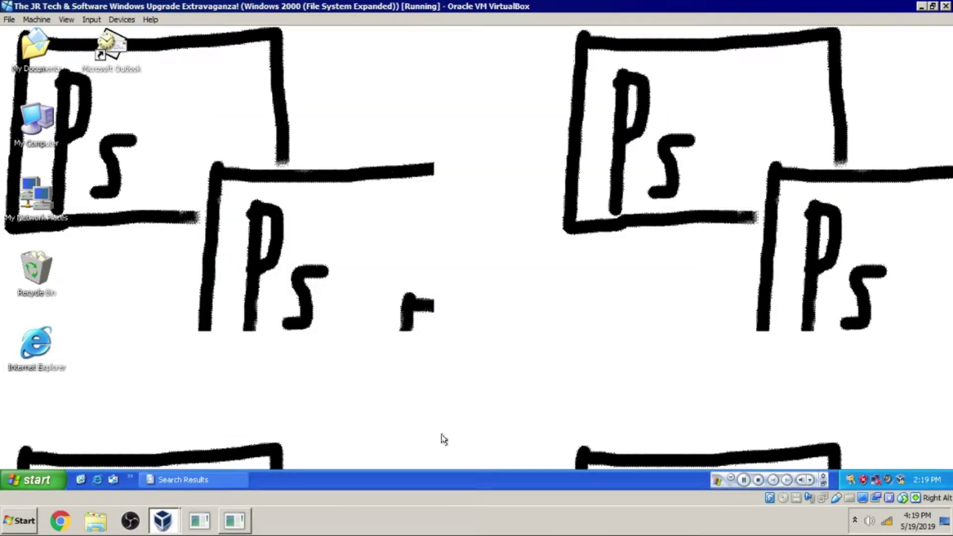
Close the search results, open C:\WINDOWS, and launch then close the old Calendar program.
{"action": "left_click", "coordinate": [211, 484]}
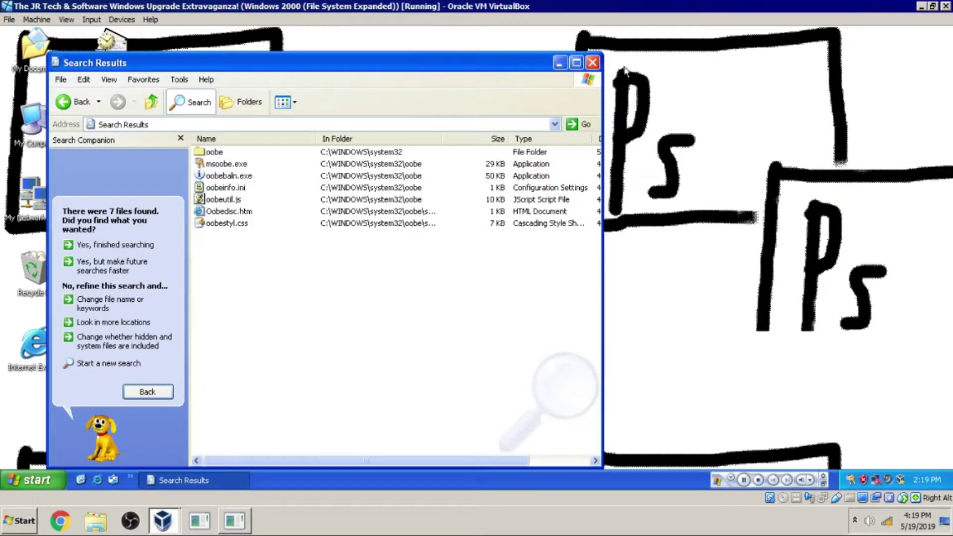
{"action": "left_click", "coordinate": [592, 63]}
{"action": "double_click", "coordinate": [42, 131]}
{"action": "double_click", "coordinate": [223, 253]}
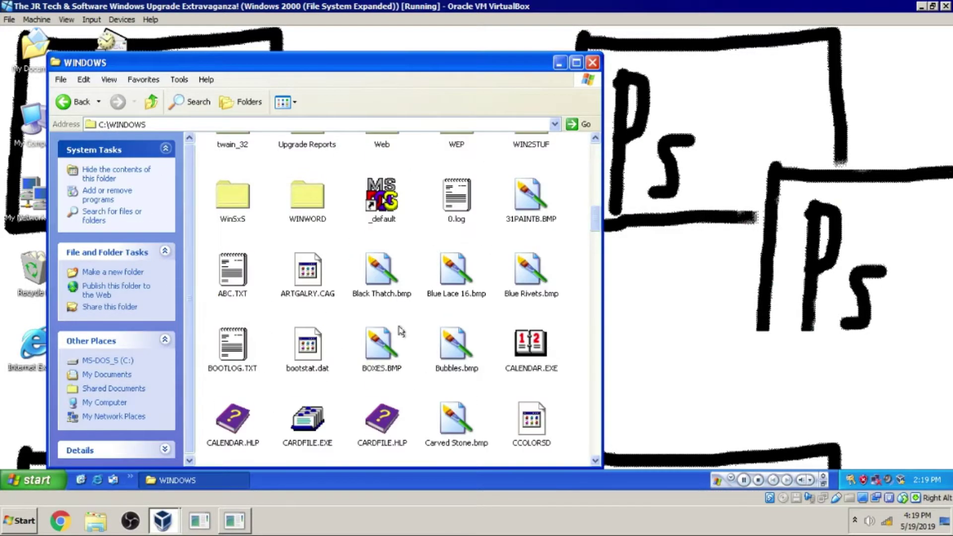
{"action": "double_click", "coordinate": [530, 345]}
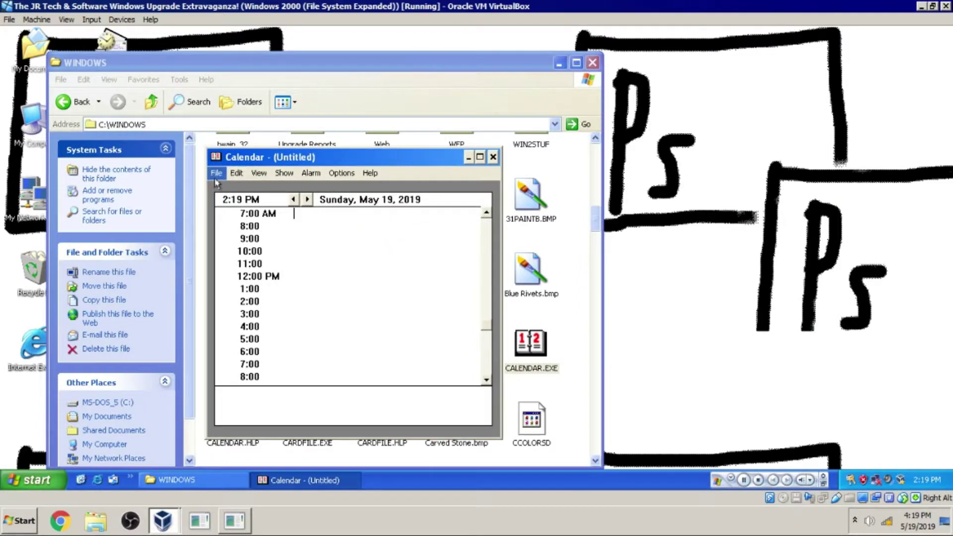
{"action": "left_click", "coordinate": [365, 138]}
Launch the old Cardfile program and dismiss its not-enough-memory error.
{"action": "scroll", "coordinate": [313, 248], "scroll_direction": "down", "scroll_amount": 3}
{"action": "left_click", "coordinate": [312, 200]}
{"action": "double_click", "coordinate": [312, 201]}
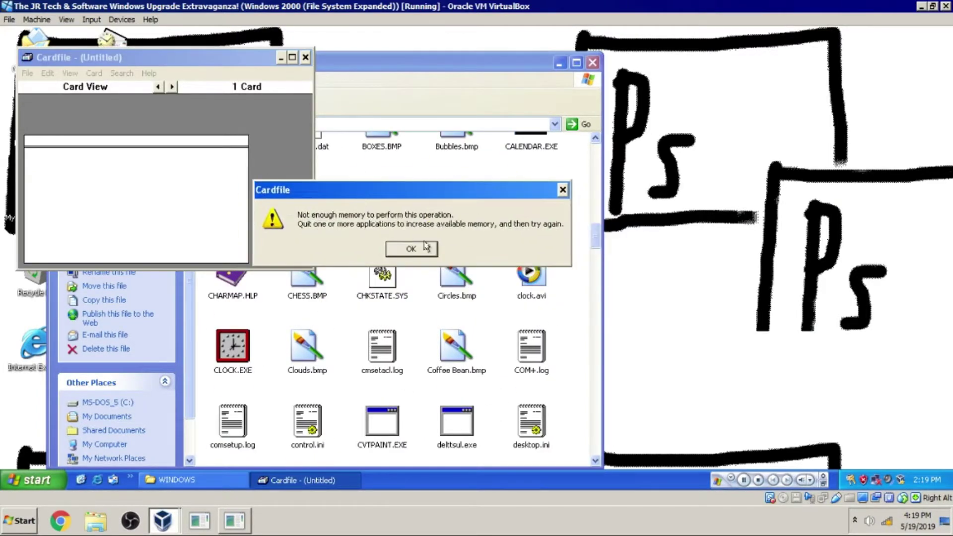
{"action": "key", "text": "Return"}
Try saving the card file as madeinWindowsXP, cancel after the invalid-name error, then play clock.avi.
{"action": "key", "text": "alt+f"}
{"action": "key", "text": "Down"}
{"action": "key", "text": "Down"}
{"action": "key", "text": "Down"}
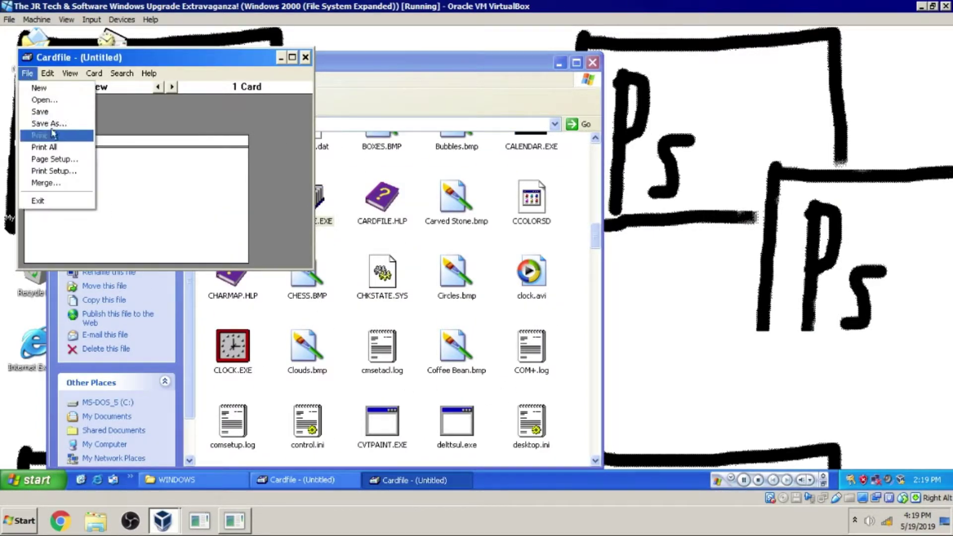
{"action": "key", "text": "Return"}
{"action": "type", "text": "madeinWindowsXP"}
{"action": "key", "text": "Return"}
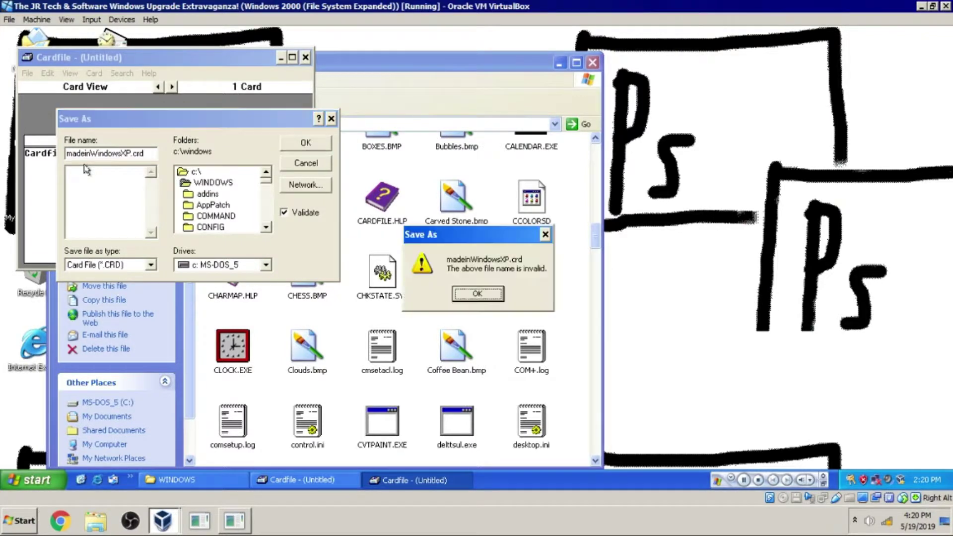
{"action": "key", "text": "Return"}
{"action": "key", "text": "Escape"}
{"action": "key", "text": "alt+F4"}
{"action": "scroll", "coordinate": [504, 314], "scroll_direction": "down", "scroll_amount": 2}
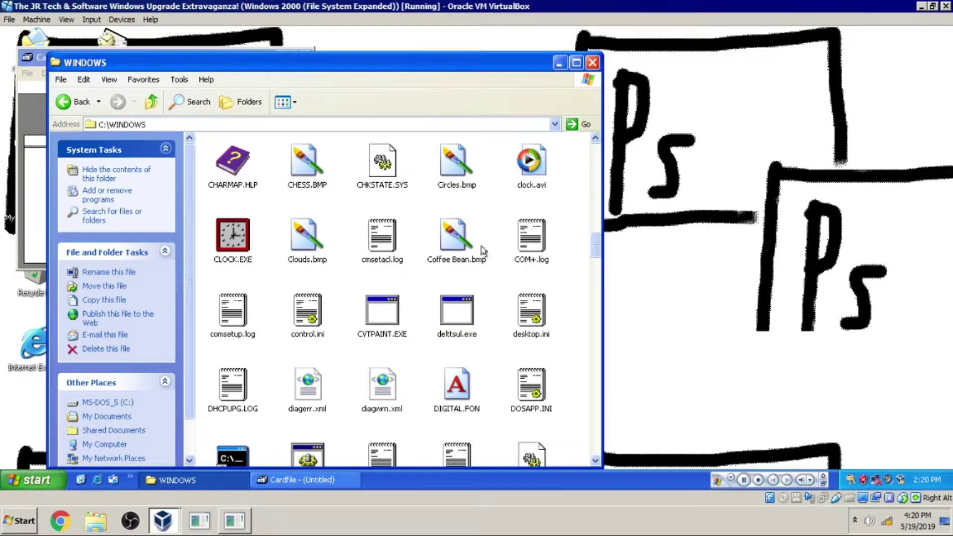
{"action": "double_click", "coordinate": [536, 163]}
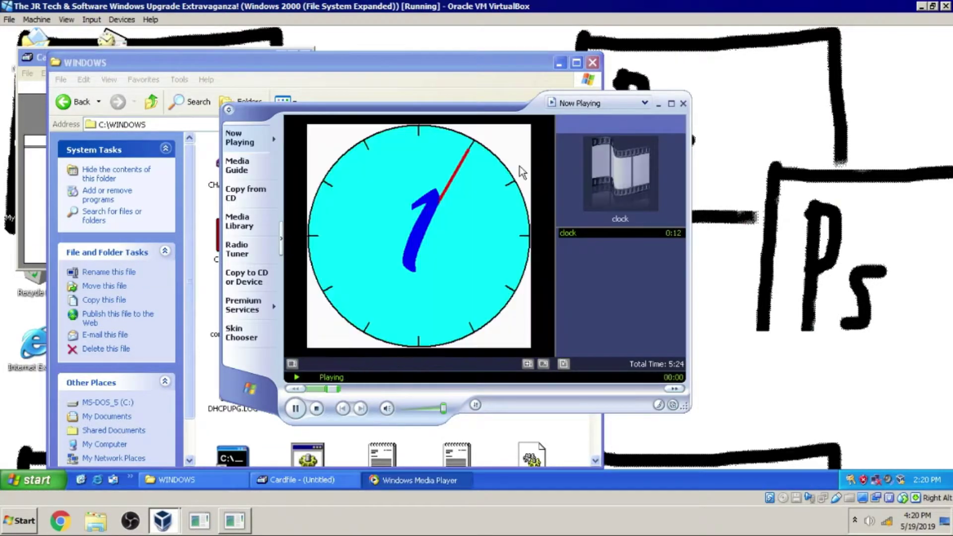
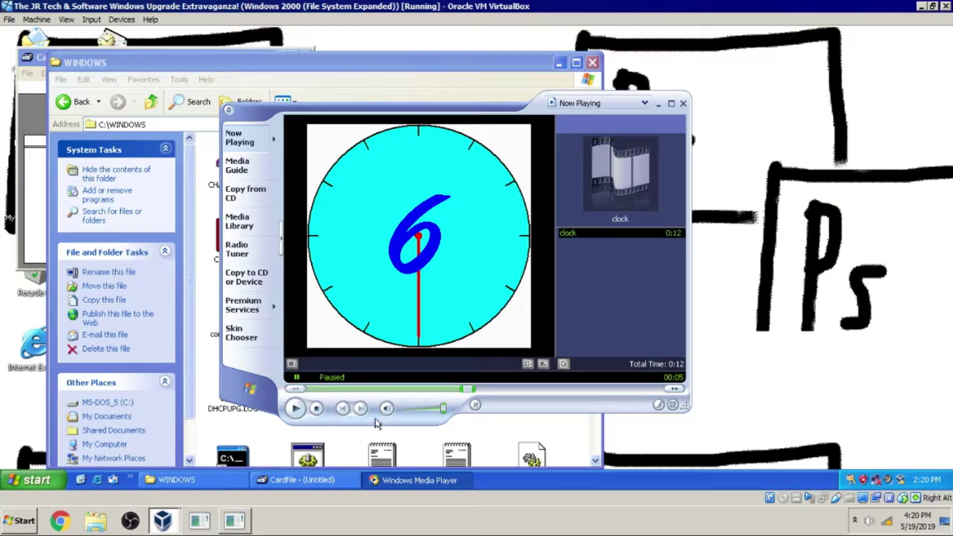
Minimise Media Player, decline the Explorer error report, and bring up Windows Security with Ctrl+Alt+Del.
{"action": "left_click", "coordinate": [658, 104]}
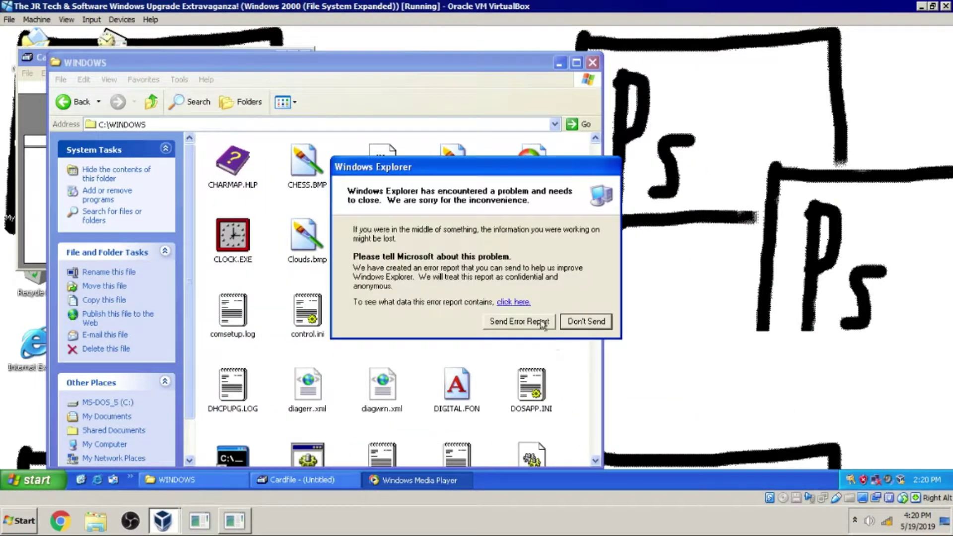
{"action": "left_click", "coordinate": [583, 322]}
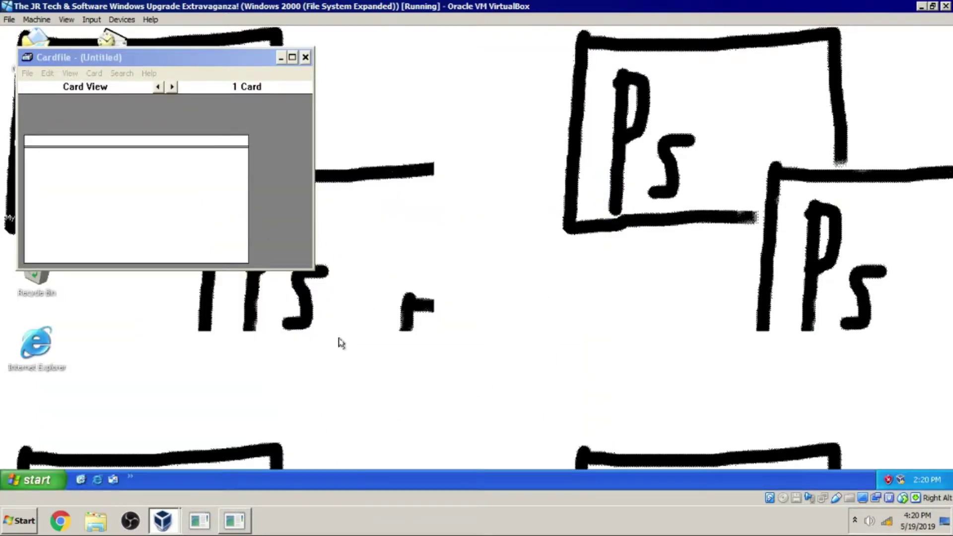
{"action": "key", "text": "ctrl+alt+Delete"}
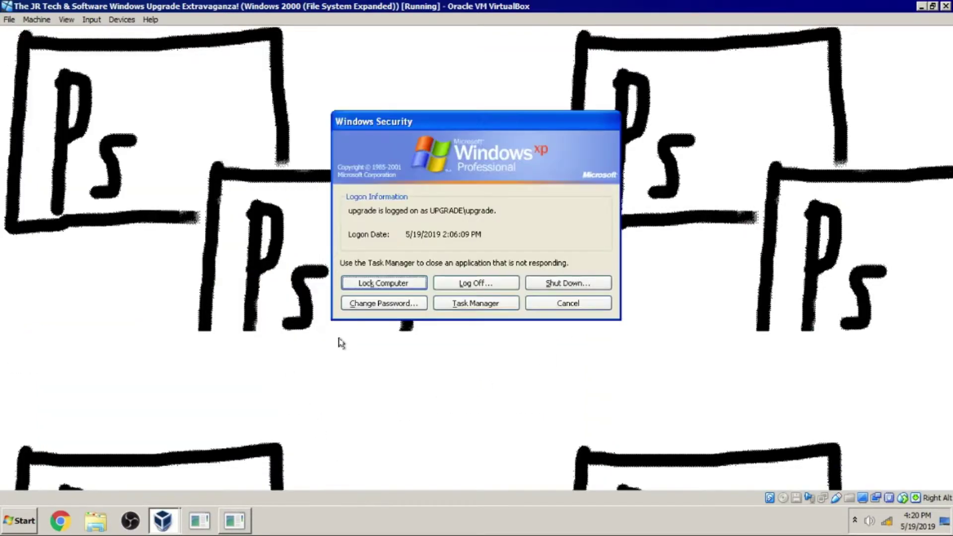
Open Task Manager, centre it on screen, and restore then re-minimise Media Player.
{"action": "left_click", "coordinate": [497, 304]}
{"action": "left_click_drag", "start_coordinate": [188, 40], "coordinate": [512, 83]}
{"action": "left_click", "coordinate": [213, 479]}
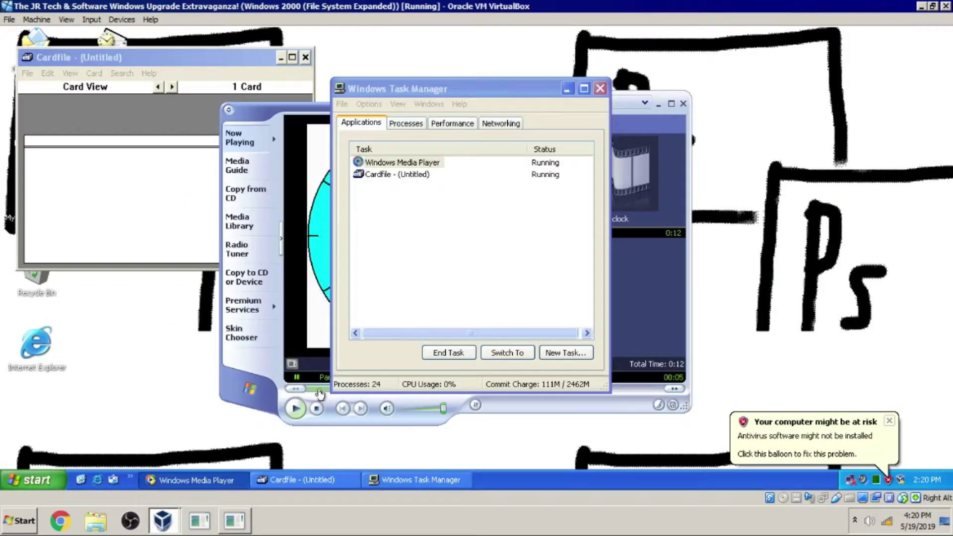
{"action": "left_click", "coordinate": [658, 104]}
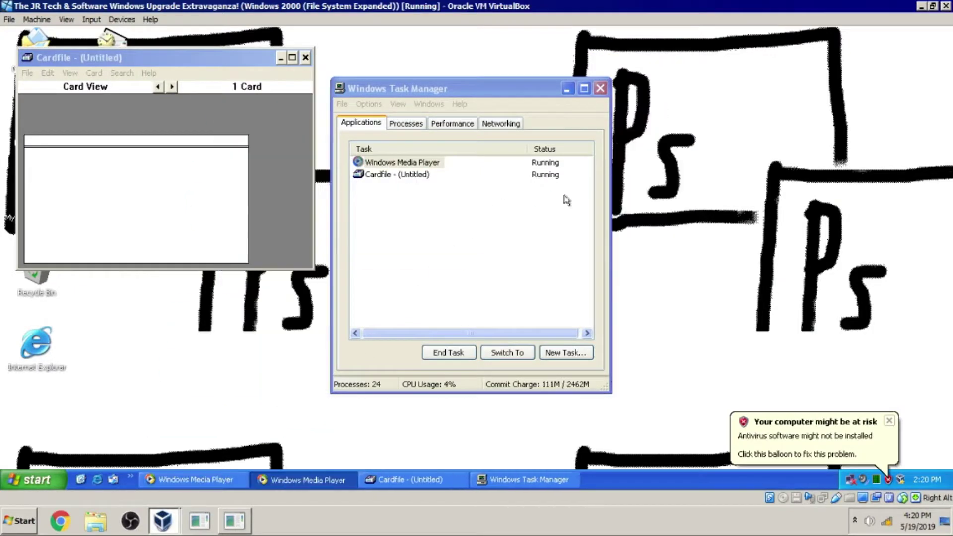
Enable the Windows Media Player taskbar toolbar and browse the mini-player's media library list.
{"action": "right_click", "coordinate": [606, 485]}
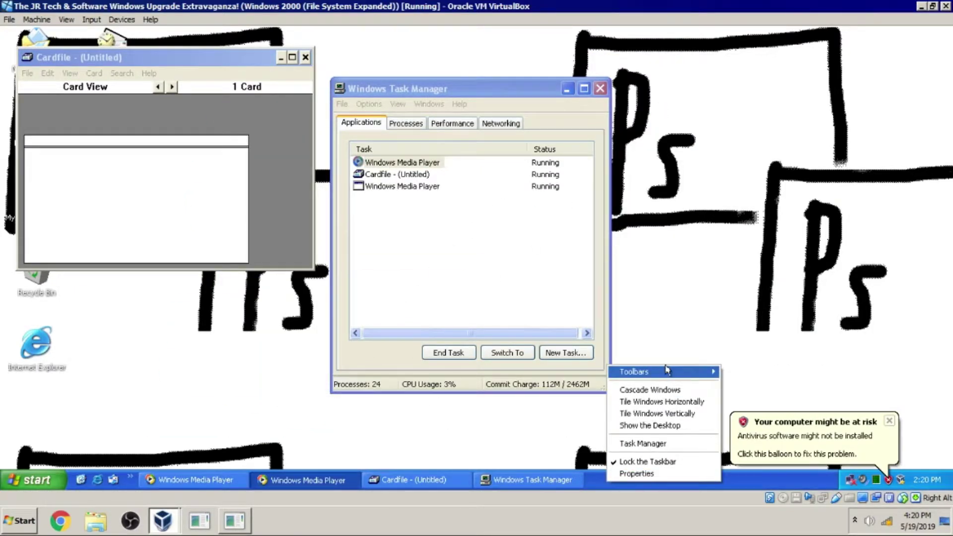
{"action": "mouse_move", "coordinate": [664, 371]}
{"action": "left_click", "coordinate": [768, 372]}
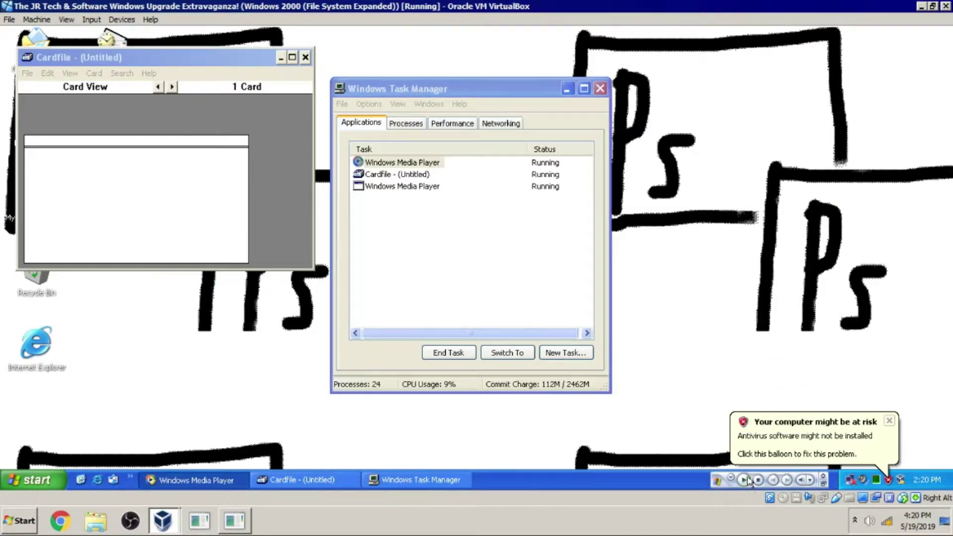
{"action": "left_click", "coordinate": [731, 478]}
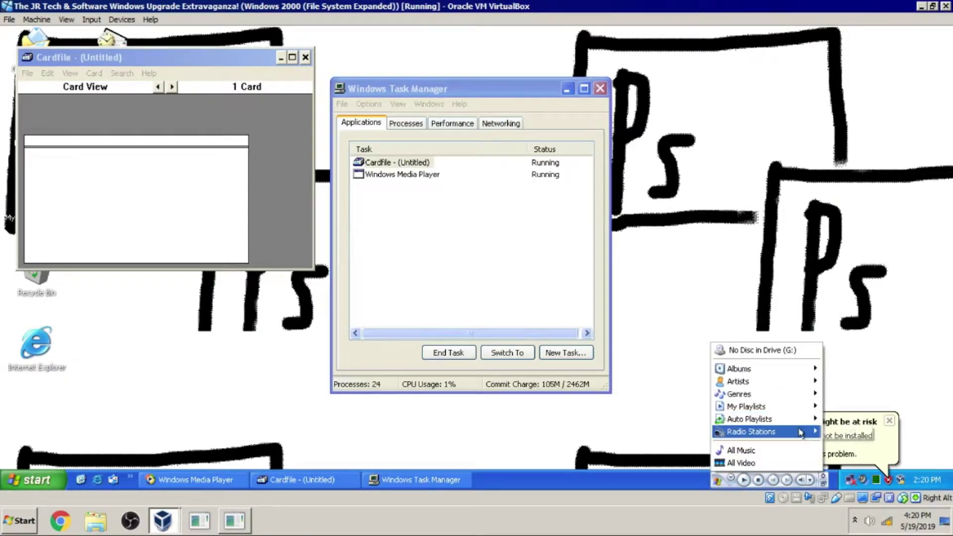
{"action": "mouse_move", "coordinate": [778, 422]}
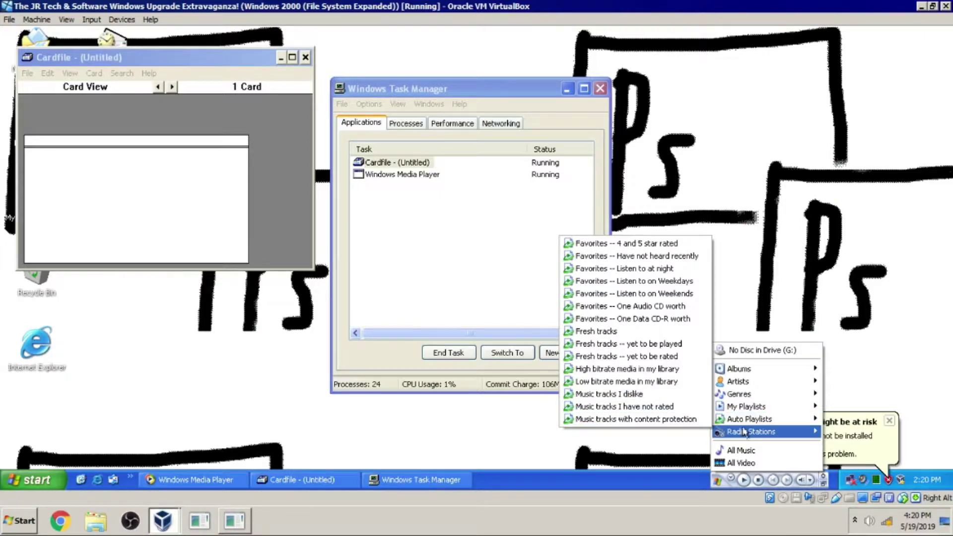
{"action": "left_click", "coordinate": [745, 451]}
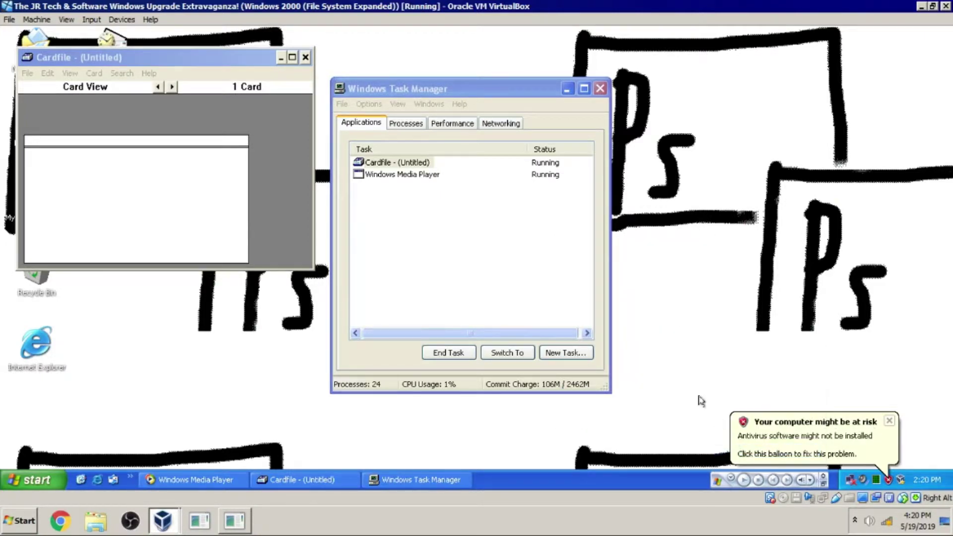
Close Task Manager, dismiss the mini-mode and antivirus messages, and restore the full Media Player.
{"action": "left_click", "coordinate": [599, 89]}
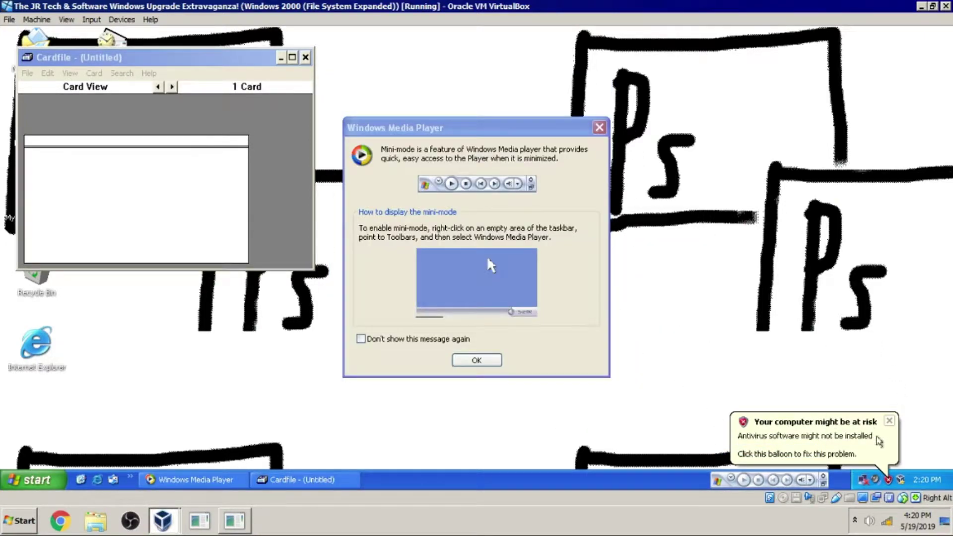
{"action": "key", "text": "Return"}
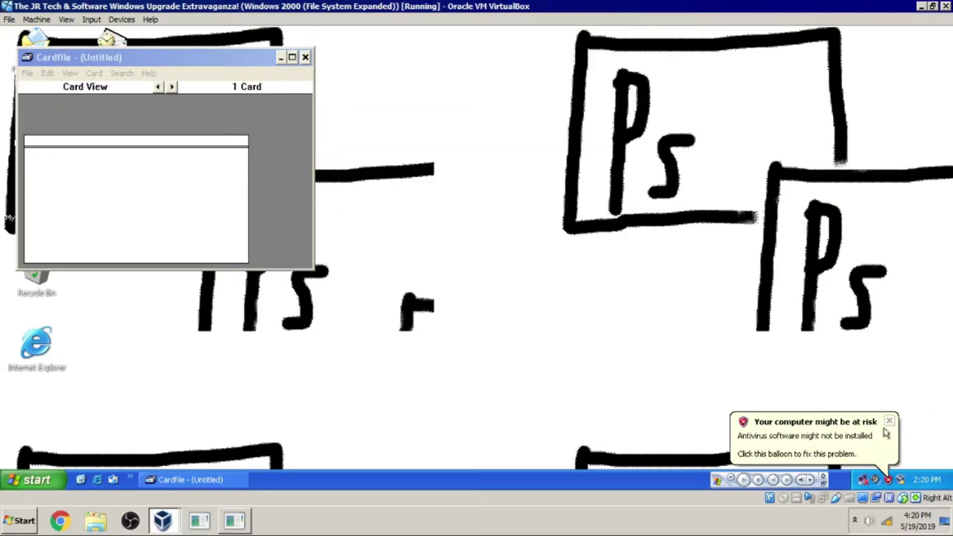
{"action": "left_click", "coordinate": [888, 422]}
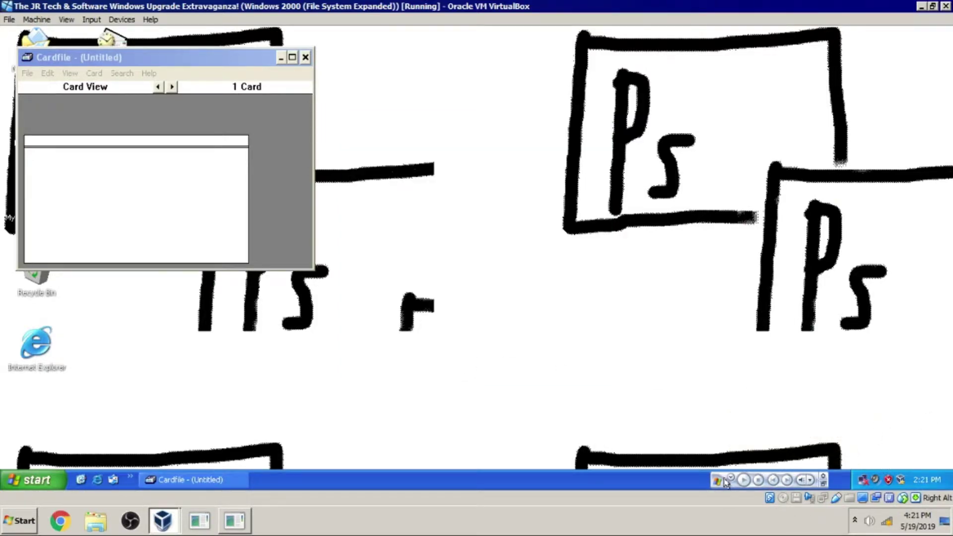
{"action": "left_click", "coordinate": [822, 482]}
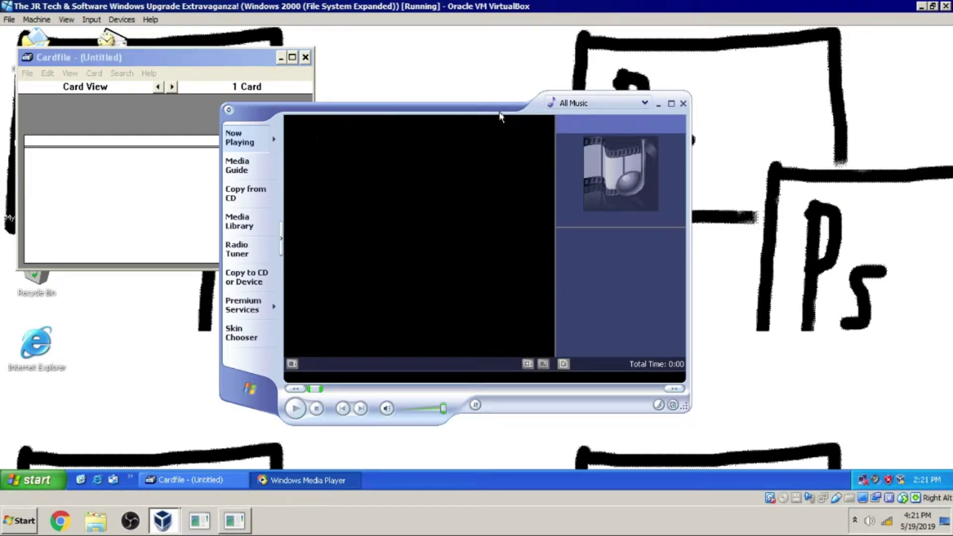
Play title.wma, skip ahead to 00:33, minimise the player, and close Cardfile.
{"action": "left_click", "coordinate": [228, 110]}
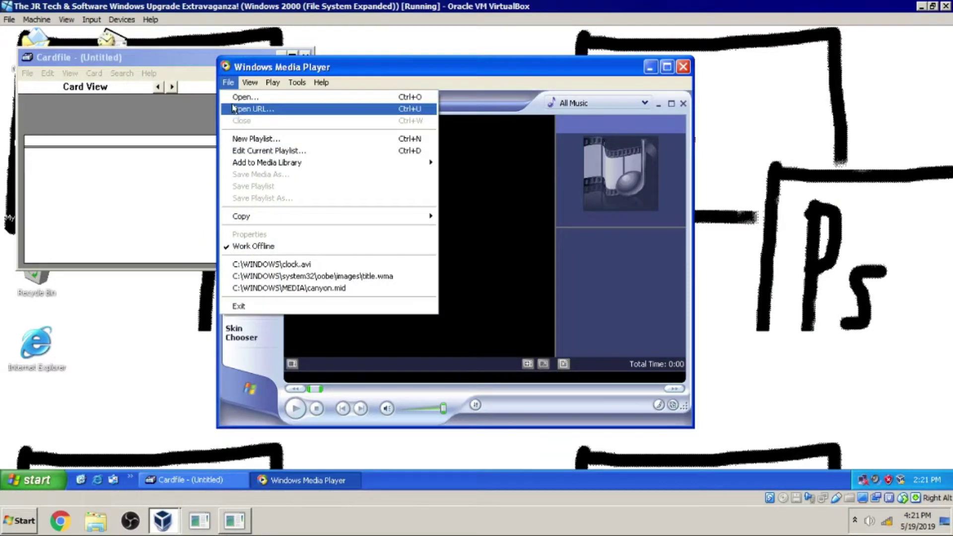
{"action": "left_click", "coordinate": [234, 97]}
{"action": "double_click", "coordinate": [320, 168]}
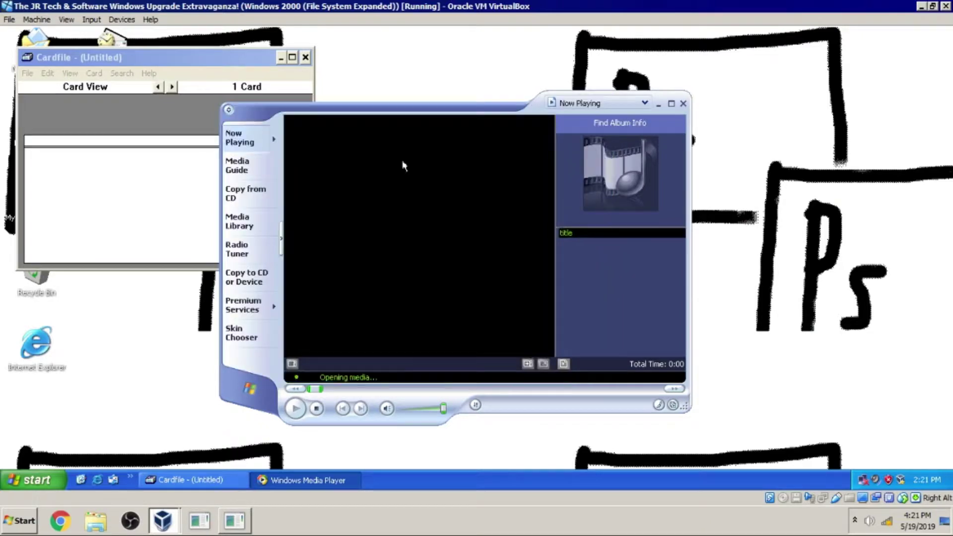
{"action": "left_click", "coordinate": [331, 390]}
{"action": "left_click_drag", "start_coordinate": [332, 389], "coordinate": [350, 390]}
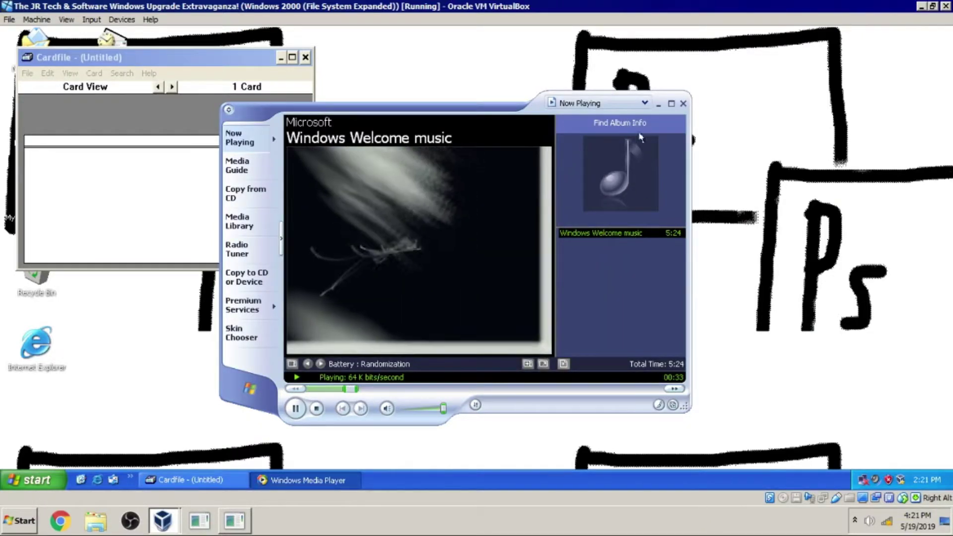
{"action": "left_click", "coordinate": [658, 102]}
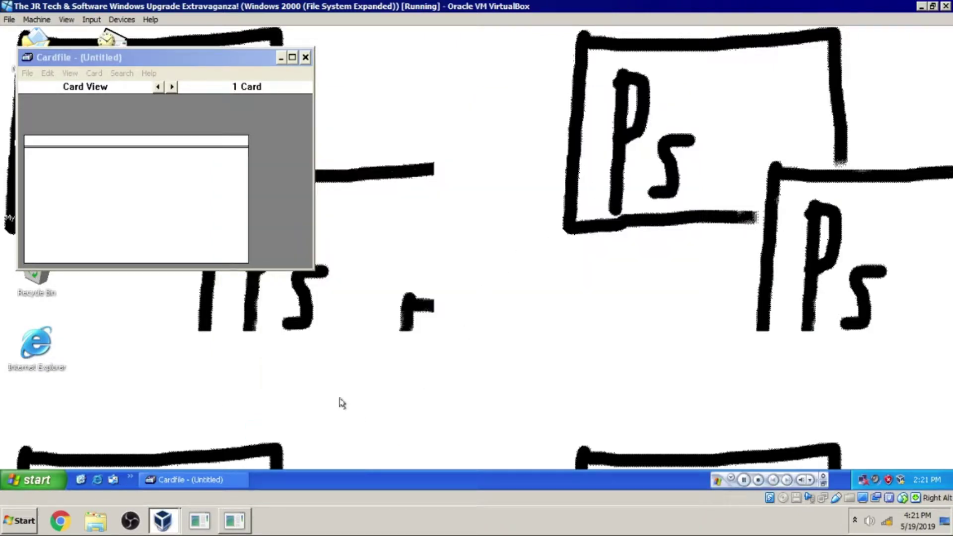
{"action": "left_click", "coordinate": [305, 57]}
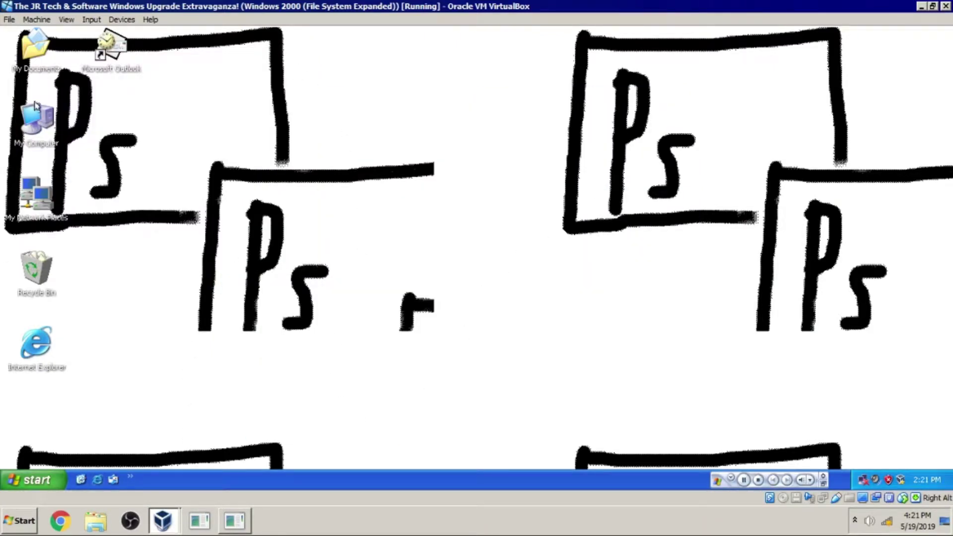
Open C:\WINDOWS, run CLOCK.EXE with the Arial font, then close it.
{"action": "double_click", "coordinate": [36, 111]}
{"action": "double_click", "coordinate": [243, 240]}
{"action": "double_click", "coordinate": [227, 304]}
{"action": "scroll", "coordinate": [413, 356], "scroll_direction": "down", "scroll_amount": 5}
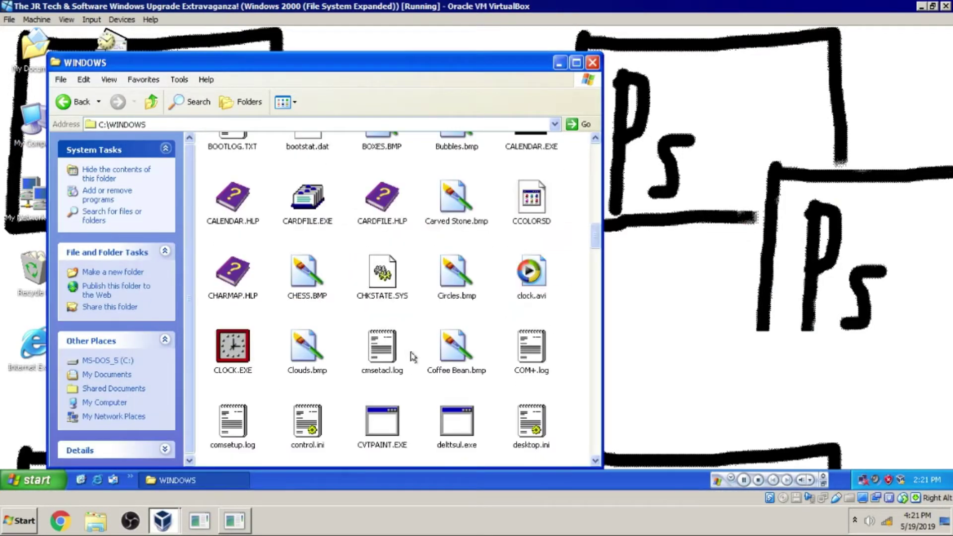
{"action": "double_click", "coordinate": [233, 348]}
{"action": "left_click", "coordinate": [96, 130]}
{"action": "left_click", "coordinate": [144, 174]}
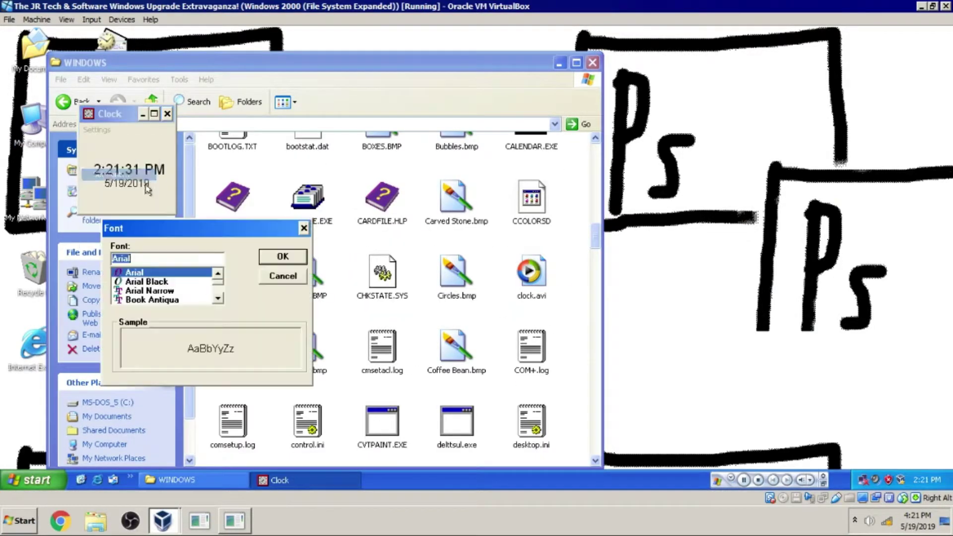
{"action": "left_click", "coordinate": [265, 261]}
{"action": "left_click_drag", "start_coordinate": [110, 114], "coordinate": [833, 389]}
{"action": "key", "text": "alt+F4"}
Type 'still works' in the MS-DOS Editor, exit without saving, and leave the command prompt.
{"action": "scroll", "coordinate": [387, 363], "scroll_direction": "down", "scroll_amount": 2}
{"action": "scroll", "coordinate": [387, 362], "scroll_direction": "down", "scroll_amount": 4}
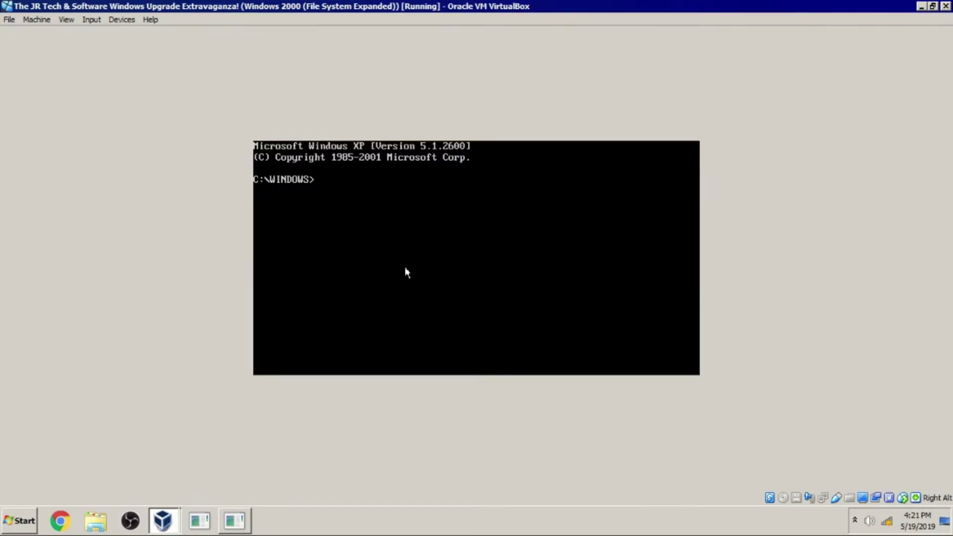
{"action": "type", "text": "still works"}
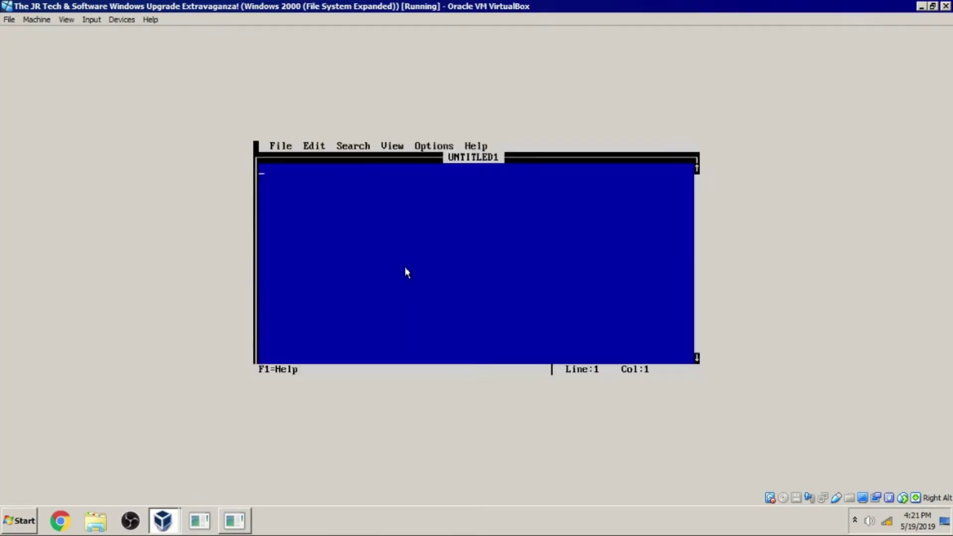
{"action": "key", "text": "alt+f"}
{"action": "left_click", "coordinate": [267, 168]}
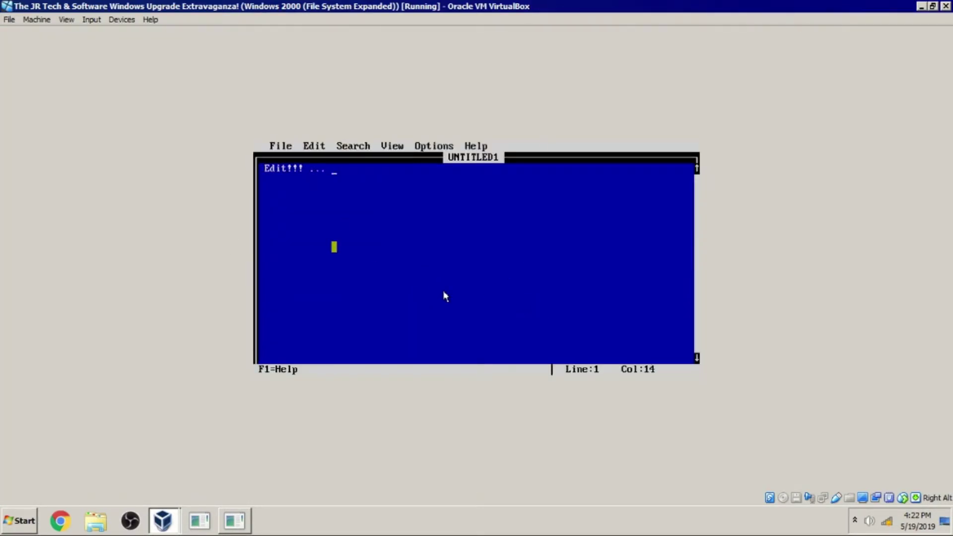
{"action": "key", "text": "alt+f"}
{"action": "key", "text": "x"}
{"action": "type", "text": "n"}
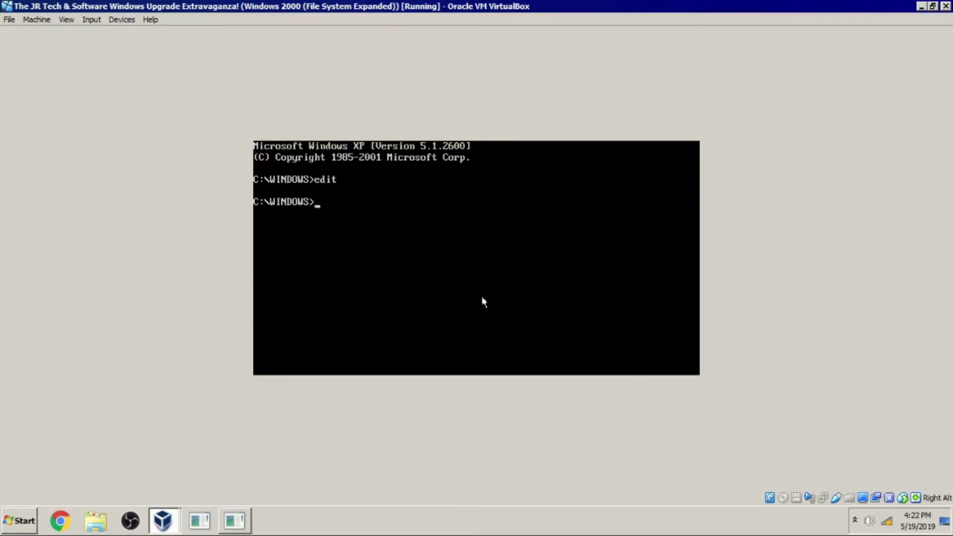
{"action": "type", "text": "xit"}
{"action": "key", "text": "Return"}
Launch and close MSDOS.EXE, then open PRACTICE.WRI in WordPad.
{"action": "scroll", "coordinate": [328, 298], "scroll_direction": "down", "scroll_amount": 5}
{"action": "double_click", "coordinate": [453, 426]}
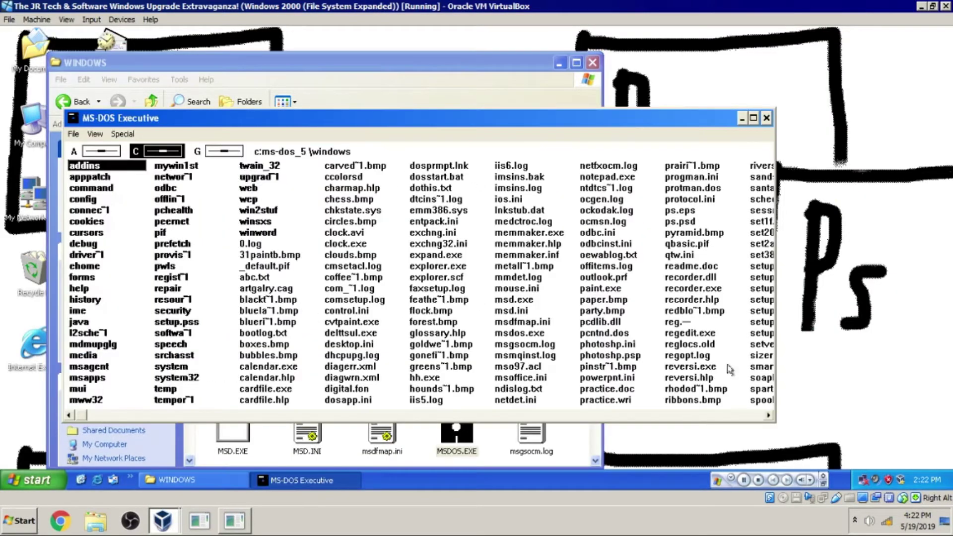
{"action": "key", "text": "alt+F4"}
{"action": "scroll", "coordinate": [427, 372], "scroll_direction": "down", "scroll_amount": 10}
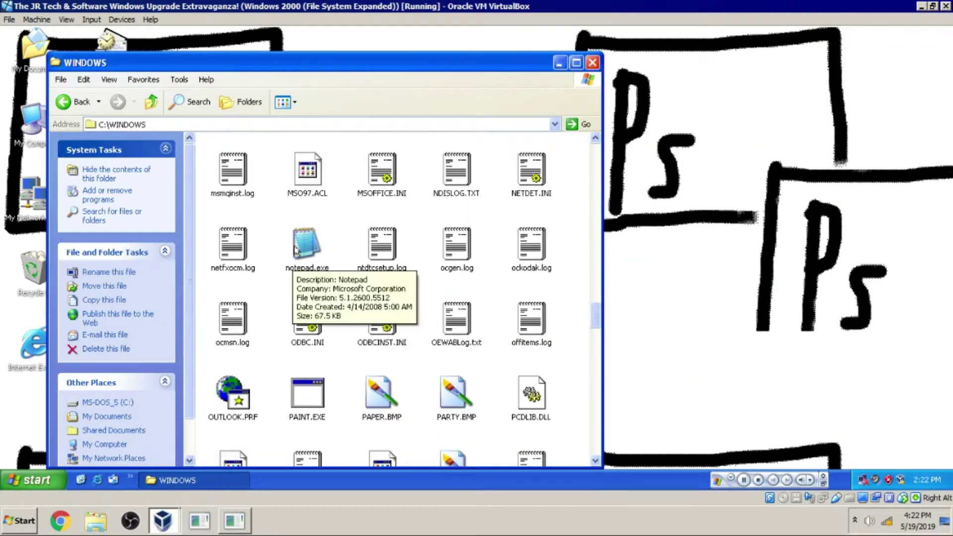
{"action": "scroll", "coordinate": [428, 372], "scroll_direction": "down", "scroll_amount": 2}
{"action": "double_click", "coordinate": [300, 318]}
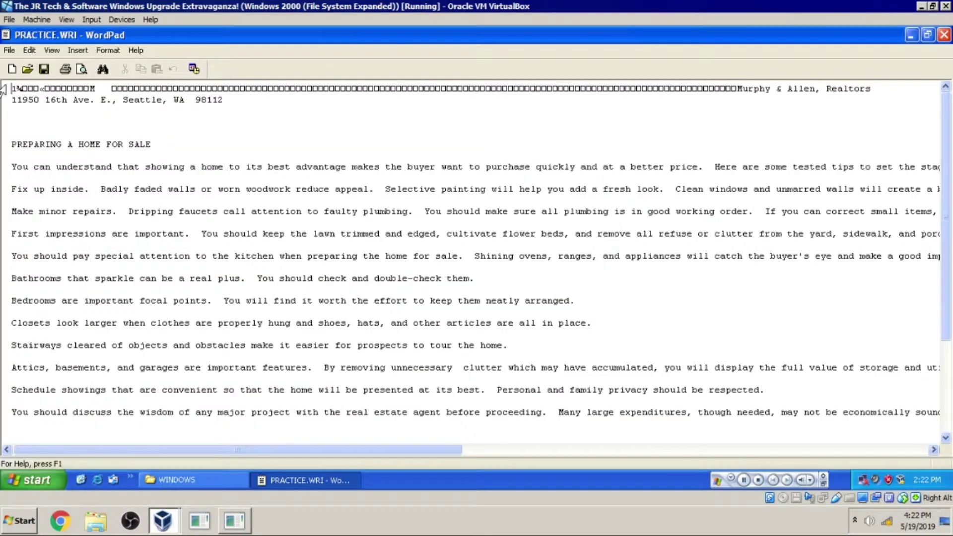
Close WordPad, then launch QBasic and exit it.
{"action": "key", "text": "alt+F4"}
{"action": "double_click", "coordinate": [471, 181]}
{"action": "key", "text": "Escape"}
{"action": "key", "text": "alt+f"}
{"action": "key", "text": "x"}
Play three moves in Reversi, view its About box, and close it.
{"action": "scroll", "coordinate": [397, 297], "scroll_direction": "down", "scroll_amount": 3}
{"action": "double_click", "coordinate": [226, 273]}
{"action": "left_click_drag", "start_coordinate": [688, 198], "coordinate": [612, 198]}
{"action": "left_click", "coordinate": [430, 200]}
{"action": "left_click", "coordinate": [397, 233]}
{"action": "left_click", "coordinate": [430, 135]}
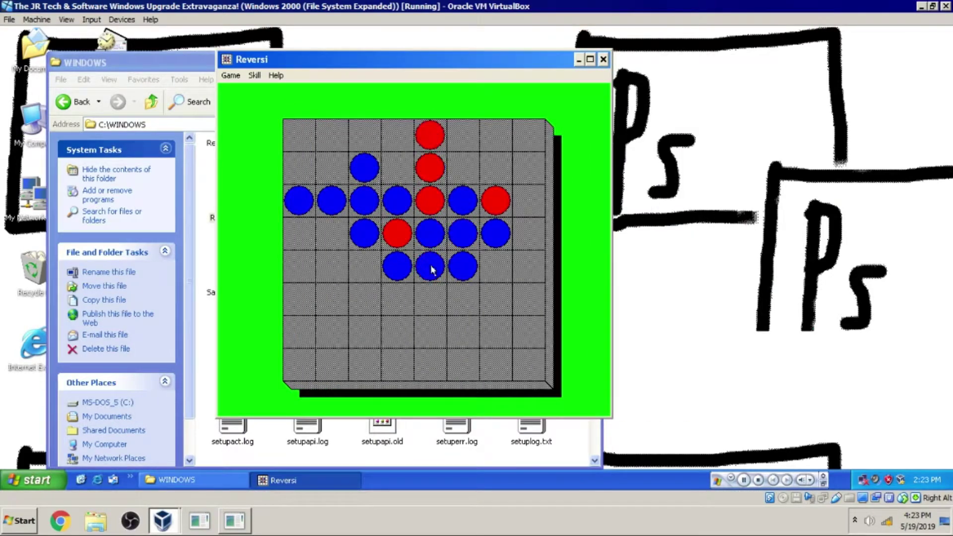
{"action": "left_click", "coordinate": [275, 74]}
{"action": "left_click", "coordinate": [292, 160]}
{"action": "left_click", "coordinate": [383, 217]}
{"action": "key", "text": "alt+F4"}
Launch TERMINAL.EXE, dismiss the serial port prompt, and close it.
{"action": "scroll", "coordinate": [402, 300], "scroll_direction": "down", "scroll_amount": 3}
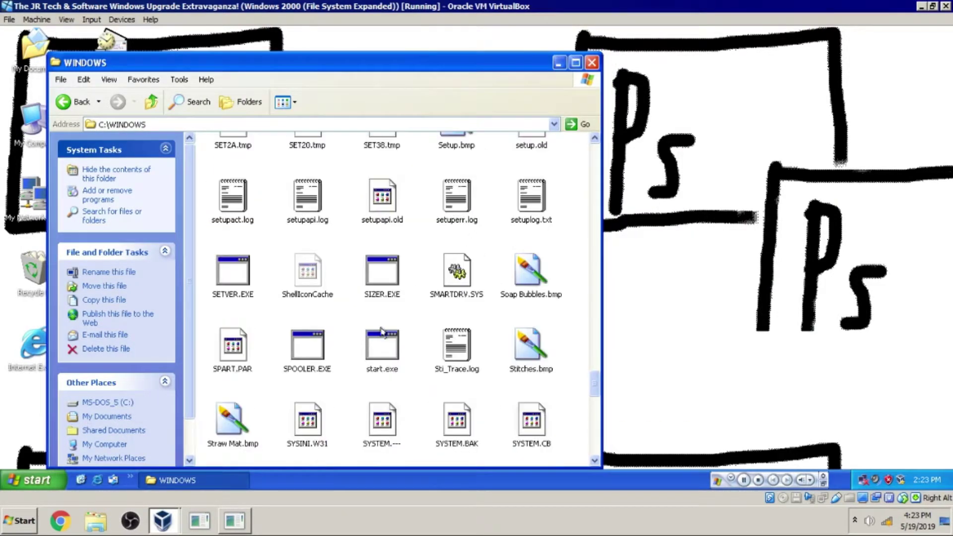
{"action": "scroll", "coordinate": [402, 301], "scroll_direction": "down", "scroll_amount": 3}
{"action": "double_click", "coordinate": [530, 270]}
{"action": "left_click", "coordinate": [405, 193]}
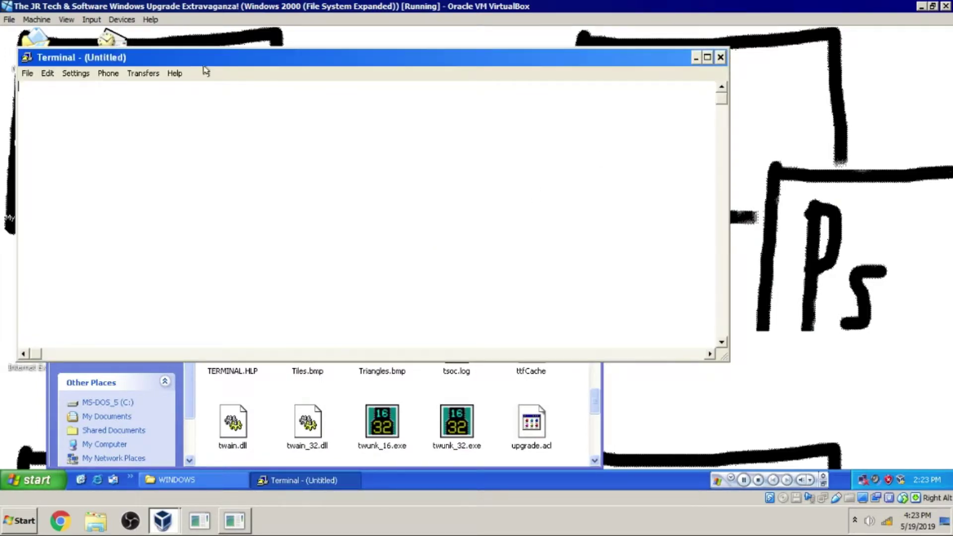
{"action": "key", "text": "alt+F4"}
Try opening WEIWIN2D.MSP and WIN1BOX.MSP, dismiss the Installer errors, and check WIN1BOX.MSP properties.
{"action": "scroll", "coordinate": [419, 287], "scroll_direction": "down", "scroll_amount": 3}
{"action": "double_click", "coordinate": [381, 350]}
{"action": "key", "text": "Return"}
{"action": "left_click", "coordinate": [422, 381]}
{"action": "scroll", "coordinate": [423, 381], "scroll_direction": "down", "scroll_amount": 3}
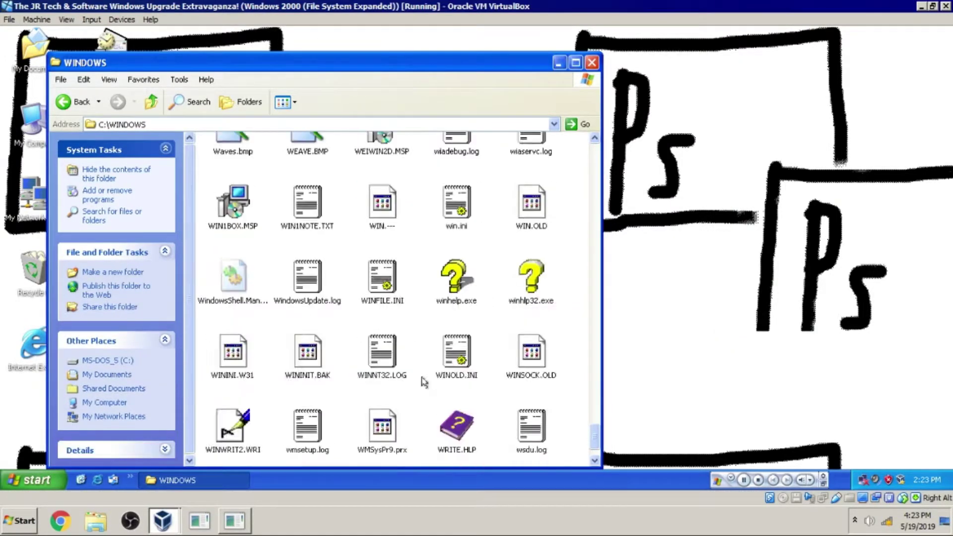
{"action": "scroll", "coordinate": [423, 381], "scroll_direction": "up", "scroll_amount": 1}
{"action": "double_click", "coordinate": [233, 276]}
{"action": "key", "text": "Return"}
{"action": "right_click", "coordinate": [236, 314]}
{"action": "left_click", "coordinate": [259, 442]}
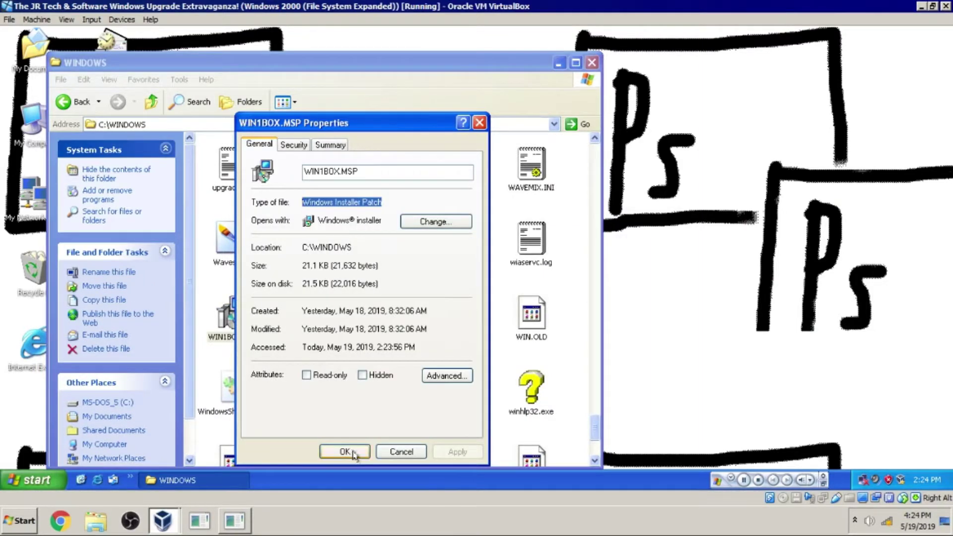
{"action": "left_click", "coordinate": [345, 451]}
Open WIN1NOTE.TXT and WindowsUpdate.log in Notepad, then close both.
{"action": "double_click", "coordinate": [307, 313]}
{"action": "key", "text": "ctrl+a"}
{"action": "key", "text": "alt+F4"}
{"action": "double_click", "coordinate": [307, 278]}
{"action": "key", "text": "alt+space"}
{"action": "key", "text": "x"}
{"action": "key", "text": "alt+F4"}
Open WINWRIT2.WRI, select its first paragraph, and close it.
{"action": "scroll", "coordinate": [392, 298], "scroll_direction": "down", "scroll_amount": 1}
{"action": "double_click", "coordinate": [233, 351]}
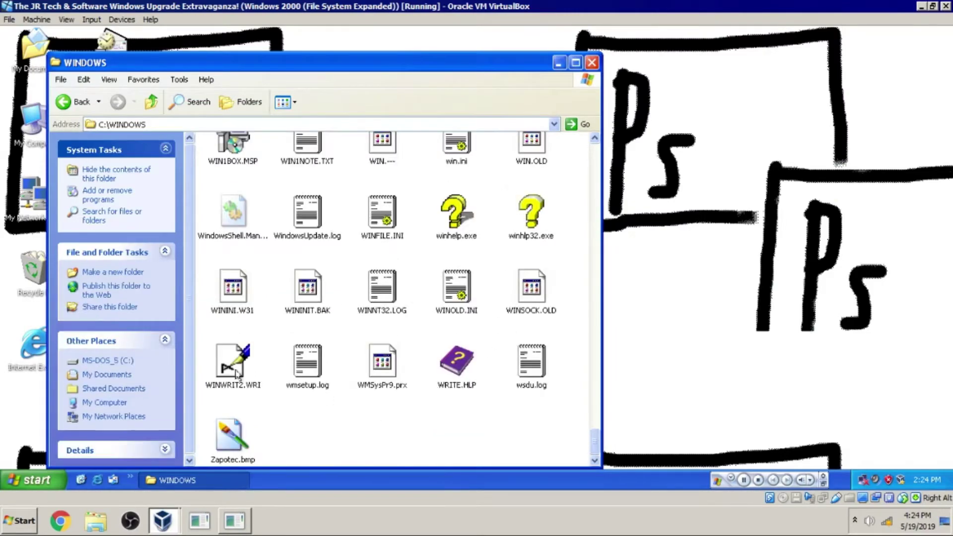
{"action": "triple_click", "coordinate": [562, 92]}
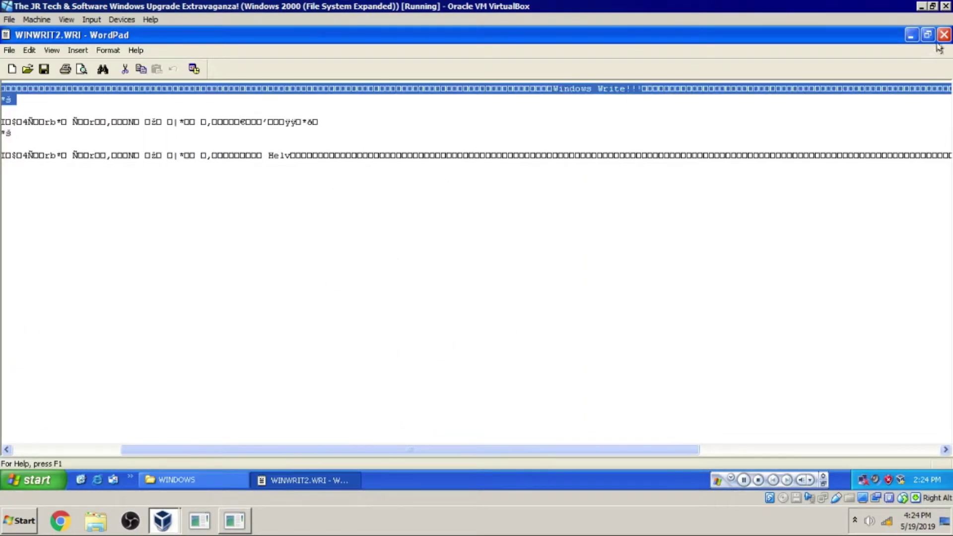
{"action": "left_click", "coordinate": [944, 34]}
{"action": "left_click", "coordinate": [389, 446]}
Run WINWORD.EXE from the WINWORD folder, dismiss its application error, and return to WINDOWS.
{"action": "scroll", "coordinate": [357, 416], "scroll_direction": "up", "scroll_amount": 10}
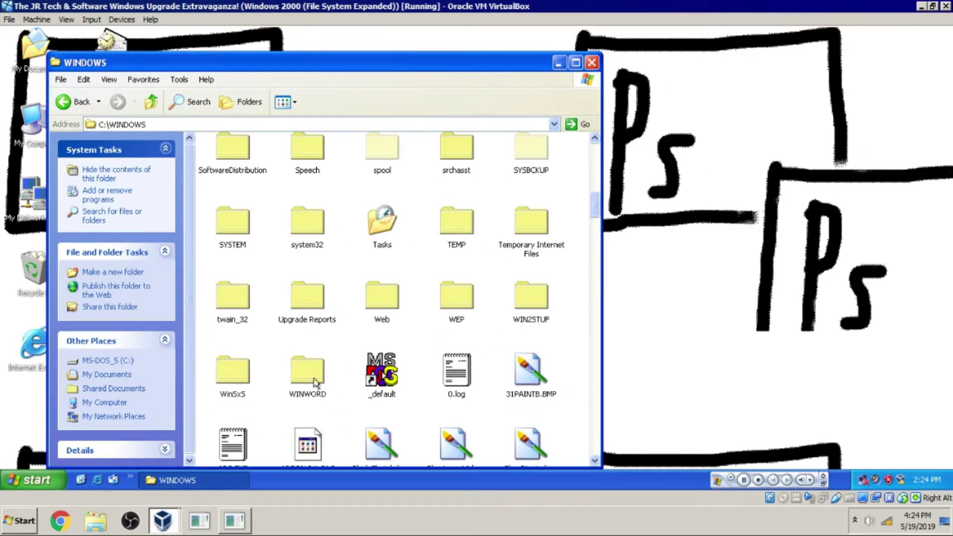
{"action": "double_click", "coordinate": [314, 382]}
{"action": "double_click", "coordinate": [392, 404]}
{"action": "left_click", "coordinate": [523, 306]}
{"action": "key", "text": "BackSpace"}
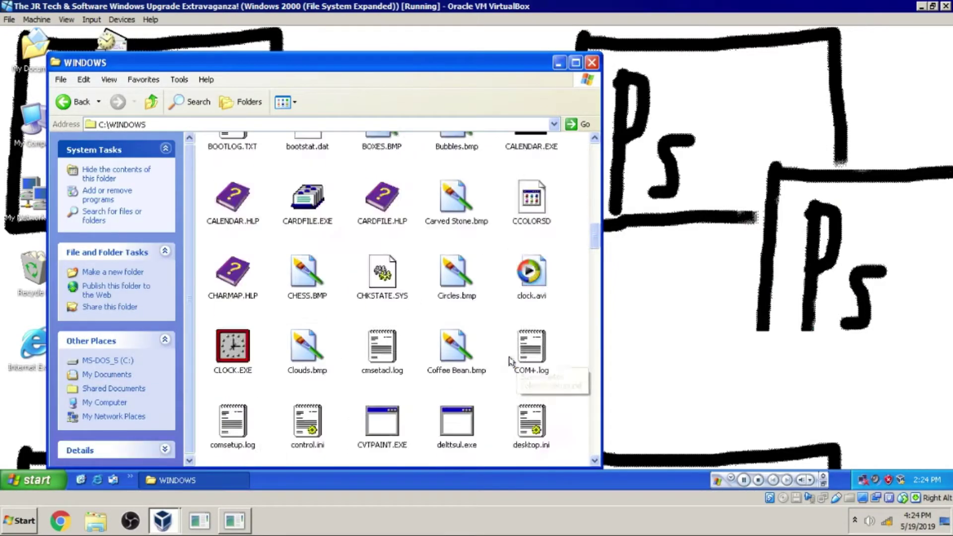
Launch Adobe Photoshop from All Programs.
{"action": "scroll", "coordinate": [511, 361], "scroll_direction": "up", "scroll_amount": 10}
{"action": "left_click", "coordinate": [33, 480]}
{"action": "left_click", "coordinate": [308, 173]}
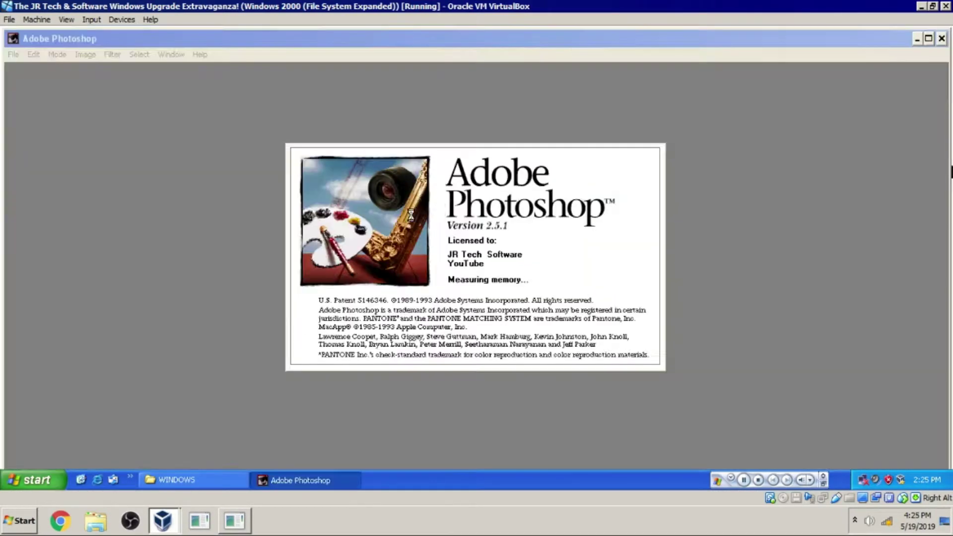
Create a new canvas and scribble 'Still work' with the pencil tool.
{"action": "key", "text": "ctrl+n"}
{"action": "left_click", "coordinate": [579, 206]}
{"action": "key", "text": "y"}
{"action": "left_click_drag", "start_coordinate": [412, 141], "coordinate": [332, 245]}
{"action": "left_click_drag", "start_coordinate": [449, 152], "coordinate": [460, 255]}
{"action": "left_click_drag", "start_coordinate": [434, 203], "coordinate": [534, 192]}
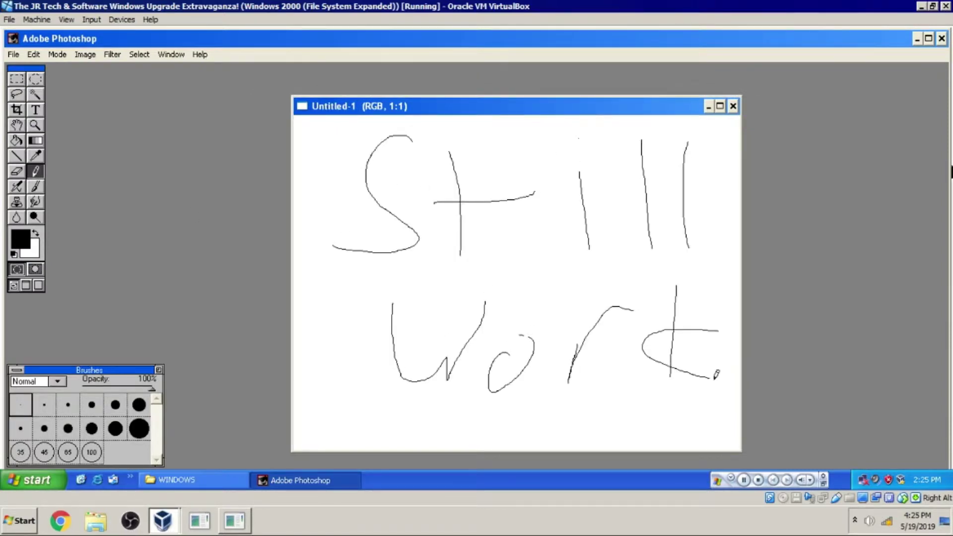
Close the canvas without saving, view About Photoshop, and quit Photoshop.
{"action": "key", "text": "ctrl+w"}
{"action": "key", "text": "n"}
{"action": "left_click", "coordinate": [200, 54]}
{"action": "left_click", "coordinate": [233, 168]}
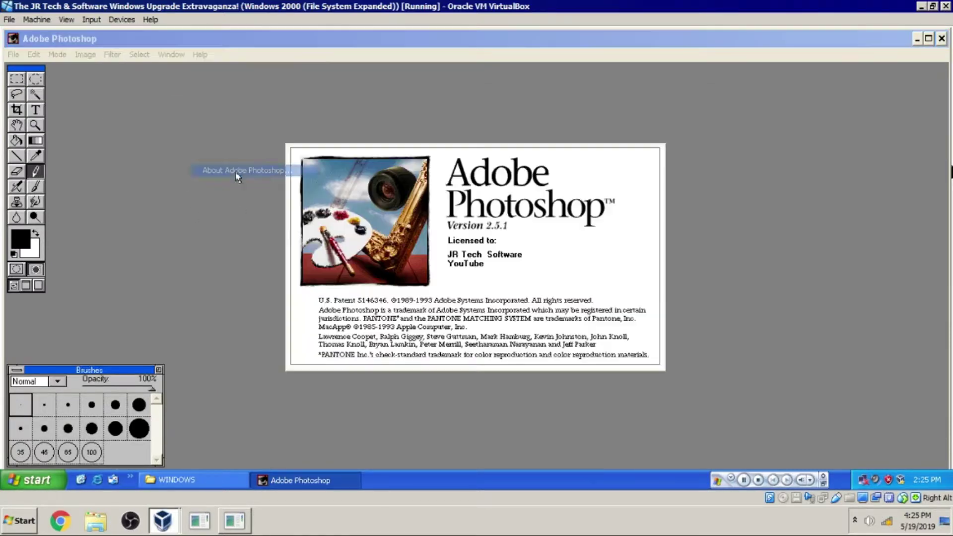
{"action": "left_click", "coordinate": [941, 38]}
{"action": "left_click", "coordinate": [942, 39]}
{"action": "scroll", "coordinate": [392, 297], "scroll_direction": "down", "scroll_amount": 10}
{"action": "scroll", "coordinate": [392, 298], "scroll_direction": "up", "scroll_amount": 15}
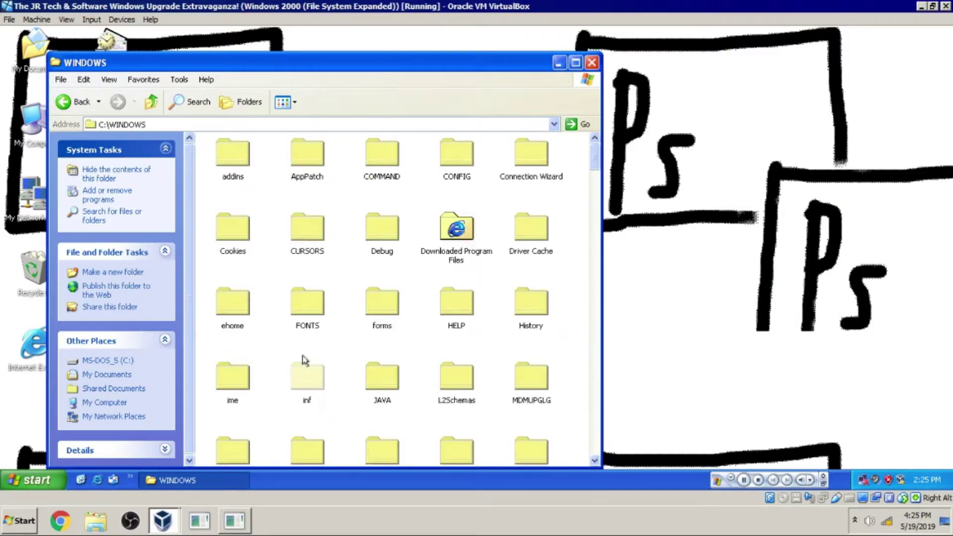
Close the upgrade report page, reopen the Windows 2000 upgrade report, and open the COMMAND folder.
{"action": "scroll", "coordinate": [392, 298], "scroll_direction": "down", "scroll_amount": 10}
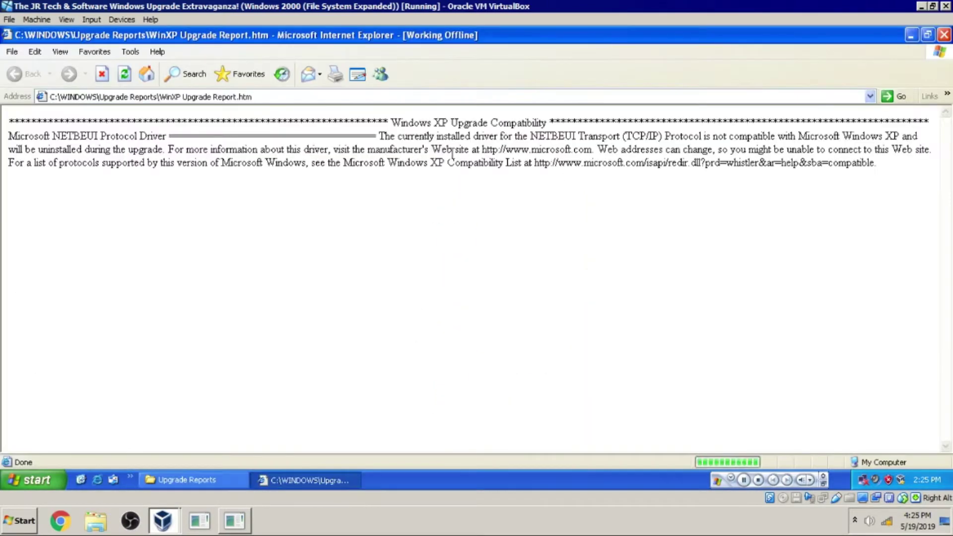
{"action": "left_click", "coordinate": [943, 35]}
{"action": "double_click", "coordinate": [272, 185]}
{"action": "scroll", "coordinate": [278, 256], "scroll_direction": "down", "scroll_amount": 3}
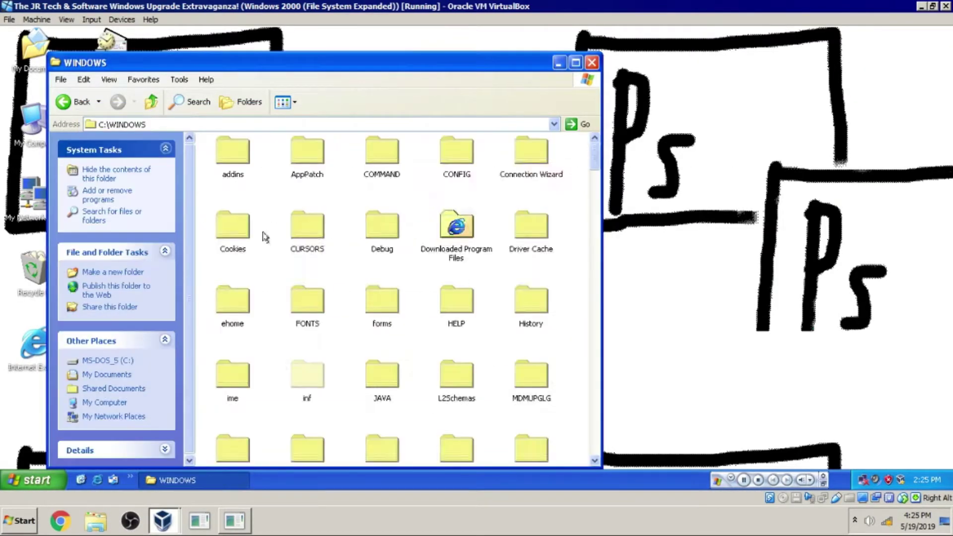
{"action": "double_click", "coordinate": [381, 151]}
{"action": "left_click", "coordinate": [260, 187]}
{"action": "left_click", "coordinate": [403, 230]}
Take a VirtualBox snapshot of the VM named 'Windows 2000'.
{"action": "left_click", "coordinate": [36, 20]}
{"action": "left_click", "coordinate": [67, 55]}
{"action": "type", "text": "Windows 2000"}
{"action": "key", "text": "Return"}
Test SCANDISK.EXE and EXPAND.EXE, dismissing their errors, then open COPYREAD.TXT.
{"action": "double_click", "coordinate": [214, 152]}
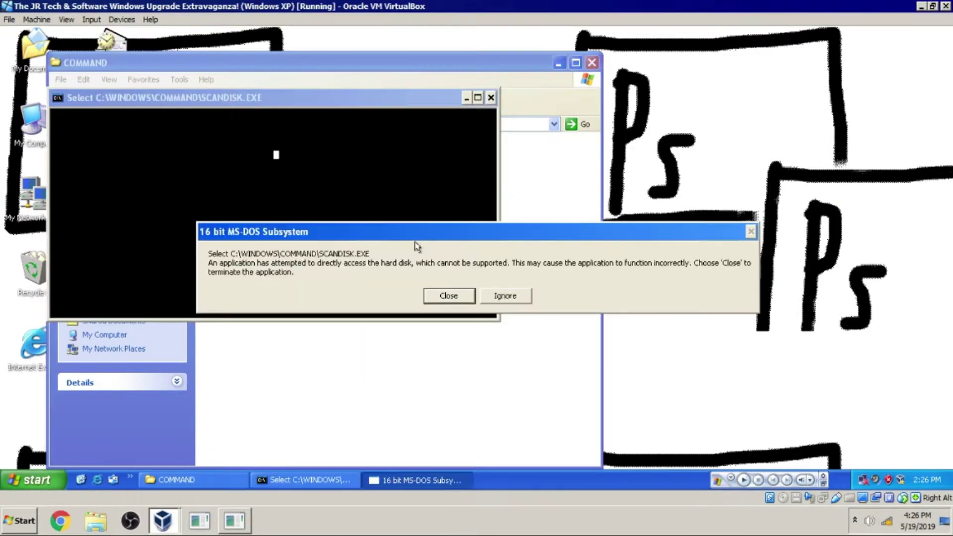
{"action": "left_click", "coordinate": [362, 233]}
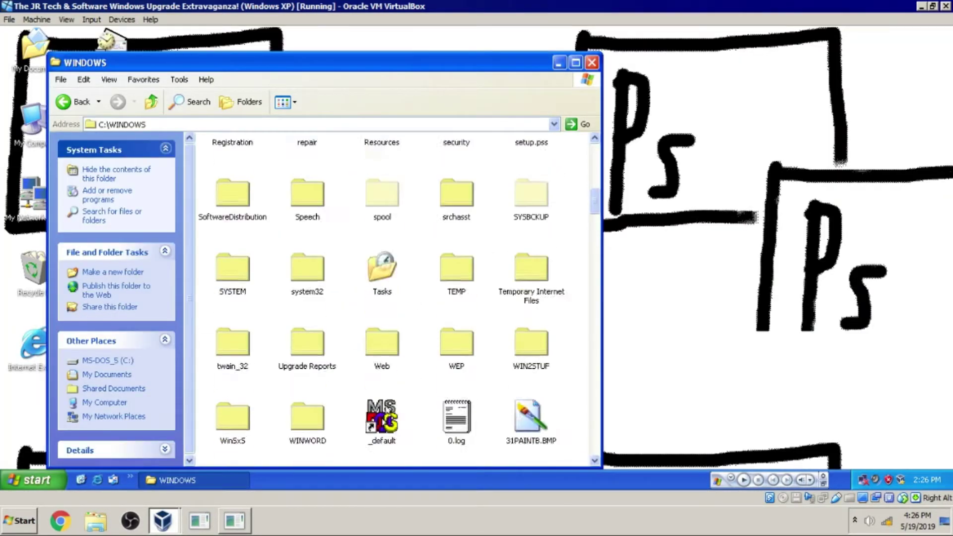
{"action": "scroll", "coordinate": [387, 298], "scroll_direction": "down", "scroll_amount": 10}
{"action": "double_click", "coordinate": [456, 305]}
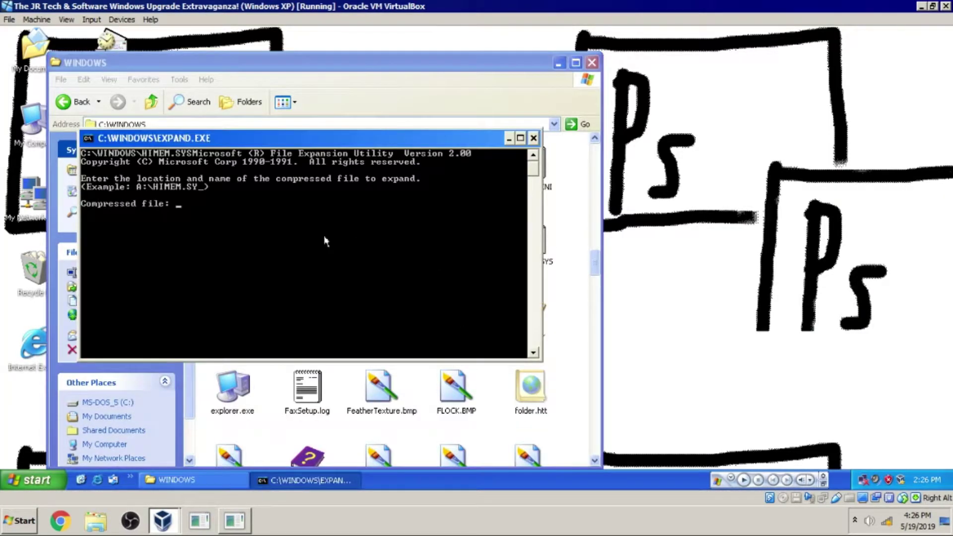
{"action": "left_click", "coordinate": [531, 138]}
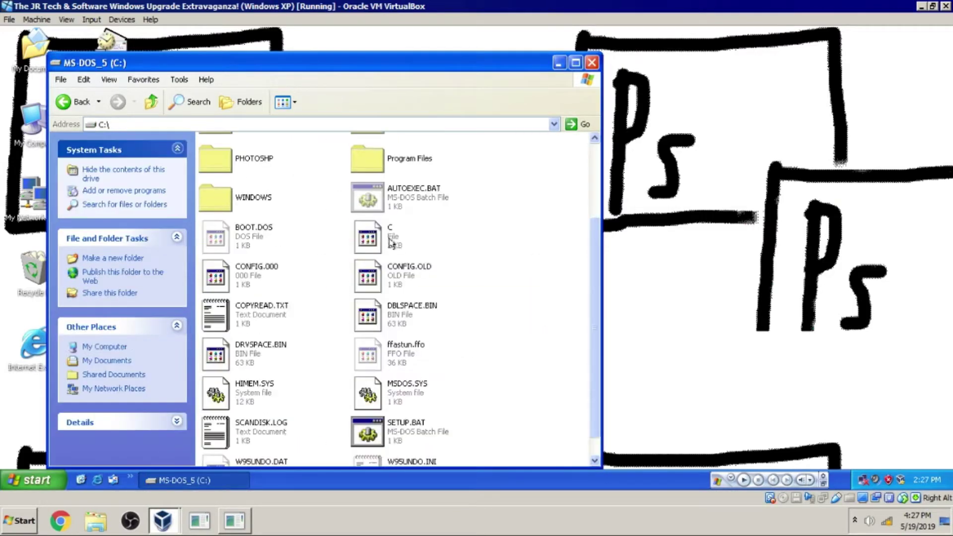
{"action": "scroll", "coordinate": [352, 323], "scroll_direction": "down", "scroll_amount": 1}
{"action": "double_click", "coordinate": [243, 282]}
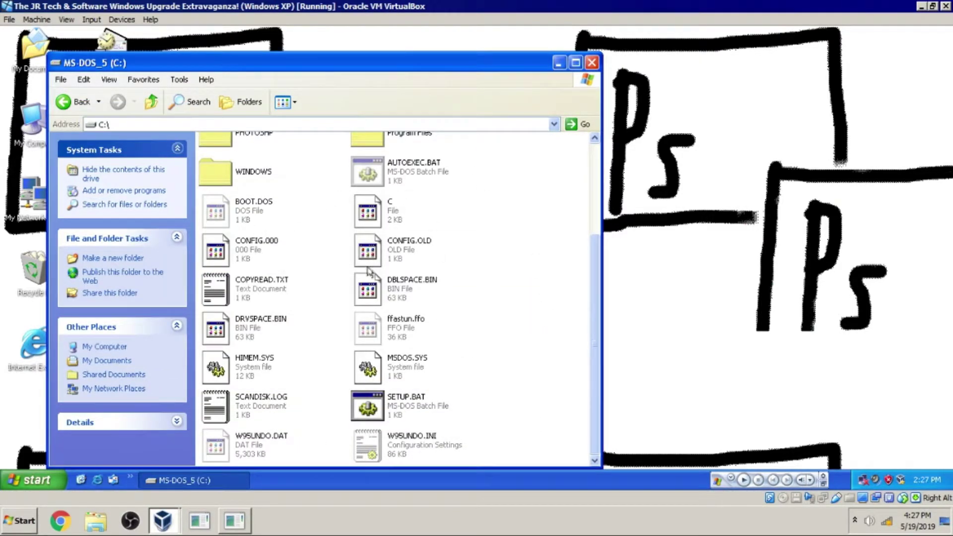
{"action": "left_click", "coordinate": [367, 367]}
{"action": "left_click", "coordinate": [316, 364]}
Search all files and folders for *.com, then for files named command.
{"action": "key", "text": "F3"}
{"action": "left_click", "coordinate": [104, 310]}
{"action": "type", "text": "*.com"}
{"action": "key", "text": "Return"}
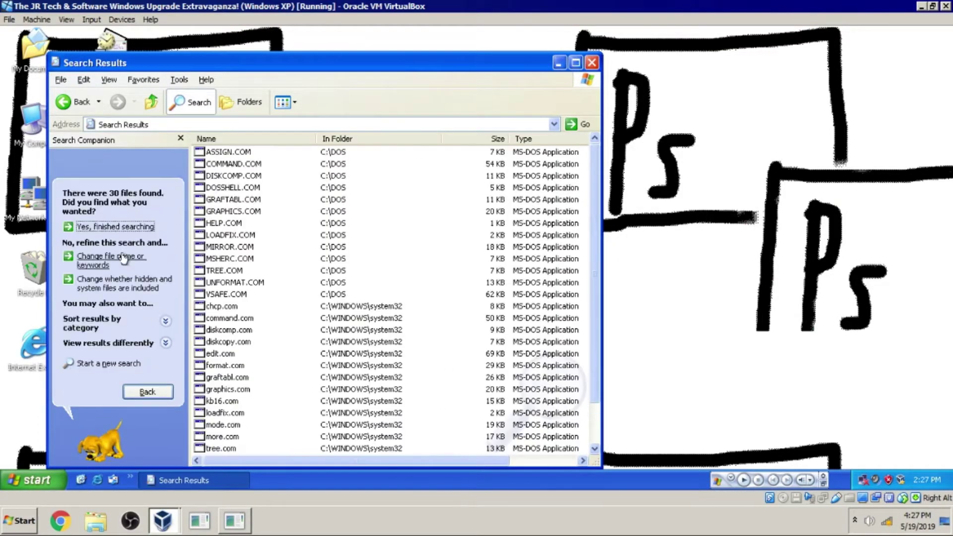
{"action": "left_click", "coordinate": [124, 233]}
{"action": "key", "text": "BackSpace"}
{"action": "key", "text": "F3"}
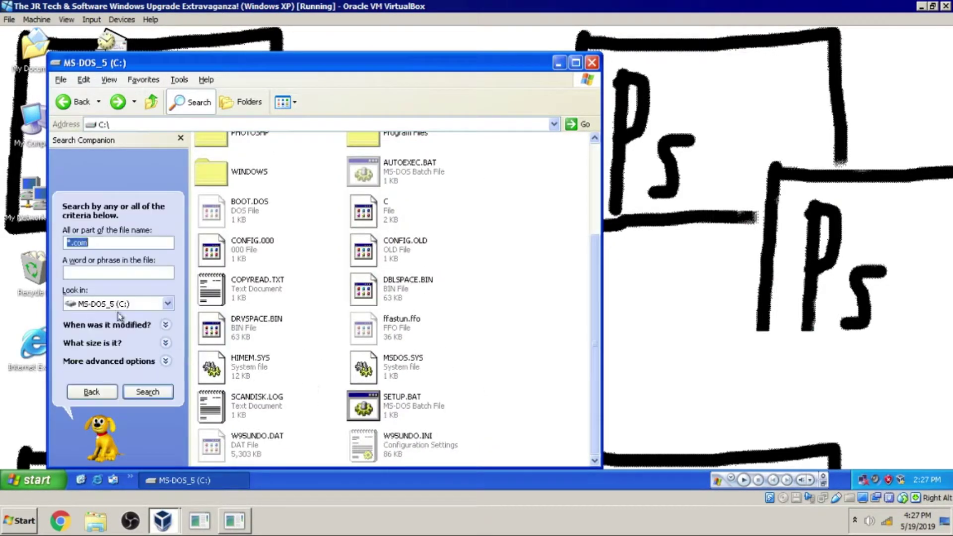
{"action": "key", "text": "Return"}
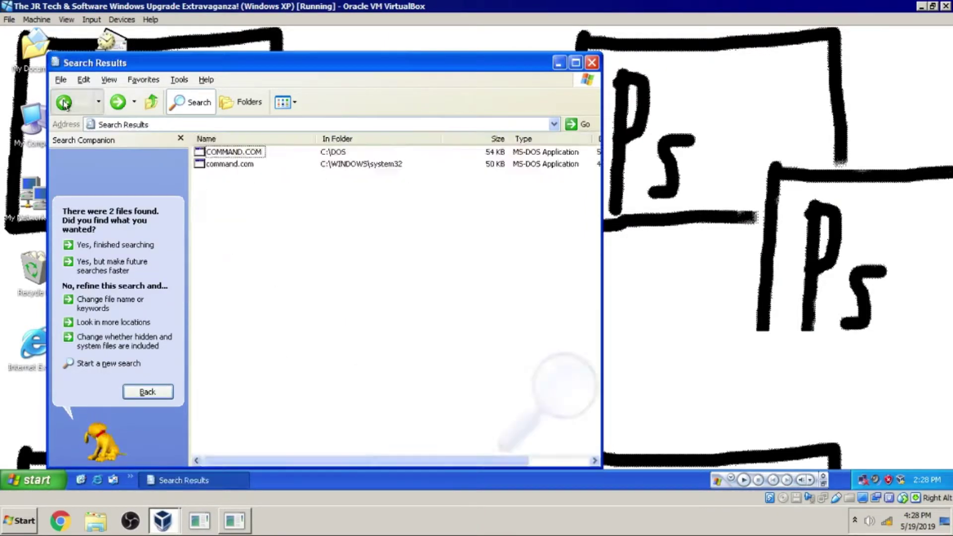
{"action": "left_click", "coordinate": [151, 102]}
{"action": "left_click", "coordinate": [191, 101]}
Open the DOS folder, change its icon display, and locate COMMAND.COM.
{"action": "double_click", "coordinate": [360, 186]}
{"action": "left_click", "coordinate": [395, 200]}
{"action": "scroll", "coordinate": [411, 213], "scroll_direction": "down", "scroll_amount": 3}
{"action": "scroll", "coordinate": [410, 213], "scroll_direction": "up", "scroll_amount": 3}
{"action": "right_click", "coordinate": [407, 231]}
{"action": "right_click", "coordinate": [516, 232]}
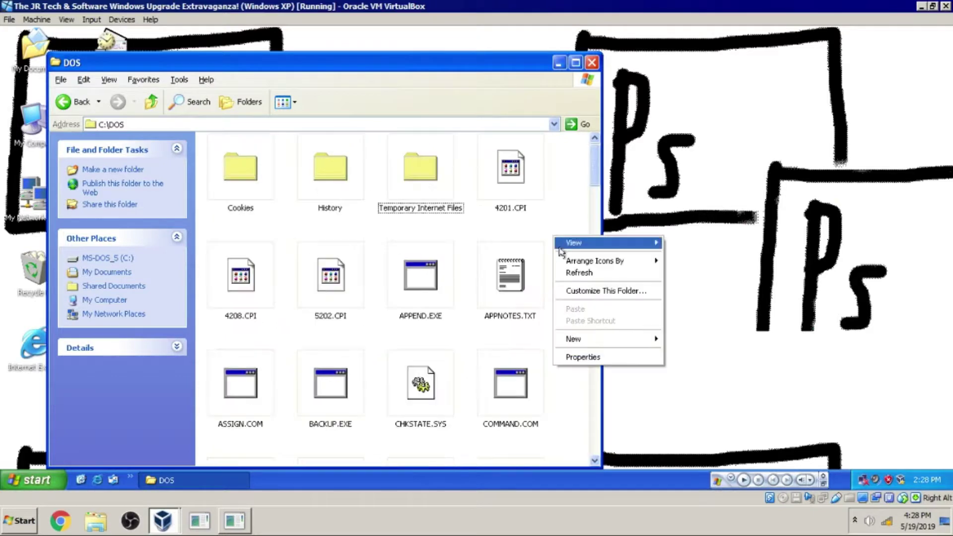
{"action": "left_click", "coordinate": [682, 266]}
{"action": "left_click", "coordinate": [304, 298]}
{"action": "left_click", "coordinate": [335, 312]}
Open a cmd prompt and run the old COMMAND.COM shell in it.
{"action": "left_click", "coordinate": [305, 124]}
{"action": "type", "text": "cmd"}
{"action": "key", "text": "Return"}
{"action": "key", "text": "Escape"}
{"action": "key", "text": "Return"}
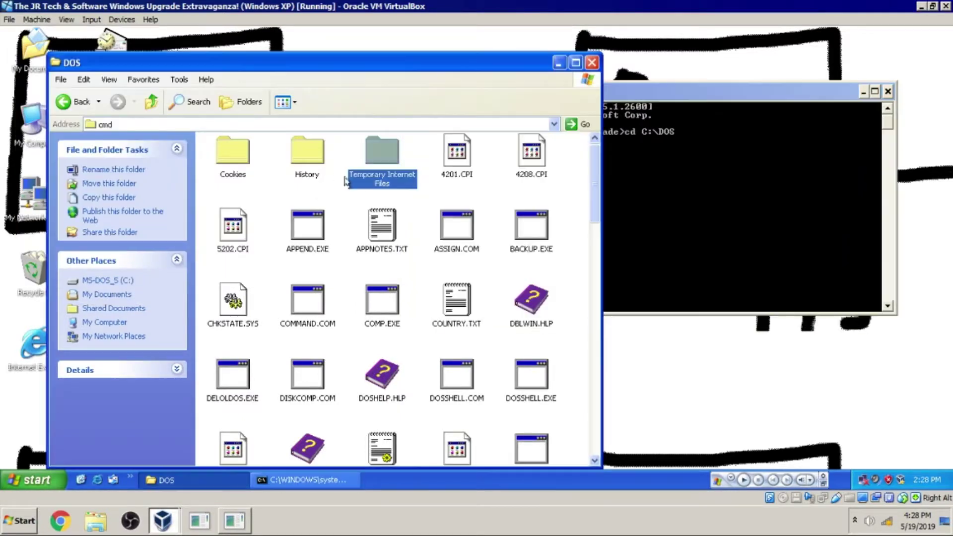
{"action": "left_click", "coordinate": [700, 185]}
{"action": "type", "text": "command"}
{"action": "key", "text": "Return"}
Select and clear console text, then move the DOS Shell window to the lower right.
{"action": "left_click_drag", "start_coordinate": [658, 173], "coordinate": [404, 175]}
{"action": "type", "text": "v"}
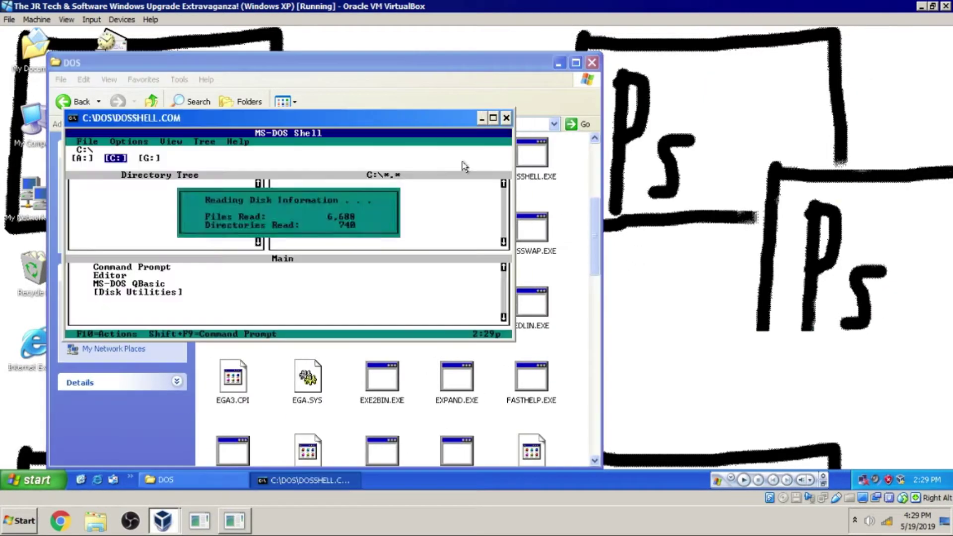
{"action": "left_click_drag", "start_coordinate": [400, 305], "coordinate": [316, 236]}
{"action": "left_click", "coordinate": [292, 243]}
{"action": "left_click_drag", "start_coordinate": [359, 120], "coordinate": [495, 133]}
End the explorer.exe process from Task Manager.
{"action": "right_click", "coordinate": [459, 479]}
{"action": "left_click", "coordinate": [488, 440]}
{"action": "left_click", "coordinate": [372, 170]}
{"action": "left_click", "coordinate": [593, 447]}
{"action": "left_click", "coordinate": [449, 304]}
Browse the WINDOWS files and Disk Utilities group in DOS Shell, then close it.
{"action": "key", "text": "Return"}
{"action": "key", "text": "Return"}
{"action": "key", "text": "ctrl+c"}
{"action": "key", "text": "Down"}
{"action": "key", "text": "Down"}
{"action": "key", "text": "Down"}
{"action": "key", "text": "Down"}
{"action": "key", "text": "Down"}
{"action": "key", "text": "Down"}
{"action": "key", "text": "Down"}
{"action": "key", "text": "Down"}
{"action": "key", "text": "Down"}
{"action": "key", "text": "Down"}
{"action": "key", "text": "Down"}
{"action": "key", "text": "Tab"}
{"action": "key", "text": "Down"}
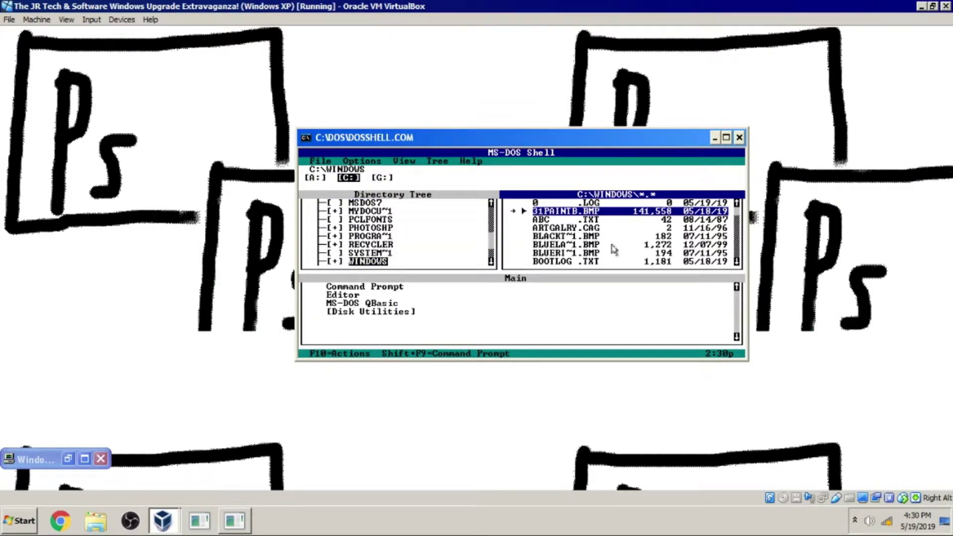
{"action": "key", "text": "Tab"}
{"action": "key", "text": "Return"}
{"action": "key", "text": "Down"}
{"action": "key", "text": "Down"}
{"action": "key", "text": "Down"}
{"action": "key", "text": "Down"}
{"action": "key", "text": "Down"}
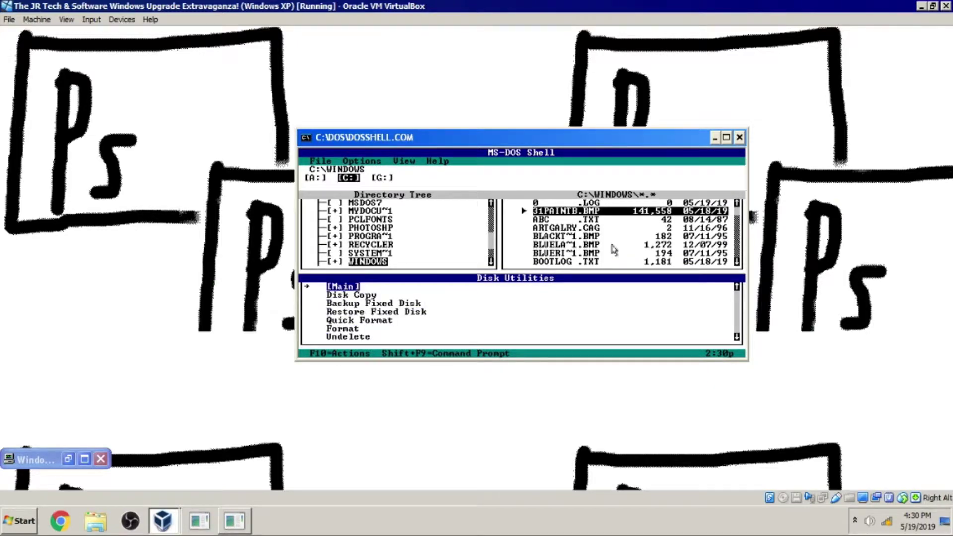
{"action": "key", "text": "Return"}
{"action": "key", "text": "Down"}
{"action": "left_click", "coordinate": [739, 138]}
Relaunch explorer as a new task from Task Manager, then close Task Manager.
{"action": "key", "text": "ctrl+shift+Escape"}
{"action": "left_click", "coordinate": [342, 103]}
{"action": "left_click", "coordinate": [362, 117]}
{"action": "key", "text": "Return"}
{"action": "left_click", "coordinate": [600, 90]}
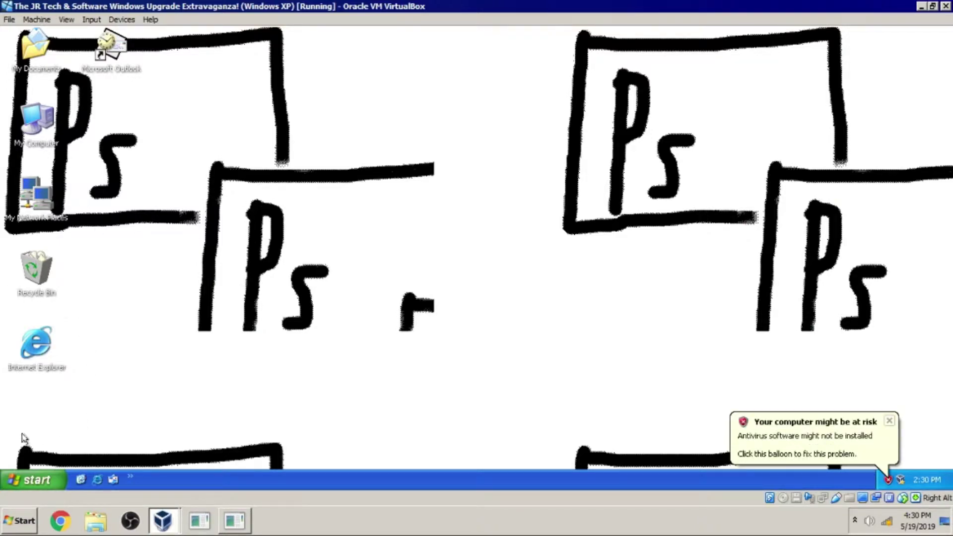
Open the WINDOWS folder on the MS-DOS_5 (C:) drive via My Computer.
{"action": "left_click", "coordinate": [33, 483]}
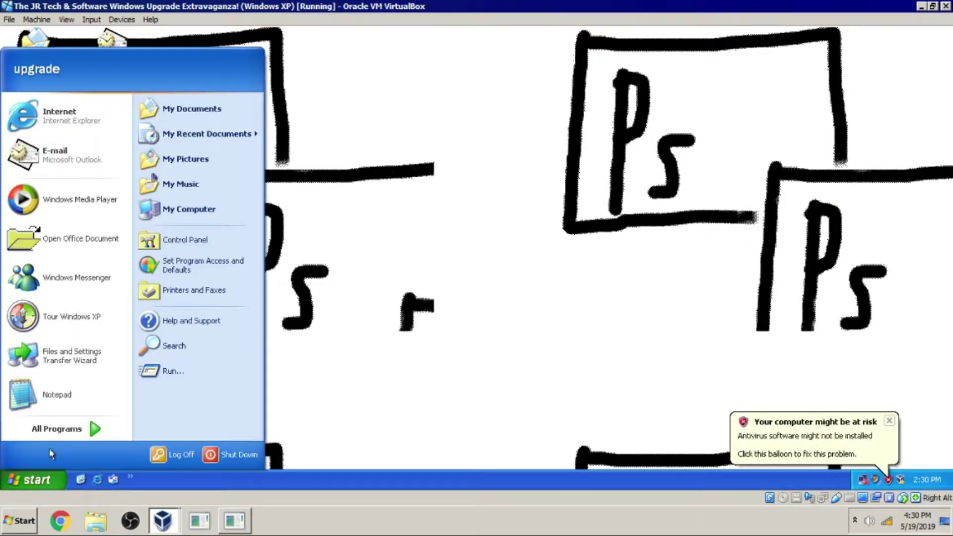
{"action": "left_click", "coordinate": [175, 371]}
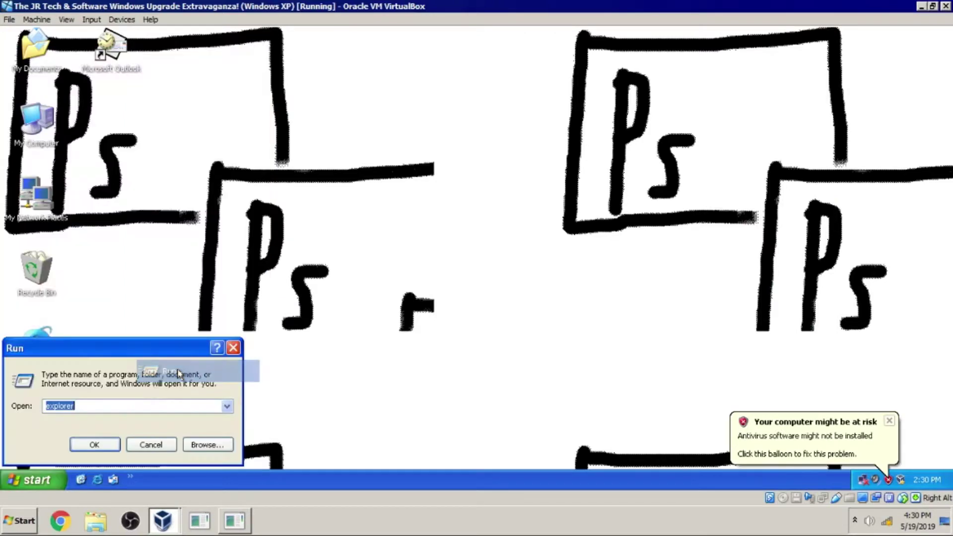
{"action": "left_click", "coordinate": [234, 347]}
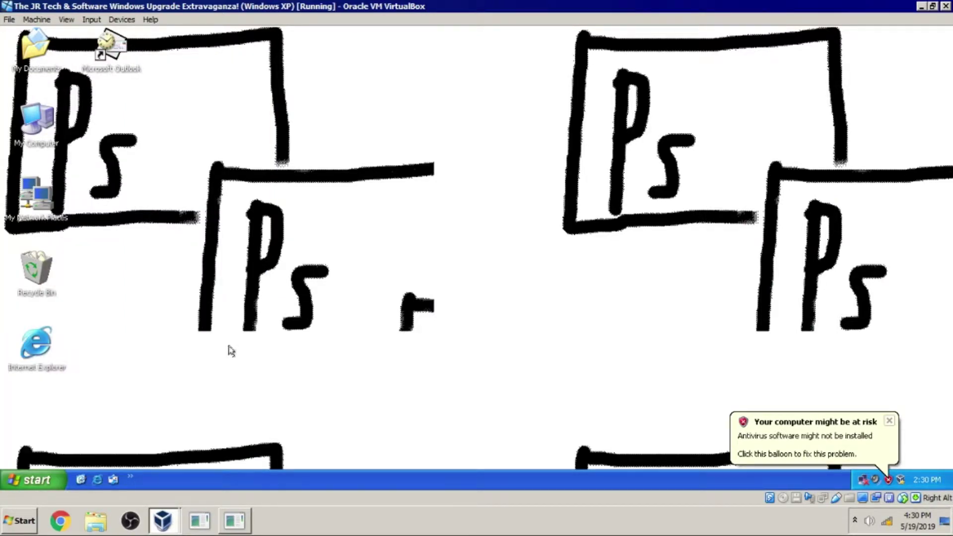
{"action": "right_click", "coordinate": [248, 480]}
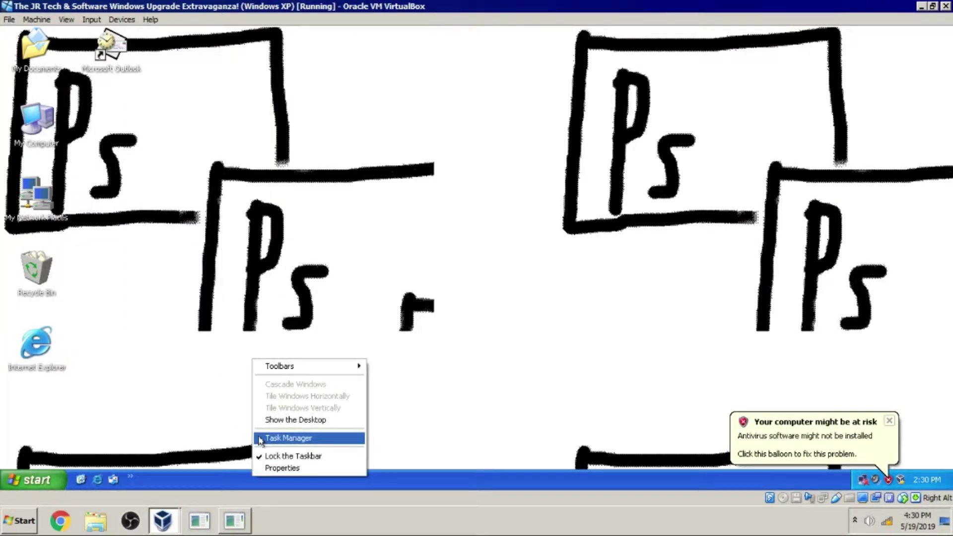
{"action": "left_click", "coordinate": [47, 477]}
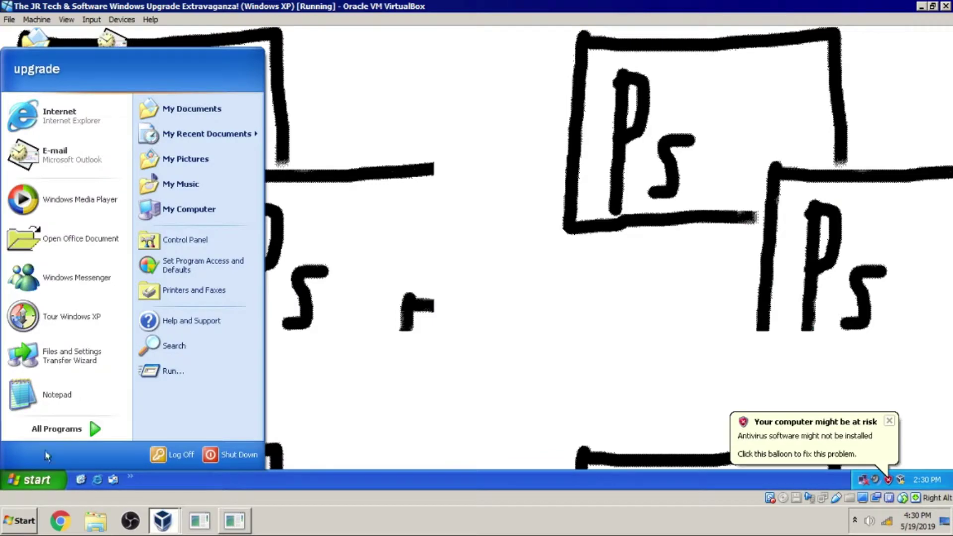
{"action": "left_click", "coordinate": [198, 212]}
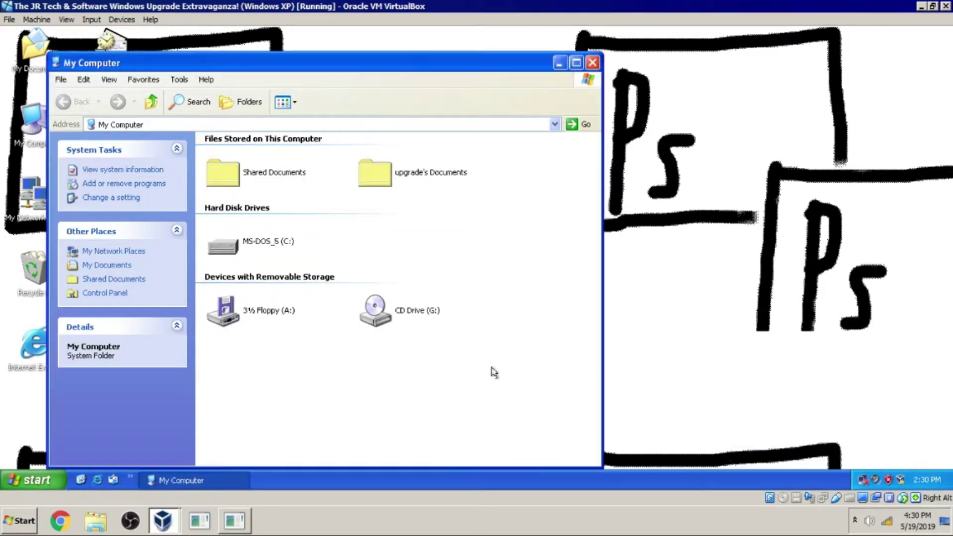
{"action": "double_click", "coordinate": [278, 247]}
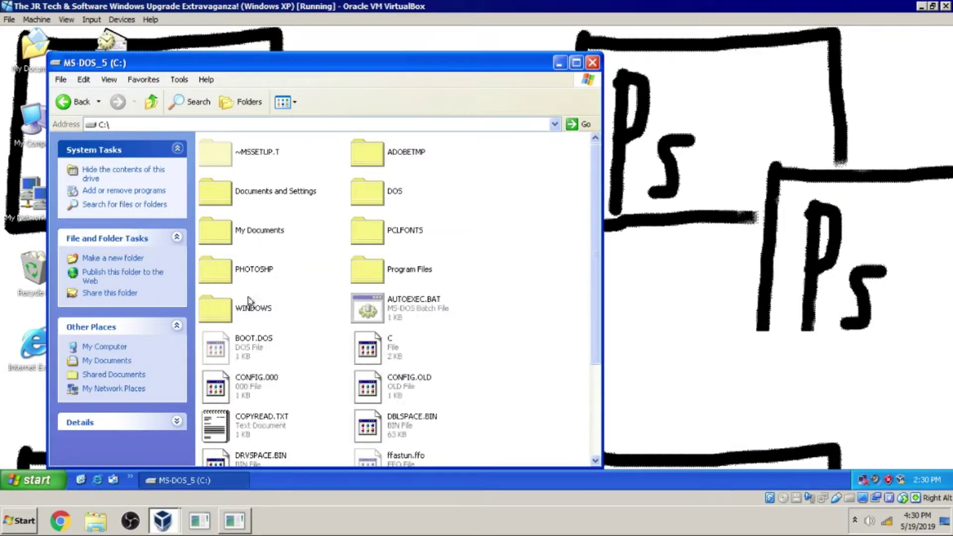
{"action": "left_click", "coordinate": [251, 308]}
{"action": "double_click", "coordinate": [212, 310]}
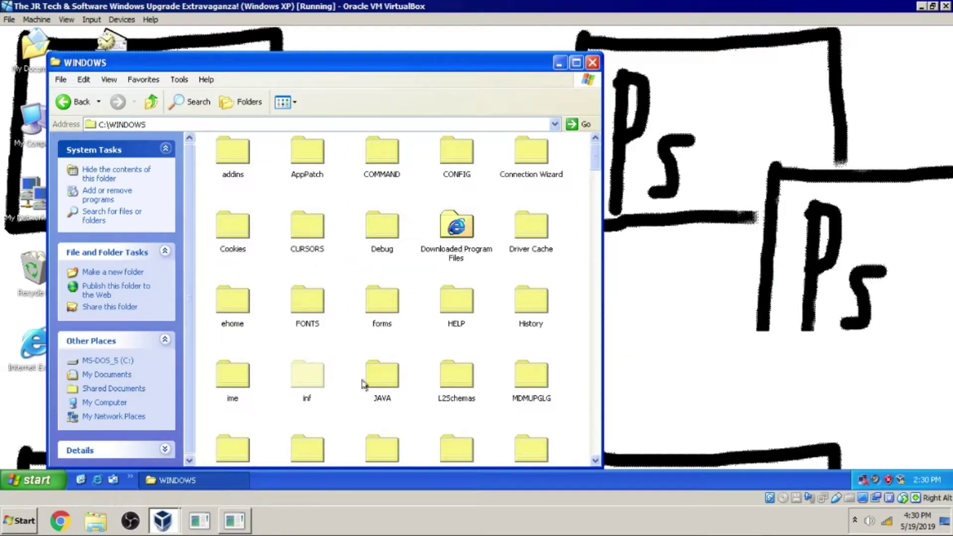
View 31PAINTB.BMP in the picture viewer, then close it.
{"action": "scroll", "coordinate": [492, 356], "scroll_direction": "down", "scroll_amount": 10}
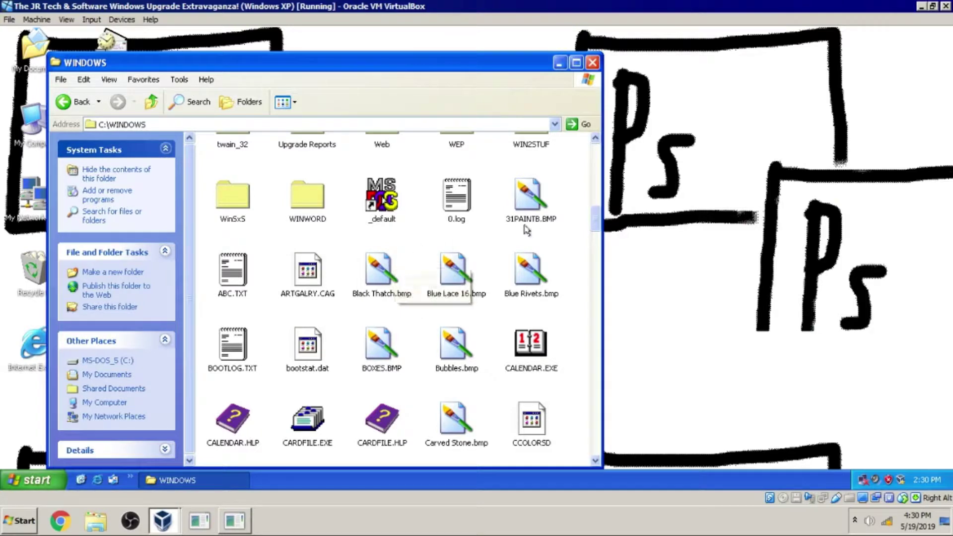
{"action": "double_click", "coordinate": [528, 205]}
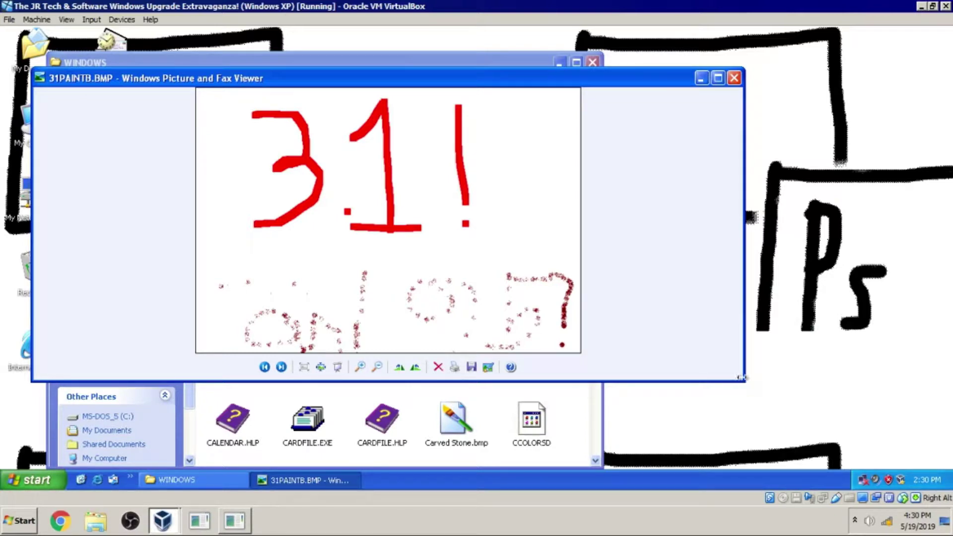
{"action": "left_click_drag", "start_coordinate": [742, 381], "coordinate": [424, 352]}
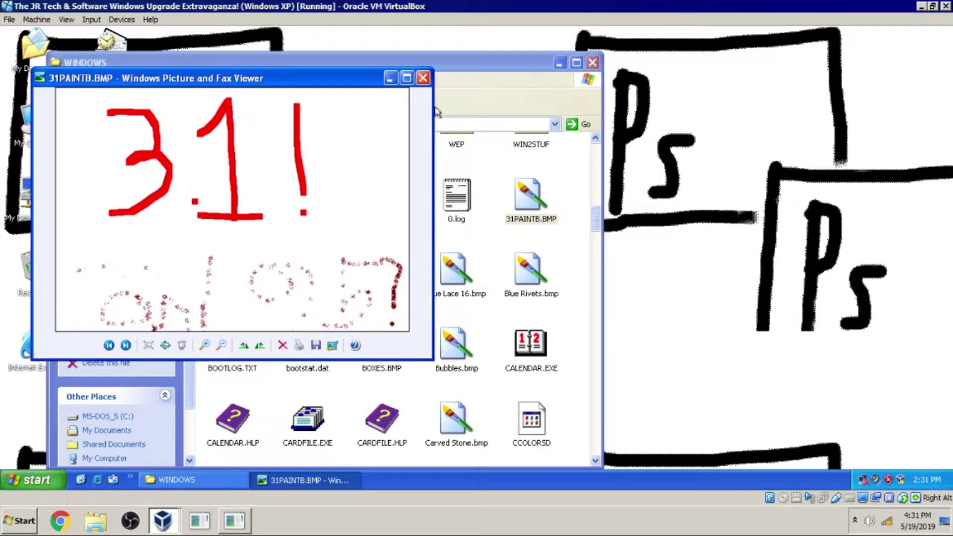
{"action": "left_click", "coordinate": [416, 78]}
{"action": "left_click", "coordinate": [485, 269]}
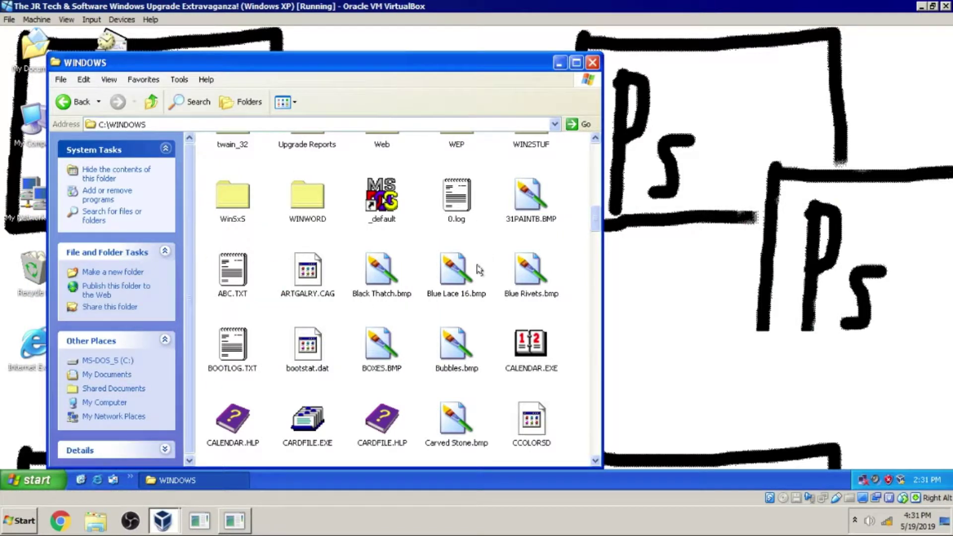
Browse the WINDOWS folder, selecting the forms and MDMUPGLG folders.
{"action": "scroll", "coordinate": [481, 264], "scroll_direction": "up", "scroll_amount": 5}
{"action": "scroll", "coordinate": [481, 263], "scroll_direction": "up", "scroll_amount": 2}
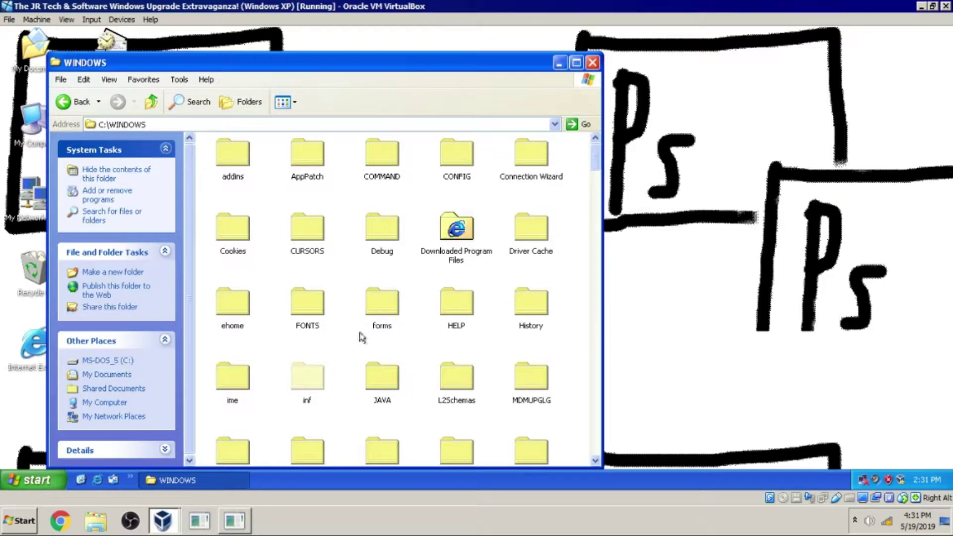
{"action": "scroll", "coordinate": [347, 263], "scroll_direction": "down", "scroll_amount": 6}
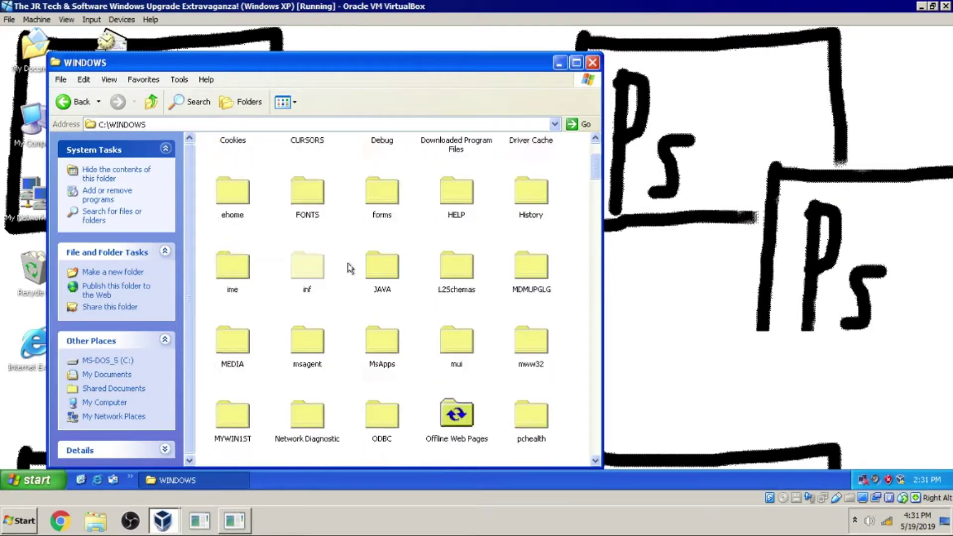
{"action": "type", "text": "medc"}
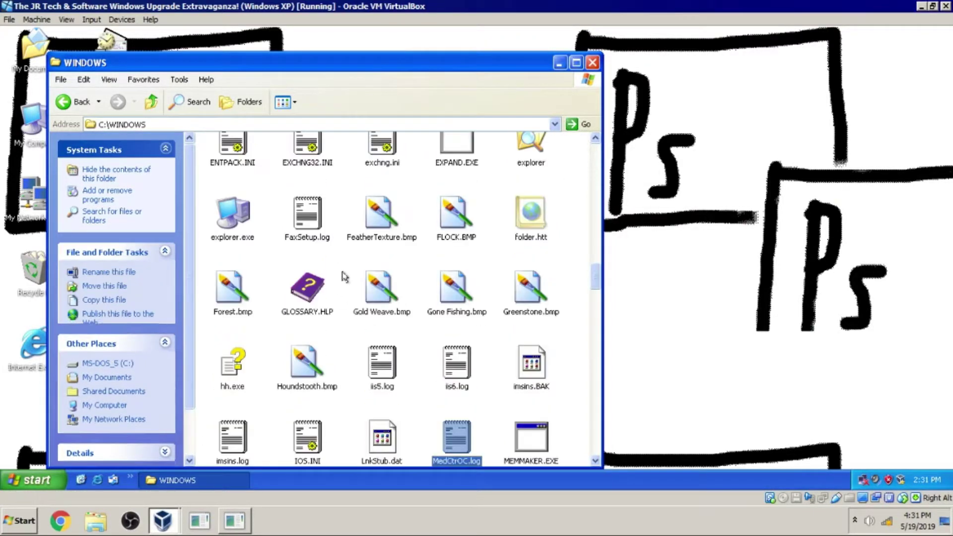
{"action": "scroll", "coordinate": [347, 276], "scroll_direction": "up", "scroll_amount": 15}
{"action": "left_click", "coordinate": [369, 242]}
{"action": "key", "text": "m"}
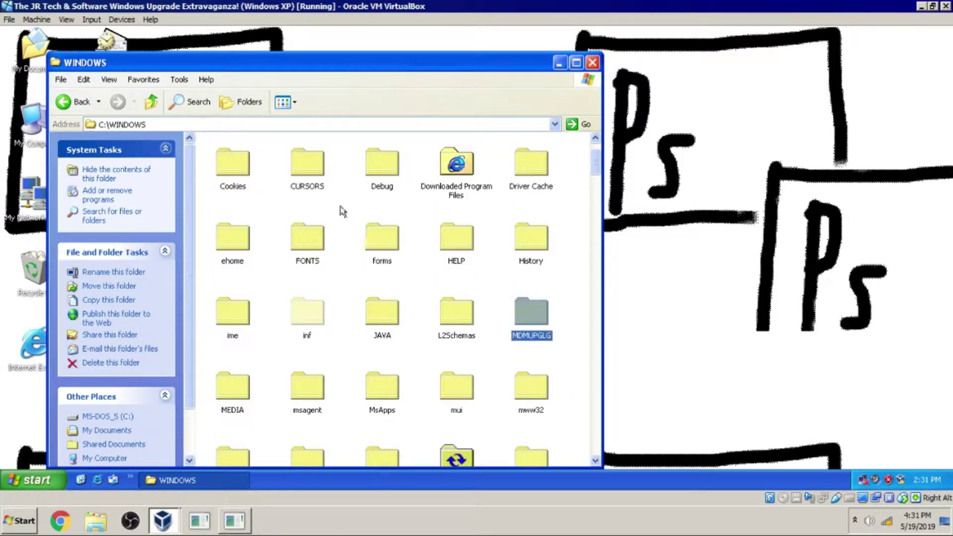
Search all files for 'My Documents', open it and its My Pictures folder, then close the window.
{"action": "key", "text": "F3"}
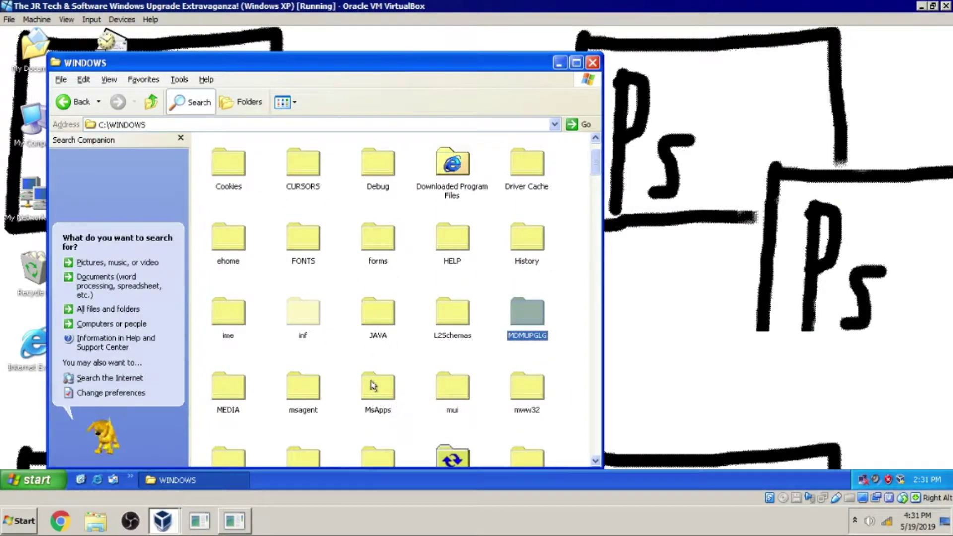
{"action": "left_click", "coordinate": [107, 309]}
{"action": "type", "text": "My Docu"}
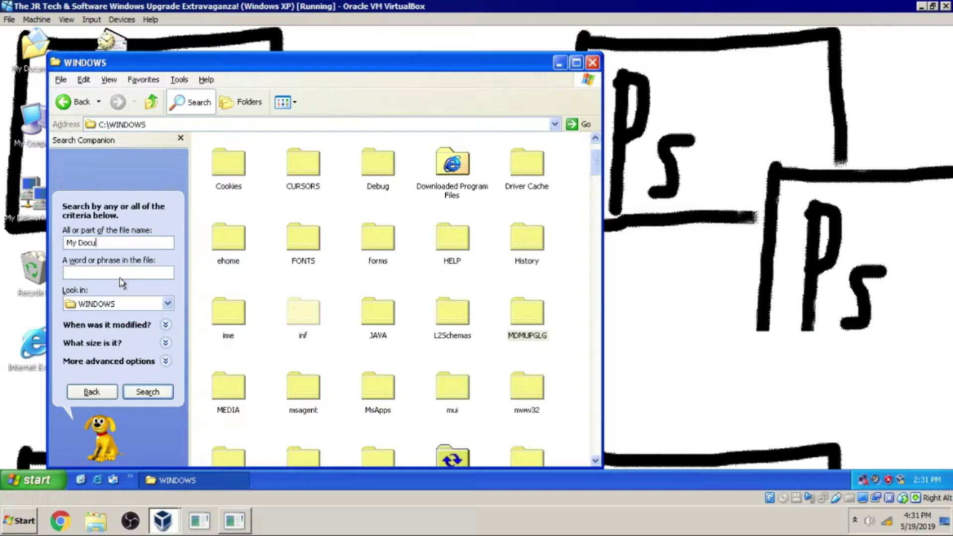
{"action": "type", "text": "ments"}
{"action": "key", "text": "Return"}
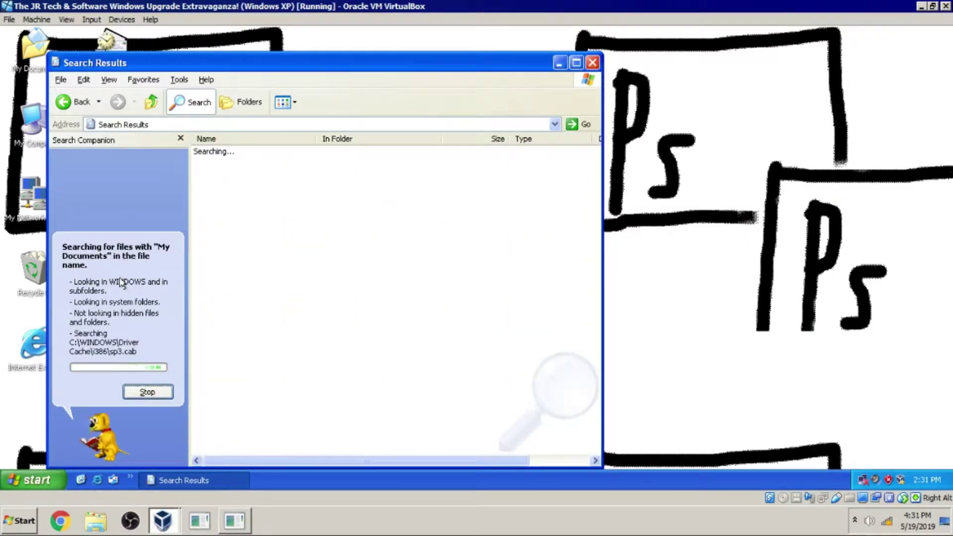
{"action": "double_click", "coordinate": [219, 153]}
{"action": "double_click", "coordinate": [250, 152]}
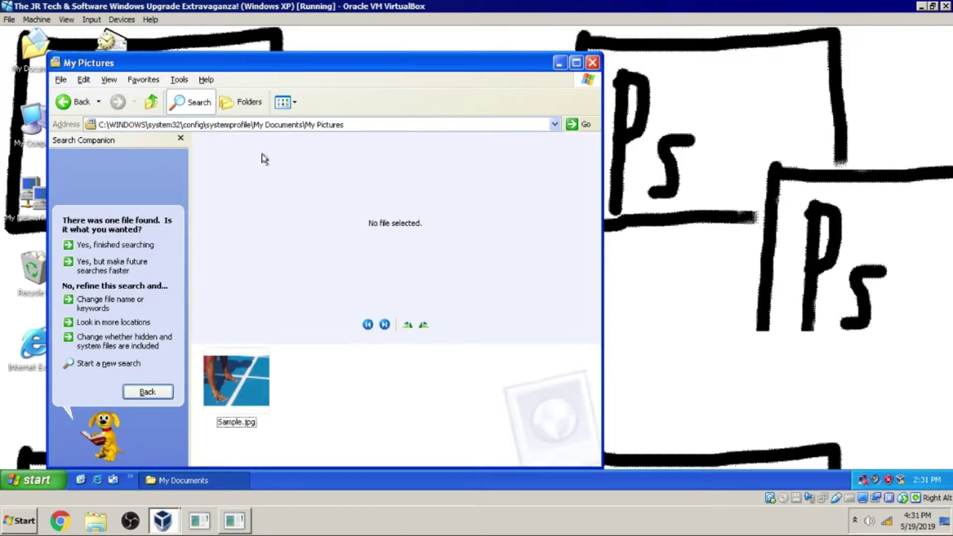
{"action": "left_click", "coordinate": [590, 61]}
{"action": "left_click", "coordinate": [5, 482]}
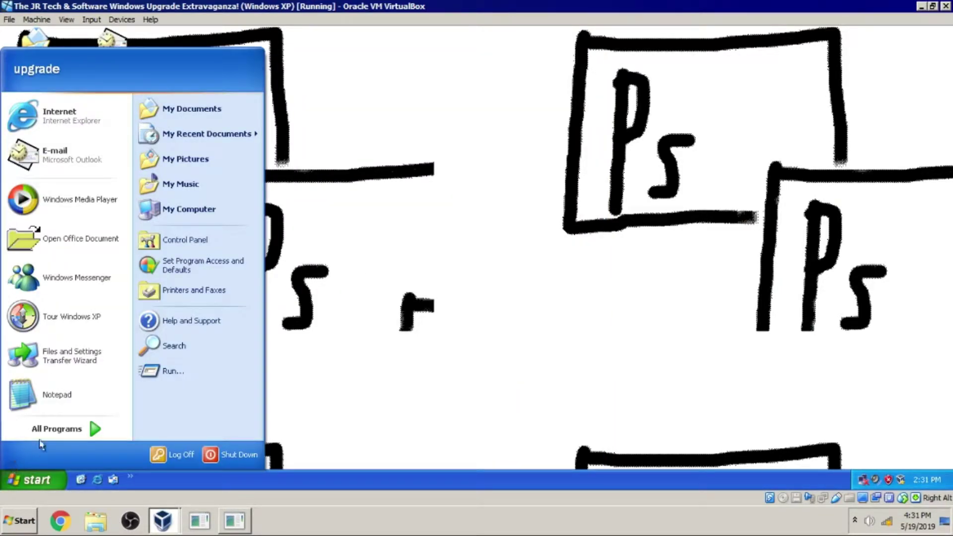
Launch Windows Movie Maker, browse the Import video dialog up to Desktop, then close both.
{"action": "mouse_move", "coordinate": [51, 438]}
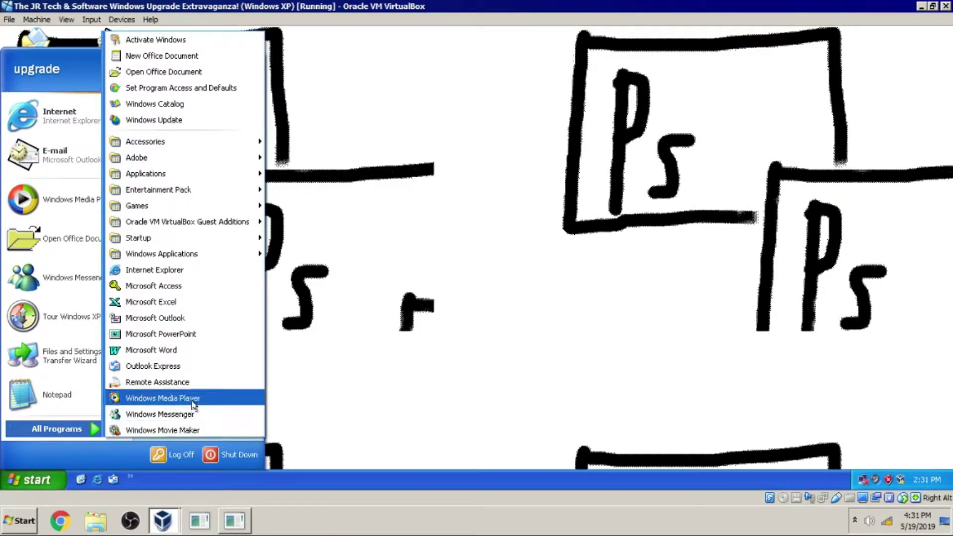
{"action": "left_click", "coordinate": [162, 430]}
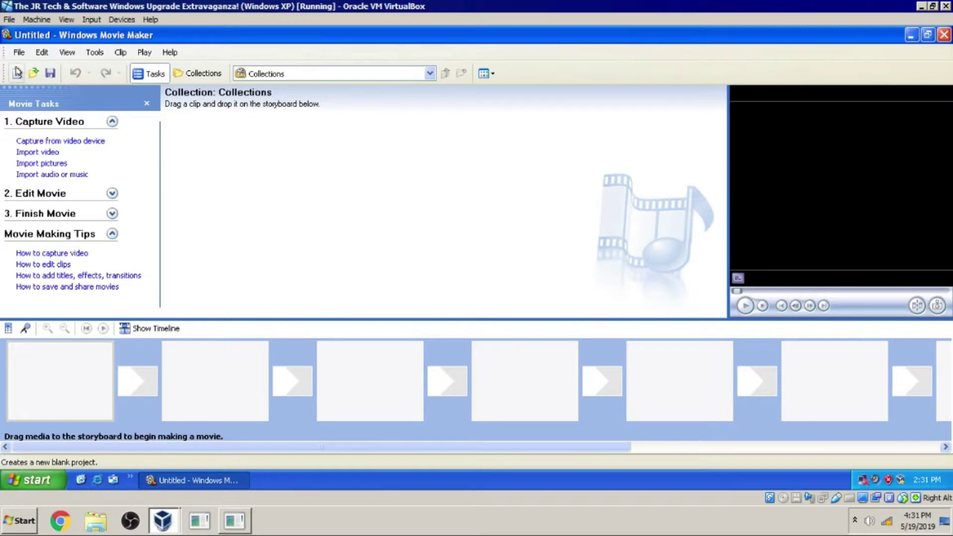
{"action": "left_click", "coordinate": [49, 153]}
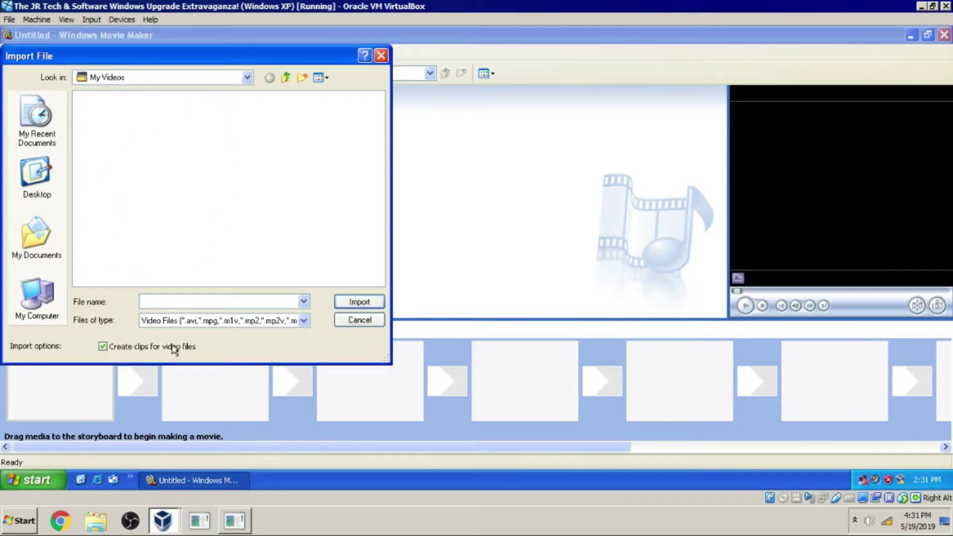
{"action": "left_click", "coordinate": [282, 82]}
{"action": "left_click", "coordinate": [281, 82]}
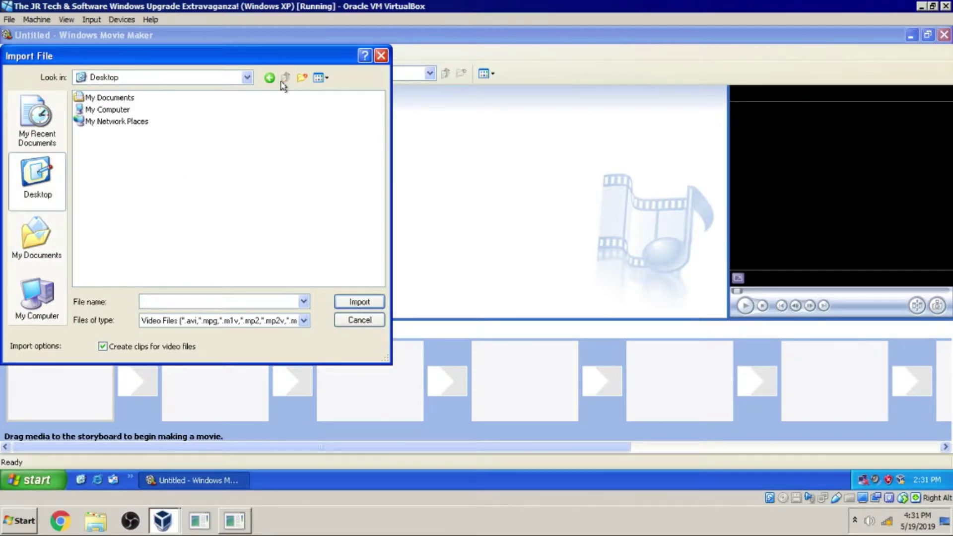
{"action": "left_click", "coordinate": [381, 55]}
{"action": "left_click", "coordinate": [944, 35]}
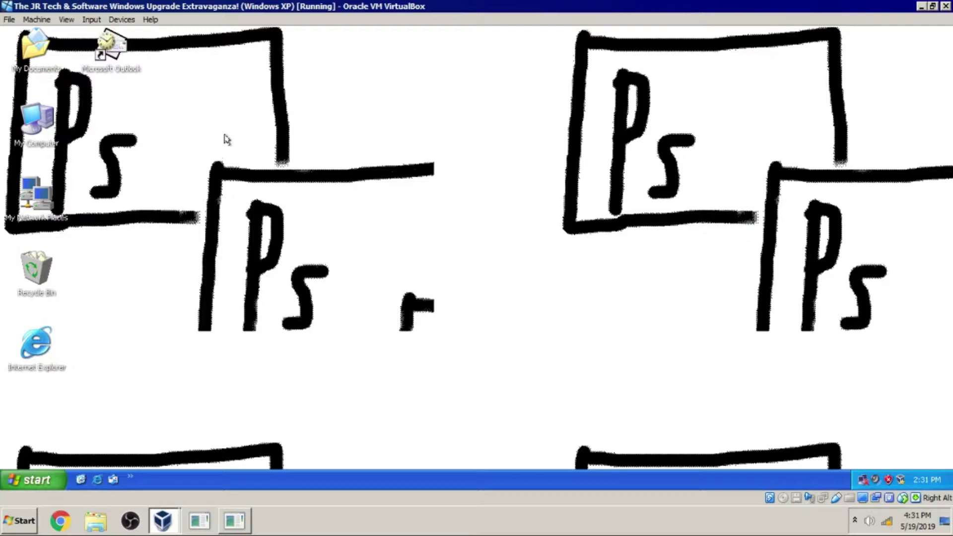
Insert the Windows Vista 32-Bit.iso disc image into the VM's optical drive.
{"action": "left_click", "coordinate": [122, 20]}
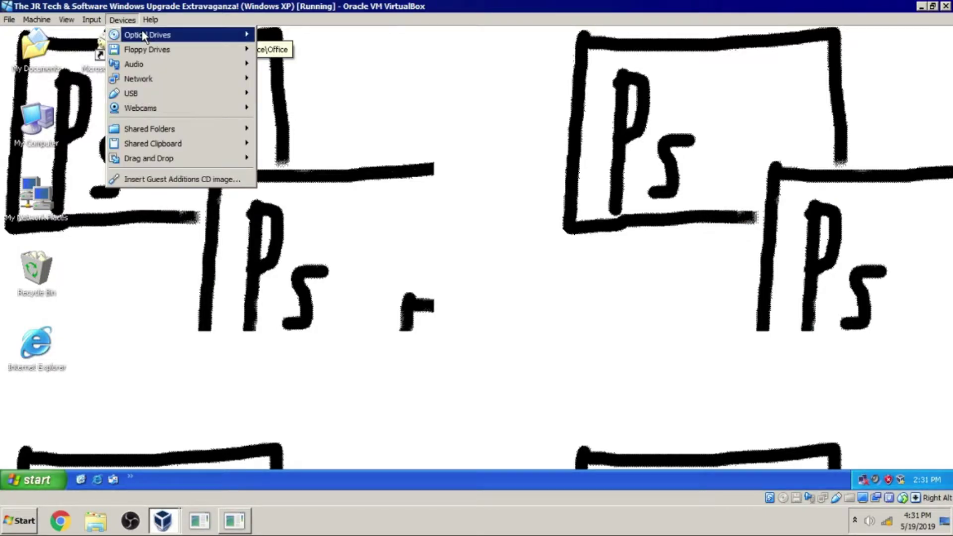
{"action": "mouse_move", "coordinate": [221, 39]}
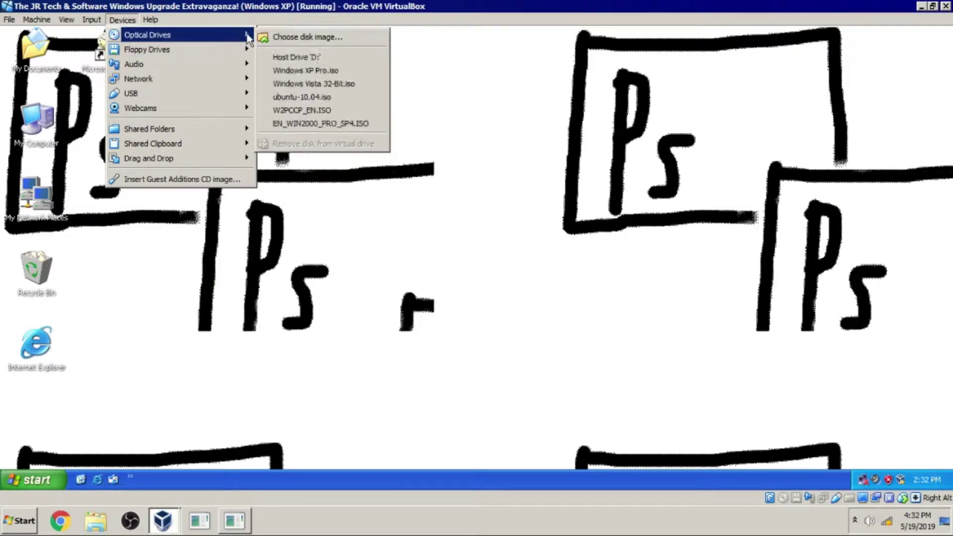
{"action": "left_click", "coordinate": [299, 83]}
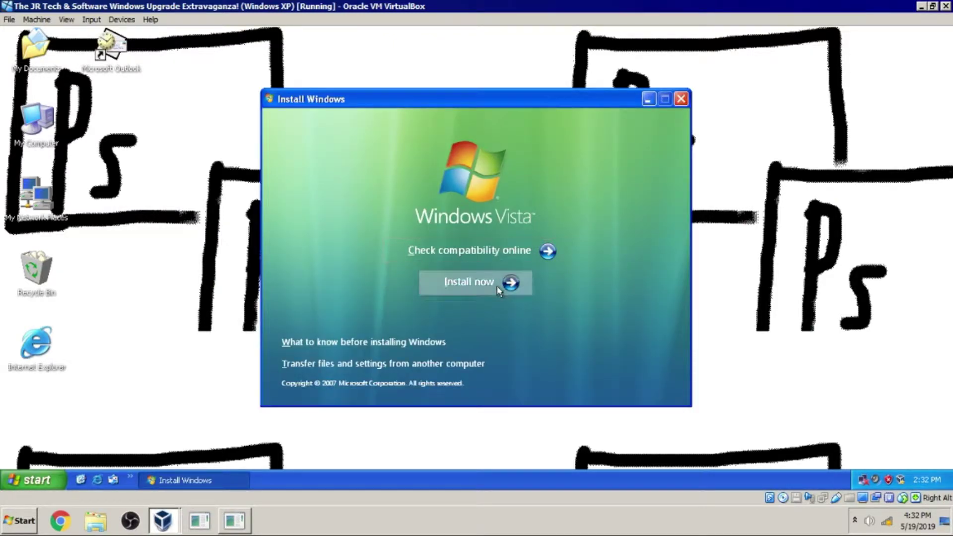
Start Vista setup without a product key, choose Ultimate and Upgrade, and pass the compatibility report.
{"action": "left_click", "coordinate": [496, 282]}
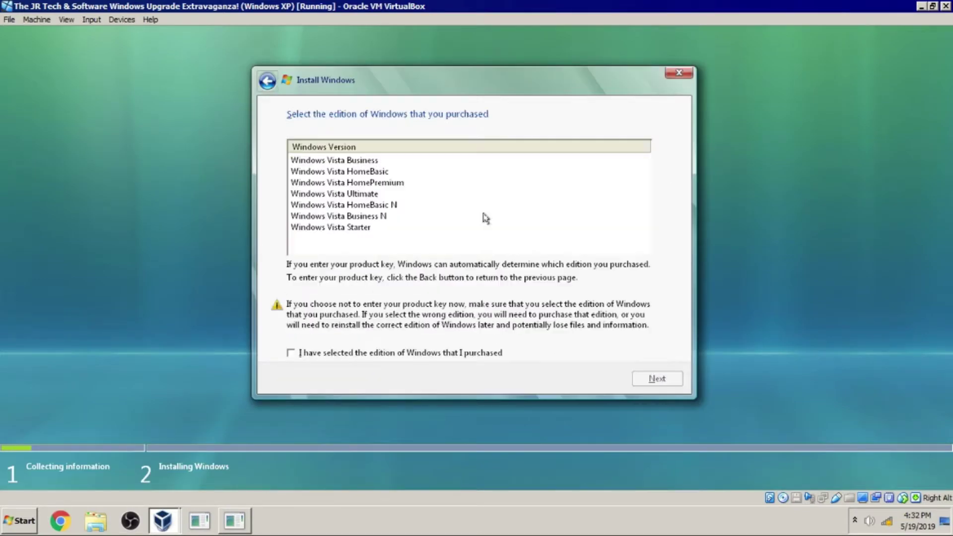
{"action": "left_click", "coordinate": [461, 189]}
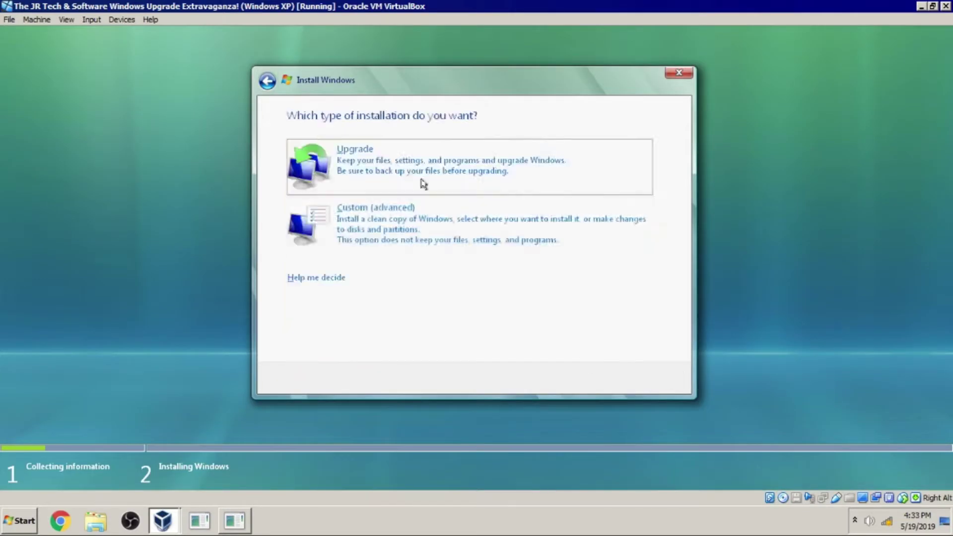
{"action": "left_click", "coordinate": [423, 184]}
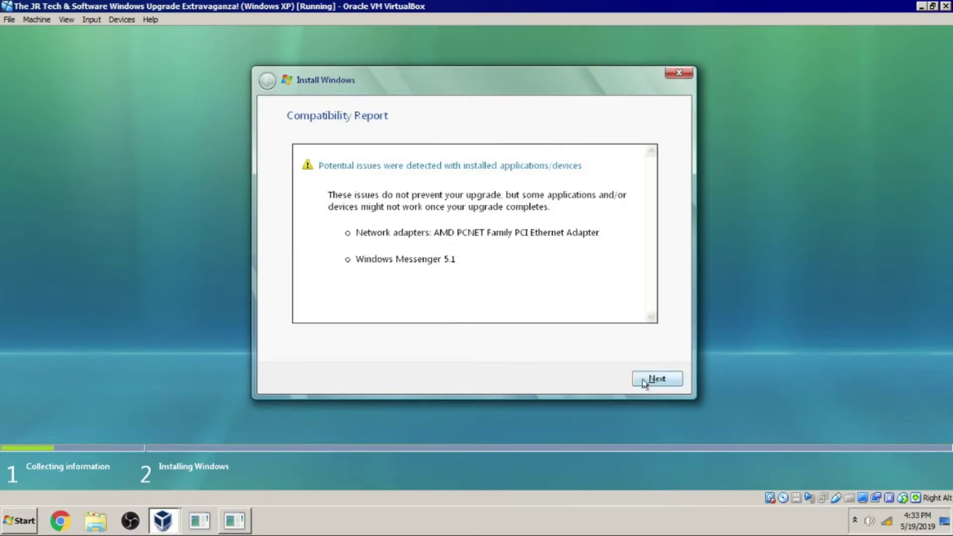
{"action": "left_click", "coordinate": [672, 374]}
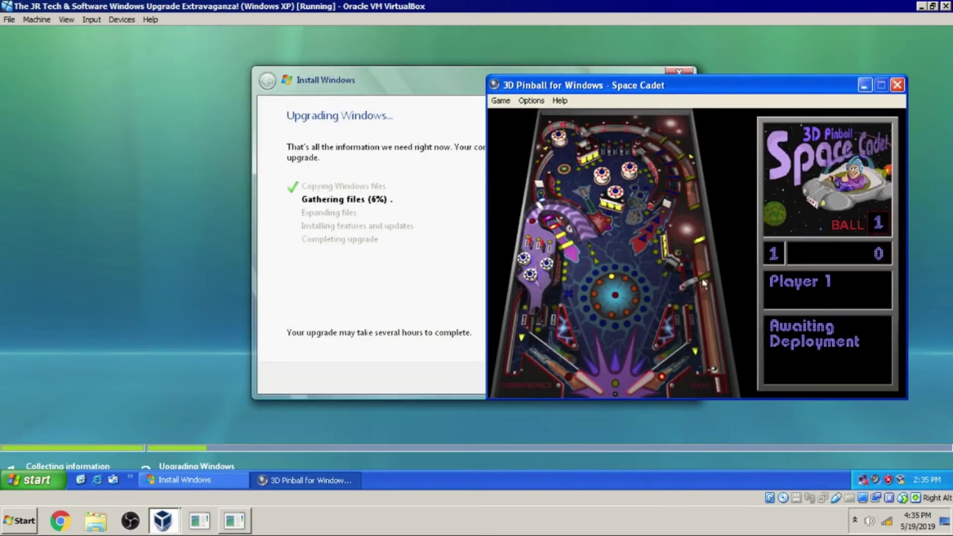
Open Pinball's game options, move Task Manager, and tile the windows vertically while setup runs.
{"action": "left_click", "coordinate": [500, 100]}
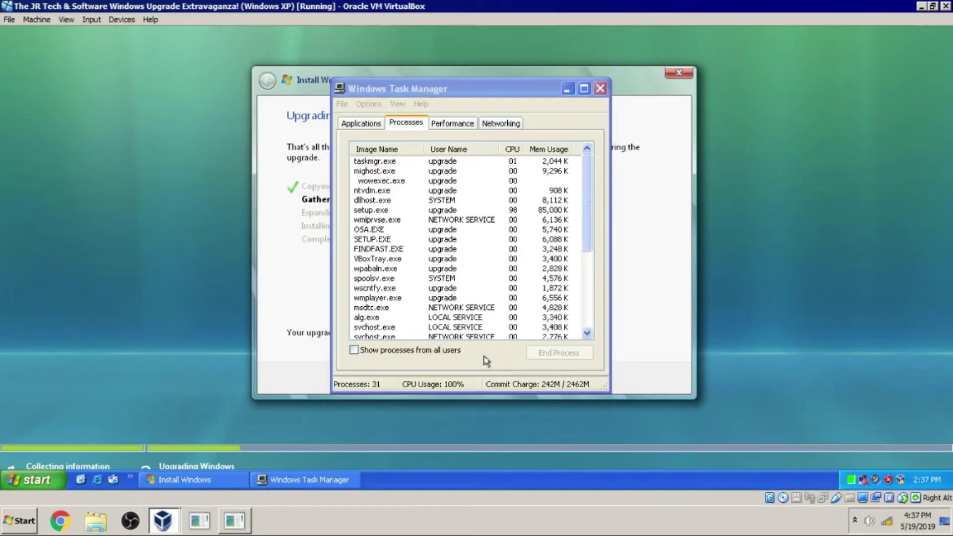
{"action": "mouse_move", "coordinate": [373, 99]}
{"action": "left_mouse_down"}
{"action": "mouse_move", "coordinate": [641, 54]}
{"action": "mouse_move", "coordinate": [369, 103]}
{"action": "left_mouse_up"}
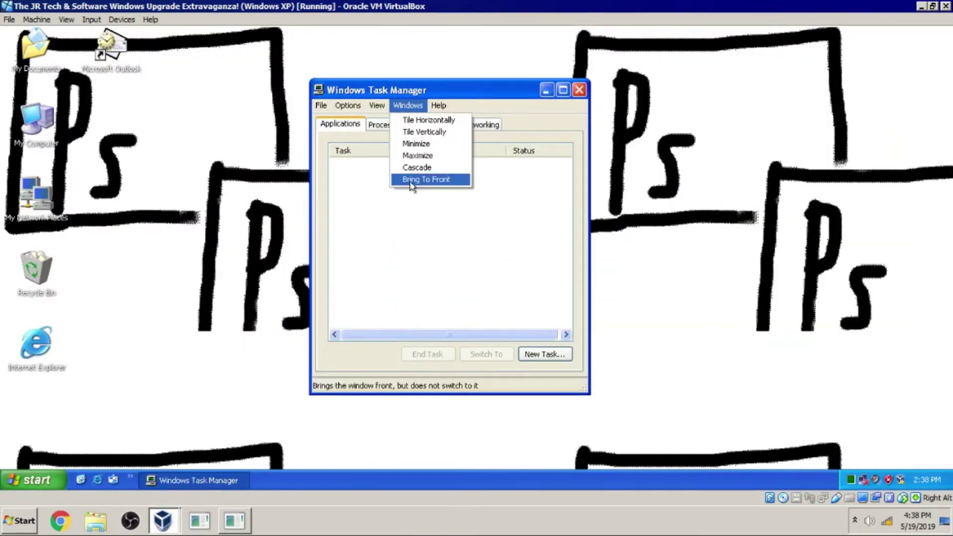
{"action": "left_click", "coordinate": [410, 180]}
{"action": "left_click", "coordinate": [407, 105]}
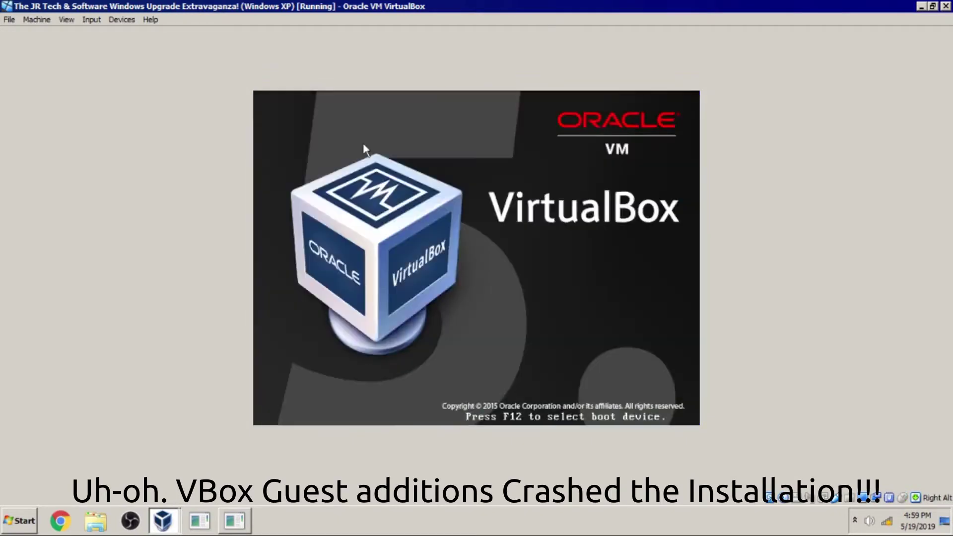
Recover from the crashed boot via Startup Repair and restart, keeping the previous display settings.
{"action": "key", "text": "Return"}
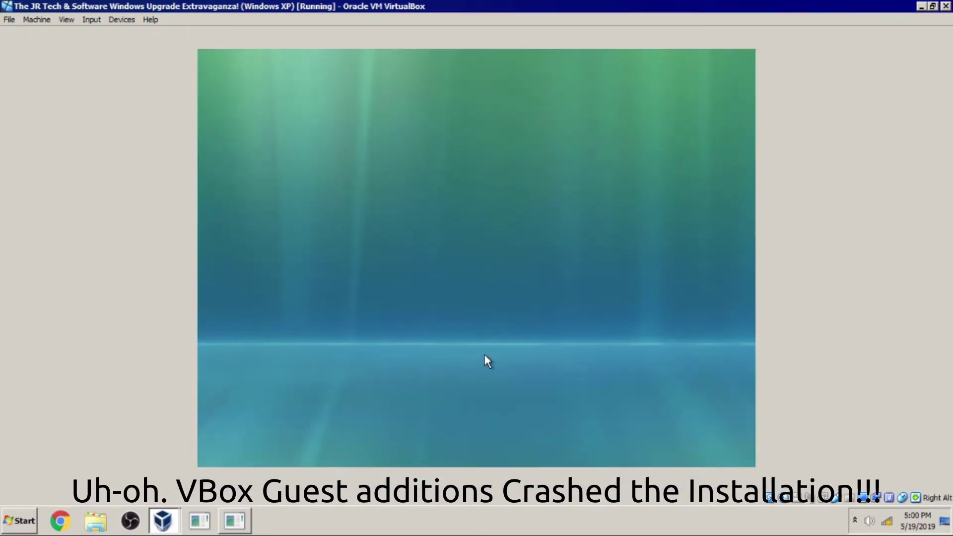
{"action": "left_click", "coordinate": [446, 274]}
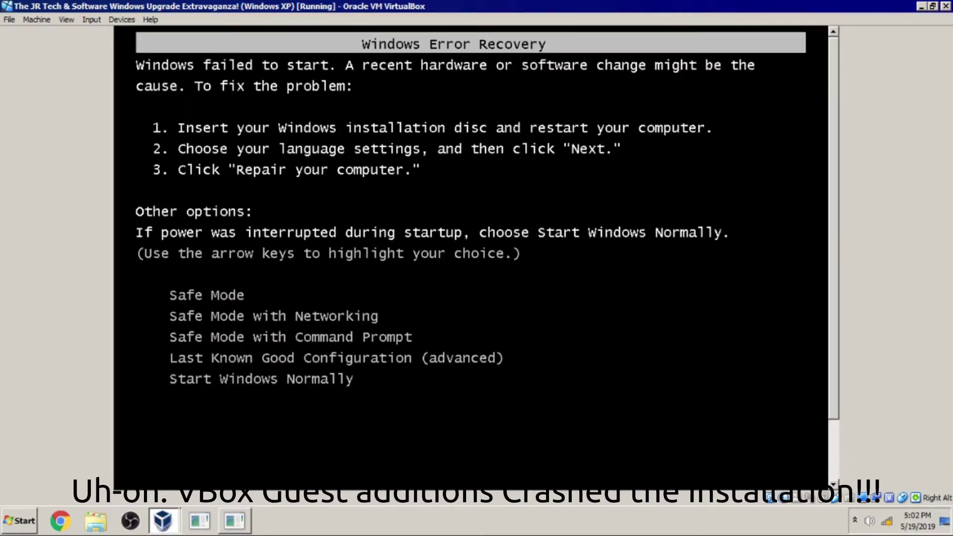
{"action": "key", "text": "Up"}
{"action": "key", "text": "Return"}
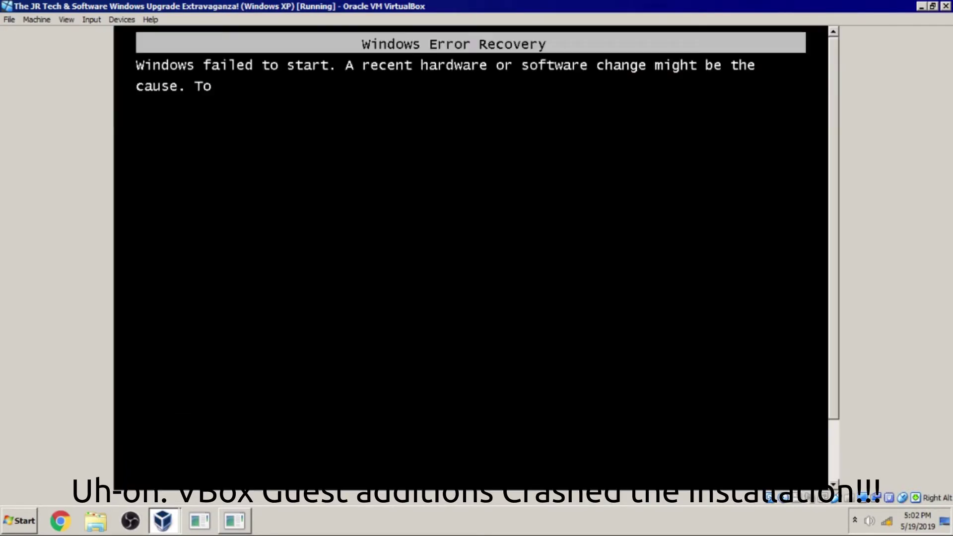
{"action": "key", "text": "Return"}
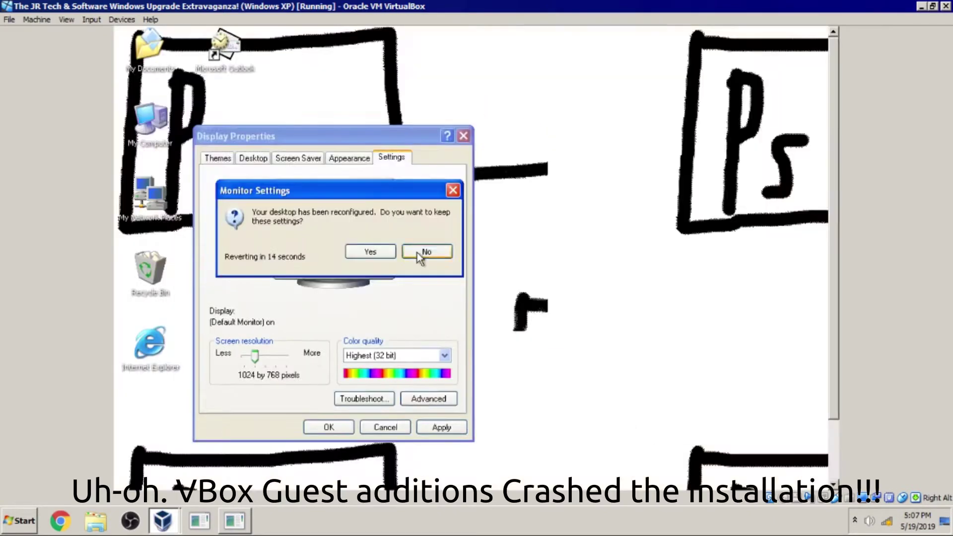
{"action": "left_click", "coordinate": [426, 251]}
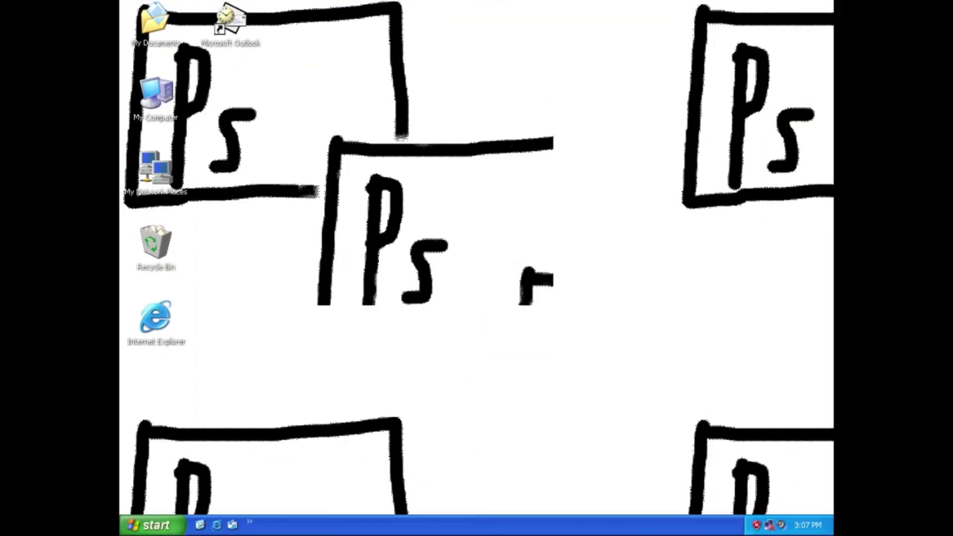
{"action": "left_click", "coordinate": [153, 524]}
{"action": "left_click", "coordinate": [226, 445]}
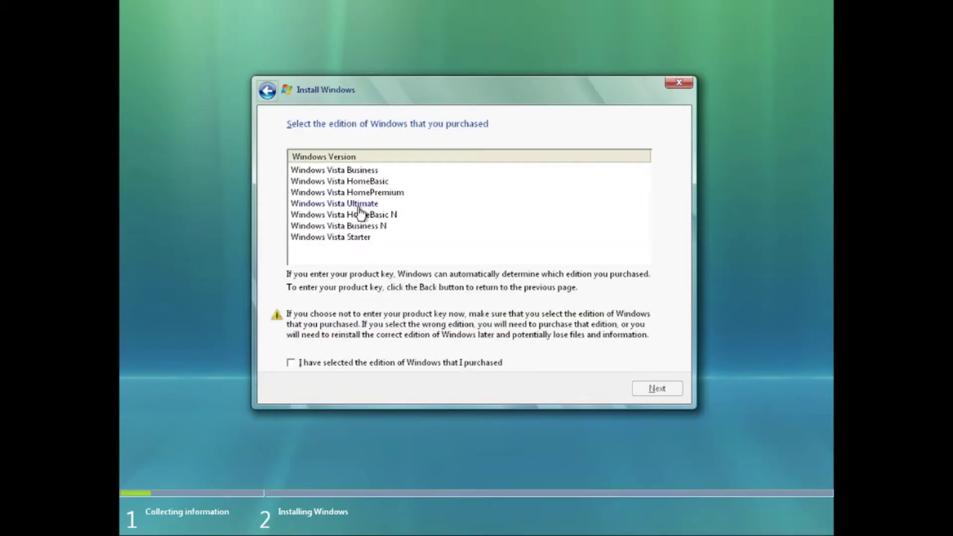
Rerun setup without a product key and choose the Vista Ultimate edition.
{"action": "left_click", "coordinate": [357, 204]}
{"action": "left_click", "coordinate": [288, 362]}
{"action": "left_click", "coordinate": [659, 387]}
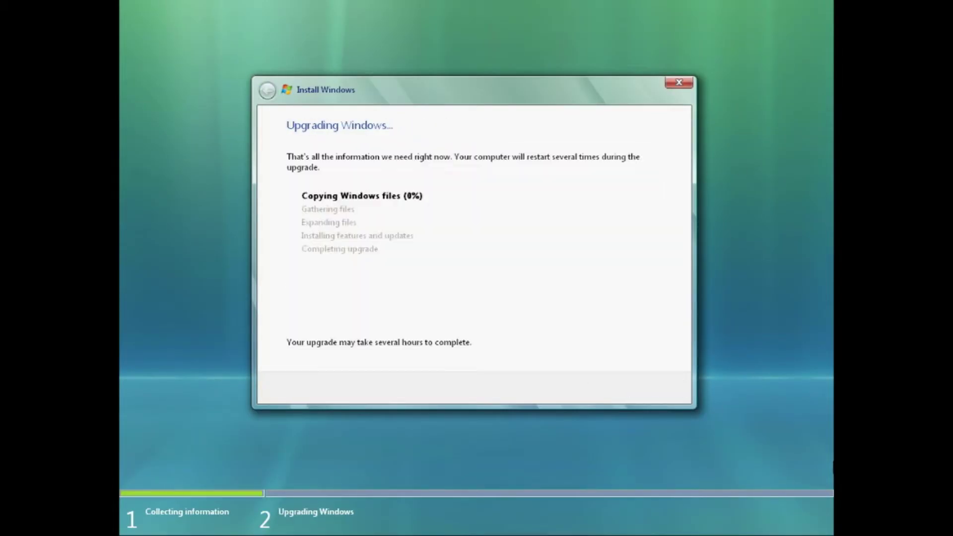
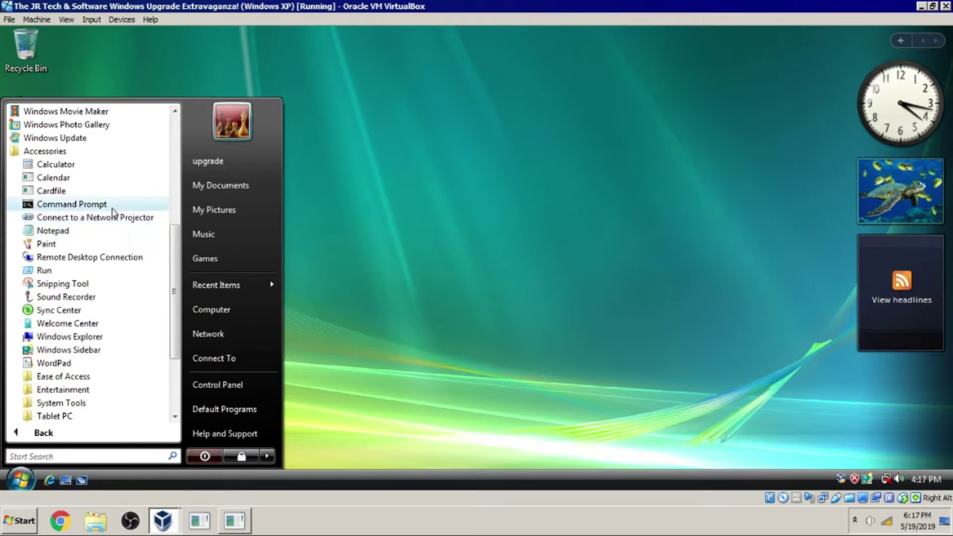
Take a snapshot of the running Vista machine named 'Windows'.
{"action": "left_click", "coordinate": [436, 305]}
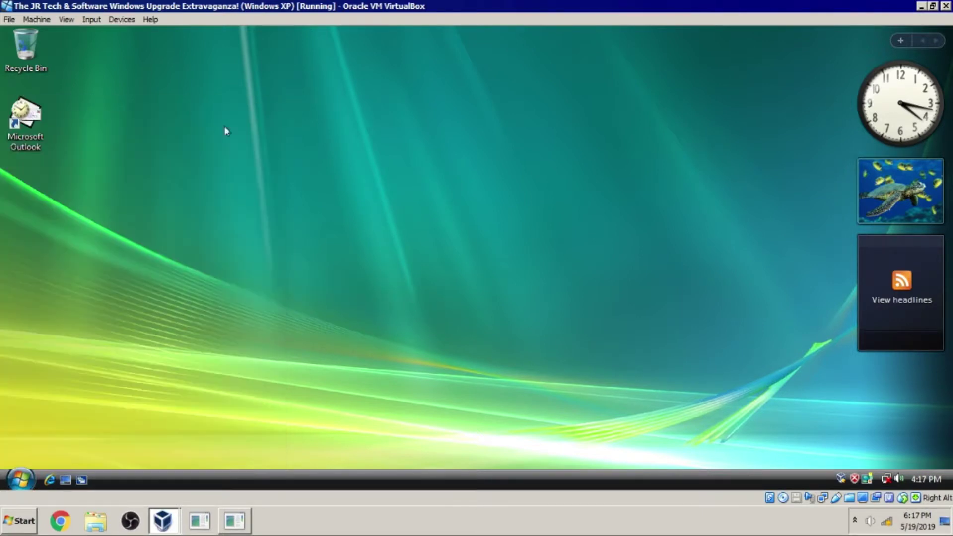
{"action": "left_click", "coordinate": [36, 20]}
{"action": "left_click", "coordinate": [54, 55]}
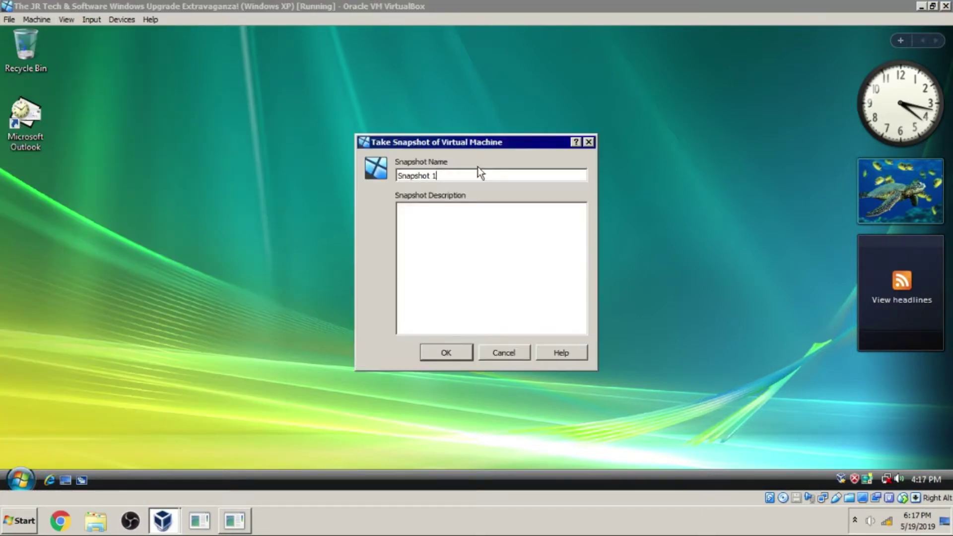
{"action": "type", "text": "Windows"}
{"action": "key", "text": "Return"}
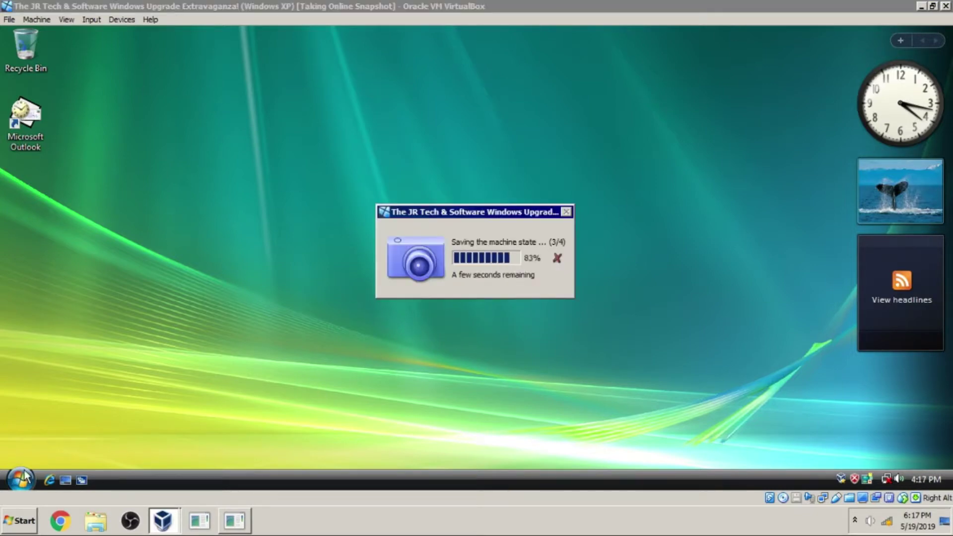
Launch Photoshop from the Adobe folder under All Programs.
{"action": "left_click", "coordinate": [21, 479]}
{"action": "left_click", "coordinate": [45, 433]}
{"action": "left_click", "coordinate": [37, 309]}
{"action": "left_click", "coordinate": [55, 323]}
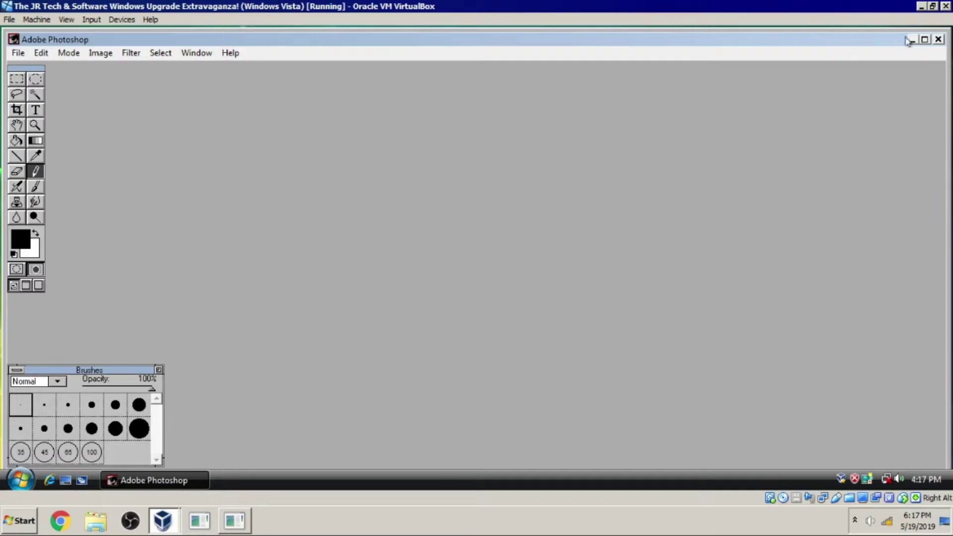
Maximize Photoshop and open PS.PSD, with the file list filtered to *.psd.
{"action": "left_click", "coordinate": [924, 40]}
{"action": "left_click", "coordinate": [12, 46]}
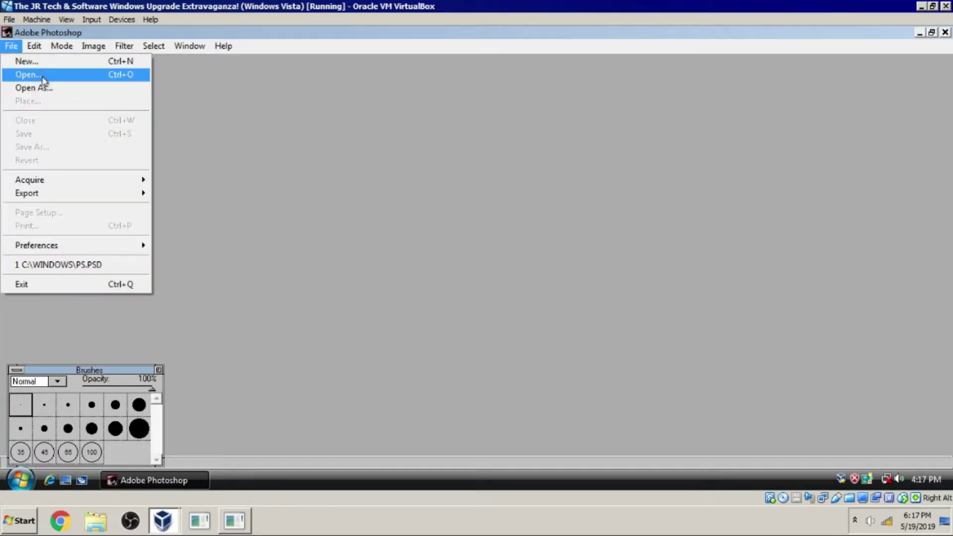
{"action": "left_click", "coordinate": [42, 78]}
{"action": "left_click", "coordinate": [345, 216]}
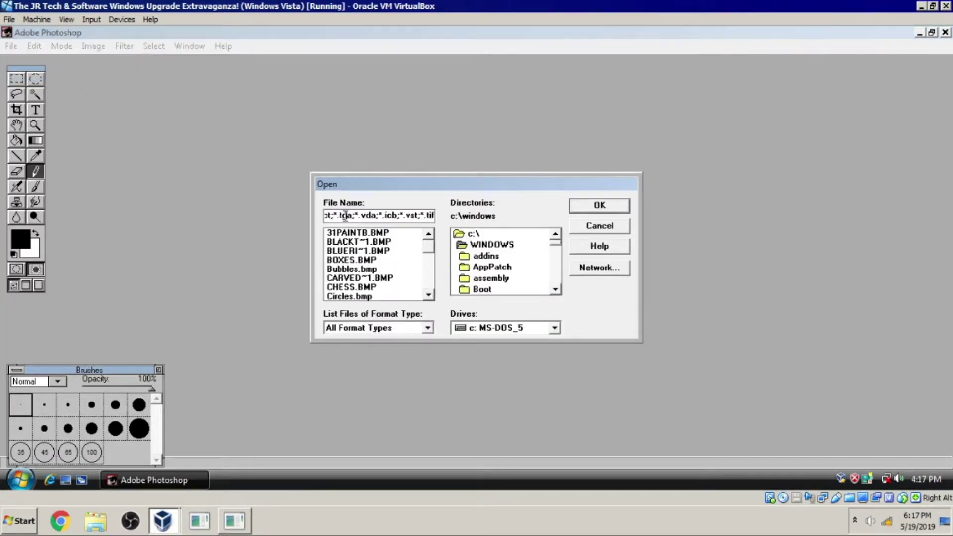
{"action": "left_click_drag", "start_coordinate": [346, 216], "coordinate": [428, 208]}
{"action": "key", "text": "BackSpace"}
{"action": "key", "text": "Return"}
{"action": "double_click", "coordinate": [370, 234]}
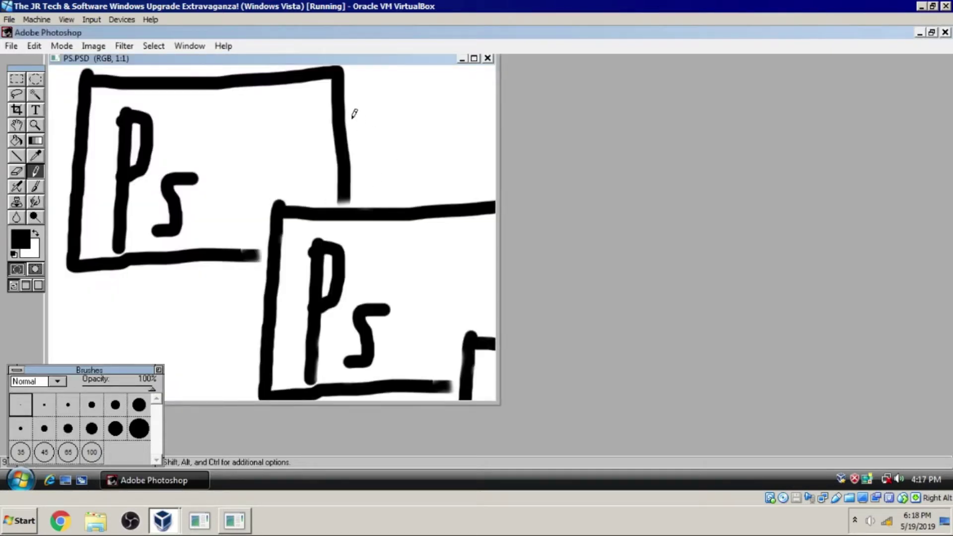
Move the PS.PSD image window to the centre of the workspace.
{"action": "left_click_drag", "start_coordinate": [265, 60], "coordinate": [451, 97]}
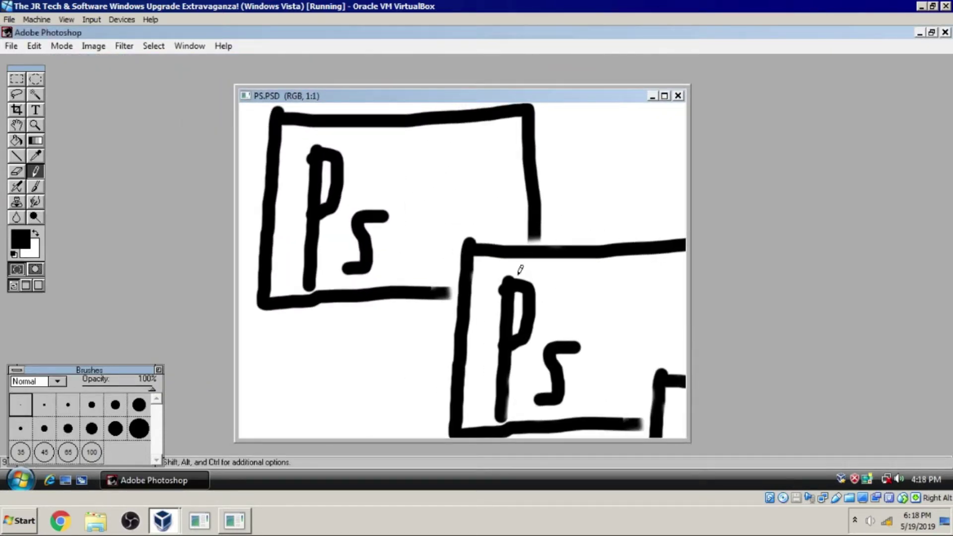
{"action": "left_click", "coordinate": [5, 48]}
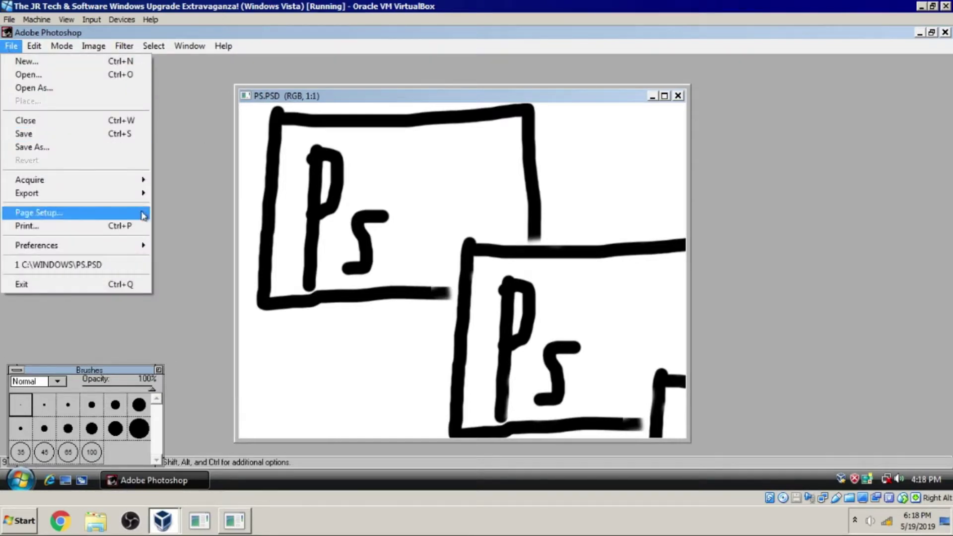
{"action": "left_click", "coordinate": [187, 187]}
{"action": "left_click", "coordinate": [20, 479]}
Snip the Ps drawing with the Snipping Tool, save it as 'Ps', and close Photoshop.
{"action": "type", "text": "snip"}
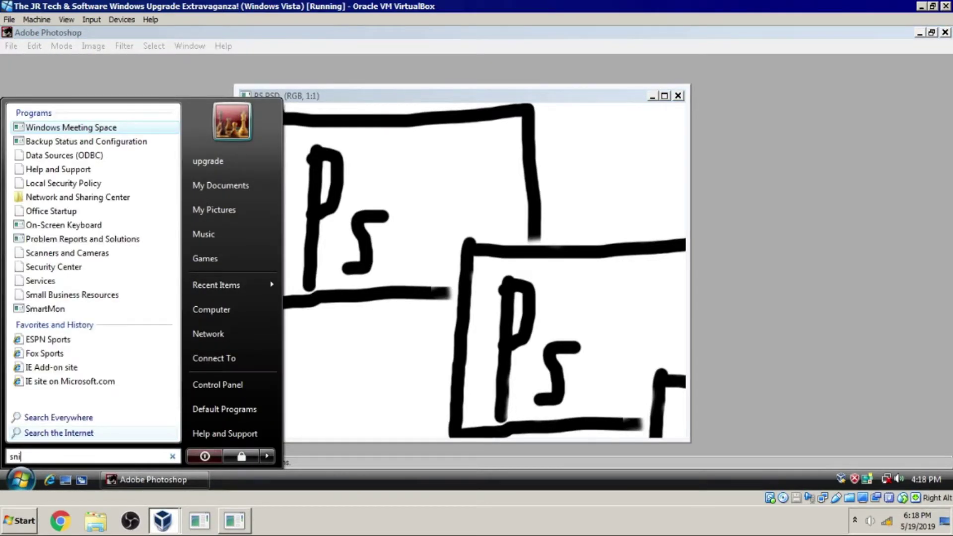
{"action": "key", "text": "Return"}
{"action": "left_click", "coordinate": [531, 299]}
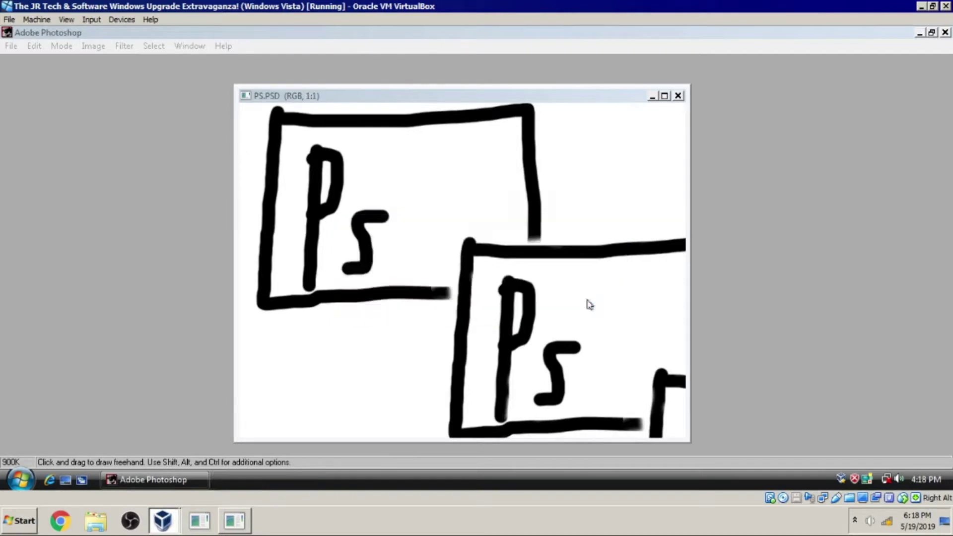
{"action": "left_click_drag", "start_coordinate": [236, 101], "coordinate": [686, 438]}
{"action": "left_click", "coordinate": [233, 79]}
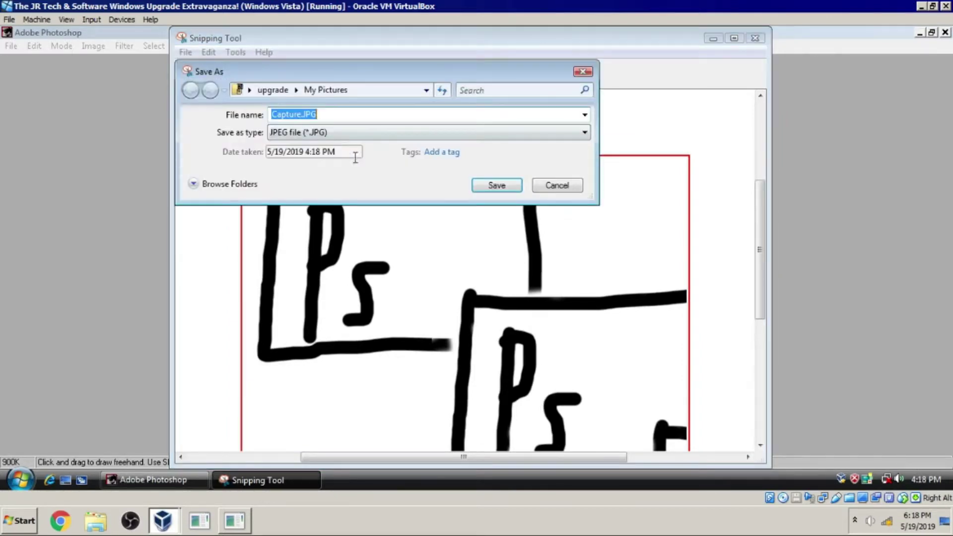
{"action": "type", "text": "Ps"}
{"action": "key", "text": "Return"}
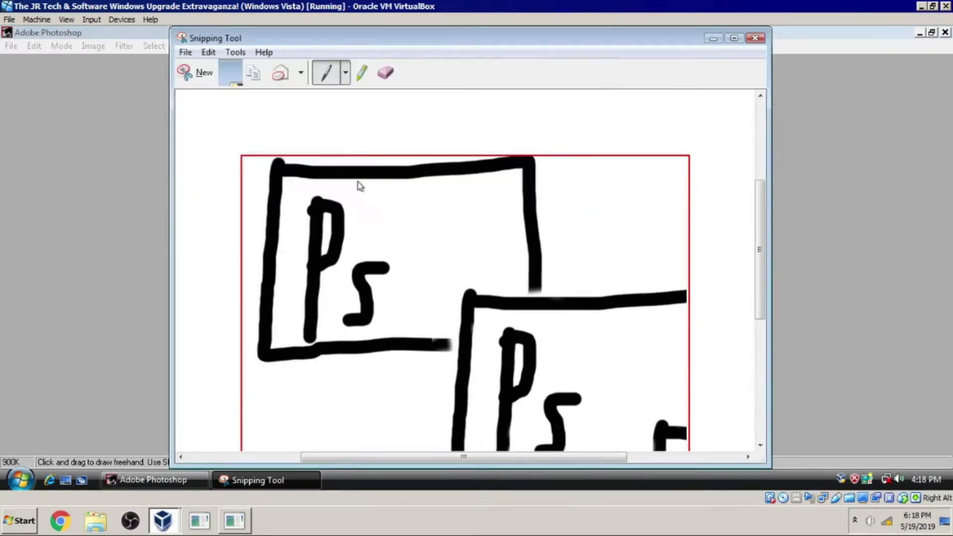
{"action": "left_click", "coordinate": [757, 37]}
{"action": "left_click", "coordinate": [943, 34]}
Go to Desktop Background settings through the desktop's Personalize option.
{"action": "right_click", "coordinate": [248, 198]}
{"action": "left_click", "coordinate": [319, 343]}
{"action": "left_click", "coordinate": [267, 146]}
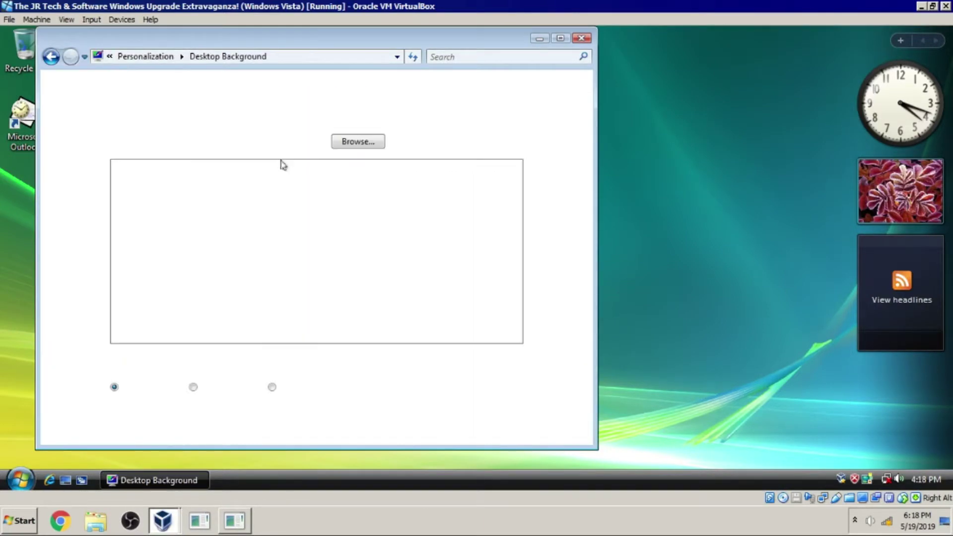
{"action": "scroll", "coordinate": [261, 243], "scroll_direction": "down", "scroll_amount": 3}
{"action": "left_click", "coordinate": [370, 145]}
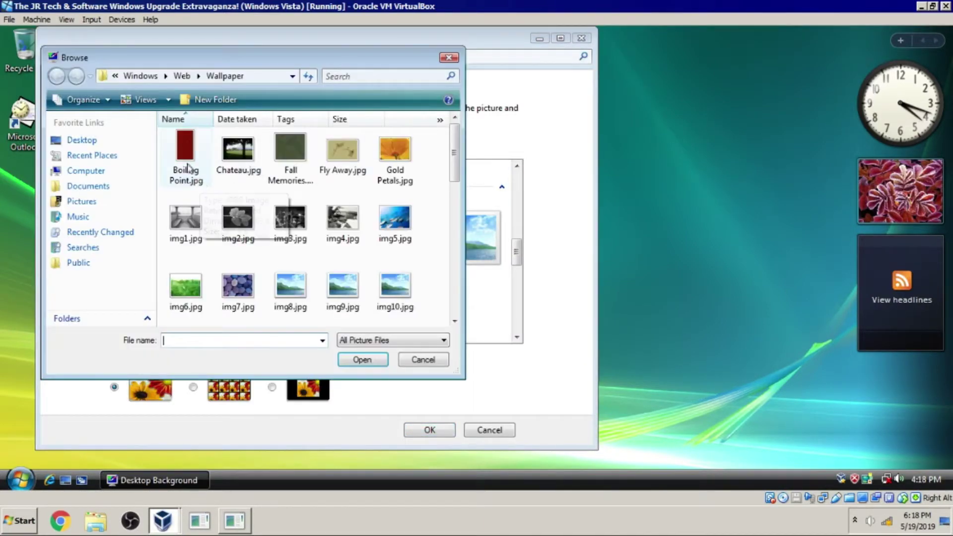
{"action": "left_click", "coordinate": [448, 57]}
Set the Ps picture from Pictures as the tiled desktop background and apply it.
{"action": "left_click", "coordinate": [209, 141]}
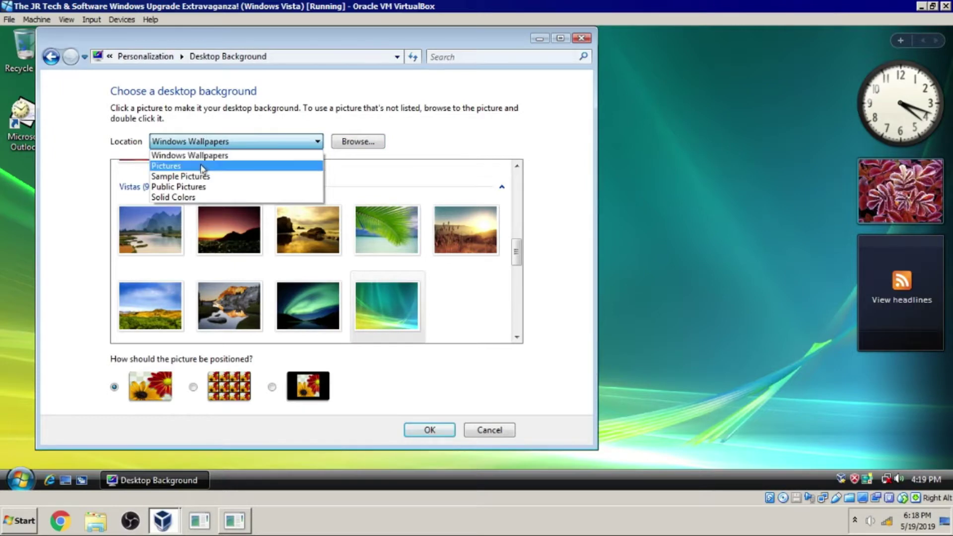
{"action": "left_click", "coordinate": [233, 167]}
{"action": "left_click", "coordinate": [135, 197]}
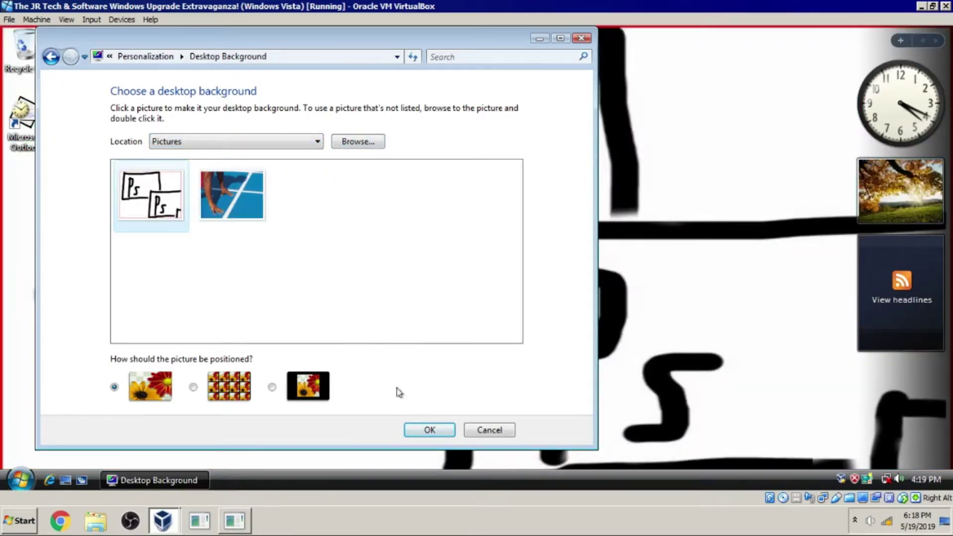
{"action": "left_click", "coordinate": [193, 387]}
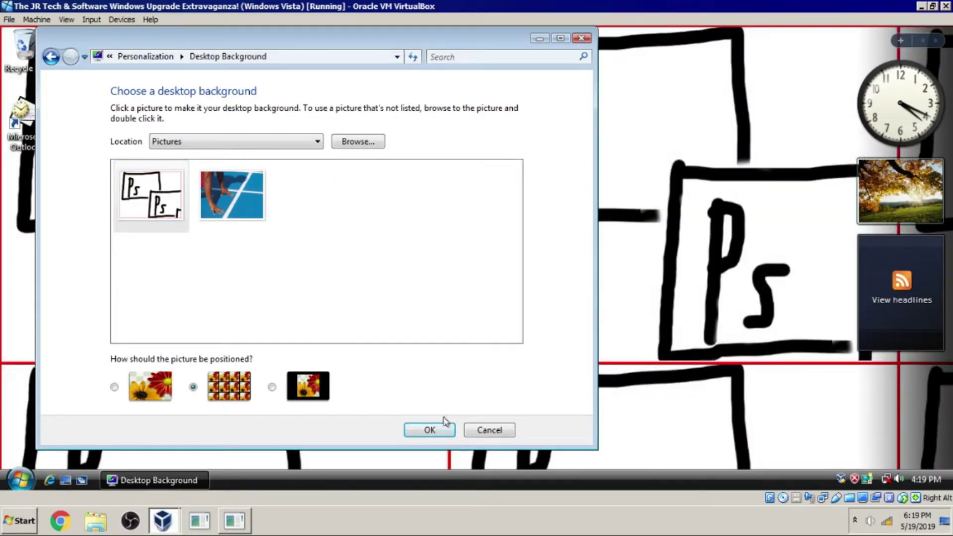
{"action": "left_click", "coordinate": [302, 393]}
{"action": "left_click", "coordinate": [243, 394]}
{"action": "left_click", "coordinate": [430, 430]}
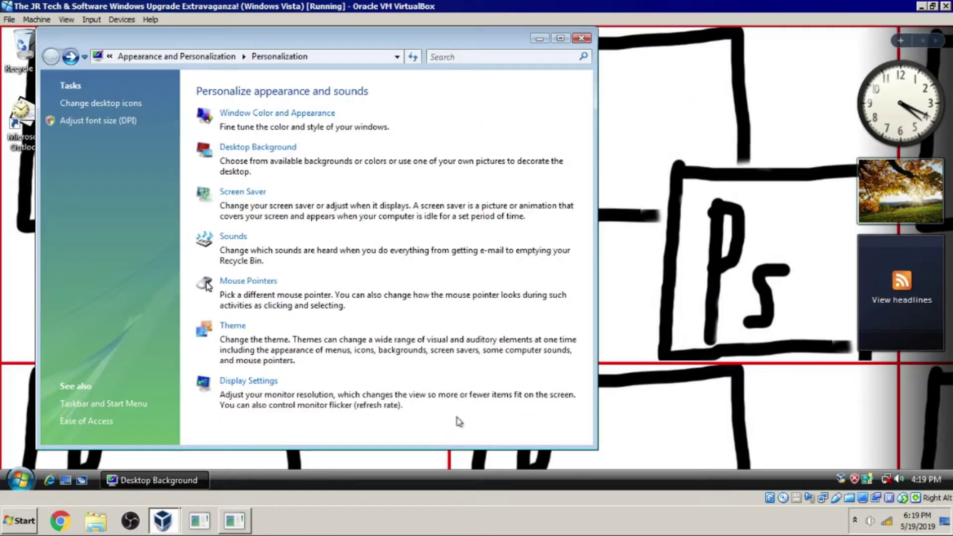
{"action": "left_click", "coordinate": [580, 38]}
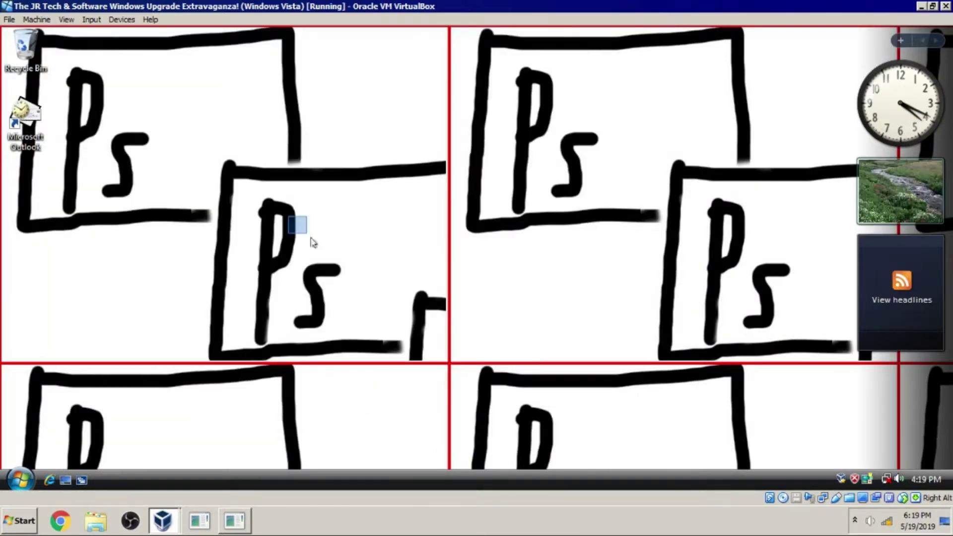
Browse to the C:\Windows folder from the Computer window.
{"action": "left_click", "coordinate": [19, 480]}
{"action": "left_click", "coordinate": [79, 430]}
{"action": "left_click", "coordinate": [65, 300]}
{"action": "left_click", "coordinate": [44, 111]}
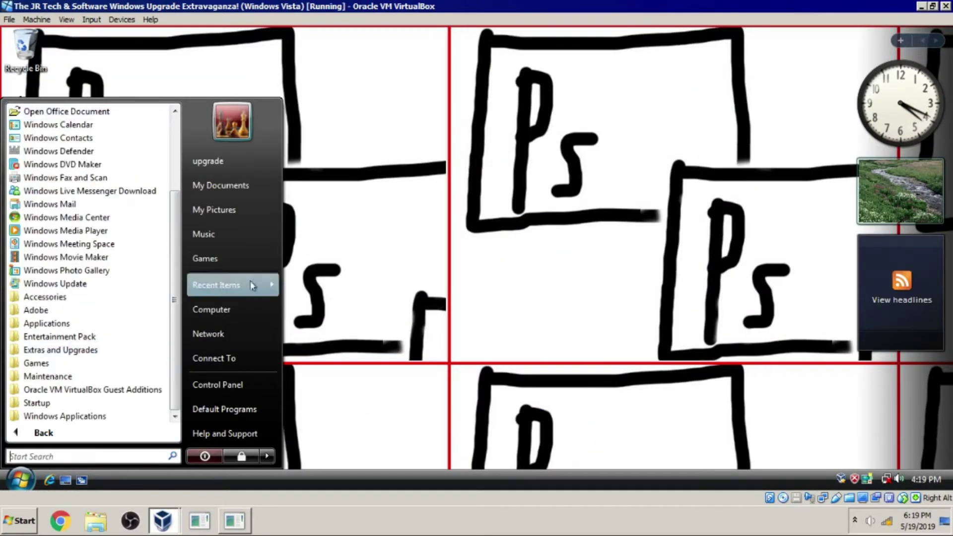
{"action": "left_click", "coordinate": [211, 309]}
{"action": "double_click", "coordinate": [153, 208]}
{"action": "double_click", "coordinate": [202, 291]}
{"action": "scroll", "coordinate": [222, 285], "scroll_direction": "down", "scroll_amount": 10}
{"action": "scroll", "coordinate": [221, 286], "scroll_direction": "down", "scroll_amount": 10}
{"action": "scroll", "coordinate": [249, 213], "scroll_direction": "up", "scroll_amount": 15}
Run mspaint, scribble on the canvas, and close Paint without saving.
{"action": "key", "text": "super+r"}
{"action": "type", "text": "mspaint"}
{"action": "key", "text": "Return"}
{"action": "mouse_move", "coordinate": [176, 117]}
{"action": "left_mouse_down"}
{"action": "mouse_move", "coordinate": [243, 213]}
{"action": "mouse_move", "coordinate": [173, 195]}
{"action": "left_mouse_up"}
{"action": "left_click", "coordinate": [941, 32]}
{"action": "left_click", "coordinate": [497, 255]}
Preview 31PAINTB.BMP in the photo viewer, then close it.
{"action": "double_click", "coordinate": [220, 258]}
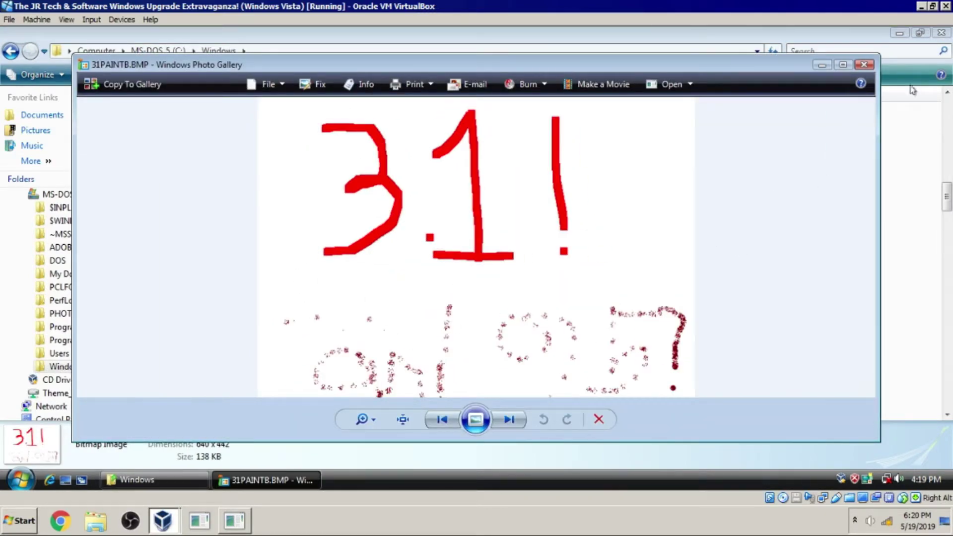
{"action": "left_click", "coordinate": [864, 64]}
{"action": "scroll", "coordinate": [248, 248], "scroll_direction": "down", "scroll_amount": 2}
Run CALENDAR.EXE, add the 7:00 AM wake-up note, and save it as Today.cal.
{"action": "double_click", "coordinate": [184, 322]}
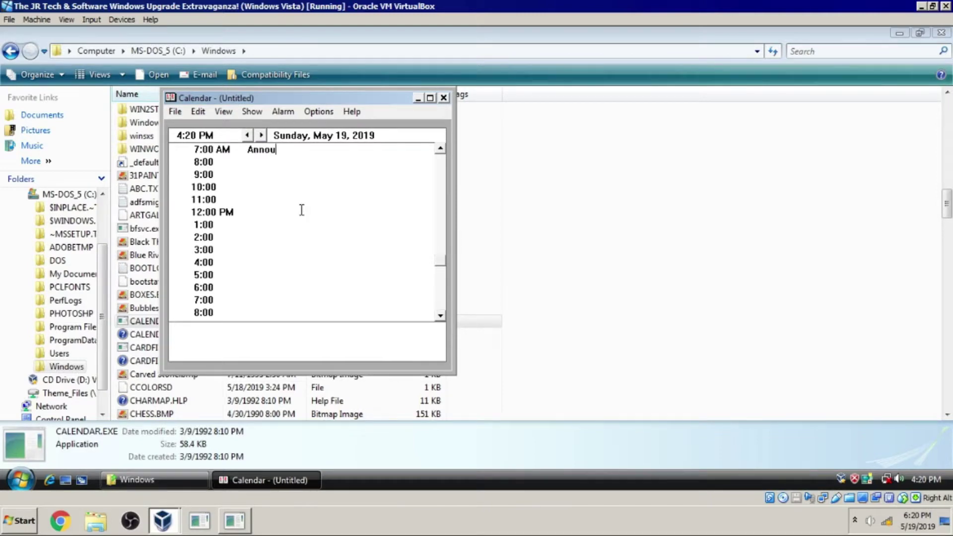
{"action": "type", "text": "s time to wake up"}
{"action": "key", "text": "alt+f"}
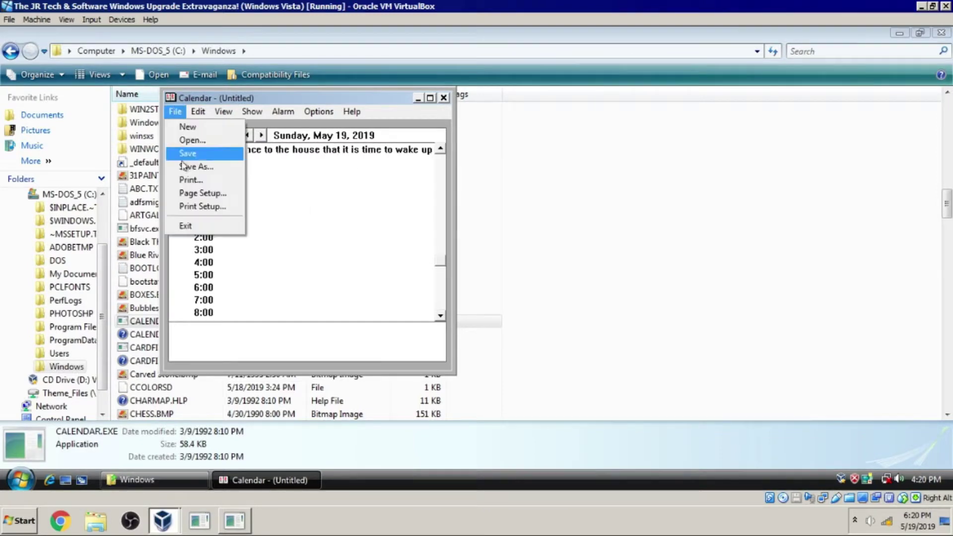
{"action": "key", "text": "a"}
{"action": "type", "text": "Today.cal"}
{"action": "key", "text": "Return"}
{"action": "left_click", "coordinate": [443, 98]}
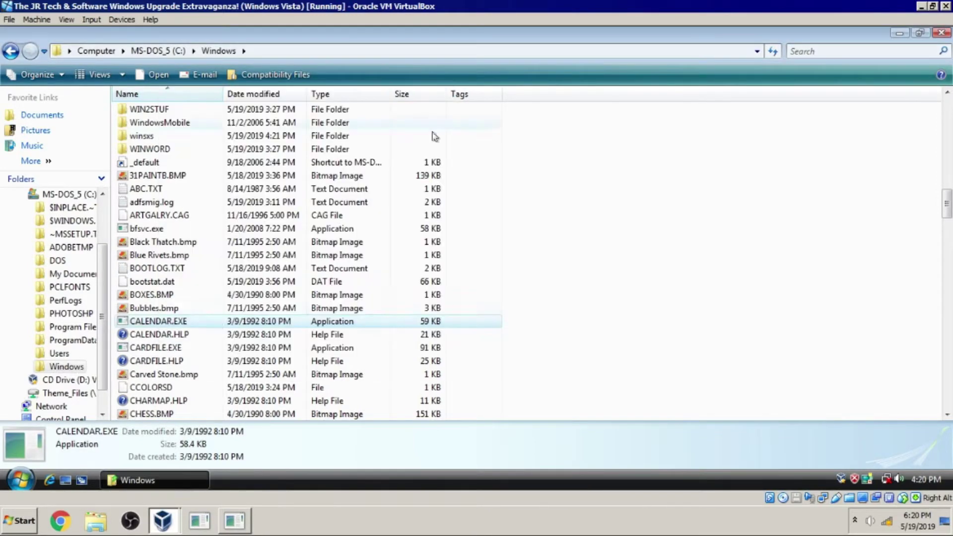
Run CARDFILE.EXE, write a card, and save it as WOWCARD.CRD.
{"action": "double_click", "coordinate": [155, 347]}
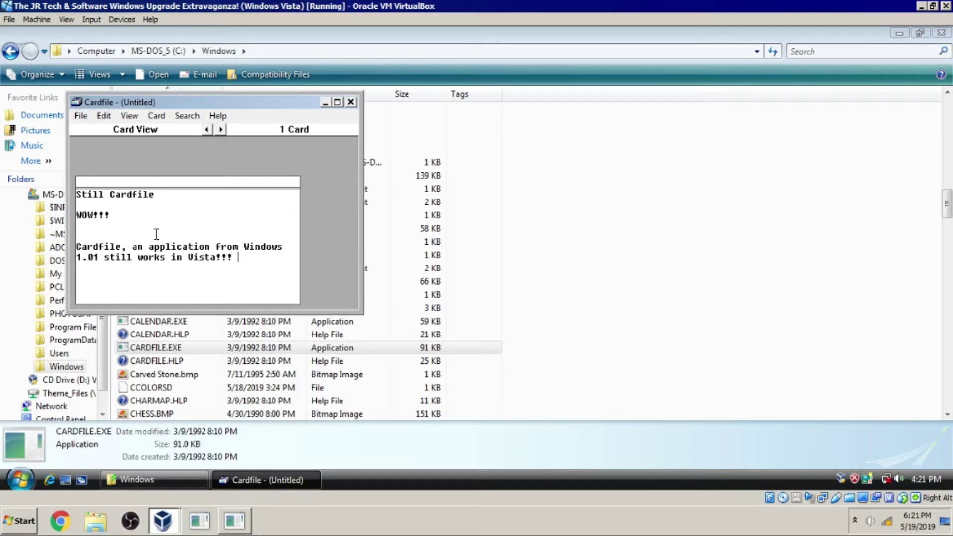
{"action": "type", "text": "ment!!!"}
{"action": "key", "text": "alt+f"}
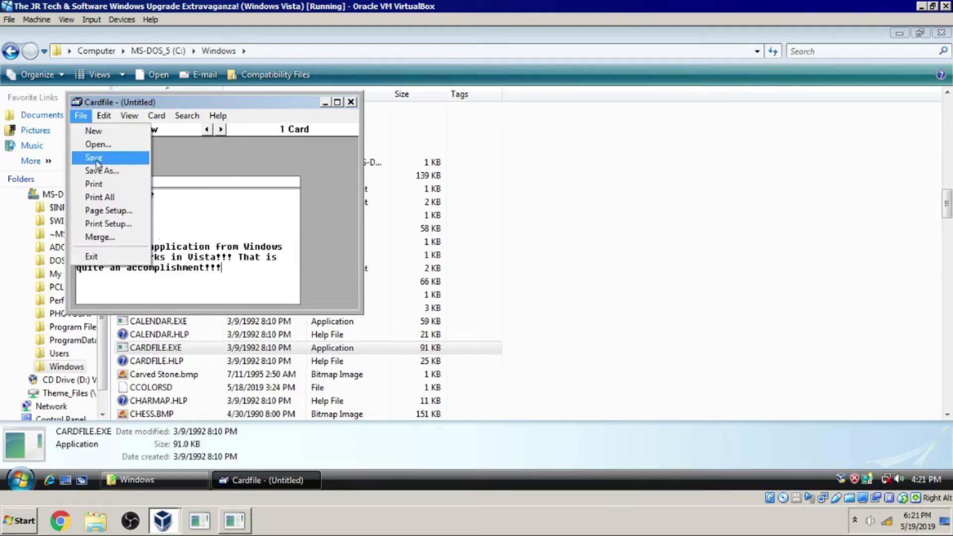
{"action": "type", "text": "awowcard"}
{"action": "key", "text": "Return"}
{"action": "left_click", "coordinate": [351, 102]}
Run CLOCK.EXE and CVTPAINT.EXE, closing the clock and dismissing the compatibility warning.
{"action": "scroll", "coordinate": [248, 249], "scroll_direction": "down", "scroll_amount": 3}
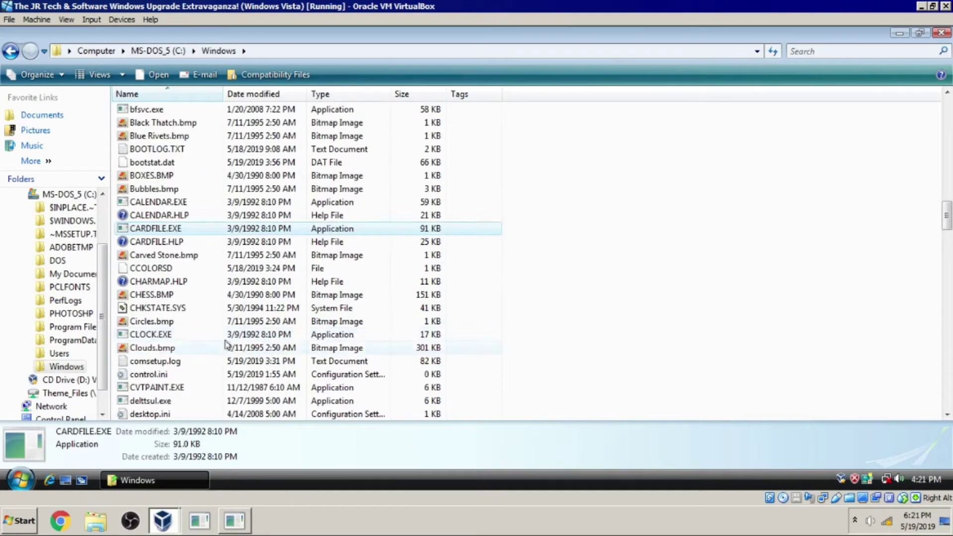
{"action": "double_click", "coordinate": [150, 334]}
{"action": "key", "text": "alt+F4"}
{"action": "scroll", "coordinate": [336, 144], "scroll_direction": "down", "scroll_amount": 2}
{"action": "double_click", "coordinate": [188, 309]}
{"action": "key", "text": "Return"}
{"action": "scroll", "coordinate": [184, 328], "scroll_direction": "down", "scroll_amount": 2}
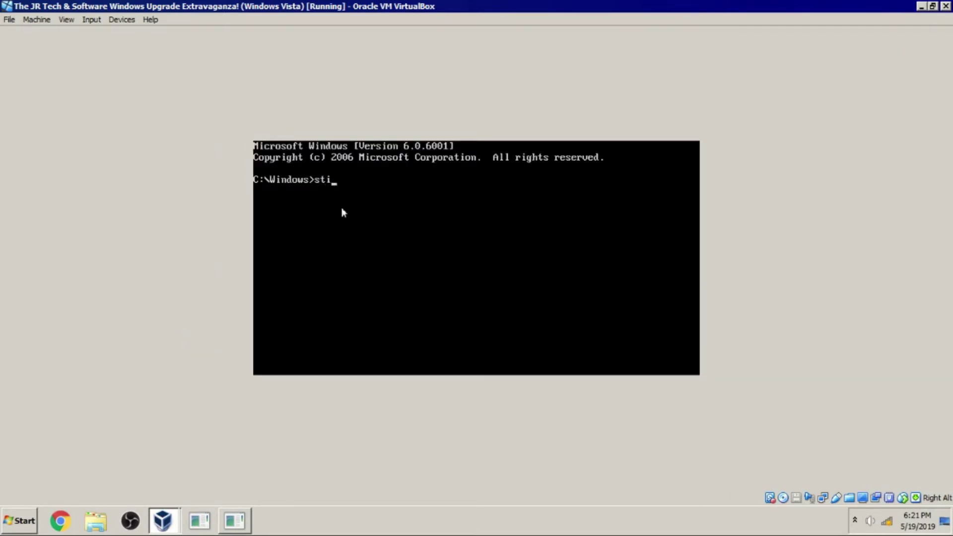
Exit the EDIT text editor without saving the typed note.
{"action": "key", "text": "Return"}
{"action": "type", "text": "Still woks in vista"}
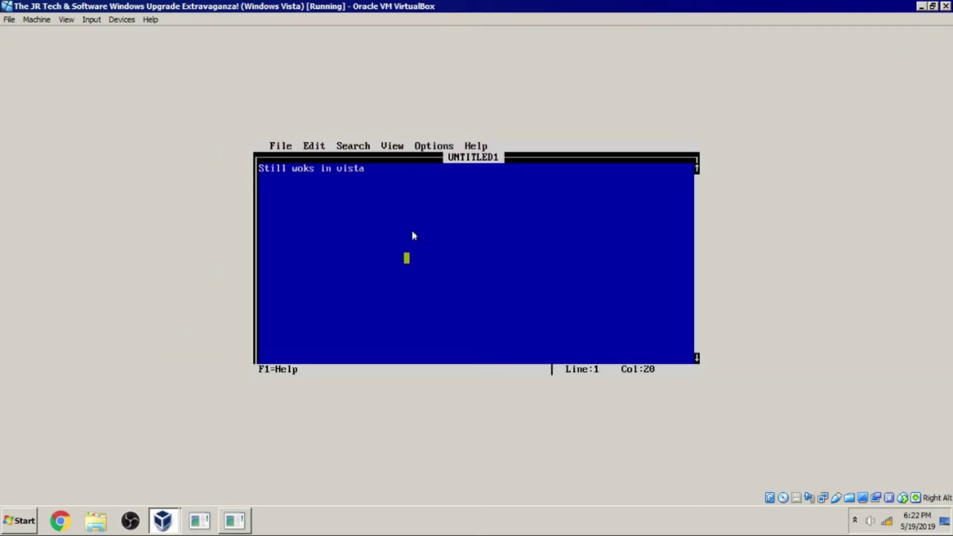
{"action": "key", "text": "alt+f"}
{"action": "key", "text": "x"}
Start qbasic, enter PRINT ("QBasic Still Works in Vista!!!"), and run it with F5.
{"action": "type", "text": "n"}
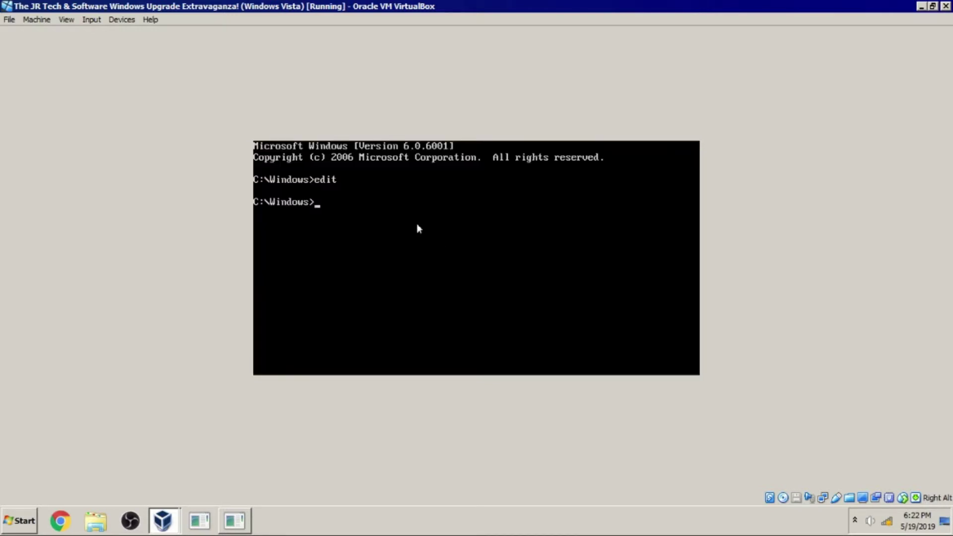
{"action": "type", "text": "qbasic"}
{"action": "key", "text": "Return"}
{"action": "key", "text": "Escape"}
{"action": "type", "text": "P"}
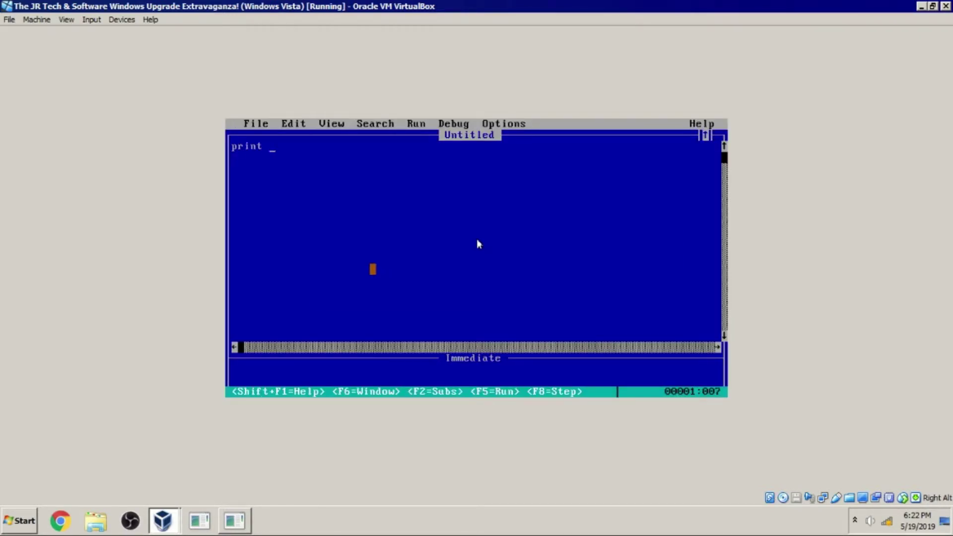
{"action": "type", "text": "rint(\"QBasic Still Works in Vista!!!\""}
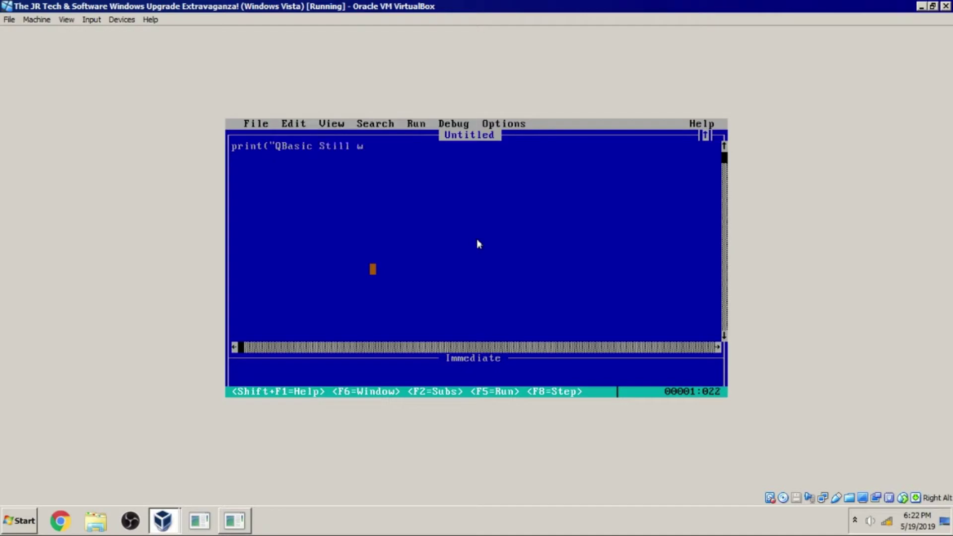
{"action": "type", "text": ")"}
{"action": "key", "text": "Return"}
{"action": "type", "text": "exit"}
{"action": "key", "text": "Return"}
{"action": "key", "text": "Return"}
{"action": "key", "text": "BackSpace"}
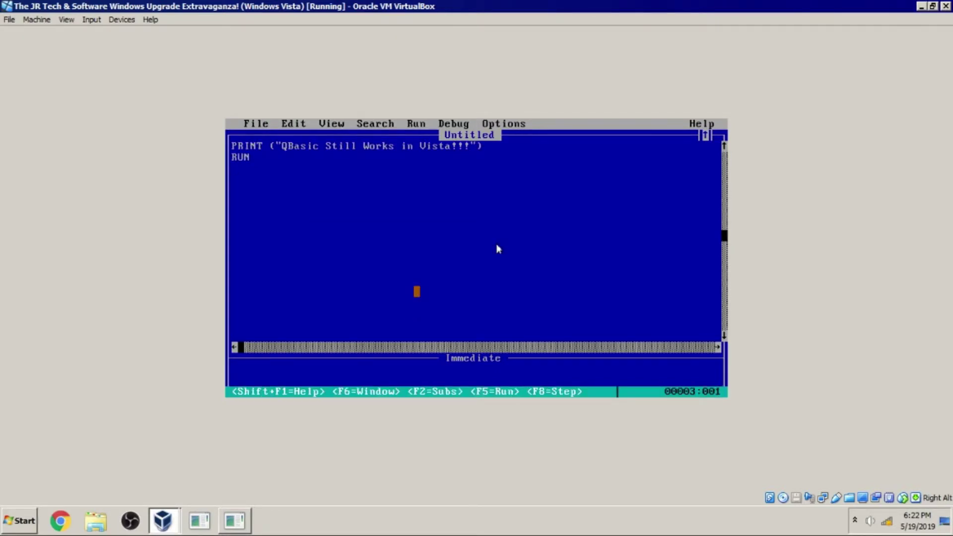
{"action": "key", "text": "F5"}
Open and close Task Manager from the security screen, returning to the Windows folder.
{"action": "key", "text": "ctrl+alt+Delete"}
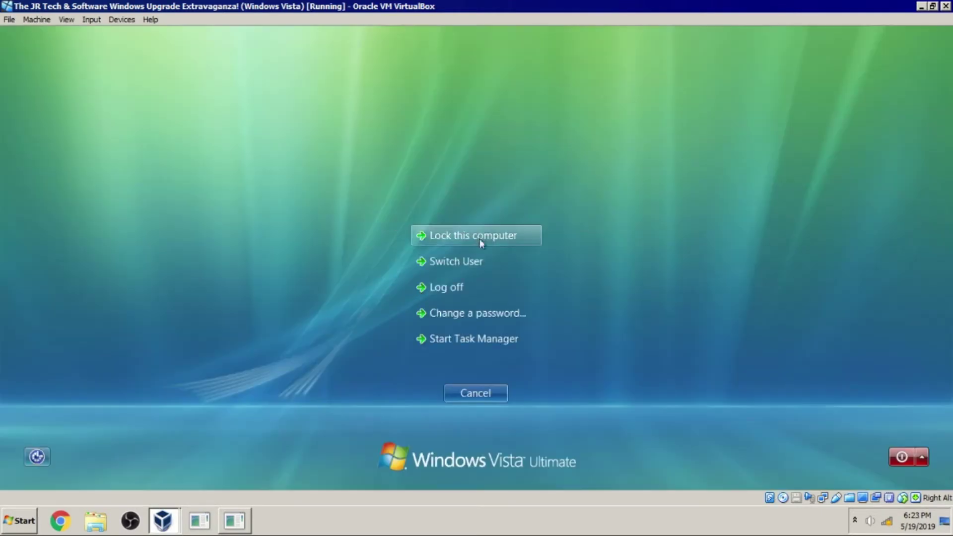
{"action": "left_click", "coordinate": [473, 338]}
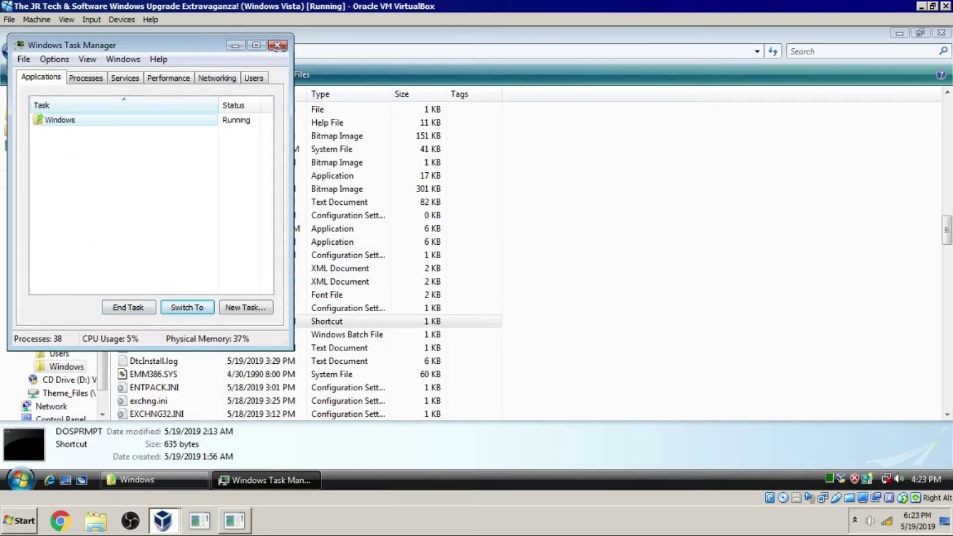
{"action": "left_click", "coordinate": [278, 45]}
{"action": "scroll", "coordinate": [191, 280], "scroll_direction": "down", "scroll_amount": 4}
{"action": "left_click", "coordinate": [191, 280]}
{"action": "scroll", "coordinate": [192, 283], "scroll_direction": "down", "scroll_amount": 4}
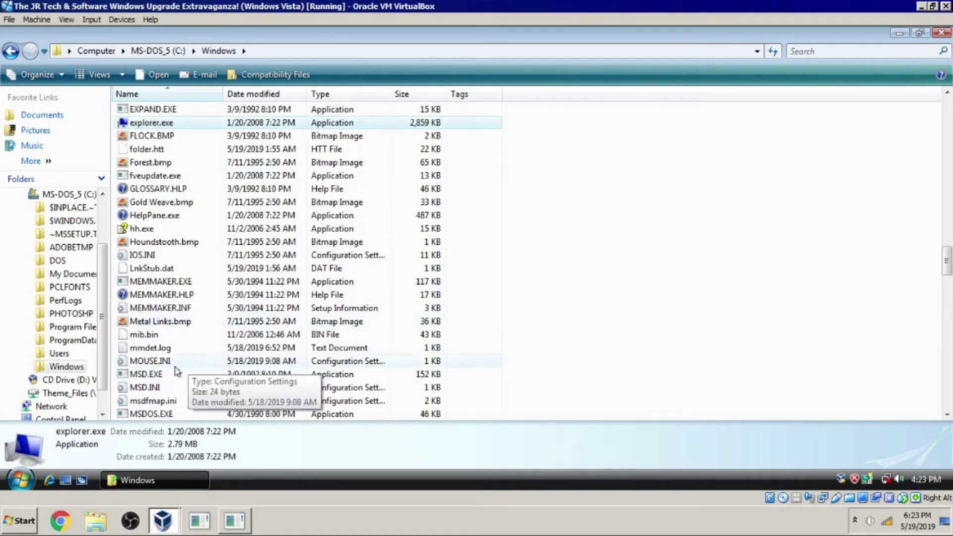
Run MSD.EXE, view its About version and OS Version details, then exit.
{"action": "double_click", "coordinate": [163, 374]}
{"action": "left_click", "coordinate": [356, 123]}
{"action": "left_click", "coordinate": [365, 168]}
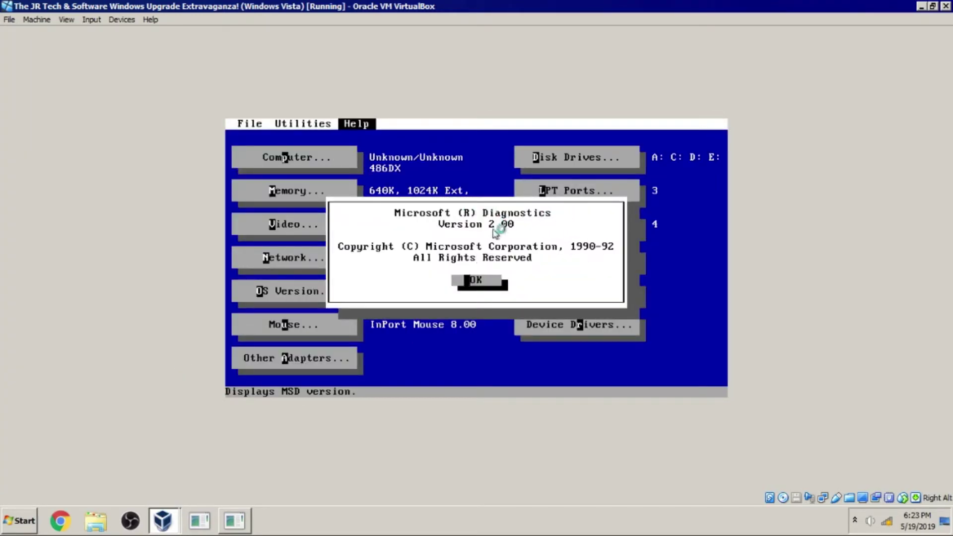
{"action": "key", "text": "Return"}
{"action": "key", "text": "o"}
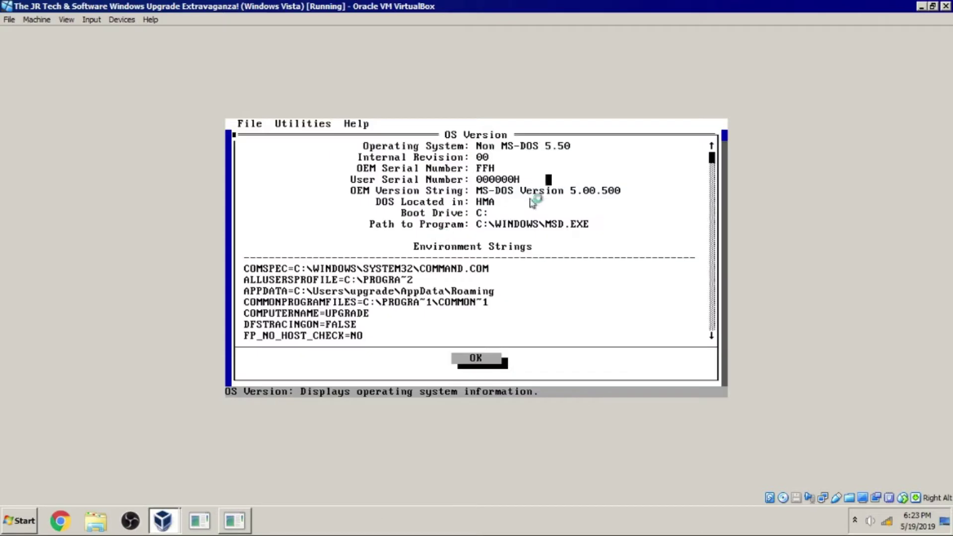
{"action": "key", "text": "Return"}
{"action": "key", "text": "alt+f"}
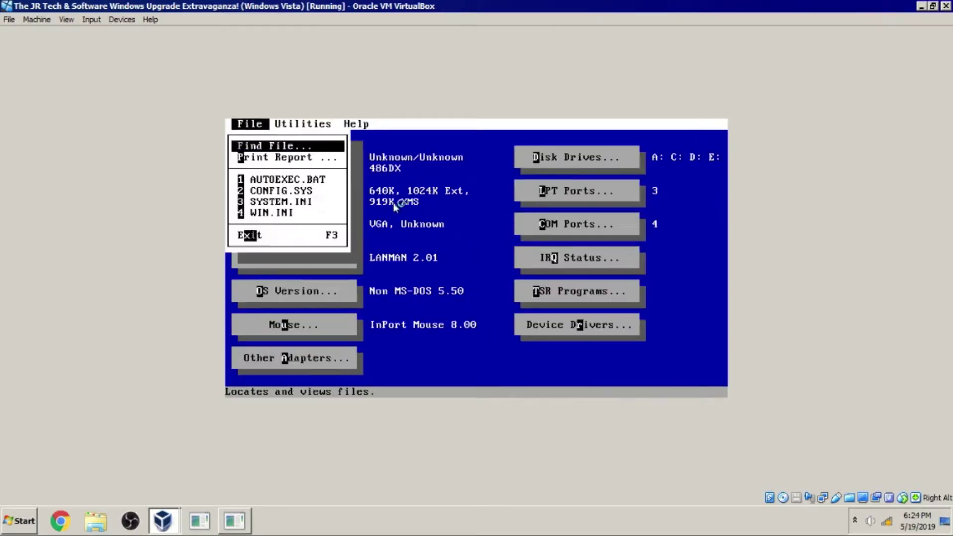
{"action": "key", "text": "x"}
Launch MSDOS.EXE, resize its window, and open the win2stuf folder.
{"action": "key", "text": "Down"}
{"action": "key", "text": "Down"}
{"action": "key", "text": "Down"}
{"action": "key", "text": "Down"}
{"action": "key", "text": "Down"}
{"action": "key", "text": "Return"}
{"action": "left_click_drag", "start_coordinate": [741, 374], "coordinate": [706, 463]}
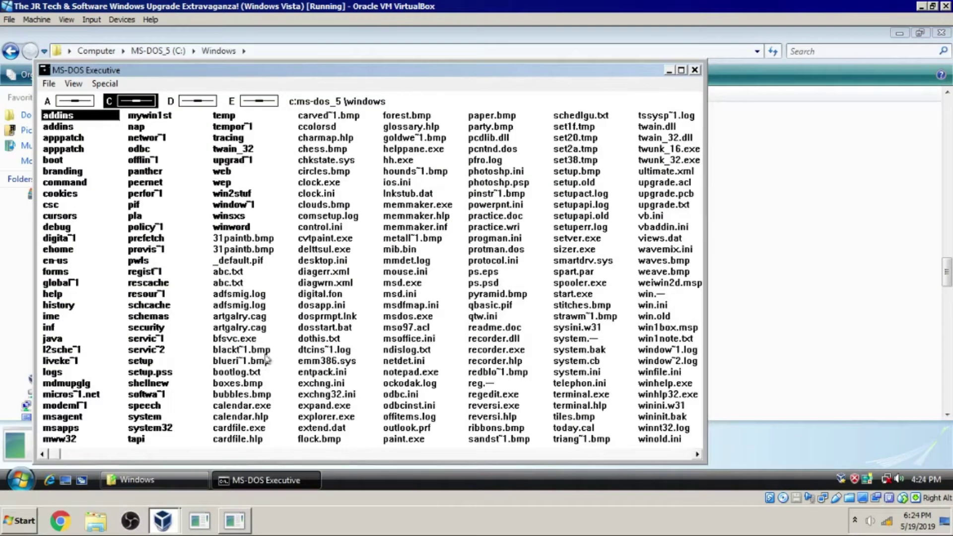
{"action": "double_click", "coordinate": [149, 394]}
{"action": "left_click", "coordinate": [373, 102]}
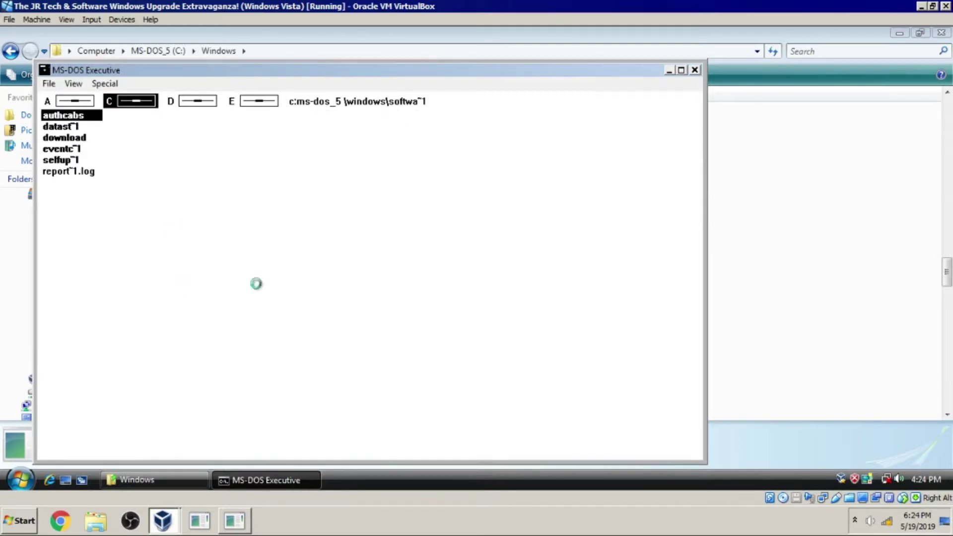
{"action": "double_click", "coordinate": [229, 193]}
{"action": "key", "text": "Return"}
{"action": "left_click", "coordinate": [540, 313]}
{"action": "left_click", "coordinate": [104, 84]}
End the MS-DOS Executive session, log back in, and open the C: drive.
{"action": "left_click", "coordinate": [124, 99]}
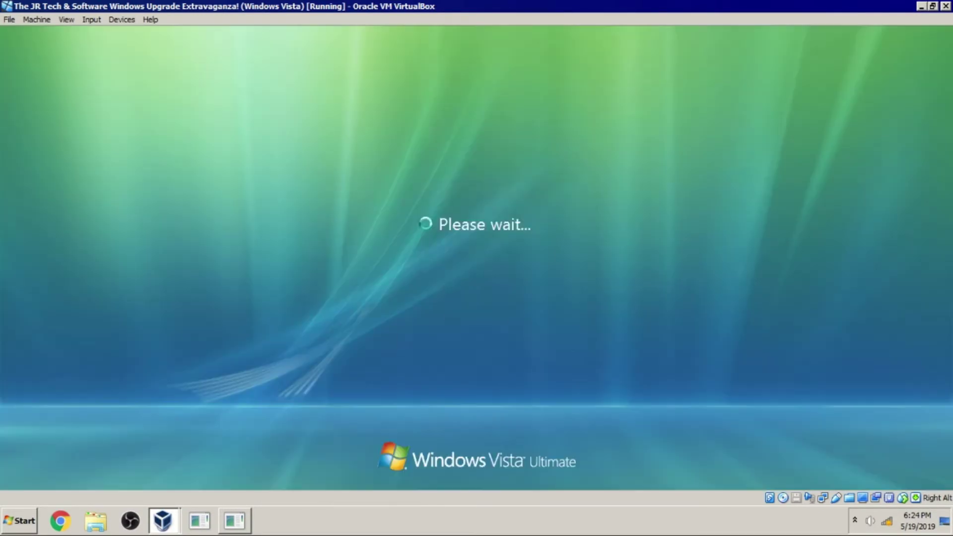
{"action": "key", "text": "Return"}
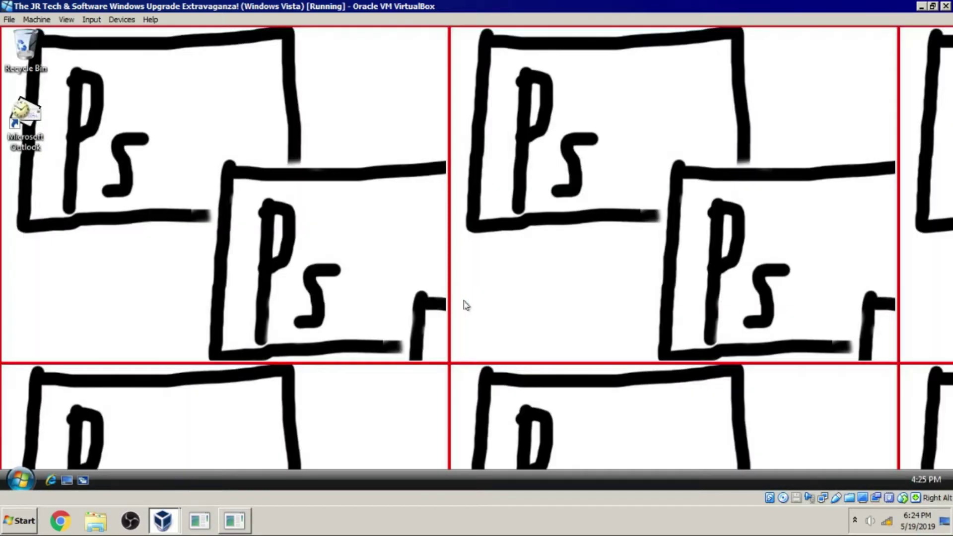
{"action": "left_click", "coordinate": [20, 479]}
{"action": "left_click", "coordinate": [211, 309]}
{"action": "double_click", "coordinate": [230, 157]}
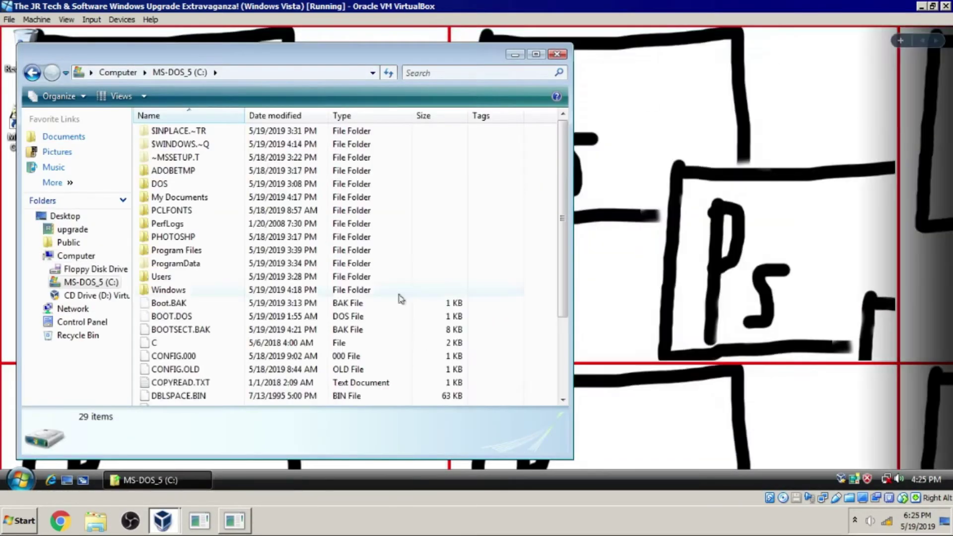
Add CPU Meter and Notes gadgets to the sidebar, with the note 'Hello, fans of JR Tech & Software!!!!!!'.
{"action": "left_click", "coordinate": [900, 40]}
{"action": "left_click_drag", "start_coordinate": [505, 196], "coordinate": [896, 90]}
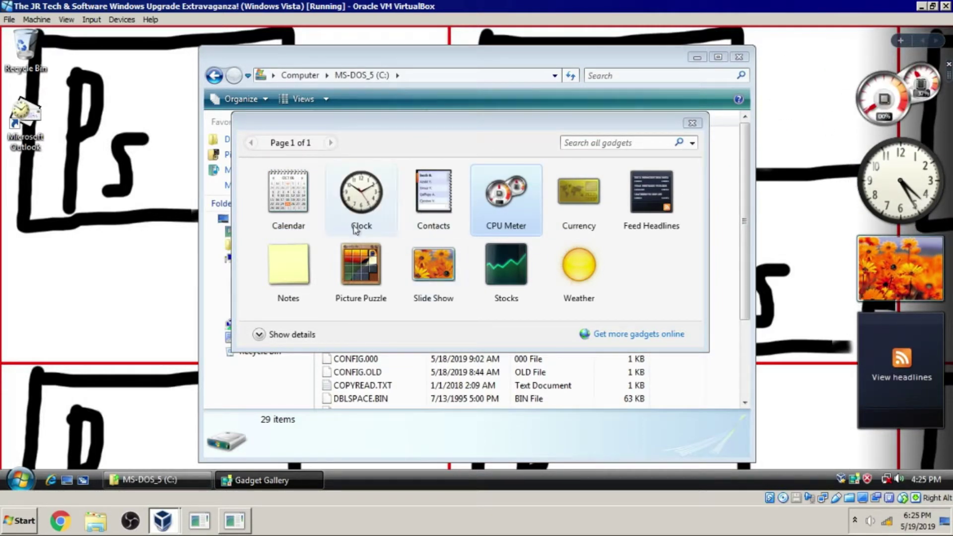
{"action": "left_click_drag", "start_coordinate": [310, 278], "coordinate": [900, 358]}
{"action": "left_click", "coordinate": [739, 56]}
{"action": "left_click", "coordinate": [879, 328]}
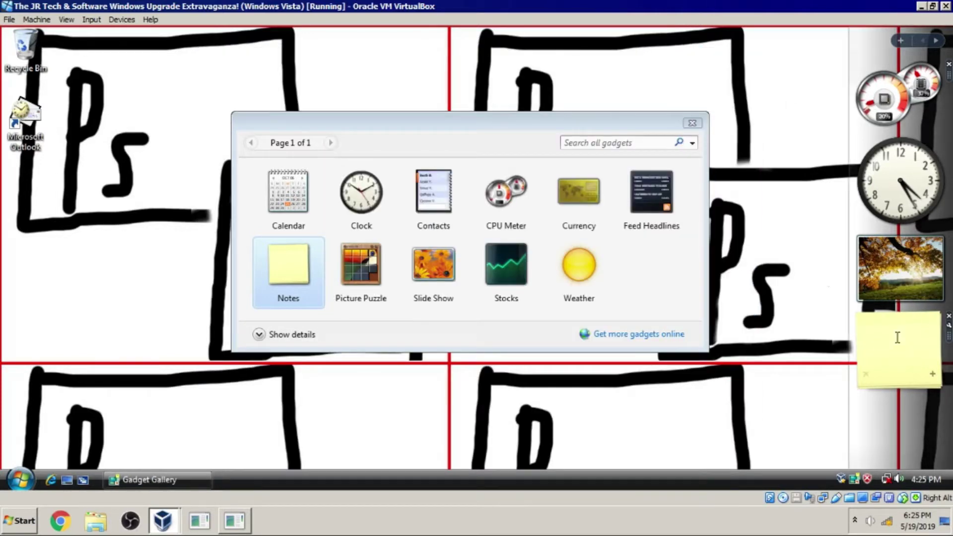
{"action": "type", "text": "Hello, fans of JR Tech & Software!!!!!!"}
{"action": "left_click", "coordinate": [636, 284]}
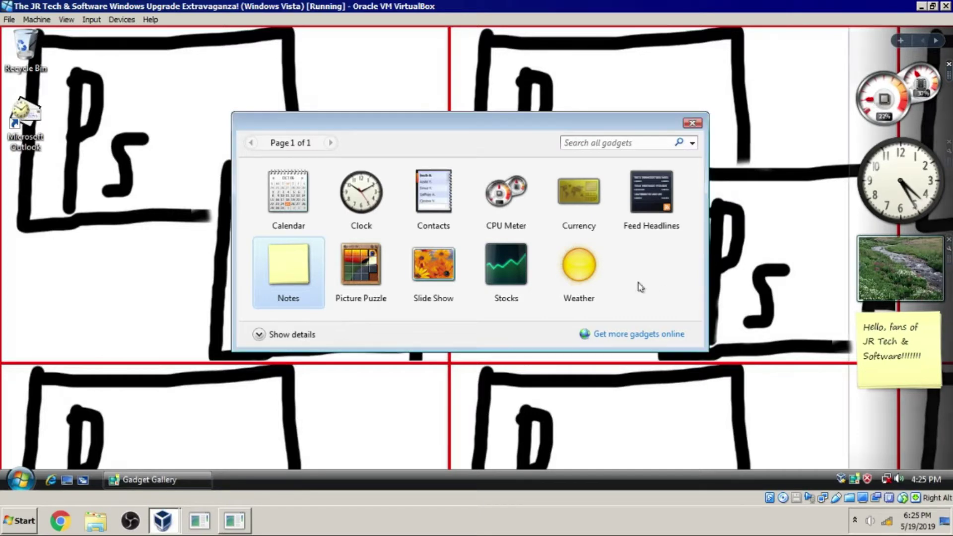
{"action": "left_click", "coordinate": [693, 124]}
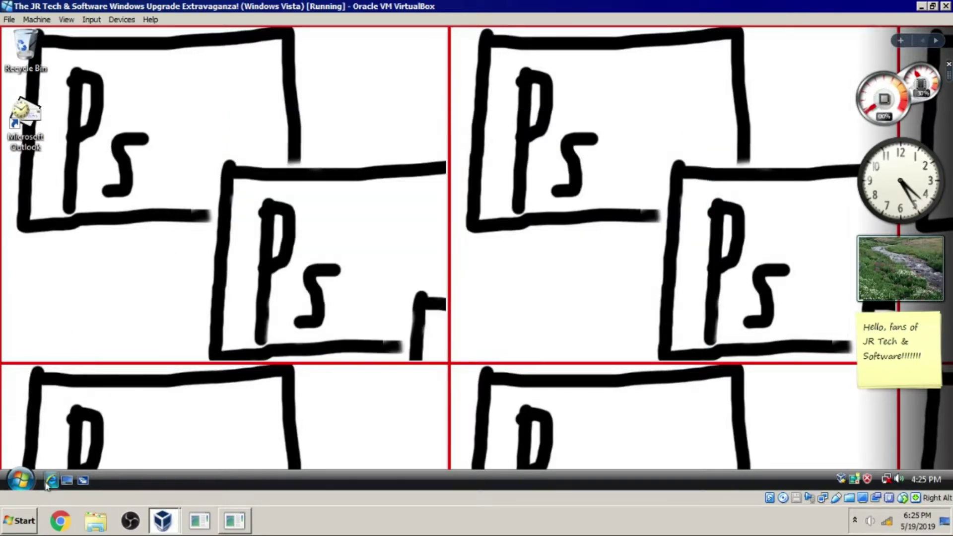
Launch Tetris from the Entertainment Pack folder in the Start menu's All Programs list.
{"action": "left_click", "coordinate": [22, 491]}
{"action": "left_click", "coordinate": [53, 433]}
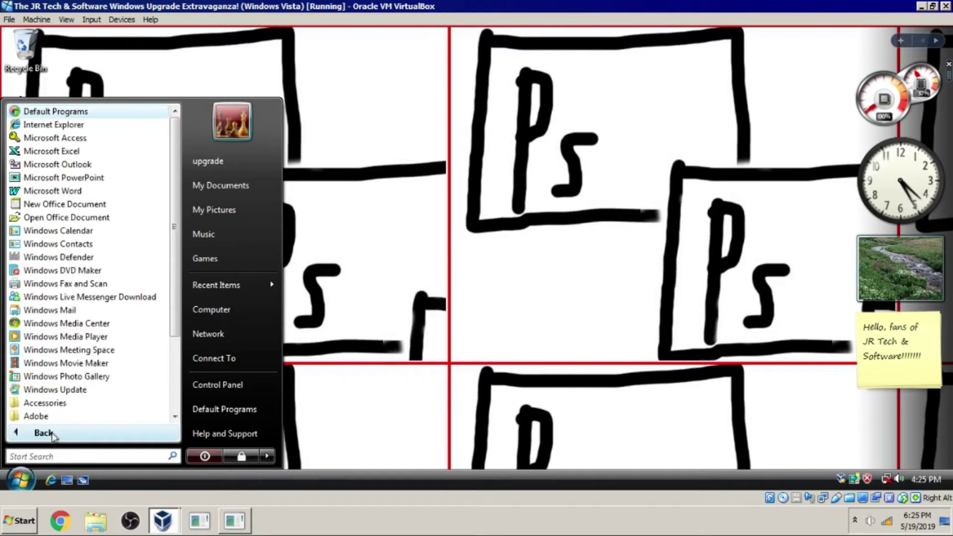
{"action": "scroll", "coordinate": [89, 375], "scroll_direction": "down", "scroll_amount": 2}
{"action": "scroll", "coordinate": [89, 375], "scroll_direction": "down", "scroll_amount": 1}
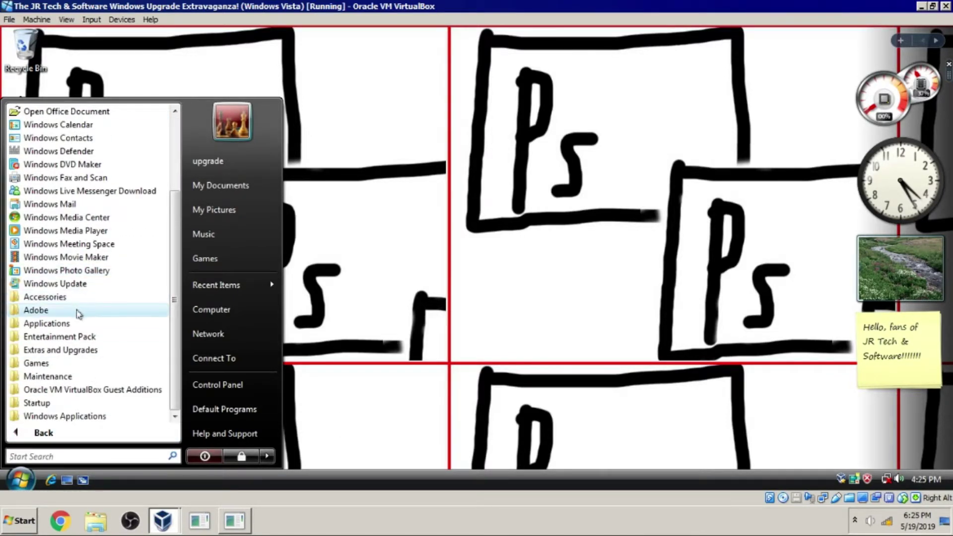
{"action": "left_click", "coordinate": [70, 327]}
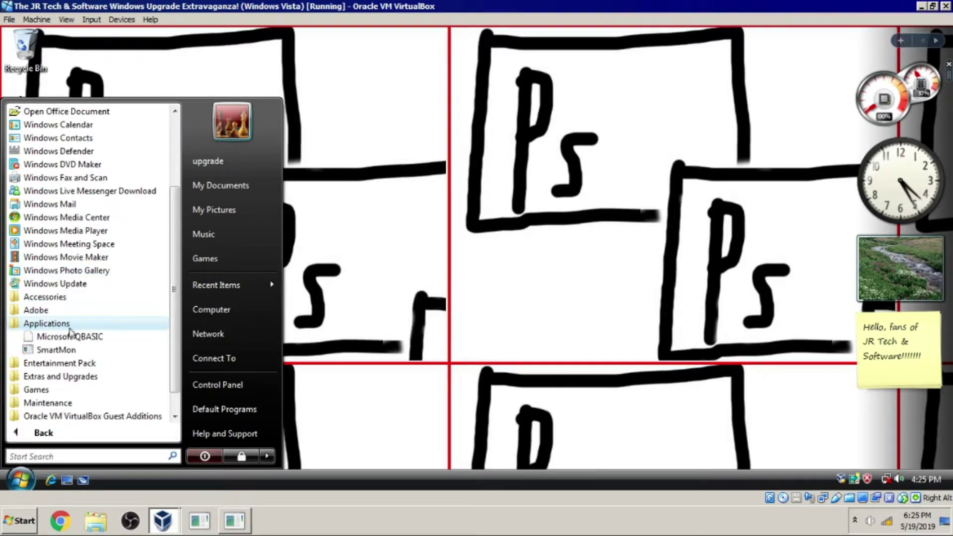
{"action": "left_click", "coordinate": [102, 326]}
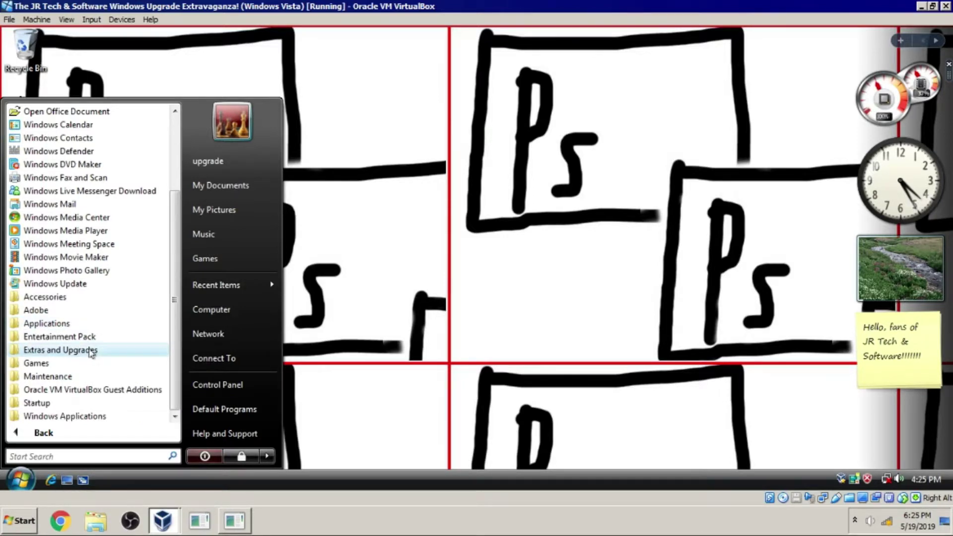
{"action": "left_click", "coordinate": [94, 336]}
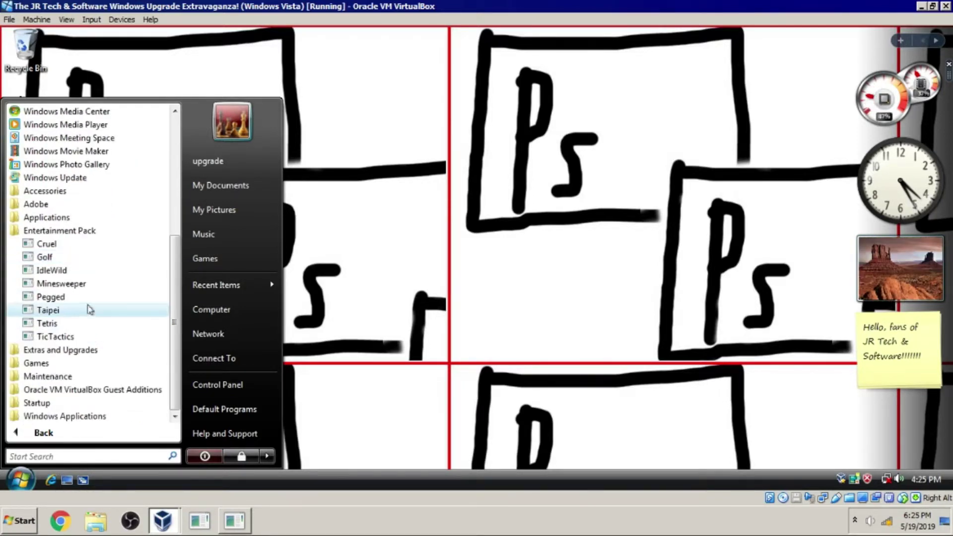
{"action": "left_click", "coordinate": [76, 324]}
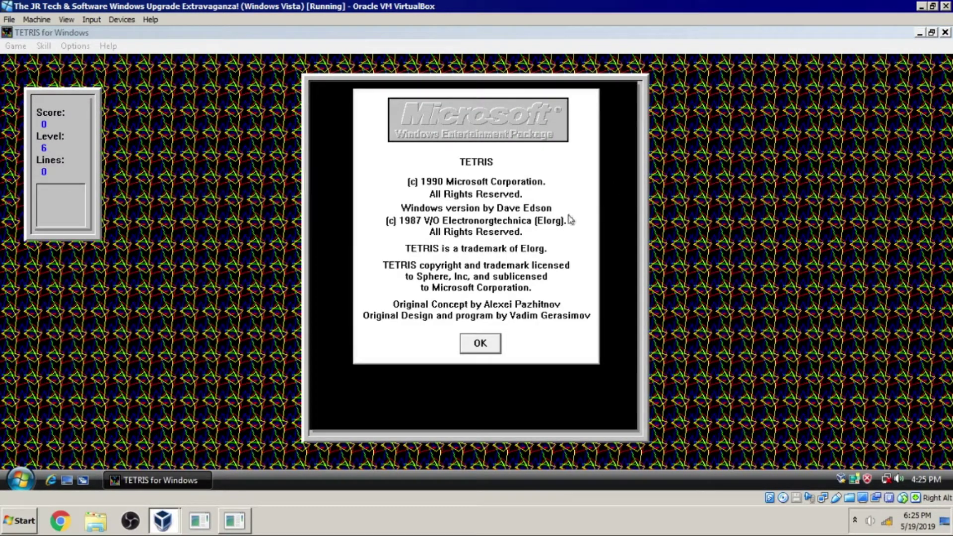
Dismiss Tetris's about box, restore and move its window, check skill settings, then end Tetris.
{"action": "left_click", "coordinate": [480, 343]}
{"action": "left_click", "coordinate": [931, 33]}
{"action": "left_click_drag", "start_coordinate": [170, 132], "coordinate": [217, 107]}
{"action": "left_click", "coordinate": [197, 124]}
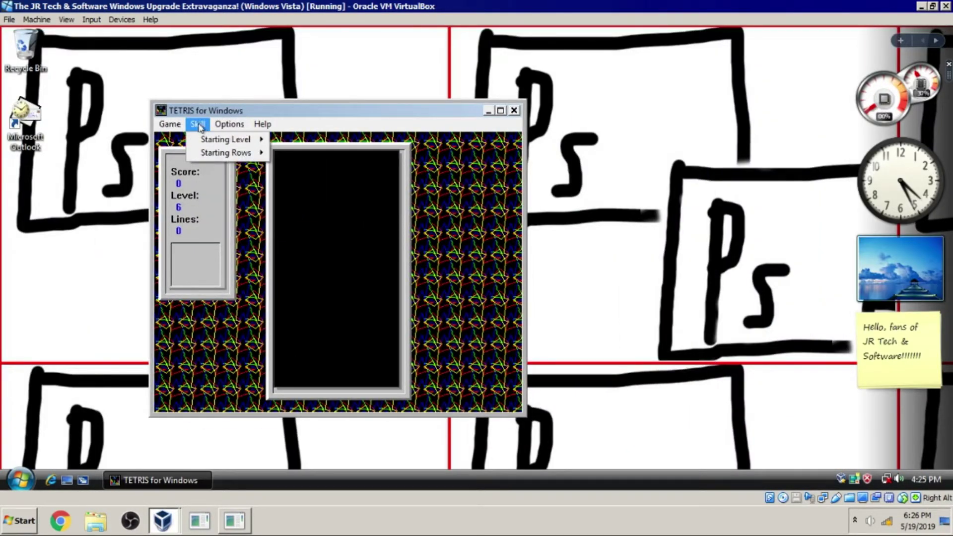
{"action": "left_click", "coordinate": [514, 110]}
{"action": "left_click", "coordinate": [457, 302]}
Open the Computer window from the Start menu after browsing the Games and Accessories folders.
{"action": "key", "text": "super"}
{"action": "left_click", "coordinate": [52, 436]}
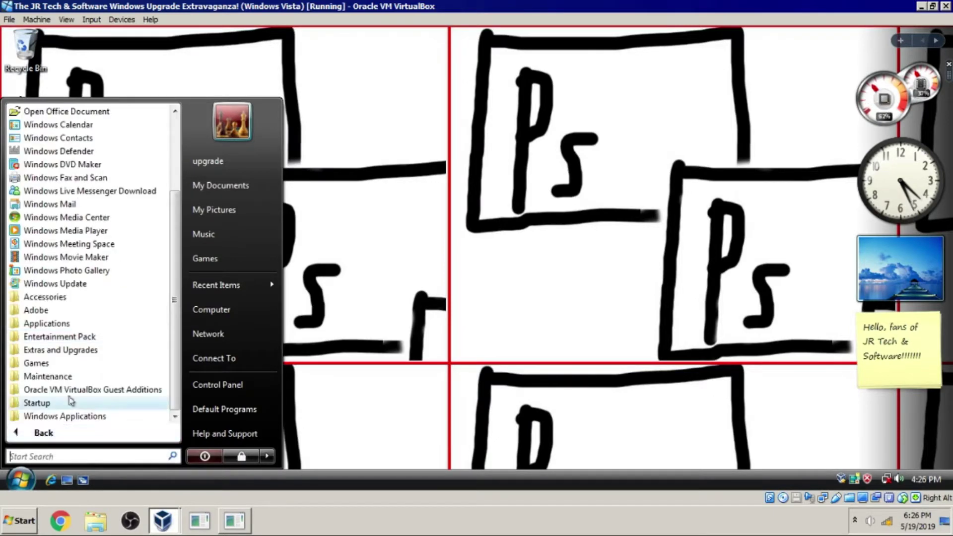
{"action": "left_click", "coordinate": [79, 365]}
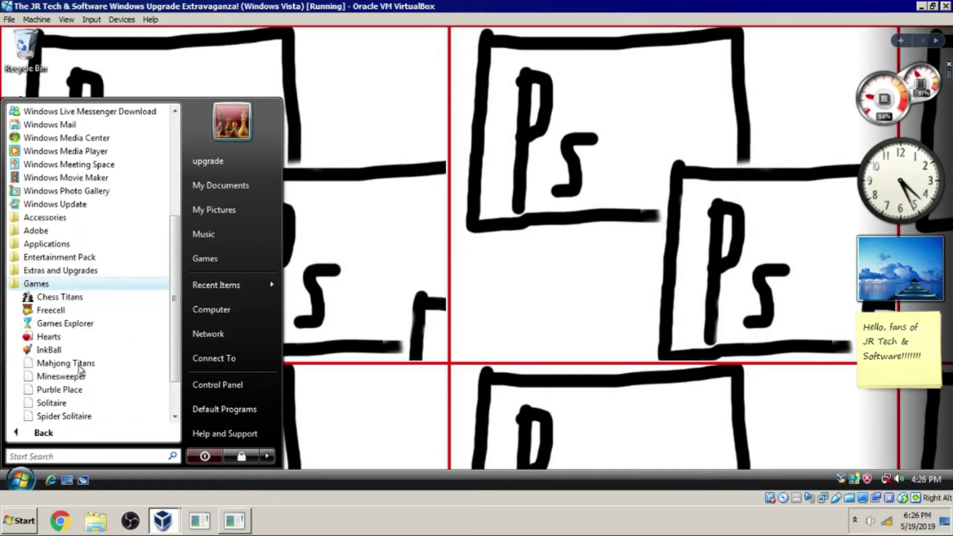
{"action": "scroll", "coordinate": [79, 369], "scroll_direction": "down", "scroll_amount": 2}
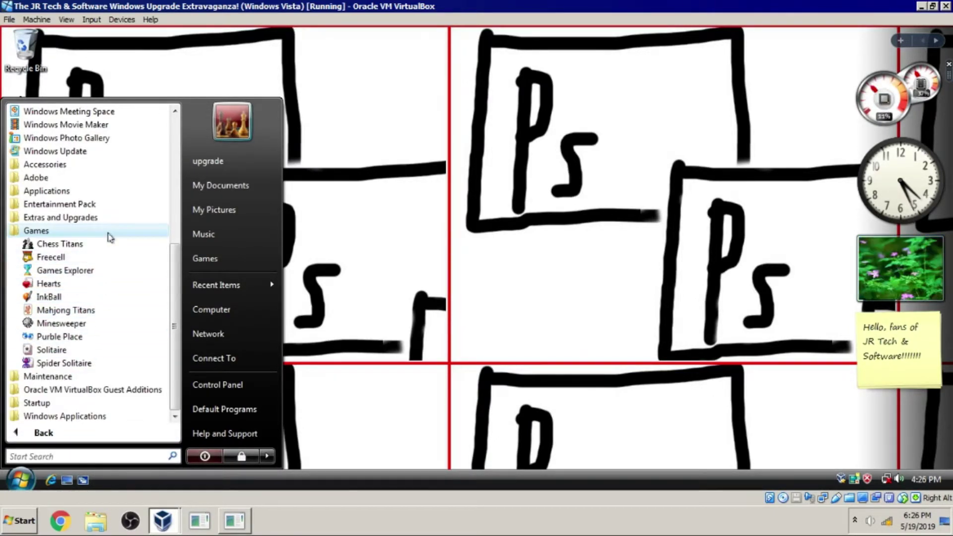
{"action": "left_click", "coordinate": [110, 237]}
{"action": "left_click", "coordinate": [83, 297]}
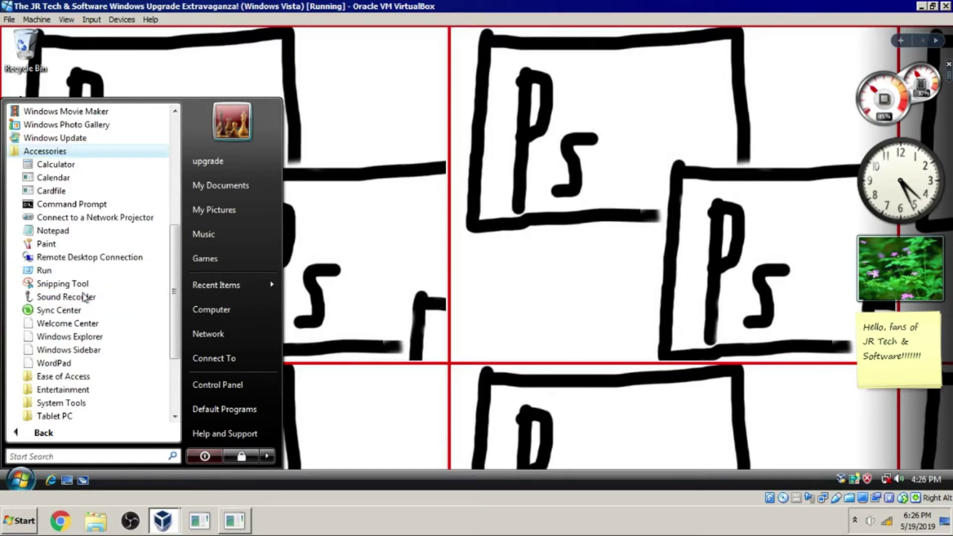
{"action": "scroll", "coordinate": [85, 296], "scroll_direction": "down", "scroll_amount": 2}
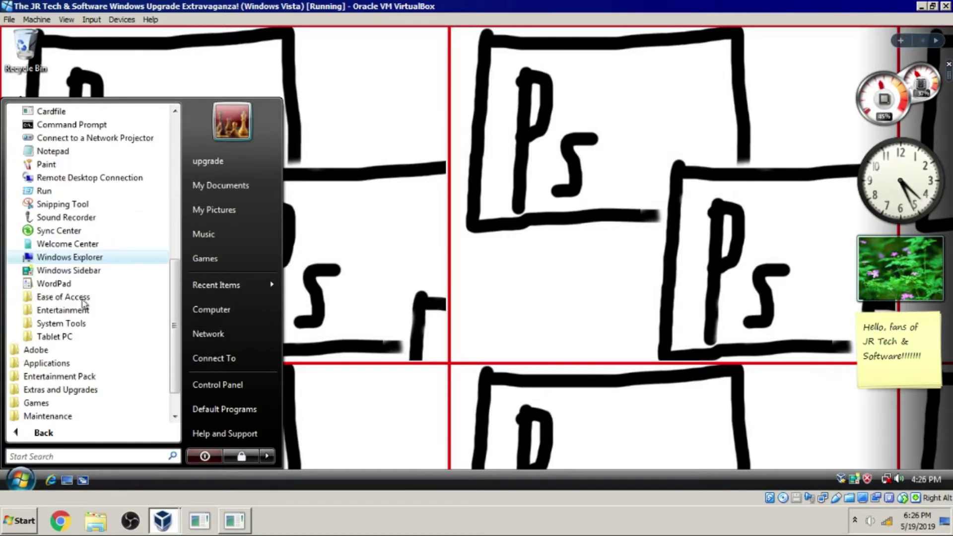
{"action": "left_click", "coordinate": [229, 308]}
Open the maximized MS-DOS_5 (C:) drive's DOS folder and launch TREE.COM.
{"action": "double_click", "coordinate": [213, 157]}
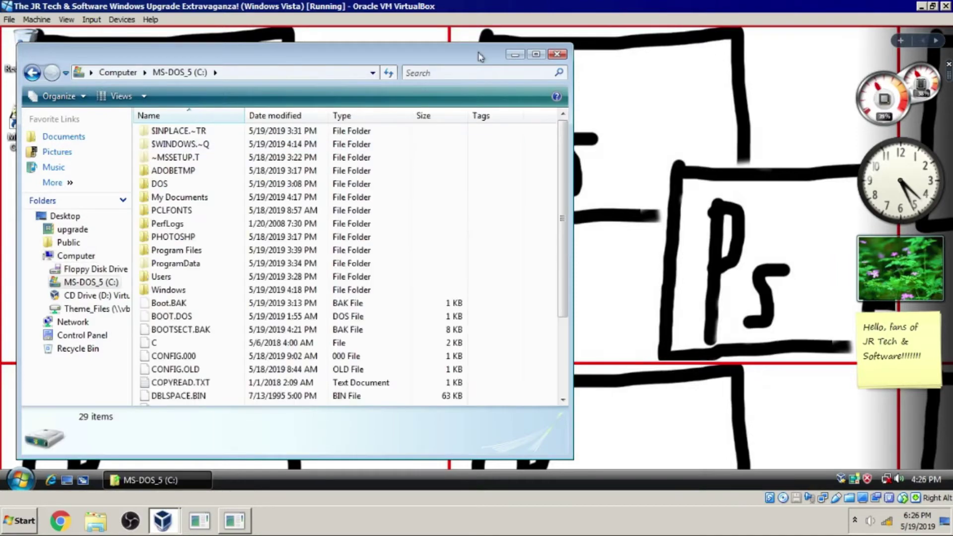
{"action": "double_click", "coordinate": [479, 56]}
{"action": "left_click", "coordinate": [213, 297]}
{"action": "double_click", "coordinate": [144, 163]}
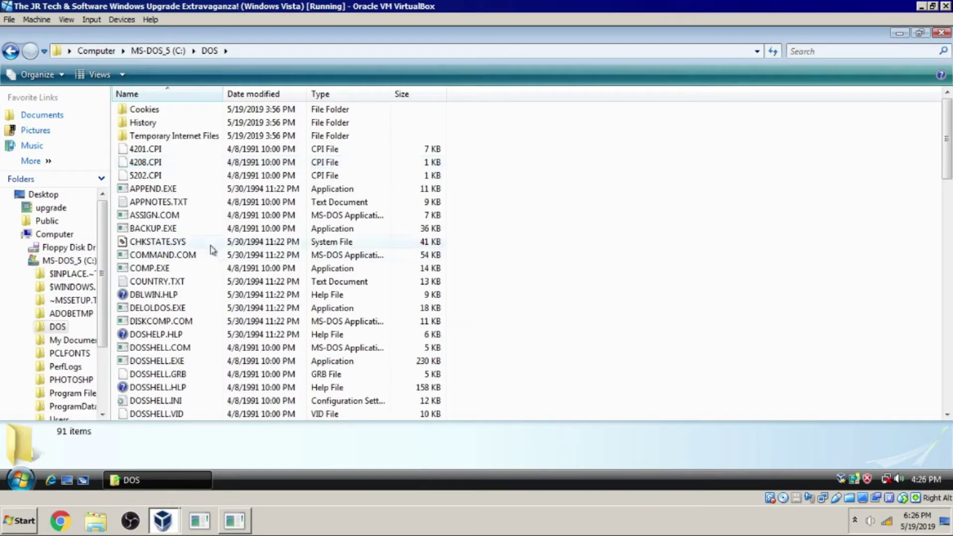
{"action": "left_click", "coordinate": [183, 295]}
{"action": "scroll", "coordinate": [194, 327], "scroll_direction": "down", "scroll_amount": 11}
{"action": "scroll", "coordinate": [203, 338], "scroll_direction": "down", "scroll_amount": 8}
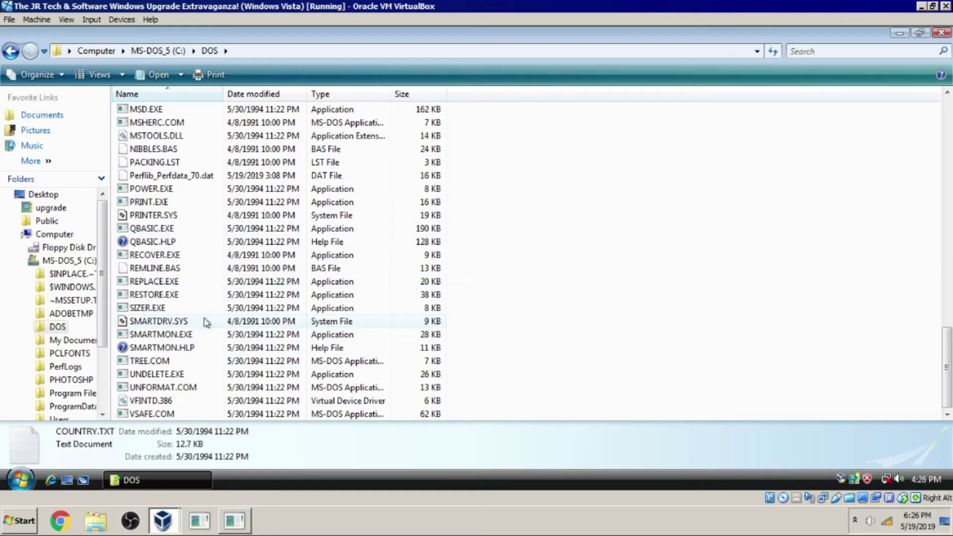
{"action": "double_click", "coordinate": [196, 360]}
Run treeCOM from a command prompt, which reports an incorrect DOS version, then close the console.
{"action": "key", "text": "super+r"}
{"action": "key", "text": "Return"}
{"action": "type", "text": "tree"}
{"action": "key", "text": "Return"}
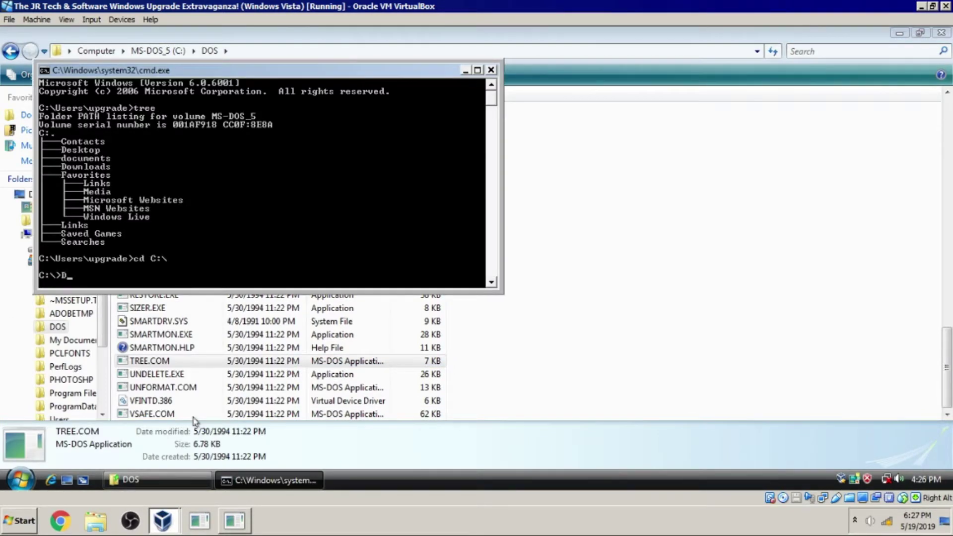
{"action": "type", "text": "COM"}
{"action": "key", "text": "Return"}
{"action": "left_click", "coordinate": [164, 270]}
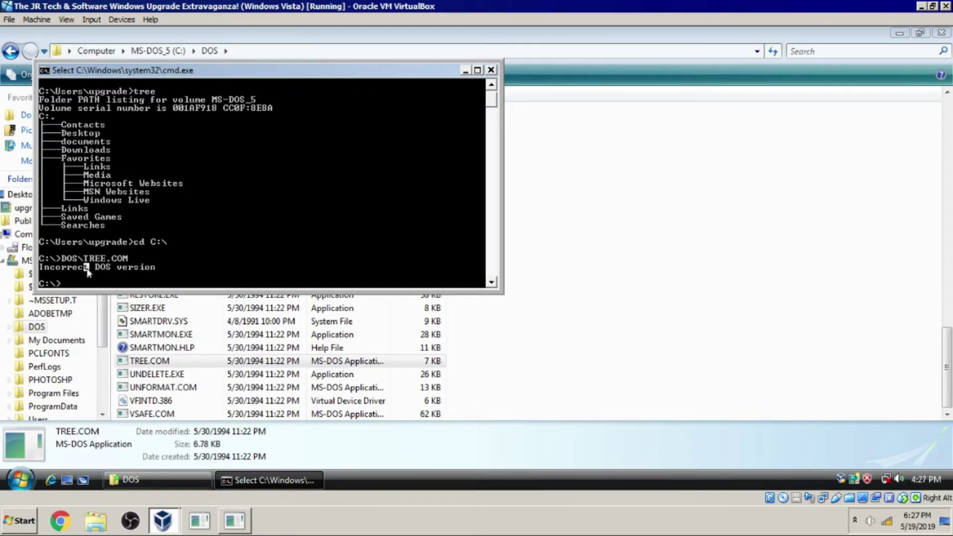
{"action": "key", "text": "alt+F4"}
Return to the C: root, try a 'Scandisk' search, then open the Windows folder's search box.
{"action": "scroll", "coordinate": [235, 381], "scroll_direction": "up", "scroll_amount": 2}
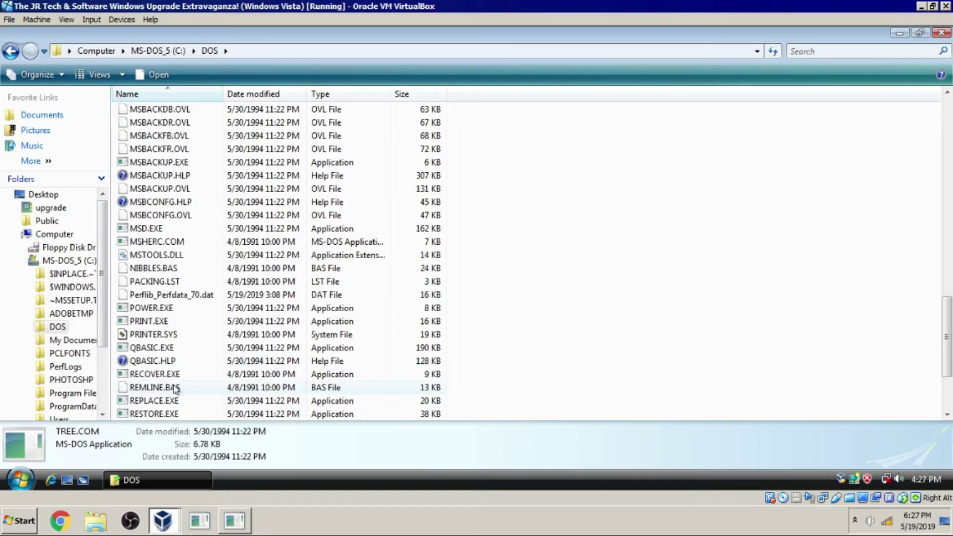
{"action": "left_click", "coordinate": [188, 281]}
{"action": "key", "text": "BackSpace"}
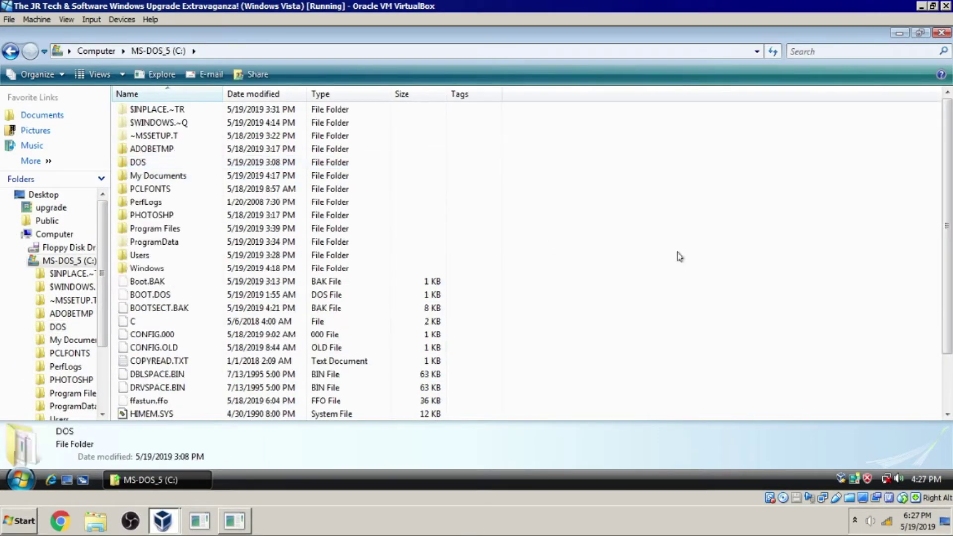
{"action": "key", "text": "ctrl+e"}
{"action": "type", "text": "Scandisk"}
{"action": "key", "text": "Escape"}
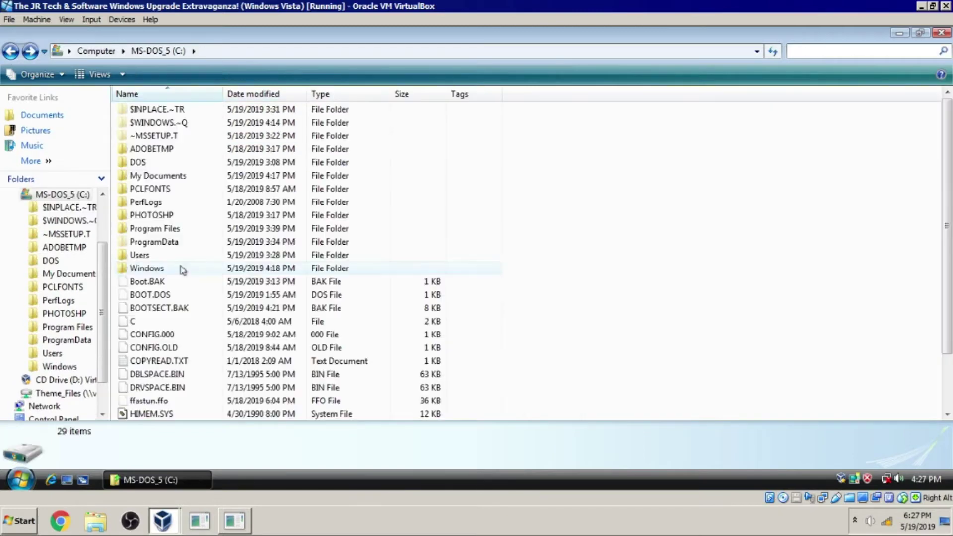
{"action": "double_click", "coordinate": [183, 269]}
{"action": "scroll", "coordinate": [248, 328], "scroll_direction": "down", "scroll_amount": 5}
{"action": "left_click", "coordinate": [863, 51]}
Search 'scandisk' and run SCANDISK.EXE, acknowledging its data error and reviewing the log before exiting.
{"action": "type", "text": "scandisk"}
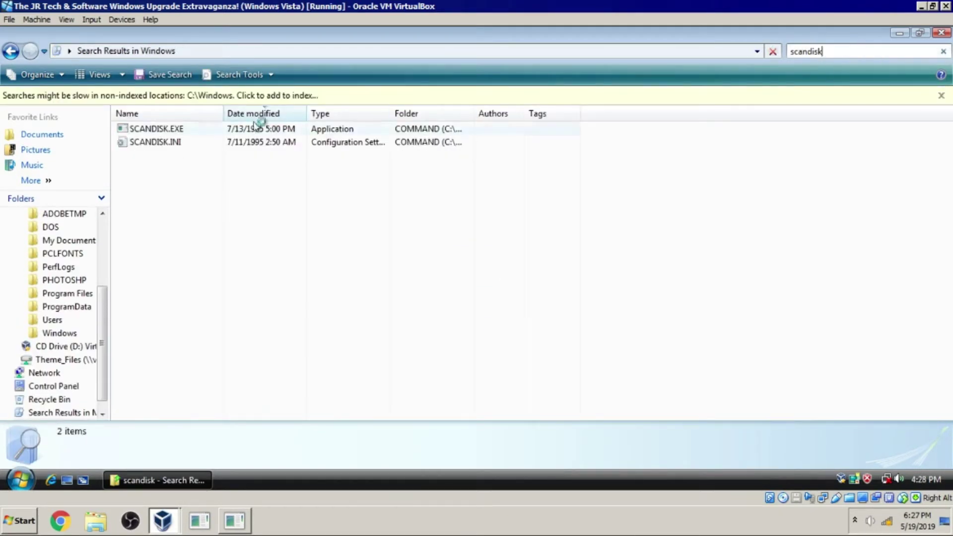
{"action": "double_click", "coordinate": [255, 125]}
{"action": "left_click", "coordinate": [618, 317]}
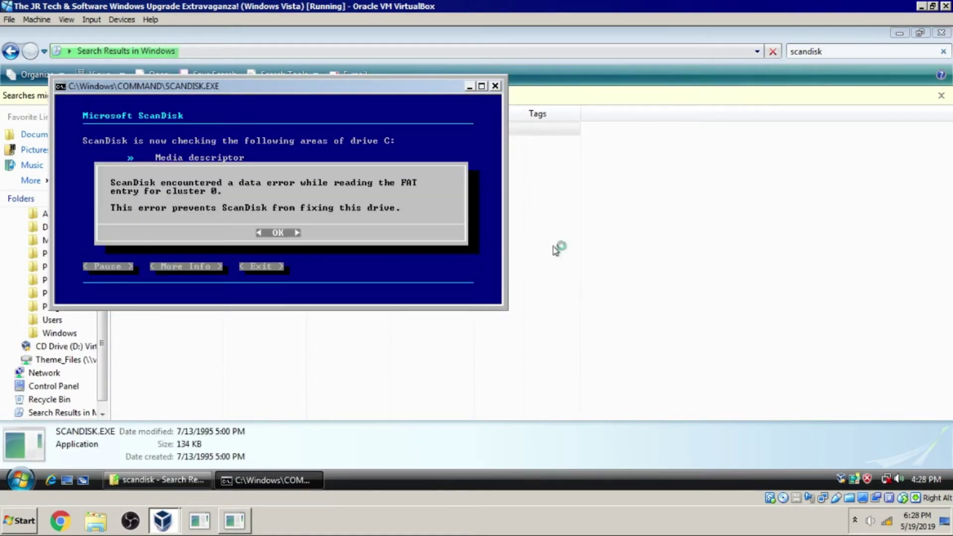
{"action": "left_click", "coordinate": [280, 232]}
{"action": "key", "text": "Return"}
{"action": "key", "text": "Page_Down"}
{"action": "key", "text": "Return"}
{"action": "key", "text": "Escape"}
Launch PAINT.EXE from the Windows folder and dismiss its compatibility warning and not-enough-memory error.
{"action": "key", "text": "BackSpace"}
{"action": "scroll", "coordinate": [220, 362], "scroll_direction": "down", "scroll_amount": 20}
{"action": "scroll", "coordinate": [220, 361], "scroll_direction": "down", "scroll_amount": 4}
{"action": "double_click", "coordinate": [149, 362]}
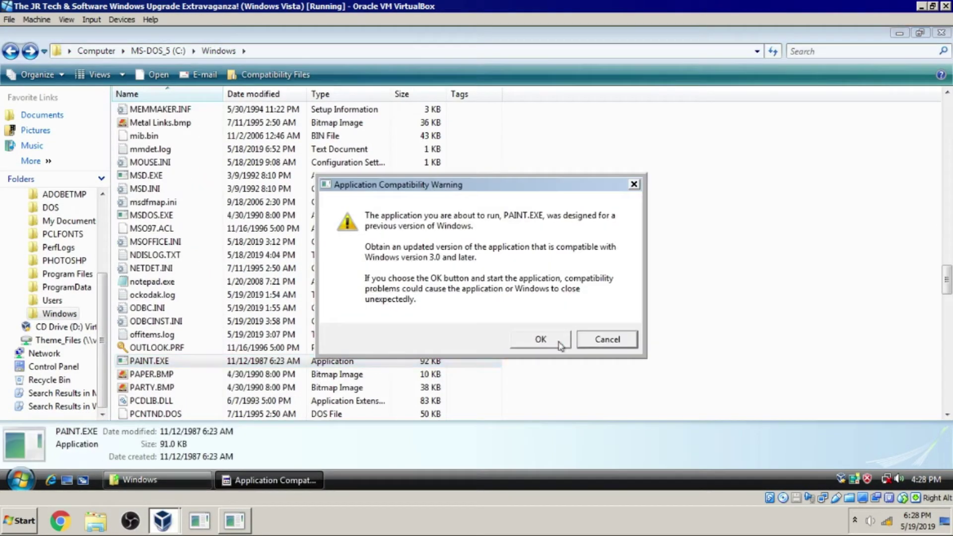
{"action": "left_click", "coordinate": [537, 336]}
{"action": "left_click", "coordinate": [542, 302]}
Open README.DOC in Word, skim to its end, then close Word.
{"action": "scroll", "coordinate": [198, 342], "scroll_direction": "up", "scroll_amount": 3}
{"action": "scroll", "coordinate": [199, 343], "scroll_direction": "down", "scroll_amount": 10}
{"action": "scroll", "coordinate": [188, 337], "scroll_direction": "down", "scroll_amount": 1}
{"action": "double_click", "coordinate": [187, 296]}
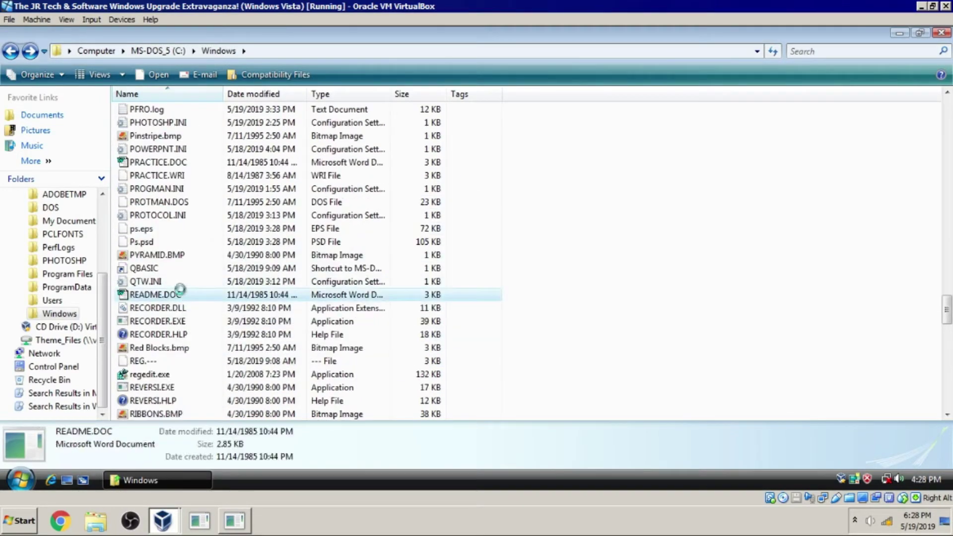
{"action": "key", "text": "ctrl+End"}
{"action": "scroll", "coordinate": [206, 272], "scroll_direction": "down", "scroll_amount": 3}
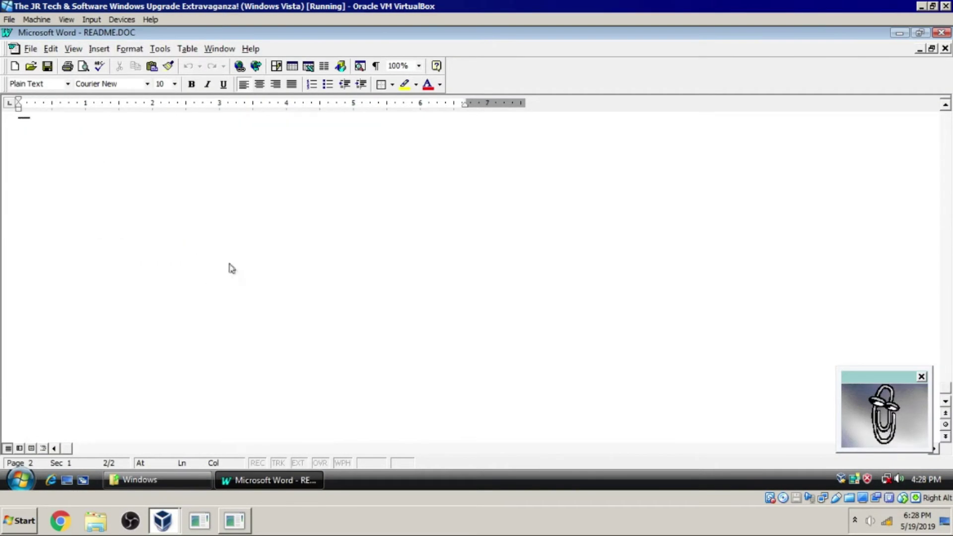
{"action": "left_click", "coordinate": [252, 49]}
{"action": "key", "text": "alt+F4"}
Start REVERSI.EXE and restore the maximized Explorer window beside it.
{"action": "scroll", "coordinate": [213, 297], "scroll_direction": "down", "scroll_amount": 7}
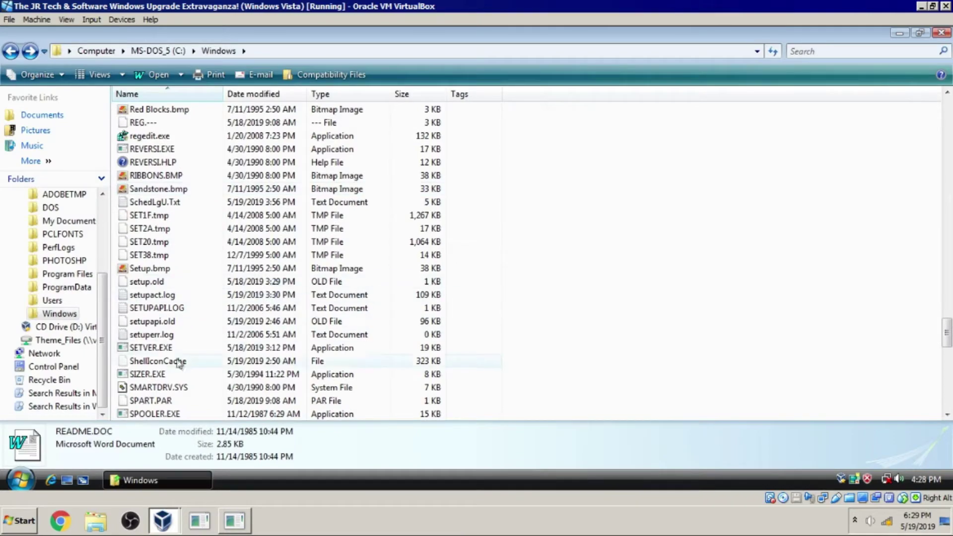
{"action": "left_click", "coordinate": [213, 349]}
{"action": "double_click", "coordinate": [184, 157]}
{"action": "key", "text": "alt+Tab"}
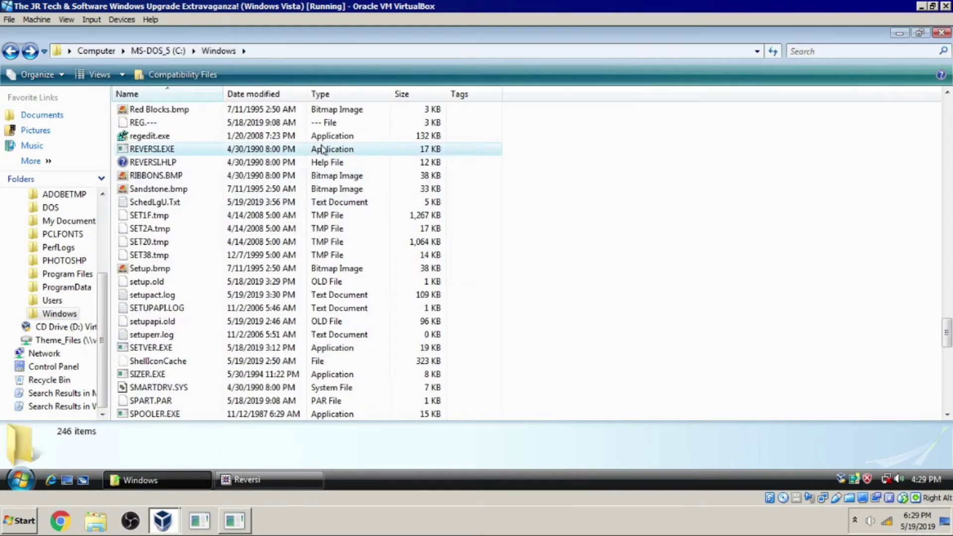
{"action": "double_click", "coordinate": [298, 33]}
Open the Start Menu's Programs\Accessories folder in Explorer.
{"action": "left_click_drag", "start_coordinate": [295, 49], "coordinate": [380, 47]}
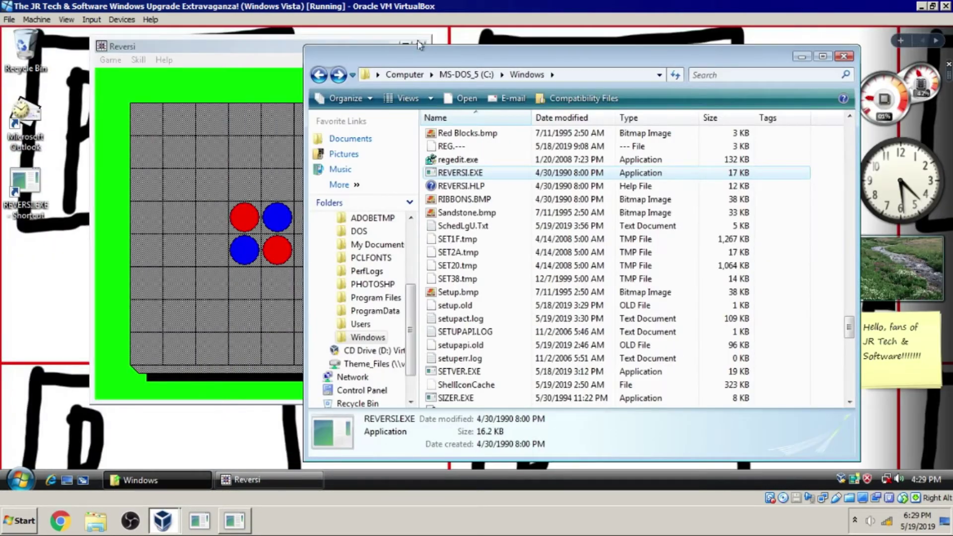
{"action": "key", "text": "super+r"}
{"action": "key", "text": "Escape"}
{"action": "left_click", "coordinate": [20, 479]}
{"action": "right_click", "coordinate": [99, 437]}
{"action": "left_click", "coordinate": [128, 377]}
{"action": "double_click", "coordinate": [187, 170]}
{"action": "double_click", "coordinate": [382, 119]}
Create a new folder named 'Old Windows Games' in Accessories.
{"action": "right_click", "coordinate": [425, 234]}
{"action": "mouse_move", "coordinate": [545, 375]}
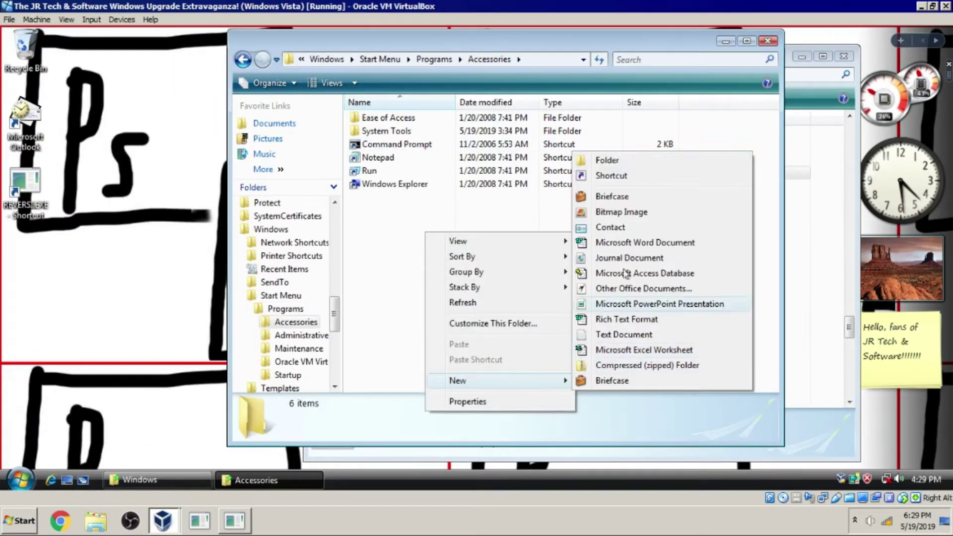
{"action": "left_click", "coordinate": [605, 157]}
{"action": "type", "text": "Old Windows Games"}
{"action": "key", "text": "Return"}
Move the REVERSI shortcut into Old Windows Games and rename it to REVERSI.
{"action": "left_click_drag", "start_coordinate": [25, 183], "coordinate": [399, 129]}
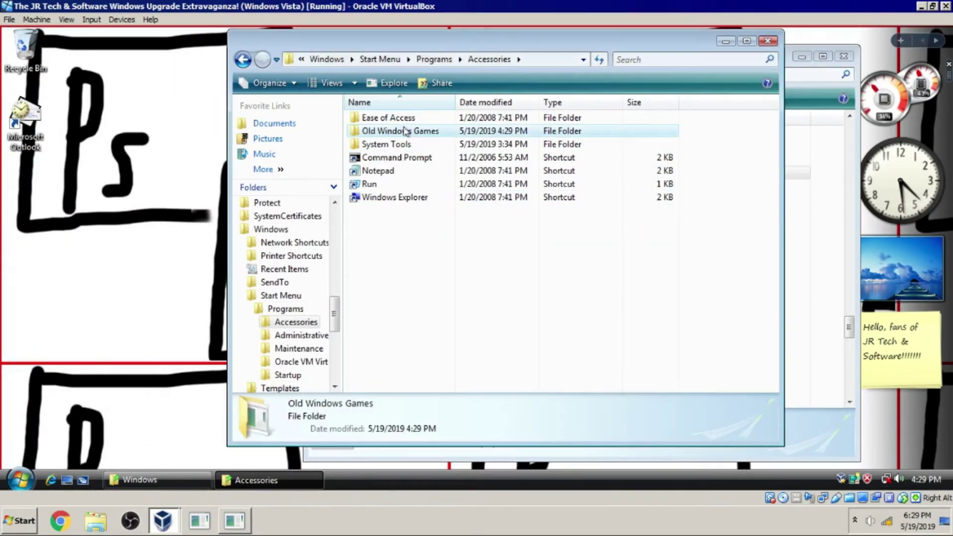
{"action": "double_click", "coordinate": [400, 130]}
{"action": "right_click", "coordinate": [386, 117]}
{"action": "left_click", "coordinate": [444, 314]}
{"action": "key", "text": "End"}
{"action": "key", "text": "BackSpace"}
{"action": "key", "text": "BackSpace"}
{"action": "key", "text": "BackSpace"}
{"action": "key", "text": "BackSpace"}
{"action": "key", "text": "BackSpace"}
{"action": "key", "text": "BackSpace"}
{"action": "key", "text": "BackSpace"}
{"action": "key", "text": "BackSpace"}
{"action": "key", "text": "BackSpace"}
{"action": "key", "text": "BackSpace"}
{"action": "key", "text": "BackSpace"}
{"action": "key", "text": "Return"}
Launch Reversi from the new Old Windows Games Start menu folder and narrow its window.
{"action": "key", "text": "super"}
{"action": "scroll", "coordinate": [89, 263], "scroll_direction": "down", "scroll_amount": 2}
{"action": "left_click", "coordinate": [74, 346]}
{"action": "left_click", "coordinate": [84, 358]}
{"action": "left_click_drag", "start_coordinate": [490, 145], "coordinate": [354, 145]}
Play a game of Reversi to the end, then close it.
{"action": "left_click", "coordinate": [235, 224]}
{"action": "left_click", "coordinate": [236, 225]}
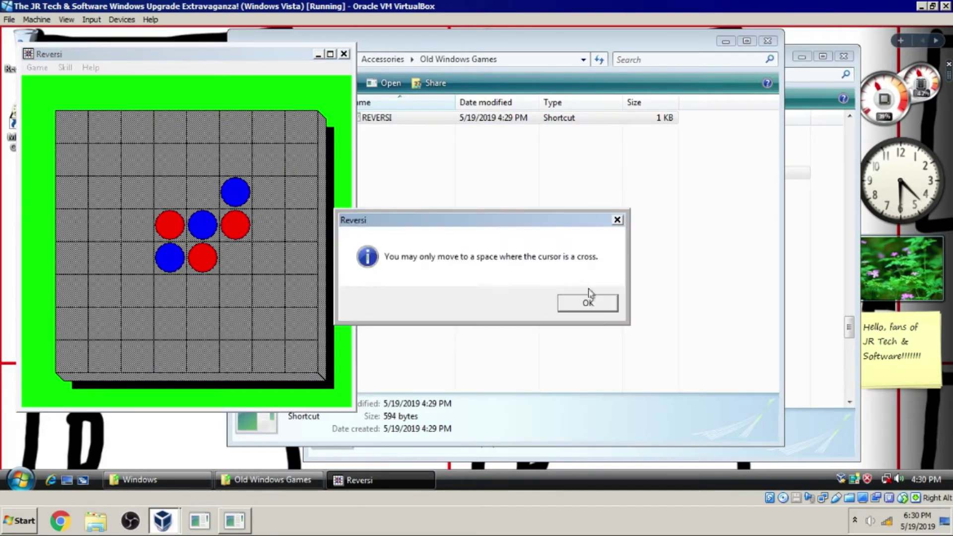
{"action": "left_click", "coordinate": [587, 299]}
{"action": "left_click", "coordinate": [235, 159]}
{"action": "left_click", "coordinate": [235, 258]}
{"action": "left_click", "coordinate": [170, 290]}
{"action": "left_click", "coordinate": [268, 159]}
{"action": "left_click", "coordinate": [104, 323]}
{"action": "left_click", "coordinate": [268, 192]}
{"action": "left_click", "coordinate": [583, 303]}
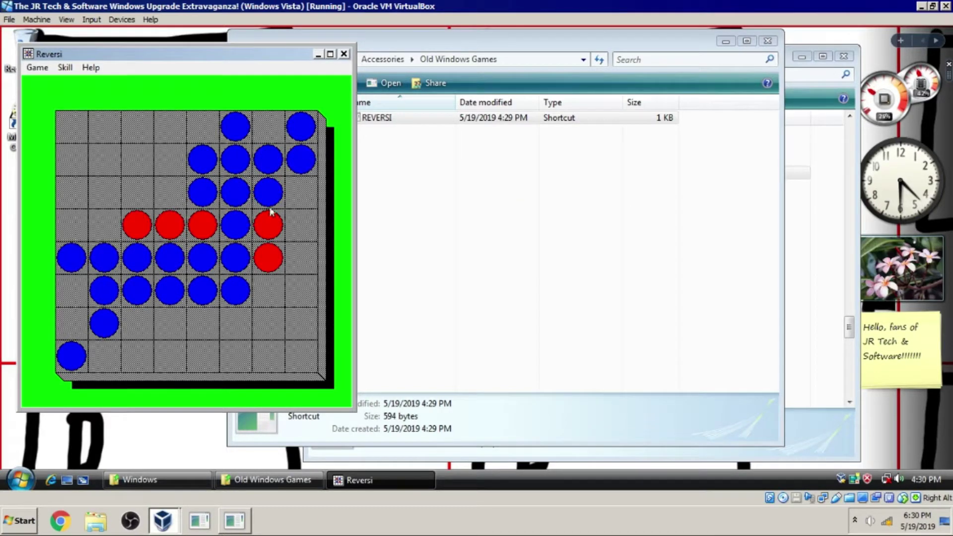
{"action": "left_click", "coordinate": [268, 127]}
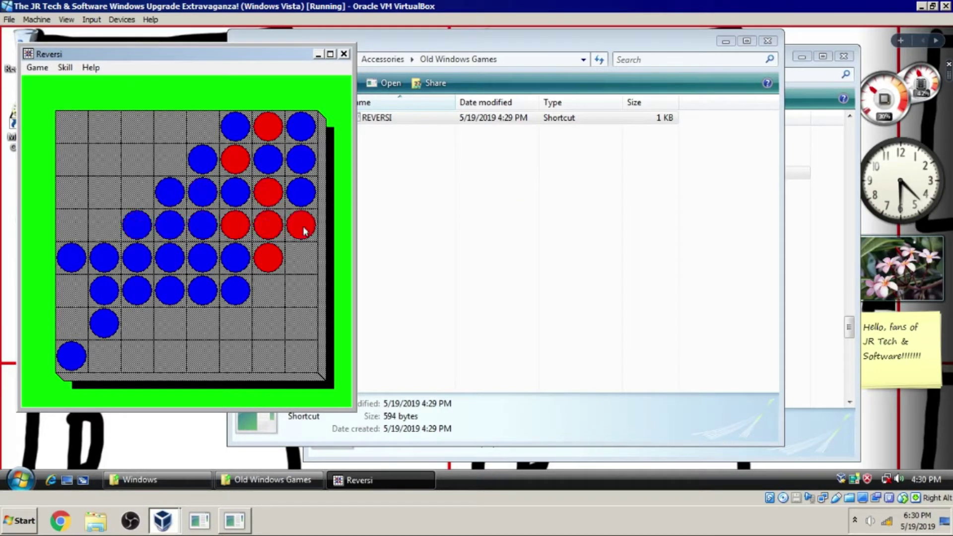
{"action": "left_click", "coordinate": [104, 128]}
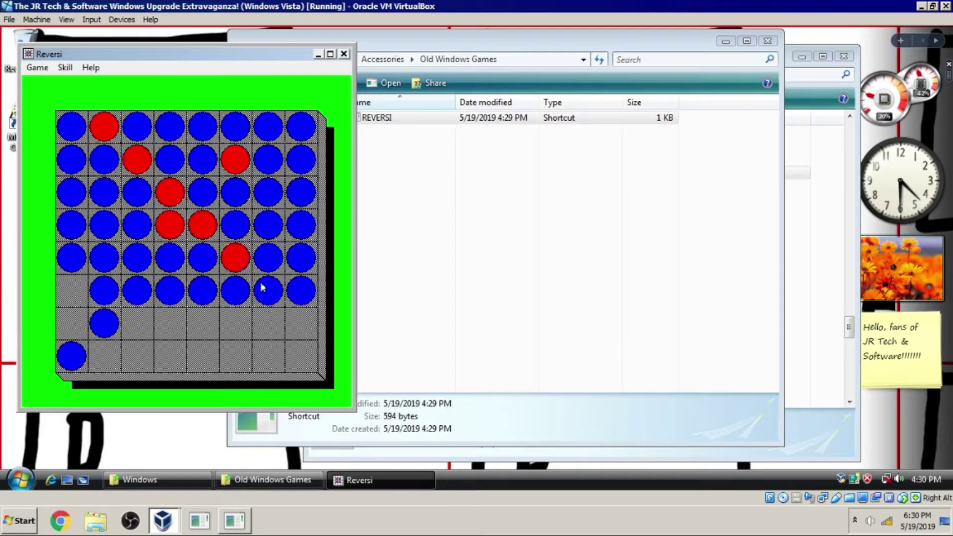
{"action": "left_click", "coordinate": [87, 323]}
{"action": "key", "text": "alt+F4"}
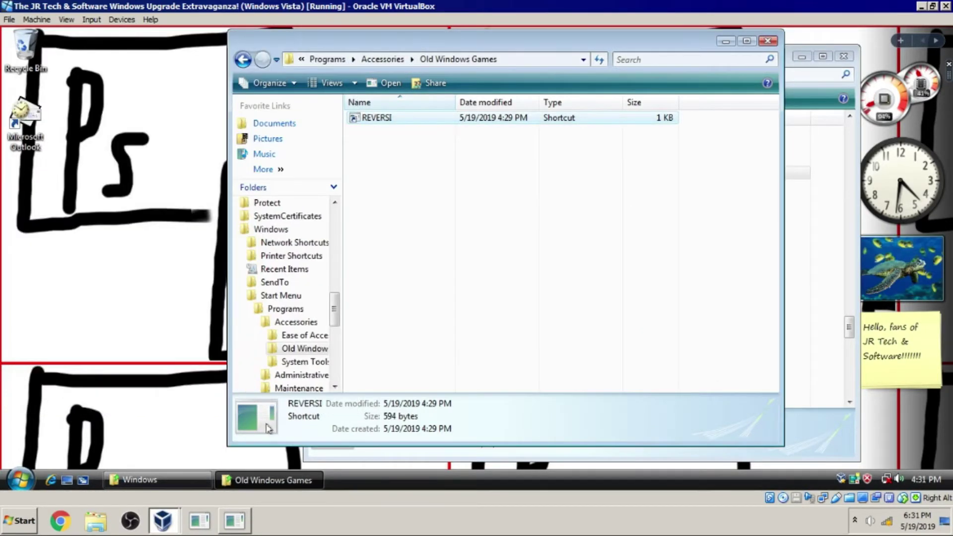
Rename the Old Windows Games folder to 'Old Windows Programs'.
{"action": "key", "text": "alt+Left"}
{"action": "key", "text": "alt+Left"}
{"action": "right_click", "coordinate": [413, 133]}
{"action": "left_click", "coordinate": [472, 305]}
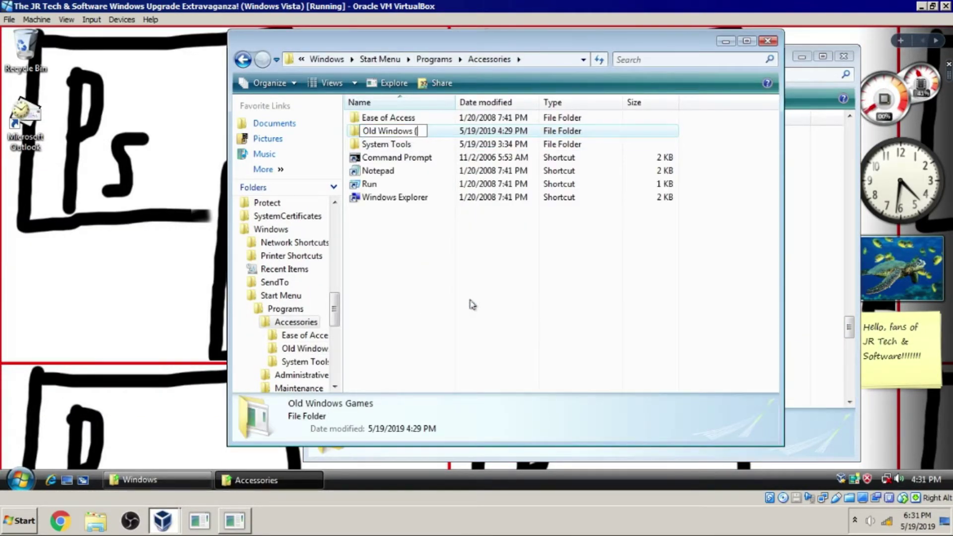
{"action": "type", "text": "Proge"}
{"action": "key", "text": "Return"}
Test-run SPOOLER.EXE from C:\Windows and dismiss its application error.
{"action": "key", "text": "alt+Tab"}
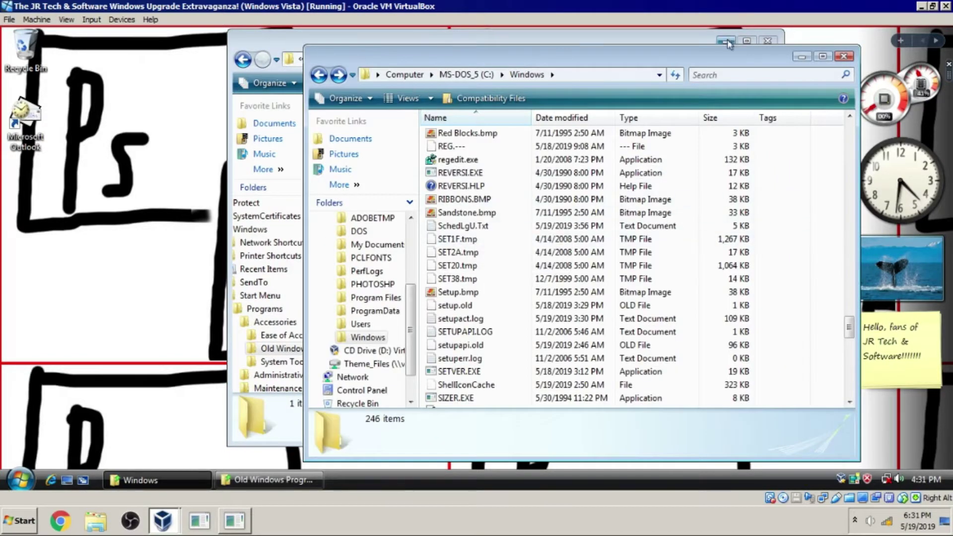
{"action": "left_click", "coordinate": [725, 39]}
{"action": "scroll", "coordinate": [496, 298], "scroll_direction": "down", "scroll_amount": 2}
{"action": "double_click", "coordinate": [458, 358]}
{"action": "left_click", "coordinate": [510, 298]}
Create a shortcut to SPOOLER.EXE in Old Windows Programs named SPOOLER.
{"action": "key", "text": "alt+Tab"}
{"action": "right_click", "coordinate": [485, 357]}
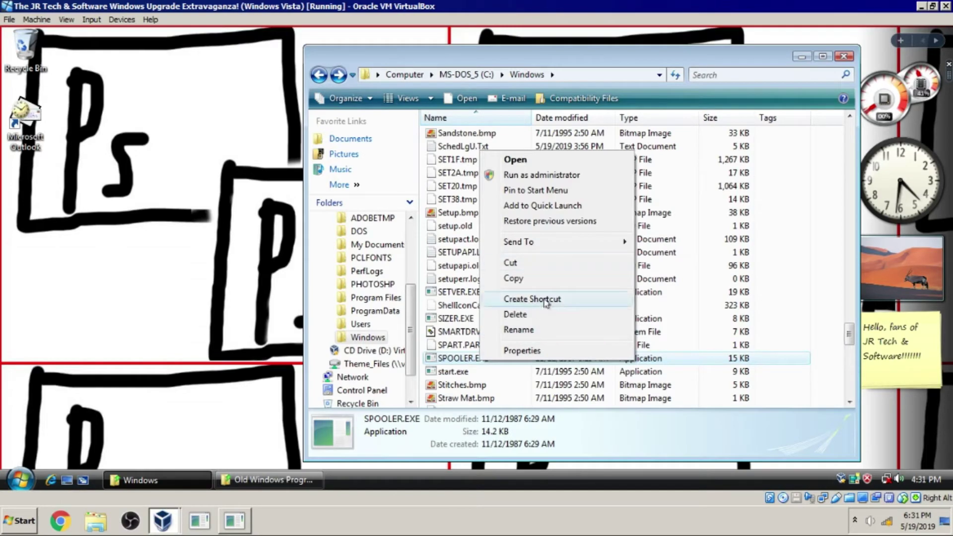
{"action": "left_click", "coordinate": [532, 298]}
{"action": "key", "text": "alt+Tab"}
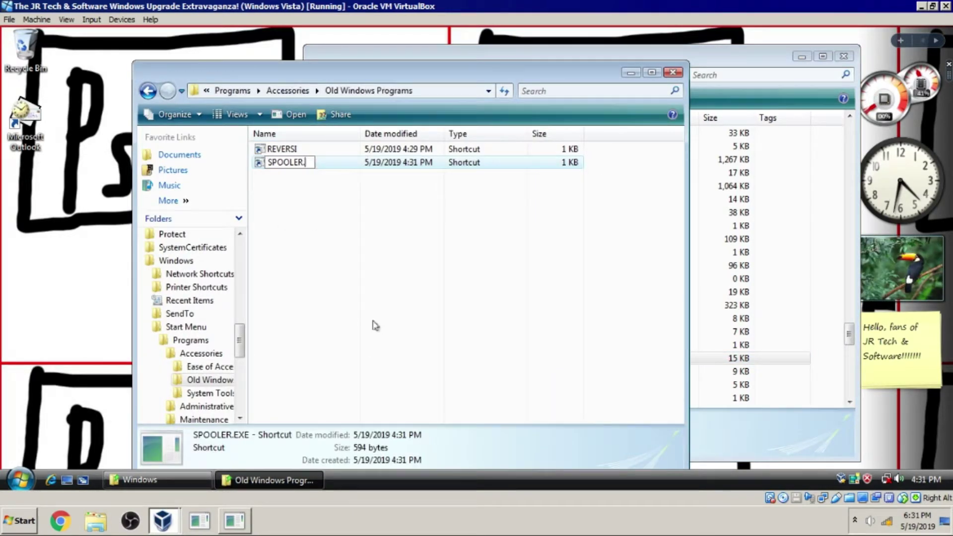
{"action": "key", "text": "BackSpace"}
{"action": "key", "text": "BackSpace"}
{"action": "key", "text": "Return"}
{"action": "left_click_drag", "start_coordinate": [543, 73], "coordinate": [419, 60]}
Add a MSDOS.EXE shortcut to the folder named 'MS-DOS Executive'.
{"action": "key", "text": "alt+Tab"}
{"action": "scroll", "coordinate": [497, 298], "scroll_direction": "up", "scroll_amount": 5}
{"action": "right_click", "coordinate": [505, 287]}
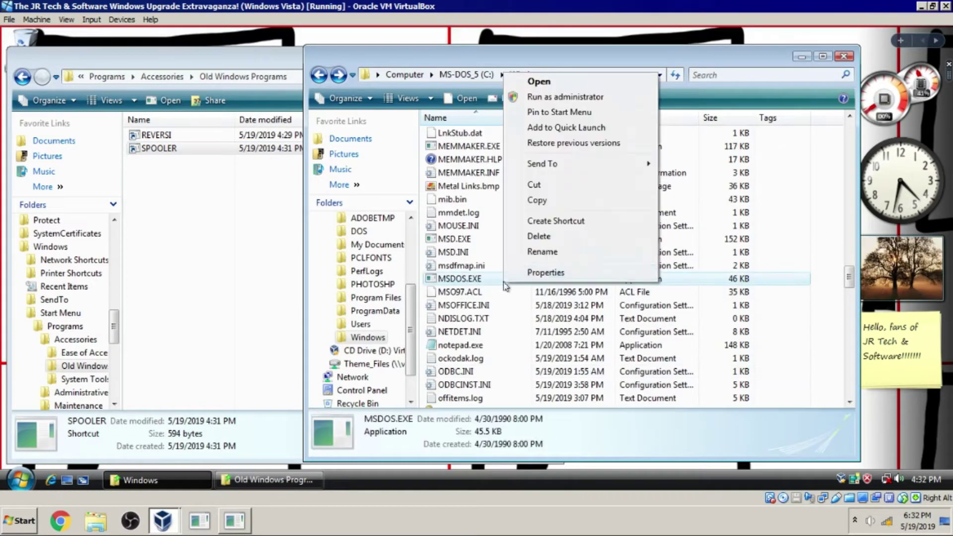
{"action": "left_click", "coordinate": [545, 221]}
{"action": "left_click", "coordinate": [521, 255]}
{"action": "key", "text": "alt+Tab"}
{"action": "right_click", "coordinate": [439, 160]}
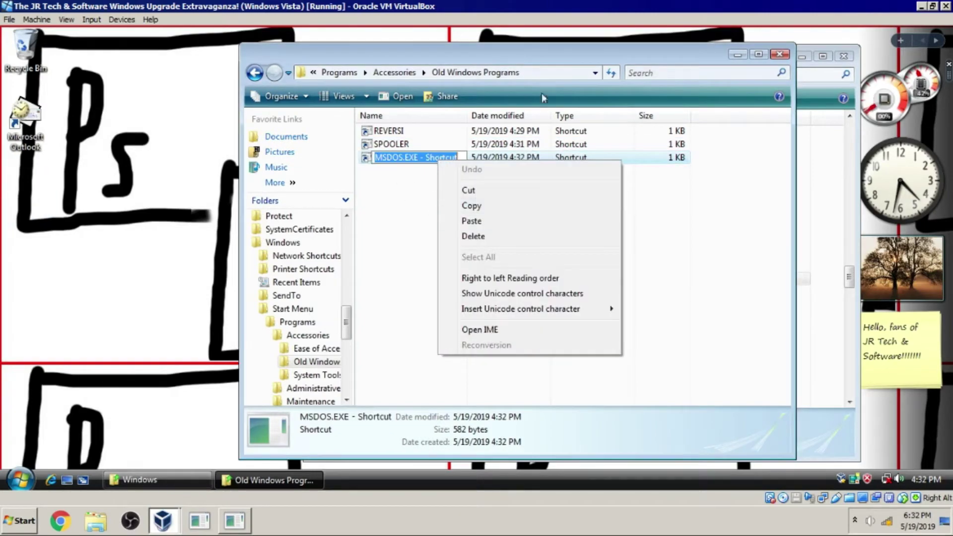
{"action": "left_click", "coordinate": [508, 213]}
{"action": "type", "text": "MS-DOS Executive"}
{"action": "key", "text": "Return"}
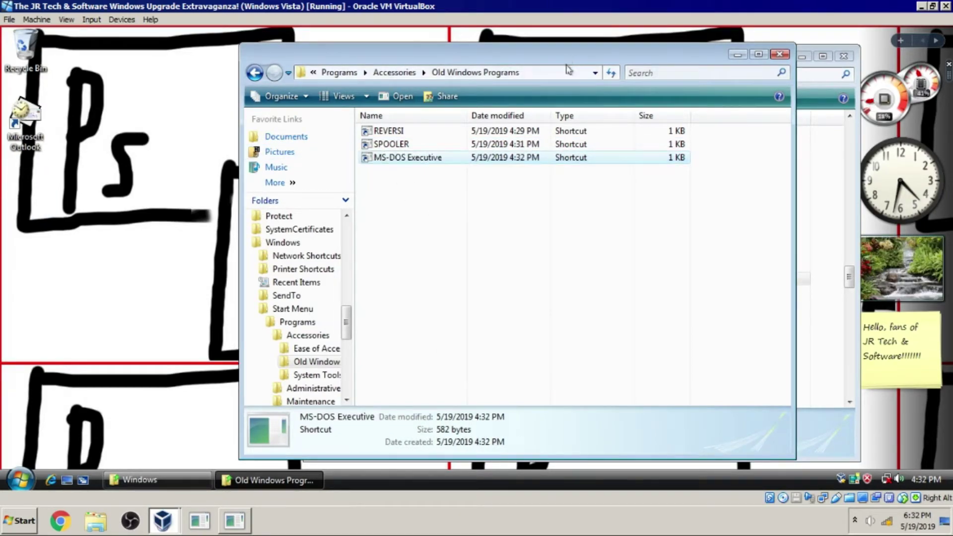
{"action": "left_click_drag", "start_coordinate": [496, 54], "coordinate": [258, 65]}
{"action": "key", "text": "alt+Tab"}
Copy the DOSPRMPT shortcut and paste it into Old Windows Programs.
{"action": "scroll", "coordinate": [545, 257], "scroll_direction": "up", "scroll_amount": 5}
{"action": "scroll", "coordinate": [546, 258], "scroll_direction": "up", "scroll_amount": 3}
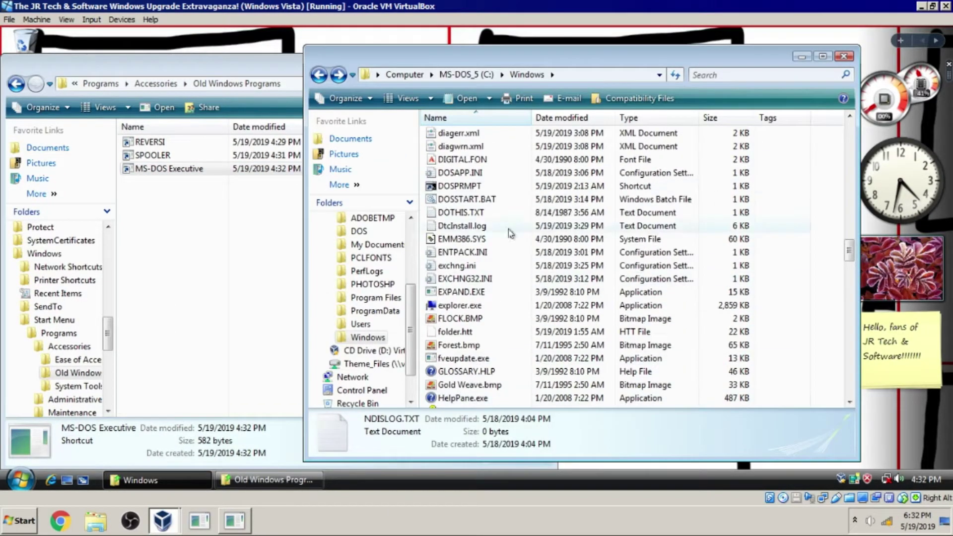
{"action": "right_click", "coordinate": [495, 188]}
{"action": "left_click", "coordinate": [546, 389]}
{"action": "left_click", "coordinate": [276, 367]}
{"action": "key", "text": "ctrl+v"}
{"action": "key", "text": "alt+Tab"}
Add a CLOCK.EXE shortcut to Old Windows Programs and rename it to CLOCK.
{"action": "scroll", "coordinate": [524, 272], "scroll_direction": "up", "scroll_amount": 4}
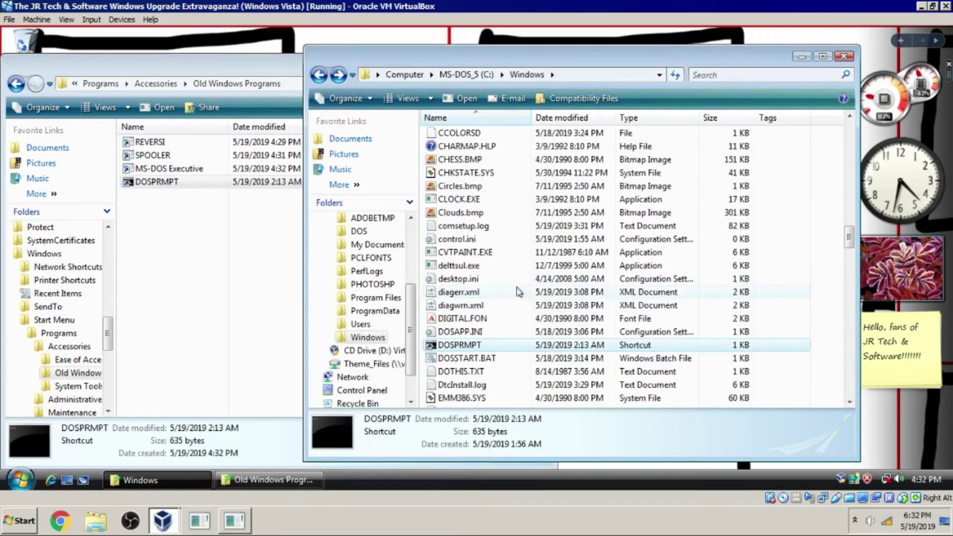
{"action": "scroll", "coordinate": [525, 272], "scroll_direction": "up", "scroll_amount": 3}
{"action": "right_click", "coordinate": [499, 323]}
{"action": "left_click", "coordinate": [553, 230]}
{"action": "key", "text": "alt+Tab"}
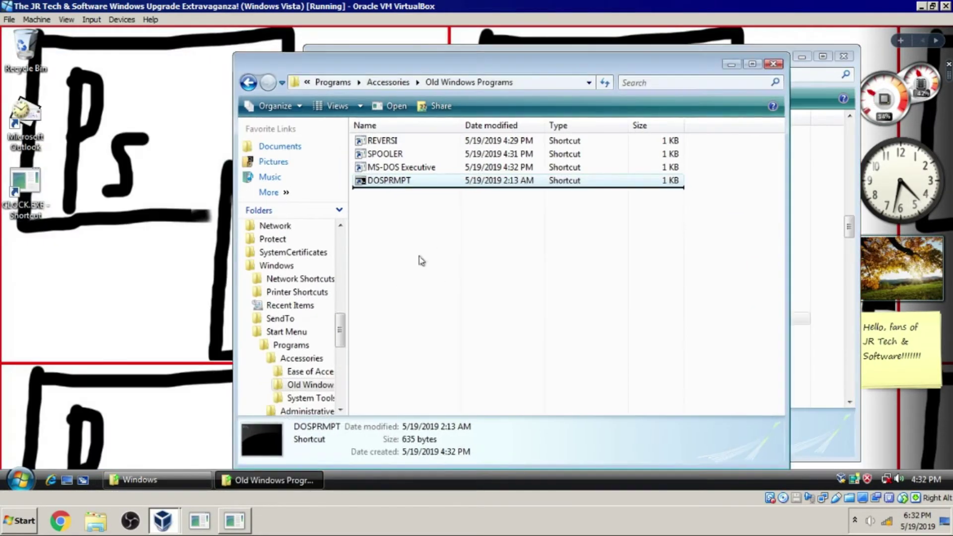
{"action": "right_click", "coordinate": [419, 259]}
{"action": "left_click", "coordinate": [436, 369]}
{"action": "right_click", "coordinate": [431, 193]}
{"action": "left_click", "coordinate": [485, 408]}
{"action": "key", "text": "End"}
{"action": "key", "text": "BackSpace"}
{"action": "key", "text": "BackSpace"}
{"action": "key", "text": "BackSpace"}
{"action": "key", "text": "BackSpace"}
{"action": "key", "text": "BackSpace"}
{"action": "key", "text": "BackSpace"}
{"action": "key", "text": "BackSpace"}
{"action": "key", "text": "BackSpace"}
{"action": "key", "text": "BackSpace"}
{"action": "key", "text": "BackSpace"}
{"action": "key", "text": "BackSpace"}
{"action": "key", "text": "BackSpace"}
{"action": "key", "text": "BackSpace"}
{"action": "key", "text": "BackSpace"}
{"action": "key", "text": "BackSpace"}
{"action": "key", "text": "Return"}
{"action": "left_click_drag", "start_coordinate": [494, 63], "coordinate": [456, 41]}
Send a CALENDAR.EXE shortcut to the desktop and drag it into Old Windows Programs.
{"action": "key", "text": "alt+Tab"}
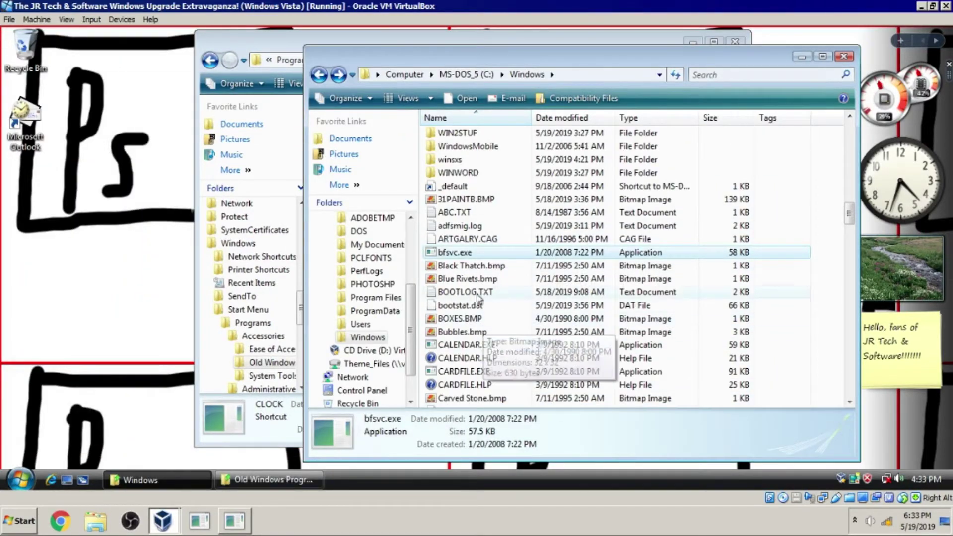
{"action": "right_click", "coordinate": [495, 344]}
{"action": "left_click", "coordinate": [680, 225]}
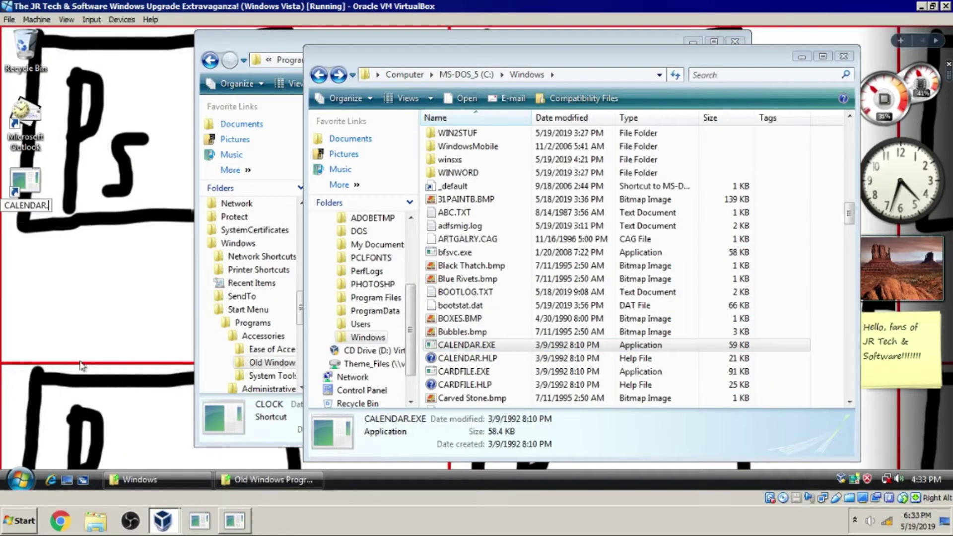
{"action": "key", "text": "Return"}
{"action": "left_click_drag", "start_coordinate": [25, 181], "coordinate": [272, 362]}
{"action": "key", "text": "alt+Tab"}
Test MEMMAKER.EXE, then create a shortcut named MEMMAKER.EXE and move it into the folder.
{"action": "scroll", "coordinate": [544, 310], "scroll_direction": "down", "scroll_amount": 9}
{"action": "scroll", "coordinate": [544, 310], "scroll_direction": "down", "scroll_amount": 7}
{"action": "double_click", "coordinate": [545, 305]}
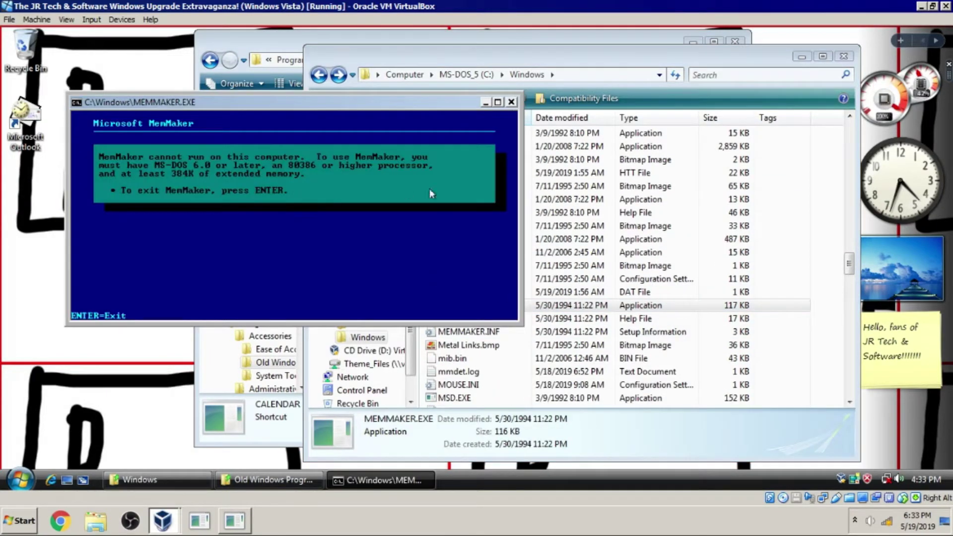
{"action": "key", "text": "Return"}
{"action": "left_click_drag", "start_coordinate": [469, 305], "coordinate": [496, 323]}
{"action": "left_click", "coordinate": [523, 253]}
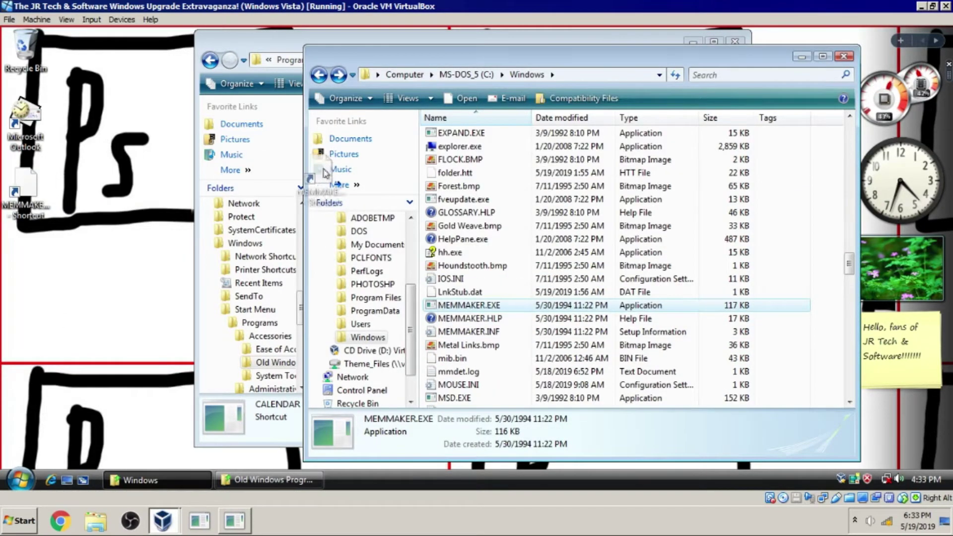
{"action": "right_click", "coordinate": [21, 180]}
{"action": "left_click", "coordinate": [86, 327]}
{"action": "type", "text": "MEMMAKER.EXE"}
{"action": "left_click_drag", "start_coordinate": [20, 186], "coordinate": [248, 298]}
{"action": "left_click", "coordinate": [140, 479]}
Add a MSD.EXE shortcut to Old Windows Programs named MSD.
{"action": "scroll", "coordinate": [635, 263], "scroll_direction": "down", "scroll_amount": 2}
{"action": "mouse_move", "coordinate": [480, 317]}
{"action": "left_mouse_down"}
{"action": "mouse_move", "coordinate": [227, 291]}
{"action": "mouse_move", "coordinate": [461, 318]}
{"action": "left_mouse_up"}
{"action": "right_click", "coordinate": [462, 318]}
{"action": "left_click", "coordinate": [546, 297]}
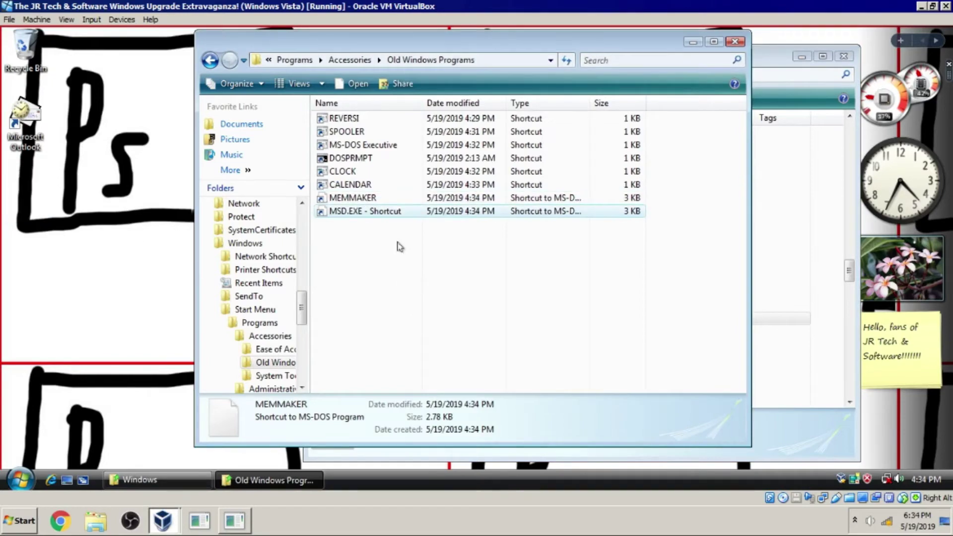
{"action": "right_click", "coordinate": [395, 211]}
{"action": "left_click", "coordinate": [454, 362]}
{"action": "type", "text": "MSD."}
{"action": "key", "text": "Return"}
{"action": "left_click", "coordinate": [140, 479]}
Test TERMINAL.EXE, then add its shortcut to Old Windows Programs named TERMINAL.
{"action": "scroll", "coordinate": [496, 248], "scroll_direction": "down", "scroll_amount": 10}
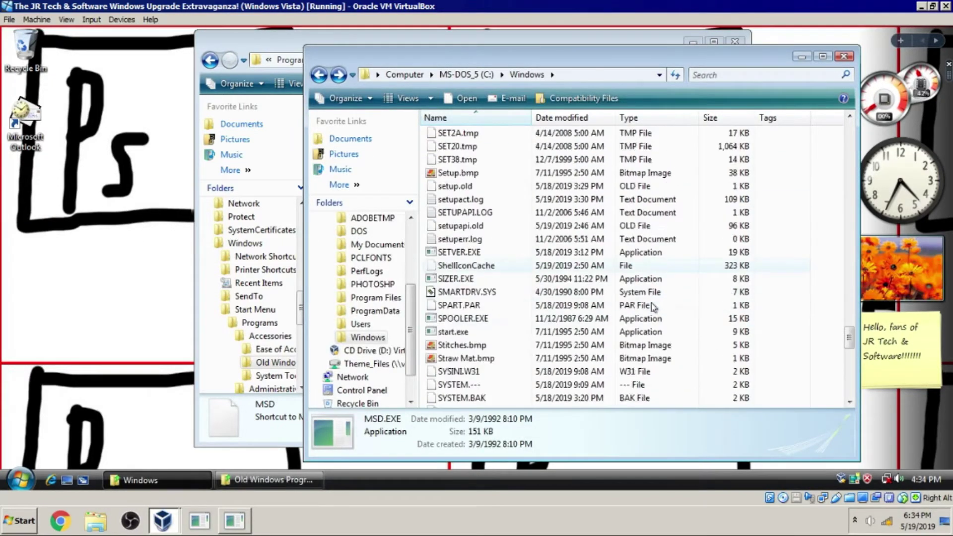
{"action": "double_click", "coordinate": [457, 330]}
{"action": "left_click", "coordinate": [782, 117]}
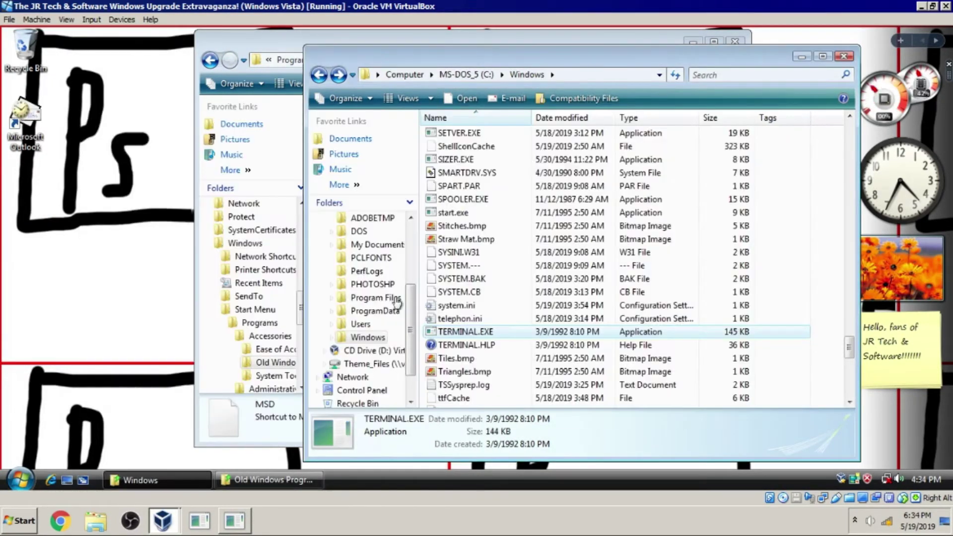
{"action": "right_click", "coordinate": [477, 332]}
{"action": "left_click", "coordinate": [511, 290]}
{"action": "left_click", "coordinate": [520, 314]}
{"action": "left_click", "coordinate": [273, 479]}
{"action": "left_click_drag", "start_coordinate": [17, 162], "coordinate": [397, 224]}
{"action": "right_click", "coordinate": [397, 224]}
{"action": "left_click", "coordinate": [432, 446]}
{"action": "type", "text": "TERMINAL"}
{"action": "key", "text": "Return"}
{"action": "key", "text": "alt+F4"}
Glance at the wsdu.log file, then close the C:\Windows folder window.
{"action": "left_click", "coordinate": [640, 293]}
{"action": "scroll", "coordinate": [546, 298], "scroll_direction": "down", "scroll_amount": 4}
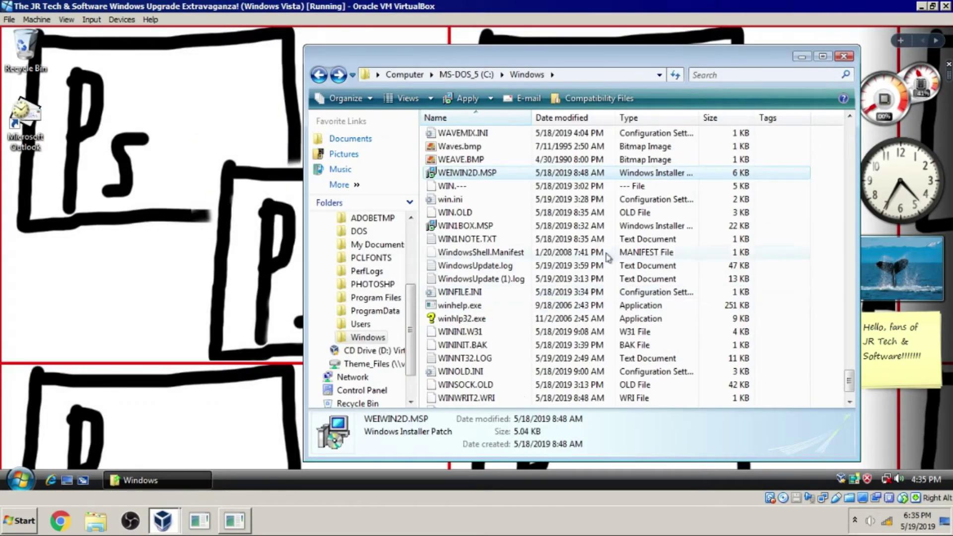
{"action": "double_click", "coordinate": [498, 404]}
{"action": "left_click", "coordinate": [553, 94]}
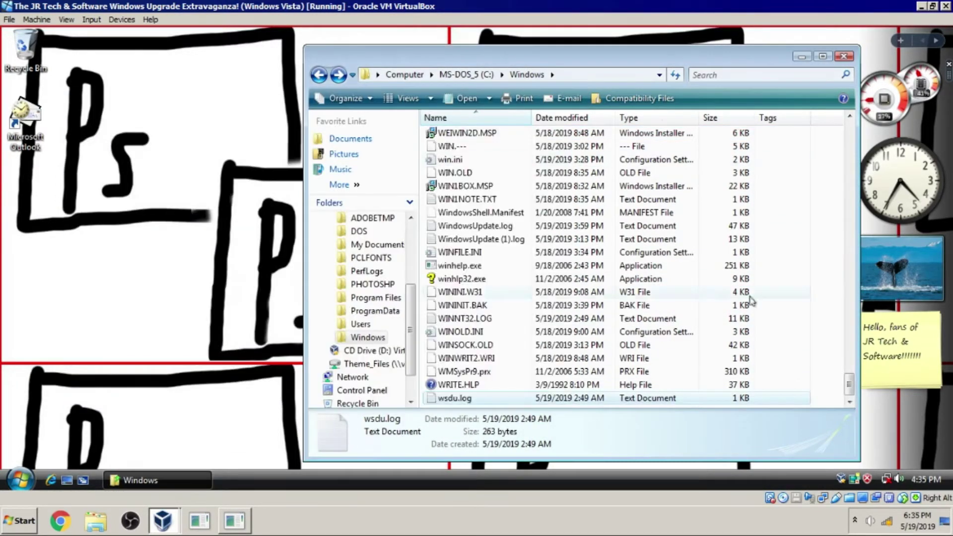
{"action": "scroll", "coordinate": [814, 202], "scroll_direction": "up", "scroll_amount": 10}
{"action": "key", "text": "alt+F4"}
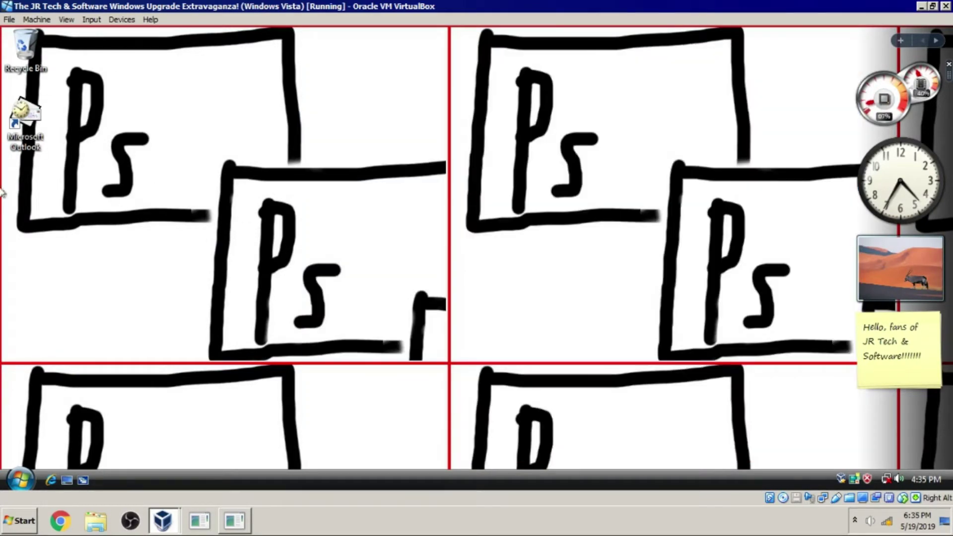
Launch MSD from Start > All Programs > Accessories > Old Windows Programs.
{"action": "left_click", "coordinate": [20, 479]}
{"action": "left_click", "coordinate": [40, 431]}
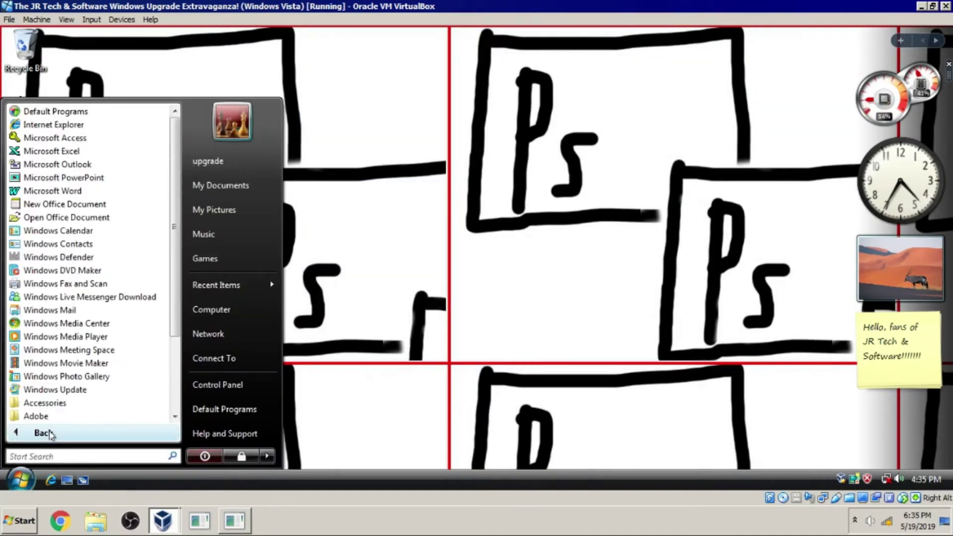
{"action": "scroll", "coordinate": [89, 347], "scroll_direction": "down", "scroll_amount": 3}
{"action": "left_click", "coordinate": [74, 297]}
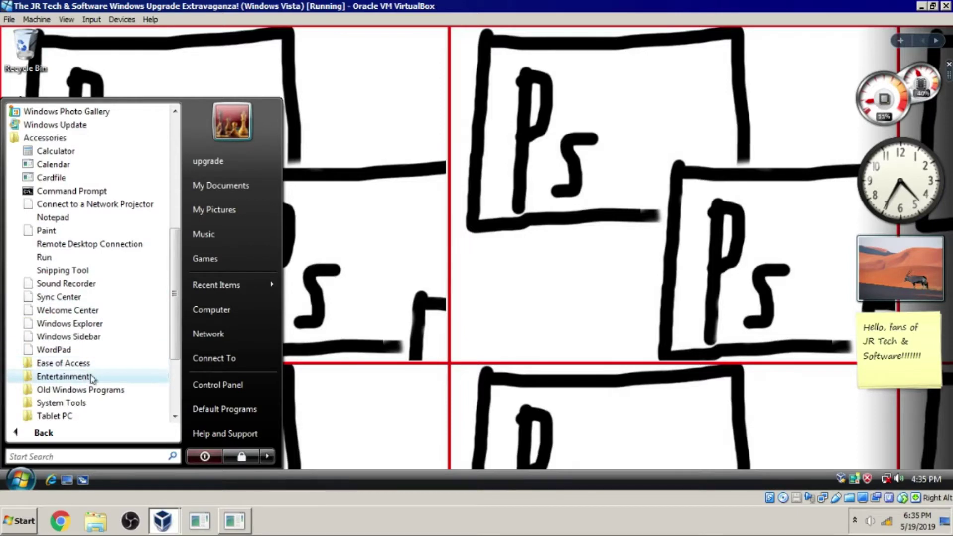
{"action": "scroll", "coordinate": [94, 349], "scroll_direction": "down", "scroll_amount": 1}
{"action": "left_click", "coordinate": [94, 349]}
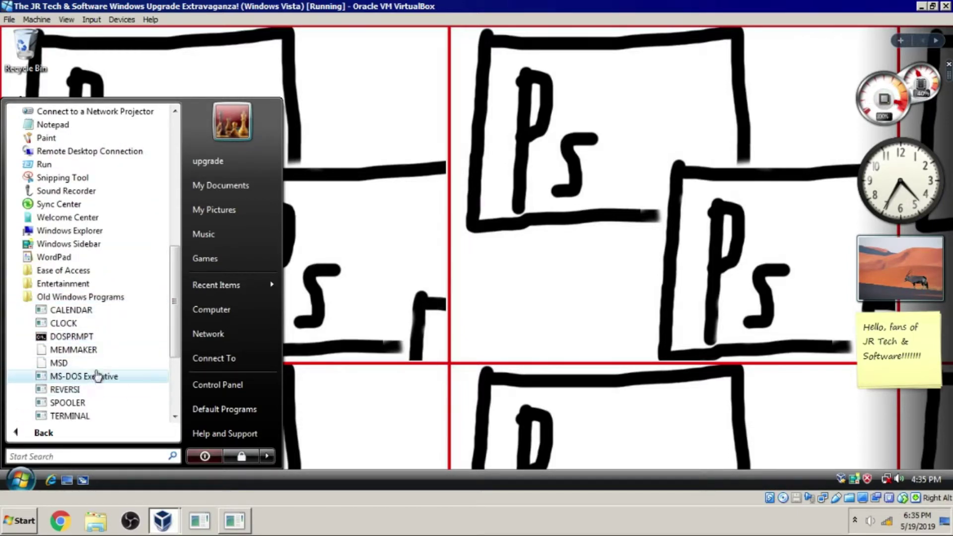
{"action": "left_click", "coordinate": [67, 365]}
In MSD, view the Computer, OS Version and Mouse details, then browse the Utilities menu.
{"action": "key", "text": "p"}
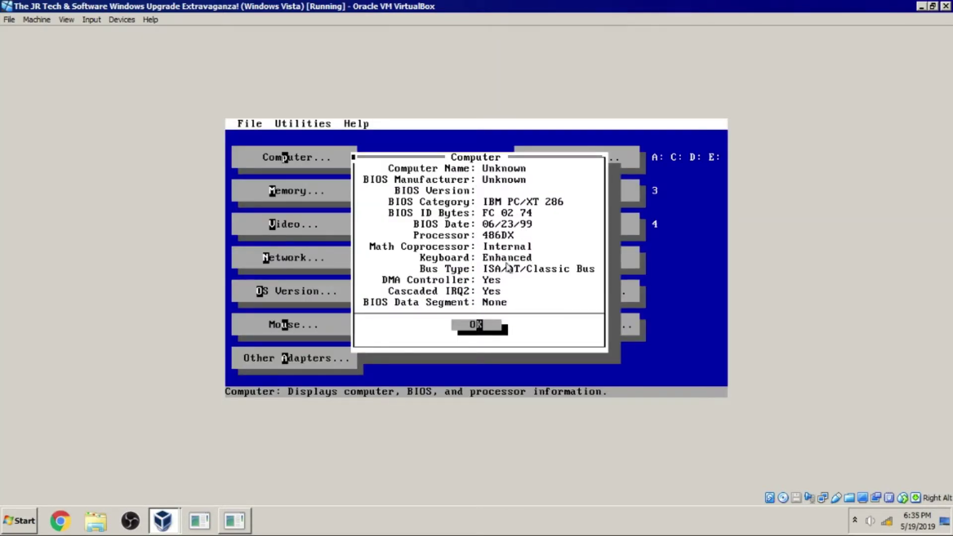
{"action": "key", "text": "Return"}
{"action": "key", "text": "o"}
{"action": "key", "text": "Return"}
{"action": "key", "text": "u"}
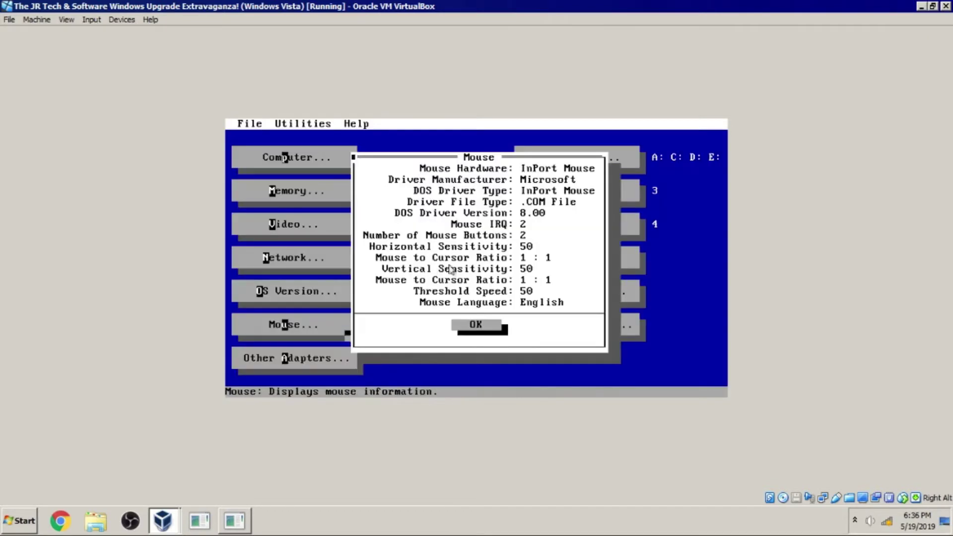
{"action": "key", "text": "Return"}
{"action": "key", "text": "alt+u"}
{"action": "key", "text": "Down"}
{"action": "key", "text": "Return"}
{"action": "left_click", "coordinate": [92, 20]}
Send Ctrl-Alt-Del to the guest, choose Start Windows Normally, and log back into Vista.
{"action": "mouse_move", "coordinate": [128, 30]}
{"action": "left_click", "coordinate": [213, 56]}
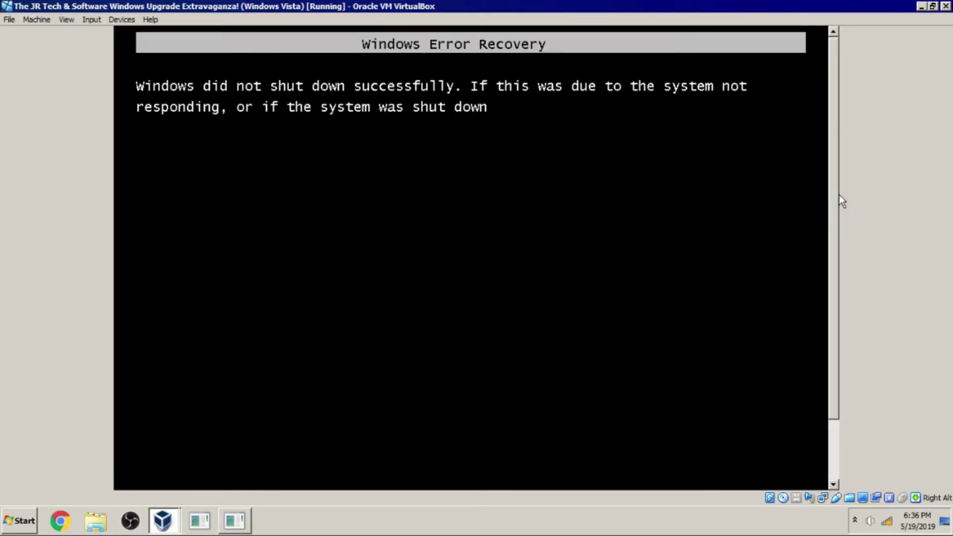
{"action": "key", "text": "Return"}
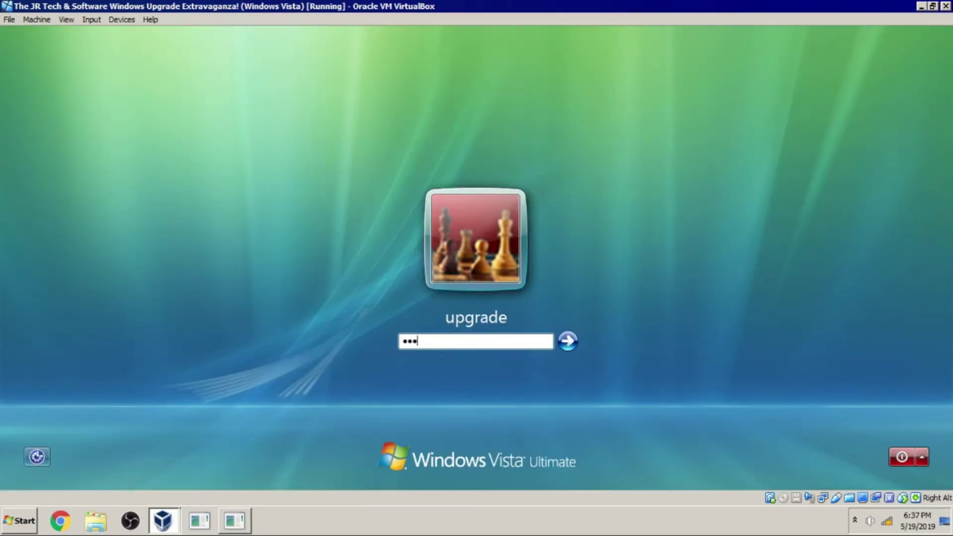
{"action": "key", "text": "Return"}
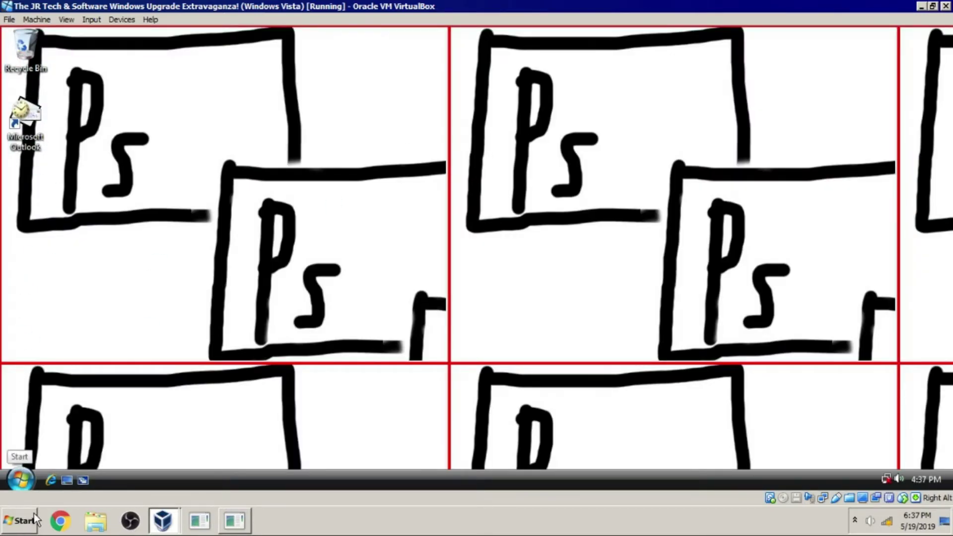
Uninstall VirtualBox Guest Additions from the Vista guest via its Start menu uninstaller.
{"action": "left_click", "coordinate": [25, 477]}
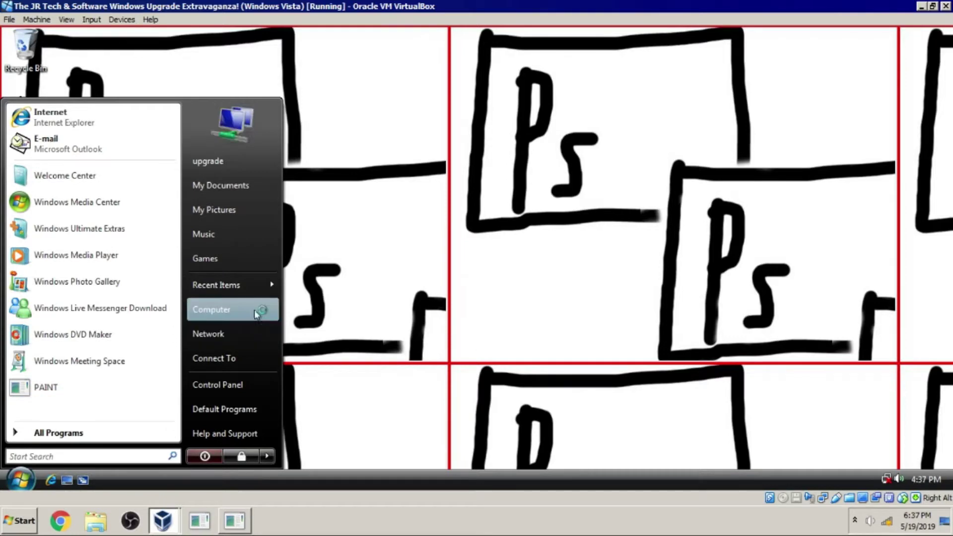
{"action": "left_click", "coordinate": [50, 432]}
{"action": "left_click", "coordinate": [93, 389]}
{"action": "left_click", "coordinate": [53, 402]}
{"action": "left_click", "coordinate": [783, 498]}
{"action": "key", "text": "Escape"}
{"action": "left_click", "coordinate": [122, 312]}
{"action": "left_click", "coordinate": [538, 297]}
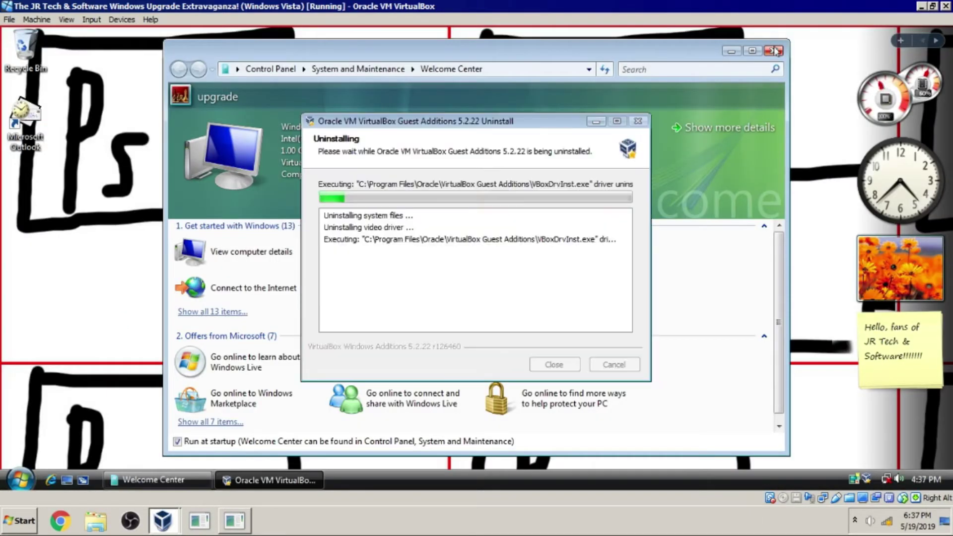
{"action": "left_click", "coordinate": [775, 51]}
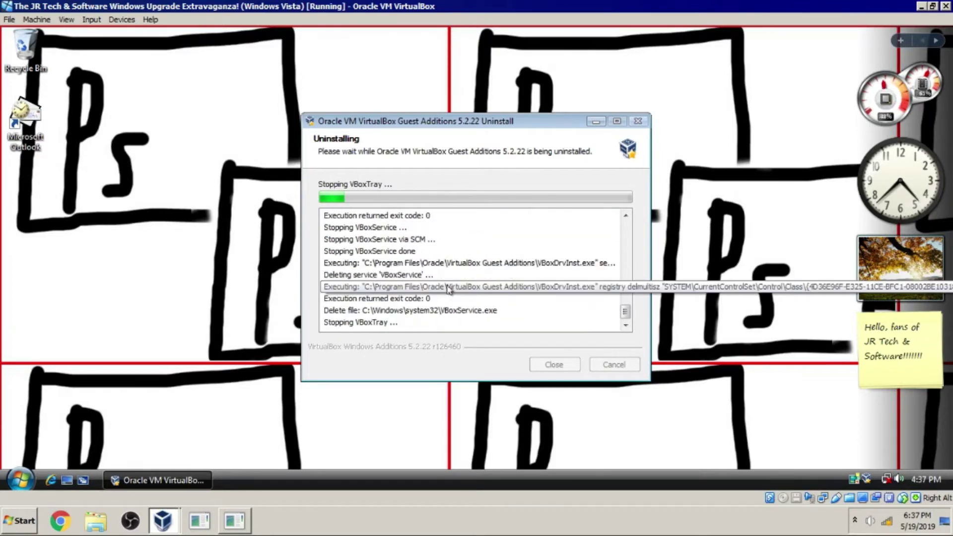
{"action": "left_click", "coordinate": [536, 300]}
{"action": "left_click", "coordinate": [602, 300]}
Load the Windows 7 install ISO into the virtual optical drive and run setup.exe.
{"action": "left_click", "coordinate": [122, 20]}
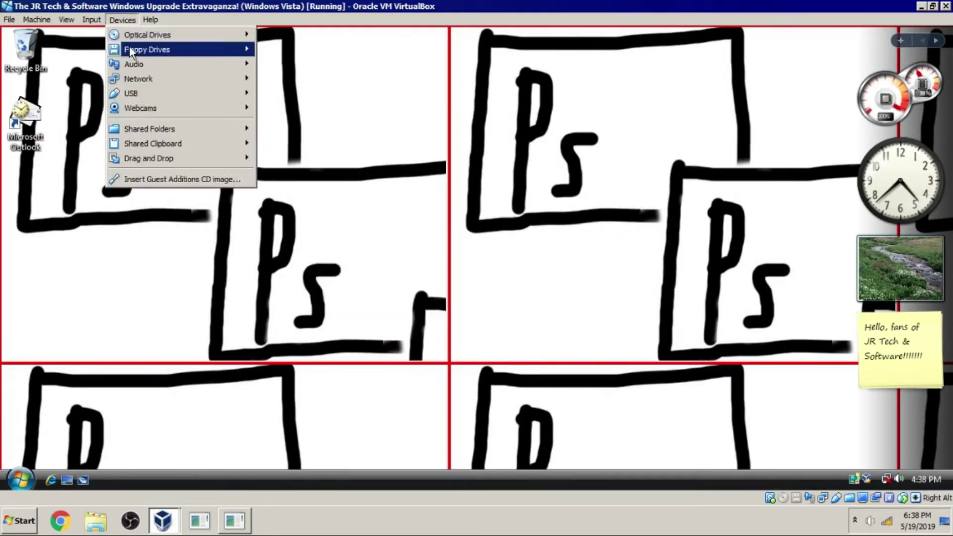
{"action": "mouse_move", "coordinate": [146, 34]}
{"action": "left_click", "coordinate": [297, 49]}
{"action": "scroll", "coordinate": [259, 205], "scroll_direction": "down", "scroll_amount": 5}
{"action": "double_click", "coordinate": [251, 209]}
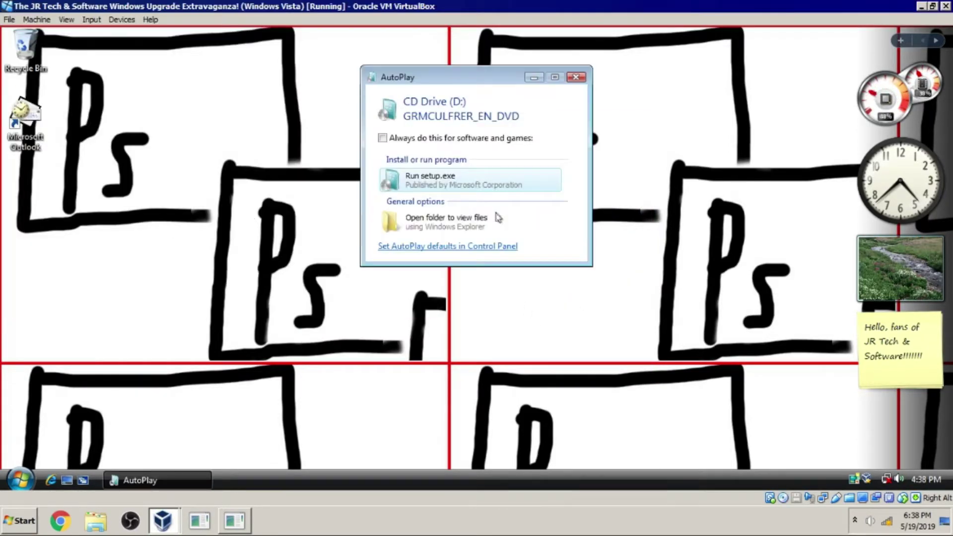
{"action": "left_click", "coordinate": [447, 179]}
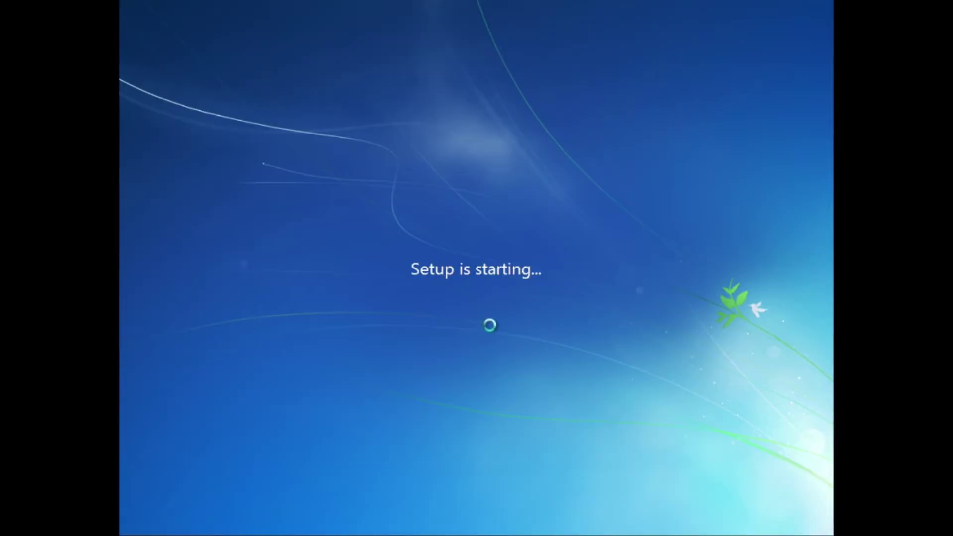
Begin the Windows 7 upgrade, accepting the licence and continuing past the compatibility report.
{"action": "left_click", "coordinate": [655, 394]}
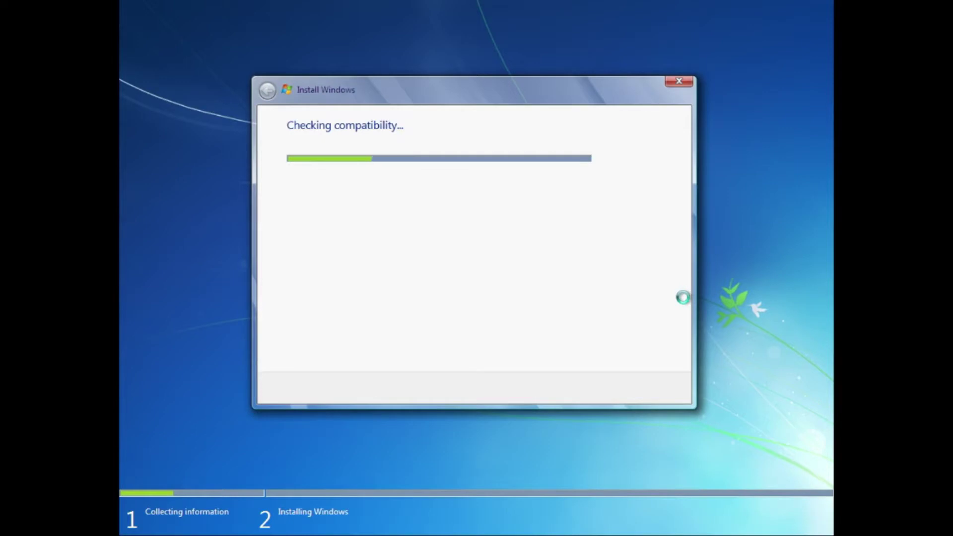
{"action": "scroll", "coordinate": [683, 337], "scroll_direction": "down", "scroll_amount": 4}
{"action": "left_click", "coordinate": [669, 394]}
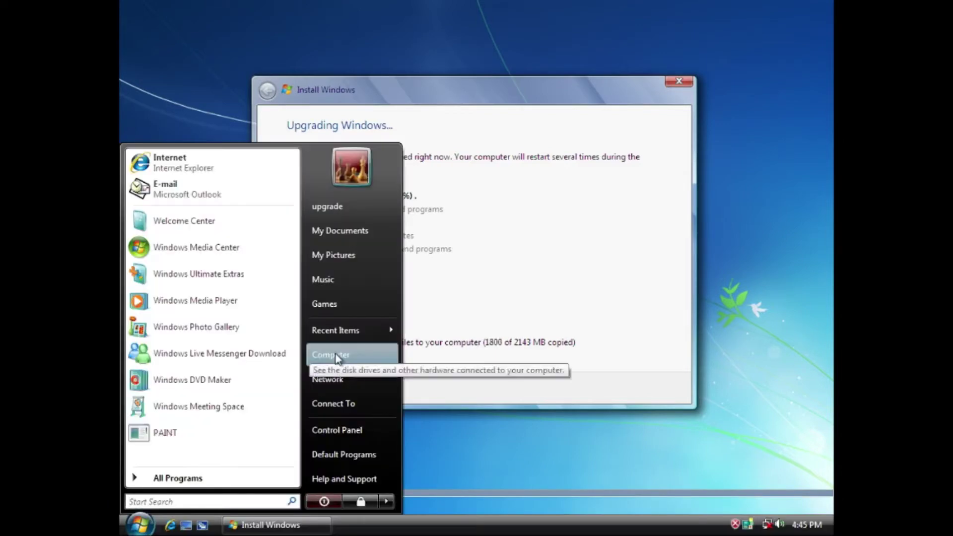
Browse the disc's Windows Media folder, play Claire de Lune and read NOTE.TXT.
{"action": "left_click", "coordinate": [340, 356]}
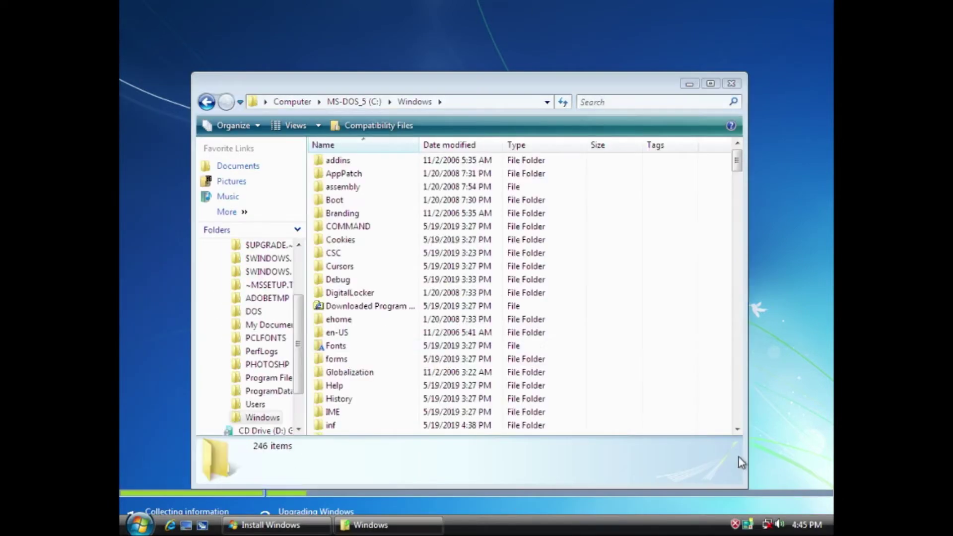
{"action": "scroll", "coordinate": [469, 296], "scroll_direction": "down", "scroll_amount": 10}
{"action": "scroll", "coordinate": [469, 297], "scroll_direction": "up", "scroll_amount": 15}
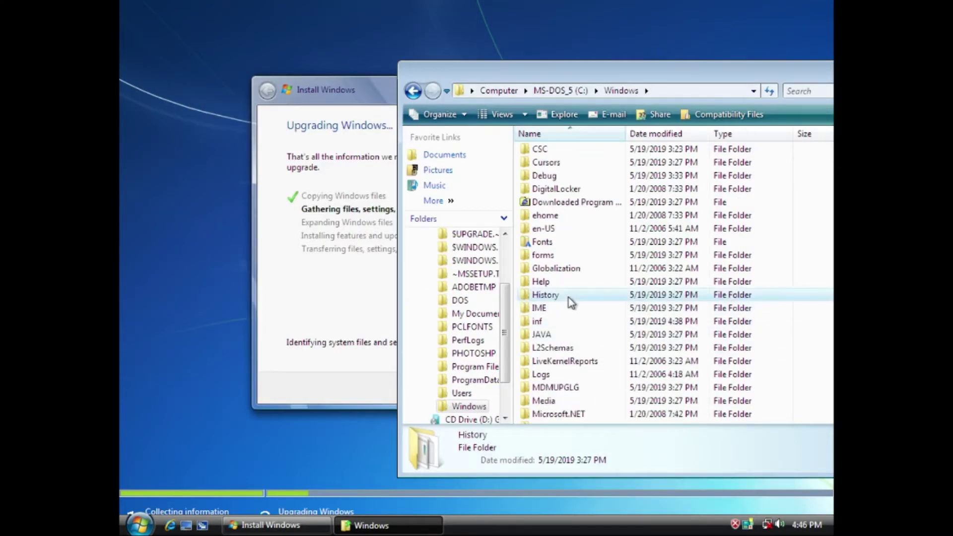
{"action": "double_click", "coordinate": [543, 401]}
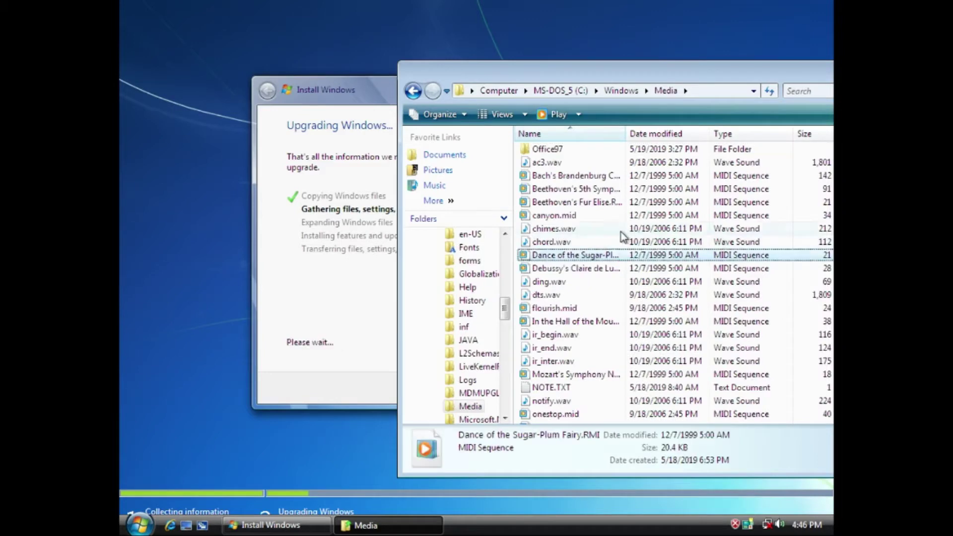
{"action": "scroll", "coordinate": [621, 231], "scroll_direction": "down", "scroll_amount": 3}
{"action": "double_click", "coordinate": [664, 191]}
{"action": "left_click", "coordinate": [649, 416]}
{"action": "double_click", "coordinate": [615, 271]}
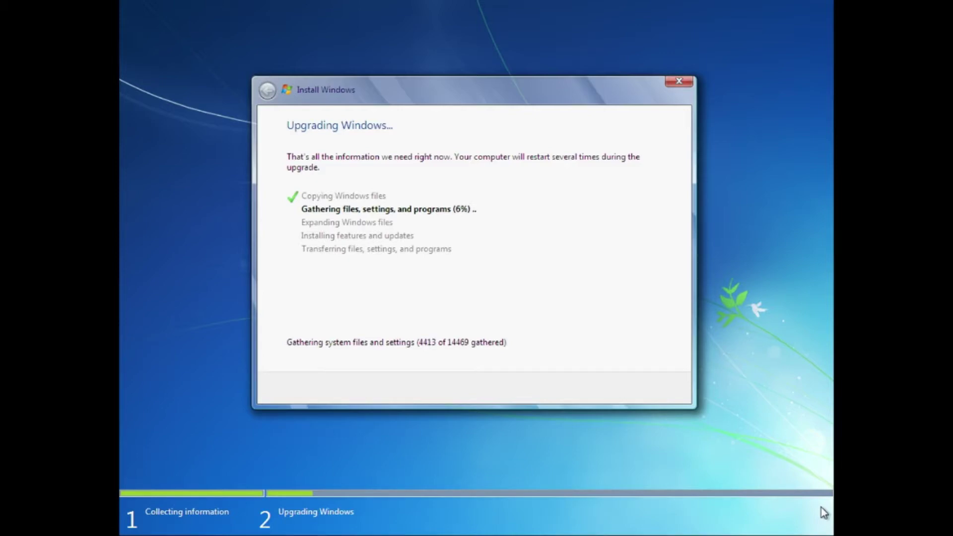
Minimize setup and move the compatibility report into C:\Windows\Upgrade Reports.
{"action": "key", "text": "super"}
{"action": "key", "text": "super"}
{"action": "left_click", "coordinate": [271, 524]}
{"action": "left_click_drag", "start_coordinate": [391, 219], "coordinate": [639, 361]}
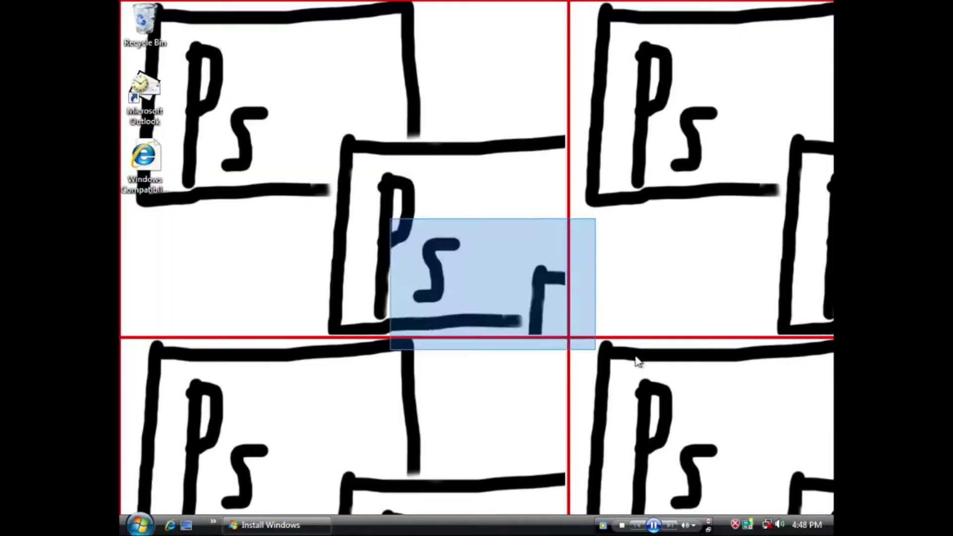
{"action": "key", "text": "super"}
{"action": "left_click", "coordinate": [314, 353]}
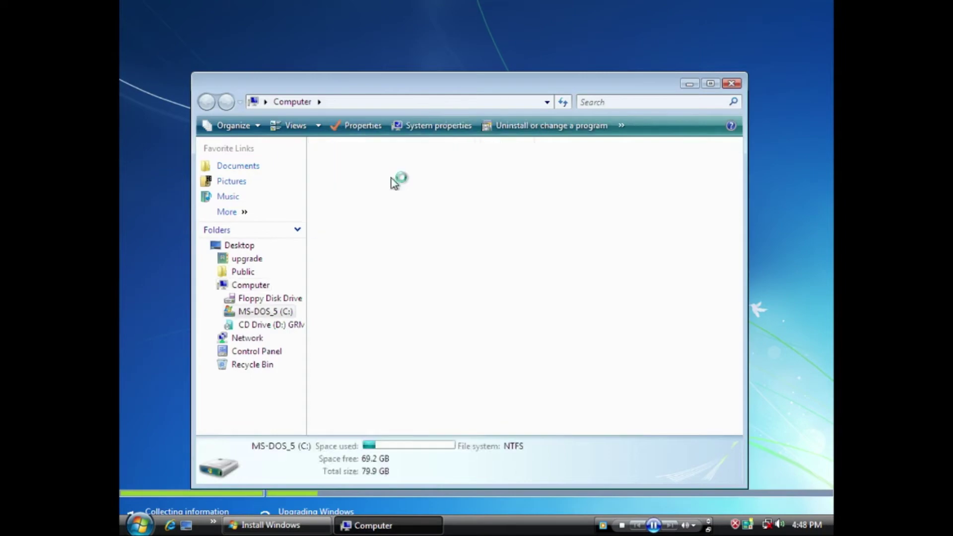
{"action": "left_click", "coordinate": [238, 245]}
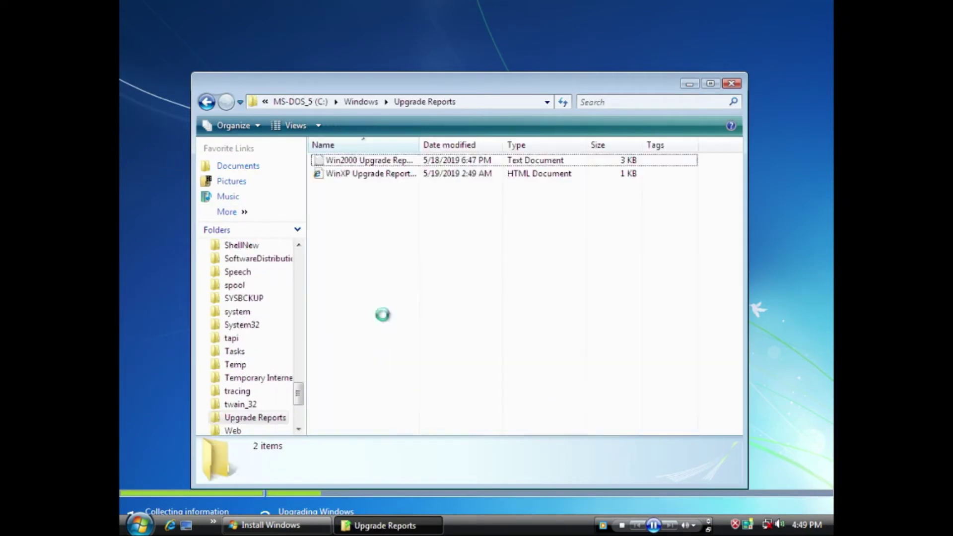
{"action": "key", "text": "ctrl+v"}
Rename the report to 'Win7 Compatibility Report.htm', approving the permission prompt.
{"action": "key", "text": "F2"}
{"action": "key", "text": "Home"}
{"action": "key", "text": "Right"}
{"action": "key", "text": "Right"}
{"action": "key", "text": "Right"}
{"action": "key", "text": "Delete"}
{"action": "key", "text": "Delete"}
{"action": "key", "text": "Delete"}
{"action": "key", "text": "Delete"}
{"action": "type", "text": "7"}
{"action": "key", "text": "Return"}
{"action": "left_click", "coordinate": [517, 317]}
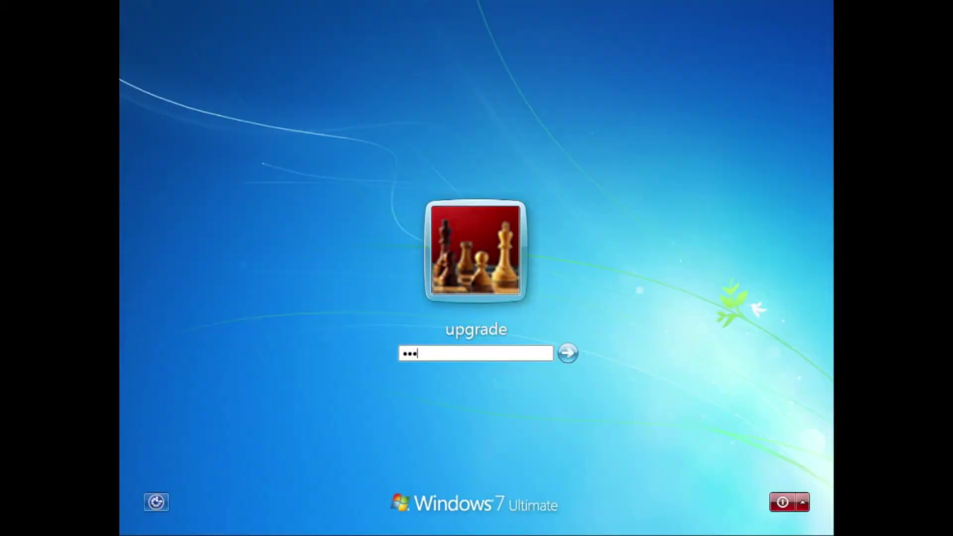
Sign in to Windows 7 and start CVTPAINT from All Programs > Windows Applications.
{"action": "key", "text": "Return"}
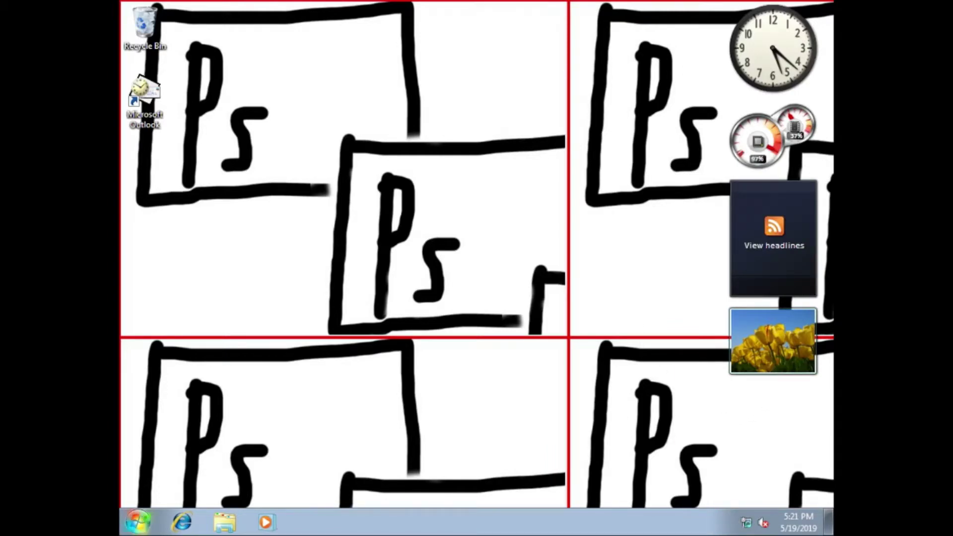
{"action": "left_click", "coordinate": [138, 521]}
{"action": "left_click", "coordinate": [144, 463]}
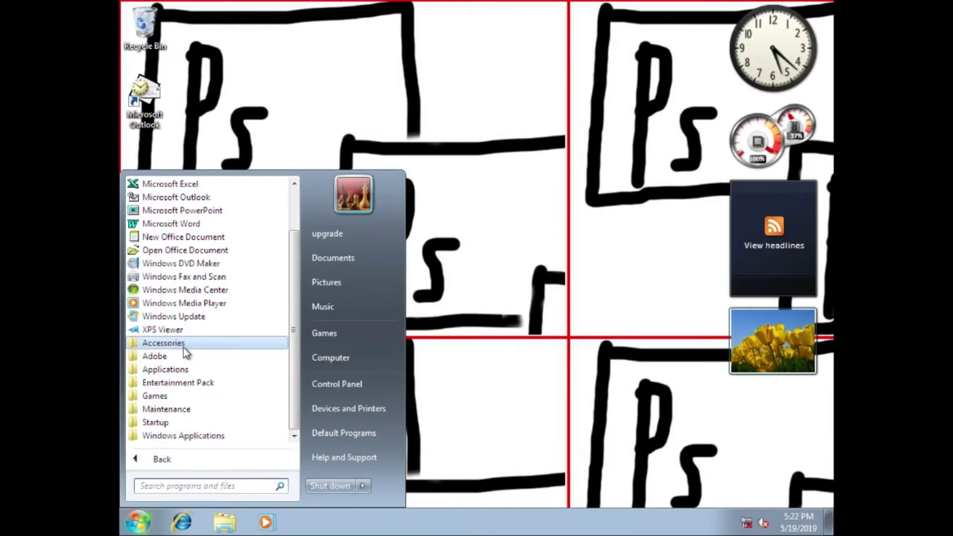
{"action": "left_click", "coordinate": [178, 348]}
{"action": "left_click", "coordinate": [183, 386]}
{"action": "scroll", "coordinate": [144, 201], "scroll_direction": "up", "scroll_amount": 5}
{"action": "left_click", "coordinate": [163, 197]}
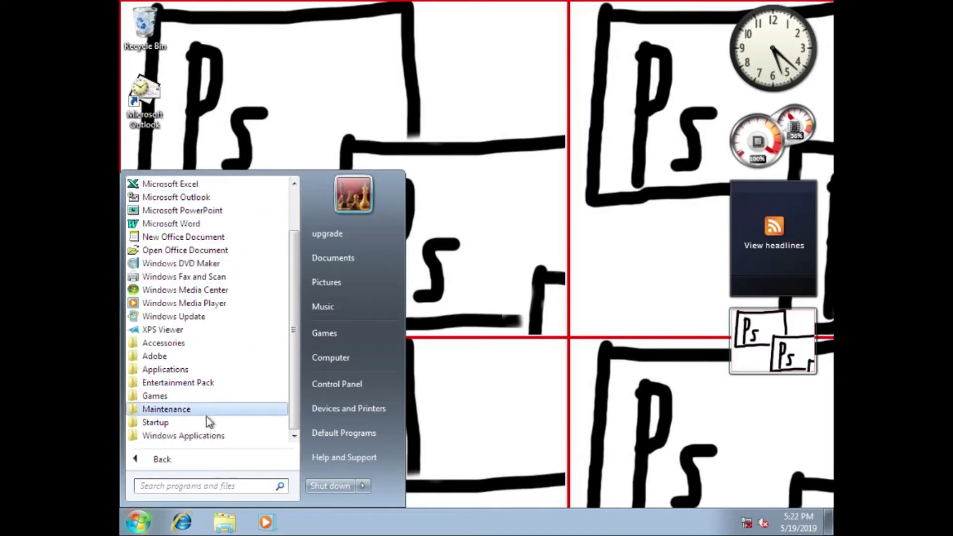
{"action": "left_click", "coordinate": [183, 433]}
{"action": "left_click", "coordinate": [171, 382]}
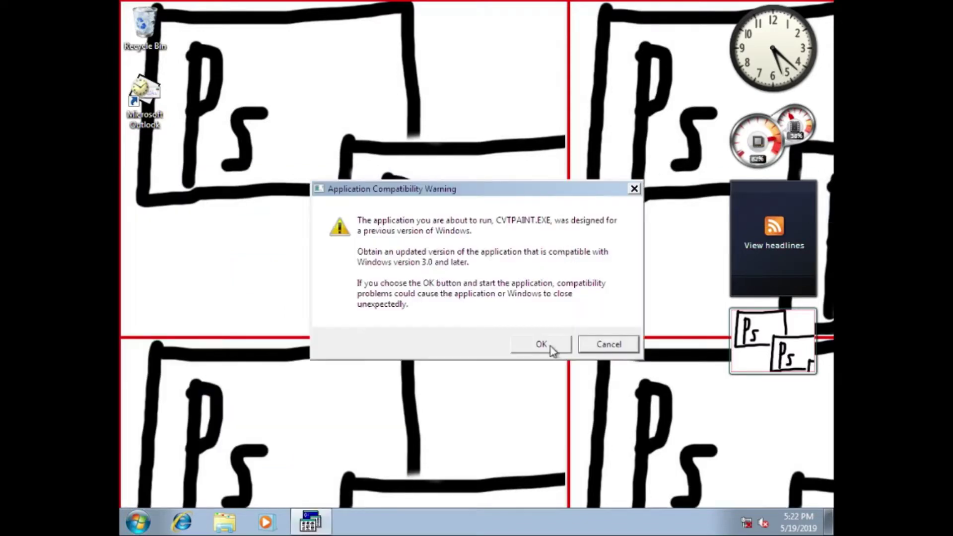
Accept the compatibility warning and close the Paint Conversion Utility.
{"action": "left_click", "coordinate": [545, 343]}
{"action": "left_click", "coordinate": [521, 241]}
{"action": "left_click", "coordinate": [138, 521]}
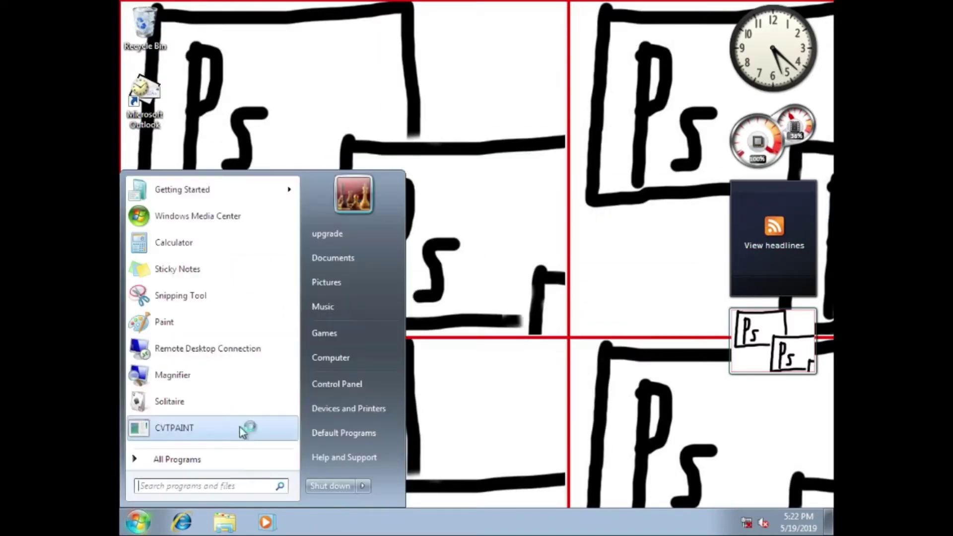
{"action": "left_click", "coordinate": [213, 455]}
From the desktop's Personalize settings, apply the Windows 7 theme.
{"action": "right_click", "coordinate": [492, 180]}
{"action": "left_click", "coordinate": [535, 326]}
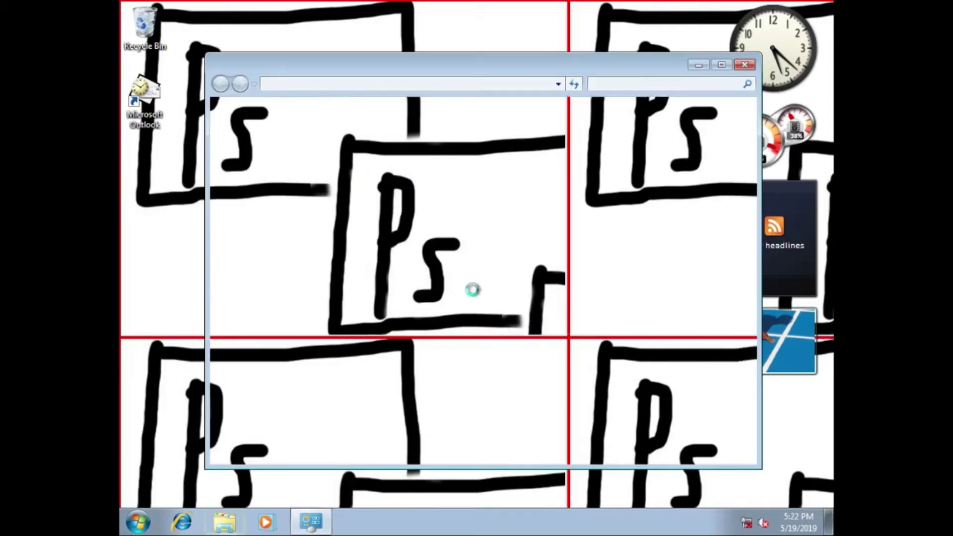
{"action": "scroll", "coordinate": [496, 277], "scroll_direction": "down", "scroll_amount": 3}
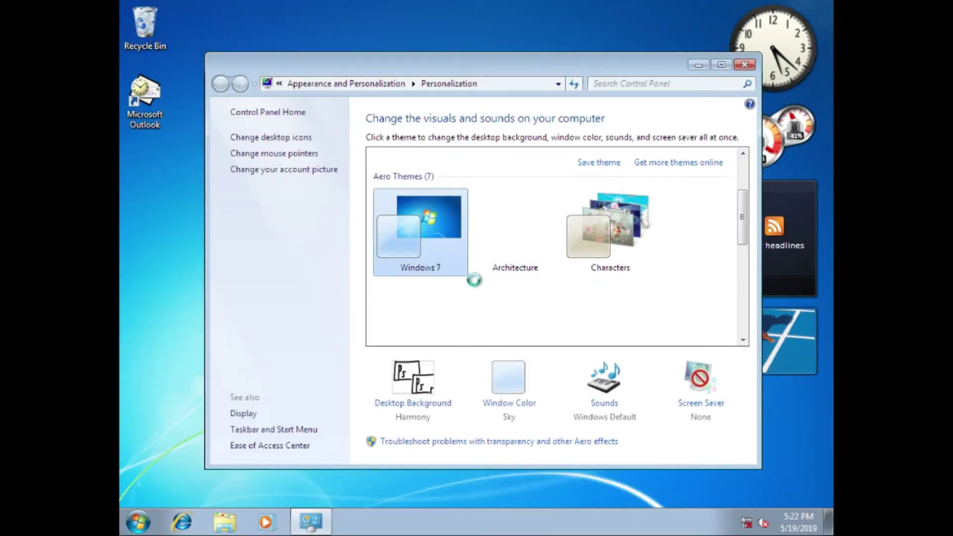
{"action": "left_click", "coordinate": [507, 399]}
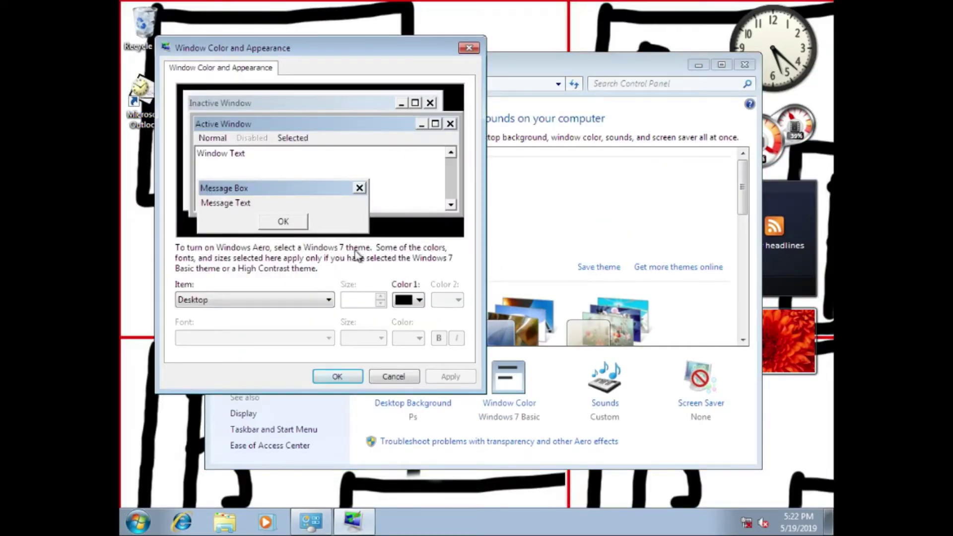
{"action": "left_click", "coordinate": [393, 375]}
{"action": "left_click", "coordinate": [521, 405]}
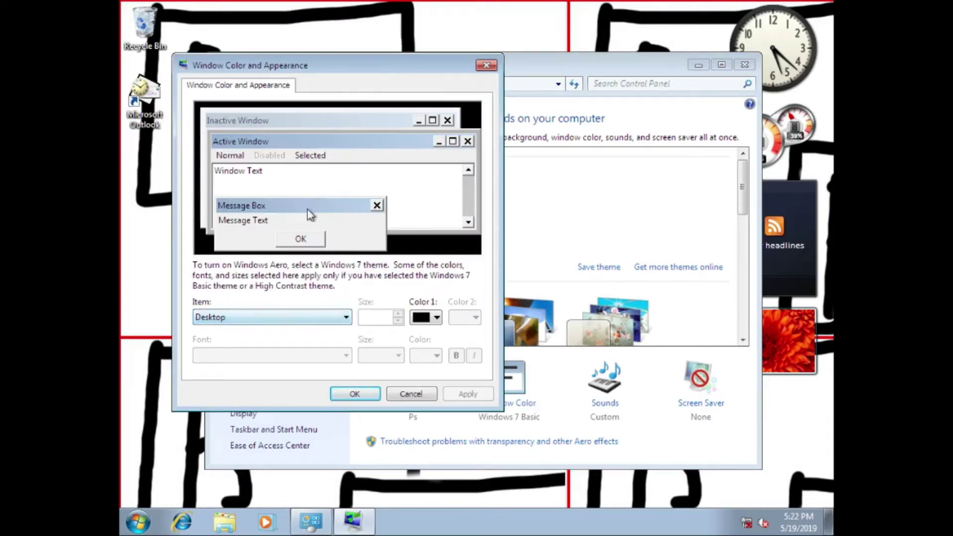
{"action": "left_click", "coordinate": [486, 65]}
{"action": "left_click", "coordinate": [419, 298]}
Set the desktop background picture location to the My Music folder, then close Desktop Background.
{"action": "left_click", "coordinate": [430, 404]}
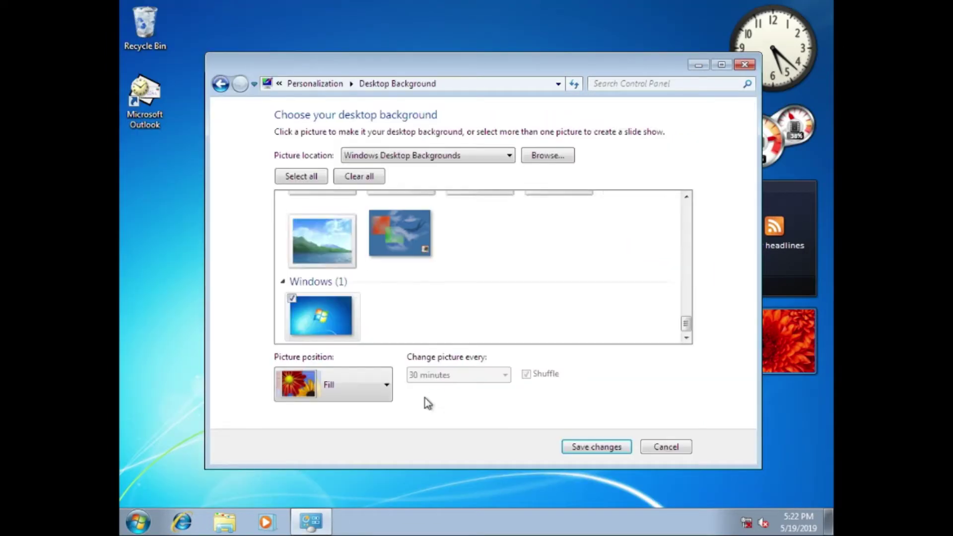
{"action": "left_click", "coordinate": [383, 155]}
{"action": "left_click", "coordinate": [371, 179]}
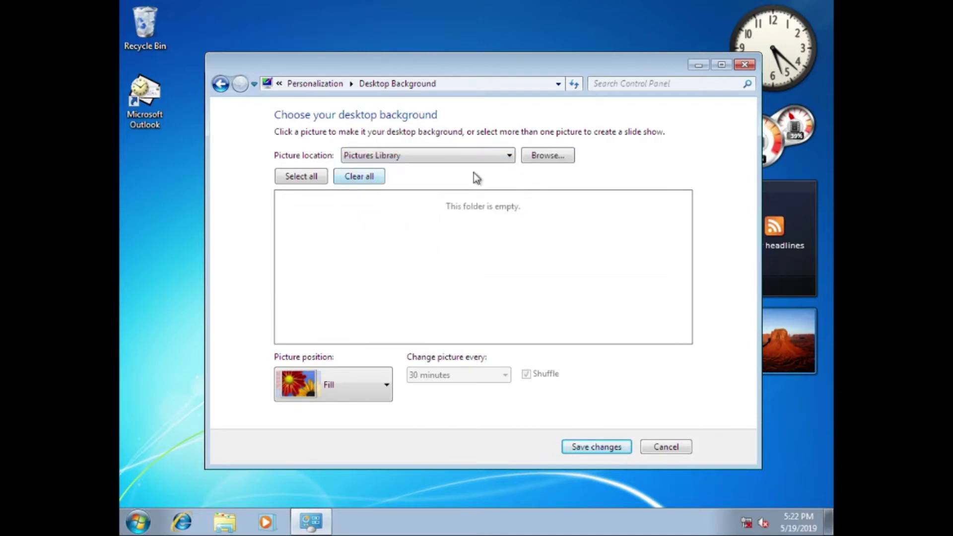
{"action": "left_click", "coordinate": [547, 155]}
{"action": "left_click", "coordinate": [391, 239]}
{"action": "scroll", "coordinate": [427, 254], "scroll_direction": "down", "scroll_amount": 1}
{"action": "scroll", "coordinate": [421, 278], "scroll_direction": "down", "scroll_amount": 1}
{"action": "left_click", "coordinate": [392, 237]}
{"action": "left_click", "coordinate": [417, 254]}
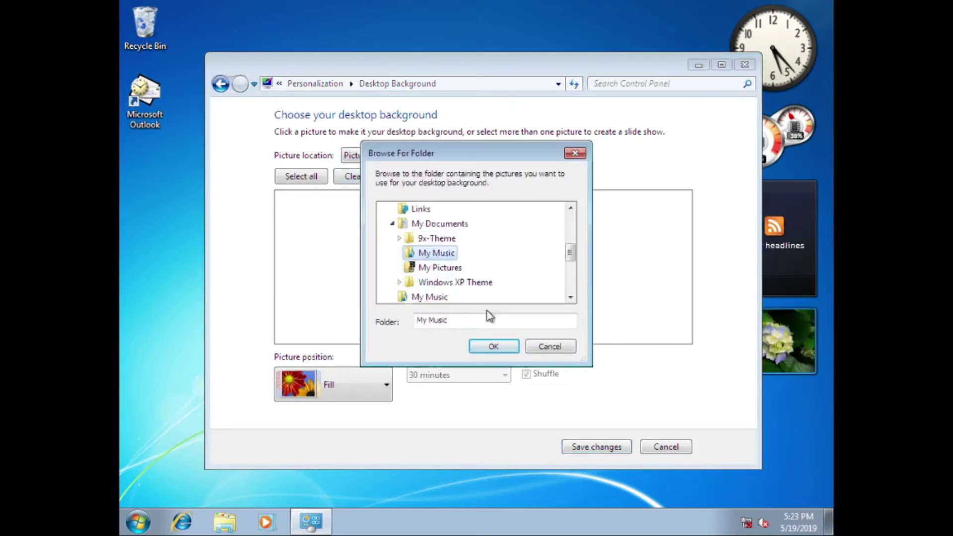
{"action": "left_click", "coordinate": [493, 346]}
{"action": "left_click", "coordinate": [537, 157]}
{"action": "left_click", "coordinate": [574, 153]}
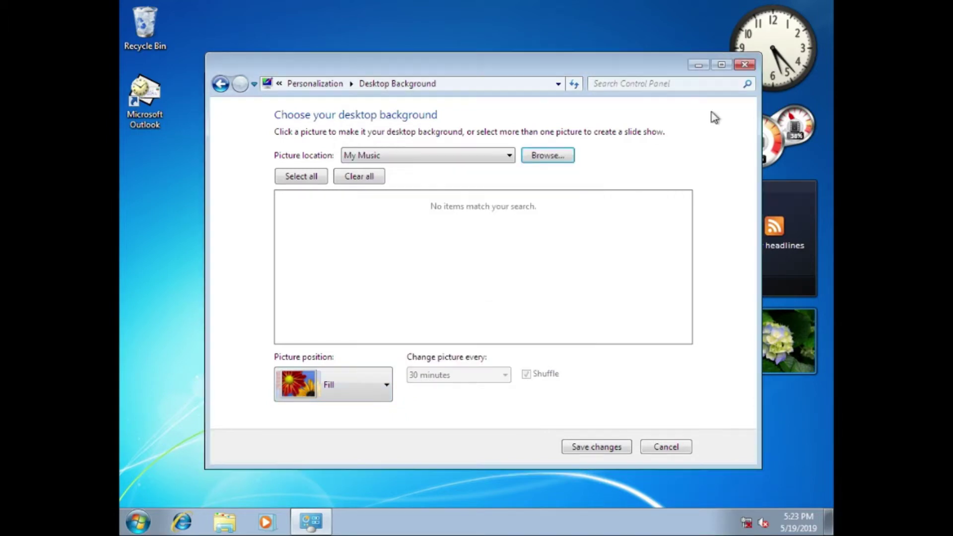
{"action": "left_click", "coordinate": [744, 64]}
Start Tetris from the Entertainment Pack group in All Programs.
{"action": "key", "text": "super"}
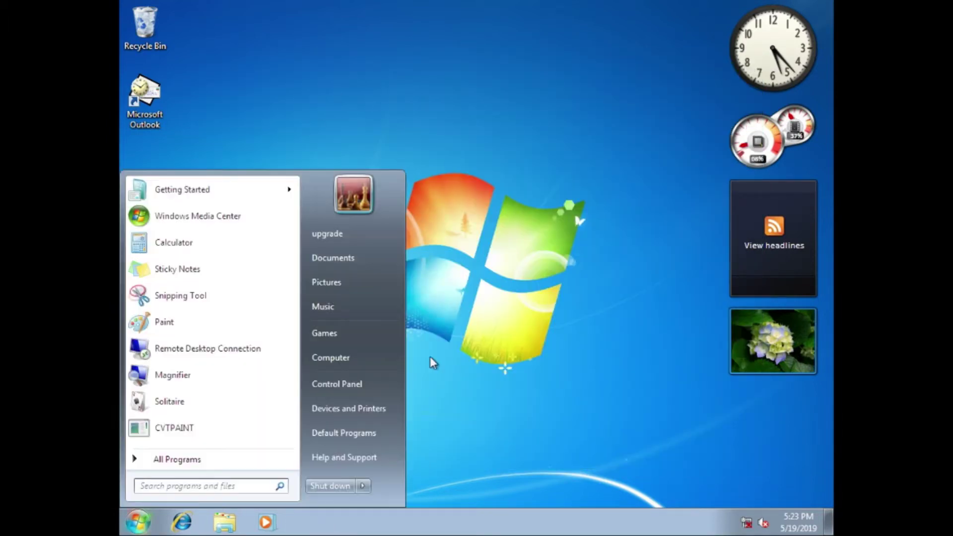
{"action": "right_click", "coordinate": [127, 431]}
{"action": "left_click", "coordinate": [193, 461]}
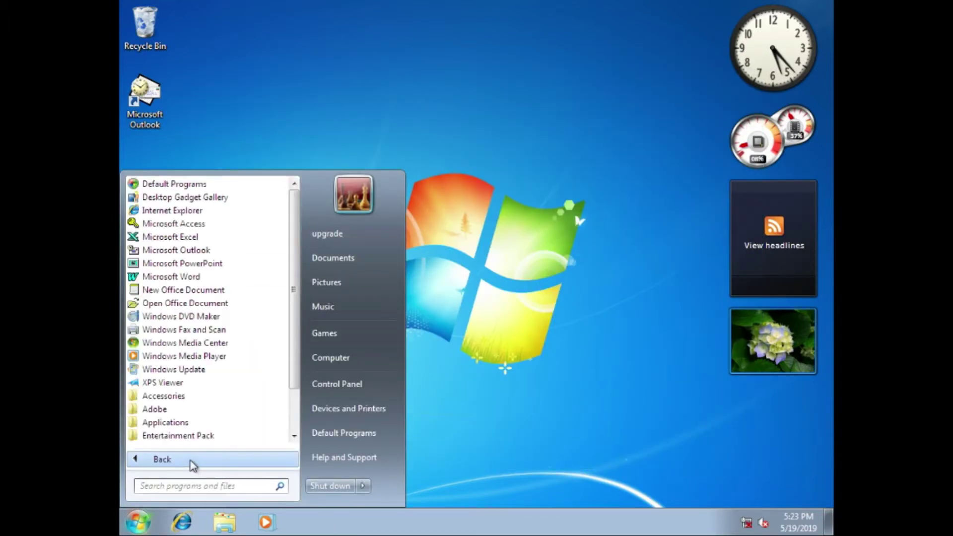
{"action": "scroll", "coordinate": [185, 340], "scroll_direction": "down", "scroll_amount": 5}
{"action": "left_click", "coordinate": [168, 344]}
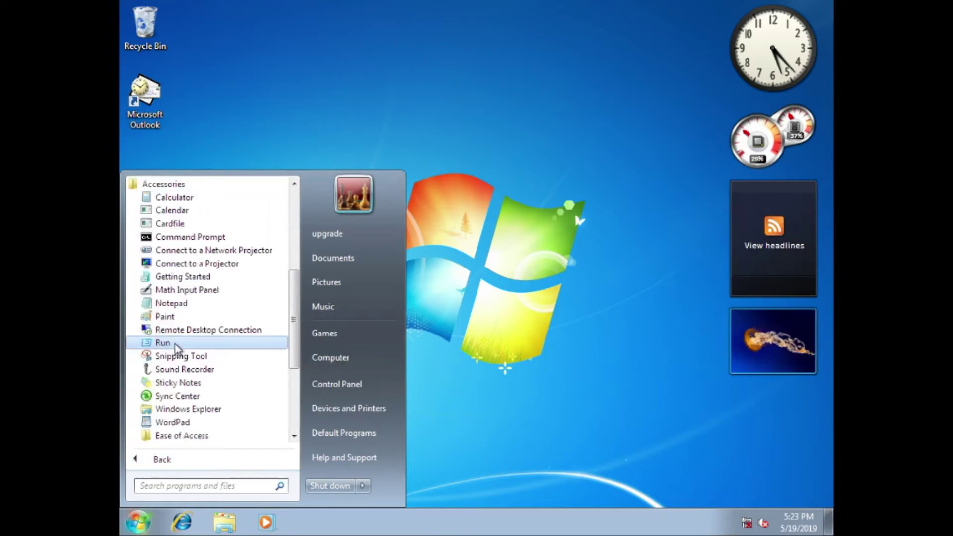
{"action": "scroll", "coordinate": [187, 317], "scroll_direction": "down", "scroll_amount": 1}
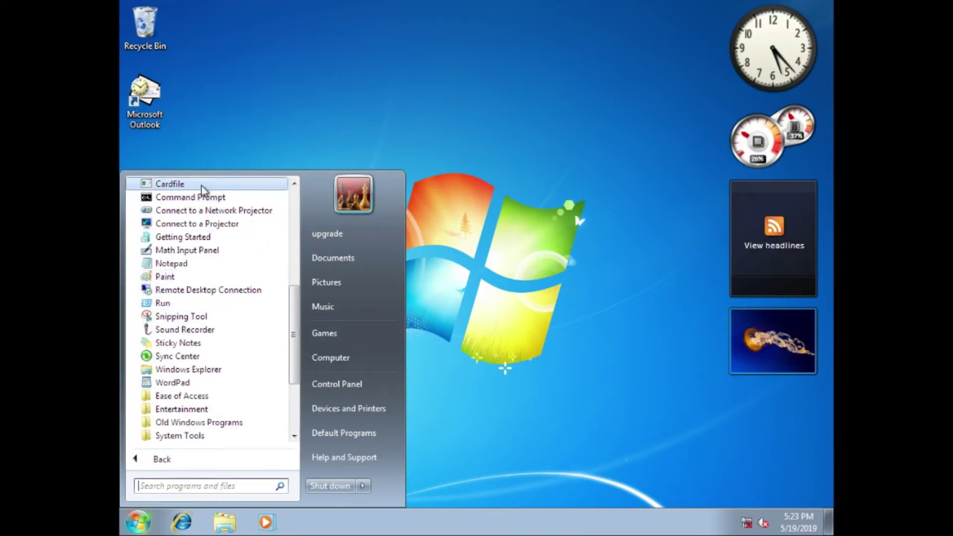
{"action": "scroll", "coordinate": [201, 208], "scroll_direction": "up", "scroll_amount": 2}
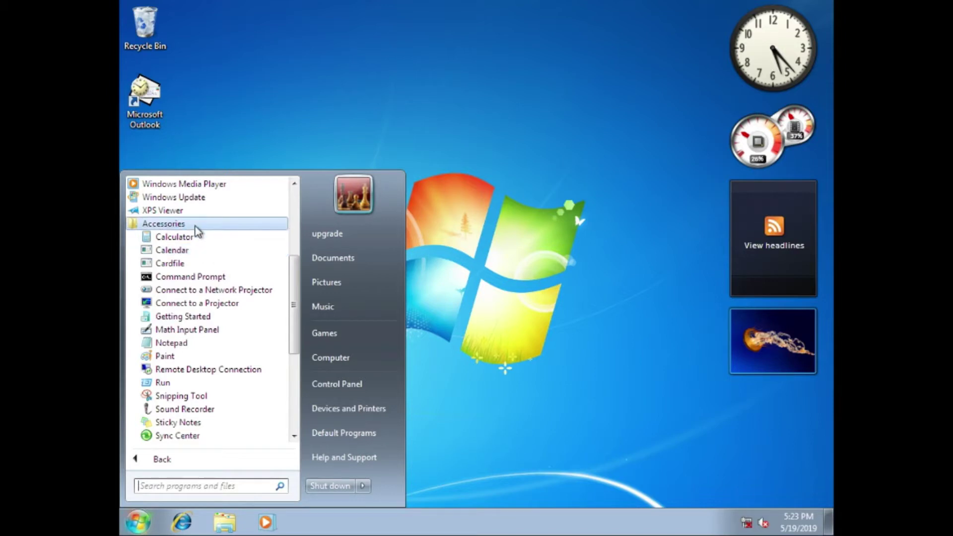
{"action": "left_click", "coordinate": [194, 225]}
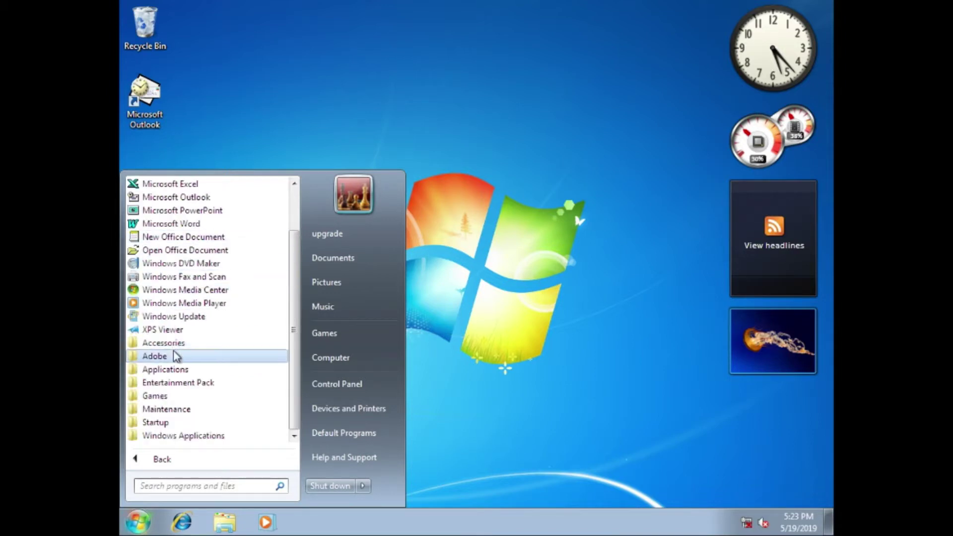
{"action": "mouse_move", "coordinate": [174, 372]}
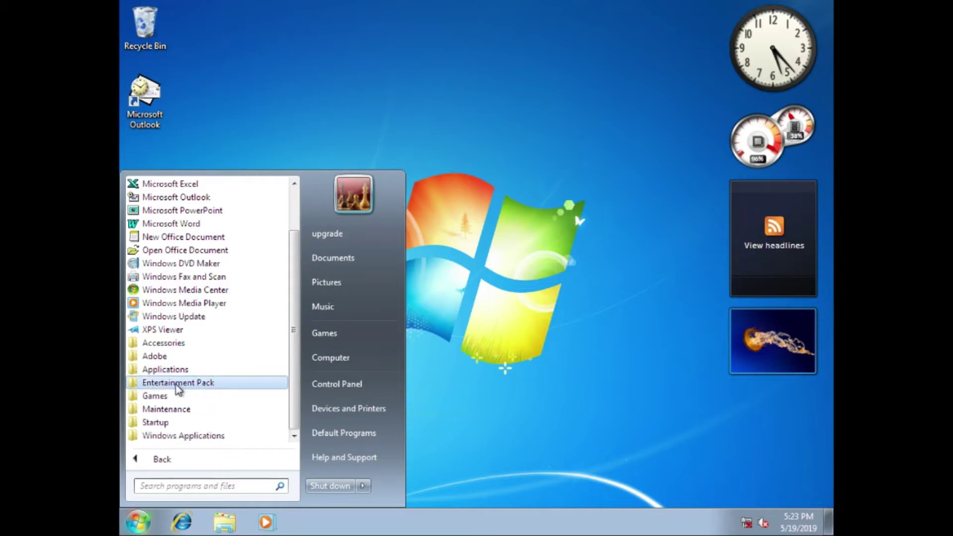
{"action": "scroll", "coordinate": [184, 384], "scroll_direction": "down", "scroll_amount": 2}
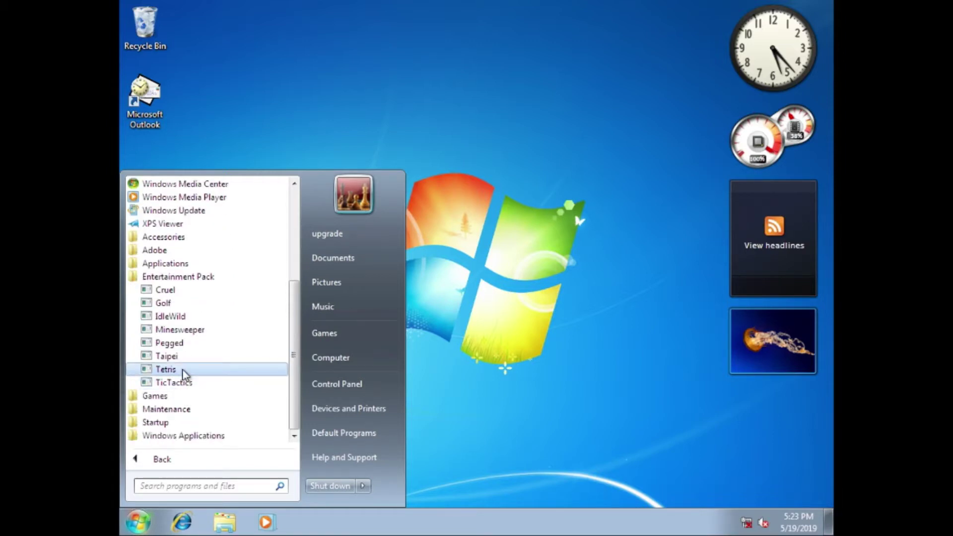
{"action": "left_click", "coordinate": [183, 367]}
Close Tetris's About box, start a new game and place the first pieces, clearing lines.
{"action": "left_click", "coordinate": [480, 340]}
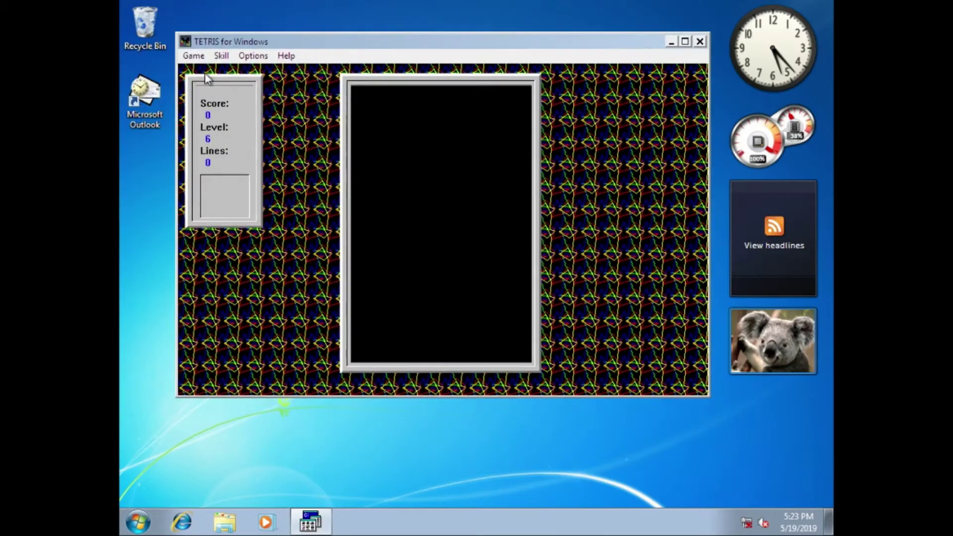
{"action": "key", "text": "space"}
{"action": "key", "text": "Up"}
{"action": "key", "text": "Right"}
{"action": "key", "text": "Right"}
{"action": "key", "text": "Right"}
{"action": "key", "text": "space"}
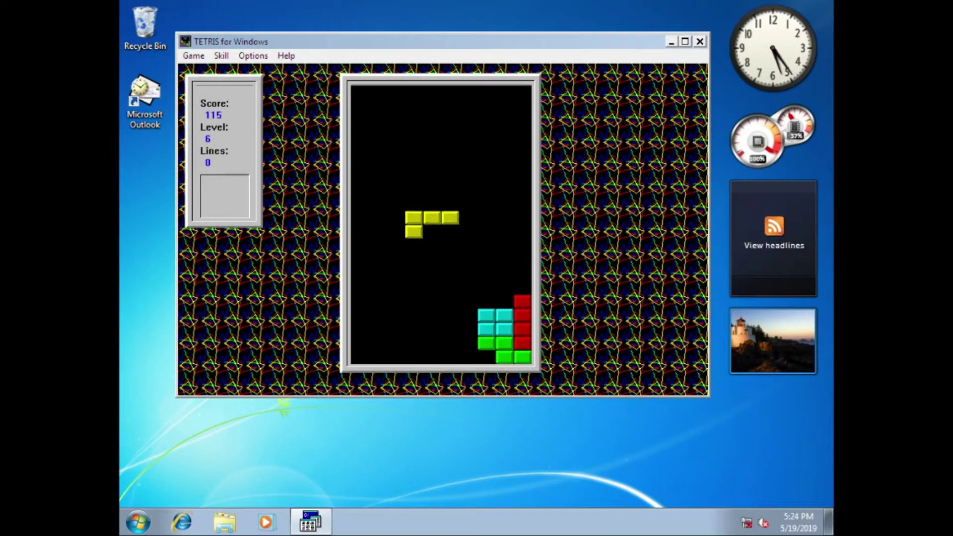
{"action": "key", "text": "Up"}
{"action": "key", "text": "Right"}
{"action": "key", "text": "Right"}
{"action": "key", "text": "space"}
{"action": "key", "text": "Left"}
{"action": "key", "text": "Left"}
{"action": "key", "text": "space"}
{"action": "key", "text": "Left"}
{"action": "key", "text": "Left"}
{"action": "key", "text": "Left"}
{"action": "key", "text": "space"}
{"action": "key", "text": "space"}
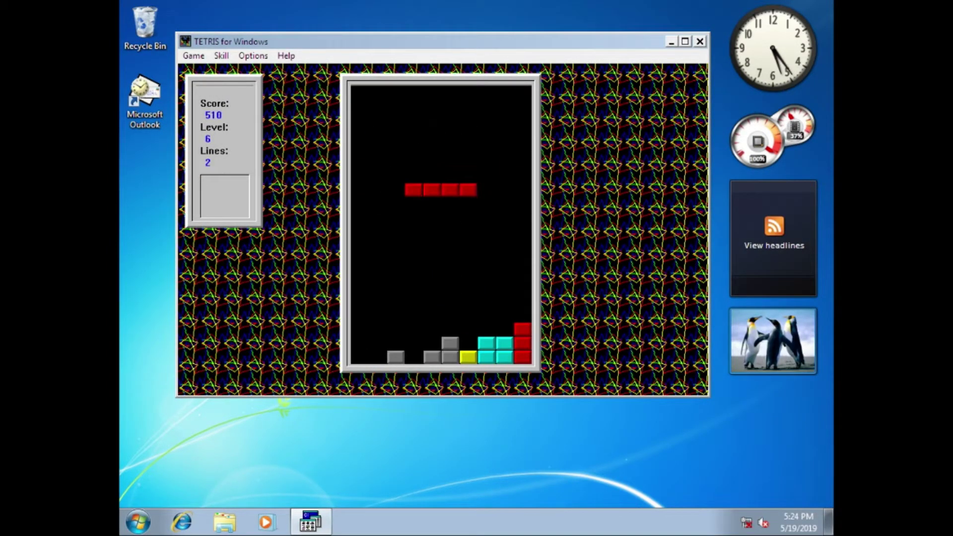
{"action": "key", "text": "Up"}
{"action": "key", "text": "Right"}
{"action": "key", "text": "Right"}
{"action": "key", "text": "Right"}
{"action": "key", "text": "space"}
{"action": "key", "text": "Up"}
{"action": "key", "text": "Right"}
{"action": "key", "text": "space"}
{"action": "key", "text": "Up"}
{"action": "key", "text": "Right"}
{"action": "key", "text": "Right"}
{"action": "key", "text": "space"}
{"action": "key", "text": "Up"}
{"action": "key", "text": "space"}
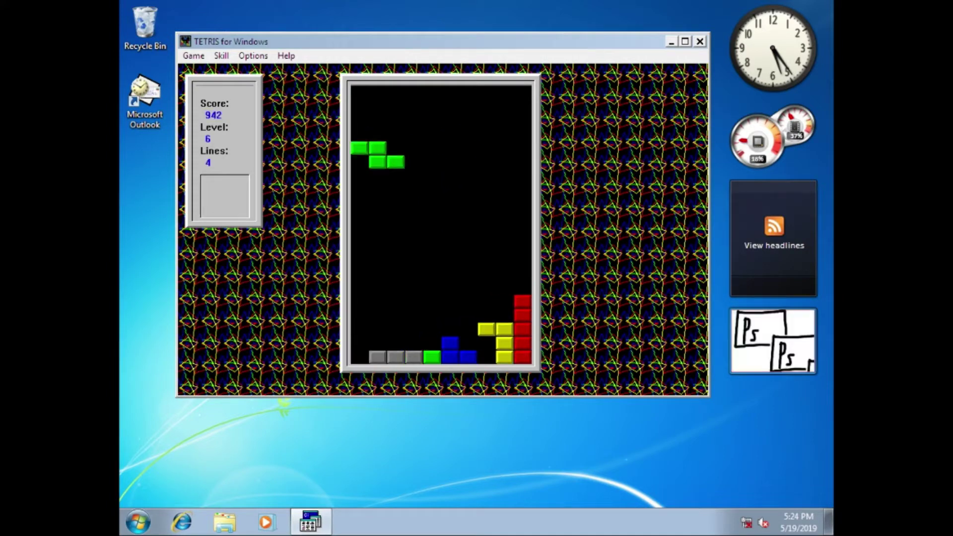
{"action": "key", "text": "Left"}
{"action": "key", "text": "Left"}
{"action": "key", "text": "space"}
{"action": "key", "text": "Left"}
{"action": "key", "text": "Left"}
{"action": "key", "text": "space"}
{"action": "key", "text": "space"}
{"action": "key", "text": "Up"}
{"action": "key", "text": "Left"}
{"action": "key", "text": "space"}
{"action": "key", "text": "Left"}
{"action": "key", "text": "space"}
{"action": "key", "text": "Right"}
{"action": "key", "text": "Right"}
{"action": "key", "text": "Right"}
{"action": "key", "text": "space"}
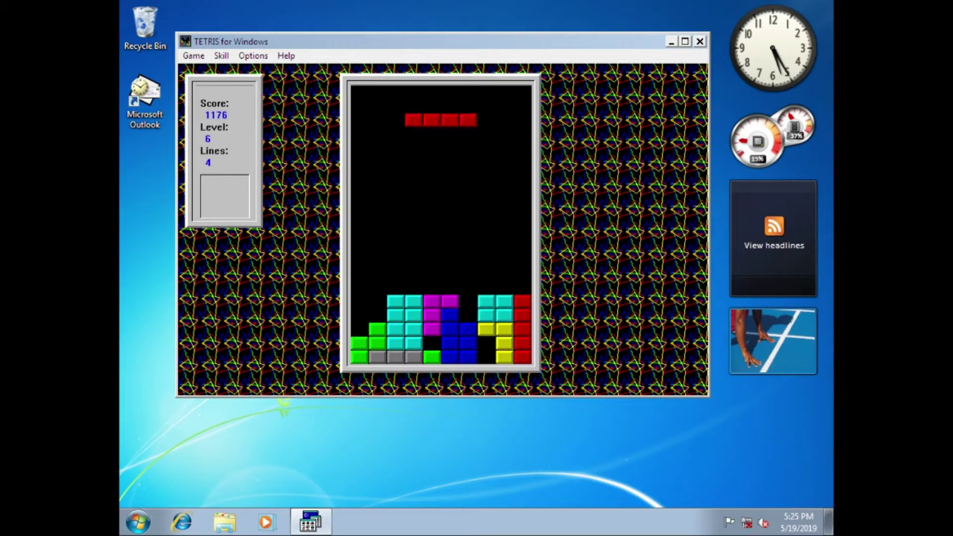
{"action": "key", "text": "Up"}
{"action": "key", "text": "Right"}
{"action": "key", "text": "space"}
{"action": "key", "text": "Up"}
{"action": "key", "text": "Right"}
{"action": "key", "text": "space"}
{"action": "key", "text": "Left"}
{"action": "key", "text": "space"}
Keep playing Tetris until the game ends with 3142 points.
{"action": "key", "text": "space"}
{"action": "key", "text": "Up"}
{"action": "key", "text": "Right"}
{"action": "key", "text": "Right"}
{"action": "key", "text": "Right"}
{"action": "key", "text": "space"}
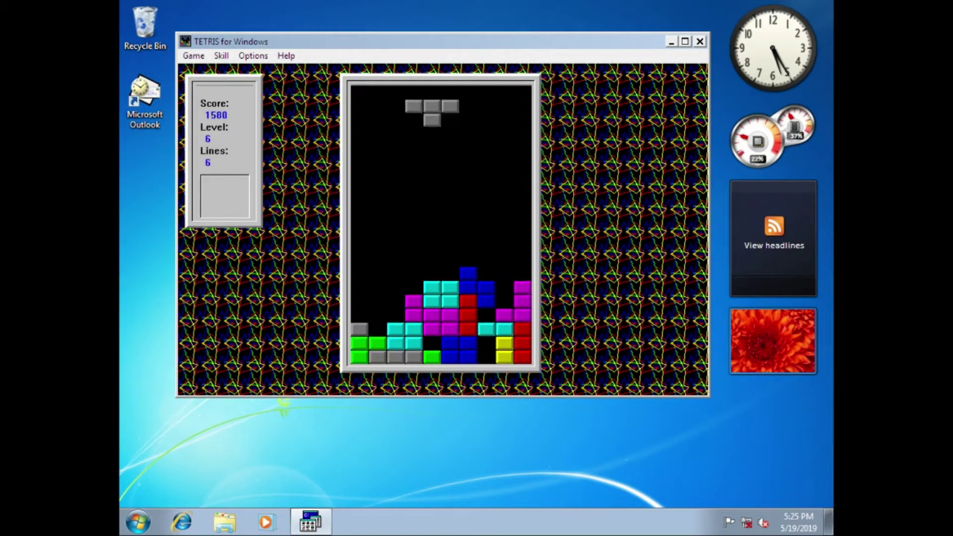
{"action": "key", "text": "Left"}
{"action": "key", "text": "Left"}
{"action": "key", "text": "space"}
{"action": "key", "text": "Right"}
{"action": "key", "text": "Right"}
{"action": "key", "text": "Right"}
{"action": "key", "text": "space"}
{"action": "key", "text": "Left"}
{"action": "key", "text": "Left"}
{"action": "key", "text": "space"}
{"action": "key", "text": "Up"}
{"action": "key", "text": "Right"}
{"action": "key", "text": "space"}
{"action": "key", "text": "Up"}
{"action": "key", "text": "Left"}
{"action": "key", "text": "Left"}
{"action": "key", "text": "Left"}
{"action": "key", "text": "space"}
{"action": "key", "text": "Right"}
{"action": "key", "text": "space"}
{"action": "key", "text": "Right"}
{"action": "key", "text": "space"}
{"action": "key", "text": "Up"}
{"action": "key", "text": "space"}
{"action": "key", "text": "Up"}
{"action": "key", "text": "Right"}
{"action": "key", "text": "Right"}
{"action": "key", "text": "space"}
{"action": "key", "text": "Up"}
{"action": "key", "text": "Right"}
{"action": "key", "text": "Right"}
{"action": "key", "text": "Right"}
{"action": "key", "text": "space"}
{"action": "key", "text": "Right"}
{"action": "key", "text": "Right"}
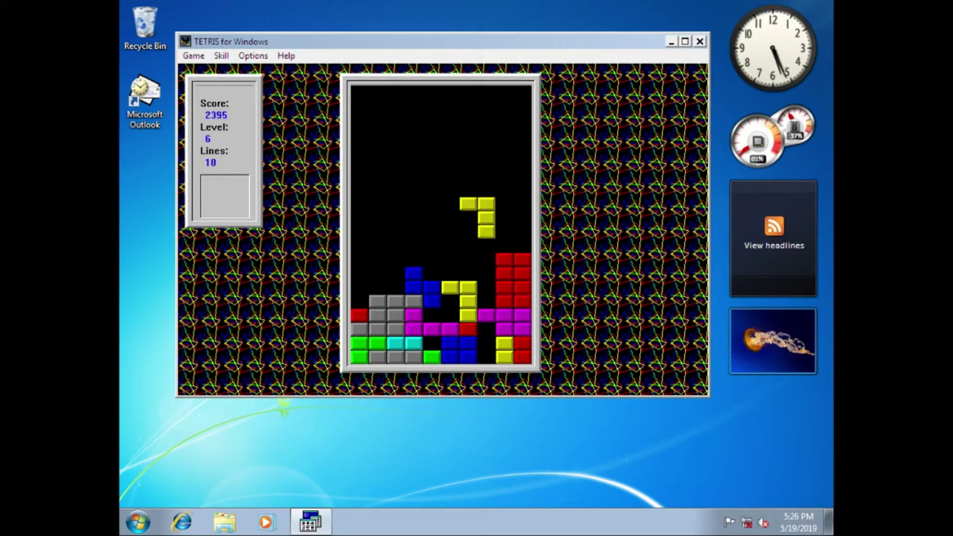
{"action": "key", "text": "space"}
{"action": "key", "text": "Up"}
{"action": "key", "text": "Right"}
{"action": "key", "text": "Right"}
{"action": "key", "text": "space"}
{"action": "key", "text": "Left"}
{"action": "key", "text": "space"}
{"action": "key", "text": "Right"}
{"action": "key", "text": "space"}
{"action": "key", "text": "Left"}
{"action": "key", "text": "Left"}
{"action": "key", "text": "Up"}
{"action": "key", "text": "Right"}
{"action": "key", "text": "space"}
{"action": "key", "text": "Up"}
{"action": "key", "text": "Right"}
{"action": "key", "text": "space"}
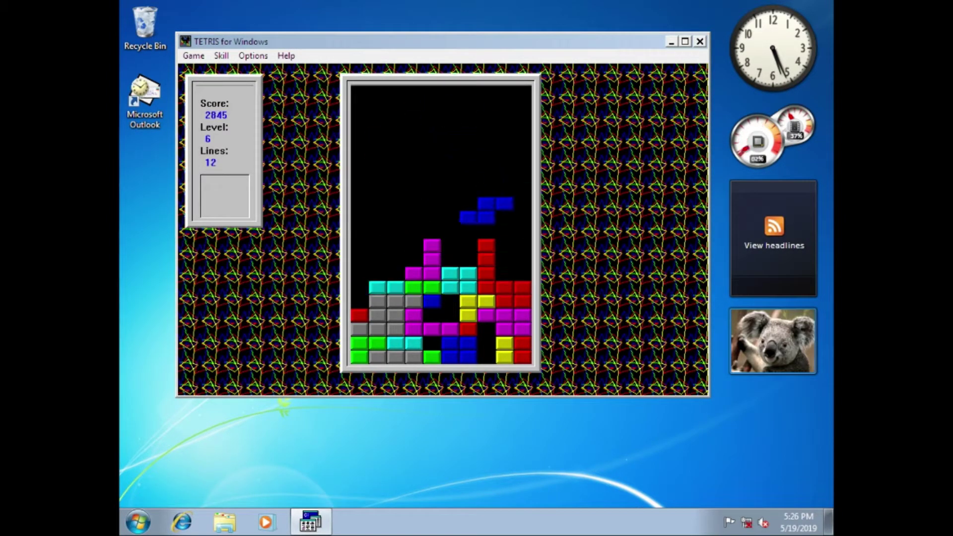
{"action": "key", "text": "Left"}
{"action": "key", "text": "Left"}
{"action": "key", "text": "Left"}
{"action": "key", "text": "space"}
{"action": "key", "text": "space"}
{"action": "key", "text": "space"}
Accept the 3142-point high score, dismiss Tetris Experts, quit Tetris and open the Start menu.
{"action": "key", "text": "Return"}
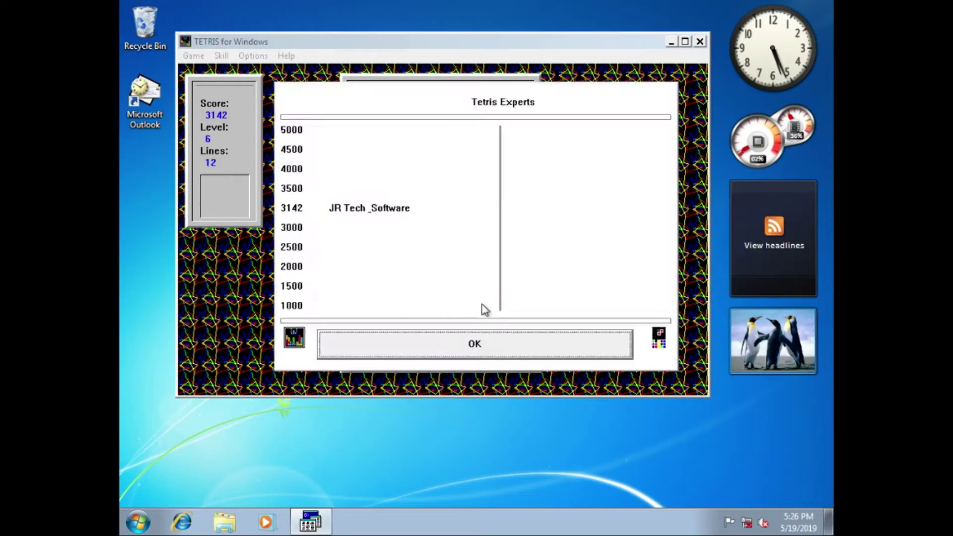
{"action": "key", "text": "Return"}
{"action": "key", "text": "alt+F4"}
{"action": "left_click", "coordinate": [134, 523]}
Try launching CVTPAINT from the Windows Applications folder, then cancel it.
{"action": "left_click", "coordinate": [207, 457]}
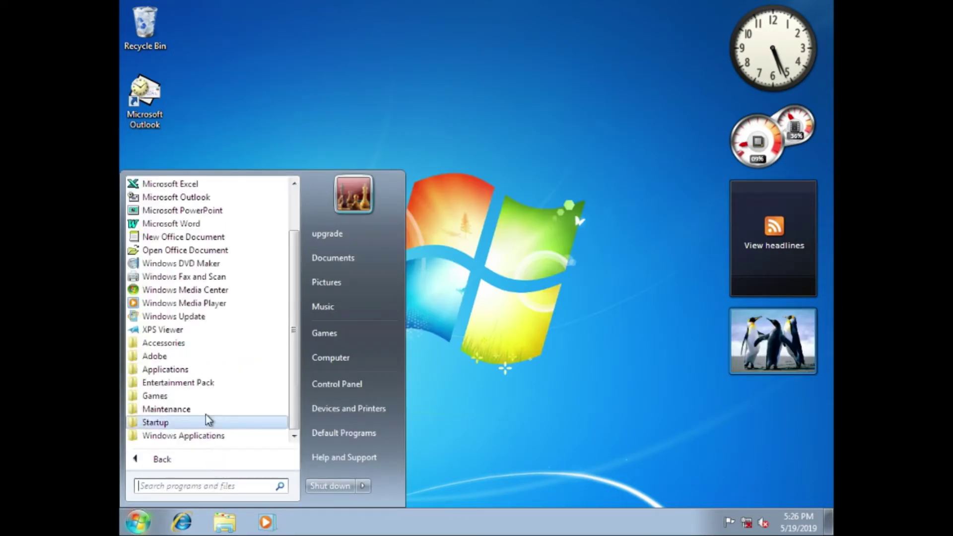
{"action": "left_click", "coordinate": [186, 421]}
{"action": "left_click", "coordinate": [193, 411]}
{"action": "left_click", "coordinate": [191, 435]}
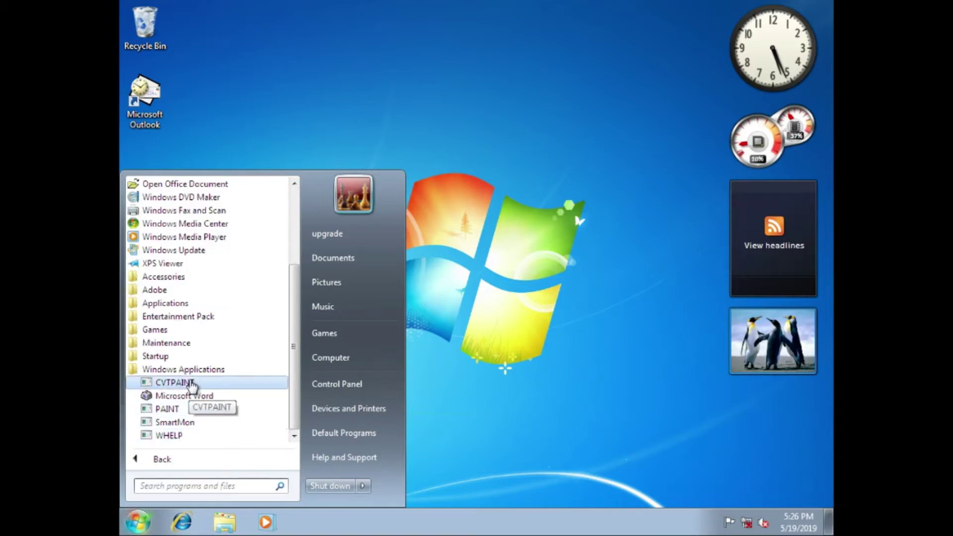
{"action": "left_click", "coordinate": [192, 383]}
{"action": "left_click", "coordinate": [599, 350]}
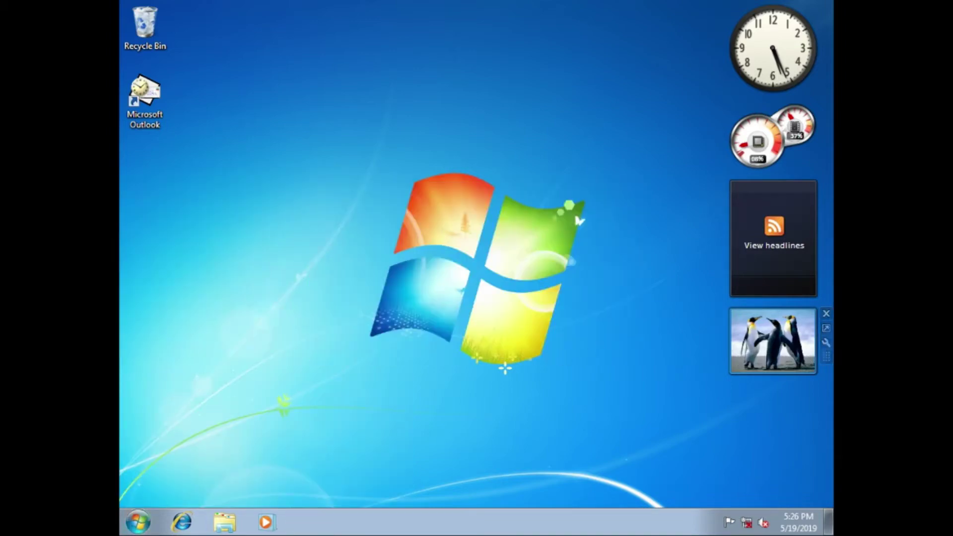
Try launching the old Microsoft Word and dismiss the MSWORD error.
{"action": "left_click", "coordinate": [138, 521]}
{"action": "left_click", "coordinate": [149, 457]}
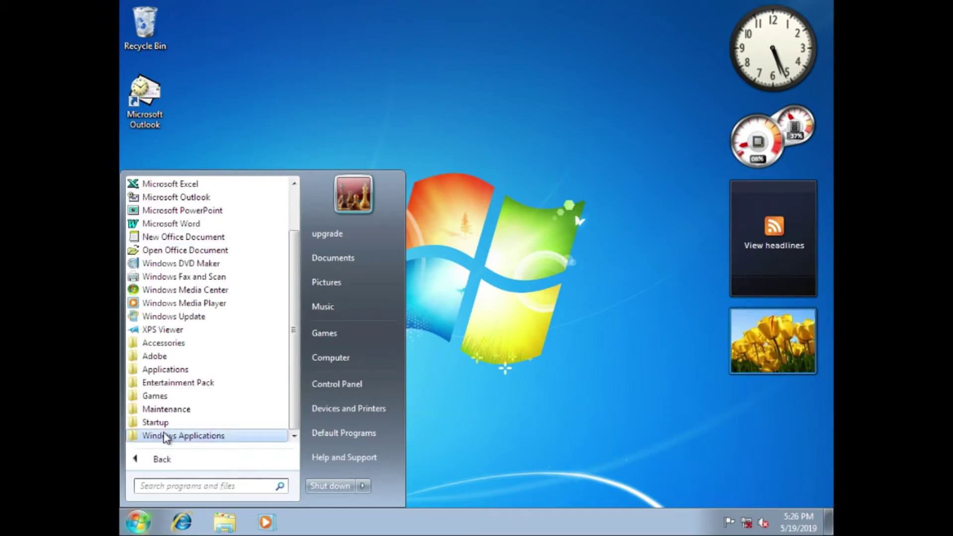
{"action": "left_click", "coordinate": [170, 435]}
{"action": "left_click", "coordinate": [181, 395]}
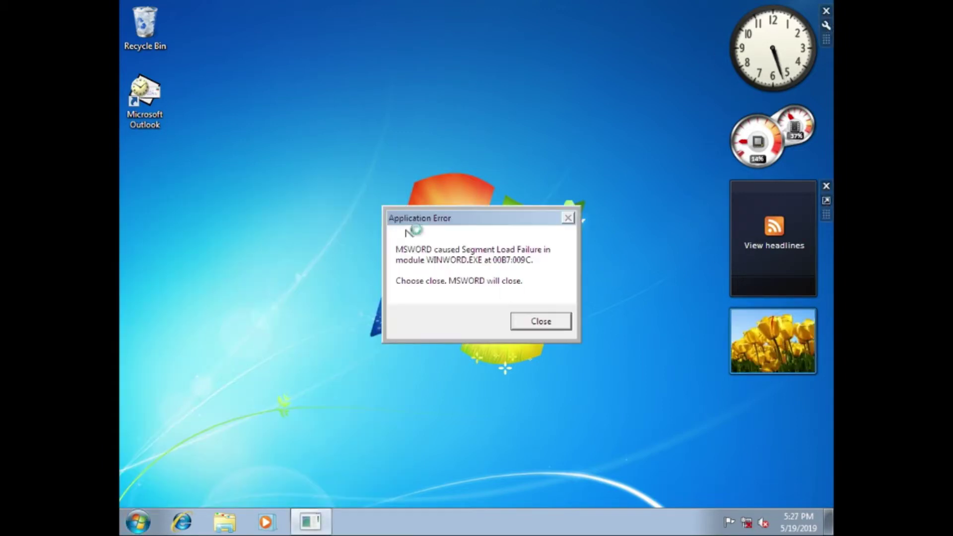
{"action": "left_click", "coordinate": [570, 322]}
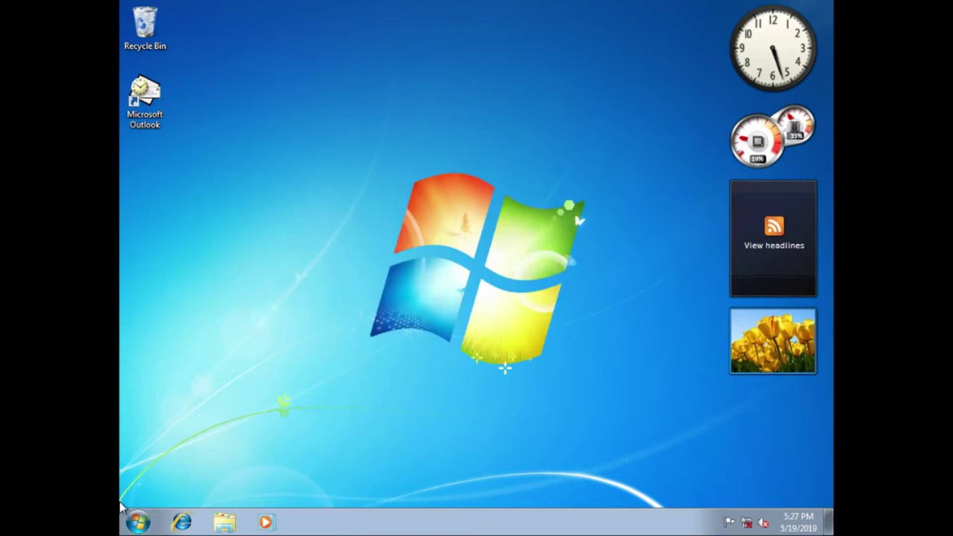
Run PAINT past the compatibility warning and dismiss the not-enough-memory message.
{"action": "left_click", "coordinate": [138, 521]}
{"action": "left_click", "coordinate": [140, 458]}
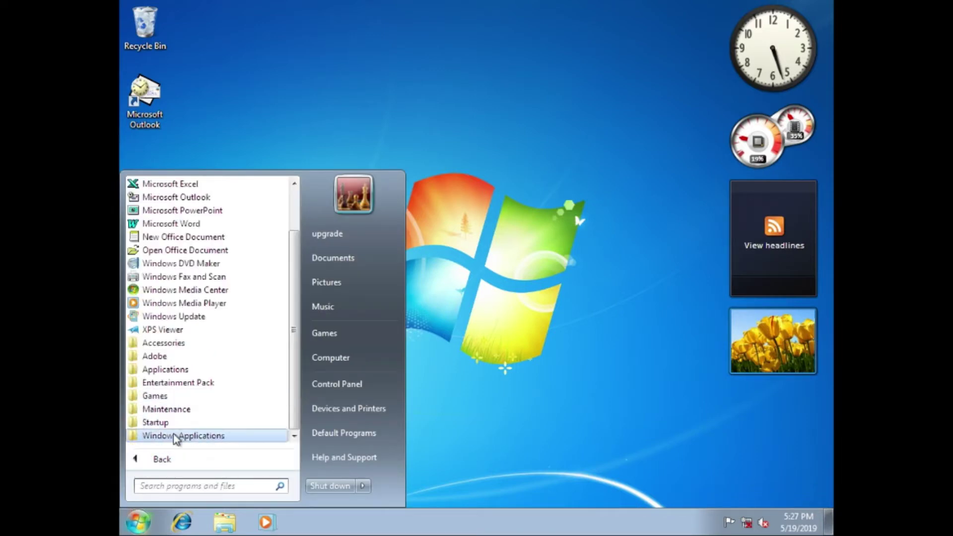
{"action": "left_click", "coordinate": [176, 437]}
{"action": "left_click", "coordinate": [180, 411]}
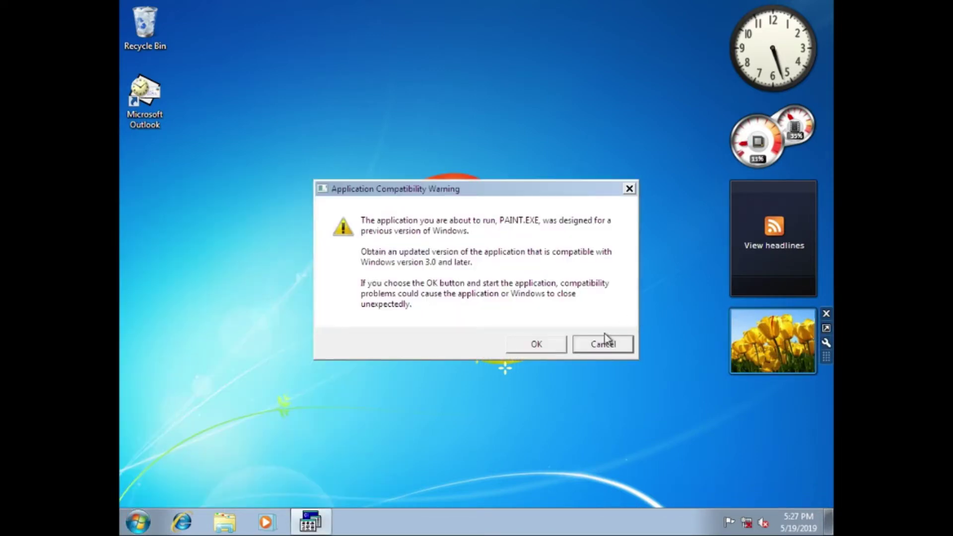
{"action": "left_click", "coordinate": [526, 344]}
{"action": "left_click", "coordinate": [549, 308]}
Try launching SmartMon and dismiss the SmartDrive not installed message.
{"action": "left_click", "coordinate": [138, 520]}
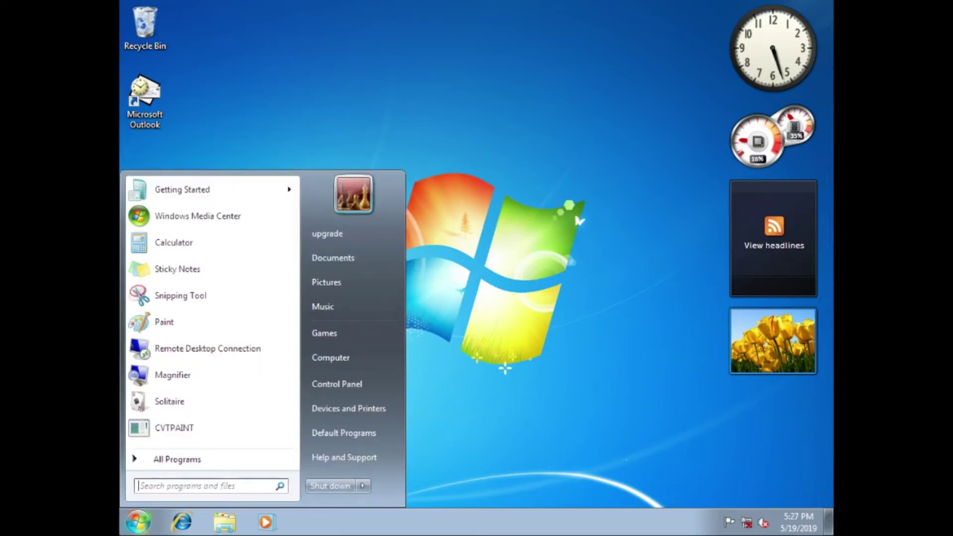
{"action": "left_click", "coordinate": [178, 457]}
{"action": "left_click", "coordinate": [180, 434]}
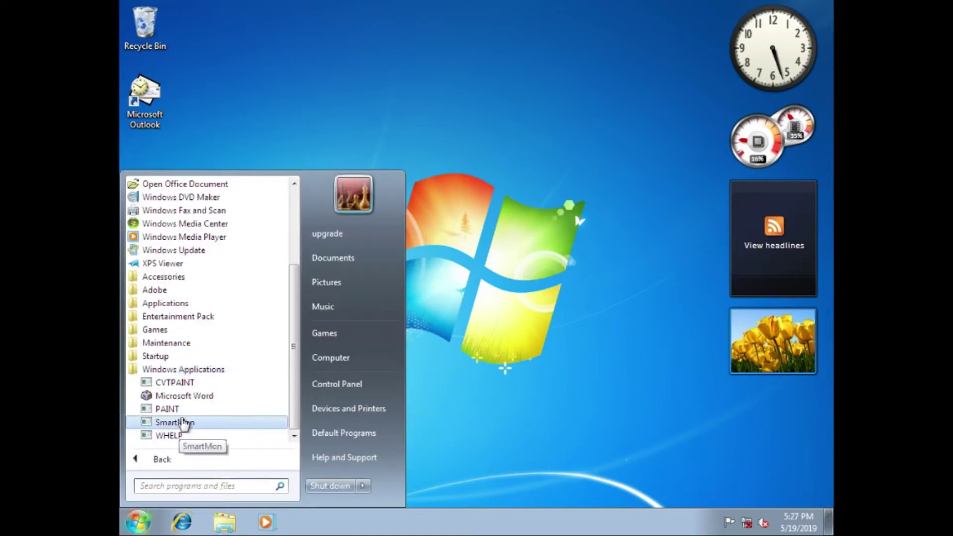
{"action": "left_click", "coordinate": [183, 419]}
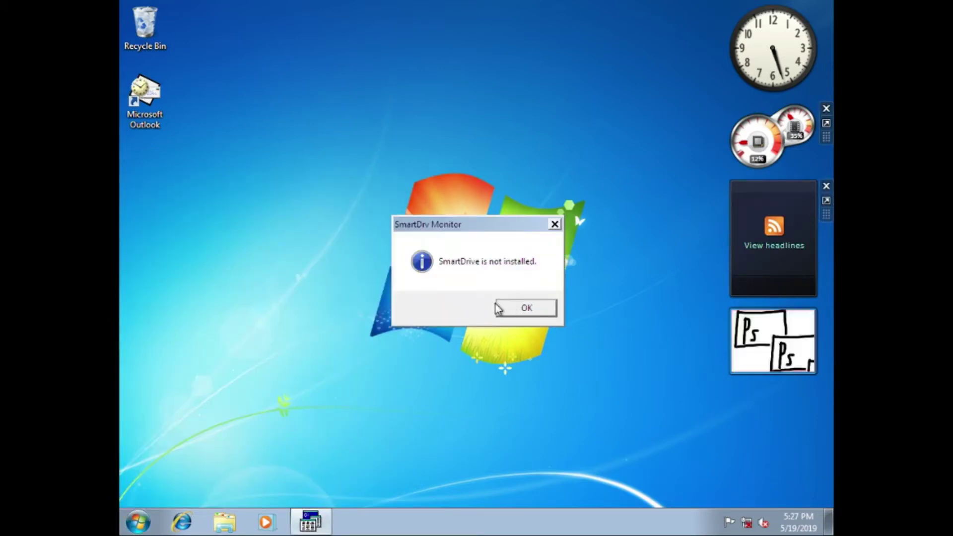
{"action": "left_click", "coordinate": [511, 308]}
Launch the old Microsoft Help program (WHELP) and make its window narrower.
{"action": "left_click", "coordinate": [138, 520]}
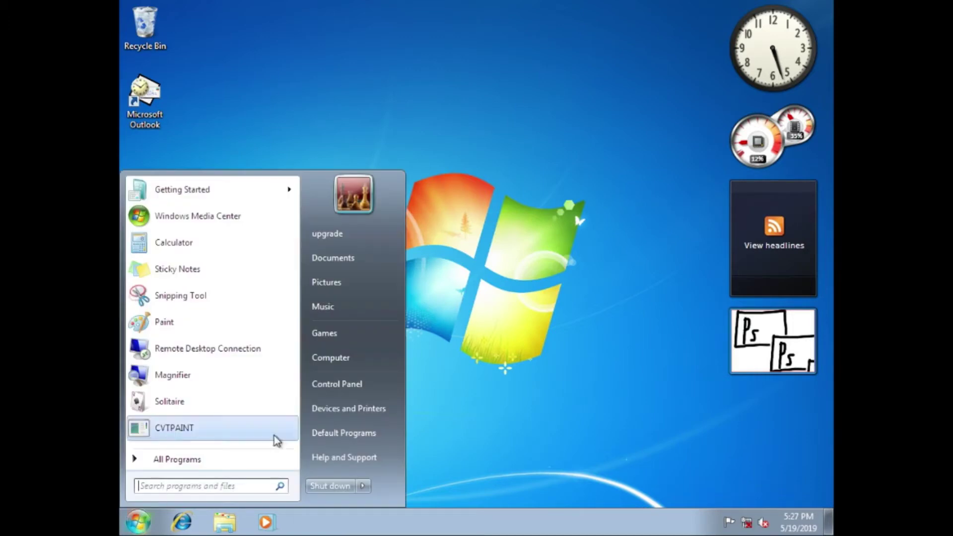
{"action": "left_click", "coordinate": [243, 458]}
{"action": "left_click", "coordinate": [219, 437]}
{"action": "left_click", "coordinate": [219, 438]}
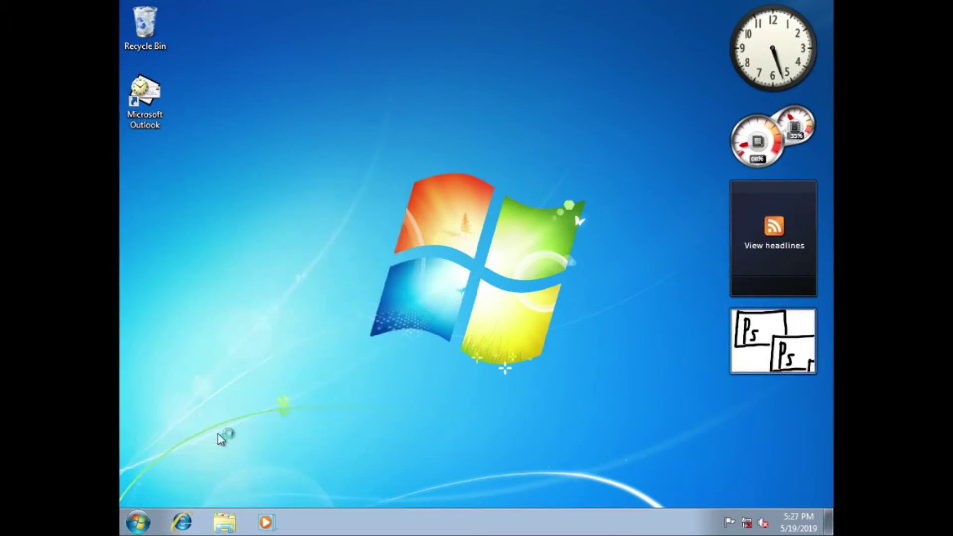
{"action": "left_click_drag", "start_coordinate": [595, 227], "coordinate": [546, 228]}
Check Microsoft Help's About box (Copyright 1989), close it, and view the File commands.
{"action": "left_click", "coordinate": [267, 114]}
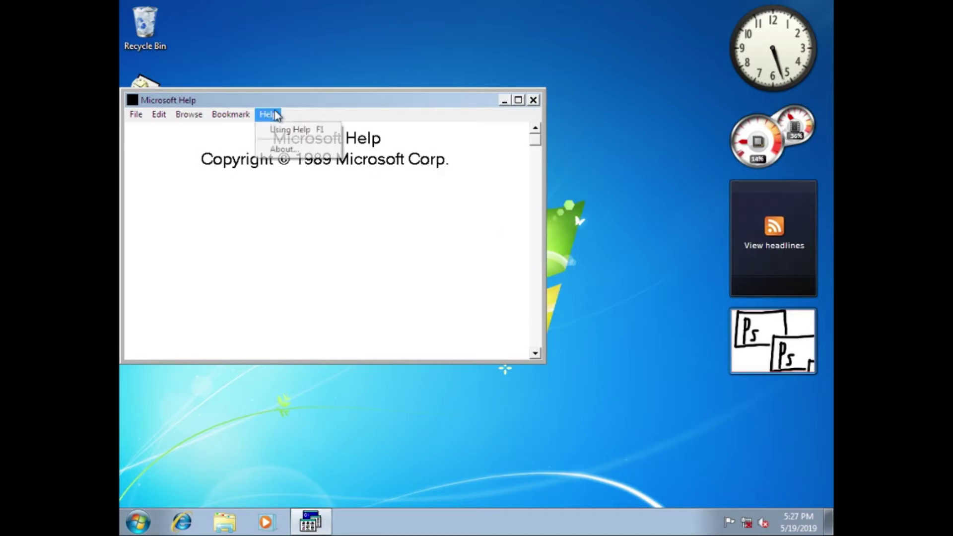
{"action": "left_click", "coordinate": [281, 148]}
{"action": "left_click", "coordinate": [475, 298]}
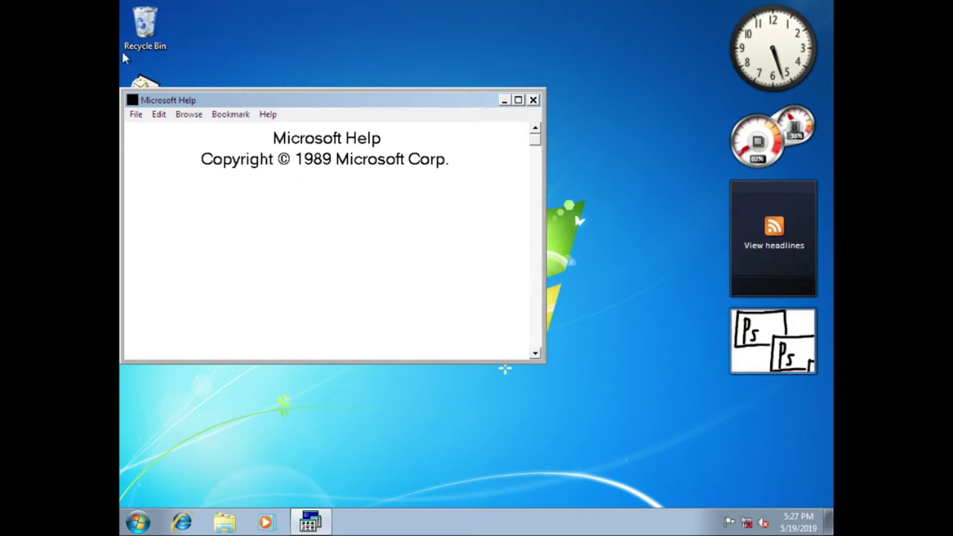
{"action": "left_click", "coordinate": [135, 115]}
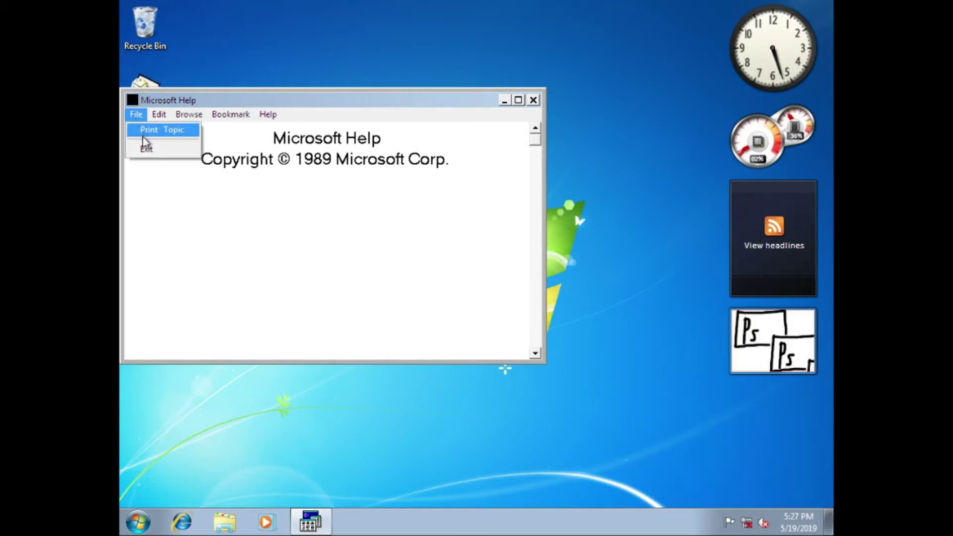
Jump to the Microsoft Help index, then close Microsoft Help.
{"action": "mouse_move", "coordinate": [188, 115]}
{"action": "left_click", "coordinate": [189, 132]}
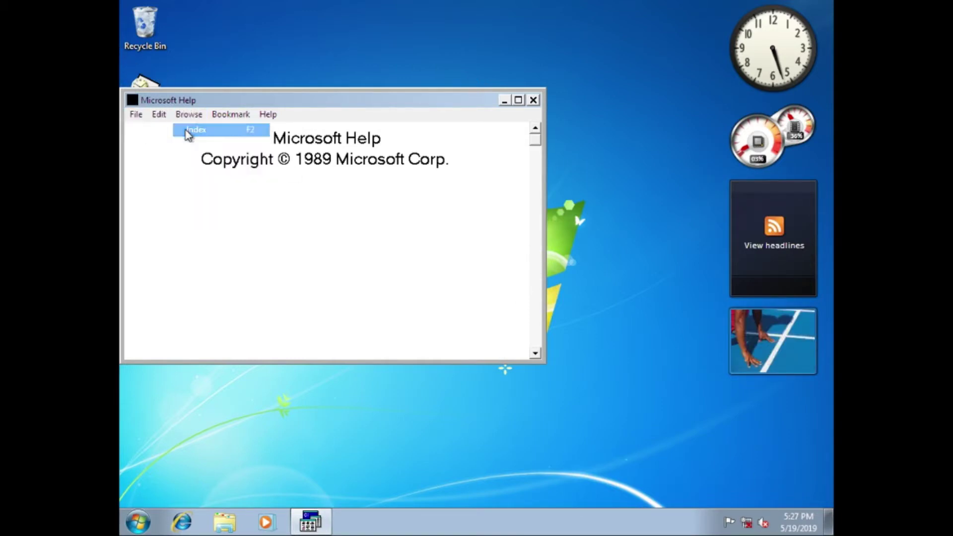
{"action": "left_click", "coordinate": [533, 101]}
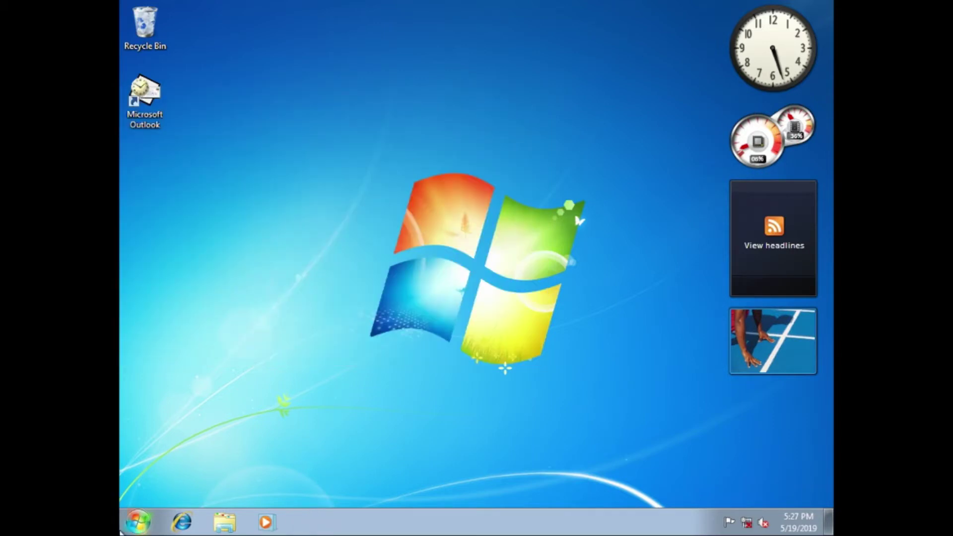
Launch the old Calendar from Accessories > Old Windows Programs.
{"action": "key", "text": "super"}
{"action": "left_click", "coordinate": [169, 459]}
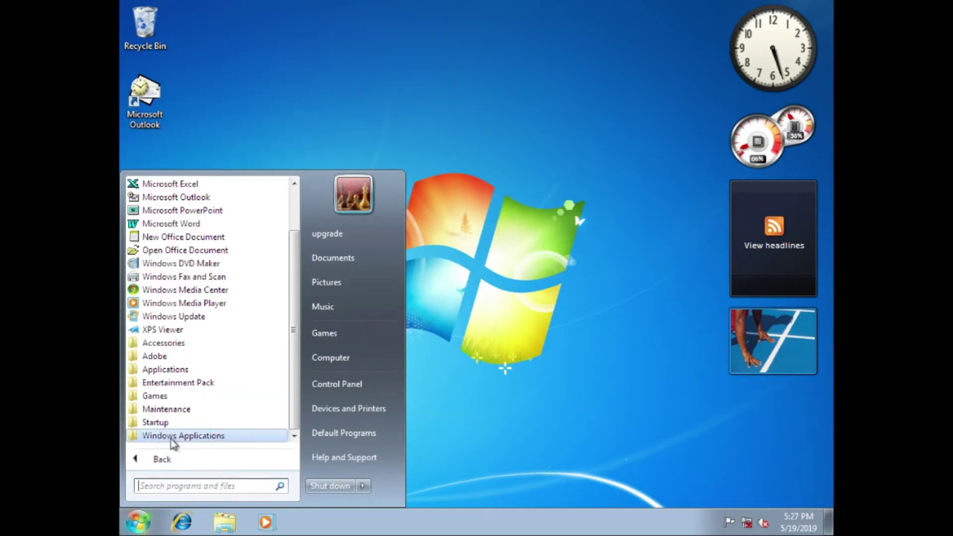
{"action": "left_click", "coordinate": [177, 433]}
{"action": "left_click", "coordinate": [180, 367]}
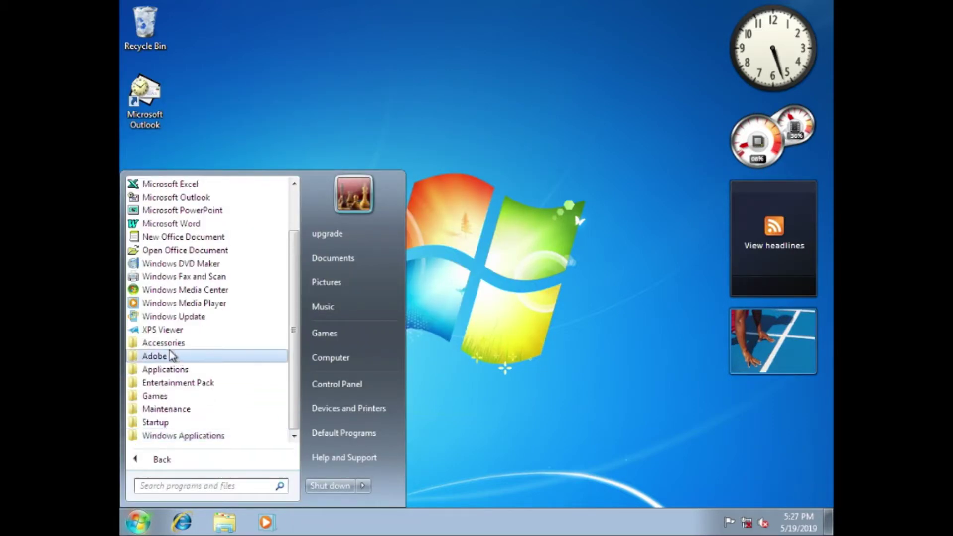
{"action": "left_click", "coordinate": [177, 338]}
{"action": "scroll", "coordinate": [176, 422], "scroll_direction": "down", "scroll_amount": 4}
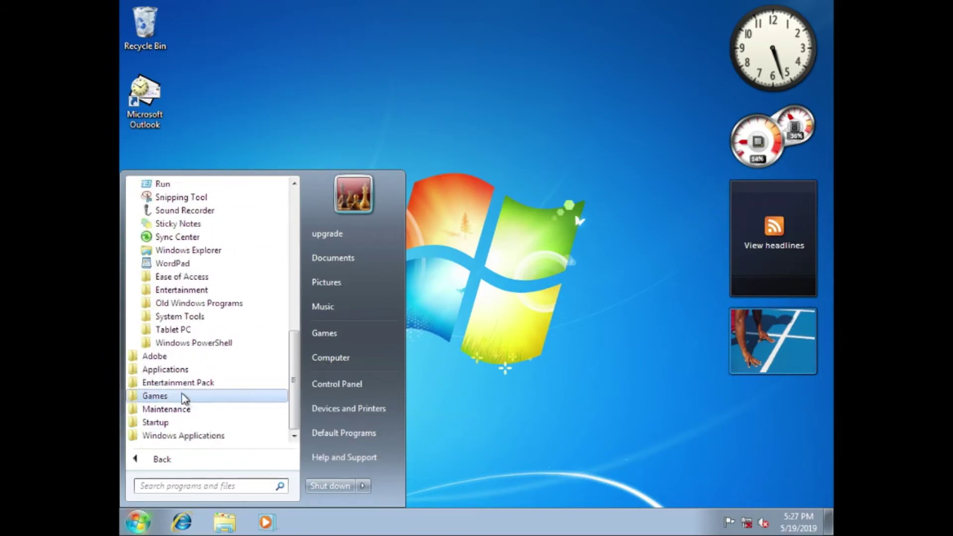
{"action": "left_click", "coordinate": [201, 303]}
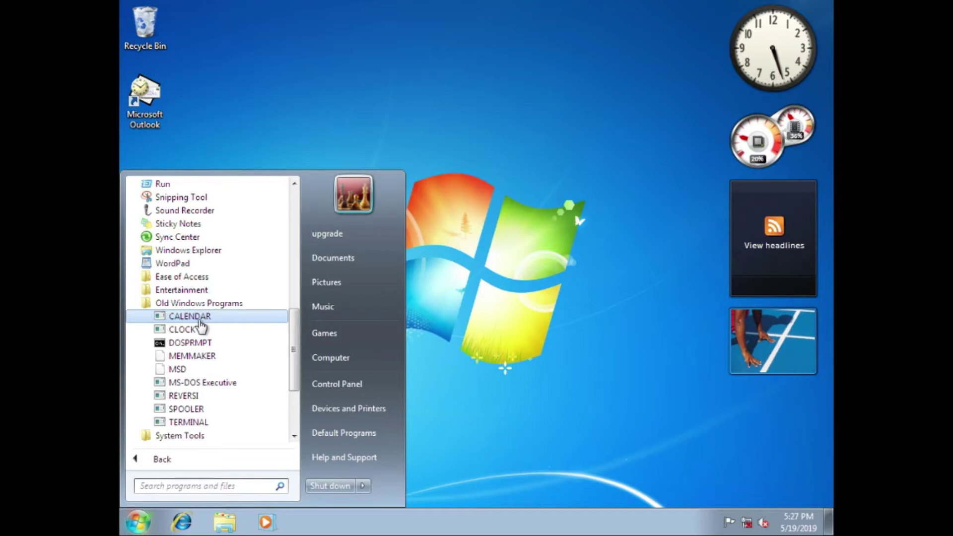
{"action": "left_click", "coordinate": [198, 321]}
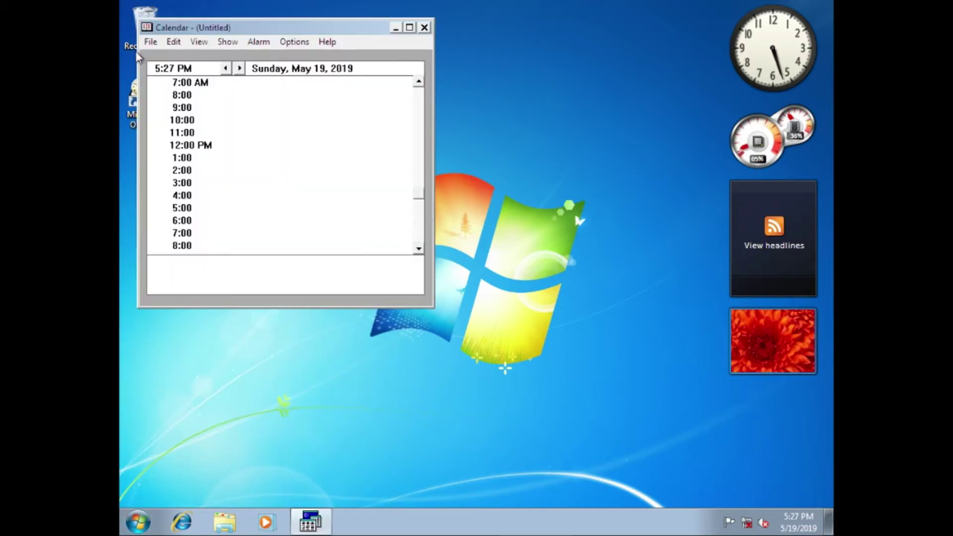
Open TODAY.CAL in Calendar, select and deselect the 7:00 AM entry text, then close Calendar.
{"action": "left_click", "coordinate": [150, 42]}
{"action": "left_click", "coordinate": [152, 71]}
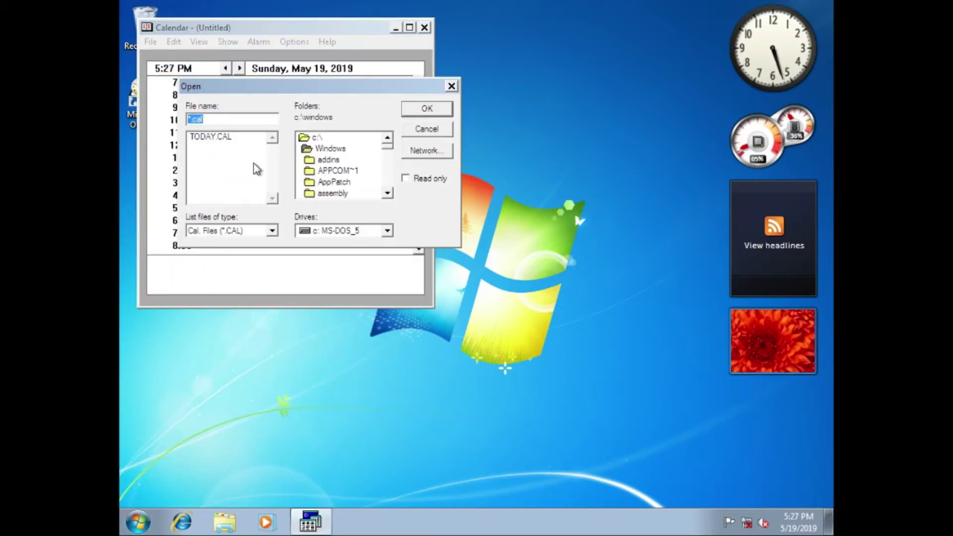
{"action": "double_click", "coordinate": [248, 139]}
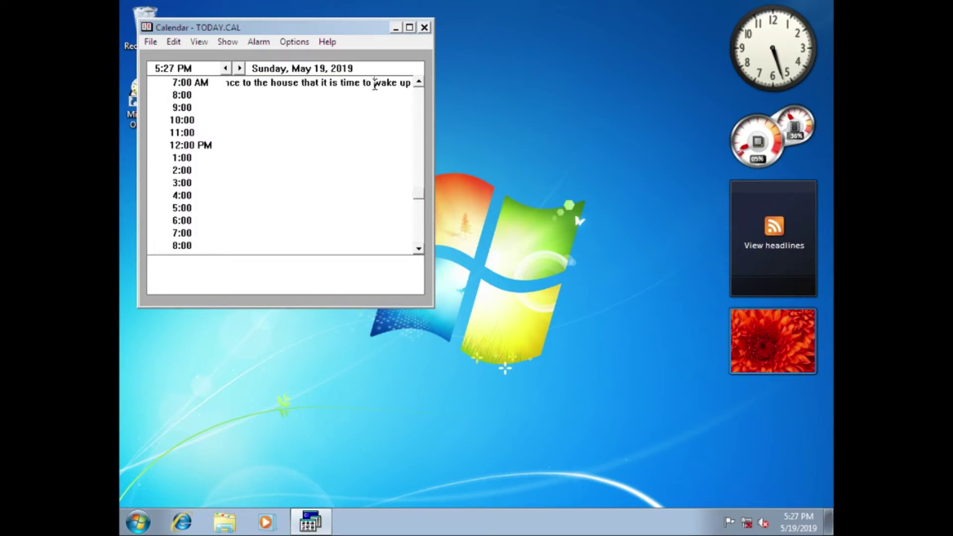
{"action": "left_click_drag", "start_coordinate": [375, 84], "coordinate": [121, 55]}
{"action": "left_click", "coordinate": [279, 82]}
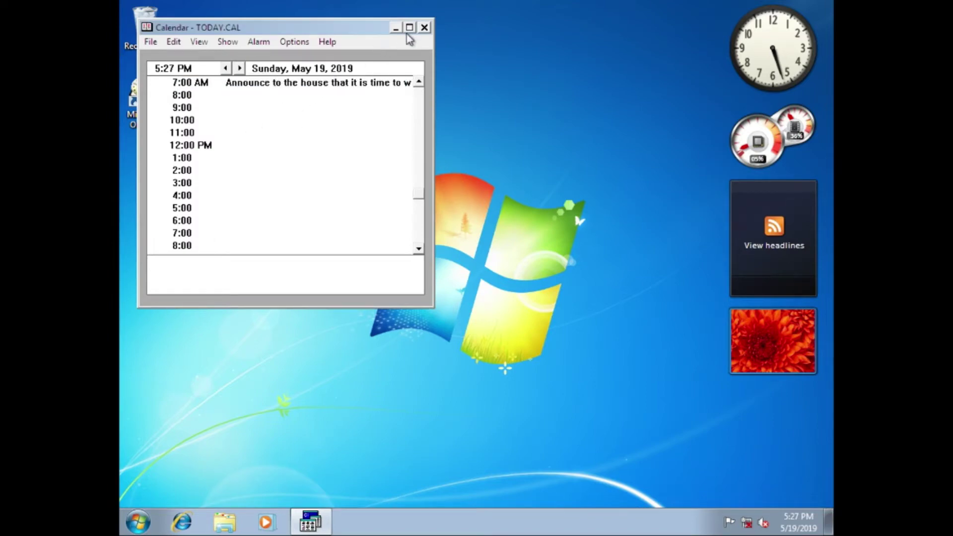
{"action": "left_click", "coordinate": [424, 27]}
Eject the disc from CD Drive (D:) in the Computer window.
{"action": "left_click", "coordinate": [138, 520]}
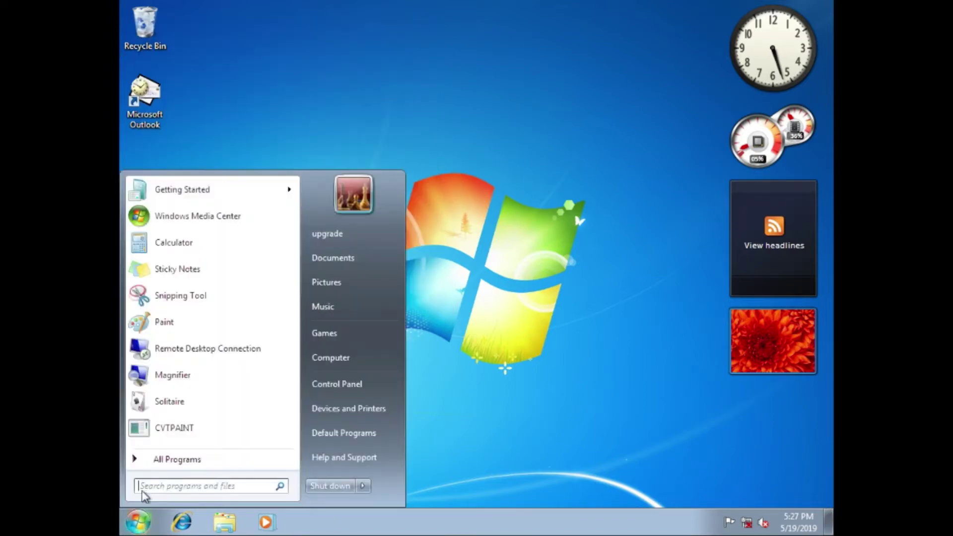
{"action": "left_click", "coordinate": [167, 452]}
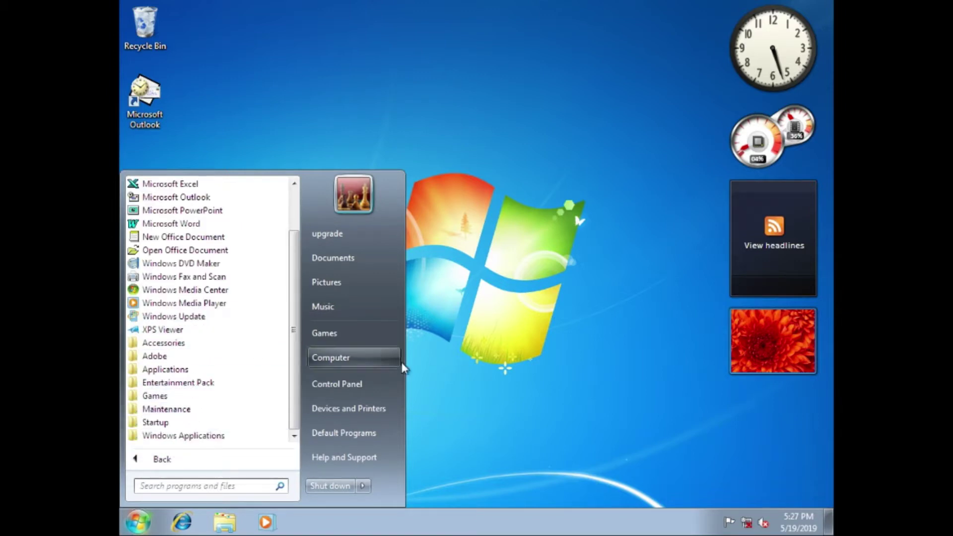
{"action": "left_click", "coordinate": [356, 355]}
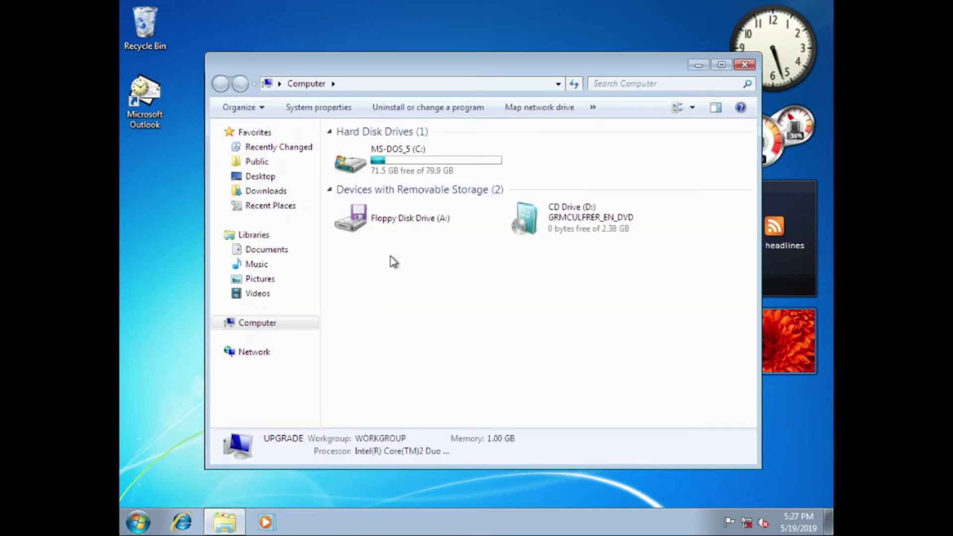
{"action": "left_click", "coordinate": [540, 224]}
{"action": "right_click", "coordinate": [577, 229]}
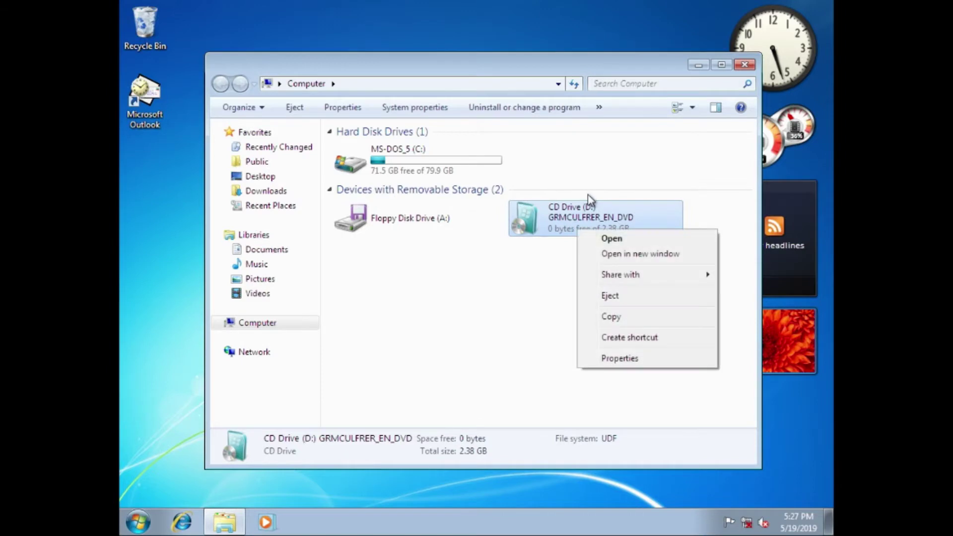
{"action": "left_click", "coordinate": [644, 298]}
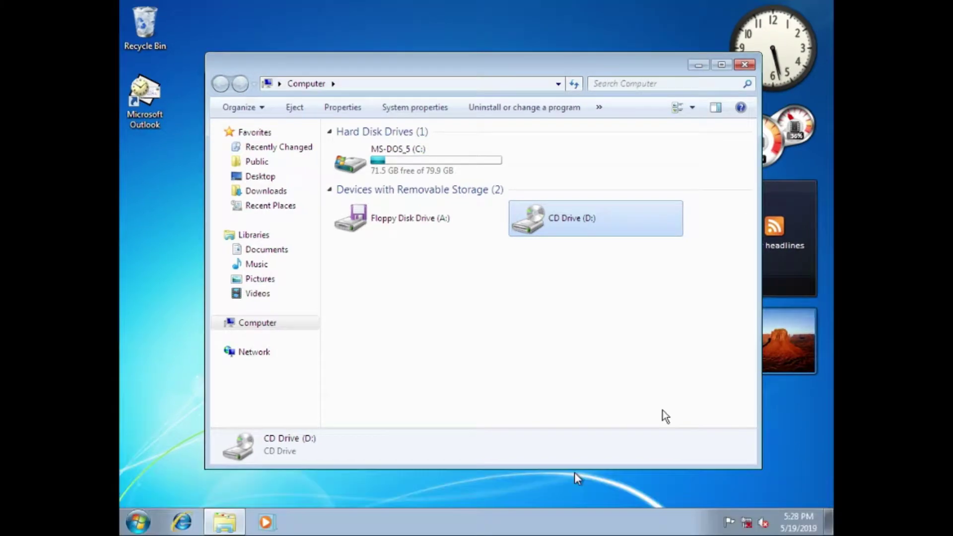
Browse into C:\Windows and select the 31PAINTB.BMP image.
{"action": "double_click", "coordinate": [446, 166]}
{"action": "double_click", "coordinate": [361, 323]}
{"action": "scroll", "coordinate": [437, 319], "scroll_direction": "down", "scroll_amount": 12}
{"action": "left_click", "coordinate": [436, 214]}
Open the bitmap in Paint, maximize it, and enlarge the canvas to 691 × 533 pixels.
{"action": "key", "text": "Return"}
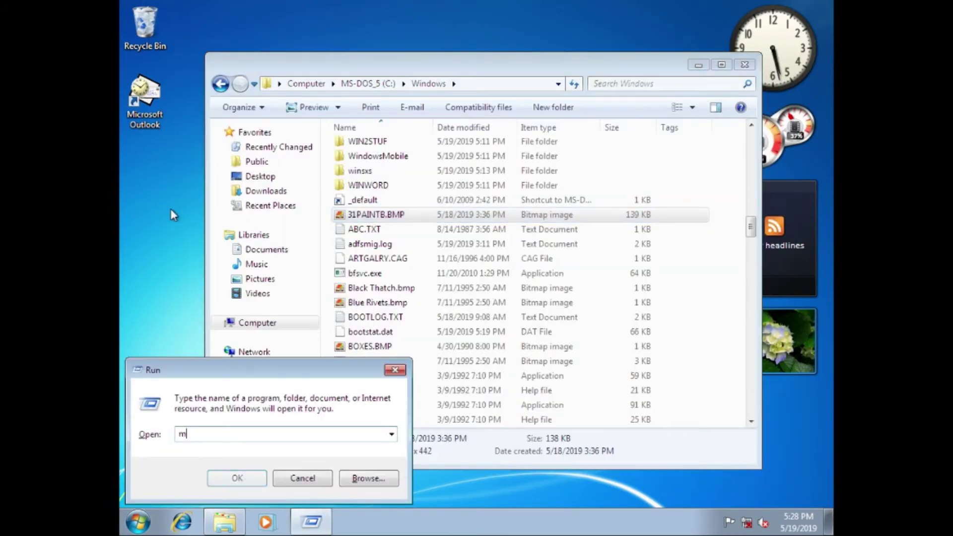
{"action": "key", "text": "Return"}
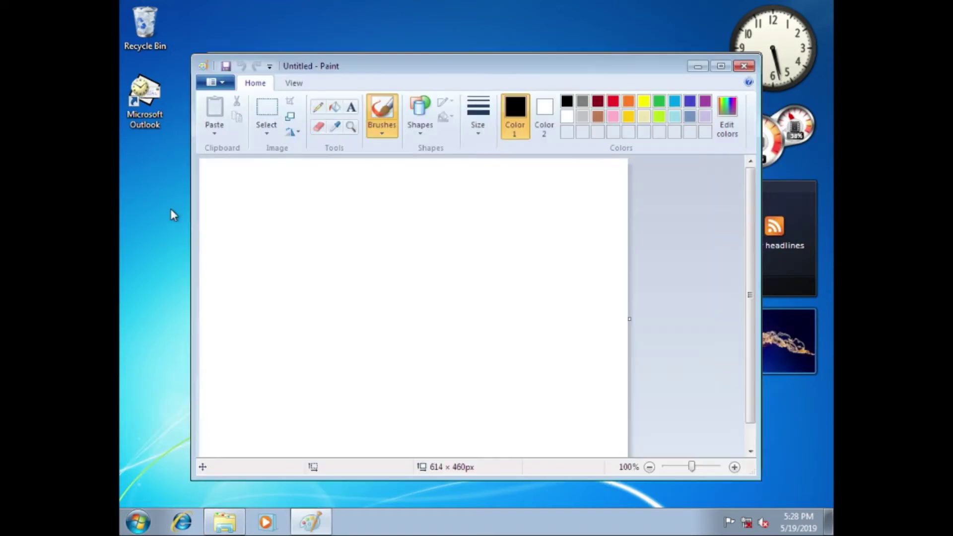
{"action": "left_click", "coordinate": [721, 66]}
{"action": "left_click_drag", "start_coordinate": [556, 417], "coordinate": [606, 473]}
Hand-draw 'New Paint!' with a thick red brush.
{"action": "left_click", "coordinate": [698, 42]}
{"action": "left_click", "coordinate": [354, 70]}
{"action": "left_click", "coordinate": [563, 66]}
{"action": "left_click", "coordinate": [567, 153]}
{"action": "left_click_drag", "start_coordinate": [155, 212], "coordinate": [205, 142]}
{"action": "mouse_move", "coordinate": [205, 189]}
{"action": "left_mouse_down"}
{"action": "mouse_move", "coordinate": [240, 179]}
{"action": "mouse_move", "coordinate": [253, 222]}
{"action": "left_mouse_up"}
{"action": "left_click_drag", "start_coordinate": [275, 183], "coordinate": [379, 164]}
{"action": "left_click_drag", "start_coordinate": [516, 193], "coordinate": [521, 240]}
{"action": "left_click_drag", "start_coordinate": [527, 189], "coordinate": [526, 256]}
{"action": "mouse_move", "coordinate": [541, 225]}
{"action": "left_mouse_down"}
{"action": "mouse_move", "coordinate": [548, 189]}
{"action": "mouse_move", "coordinate": [563, 233]}
{"action": "left_mouse_up"}
{"action": "left_click_drag", "start_coordinate": [574, 159], "coordinate": [592, 268]}
{"action": "left_click_drag", "start_coordinate": [566, 194], "coordinate": [596, 188]}
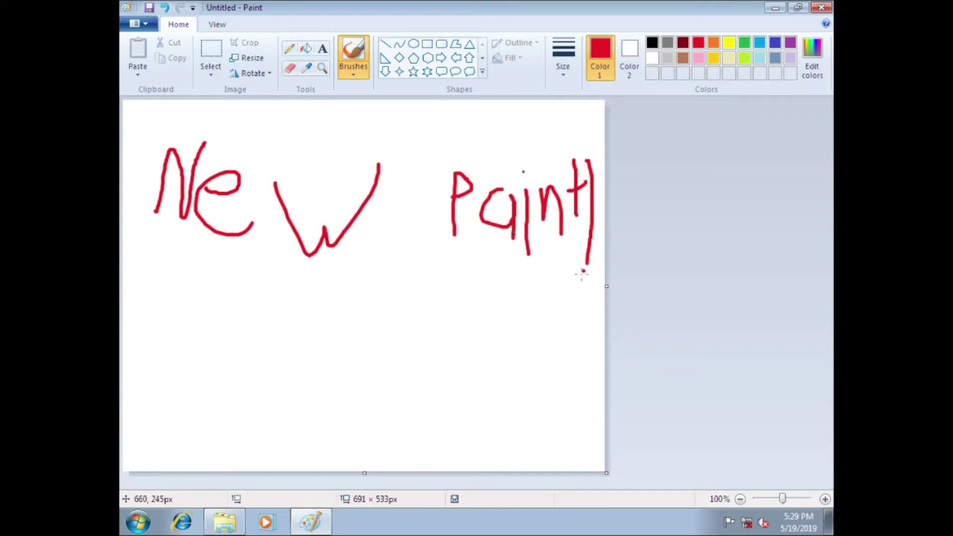
Mix a dark red custom colour and type the caption '... In Windows 7 since Windows 95...' below the drawing.
{"action": "left_click", "coordinate": [322, 48]}
{"action": "left_click", "coordinate": [816, 70]}
{"action": "left_click_drag", "start_coordinate": [624, 226], "coordinate": [623, 248]}
{"action": "left_click", "coordinate": [536, 352]}
{"action": "left_click", "coordinate": [347, 353]}
{"action": "left_click", "coordinate": [222, 286]}
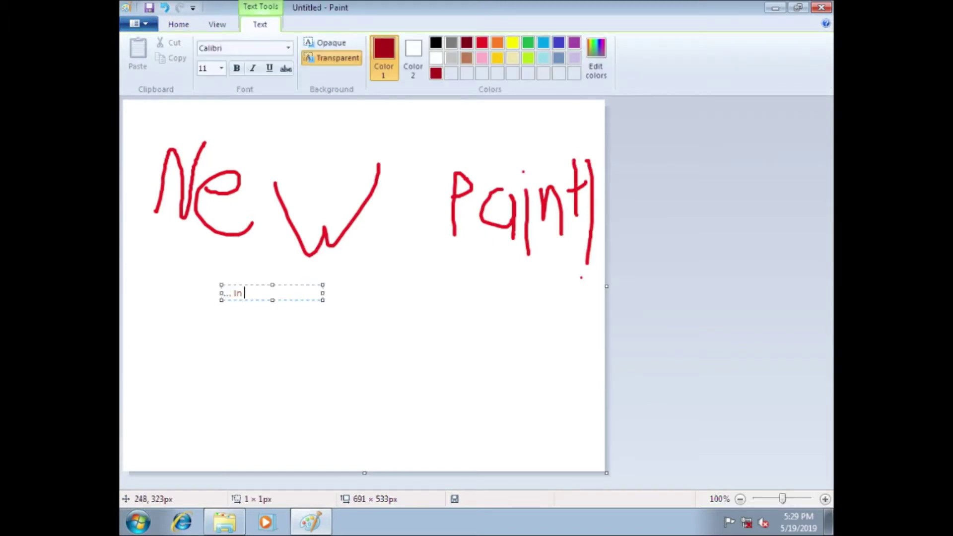
{"action": "type", "text": "95..."}
Make the caption 20 pt bold and underlined, then fill the white background grey.
{"action": "key", "text": "ctrl+a"}
{"action": "left_click", "coordinate": [221, 67]}
{"action": "left_click", "coordinate": [211, 176]}
{"action": "left_click_drag", "start_coordinate": [449, 339], "coordinate": [534, 339]}
{"action": "key", "text": "ctrl+b"}
{"action": "key", "text": "ctrl+u"}
{"action": "left_click", "coordinate": [622, 144]}
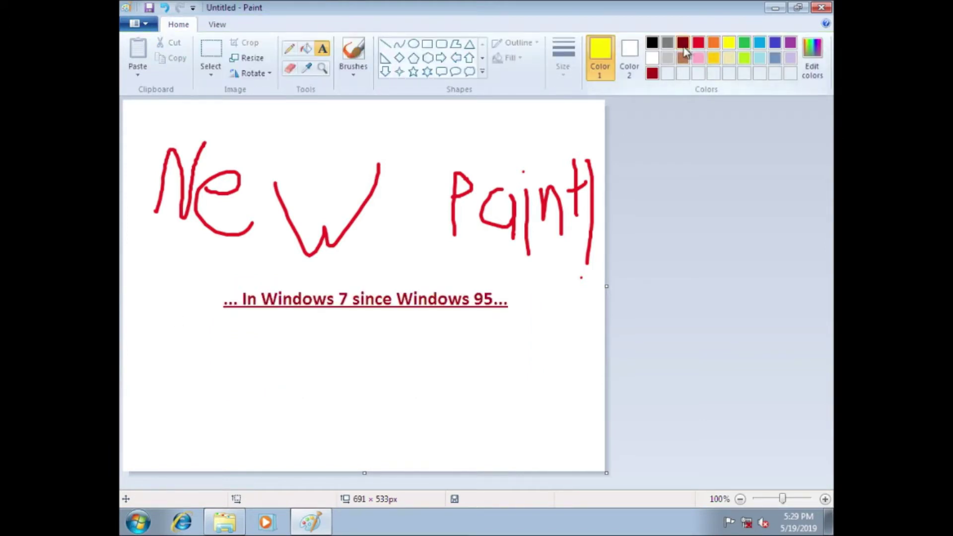
{"action": "left_click", "coordinate": [306, 48]}
{"action": "left_click", "coordinate": [470, 178]}
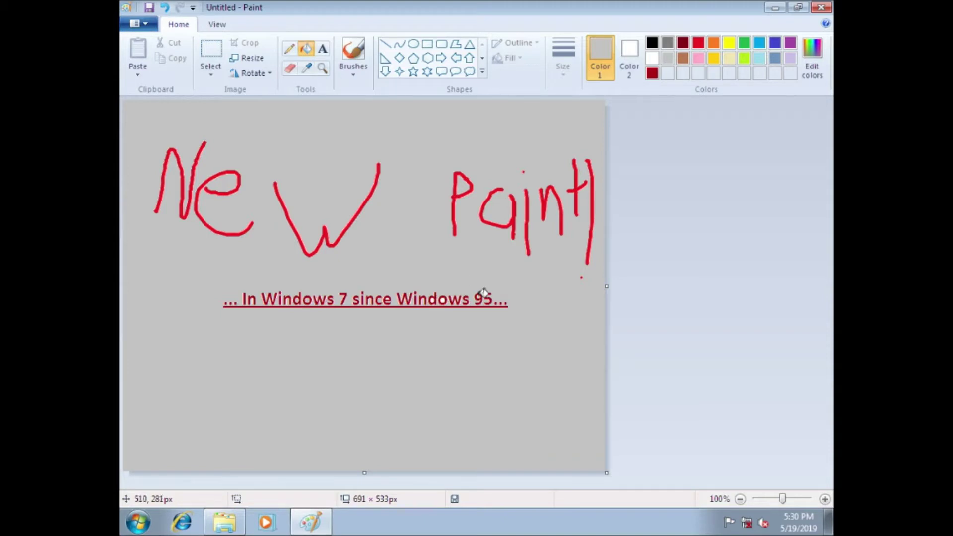
Extend the red brush line under 1995 and switch the drawing colour to yellow.
{"action": "left_click", "coordinate": [353, 54]}
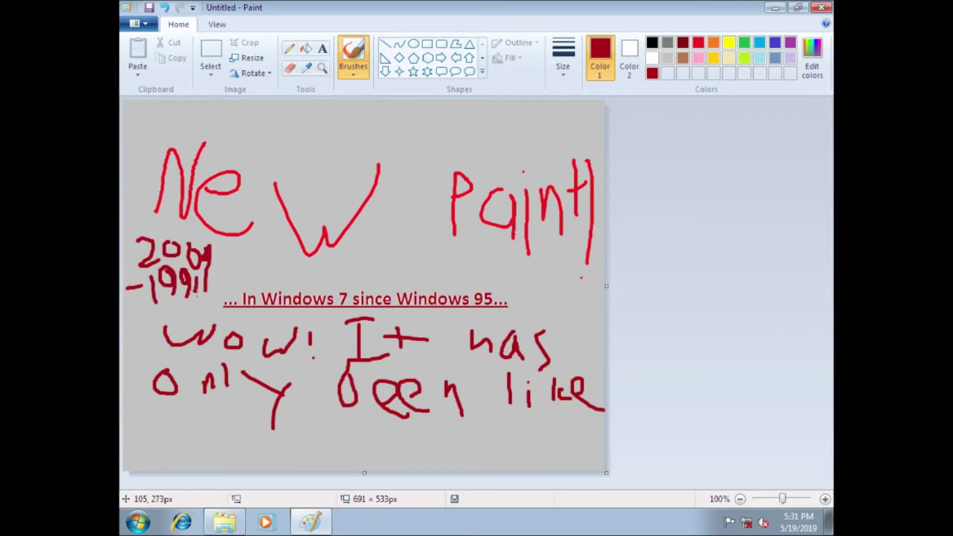
{"action": "left_click_drag", "start_coordinate": [141, 305], "coordinate": [210, 298]}
{"action": "left_click", "coordinate": [728, 43]}
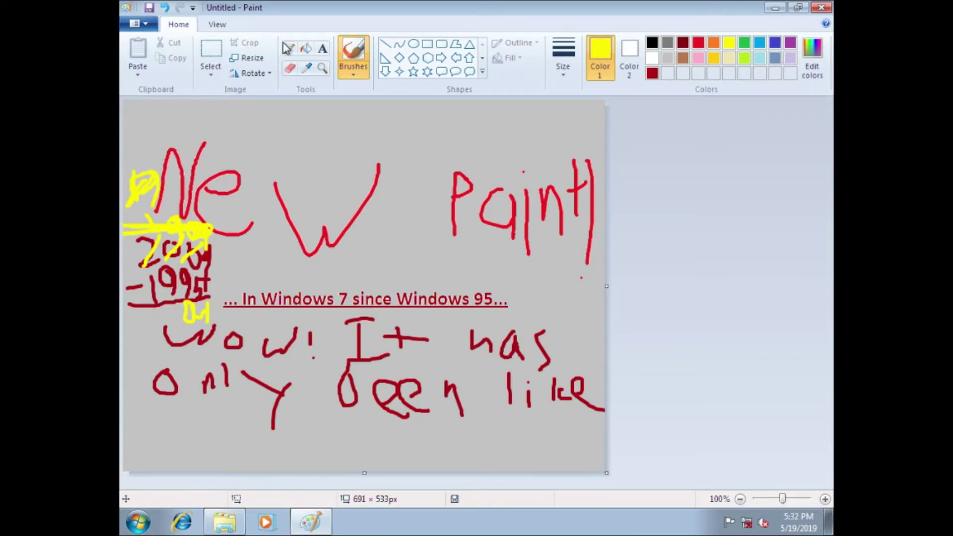
Erase the yellow scribbles near 1995 using a grey eraser, then undo the erasing.
{"action": "left_click", "coordinate": [289, 68]}
{"action": "left_click", "coordinate": [629, 55]}
{"action": "left_click", "coordinate": [667, 57]}
{"action": "left_click", "coordinate": [599, 55]}
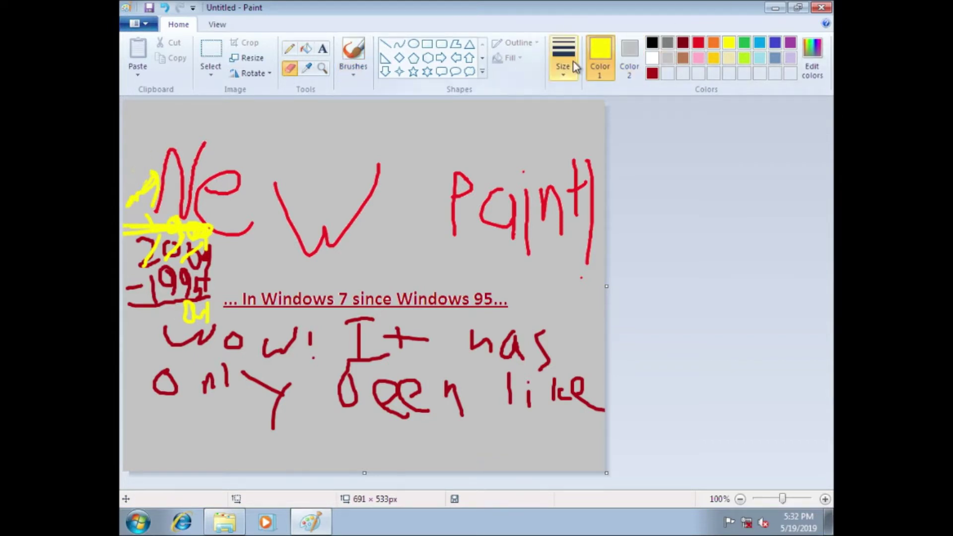
{"action": "left_click_drag", "start_coordinate": [206, 275], "coordinate": [208, 255]}
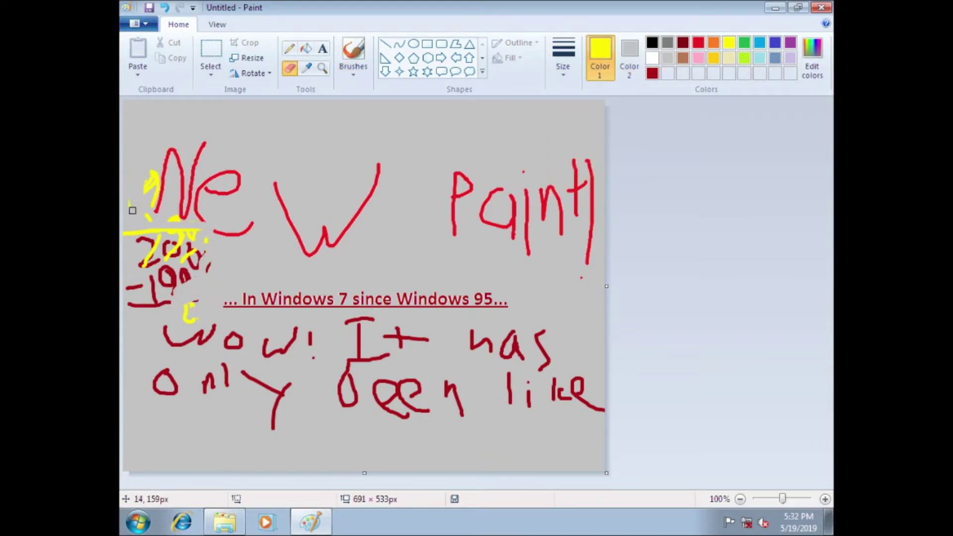
{"action": "key", "text": "ctrl+z"}
{"action": "key", "text": "ctrl+z"}
{"action": "key", "text": "ctrl+z"}
{"action": "left_click", "coordinate": [353, 52]}
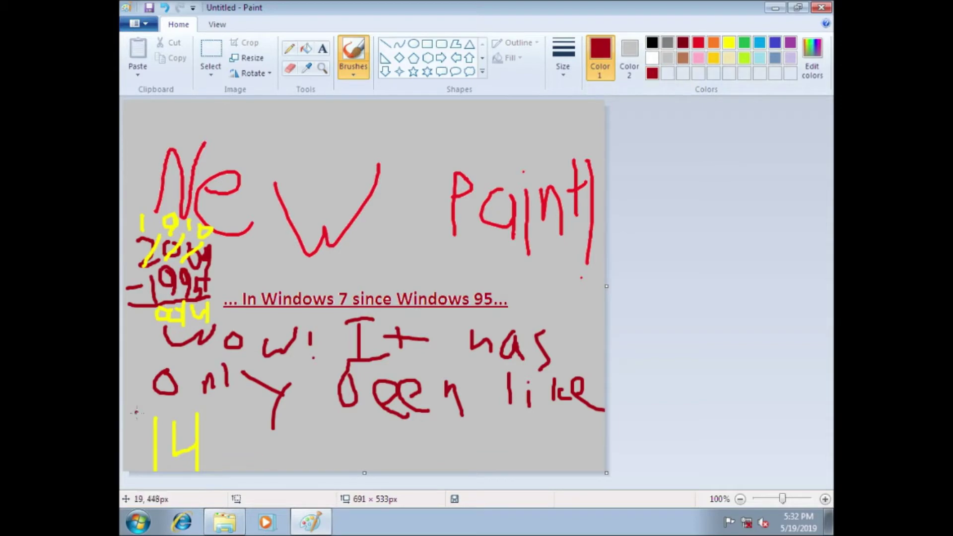
Save the picture as New Paint!!!.png and set it as the desktop wallpaper.
{"action": "left_click", "coordinate": [149, 7]}
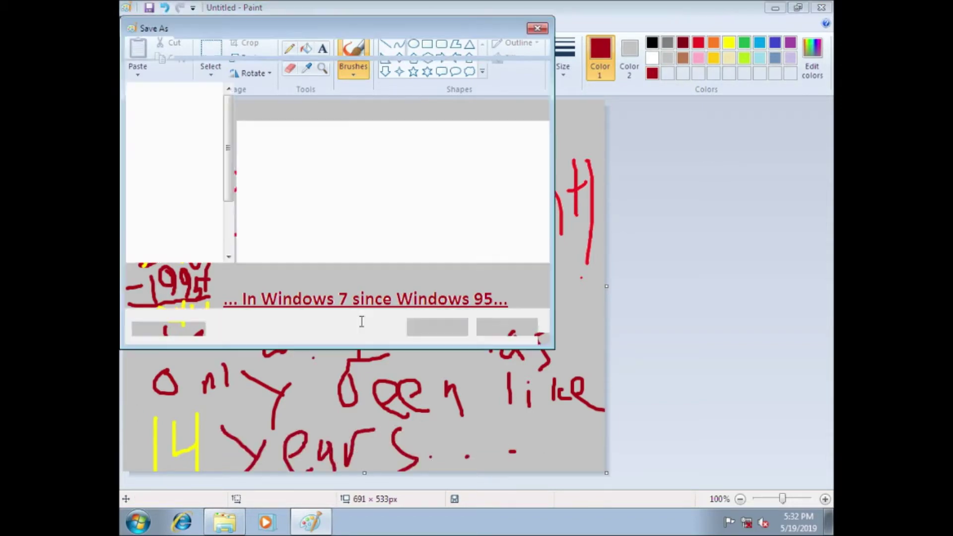
{"action": "type", "text": "Ne"}
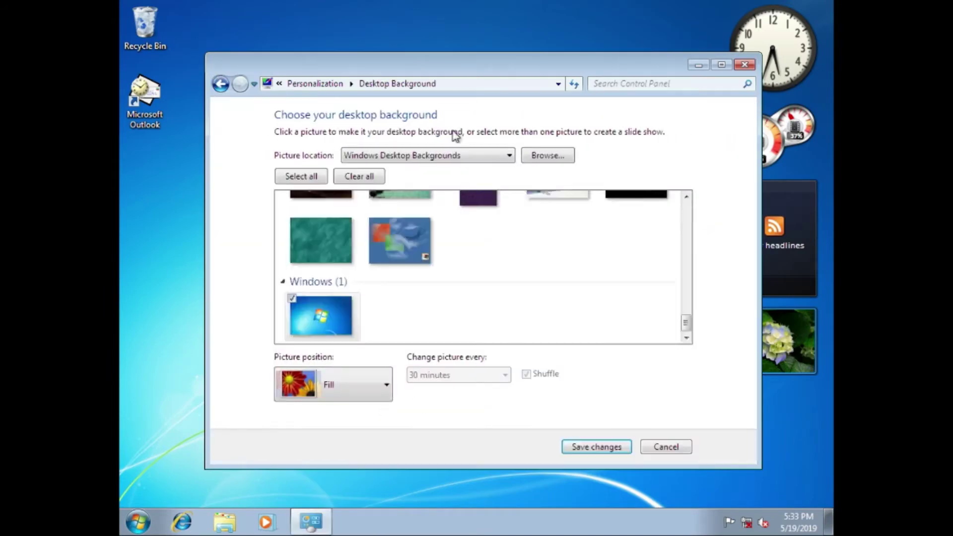
{"action": "left_click", "coordinate": [430, 155]}
{"action": "left_click", "coordinate": [430, 176]}
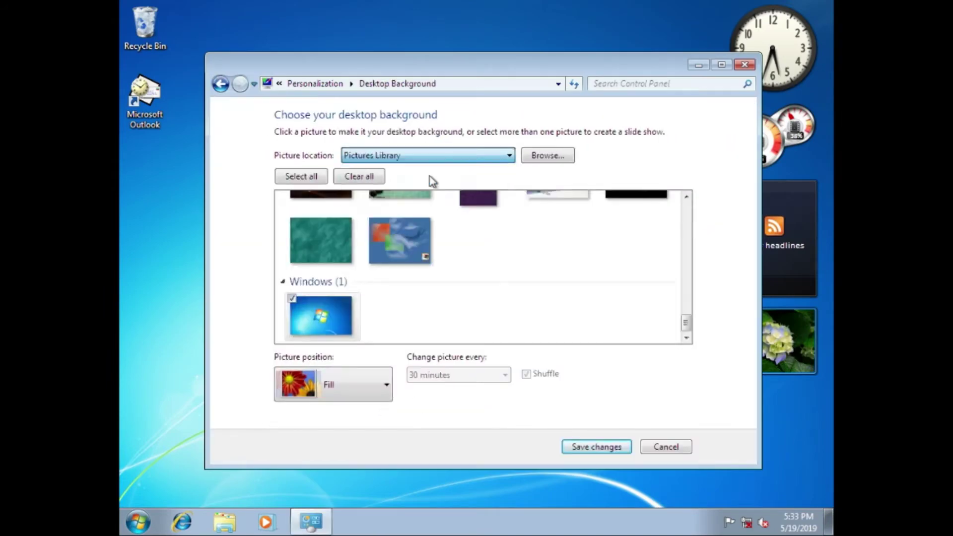
{"action": "left_click", "coordinate": [295, 223]}
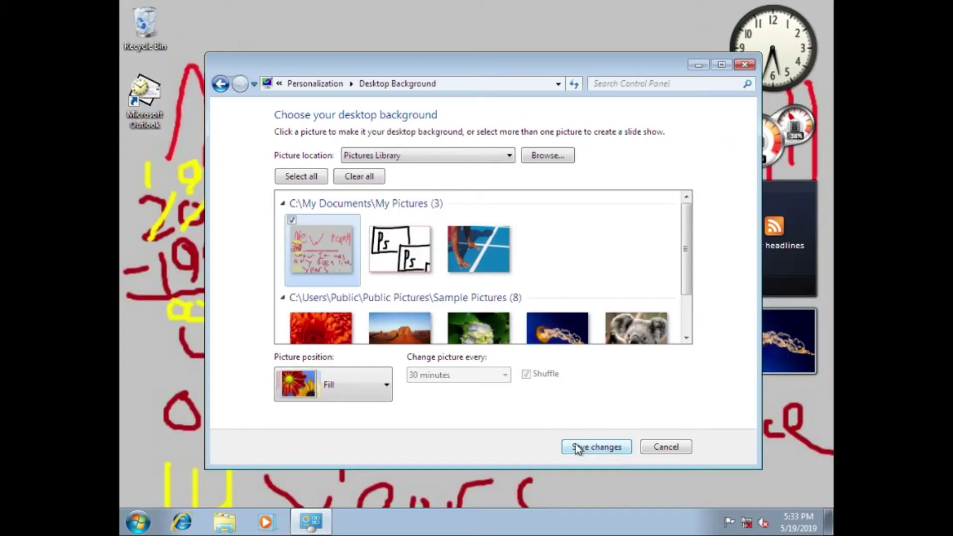
{"action": "left_click", "coordinate": [596, 446]}
Set the wallpaper position to Center in Personalize > Desktop Background.
{"action": "right_click", "coordinate": [467, 157]}
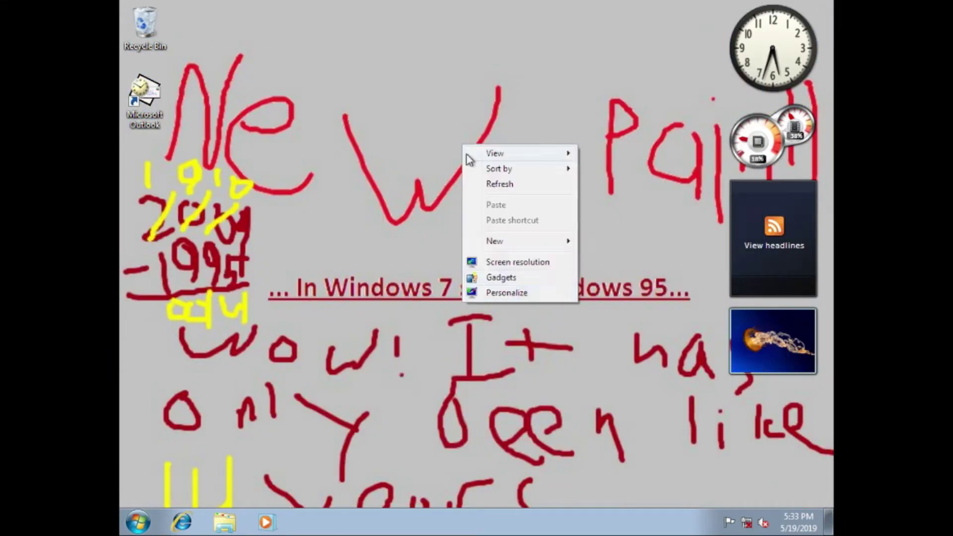
{"action": "left_click", "coordinate": [501, 292]}
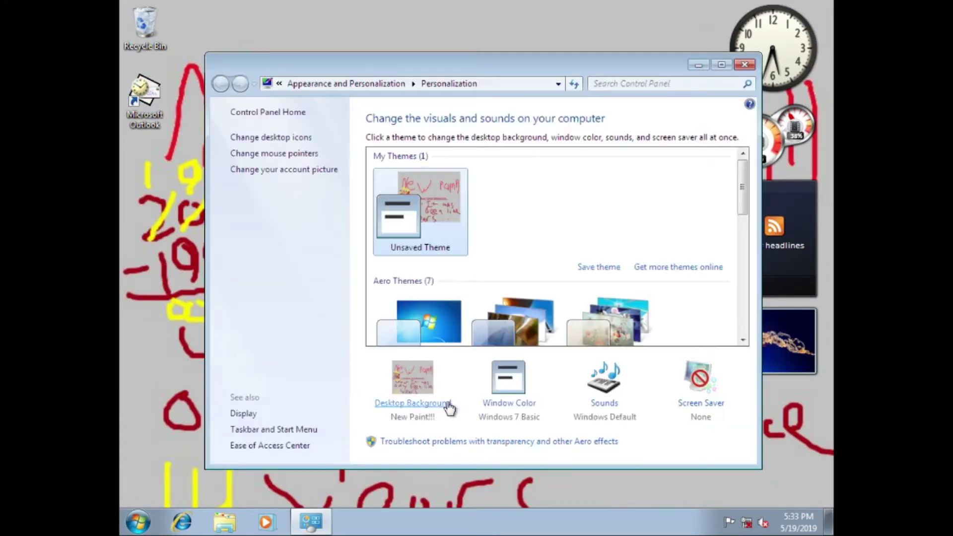
{"action": "left_click", "coordinate": [451, 400]}
{"action": "left_click", "coordinate": [347, 383]}
{"action": "left_click", "coordinate": [334, 347]}
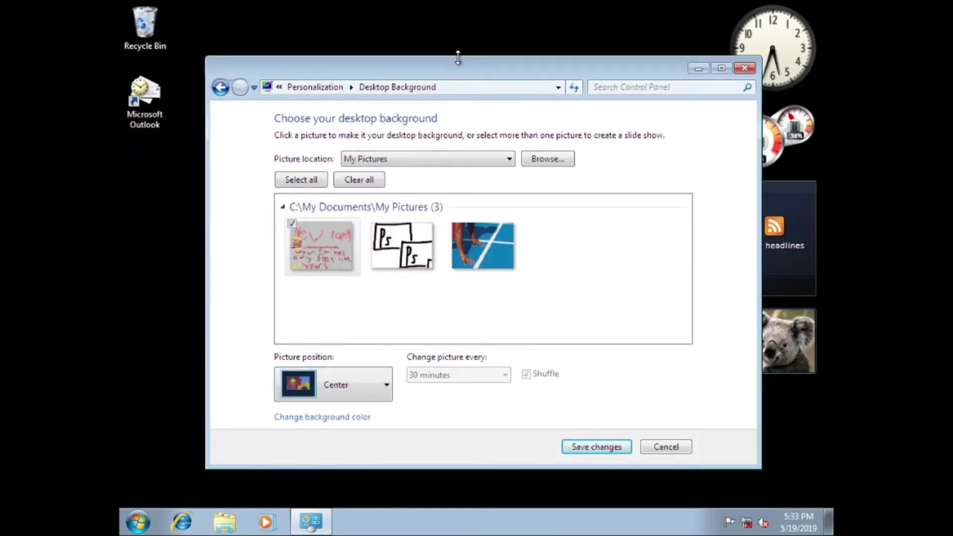
{"action": "left_click_drag", "start_coordinate": [457, 58], "coordinate": [477, 6]}
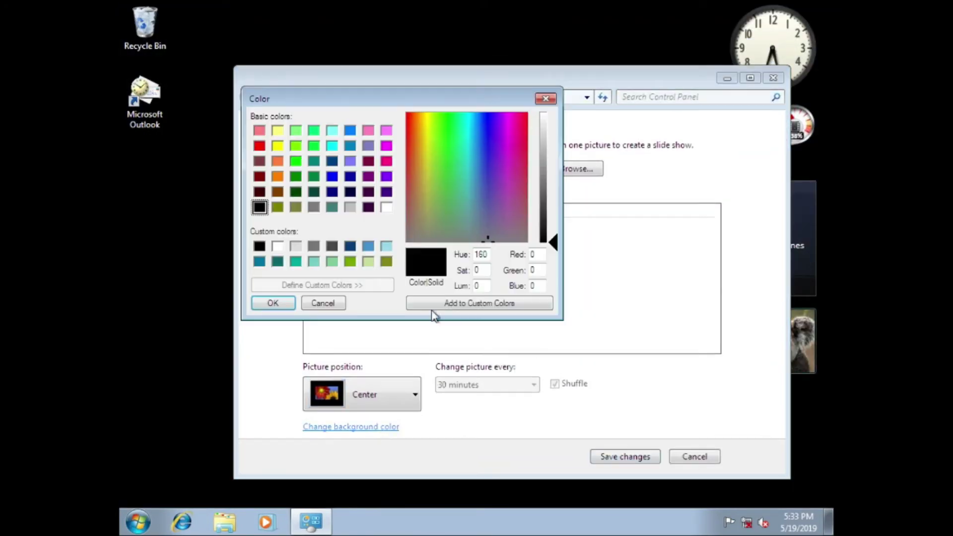
Change the desktop background colour to grey with saturation 0 and save the changes.
{"action": "left_click", "coordinate": [314, 208]}
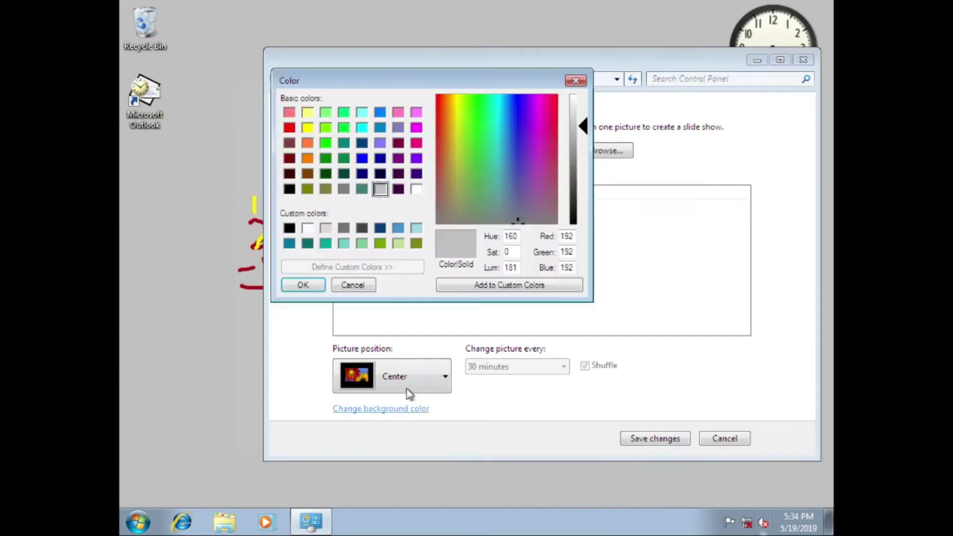
{"action": "left_click", "coordinate": [416, 228]}
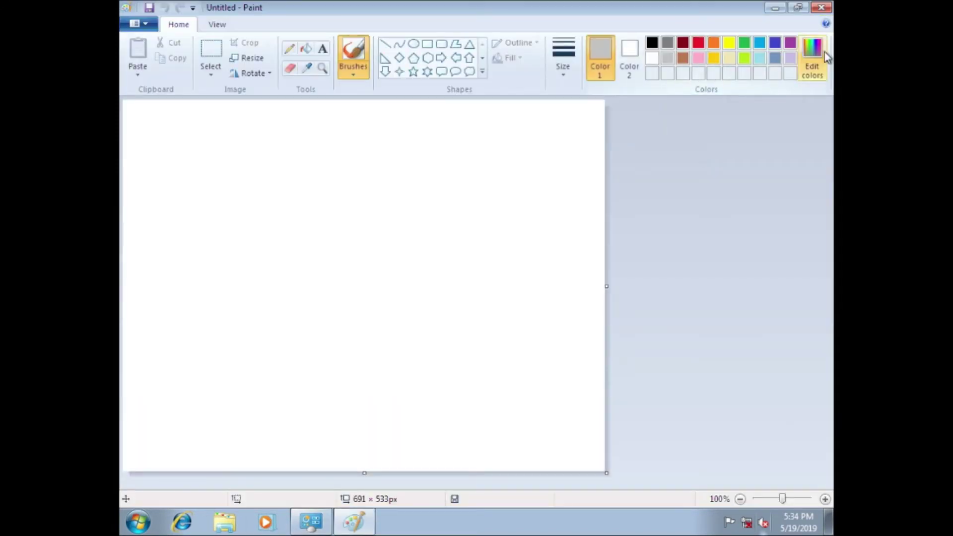
{"action": "left_click", "coordinate": [816, 57]}
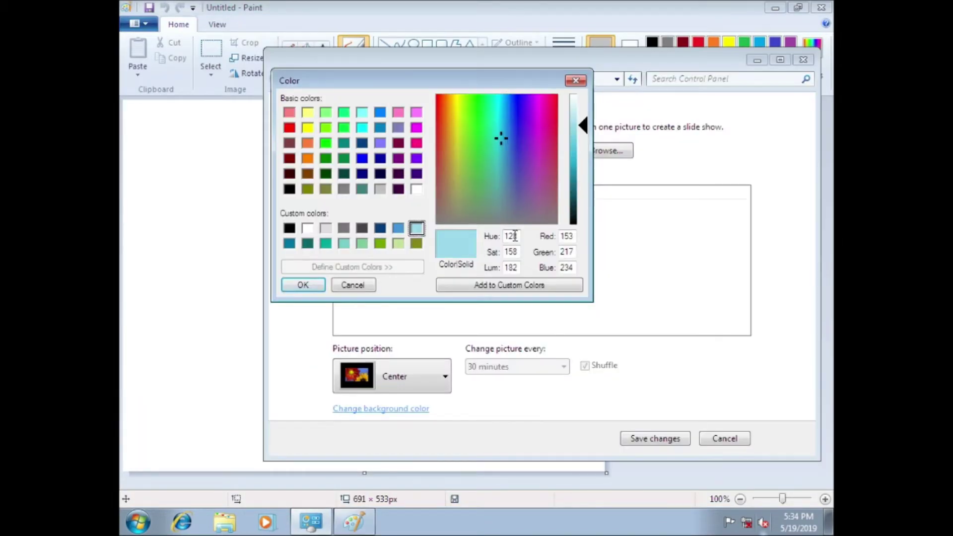
{"action": "left_click", "coordinate": [518, 138]}
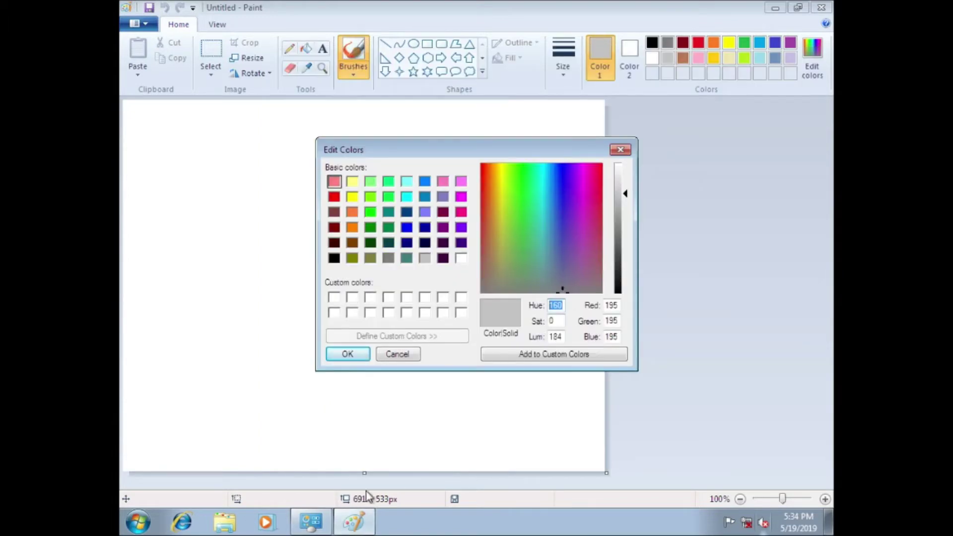
{"action": "right_click", "coordinate": [554, 306]}
{"action": "key", "text": "Escape"}
{"action": "key", "text": "Tab"}
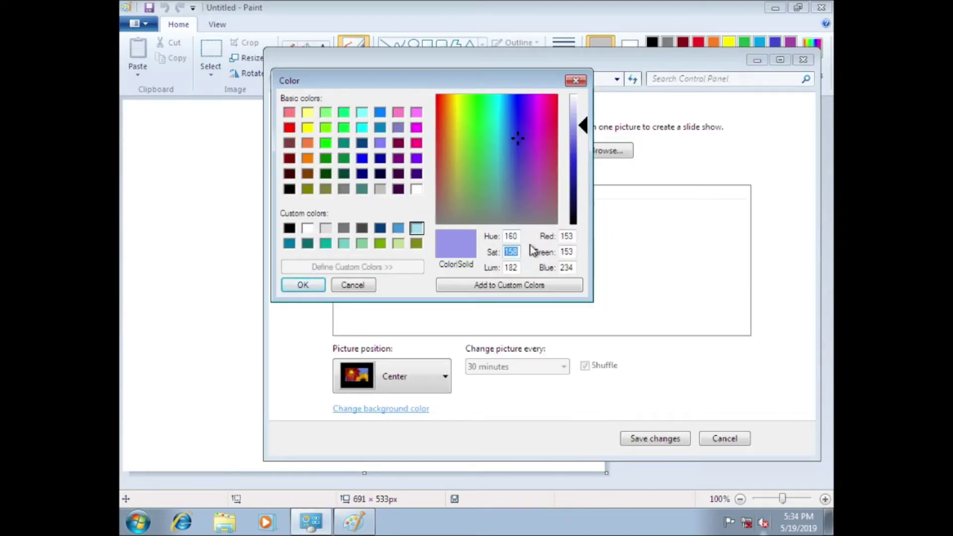
{"action": "type", "text": "0"}
{"action": "key", "text": "Tab"}
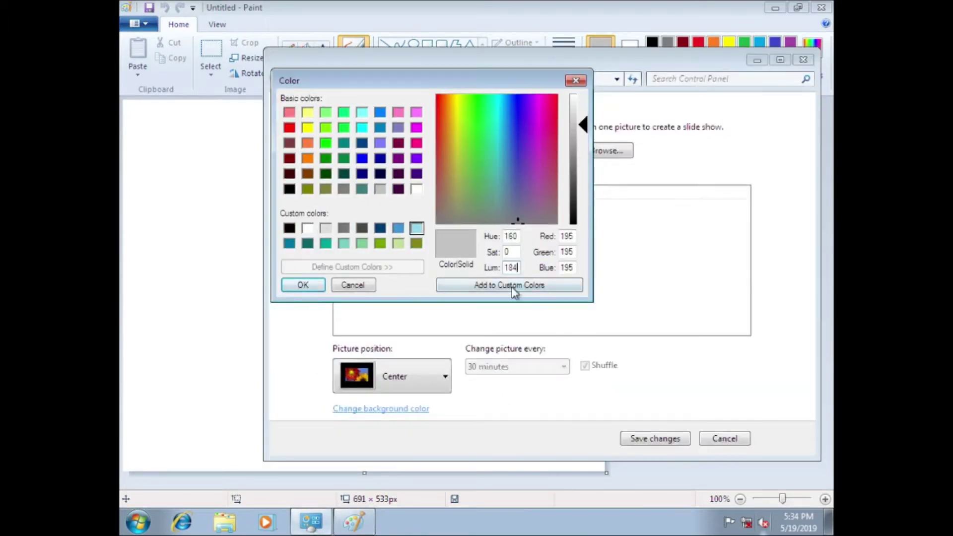
{"action": "key", "text": "Return"}
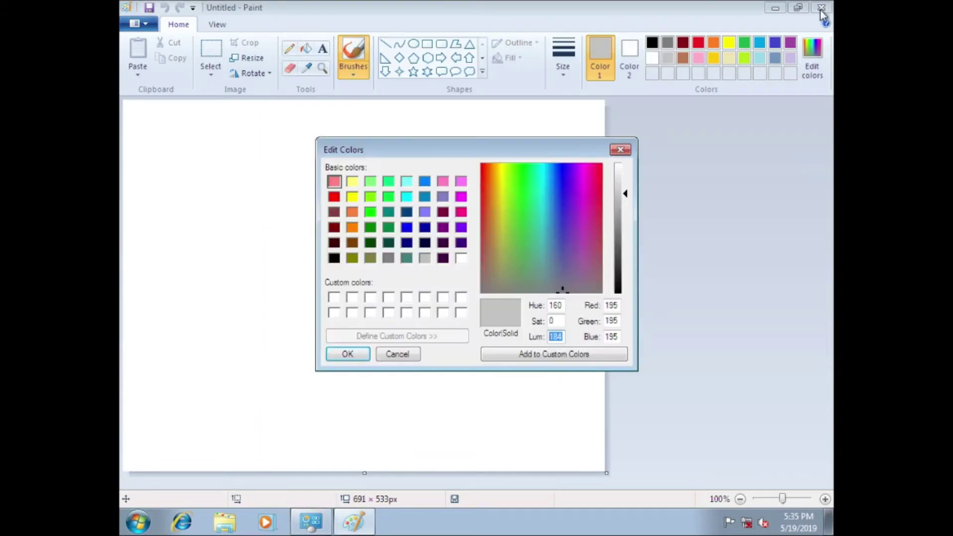
{"action": "key", "text": "Return"}
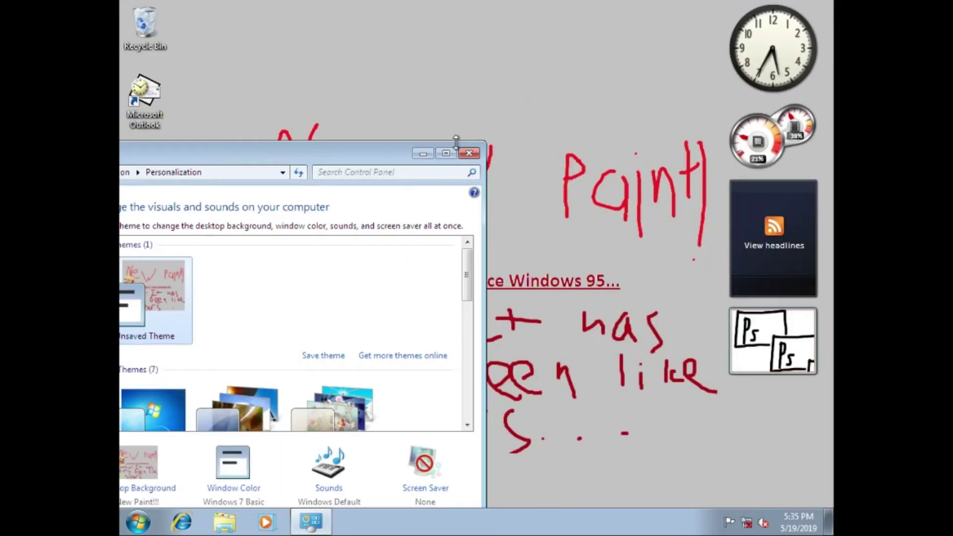
{"action": "left_click", "coordinate": [469, 147]}
Move the sticky note to the bottom-right and make it taller.
{"action": "key", "text": "super"}
{"action": "type", "text": "Sti"}
{"action": "key", "text": "Return"}
{"action": "left_click_drag", "start_coordinate": [644, 45], "coordinate": [758, 484]}
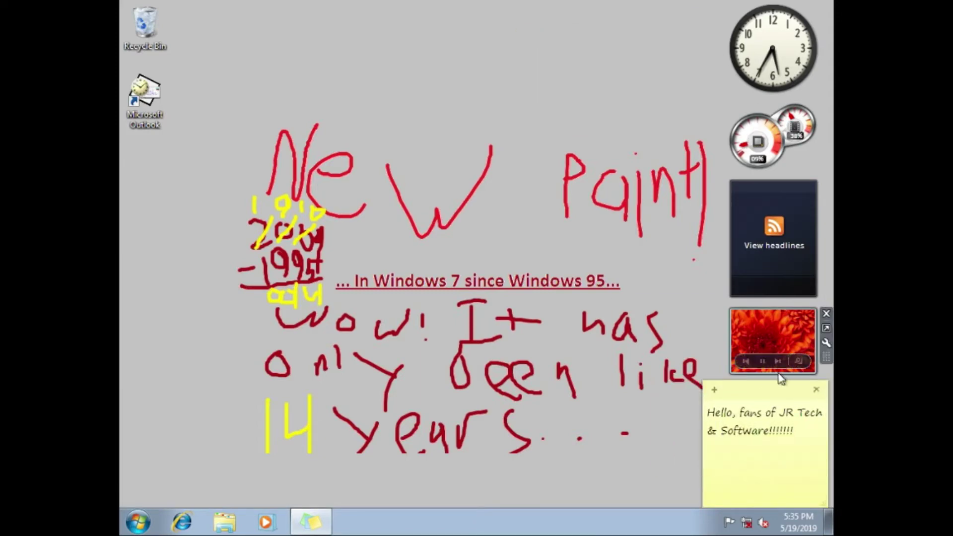
{"action": "left_click_drag", "start_coordinate": [780, 378], "coordinate": [776, 391]}
Launch Cardfile from Accessories and open WOWCARD.CRD.
{"action": "left_click", "coordinate": [138, 521]}
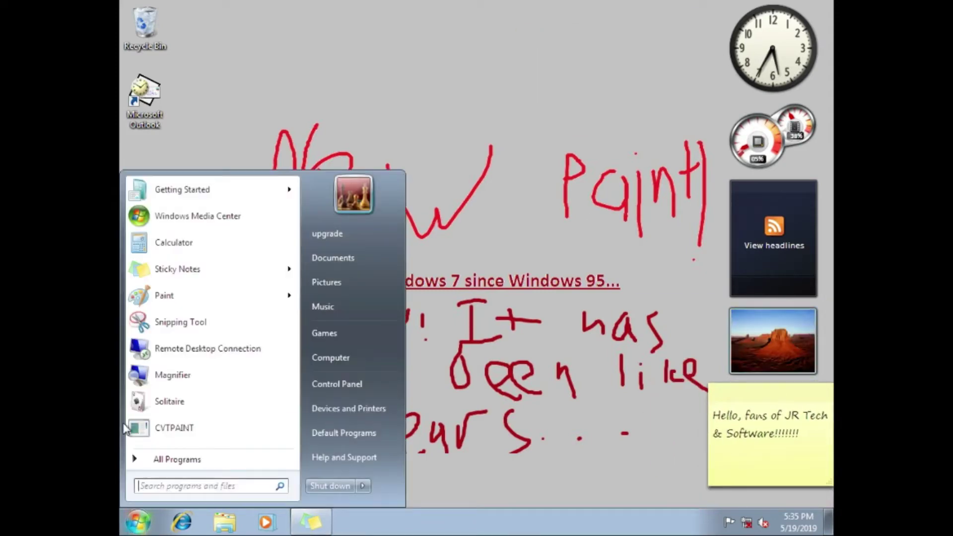
{"action": "left_click", "coordinate": [169, 455]}
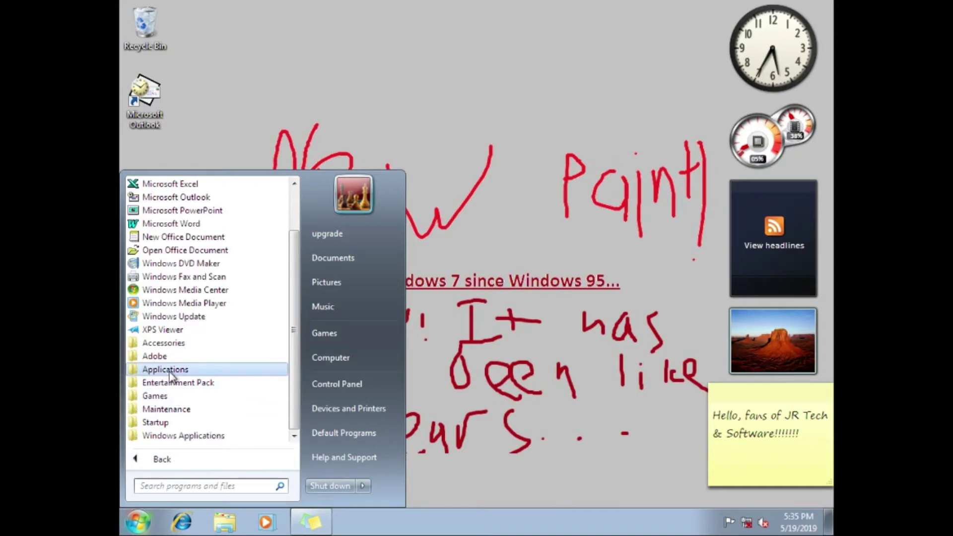
{"action": "left_click", "coordinate": [180, 343]}
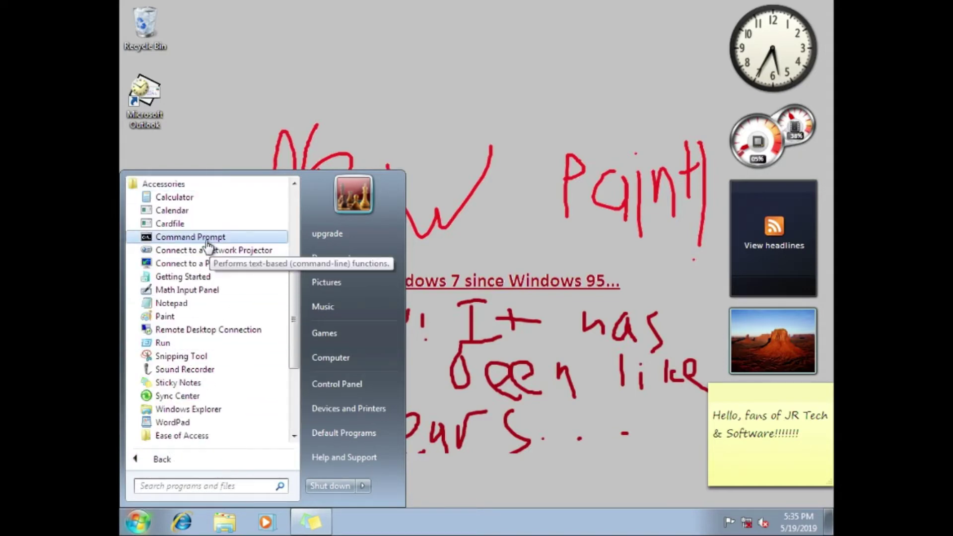
{"action": "left_click", "coordinate": [198, 224]}
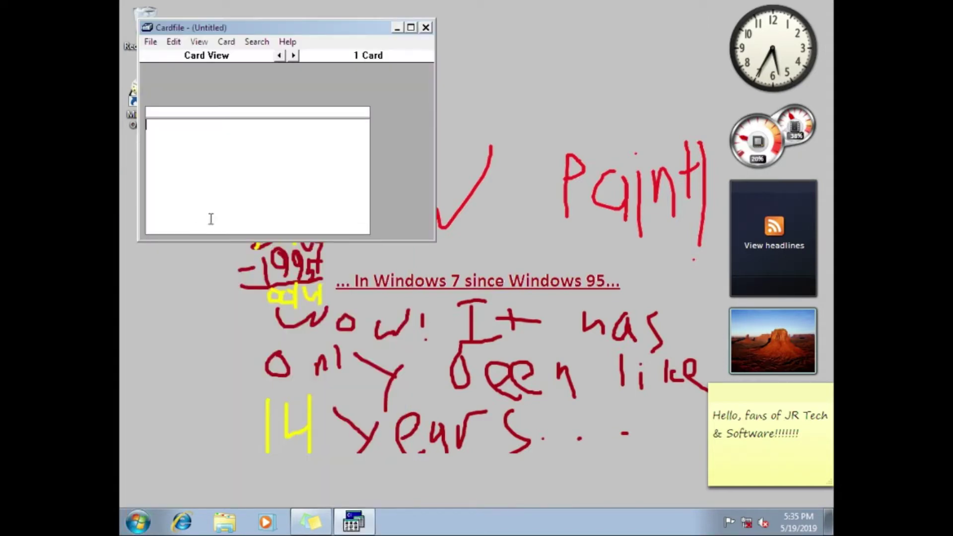
{"action": "left_click", "coordinate": [151, 41]}
{"action": "left_click", "coordinate": [165, 71]}
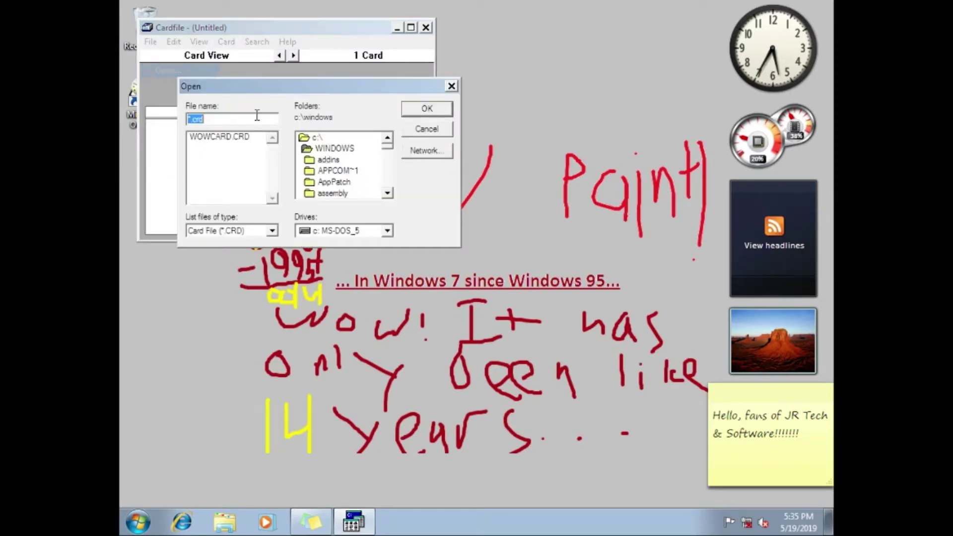
{"action": "double_click", "coordinate": [258, 138]}
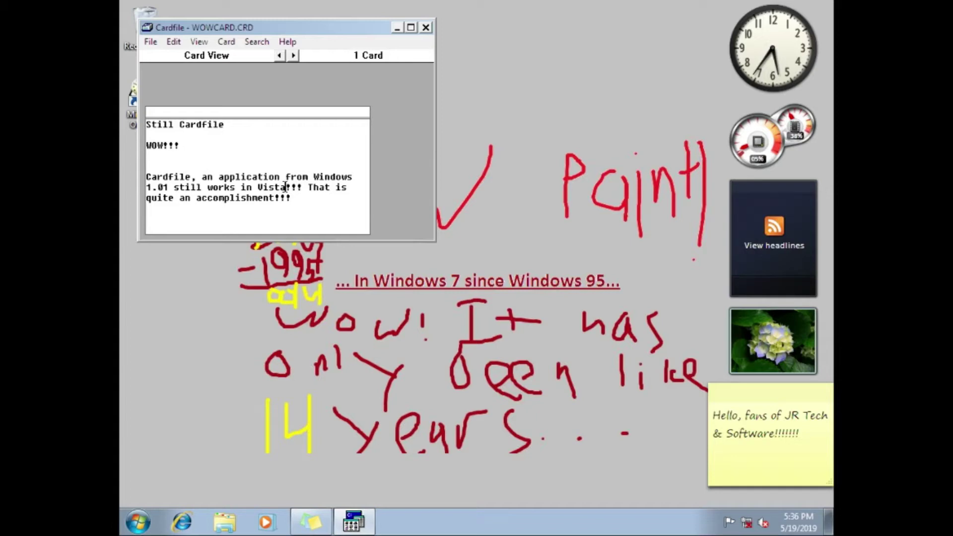
Insert ' and in 7' after Vista on the card, save the file, and close Cardfile.
{"action": "type", "text": "and in 7"}
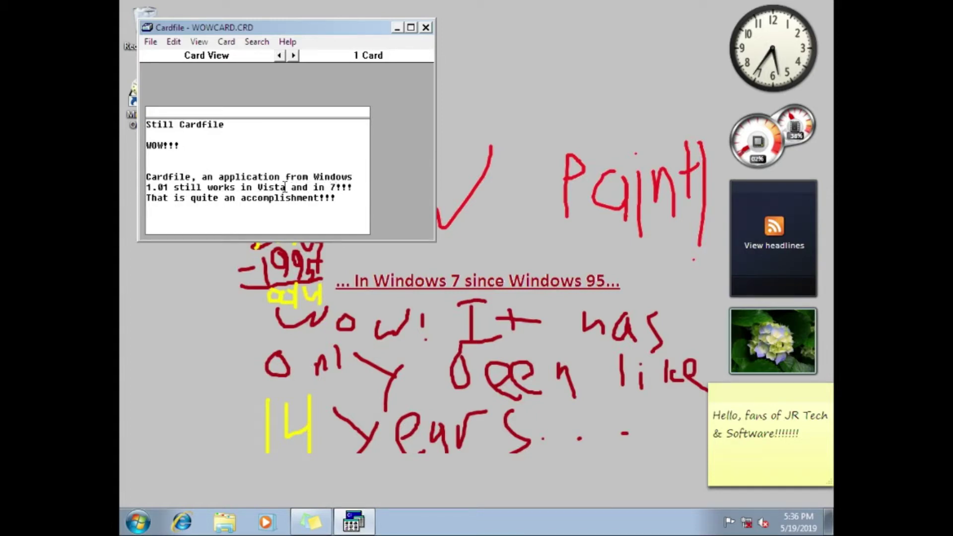
{"action": "left_click", "coordinate": [150, 42]}
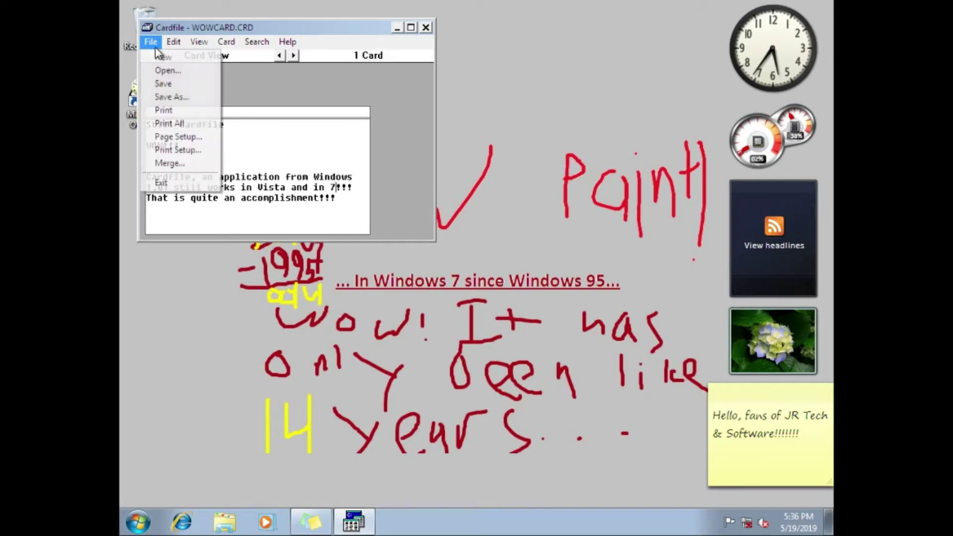
{"action": "left_click", "coordinate": [163, 88]}
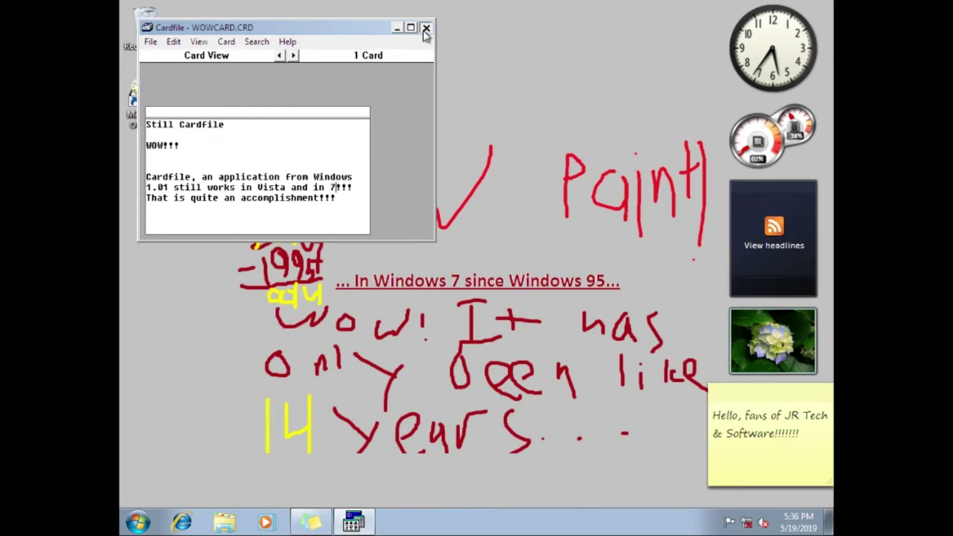
{"action": "left_click", "coordinate": [426, 28]}
{"action": "left_click", "coordinate": [138, 521]}
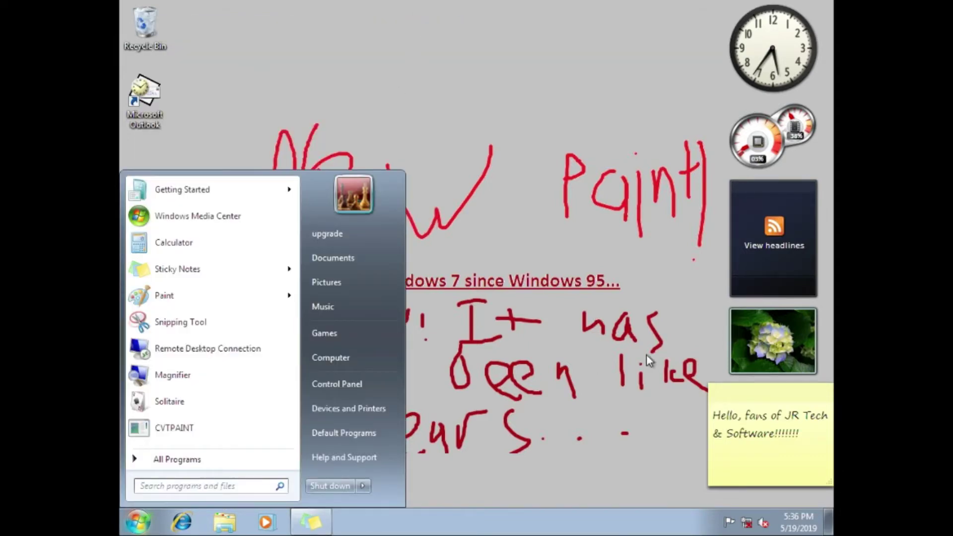
{"action": "left_click", "coordinate": [647, 360]}
{"action": "left_click", "coordinate": [138, 522]}
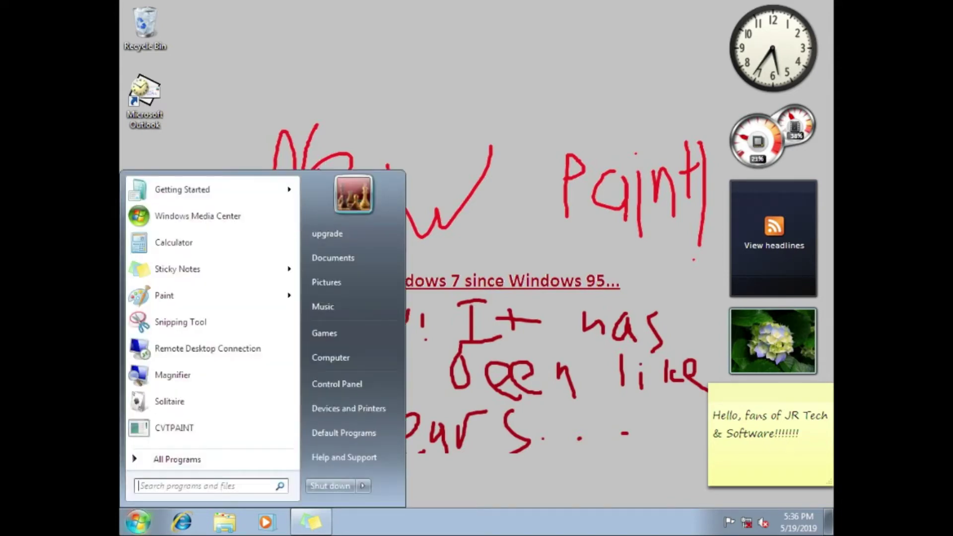
{"action": "left_click", "coordinate": [164, 457]}
{"action": "scroll", "coordinate": [179, 399], "scroll_direction": "up", "scroll_amount": 1}
{"action": "scroll", "coordinate": [186, 404], "scroll_direction": "down", "scroll_amount": 1}
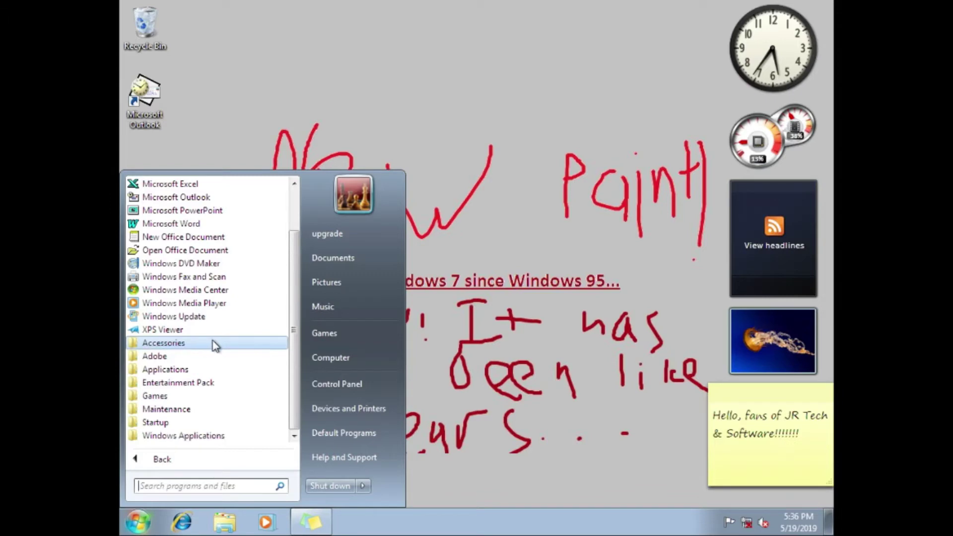
{"action": "left_click", "coordinate": [214, 345]}
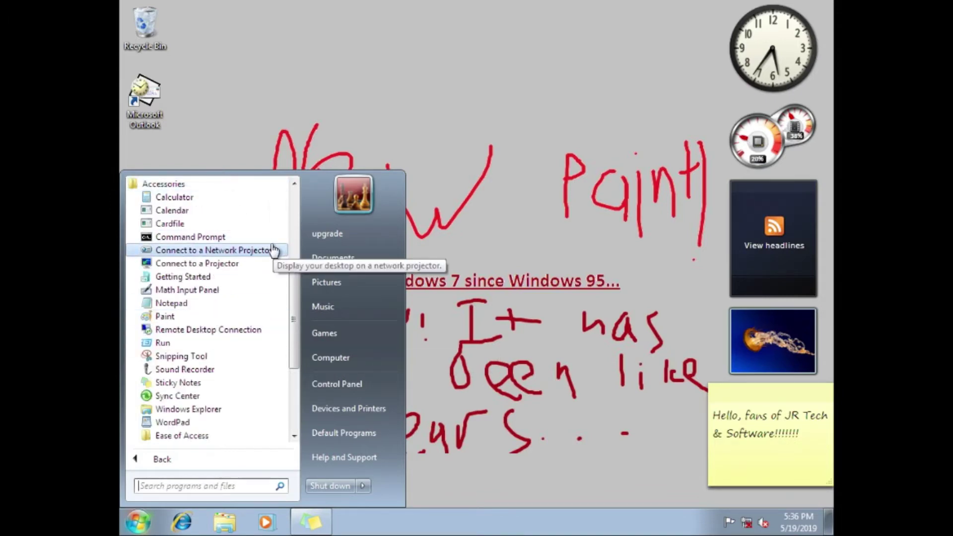
{"action": "left_click", "coordinate": [615, 365]}
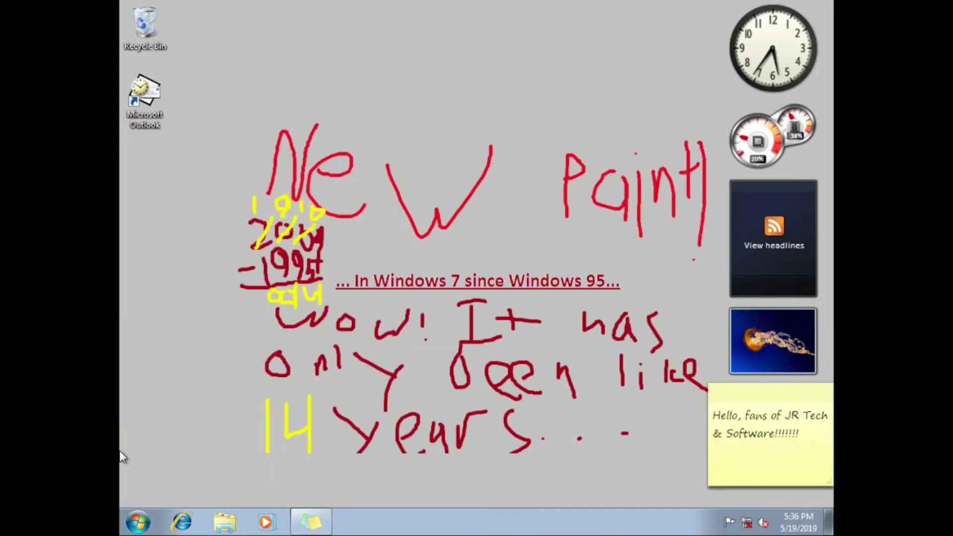
{"action": "left_click", "coordinate": [138, 521]}
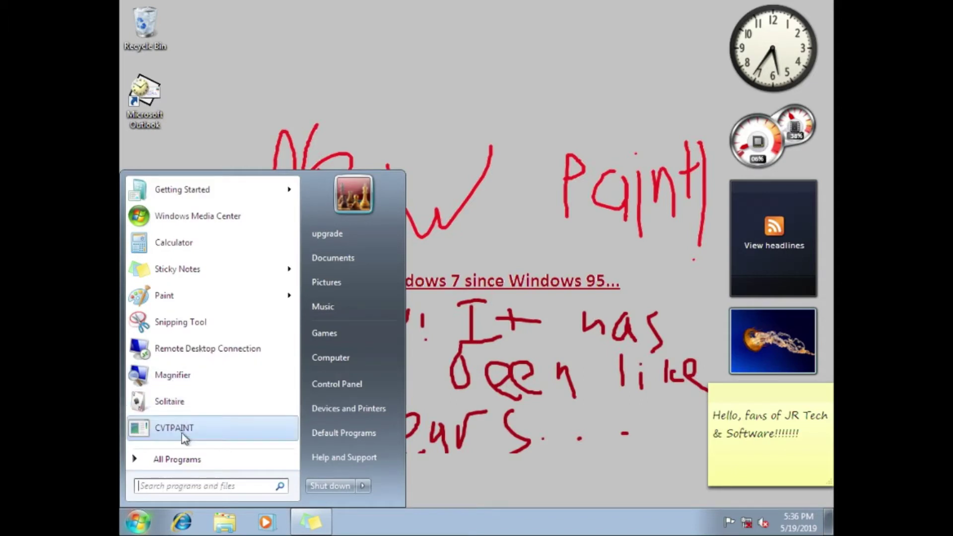
{"action": "left_click", "coordinate": [189, 459]}
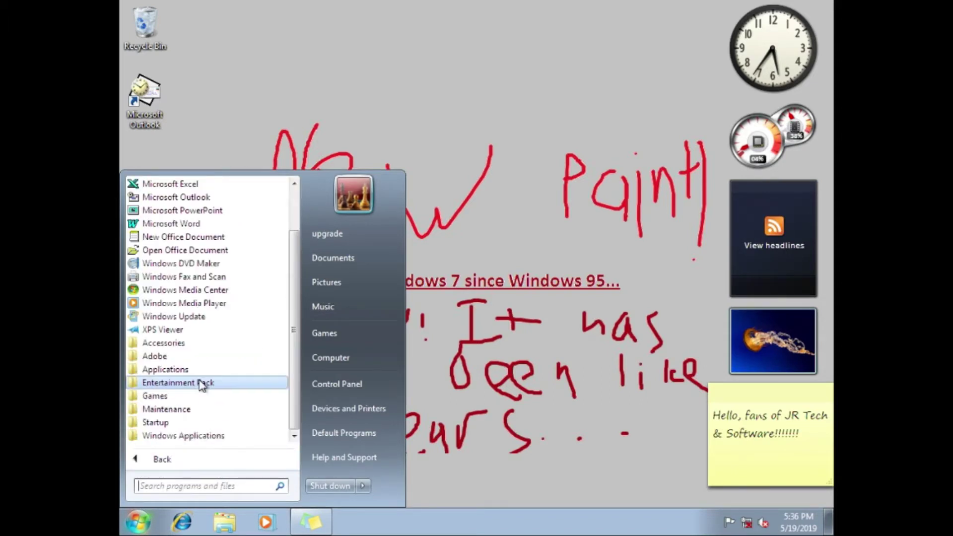
{"action": "left_click", "coordinate": [201, 352]}
{"action": "scroll", "coordinate": [206, 385], "scroll_direction": "down", "scroll_amount": 4}
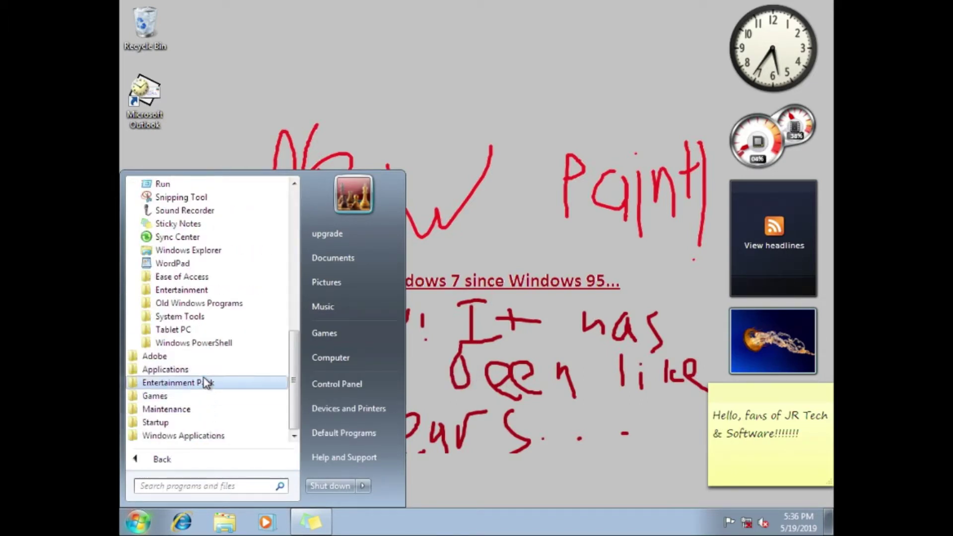
{"action": "scroll", "coordinate": [212, 319], "scroll_direction": "up", "scroll_amount": 2}
{"action": "scroll", "coordinate": [211, 327], "scroll_direction": "down", "scroll_amount": 2}
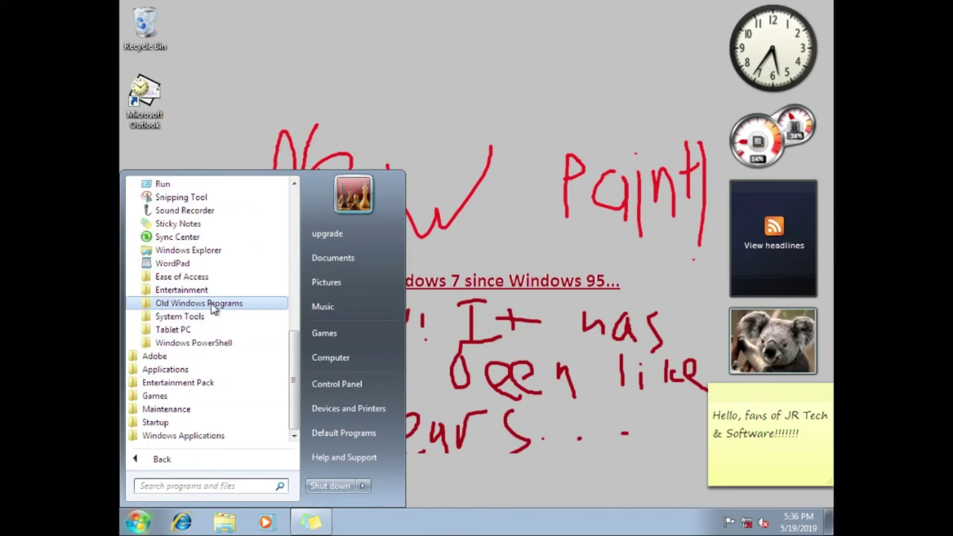
{"action": "left_click", "coordinate": [212, 304]}
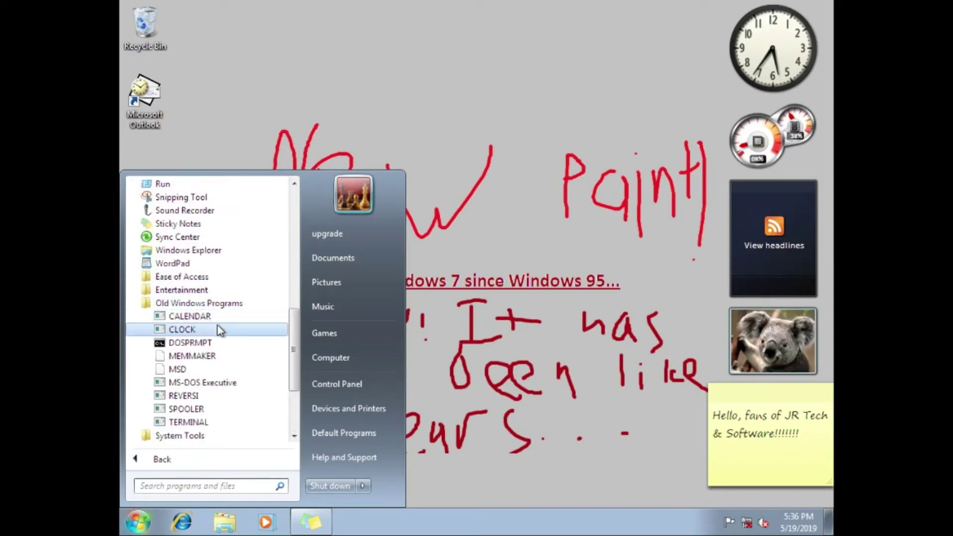
{"action": "left_click", "coordinate": [217, 329]}
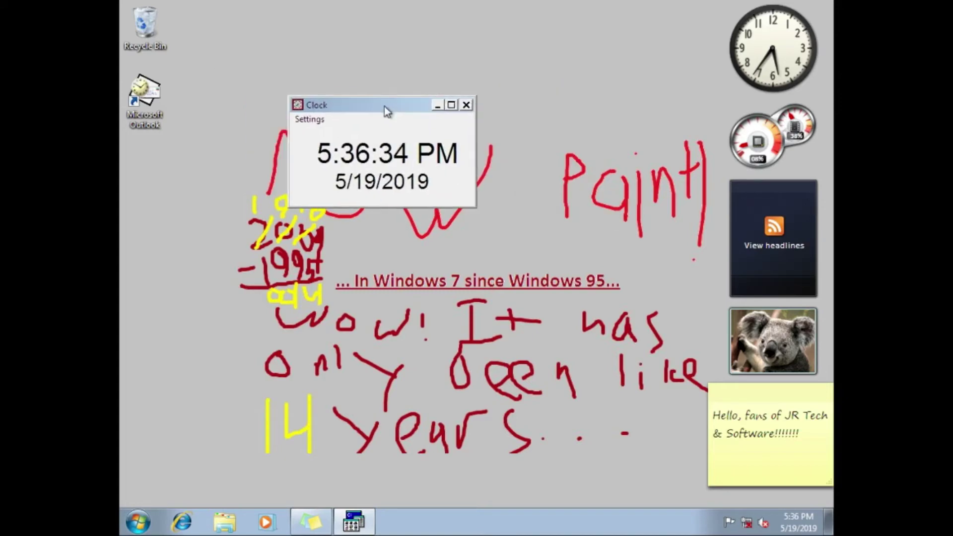
{"action": "left_click", "coordinate": [462, 99]}
{"action": "left_click", "coordinate": [138, 520]}
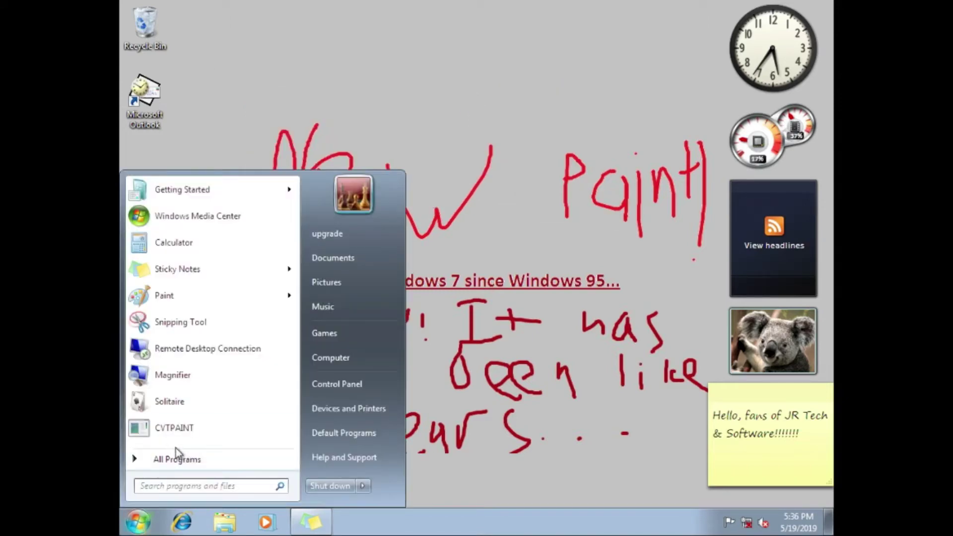
Launch DOSPRMPT from Old Windows Programs and start the MS-DOS Editor with 'edit'.
{"action": "left_click", "coordinate": [167, 458]}
{"action": "left_click", "coordinate": [208, 350]}
{"action": "scroll", "coordinate": [226, 356], "scroll_direction": "down", "scroll_amount": 3}
{"action": "left_click", "coordinate": [211, 384]}
{"action": "scroll", "coordinate": [214, 372], "scroll_direction": "down", "scroll_amount": 2}
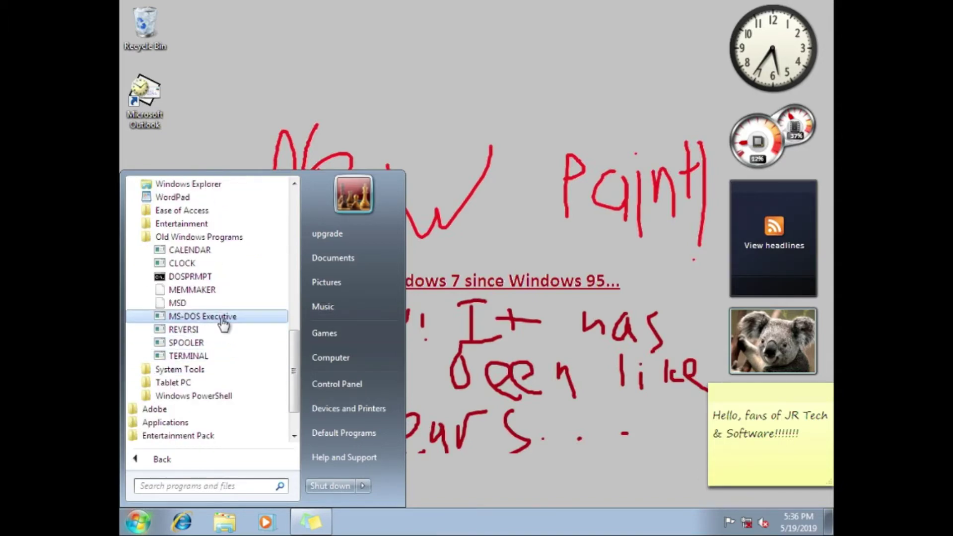
{"action": "left_click", "coordinate": [223, 277]}
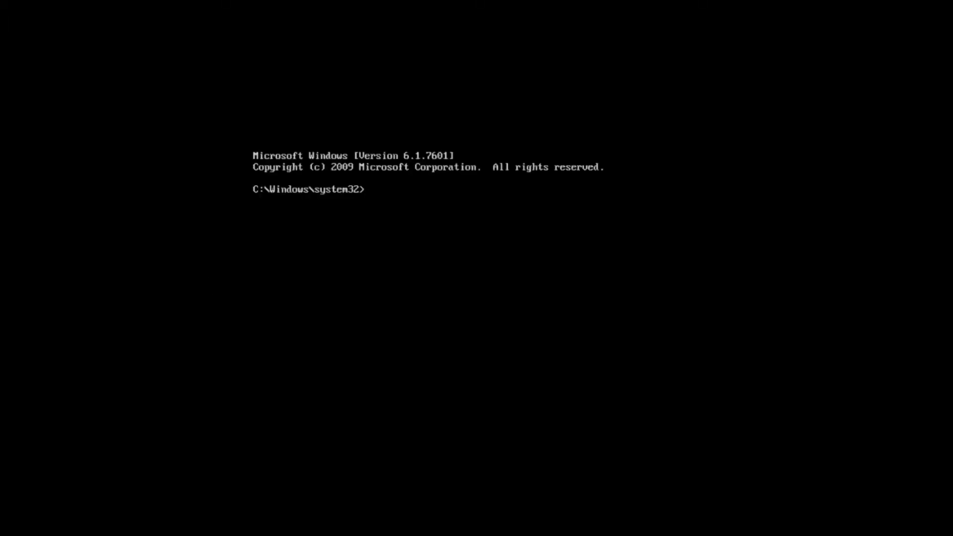
{"action": "type", "text": "edit"}
{"action": "key", "text": "Return"}
Type 'And we don't have thi' in the editor and exit without saving.
{"action": "type", "text": "And we don't have thi"}
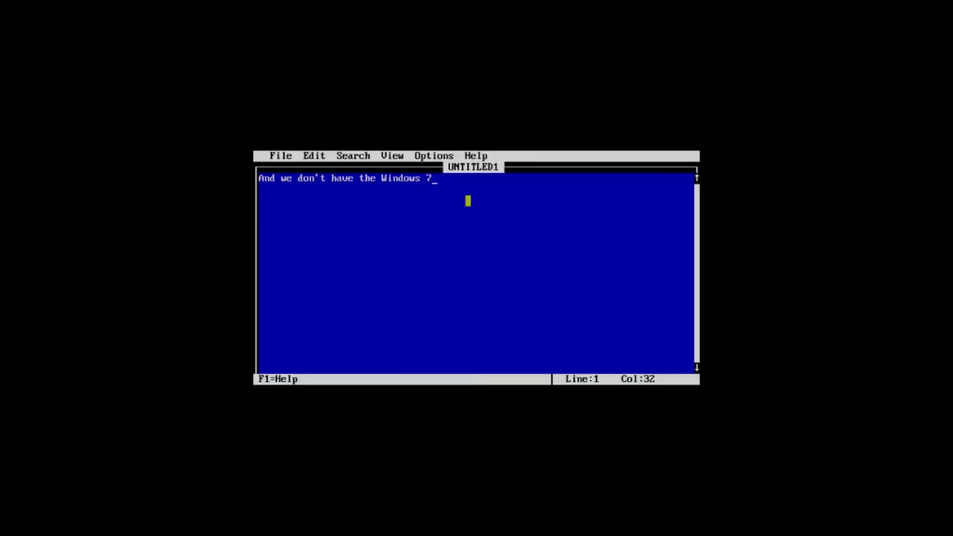
{"action": "key", "text": "alt+f"}
{"action": "key", "text": "x"}
{"action": "key", "text": "n"}
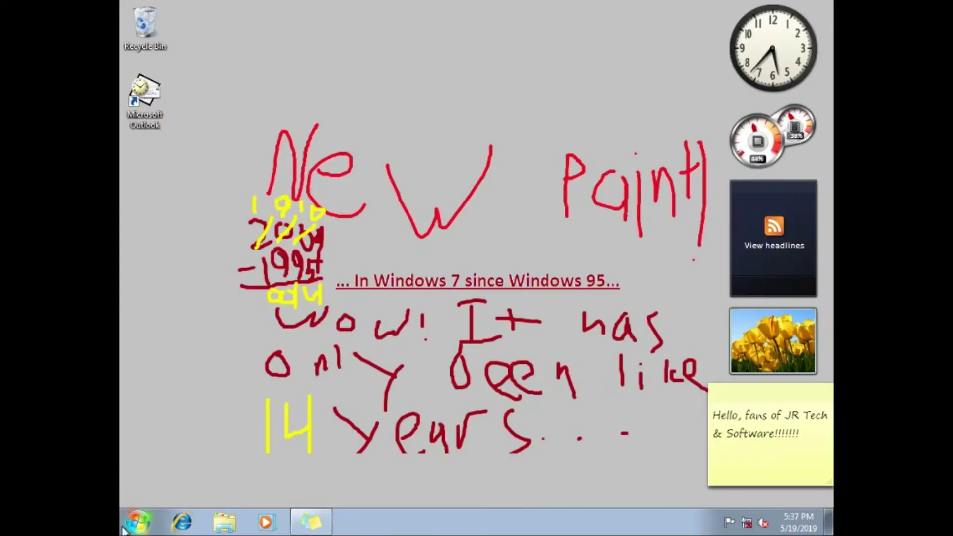
Launch MEMMAKER from Old Windows Programs and exit at its MS-DOS 6.0 cannot-run message.
{"action": "left_click", "coordinate": [138, 521]}
{"action": "left_click", "coordinate": [169, 459]}
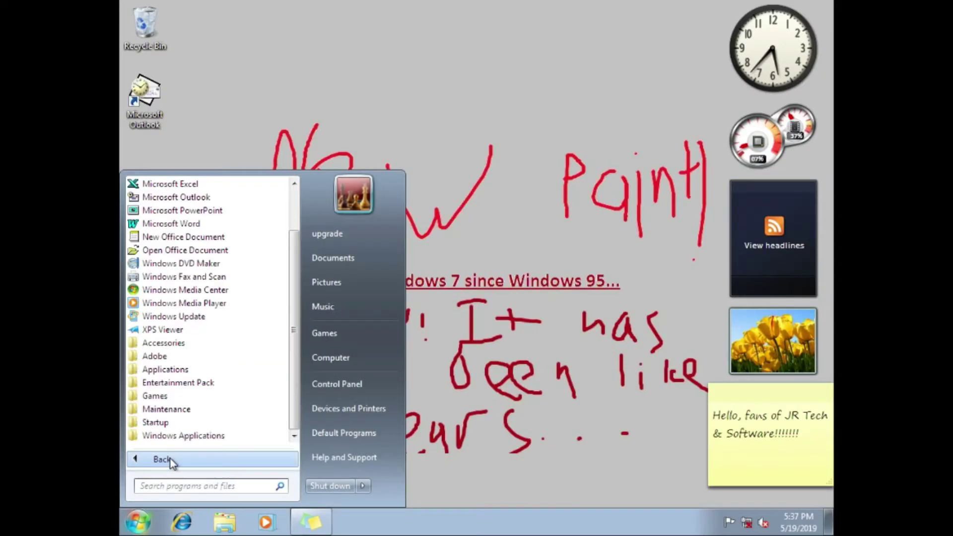
{"action": "left_click", "coordinate": [191, 342]}
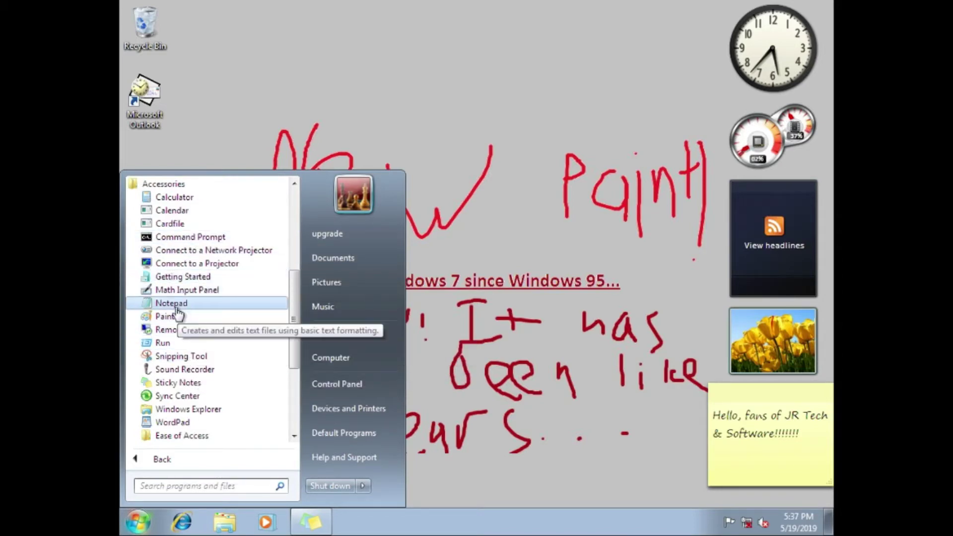
{"action": "scroll", "coordinate": [180, 373], "scroll_direction": "down", "scroll_amount": 4}
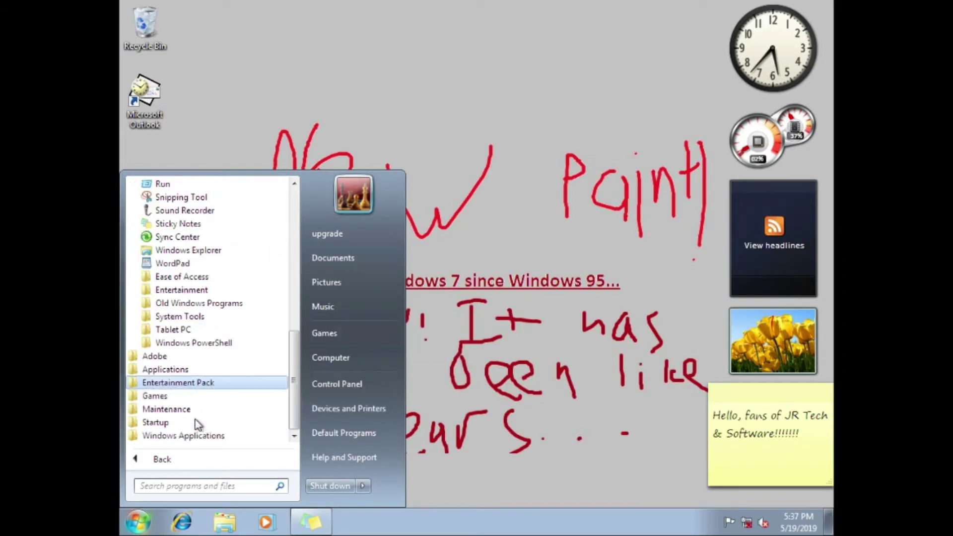
{"action": "left_click", "coordinate": [204, 303]}
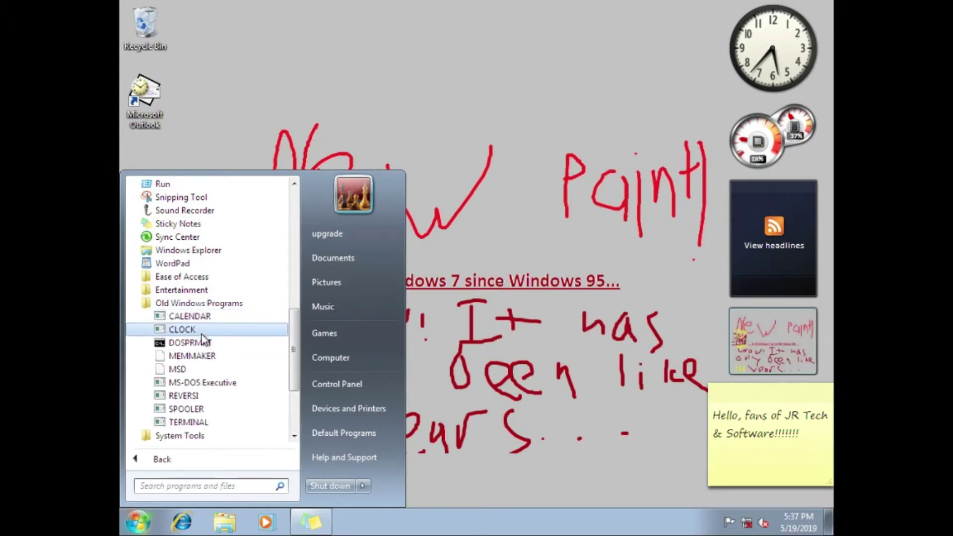
{"action": "left_click", "coordinate": [216, 356]}
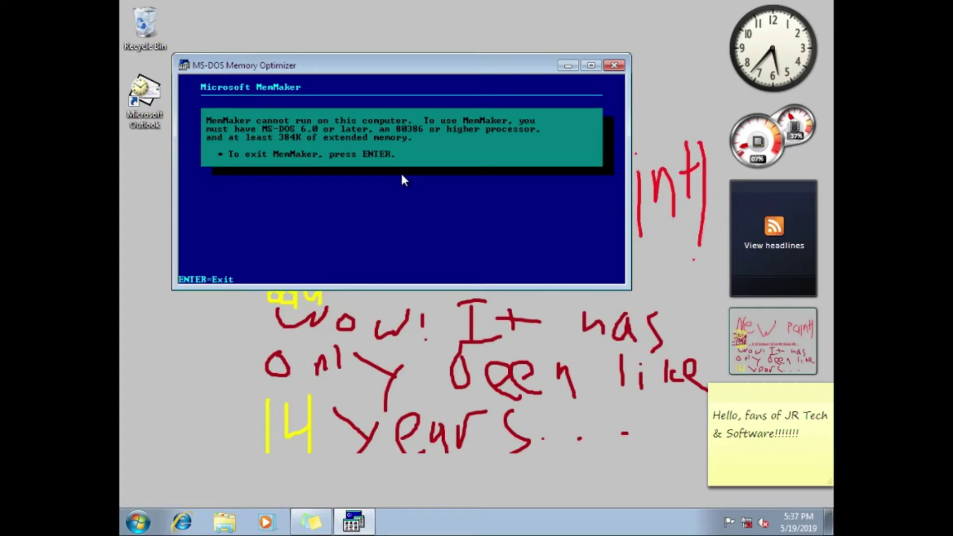
{"action": "key", "text": "Return"}
{"action": "left_click", "coordinate": [138, 521]}
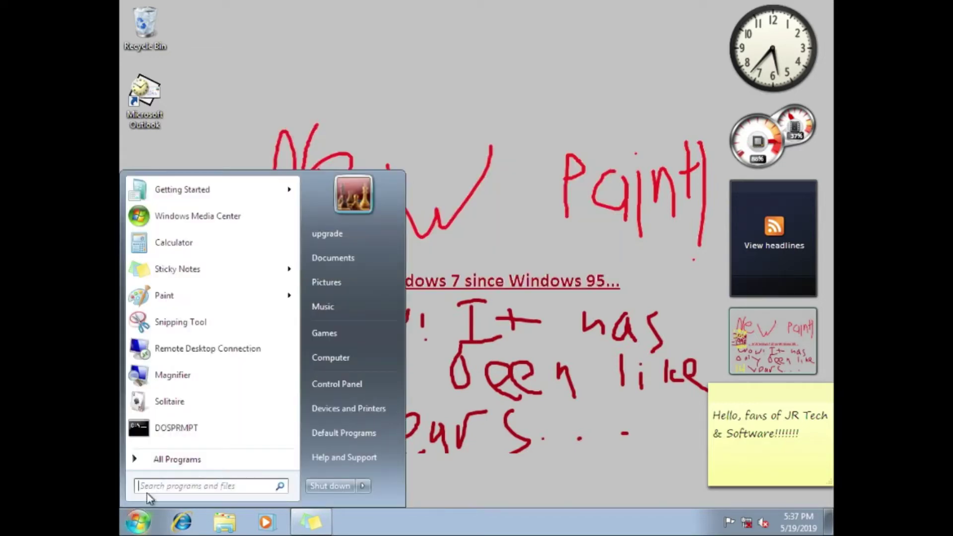
Launch MSD from Old Windows Programs and view its Computer information (486DX, Non MS-DOS 5.50).
{"action": "left_click", "coordinate": [162, 459]}
{"action": "left_click", "coordinate": [168, 349]}
{"action": "scroll", "coordinate": [188, 387], "scroll_direction": "down", "scroll_amount": 4}
{"action": "left_click", "coordinate": [201, 303]}
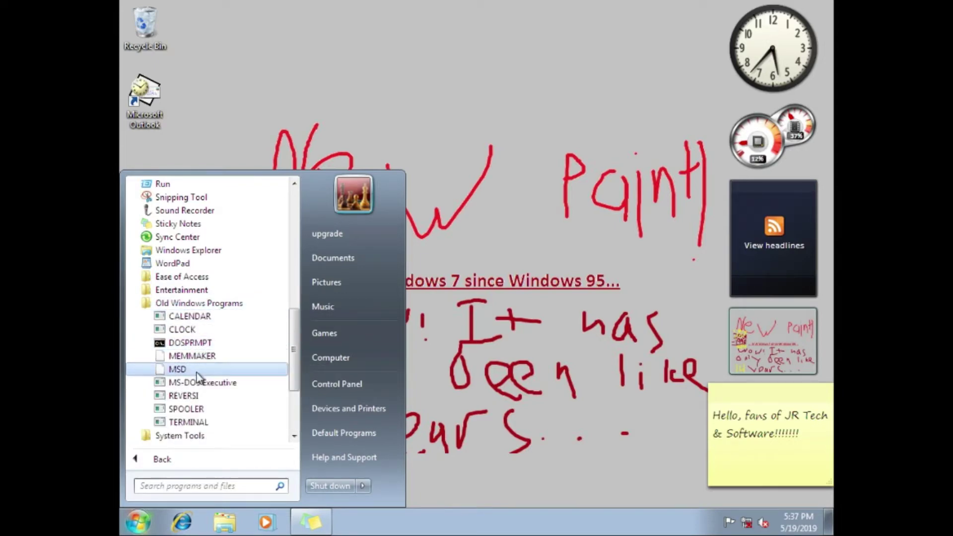
{"action": "left_click", "coordinate": [196, 373]}
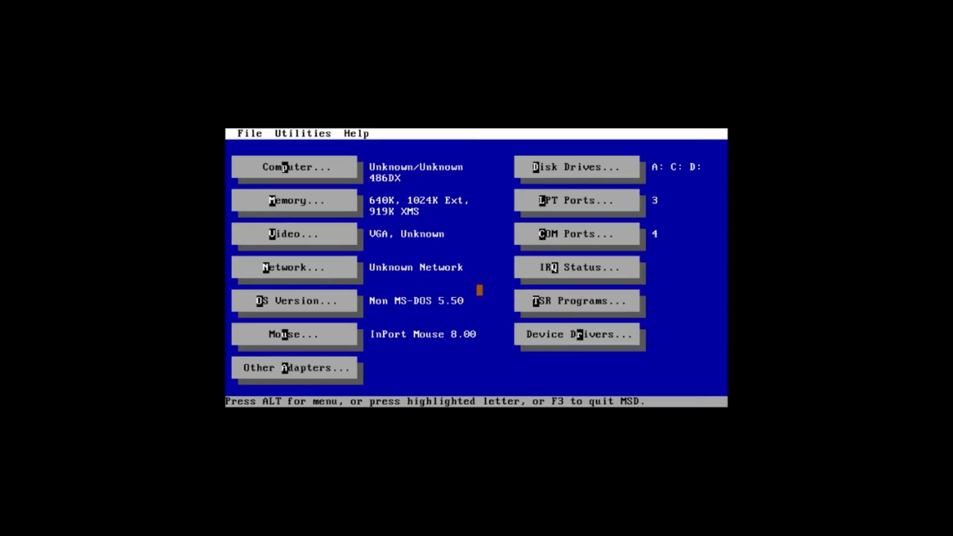
{"action": "left_click", "coordinate": [296, 166]}
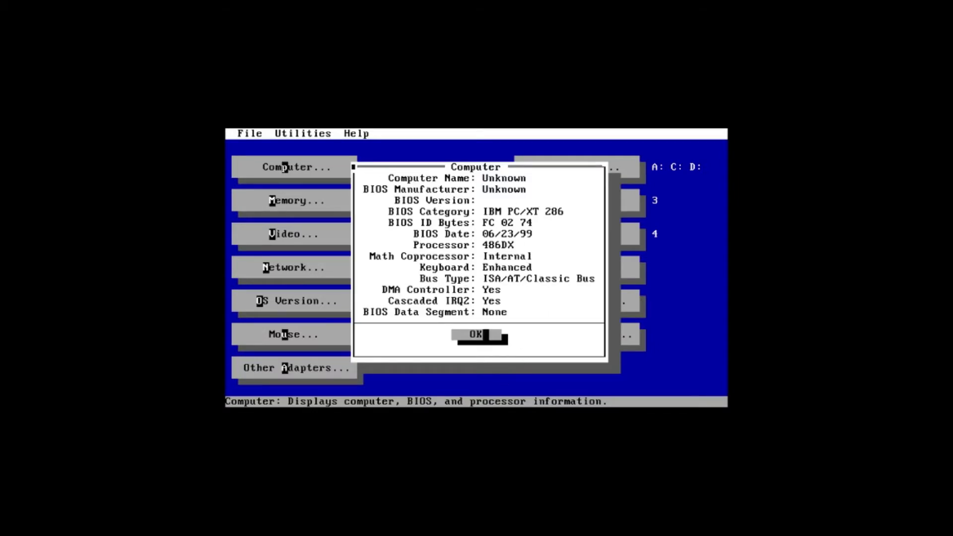
{"action": "left_click", "coordinate": [485, 333]}
Exit MSD via File > Exit and show All Programs in the Start menu.
{"action": "left_click", "coordinate": [241, 134]}
{"action": "left_click", "coordinate": [273, 244]}
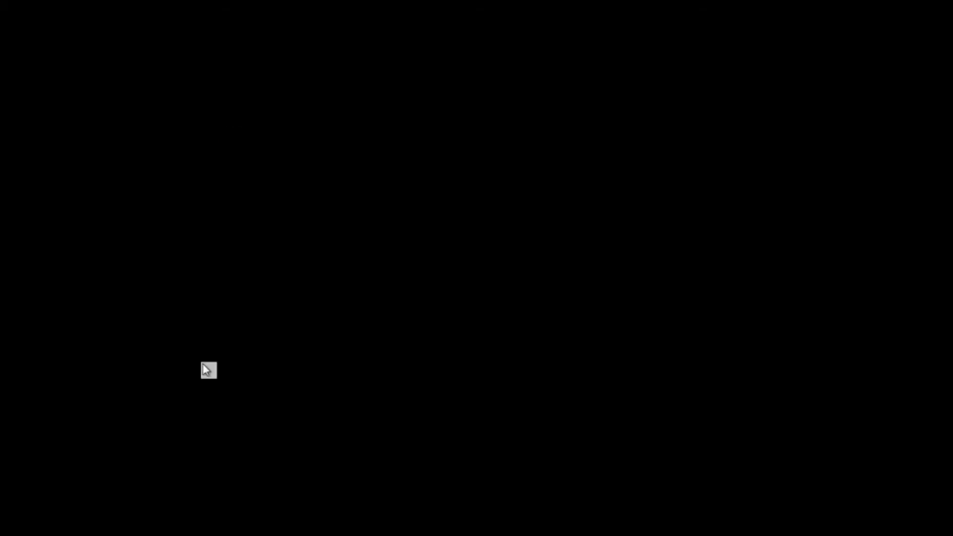
{"action": "left_click", "coordinate": [137, 521]}
{"action": "left_click", "coordinate": [171, 460]}
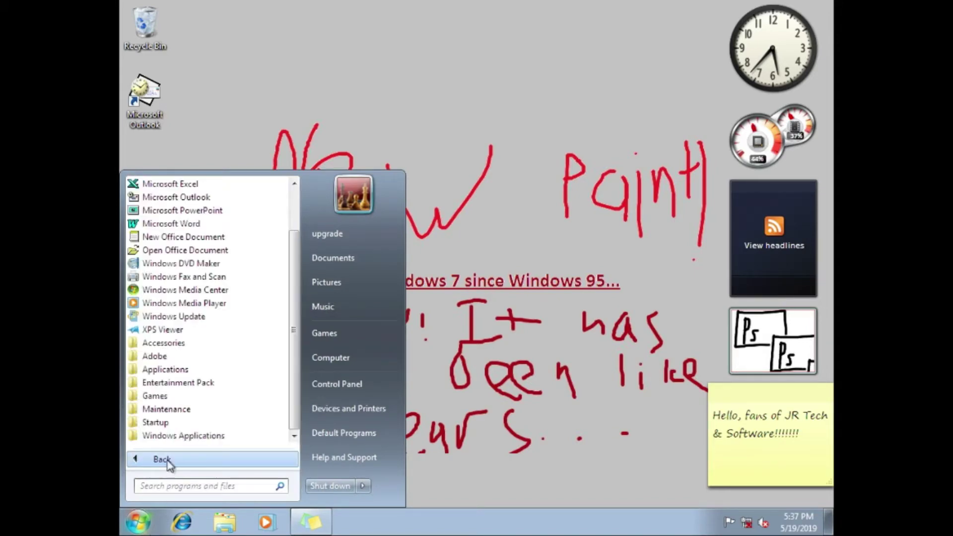
Launch MS-DOS Executive from Old Windows Programs and move its window up and left.
{"action": "left_click", "coordinate": [188, 342]}
{"action": "scroll", "coordinate": [184, 347], "scroll_direction": "down", "scroll_amount": 3}
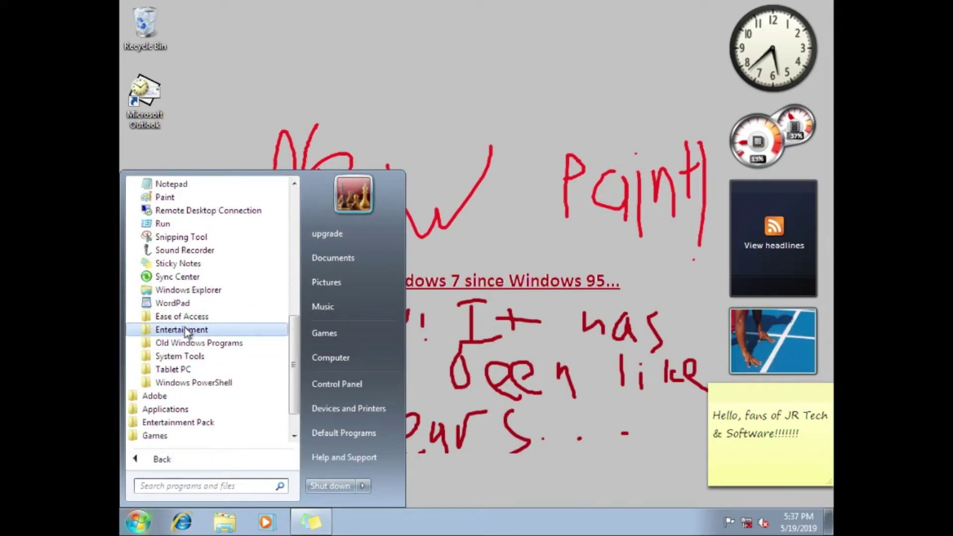
{"action": "left_click", "coordinate": [189, 343]}
{"action": "scroll", "coordinate": [182, 342], "scroll_direction": "down", "scroll_amount": 2}
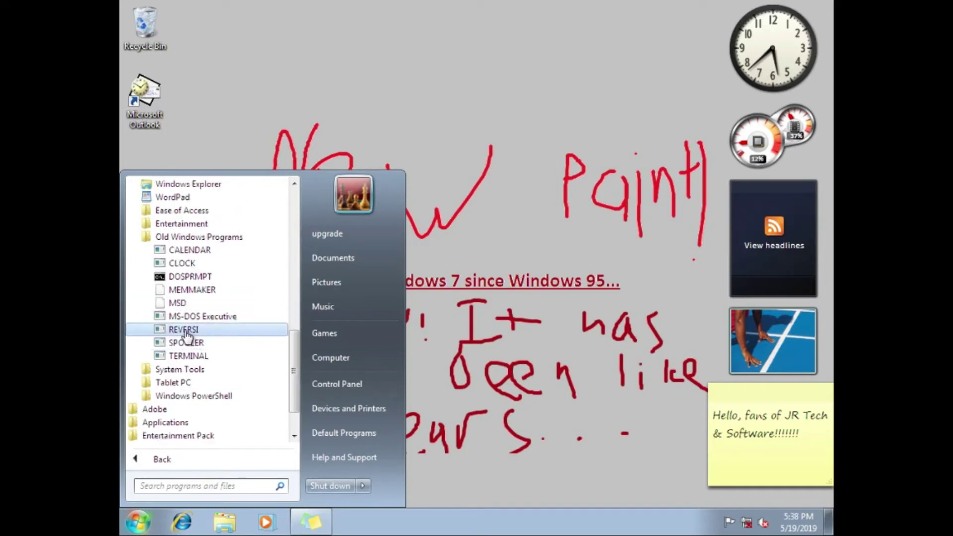
{"action": "left_click", "coordinate": [225, 317]}
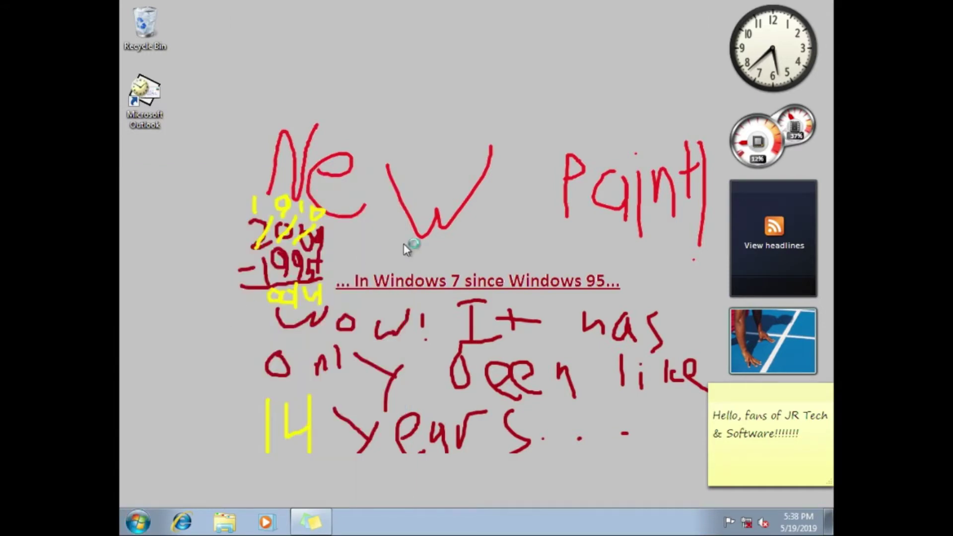
{"action": "mouse_move", "coordinate": [529, 96]}
{"action": "left_mouse_down"}
{"action": "mouse_move", "coordinate": [460, 61]}
{"action": "mouse_move", "coordinate": [485, 63]}
{"action": "left_mouse_up"}
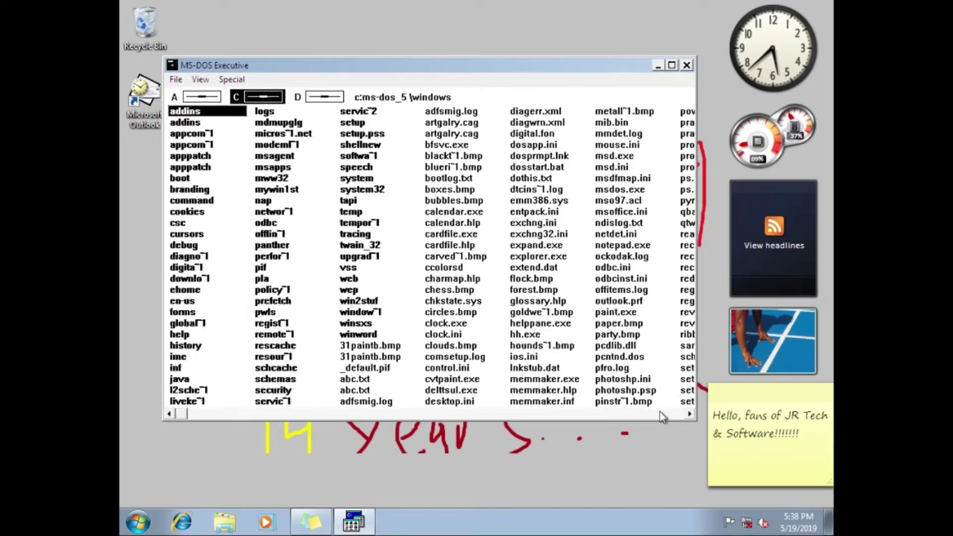
Run reversi.exe from the MS-DOS Executive file list, then close Reversi.
{"action": "left_click", "coordinate": [687, 415]}
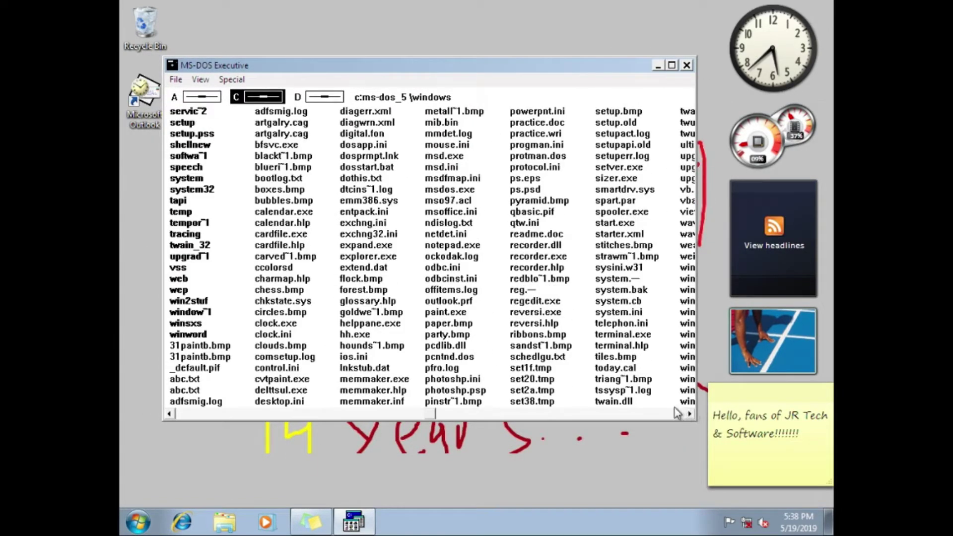
{"action": "double_click", "coordinate": [543, 313]}
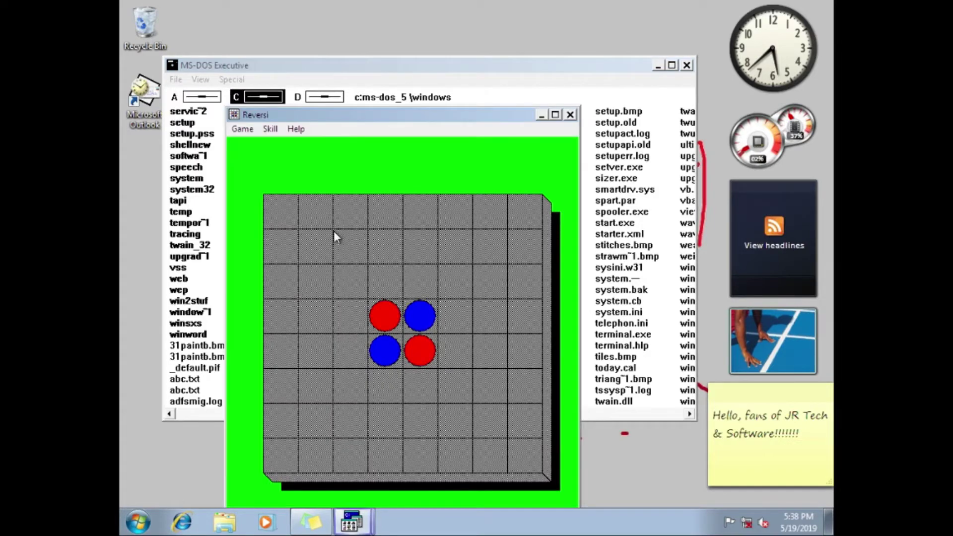
{"action": "left_click", "coordinate": [571, 115]}
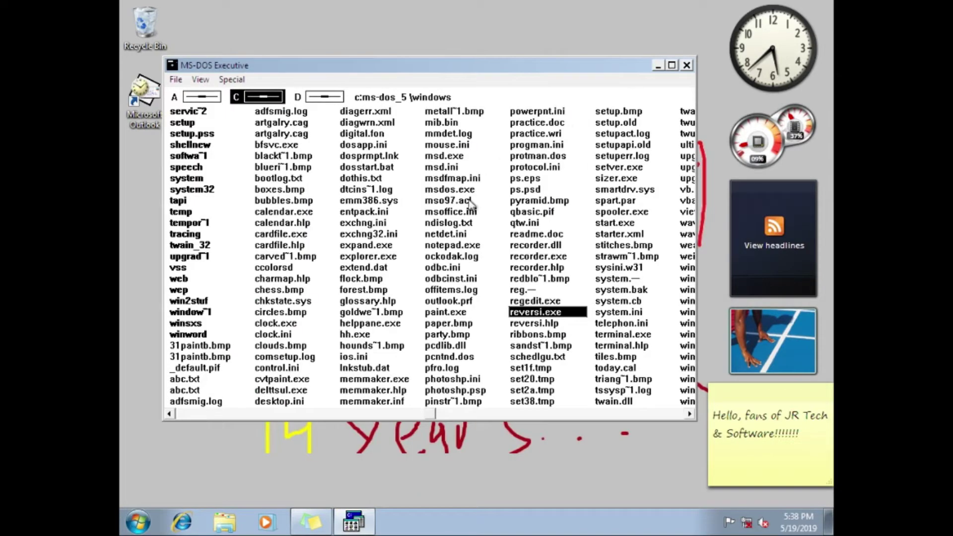
{"action": "left_click", "coordinate": [459, 224]}
{"action": "left_click", "coordinate": [461, 212]}
{"action": "left_click", "coordinate": [462, 234]}
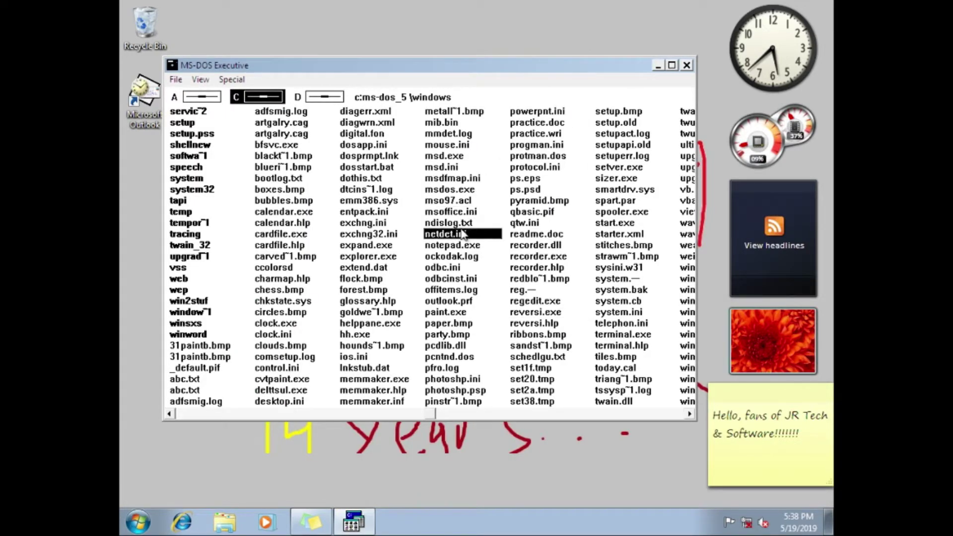
Write 'MS-DOS Executive Still works in 7!!!' in Notepad, save it as Yay.txt in Documents, and close it.
{"action": "double_click", "coordinate": [457, 246]}
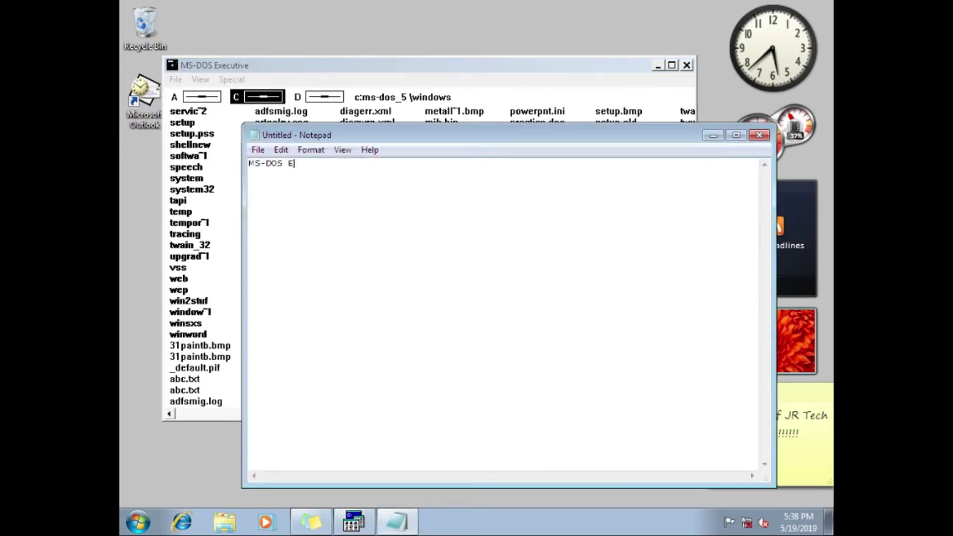
{"action": "type", "text": "7!!!"}
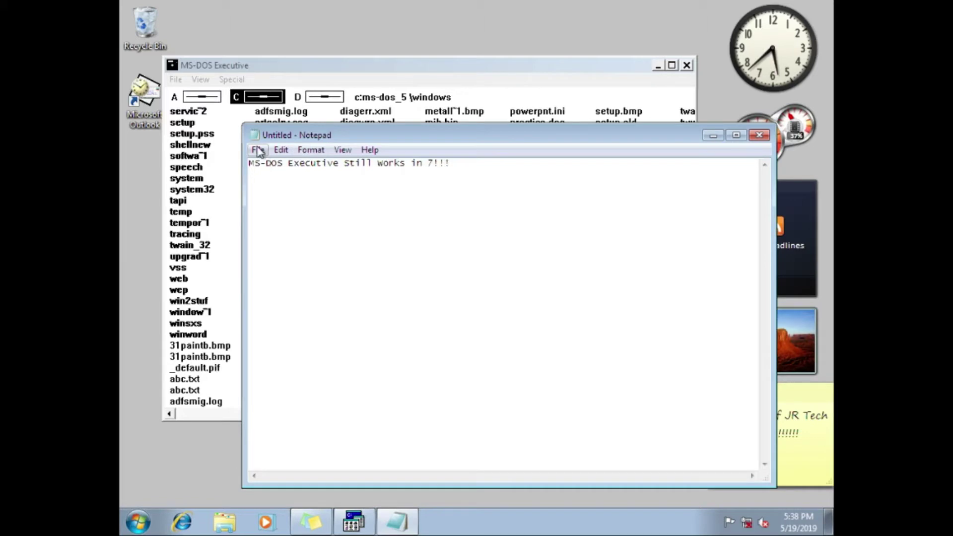
{"action": "left_click", "coordinate": [257, 149]}
{"action": "left_click", "coordinate": [289, 213]}
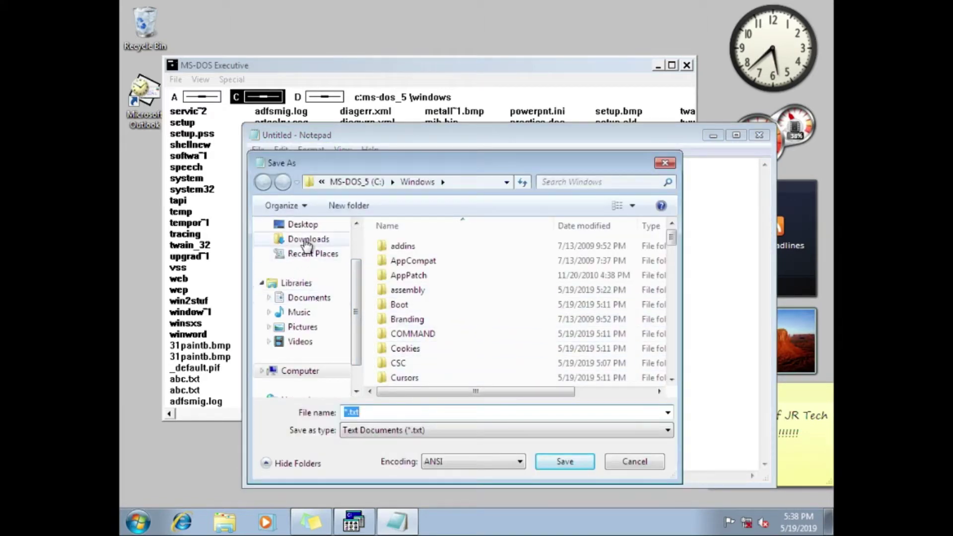
{"action": "left_click", "coordinate": [308, 297]}
{"action": "left_click", "coordinate": [406, 413]}
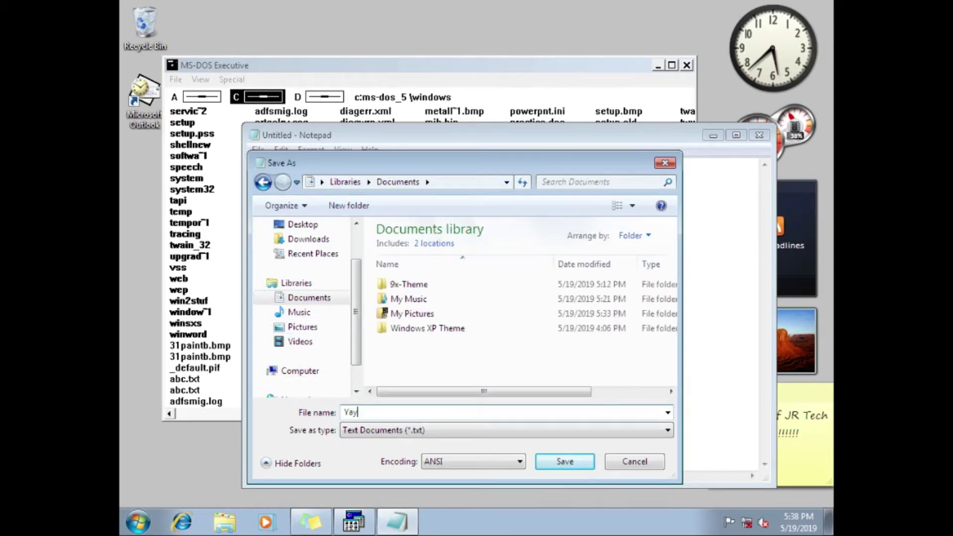
{"action": "key", "text": "Return"}
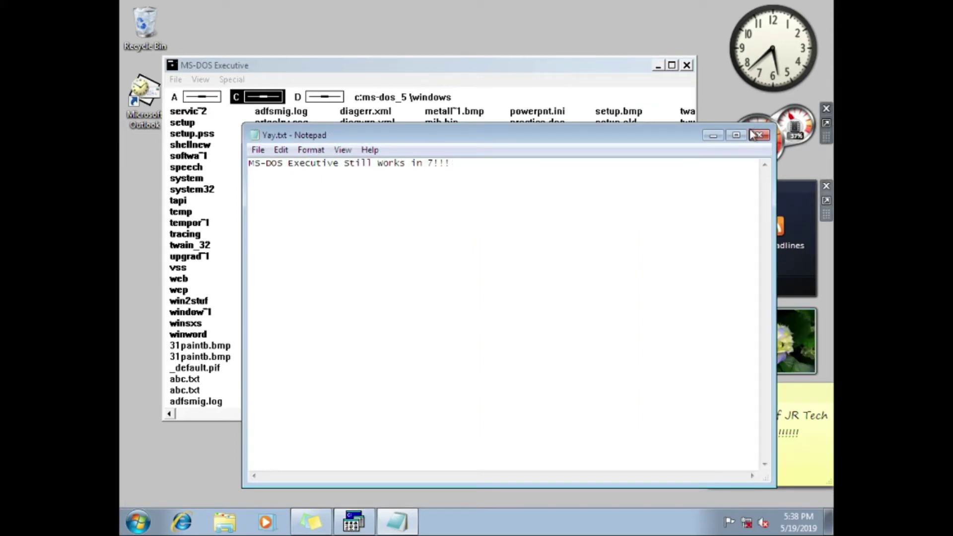
{"action": "left_click", "coordinate": [759, 135]}
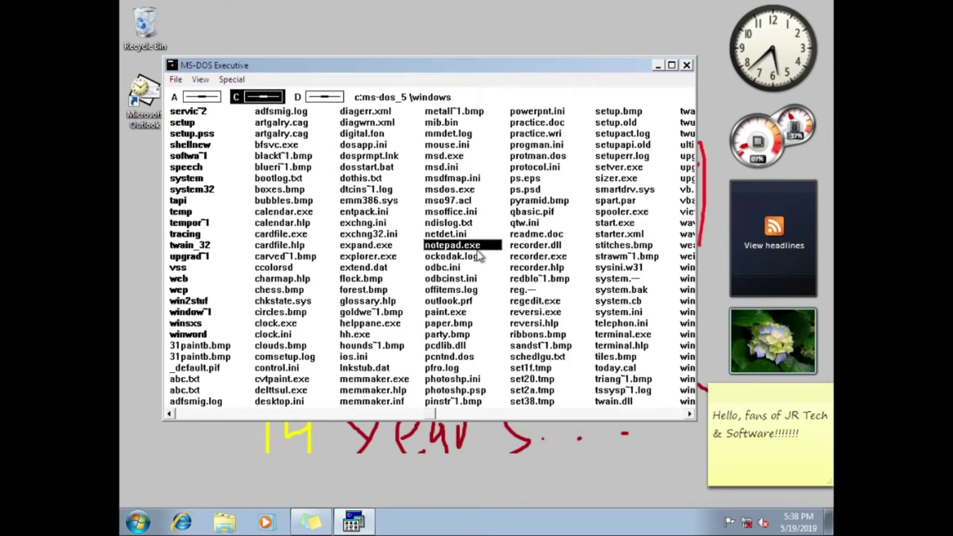
Launch recorder.exe from MS-DOS Executive, start a new macro, and bring up the Open dialog.
{"action": "double_click", "coordinate": [553, 253]}
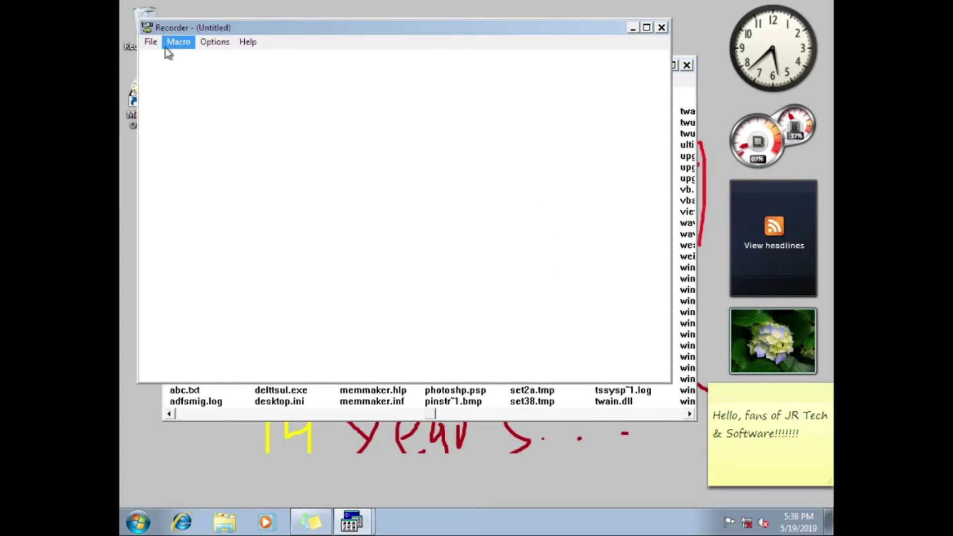
{"action": "left_click", "coordinate": [151, 42]}
{"action": "left_click", "coordinate": [161, 58]}
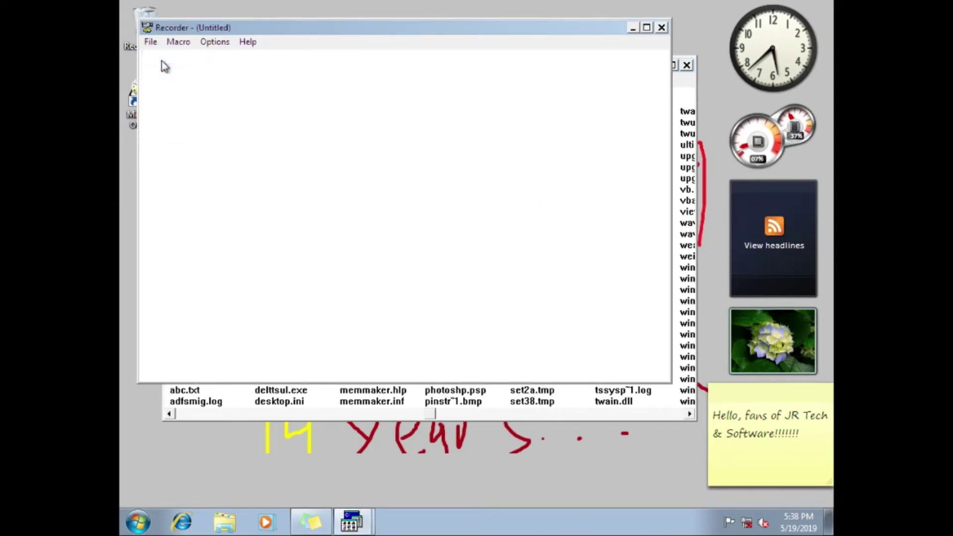
{"action": "key", "text": "alt+f"}
{"action": "left_click", "coordinate": [161, 71]}
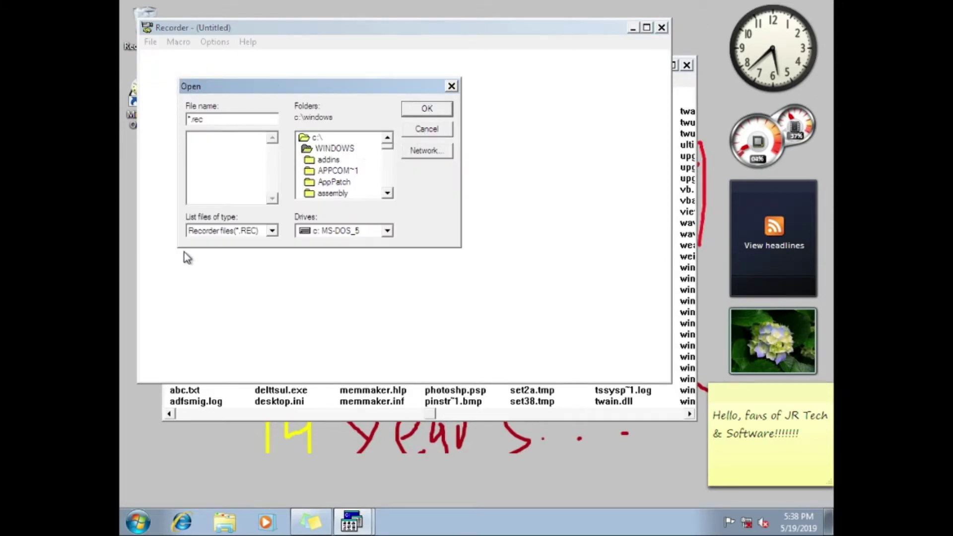
Show All files and try opening 31PAINTB.BMP as a macro, dismissing the format error.
{"action": "left_click", "coordinate": [205, 240]}
{"action": "left_click", "coordinate": [205, 252]}
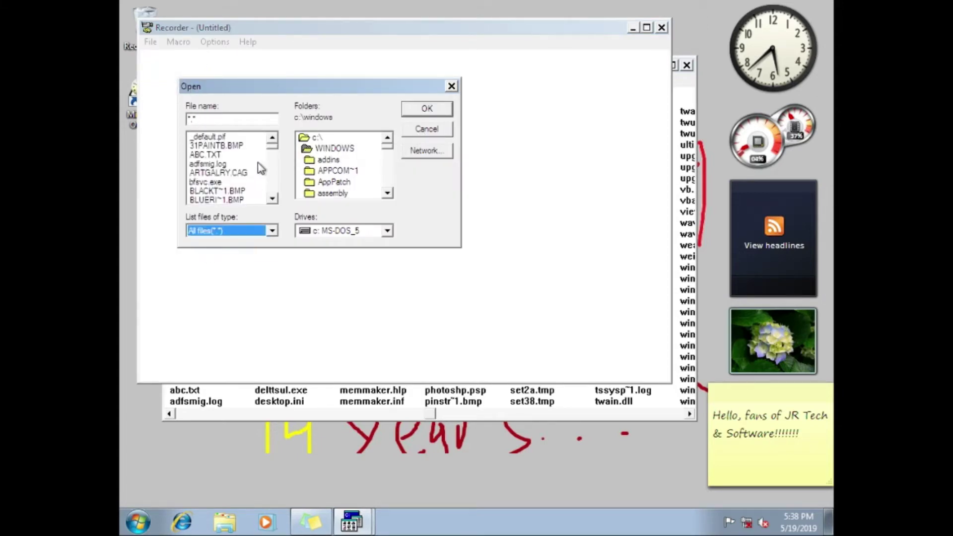
{"action": "double_click", "coordinate": [246, 148]}
{"action": "left_click", "coordinate": [600, 314]}
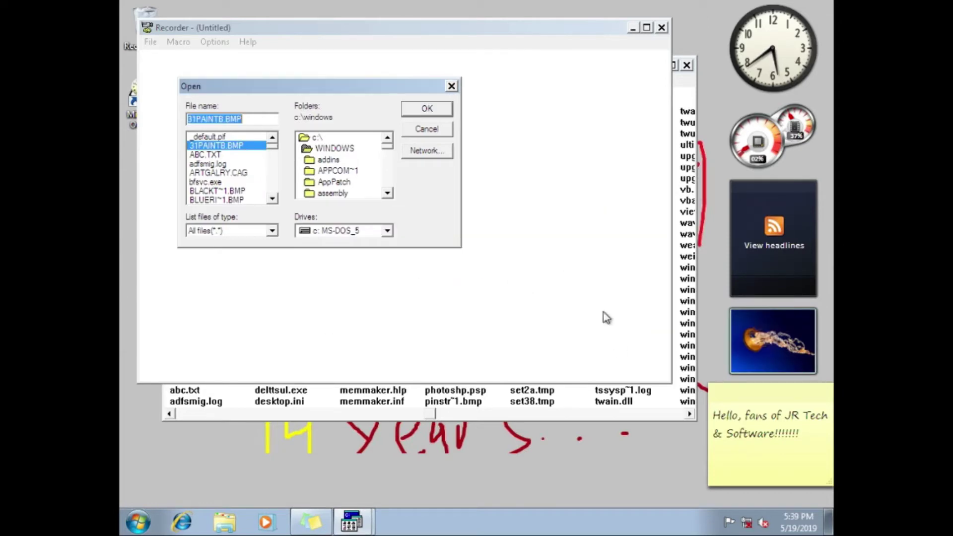
{"action": "left_click", "coordinate": [420, 131]}
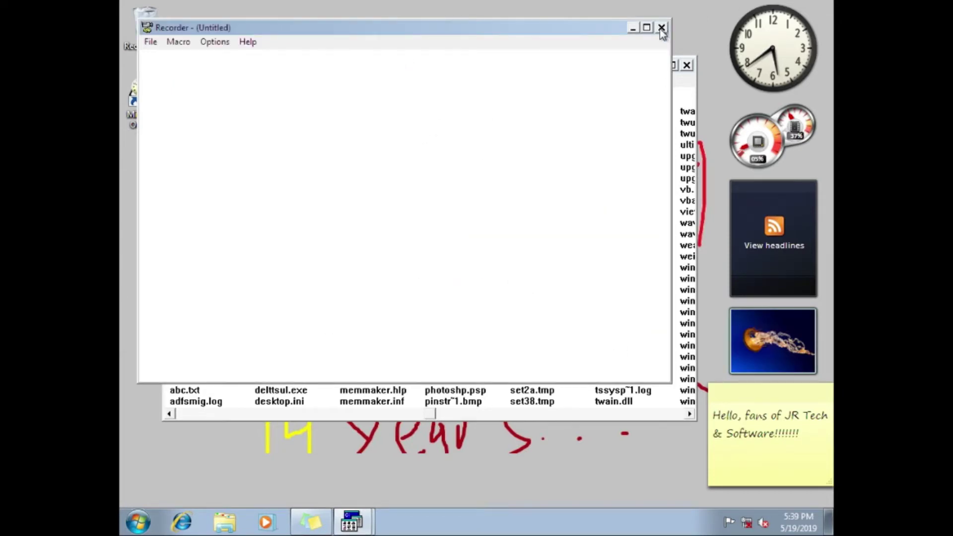
Close Recorder and MS-DOS Executive, leaving the Windows 7 desktop.
{"action": "left_click", "coordinate": [662, 29]}
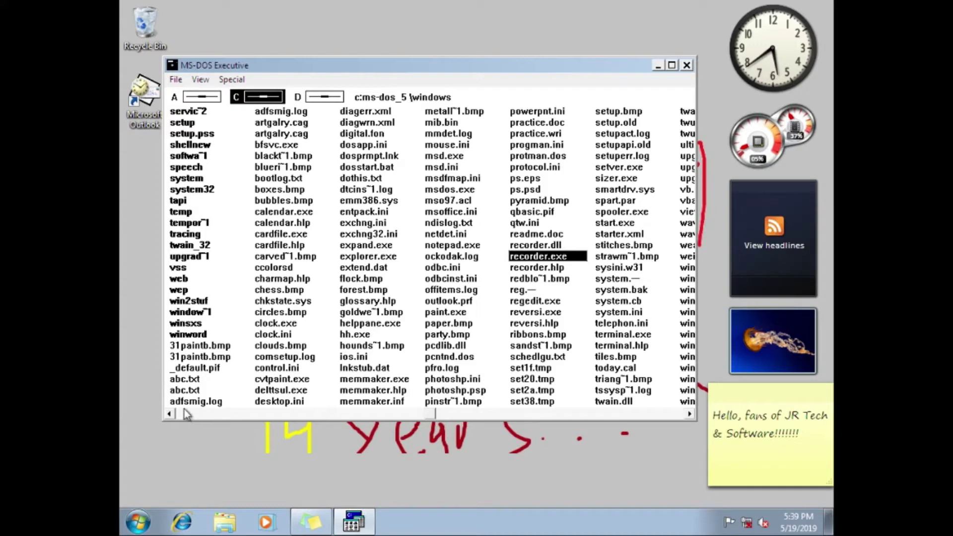
{"action": "left_click", "coordinate": [201, 334]}
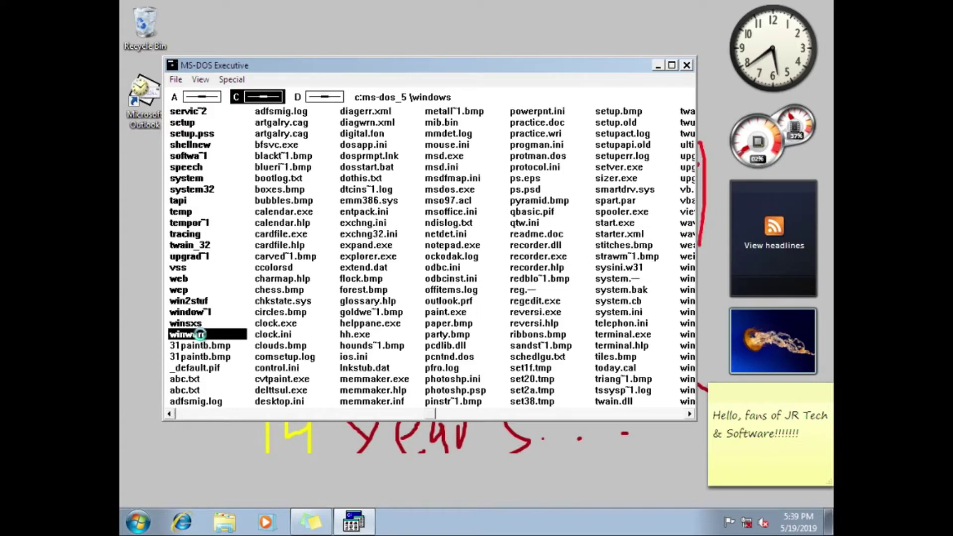
{"action": "key", "text": "Return"}
{"action": "left_click", "coordinate": [686, 65]}
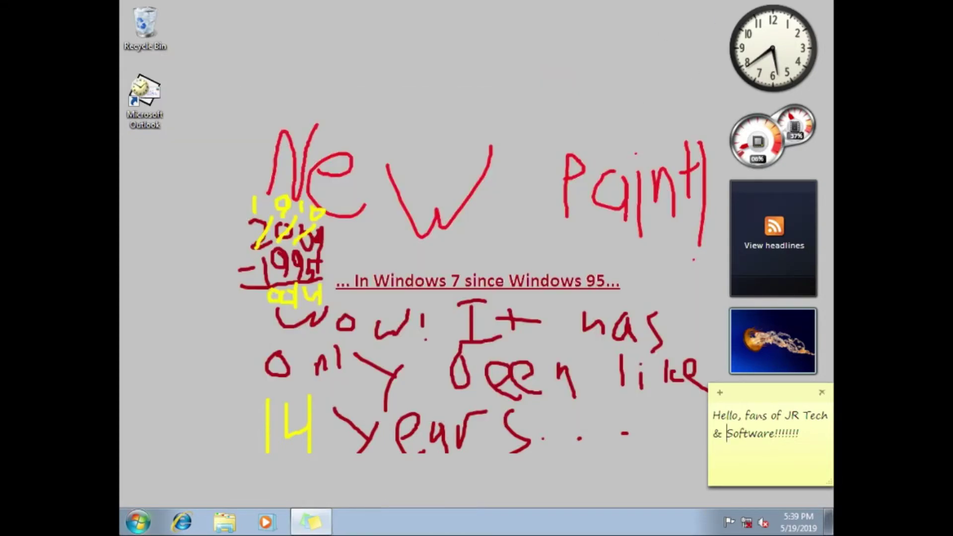
Launch Reversi from Start > All Programs > Old Windows Programs.
{"action": "left_click", "coordinate": [147, 527]}
{"action": "left_click", "coordinate": [186, 454]}
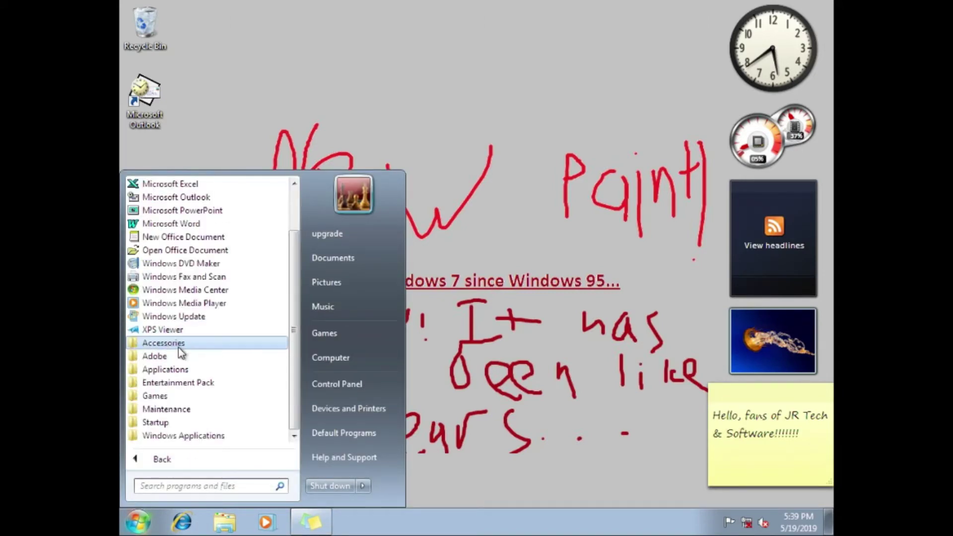
{"action": "left_click", "coordinate": [178, 345]}
{"action": "scroll", "coordinate": [184, 357], "scroll_direction": "down", "scroll_amount": 2}
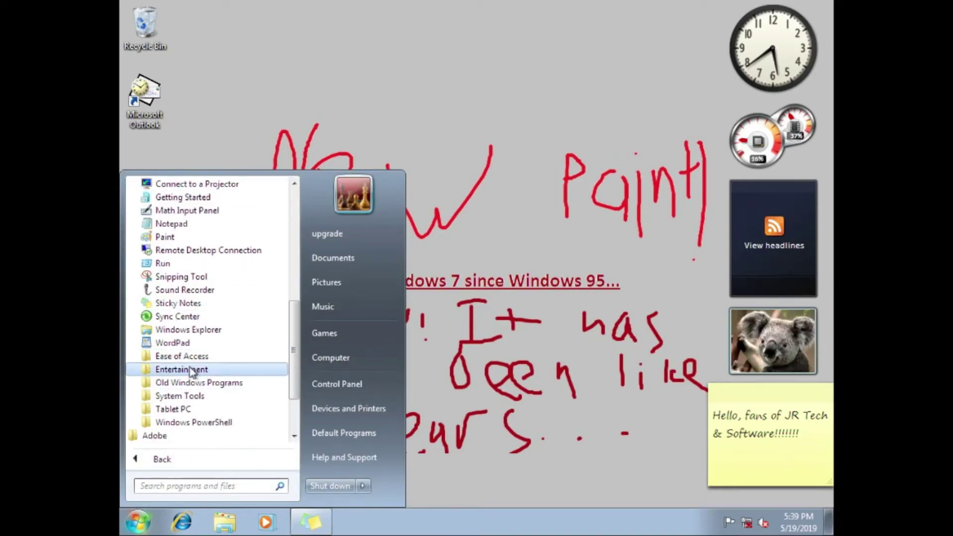
{"action": "left_click", "coordinate": [184, 382]}
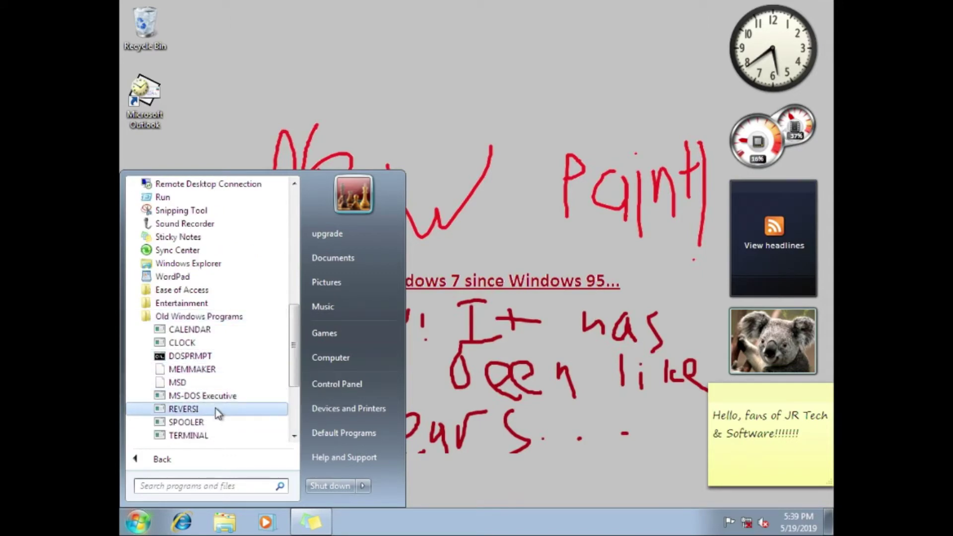
{"action": "left_click", "coordinate": [214, 409]}
Play several Reversi moves, starting a fresh game partway, then close the game.
{"action": "left_click", "coordinate": [356, 211]}
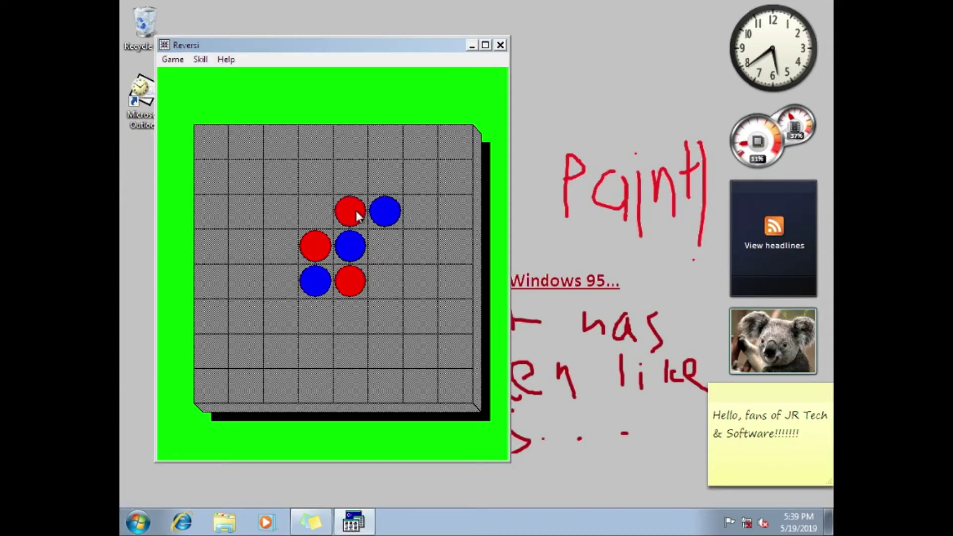
{"action": "left_click", "coordinate": [173, 63]}
{"action": "left_click", "coordinate": [180, 104]}
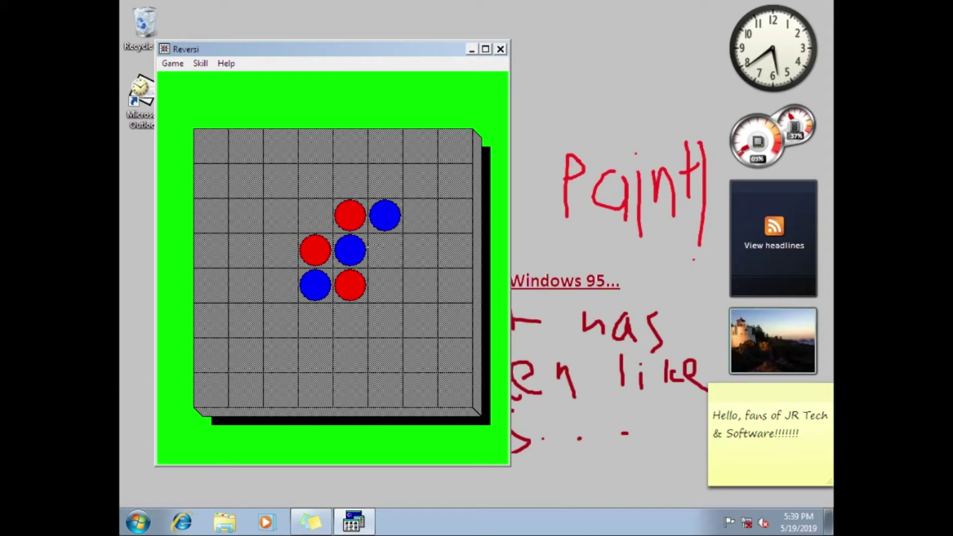
{"action": "left_click", "coordinate": [420, 215]}
{"action": "left_click", "coordinate": [200, 63]}
{"action": "left_click", "coordinate": [388, 247]}
{"action": "key", "text": "Return"}
{"action": "left_click", "coordinate": [351, 285]}
{"action": "left_click", "coordinate": [283, 319]}
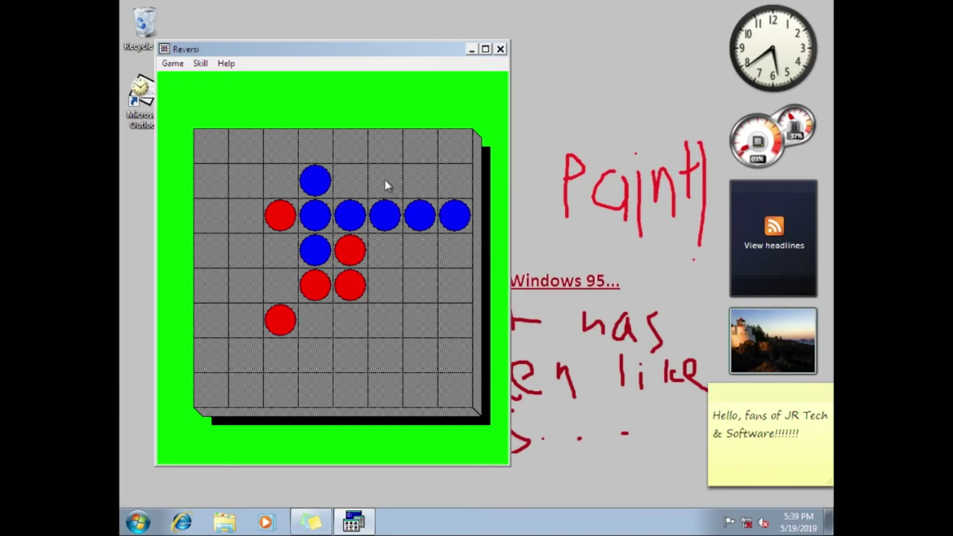
{"action": "left_click", "coordinate": [340, 358]}
{"action": "key", "text": "alt+F4"}
Run SPOOLER from Old Windows Programs, accepting the compatibility warning and dismissing its error.
{"action": "left_click", "coordinate": [136, 529]}
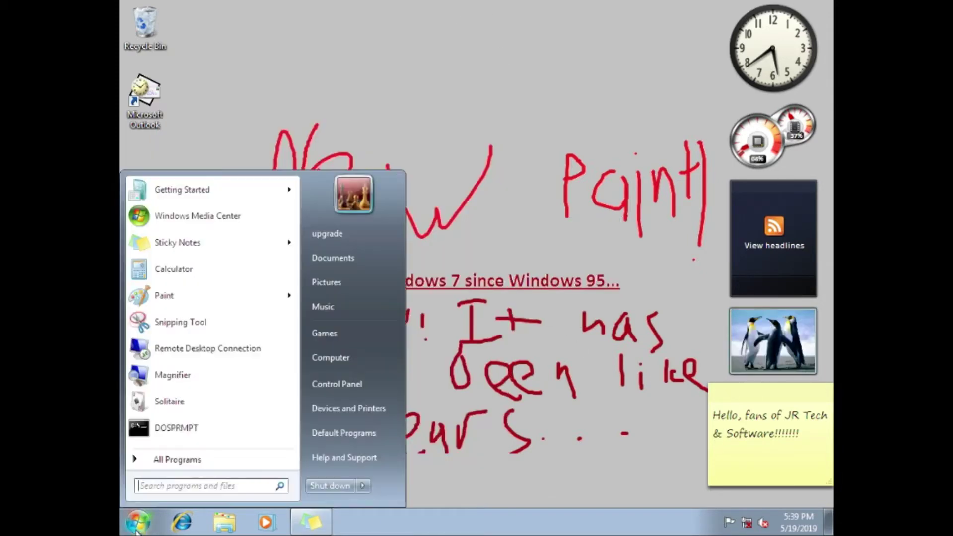
{"action": "left_click", "coordinate": [175, 461]}
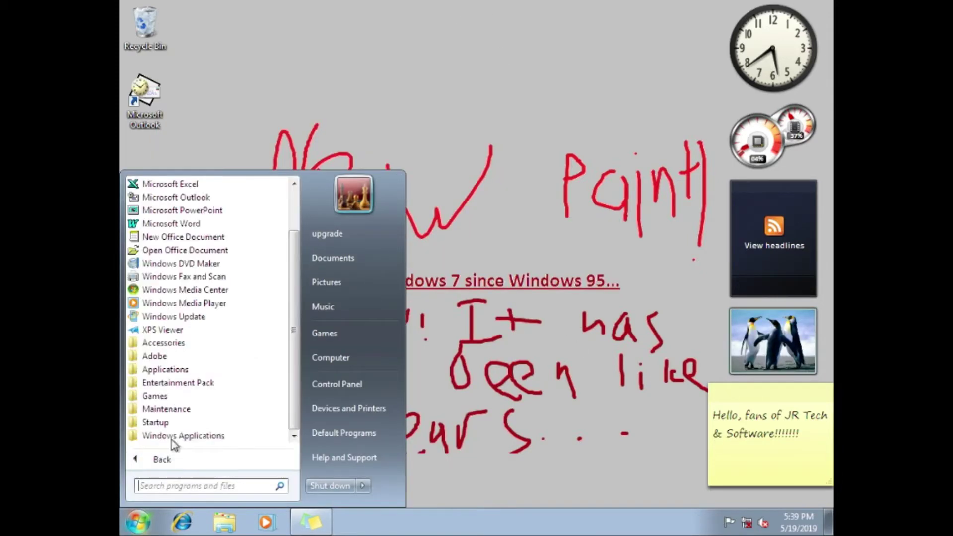
{"action": "left_click", "coordinate": [184, 342]}
{"action": "scroll", "coordinate": [185, 343], "scroll_direction": "down", "scroll_amount": 4}
{"action": "left_click", "coordinate": [203, 303]}
{"action": "scroll", "coordinate": [203, 340], "scroll_direction": "down", "scroll_amount": 1}
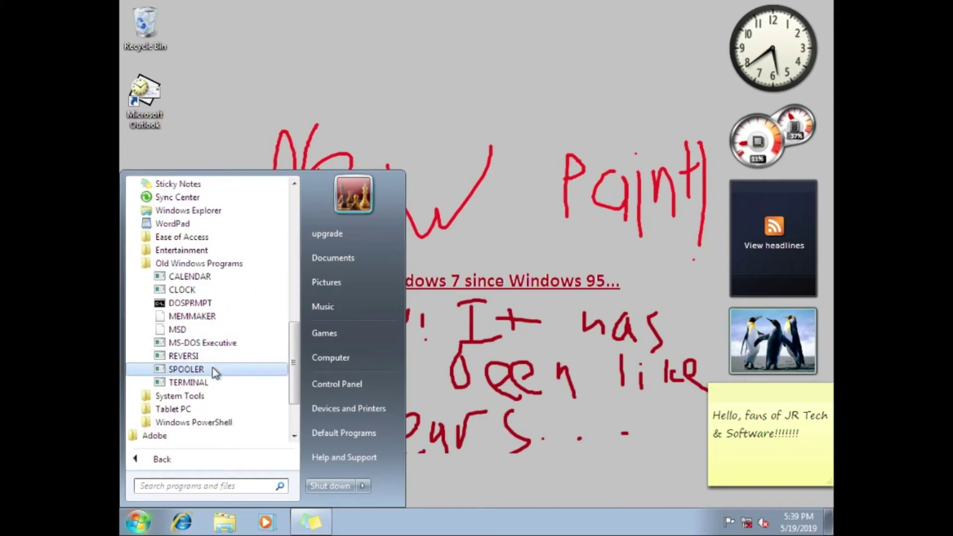
{"action": "left_click", "coordinate": [187, 369]}
{"action": "left_click", "coordinate": [535, 343]}
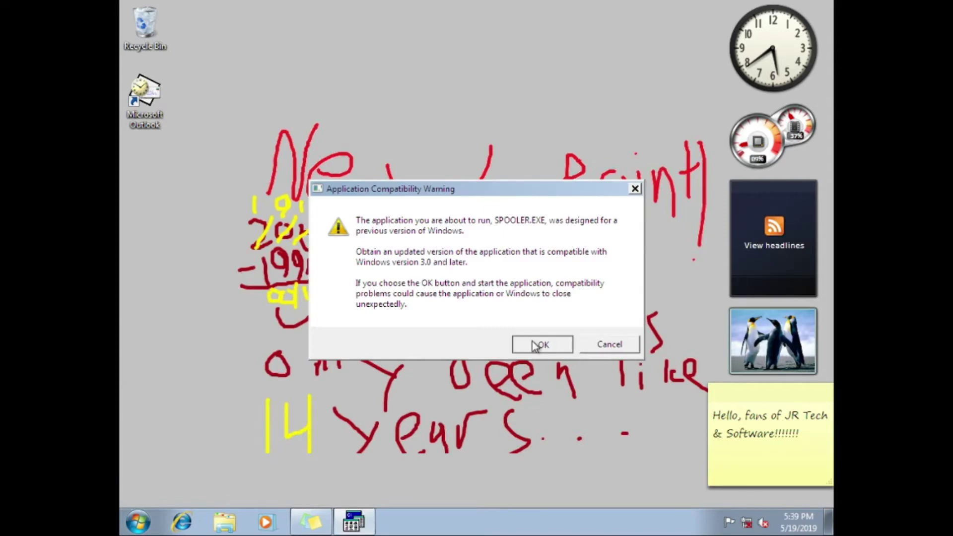
{"action": "left_click", "coordinate": [526, 299]}
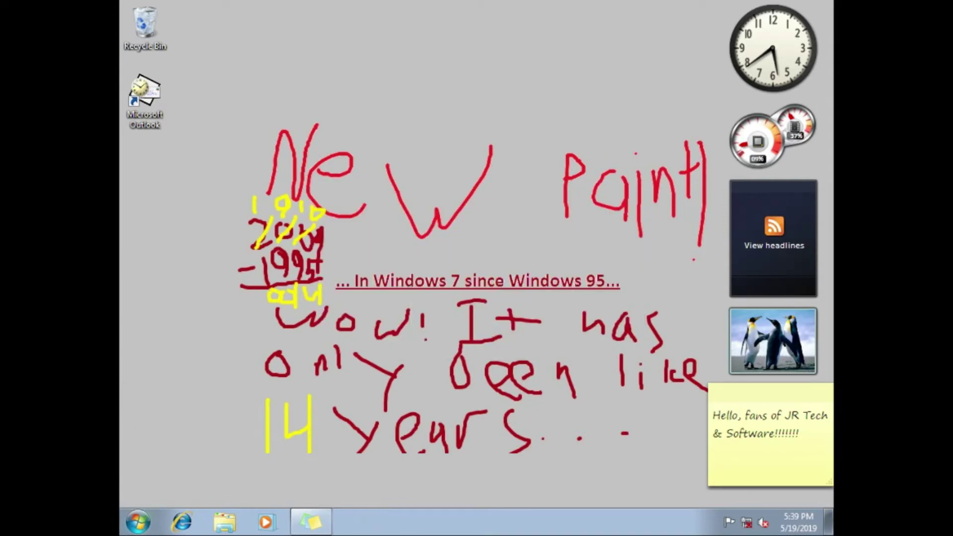
{"action": "key", "text": "super"}
Launch the old Terminal program from the Old Windows Programs folder.
{"action": "left_click", "coordinate": [160, 459]}
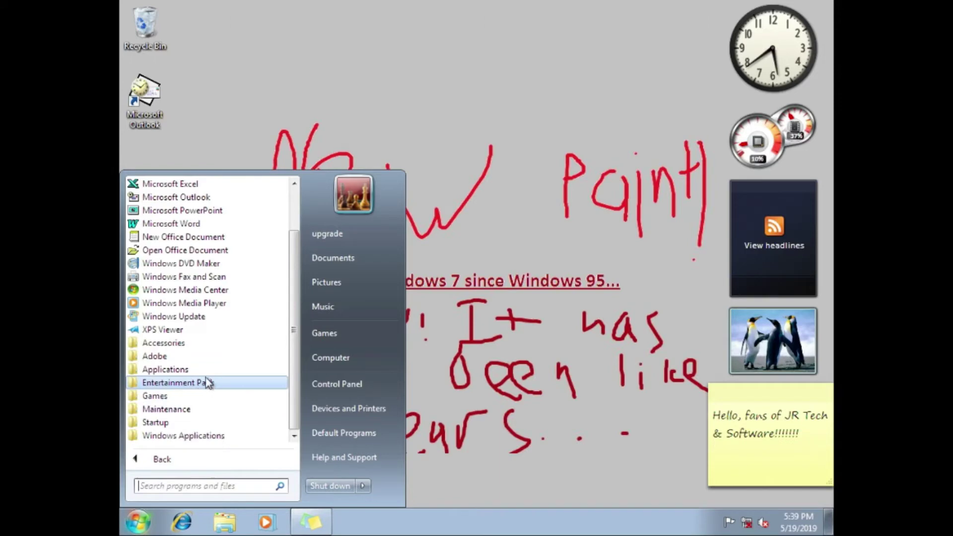
{"action": "left_click", "coordinate": [185, 341]}
{"action": "scroll", "coordinate": [191, 347], "scroll_direction": "down", "scroll_amount": 4}
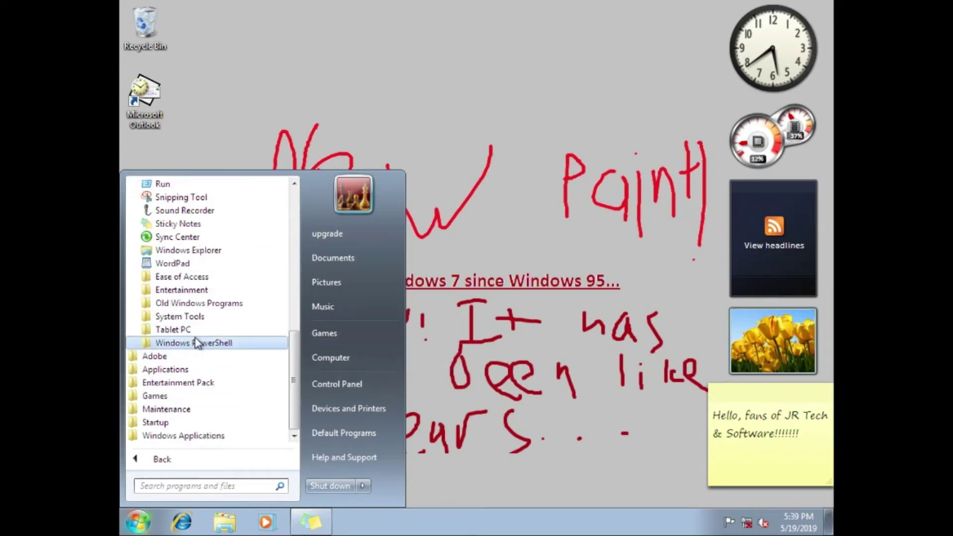
{"action": "left_click", "coordinate": [212, 300]}
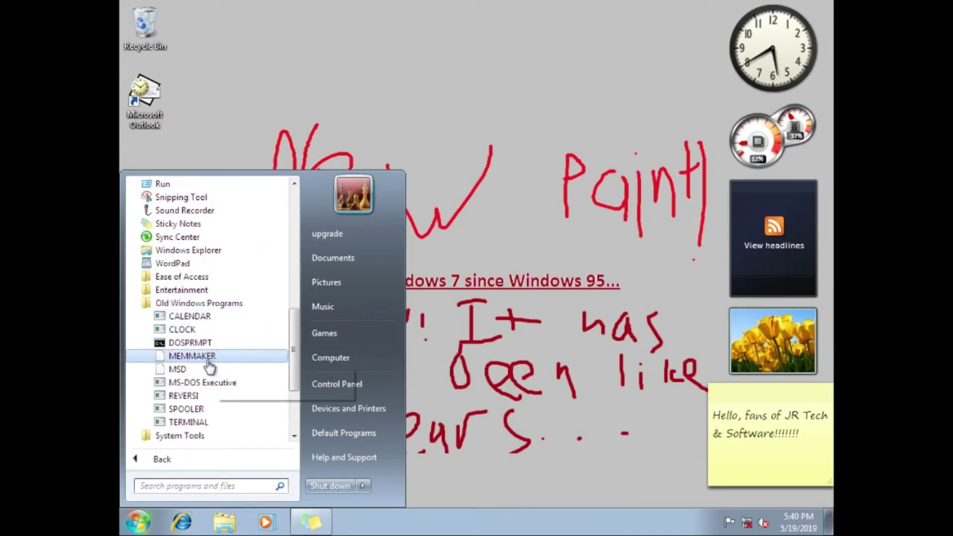
{"action": "left_click", "coordinate": [189, 421]}
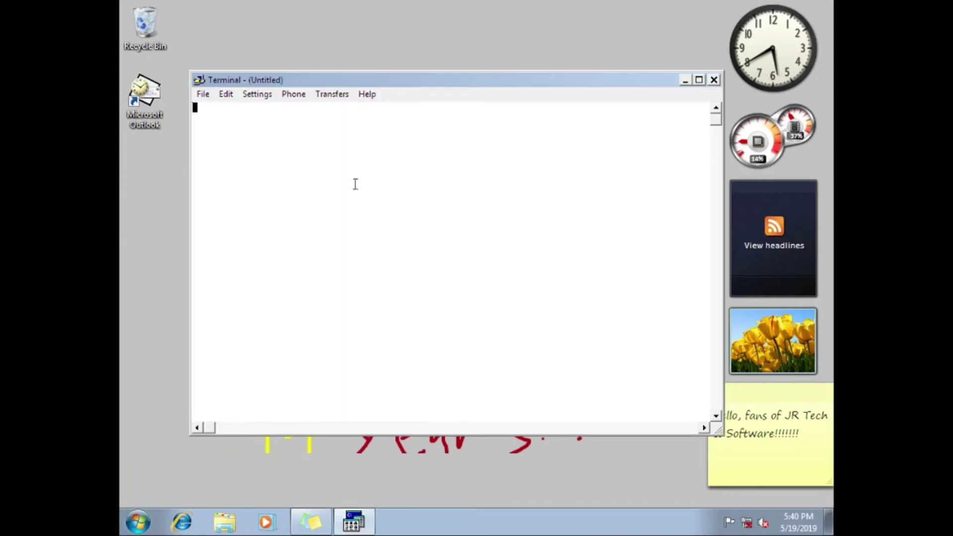
View Terminal's About box crediting Future Soft Engineering, then enter 'win' at the Run prompt.
{"action": "left_click", "coordinate": [366, 93]}
{"action": "left_click", "coordinate": [363, 153]}
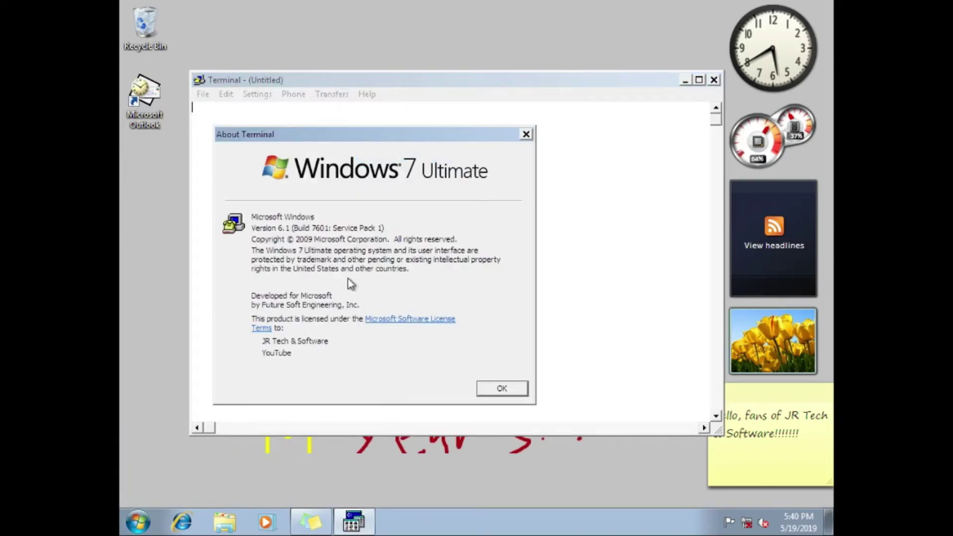
{"action": "left_click", "coordinate": [503, 390]}
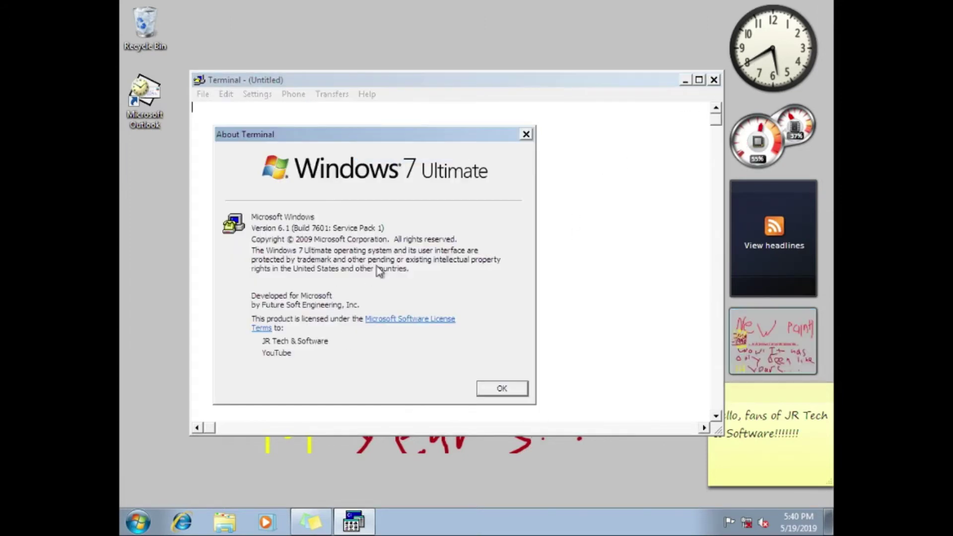
{"action": "key", "text": "super"}
{"action": "key", "text": "super"}
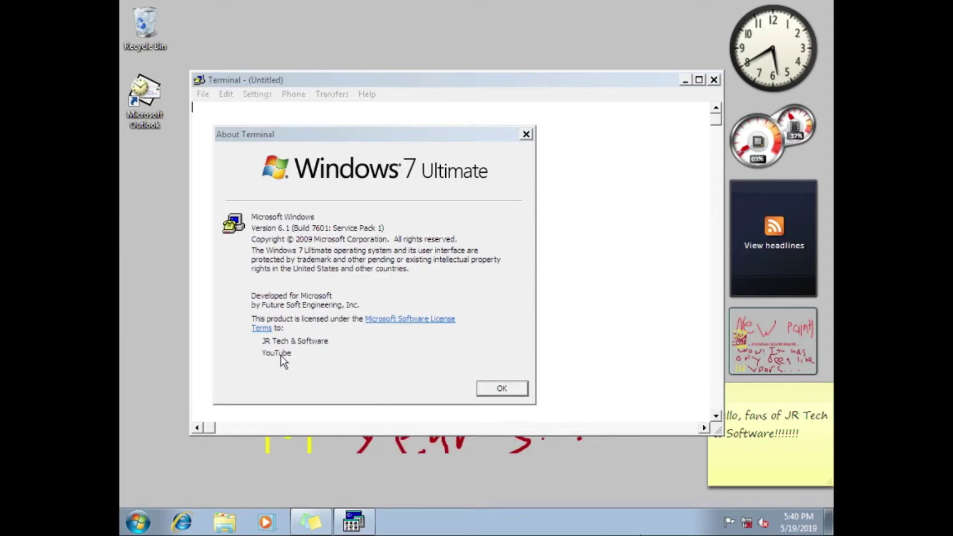
{"action": "key", "text": "super+r"}
{"action": "type", "text": "win"}
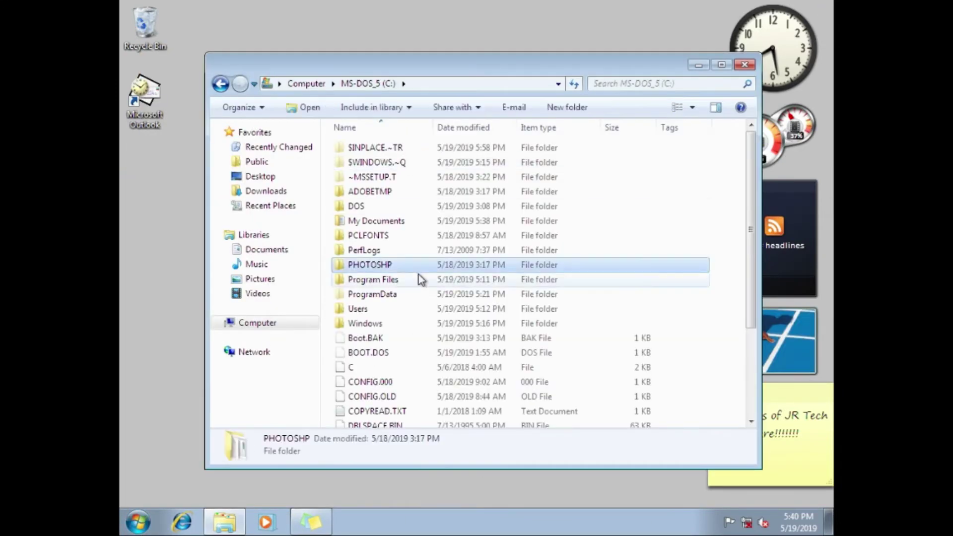
Open SETUP.BAT as text, select all its contents, and close it.
{"action": "scroll", "coordinate": [421, 297], "scroll_direction": "down", "scroll_amount": 3}
{"action": "right_click", "coordinate": [454, 390]}
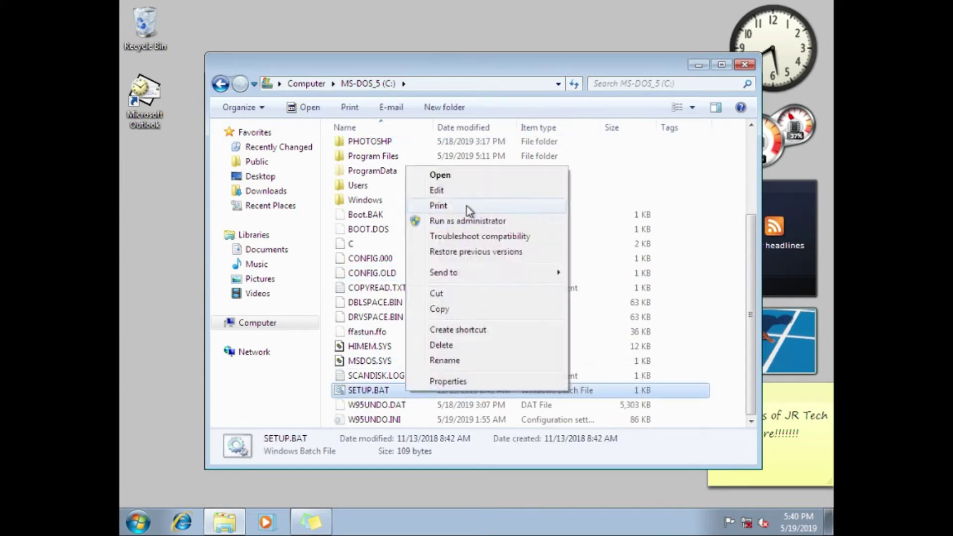
{"action": "left_click", "coordinate": [478, 70]}
{"action": "key", "text": "ctrl+a"}
{"action": "left_click", "coordinate": [758, 135]}
Go to Windows > Upgrade Reports and view the Win2000 report as plain text.
{"action": "double_click", "coordinate": [350, 323]}
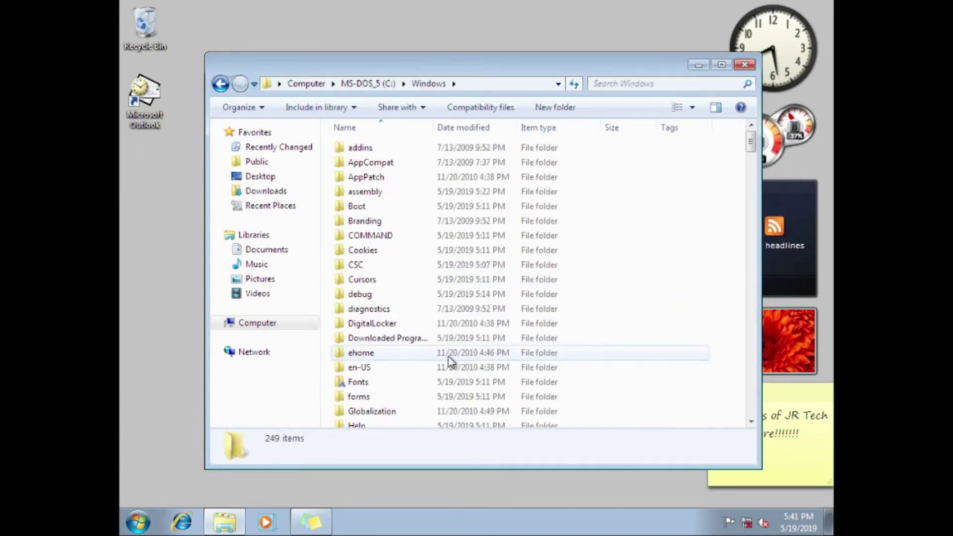
{"action": "left_click", "coordinate": [385, 351]}
{"action": "scroll", "coordinate": [450, 361], "scroll_direction": "down", "scroll_amount": 20}
{"action": "scroll", "coordinate": [450, 361], "scroll_direction": "down", "scroll_amount": 15}
{"action": "double_click", "coordinate": [431, 244]}
{"action": "double_click", "coordinate": [423, 160]}
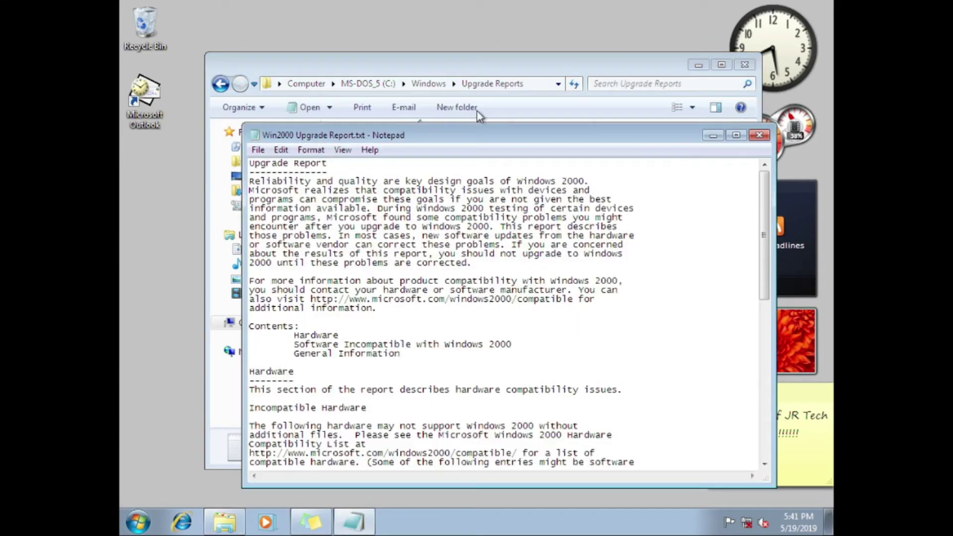
{"action": "left_click", "coordinate": [758, 135]}
Read the Win2000 Upgrade Report in a maximized WordPad window, then close it.
{"action": "right_click", "coordinate": [388, 161]}
{"action": "mouse_move", "coordinate": [425, 209]}
{"action": "left_click", "coordinate": [573, 226]}
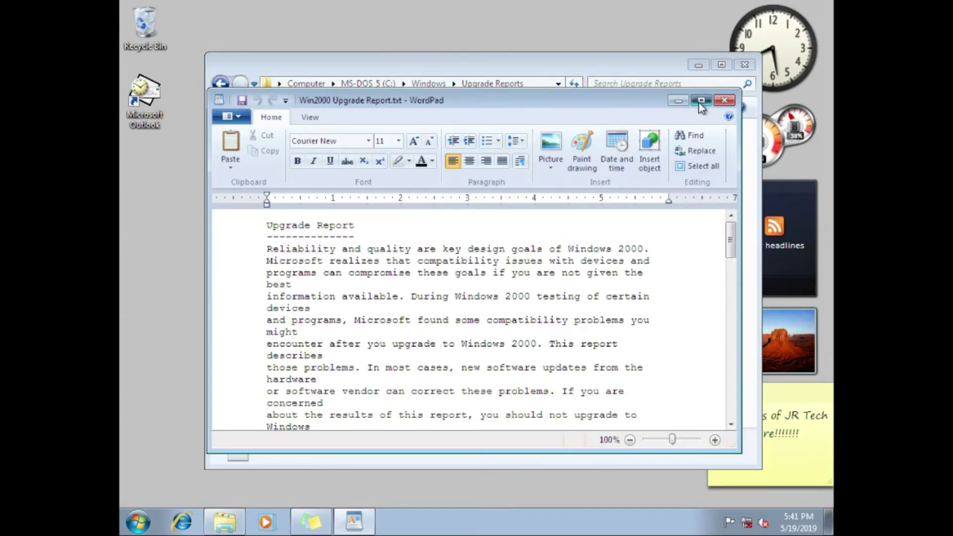
{"action": "left_click", "coordinate": [703, 98]}
{"action": "scroll", "coordinate": [424, 252], "scroll_direction": "down", "scroll_amount": 13}
{"action": "scroll", "coordinate": [424, 252], "scroll_direction": "up", "scroll_amount": 7}
{"action": "scroll", "coordinate": [424, 252], "scroll_direction": "down", "scroll_amount": 10}
{"action": "left_click_drag", "start_coordinate": [268, 424], "coordinate": [555, 466]}
{"action": "key", "text": "alt+F4"}
Open the WinXP Upgrade Report in Internet Explorer and select its first paragraph.
{"action": "double_click", "coordinate": [395, 178]}
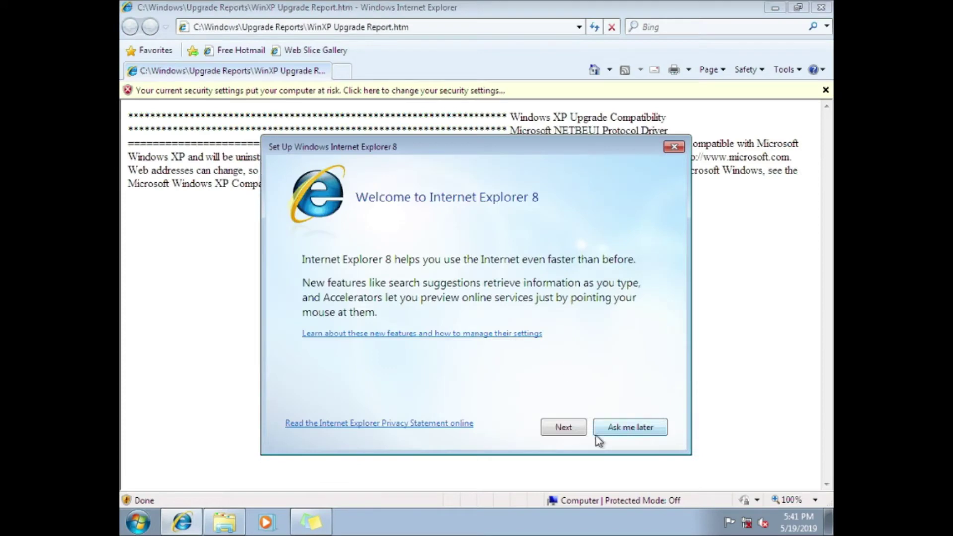
{"action": "left_click", "coordinate": [624, 427]}
{"action": "left_click", "coordinate": [391, 69]}
{"action": "left_click", "coordinate": [825, 90]}
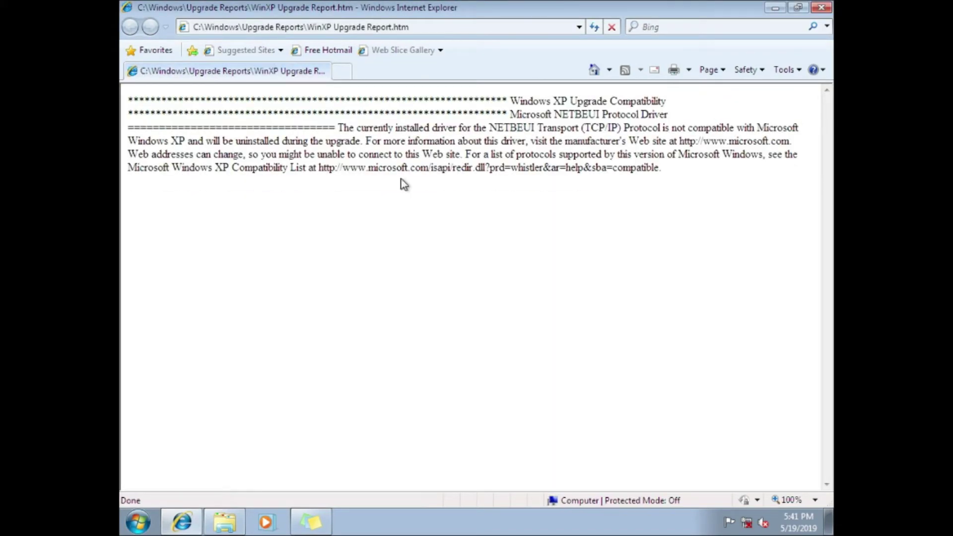
{"action": "left_click_drag", "start_coordinate": [128, 127], "coordinate": [649, 141]}
{"action": "left_click", "coordinate": [664, 158]}
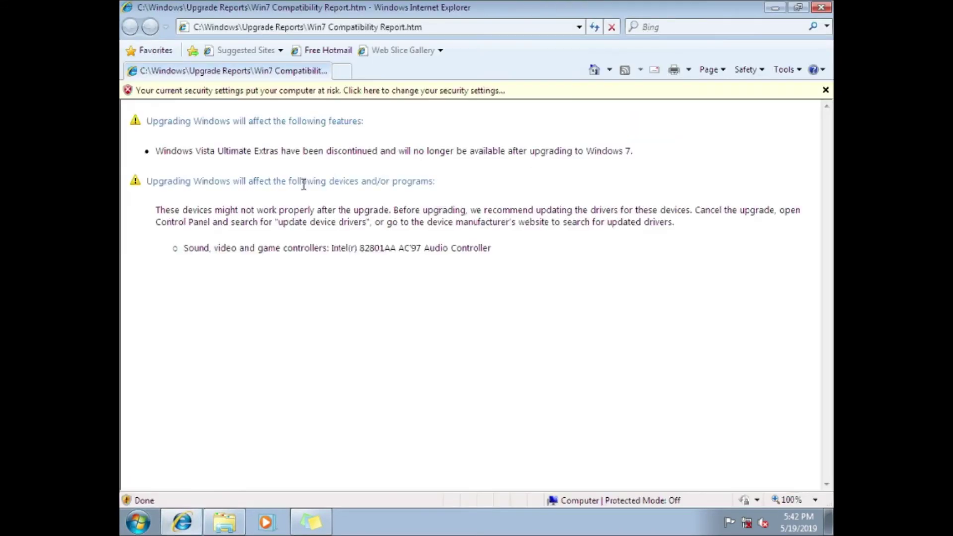
Close the report and Upgrade Reports windows, exit full-screen, and reopen the Start menu.
{"action": "key", "text": "alt+F4"}
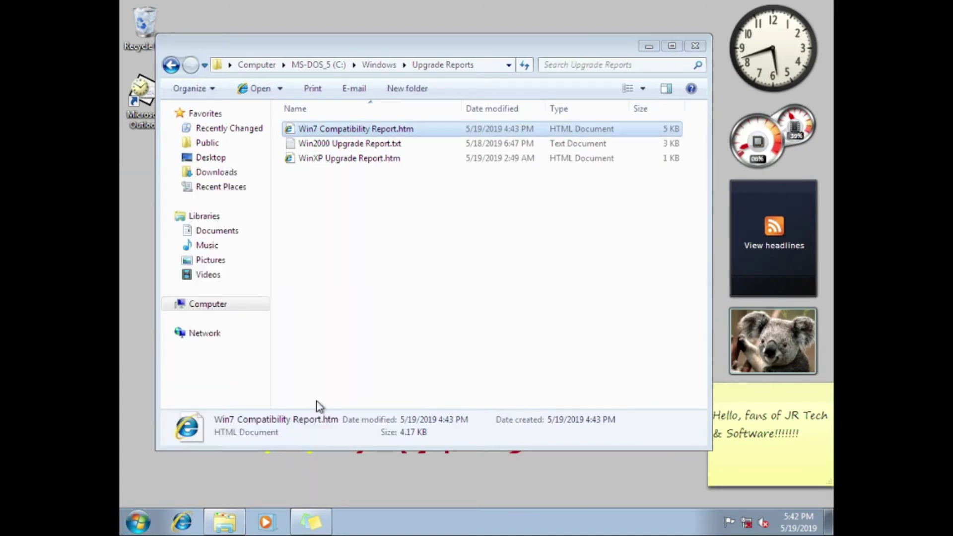
{"action": "key", "text": "alt+F4"}
{"action": "key", "text": "Alt_R+f"}
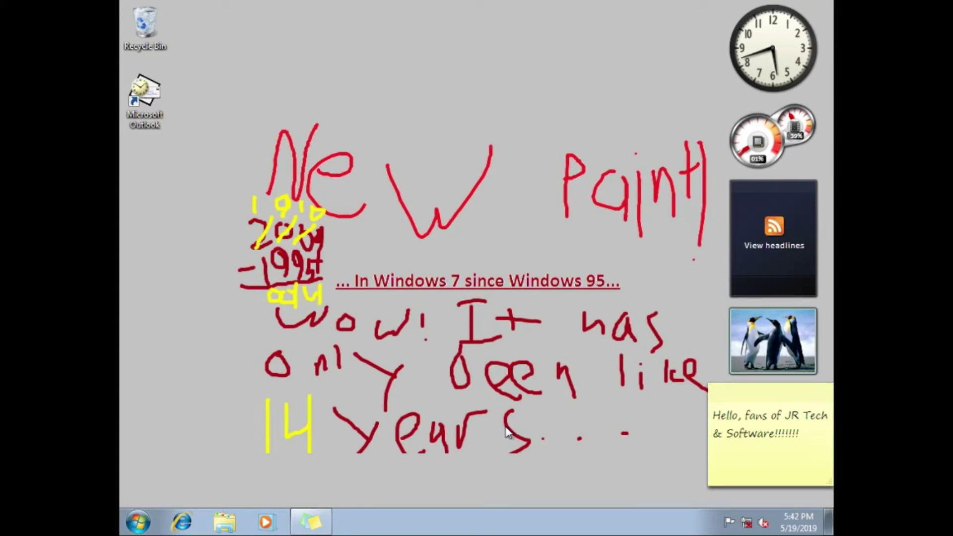
{"action": "left_click", "coordinate": [138, 522]}
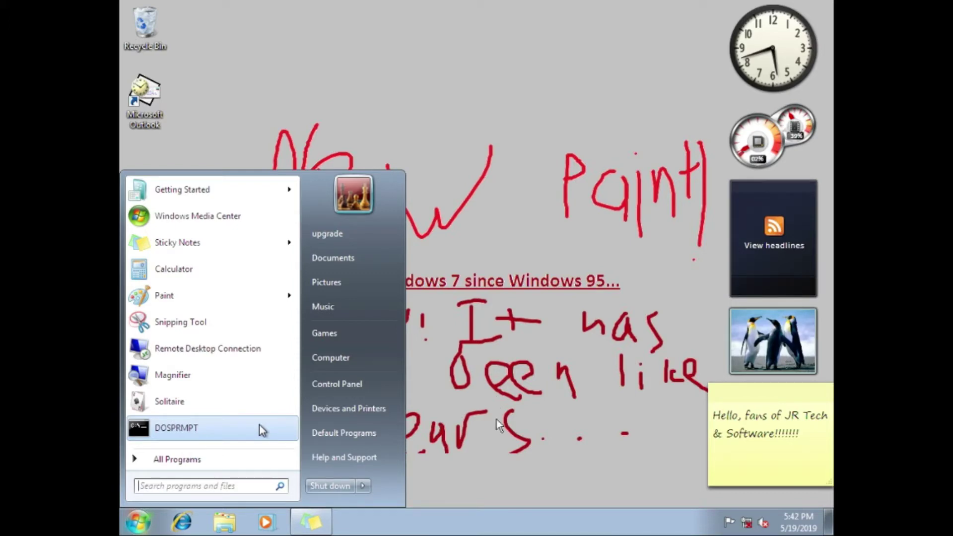
Open the 'Windows Upgrade Extravaganza.ppt' presentation from the Start menu.
{"action": "left_click", "coordinate": [235, 461]}
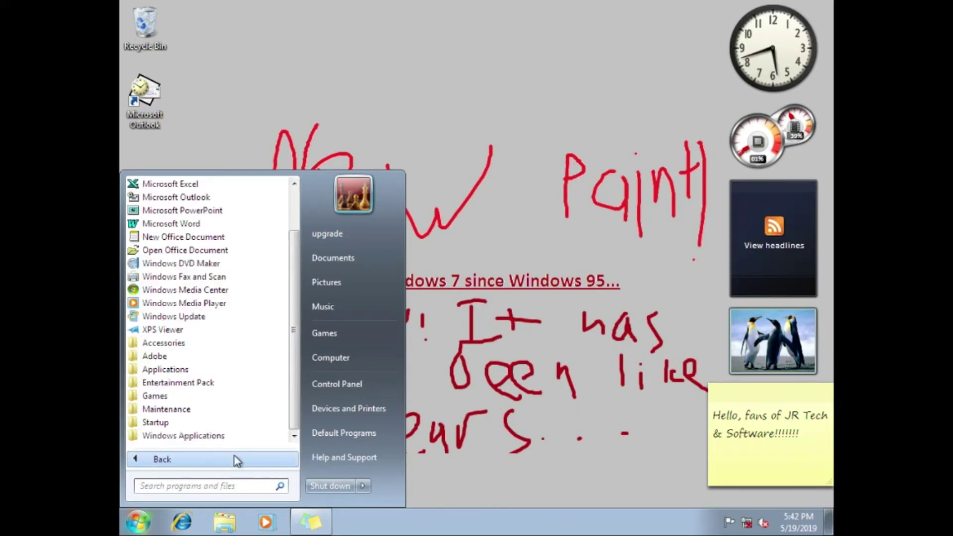
{"action": "left_click", "coordinate": [218, 250]}
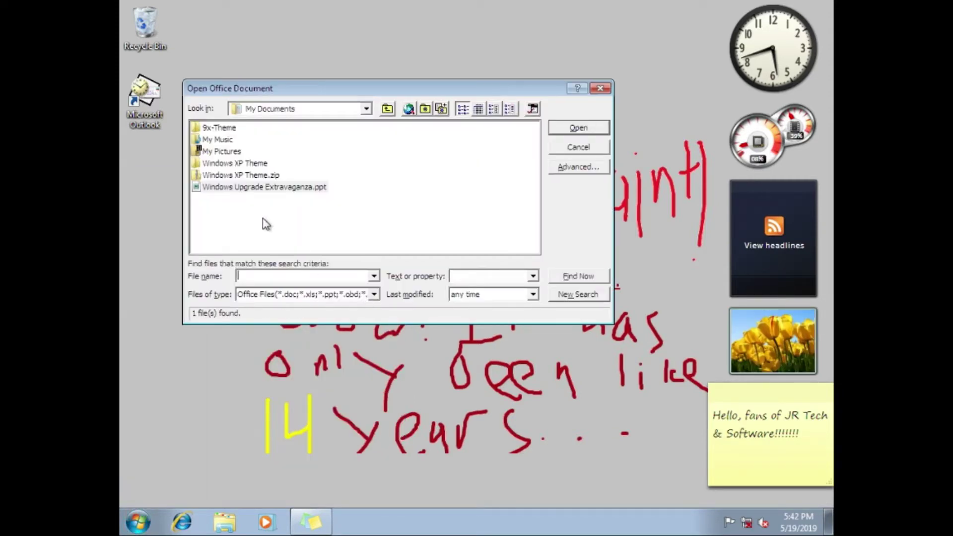
{"action": "double_click", "coordinate": [273, 187]}
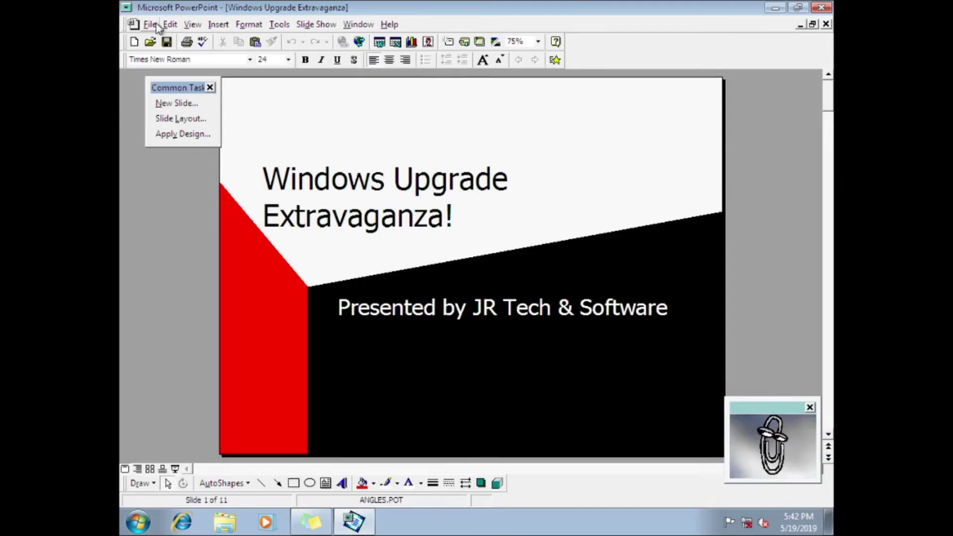
Insert a new slide after slide 11, the last slide.
{"action": "left_click", "coordinate": [149, 468]}
{"action": "double_click", "coordinate": [195, 338]}
{"action": "left_click", "coordinate": [159, 103]}
{"action": "left_click", "coordinate": [587, 192]}
Title the new slide 'Windows 7 (2009)' and add the bullet 'Check Executables'.
{"action": "left_click", "coordinate": [471, 106]}
{"action": "type", "text": "Windows 7 (2009)"}
{"action": "left_click", "coordinate": [472, 234]}
{"action": "type", "text": "Check Executables"}
{"action": "key", "text": "BackSpace"}
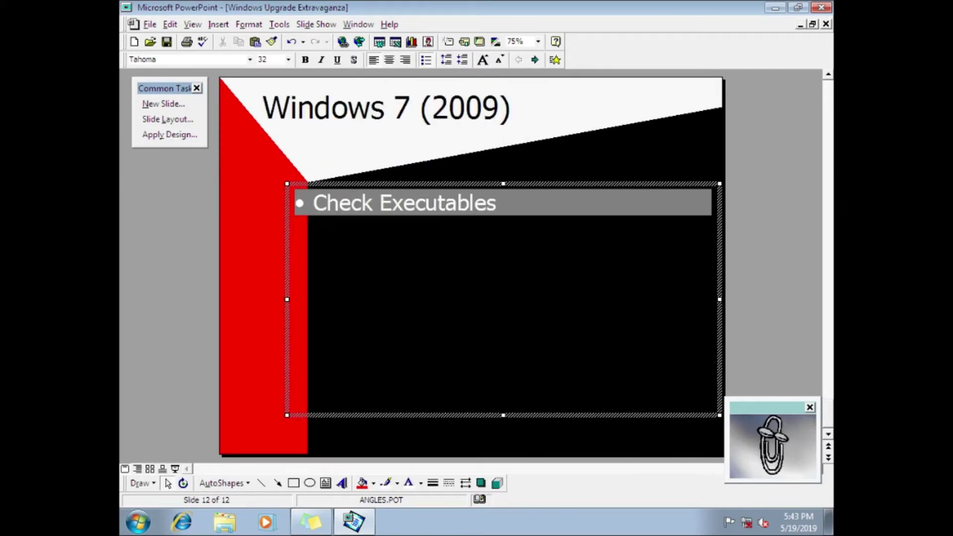
{"action": "type", "text": "s"}
Give the slide text a Fly From Bottom custom animation and start the slide show.
{"action": "right_click", "coordinate": [410, 89]}
{"action": "left_click", "coordinate": [470, 249]}
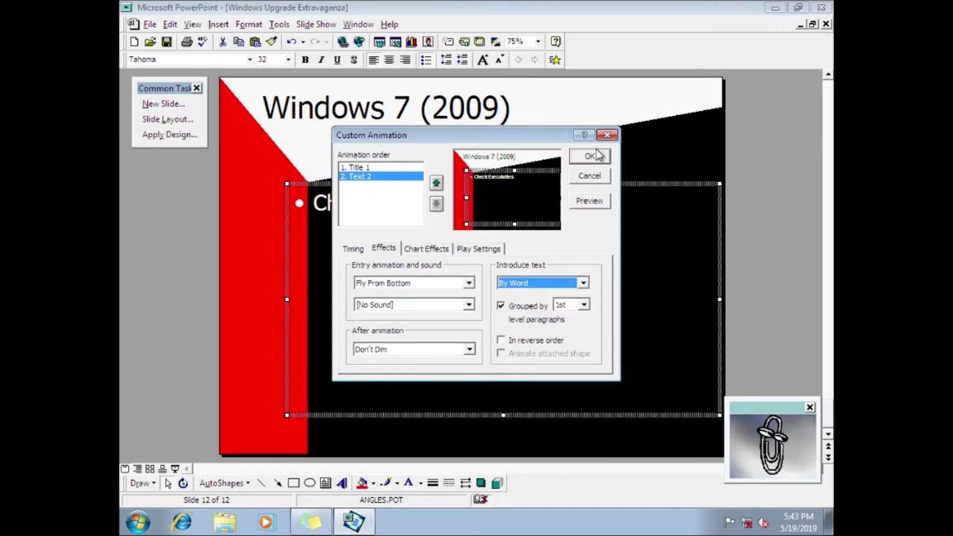
{"action": "left_click", "coordinate": [594, 156]}
{"action": "left_click", "coordinate": [317, 24]}
{"action": "left_click", "coordinate": [331, 41]}
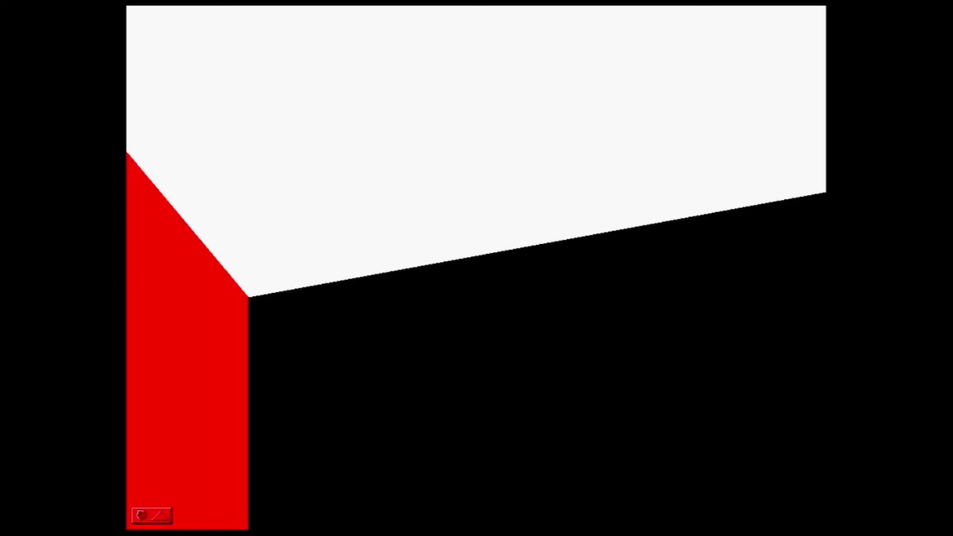